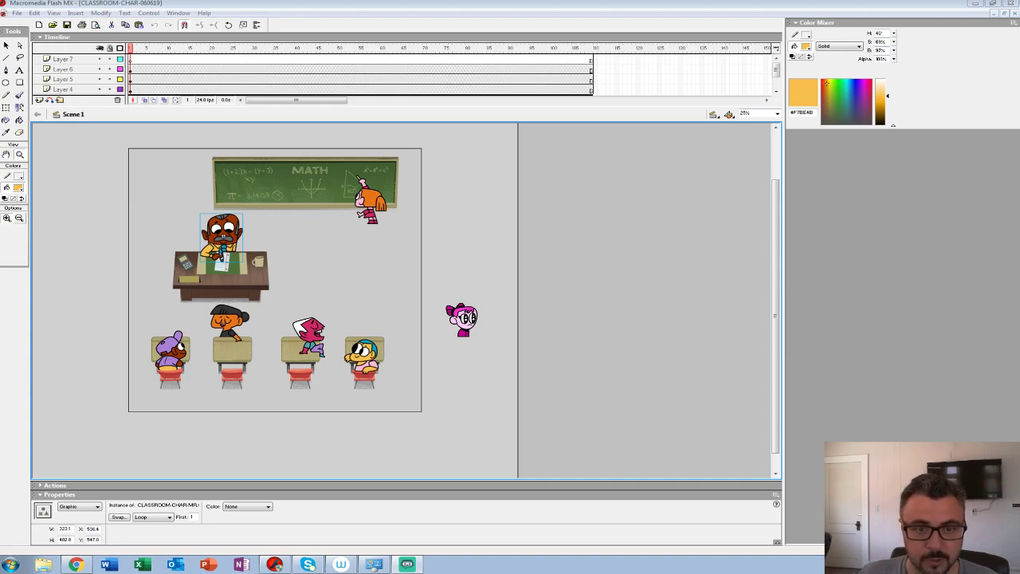
Step: Open the HALWAY-KIDS-060319 file from the HALLWAY folder inside SCHOOL KIDS
{"action": "left_click", "coordinate": [17, 14]}
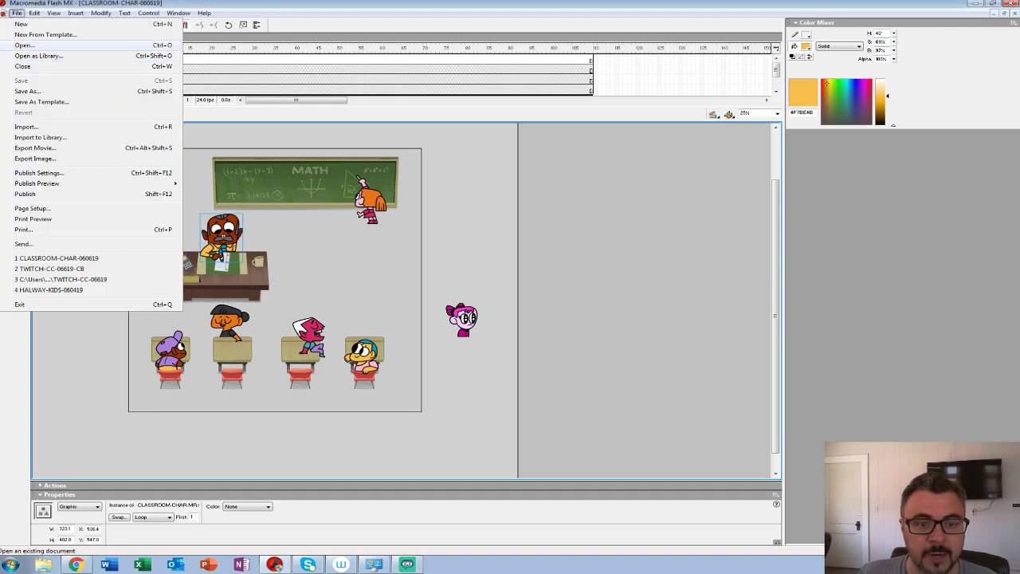
{"action": "left_click", "coordinate": [23, 46]}
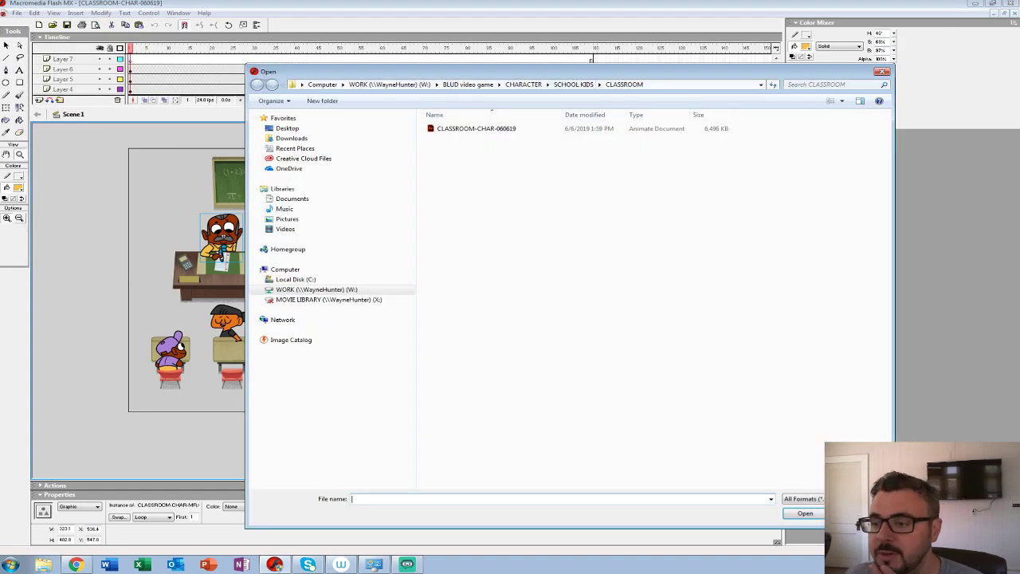
{"action": "left_click", "coordinate": [574, 85]}
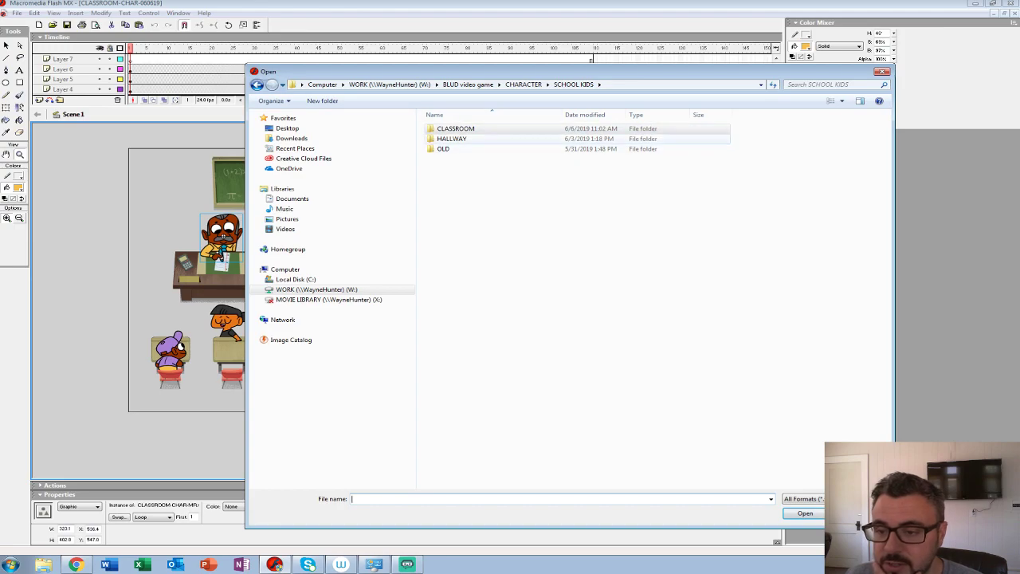
{"action": "double_click", "coordinate": [451, 139]}
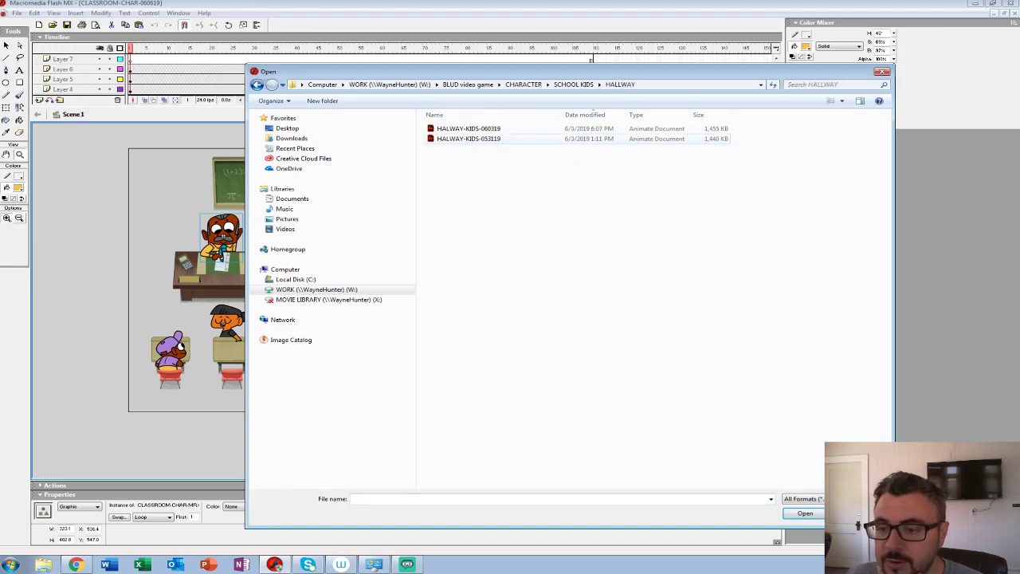
{"action": "double_click", "coordinate": [469, 129]}
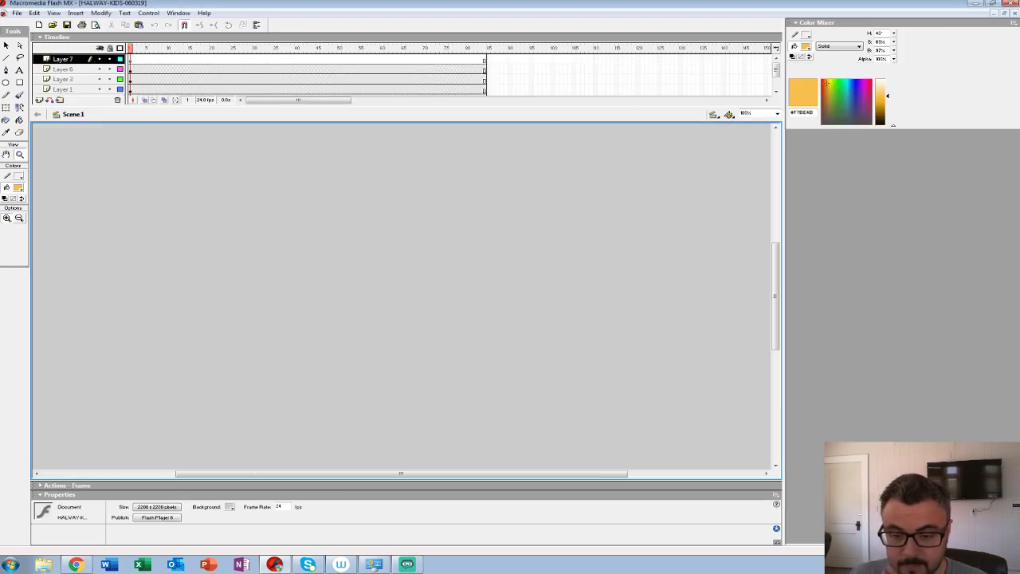
Step: Open the TWITCH-CC-06619 file from the Desktop and show the whole stage at 25%
{"action": "left_click", "coordinate": [17, 13]}
{"action": "left_click", "coordinate": [24, 45]}
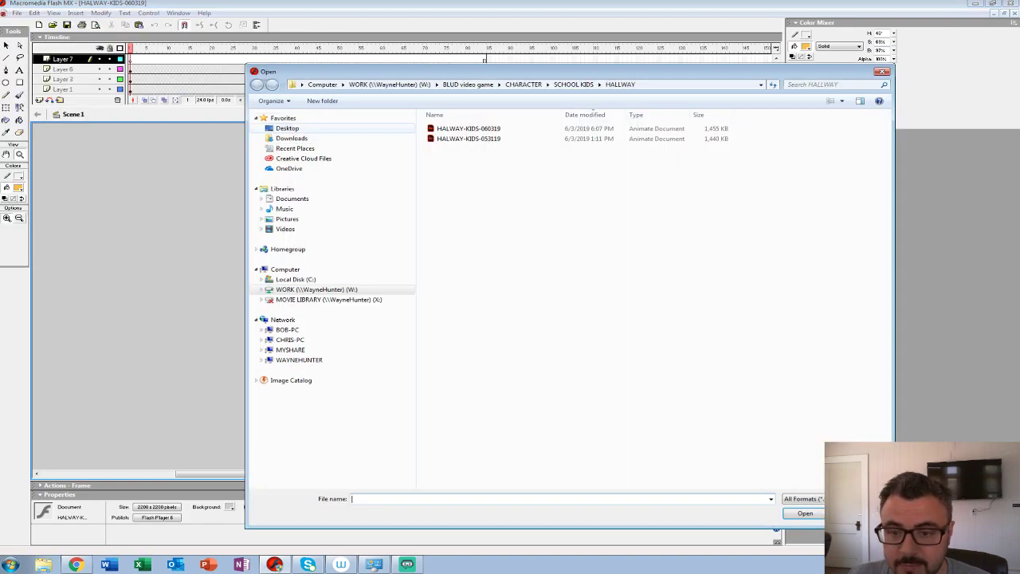
{"action": "left_click", "coordinate": [287, 128]}
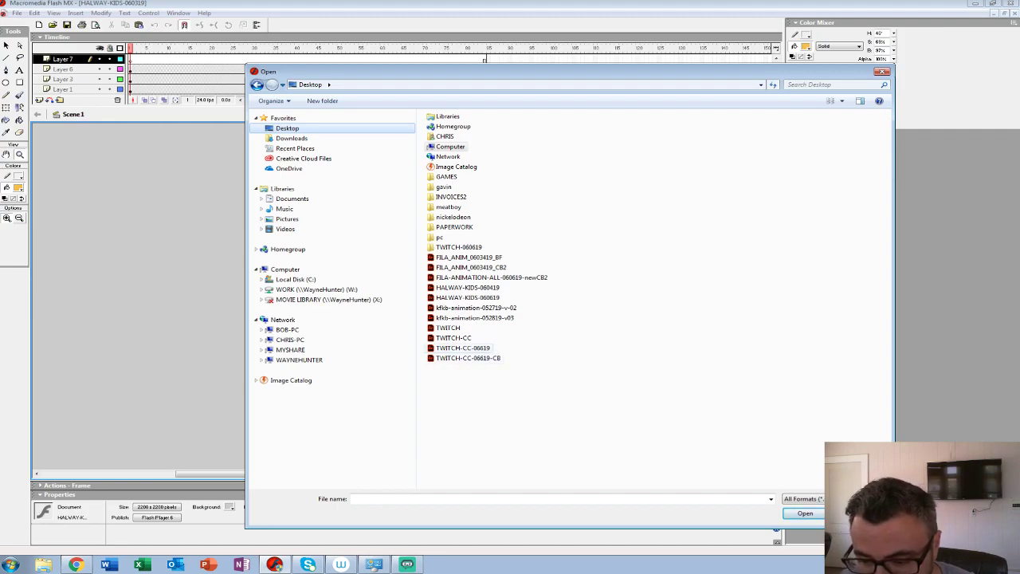
{"action": "double_click", "coordinate": [463, 349]}
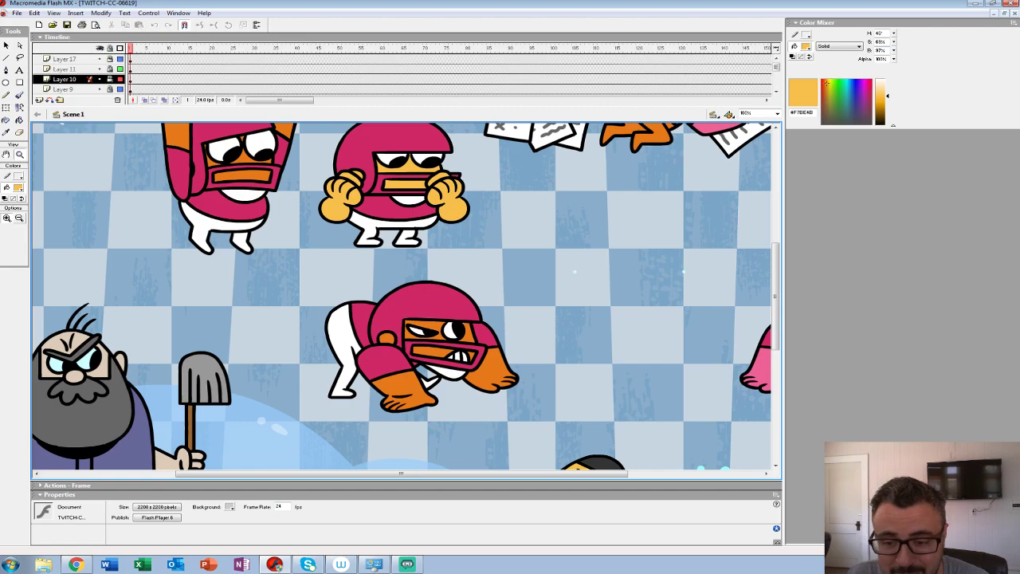
{"action": "key", "text": "ctrl+minus"}
{"action": "key", "text": "ctrl+minus"}
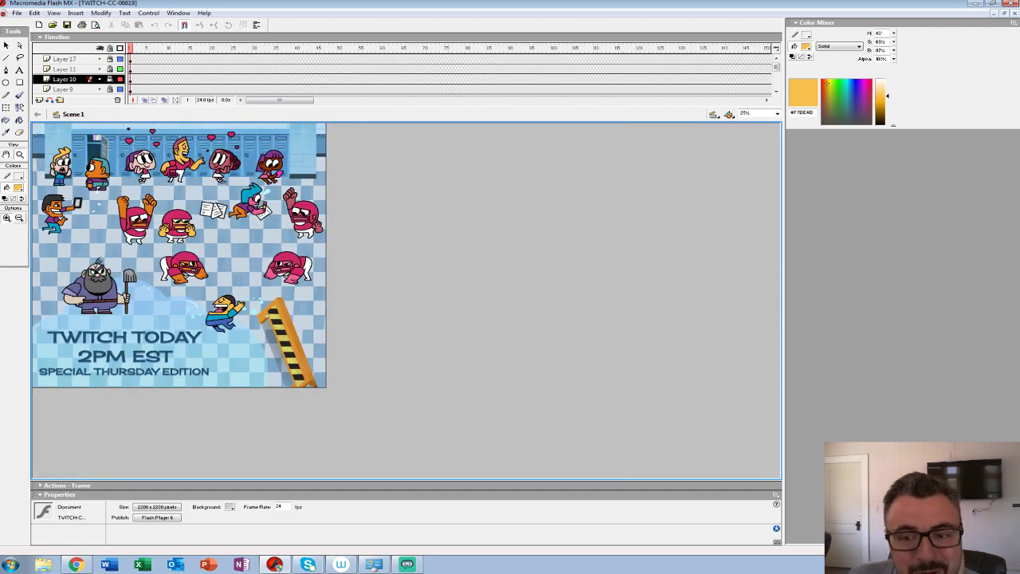
Step: Enlarge the timeline to show more layers and unlock all layers except Layer 5, Layer 12 and the water-spill layer
{"action": "left_click_drag", "start_coordinate": [406, 106], "coordinate": [407, 154]}
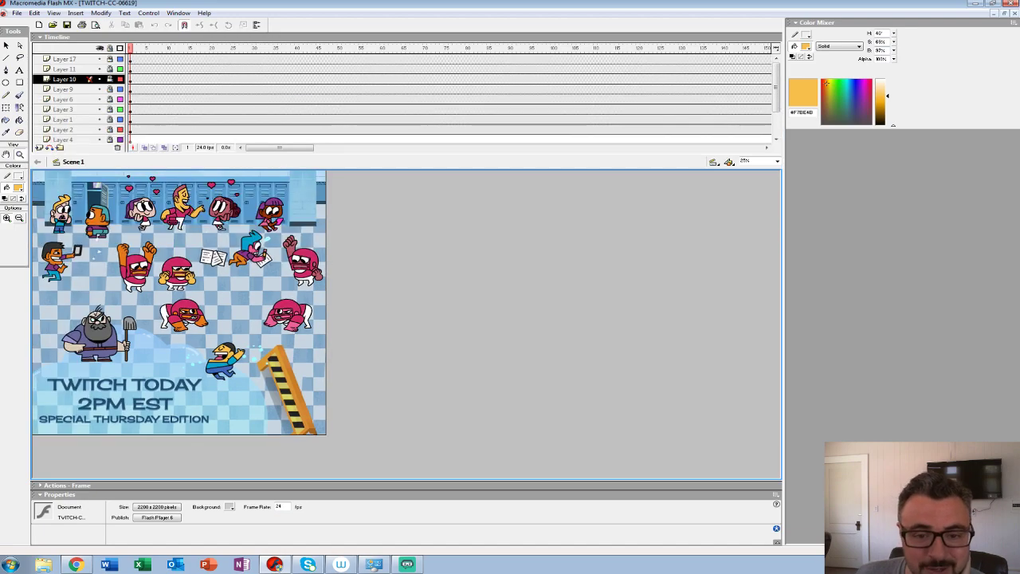
{"action": "left_click", "coordinate": [110, 49]}
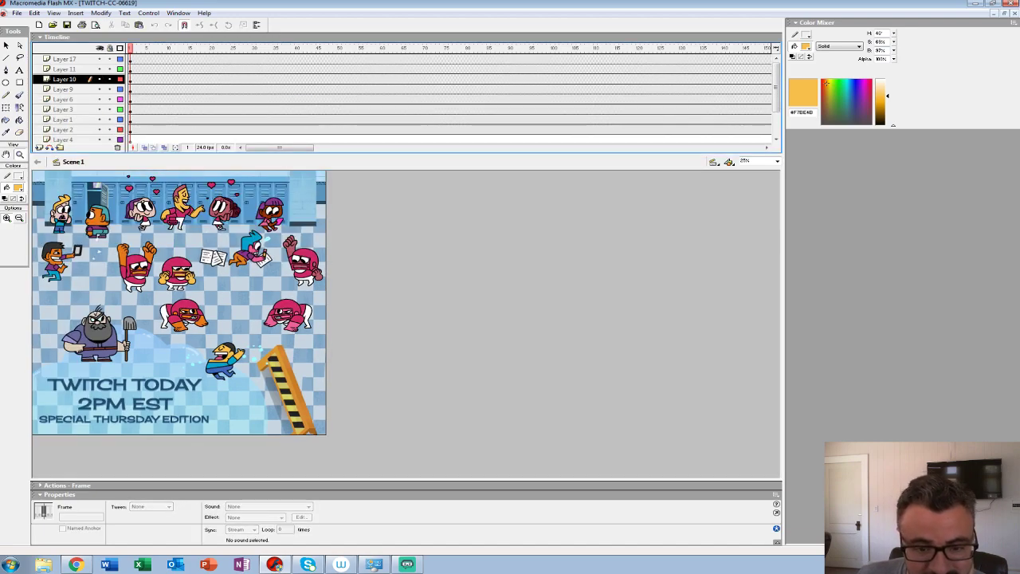
{"action": "left_click_drag", "start_coordinate": [406, 153], "coordinate": [406, 182]}
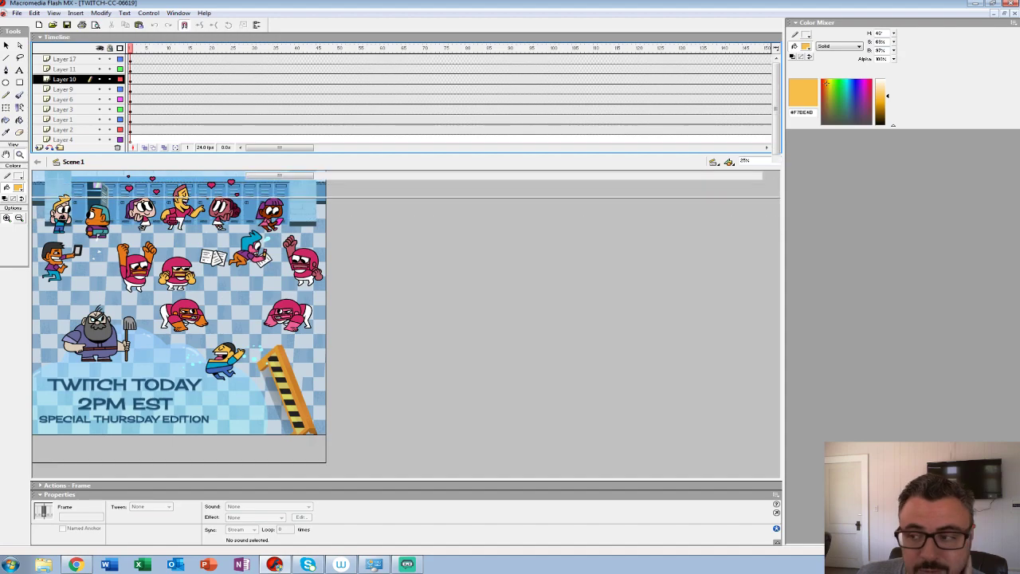
{"action": "left_click_drag", "start_coordinate": [776, 108], "coordinate": [776, 118]}
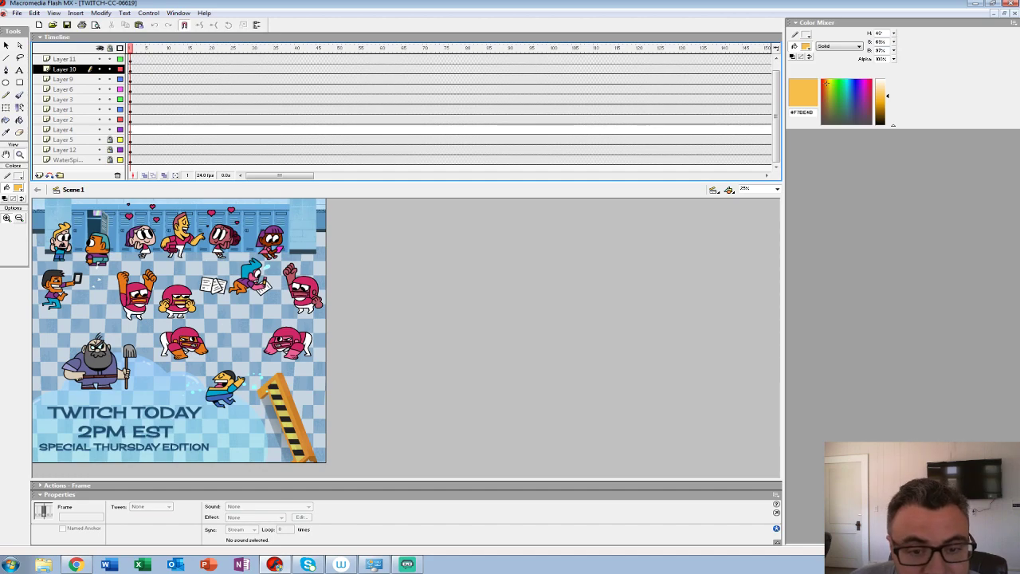
Step: Hide the water-spill layer, Layer 12 and Layer 17, leaving the character layers shown, and shrink the timeline back
{"action": "left_click", "coordinate": [99, 159]}
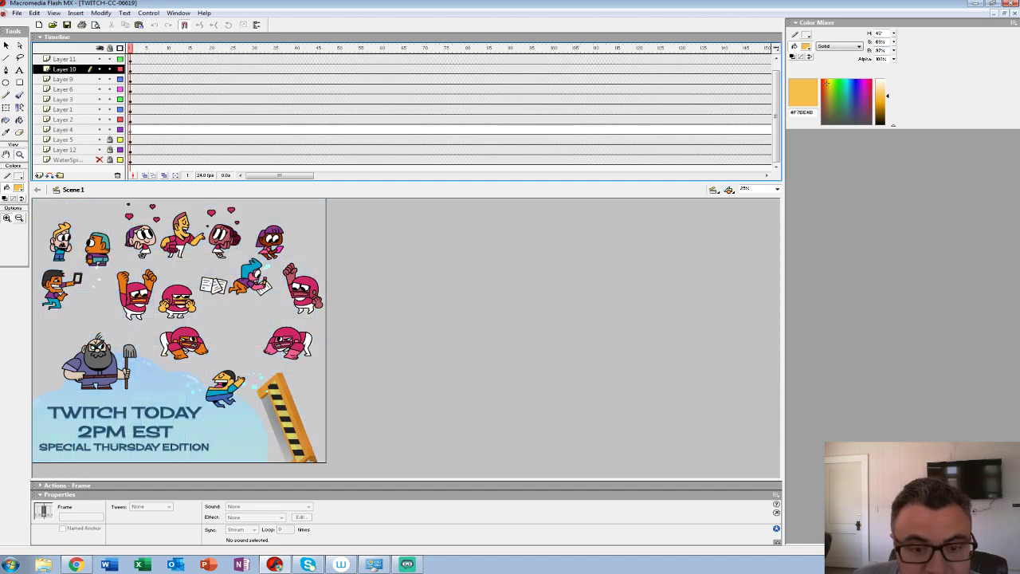
{"action": "left_click", "coordinate": [99, 149]}
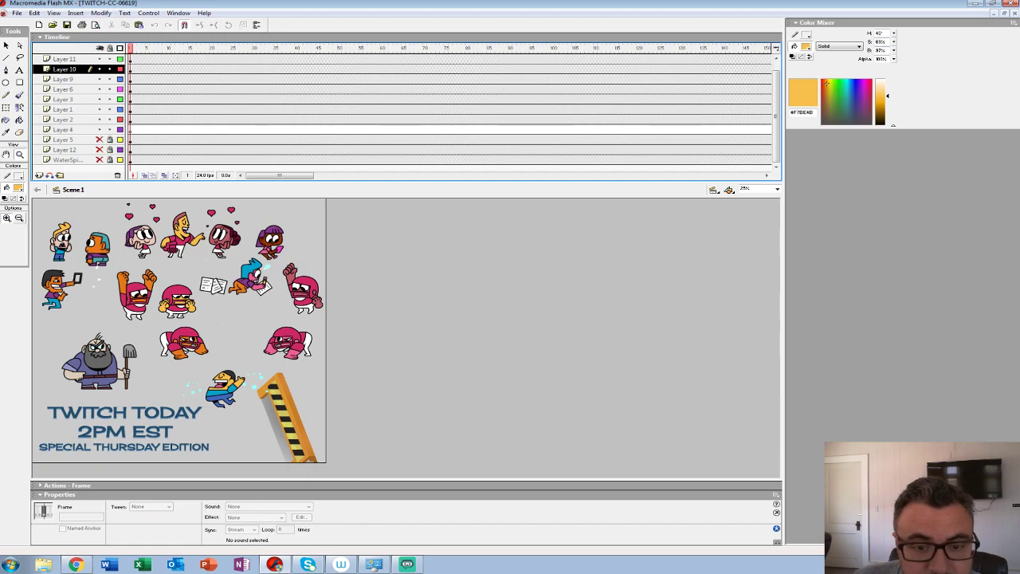
{"action": "left_click", "coordinate": [100, 59]}
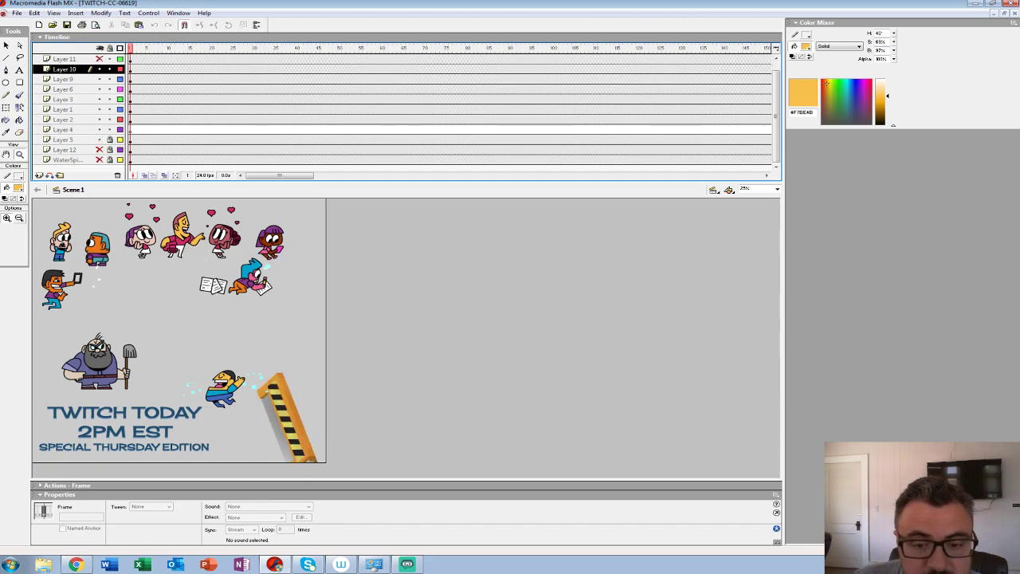
{"action": "left_click", "coordinate": [100, 59]}
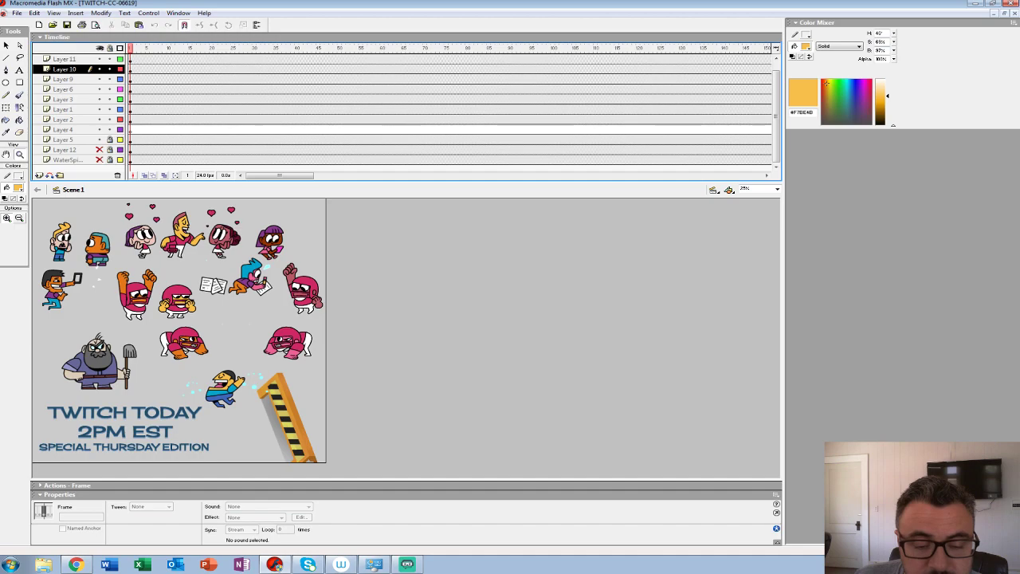
{"action": "scroll", "coordinate": [100, 59], "scroll_direction": "up", "scroll_amount": 1}
{"action": "left_click", "coordinate": [99, 59]}
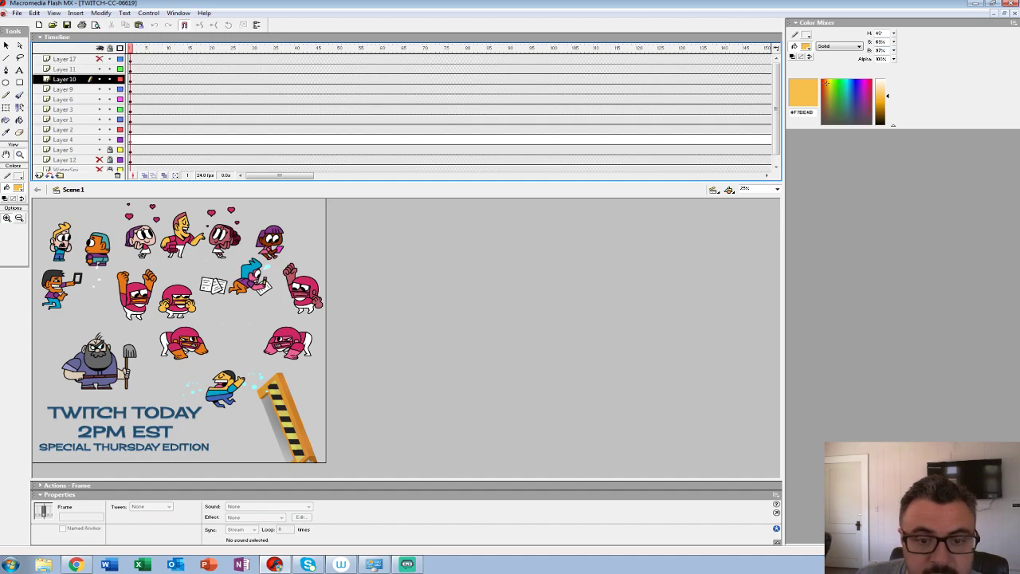
{"action": "left_click_drag", "start_coordinate": [239, 181], "coordinate": [239, 130]}
Step: Open the symbol of the blond boy in the blue shirt for editing outside the scene
{"action": "left_click", "coordinate": [207, 199]}
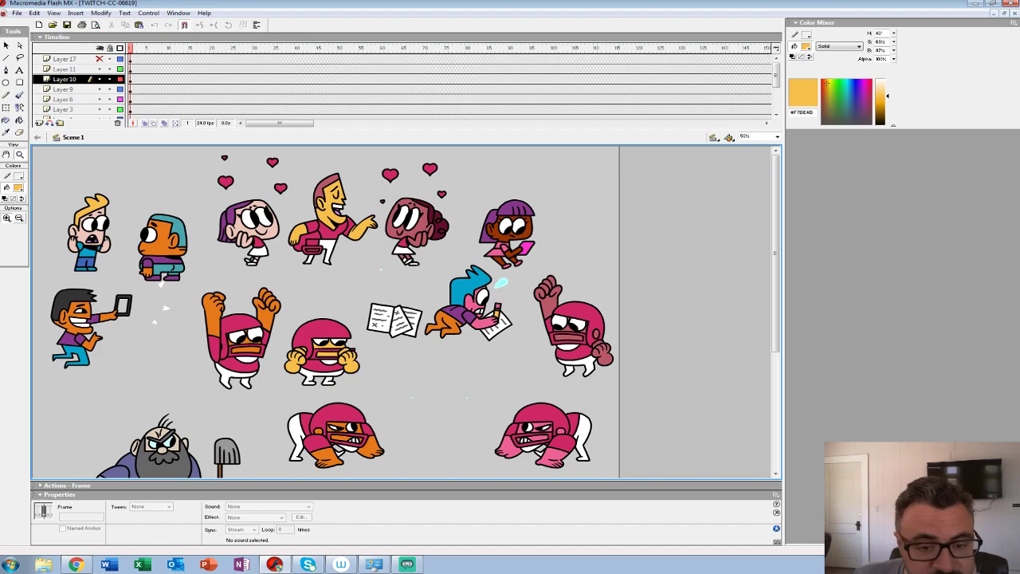
{"action": "right_click", "coordinate": [97, 242]}
{"action": "left_click", "coordinate": [120, 354]}
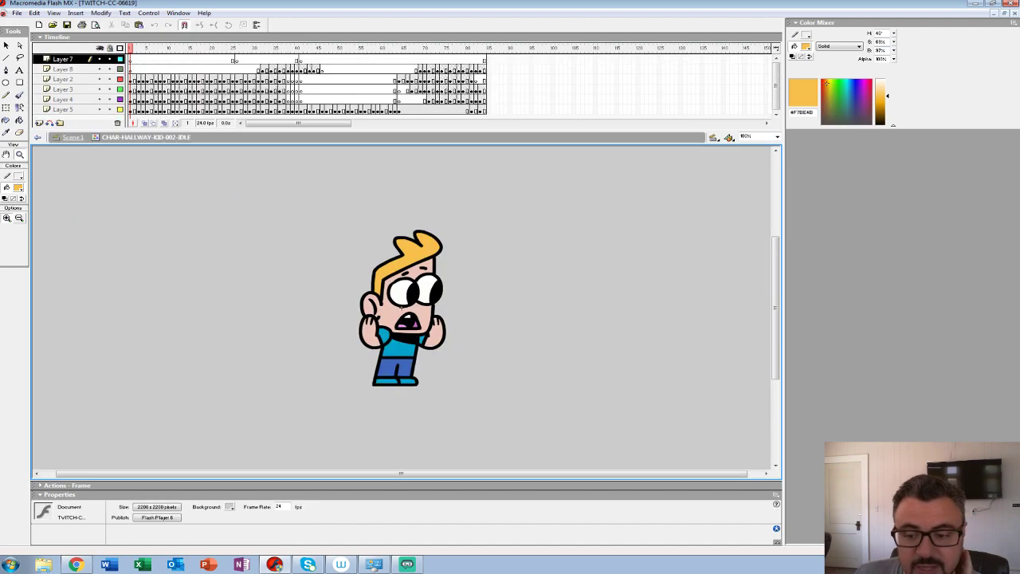
Step: Play the blond boy's idle animation, replay it from frame 1 at 50% view, and return to the main scene
{"action": "key", "text": "Return"}
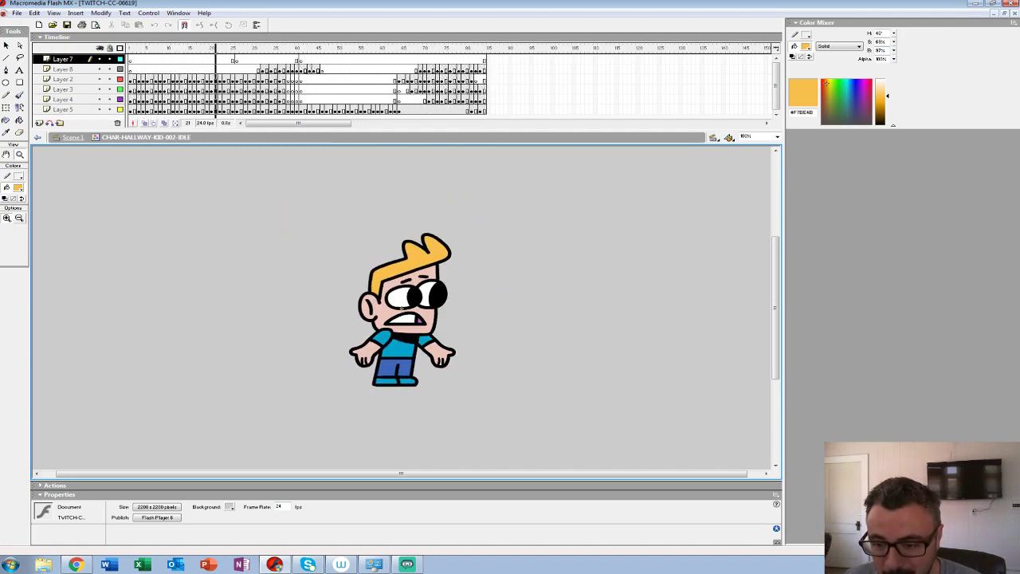
{"action": "key", "text": "ctrl+minus"}
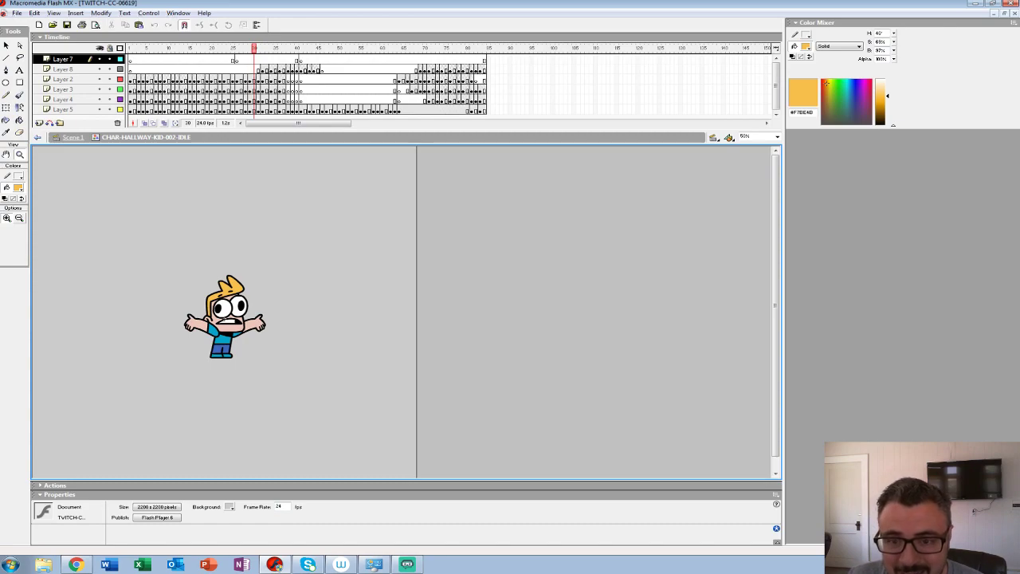
{"action": "left_click_drag", "start_coordinate": [254, 49], "coordinate": [130, 49]}
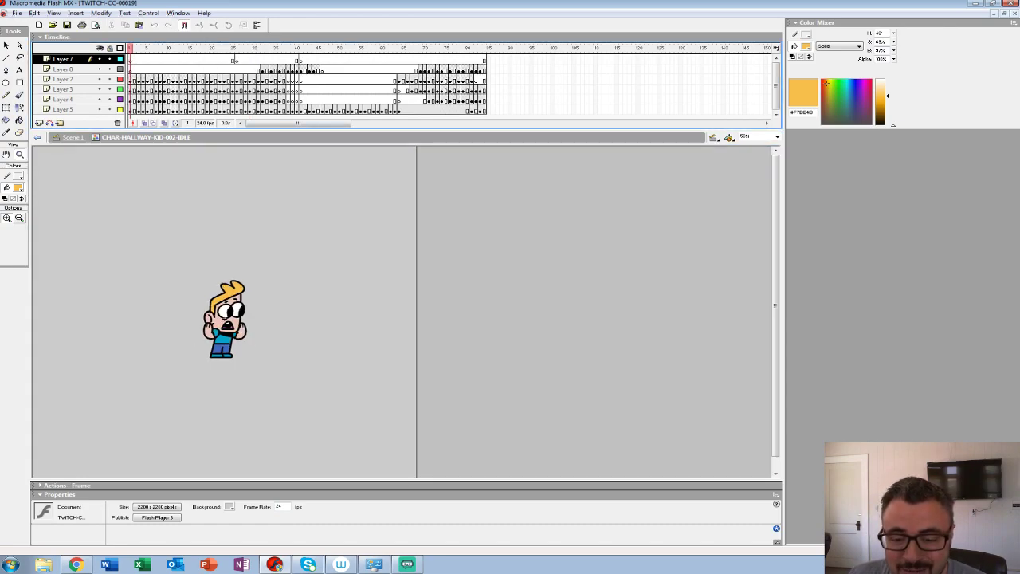
{"action": "key", "text": "Return"}
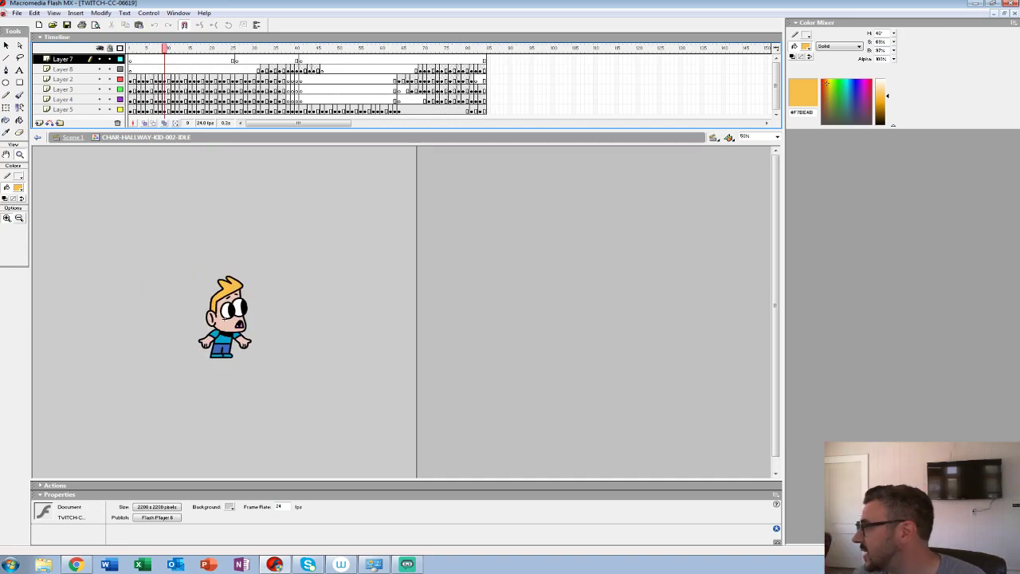
{"action": "key", "text": "Return"}
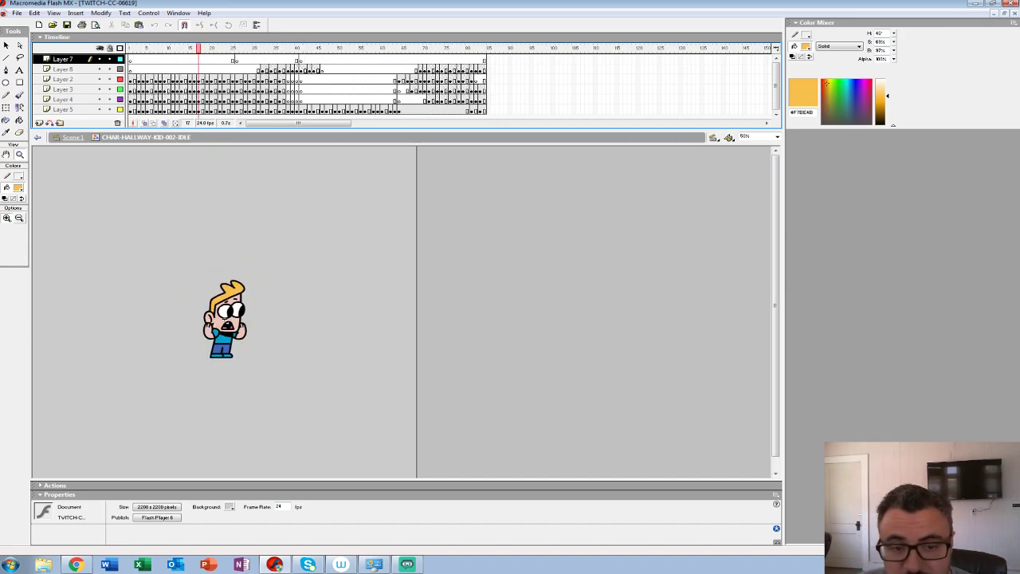
{"action": "key", "text": "ctrl+e"}
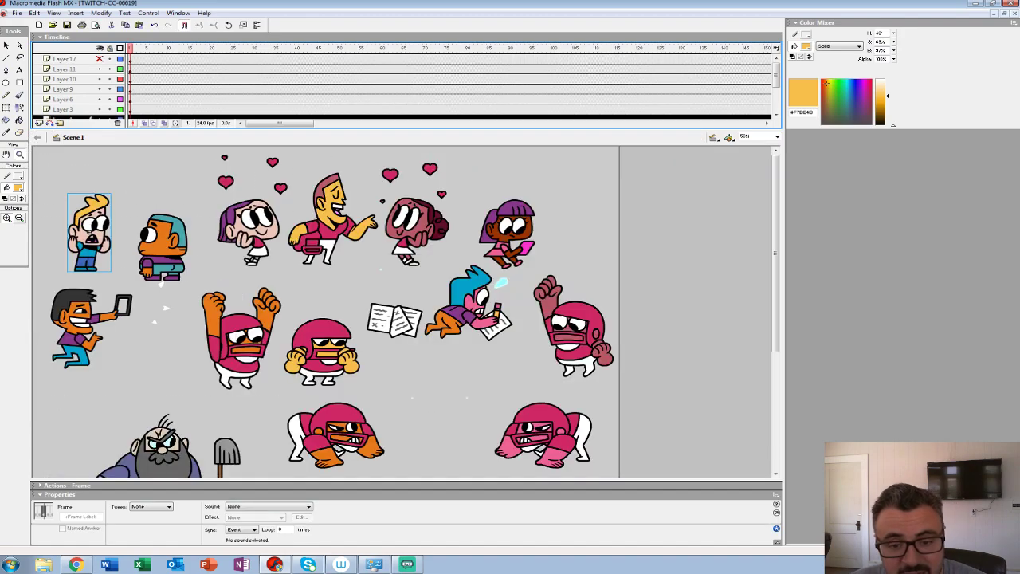
{"action": "left_click", "coordinate": [89, 231], "text": "alt"}
{"action": "left_click", "coordinate": [89, 230]}
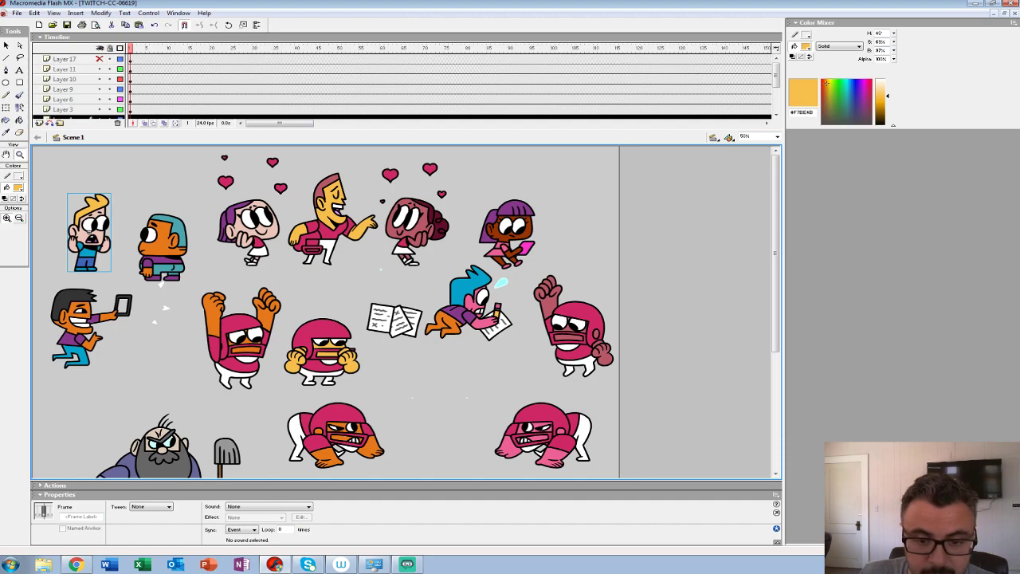
{"action": "right_click", "coordinate": [174, 236]}
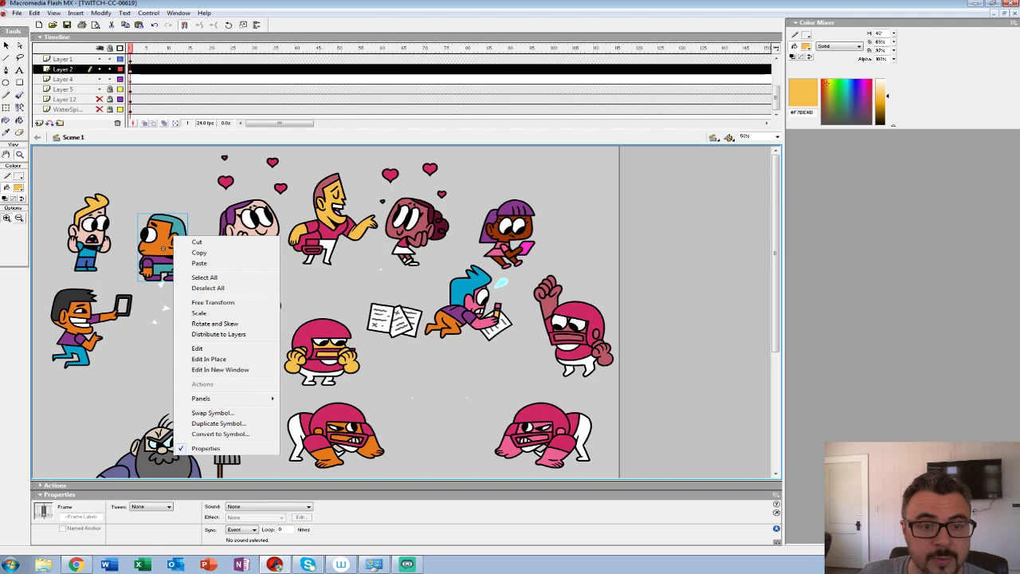
{"action": "key", "text": "Escape"}
{"action": "key", "text": "v"}
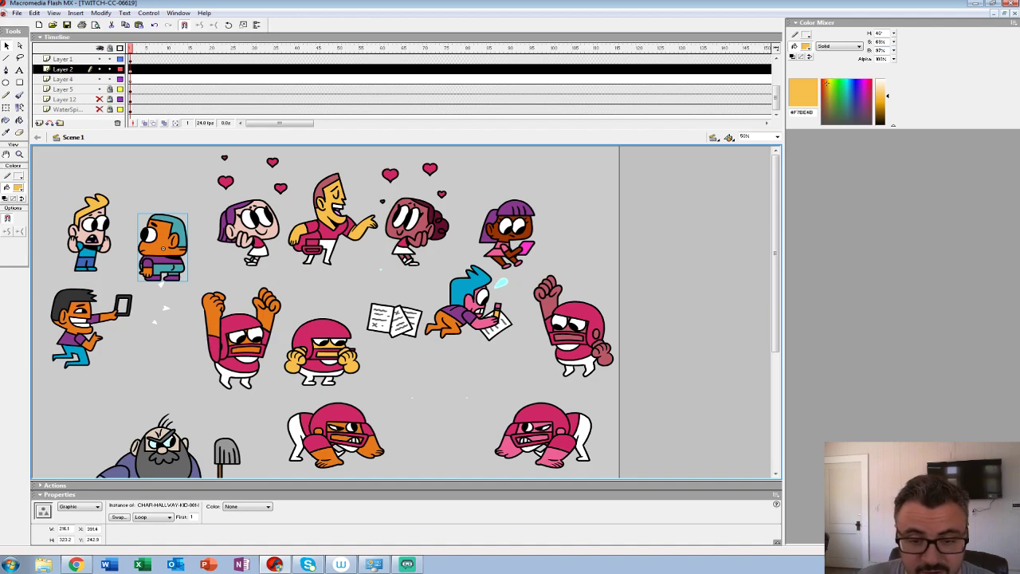
{"action": "key", "text": "Escape"}
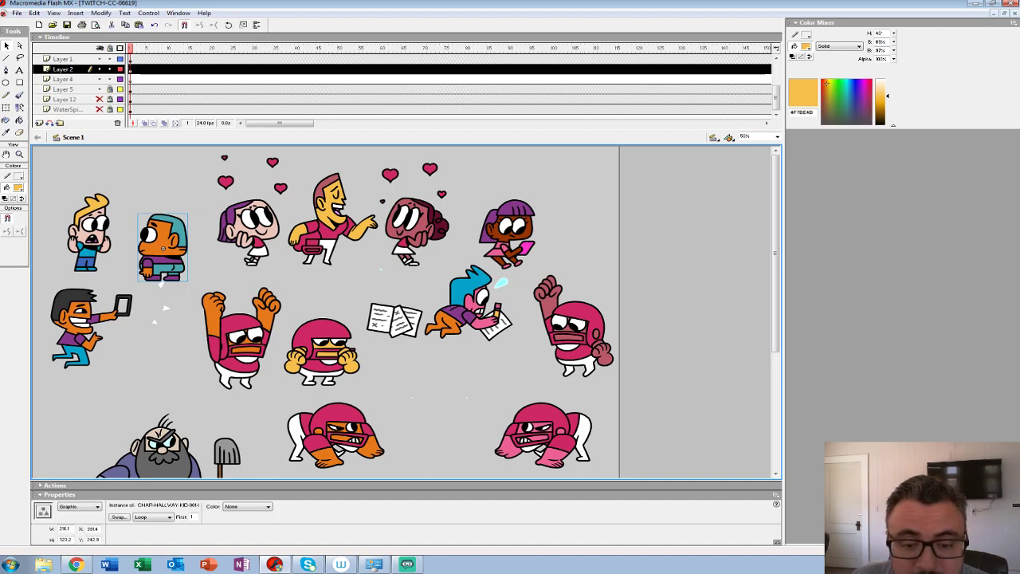
{"action": "left_click", "coordinate": [123, 243]}
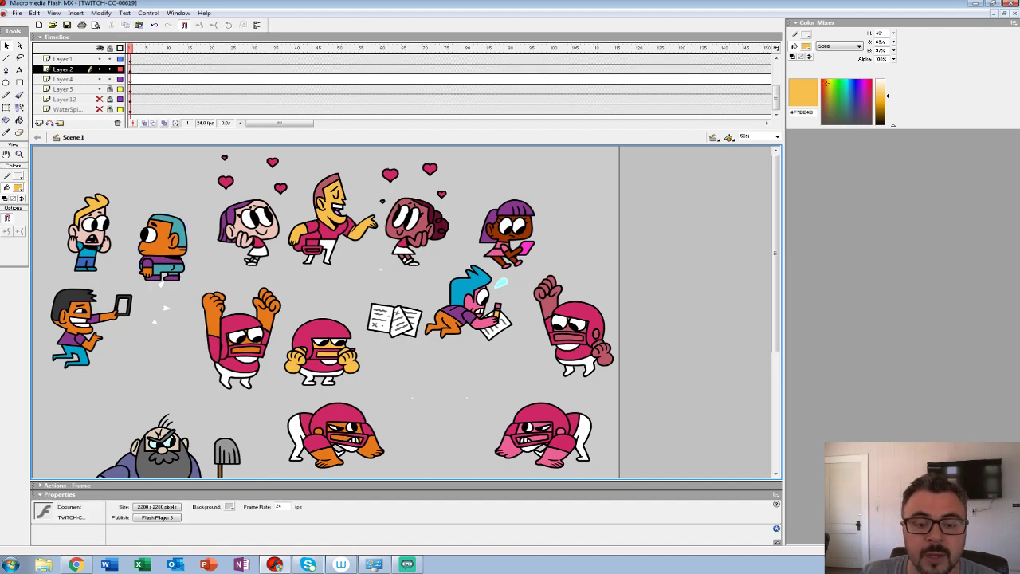
{"action": "left_click", "coordinate": [90, 232]}
{"action": "left_click", "coordinate": [19, 155]}
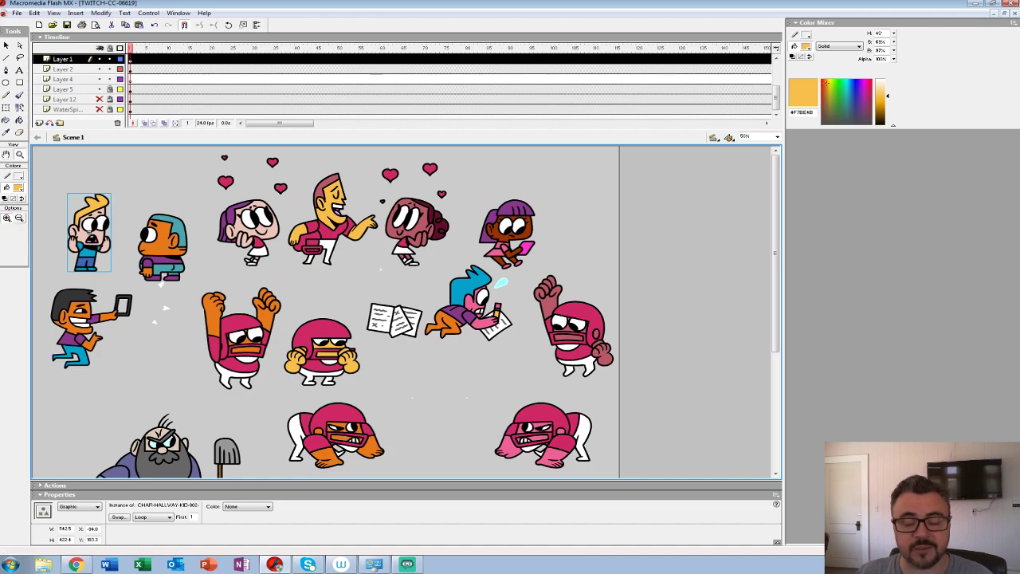
{"action": "left_click", "coordinate": [120, 231], "text": "alt"}
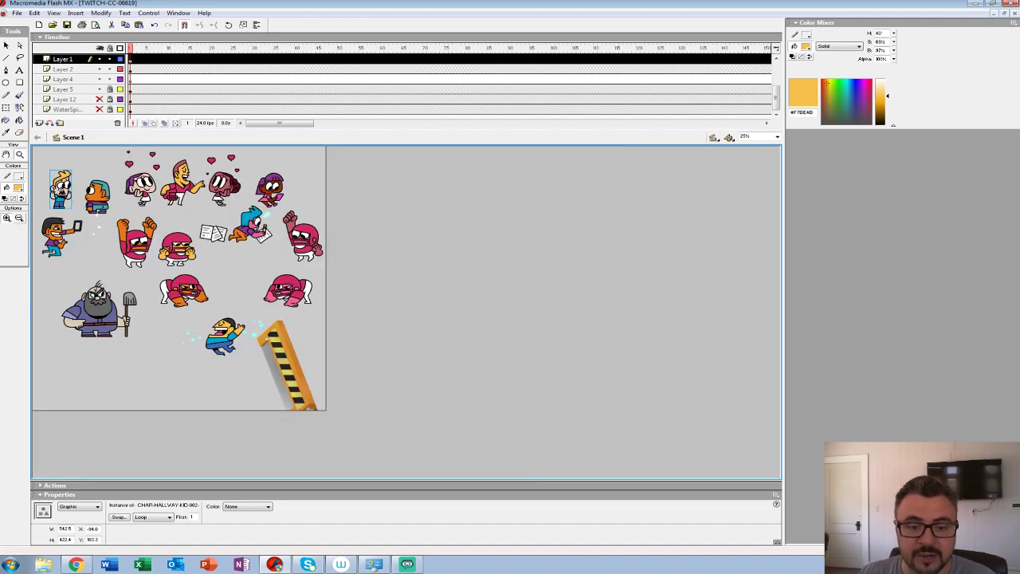
{"action": "key", "text": "ctrl+equal"}
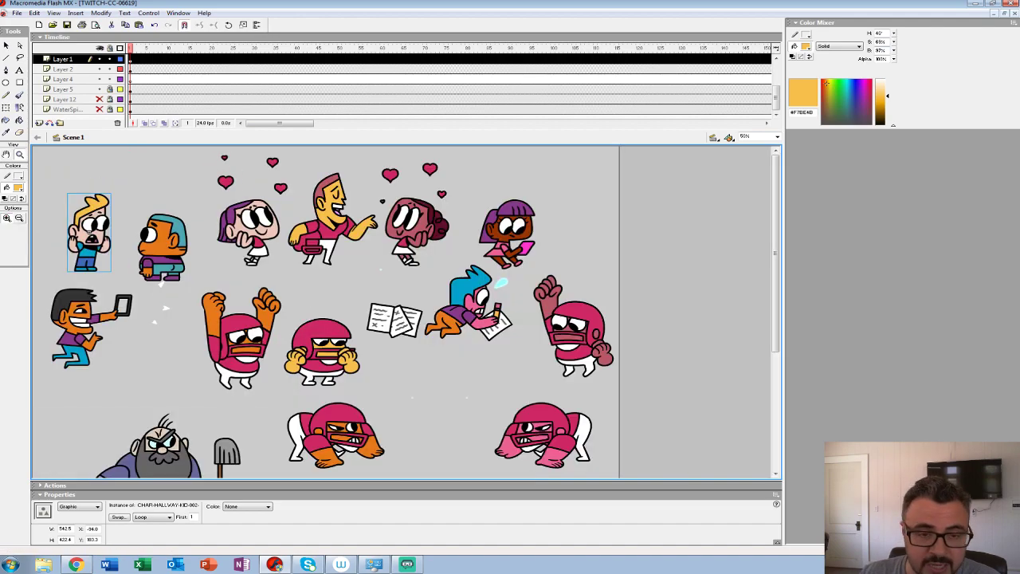
Step: Open the blond boy's symbol in place among the other characters and play its idle animation
{"action": "left_click", "coordinate": [7, 45]}
{"action": "left_click", "coordinate": [124, 231]}
{"action": "double_click", "coordinate": [90, 232]}
{"action": "key", "text": "Return"}
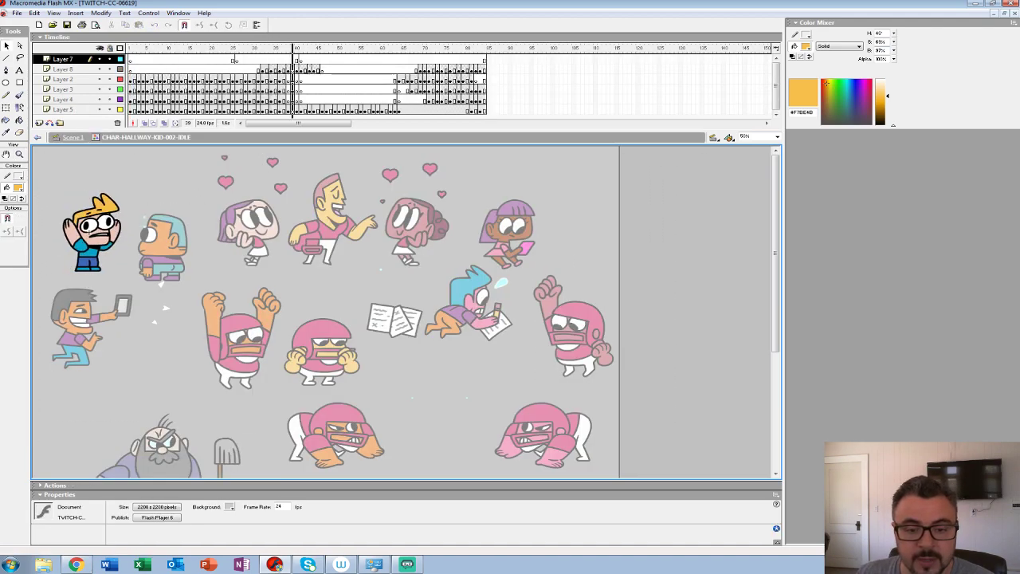
Step: Play the blond boy's idle animation, return to the main scene and play all the characters' animations together
{"action": "key", "text": "Return"}
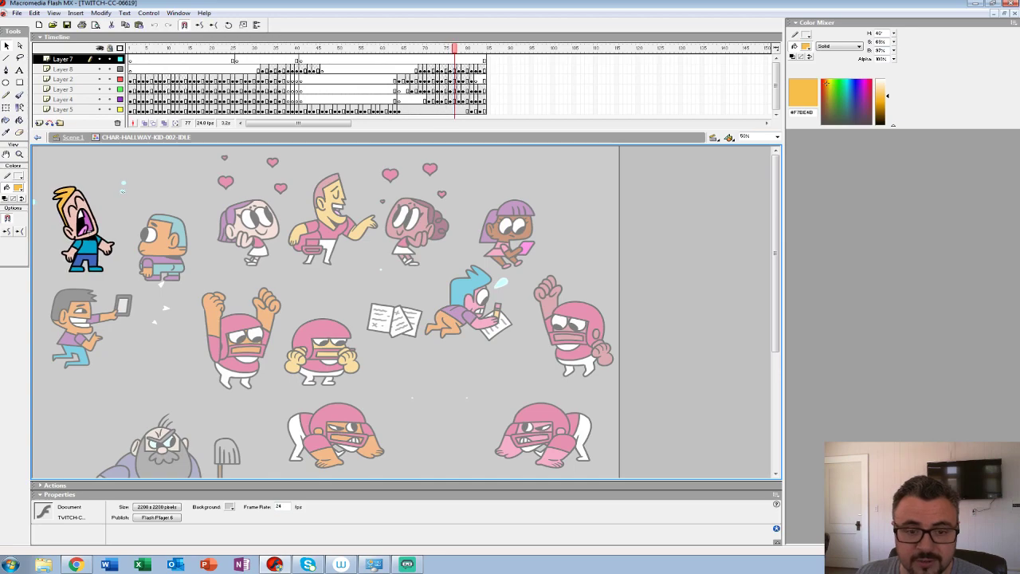
{"action": "left_click_drag", "start_coordinate": [90, 232], "coordinate": [199, 243]}
{"action": "double_click", "coordinate": [163, 248]}
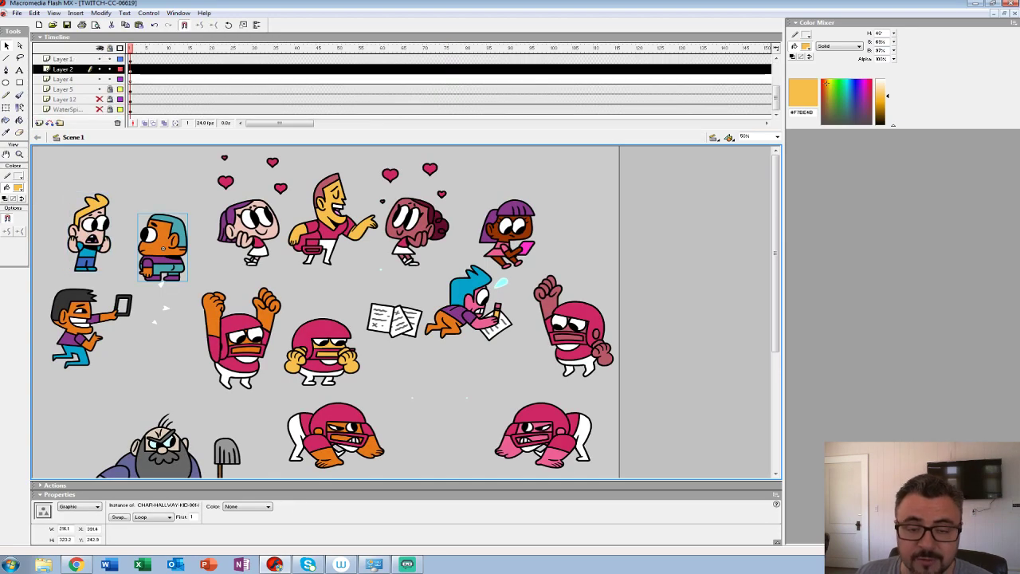
{"action": "key", "text": "Return"}
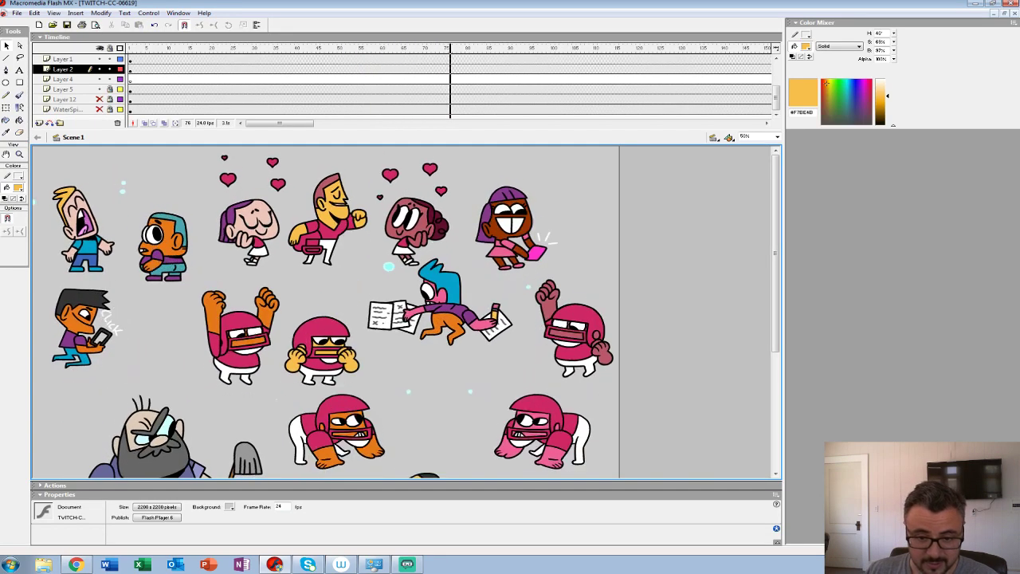
{"action": "key", "text": "Return"}
Step: Open the teal-haired boy's symbol and the blond boy's symbol in place, compare their last frames, and return to the main scene
{"action": "double_click", "coordinate": [163, 248]}
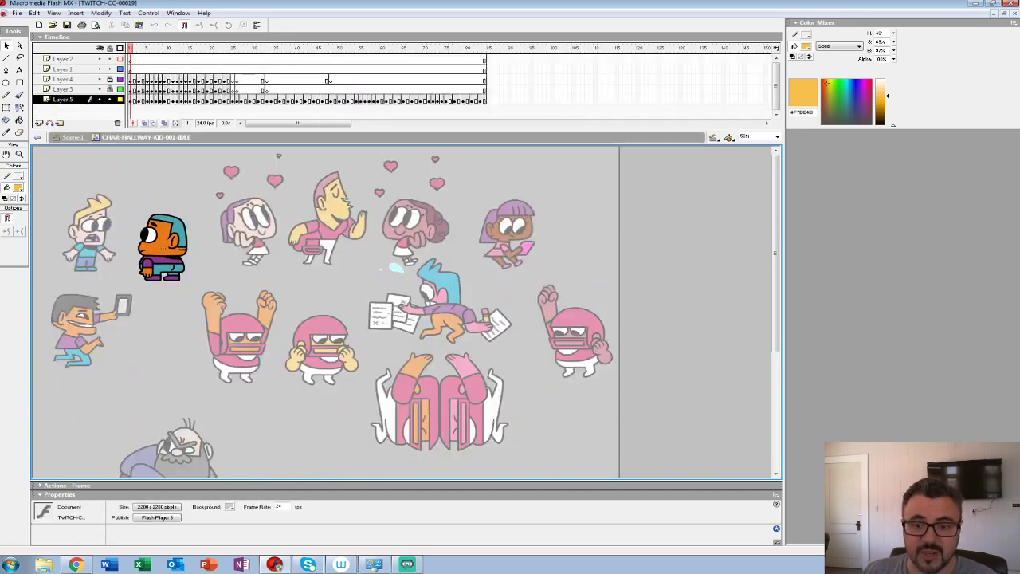
{"action": "left_click", "coordinate": [485, 60]}
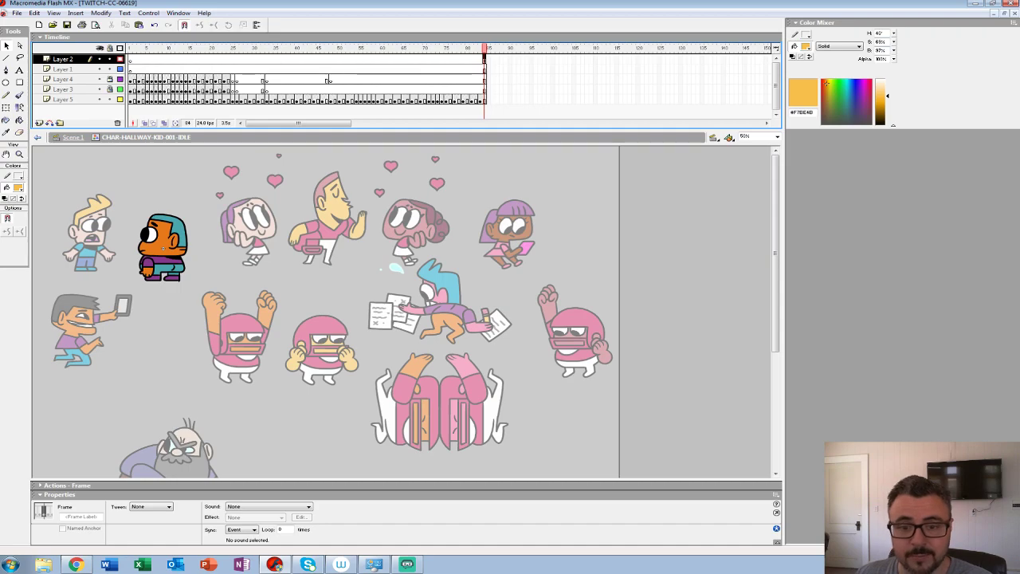
{"action": "left_click", "coordinate": [73, 137]}
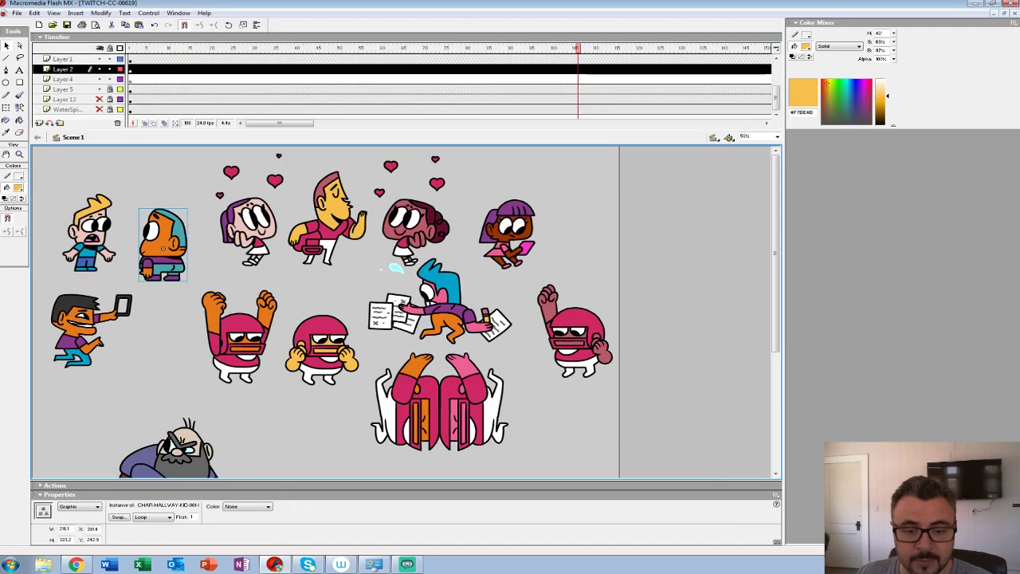
{"action": "double_click", "coordinate": [91, 231]}
{"action": "left_click", "coordinate": [485, 60]}
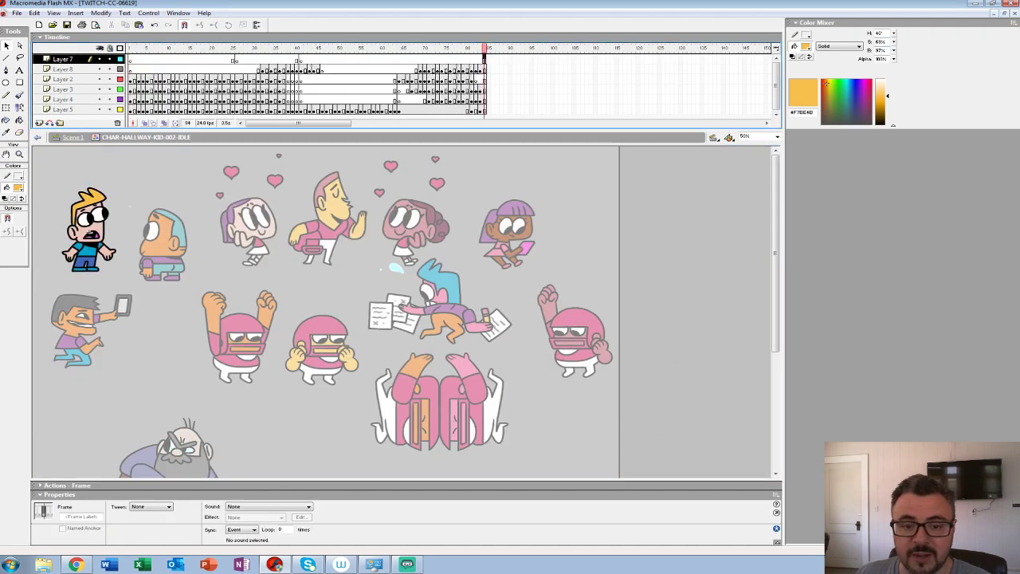
{"action": "left_click", "coordinate": [73, 137]}
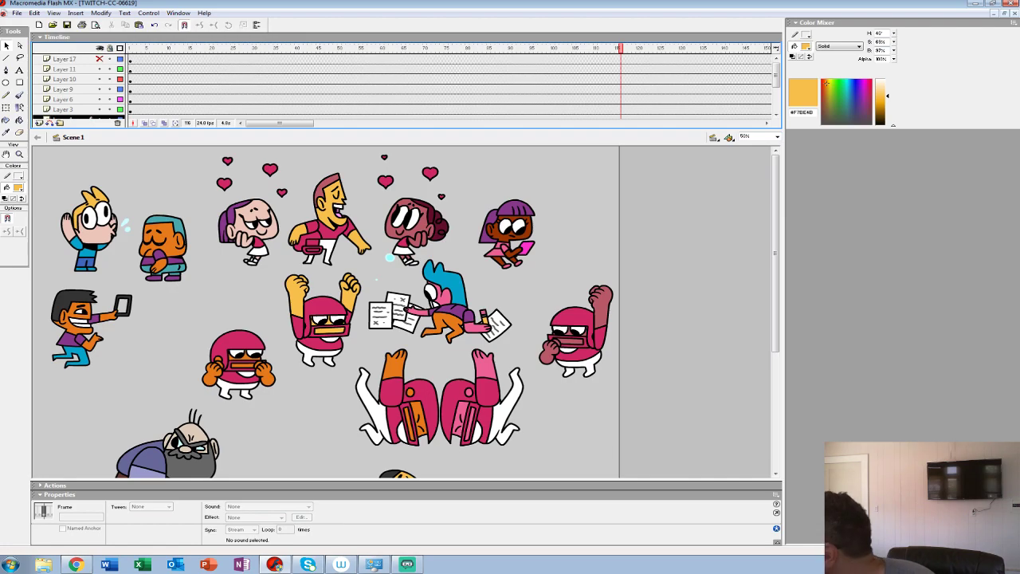
{"action": "left_click", "coordinate": [19, 154]}
{"action": "key", "text": "ctrl+minus"}
{"action": "key", "text": "ctrl+equal"}
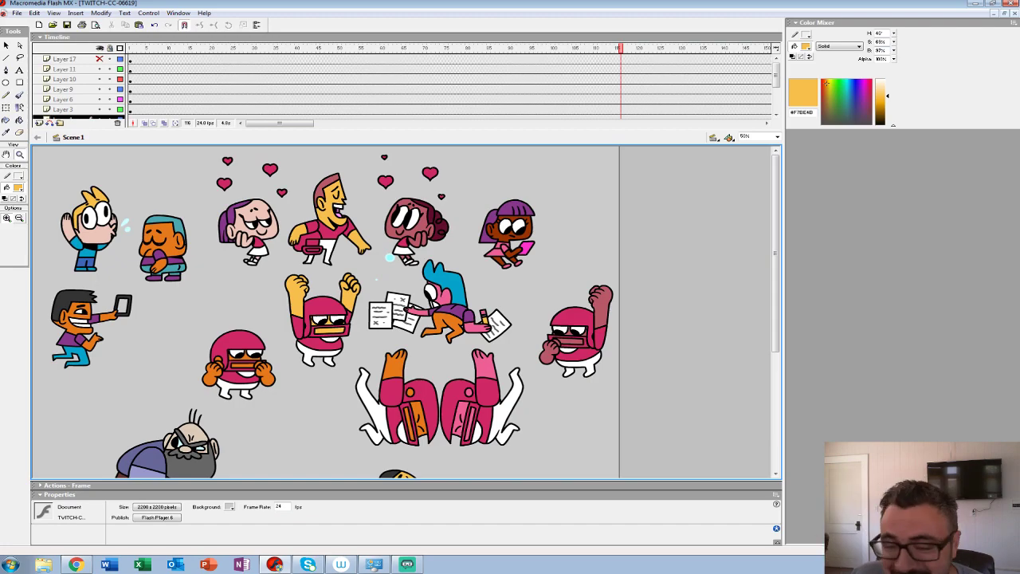
{"action": "key", "text": "ctrl+minus"}
{"action": "key", "text": "ctrl+equal"}
{"action": "key", "text": "v"}
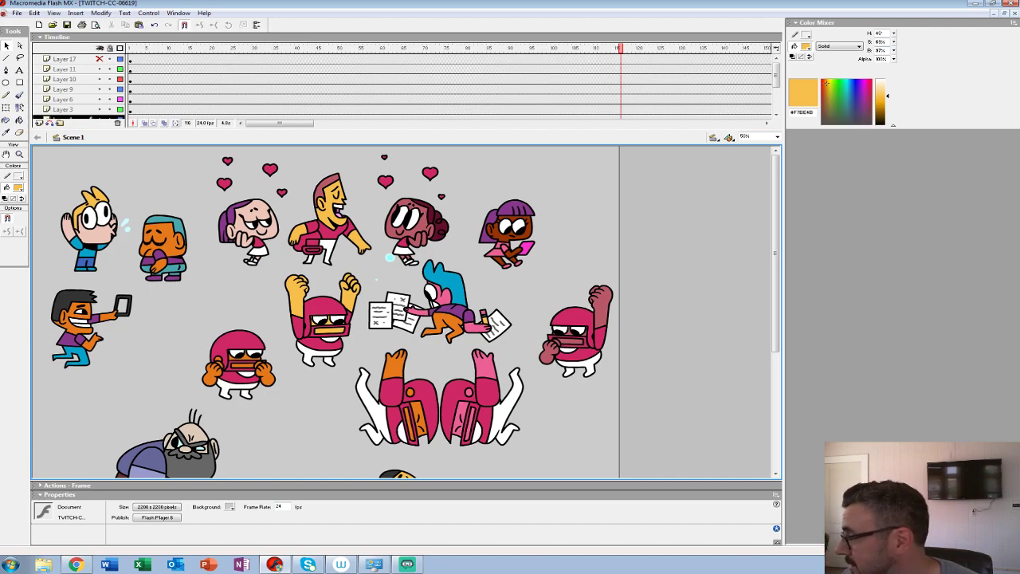
{"action": "left_click", "coordinate": [244, 231]}
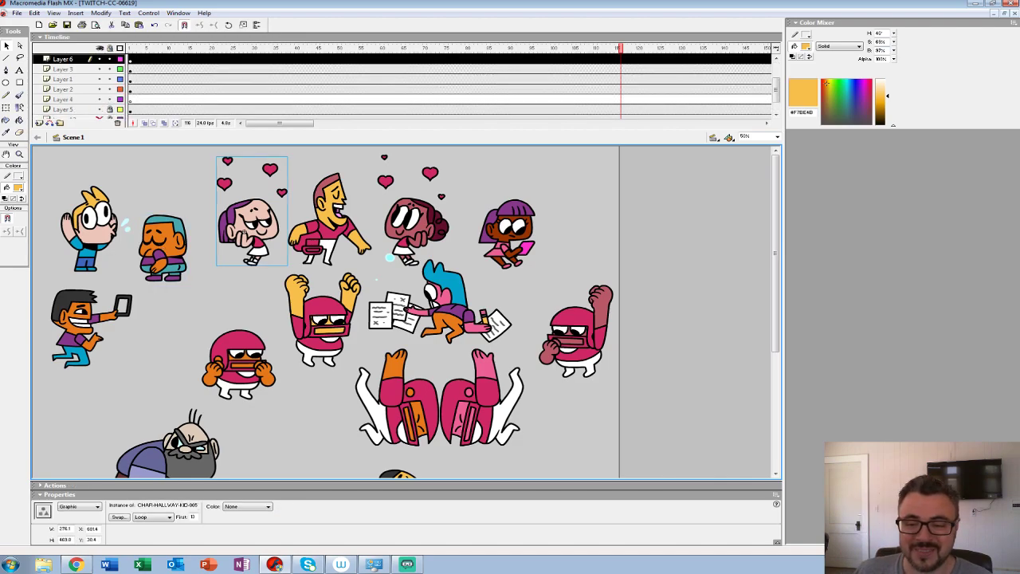
{"action": "left_click", "coordinate": [331, 219]}
{"action": "right_click", "coordinate": [337, 222]}
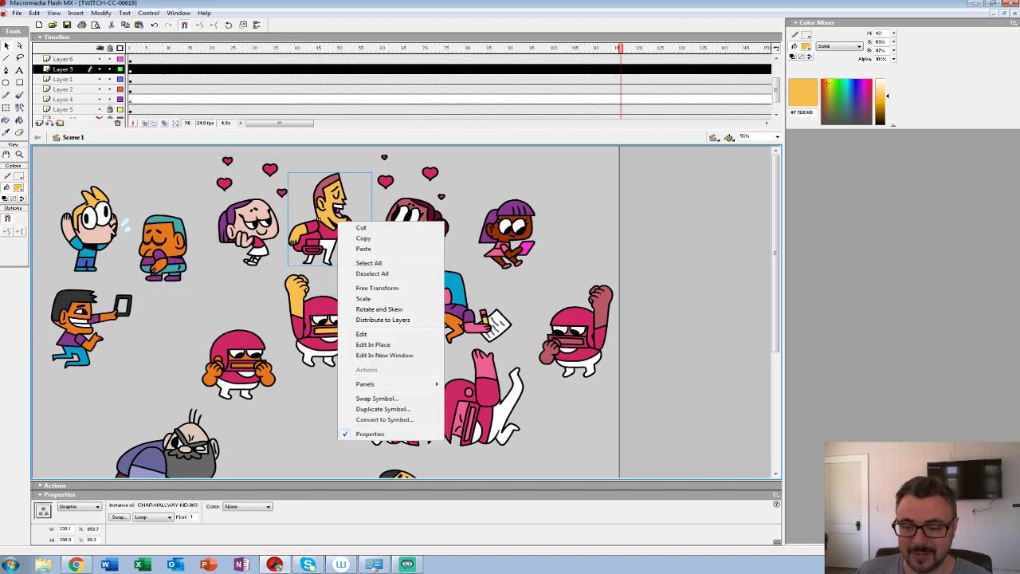
{"action": "left_click", "coordinate": [371, 274]}
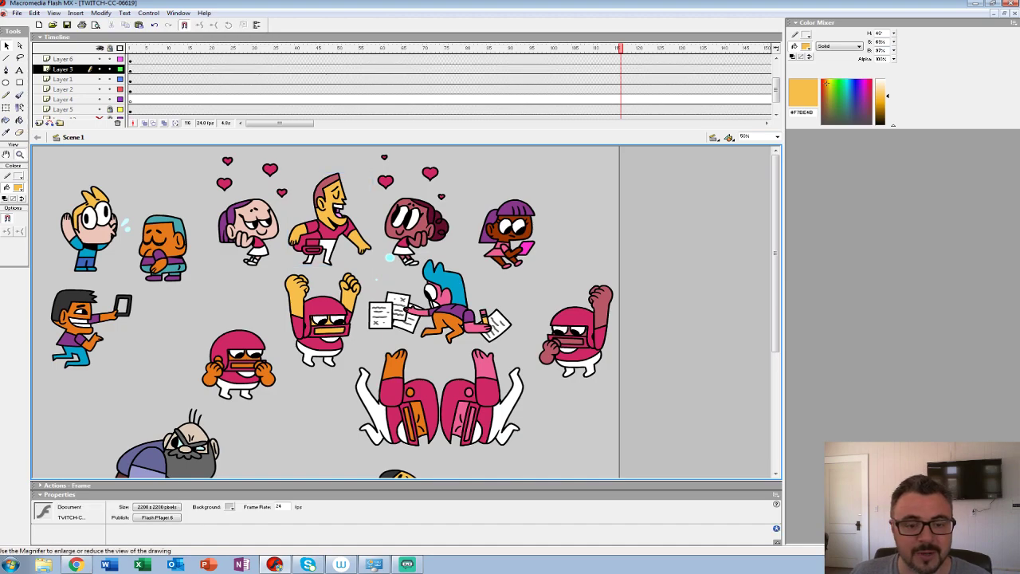
Step: Show all the hidden background layers and play the whole hallway scene from frame 1 at 25% view
{"action": "key", "text": "z"}
{"action": "left_click", "coordinate": [371, 273], "text": "alt"}
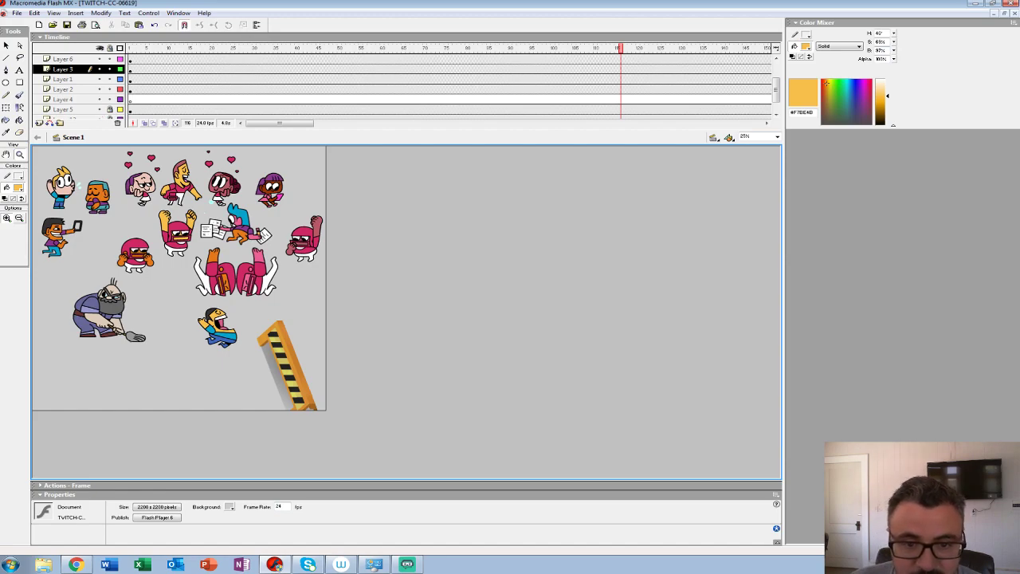
{"action": "left_click", "coordinate": [99, 118]}
{"action": "left_click", "coordinate": [130, 60]}
{"action": "key", "text": "Return"}
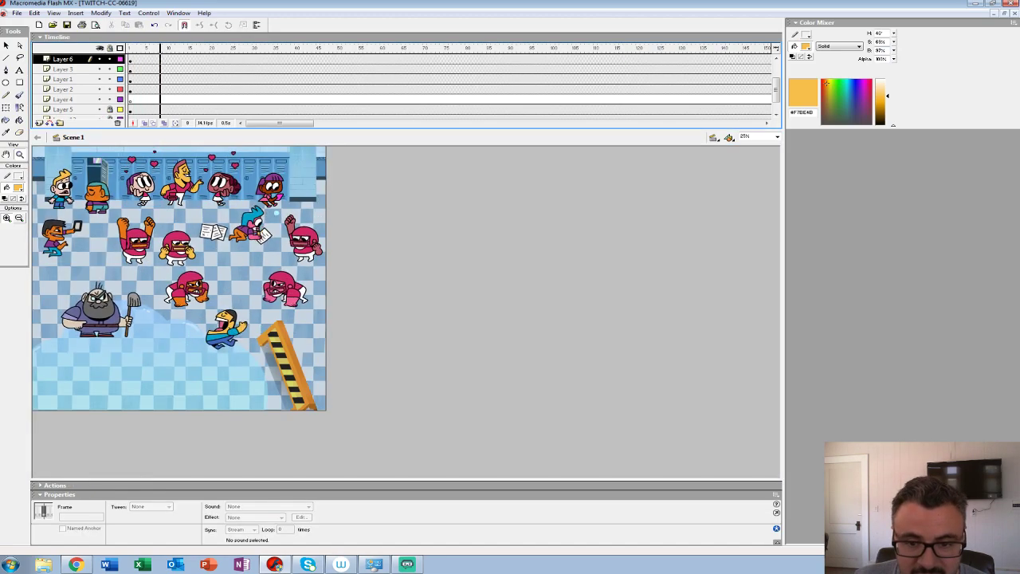
{"action": "key", "text": "Return"}
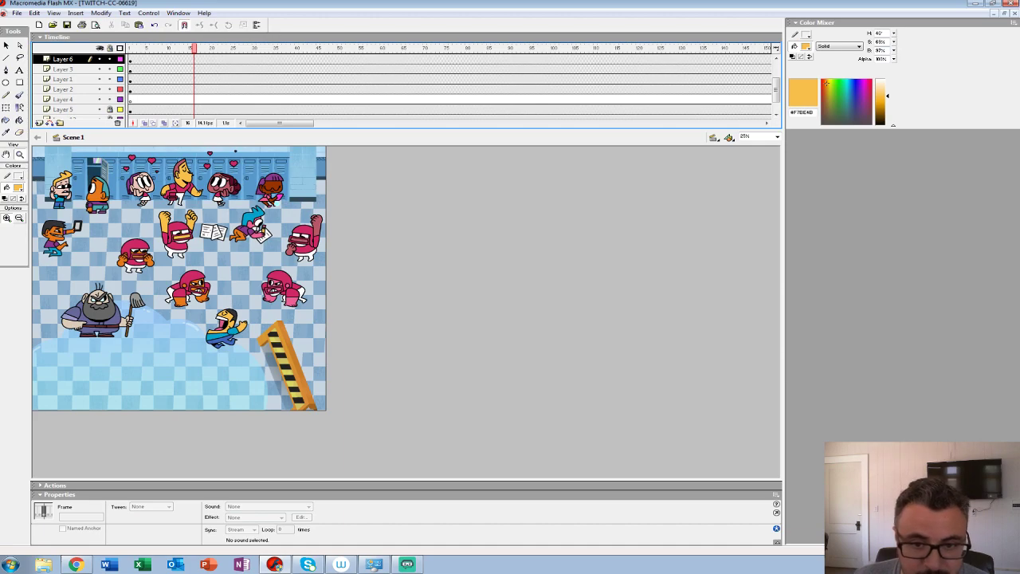
Step: Enlarge the timeline and hide Layer 17, Layer 5, Layer 12 and the water-spill layer, leaving only the characters shown
{"action": "left_click_drag", "start_coordinate": [191, 129], "coordinate": [192, 187]}
{"action": "left_click_drag", "start_coordinate": [99, 150], "coordinate": [100, 170]}
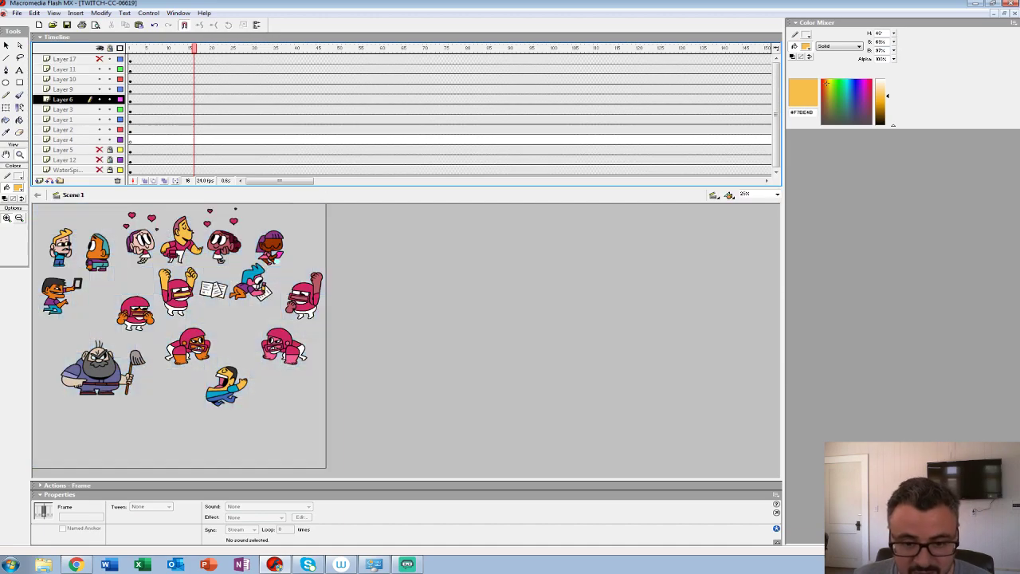
{"action": "left_click", "coordinate": [200, 267]}
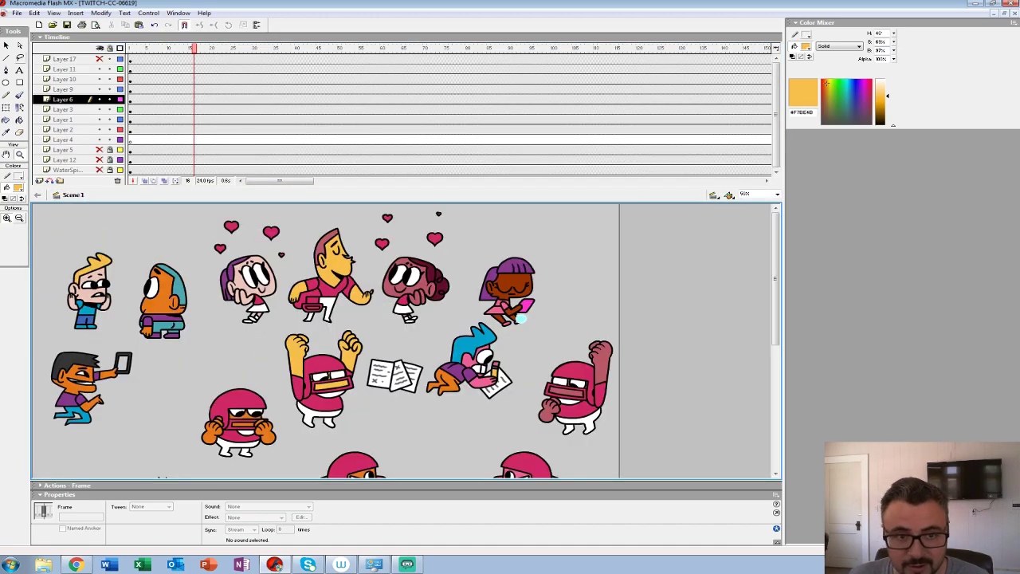
Step: Open the purple-haired girl with the hearts for editing outside the scene, play her animation and return to the main scene
{"action": "key", "text": "v"}
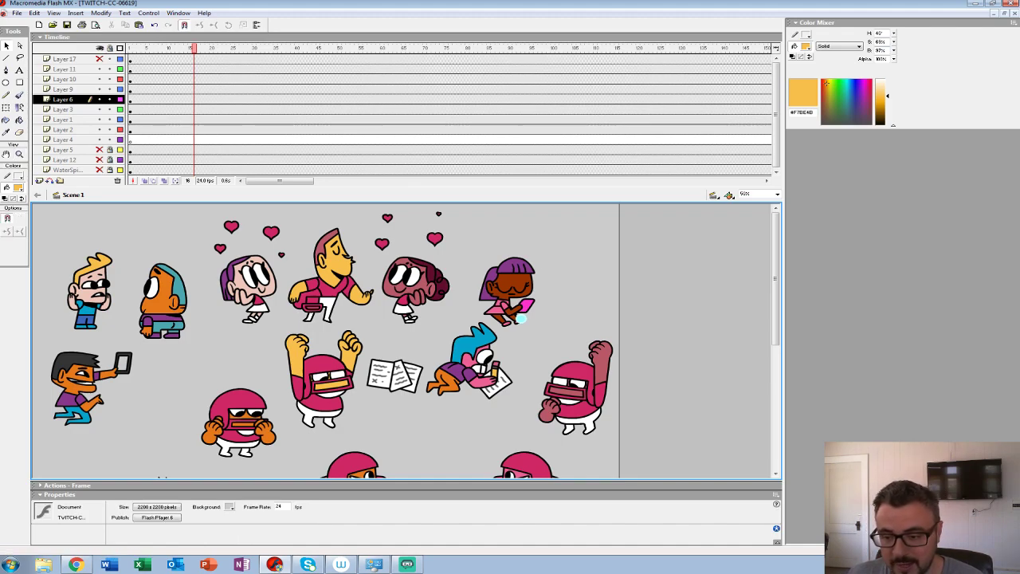
{"action": "left_click", "coordinate": [261, 287]}
{"action": "right_click", "coordinate": [261, 287]}
{"action": "left_click", "coordinate": [283, 401]}
{"action": "key", "text": "ctrl+e"}
{"action": "key", "text": "Return"}
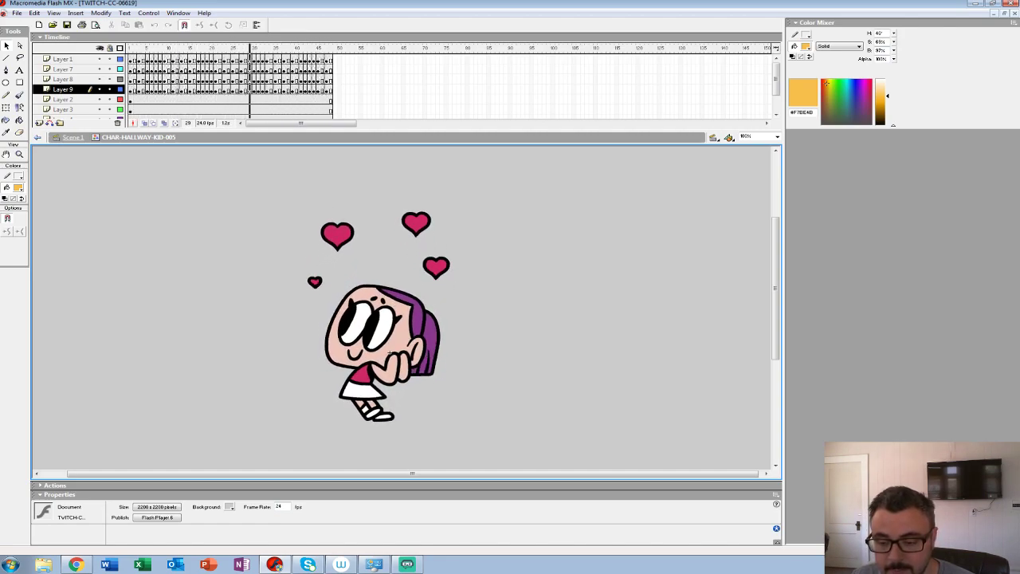
{"action": "key", "text": "Return"}
{"action": "key", "text": "ctrl+e"}
{"action": "key", "text": "ctrl+e"}
Step: Open the curly-haired girl's symbol for editing outside the scene and play her animation at 100% and 50% view
{"action": "right_click", "coordinate": [415, 275]}
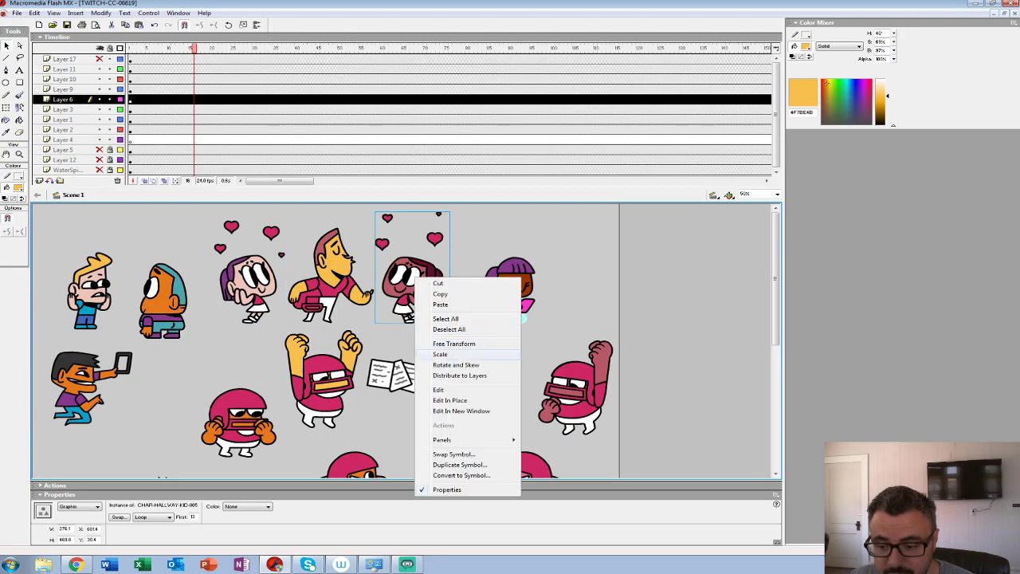
{"action": "left_click", "coordinate": [438, 389]}
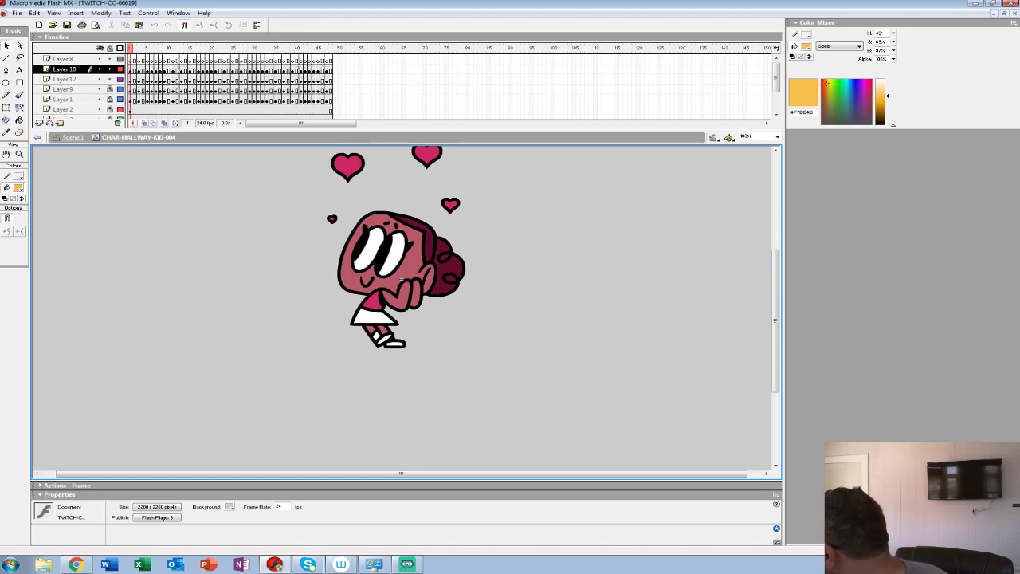
{"action": "key", "text": "Return"}
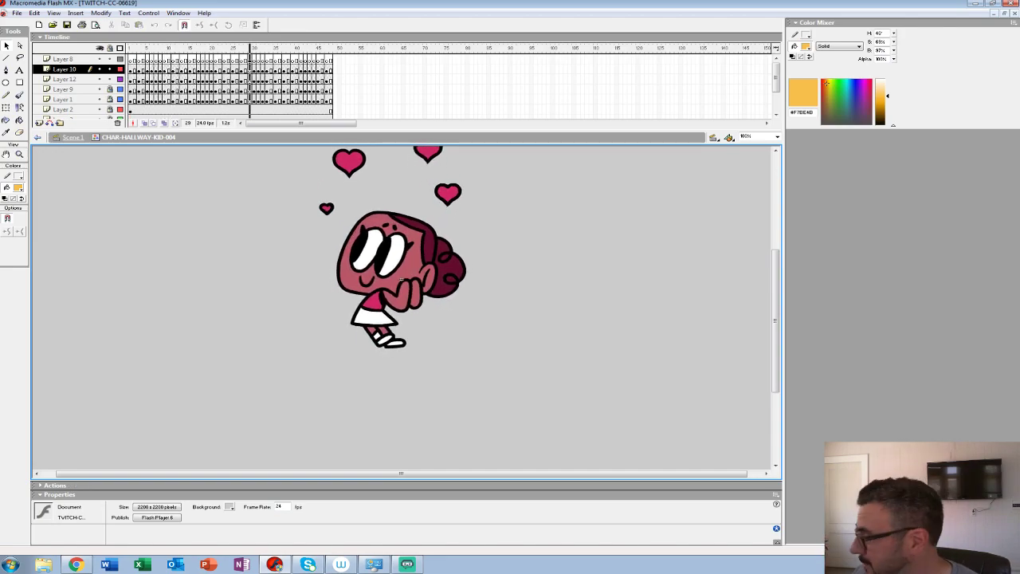
{"action": "left_click", "coordinate": [19, 154]}
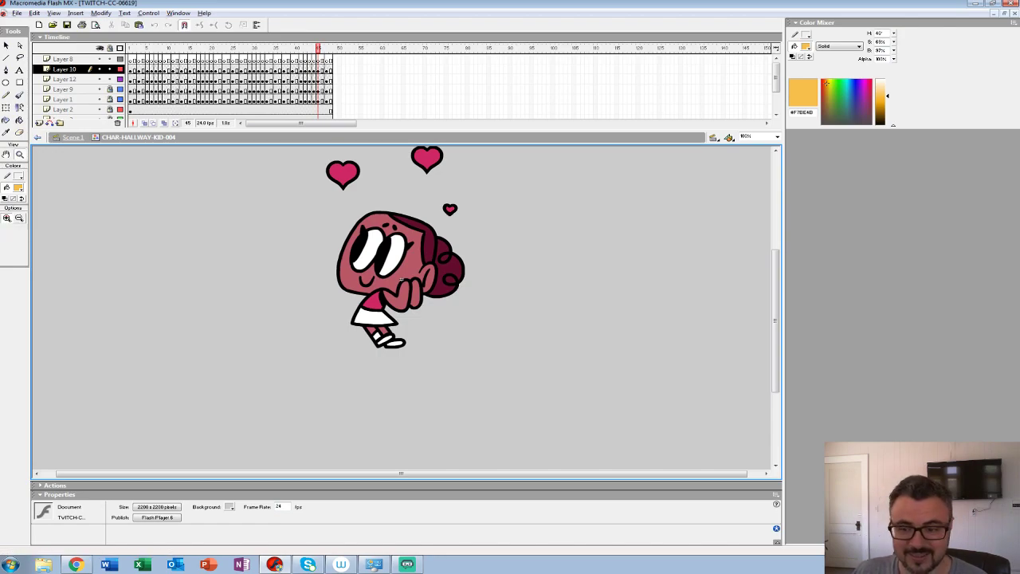
{"action": "left_click", "coordinate": [343, 231], "text": "alt"}
{"action": "key", "text": "Return"}
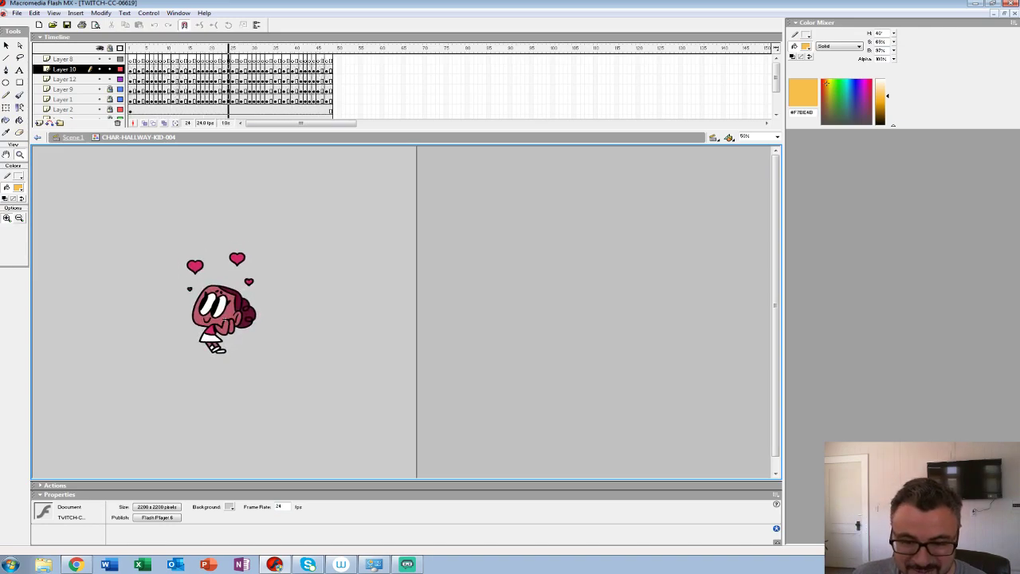
{"action": "key", "text": "ctrl+equal"}
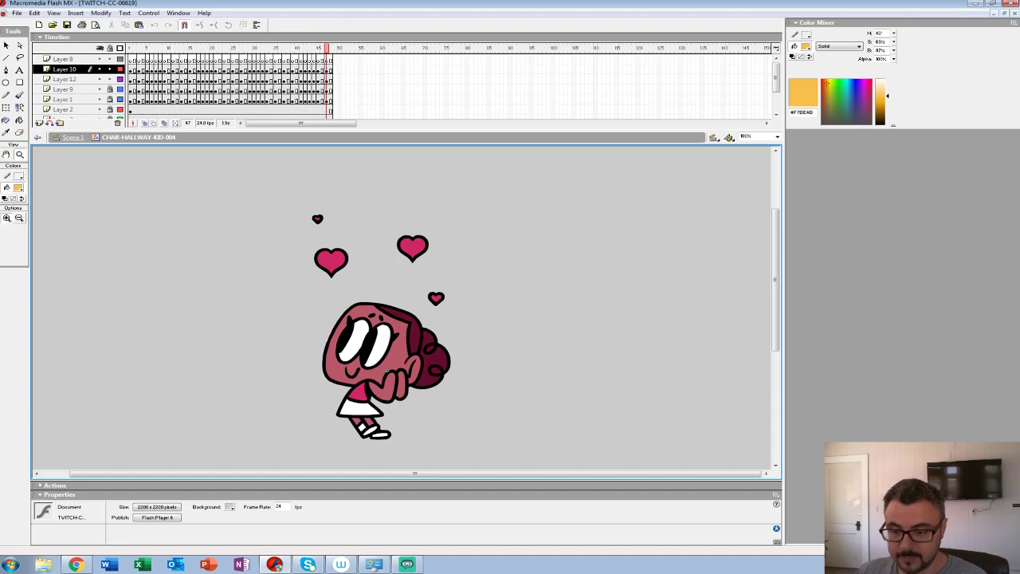
{"action": "key", "text": "ctrl+minus"}
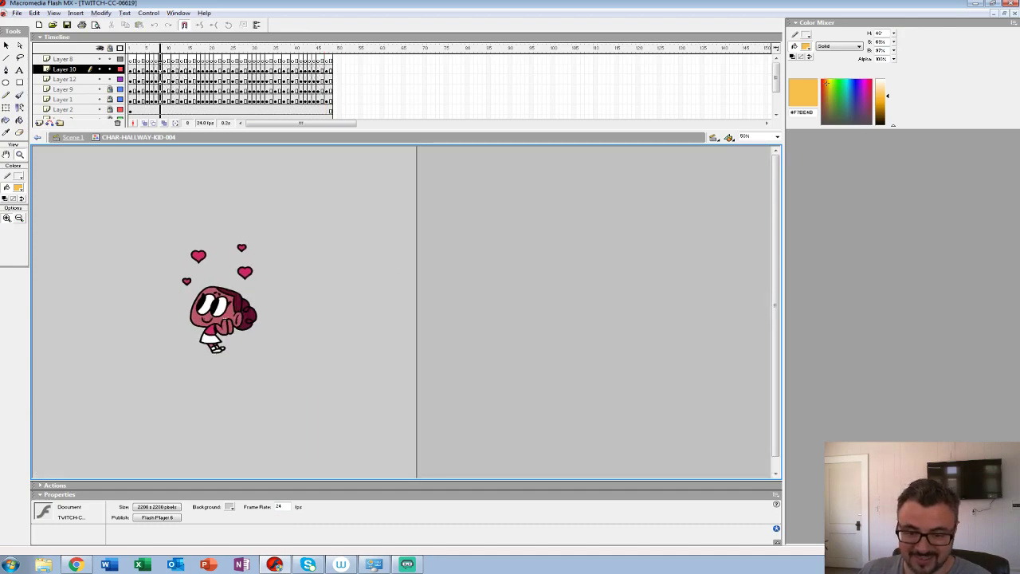
Step: Enlarge the timeline to show every layer of the curly-haired girl, unlock all layers and select Layer 10's first frame
{"action": "left_click_drag", "start_coordinate": [322, 129], "coordinate": [322, 175]}
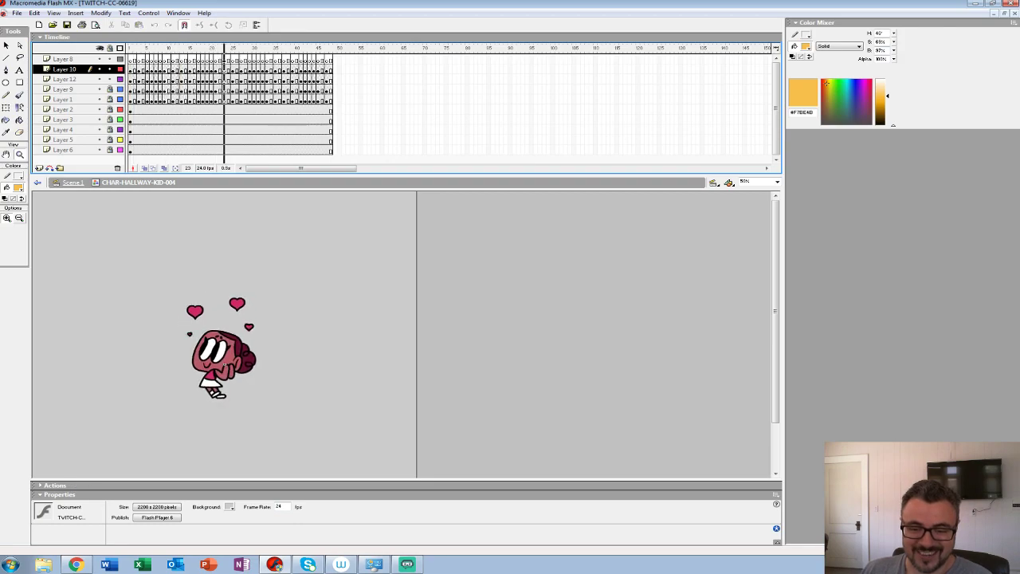
{"action": "key", "text": "Return"}
{"action": "left_click", "coordinate": [231, 358]}
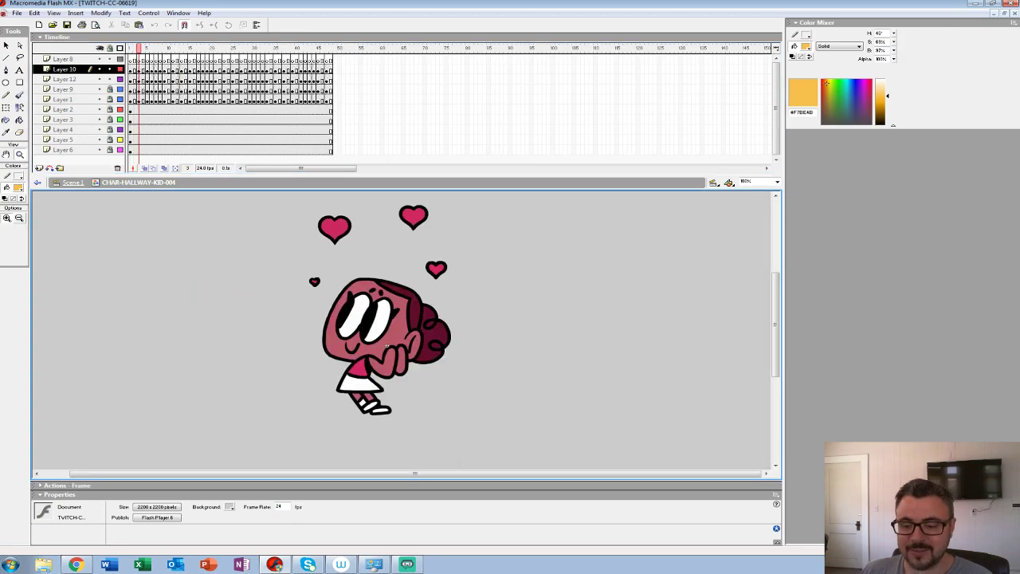
{"action": "left_click", "coordinate": [110, 49]}
{"action": "left_click", "coordinate": [63, 69]}
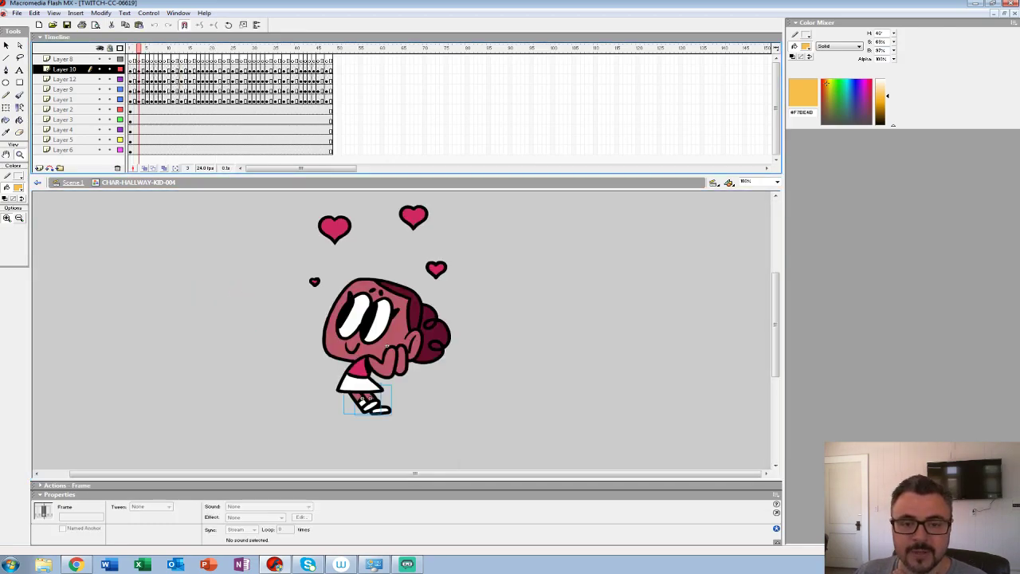
{"action": "left_click", "coordinate": [130, 69]}
Step: Open the curly-haired girl's head symbol for editing, play its animation and return to her main symbol
{"action": "key", "text": "v"}
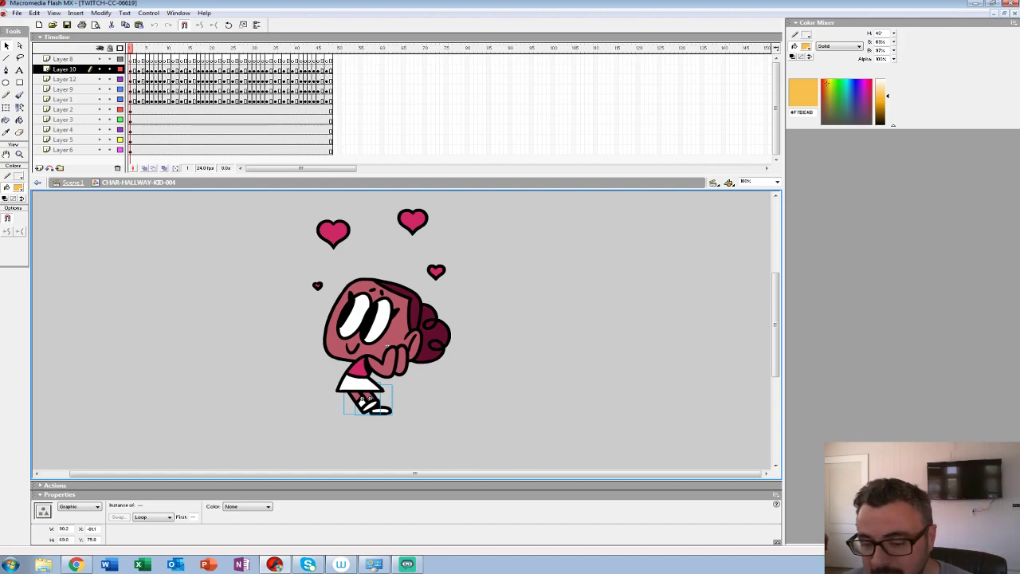
{"action": "left_click", "coordinate": [387, 344]}
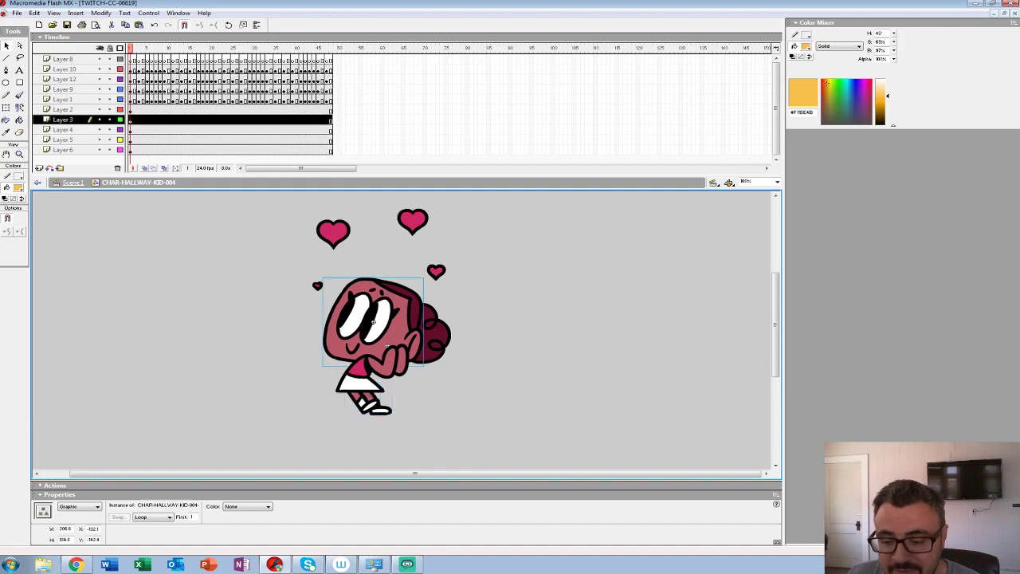
{"action": "right_click", "coordinate": [387, 344]}
{"action": "left_click", "coordinate": [402, 441]}
{"action": "key", "text": "Return"}
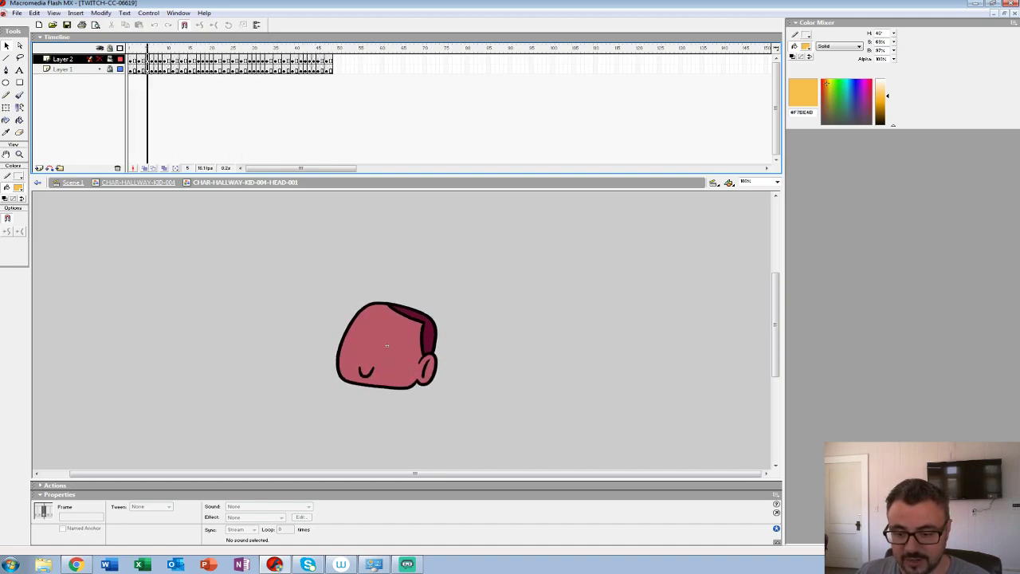
{"action": "left_click", "coordinate": [139, 183]}
{"action": "key", "text": "ctrl+e"}
Step: Play the curly-haired girl's animation up to frame 12, open her leg symbol in place and play its animation
{"action": "key", "text": "Return"}
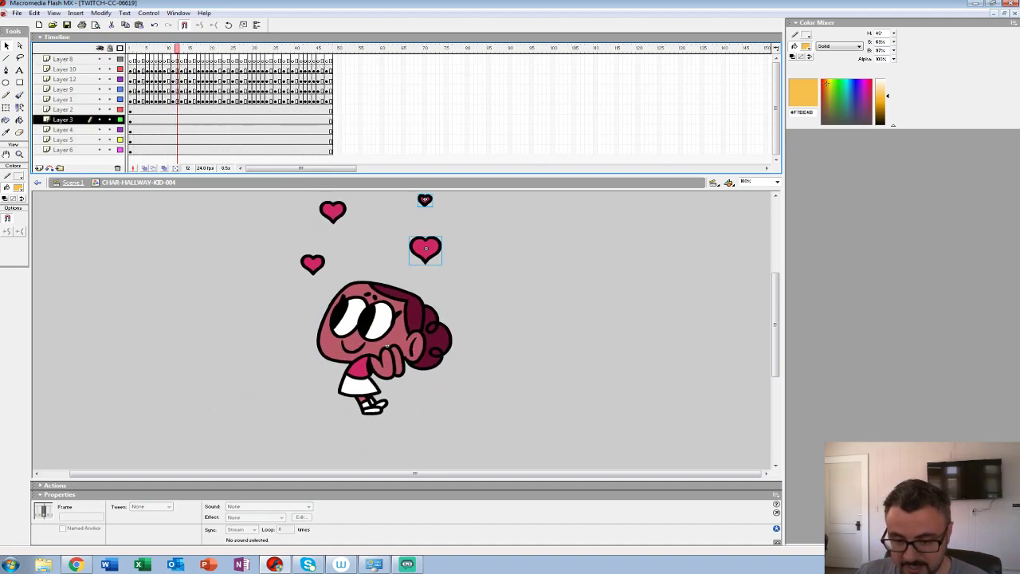
{"action": "left_click", "coordinate": [362, 398]}
{"action": "double_click", "coordinate": [362, 397]}
{"action": "key", "text": "Return"}
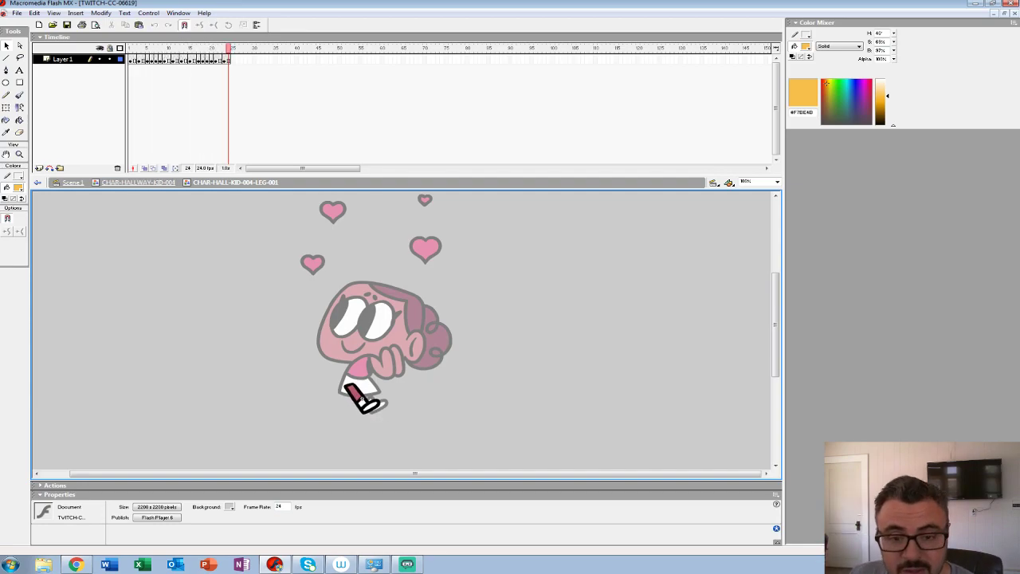
Step: Return to the curly-haired girl's main symbol, play her animation from frame 1 at 100% view and go back to the main scene
{"action": "left_click", "coordinate": [138, 183]}
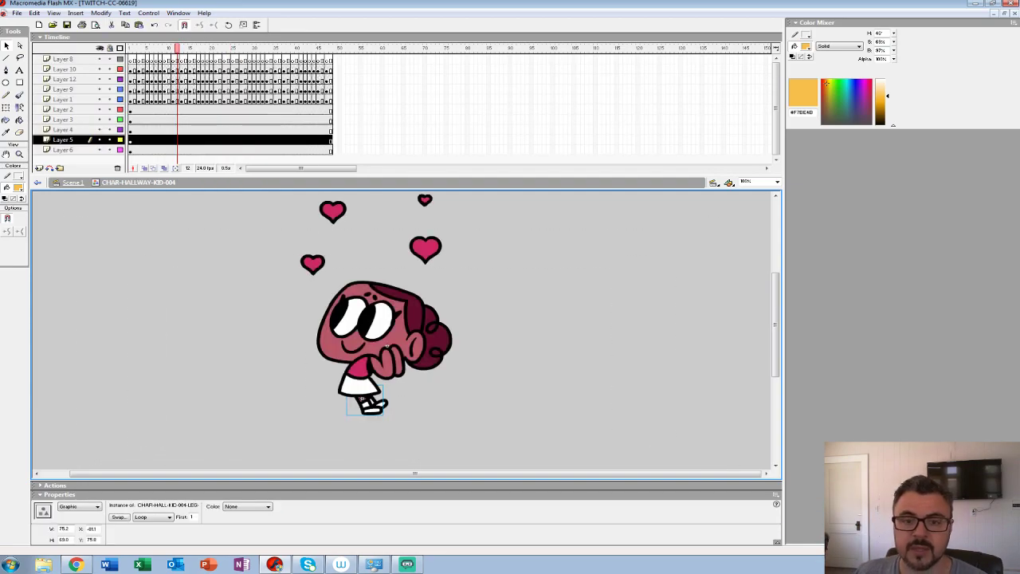
{"action": "left_click", "coordinate": [131, 48]}
{"action": "key", "text": "z"}
{"action": "left_click", "coordinate": [386, 275], "text": "alt"}
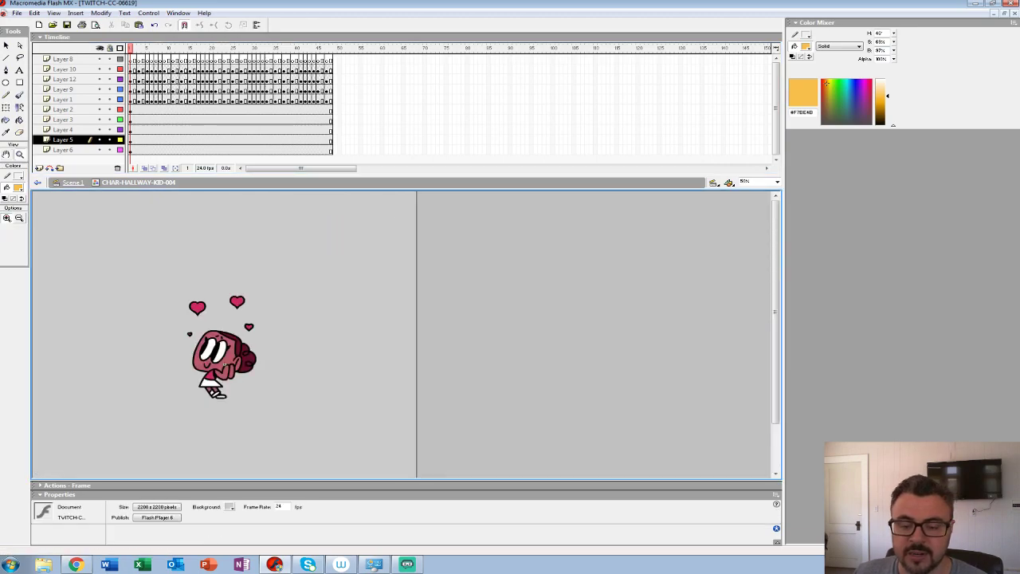
{"action": "key", "text": "ctrl+equal"}
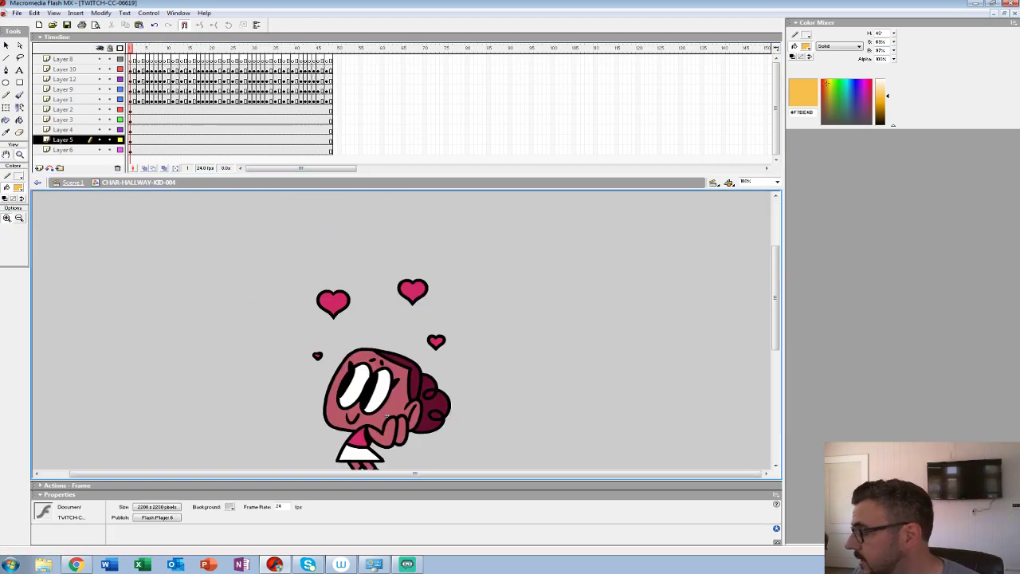
{"action": "key", "text": "Return"}
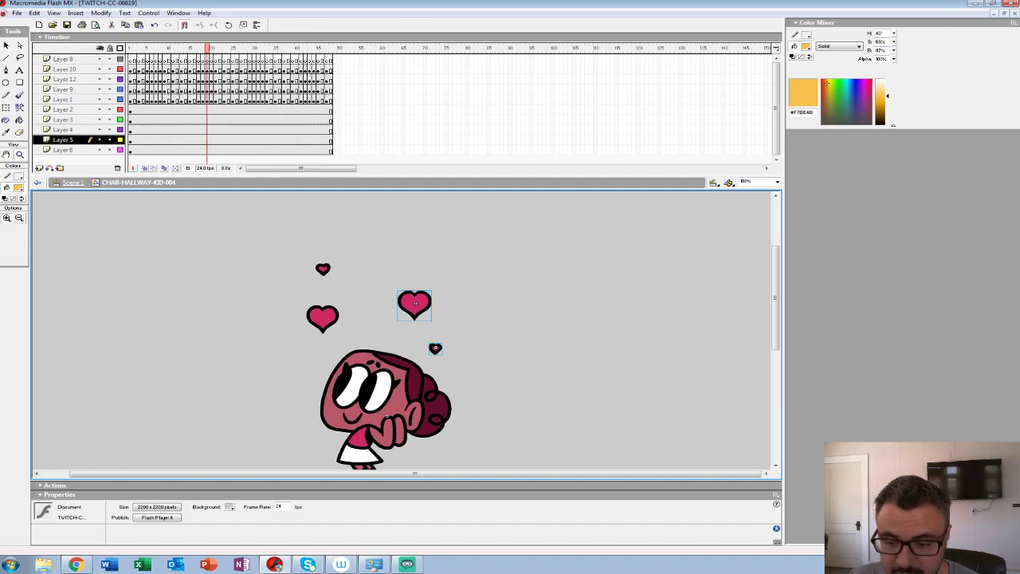
{"action": "key", "text": "ctrl+minus"}
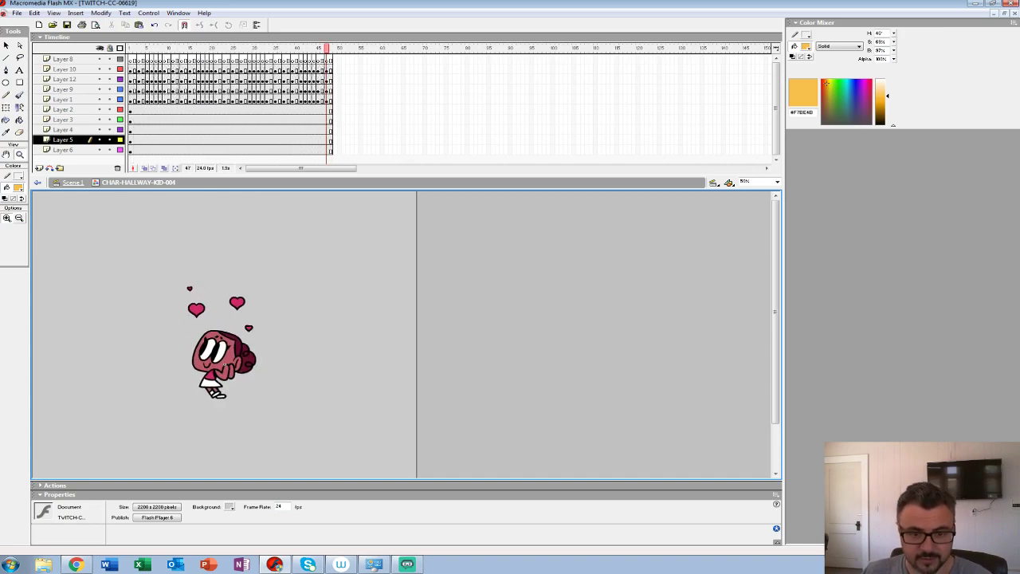
{"action": "key", "text": "ctrl+e"}
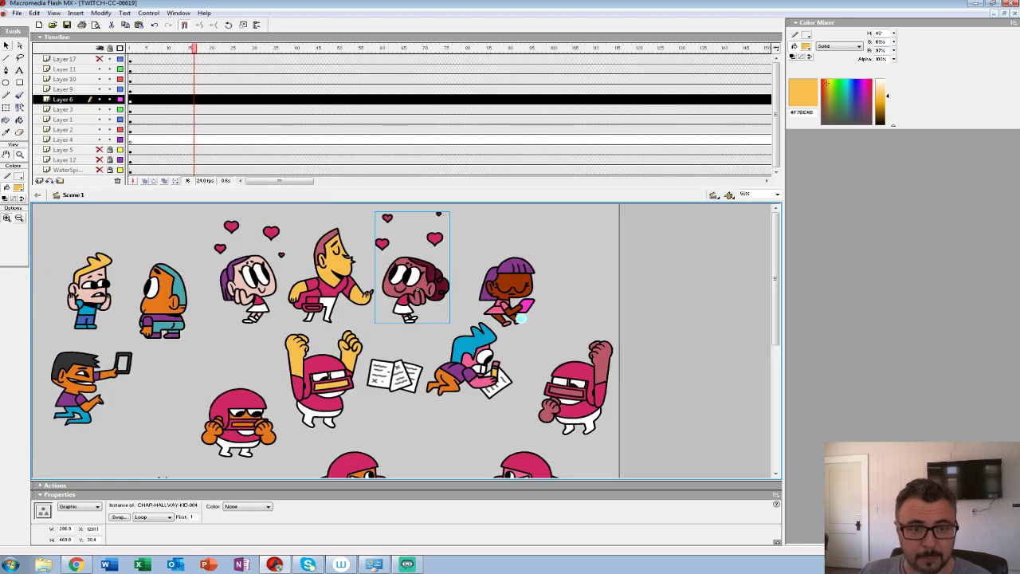
Step: Open the symbol of the purple-haired girl with hearts for editing, play her animation and return to the main scene
{"action": "key", "text": "v"}
{"action": "left_click", "coordinate": [244, 290]}
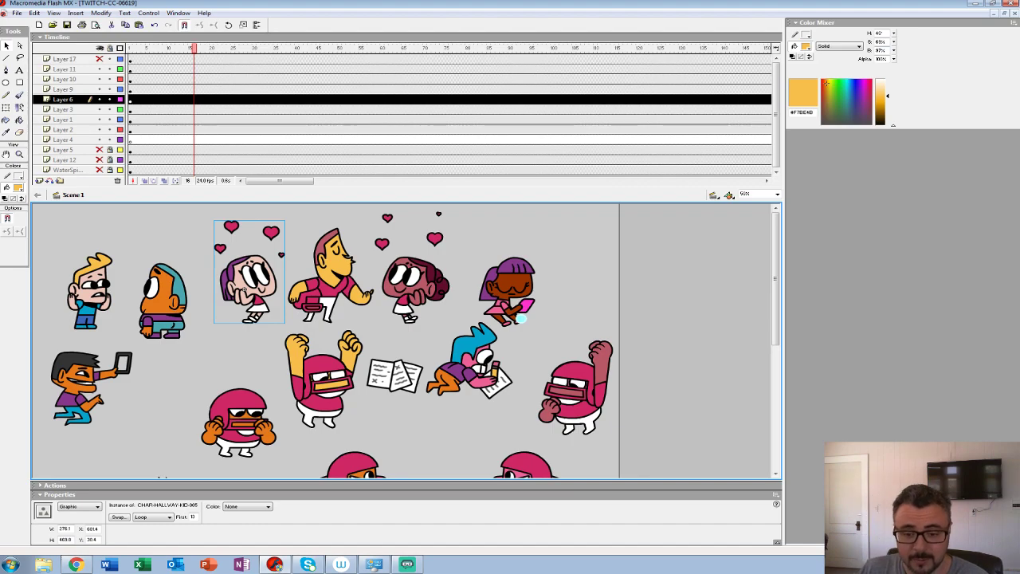
{"action": "right_click", "coordinate": [260, 287]}
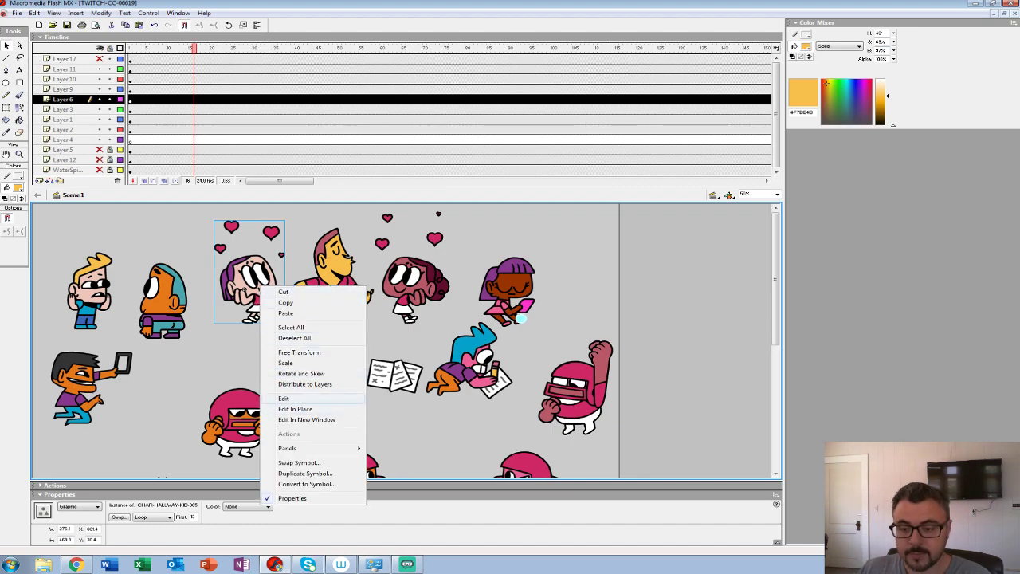
{"action": "left_click", "coordinate": [295, 399]}
{"action": "key", "text": "Return"}
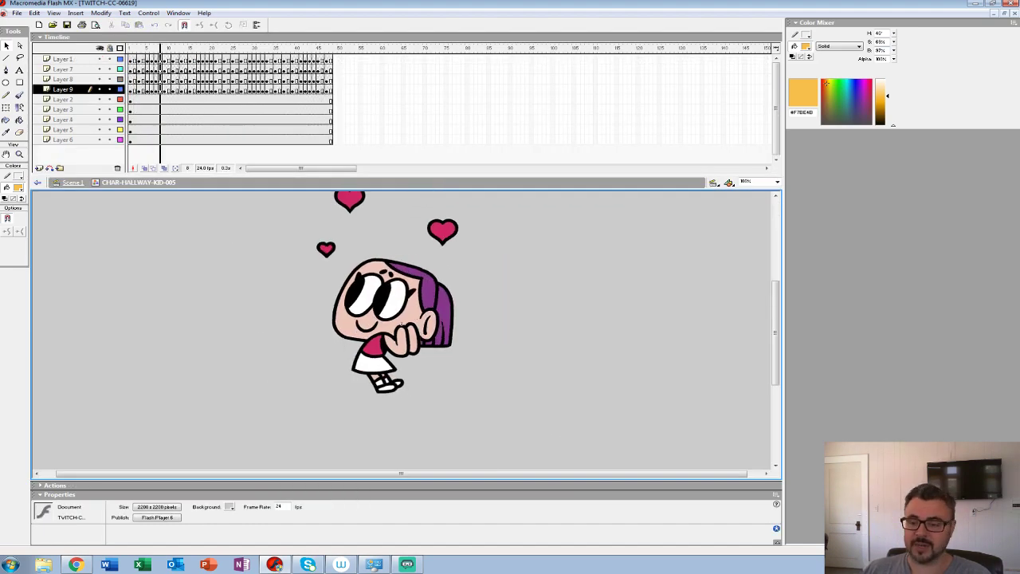
{"action": "key", "text": "Return"}
{"action": "left_click_drag", "start_coordinate": [398, 279], "coordinate": [391, 361]}
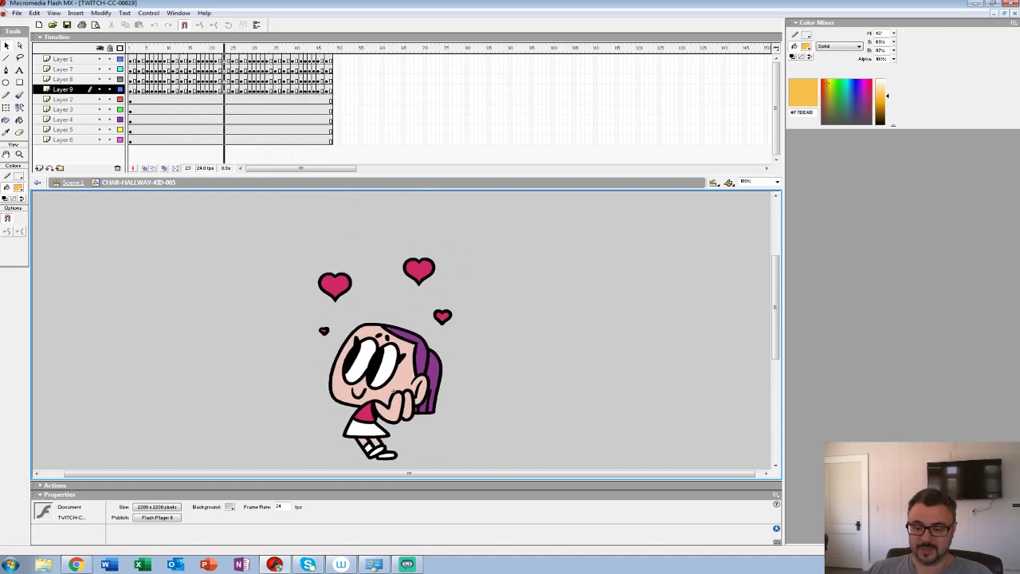
{"action": "key", "text": "ctrl+e"}
Step: Open the symbol of the purple-haired girl holding the pink tablet for editing, play her animation and return to the main scene
{"action": "left_click", "coordinate": [515, 284]}
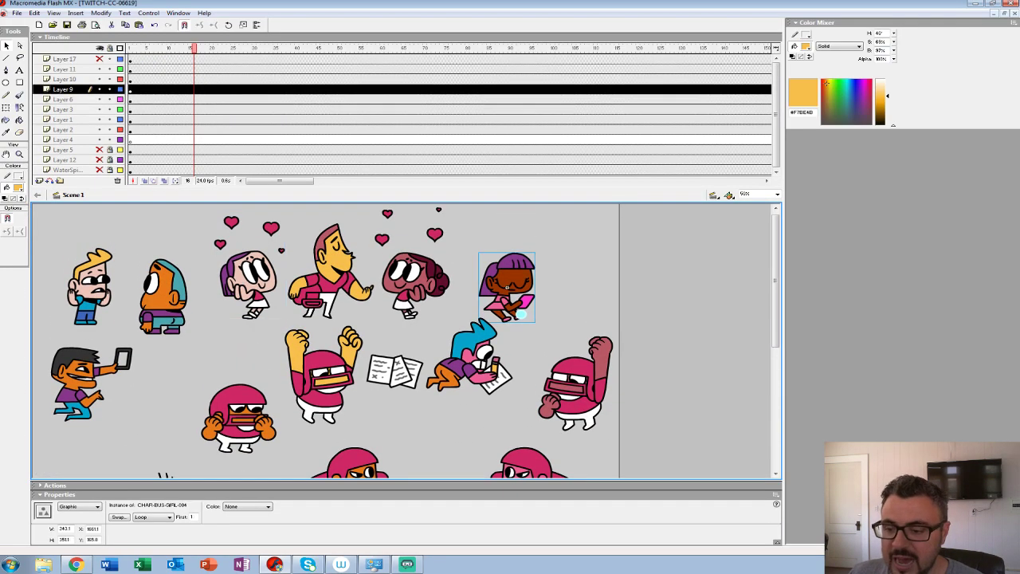
{"action": "right_click", "coordinate": [517, 280]}
{"action": "left_click", "coordinate": [541, 392]}
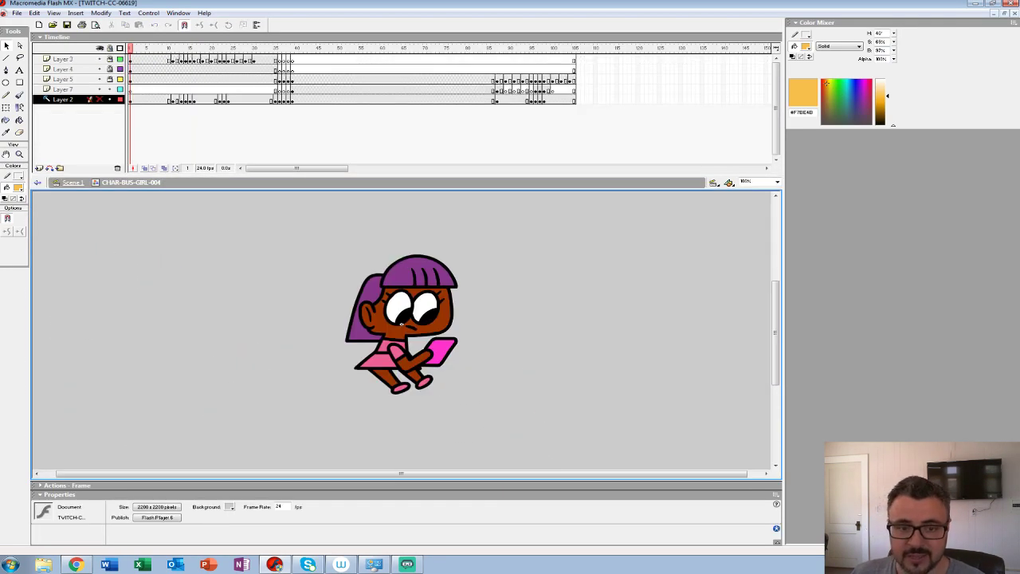
{"action": "key", "text": "ctrl+shift+v"}
{"action": "key", "text": "Delete"}
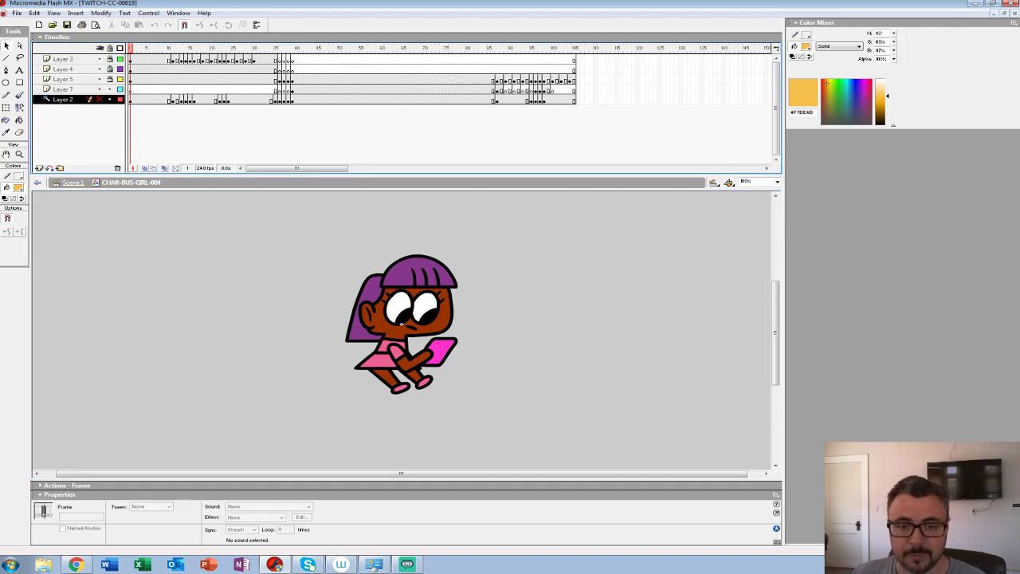
{"action": "key", "text": "Return"}
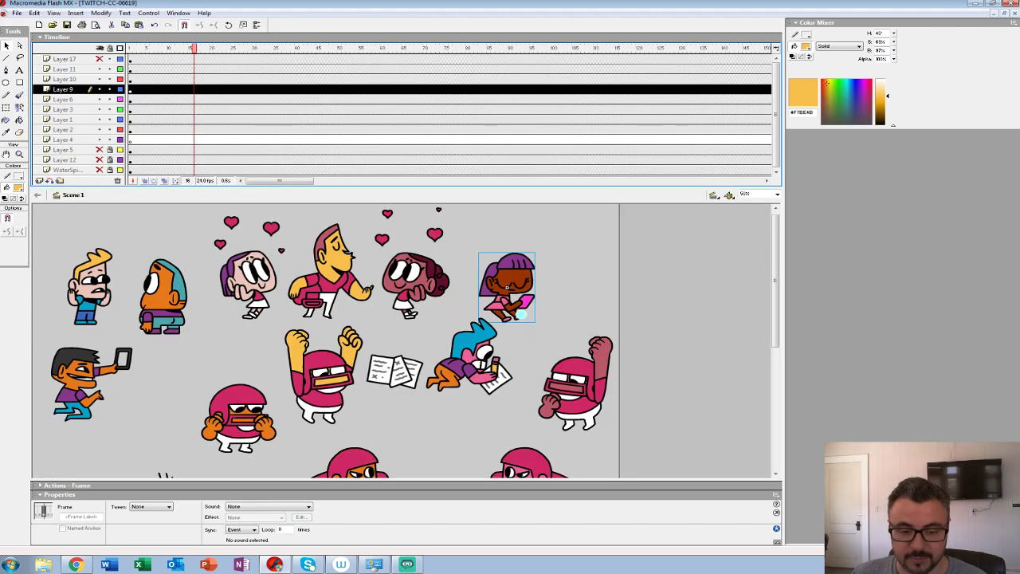
Step: Open the symbol of the boy taking a photo with his phone, play its animation and return to the main scene
{"action": "scroll", "coordinate": [319, 342], "scroll_direction": "down", "scroll_amount": 3}
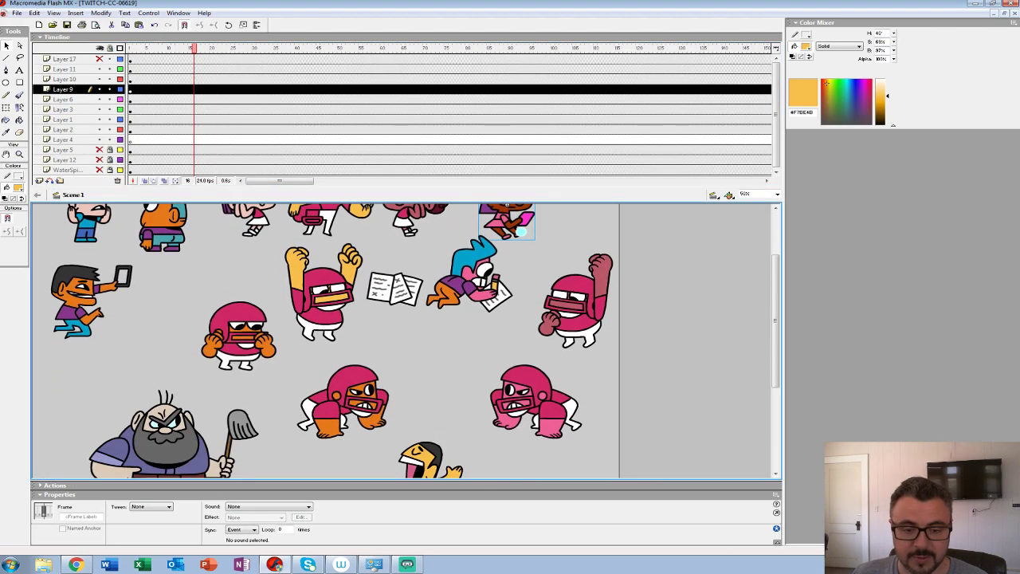
{"action": "right_click", "coordinate": [51, 295]}
{"action": "left_click", "coordinate": [83, 413]}
{"action": "key", "text": "Return"}
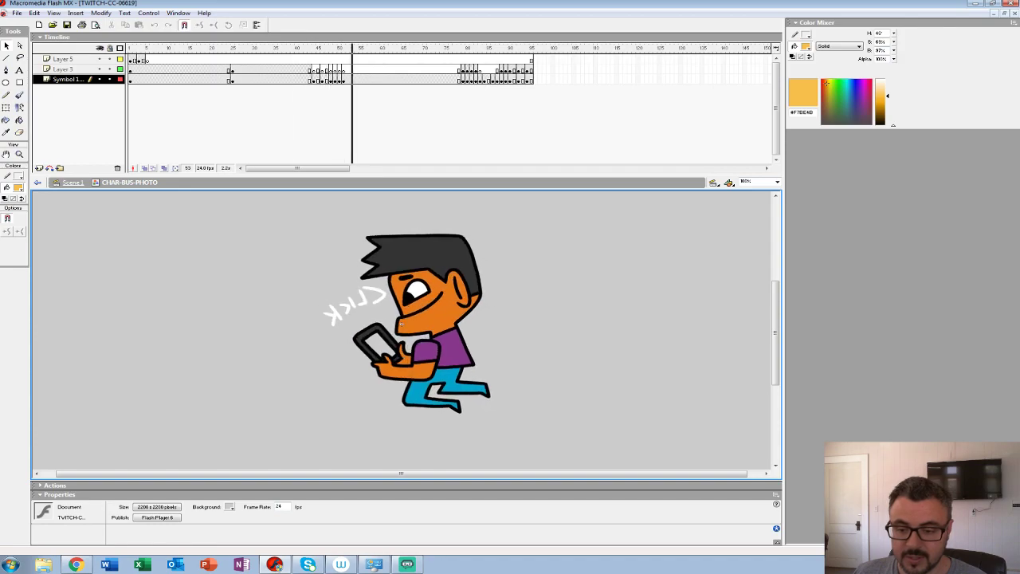
{"action": "key", "text": "Return"}
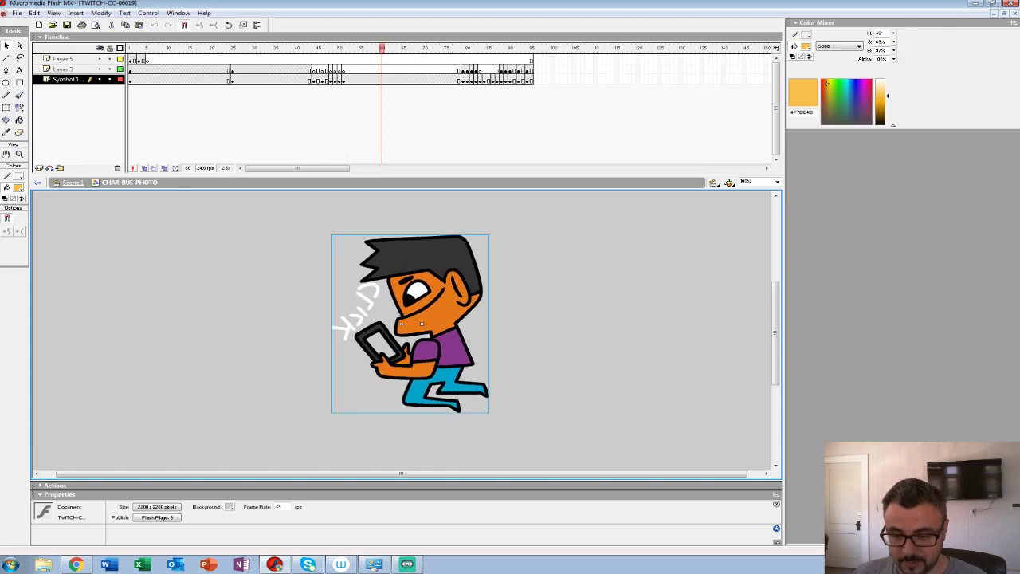
{"action": "left_click", "coordinate": [73, 183]}
Step: Play the main scene's animation up to frame 77 and show all characters at 25% view
{"action": "key", "text": "Return"}
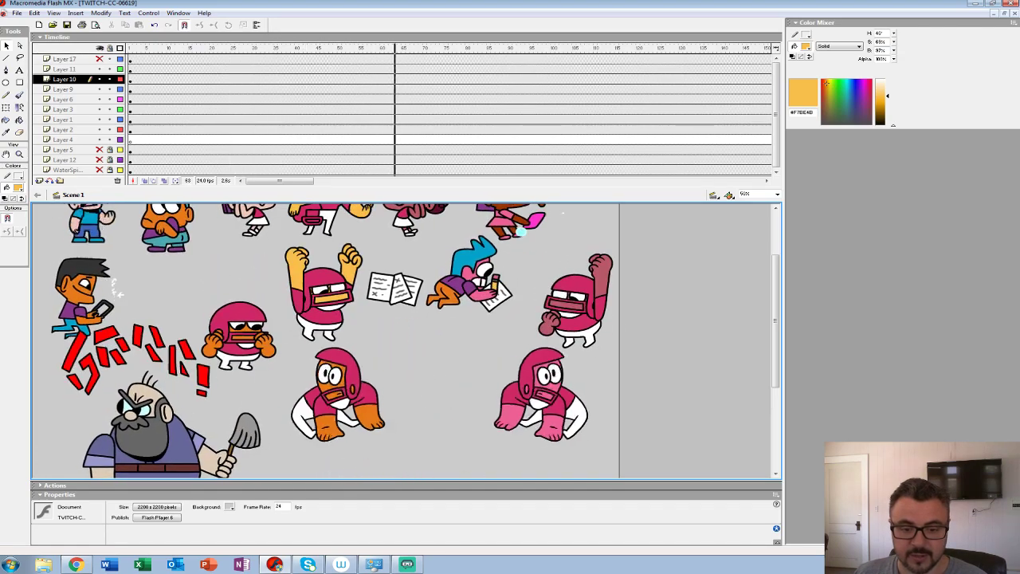
{"action": "left_click", "coordinate": [20, 155]}
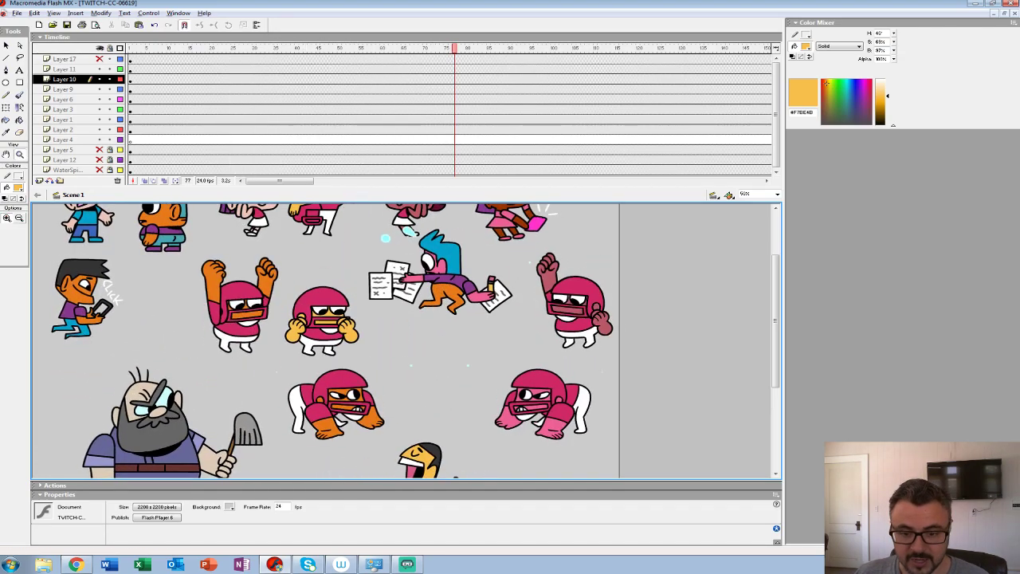
{"action": "left_click", "coordinate": [319, 398], "text": "alt"}
Step: Open the yellow-armed football player's symbol for editing, play its animation from frame 1 at 50% view and return to the main scene
{"action": "right_click", "coordinate": [178, 295]}
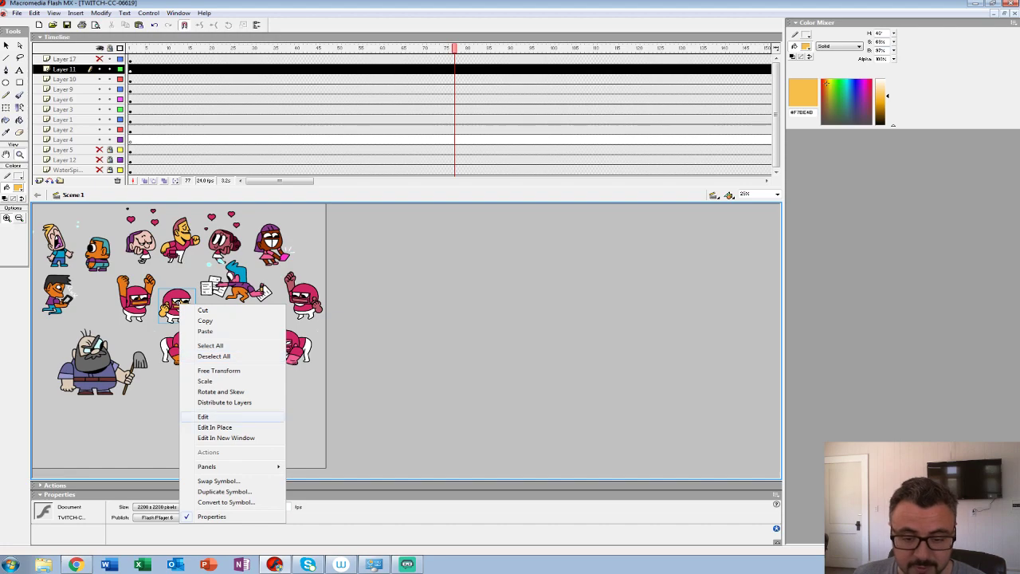
{"action": "left_click", "coordinate": [203, 417]}
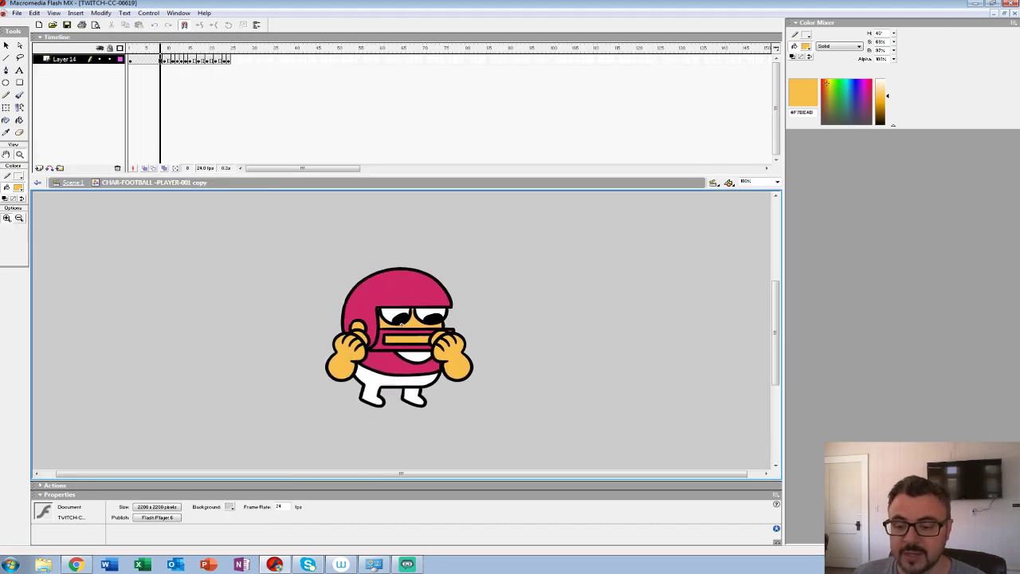
{"action": "key", "text": "ctrl+minus"}
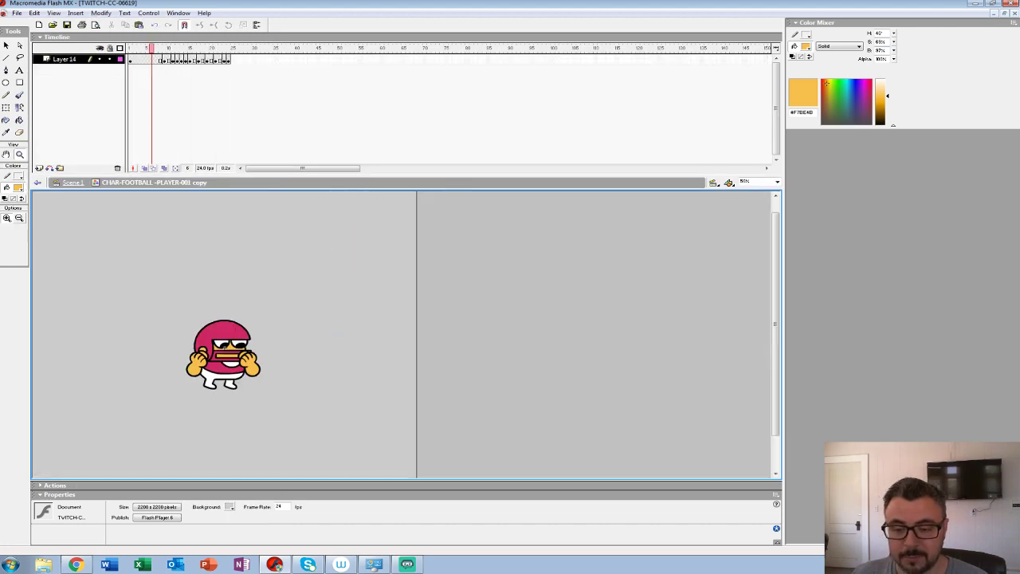
{"action": "left_click_drag", "start_coordinate": [152, 49], "coordinate": [130, 48]}
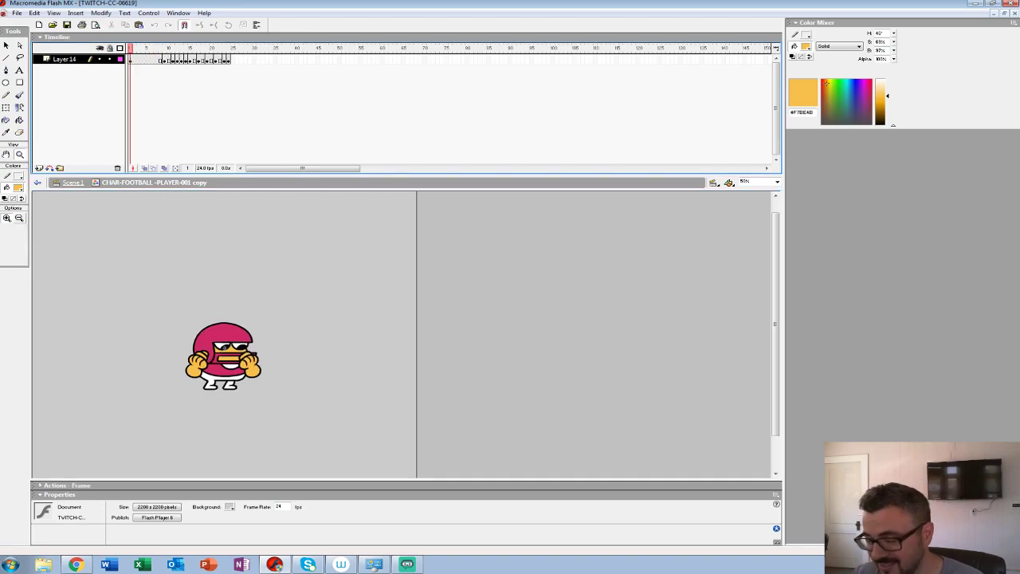
{"action": "key", "text": "Return"}
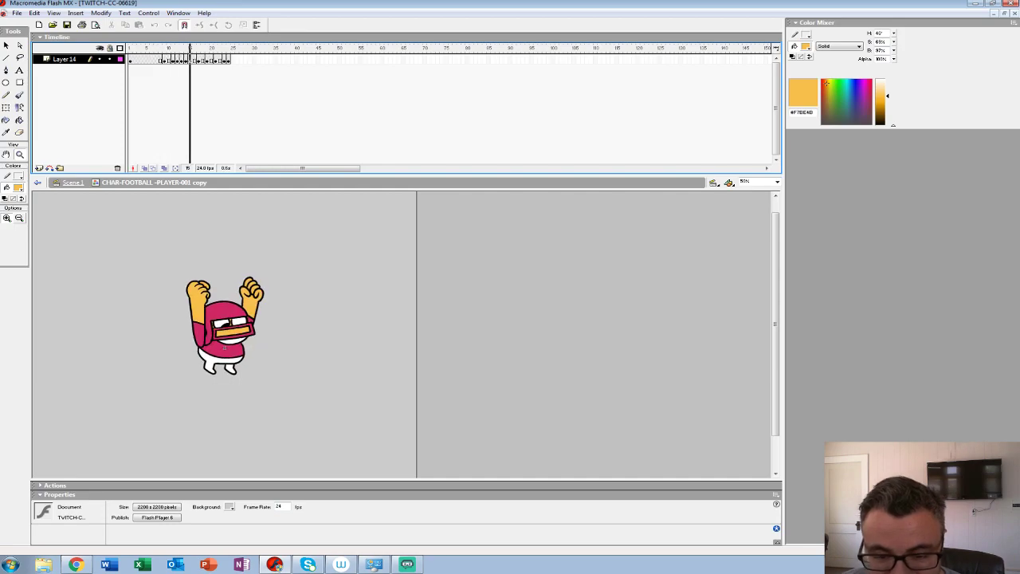
{"action": "key", "text": "ctrl+e"}
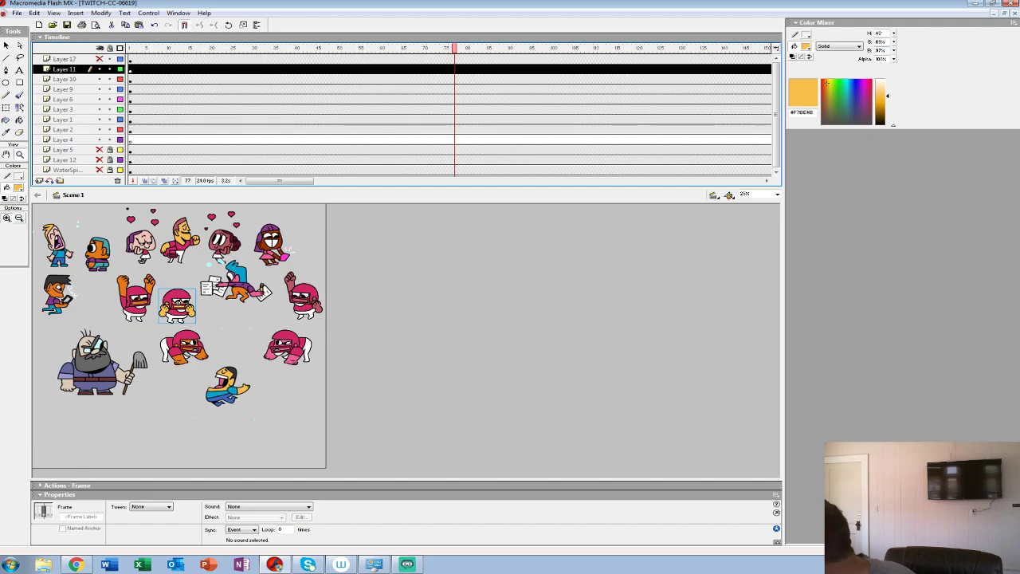
Step: Rewind the main scene to frame 1 and play all characters' animations together at 25% and 50% view
{"action": "left_click_drag", "start_coordinate": [454, 48], "coordinate": [130, 48]}
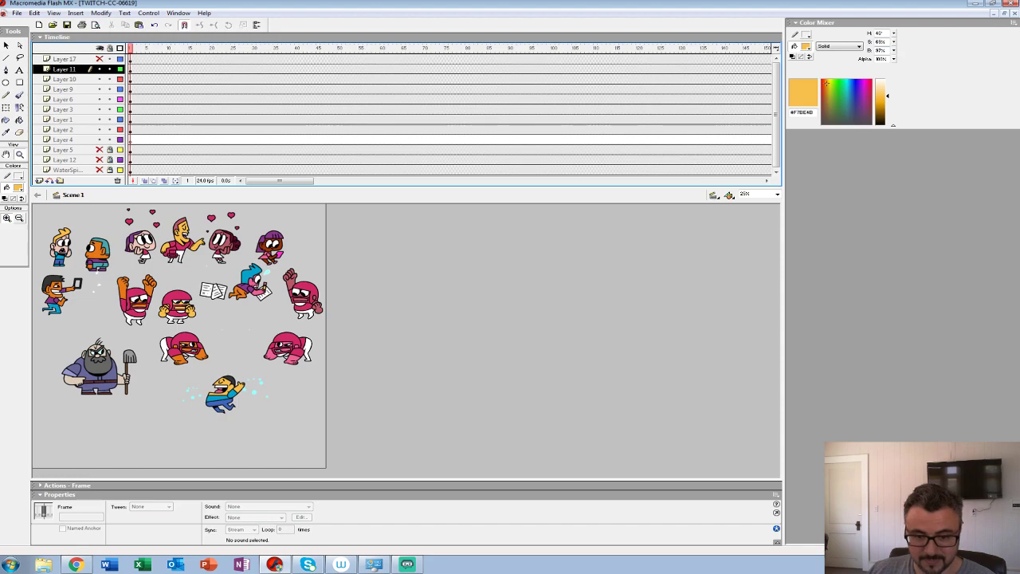
{"action": "left_click", "coordinate": [208, 345]}
{"action": "scroll", "coordinate": [209, 345], "scroll_direction": "up", "scroll_amount": 4}
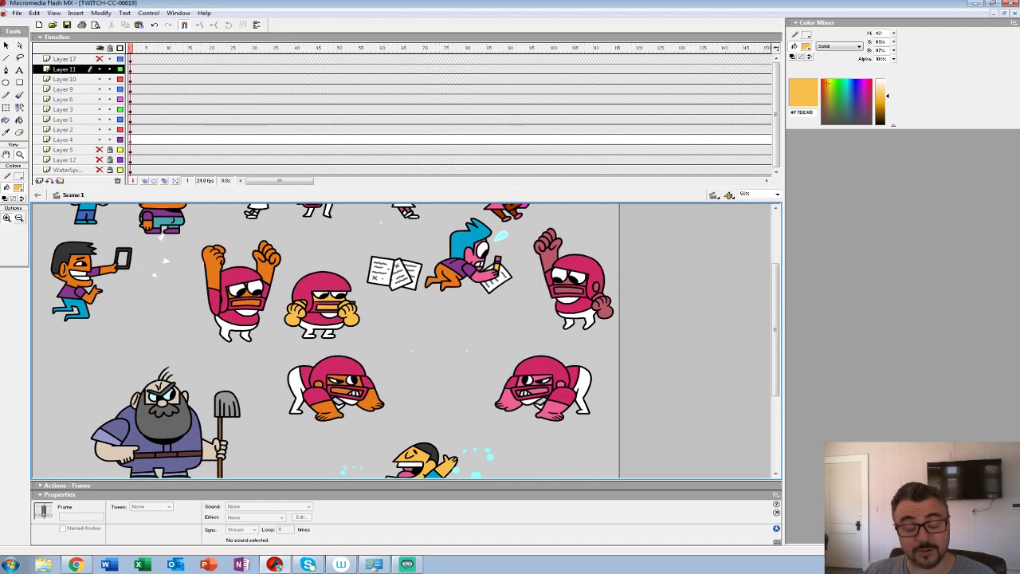
{"action": "left_click", "coordinate": [209, 348], "text": "alt"}
{"action": "left_click", "coordinate": [209, 349]}
{"action": "scroll", "coordinate": [208, 349], "scroll_direction": "up", "scroll_amount": 4}
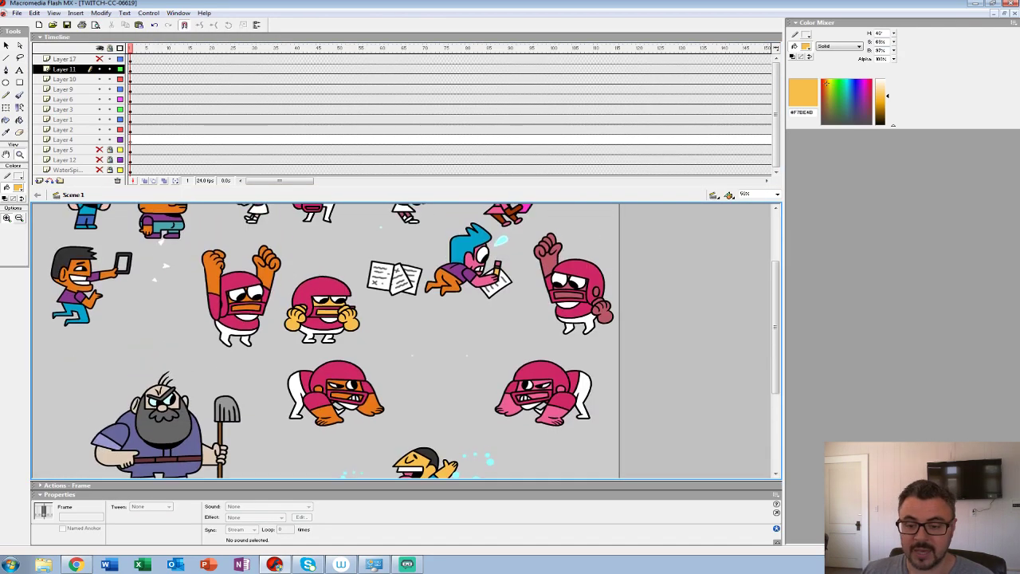
{"action": "key", "text": "ctrl+minus"}
{"action": "key", "text": "Return"}
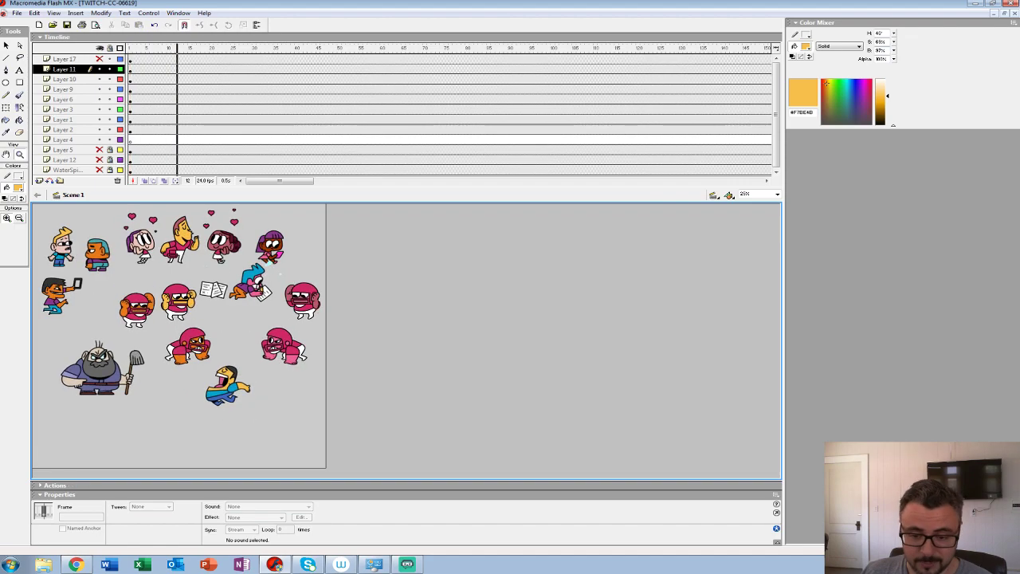
{"action": "key", "text": "ctrl+equal"}
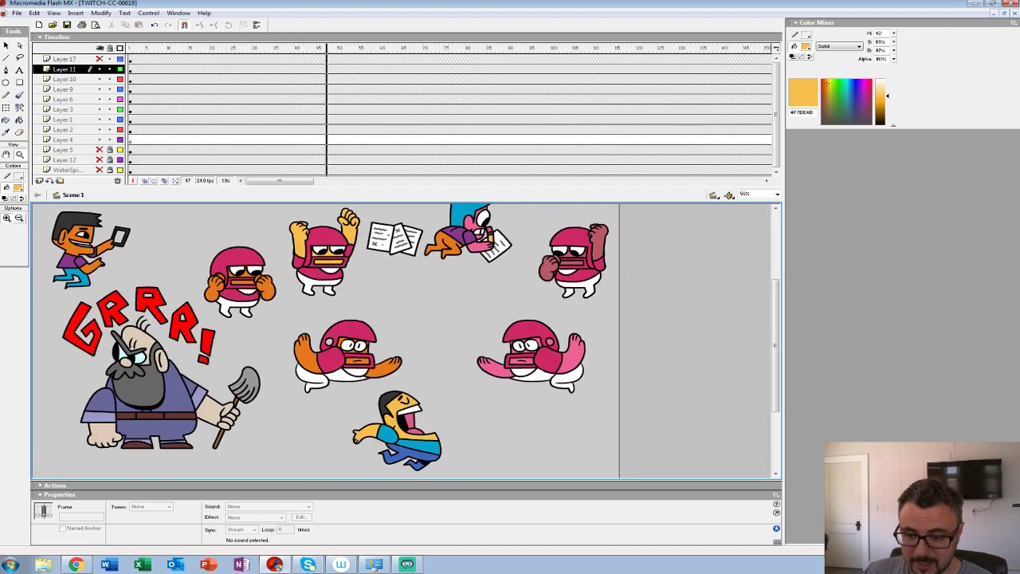
Step: Open the symbol of the crouching football player with orange arms for editing and play its animation at 50% view
{"action": "right_click", "coordinate": [360, 360]}
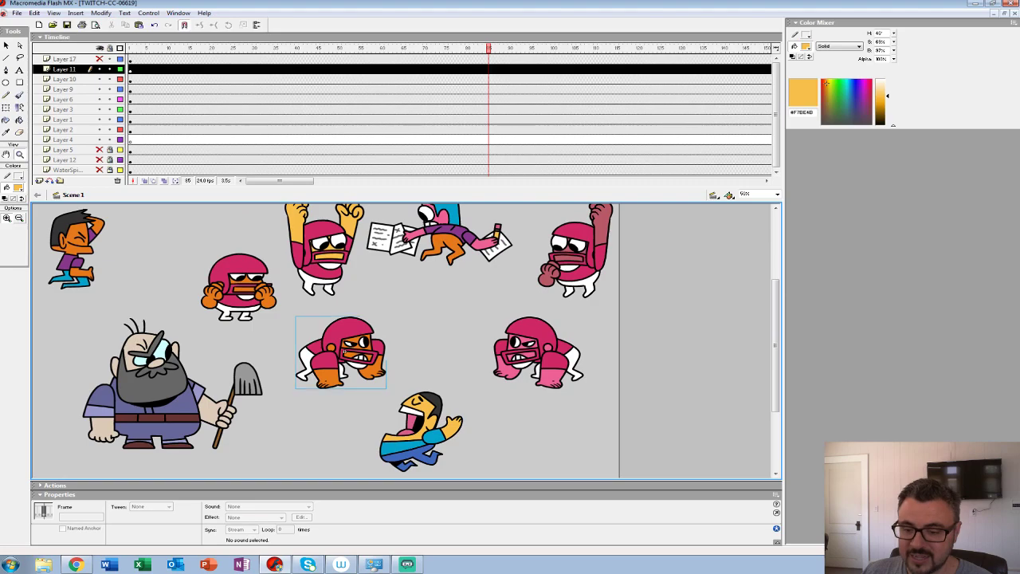
{"action": "left_click", "coordinate": [391, 251]}
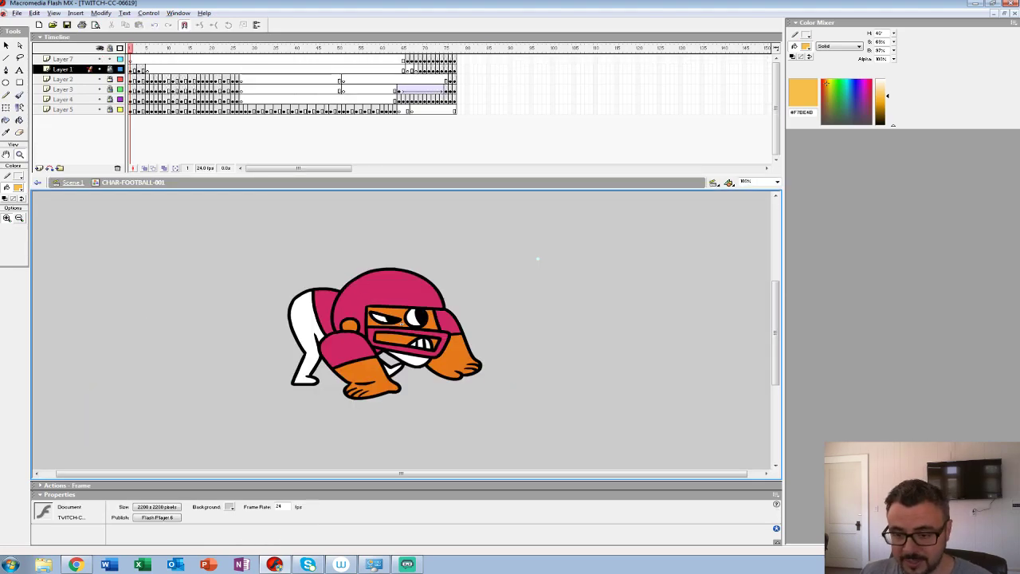
{"action": "key", "text": "ctrl+minus"}
{"action": "key", "text": "Return"}
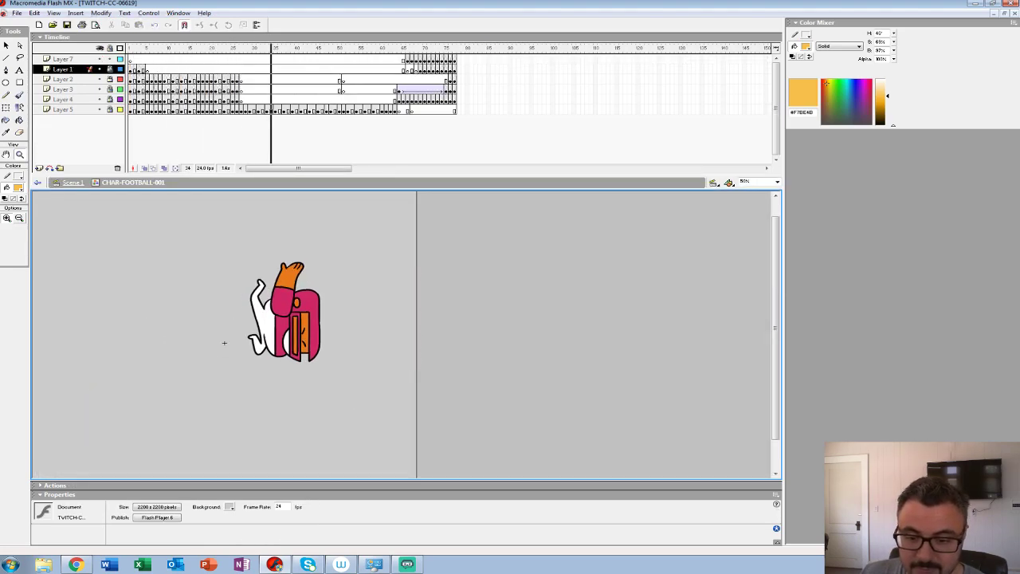
Step: Scrub the crouching football player's timeline back to frame 64, rewind it to frame 1 and replay the animation
{"action": "left_click_drag", "start_coordinate": [437, 49], "coordinate": [400, 48]}
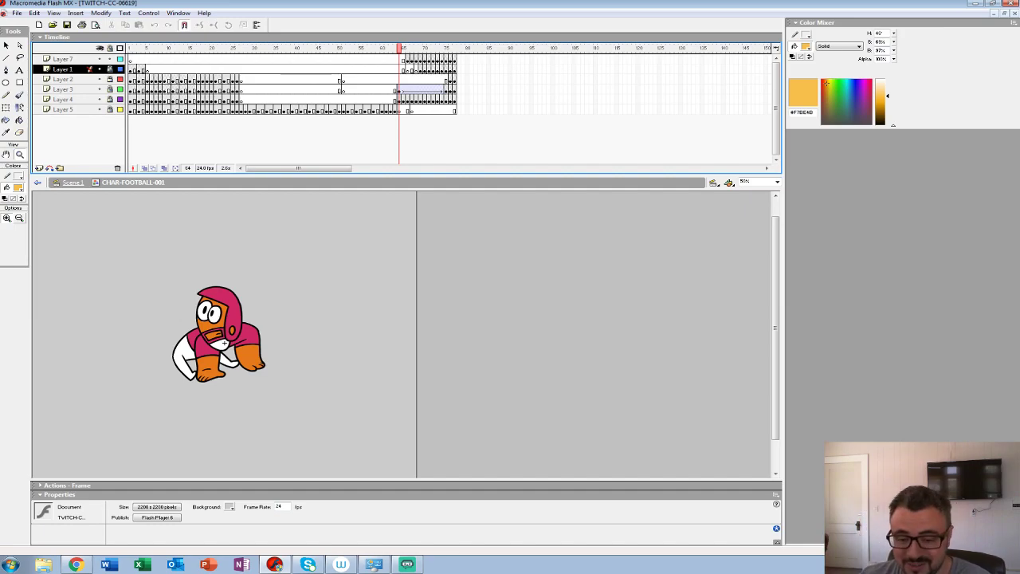
{"action": "left_click_drag", "start_coordinate": [399, 49], "coordinate": [130, 48]}
{"action": "key", "text": "Return"}
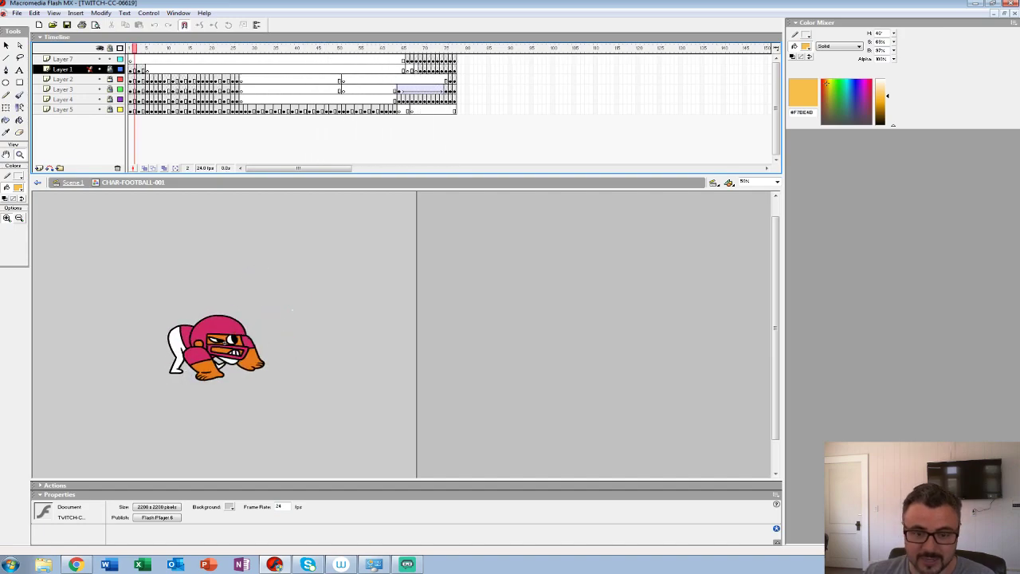
Step: Return to the main scene, open the crouching pink-armed football player's symbol for editing and play its animation at 50% view
{"action": "key", "text": "ctrl+e"}
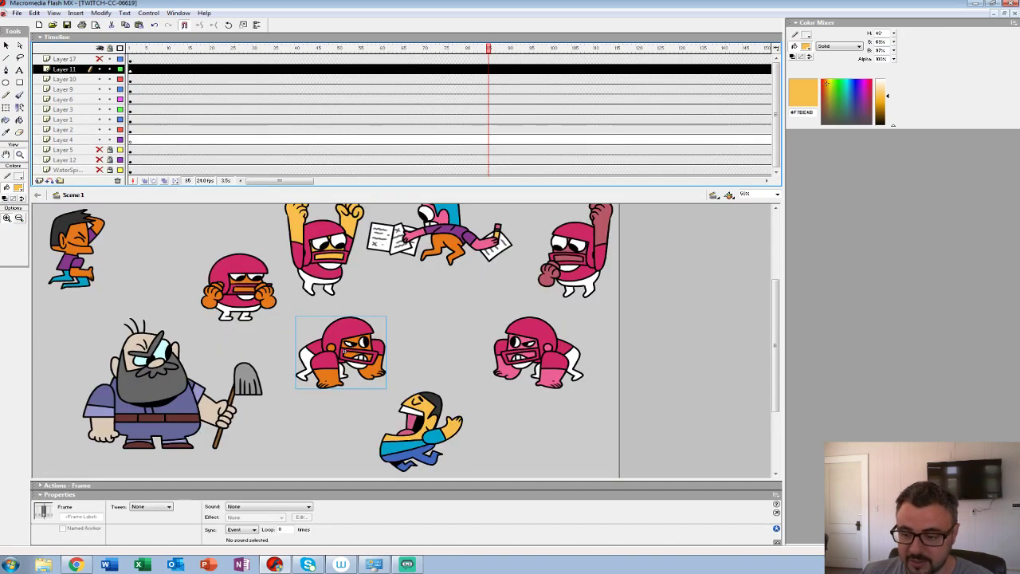
{"action": "right_click", "coordinate": [515, 348]}
{"action": "left_click", "coordinate": [538, 242]}
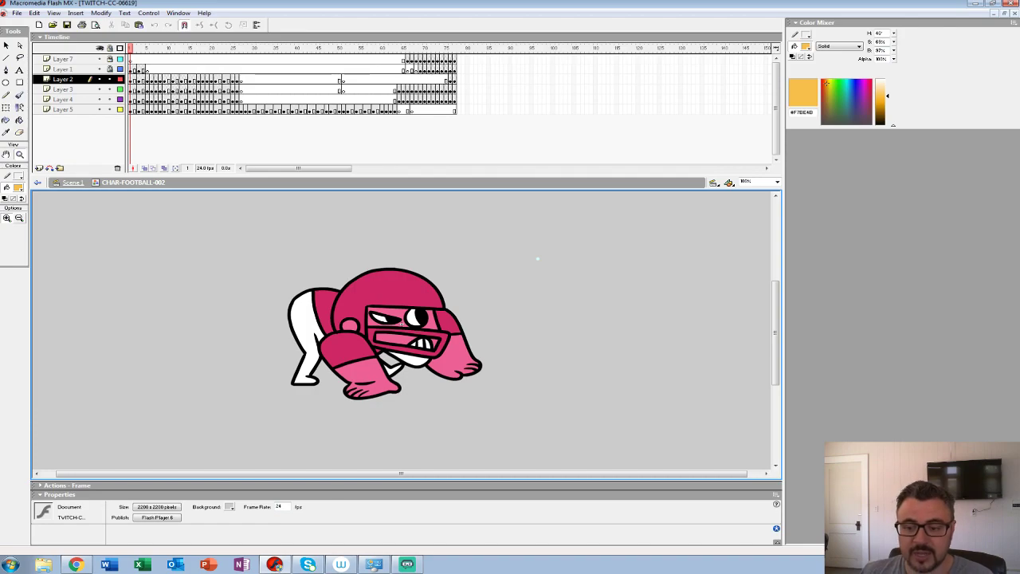
{"action": "left_click", "coordinate": [538, 258], "text": "alt"}
{"action": "key", "text": "Return"}
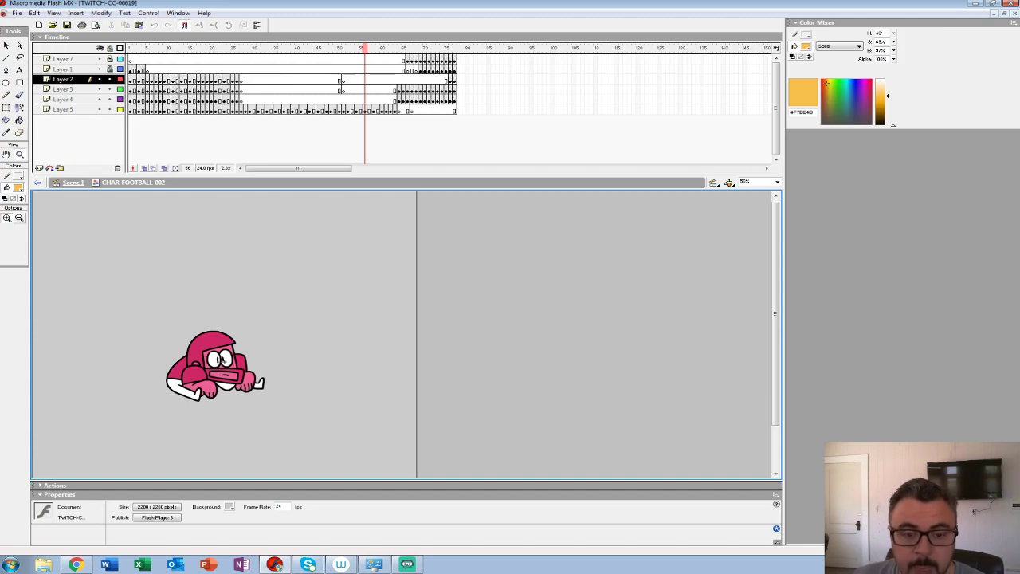
Step: Return to the main scene and play all characters' animations together at 25% view
{"action": "key", "text": "ctrl+e"}
{"action": "key", "text": "ctrl+minus"}
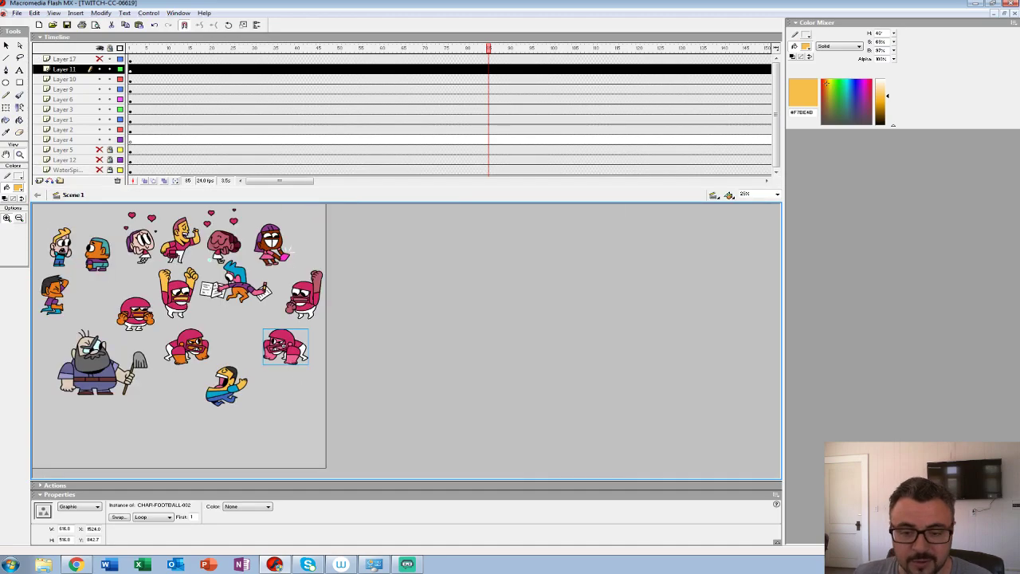
{"action": "key", "text": "Return"}
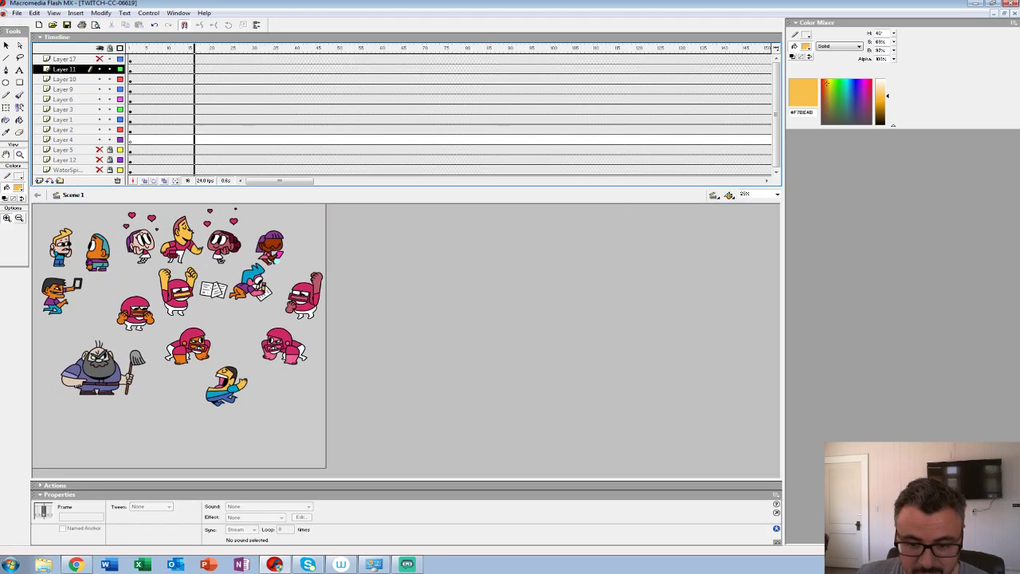
Step: Open the screaming boy's symbol in the blue shirt for editing, scrub to frame 53 and replay its animation at 50% view
{"action": "right_click", "coordinate": [216, 388]}
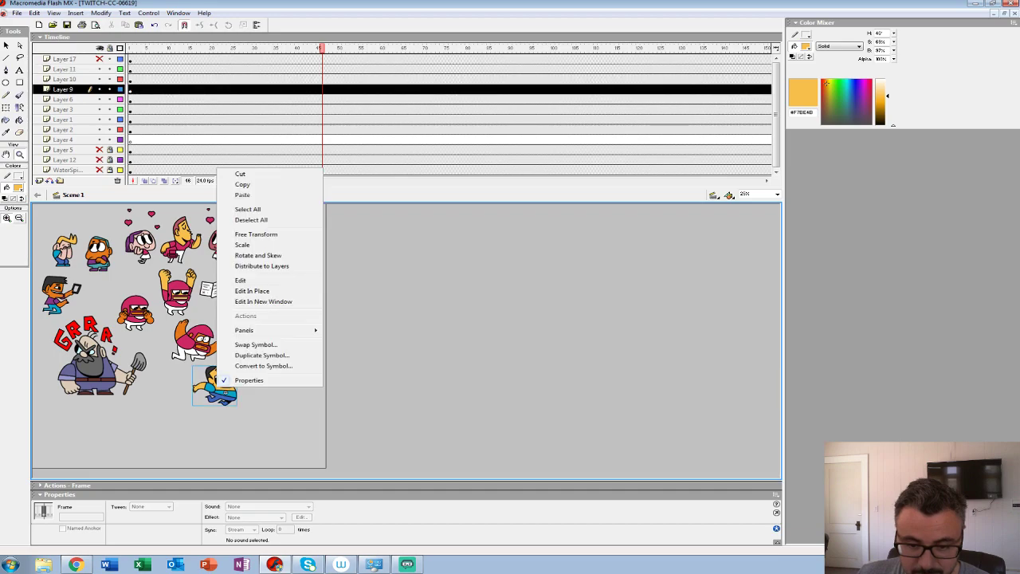
{"action": "left_click", "coordinate": [239, 281]}
{"action": "key", "text": "Return"}
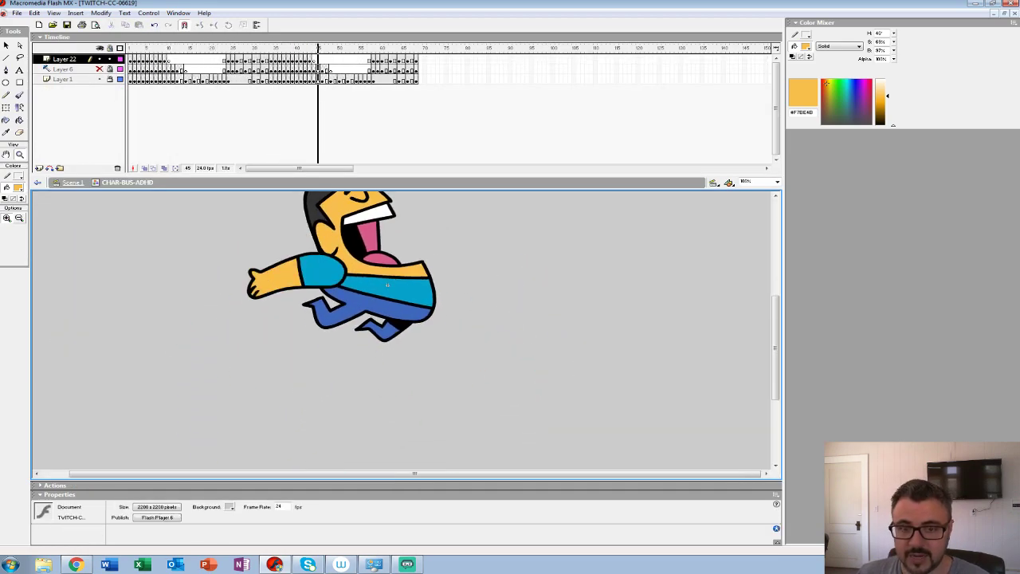
{"action": "left_click", "coordinate": [352, 48]}
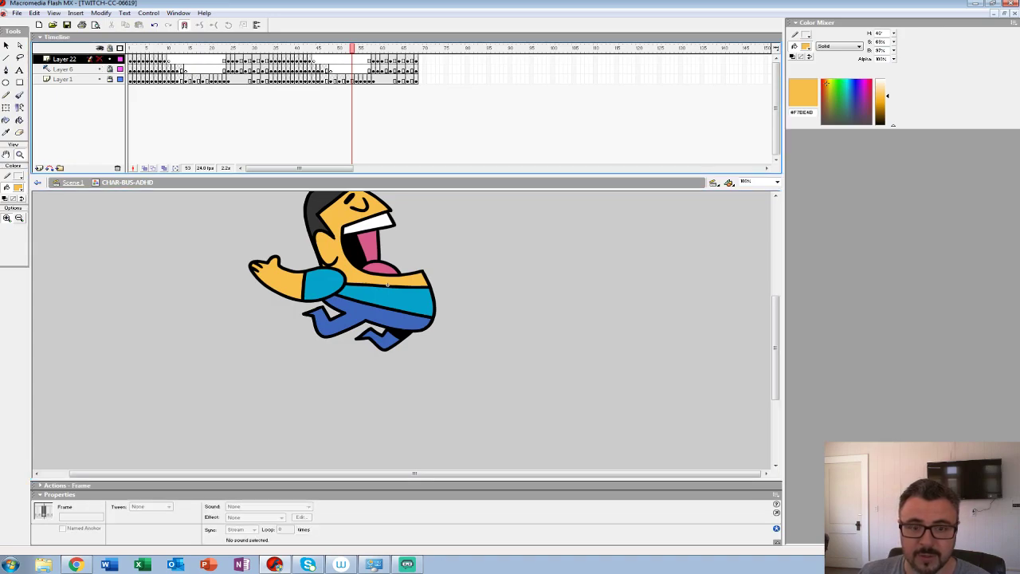
{"action": "key", "text": "ctrl+minus"}
{"action": "key", "text": "Return"}
{"action": "key", "text": "Return"}
{"action": "key", "text": "Return"}
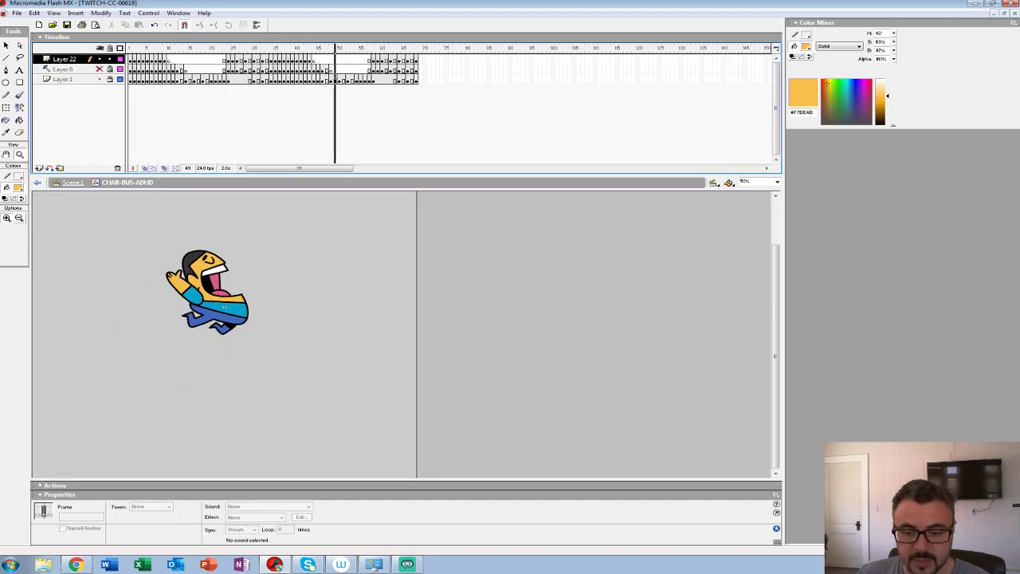
Step: Return to the main scene and make all hidden layers visible, including Layer 5, Layer 12 and the bottom layer
{"action": "key", "text": "ctrl+e"}
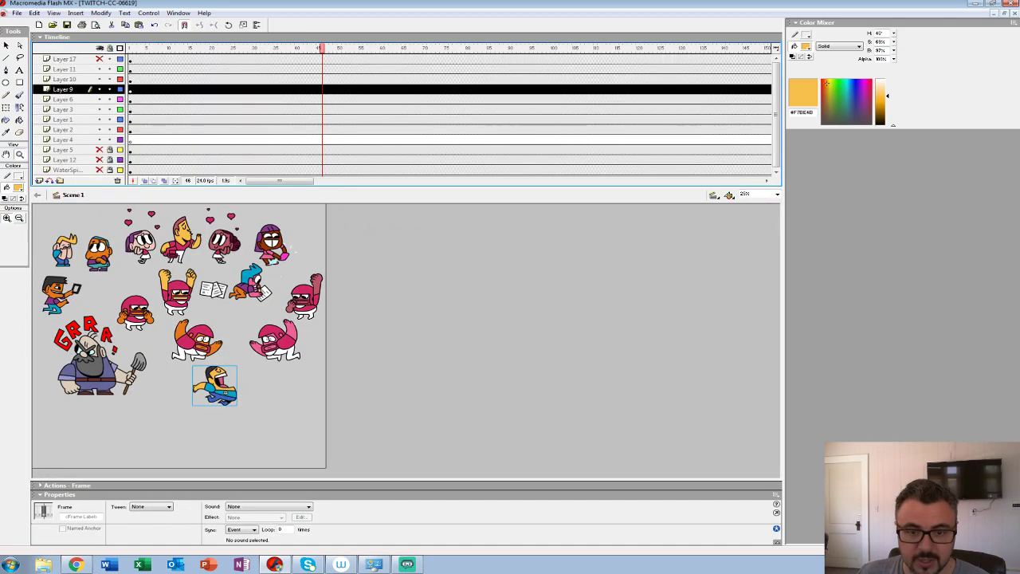
{"action": "left_click", "coordinate": [100, 169]}
{"action": "left_click", "coordinate": [100, 159]}
{"action": "left_click", "coordinate": [99, 150]}
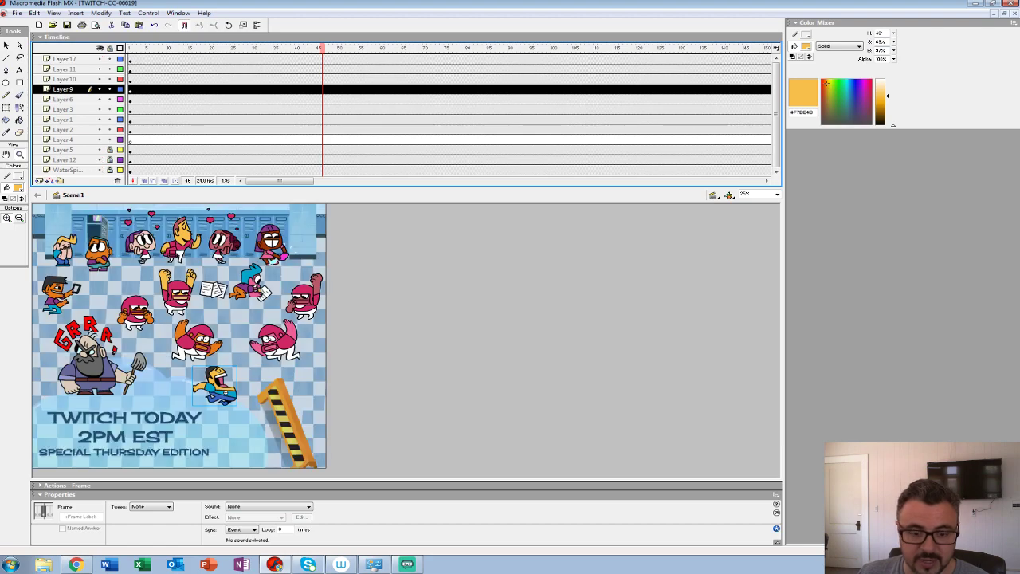
Step: Open the bearded janitor's symbol for editing, replay his animation in a zoomed-out view and return to the main scene
{"action": "right_click", "coordinate": [97, 379]}
{"action": "left_click", "coordinate": [121, 271]}
{"action": "key", "text": "Return"}
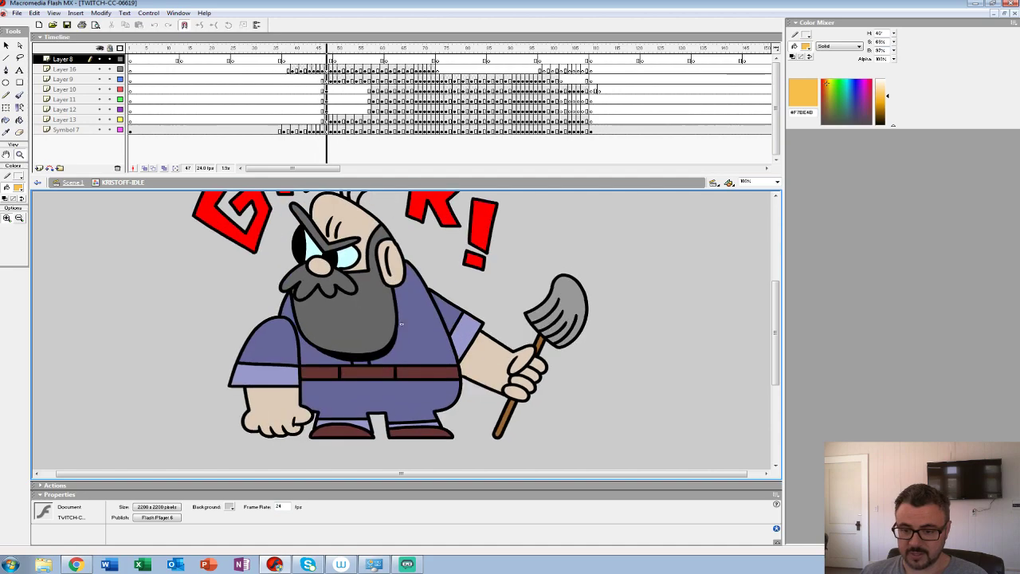
{"action": "key", "text": "Return"}
{"action": "key", "text": "ctrl+minus"}
{"action": "key", "text": "Return"}
{"action": "key", "text": "Return"}
{"action": "left_click", "coordinate": [140, 120]}
{"action": "key", "text": "Return"}
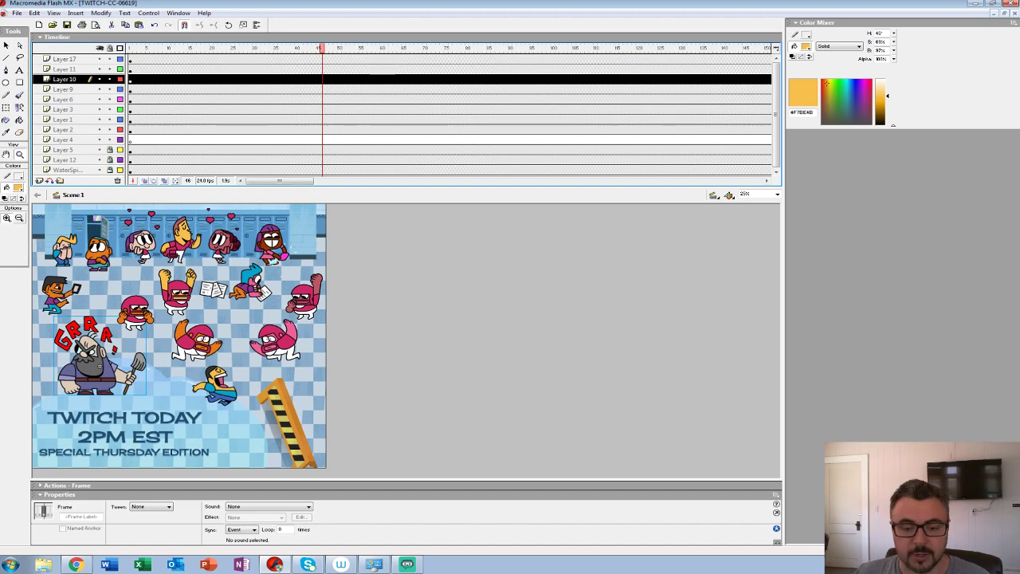
Step: Switch to the CLASSROOM-CHAR-060619 document, maximize it and play the classroom scene
{"action": "left_click", "coordinate": [995, 13]}
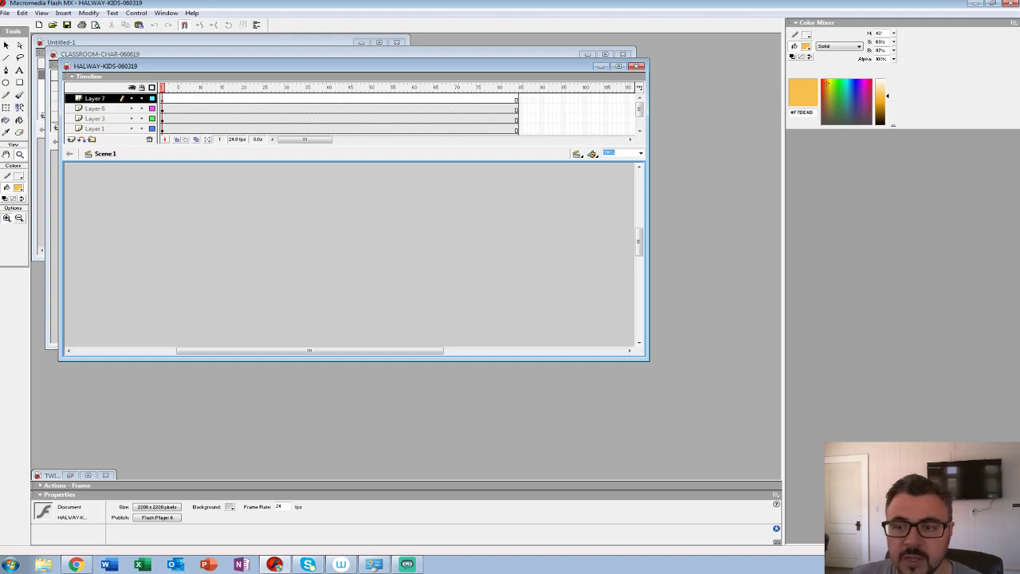
{"action": "left_click", "coordinate": [550, 54]}
{"action": "left_click", "coordinate": [604, 54]}
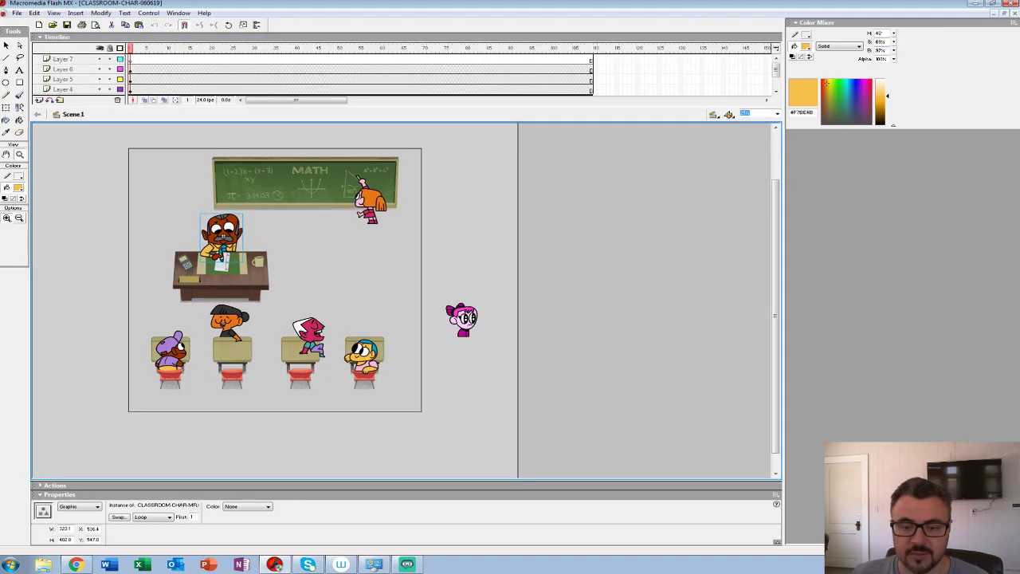
{"action": "key", "text": "Return"}
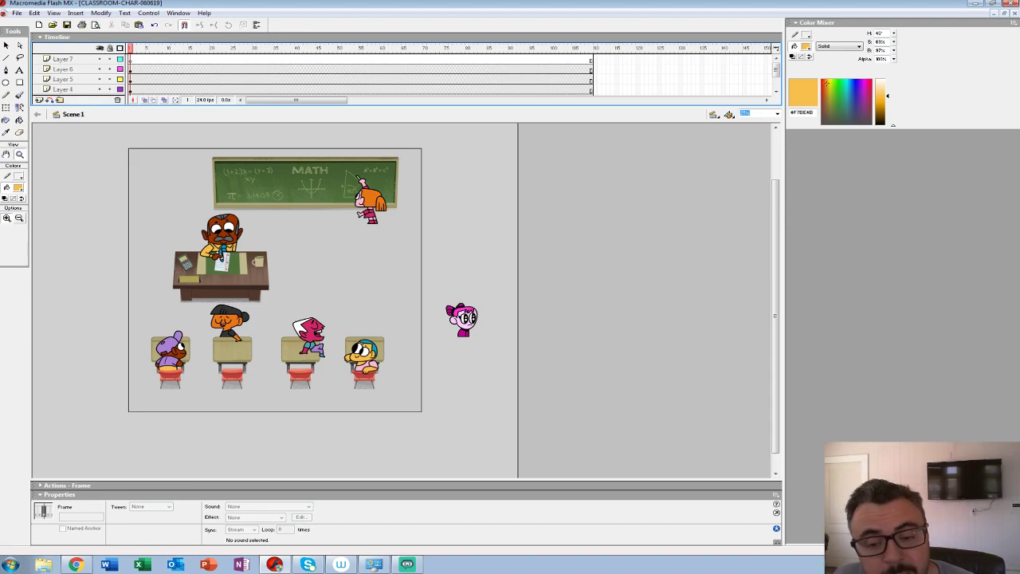
Step: Open the symbol of the teacher at the desk for editing and return to the main scene
{"action": "right_click", "coordinate": [220, 237]}
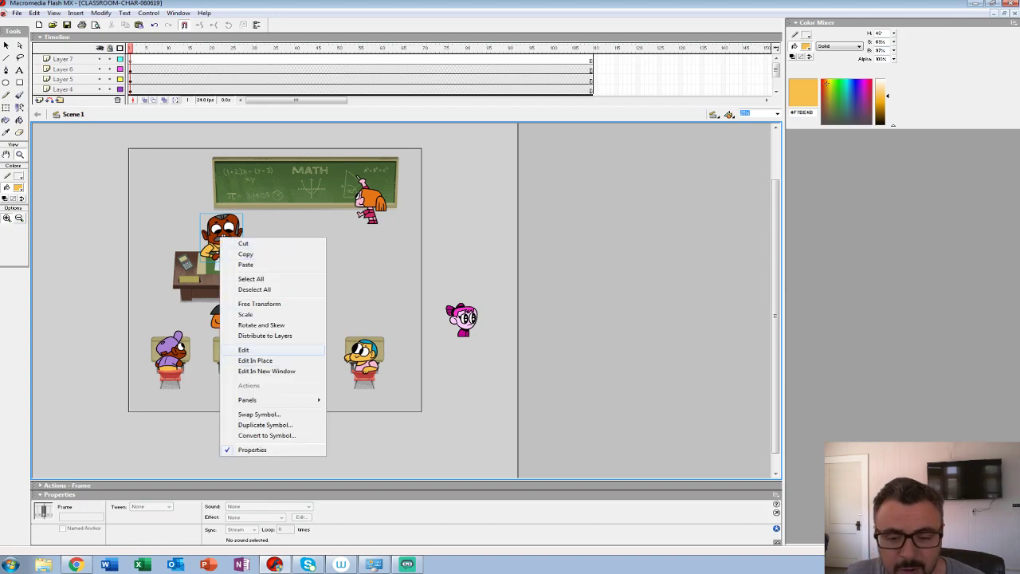
{"action": "left_click", "coordinate": [243, 349]}
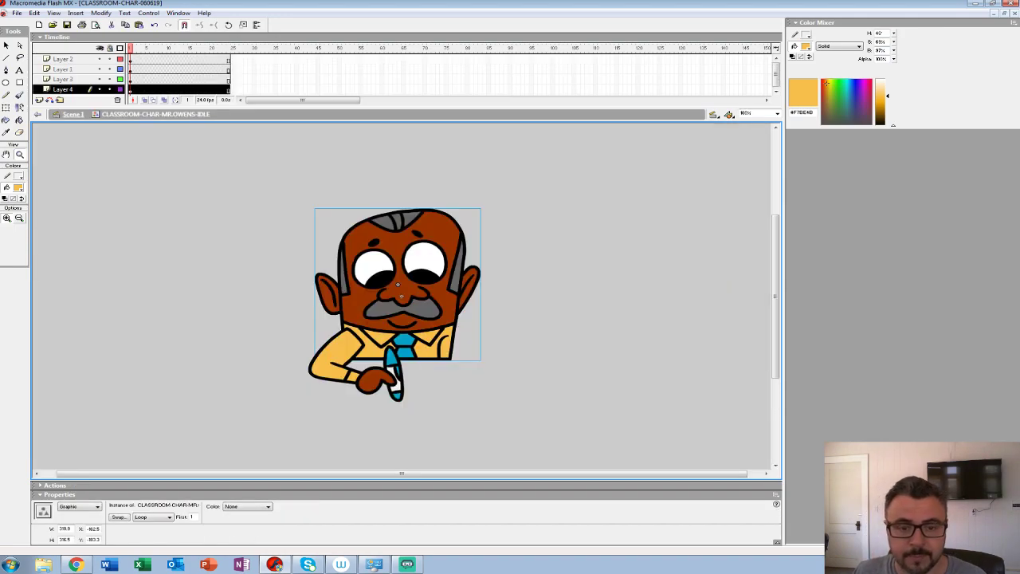
{"action": "left_click", "coordinate": [71, 114]}
Step: Enlarge the timeline to reveal all layers, hide every layer except Layer 1 and examine the classroom background
{"action": "left_click_drag", "start_coordinate": [275, 106], "coordinate": [275, 162]}
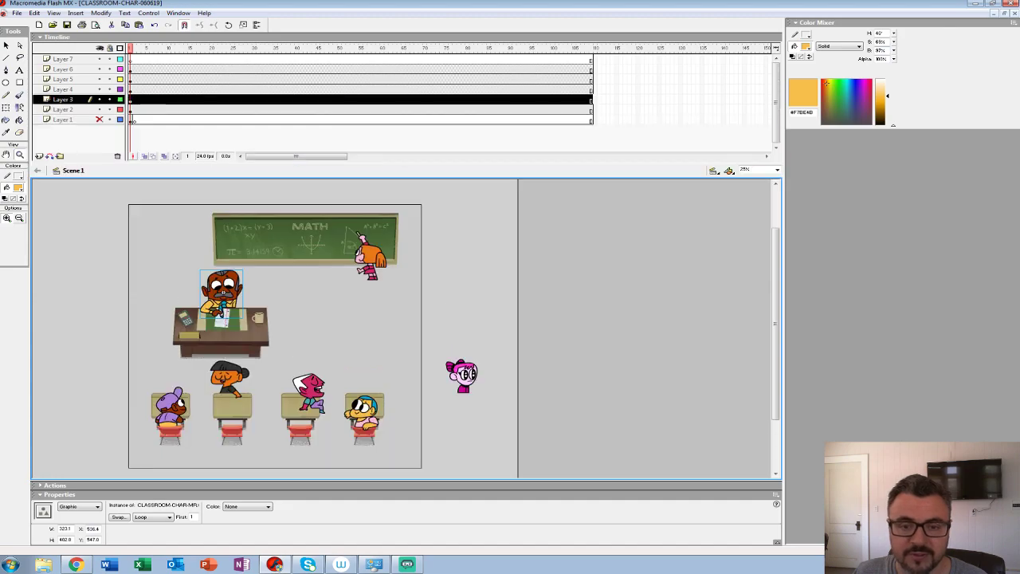
{"action": "left_click", "coordinate": [100, 48]}
{"action": "left_click", "coordinate": [100, 119]}
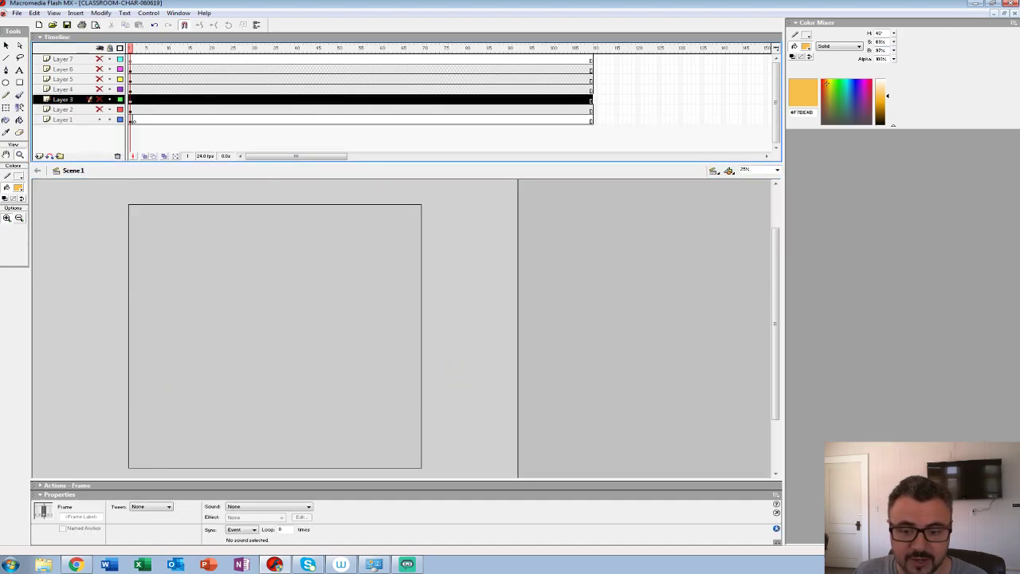
{"action": "key", "text": "ctrl+minus"}
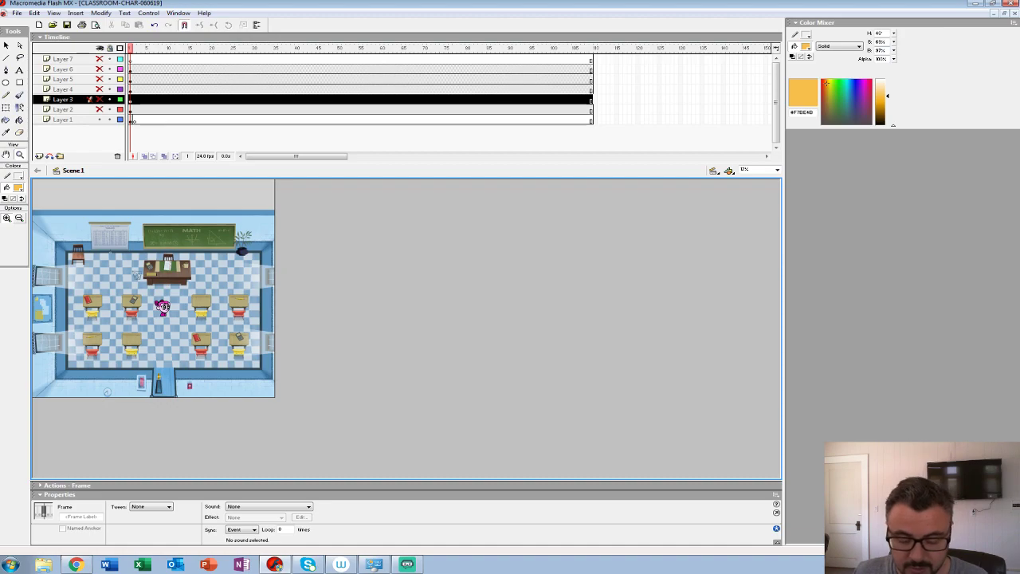
{"action": "key", "text": "ctrl+equal"}
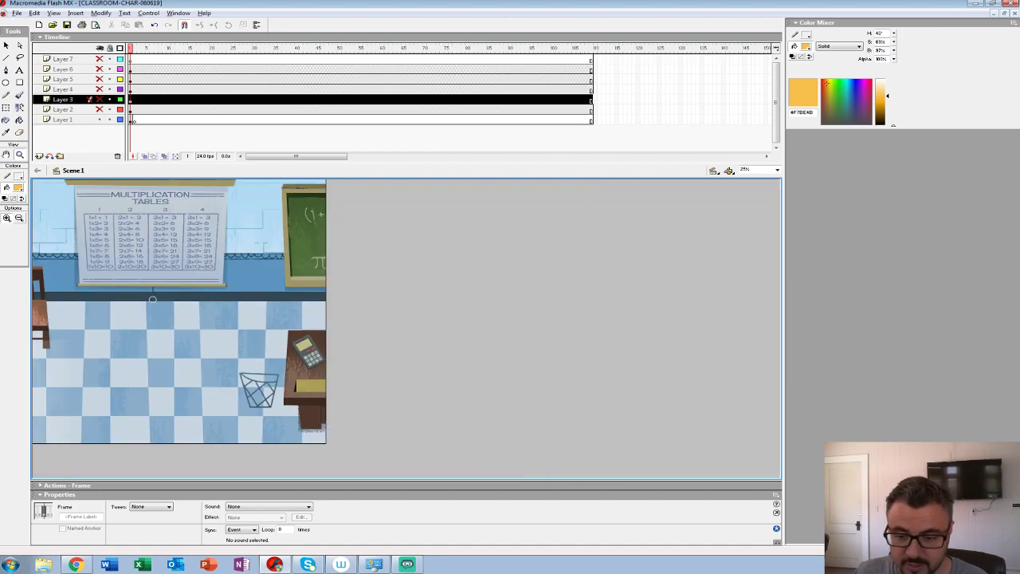
{"action": "key", "text": "ctrl+equal"}
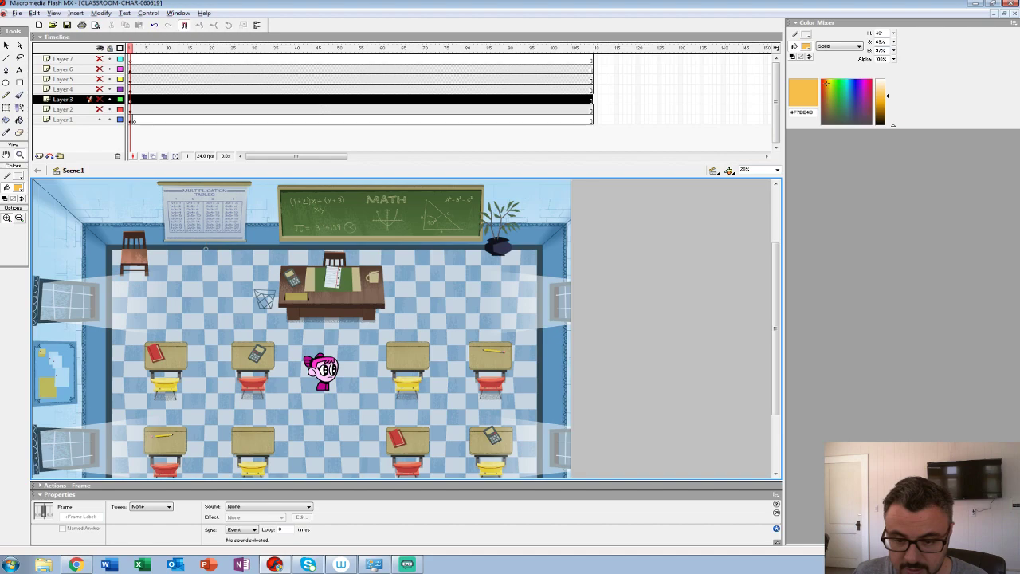
{"action": "key", "text": "ctrl+minus"}
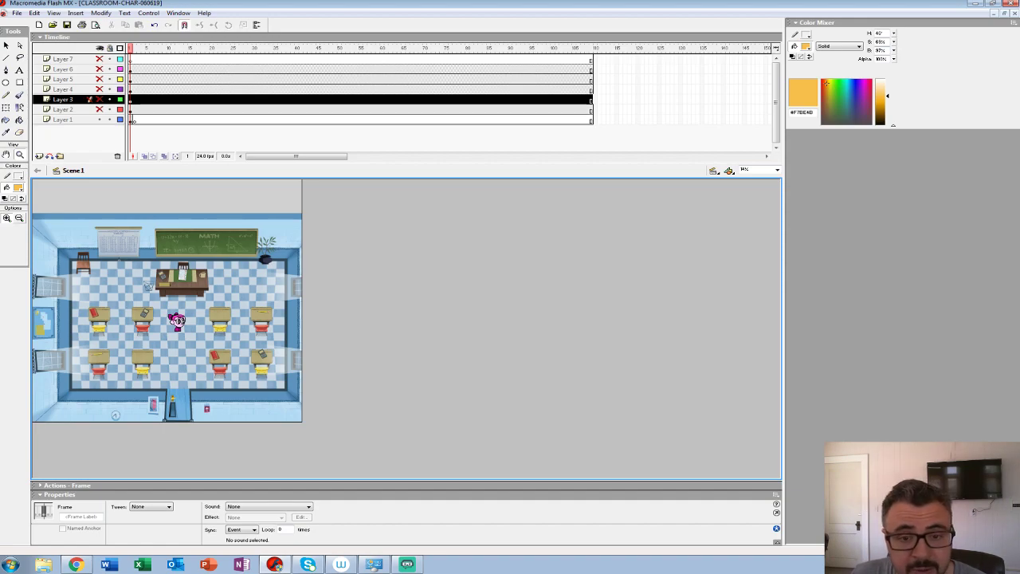
Step: Hide Layer 1 and show Layers 2 to 6 with the classroom characters and their desks
{"action": "left_click", "coordinate": [100, 120]}
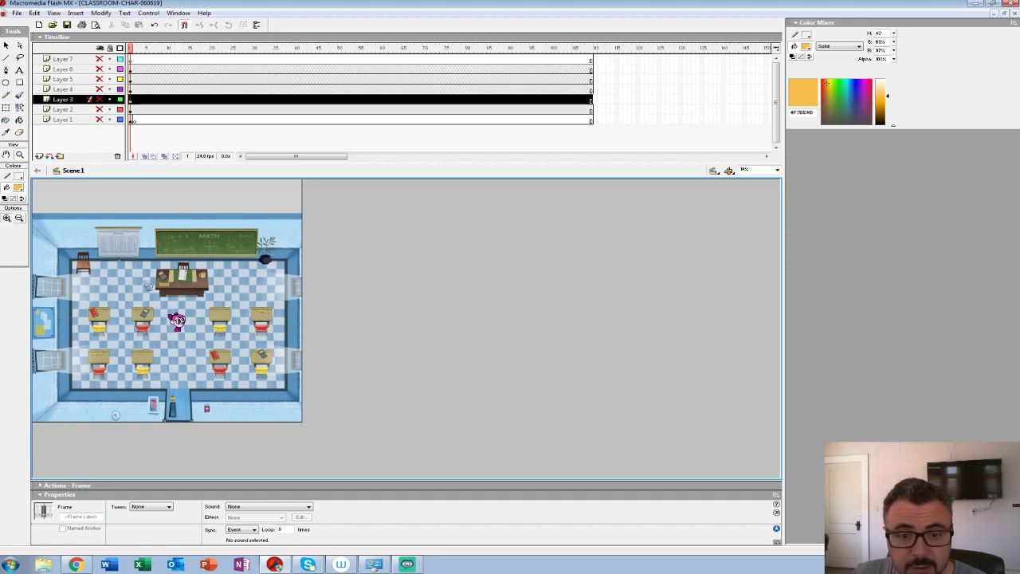
{"action": "left_click_drag", "start_coordinate": [99, 99], "coordinate": [100, 69]}
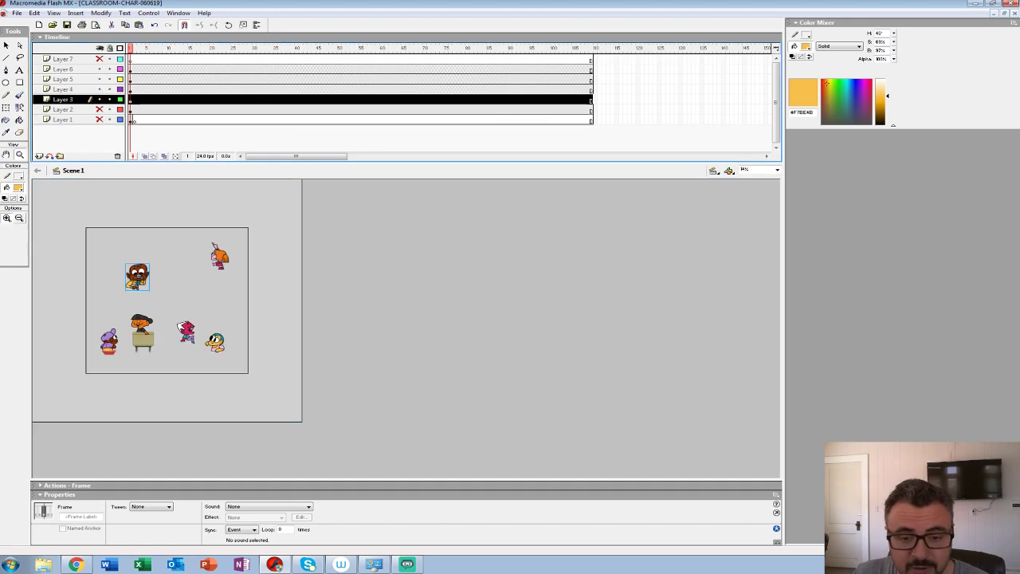
{"action": "left_click", "coordinate": [99, 109]}
{"action": "left_click", "coordinate": [167, 289]}
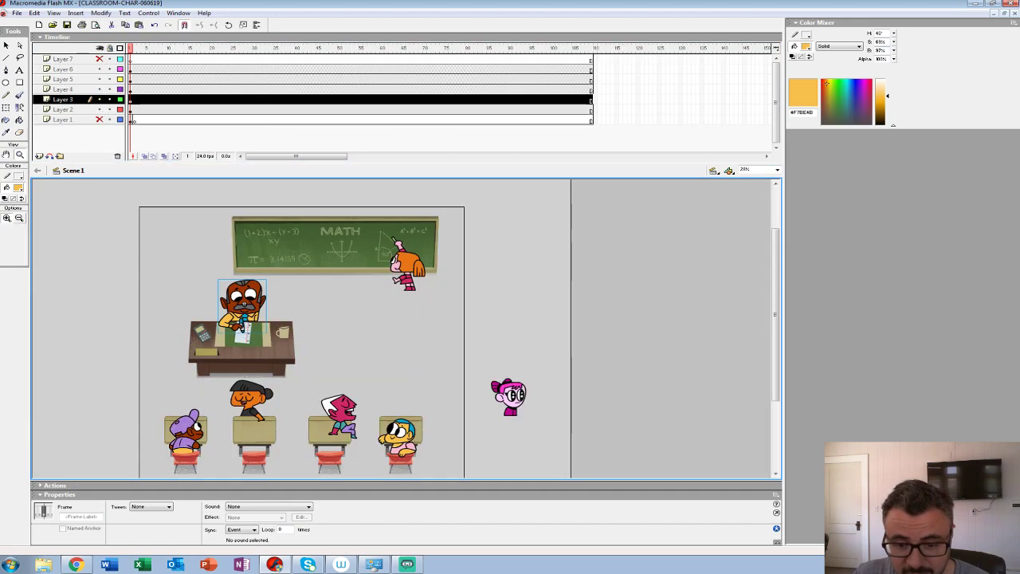
{"action": "scroll", "coordinate": [167, 290], "scroll_direction": "down", "scroll_amount": 1}
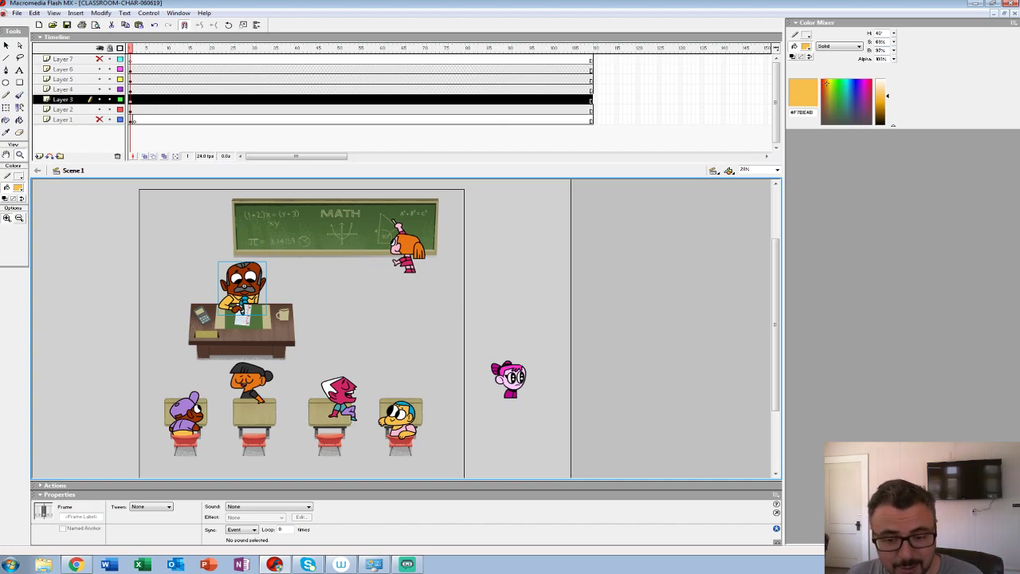
Step: Open the teacher's symbol for editing at 50% view and enlarge the timeline to show all its layers
{"action": "left_click", "coordinate": [7, 46]}
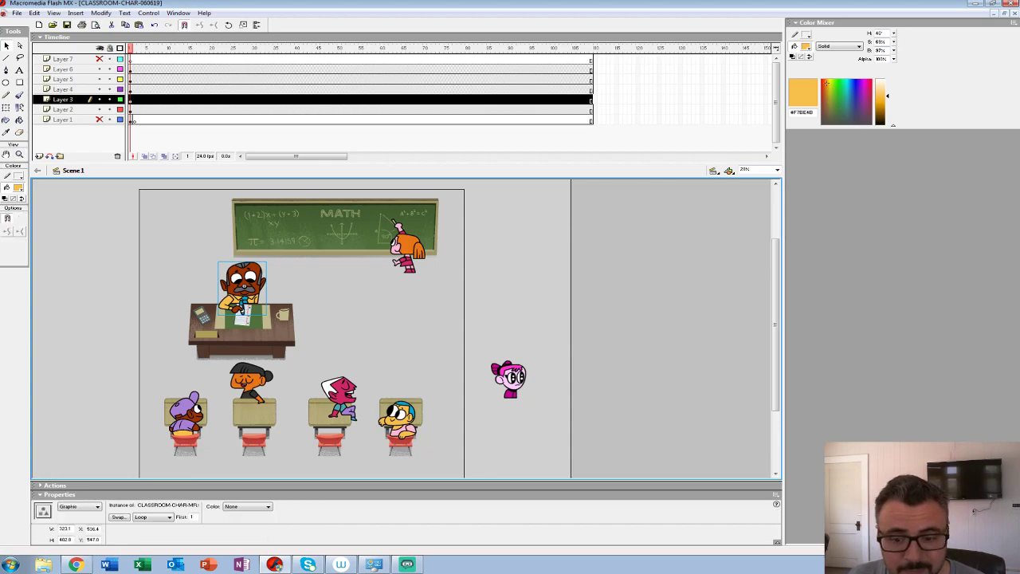
{"action": "key", "text": "Escape"}
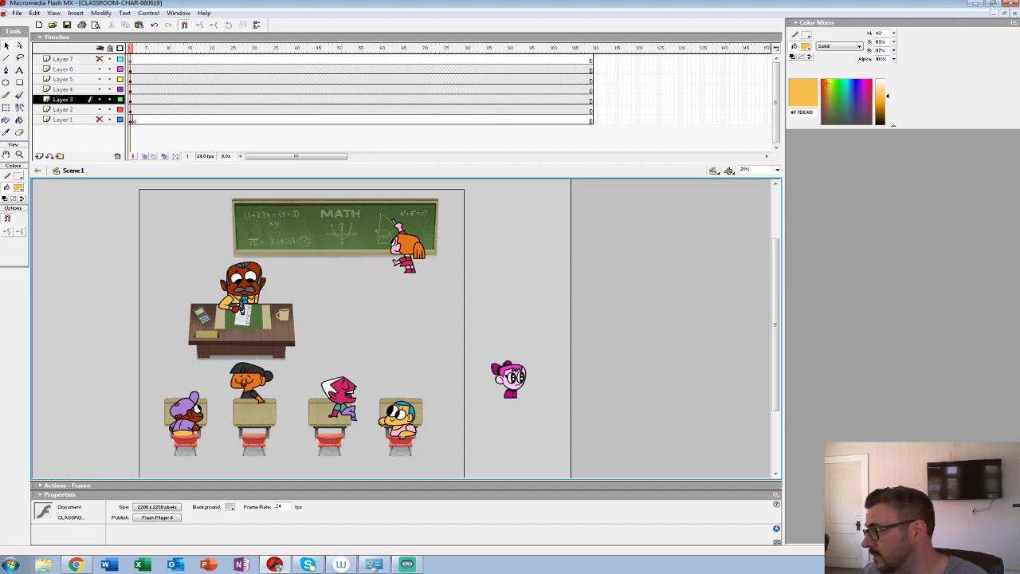
{"action": "left_click", "coordinate": [243, 283]}
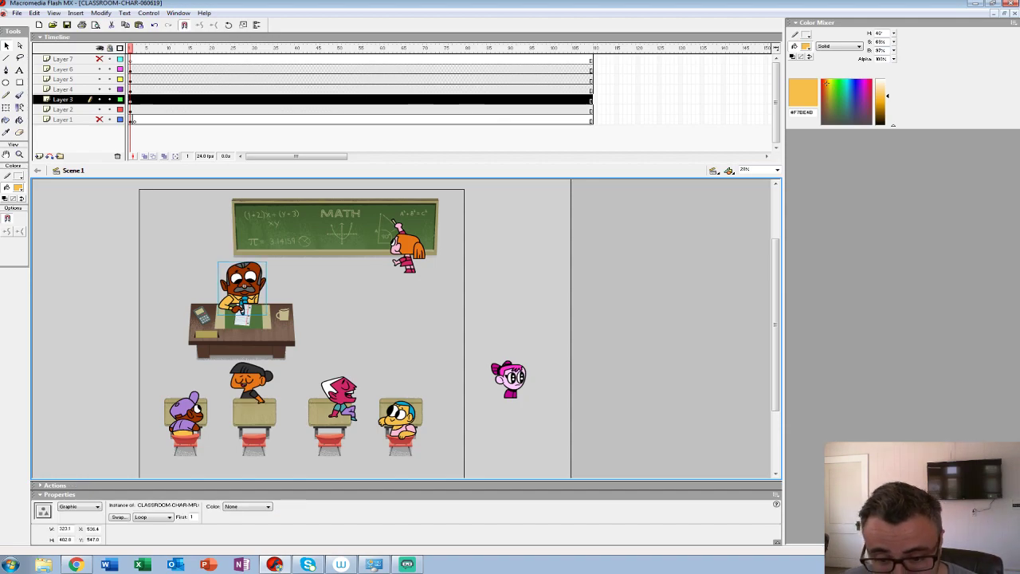
{"action": "right_click", "coordinate": [252, 282]}
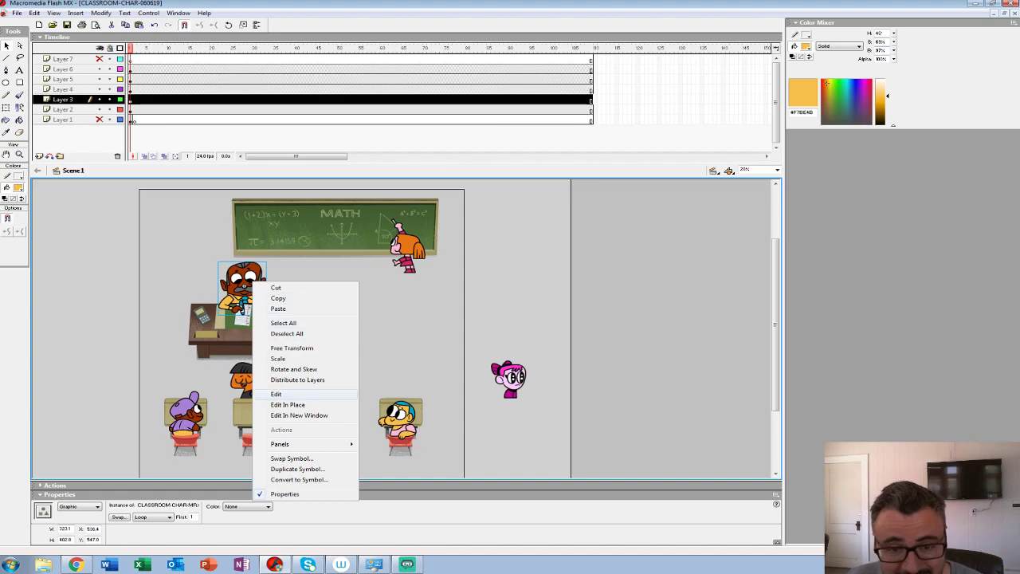
{"action": "left_click", "coordinate": [277, 393]}
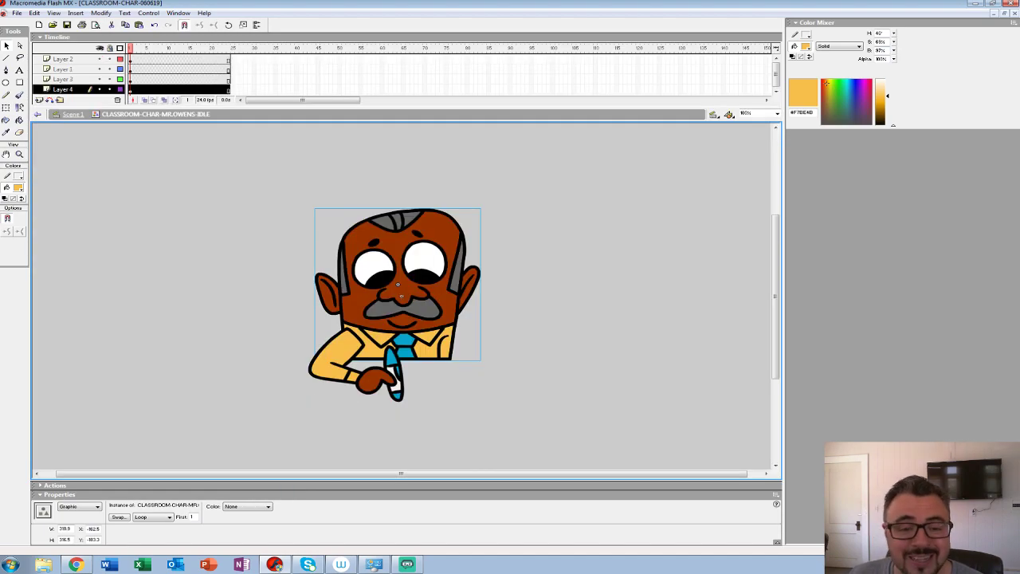
{"action": "key", "text": "z"}
{"action": "left_click", "coordinate": [307, 399], "text": "alt"}
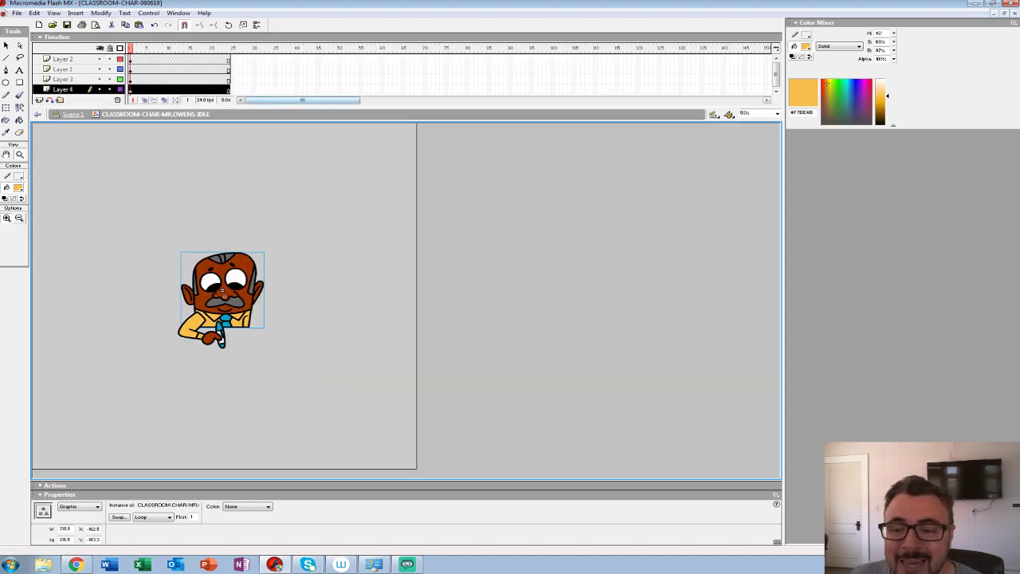
{"action": "left_click_drag", "start_coordinate": [240, 105], "coordinate": [240, 165]}
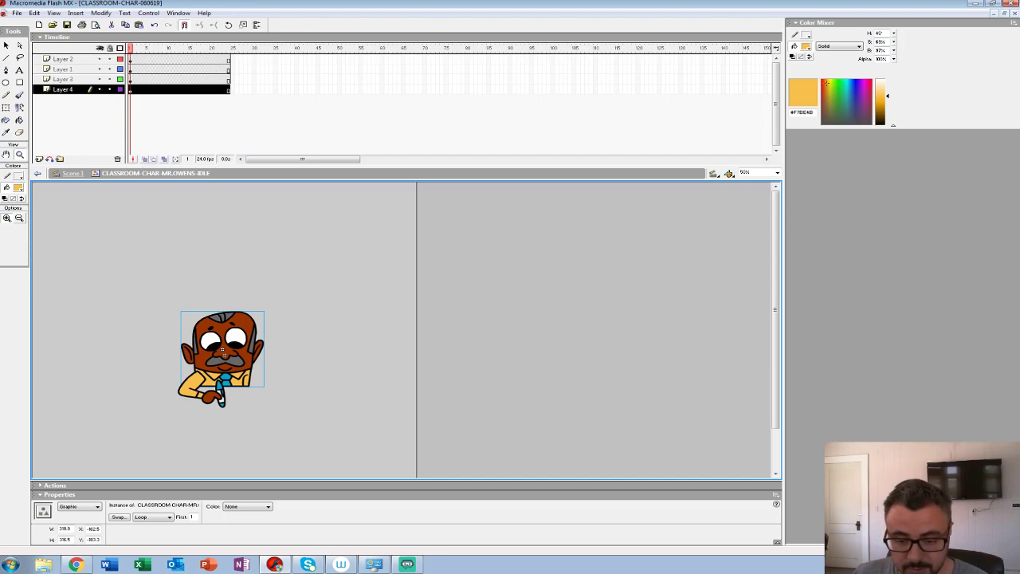
Step: Open the teacher's torso symbol for editing and insert a blank keyframe at frame 13 of Layer 1
{"action": "right_click", "coordinate": [249, 325]}
{"action": "left_click", "coordinate": [271, 440]}
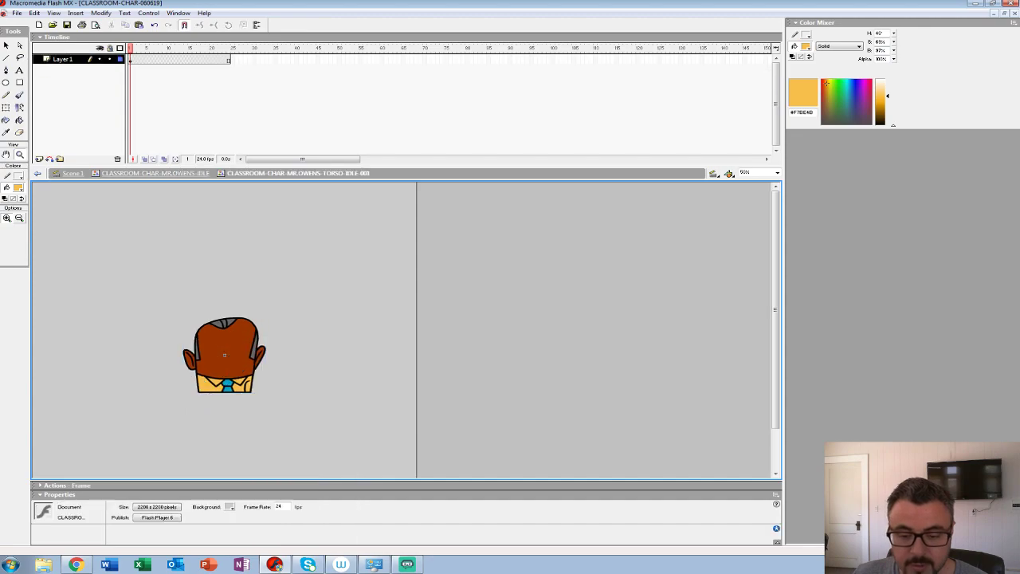
{"action": "left_click", "coordinate": [231, 343]}
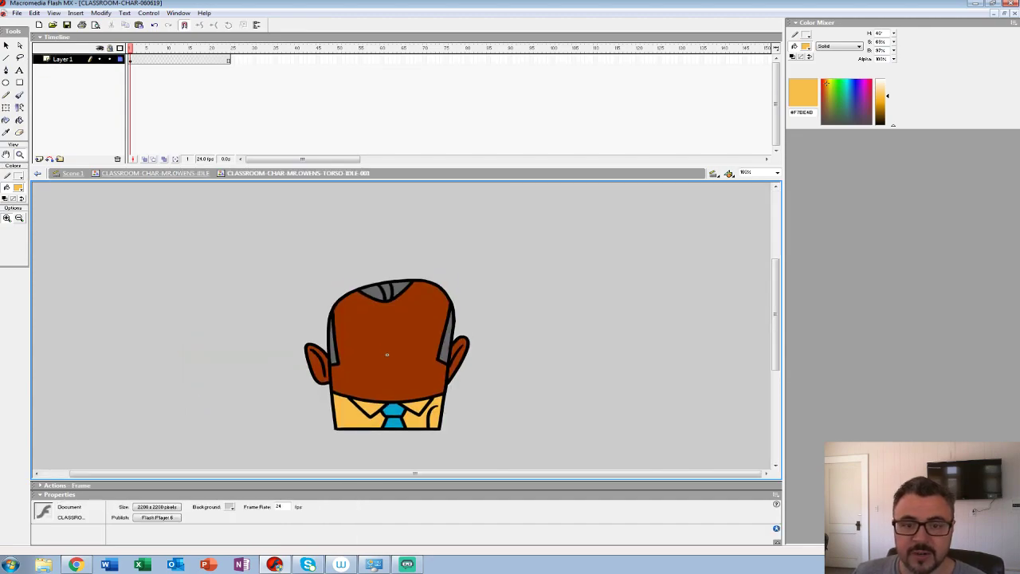
{"action": "left_click", "coordinate": [182, 60]}
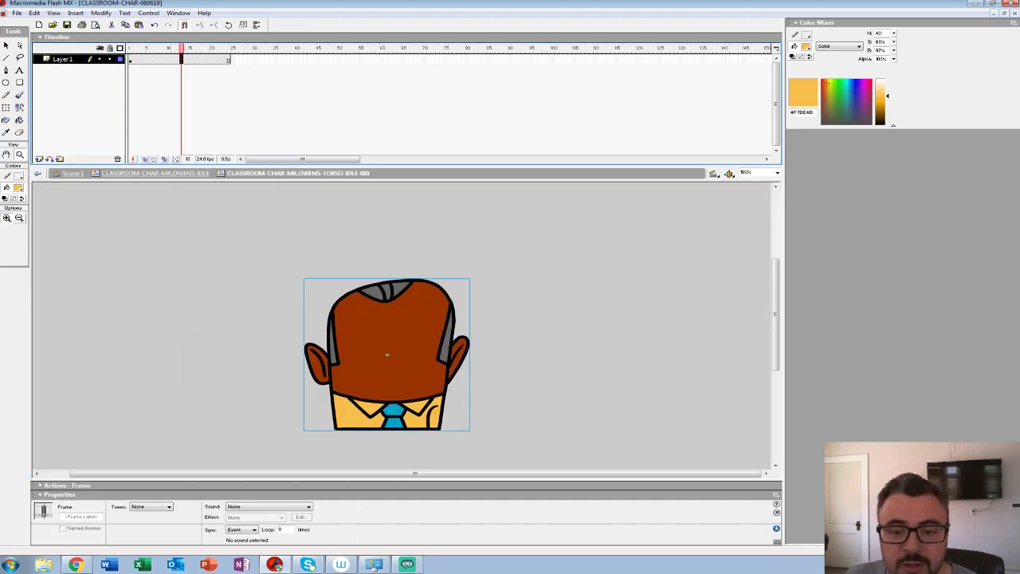
{"action": "key", "text": "Delete"}
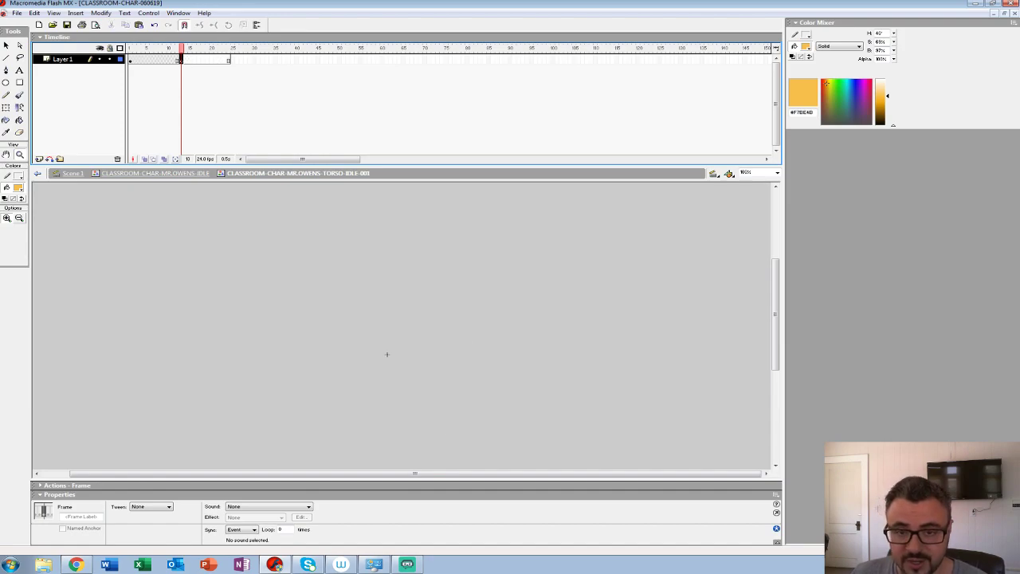
Step: Turn on onion skinning so the previous torso drawing shows through the blank keyframe at frame 13
{"action": "left_click", "coordinate": [144, 160]}
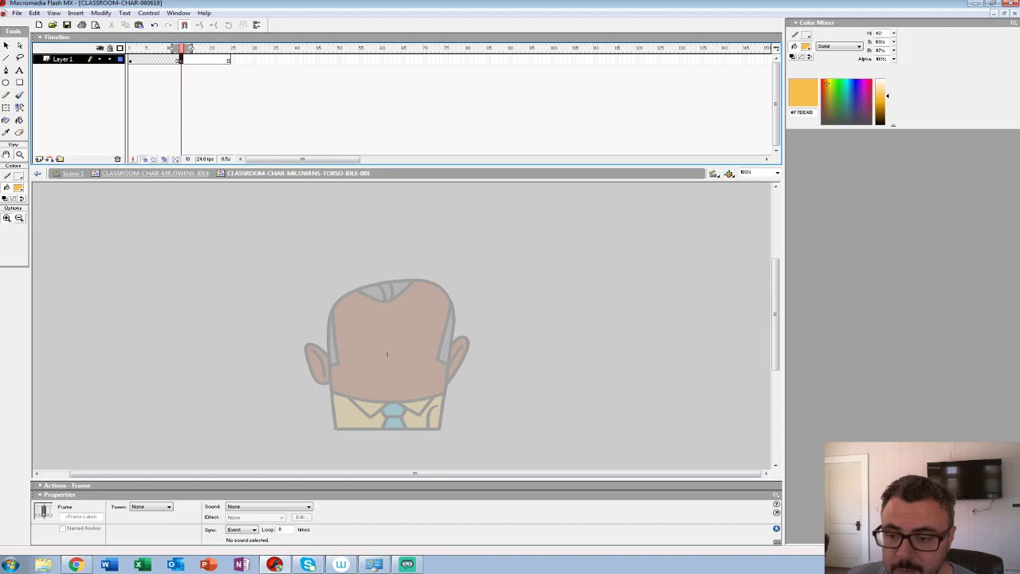
{"action": "left_click_drag", "start_coordinate": [407, 165], "coordinate": [407, 152]}
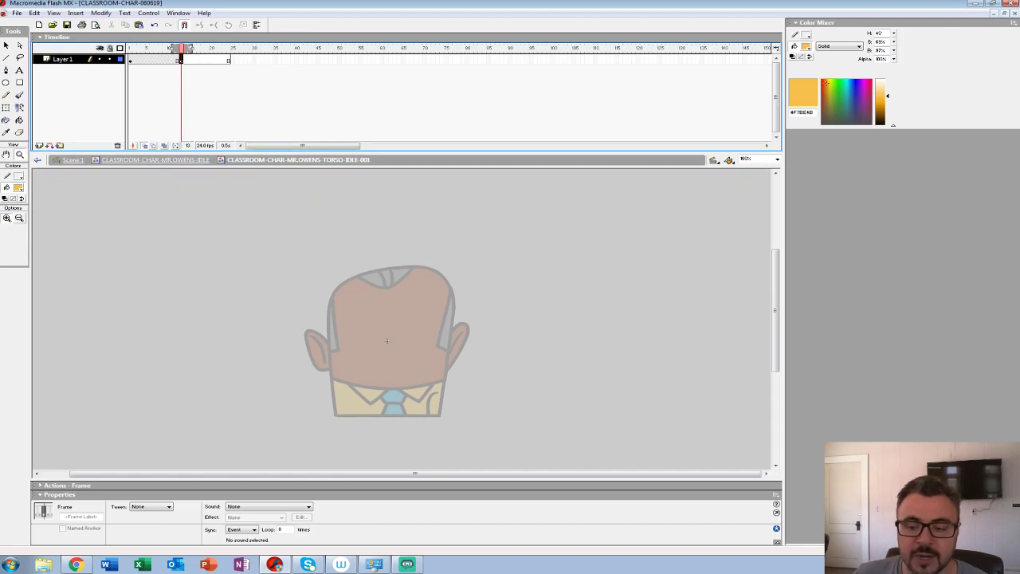
{"action": "double_click", "coordinate": [387, 342]}
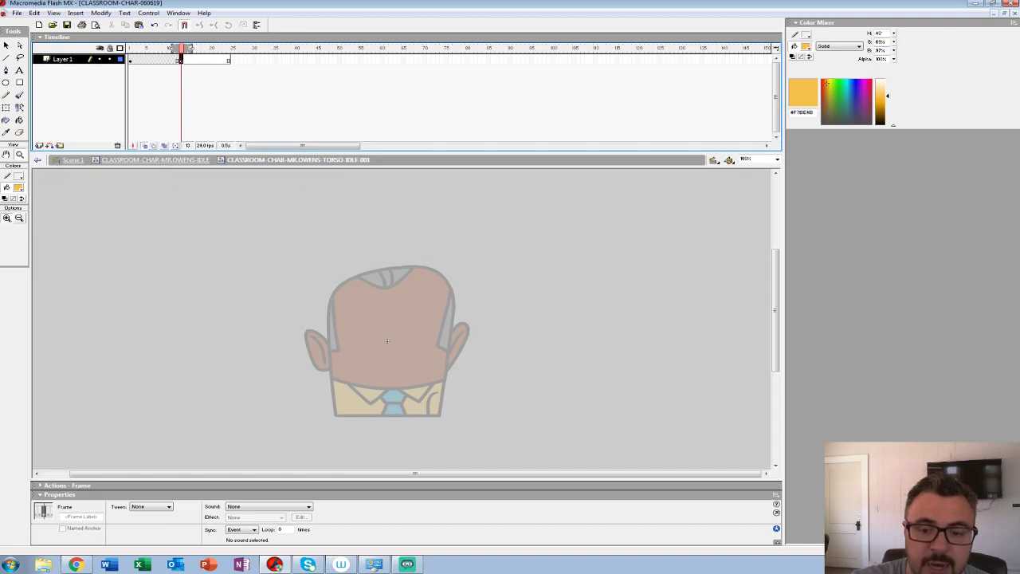
{"action": "left_click", "coordinate": [356, 387]}
{"action": "left_click_drag", "start_coordinate": [356, 386], "coordinate": [299, 391]}
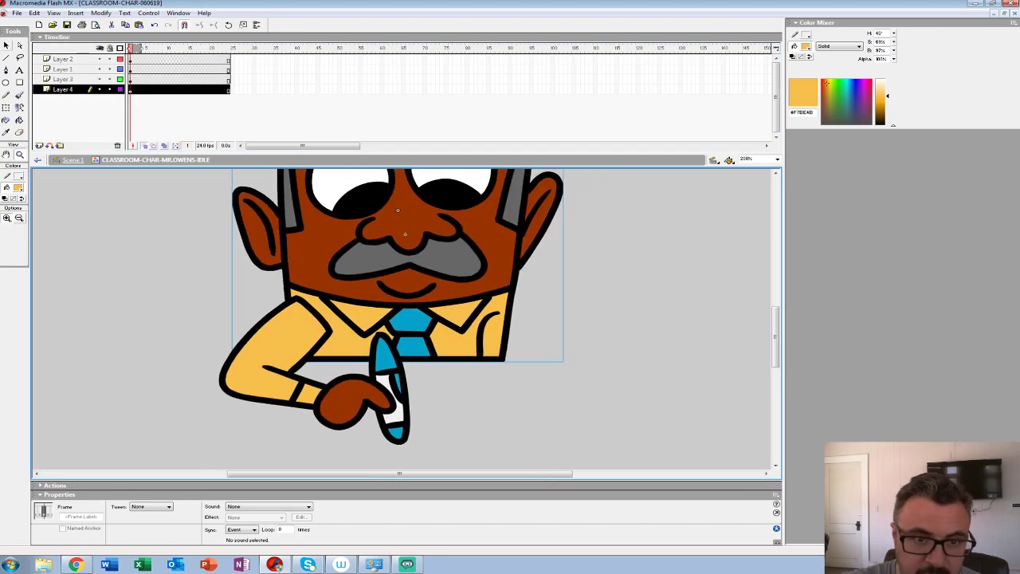
Step: Add a new layer on top of the teacher's idle symbol and brush a red circle around the shoulder joint
{"action": "left_click", "coordinate": [19, 95]}
{"action": "left_click", "coordinate": [39, 145]}
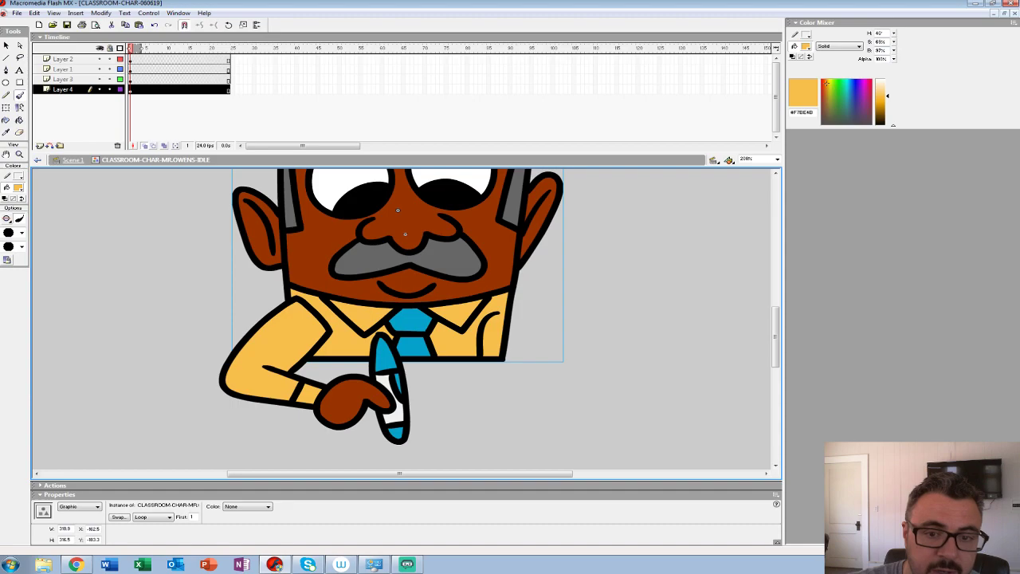
{"action": "left_click_drag", "start_coordinate": [64, 88], "coordinate": [64, 59]}
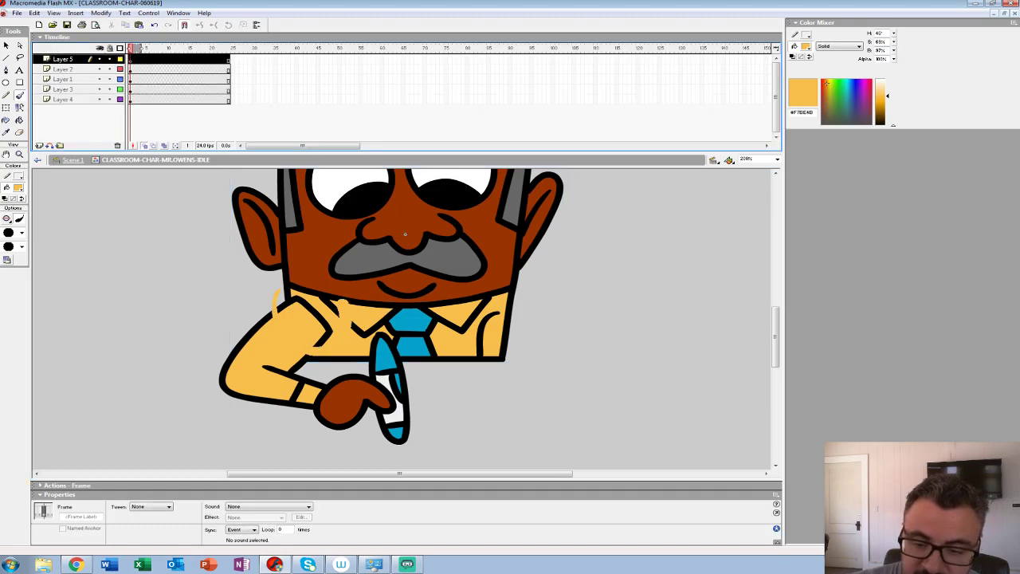
{"action": "left_click", "coordinate": [19, 187]}
{"action": "left_click", "coordinate": [5, 236]}
{"action": "mouse_move", "coordinate": [289, 281]}
{"action": "left_mouse_down"}
{"action": "mouse_move", "coordinate": [350, 360]}
{"action": "mouse_move", "coordinate": [333, 293]}
{"action": "left_mouse_up"}
Step: Hide Layer 3 with the teacher's facial features and delete the red circle from Layer 5
{"action": "left_click", "coordinate": [99, 69]}
{"action": "left_click", "coordinate": [99, 70]}
{"action": "mouse_move", "coordinate": [98, 69]}
{"action": "left_mouse_down"}
{"action": "mouse_move", "coordinate": [99, 89]}
{"action": "mouse_move", "coordinate": [98, 69]}
{"action": "left_mouse_up"}
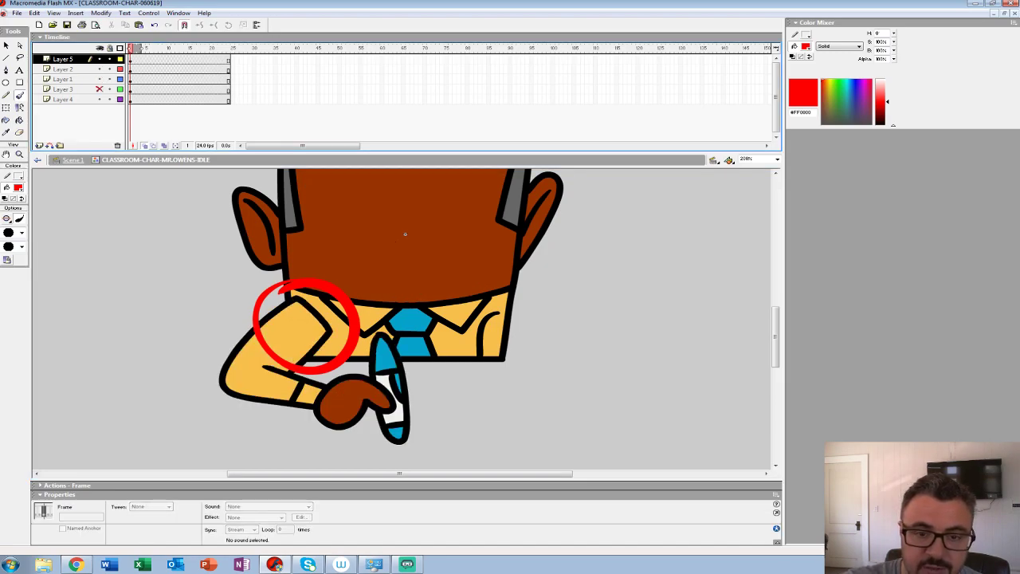
{"action": "left_click", "coordinate": [131, 60]}
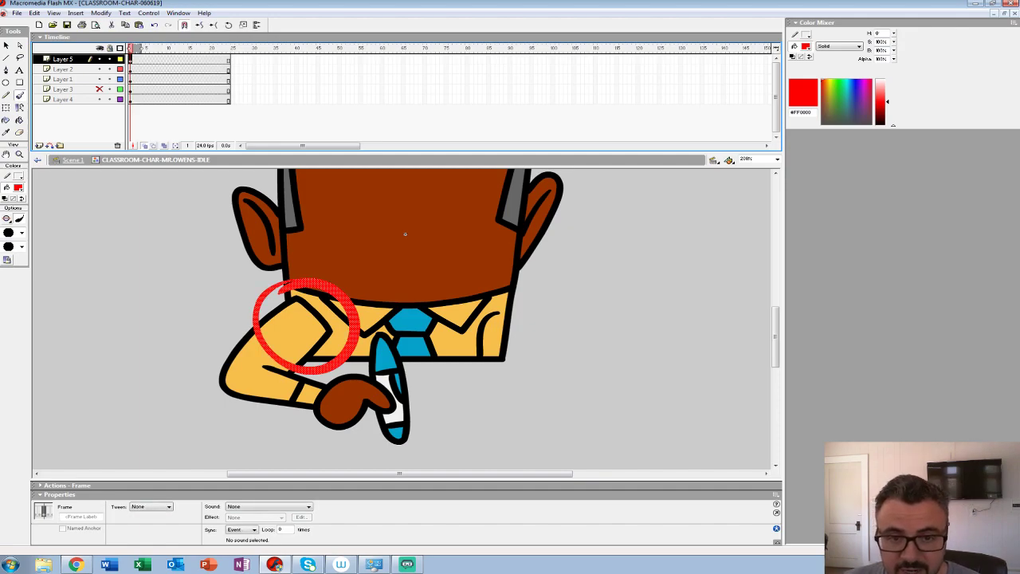
{"action": "key", "text": "Delete"}
Step: Reopen the teacher's torso symbol for editing and go to the blank keyframe at frame 13
{"action": "left_click_drag", "start_coordinate": [407, 251], "coordinate": [282, 342]}
{"action": "right_click", "coordinate": [282, 342]}
{"action": "left_click", "coordinate": [316, 246]}
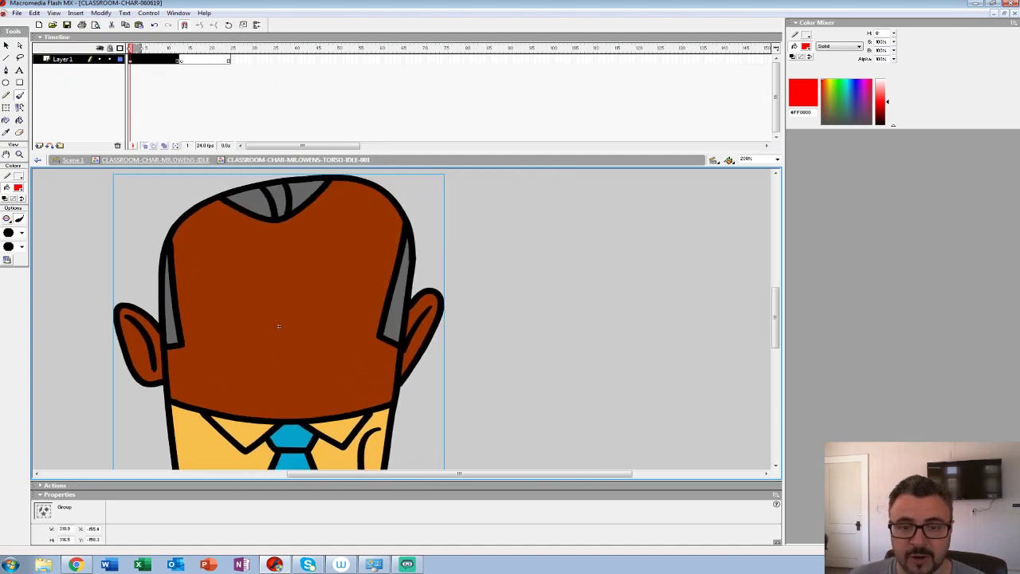
{"action": "key", "text": "Return"}
{"action": "key", "text": "z"}
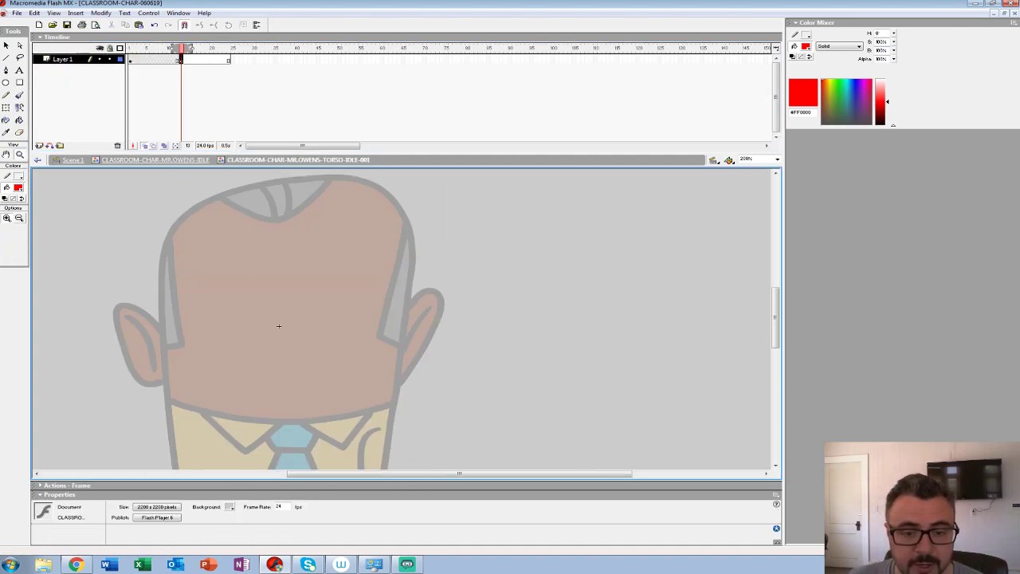
{"action": "left_click", "coordinate": [278, 325], "text": "alt"}
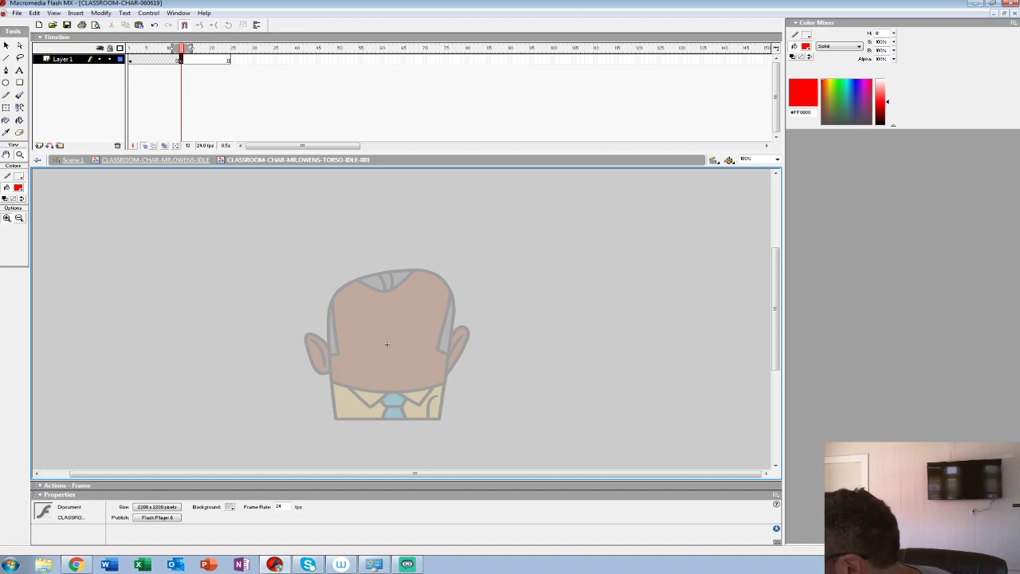
Step: Shrink the timeline to enlarge the stage, choose a small round brush and frame the onion-skinned head at 200%
{"action": "left_click_drag", "start_coordinate": [335, 166], "coordinate": [335, 128]}
{"action": "left_click", "coordinate": [19, 95]}
{"action": "left_click", "coordinate": [22, 232]}
{"action": "left_click", "coordinate": [11, 257]}
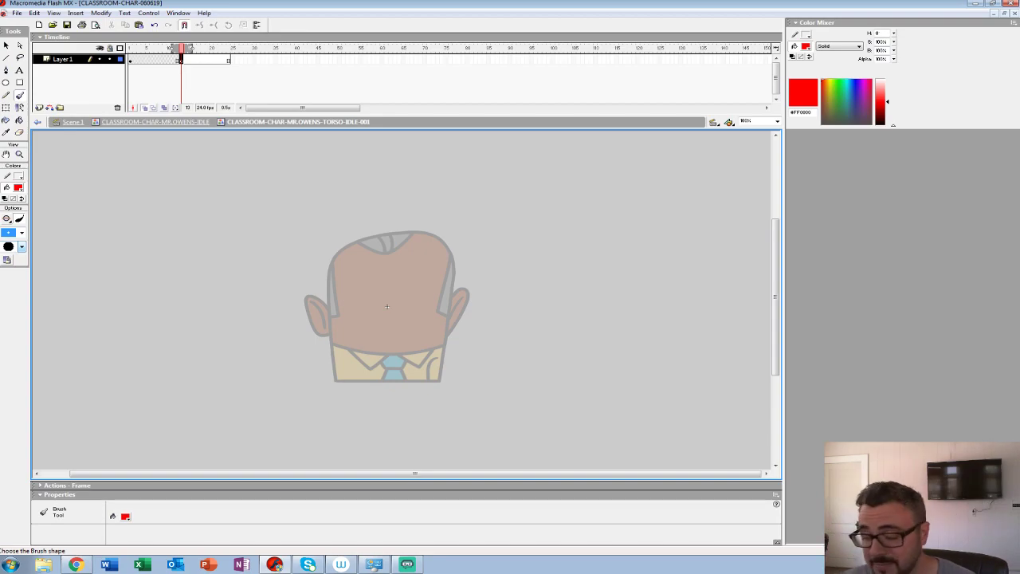
{"action": "key", "text": "z"}
{"action": "left_click", "coordinate": [387, 306]}
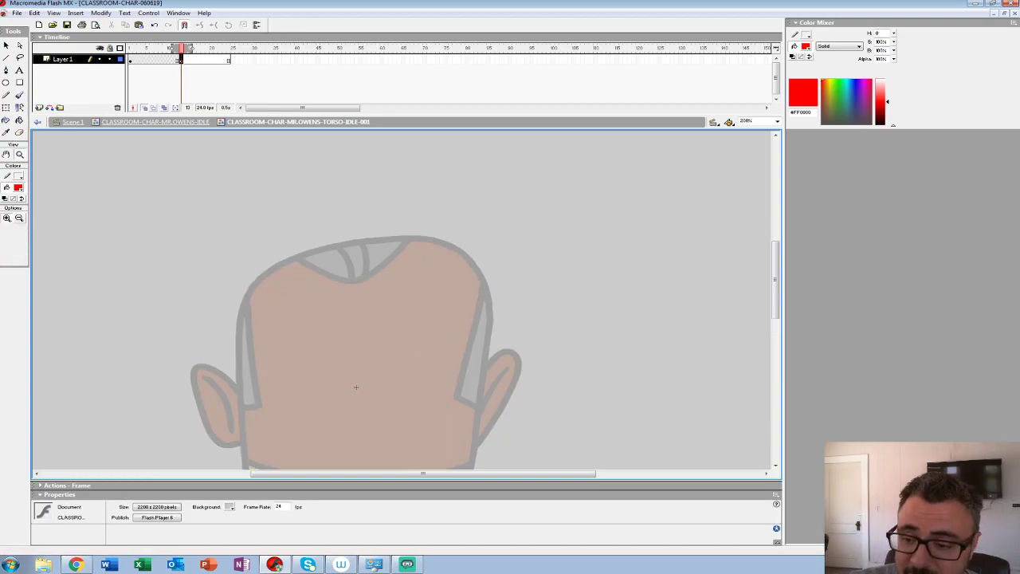
{"action": "left_click_drag", "start_coordinate": [399, 112], "coordinate": [398, 74]}
{"action": "left_click_drag", "start_coordinate": [366, 268], "coordinate": [405, 271]}
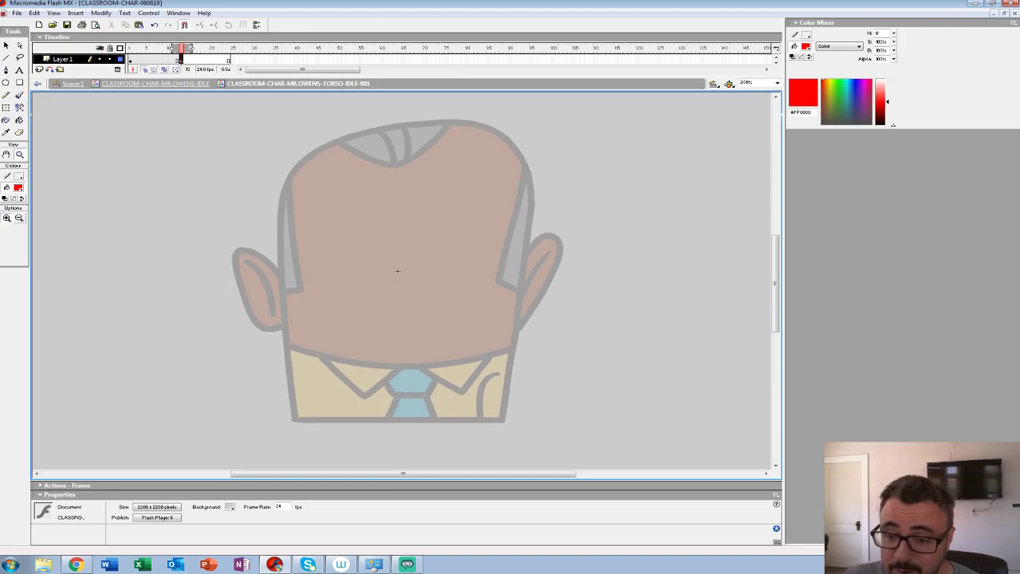
{"action": "key", "text": "b"}
{"action": "left_click_drag", "start_coordinate": [398, 271], "coordinate": [405, 283]}
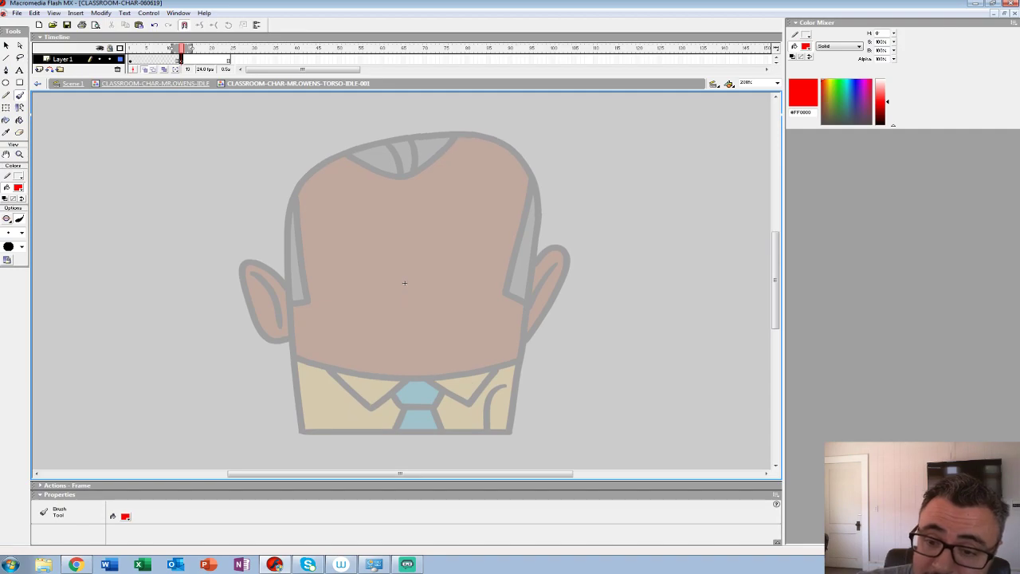
Step: Try a brush mark above the head, undo it and set the brush to red #FF0000 with a slightly larger size
{"action": "key", "text": "ctrl+z"}
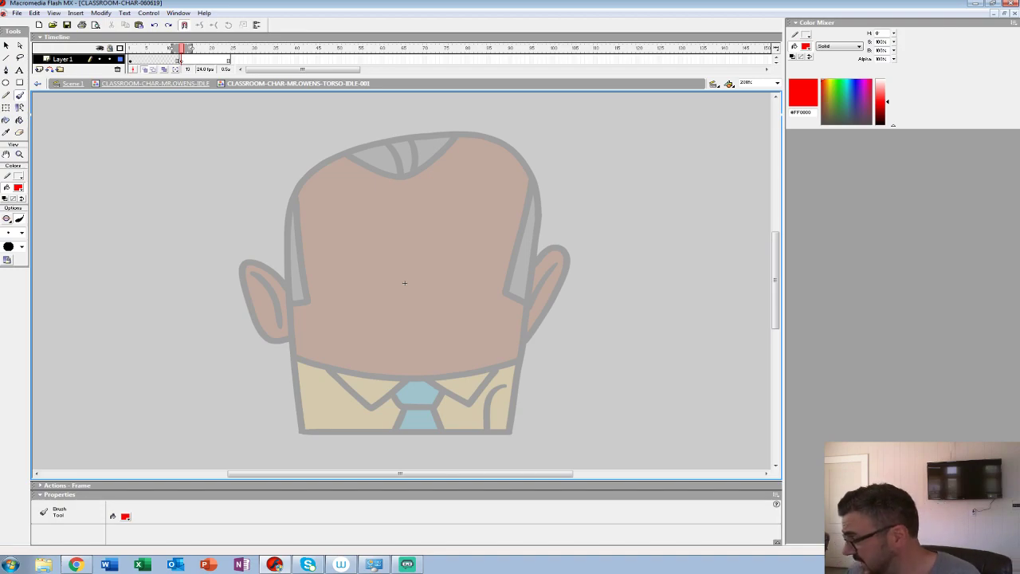
{"action": "left_click", "coordinate": [351, 123]}
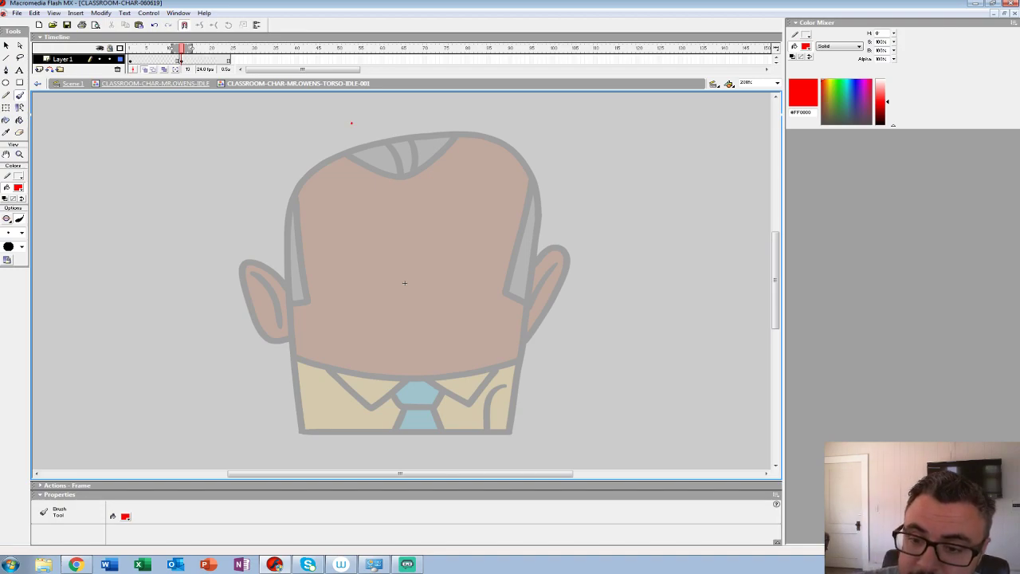
{"action": "left_click_drag", "start_coordinate": [351, 123], "coordinate": [349, 143]}
{"action": "key", "text": "ctrl+z"}
{"action": "left_click", "coordinate": [19, 188]}
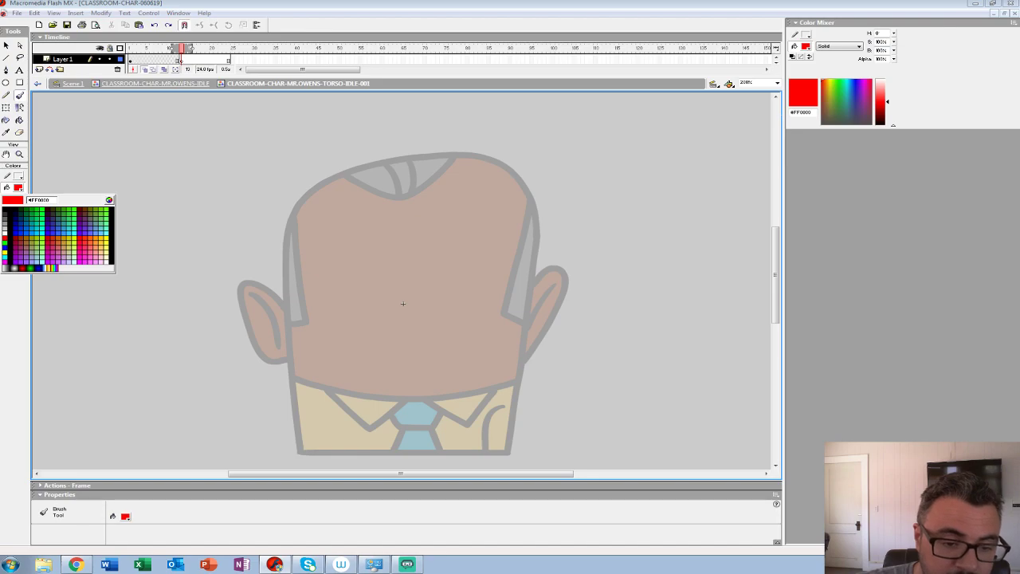
{"action": "left_click", "coordinate": [4, 239]}
{"action": "left_click", "coordinate": [21, 232]}
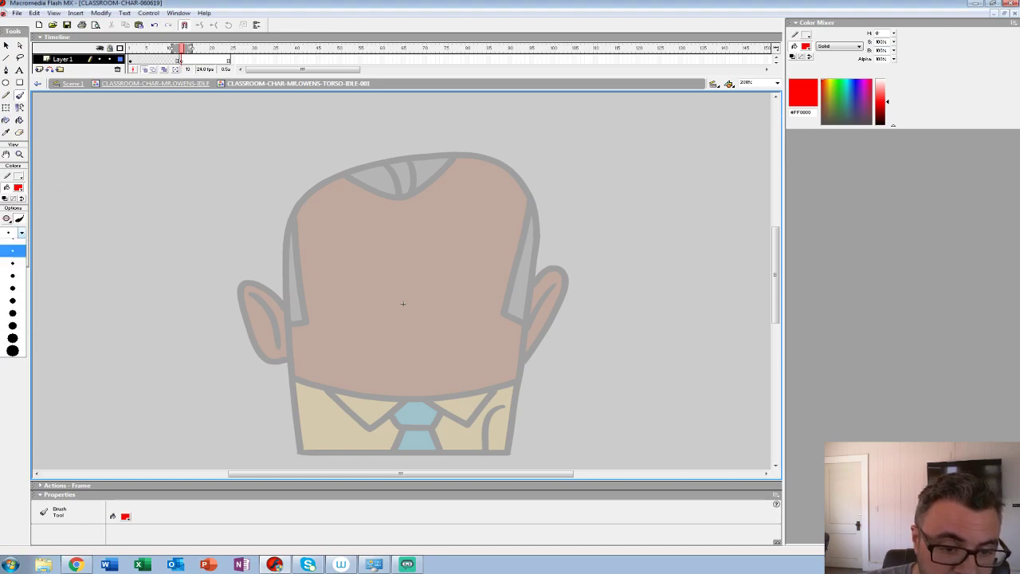
{"action": "left_click", "coordinate": [12, 269]}
Step: Brush the red outline of the torso and a taller head over the onion skin at frame 13
{"action": "left_click_drag", "start_coordinate": [309, 452], "coordinate": [508, 452]}
{"action": "mouse_move", "coordinate": [338, 142]}
{"action": "left_mouse_down"}
{"action": "mouse_move", "coordinate": [291, 207]}
{"action": "mouse_move", "coordinate": [288, 246]}
{"action": "mouse_move", "coordinate": [309, 452]}
{"action": "left_mouse_up"}
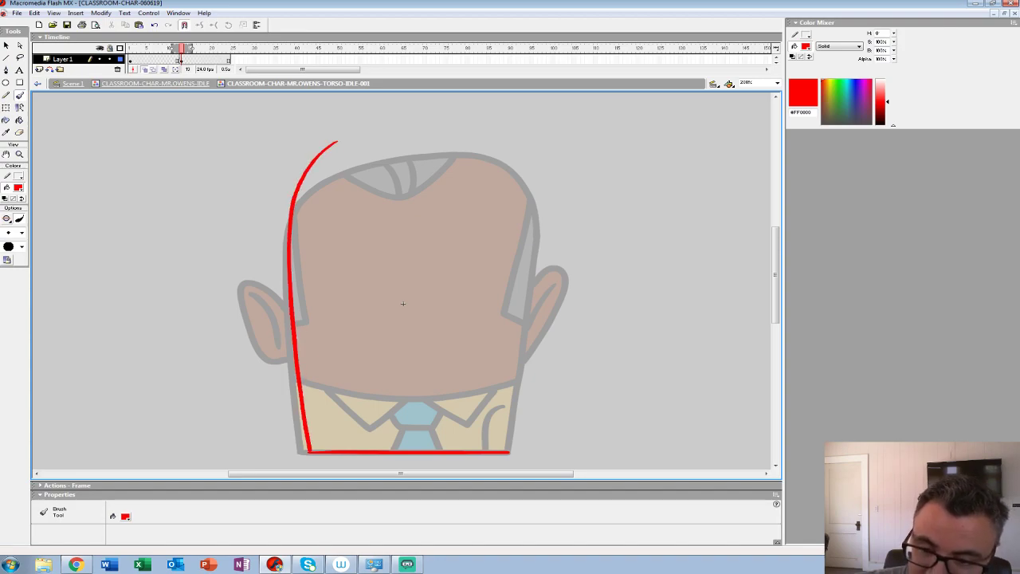
{"action": "left_click_drag", "start_coordinate": [318, 157], "coordinate": [378, 125]}
{"action": "mouse_move", "coordinate": [481, 123]}
{"action": "left_mouse_down"}
{"action": "mouse_move", "coordinate": [519, 151]}
{"action": "mouse_move", "coordinate": [538, 227]}
{"action": "mouse_move", "coordinate": [509, 452]}
{"action": "left_mouse_up"}
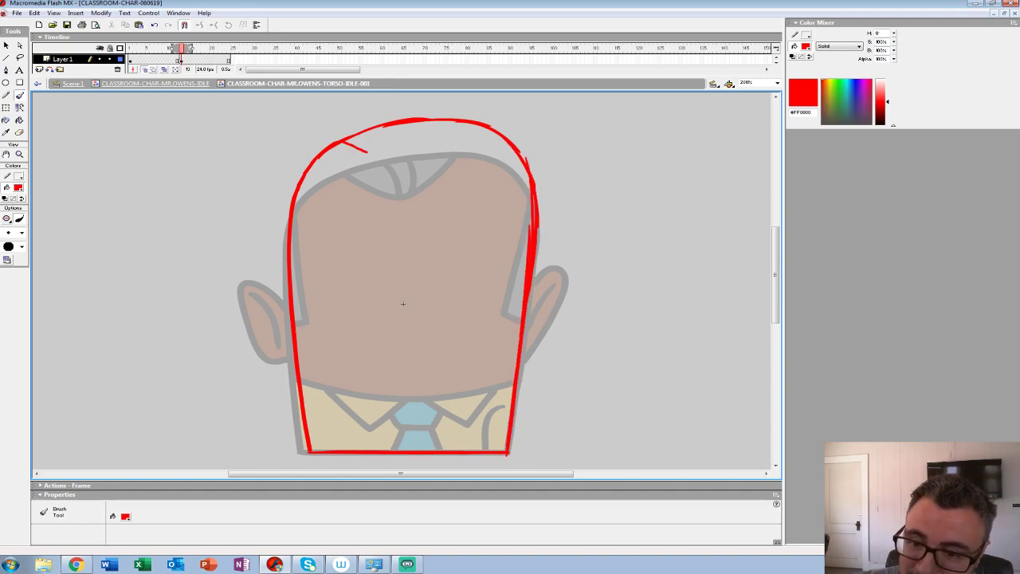
Step: Sketch the hair patch at the top of the raised head and the sideburns on both sides
{"action": "mouse_move", "coordinate": [379, 156]}
{"action": "left_mouse_down"}
{"action": "mouse_move", "coordinate": [417, 158]}
{"action": "mouse_move", "coordinate": [443, 139]}
{"action": "left_mouse_up"}
{"action": "key", "text": "ctrl+z"}
{"action": "mouse_move", "coordinate": [342, 140]}
{"action": "left_mouse_down"}
{"action": "mouse_move", "coordinate": [380, 150]}
{"action": "mouse_move", "coordinate": [462, 121]}
{"action": "left_mouse_up"}
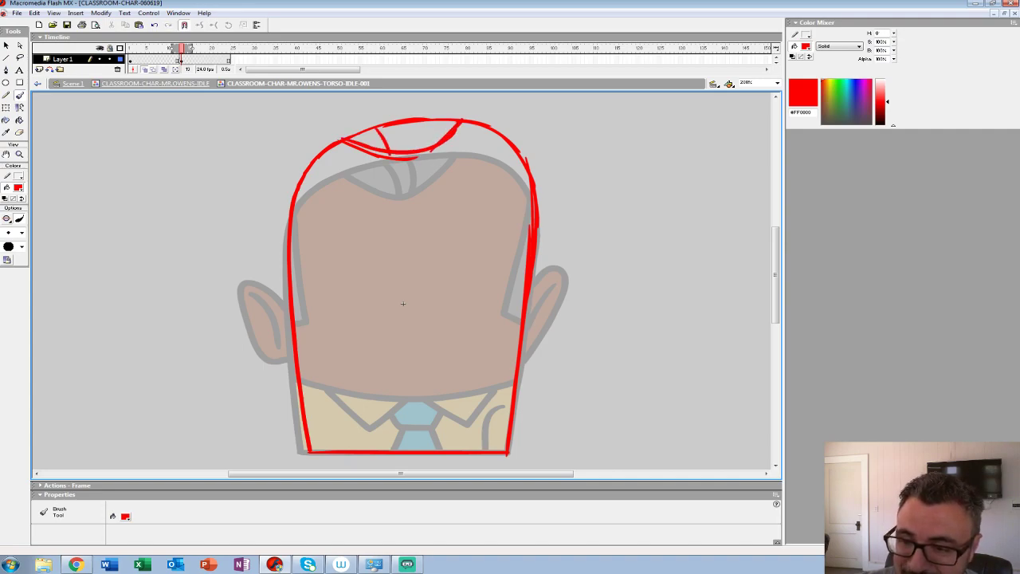
{"action": "left_click_drag", "start_coordinate": [529, 170], "coordinate": [526, 296]}
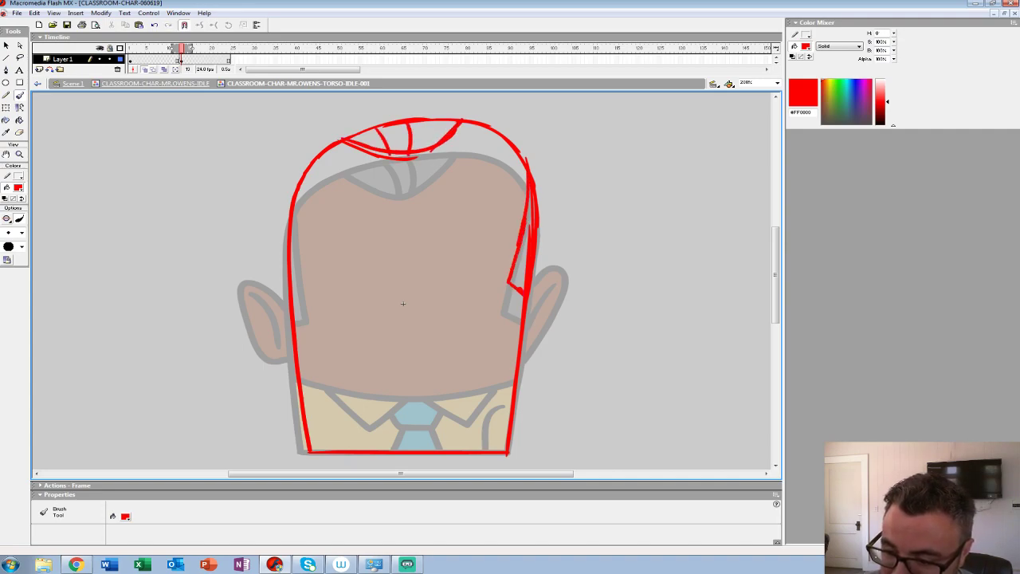
{"action": "left_click_drag", "start_coordinate": [302, 184], "coordinate": [309, 281]}
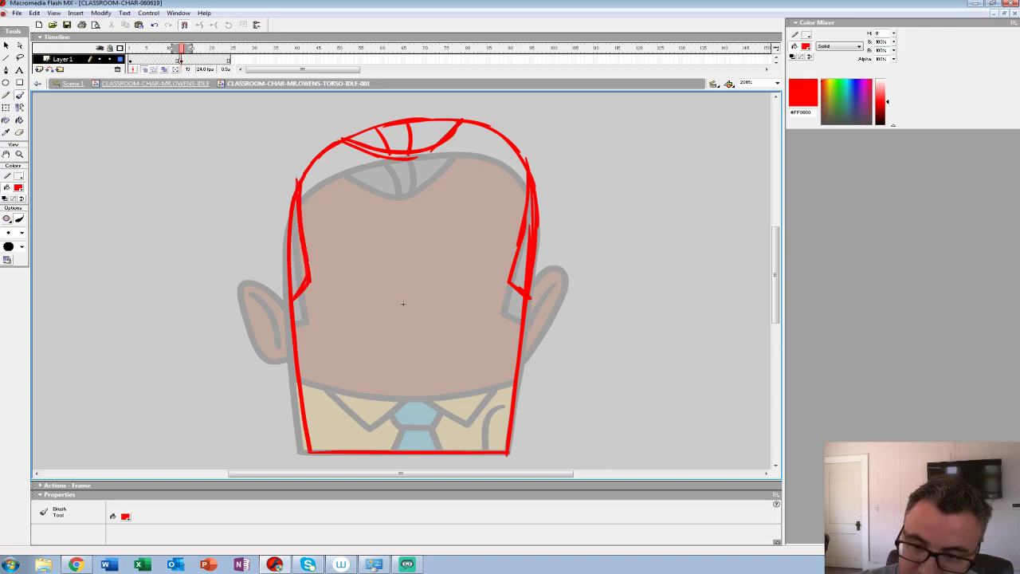
Step: Compare the sketch with frame 12, select the whole red drawing at frame 13 and narrow it slightly
{"action": "key", "text": "comma"}
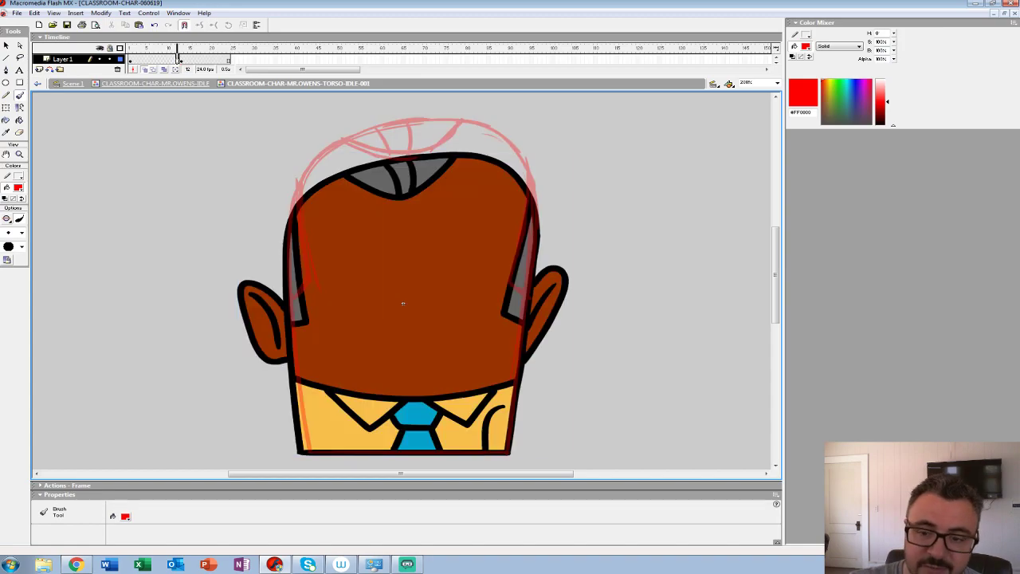
{"action": "left_click", "coordinate": [177, 60]}
{"action": "left_click", "coordinate": [181, 60]}
{"action": "left_click", "coordinate": [6, 107]}
{"action": "left_click_drag", "start_coordinate": [539, 287], "coordinate": [536, 287]}
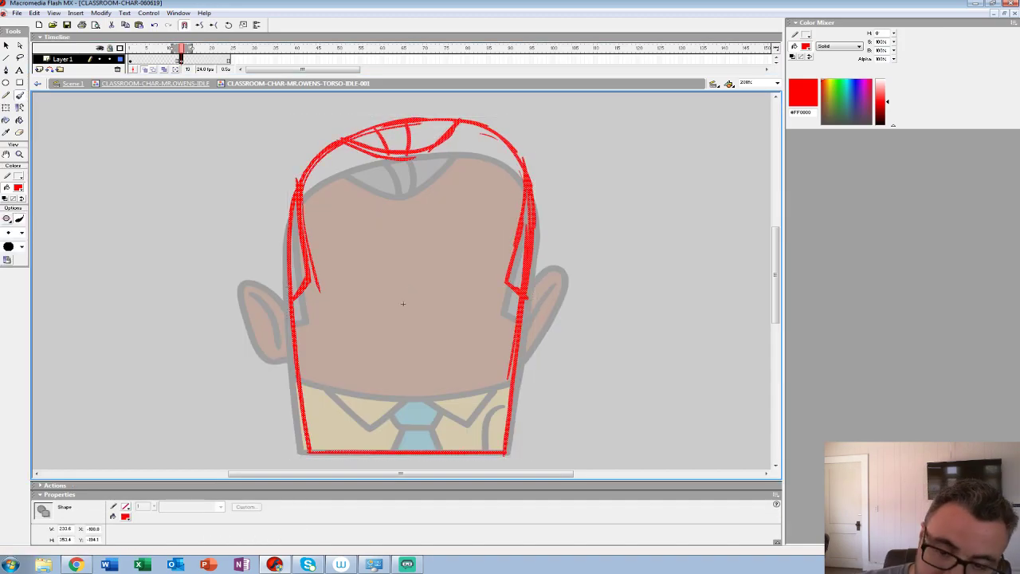
Step: Sketch both ears in red with their inner fold lines, slightly inside the onion-skinned ears
{"action": "key", "text": "b"}
{"action": "left_click_drag", "start_coordinate": [282, 282], "coordinate": [257, 308]}
{"action": "key", "text": "ctrl+z"}
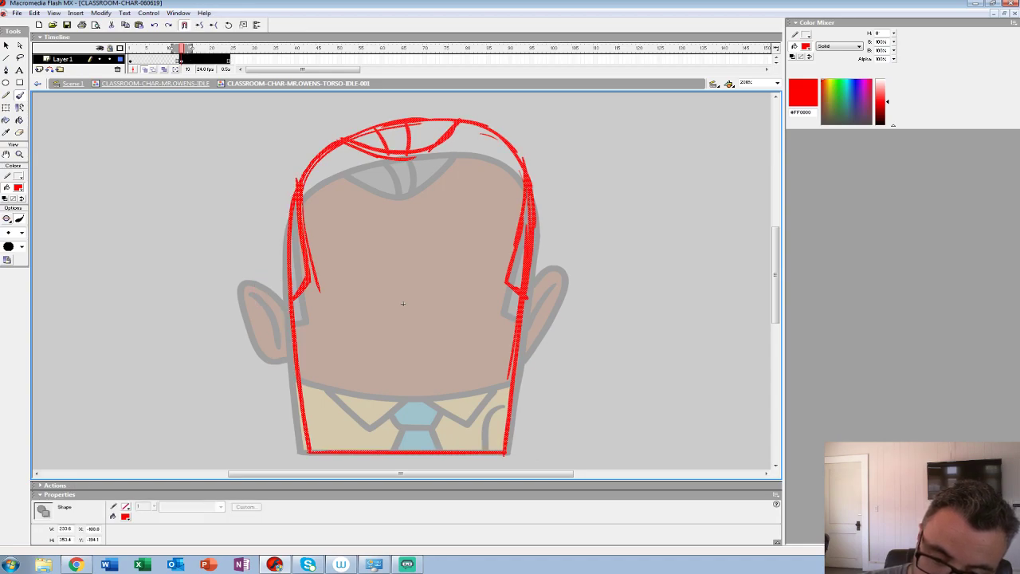
{"action": "key", "text": "ctrl+y"}
{"action": "left_click_drag", "start_coordinate": [273, 343], "coordinate": [286, 351]}
{"action": "left_click_drag", "start_coordinate": [404, 304], "coordinate": [281, 264]}
{"action": "left_click_drag", "start_coordinate": [425, 238], "coordinate": [394, 338]}
{"action": "mouse_move", "coordinate": [420, 261]}
{"action": "left_mouse_down"}
{"action": "mouse_move", "coordinate": [398, 311]}
{"action": "mouse_move", "coordinate": [405, 325]}
{"action": "left_mouse_up"}
Step: Sketch the curved chin line across the head, redoing it once, and add the shirt collar and tie below
{"action": "mouse_move", "coordinate": [196, 347]}
{"action": "left_mouse_down"}
{"action": "mouse_move", "coordinate": [308, 355]}
{"action": "mouse_move", "coordinate": [228, 351]}
{"action": "mouse_move", "coordinate": [398, 347]}
{"action": "left_mouse_up"}
{"action": "key", "text": "ctrl+z"}
{"action": "key", "text": "ctrl+z"}
{"action": "left_click_drag", "start_coordinate": [184, 346], "coordinate": [399, 348]}
{"action": "left_click_drag", "start_coordinate": [187, 351], "coordinate": [398, 344]}
{"action": "mouse_move", "coordinate": [306, 356]}
{"action": "left_mouse_down"}
{"action": "mouse_move", "coordinate": [341, 374]}
{"action": "mouse_move", "coordinate": [373, 360]}
{"action": "left_mouse_up"}
{"action": "left_click_drag", "start_coordinate": [214, 356], "coordinate": [254, 384]}
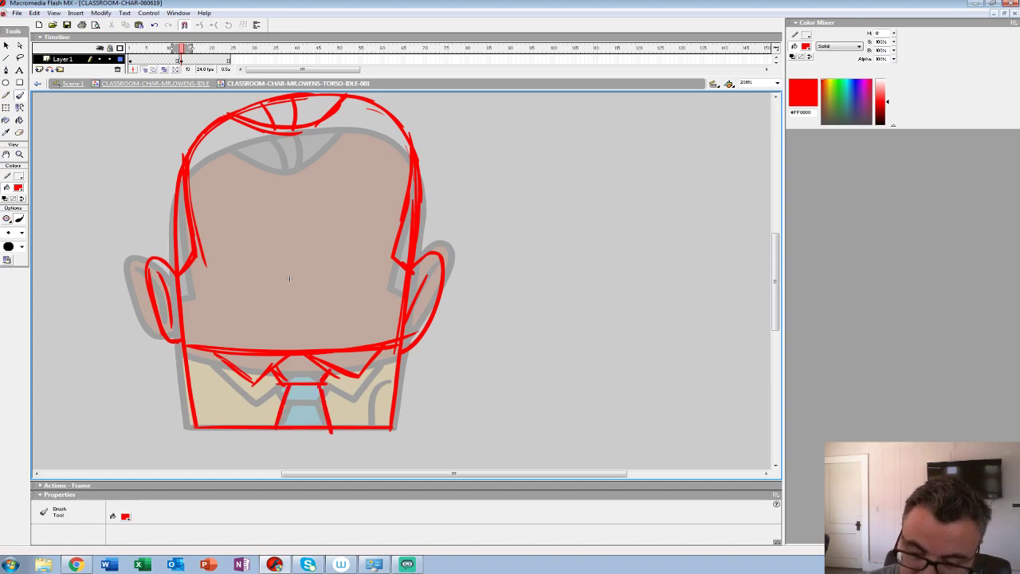
Step: Play the torso symbol through to frame 24 and examine the red sketch at 50% view
{"action": "left_click_drag", "start_coordinate": [290, 279], "coordinate": [247, 325]}
{"action": "key", "text": "Return"}
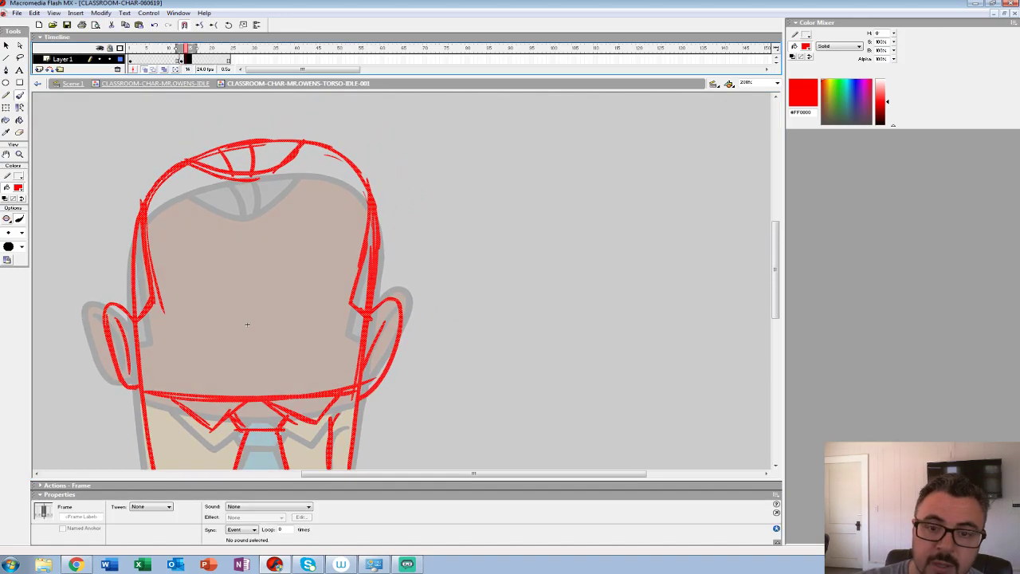
{"action": "key", "text": "period"}
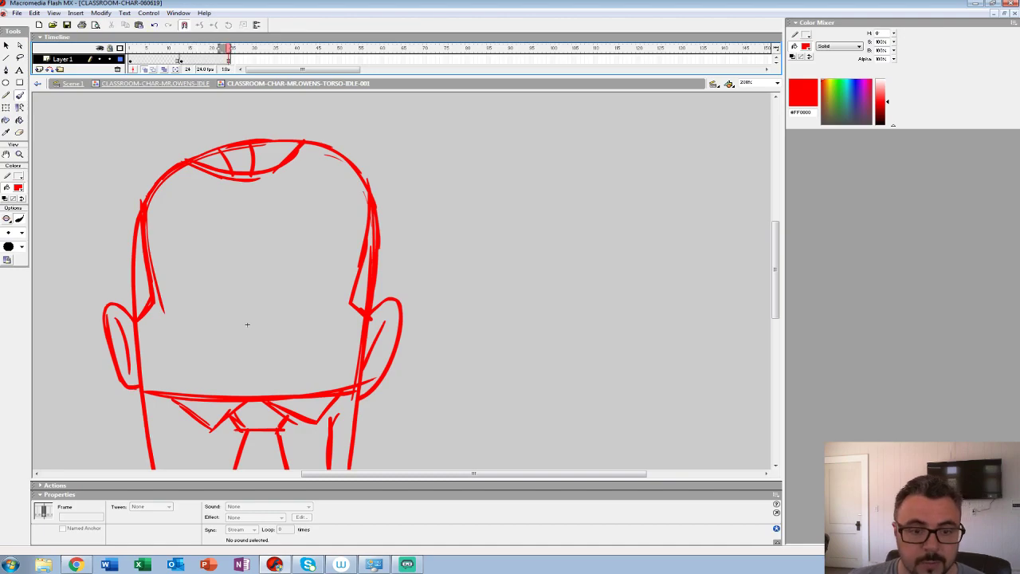
{"action": "left_click", "coordinate": [19, 155]}
{"action": "left_click", "coordinate": [242, 287], "text": "alt"}
{"action": "left_click", "coordinate": [241, 287], "text": "alt"}
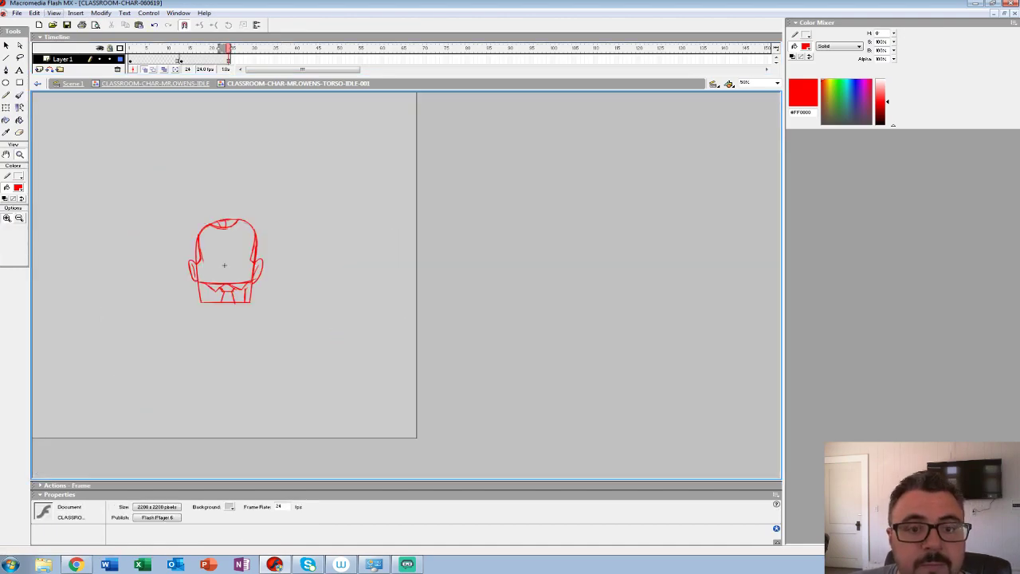
Step: Turn on looped playback and play the torso animation at 50% and 25% view
{"action": "left_click", "coordinate": [53, 12]}
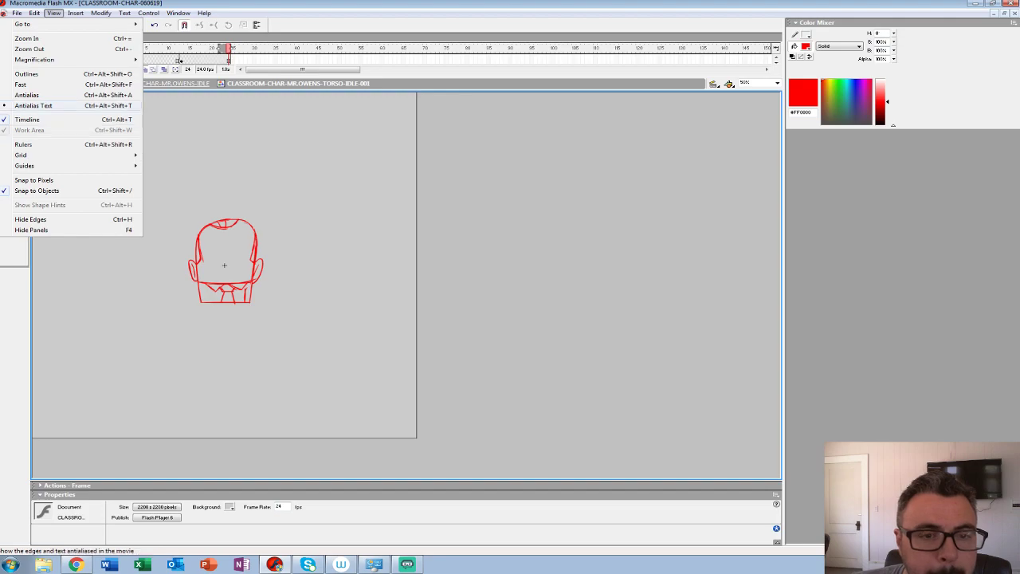
{"action": "key", "text": "Right"}
{"action": "key", "text": "Right"}
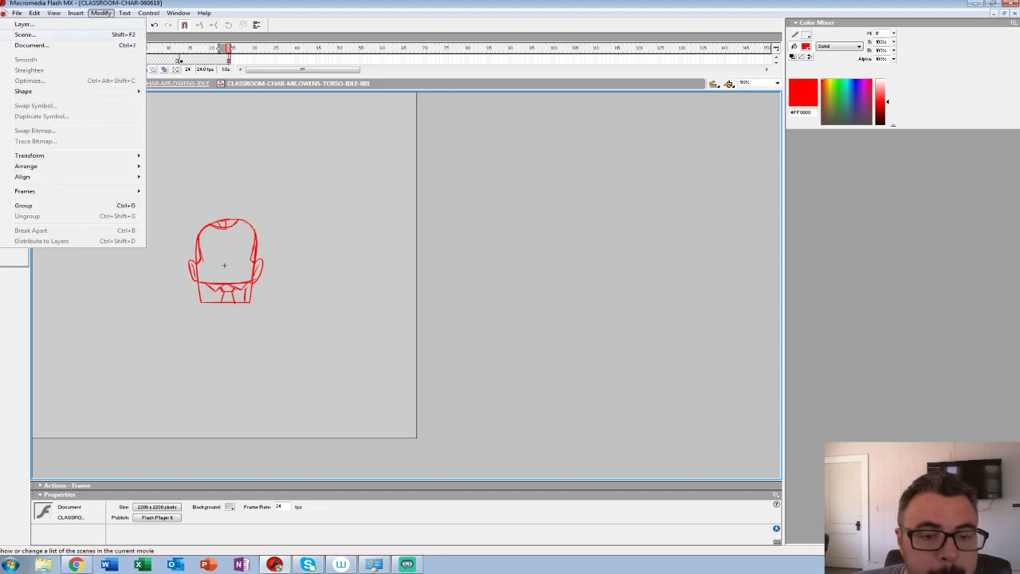
{"action": "mouse_move", "coordinate": [148, 12]}
{"action": "left_click", "coordinate": [63, 120]}
{"action": "key", "text": "Return"}
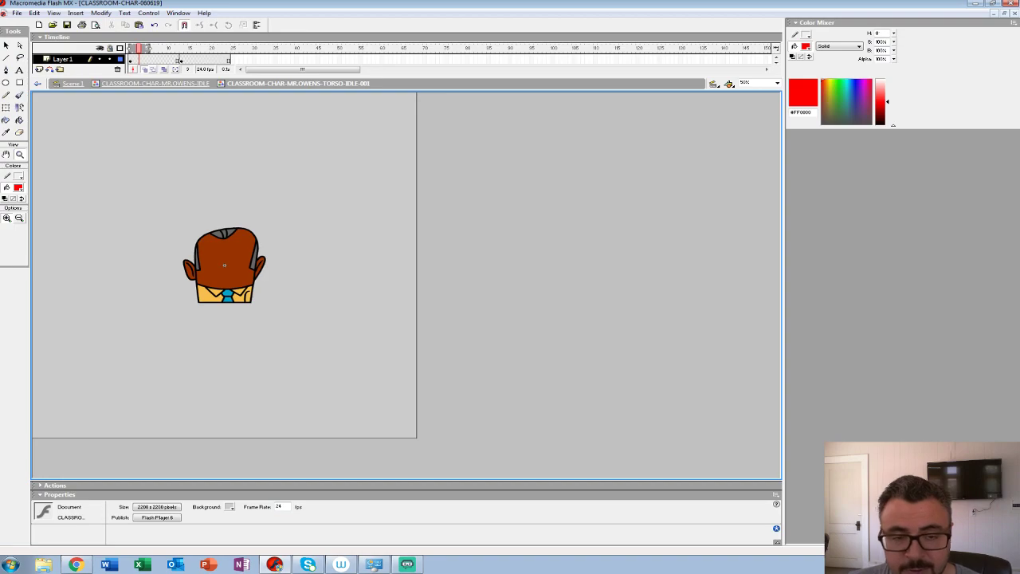
{"action": "key", "text": "ctrl+minus"}
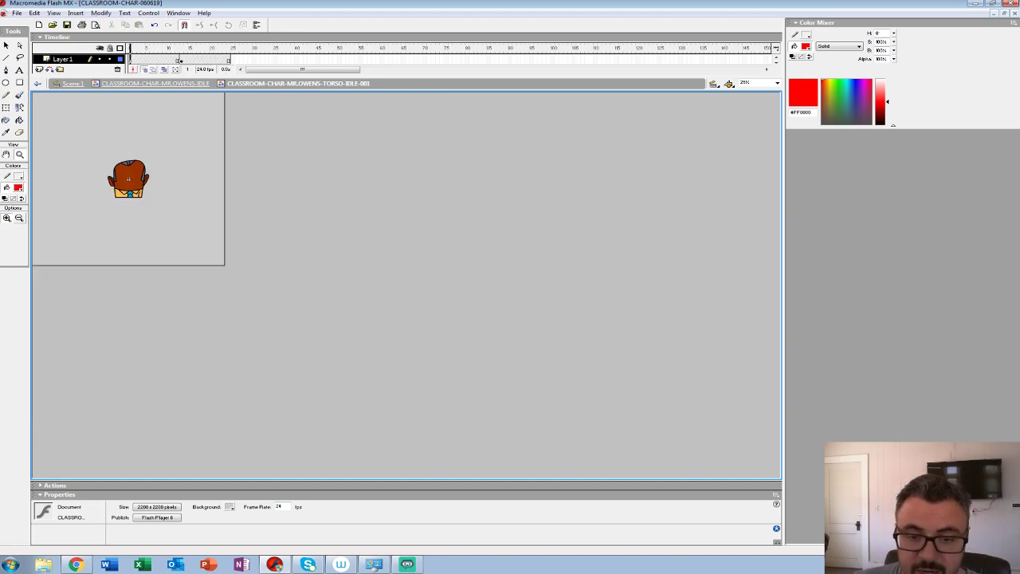
{"action": "key", "text": "Return"}
Step: Insert a blank keyframe at frame 14, over the onion-skinned red sketch from frame 13
{"action": "left_click", "coordinate": [182, 59]}
{"action": "left_click", "coordinate": [130, 179]}
{"action": "key", "text": "ctrl+equal"}
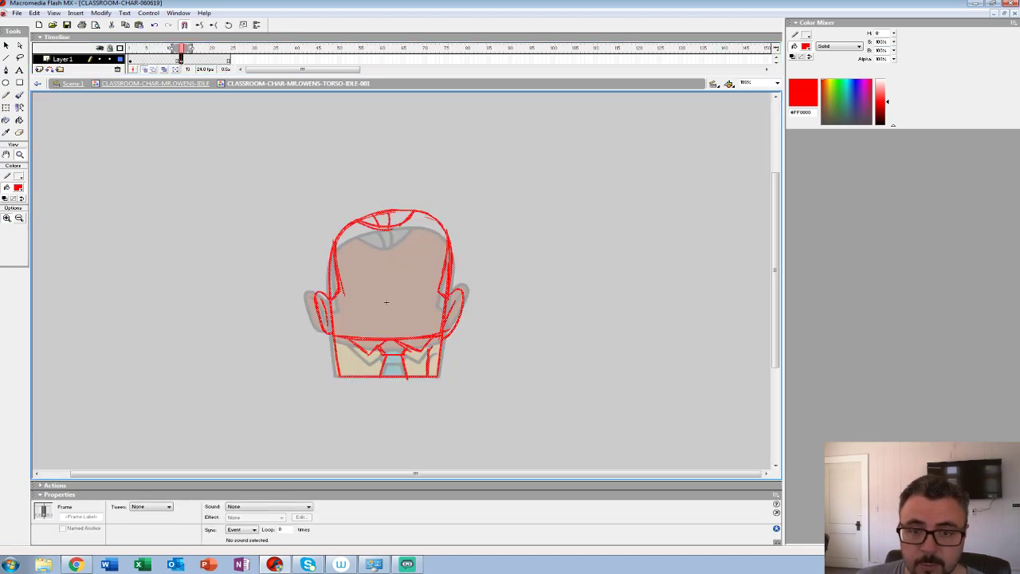
{"action": "key", "text": "period"}
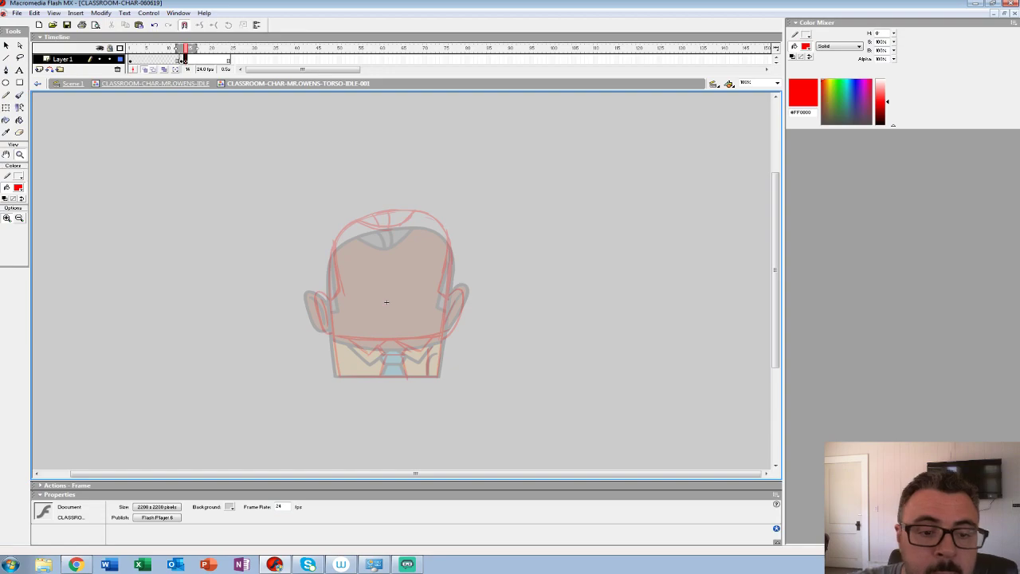
{"action": "left_click", "coordinate": [387, 302]}
{"action": "left_click", "coordinate": [430, 246]}
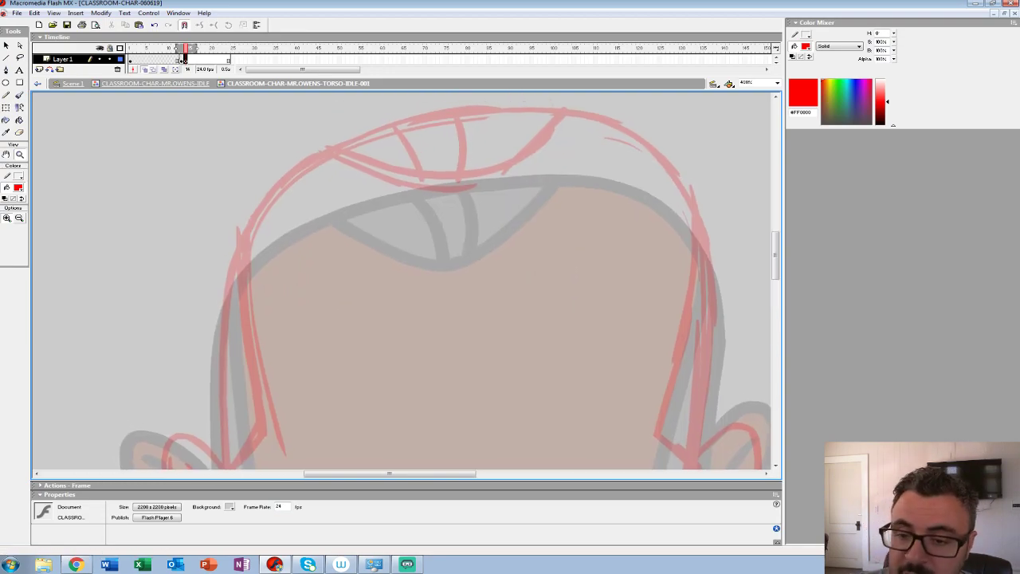
Step: Set up the Brush tool with a black fill and the second-largest brush size
{"action": "left_click", "coordinate": [19, 94]}
{"action": "left_click", "coordinate": [12, 232]}
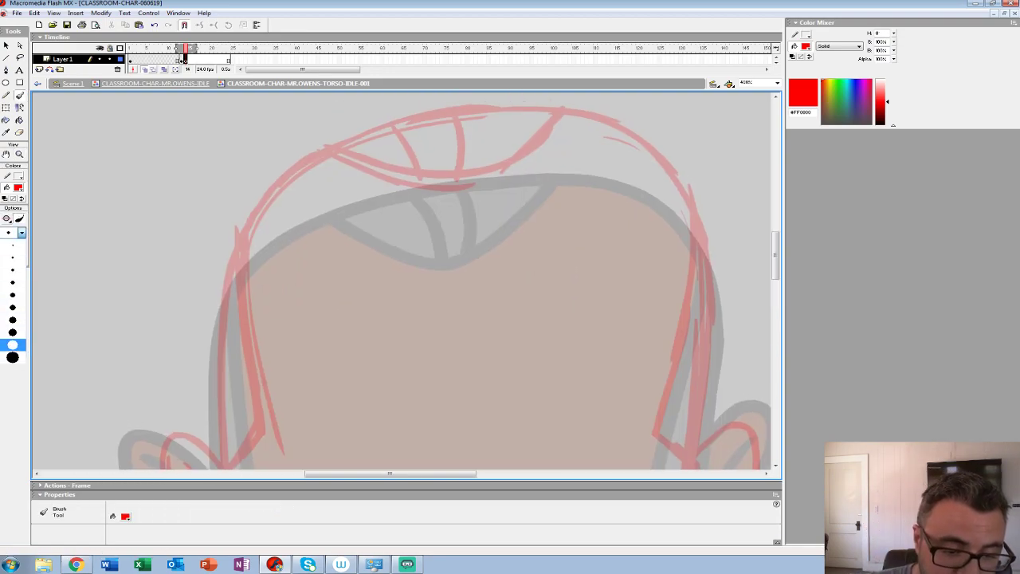
{"action": "left_click", "coordinate": [12, 345]}
{"action": "left_click", "coordinate": [17, 188]}
{"action": "left_click", "coordinate": [10, 212]}
{"action": "left_click_drag", "start_coordinate": [486, 463], "coordinate": [352, 41]}
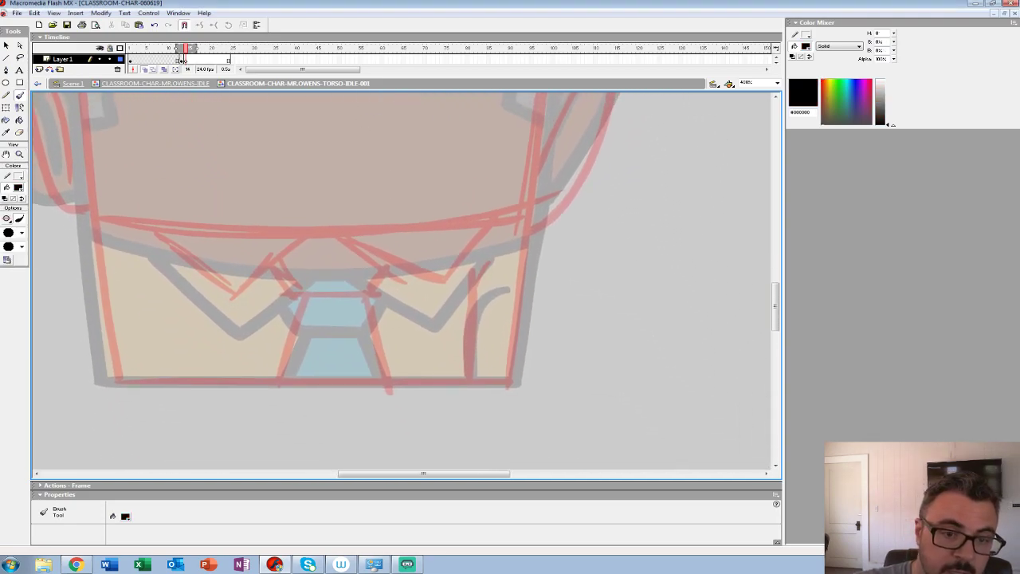
{"action": "left_click", "coordinate": [12, 232]}
{"action": "left_click", "coordinate": [12, 345]}
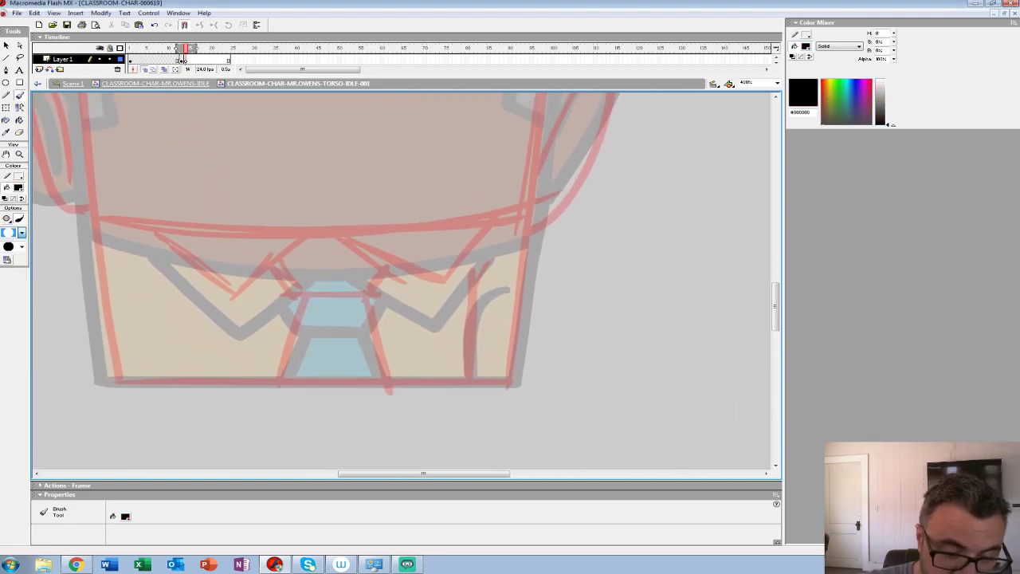
{"action": "left_click", "coordinate": [14, 247]}
{"action": "left_click", "coordinate": [12, 346]}
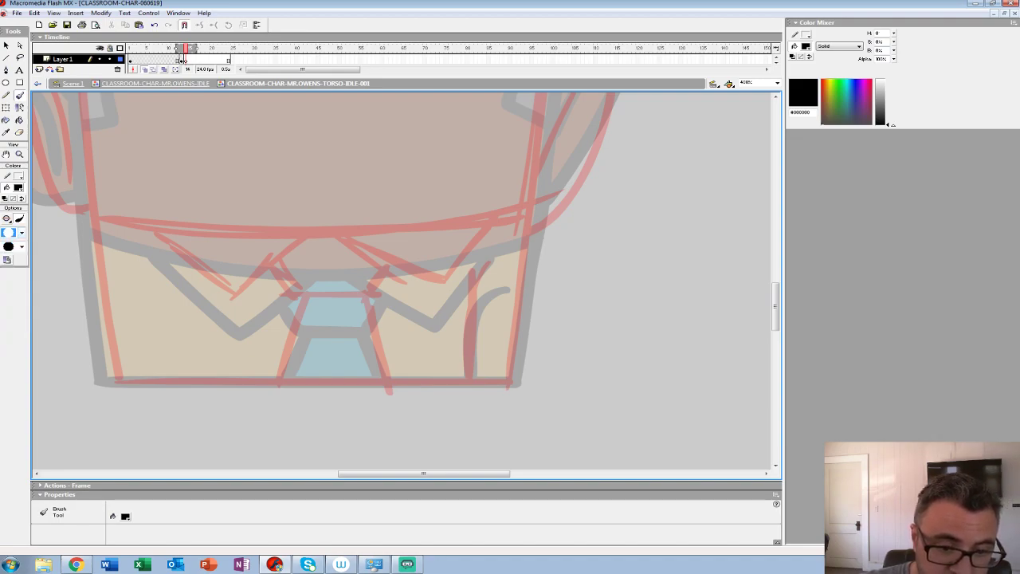
Step: Ink the torso's bottom edge and the right half of the crown in black over the red sketch, redoing the crown stroke once
{"action": "left_click_drag", "start_coordinate": [114, 378], "coordinate": [509, 379]}
{"action": "scroll", "coordinate": [288, 182], "scroll_direction": "up", "scroll_amount": 2}
{"action": "scroll", "coordinate": [287, 182], "scroll_direction": "up", "scroll_amount": 5}
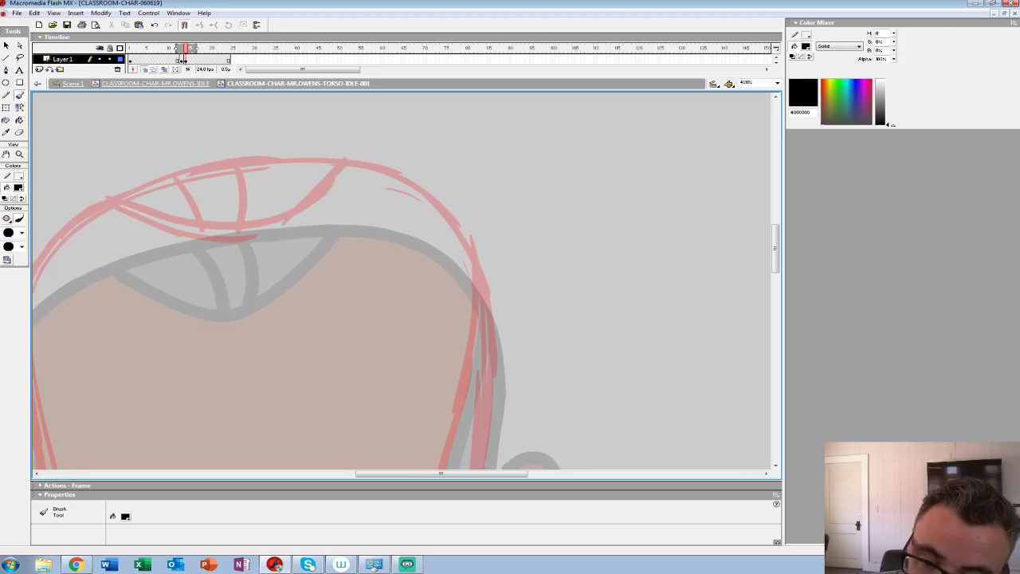
{"action": "left_click_drag", "start_coordinate": [242, 164], "coordinate": [345, 155]}
{"action": "key", "text": "ctrl+z"}
{"action": "mouse_move", "coordinate": [239, 164]}
{"action": "left_mouse_down"}
{"action": "mouse_move", "coordinate": [365, 166]}
{"action": "mouse_move", "coordinate": [409, 183]}
{"action": "mouse_move", "coordinate": [467, 250]}
{"action": "mouse_move", "coordinate": [488, 351]}
{"action": "left_mouse_up"}
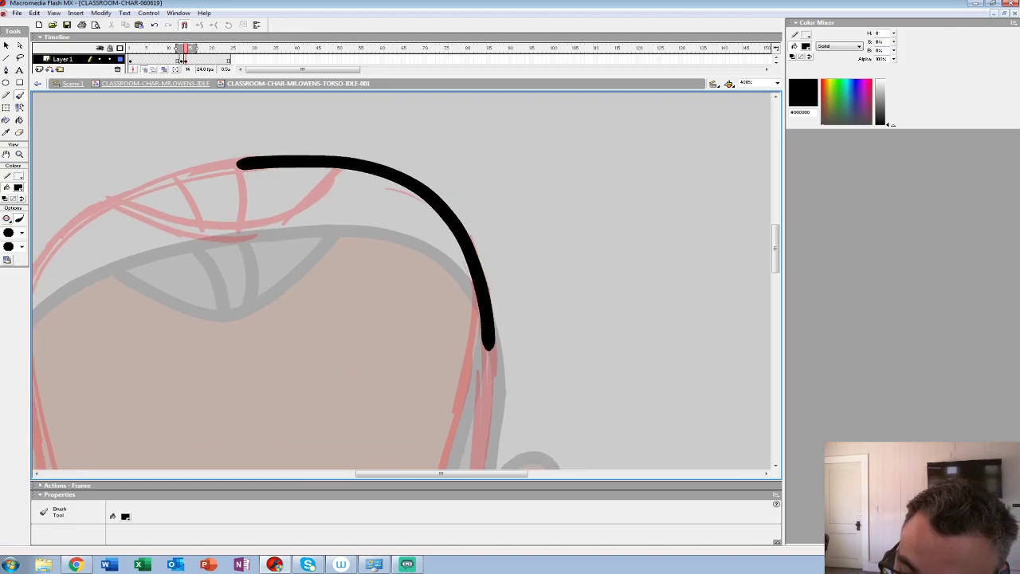
{"action": "scroll", "coordinate": [188, 327], "scroll_direction": "down", "scroll_amount": 5}
Step: Ink the right side of the head and shirt in black down to the bottom edge
{"action": "left_click_drag", "start_coordinate": [444, 149], "coordinate": [415, 408]}
{"action": "mouse_move", "coordinate": [188, 328]}
{"action": "left_mouse_down"}
{"action": "mouse_move", "coordinate": [239, 111]}
{"action": "mouse_move", "coordinate": [164, 314]}
{"action": "left_mouse_up"}
{"action": "left_click_drag", "start_coordinate": [418, 96], "coordinate": [392, 366]}
{"action": "left_click_drag", "start_coordinate": [166, 314], "coordinate": [202, 107]}
{"action": "left_click_drag", "start_coordinate": [433, 126], "coordinate": [403, 403]}
{"action": "mouse_move", "coordinate": [319, 104]}
{"action": "left_mouse_down"}
{"action": "mouse_move", "coordinate": [264, 400]}
{"action": "mouse_move", "coordinate": [257, 517]}
{"action": "mouse_move", "coordinate": [541, 507]}
{"action": "left_mouse_up"}
Step: Ink the left half of the crown and the left side of the head and shirt down to the base
{"action": "mouse_move", "coordinate": [448, 154]}
{"action": "left_mouse_down"}
{"action": "mouse_move", "coordinate": [387, 168]}
{"action": "mouse_move", "coordinate": [286, 218]}
{"action": "mouse_move", "coordinate": [217, 341]}
{"action": "left_mouse_up"}
{"action": "left_click_drag", "start_coordinate": [436, 456], "coordinate": [601, 236]}
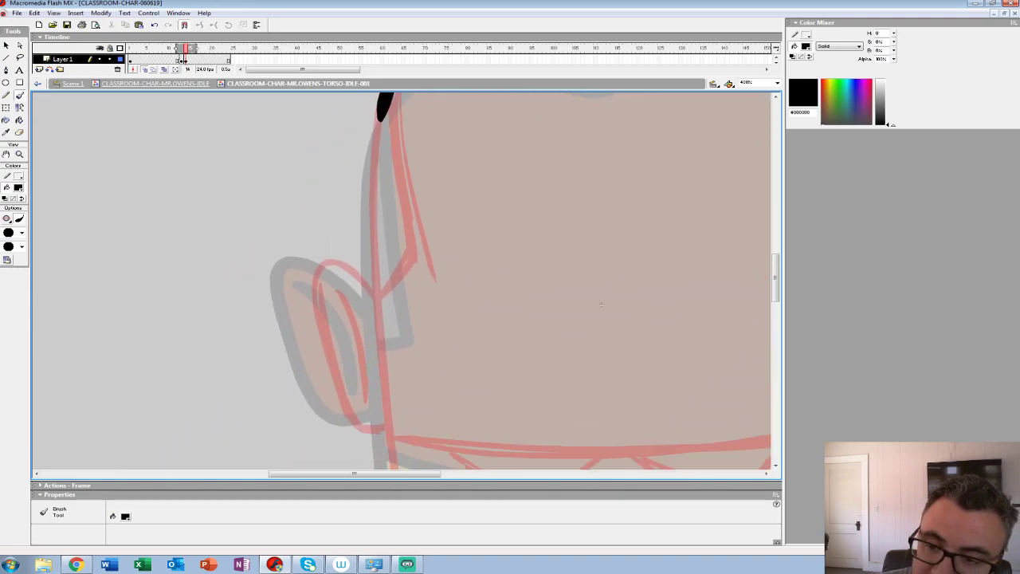
{"action": "left_click_drag", "start_coordinate": [383, 112], "coordinate": [382, 330]}
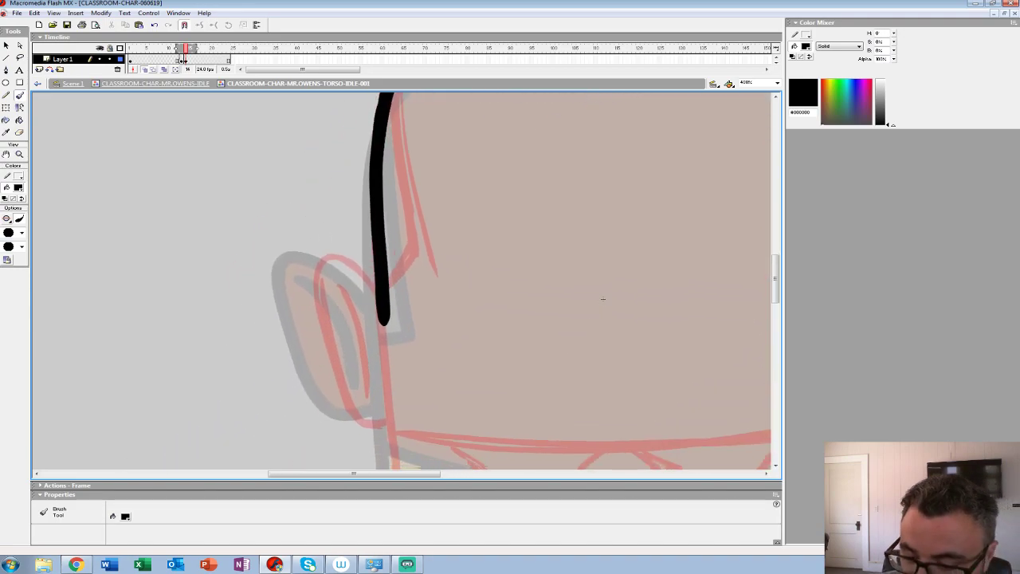
{"action": "left_click_drag", "start_coordinate": [601, 303], "coordinate": [629, 99]}
{"action": "left_click_drag", "start_coordinate": [409, 115], "coordinate": [439, 399]}
{"action": "mouse_move", "coordinate": [632, 100]}
{"action": "left_mouse_down"}
{"action": "mouse_move", "coordinate": [334, 188]}
{"action": "mouse_move", "coordinate": [159, 182]}
{"action": "mouse_move", "coordinate": [147, 136]}
{"action": "mouse_move", "coordinate": [136, 167]}
{"action": "left_mouse_up"}
Step: Ink both ears in black with their inner fold lines, following the red sketch
{"action": "mouse_move", "coordinate": [386, 146]}
{"action": "left_mouse_down"}
{"action": "mouse_move", "coordinate": [445, 136]}
{"action": "mouse_move", "coordinate": [432, 213]}
{"action": "mouse_move", "coordinate": [387, 295]}
{"action": "mouse_move", "coordinate": [361, 320]}
{"action": "left_mouse_up"}
{"action": "left_click_drag", "start_coordinate": [419, 152], "coordinate": [389, 209]}
{"action": "left_click_drag", "start_coordinate": [139, 168], "coordinate": [538, 162]}
{"action": "mouse_move", "coordinate": [311, 160]}
{"action": "left_mouse_down"}
{"action": "mouse_move", "coordinate": [274, 123]}
{"action": "mouse_move", "coordinate": [255, 147]}
{"action": "mouse_move", "coordinate": [323, 302]}
{"action": "left_mouse_up"}
{"action": "left_click_drag", "start_coordinate": [276, 148], "coordinate": [304, 263]}
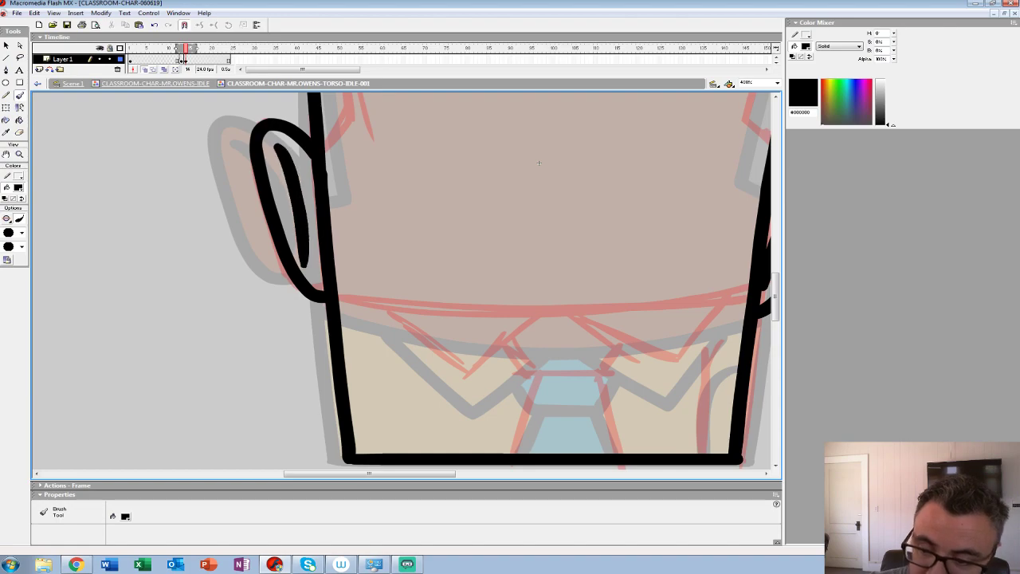
Step: Ink the curved chin line across the head and the two V-shaped collar points below it
{"action": "left_click_drag", "start_coordinate": [510, 263], "coordinate": [306, 174]}
{"action": "mouse_move", "coordinate": [542, 197]}
{"action": "left_mouse_down"}
{"action": "mouse_move", "coordinate": [465, 217]}
{"action": "mouse_move", "coordinate": [364, 223]}
{"action": "mouse_move", "coordinate": [132, 208]}
{"action": "left_mouse_up"}
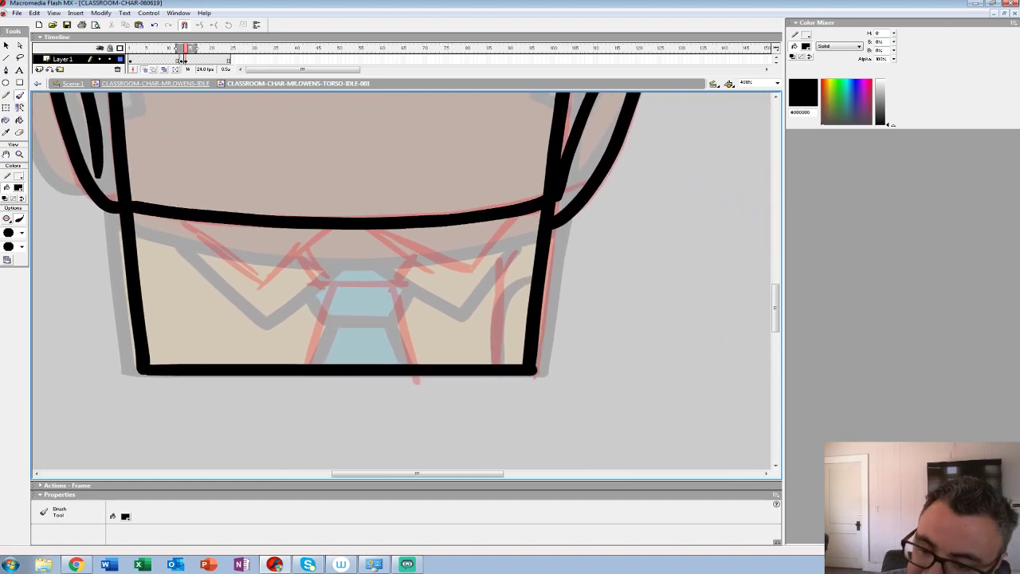
{"action": "mouse_move", "coordinate": [379, 230]}
{"action": "left_mouse_down"}
{"action": "mouse_move", "coordinate": [464, 276]}
{"action": "mouse_move", "coordinate": [525, 217]}
{"action": "left_mouse_up"}
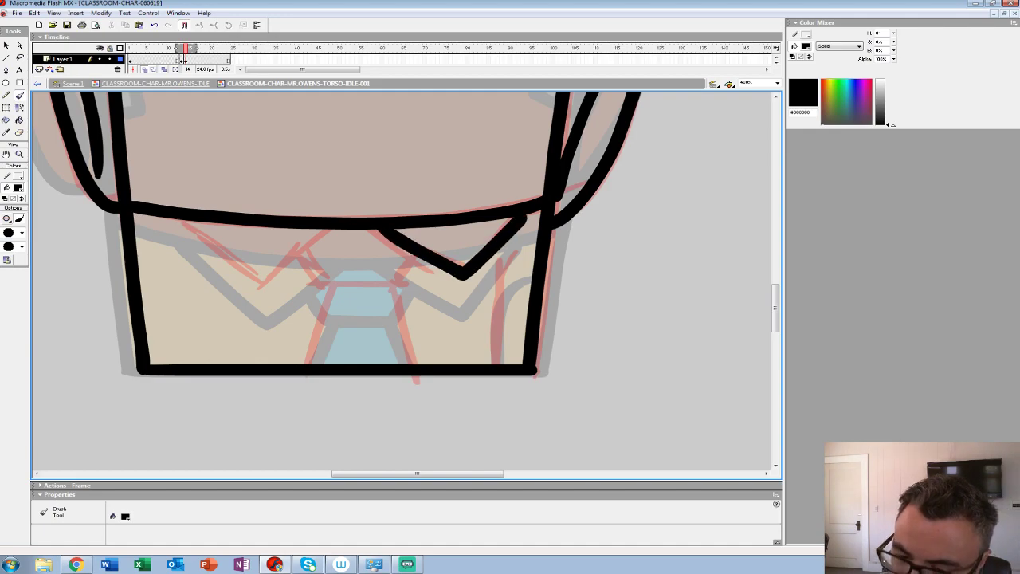
{"action": "mouse_move", "coordinate": [334, 228]}
{"action": "left_mouse_down"}
{"action": "mouse_move", "coordinate": [259, 281]}
{"action": "mouse_move", "coordinate": [183, 220]}
{"action": "left_mouse_up"}
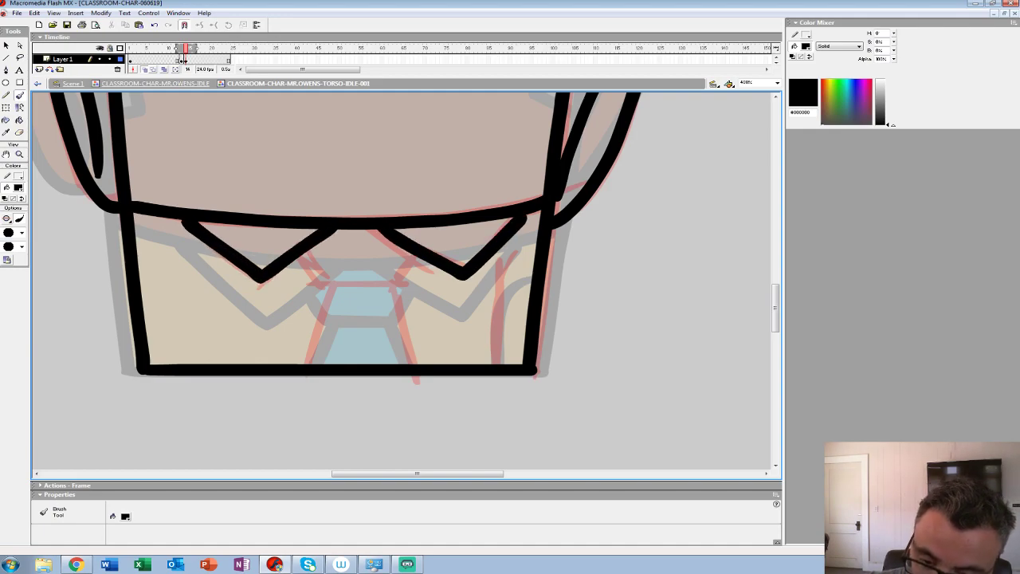
Step: Ink the tie knot, the two tie edges down to the base and the shirt fold line beside them
{"action": "mouse_move", "coordinate": [304, 257]}
{"action": "left_mouse_down"}
{"action": "mouse_move", "coordinate": [332, 285]}
{"action": "mouse_move", "coordinate": [402, 284]}
{"action": "mouse_move", "coordinate": [420, 256]}
{"action": "left_mouse_up"}
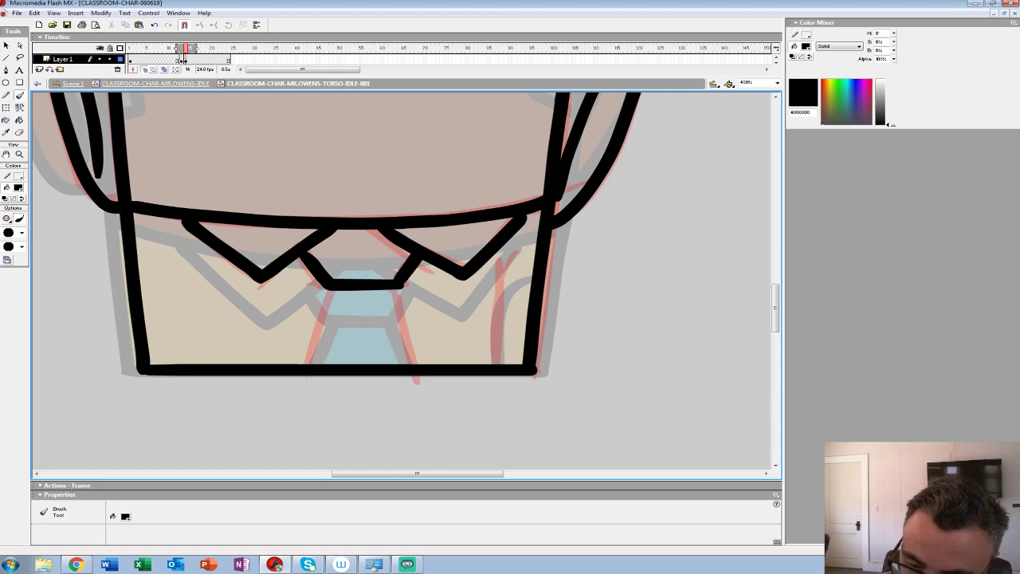
{"action": "left_click_drag", "start_coordinate": [330, 291], "coordinate": [306, 365]}
{"action": "left_click_drag", "start_coordinate": [394, 289], "coordinate": [418, 365]}
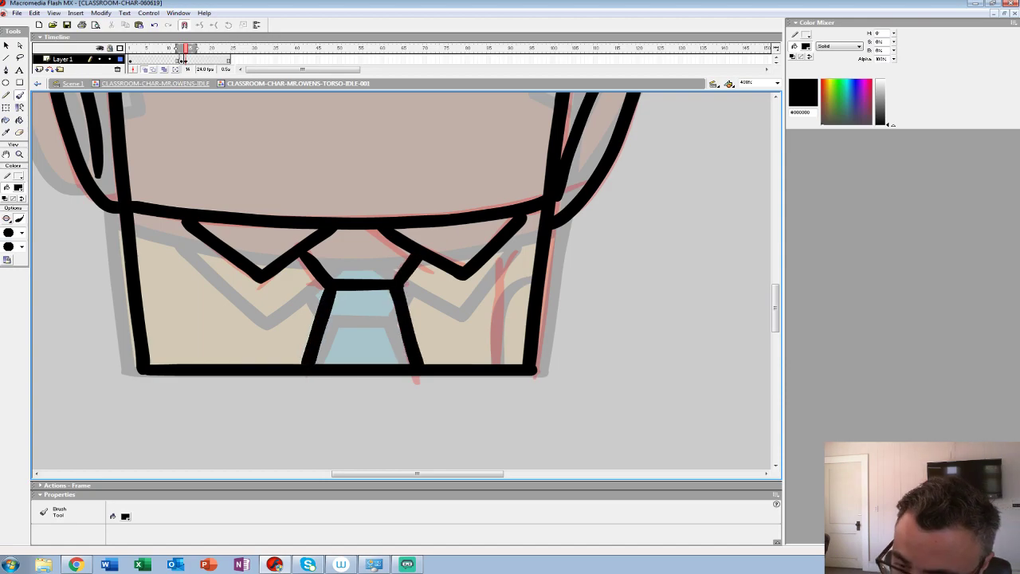
{"action": "left_click_drag", "start_coordinate": [520, 255], "coordinate": [494, 365]}
Step: Ink both sideburns and the hair patch on the crown with its two strand lines, redoing one strand
{"action": "mouse_move", "coordinate": [333, 96]}
{"action": "left_mouse_down"}
{"action": "mouse_move", "coordinate": [258, 473]}
{"action": "mouse_move", "coordinate": [231, 418]}
{"action": "mouse_move", "coordinate": [303, 432]}
{"action": "mouse_move", "coordinate": [488, 432]}
{"action": "left_mouse_up"}
{"action": "mouse_move", "coordinate": [287, 199]}
{"action": "left_mouse_down"}
{"action": "mouse_move", "coordinate": [306, 388]}
{"action": "mouse_move", "coordinate": [274, 422]}
{"action": "left_mouse_up"}
{"action": "left_click_drag", "start_coordinate": [446, 303], "coordinate": [347, 401]}
{"action": "mouse_move", "coordinate": [500, 169]}
{"action": "left_mouse_down"}
{"action": "mouse_move", "coordinate": [395, 229]}
{"action": "mouse_move", "coordinate": [277, 209]}
{"action": "left_mouse_up"}
{"action": "left_click_drag", "start_coordinate": [334, 186], "coordinate": [360, 220]}
{"action": "key", "text": "ctrl+z"}
{"action": "left_click_drag", "start_coordinate": [343, 183], "coordinate": [365, 221]}
{"action": "left_click_drag", "start_coordinate": [398, 171], "coordinate": [404, 222]}
{"action": "left_click_drag", "start_coordinate": [406, 335], "coordinate": [359, 267]}
Step: Replace the red sketch at frame 13 with the black inked drawing and play the animation at 100% view
{"action": "left_click", "coordinate": [19, 155]}
{"action": "left_click", "coordinate": [377, 266], "text": "alt"}
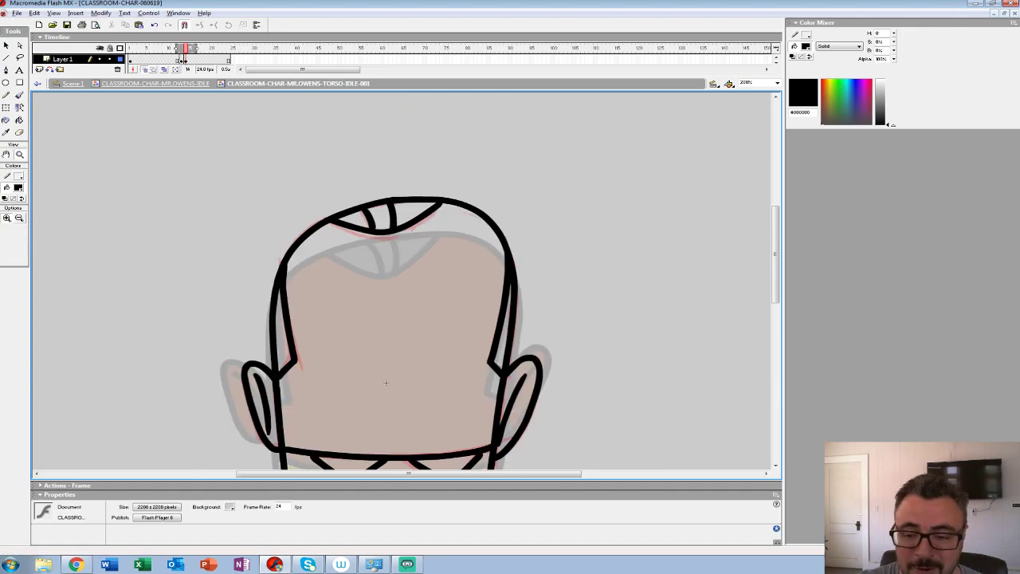
{"action": "key", "text": "ctrl+minus"}
{"action": "key", "text": "comma"}
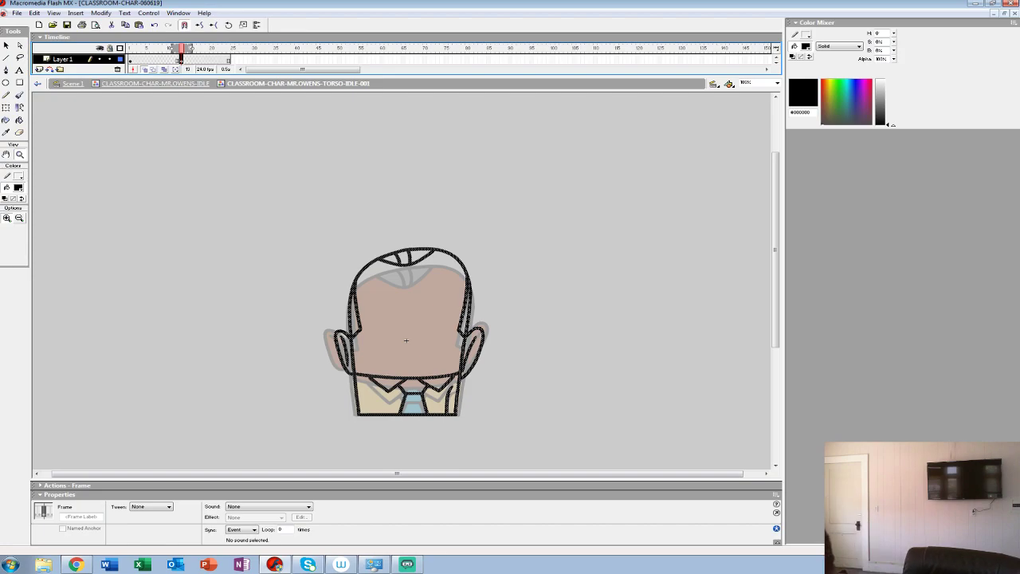
{"action": "key", "text": "Return"}
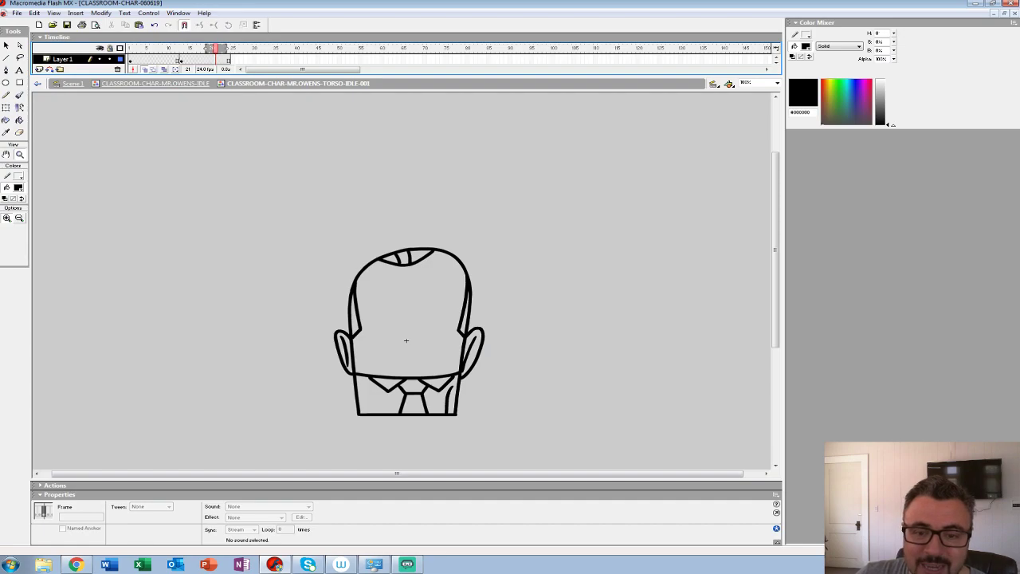
Step: Insert a blank keyframe at frame 7 and extend the onion skin range past frame 13 to include both poses
{"action": "left_click_drag", "start_coordinate": [239, 75], "coordinate": [239, 142]}
{"action": "left_click", "coordinate": [156, 60]}
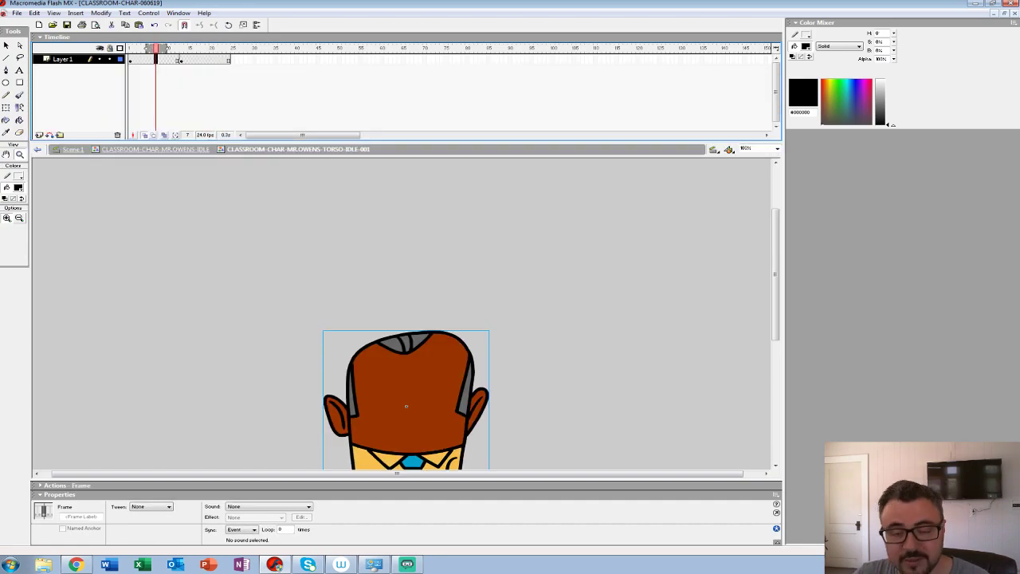
{"action": "key", "text": "F7"}
{"action": "left_click_drag", "start_coordinate": [168, 49], "coordinate": [201, 48]}
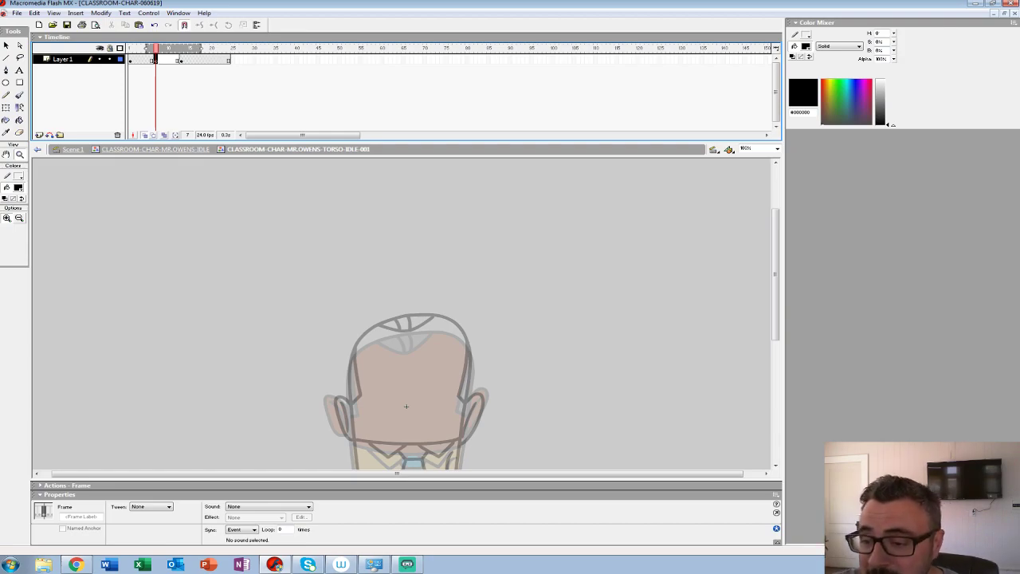
{"action": "left_click_drag", "start_coordinate": [239, 142], "coordinate": [239, 96]}
{"action": "left_click_drag", "start_coordinate": [407, 319], "coordinate": [385, 173]}
{"action": "left_click", "coordinate": [399, 313]}
{"action": "left_click", "coordinate": [416, 266]}
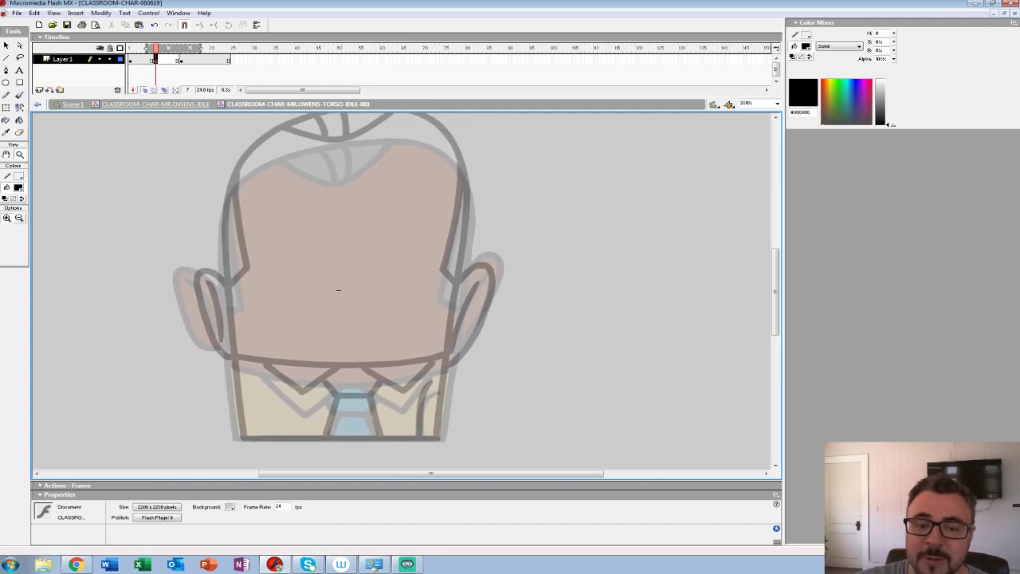
Step: Sketch the base, sides and crown of the in-between torso with a thin red brush, placing the crown midway between the onion-skinned poses
{"action": "key", "text": "b"}
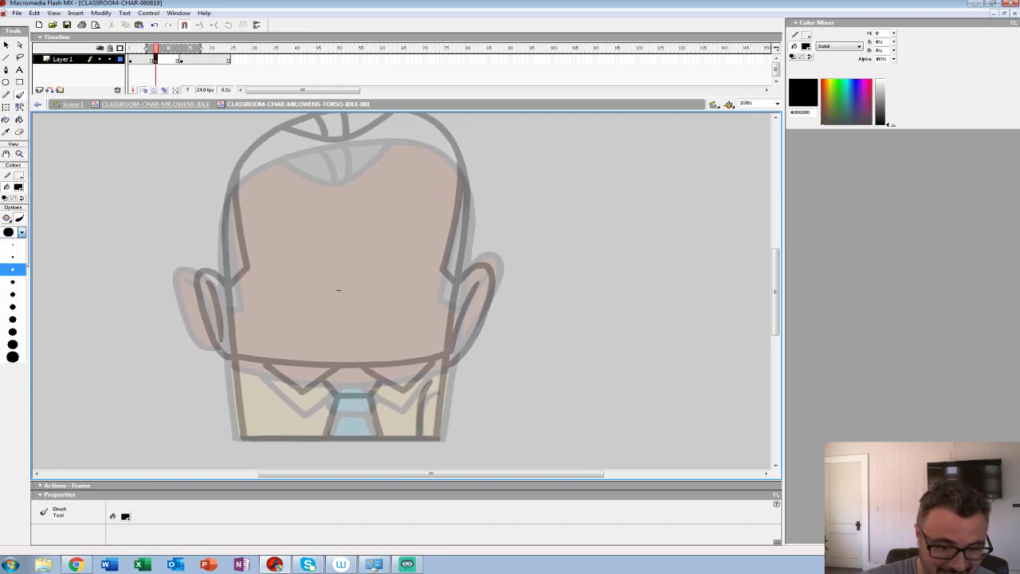
{"action": "left_click", "coordinate": [18, 188]}
{"action": "left_click", "coordinate": [5, 239]}
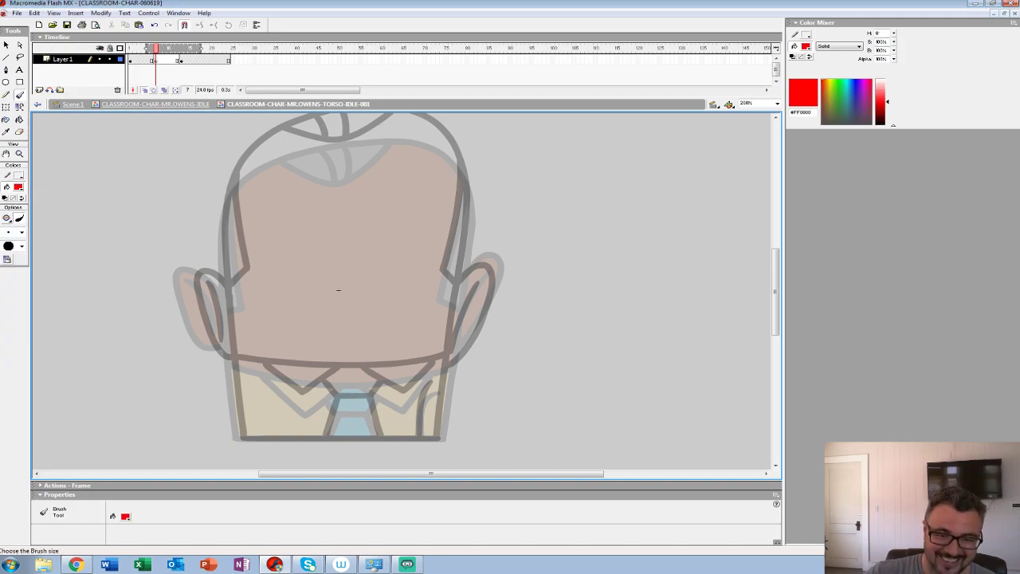
{"action": "left_click_drag", "start_coordinate": [242, 438], "coordinate": [438, 441]}
{"action": "left_click_drag", "start_coordinate": [438, 442], "coordinate": [423, 450]}
{"action": "mouse_move", "coordinate": [424, 148]}
{"action": "left_mouse_down"}
{"action": "mouse_move", "coordinate": [456, 236]}
{"action": "mouse_move", "coordinate": [455, 284]}
{"action": "mouse_move", "coordinate": [416, 141]}
{"action": "mouse_move", "coordinate": [451, 222]}
{"action": "mouse_move", "coordinate": [424, 447]}
{"action": "left_mouse_up"}
{"action": "key", "text": "ctrl+z"}
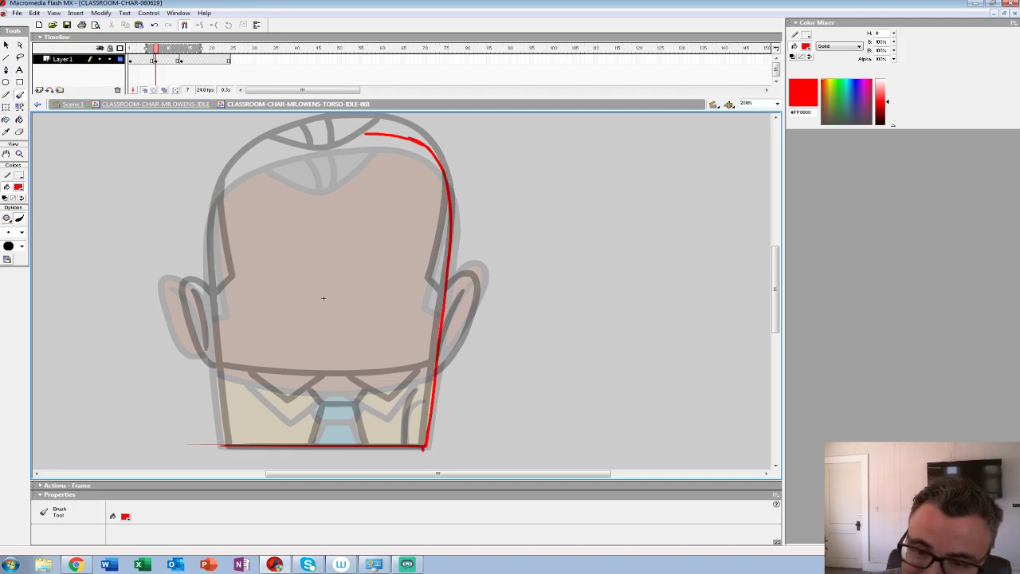
{"action": "left_click_drag", "start_coordinate": [355, 132], "coordinate": [247, 161]}
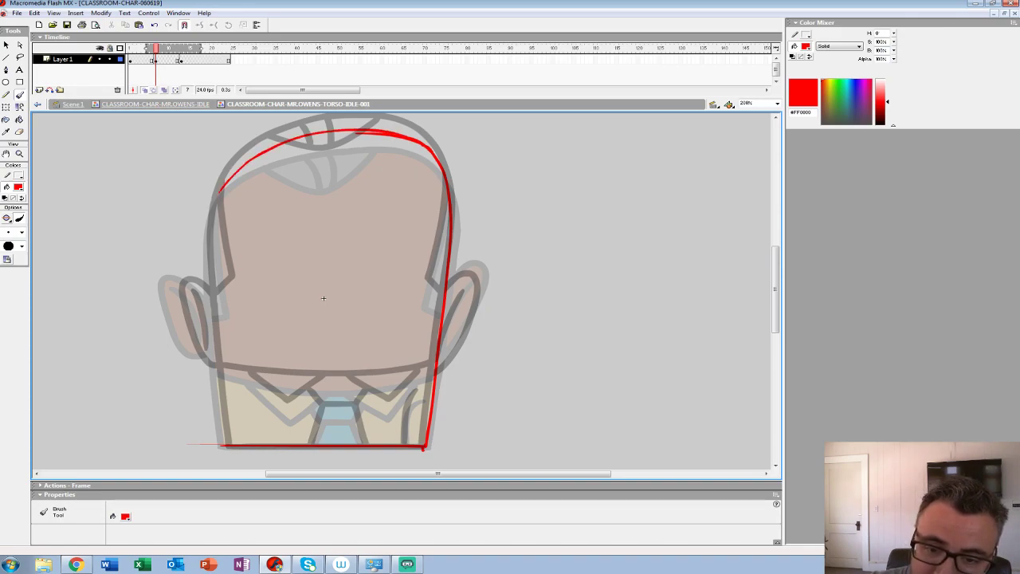
{"action": "left_click_drag", "start_coordinate": [210, 279], "coordinate": [221, 430]}
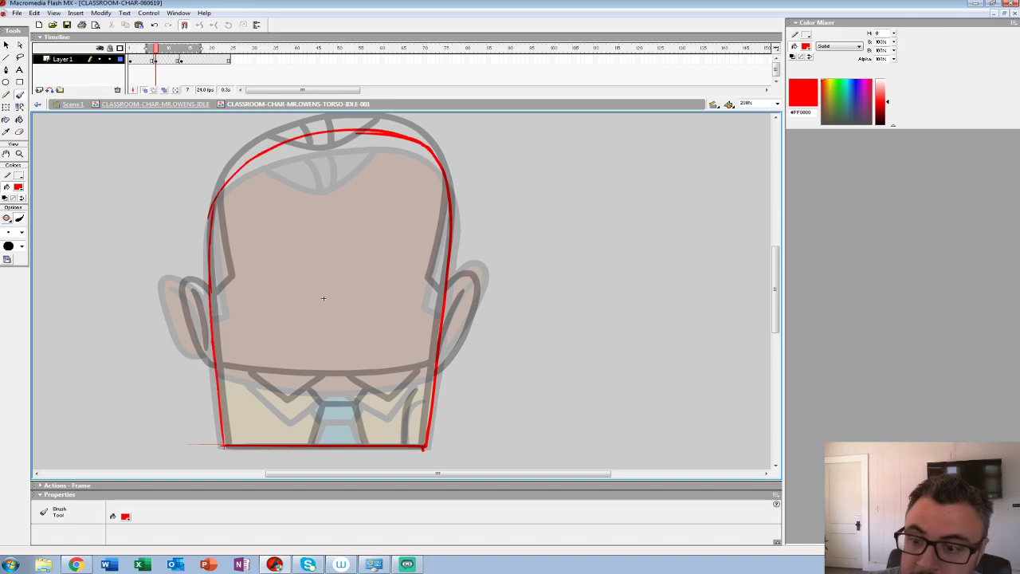
Step: Sketch the in-between's hair patch with its strands, both sideburns and both ears in red, midway between the onion-skinned poses
{"action": "scroll", "coordinate": [323, 287], "scroll_direction": "up", "scroll_amount": 1}
{"action": "left_click_drag", "start_coordinate": [325, 177], "coordinate": [386, 141]}
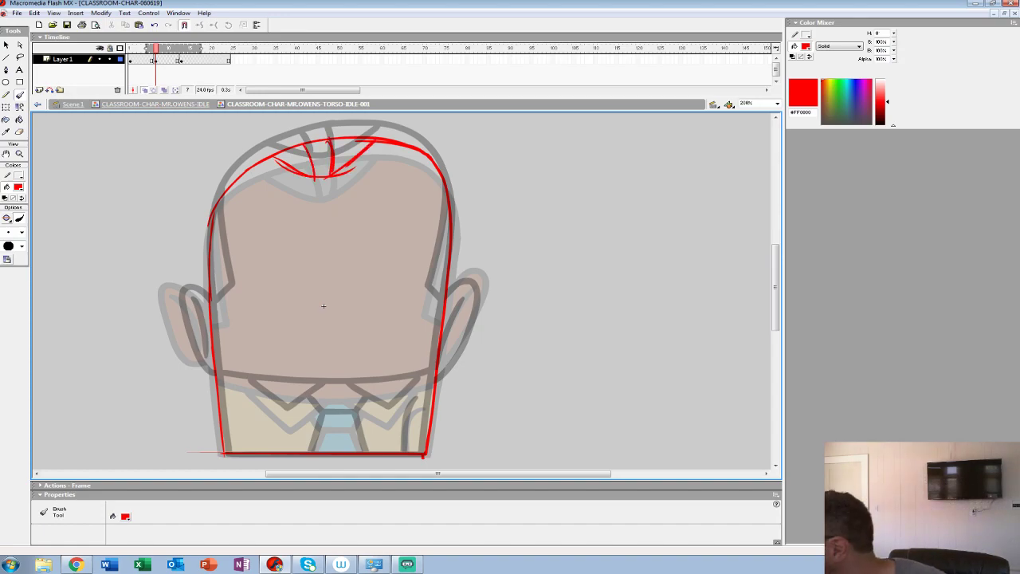
{"action": "left_click_drag", "start_coordinate": [447, 195], "coordinate": [430, 292]}
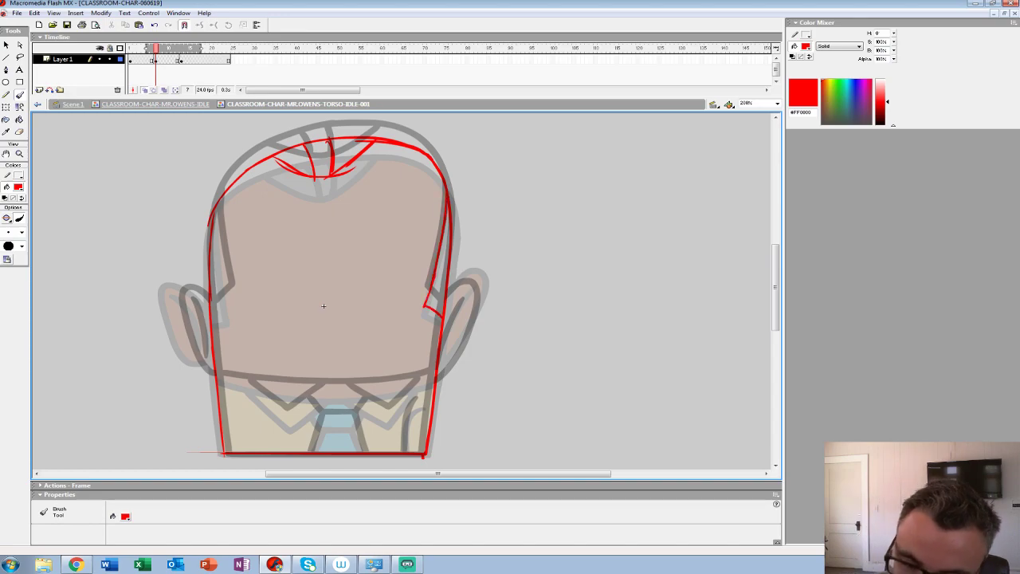
{"action": "mouse_move", "coordinate": [220, 195]}
{"action": "left_mouse_down"}
{"action": "mouse_move", "coordinate": [227, 303]}
{"action": "mouse_move", "coordinate": [214, 366]}
{"action": "left_mouse_up"}
{"action": "left_click_drag", "start_coordinate": [183, 297], "coordinate": [202, 357]}
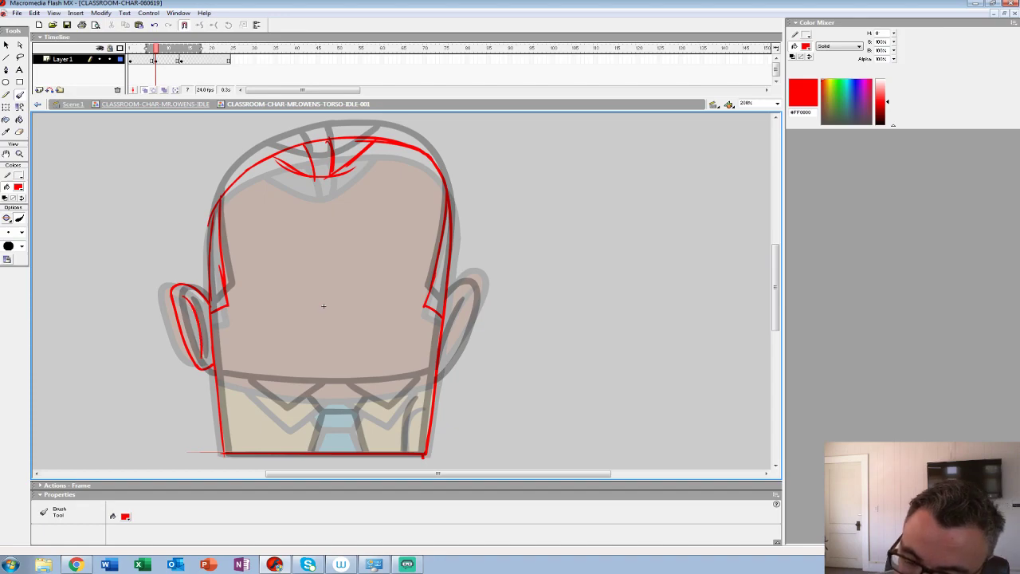
{"action": "mouse_move", "coordinate": [457, 281]}
{"action": "left_mouse_down"}
{"action": "mouse_move", "coordinate": [448, 363]}
{"action": "mouse_move", "coordinate": [434, 378]}
{"action": "mouse_move", "coordinate": [440, 354]}
{"action": "left_mouse_up"}
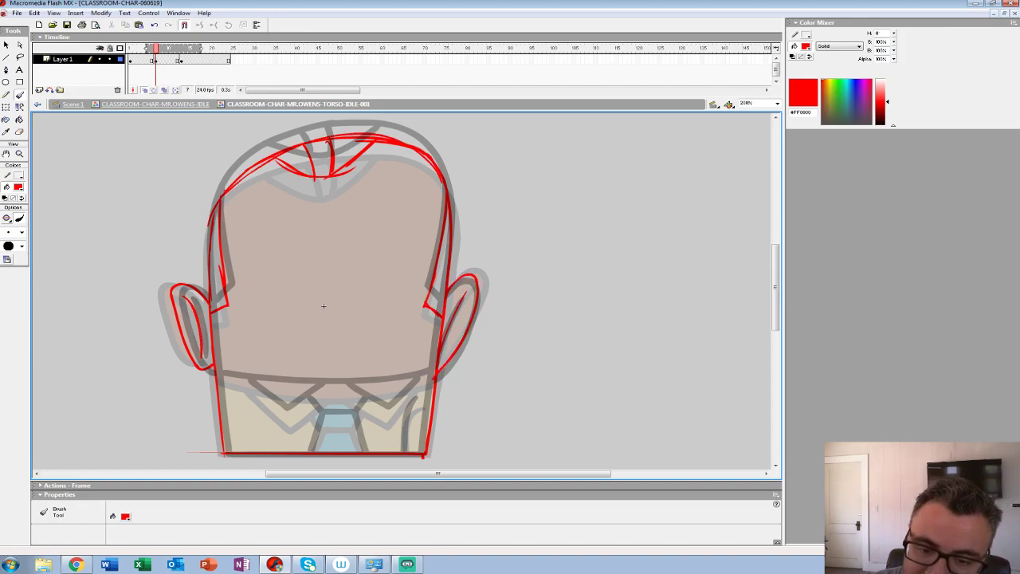
Step: Sketch the in-between's curved jaw line, shirt collar, tie and sleeve crease in red
{"action": "left_click_drag", "start_coordinate": [324, 305], "coordinate": [295, 214]}
{"action": "mouse_move", "coordinate": [362, 296]}
{"action": "left_mouse_down"}
{"action": "mouse_move", "coordinate": [280, 300]}
{"action": "mouse_move", "coordinate": [190, 285]}
{"action": "left_mouse_up"}
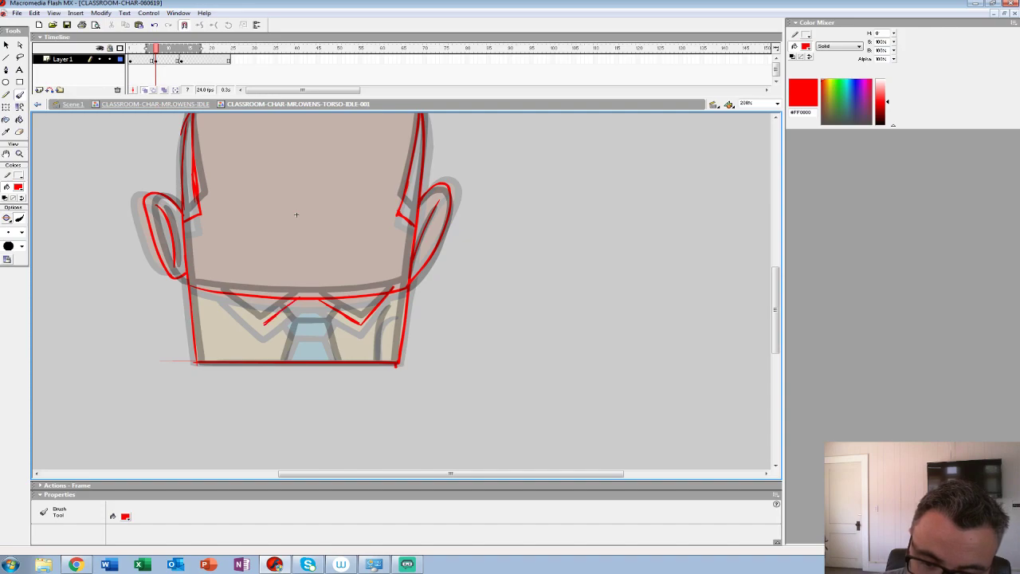
{"action": "left_click_drag", "start_coordinate": [263, 324], "coordinate": [225, 296]}
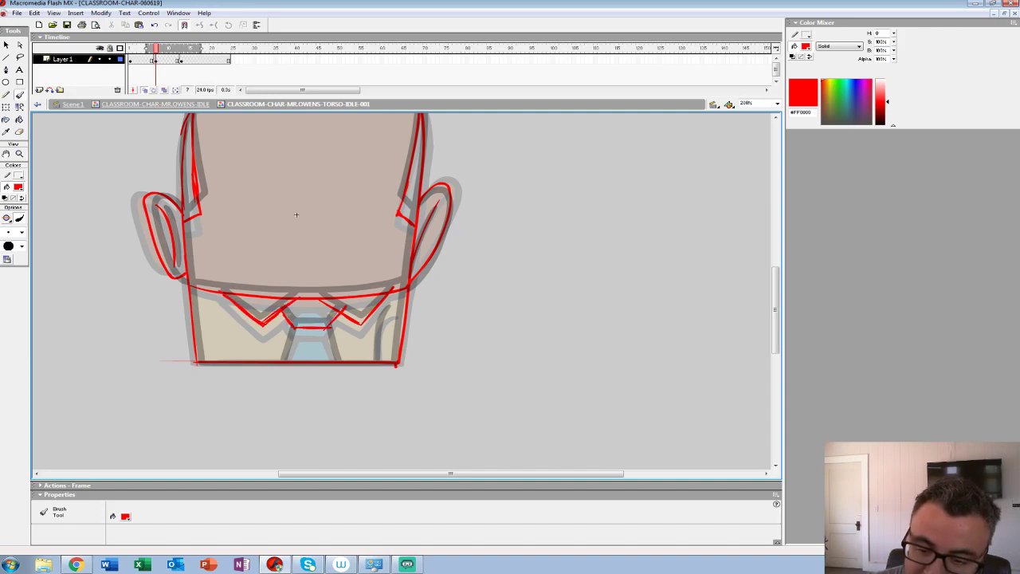
{"action": "left_click_drag", "start_coordinate": [295, 215], "coordinate": [266, 353]}
Step: Insert a blank keyframe at frame 8 and set up a thick black (#000000) brush, undoing the test stroke
{"action": "key", "text": "period"}
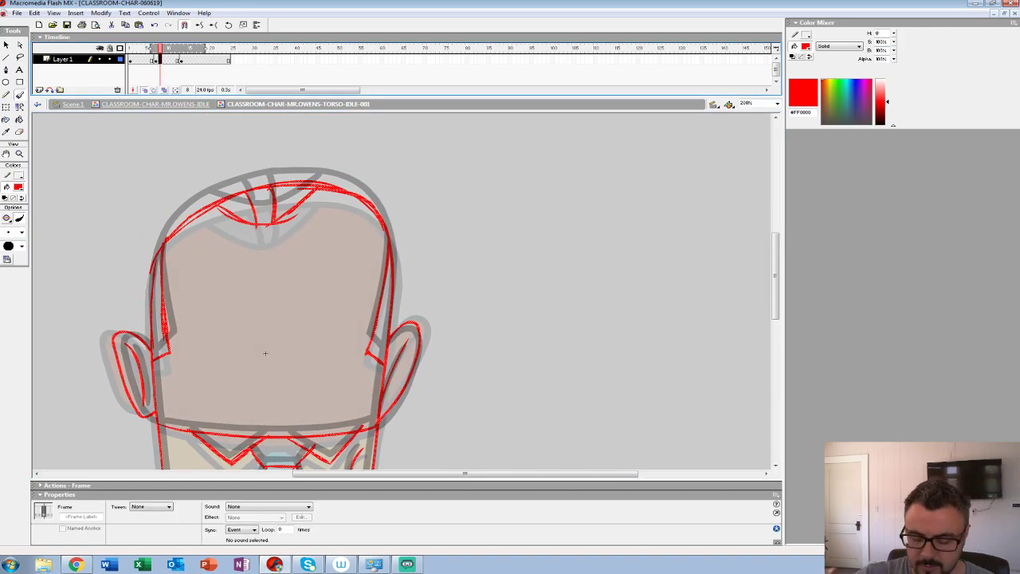
{"action": "key", "text": "period"}
{"action": "key", "text": "z"}
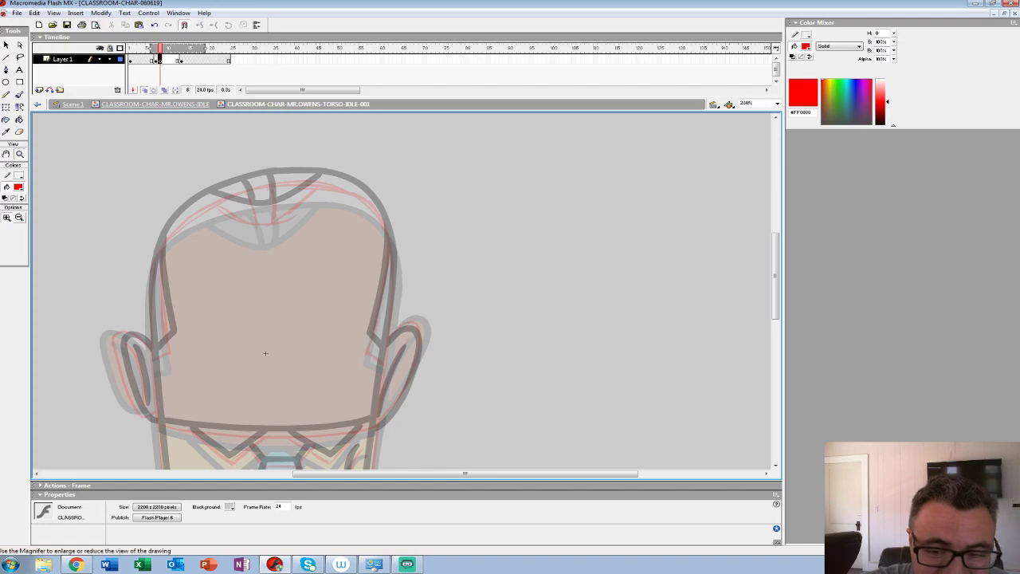
{"action": "left_click", "coordinate": [375, 214]}
{"action": "left_click_drag", "start_coordinate": [375, 214], "coordinate": [381, 160]}
{"action": "left_click", "coordinate": [18, 187]}
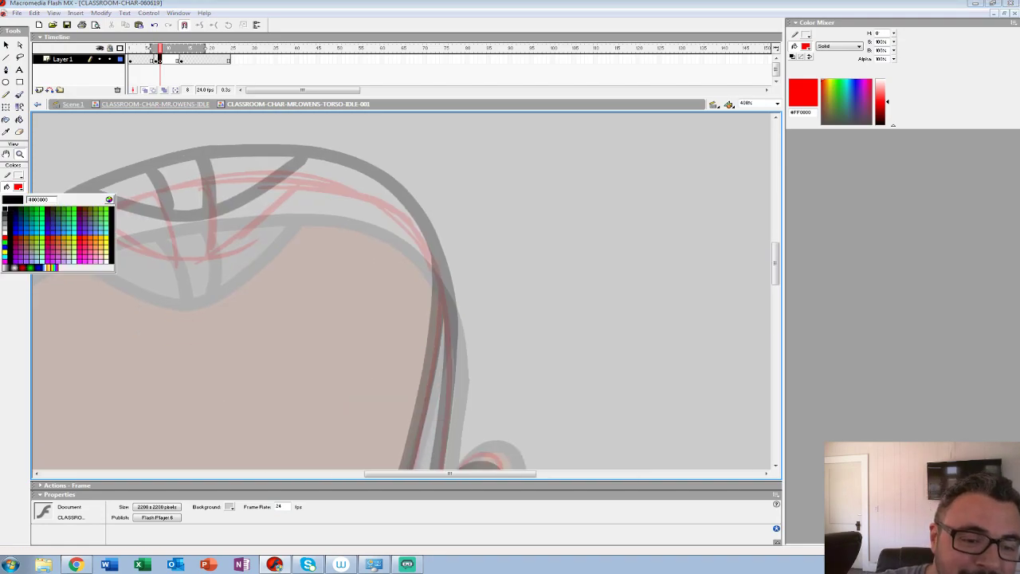
{"action": "left_click", "coordinate": [4, 209]}
{"action": "left_click", "coordinate": [19, 94]}
{"action": "left_click", "coordinate": [21, 232]}
{"action": "left_click", "coordinate": [13, 344]}
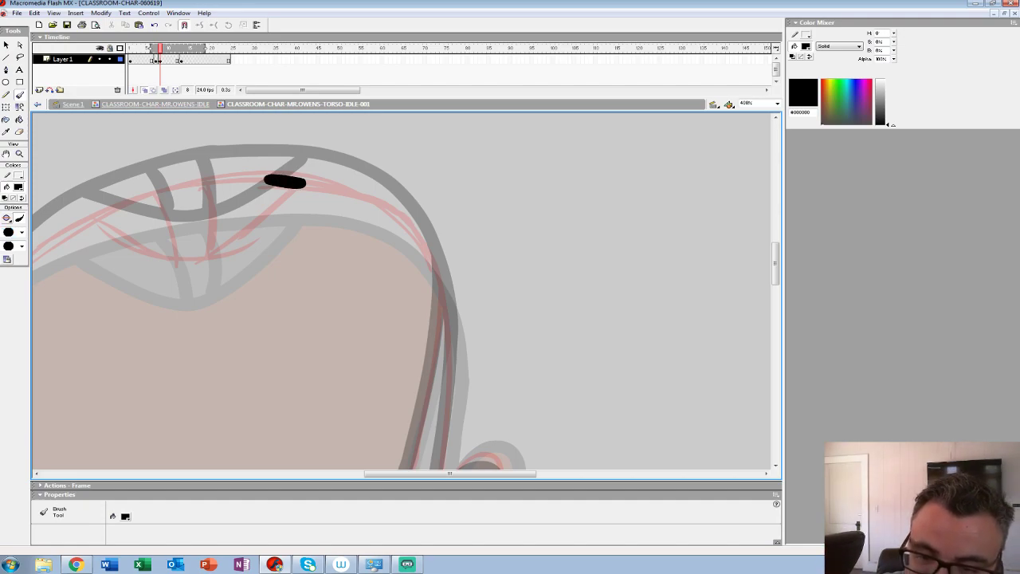
{"action": "key", "text": "ctrl+z"}
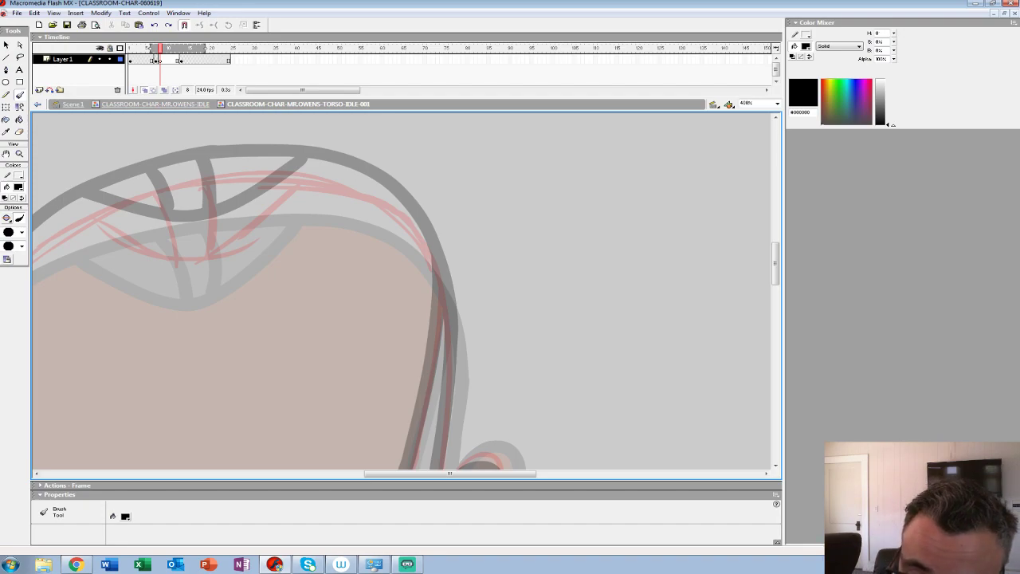
Step: Ink the right side of the head and torso in black from the crown down to the base, redoing the misplaced strokes
{"action": "mouse_move", "coordinate": [276, 181]}
{"action": "left_mouse_down"}
{"action": "mouse_move", "coordinate": [376, 210]}
{"action": "mouse_move", "coordinate": [437, 282]}
{"action": "mouse_move", "coordinate": [457, 355]}
{"action": "left_mouse_up"}
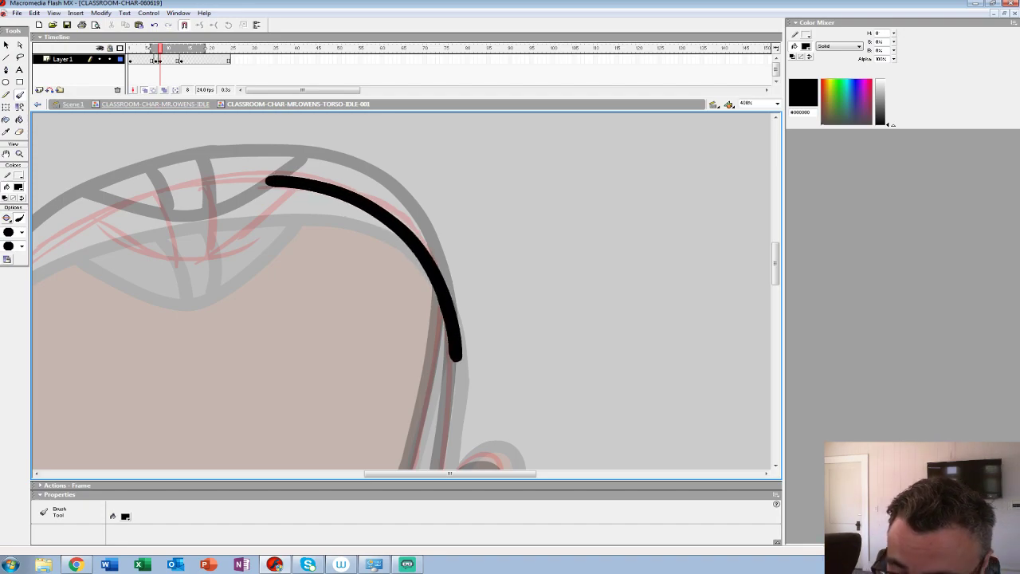
{"action": "scroll", "coordinate": [169, 300], "scroll_direction": "down", "scroll_amount": 5}
{"action": "left_click_drag", "start_coordinate": [431, 139], "coordinate": [411, 285]}
{"action": "key", "text": "ctrl+z"}
{"action": "left_click_drag", "start_coordinate": [429, 137], "coordinate": [405, 324]}
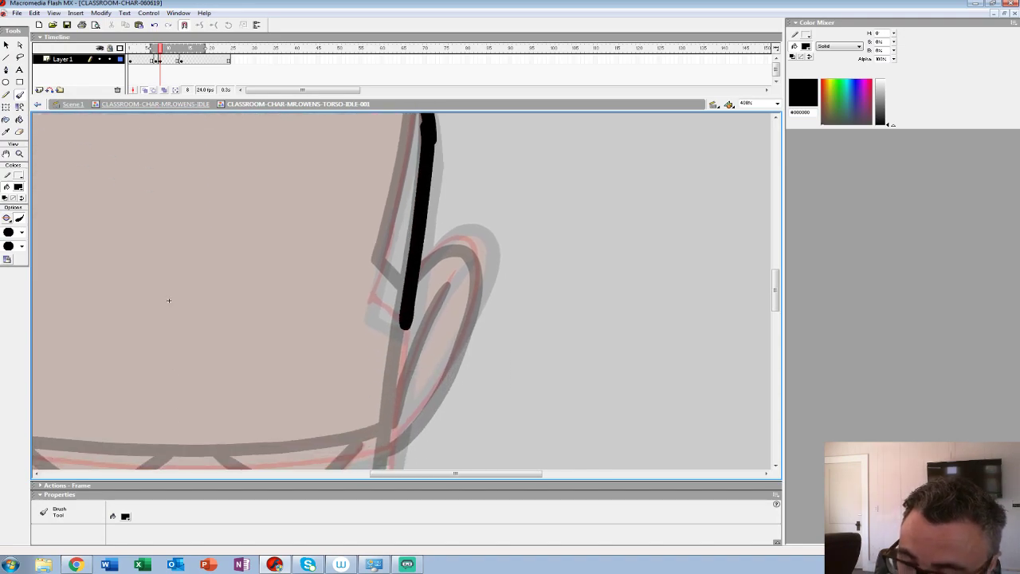
{"action": "mouse_move", "coordinate": [169, 300]}
{"action": "left_mouse_down"}
{"action": "mouse_move", "coordinate": [167, 269]}
{"action": "mouse_move", "coordinate": [152, 291]}
{"action": "left_mouse_up"}
{"action": "key", "text": "ctrl+z"}
{"action": "left_click_drag", "start_coordinate": [412, 121], "coordinate": [391, 319]}
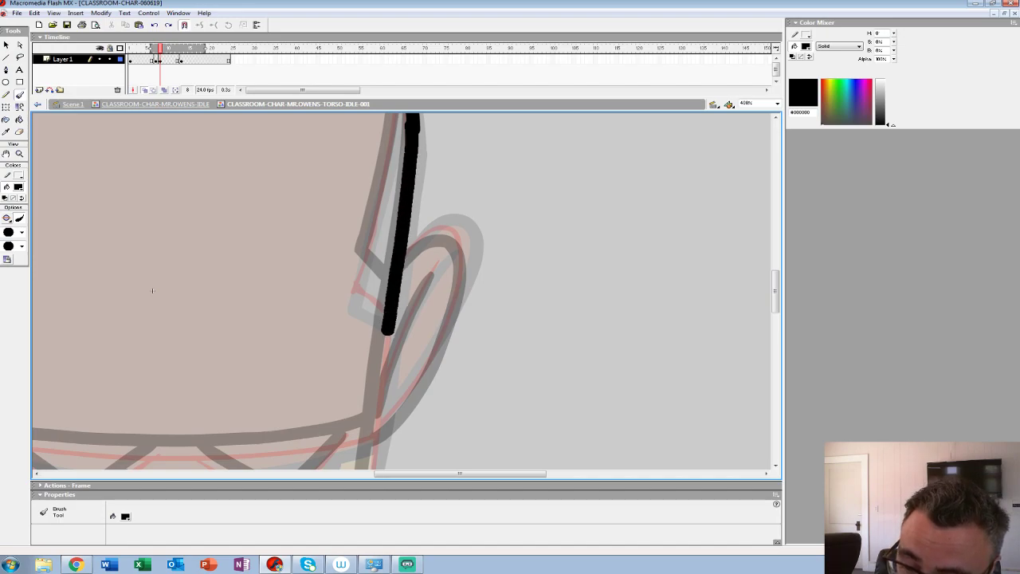
{"action": "scroll", "coordinate": [152, 291], "scroll_direction": "down", "scroll_amount": 5}
{"action": "left_click_drag", "start_coordinate": [467, 134], "coordinate": [435, 364]}
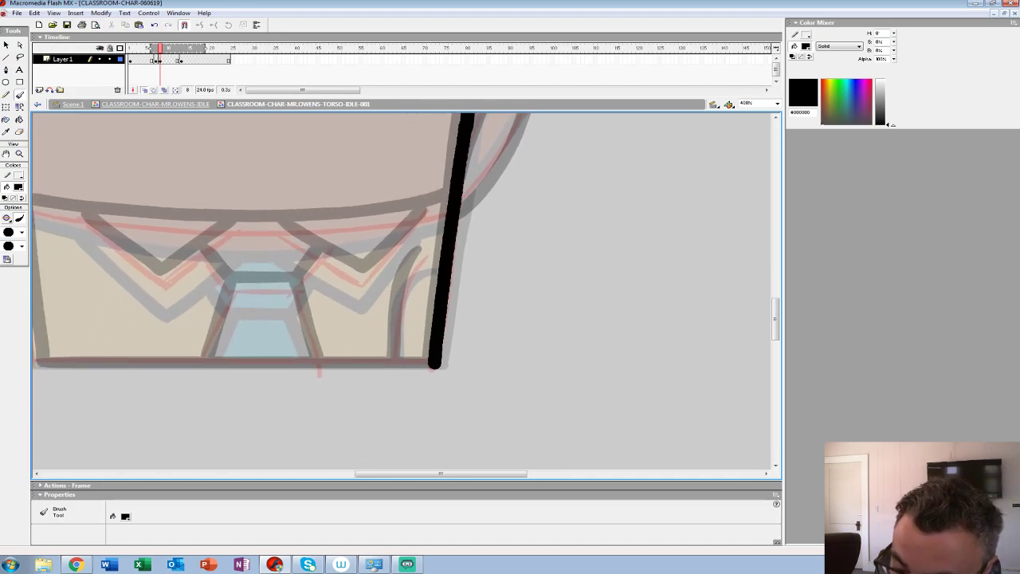
Step: Ink the torso's base line, the rest of the crown and the left side down to the base corner
{"action": "left_click_drag", "start_coordinate": [319, 319], "coordinate": [437, 306]}
{"action": "left_click_drag", "start_coordinate": [553, 349], "coordinate": [152, 349]}
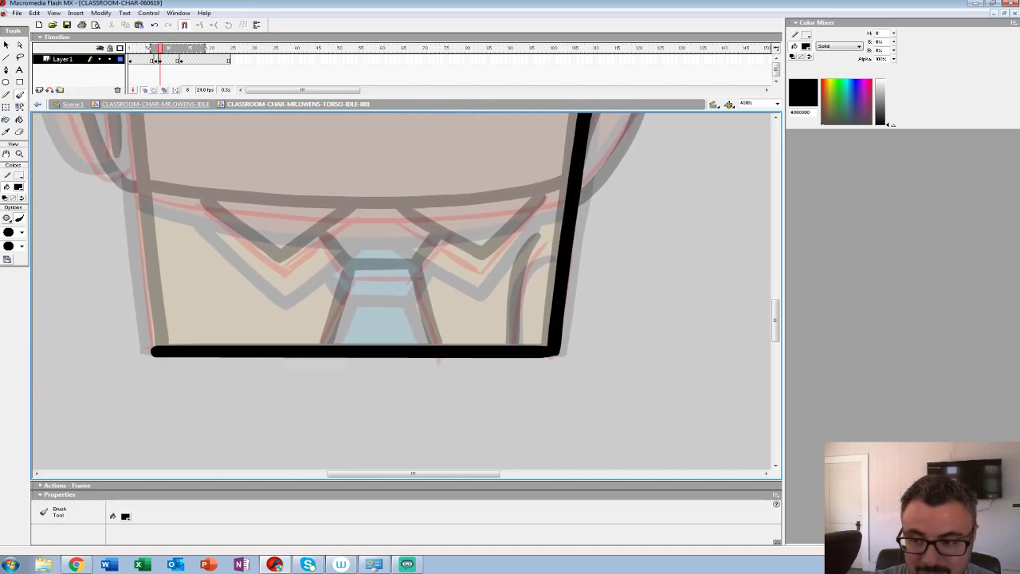
{"action": "scroll", "coordinate": [152, 348], "scroll_direction": "up", "scroll_amount": 8}
{"action": "mouse_move", "coordinate": [587, 161]}
{"action": "left_mouse_down"}
{"action": "mouse_move", "coordinate": [507, 166]}
{"action": "mouse_move", "coordinate": [397, 204]}
{"action": "mouse_move", "coordinate": [306, 281]}
{"action": "mouse_move", "coordinate": [285, 346]}
{"action": "left_mouse_up"}
{"action": "mouse_move", "coordinate": [512, 454]}
{"action": "left_mouse_down"}
{"action": "mouse_move", "coordinate": [624, 271]}
{"action": "mouse_move", "coordinate": [621, 297]}
{"action": "left_mouse_up"}
{"action": "left_click_drag", "start_coordinate": [396, 140], "coordinate": [396, 346]}
{"action": "left_click_drag", "start_coordinate": [479, 439], "coordinate": [491, 223]}
{"action": "left_click_drag", "start_coordinate": [409, 128], "coordinate": [436, 379]}
{"action": "mouse_move", "coordinate": [606, 319]}
{"action": "left_mouse_down"}
{"action": "mouse_move", "coordinate": [333, 327]}
{"action": "mouse_move", "coordinate": [289, 317]}
{"action": "left_mouse_up"}
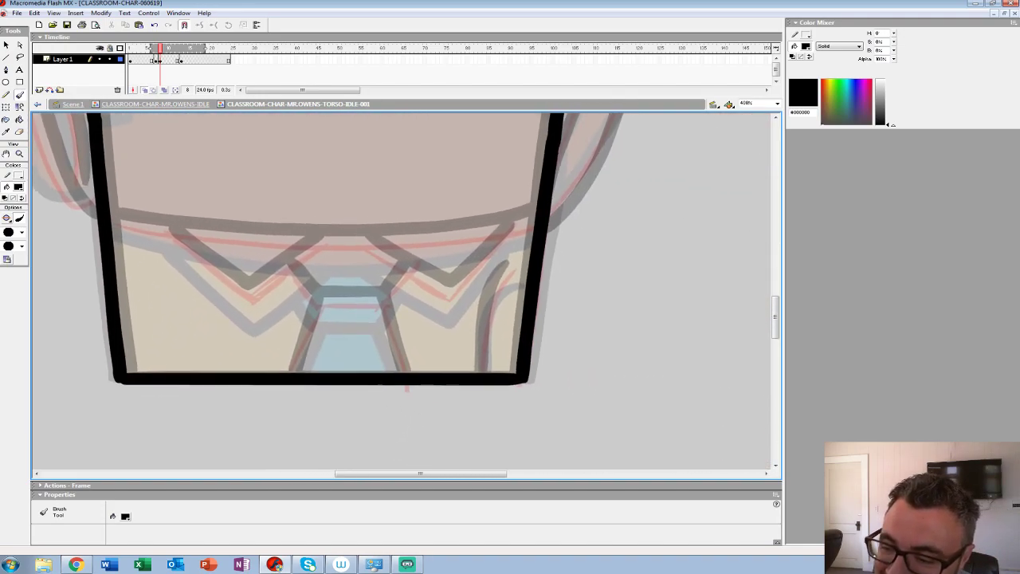
Step: Ink the curved jaw line across the torso and the right ear, redoing the jaw stroke
{"action": "left_click_drag", "start_coordinate": [533, 220], "coordinate": [396, 247]}
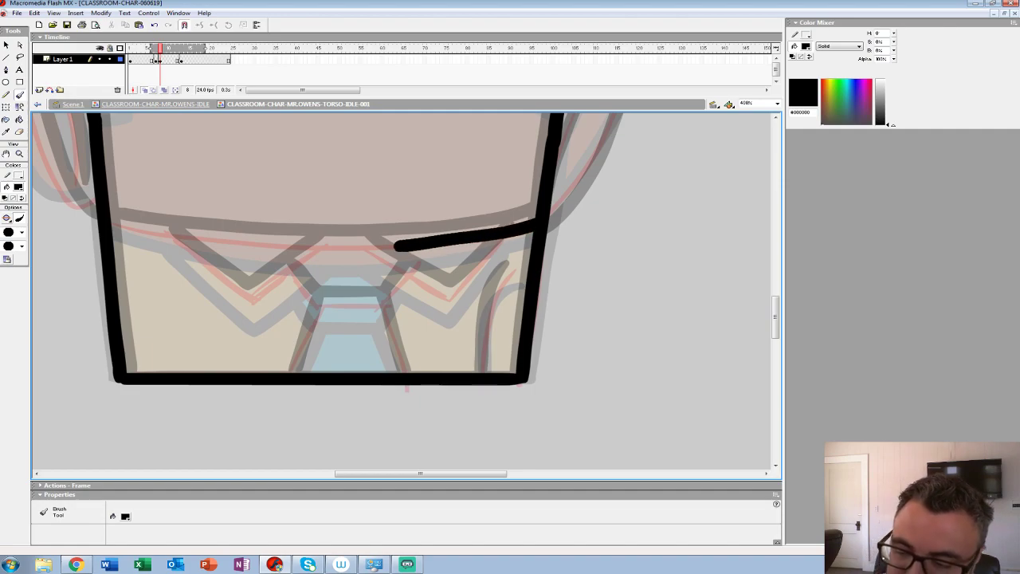
{"action": "key", "text": "ctrl+z"}
{"action": "mouse_move", "coordinate": [532, 221]}
{"action": "left_mouse_down"}
{"action": "mouse_move", "coordinate": [360, 249]}
{"action": "mouse_move", "coordinate": [110, 222]}
{"action": "left_mouse_up"}
{"action": "key", "text": "ctrl+z"}
{"action": "mouse_move", "coordinate": [320, 119]}
{"action": "left_mouse_down"}
{"action": "mouse_move", "coordinate": [239, 228]}
{"action": "mouse_move", "coordinate": [139, 203]}
{"action": "left_mouse_up"}
{"action": "mouse_move", "coordinate": [391, 171]}
{"action": "left_mouse_down"}
{"action": "mouse_move", "coordinate": [423, 142]}
{"action": "mouse_move", "coordinate": [455, 183]}
{"action": "mouse_move", "coordinate": [365, 344]}
{"action": "left_mouse_up"}
{"action": "scroll", "coordinate": [138, 203], "scroll_direction": "down", "scroll_amount": 4}
{"action": "scroll", "coordinate": [138, 204], "scroll_direction": "left", "scroll_amount": 4}
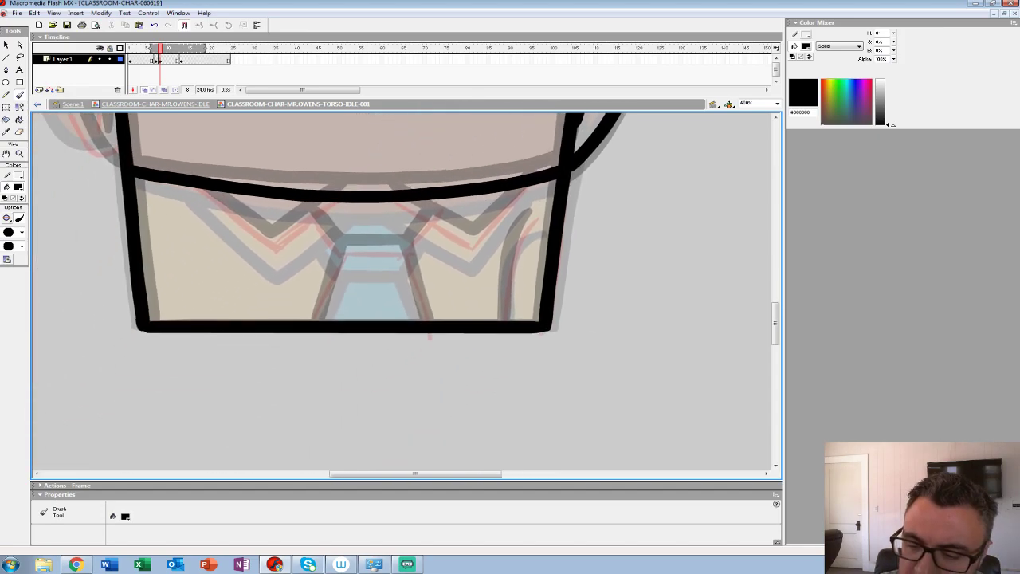
Step: Ink both collar points, the tie knot and tie sides, and the sleeve crease, redoing the left collar point
{"action": "mouse_move", "coordinate": [514, 190]}
{"action": "left_mouse_down"}
{"action": "mouse_move", "coordinate": [447, 254]}
{"action": "mouse_move", "coordinate": [378, 209]}
{"action": "mouse_move", "coordinate": [254, 255]}
{"action": "mouse_move", "coordinate": [204, 205]}
{"action": "left_mouse_up"}
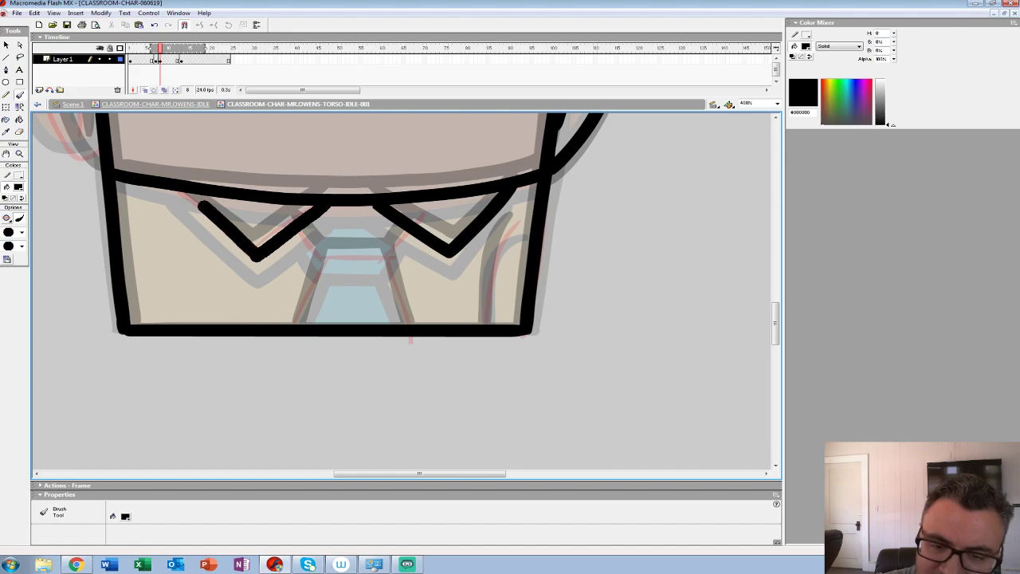
{"action": "key", "text": "ctrl+z"}
{"action": "mouse_move", "coordinate": [329, 206]}
{"action": "left_mouse_down"}
{"action": "mouse_move", "coordinate": [252, 257]}
{"action": "mouse_move", "coordinate": [169, 189]}
{"action": "left_mouse_up"}
{"action": "left_click_drag", "start_coordinate": [343, 263], "coordinate": [331, 252]}
{"action": "mouse_move", "coordinate": [396, 213]}
{"action": "left_mouse_down"}
{"action": "mouse_move", "coordinate": [366, 253]}
{"action": "mouse_move", "coordinate": [318, 251]}
{"action": "left_mouse_up"}
{"action": "mouse_move", "coordinate": [284, 217]}
{"action": "left_mouse_down"}
{"action": "mouse_move", "coordinate": [310, 255]}
{"action": "mouse_move", "coordinate": [293, 303]}
{"action": "left_mouse_up"}
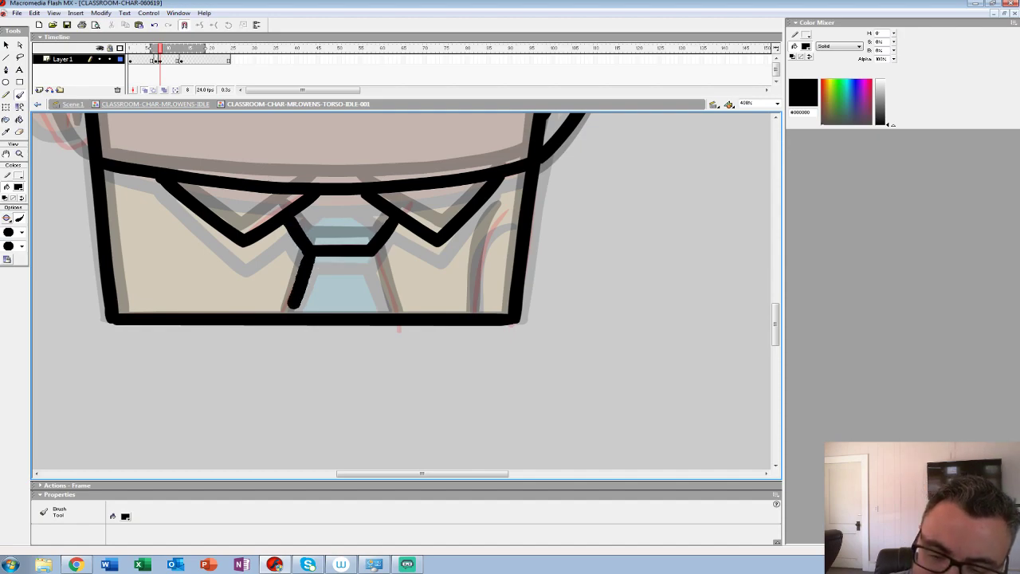
{"action": "left_click_drag", "start_coordinate": [372, 252], "coordinate": [399, 314]}
{"action": "mouse_move", "coordinate": [501, 217]}
{"action": "left_mouse_down"}
{"action": "mouse_move", "coordinate": [477, 261]}
{"action": "mouse_move", "coordinate": [475, 312]}
{"action": "left_mouse_up"}
Step: Ink the left sideburn and the left ear with its inner line, redoing the first sideburn stroke
{"action": "scroll", "coordinate": [503, 417], "scroll_direction": "up", "scroll_amount": 5}
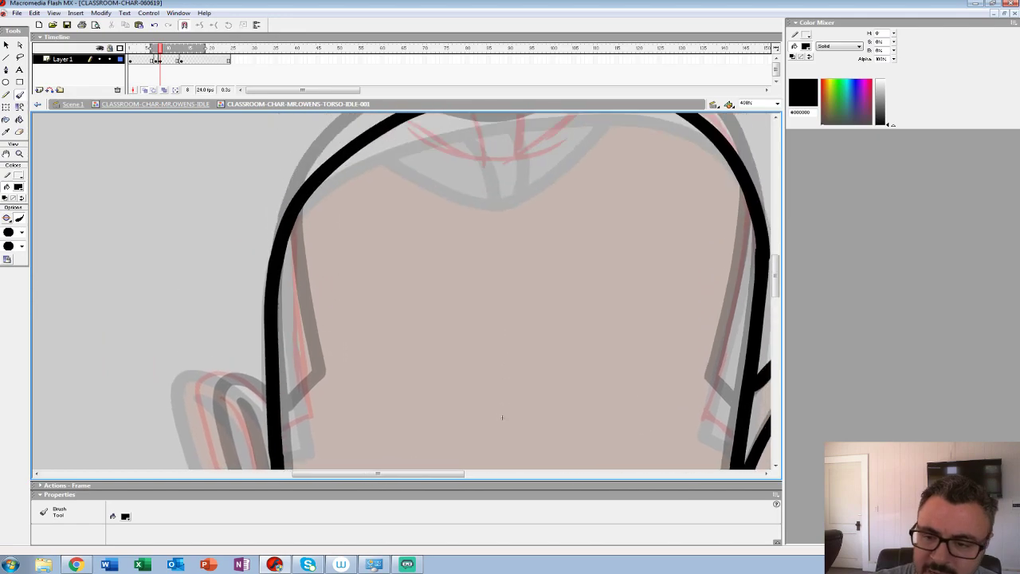
{"action": "left_click_drag", "start_coordinate": [502, 417], "coordinate": [601, 346]}
{"action": "mouse_move", "coordinate": [396, 142]}
{"action": "left_mouse_down"}
{"action": "mouse_move", "coordinate": [399, 263]}
{"action": "mouse_move", "coordinate": [412, 334]}
{"action": "left_mouse_up"}
{"action": "key", "text": "ctrl+z"}
{"action": "mouse_move", "coordinate": [395, 144]}
{"action": "left_mouse_down"}
{"action": "mouse_move", "coordinate": [412, 346]}
{"action": "mouse_move", "coordinate": [380, 368]}
{"action": "left_mouse_up"}
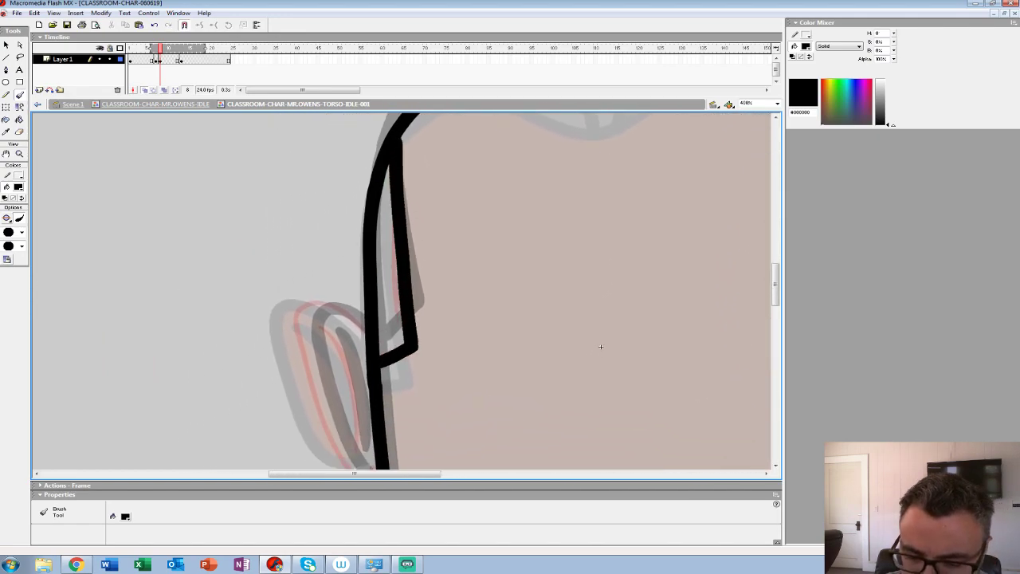
{"action": "left_click_drag", "start_coordinate": [601, 347], "coordinate": [638, 195]}
{"action": "mouse_move", "coordinate": [403, 196]}
{"action": "left_mouse_down"}
{"action": "mouse_move", "coordinate": [352, 149]}
{"action": "mouse_move", "coordinate": [333, 205]}
{"action": "mouse_move", "coordinate": [402, 325]}
{"action": "mouse_move", "coordinate": [413, 320]}
{"action": "left_mouse_up"}
{"action": "mouse_move", "coordinate": [358, 179]}
{"action": "left_mouse_down"}
{"action": "mouse_move", "coordinate": [380, 216]}
{"action": "mouse_move", "coordinate": [396, 294]}
{"action": "left_mouse_up"}
Step: Ink the hair patch on the crown and its two strand lines, redoing the second strand
{"action": "mouse_move", "coordinate": [639, 196]}
{"action": "left_mouse_down"}
{"action": "mouse_move", "coordinate": [444, 439]}
{"action": "mouse_move", "coordinate": [375, 501]}
{"action": "left_mouse_up"}
{"action": "mouse_move", "coordinate": [475, 169]}
{"action": "left_mouse_down"}
{"action": "mouse_move", "coordinate": [376, 242]}
{"action": "mouse_move", "coordinate": [263, 211]}
{"action": "left_mouse_up"}
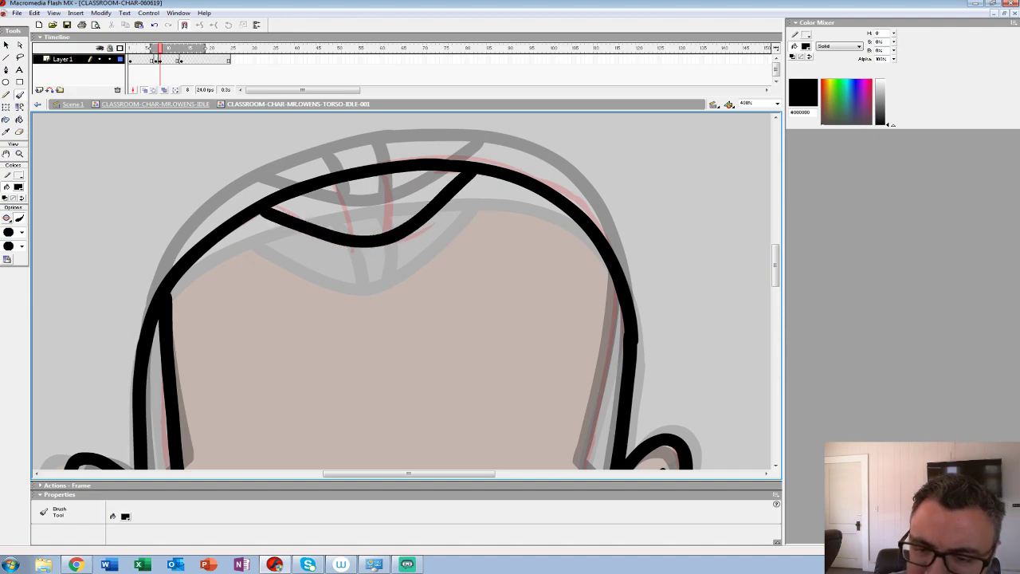
{"action": "left_click_drag", "start_coordinate": [329, 186], "coordinate": [353, 235]}
{"action": "mouse_move", "coordinate": [386, 175]}
{"action": "left_mouse_down"}
{"action": "mouse_move", "coordinate": [390, 229]}
{"action": "mouse_move", "coordinate": [312, 197]}
{"action": "left_mouse_up"}
{"action": "key", "text": "ctrl+z"}
{"action": "left_click_drag", "start_coordinate": [312, 132], "coordinate": [307, 190]}
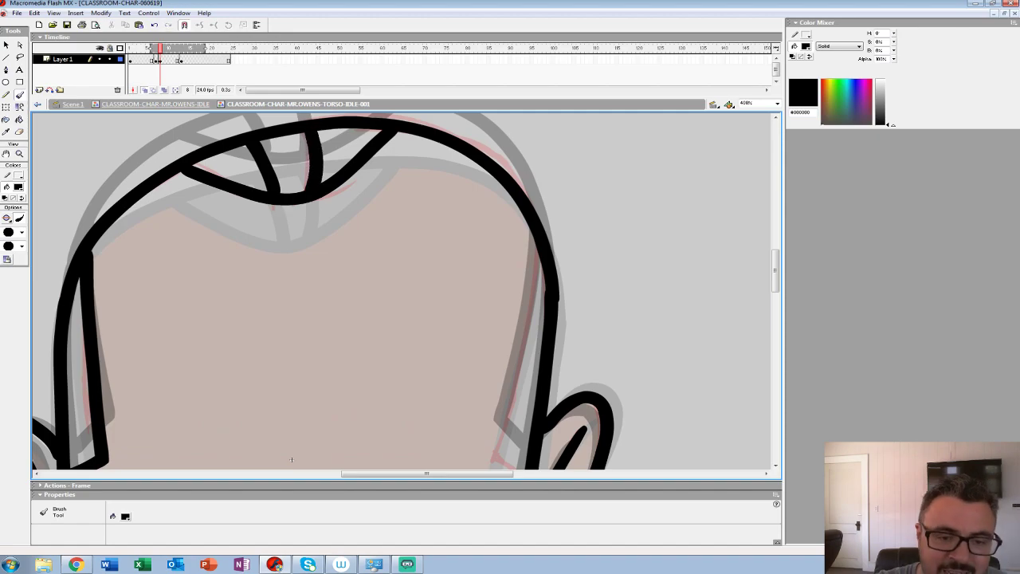
Step: Check the whole inked drawing at 100% and ink the missing right sideburn
{"action": "key", "text": "z"}
{"action": "left_click", "coordinate": [328, 391], "text": "alt"}
{"action": "left_click", "coordinate": [331, 386], "text": "alt"}
{"action": "left_click_drag", "start_coordinate": [387, 352], "coordinate": [387, 308]}
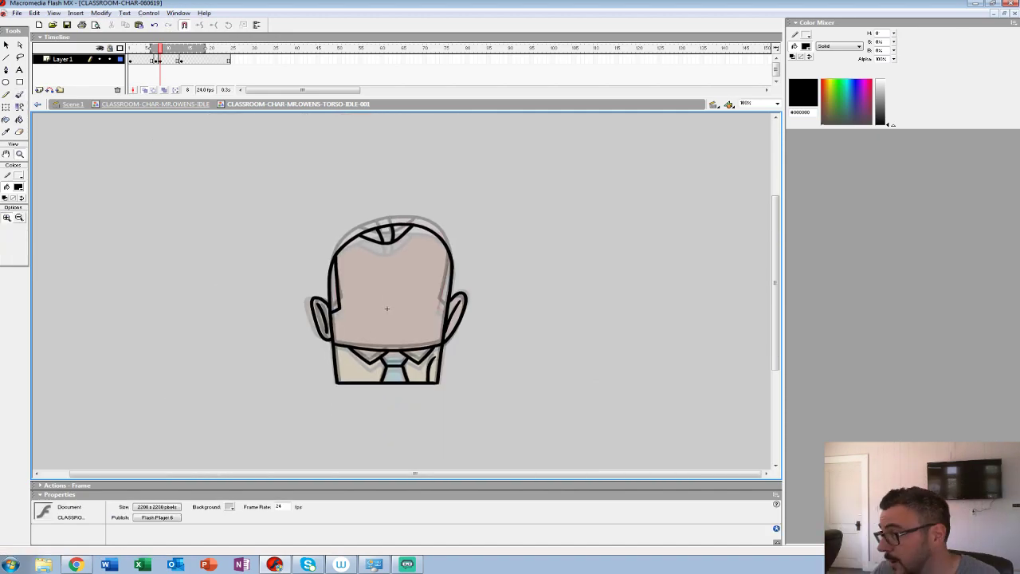
{"action": "left_click", "coordinate": [429, 283]}
{"action": "left_click", "coordinate": [429, 283]}
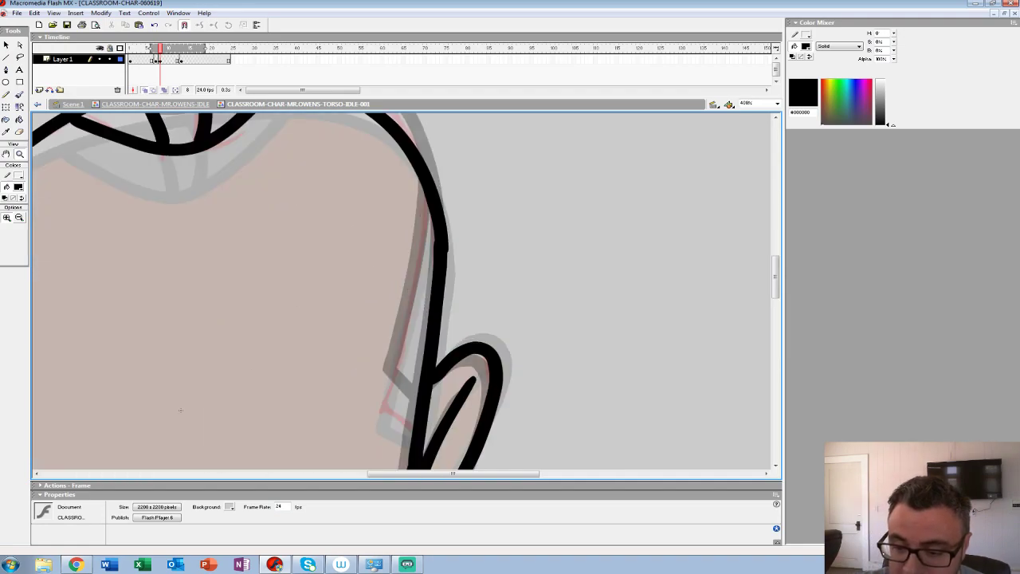
{"action": "scroll", "coordinate": [429, 282], "scroll_direction": "down", "scroll_amount": 1}
{"action": "left_click", "coordinate": [20, 94]}
{"action": "left_click_drag", "start_coordinate": [426, 147], "coordinate": [383, 361]}
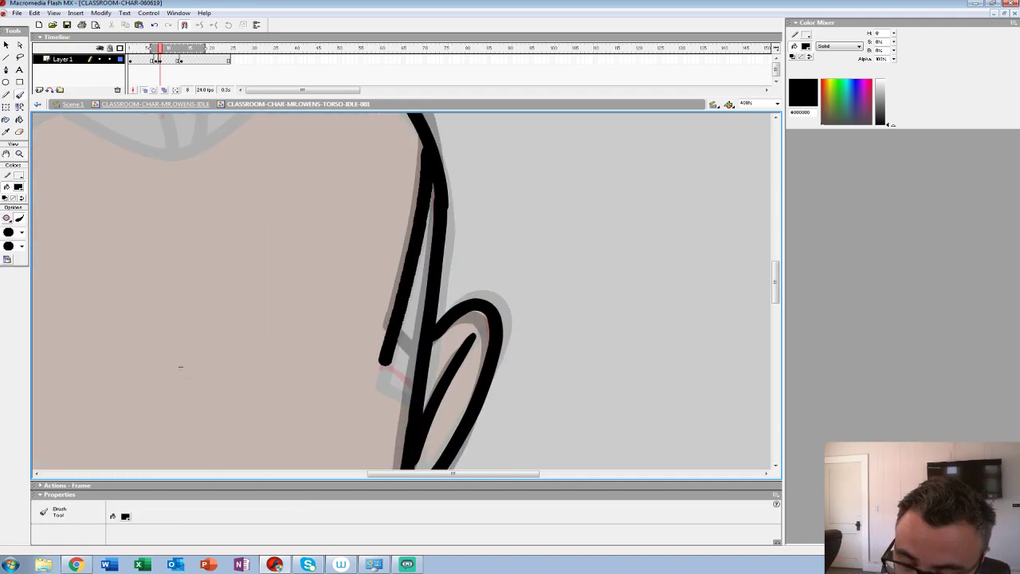
Step: Replace the red sketch at frame 7 with the inked drawing from frame 8 and turn off onion skinning
{"action": "key", "text": "z"}
{"action": "left_click", "coordinate": [181, 366], "text": "alt"}
{"action": "left_click", "coordinate": [284, 339], "text": "alt"}
{"action": "left_click", "coordinate": [343, 316], "text": "alt"}
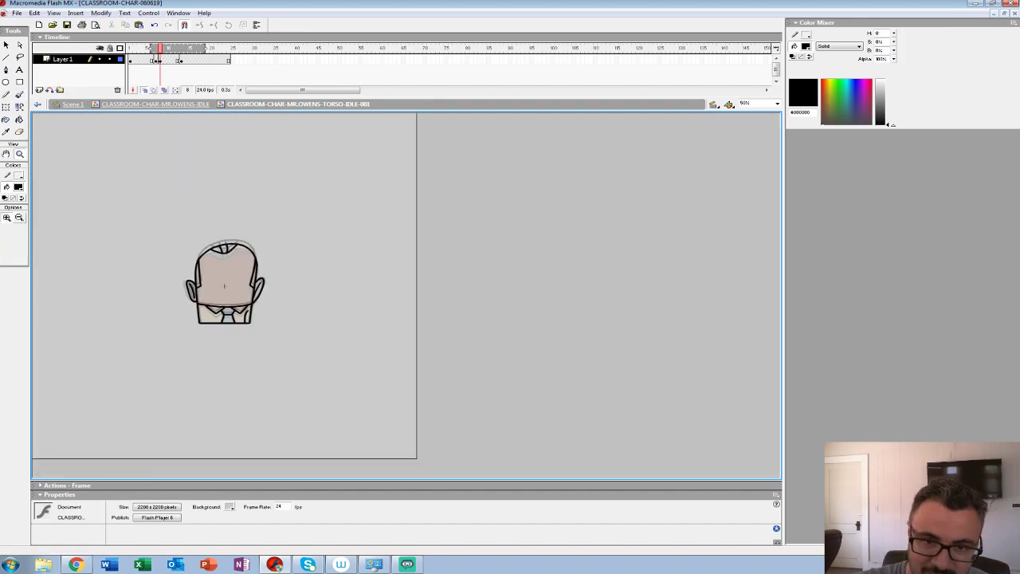
{"action": "left_click_drag", "start_coordinate": [159, 60], "coordinate": [155, 61]}
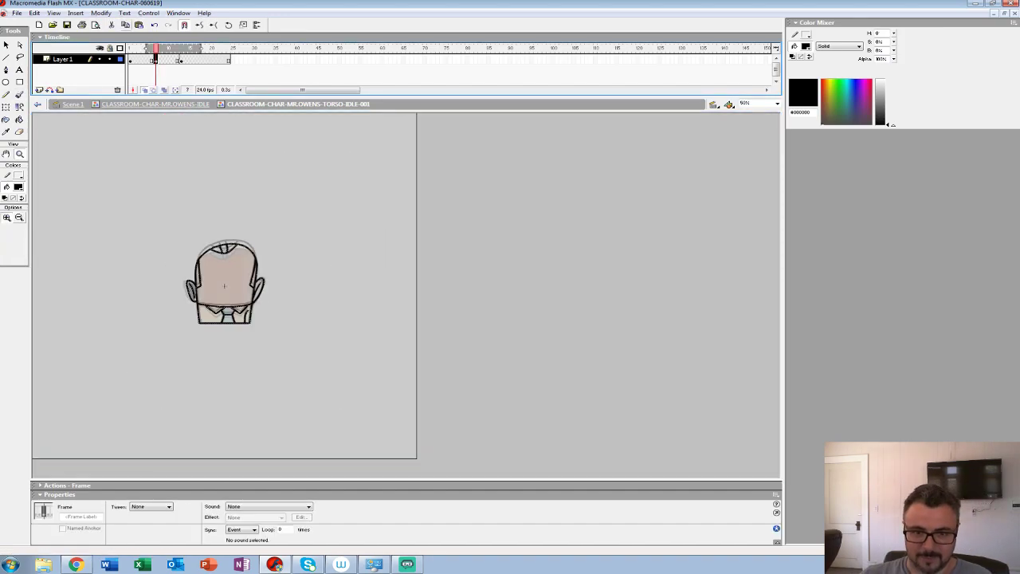
{"action": "left_click", "coordinate": [144, 90]}
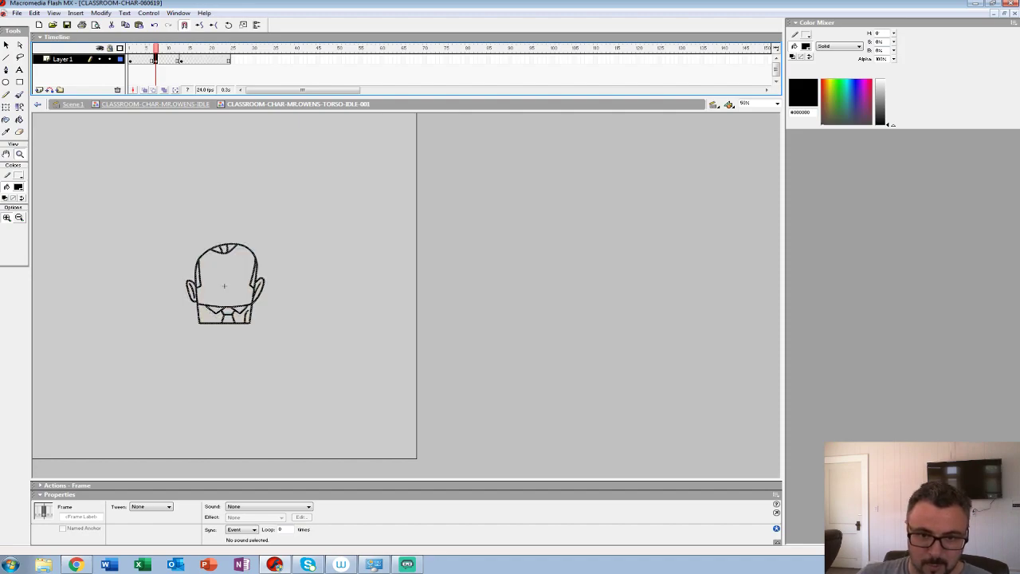
Step: Play the animation repeatedly from its opening frames to check the motion through the new in-between
{"action": "key", "text": "comma"}
{"action": "key", "text": "comma"}
{"action": "key", "text": "comma"}
{"action": "key", "text": "comma"}
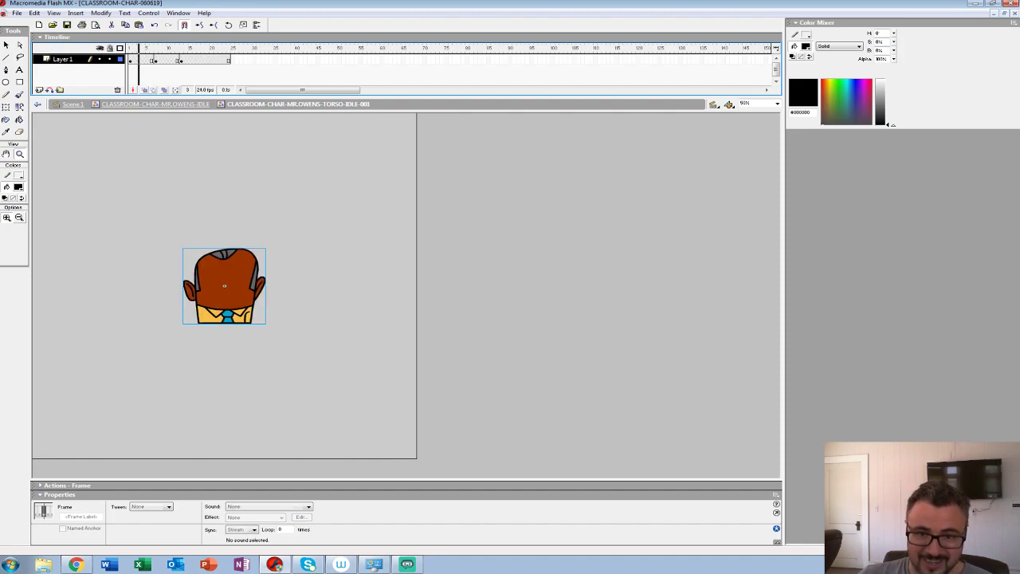
{"action": "key", "text": "Return"}
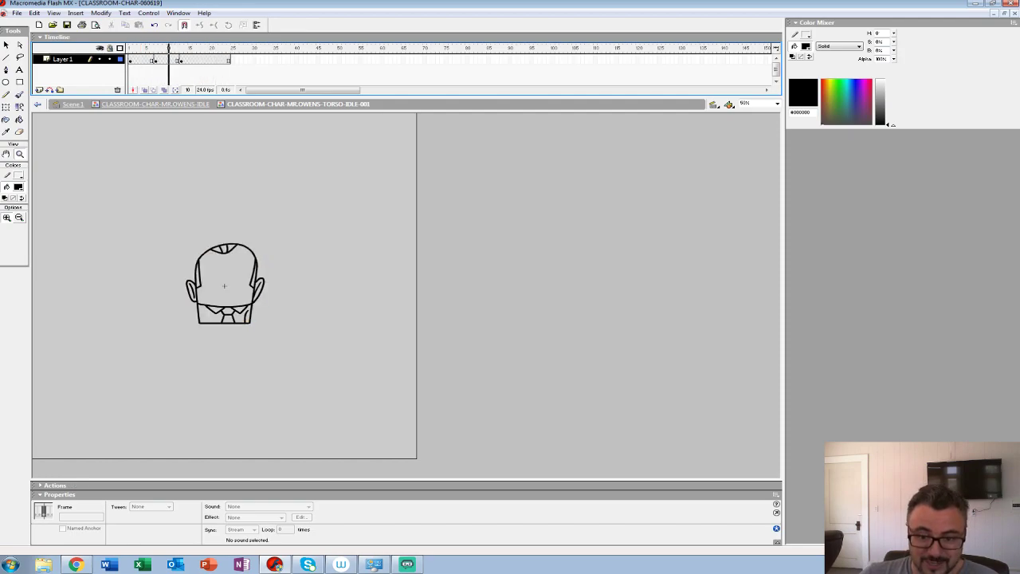
{"action": "key", "text": "Return"}
{"action": "key", "text": "Return"}
{"action": "key", "text": "Return"}
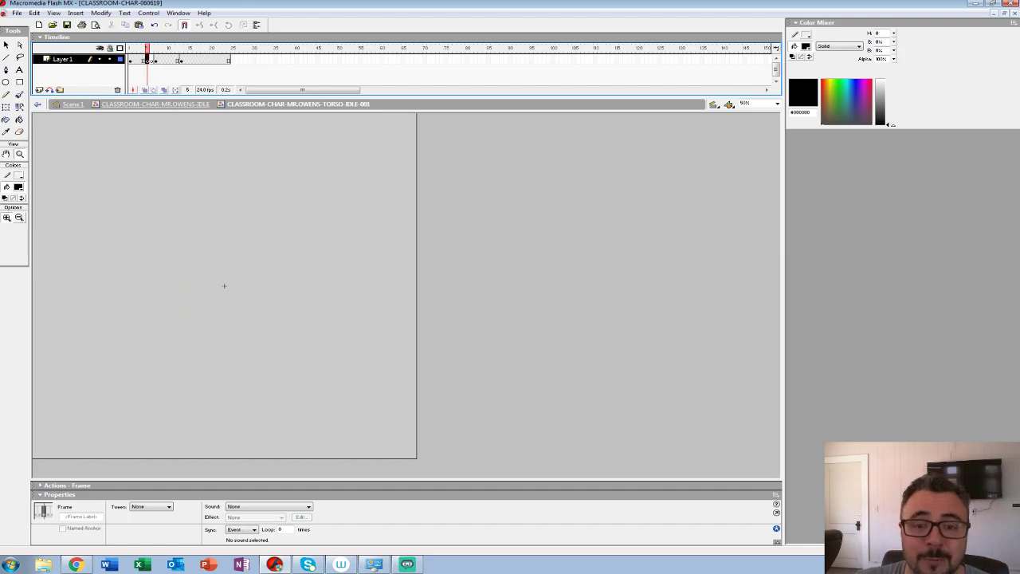
{"action": "key", "text": "Return"}
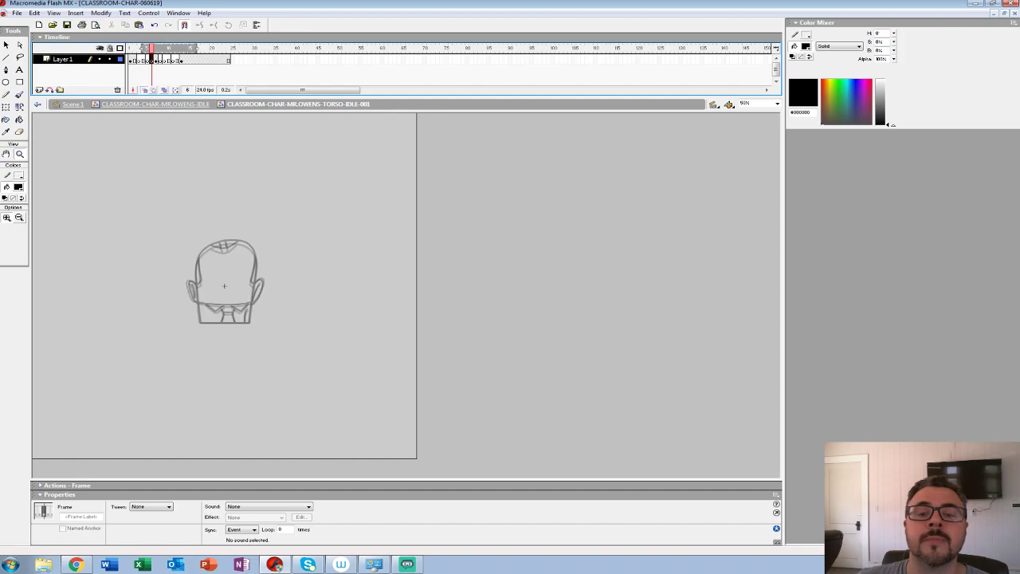
Step: Extend the onion skin range back to the first frame and ink the shirt's straight bottom edge at frame 6
{"action": "left_click_drag", "start_coordinate": [161, 48], "coordinate": [130, 48]}
{"action": "left_click", "coordinate": [233, 278]}
{"action": "left_click", "coordinate": [373, 318]}
{"action": "left_click", "coordinate": [407, 358]}
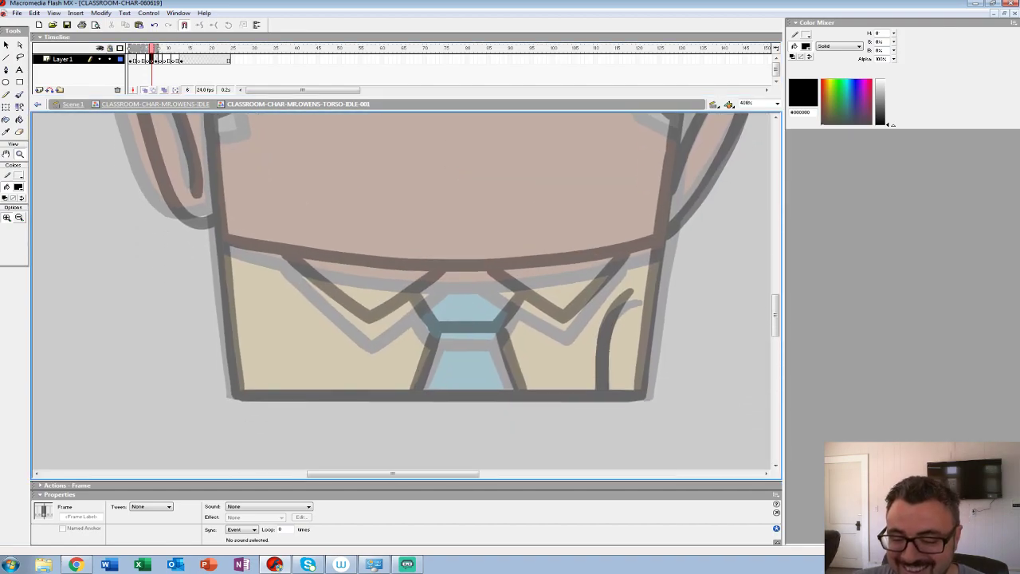
{"action": "left_click_drag", "start_coordinate": [407, 358], "coordinate": [381, 369]}
{"action": "scroll", "coordinate": [358, 215], "scroll_direction": "up", "scroll_amount": 6}
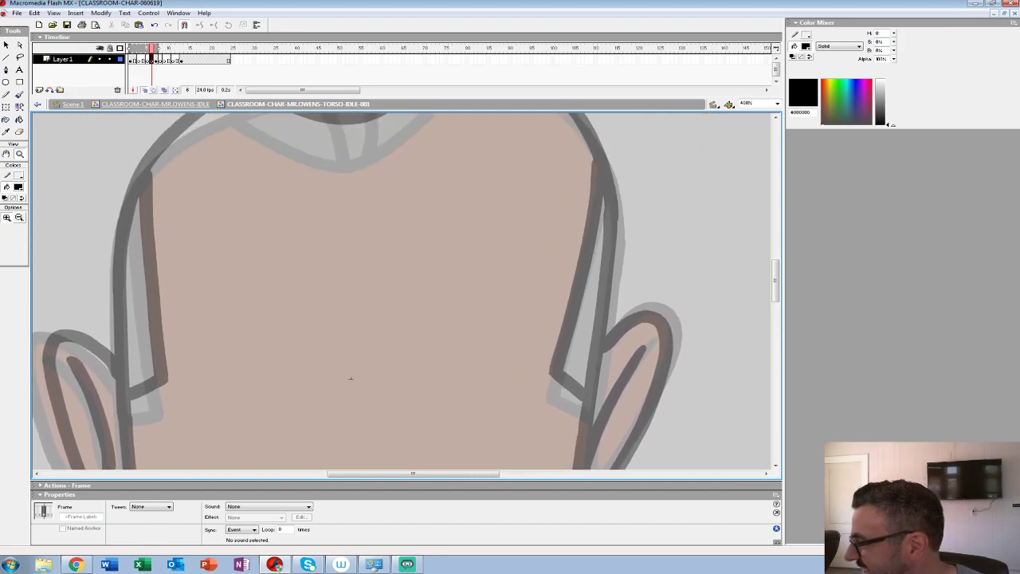
{"action": "scroll", "coordinate": [319, 408], "scroll_direction": "down", "scroll_amount": 6}
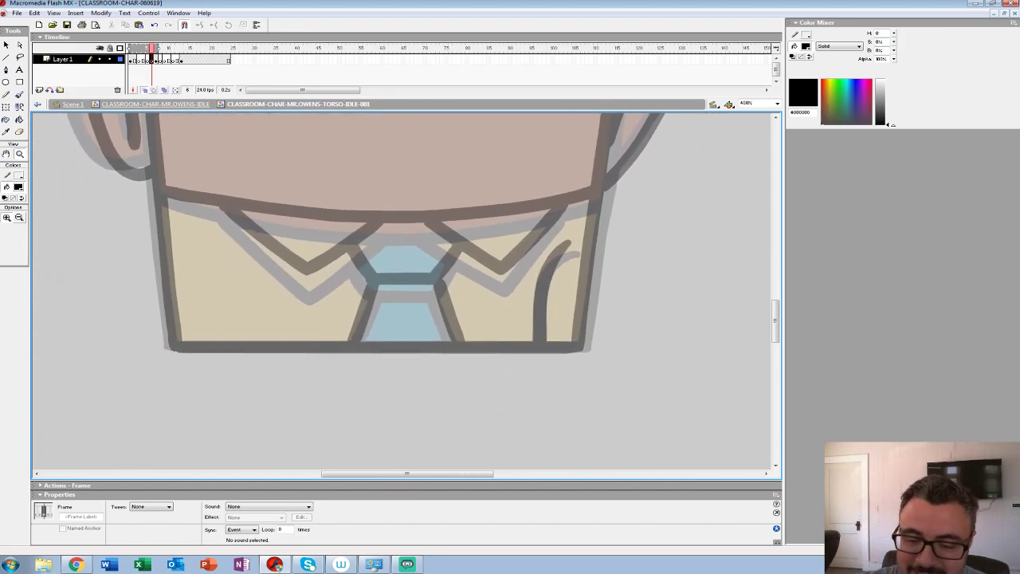
{"action": "key", "text": "b"}
{"action": "left_click_drag", "start_coordinate": [162, 355], "coordinate": [576, 355]}
Step: Ink the right side of the head from the crown down to the shirt's bottom corner, including the right ear's outline
{"action": "scroll", "coordinate": [289, 257], "scroll_direction": "up", "scroll_amount": 3}
{"action": "scroll", "coordinate": [290, 257], "scroll_direction": "up", "scroll_amount": 3}
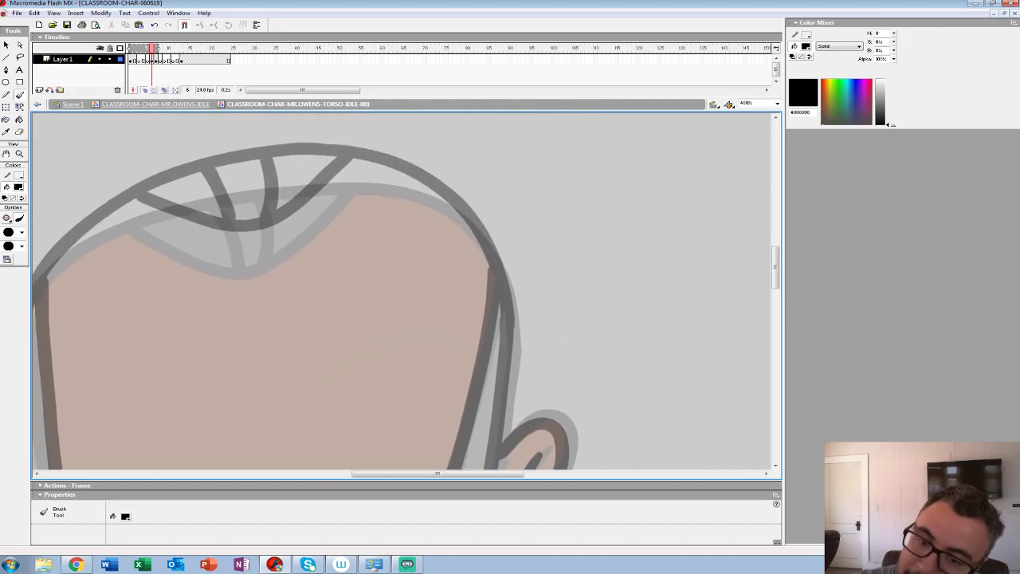
{"action": "left_click", "coordinate": [246, 494]}
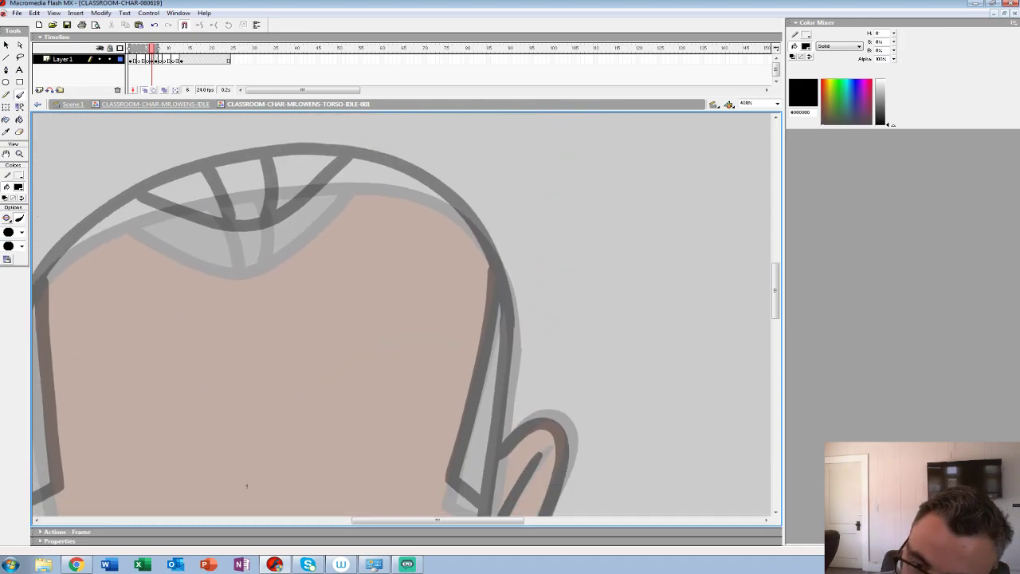
{"action": "mouse_move", "coordinate": [358, 172]}
{"action": "left_mouse_down"}
{"action": "mouse_move", "coordinate": [424, 190]}
{"action": "mouse_move", "coordinate": [487, 246]}
{"action": "mouse_move", "coordinate": [510, 323]}
{"action": "mouse_move", "coordinate": [511, 408]}
{"action": "left_mouse_up"}
{"action": "key", "text": "ctrl+z"}
{"action": "mouse_move", "coordinate": [352, 169]}
{"action": "left_mouse_down"}
{"action": "mouse_move", "coordinate": [423, 187]}
{"action": "mouse_move", "coordinate": [490, 255]}
{"action": "mouse_move", "coordinate": [508, 334]}
{"action": "mouse_move", "coordinate": [504, 400]}
{"action": "mouse_move", "coordinate": [480, 157]}
{"action": "mouse_move", "coordinate": [446, 407]}
{"action": "left_mouse_up"}
{"action": "mouse_move", "coordinate": [446, 408]}
{"action": "left_mouse_down"}
{"action": "mouse_move", "coordinate": [495, 180]}
{"action": "mouse_move", "coordinate": [479, 307]}
{"action": "left_mouse_up"}
{"action": "left_click_drag", "start_coordinate": [479, 275], "coordinate": [383, 500]}
{"action": "mouse_move", "coordinate": [434, 205]}
{"action": "left_mouse_down"}
{"action": "mouse_move", "coordinate": [466, 171]}
{"action": "mouse_move", "coordinate": [474, 248]}
{"action": "mouse_move", "coordinate": [425, 345]}
{"action": "left_mouse_up"}
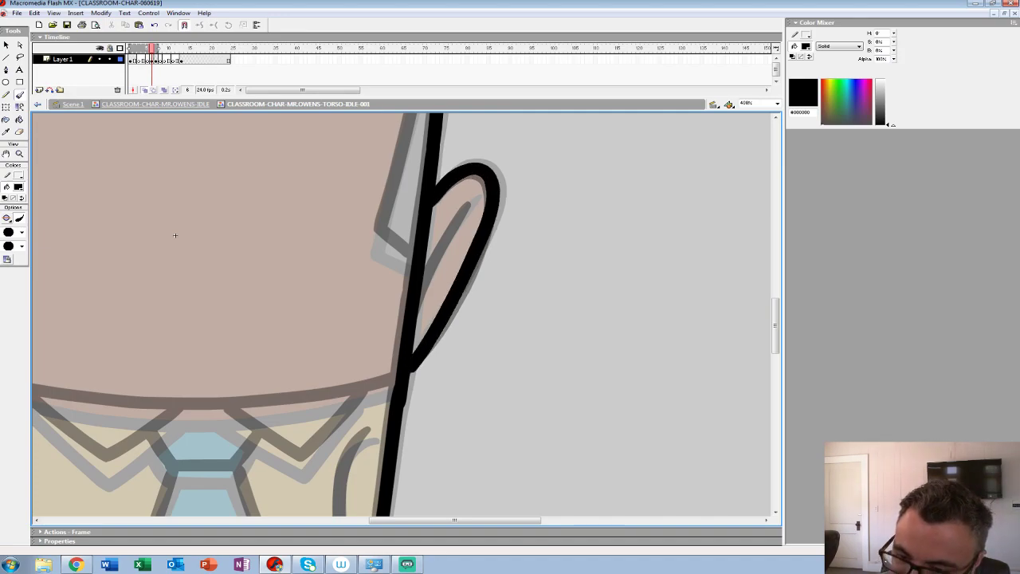
Step: Ink the crown and the left side of the head down to the shirt's bottom corner, redoing misplaced strokes
{"action": "left_click_drag", "start_coordinate": [175, 235], "coordinate": [479, 477]}
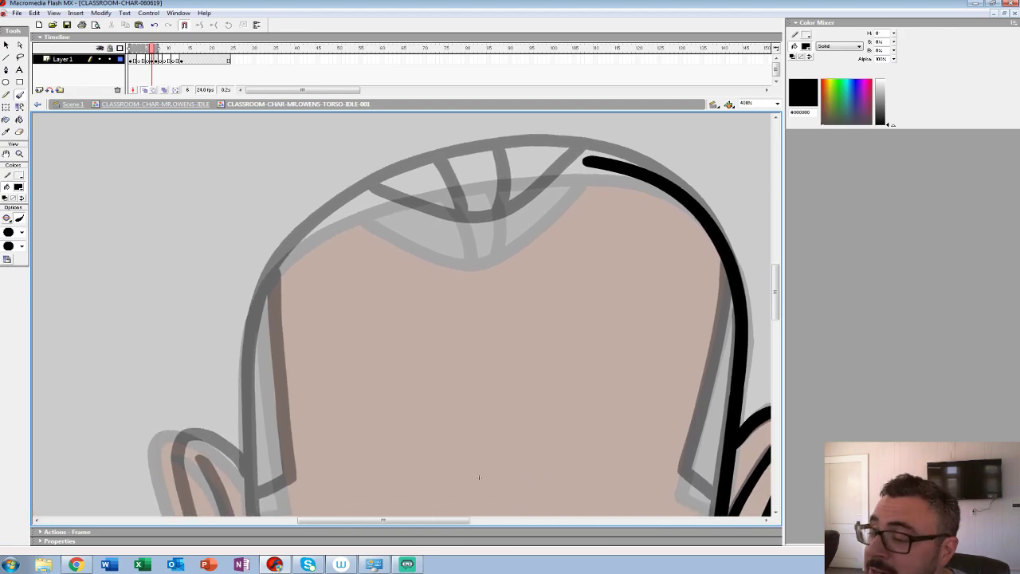
{"action": "mouse_move", "coordinate": [582, 160]}
{"action": "left_mouse_down"}
{"action": "mouse_move", "coordinate": [455, 171]}
{"action": "mouse_move", "coordinate": [319, 230]}
{"action": "left_mouse_up"}
{"action": "key", "text": "ctrl+z"}
{"action": "mouse_move", "coordinate": [583, 158]}
{"action": "left_mouse_down"}
{"action": "mouse_move", "coordinate": [420, 178]}
{"action": "mouse_move", "coordinate": [321, 227]}
{"action": "mouse_move", "coordinate": [275, 276]}
{"action": "mouse_move", "coordinate": [248, 340]}
{"action": "mouse_move", "coordinate": [480, 130]}
{"action": "mouse_move", "coordinate": [481, 291]}
{"action": "left_mouse_up"}
{"action": "mouse_move", "coordinate": [482, 291]}
{"action": "left_mouse_down"}
{"action": "mouse_move", "coordinate": [460, 158]}
{"action": "mouse_move", "coordinate": [447, 159]}
{"action": "mouse_move", "coordinate": [475, 427]}
{"action": "left_mouse_up"}
{"action": "key", "text": "ctrl+z"}
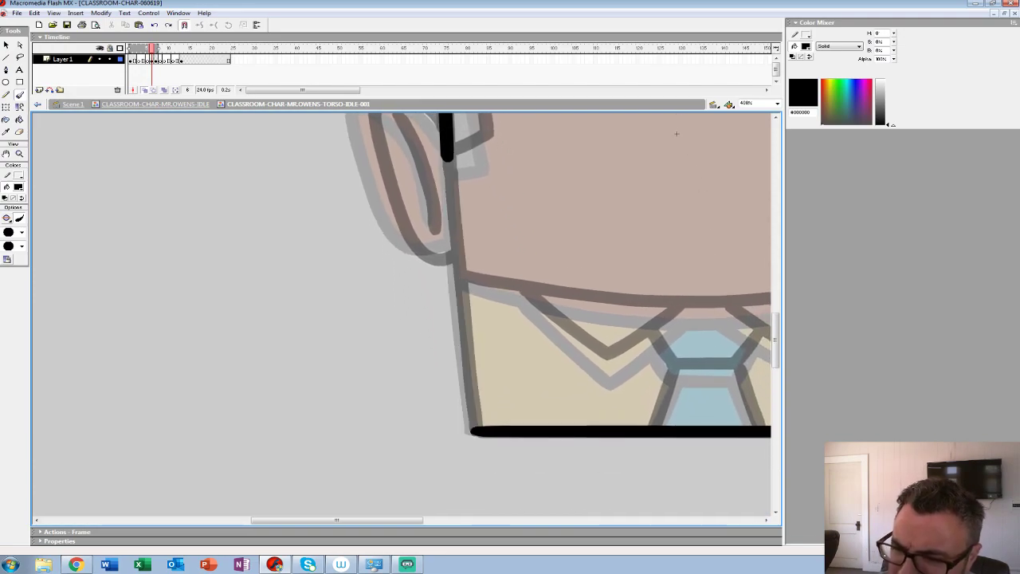
{"action": "left_click_drag", "start_coordinate": [448, 163], "coordinate": [477, 429]}
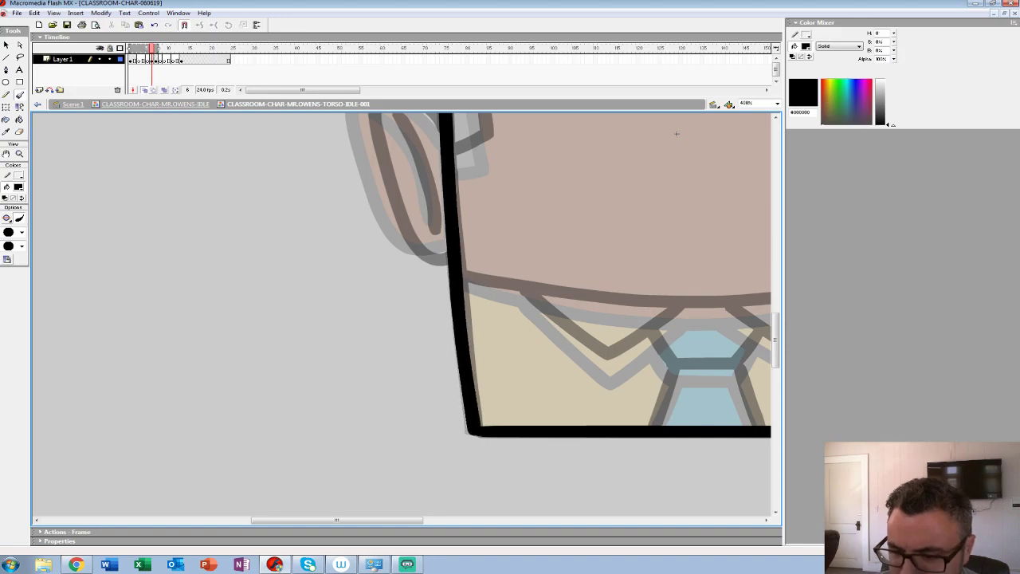
Step: Ink the curved line where the head meets the shirt, redoing it once
{"action": "left_click_drag", "start_coordinate": [677, 134], "coordinate": [383, 116]}
{"action": "mouse_move", "coordinate": [567, 275]}
{"action": "left_mouse_down"}
{"action": "mouse_move", "coordinate": [464, 289]}
{"action": "mouse_move", "coordinate": [310, 289]}
{"action": "mouse_move", "coordinate": [171, 263]}
{"action": "mouse_move", "coordinate": [83, 197]}
{"action": "left_mouse_up"}
{"action": "key", "text": "ctrl+z"}
{"action": "key", "text": "ctrl+z"}
{"action": "mouse_move", "coordinate": [498, 207]}
{"action": "left_mouse_down"}
{"action": "mouse_move", "coordinate": [314, 227]}
{"action": "mouse_move", "coordinate": [184, 216]}
{"action": "mouse_move", "coordinate": [86, 192]}
{"action": "left_mouse_up"}
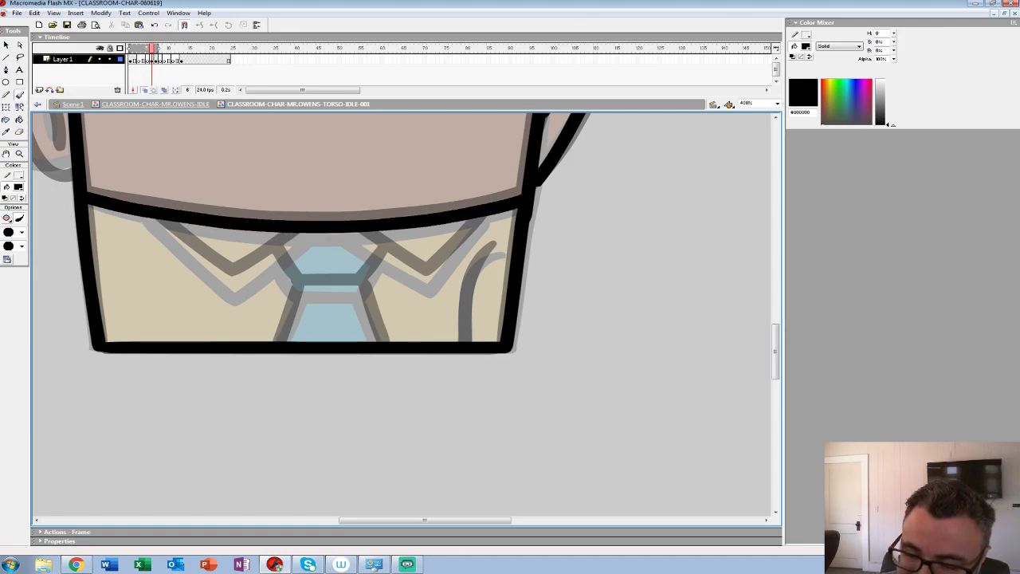
Step: Ink both collar points, the tie's knot and sides, and the curved fold line on the shirt's right side
{"action": "mouse_move", "coordinate": [489, 215]}
{"action": "left_mouse_down"}
{"action": "mouse_move", "coordinate": [435, 271]}
{"action": "mouse_move", "coordinate": [347, 233]}
{"action": "left_mouse_up"}
{"action": "mouse_move", "coordinate": [319, 263]}
{"action": "left_mouse_down"}
{"action": "mouse_move", "coordinate": [519, 274]}
{"action": "mouse_move", "coordinate": [439, 292]}
{"action": "mouse_move", "coordinate": [354, 229]}
{"action": "left_mouse_up"}
{"action": "left_click_drag", "start_coordinate": [510, 295], "coordinate": [374, 266]}
{"action": "mouse_move", "coordinate": [449, 241]}
{"action": "left_mouse_down"}
{"action": "mouse_move", "coordinate": [435, 260]}
{"action": "mouse_move", "coordinate": [359, 272]}
{"action": "mouse_move", "coordinate": [343, 243]}
{"action": "left_mouse_up"}
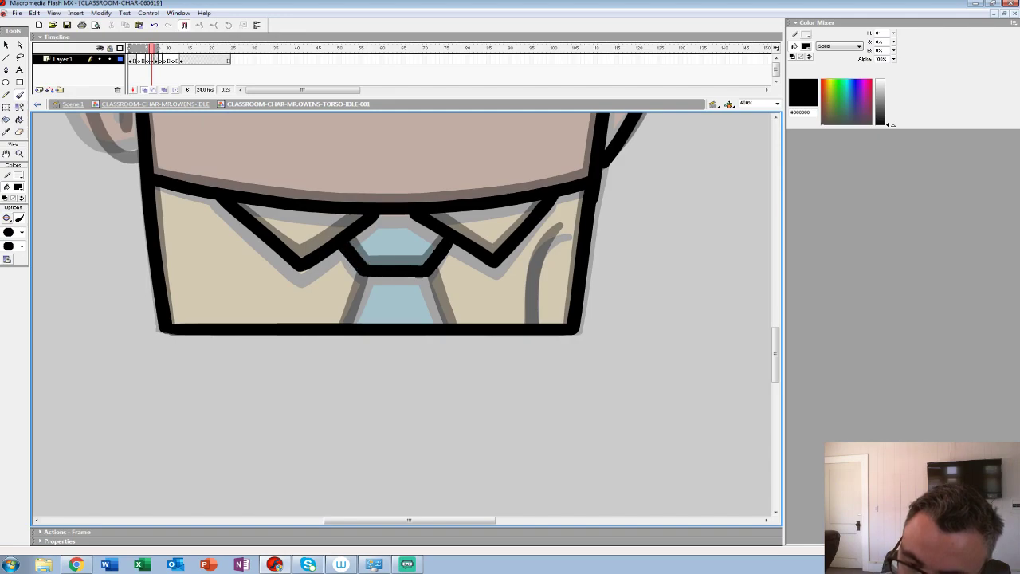
{"action": "left_click_drag", "start_coordinate": [367, 276], "coordinate": [344, 322]}
{"action": "left_click_drag", "start_coordinate": [425, 273], "coordinate": [442, 310]}
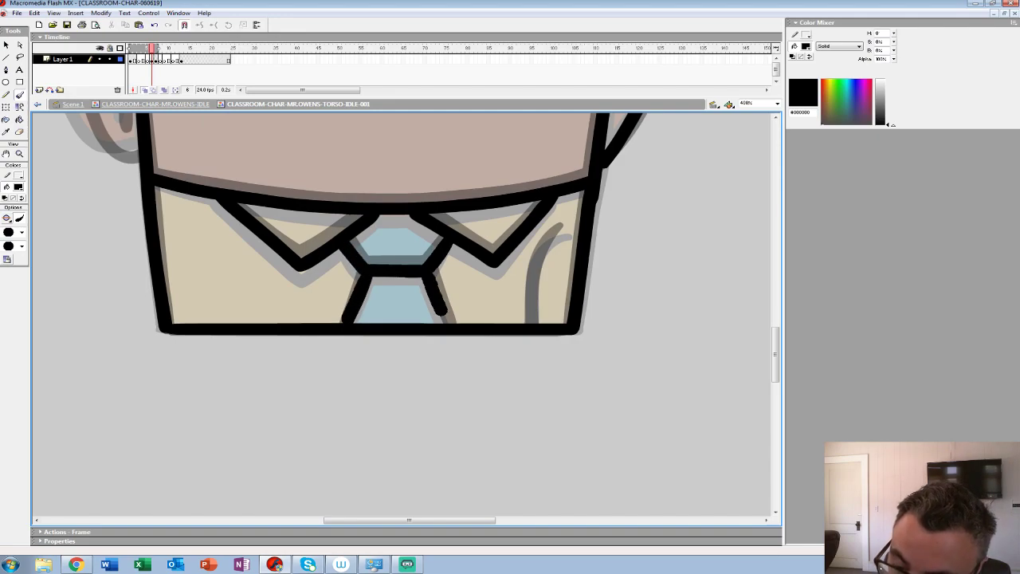
{"action": "left_click_drag", "start_coordinate": [534, 292], "coordinate": [532, 326]}
Step: Ink the right sideburn between the crown and the ear, redoing its stroke
{"action": "mouse_move", "coordinate": [368, 127]}
{"action": "left_mouse_down"}
{"action": "mouse_move", "coordinate": [250, 284]}
{"action": "mouse_move", "coordinate": [358, 390]}
{"action": "mouse_move", "coordinate": [267, 406]}
{"action": "left_mouse_up"}
{"action": "left_click_drag", "start_coordinate": [512, 194], "coordinate": [472, 413]}
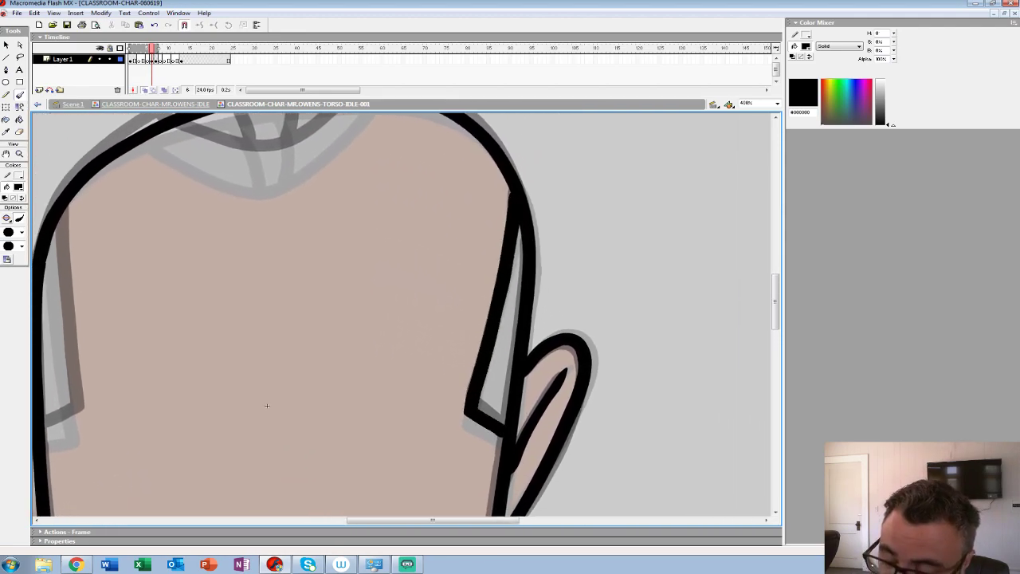
{"action": "key", "text": "ctrl+z"}
{"action": "mouse_move", "coordinate": [514, 193]}
{"action": "left_mouse_down"}
{"action": "mouse_move", "coordinate": [469, 420]}
{"action": "mouse_move", "coordinate": [500, 438]}
{"action": "left_mouse_up"}
Step: Ink the left sideburn, the left ear's outline and the ear's inner line
{"action": "mouse_move", "coordinate": [267, 406]}
{"action": "left_mouse_down"}
{"action": "mouse_move", "coordinate": [364, 410]}
{"action": "mouse_move", "coordinate": [492, 436]}
{"action": "mouse_move", "coordinate": [467, 501]}
{"action": "left_mouse_up"}
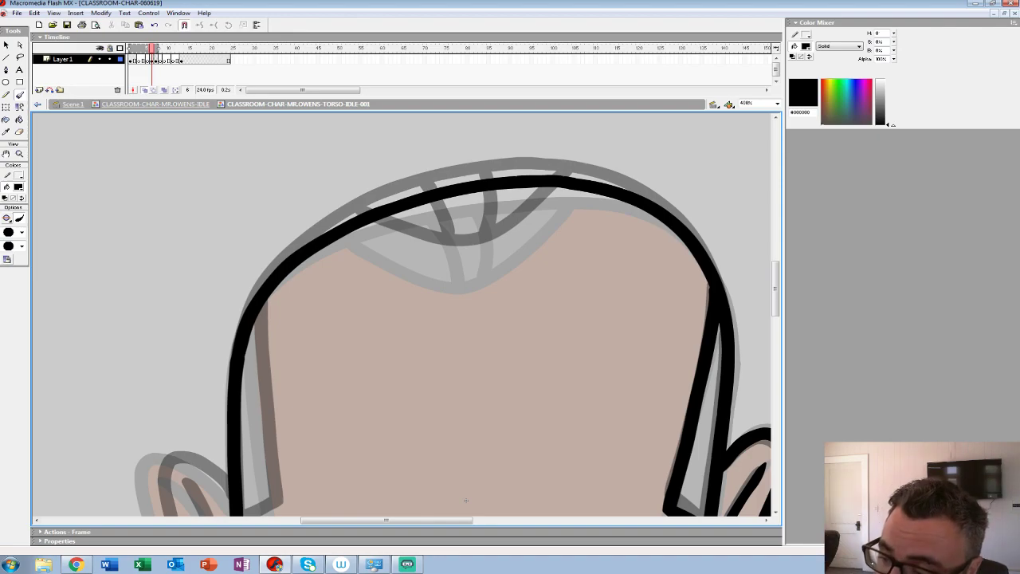
{"action": "left_click_drag", "start_coordinate": [466, 500], "coordinate": [626, 351]}
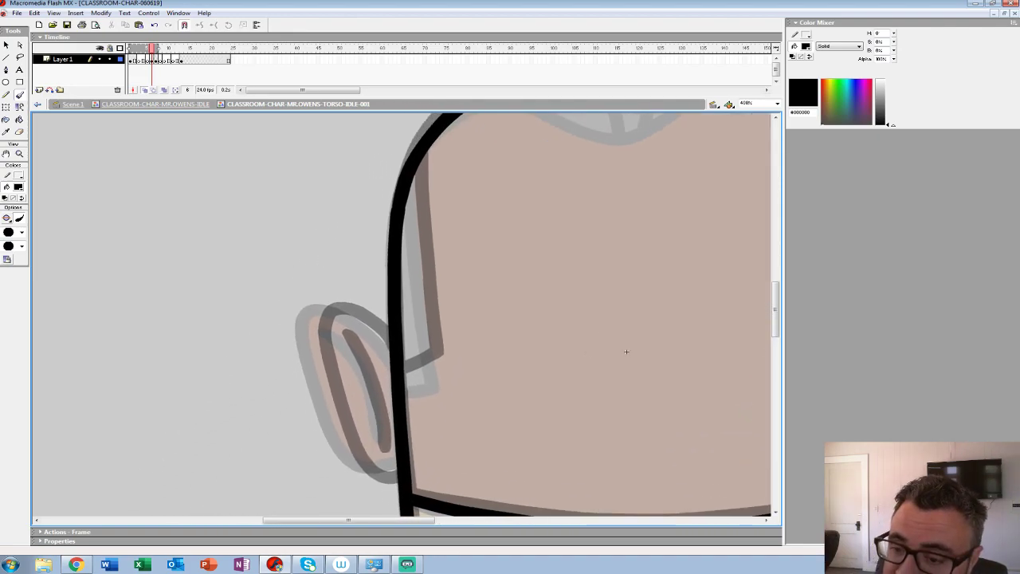
{"action": "left_click_drag", "start_coordinate": [418, 175], "coordinate": [436, 372]}
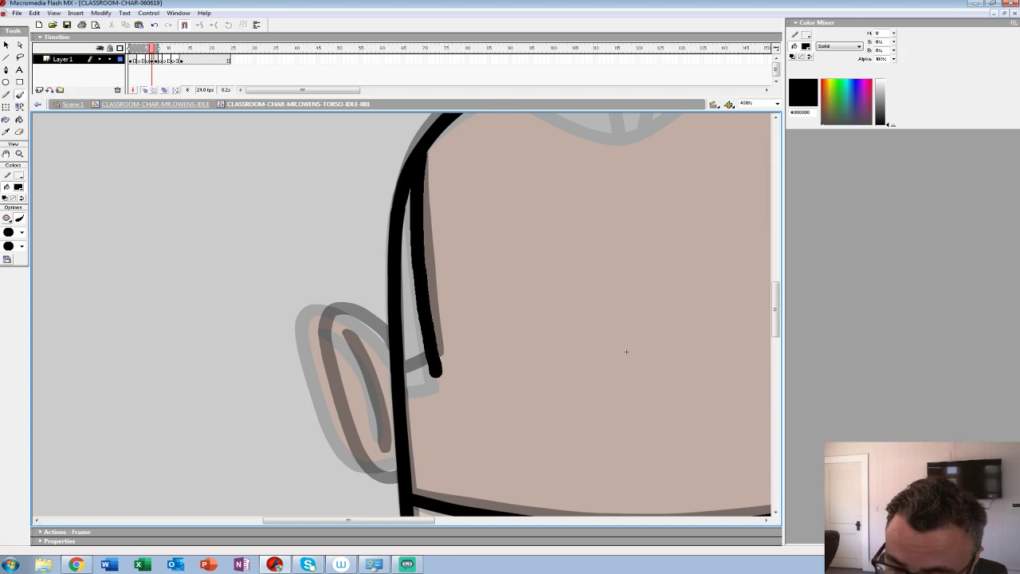
{"action": "mouse_move", "coordinate": [626, 351]}
{"action": "left_mouse_down"}
{"action": "mouse_move", "coordinate": [652, 272]}
{"action": "mouse_move", "coordinate": [720, 242]}
{"action": "mouse_move", "coordinate": [722, 230]}
{"action": "left_mouse_up"}
{"action": "mouse_move", "coordinate": [486, 230]}
{"action": "left_mouse_down"}
{"action": "mouse_move", "coordinate": [459, 203]}
{"action": "mouse_move", "coordinate": [414, 192]}
{"action": "mouse_move", "coordinate": [436, 313]}
{"action": "mouse_move", "coordinate": [460, 347]}
{"action": "mouse_move", "coordinate": [490, 349]}
{"action": "left_mouse_up"}
{"action": "key", "text": "ctrl+z"}
{"action": "mouse_move", "coordinate": [481, 219]}
{"action": "left_mouse_down"}
{"action": "mouse_move", "coordinate": [410, 193]}
{"action": "mouse_move", "coordinate": [419, 273]}
{"action": "mouse_move", "coordinate": [467, 352]}
{"action": "mouse_move", "coordinate": [491, 349]}
{"action": "left_mouse_up"}
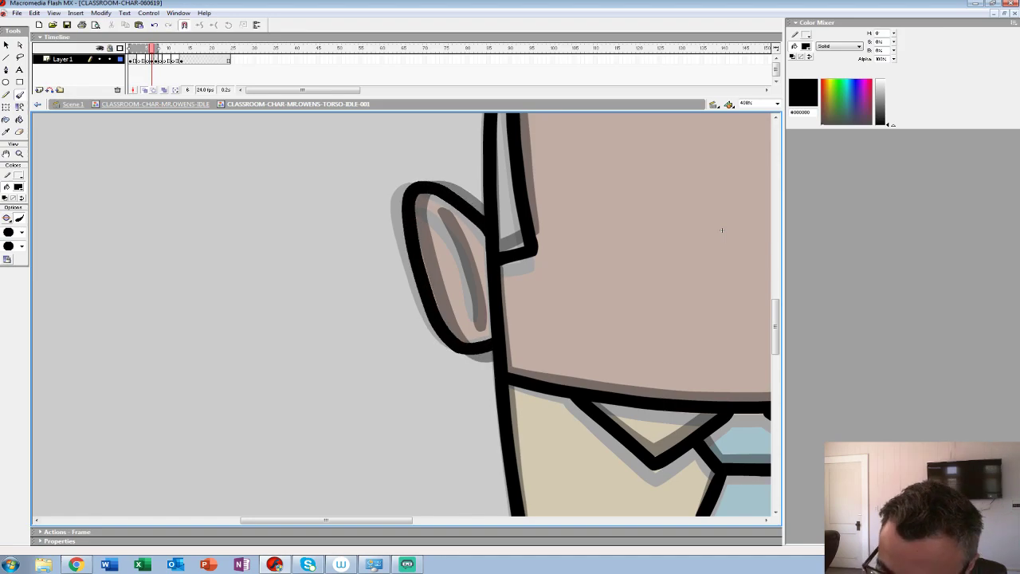
{"action": "left_click_drag", "start_coordinate": [433, 208], "coordinate": [477, 320]}
Step: Ink the hair patch on the crown with its two strand lines and check the drawing at 100%
{"action": "mouse_move", "coordinate": [722, 230]}
{"action": "left_mouse_down"}
{"action": "mouse_move", "coordinate": [542, 435]}
{"action": "mouse_move", "coordinate": [493, 460]}
{"action": "left_mouse_up"}
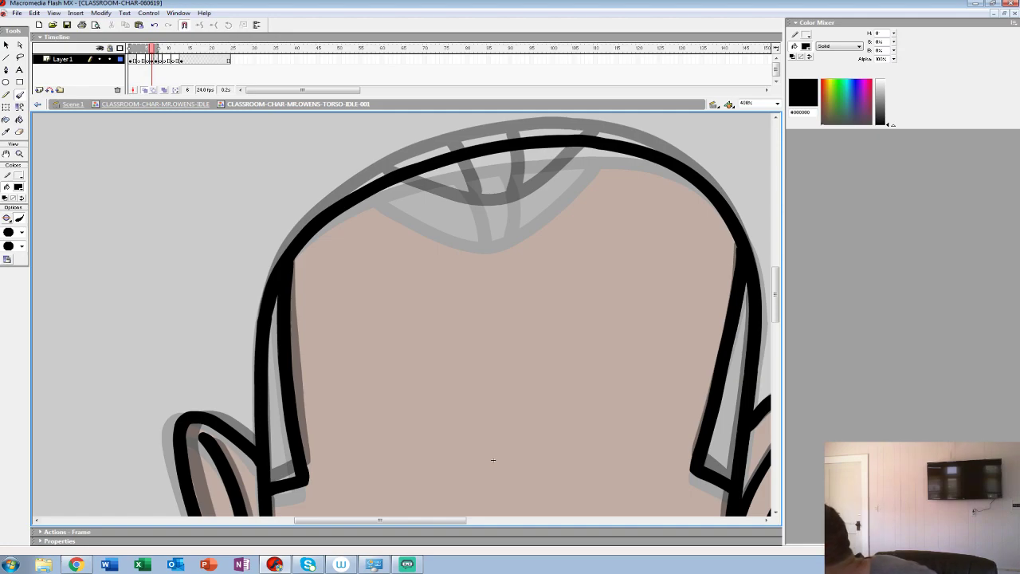
{"action": "mouse_move", "coordinate": [596, 145]}
{"action": "left_mouse_down"}
{"action": "mouse_move", "coordinate": [525, 211]}
{"action": "mouse_move", "coordinate": [487, 226]}
{"action": "mouse_move", "coordinate": [377, 190]}
{"action": "left_mouse_up"}
{"action": "left_click_drag", "start_coordinate": [448, 164], "coordinate": [482, 217]}
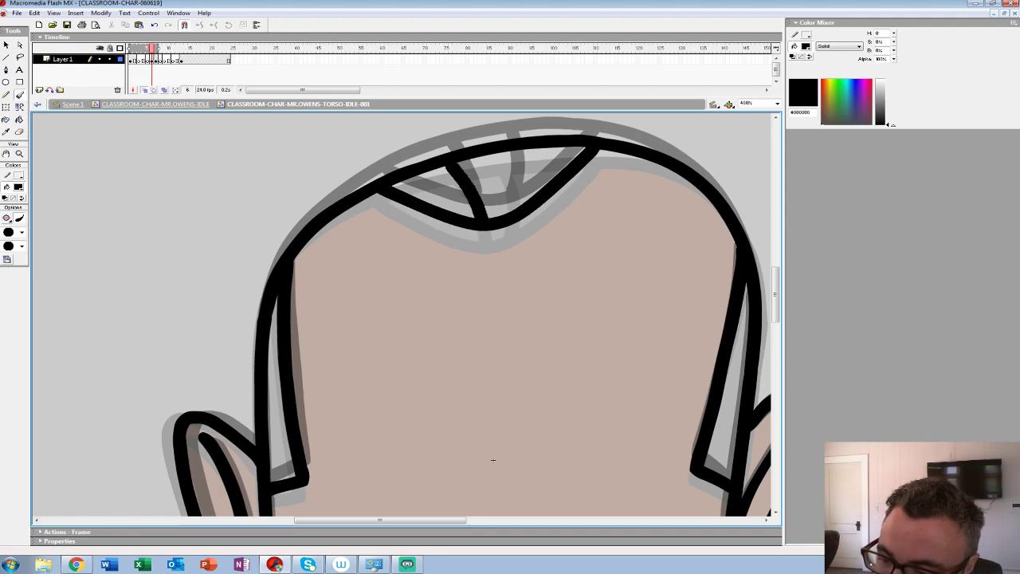
{"action": "mouse_move", "coordinate": [510, 151]}
{"action": "left_mouse_down"}
{"action": "mouse_move", "coordinate": [516, 212]}
{"action": "mouse_move", "coordinate": [431, 254]}
{"action": "left_mouse_up"}
{"action": "left_click", "coordinate": [20, 154]}
{"action": "key", "text": "ctrl+1"}
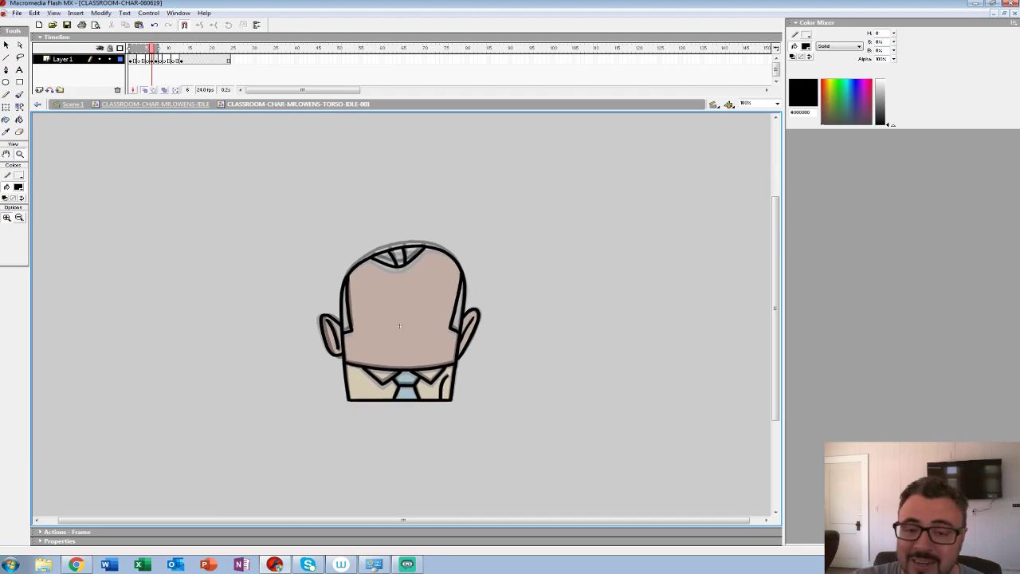
Step: Move to frame 5 and ink the shirt's straight bottom edge over the onion-skinned drawings
{"action": "left_click", "coordinate": [400, 326]}
{"action": "left_click", "coordinate": [425, 330]}
{"action": "left_click_drag", "start_coordinate": [423, 313], "coordinate": [456, 144]}
{"action": "key", "text": "b"}
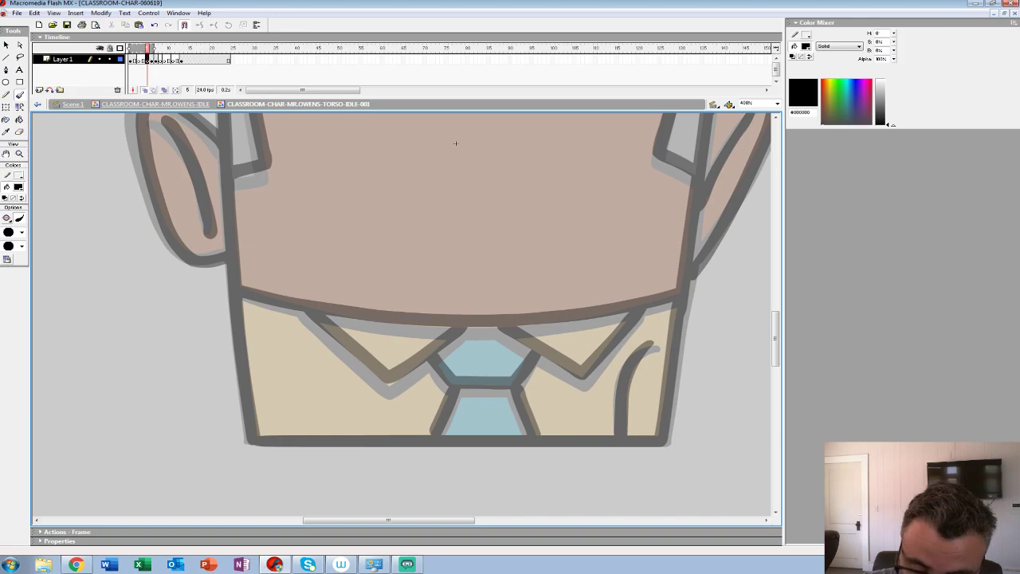
{"action": "key", "text": "ctrl+z"}
{"action": "left_click_drag", "start_coordinate": [254, 440], "coordinate": [642, 439]}
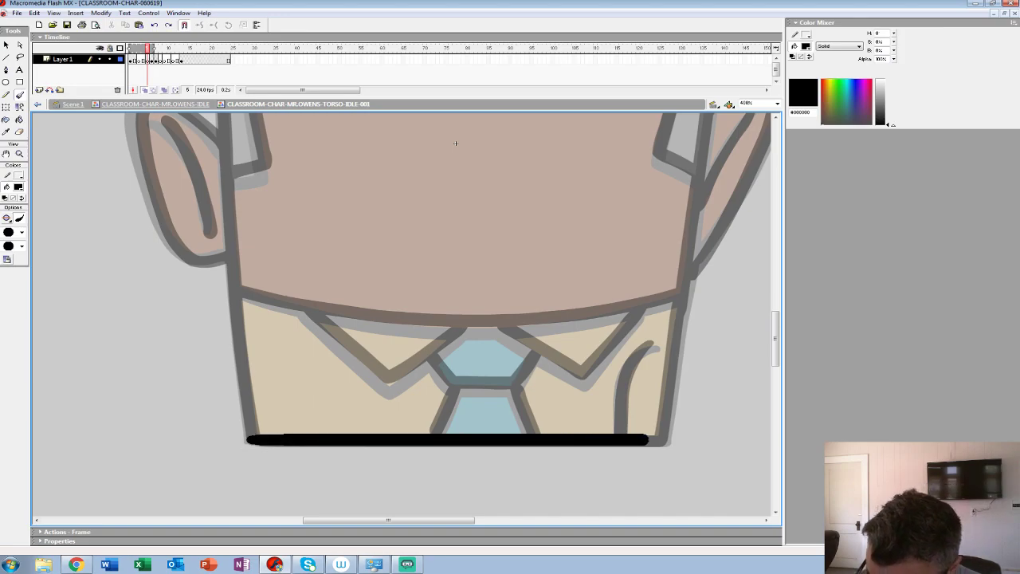
Step: Ink the right side of the head down to the shirt at frame 5, redoing one stroke, and outline the right ear
{"action": "left_click_drag", "start_coordinate": [455, 144], "coordinate": [266, 515]}
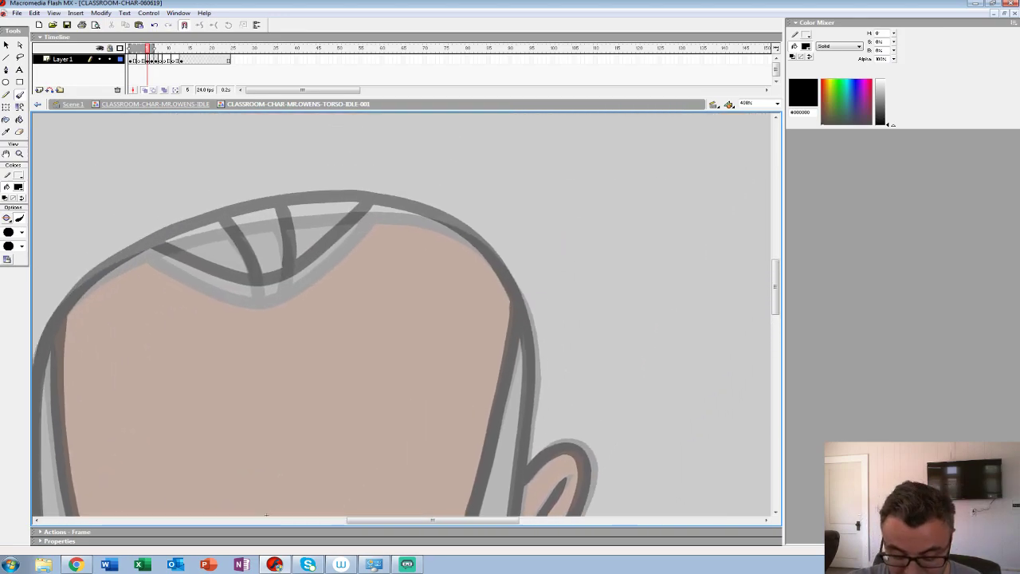
{"action": "mouse_move", "coordinate": [388, 209]}
{"action": "left_mouse_down"}
{"action": "mouse_move", "coordinate": [474, 243]}
{"action": "mouse_move", "coordinate": [516, 306]}
{"action": "mouse_move", "coordinate": [532, 391]}
{"action": "left_mouse_up"}
{"action": "left_click_drag", "start_coordinate": [266, 515], "coordinate": [258, 301]}
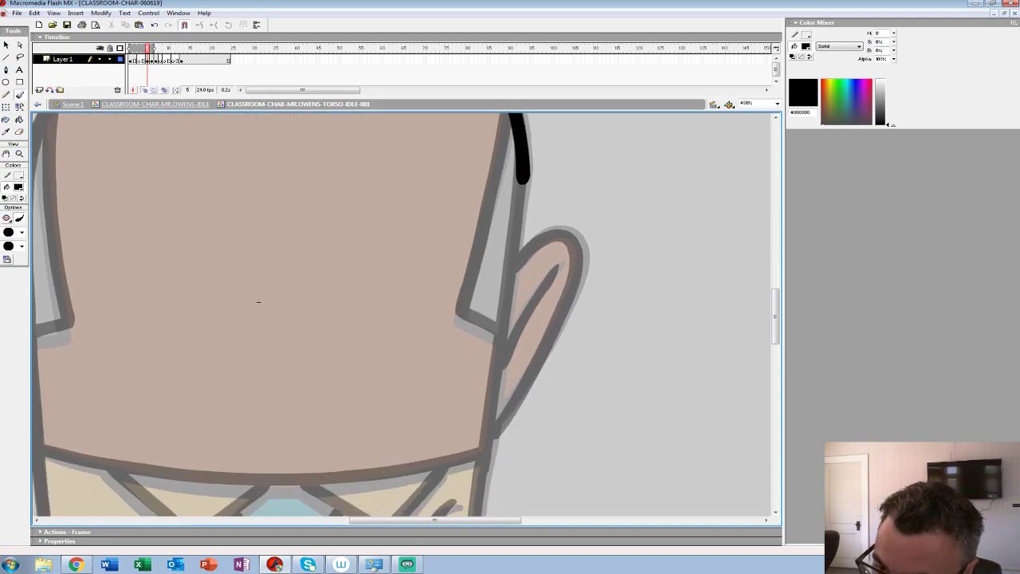
{"action": "left_click_drag", "start_coordinate": [523, 177], "coordinate": [504, 318]}
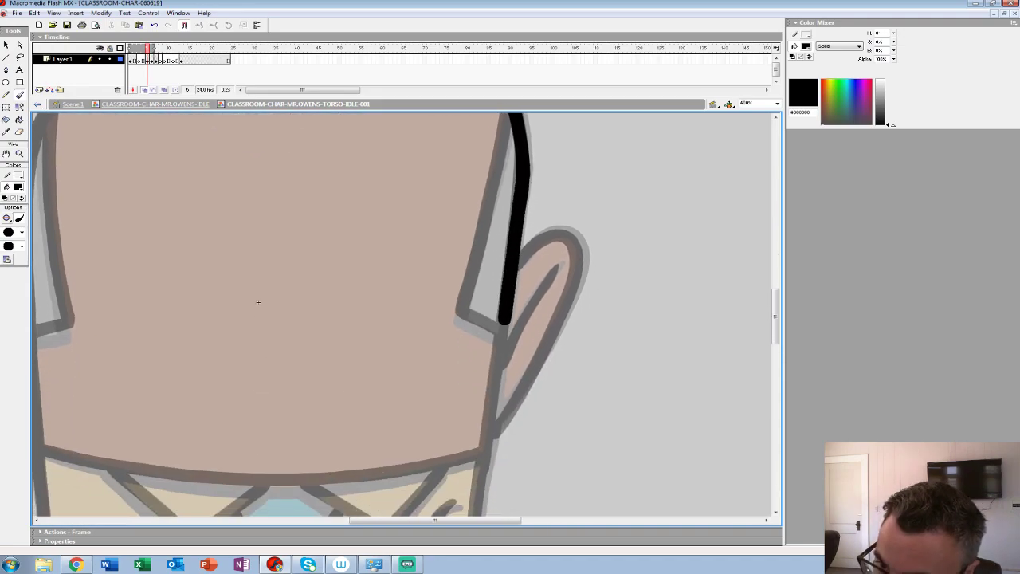
{"action": "key", "text": "ctrl+z"}
{"action": "left_click_drag", "start_coordinate": [523, 177], "coordinate": [492, 416]}
{"action": "mouse_move", "coordinate": [493, 416]}
{"action": "left_mouse_down"}
{"action": "mouse_move", "coordinate": [536, 203]}
{"action": "mouse_move", "coordinate": [511, 379]}
{"action": "left_mouse_up"}
{"action": "left_click_drag", "start_coordinate": [512, 378], "coordinate": [504, 395]}
{"action": "left_click_drag", "start_coordinate": [540, 191], "coordinate": [478, 344]}
{"action": "mouse_move", "coordinate": [495, 217]}
{"action": "left_mouse_down"}
{"action": "mouse_move", "coordinate": [531, 188]}
{"action": "mouse_move", "coordinate": [540, 253]}
{"action": "mouse_move", "coordinate": [472, 383]}
{"action": "left_mouse_up"}
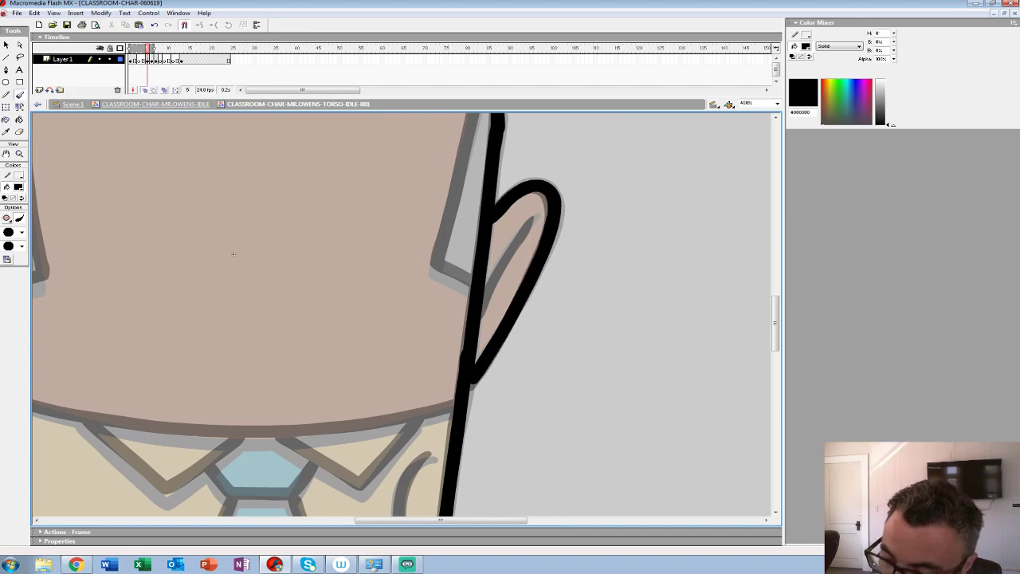
Step: Ink the right ear's inner line and the right sideburn at frame 5
{"action": "left_click_drag", "start_coordinate": [533, 217], "coordinate": [483, 313]}
{"action": "left_click_drag", "start_coordinate": [498, 275], "coordinate": [521, 409]}
{"action": "mouse_move", "coordinate": [502, 183]}
{"action": "left_mouse_down"}
{"action": "mouse_move", "coordinate": [457, 406]}
{"action": "mouse_move", "coordinate": [498, 428]}
{"action": "left_mouse_up"}
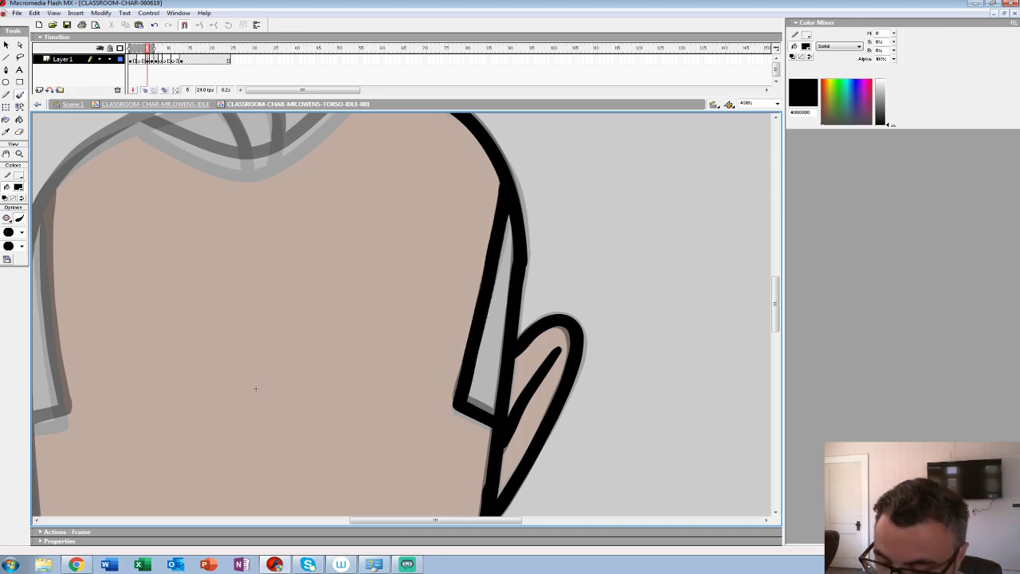
Step: Ink the crown and the left side of the head down to the shirt's bottom corner at frame 5
{"action": "left_click_drag", "start_coordinate": [256, 388], "coordinate": [499, 476]}
{"action": "mouse_move", "coordinate": [613, 170]}
{"action": "left_mouse_down"}
{"action": "mouse_move", "coordinate": [547, 165]}
{"action": "mouse_move", "coordinate": [461, 181]}
{"action": "mouse_move", "coordinate": [358, 226]}
{"action": "mouse_move", "coordinate": [295, 277]}
{"action": "mouse_move", "coordinate": [270, 328]}
{"action": "left_mouse_up"}
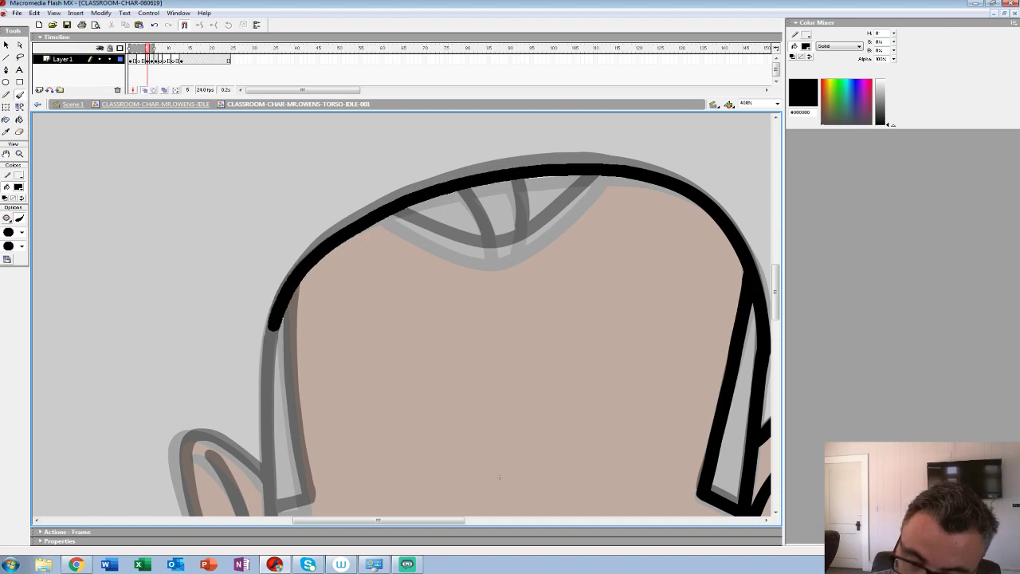
{"action": "left_click_drag", "start_coordinate": [501, 477], "coordinate": [705, 288]}
{"action": "left_click_drag", "start_coordinate": [478, 142], "coordinate": [477, 348]}
{"action": "left_click_drag", "start_coordinate": [501, 478], "coordinate": [513, 283]}
{"action": "mouse_move", "coordinate": [489, 158]}
{"action": "left_mouse_down"}
{"action": "mouse_move", "coordinate": [516, 393]}
{"action": "mouse_move", "coordinate": [279, 400]}
{"action": "mouse_move", "coordinate": [209, 383]}
{"action": "left_mouse_up"}
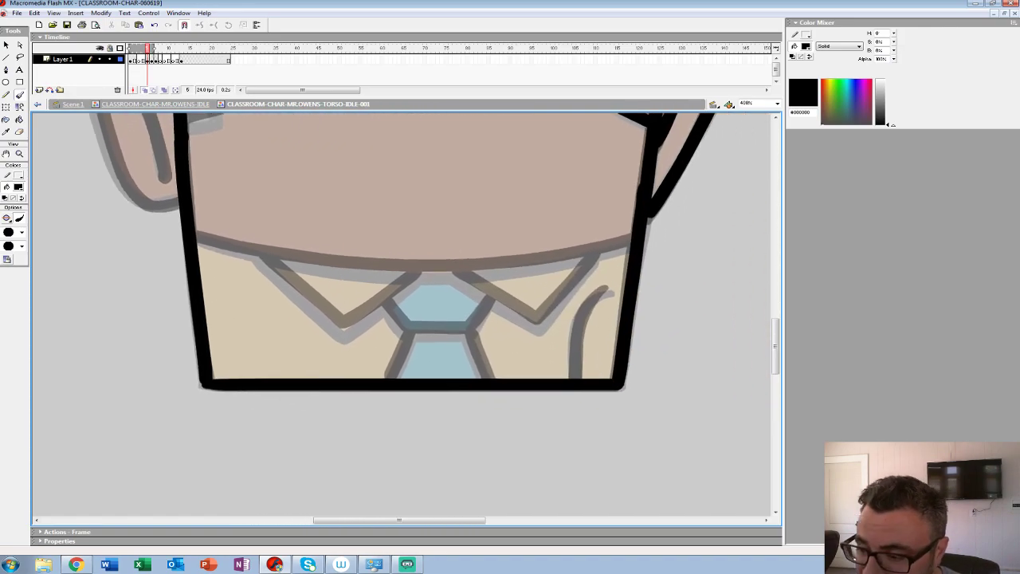
Step: Ink the curved neckline, both collar points and the shirt's fold line at frame 5
{"action": "mouse_move", "coordinate": [626, 247]}
{"action": "left_mouse_down"}
{"action": "mouse_move", "coordinate": [427, 273]}
{"action": "mouse_move", "coordinate": [284, 259]}
{"action": "mouse_move", "coordinate": [196, 233]}
{"action": "left_mouse_up"}
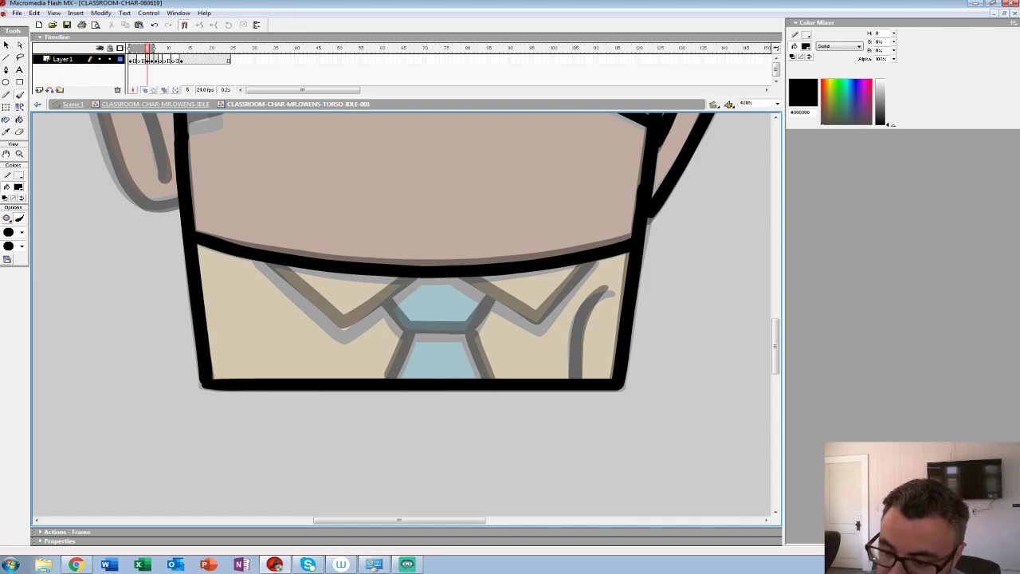
{"action": "mouse_move", "coordinate": [594, 261]}
{"action": "left_mouse_down"}
{"action": "mouse_move", "coordinate": [537, 325]}
{"action": "mouse_move", "coordinate": [451, 278]}
{"action": "left_mouse_up"}
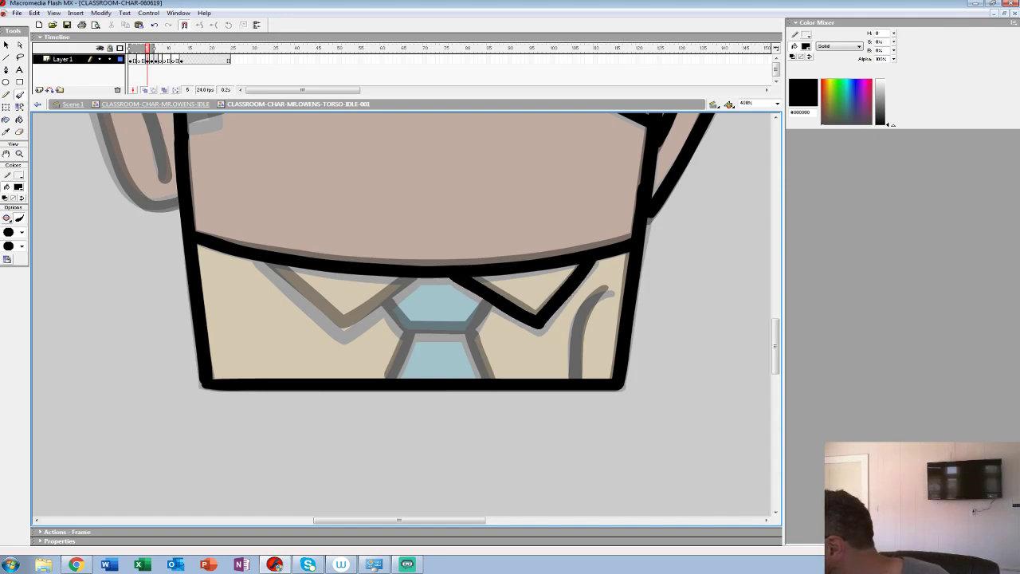
{"action": "mouse_move", "coordinate": [607, 290]}
{"action": "left_mouse_down"}
{"action": "mouse_move", "coordinate": [576, 328]}
{"action": "mouse_move", "coordinate": [575, 378]}
{"action": "left_mouse_up"}
{"action": "left_click_drag", "start_coordinate": [558, 351], "coordinate": [711, 330]}
{"action": "mouse_move", "coordinate": [571, 257]}
{"action": "left_mouse_down"}
{"action": "mouse_move", "coordinate": [499, 310]}
{"action": "mouse_move", "coordinate": [417, 240]}
{"action": "left_mouse_up"}
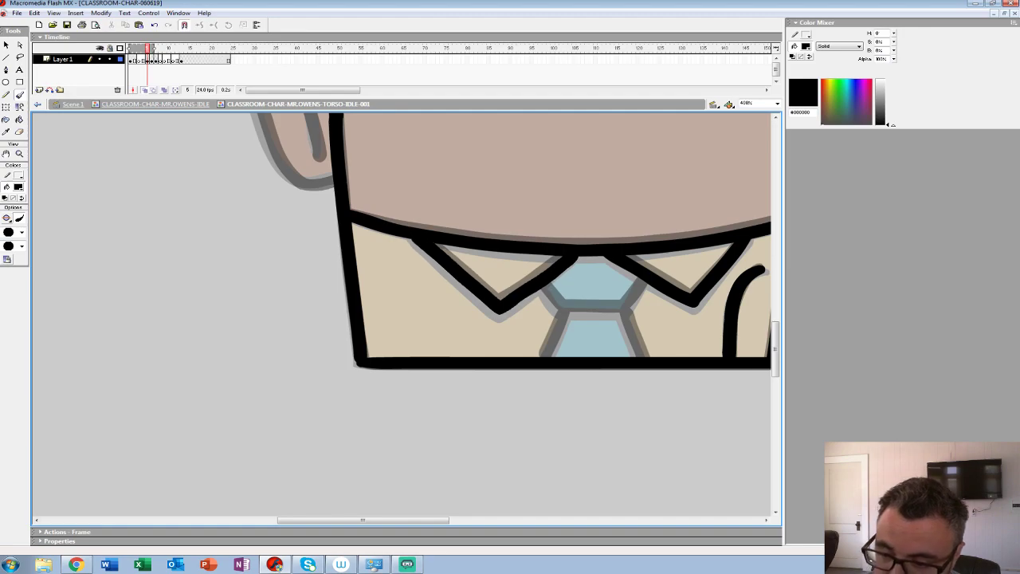
Step: Ink the tie's knot and both of its sides at frame 5
{"action": "left_click_drag", "start_coordinate": [573, 319], "coordinate": [475, 293]}
{"action": "mouse_move", "coordinate": [544, 256]}
{"action": "left_mouse_down"}
{"action": "mouse_move", "coordinate": [509, 284]}
{"action": "mouse_move", "coordinate": [458, 283]}
{"action": "mouse_move", "coordinate": [443, 257]}
{"action": "left_mouse_up"}
{"action": "left_click_drag", "start_coordinate": [463, 290], "coordinate": [447, 330]}
{"action": "left_click_drag", "start_coordinate": [526, 288], "coordinate": [543, 331]}
Step: Ink the left sideburn at frame 5
{"action": "mouse_move", "coordinate": [466, 135]}
{"action": "left_mouse_down"}
{"action": "mouse_move", "coordinate": [446, 404]}
{"action": "mouse_move", "coordinate": [611, 383]}
{"action": "mouse_move", "coordinate": [721, 306]}
{"action": "left_mouse_up"}
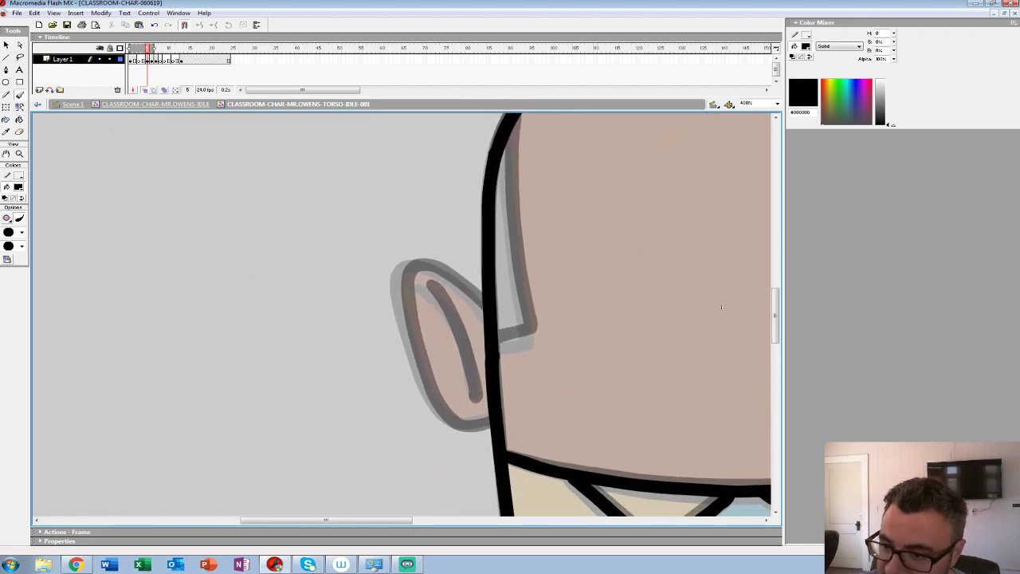
{"action": "mouse_move", "coordinate": [514, 123]}
{"action": "left_mouse_down"}
{"action": "mouse_move", "coordinate": [510, 190]}
{"action": "mouse_move", "coordinate": [536, 339]}
{"action": "mouse_move", "coordinate": [499, 348]}
{"action": "left_mouse_up"}
{"action": "left_click_drag", "start_coordinate": [722, 307], "coordinate": [748, 333]}
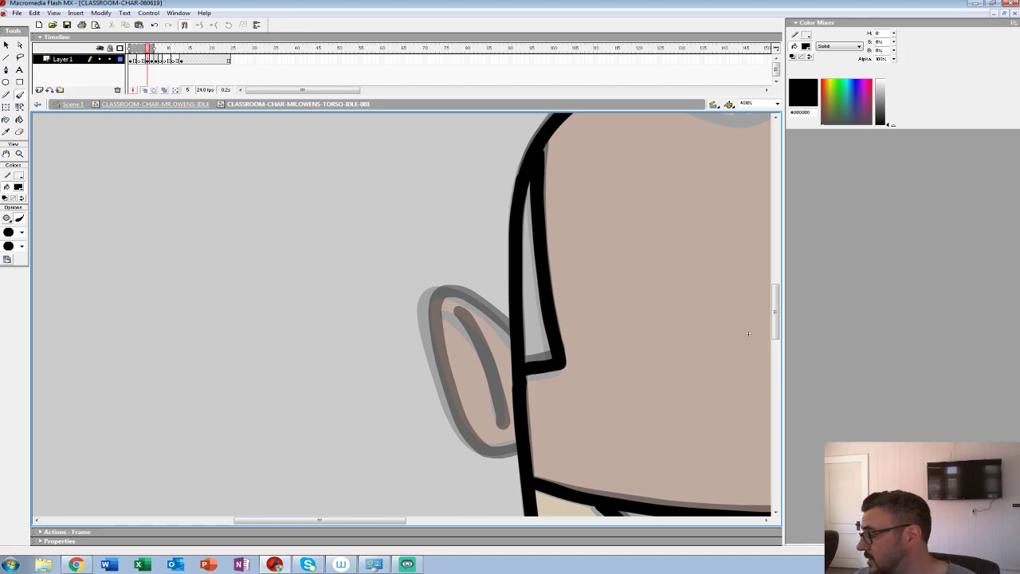
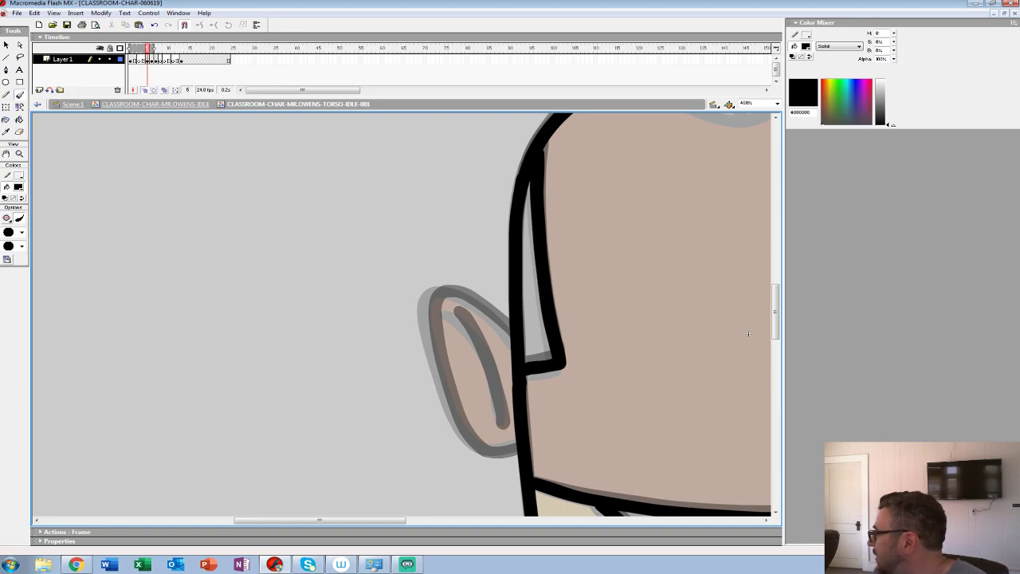
Step: Ink the left ear and the hair patch with its two strand lines at frame 5
{"action": "left_click_drag", "start_coordinate": [749, 333], "coordinate": [723, 234]}
{"action": "mouse_move", "coordinate": [481, 237]}
{"action": "left_mouse_down"}
{"action": "mouse_move", "coordinate": [421, 193]}
{"action": "mouse_move", "coordinate": [401, 209]}
{"action": "mouse_move", "coordinate": [422, 294]}
{"action": "mouse_move", "coordinate": [460, 349]}
{"action": "left_mouse_up"}
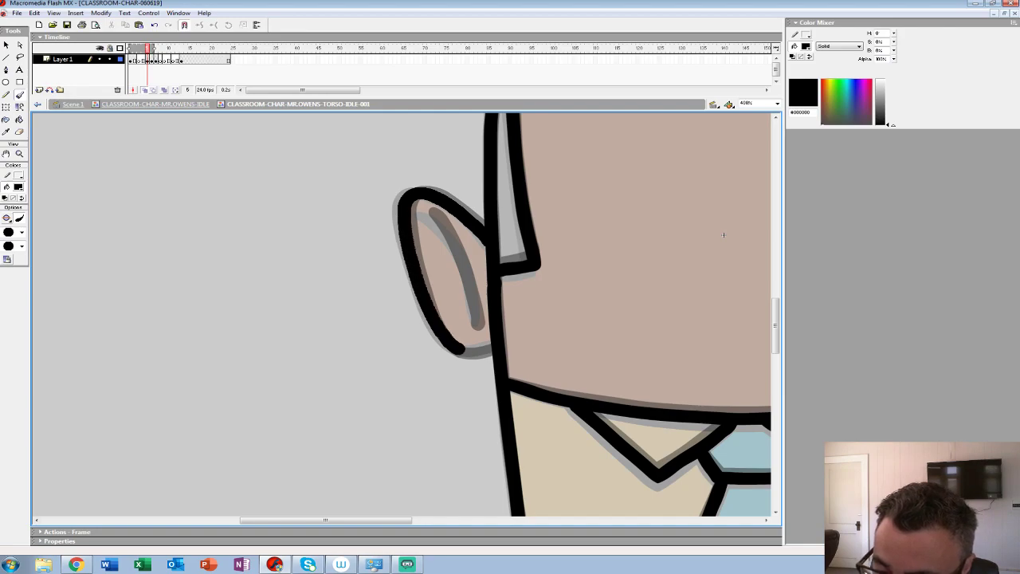
{"action": "left_click_drag", "start_coordinate": [724, 235], "coordinate": [474, 468]}
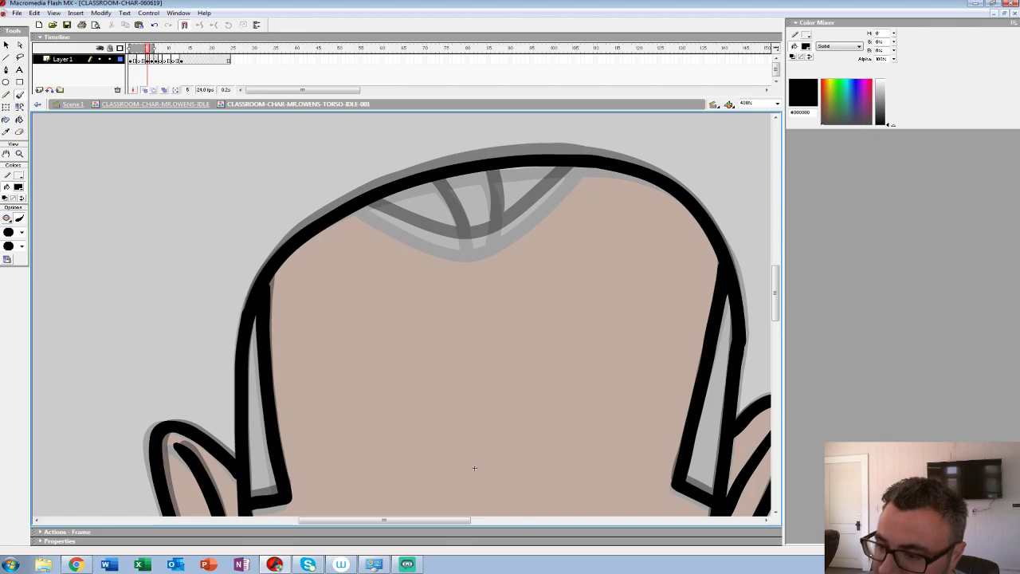
{"action": "mouse_move", "coordinate": [578, 169]}
{"action": "left_mouse_down"}
{"action": "mouse_move", "coordinate": [472, 245]}
{"action": "mouse_move", "coordinate": [358, 209]}
{"action": "left_mouse_up"}
{"action": "left_click_drag", "start_coordinate": [435, 180], "coordinate": [460, 226]}
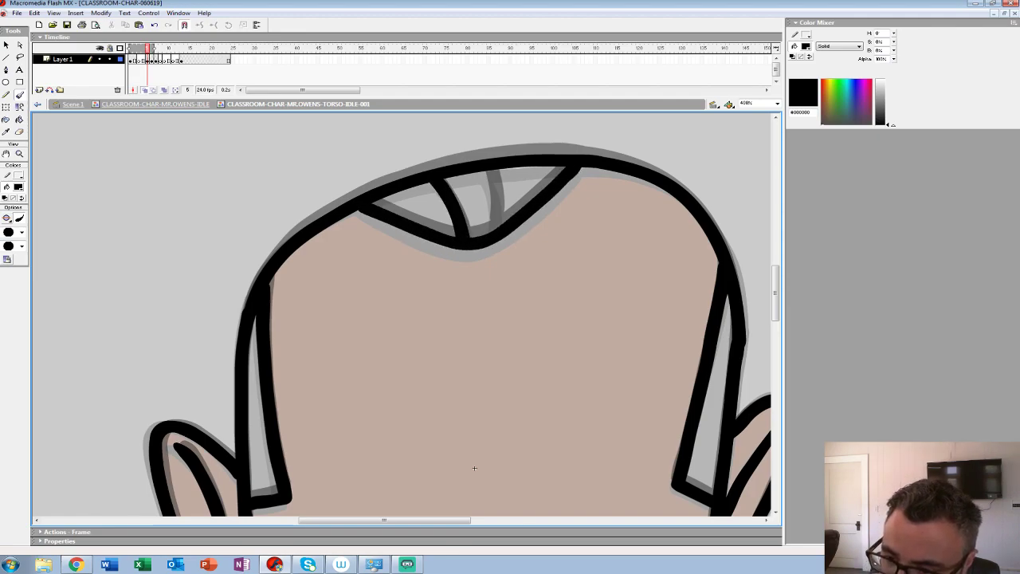
{"action": "left_click_drag", "start_coordinate": [486, 171], "coordinate": [499, 226]}
Step: Go to the undrawn frame 3 with its neighbouring drawings shown as onion skins
{"action": "key", "text": "z"}
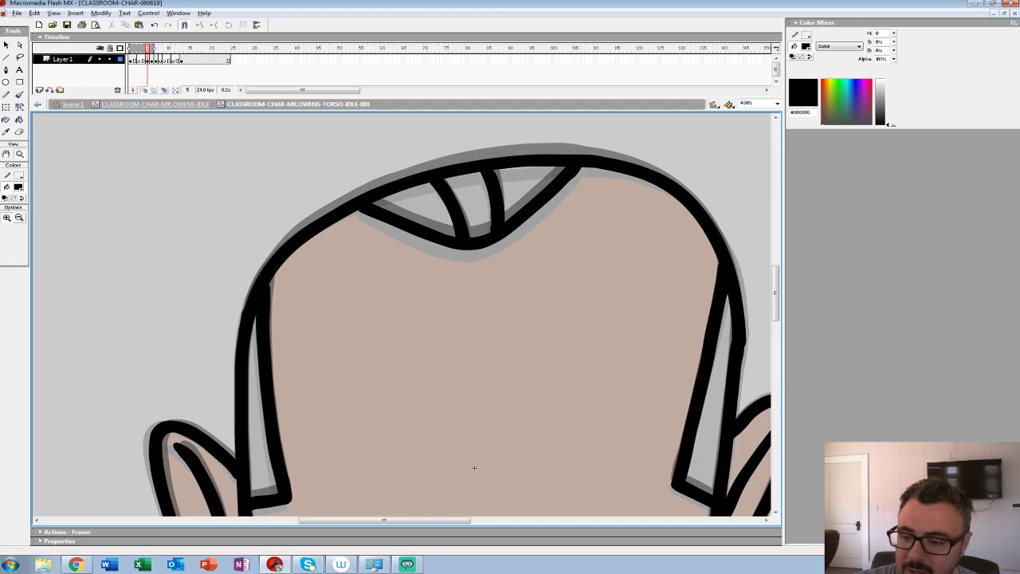
{"action": "left_click", "coordinate": [474, 468], "text": "alt"}
{"action": "left_click", "coordinate": [474, 468], "text": "alt"}
{"action": "left_click_drag", "start_coordinate": [387, 372], "coordinate": [397, 271]}
{"action": "key", "text": "comma"}
{"action": "key", "text": "comma"}
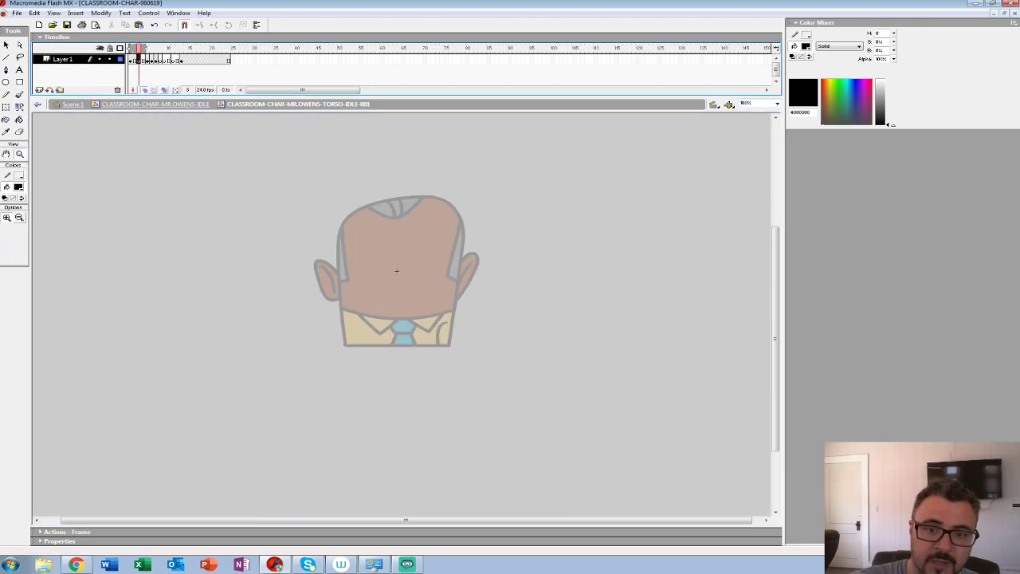
{"action": "key", "text": "period"}
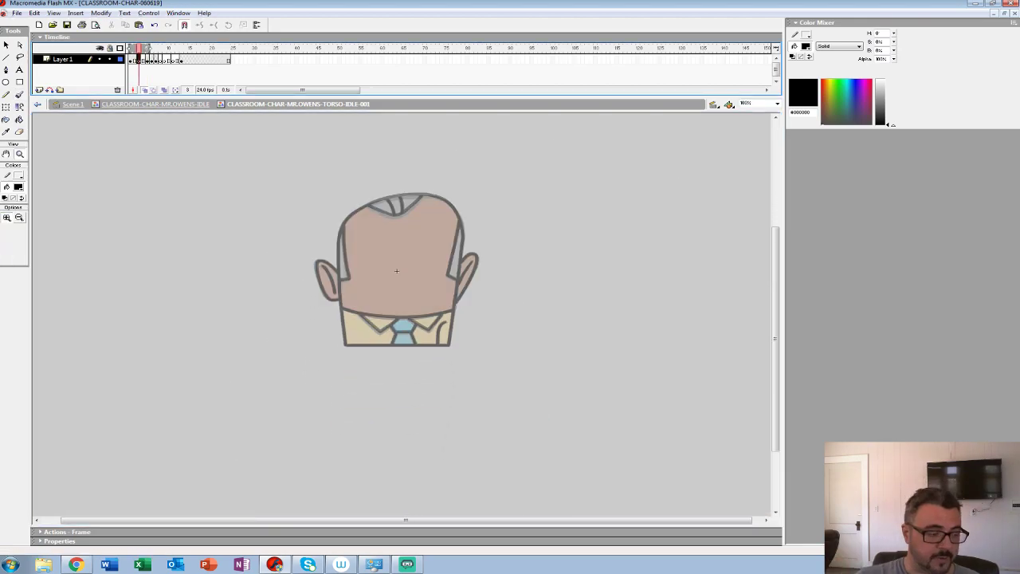
Step: Ink the right half of the crown and the head's right side down to the shirt's bottom corner at frame 3
{"action": "left_click", "coordinate": [401, 274]}
{"action": "left_click", "coordinate": [387, 306]}
{"action": "left_click_drag", "start_coordinate": [401, 312], "coordinate": [442, 146]}
{"action": "key", "text": "b"}
{"action": "left_click_drag", "start_coordinate": [233, 441], "coordinate": [650, 442]}
{"action": "left_click_drag", "start_coordinate": [441, 146], "coordinate": [270, 508]}
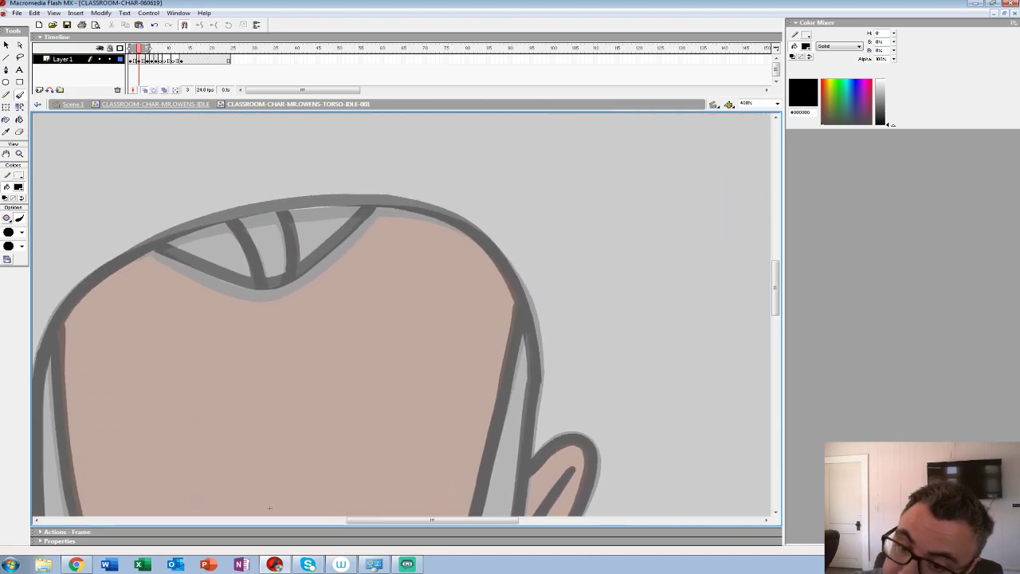
{"action": "mouse_move", "coordinate": [369, 205]}
{"action": "left_mouse_down"}
{"action": "mouse_move", "coordinate": [469, 231]}
{"action": "mouse_move", "coordinate": [523, 297]}
{"action": "mouse_move", "coordinate": [535, 371]}
{"action": "left_mouse_up"}
{"action": "scroll", "coordinate": [271, 375], "scroll_direction": "down", "scroll_amount": 5}
{"action": "left_click_drag", "start_coordinate": [537, 163], "coordinate": [520, 273]}
{"action": "key", "text": "ctrl+z"}
{"action": "left_click_drag", "start_coordinate": [537, 163], "coordinate": [504, 412]}
{"action": "scroll", "coordinate": [272, 287], "scroll_direction": "down", "scroll_amount": 5}
{"action": "left_click_drag", "start_coordinate": [529, 167], "coordinate": [502, 347]}
Step: Ink the right ear's outline and its inner line at frame 3
{"action": "scroll", "coordinate": [216, 236], "scroll_direction": "up", "scroll_amount": 4}
{"action": "mouse_move", "coordinate": [475, 203]}
{"action": "left_mouse_down"}
{"action": "mouse_move", "coordinate": [526, 163]}
{"action": "mouse_move", "coordinate": [539, 223]}
{"action": "mouse_move", "coordinate": [456, 362]}
{"action": "left_mouse_up"}
{"action": "left_click_drag", "start_coordinate": [519, 198], "coordinate": [467, 294]}
Step: Ink the left half of the crown and the head's left side down to the shirt's bottom corner at frame 3
{"action": "mouse_move", "coordinate": [359, 207]}
{"action": "left_mouse_down"}
{"action": "mouse_move", "coordinate": [420, 441]}
{"action": "mouse_move", "coordinate": [672, 444]}
{"action": "left_mouse_up"}
{"action": "mouse_move", "coordinate": [632, 170]}
{"action": "left_mouse_down"}
{"action": "mouse_move", "coordinate": [547, 170]}
{"action": "mouse_move", "coordinate": [428, 201]}
{"action": "mouse_move", "coordinate": [337, 255]}
{"action": "mouse_move", "coordinate": [305, 311]}
{"action": "left_mouse_up"}
{"action": "left_click_drag", "start_coordinate": [530, 473], "coordinate": [732, 279]}
{"action": "left_click_drag", "start_coordinate": [506, 120], "coordinate": [500, 344]}
{"action": "scroll", "coordinate": [732, 279], "scroll_direction": "down", "scroll_amount": 5}
{"action": "left_click_drag", "start_coordinate": [506, 153], "coordinate": [532, 360]}
{"action": "key", "text": "ctrl+z"}
{"action": "left_click_drag", "start_coordinate": [504, 148], "coordinate": [532, 384]}
Step: Ink the left ear's outline and its inner line at frame 3
{"action": "scroll", "coordinate": [606, 315], "scroll_direction": "up", "scroll_amount": 4}
{"action": "mouse_move", "coordinate": [523, 250]}
{"action": "left_mouse_down"}
{"action": "mouse_move", "coordinate": [510, 225]}
{"action": "mouse_move", "coordinate": [465, 197]}
{"action": "mouse_move", "coordinate": [444, 253]}
{"action": "mouse_move", "coordinate": [469, 322]}
{"action": "mouse_move", "coordinate": [506, 354]}
{"action": "left_mouse_up"}
{"action": "mouse_move", "coordinate": [456, 212]}
{"action": "left_mouse_down"}
{"action": "mouse_move", "coordinate": [494, 254]}
{"action": "mouse_move", "coordinate": [520, 330]}
{"action": "left_mouse_up"}
Step: Ink the left and right sideburns at frame 3
{"action": "left_click_drag", "start_coordinate": [764, 243], "coordinate": [679, 416]}
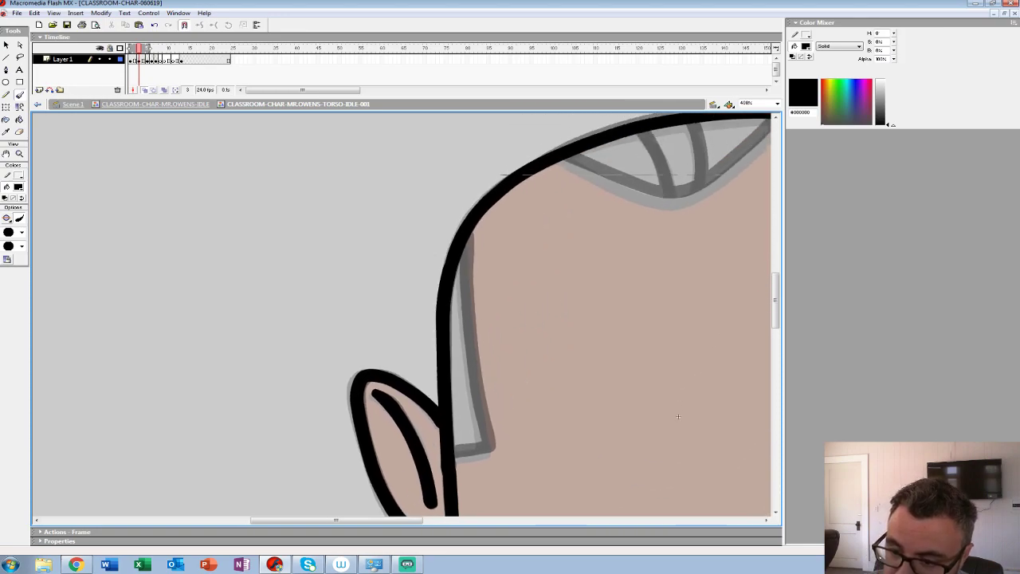
{"action": "left_click_drag", "start_coordinate": [468, 241], "coordinate": [488, 439]}
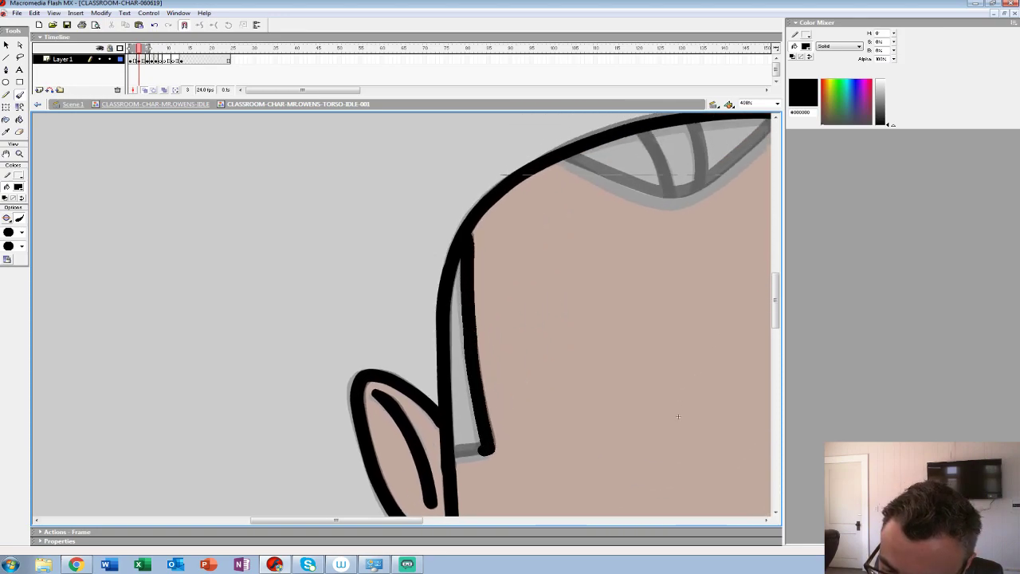
{"action": "mouse_move", "coordinate": [678, 416]}
{"action": "left_mouse_down"}
{"action": "mouse_move", "coordinate": [399, 411]}
{"action": "mouse_move", "coordinate": [301, 390]}
{"action": "left_mouse_up"}
{"action": "left_click_drag", "start_coordinate": [553, 195], "coordinate": [540, 276]}
{"action": "key", "text": "ctrl+z"}
{"action": "mouse_move", "coordinate": [551, 191]}
{"action": "left_mouse_down"}
{"action": "mouse_move", "coordinate": [505, 408]}
{"action": "mouse_move", "coordinate": [537, 425]}
{"action": "left_mouse_up"}
{"action": "left_click_drag", "start_coordinate": [454, 255], "coordinate": [495, 430]}
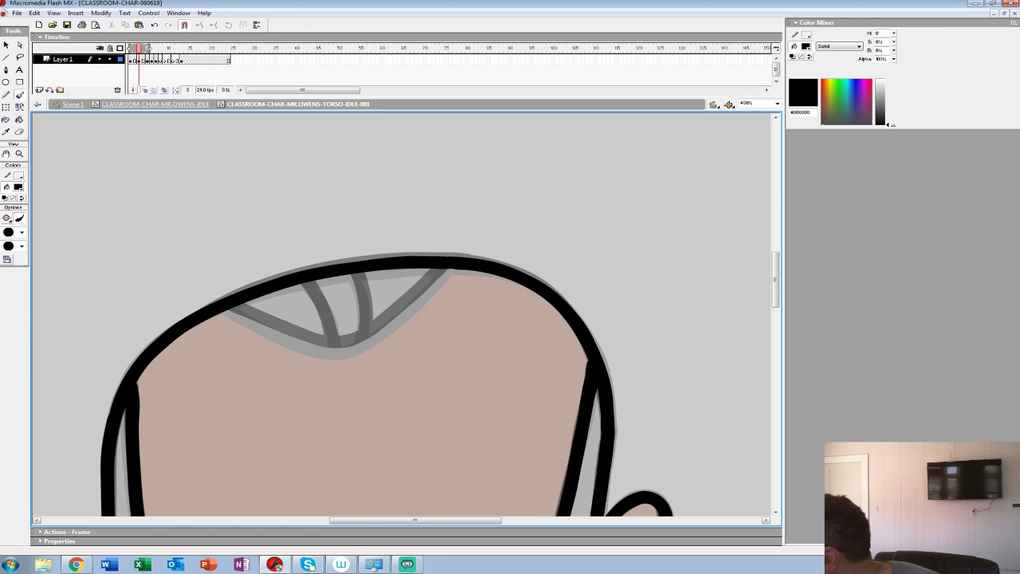
Step: Ink the hair patch below the crown and its strand lines at frame 3
{"action": "left_click_drag", "start_coordinate": [398, 343], "coordinate": [479, 311]}
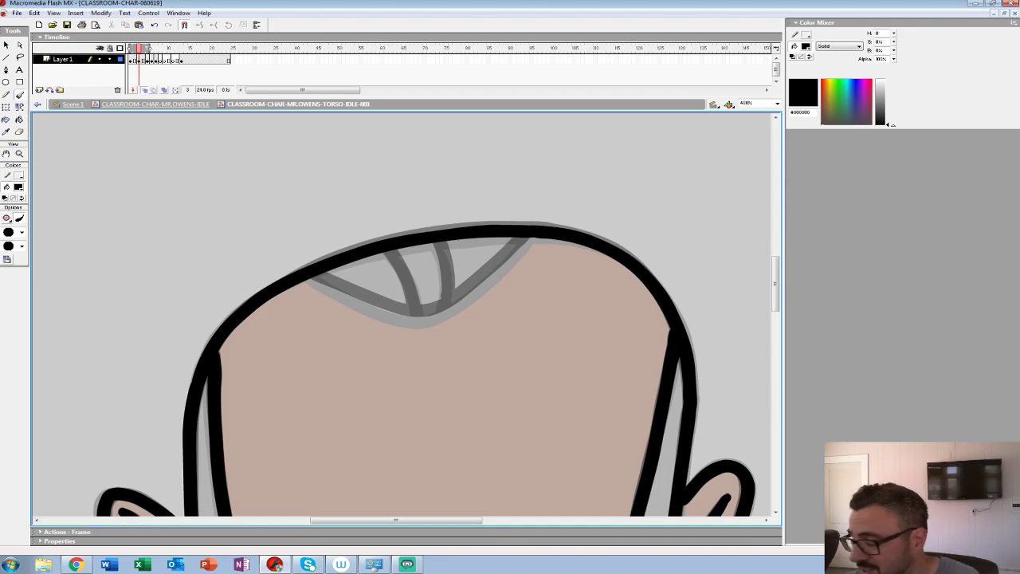
{"action": "mouse_move", "coordinate": [528, 237]}
{"action": "left_mouse_down"}
{"action": "mouse_move", "coordinate": [421, 318]}
{"action": "mouse_move", "coordinate": [303, 276]}
{"action": "left_mouse_up"}
{"action": "left_click_drag", "start_coordinate": [388, 253], "coordinate": [413, 307]}
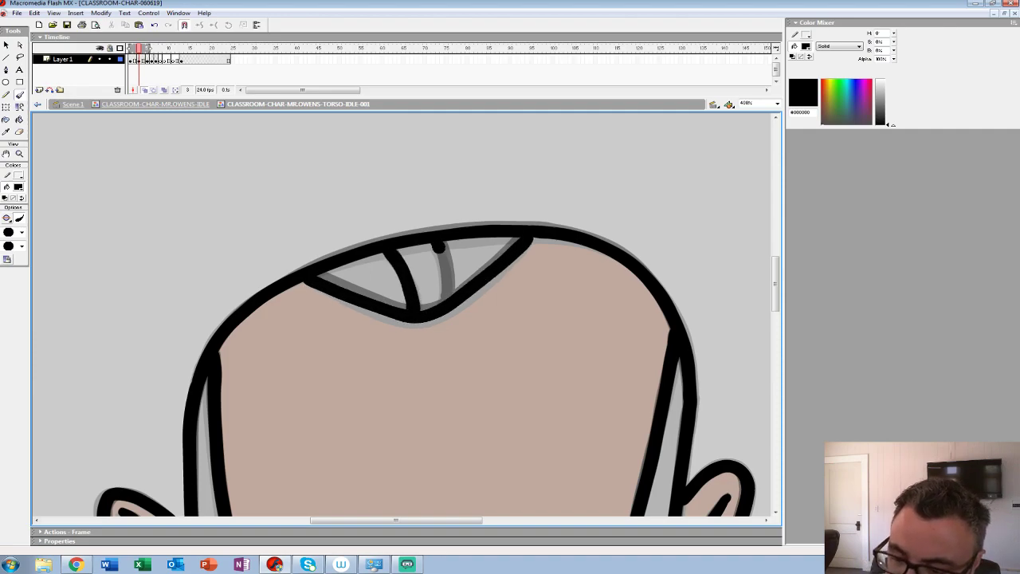
Step: Ink the curved neckline and both collar points at frame 3
{"action": "scroll", "coordinate": [419, 278], "scroll_direction": "down", "scroll_amount": 10}
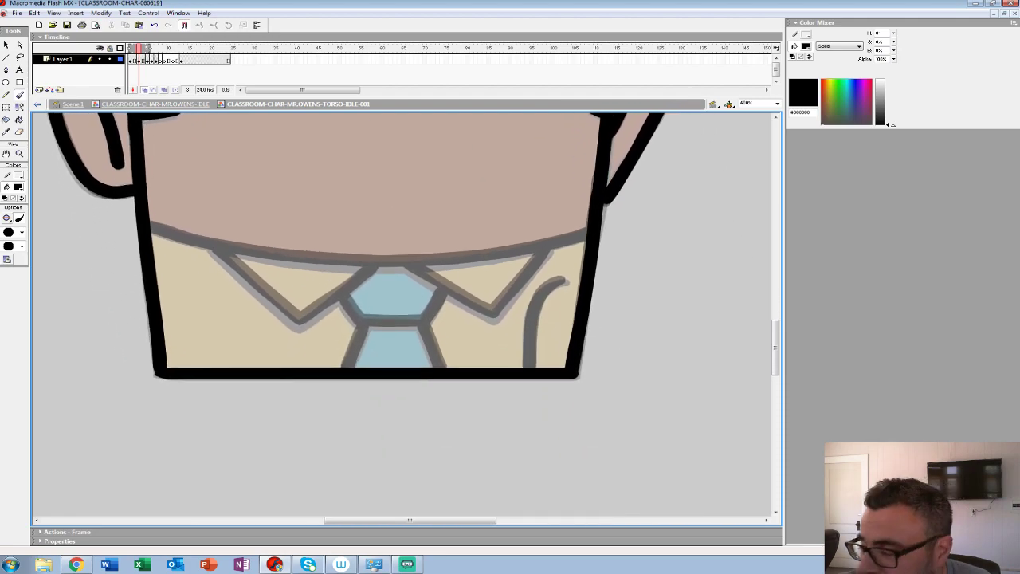
{"action": "mouse_move", "coordinate": [583, 233]}
{"action": "left_mouse_down"}
{"action": "mouse_move", "coordinate": [363, 263]}
{"action": "mouse_move", "coordinate": [205, 247]}
{"action": "mouse_move", "coordinate": [152, 229]}
{"action": "left_mouse_up"}
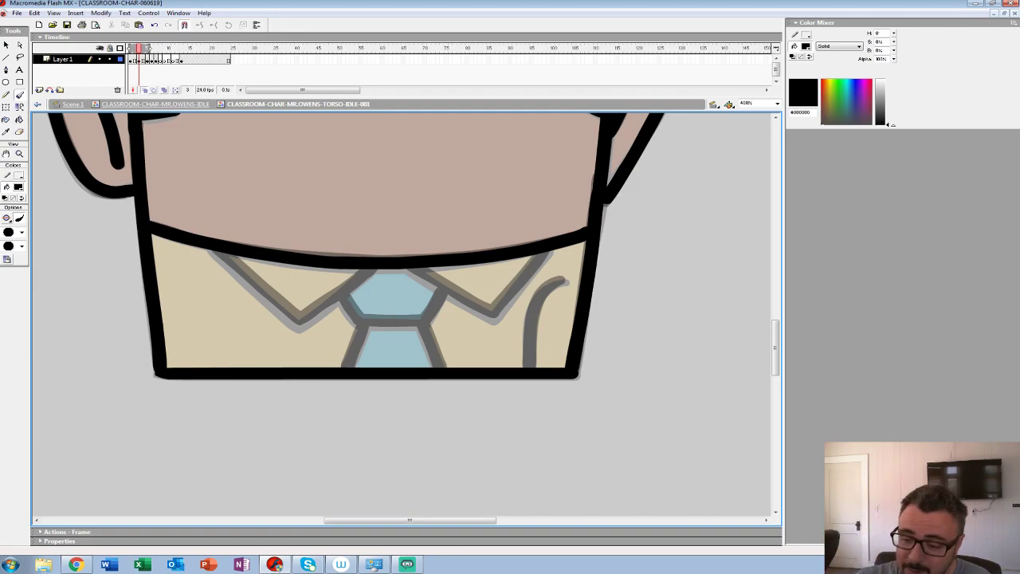
{"action": "mouse_move", "coordinate": [543, 258]}
{"action": "left_mouse_down"}
{"action": "mouse_move", "coordinate": [494, 314]}
{"action": "mouse_move", "coordinate": [410, 269]}
{"action": "left_mouse_up"}
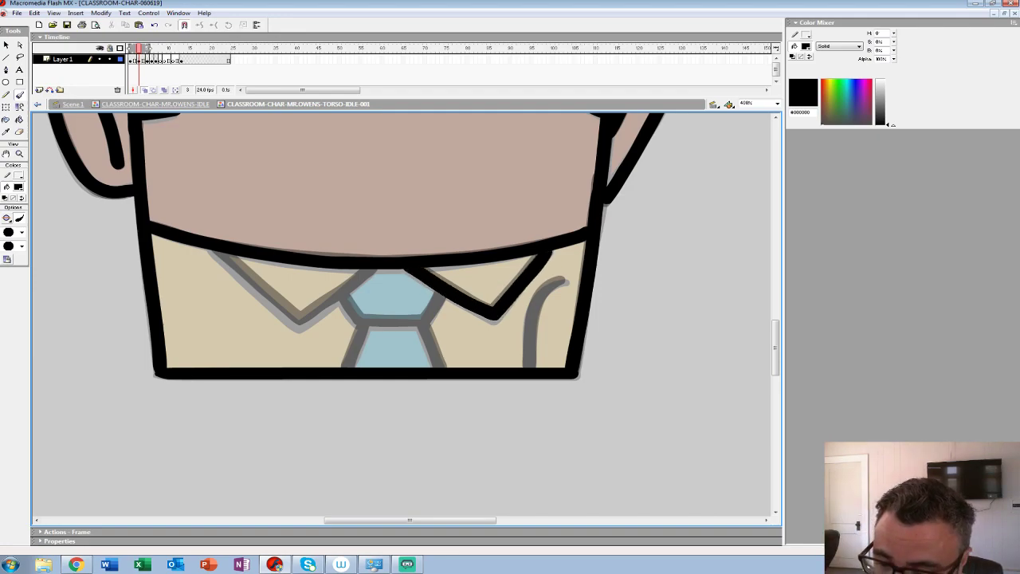
{"action": "left_click_drag", "start_coordinate": [382, 303], "coordinate": [564, 304]}
Step: Ink the tie's knot and sides and the shirt's fold line at frame 3
{"action": "mouse_move", "coordinate": [395, 254]}
{"action": "left_mouse_down"}
{"action": "mouse_move", "coordinate": [481, 326]}
{"action": "mouse_move", "coordinate": [540, 281]}
{"action": "left_mouse_up"}
{"action": "mouse_move", "coordinate": [574, 335]}
{"action": "left_mouse_down"}
{"action": "mouse_move", "coordinate": [448, 293]}
{"action": "mouse_move", "coordinate": [398, 259]}
{"action": "mouse_move", "coordinate": [405, 323]}
{"action": "left_mouse_up"}
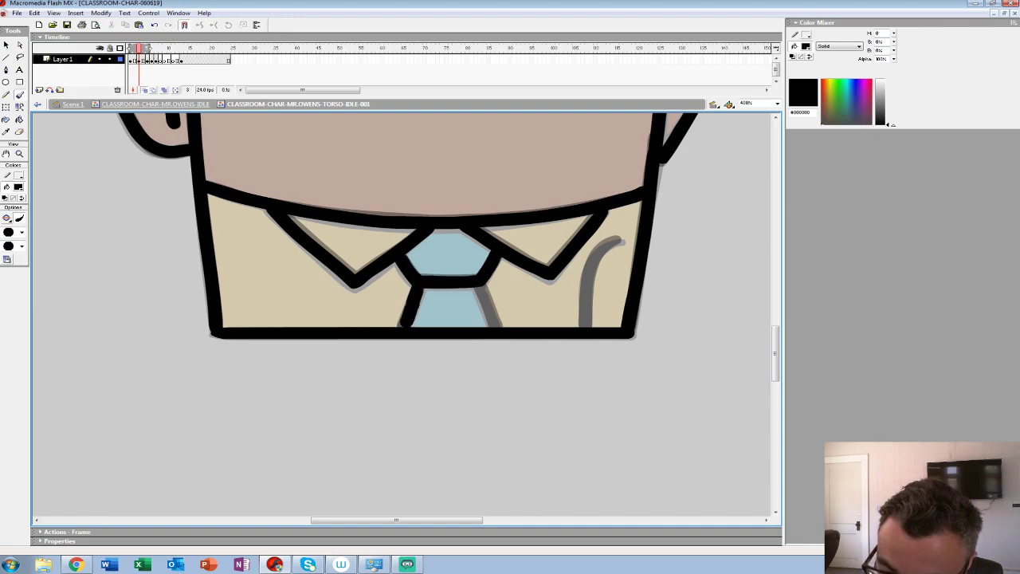
{"action": "left_click_drag", "start_coordinate": [477, 286], "coordinate": [499, 327]}
{"action": "mouse_move", "coordinate": [597, 256]}
{"action": "left_mouse_down"}
{"action": "mouse_move", "coordinate": [588, 322]}
{"action": "mouse_move", "coordinate": [577, 282]}
{"action": "mouse_move", "coordinate": [545, 452]}
{"action": "left_mouse_up"}
{"action": "key", "text": "ctrl+z"}
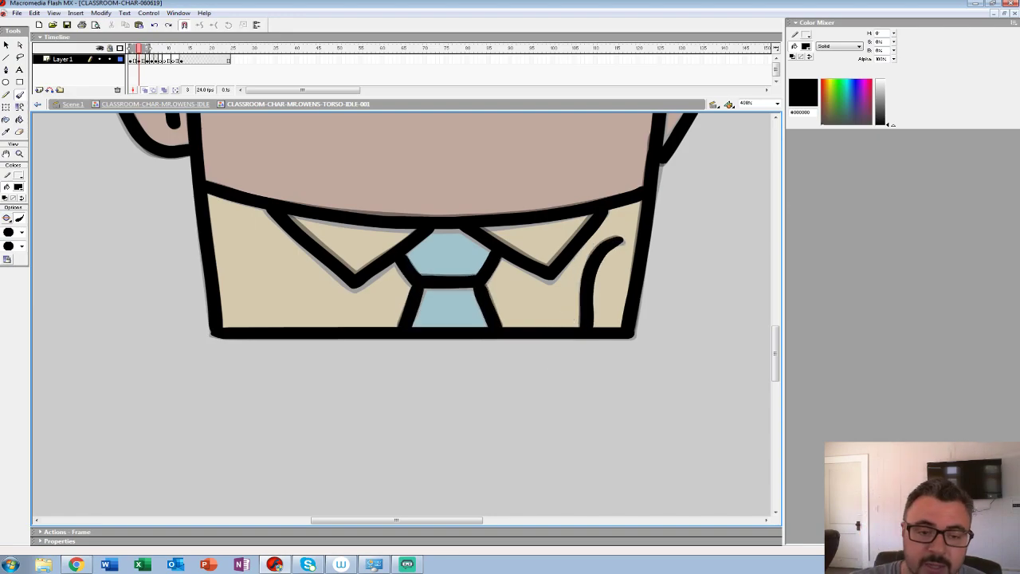
Step: Go to the undrawn frame 8 with its neighbouring drawings shown as onion skins
{"action": "left_click", "coordinate": [19, 154]}
{"action": "left_click", "coordinate": [415, 239], "text": "alt"}
{"action": "left_click", "coordinate": [429, 204], "text": "alt"}
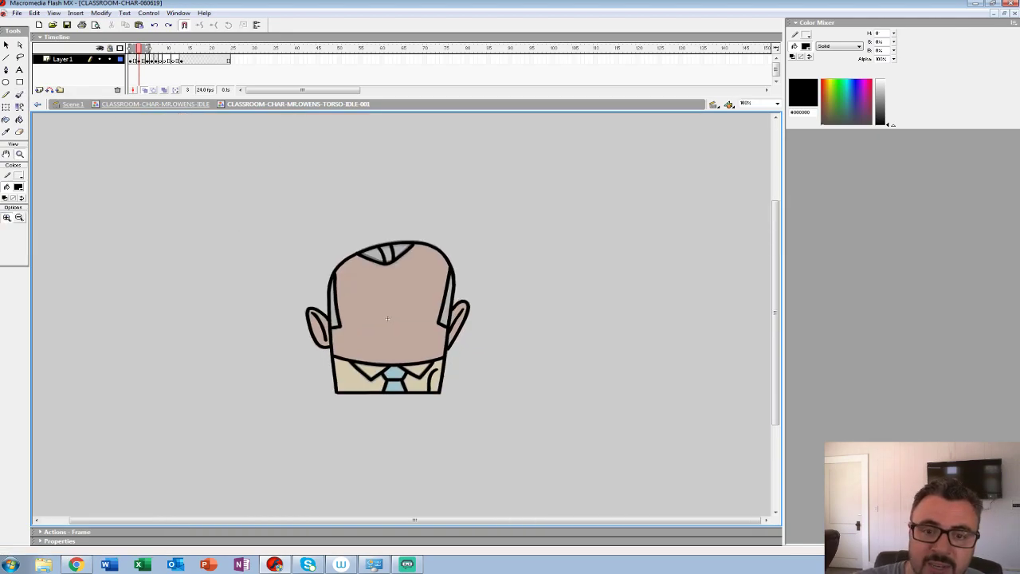
{"action": "key", "text": "Return"}
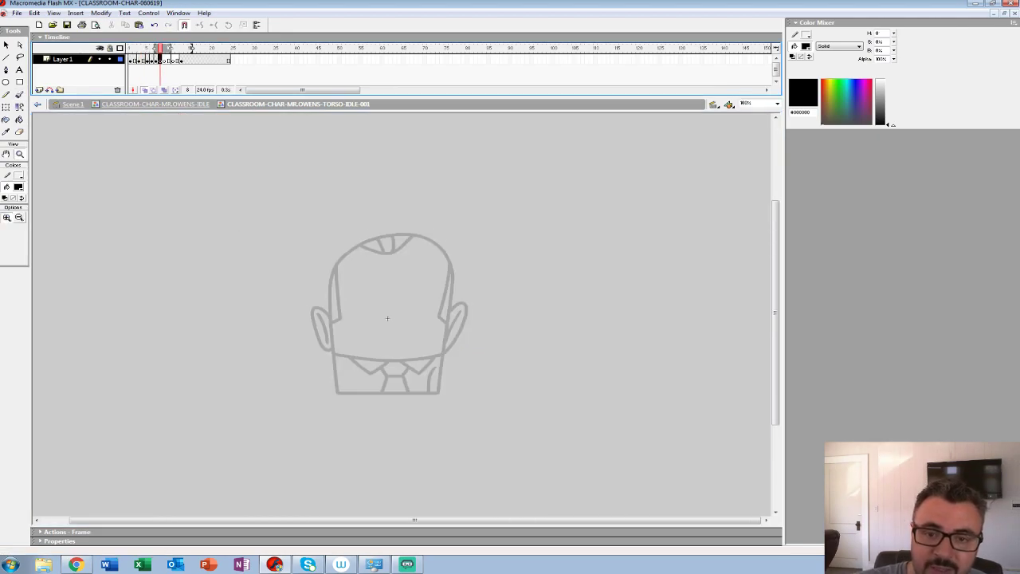
Step: Ink the crown's right curve, the head's right side and the shirt's bottom edge at frame 8
{"action": "left_click", "coordinate": [387, 319]}
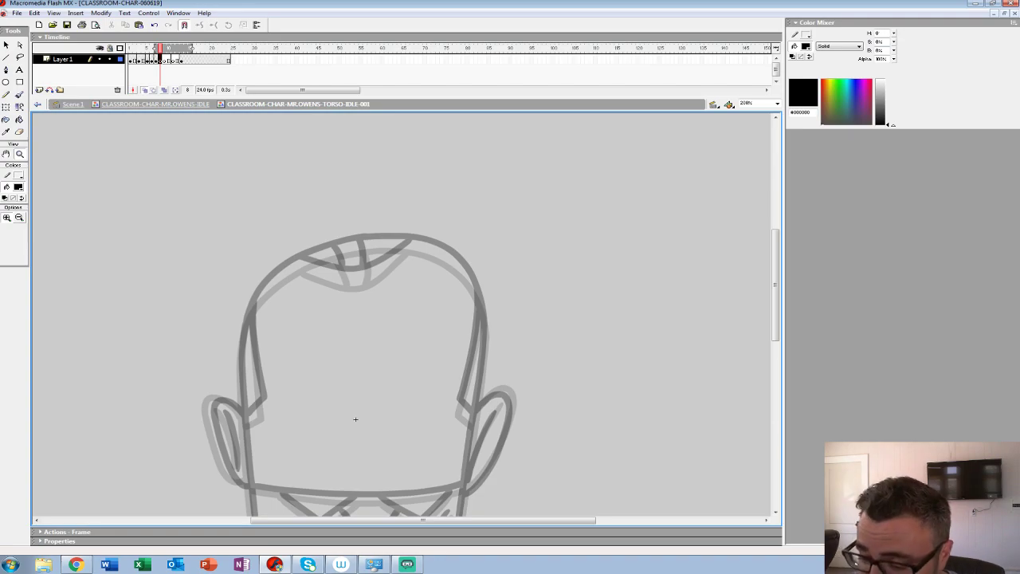
{"action": "left_click", "coordinate": [467, 312]}
{"action": "key", "text": "b"}
{"action": "mouse_move", "coordinate": [367, 350]}
{"action": "left_mouse_down"}
{"action": "mouse_move", "coordinate": [455, 276]}
{"action": "mouse_move", "coordinate": [398, 272]}
{"action": "left_mouse_up"}
{"action": "key", "text": "ctrl+z"}
{"action": "mouse_move", "coordinate": [430, 177]}
{"action": "left_mouse_down"}
{"action": "mouse_move", "coordinate": [491, 212]}
{"action": "mouse_move", "coordinate": [518, 250]}
{"action": "mouse_move", "coordinate": [535, 286]}
{"action": "mouse_move", "coordinate": [551, 374]}
{"action": "left_mouse_up"}
{"action": "scroll", "coordinate": [255, 324], "scroll_direction": "down", "scroll_amount": 3}
{"action": "left_click_drag", "start_coordinate": [510, 169], "coordinate": [481, 395]}
{"action": "scroll", "coordinate": [274, 247], "scroll_direction": "down", "scroll_amount": 3}
{"action": "mouse_move", "coordinate": [535, 168]}
{"action": "left_mouse_down"}
{"action": "mouse_move", "coordinate": [505, 401]}
{"action": "mouse_move", "coordinate": [112, 400]}
{"action": "left_mouse_up"}
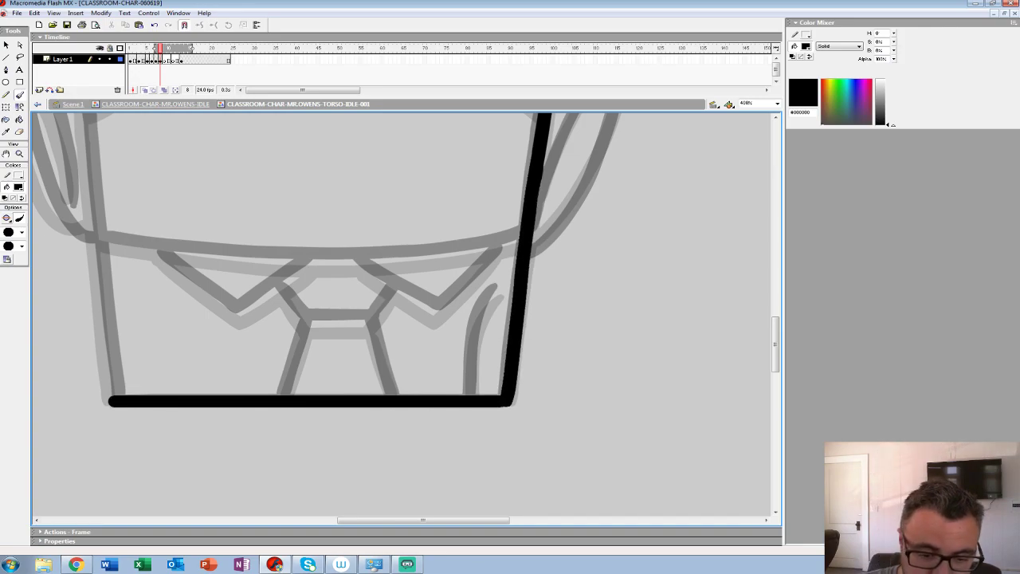
Step: Ink the right ear's outline and its inner line at frame 8
{"action": "scroll", "coordinate": [248, 242], "scroll_direction": "up", "scroll_amount": 3}
{"action": "mouse_move", "coordinate": [496, 219]}
{"action": "left_mouse_down"}
{"action": "mouse_move", "coordinate": [541, 184]}
{"action": "mouse_move", "coordinate": [560, 235]}
{"action": "mouse_move", "coordinate": [508, 344]}
{"action": "mouse_move", "coordinate": [472, 390]}
{"action": "left_mouse_up"}
{"action": "mouse_move", "coordinate": [535, 219]}
{"action": "left_mouse_down"}
{"action": "mouse_move", "coordinate": [489, 308]}
{"action": "mouse_move", "coordinate": [479, 356]}
{"action": "left_mouse_up"}
Step: Ink the crown from its right curve across to the left temple at frame 8, midway between the onion skins
{"action": "mouse_move", "coordinate": [382, 199]}
{"action": "left_mouse_down"}
{"action": "mouse_move", "coordinate": [414, 403]}
{"action": "mouse_move", "coordinate": [643, 481]}
{"action": "left_mouse_up"}
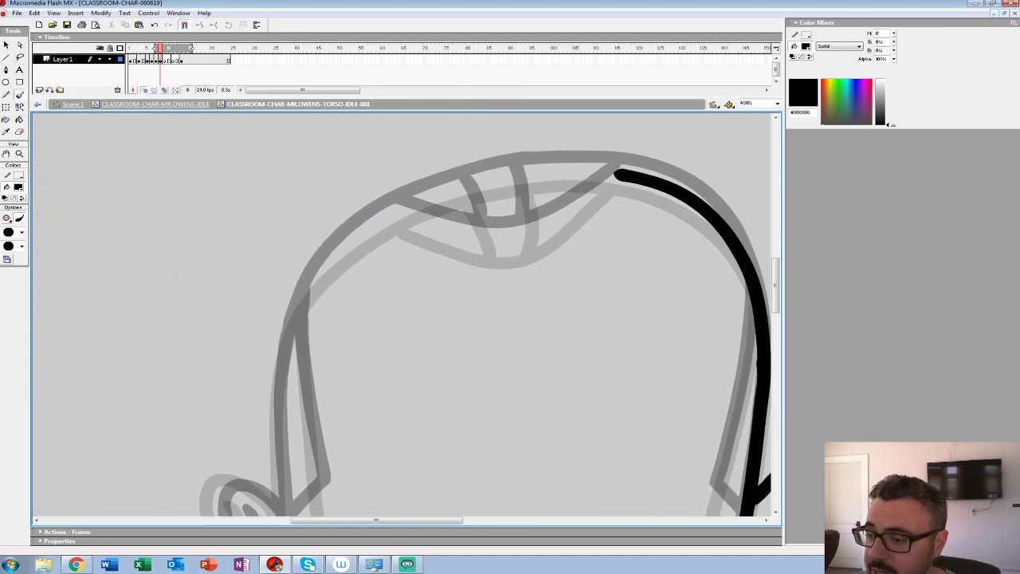
{"action": "mouse_move", "coordinate": [618, 172]}
{"action": "left_mouse_down"}
{"action": "mouse_move", "coordinate": [539, 171]}
{"action": "mouse_move", "coordinate": [410, 205]}
{"action": "left_mouse_up"}
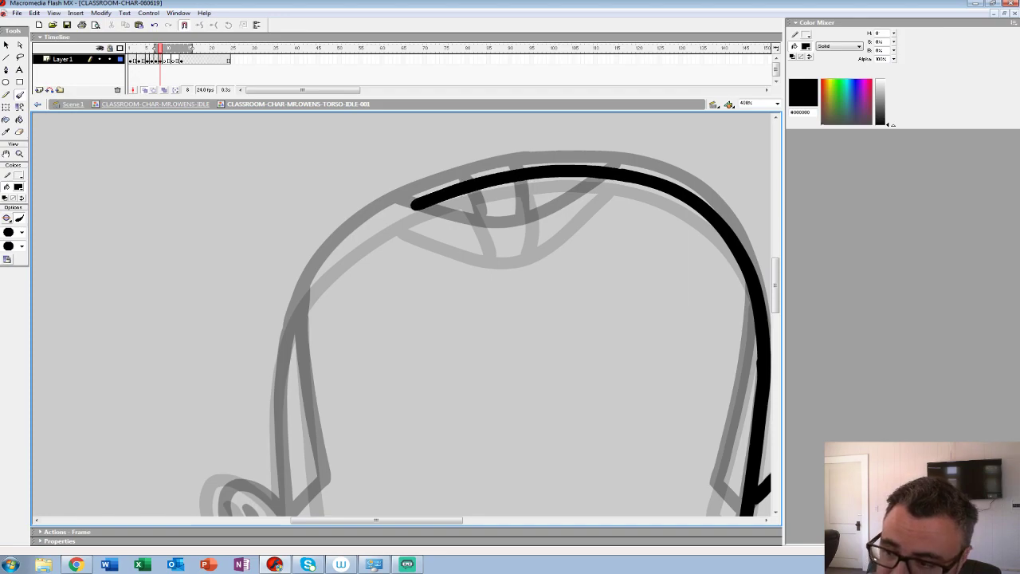
{"action": "key", "text": "ctrl+z"}
{"action": "left_click_drag", "start_coordinate": [618, 172], "coordinate": [467, 178]}
{"action": "key", "text": "ctrl+z"}
{"action": "mouse_move", "coordinate": [618, 173]}
{"action": "left_mouse_down"}
{"action": "mouse_move", "coordinate": [451, 186]}
{"action": "mouse_move", "coordinate": [353, 239]}
{"action": "mouse_move", "coordinate": [283, 334]}
{"action": "mouse_move", "coordinate": [303, 510]}
{"action": "left_mouse_up"}
Step: Ink the head's left side from the temple down to the shirt's bottom corner at frame 8
{"action": "scroll", "coordinate": [663, 296], "scroll_direction": "down", "scroll_amount": 3}
{"action": "scroll", "coordinate": [663, 296], "scroll_direction": "left", "scroll_amount": 2}
{"action": "left_click_drag", "start_coordinate": [663, 296], "coordinate": [657, 347]}
{"action": "left_click_drag", "start_coordinate": [434, 163], "coordinate": [427, 290]}
{"action": "key", "text": "ctrl+z"}
{"action": "left_click_drag", "start_coordinate": [441, 140], "coordinate": [431, 330]}
{"action": "left_click_drag", "start_coordinate": [657, 347], "coordinate": [688, 164]}
{"action": "left_click_drag", "start_coordinate": [461, 139], "coordinate": [491, 456]}
Step: Ink the left ear's outline and its inner line at frame 8
{"action": "left_click_drag", "start_coordinate": [689, 163], "coordinate": [719, 214]}
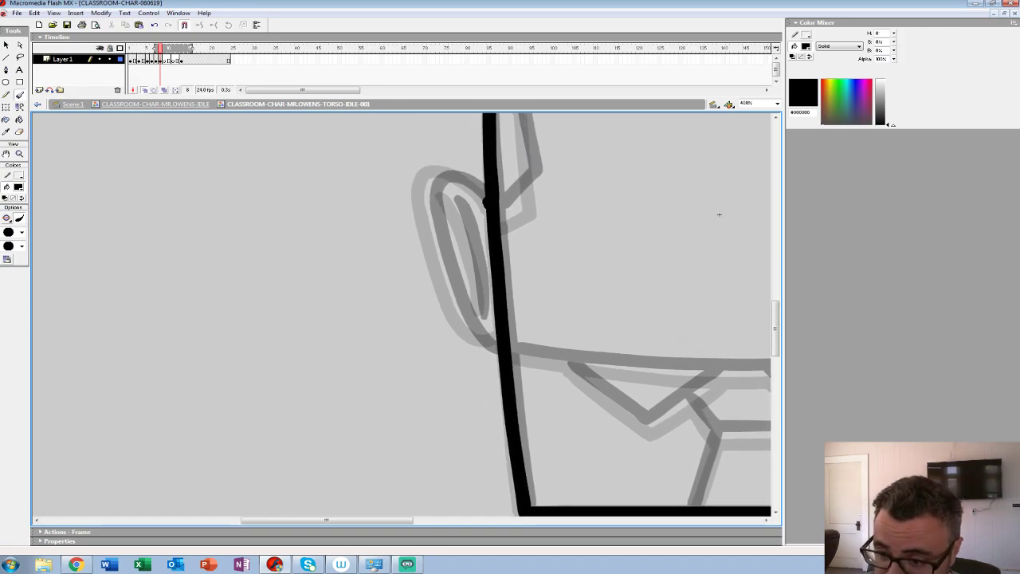
{"action": "key", "text": "ctrl+z"}
{"action": "mouse_move", "coordinate": [485, 211]}
{"action": "left_mouse_down"}
{"action": "mouse_move", "coordinate": [479, 198]}
{"action": "mouse_move", "coordinate": [427, 175]}
{"action": "mouse_move", "coordinate": [442, 263]}
{"action": "mouse_move", "coordinate": [484, 344]}
{"action": "mouse_move", "coordinate": [495, 347]}
{"action": "left_mouse_up"}
{"action": "left_click_drag", "start_coordinate": [451, 197], "coordinate": [483, 315]}
Step: Ink the curved neckline and both collar points at frame 8
{"action": "mouse_move", "coordinate": [719, 214]}
{"action": "left_mouse_down"}
{"action": "mouse_move", "coordinate": [440, 230]}
{"action": "mouse_move", "coordinate": [360, 213]}
{"action": "mouse_move", "coordinate": [372, 136]}
{"action": "left_mouse_up"}
{"action": "mouse_move", "coordinate": [581, 273]}
{"action": "left_mouse_down"}
{"action": "mouse_move", "coordinate": [415, 293]}
{"action": "mouse_move", "coordinate": [162, 271]}
{"action": "left_mouse_up"}
{"action": "mouse_move", "coordinate": [425, 301]}
{"action": "left_mouse_down"}
{"action": "mouse_move", "coordinate": [499, 349]}
{"action": "mouse_move", "coordinate": [559, 288]}
{"action": "left_mouse_up"}
{"action": "mouse_move", "coordinate": [225, 289]}
{"action": "left_mouse_down"}
{"action": "mouse_move", "coordinate": [305, 348]}
{"action": "mouse_move", "coordinate": [359, 309]}
{"action": "left_mouse_up"}
Step: Ink the tie's knot and sides and the shirt's fold line at frame 8
{"action": "mouse_move", "coordinate": [454, 325]}
{"action": "left_mouse_down"}
{"action": "mouse_move", "coordinate": [431, 355]}
{"action": "mouse_move", "coordinate": [375, 358]}
{"action": "mouse_move", "coordinate": [353, 320]}
{"action": "mouse_move", "coordinate": [347, 424]}
{"action": "left_mouse_up"}
{"action": "left_click_drag", "start_coordinate": [434, 360], "coordinate": [456, 426]}
{"action": "mouse_move", "coordinate": [558, 327]}
{"action": "left_mouse_down"}
{"action": "mouse_move", "coordinate": [534, 395]}
{"action": "mouse_move", "coordinate": [533, 424]}
{"action": "left_mouse_up"}
Step: Ink the right sideburn and the hair patch with its two strand lines at frame 8
{"action": "left_click_drag", "start_coordinate": [414, 159], "coordinate": [332, 479]}
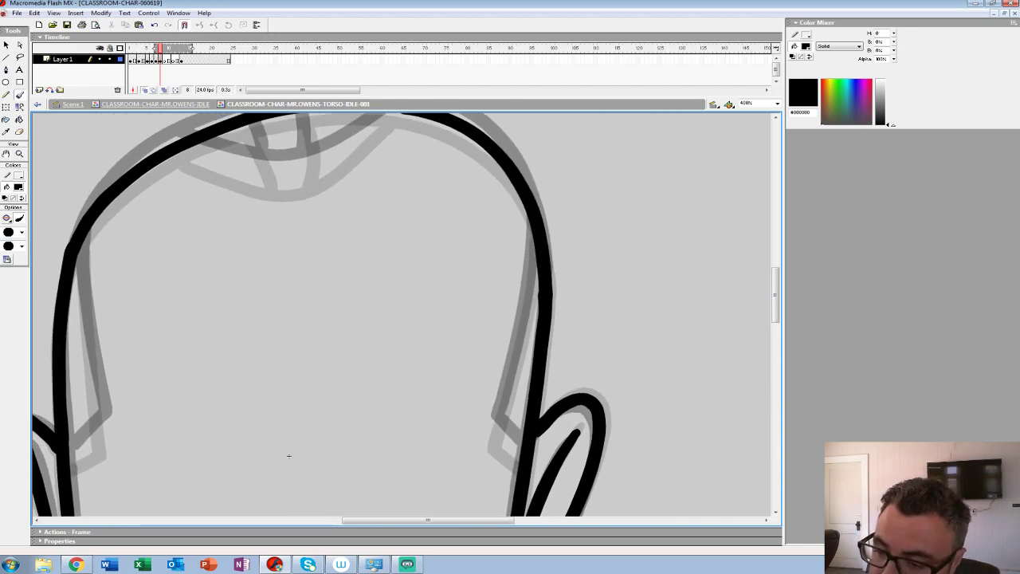
{"action": "mouse_move", "coordinate": [532, 256]}
{"action": "left_mouse_down"}
{"action": "mouse_move", "coordinate": [498, 442]}
{"action": "mouse_move", "coordinate": [516, 455]}
{"action": "left_mouse_up"}
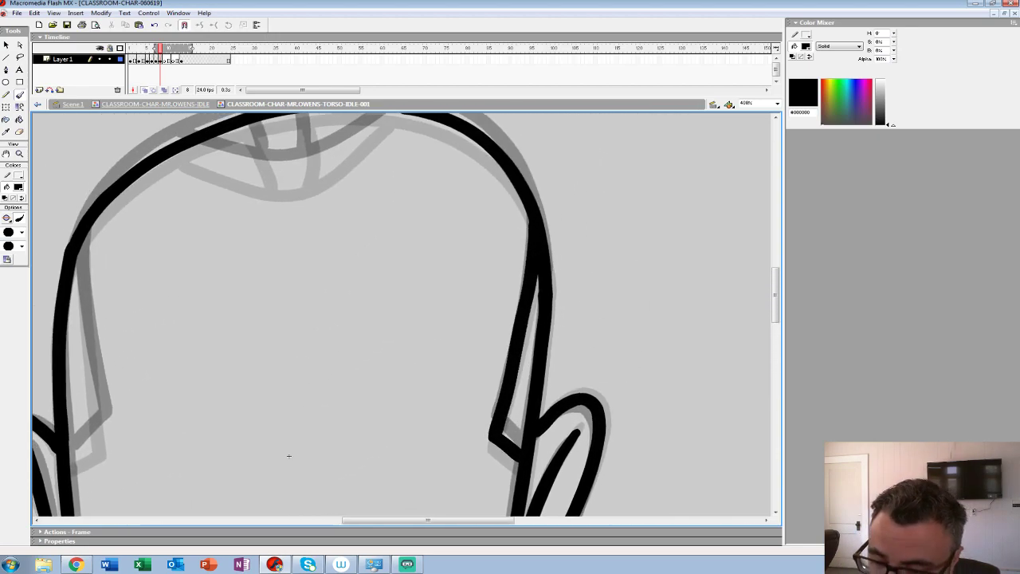
{"action": "left_click_drag", "start_coordinate": [359, 287], "coordinate": [576, 403]}
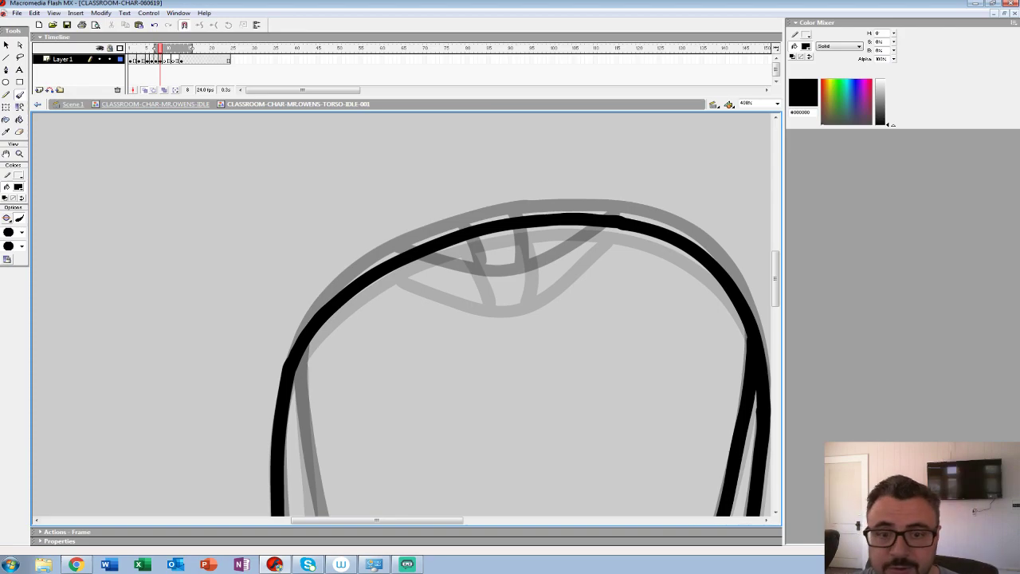
{"action": "left_click_drag", "start_coordinate": [446, 358], "coordinate": [478, 316]}
{"action": "mouse_move", "coordinate": [647, 181]}
{"action": "left_mouse_down"}
{"action": "mouse_move", "coordinate": [547, 248]}
{"action": "mouse_move", "coordinate": [431, 223]}
{"action": "left_mouse_up"}
{"action": "left_click_drag", "start_coordinate": [492, 199], "coordinate": [516, 239]}
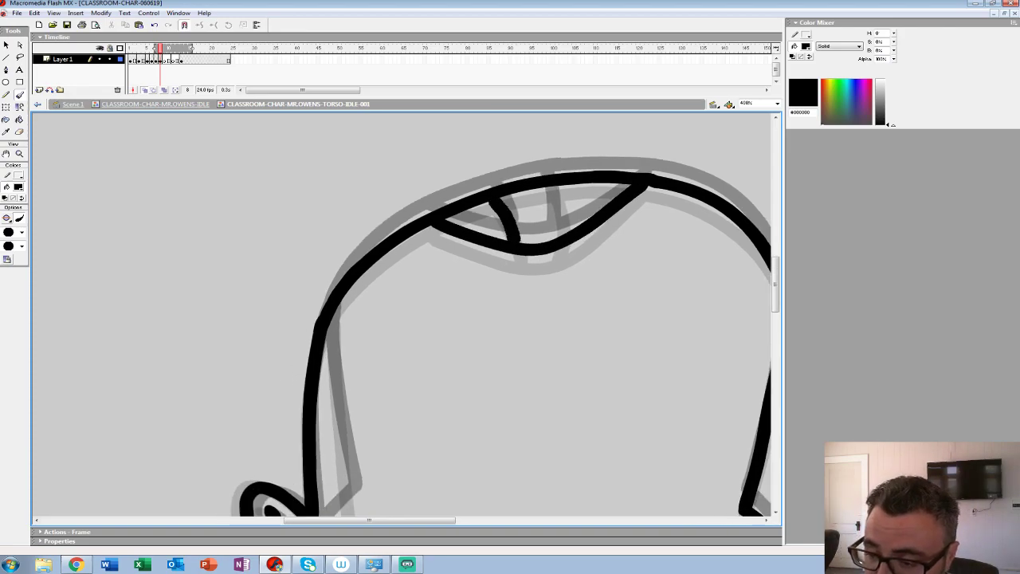
{"action": "left_click_drag", "start_coordinate": [549, 183], "coordinate": [559, 237]}
Step: Ink the left sideburn at frame 8
{"action": "left_click_drag", "start_coordinate": [536, 462], "coordinate": [561, 361]}
{"action": "left_click_drag", "start_coordinate": [562, 428], "coordinate": [610, 457]}
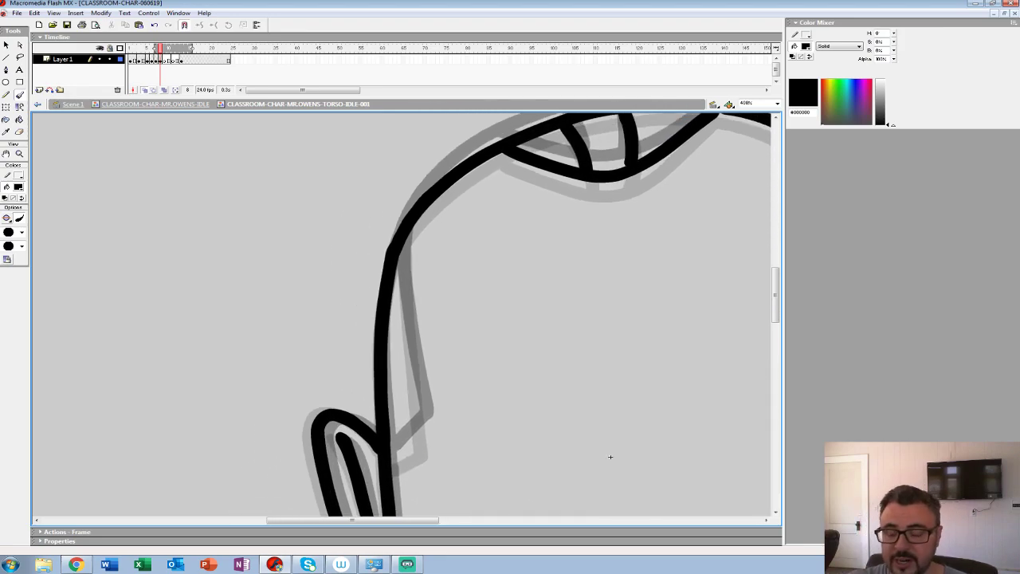
{"action": "left_click_drag", "start_coordinate": [611, 456], "coordinate": [749, 371]}
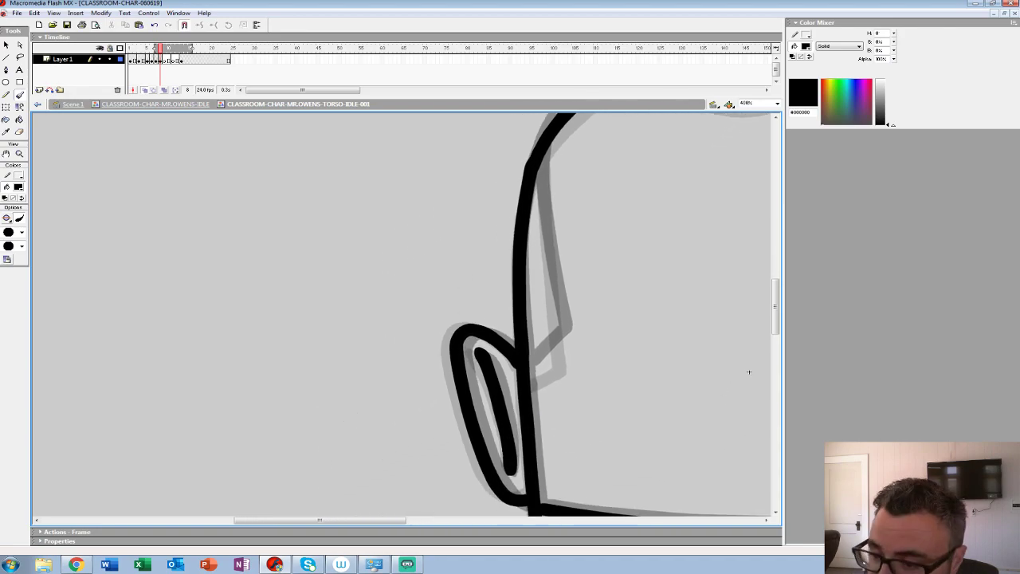
{"action": "left_click_drag", "start_coordinate": [544, 148], "coordinate": [562, 327]}
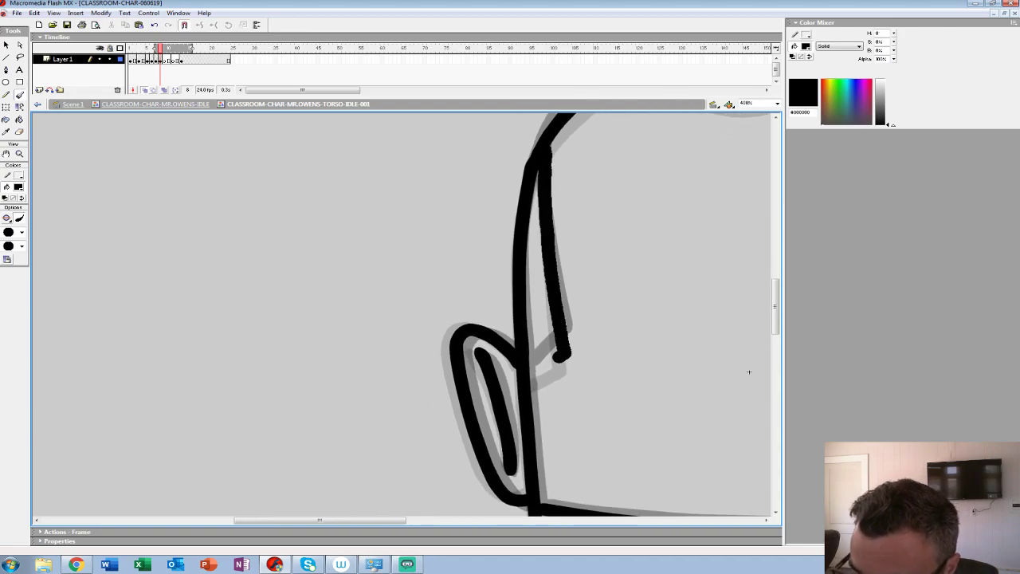
{"action": "left_click_drag", "start_coordinate": [749, 372], "coordinate": [533, 322]}
Step: Advance to the undrawn frame 9
{"action": "key", "text": "z"}
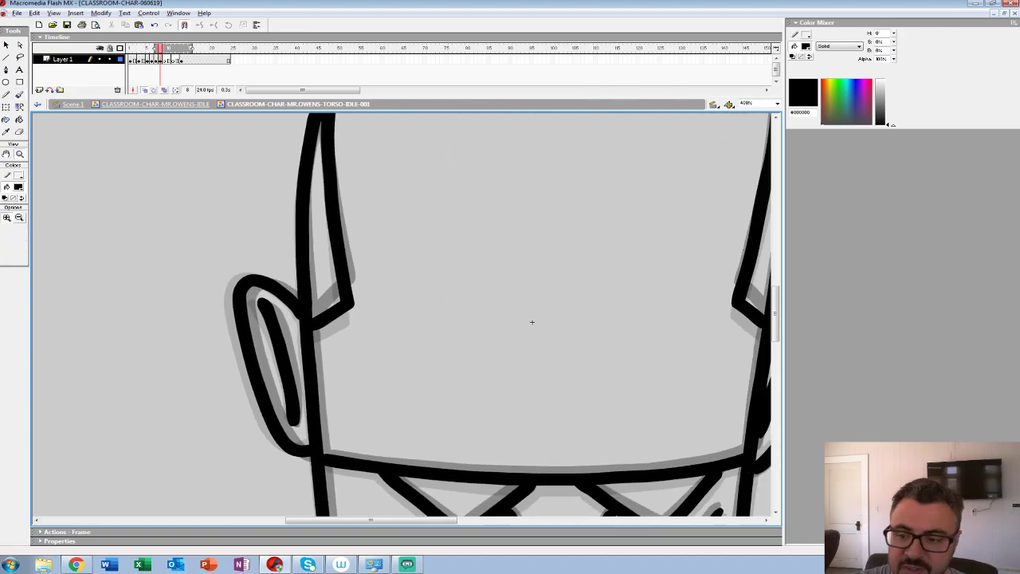
{"action": "key", "text": "ctrl+1"}
{"action": "left_click_drag", "start_coordinate": [387, 369], "coordinate": [388, 324]}
{"action": "key", "text": "period"}
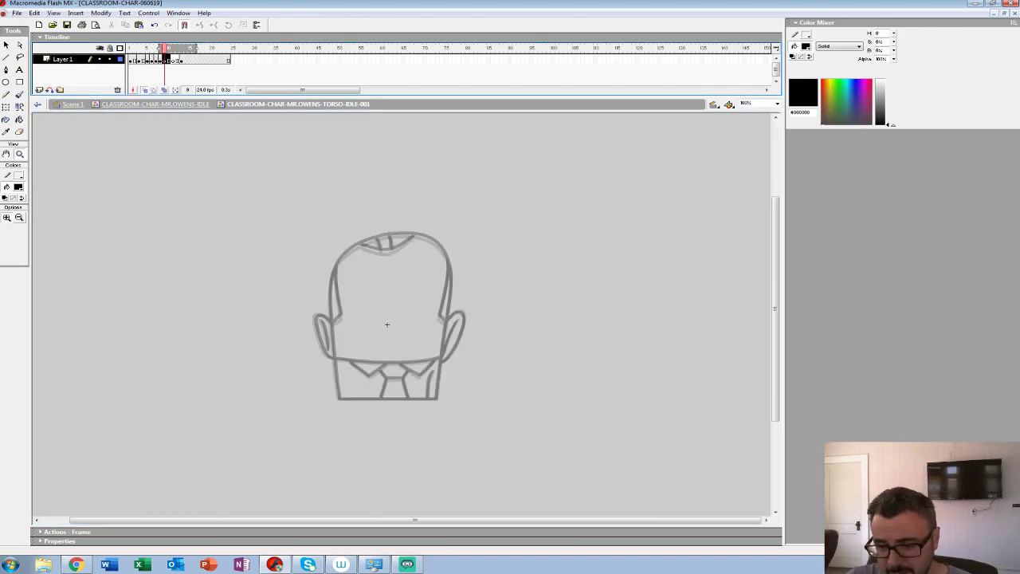
Step: Ink the right edge of the head down to the top of the ear at frame 9
{"action": "left_click", "coordinate": [386, 324]}
{"action": "left_click", "coordinate": [334, 322]}
{"action": "mouse_move", "coordinate": [334, 322]}
{"action": "left_mouse_down"}
{"action": "mouse_move", "coordinate": [154, 308]}
{"action": "mouse_move", "coordinate": [196, 457]}
{"action": "mouse_move", "coordinate": [227, 509]}
{"action": "left_mouse_up"}
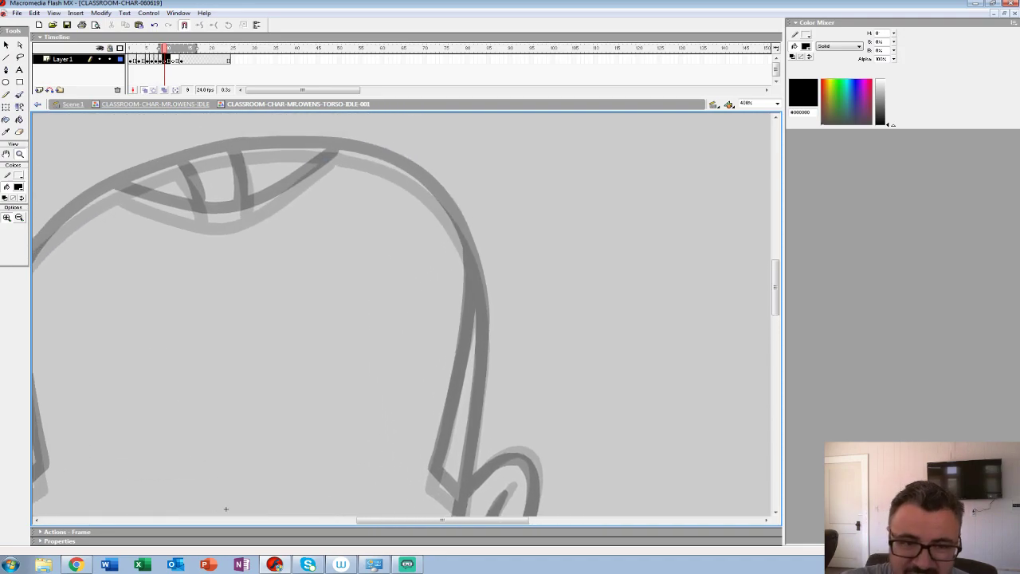
{"action": "left_click", "coordinate": [19, 94]}
{"action": "mouse_move", "coordinate": [335, 184]}
{"action": "left_mouse_down"}
{"action": "mouse_move", "coordinate": [347, 128]}
{"action": "mouse_move", "coordinate": [374, 132]}
{"action": "mouse_move", "coordinate": [424, 155]}
{"action": "mouse_move", "coordinate": [473, 213]}
{"action": "mouse_move", "coordinate": [490, 274]}
{"action": "mouse_move", "coordinate": [490, 381]}
{"action": "mouse_move", "coordinate": [503, 126]}
{"action": "mouse_move", "coordinate": [484, 227]}
{"action": "left_mouse_up"}
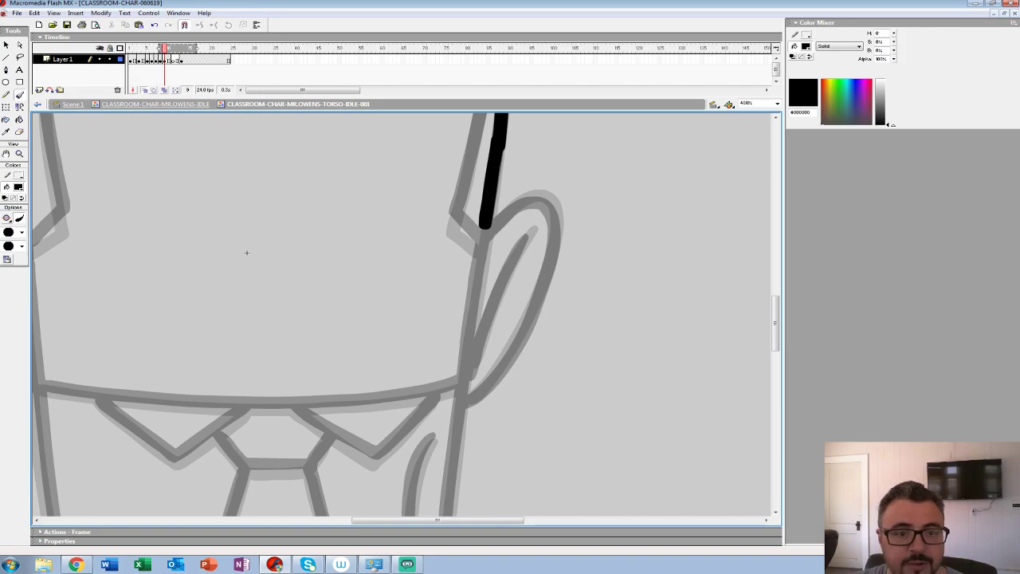
Step: Open BLUD-INTRO-05092019-ANIMATION-BGS from the BLUD video game/ANIMATION/INTRO folder on the WORK drive
{"action": "key", "text": "alt+f"}
{"action": "key", "text": "o"}
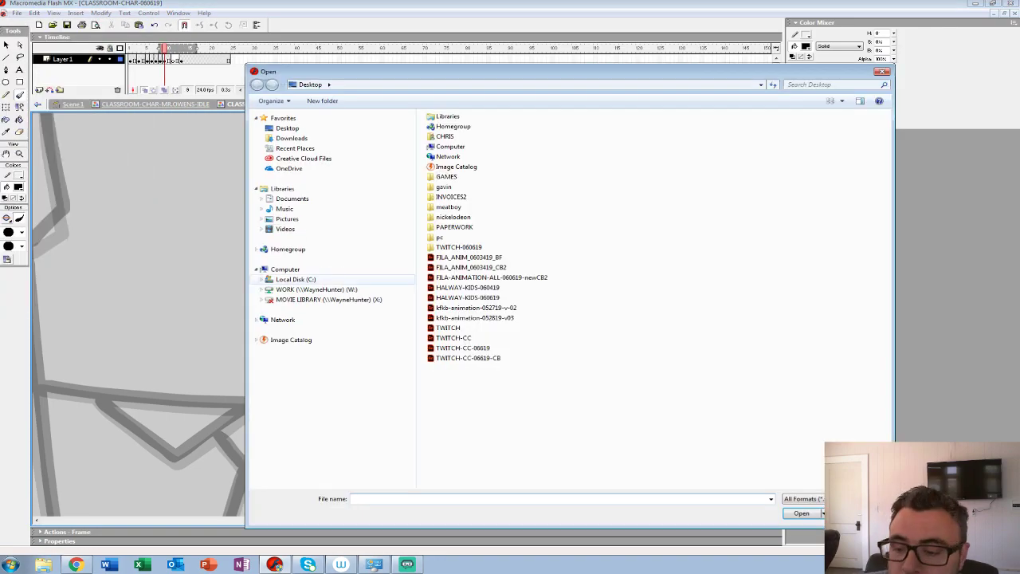
{"action": "left_click", "coordinate": [316, 290]}
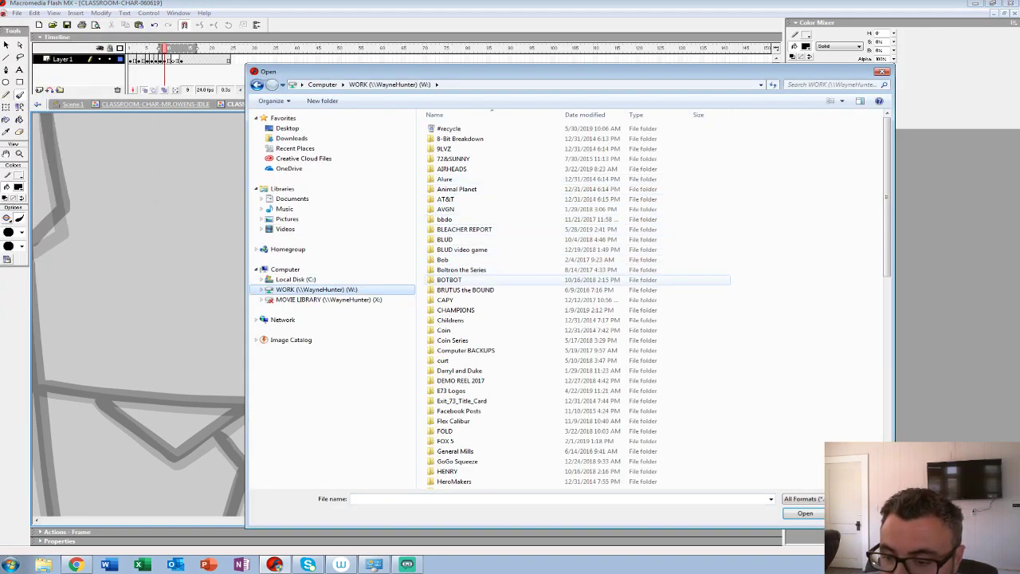
{"action": "double_click", "coordinate": [462, 249]}
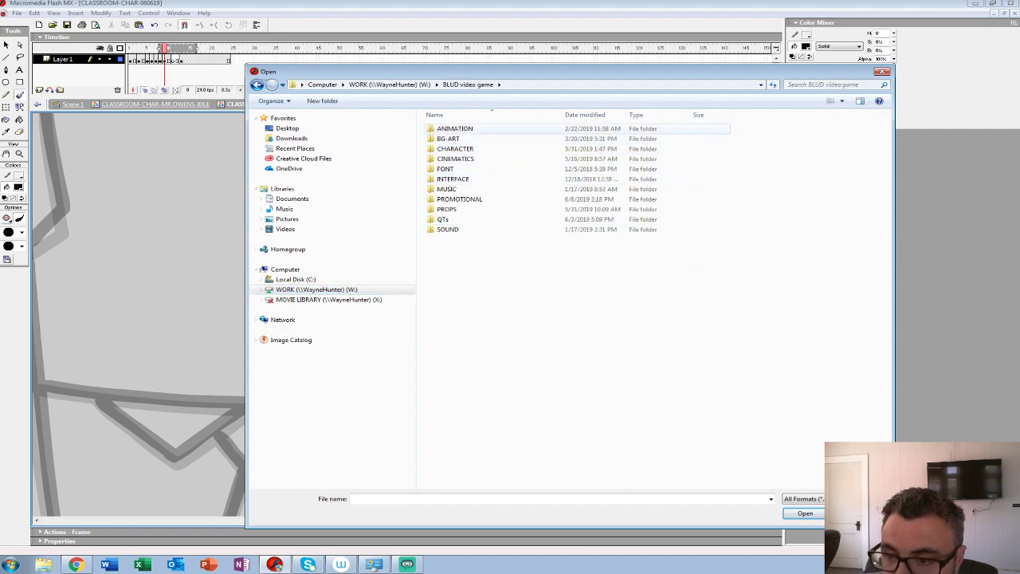
{"action": "double_click", "coordinate": [454, 128]}
{"action": "double_click", "coordinate": [450, 138]}
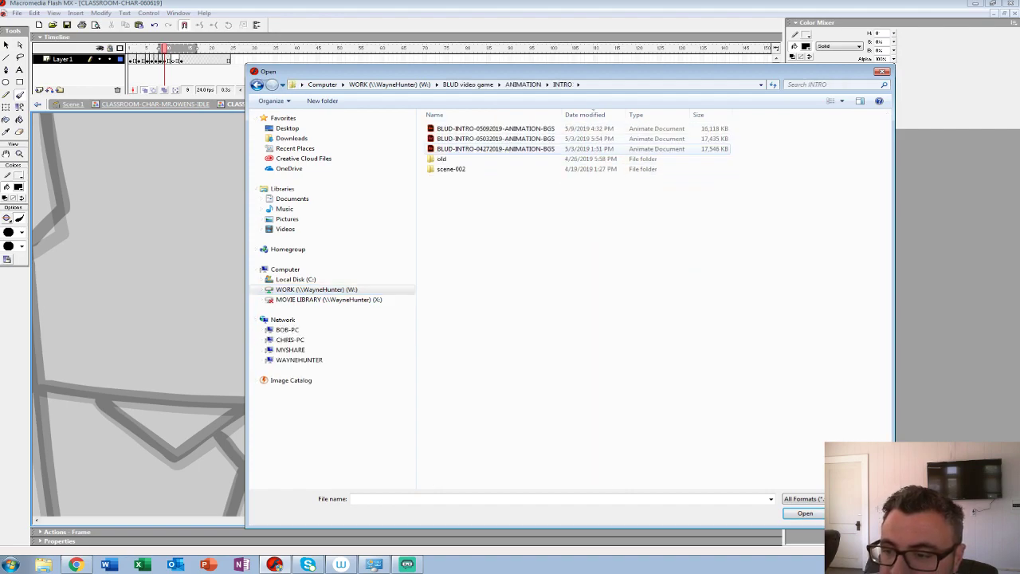
{"action": "left_click", "coordinate": [495, 128]}
{"action": "left_click", "coordinate": [857, 514]}
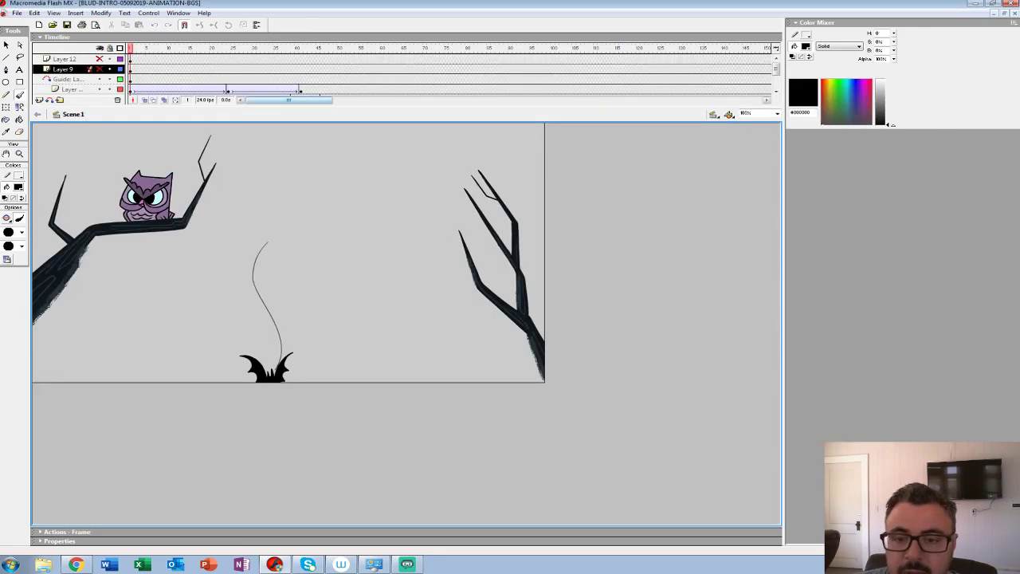
Step: Open the vampire symbol at frame 48 for editing, enlarge its timeline and unlock all layers
{"action": "left_click", "coordinate": [331, 89]}
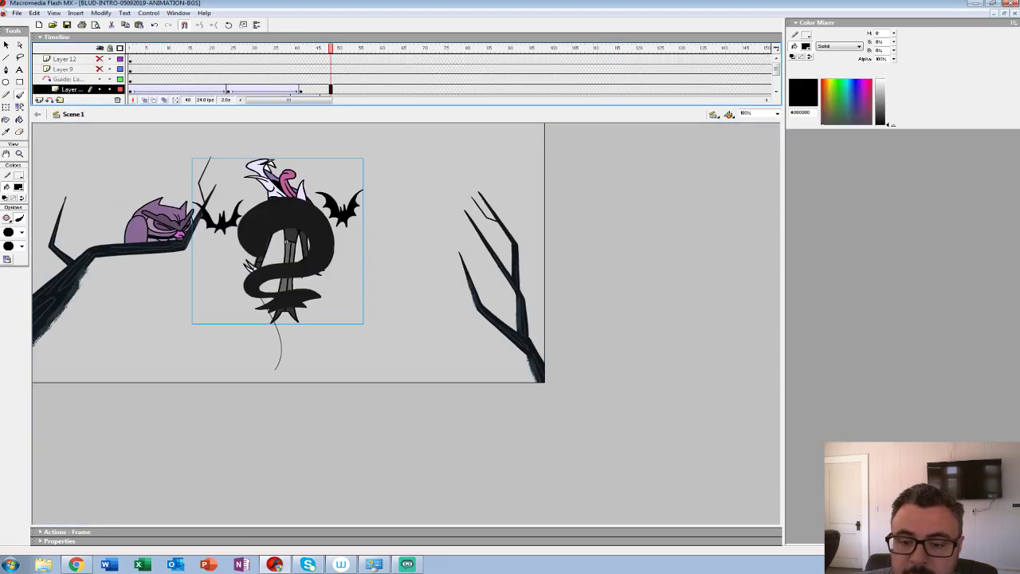
{"action": "right_click", "coordinate": [277, 204]}
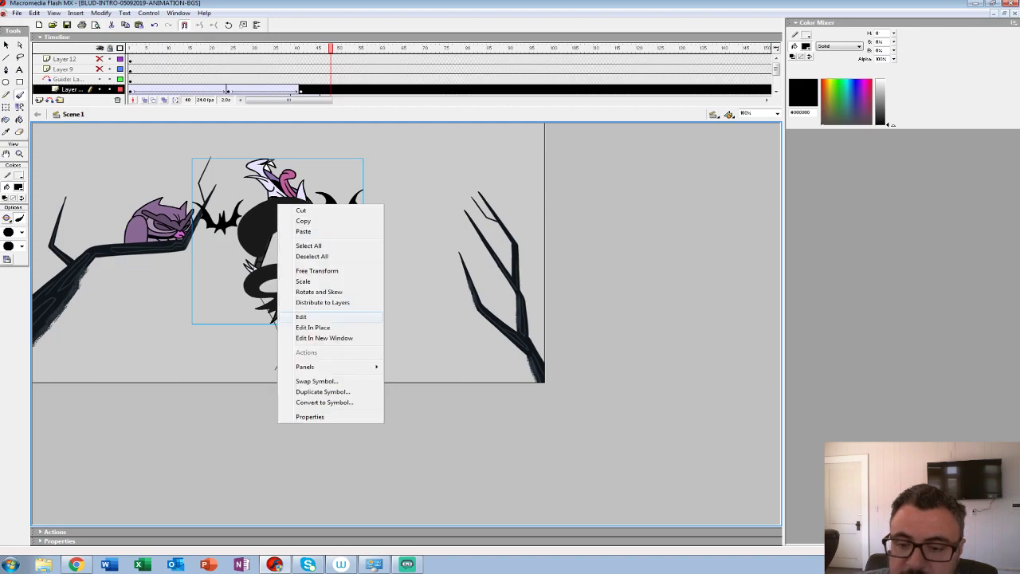
{"action": "left_click", "coordinate": [303, 316]}
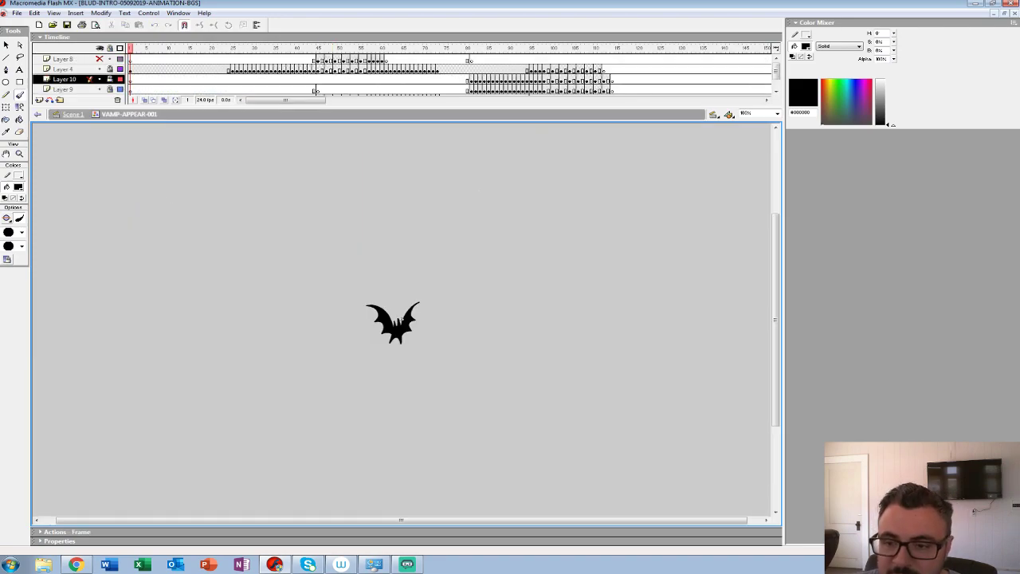
{"action": "left_click_drag", "start_coordinate": [358, 107], "coordinate": [359, 156]}
{"action": "left_click", "coordinate": [110, 48]}
Step: Play the VAMP-APPEAR-001 animation to examine the bat's transformation into the vampire
{"action": "key", "text": "z"}
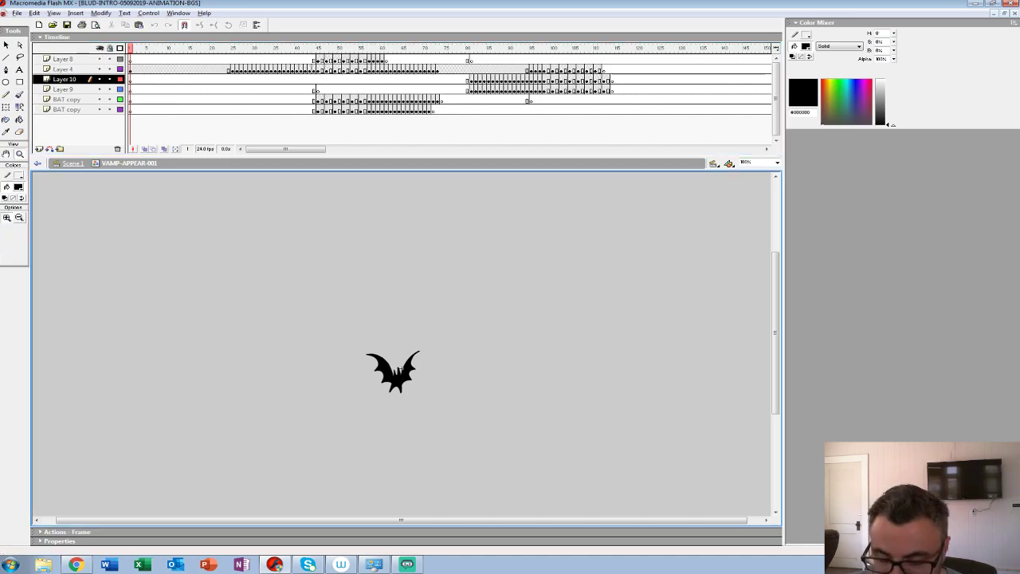
{"action": "left_click", "coordinate": [228, 320], "text": "alt"}
{"action": "left_click", "coordinate": [229, 320]}
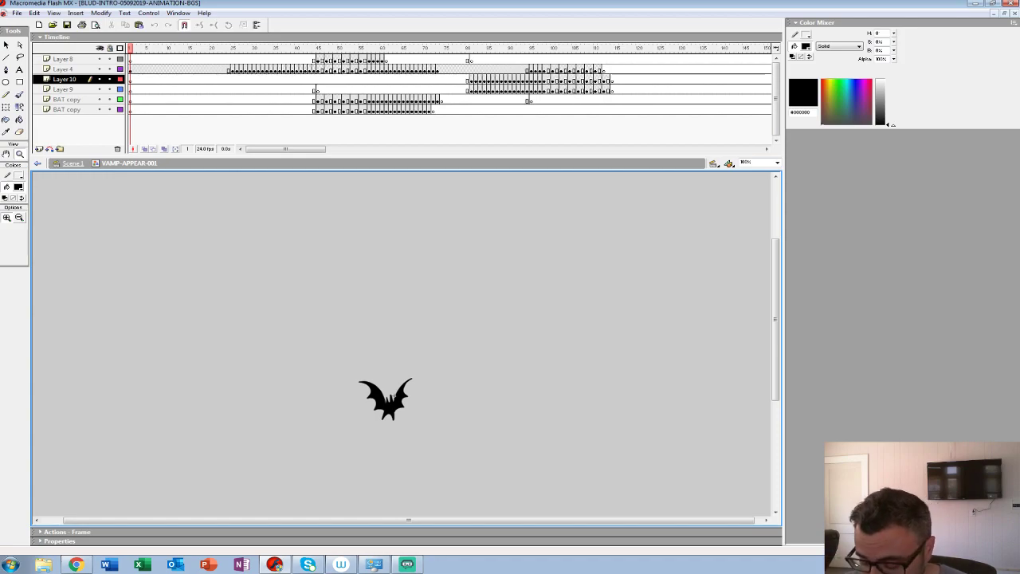
{"action": "key", "text": "ctrl+minus"}
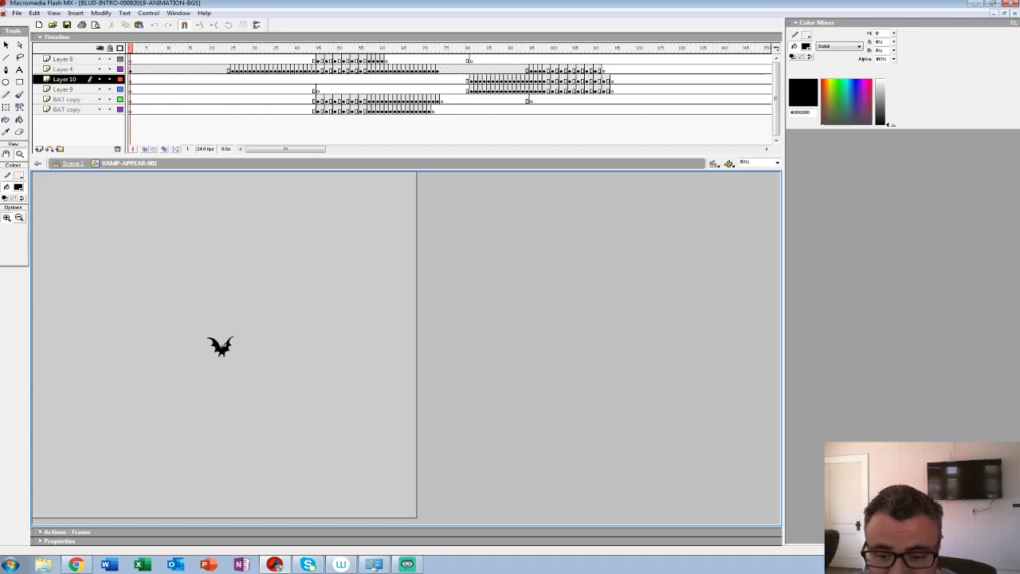
{"action": "key", "text": "Return"}
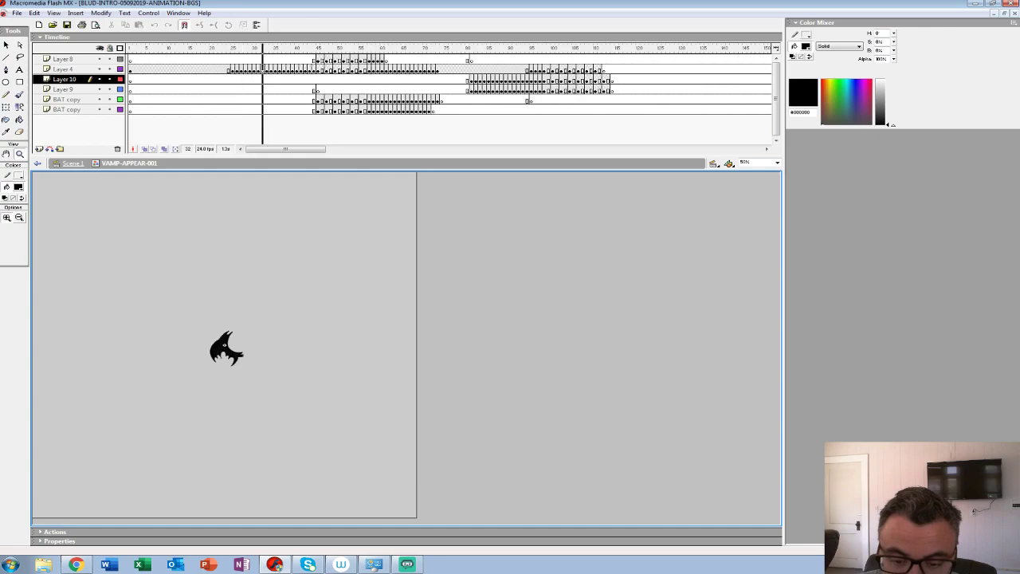
{"action": "key", "text": "ctrl+equal"}
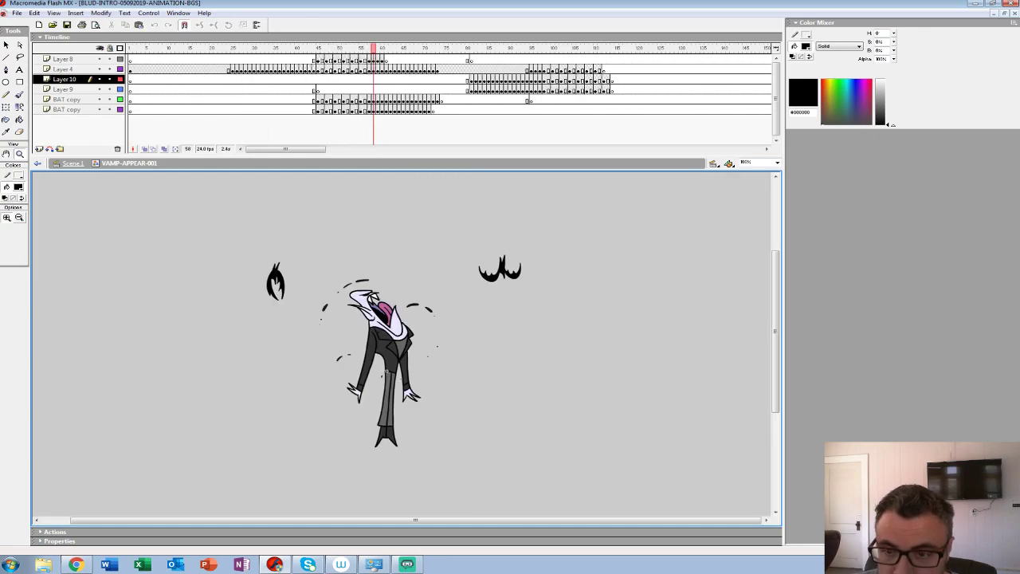
{"action": "key", "text": "comma"}
{"action": "key", "text": "Return"}
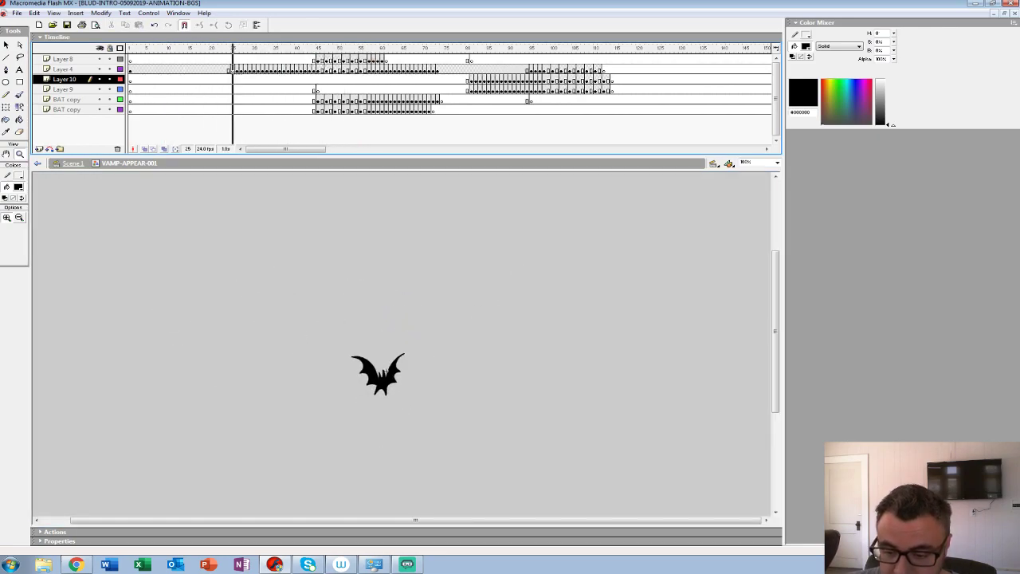
{"action": "key", "text": "Return"}
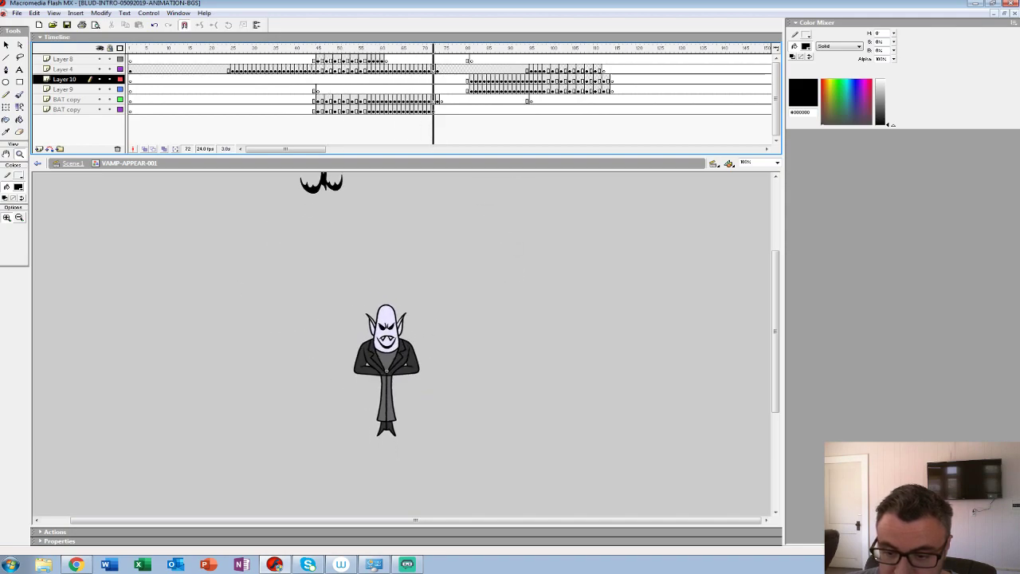
{"action": "key", "text": "Return"}
Step: Open the standing vampire's nested symbol for editing and play its frame-by-frame idle animation
{"action": "left_click", "coordinate": [442, 71]}
{"action": "key", "text": "ctrl+c"}
{"action": "right_click", "coordinate": [397, 338]}
{"action": "left_click", "coordinate": [434, 231]}
{"action": "key", "text": "Return"}
{"action": "key", "text": "ctrl+="}
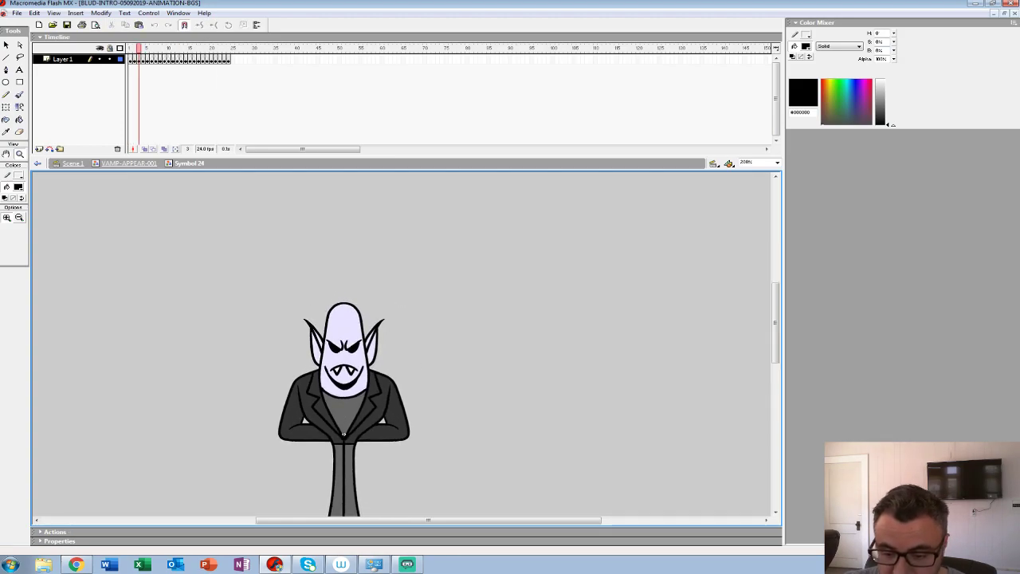
{"action": "key", "text": "ctrl+minus"}
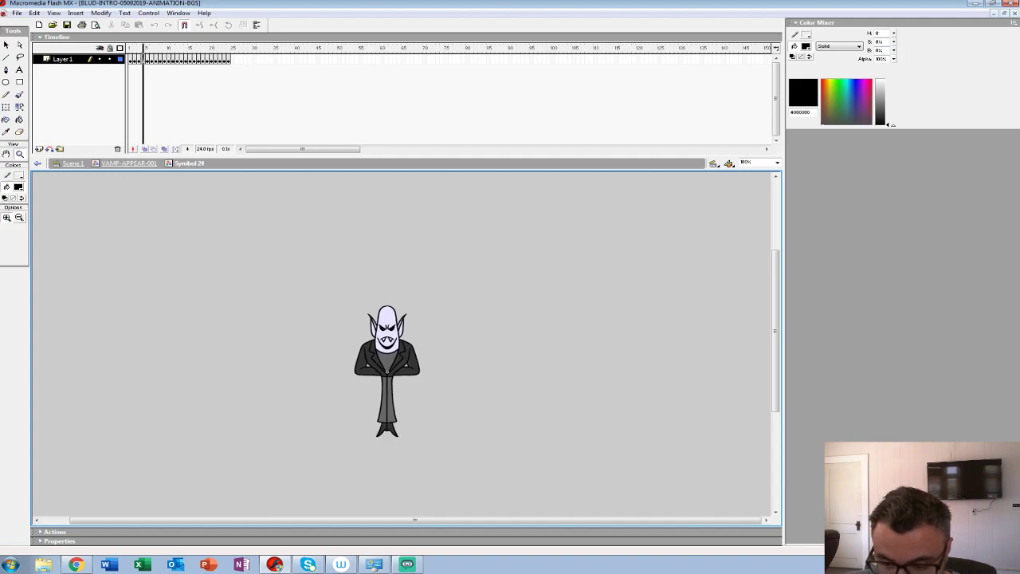
{"action": "key", "text": "Return"}
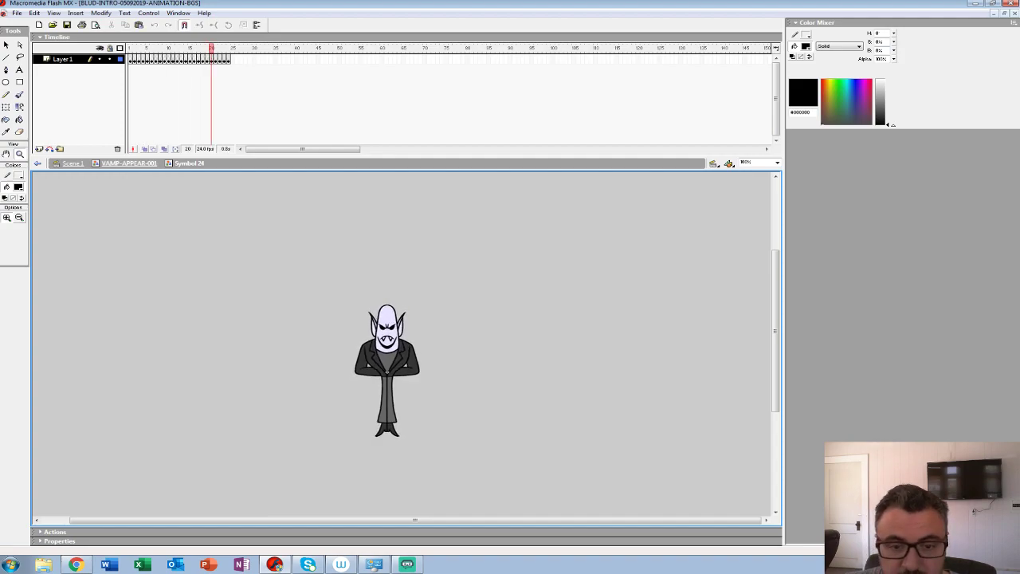
Step: Return to VAMP-APPEAR-001, replay the bat-to-vampire transformation, and close the file without saving changes
{"action": "left_click", "coordinate": [129, 164]}
{"action": "left_click", "coordinate": [258, 60]}
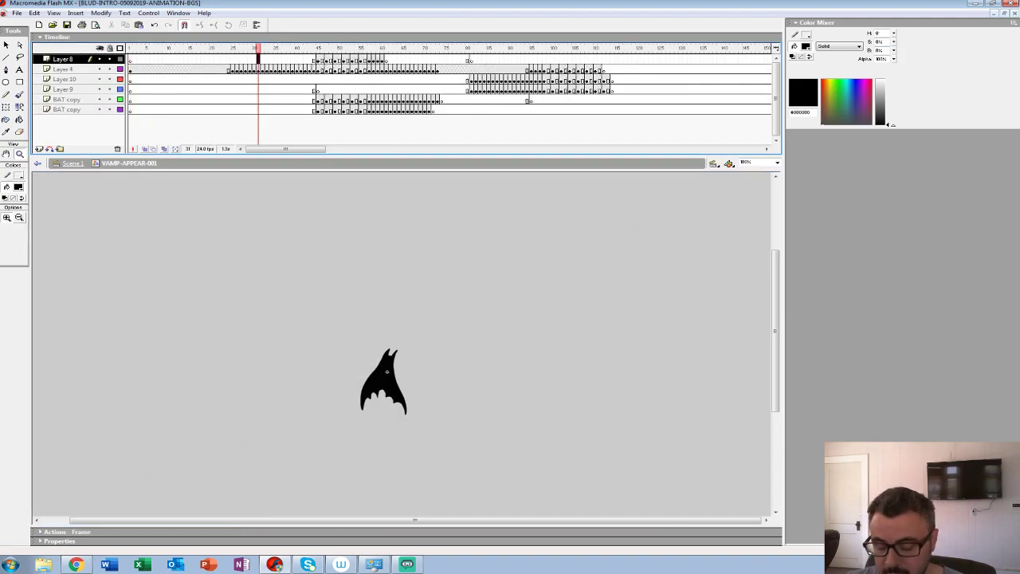
{"action": "key", "text": "Return"}
{"action": "key", "text": "Return"}
{"action": "left_click", "coordinate": [211, 71]}
{"action": "key", "text": "Return"}
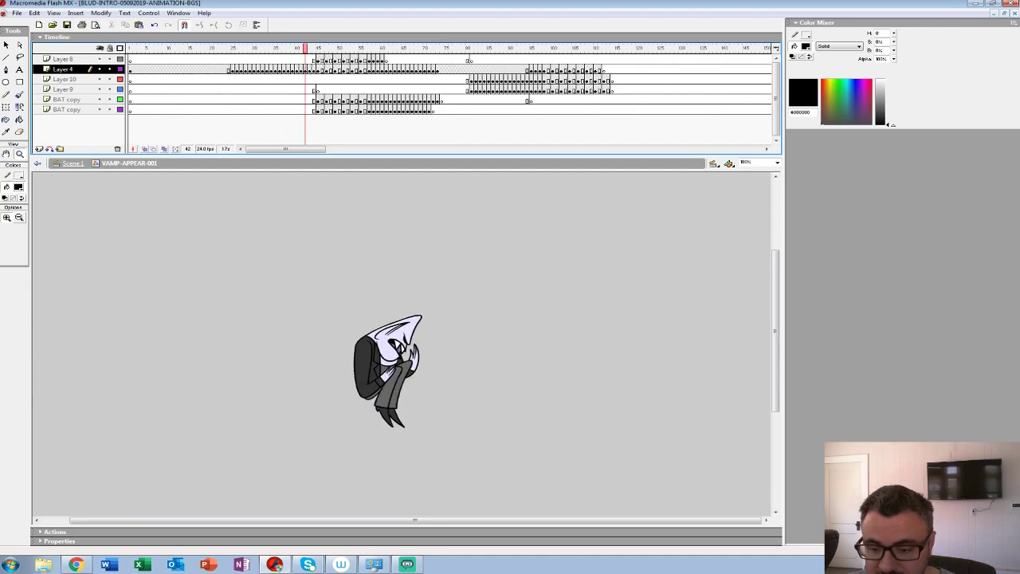
{"action": "key", "text": "ctrl+w"}
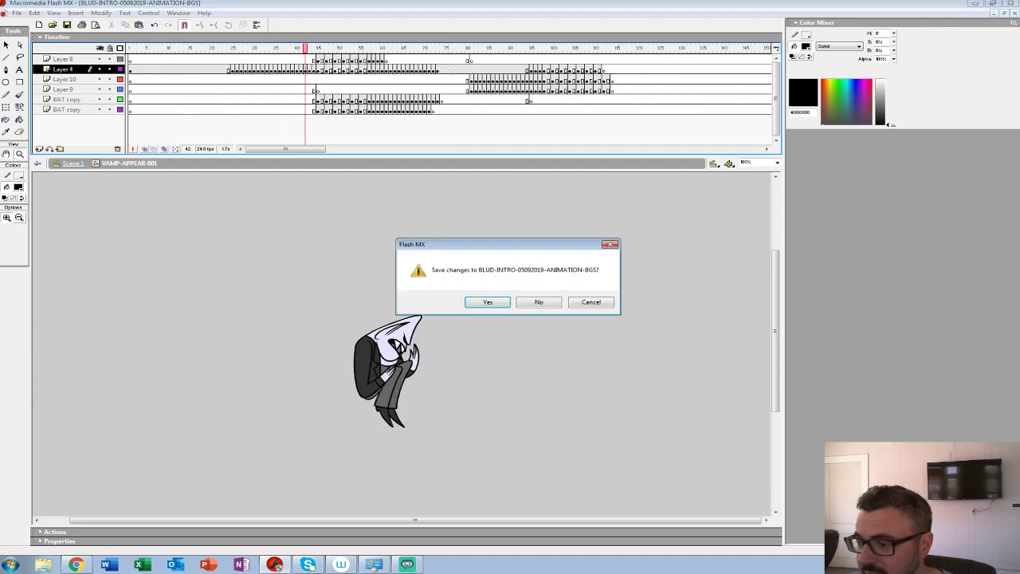
{"action": "left_click", "coordinate": [539, 303]}
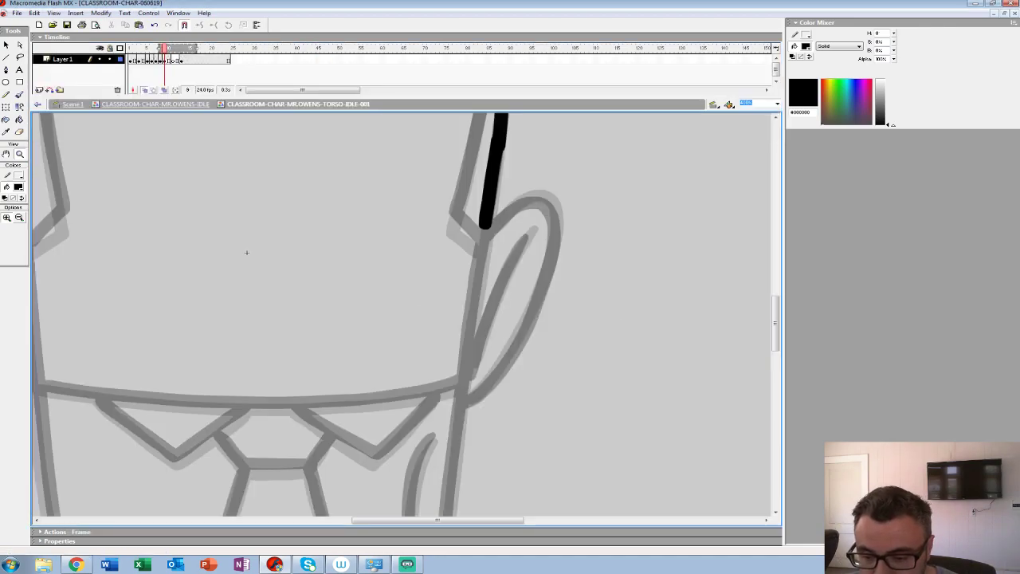
Step: Ink the torso's right side and bottom edge and the head's upper right curve at frame 9
{"action": "key", "text": "b"}
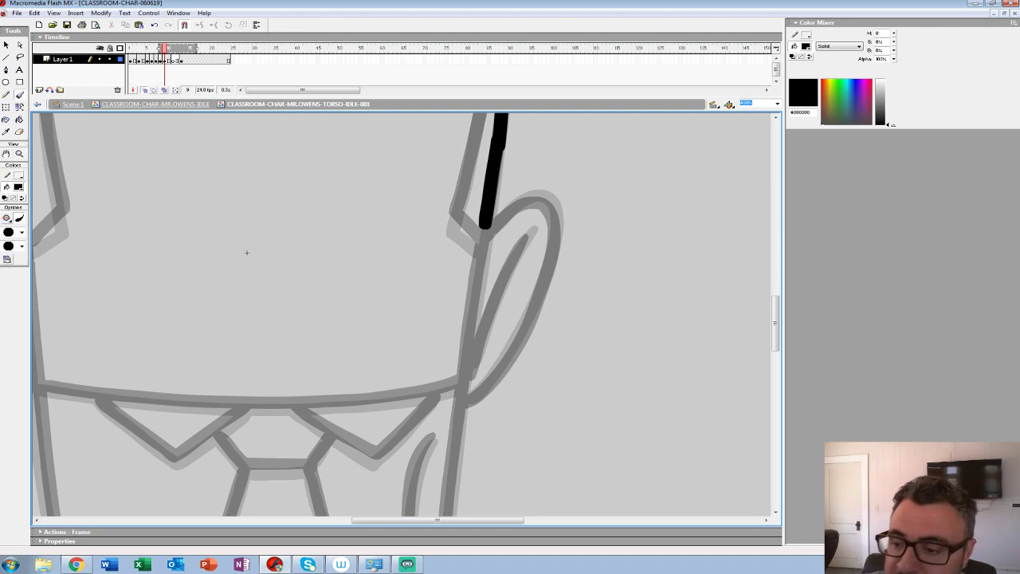
{"action": "left_click_drag", "start_coordinate": [246, 253], "coordinate": [277, 201]}
{"action": "mouse_move", "coordinate": [513, 203]}
{"action": "left_mouse_down"}
{"action": "mouse_move", "coordinate": [476, 494]}
{"action": "mouse_move", "coordinate": [609, 259]}
{"action": "mouse_move", "coordinate": [444, 287]}
{"action": "mouse_move", "coordinate": [232, 287]}
{"action": "left_mouse_up"}
{"action": "mouse_move", "coordinate": [327, 135]}
{"action": "left_mouse_down"}
{"action": "mouse_move", "coordinate": [318, 263]}
{"action": "mouse_move", "coordinate": [263, 558]}
{"action": "left_mouse_up"}
{"action": "left_click_drag", "start_coordinate": [360, 529], "coordinate": [556, 500]}
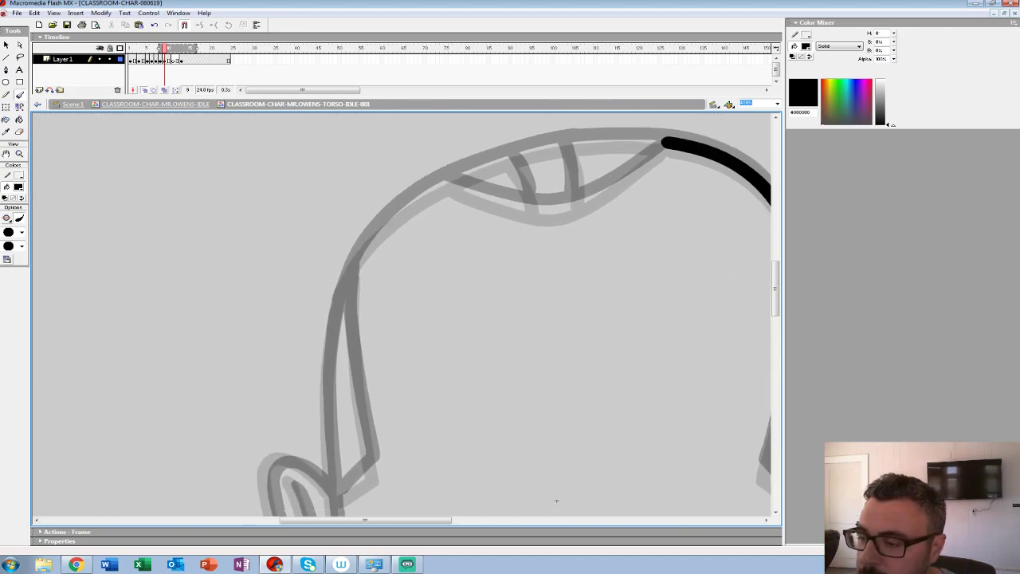
Step: Ink the crown and the left side of the head and torso down to the bottom edge at frame 9
{"action": "mouse_move", "coordinate": [638, 142]}
{"action": "left_mouse_down"}
{"action": "mouse_move", "coordinate": [478, 164]}
{"action": "mouse_move", "coordinate": [394, 212]}
{"action": "mouse_move", "coordinate": [356, 255]}
{"action": "left_mouse_up"}
{"action": "left_click_drag", "start_coordinate": [556, 501], "coordinate": [717, 369]}
{"action": "mouse_move", "coordinate": [516, 134]}
{"action": "left_mouse_down"}
{"action": "mouse_move", "coordinate": [491, 185]}
{"action": "mouse_move", "coordinate": [491, 348]}
{"action": "left_mouse_up"}
{"action": "left_click_drag", "start_coordinate": [718, 369], "coordinate": [727, 161]}
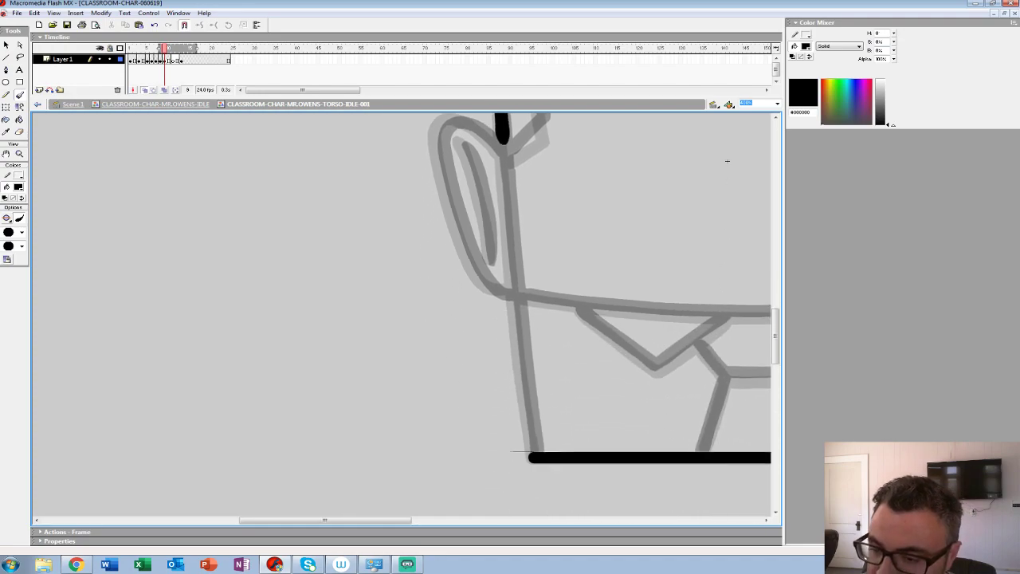
{"action": "left_click_drag", "start_coordinate": [502, 156], "coordinate": [540, 454]}
Step: Ink the left ear with its inner line and the curved jawline above the shirt at frame 9
{"action": "left_click_drag", "start_coordinate": [726, 161], "coordinate": [742, 206]}
{"action": "mouse_move", "coordinate": [464, 165]}
{"action": "left_mouse_down"}
{"action": "mouse_move", "coordinate": [451, 194]}
{"action": "mouse_move", "coordinate": [471, 268]}
{"action": "mouse_move", "coordinate": [523, 341]}
{"action": "left_mouse_up"}
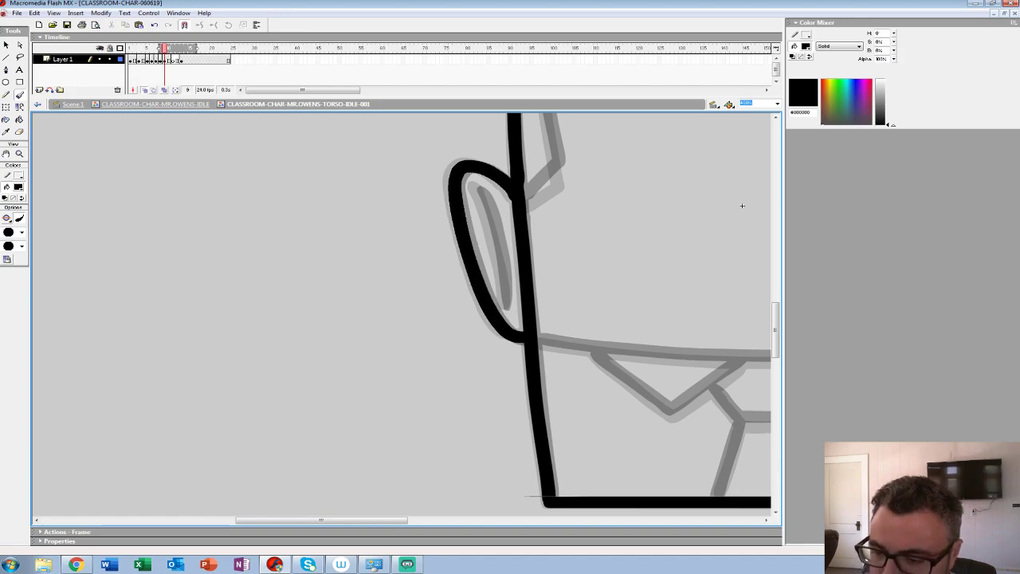
{"action": "left_click_drag", "start_coordinate": [475, 186], "coordinate": [512, 304]}
{"action": "mouse_move", "coordinate": [742, 206]}
{"action": "left_mouse_down"}
{"action": "mouse_move", "coordinate": [485, 369]}
{"action": "mouse_move", "coordinate": [409, 341]}
{"action": "mouse_move", "coordinate": [341, 157]}
{"action": "mouse_move", "coordinate": [371, 94]}
{"action": "left_mouse_up"}
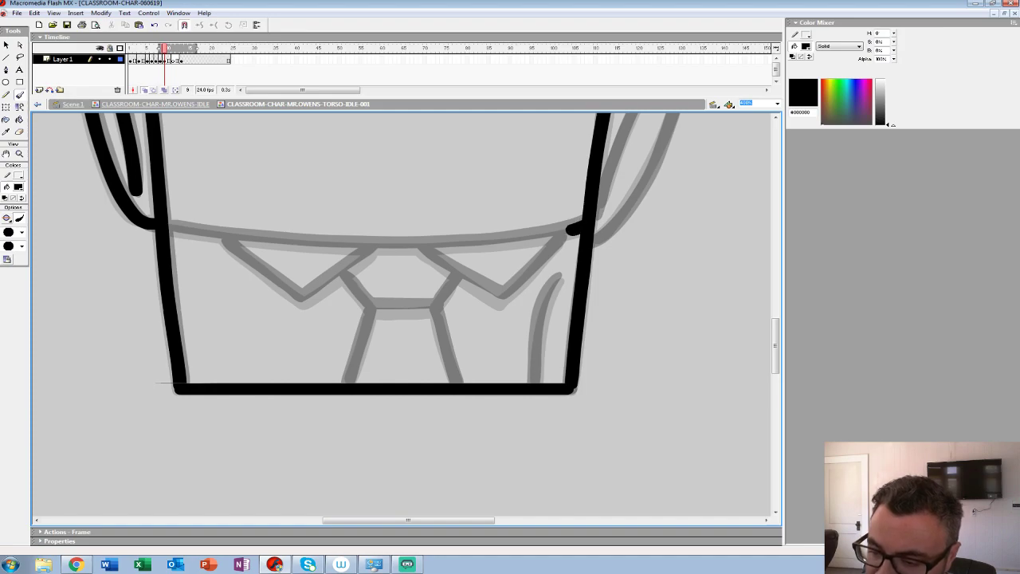
{"action": "mouse_move", "coordinate": [516, 241]}
{"action": "left_mouse_down"}
{"action": "mouse_move", "coordinate": [359, 246]}
{"action": "mouse_move", "coordinate": [166, 226]}
{"action": "left_mouse_up"}
Step: Ink the right ear at frame 9, undoing the first outline stroke and redrawing it
{"action": "left_click_drag", "start_coordinate": [292, 175], "coordinate": [214, 223]}
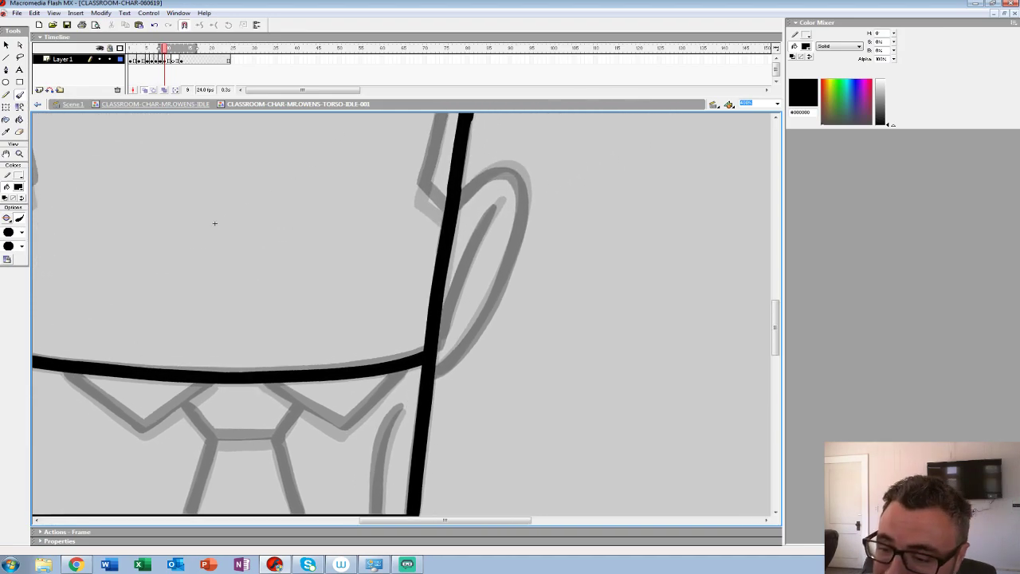
{"action": "mouse_move", "coordinate": [458, 202]}
{"action": "left_mouse_down"}
{"action": "mouse_move", "coordinate": [513, 171]}
{"action": "mouse_move", "coordinate": [461, 200]}
{"action": "mouse_move", "coordinate": [497, 172]}
{"action": "mouse_move", "coordinate": [518, 171]}
{"action": "mouse_move", "coordinate": [523, 191]}
{"action": "mouse_move", "coordinate": [496, 286]}
{"action": "mouse_move", "coordinate": [435, 376]}
{"action": "left_mouse_up"}
{"action": "key", "text": "ctrl+z"}
{"action": "mouse_move", "coordinate": [500, 201]}
{"action": "left_mouse_down"}
{"action": "mouse_move", "coordinate": [458, 277]}
{"action": "mouse_move", "coordinate": [440, 344]}
{"action": "mouse_move", "coordinate": [557, 206]}
{"action": "mouse_move", "coordinate": [499, 261]}
{"action": "mouse_move", "coordinate": [418, 214]}
{"action": "left_mouse_up"}
{"action": "mouse_move", "coordinate": [319, 319]}
{"action": "left_mouse_down"}
{"action": "mouse_move", "coordinate": [383, 344]}
{"action": "mouse_move", "coordinate": [451, 344]}
{"action": "left_mouse_up"}
Step: Ink the shirt collar, the tie and the shirt's fold line at frame 9
{"action": "mouse_move", "coordinate": [507, 238]}
{"action": "left_mouse_down"}
{"action": "mouse_move", "coordinate": [433, 287]}
{"action": "mouse_move", "coordinate": [356, 230]}
{"action": "left_mouse_up"}
{"action": "mouse_move", "coordinate": [478, 263]}
{"action": "left_mouse_down"}
{"action": "mouse_move", "coordinate": [509, 298]}
{"action": "mouse_move", "coordinate": [571, 296]}
{"action": "left_mouse_up"}
{"action": "mouse_move", "coordinate": [590, 263]}
{"action": "left_mouse_down"}
{"action": "mouse_move", "coordinate": [569, 296]}
{"action": "mouse_move", "coordinate": [593, 370]}
{"action": "left_mouse_up"}
{"action": "left_click_drag", "start_coordinate": [507, 298], "coordinate": [480, 370]}
Step: Ink the right and left sideburns at frame 9
{"action": "left_click_drag", "start_coordinate": [605, 335], "coordinate": [442, 322]}
{"action": "mouse_move", "coordinate": [527, 252]}
{"action": "left_mouse_down"}
{"action": "mouse_move", "coordinate": [506, 304]}
{"action": "mouse_move", "coordinate": [502, 355]}
{"action": "left_mouse_up"}
{"action": "scroll", "coordinate": [335, 225], "scroll_direction": "up", "scroll_amount": 6}
{"action": "mouse_move", "coordinate": [568, 177]}
{"action": "left_mouse_down"}
{"action": "mouse_move", "coordinate": [569, 245]}
{"action": "mouse_move", "coordinate": [533, 388]}
{"action": "mouse_move", "coordinate": [558, 410]}
{"action": "left_mouse_up"}
{"action": "left_click_drag", "start_coordinate": [331, 414], "coordinate": [585, 398]}
{"action": "mouse_move", "coordinate": [383, 168]}
{"action": "left_mouse_down"}
{"action": "mouse_move", "coordinate": [402, 365]}
{"action": "mouse_move", "coordinate": [371, 389]}
{"action": "left_mouse_up"}
Step: Ink the hair patch's lower curve and its two strand lines at frame 9
{"action": "left_click_drag", "start_coordinate": [585, 397], "coordinate": [473, 563]}
{"action": "mouse_move", "coordinate": [581, 211]}
{"action": "left_mouse_down"}
{"action": "mouse_move", "coordinate": [487, 268]}
{"action": "mouse_move", "coordinate": [442, 273]}
{"action": "mouse_move", "coordinate": [364, 249]}
{"action": "left_mouse_up"}
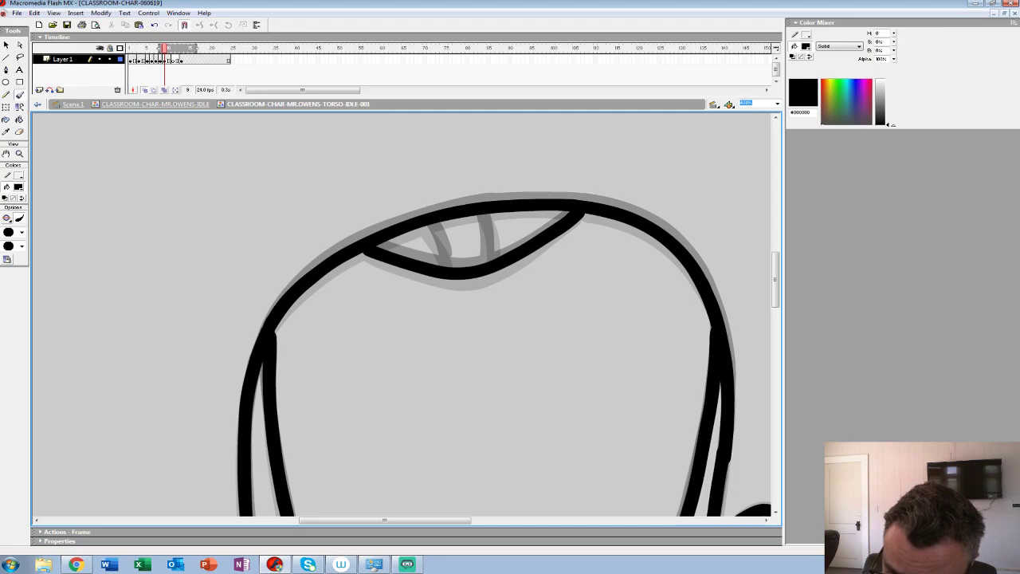
{"action": "left_click_drag", "start_coordinate": [421, 224], "coordinate": [451, 267]}
{"action": "left_click_drag", "start_coordinate": [481, 215], "coordinate": [494, 261]}
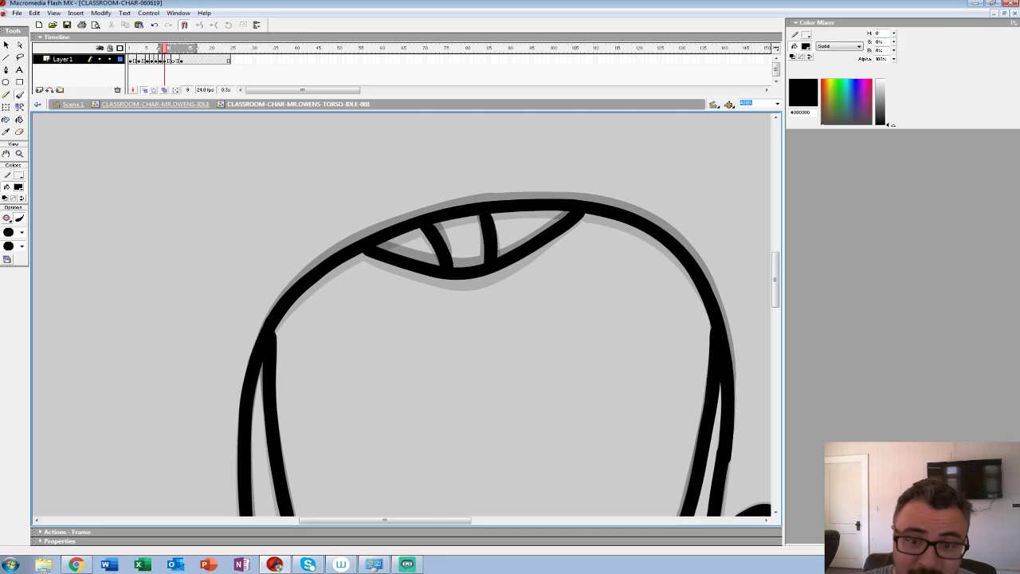
Step: Advance to the undrawn frame 11 and frame the view on the top of the head
{"action": "left_click", "coordinate": [19, 154]}
{"action": "left_click", "coordinate": [424, 275], "text": "alt"}
{"action": "left_click", "coordinate": [423, 284], "text": "alt"}
{"action": "left_click_drag", "start_coordinate": [423, 285], "coordinate": [408, 206]}
{"action": "left_click", "coordinate": [173, 60]}
{"action": "left_click", "coordinate": [391, 283]}
{"action": "left_click", "coordinate": [387, 283]}
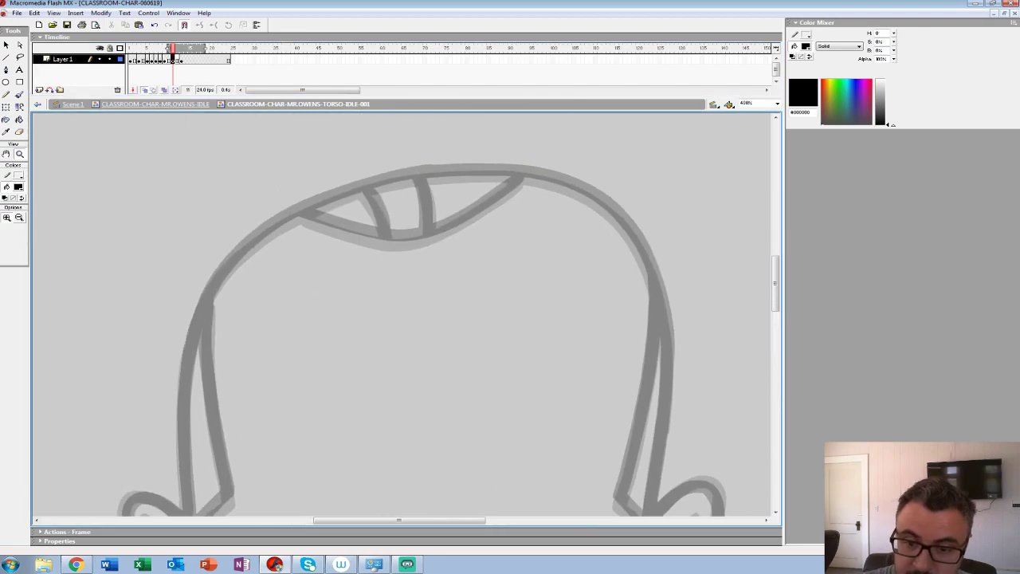
Step: Ink the head's right side and the crown across to the left temple at frame 11, undoing one stray stroke
{"action": "key", "text": "b"}
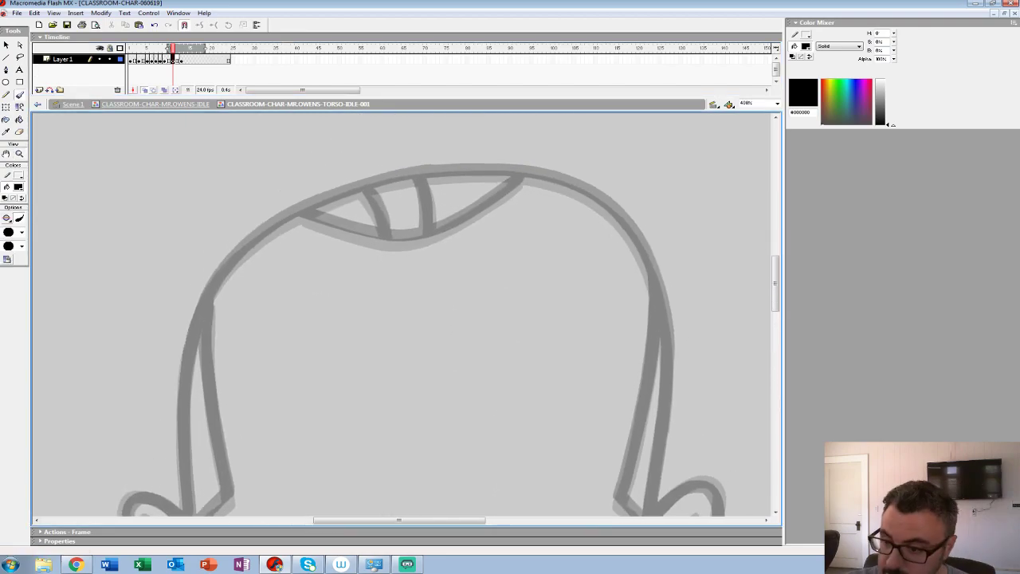
{"action": "left_click_drag", "start_coordinate": [478, 319], "coordinate": [356, 302]}
{"action": "mouse_move", "coordinate": [387, 159]}
{"action": "left_mouse_down"}
{"action": "mouse_move", "coordinate": [461, 176]}
{"action": "mouse_move", "coordinate": [491, 199]}
{"action": "mouse_move", "coordinate": [531, 265]}
{"action": "mouse_move", "coordinate": [549, 333]}
{"action": "left_mouse_up"}
{"action": "key", "text": "ctrl+z"}
{"action": "scroll", "coordinate": [253, 348], "scroll_direction": "down", "scroll_amount": 4}
{"action": "left_click_drag", "start_coordinate": [505, 152], "coordinate": [476, 384]}
{"action": "left_click_drag", "start_coordinate": [248, 339], "coordinate": [293, 140]}
{"action": "mouse_move", "coordinate": [520, 187]}
{"action": "left_mouse_down"}
{"action": "mouse_move", "coordinate": [489, 435]}
{"action": "mouse_move", "coordinate": [647, 369]}
{"action": "mouse_move", "coordinate": [259, 371]}
{"action": "left_mouse_up"}
{"action": "mouse_move", "coordinate": [450, 120]}
{"action": "left_mouse_down"}
{"action": "mouse_move", "coordinate": [493, 436]}
{"action": "mouse_move", "coordinate": [520, 526]}
{"action": "left_mouse_up"}
{"action": "mouse_move", "coordinate": [621, 169]}
{"action": "left_mouse_down"}
{"action": "mouse_move", "coordinate": [553, 165]}
{"action": "mouse_move", "coordinate": [465, 183]}
{"action": "mouse_move", "coordinate": [396, 218]}
{"action": "mouse_move", "coordinate": [336, 269]}
{"action": "mouse_move", "coordinate": [307, 328]}
{"action": "left_mouse_up"}
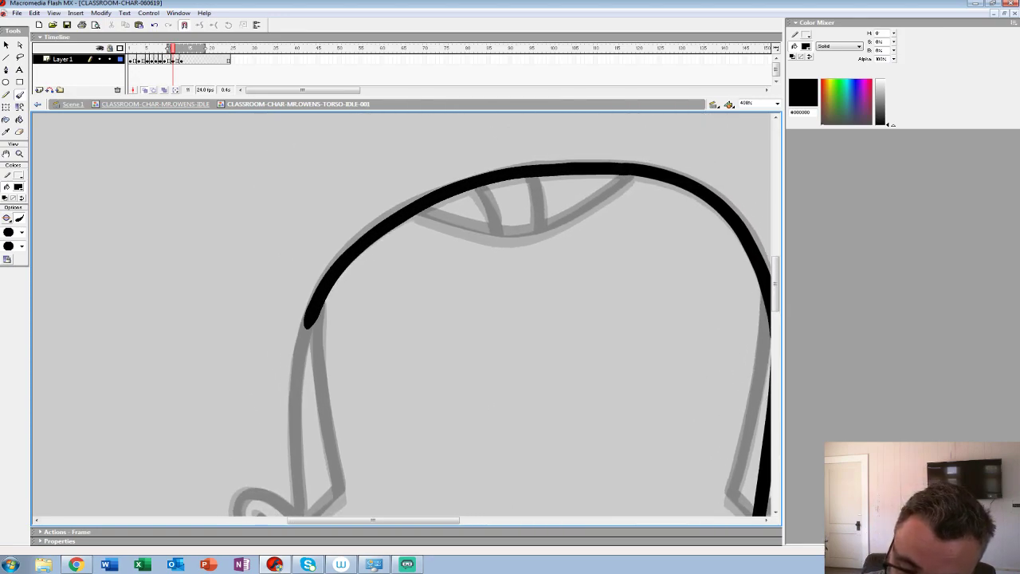
Step: Ink the head's left side, the torso's left and bottom edges, and the jawline curve at frame 11
{"action": "left_click_drag", "start_coordinate": [520, 527], "coordinate": [751, 368]}
{"action": "mouse_move", "coordinate": [539, 156]}
{"action": "left_mouse_down"}
{"action": "mouse_move", "coordinate": [524, 298]}
{"action": "mouse_move", "coordinate": [530, 376]}
{"action": "left_mouse_up"}
{"action": "mouse_move", "coordinate": [750, 368]}
{"action": "left_mouse_down"}
{"action": "mouse_move", "coordinate": [751, 125]}
{"action": "mouse_move", "coordinate": [747, 146]}
{"action": "left_mouse_up"}
{"action": "left_click_drag", "start_coordinate": [528, 151], "coordinate": [558, 442]}
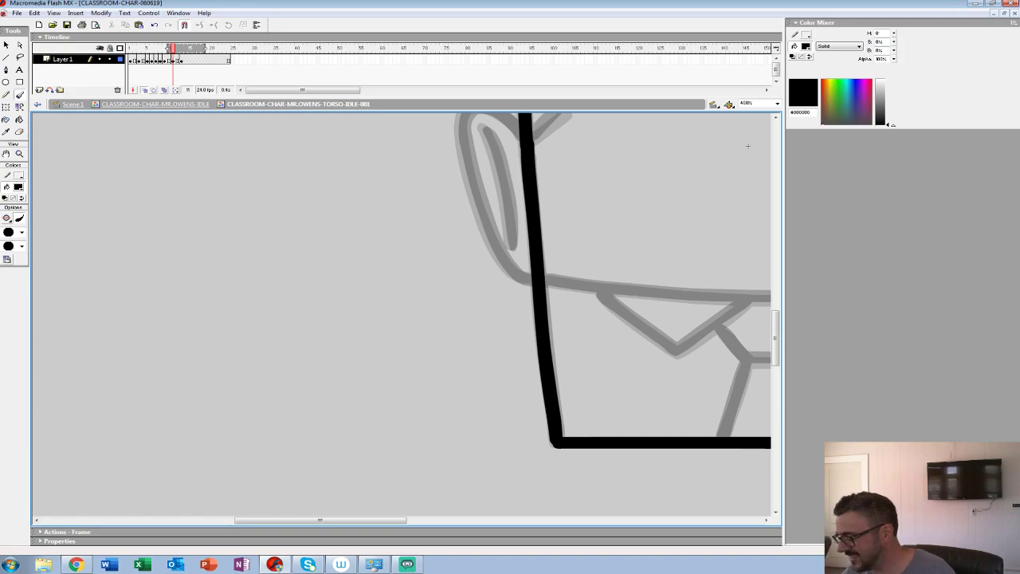
{"action": "left_click_drag", "start_coordinate": [747, 146], "coordinate": [491, 137]}
{"action": "mouse_move", "coordinate": [700, 271]}
{"action": "left_mouse_down"}
{"action": "mouse_move", "coordinate": [518, 290]}
{"action": "mouse_move", "coordinate": [287, 273]}
{"action": "left_mouse_up"}
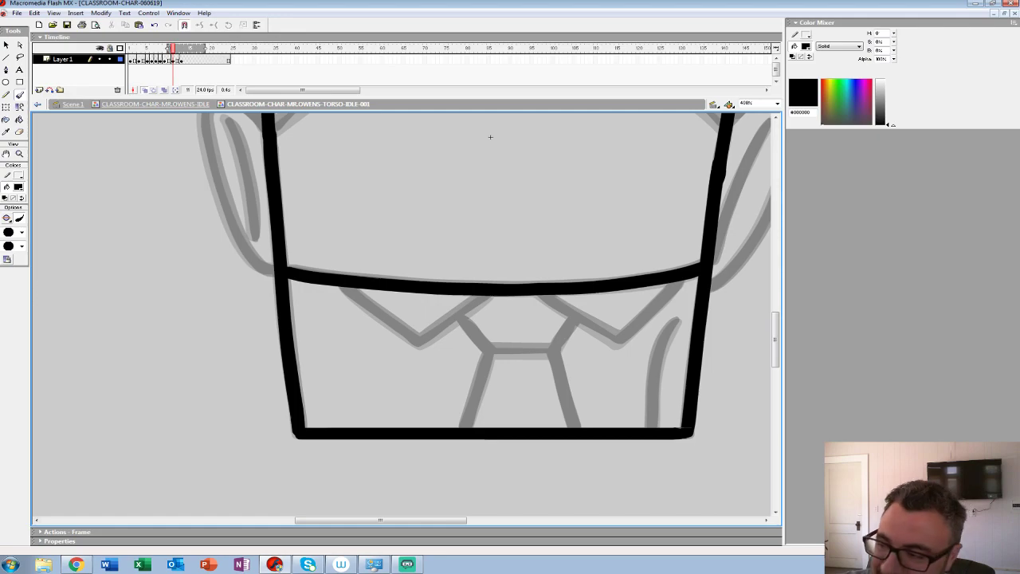
Step: Ink the right and left ears with their inner lines at frame 11
{"action": "left_click_drag", "start_coordinate": [490, 137], "coordinate": [303, 252]}
{"action": "mouse_move", "coordinate": [549, 234]}
{"action": "left_mouse_down"}
{"action": "mouse_move", "coordinate": [588, 198]}
{"action": "mouse_move", "coordinate": [615, 228]}
{"action": "mouse_move", "coordinate": [577, 335]}
{"action": "mouse_move", "coordinate": [526, 399]}
{"action": "left_mouse_up"}
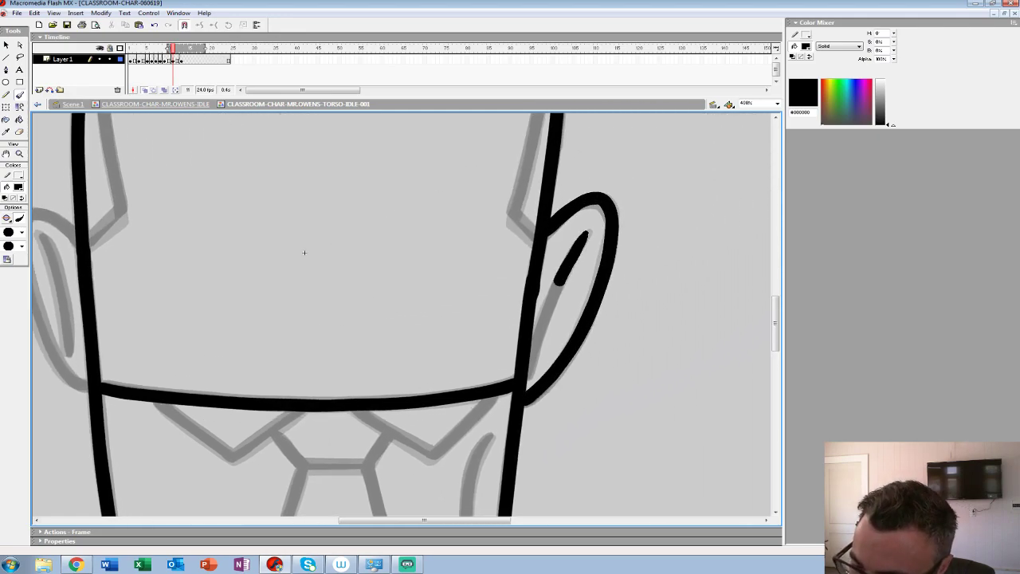
{"action": "mouse_move", "coordinate": [304, 253]}
{"action": "left_mouse_down"}
{"action": "mouse_move", "coordinate": [527, 210]}
{"action": "mouse_move", "coordinate": [708, 210]}
{"action": "mouse_move", "coordinate": [802, 194]}
{"action": "left_mouse_up"}
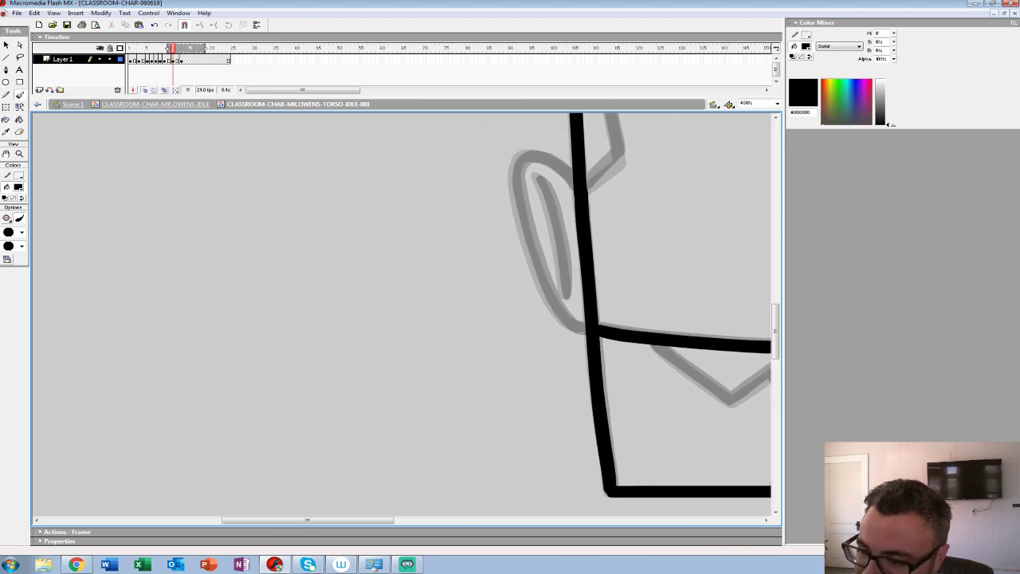
{"action": "mouse_move", "coordinate": [570, 180]}
{"action": "left_mouse_down"}
{"action": "mouse_move", "coordinate": [527, 156]}
{"action": "mouse_move", "coordinate": [515, 186]}
{"action": "mouse_move", "coordinate": [555, 307]}
{"action": "mouse_move", "coordinate": [590, 328]}
{"action": "mouse_move", "coordinate": [538, 176]}
{"action": "mouse_move", "coordinate": [566, 296]}
{"action": "left_mouse_up"}
Step: Ink the right and left collar points below the jawline at frame 11, undoing one stray stroke
{"action": "mouse_move", "coordinate": [765, 194]}
{"action": "left_mouse_down"}
{"action": "mouse_move", "coordinate": [564, 173]}
{"action": "mouse_move", "coordinate": [503, 143]}
{"action": "left_mouse_up"}
{"action": "left_click_drag", "start_coordinate": [692, 287], "coordinate": [638, 342]}
{"action": "key", "text": "ctrl+z"}
{"action": "mouse_move", "coordinate": [691, 289]}
{"action": "left_mouse_down"}
{"action": "mouse_move", "coordinate": [629, 349]}
{"action": "mouse_move", "coordinate": [548, 303]}
{"action": "left_mouse_up"}
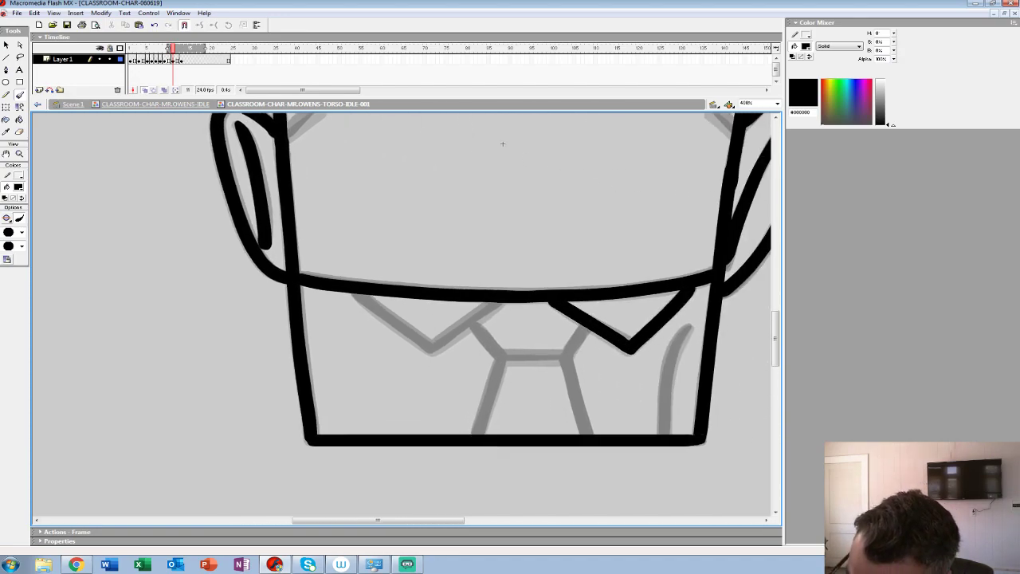
{"action": "left_click_drag", "start_coordinate": [503, 144], "coordinate": [653, 120]}
{"action": "mouse_move", "coordinate": [653, 279]}
{"action": "left_mouse_down"}
{"action": "mouse_move", "coordinate": [583, 325]}
{"action": "mouse_move", "coordinate": [509, 274]}
{"action": "left_mouse_up"}
Step: Ink the tie's knot and sides and the curved fold line on the shirt's right side at frame 11
{"action": "mouse_move", "coordinate": [654, 120]}
{"action": "left_mouse_down"}
{"action": "mouse_move", "coordinate": [587, 110]}
{"action": "mouse_move", "coordinate": [478, 67]}
{"action": "left_mouse_up"}
{"action": "mouse_move", "coordinate": [559, 252]}
{"action": "left_mouse_down"}
{"action": "mouse_move", "coordinate": [539, 281]}
{"action": "mouse_move", "coordinate": [472, 281]}
{"action": "left_mouse_up"}
{"action": "mouse_move", "coordinate": [448, 247]}
{"action": "left_mouse_down"}
{"action": "mouse_move", "coordinate": [476, 283]}
{"action": "mouse_move", "coordinate": [448, 359]}
{"action": "left_mouse_up"}
{"action": "left_click_drag", "start_coordinate": [543, 293], "coordinate": [564, 356]}
{"action": "left_click_drag", "start_coordinate": [661, 252], "coordinate": [636, 357]}
Step: Ink the right and left sideburns at frame 11
{"action": "scroll", "coordinate": [433, 257], "scroll_direction": "up", "scroll_amount": 10}
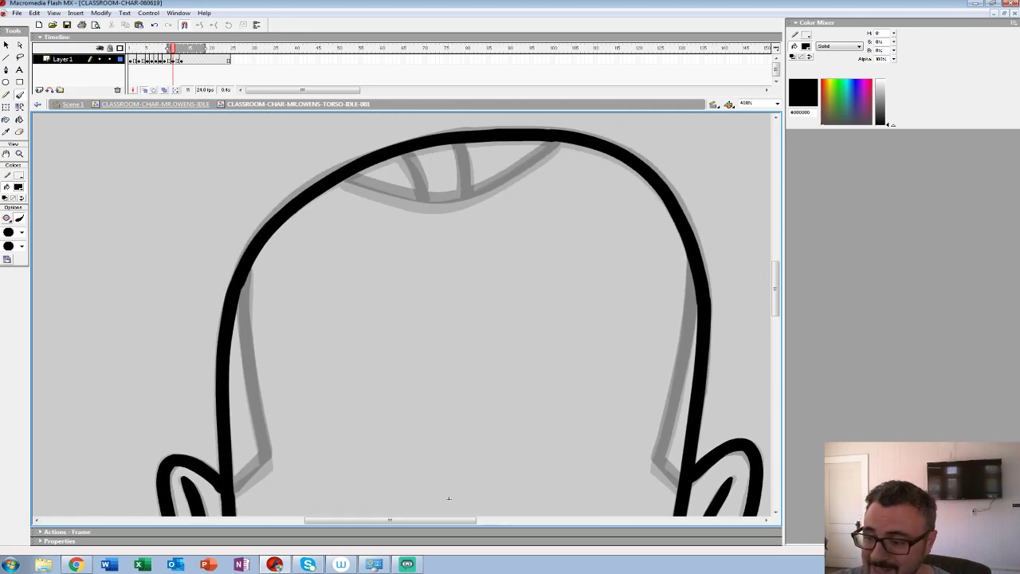
{"action": "left_click_drag", "start_coordinate": [449, 498], "coordinate": [346, 415]}
{"action": "mouse_move", "coordinate": [587, 182]}
{"action": "left_mouse_down"}
{"action": "mouse_move", "coordinate": [555, 379]}
{"action": "mouse_move", "coordinate": [574, 404]}
{"action": "left_mouse_up"}
{"action": "mouse_move", "coordinate": [346, 416]}
{"action": "left_mouse_down"}
{"action": "mouse_move", "coordinate": [539, 429]}
{"action": "mouse_move", "coordinate": [640, 412]}
{"action": "left_mouse_up"}
{"action": "mouse_move", "coordinate": [437, 185]}
{"action": "left_mouse_down"}
{"action": "mouse_move", "coordinate": [445, 385]}
{"action": "mouse_move", "coordinate": [424, 402]}
{"action": "left_mouse_up"}
Step: Ink the hair patch's lower curve and its two strand lines at frame 11
{"action": "left_click_drag", "start_coordinate": [558, 255], "coordinate": [419, 408]}
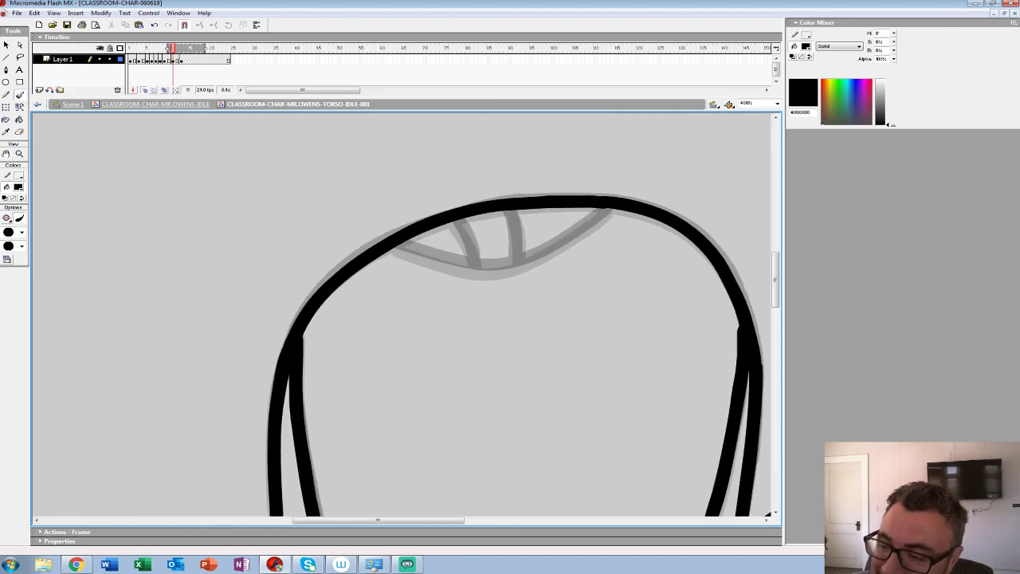
{"action": "mouse_move", "coordinate": [611, 209]}
{"action": "left_mouse_down"}
{"action": "mouse_move", "coordinate": [550, 251]}
{"action": "mouse_move", "coordinate": [494, 268]}
{"action": "mouse_move", "coordinate": [391, 249]}
{"action": "left_mouse_up"}
{"action": "left_click_drag", "start_coordinate": [451, 222], "coordinate": [476, 260]}
{"action": "left_click_drag", "start_coordinate": [507, 211], "coordinate": [520, 257]}
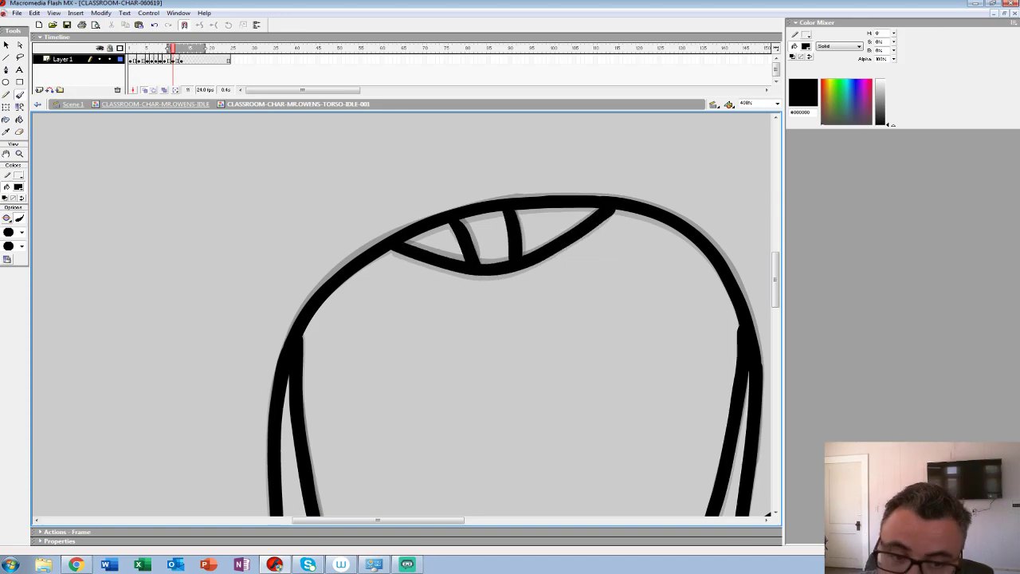
Step: Pick the brown skin fill #993300 and fill the face and both ears with the Paint Bucket at frame 3
{"action": "double_click", "coordinate": [20, 154]}
{"action": "scroll", "coordinate": [402, 314], "scroll_direction": "down", "scroll_amount": 2}
{"action": "left_click_drag", "start_coordinate": [173, 49], "coordinate": [130, 49]}
{"action": "left_click", "coordinate": [18, 187]}
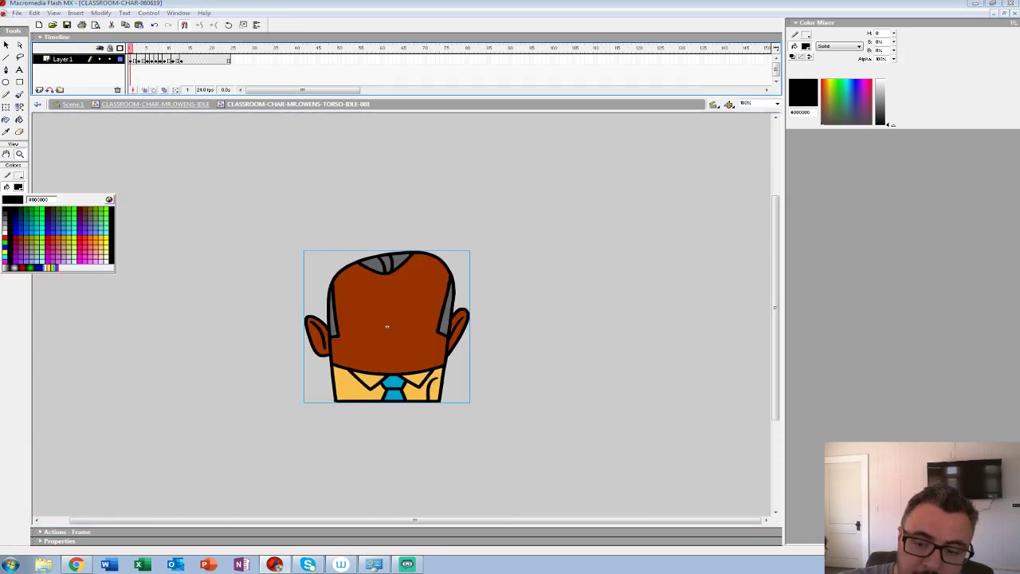
{"action": "left_click", "coordinate": [21, 244]}
{"action": "left_click", "coordinate": [19, 120]}
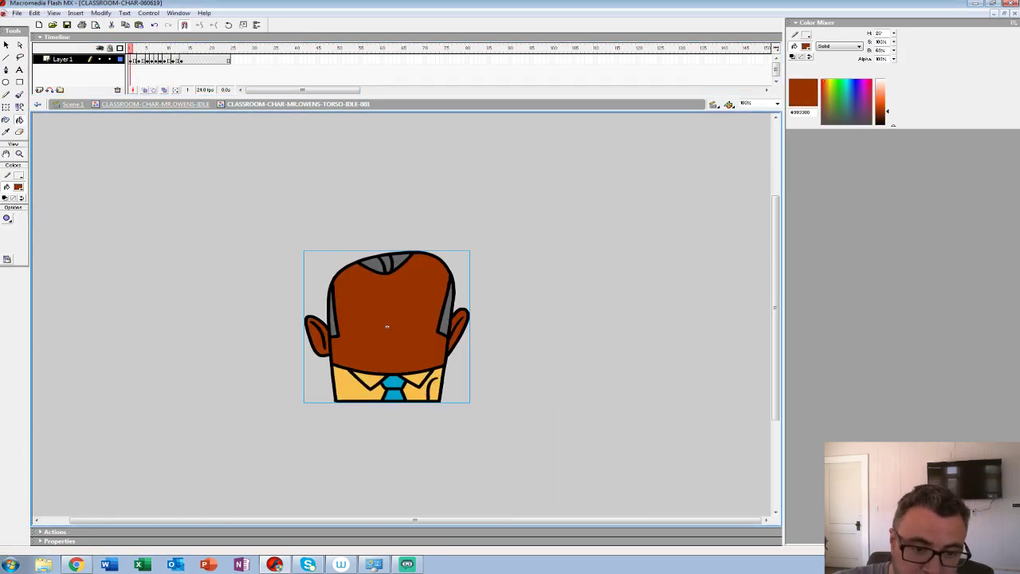
{"action": "key", "text": "period"}
{"action": "key", "text": "period"}
{"action": "left_click", "coordinate": [375, 327]}
{"action": "left_click", "coordinate": [315, 338]}
{"action": "left_click", "coordinate": [457, 333]}
Step: Fill the face and both ears brown at frames 5 and 6
{"action": "key", "text": "period"}
{"action": "key", "text": "period"}
{"action": "left_click", "coordinate": [457, 333]}
{"action": "left_click", "coordinate": [388, 327]}
{"action": "left_click", "coordinate": [319, 338]}
{"action": "key", "text": "period"}
{"action": "key", "text": "period"}
{"action": "left_click", "coordinate": [387, 326]}
{"action": "left_click", "coordinate": [456, 334]}
{"action": "left_click", "coordinate": [318, 337]}
Step: Fill the face and both ears brown at frames 7 and 8
{"action": "key", "text": "period"}
{"action": "key", "text": "period"}
{"action": "left_click", "coordinate": [386, 325]}
{"action": "left_click", "coordinate": [456, 333]}
{"action": "left_click", "coordinate": [318, 338]}
{"action": "key", "text": "period"}
{"action": "left_click", "coordinate": [386, 326]}
{"action": "left_click", "coordinate": [456, 333]}
{"action": "left_click", "coordinate": [318, 338]}
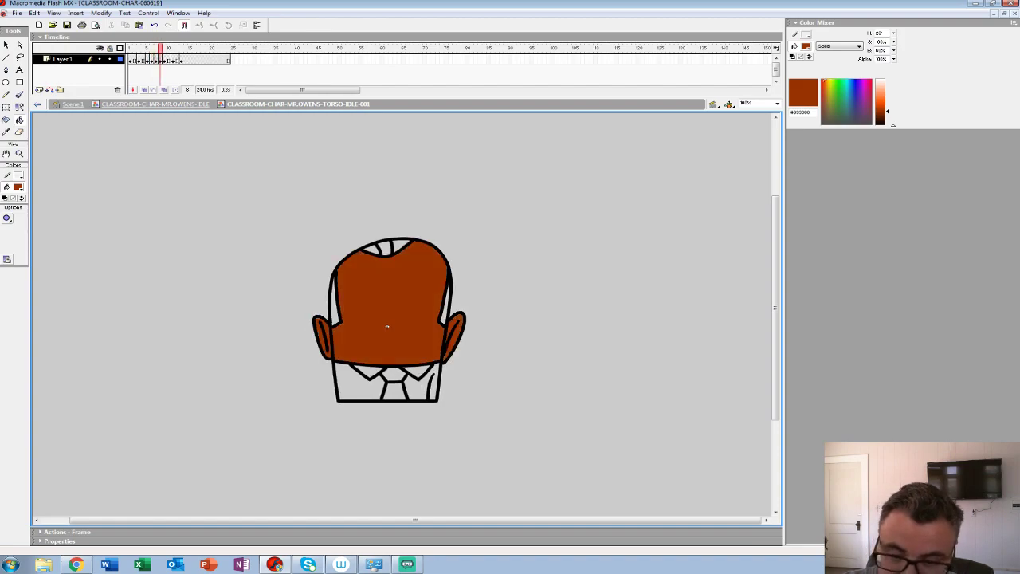
Step: Fill the face and both ears brown on the remaining drawings at frames 9, 11 and 13
{"action": "key", "text": "period"}
{"action": "left_click", "coordinate": [387, 326]}
{"action": "left_click", "coordinate": [318, 338]}
{"action": "left_click", "coordinate": [456, 333]}
{"action": "key", "text": "period"}
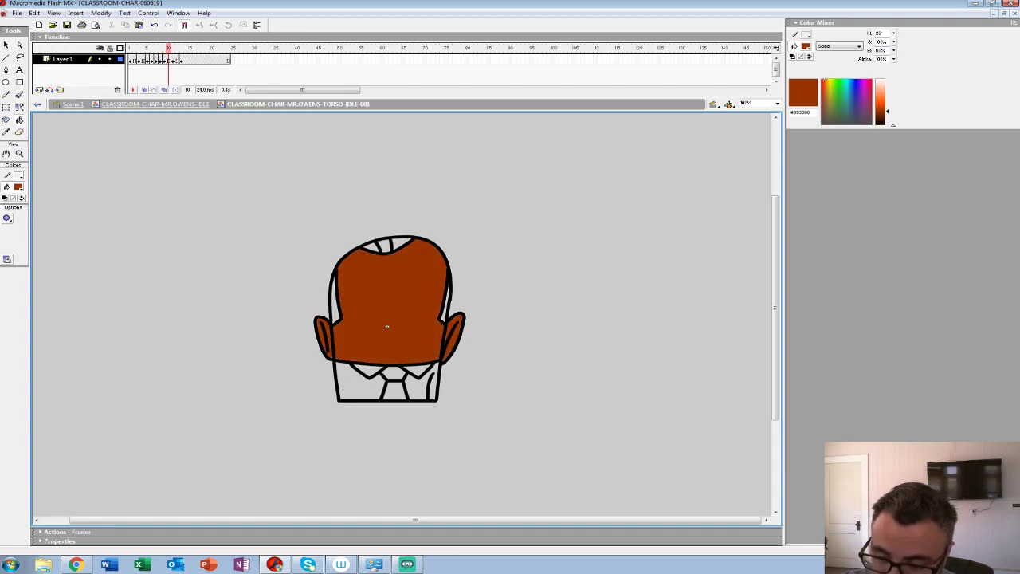
{"action": "left_click", "coordinate": [456, 333]}
{"action": "left_click", "coordinate": [387, 326]}
{"action": "left_click", "coordinate": [318, 337]}
{"action": "key", "text": "period"}
{"action": "key", "text": "period"}
{"action": "left_click", "coordinate": [386, 326]}
{"action": "left_click", "coordinate": [456, 333]}
{"action": "left_click", "coordinate": [324, 337]}
Step: Return to frame 1, sample the tie's blue #05A3CA as the fill, and fill both tie parts at frame 3
{"action": "key", "text": "comma"}
{"action": "key", "text": "comma"}
{"action": "key", "text": "comma"}
{"action": "key", "text": "comma"}
{"action": "key", "text": "comma"}
{"action": "key", "text": "comma"}
{"action": "key", "text": "comma"}
{"action": "key", "text": "comma"}
{"action": "key", "text": "comma"}
{"action": "key", "text": "comma"}
{"action": "key", "text": "comma"}
{"action": "key", "text": "comma"}
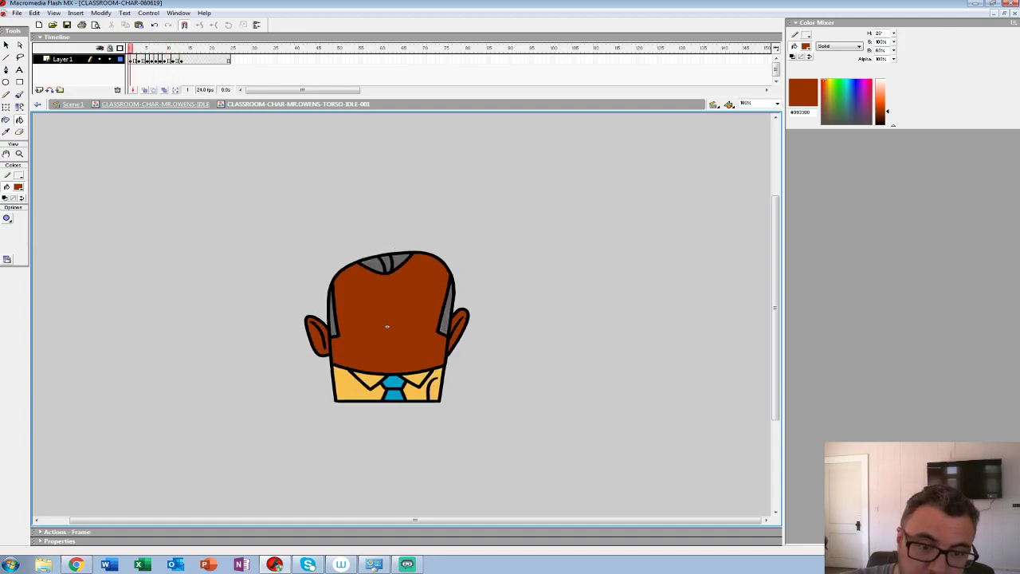
{"action": "left_click", "coordinate": [19, 187]}
{"action": "left_click", "coordinate": [394, 382]}
{"action": "key", "text": "period"}
{"action": "key", "text": "period"}
{"action": "left_click", "coordinate": [393, 382]}
{"action": "left_click", "coordinate": [394, 394]}
Step: Fill the tie's knot and lower part blue at frames 5 through 8
{"action": "key", "text": "period"}
{"action": "key", "text": "period"}
{"action": "left_click", "coordinate": [395, 394]}
{"action": "left_click", "coordinate": [394, 380]}
{"action": "key", "text": "period"}
{"action": "left_click", "coordinate": [395, 393]}
{"action": "left_click", "coordinate": [394, 379]}
{"action": "key", "text": "period"}
{"action": "left_click", "coordinate": [395, 393]}
{"action": "left_click", "coordinate": [394, 378]}
{"action": "key", "text": "period"}
{"action": "left_click", "coordinate": [394, 393]}
Step: Fill the tie's knot and lower part blue at frames 9, 11 and 13
{"action": "key", "text": "period"}
{"action": "left_click", "coordinate": [395, 392]}
{"action": "left_click", "coordinate": [394, 374]}
{"action": "key", "text": "period"}
{"action": "key", "text": "period"}
{"action": "left_click", "coordinate": [394, 392]}
{"action": "left_click", "coordinate": [393, 373]}
{"action": "key", "text": "period"}
{"action": "key", "text": "period"}
{"action": "left_click", "coordinate": [394, 391]}
{"action": "left_click", "coordinate": [393, 372]}
{"action": "key", "text": "period"}
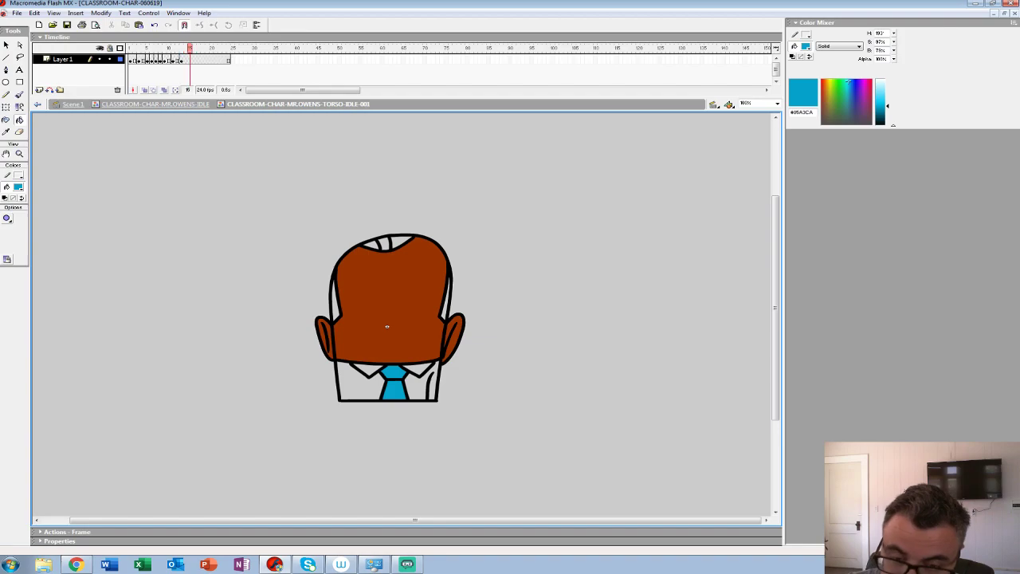
Step: Return to frame 1, sample the shirt's yellow as the fill, and fill the shirt and collar at frame 3
{"action": "key", "text": "comma"}
{"action": "key", "text": "comma"}
{"action": "key", "text": "comma"}
{"action": "key", "text": "comma"}
{"action": "key", "text": "comma"}
{"action": "key", "text": "comma"}
{"action": "key", "text": "comma"}
{"action": "key", "text": "comma"}
{"action": "key", "text": "comma"}
{"action": "key", "text": "comma"}
{"action": "key", "text": "comma"}
{"action": "key", "text": "comma"}
{"action": "key", "text": "comma"}
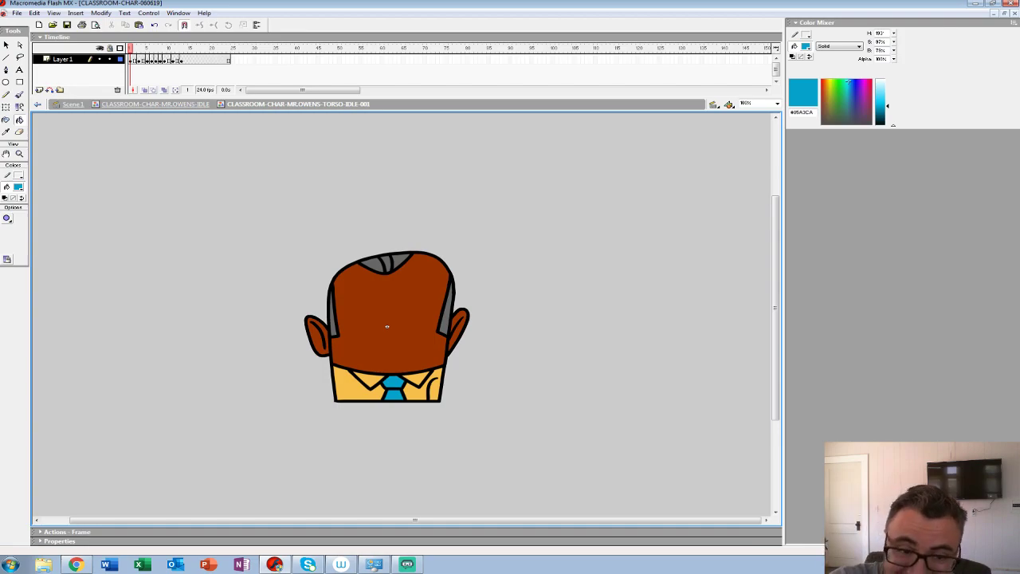
{"action": "left_click", "coordinate": [18, 187]}
{"action": "left_click", "coordinate": [351, 388]}
{"action": "key", "text": "period"}
{"action": "key", "text": "period"}
{"action": "left_click", "coordinate": [351, 388]}
{"action": "left_click", "coordinate": [369, 379]}
Step: Fill the shirt and collar areas yellow at frames 5 through 9
{"action": "key", "text": "period"}
{"action": "key", "text": "period"}
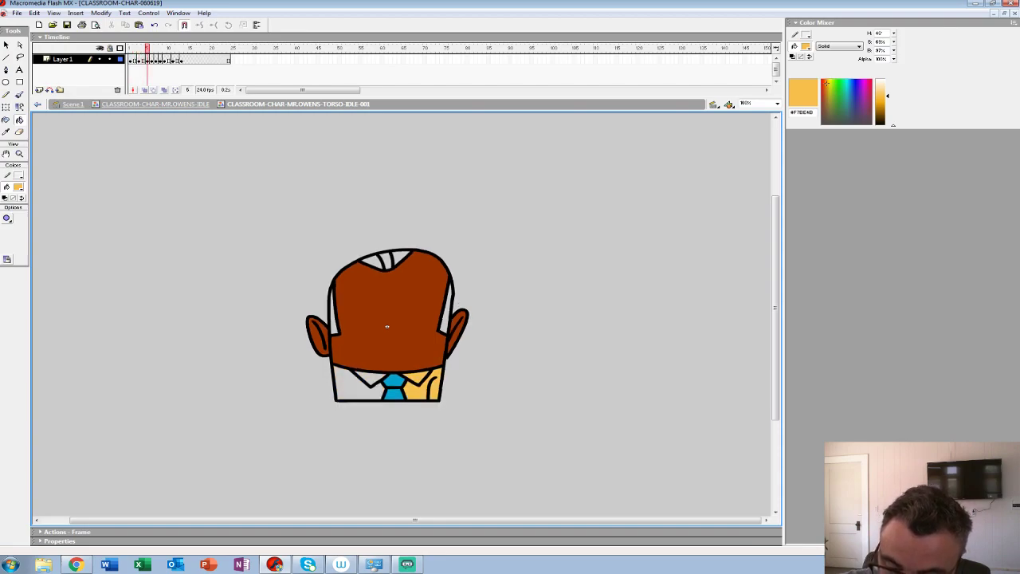
{"action": "left_click", "coordinate": [358, 387]}
{"action": "key", "text": "period"}
{"action": "left_click", "coordinate": [359, 387]}
{"action": "key", "text": "period"}
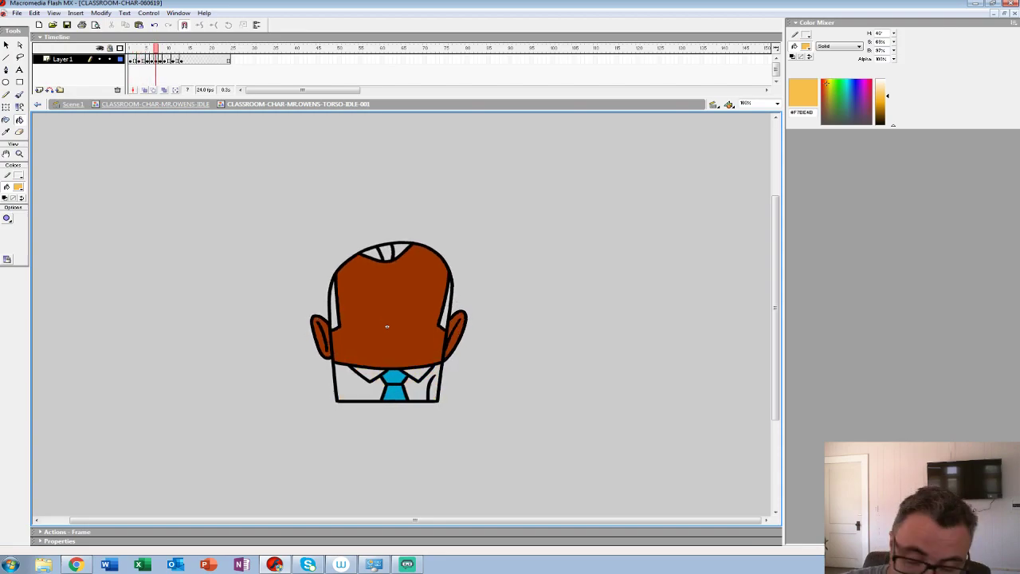
{"action": "left_click", "coordinate": [358, 386]}
{"action": "key", "text": "period"}
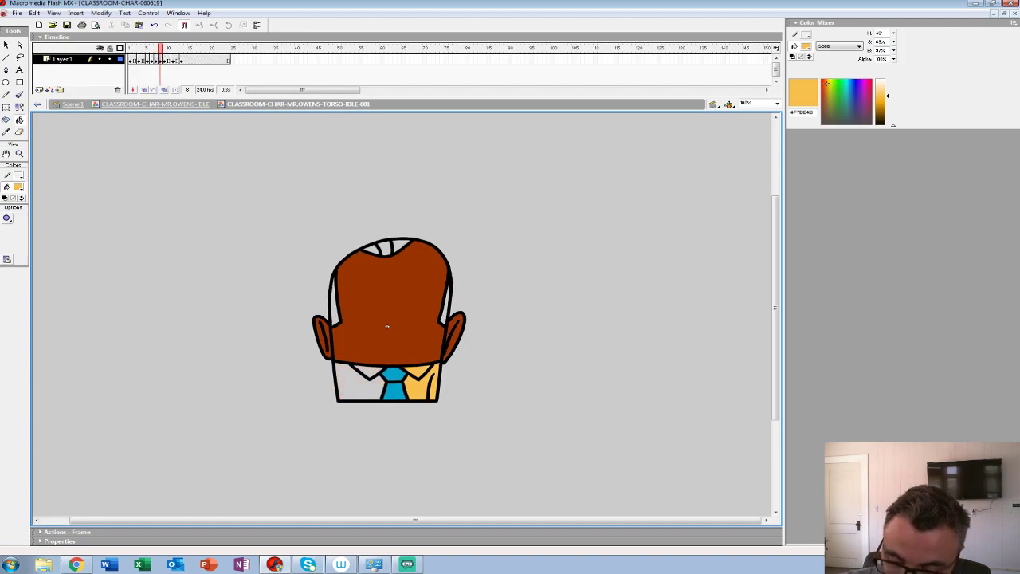
{"action": "left_click", "coordinate": [359, 387]}
{"action": "key", "text": "period"}
{"action": "left_click", "coordinate": [358, 387]}
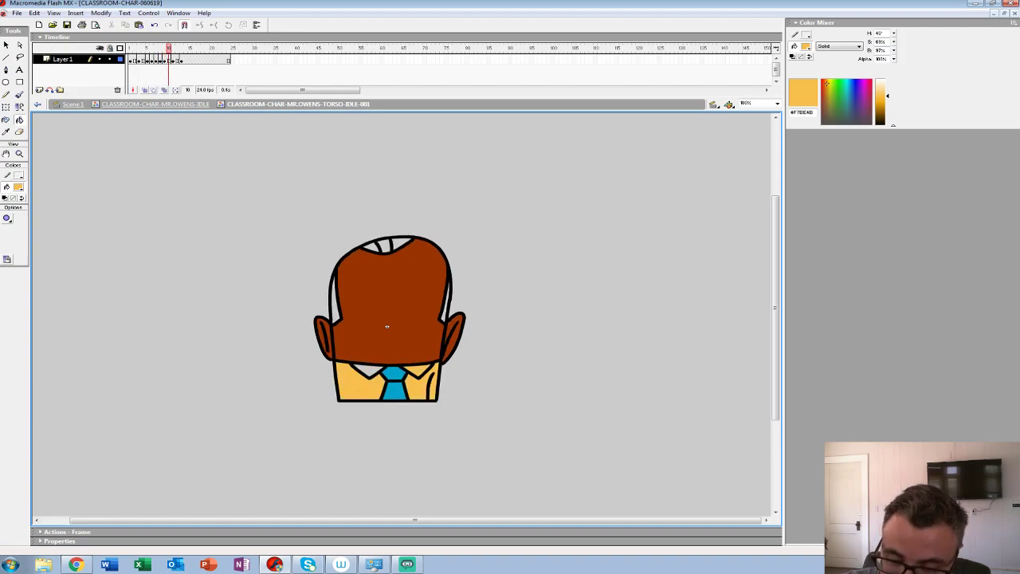
Step: Fill the shirt and collar areas yellow at frames 11 and 13, and step back to frame 10
{"action": "key", "text": "period"}
{"action": "left_click", "coordinate": [359, 387]}
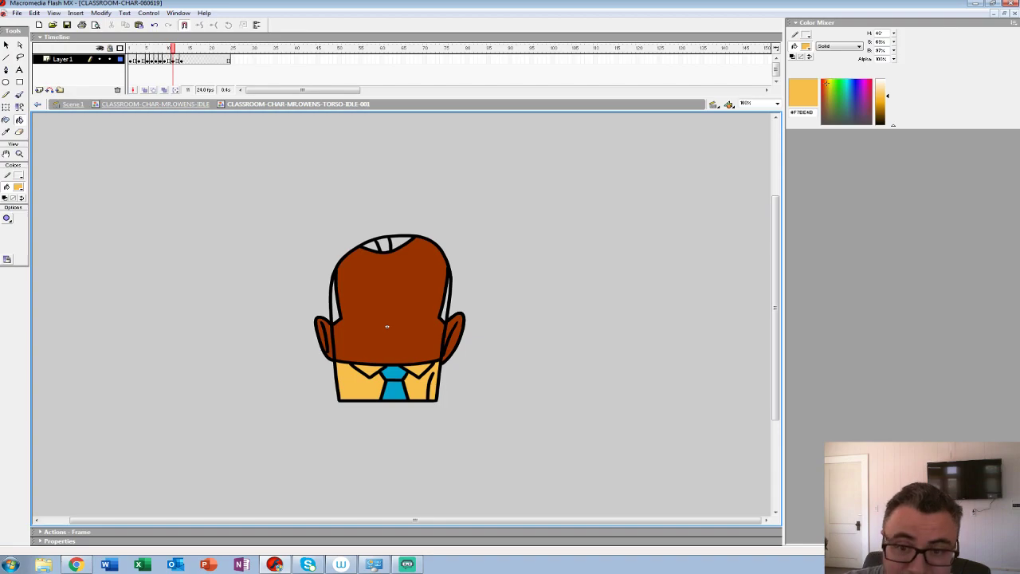
{"action": "key", "text": "period"}
{"action": "key", "text": "period"}
{"action": "left_click", "coordinate": [417, 387]}
{"action": "left_click", "coordinate": [358, 386]}
{"action": "key", "text": "comma"}
{"action": "key", "text": "comma"}
{"action": "key", "text": "comma"}
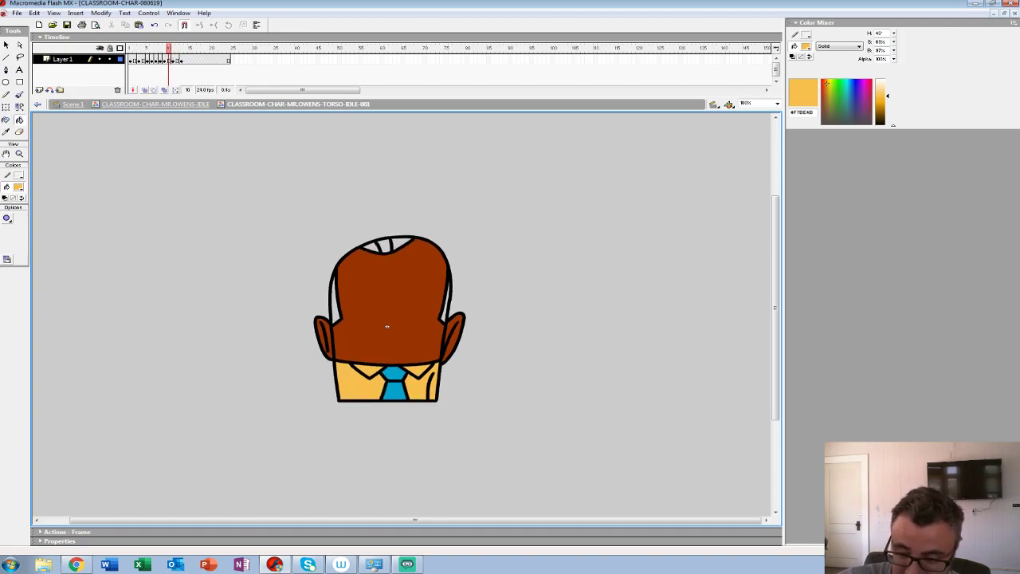
Step: Return to frame 1 and set the fill color to the hair's dark gray, #666666
{"action": "key", "text": "comma"}
{"action": "key", "text": "comma"}
{"action": "key", "text": "comma"}
{"action": "key", "text": "comma"}
{"action": "key", "text": "comma"}
{"action": "key", "text": "comma"}
{"action": "key", "text": "comma"}
{"action": "key", "text": "comma"}
{"action": "key", "text": "comma"}
{"action": "left_click", "coordinate": [18, 187]}
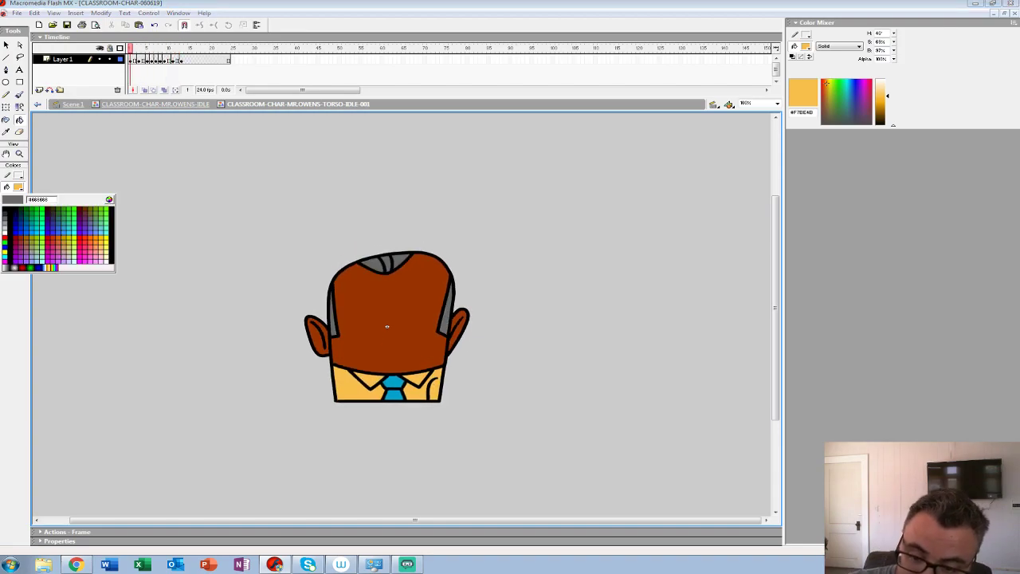
{"action": "left_click", "coordinate": [5, 216]}
Step: Fill the top hair sections and both sideburns dark gray on the drawings at frames 3 through 6
{"action": "key", "text": "period"}
{"action": "left_click", "coordinate": [447, 317]}
{"action": "left_click", "coordinate": [333, 318]}
{"action": "left_click", "coordinate": [387, 262]}
{"action": "left_click", "coordinate": [402, 259]}
{"action": "key", "text": "period"}
{"action": "key", "text": "period"}
{"action": "left_click", "coordinate": [402, 258]}
{"action": "left_click", "coordinate": [386, 262]}
{"action": "left_click", "coordinate": [372, 262]}
Step: Fill the top hair sections and sideburns dark gray on the drawings at frames 7 through 13
{"action": "key", "text": "period"}
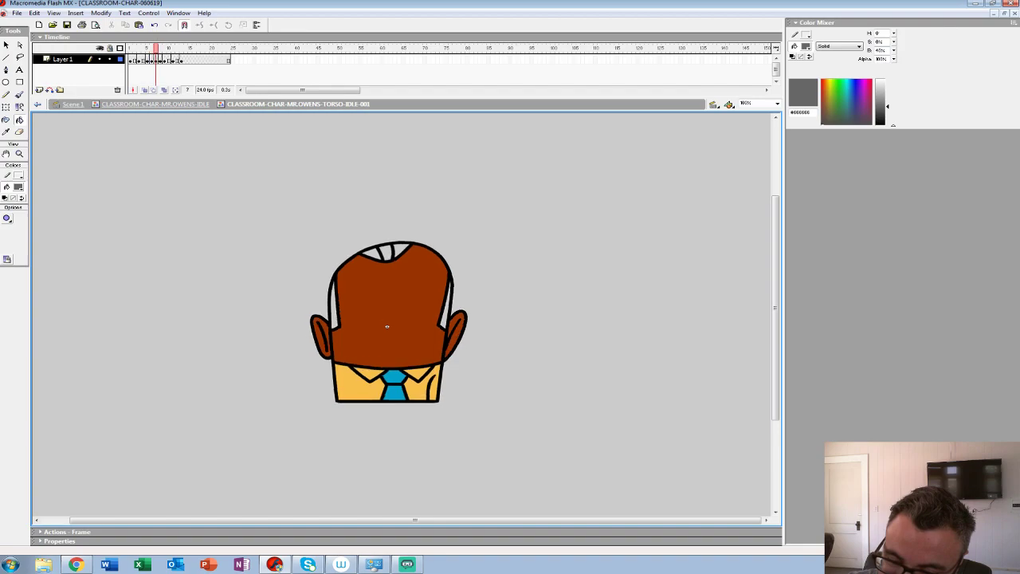
{"action": "left_click", "coordinate": [445, 311]}
{"action": "left_click", "coordinate": [401, 255]}
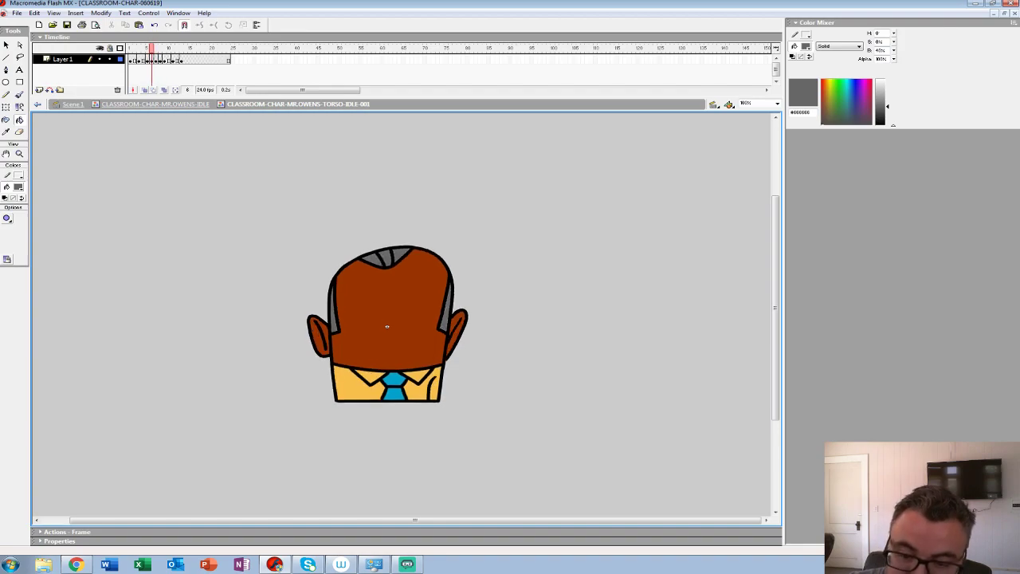
{"action": "key", "text": "period"}
{"action": "left_click", "coordinate": [333, 311]}
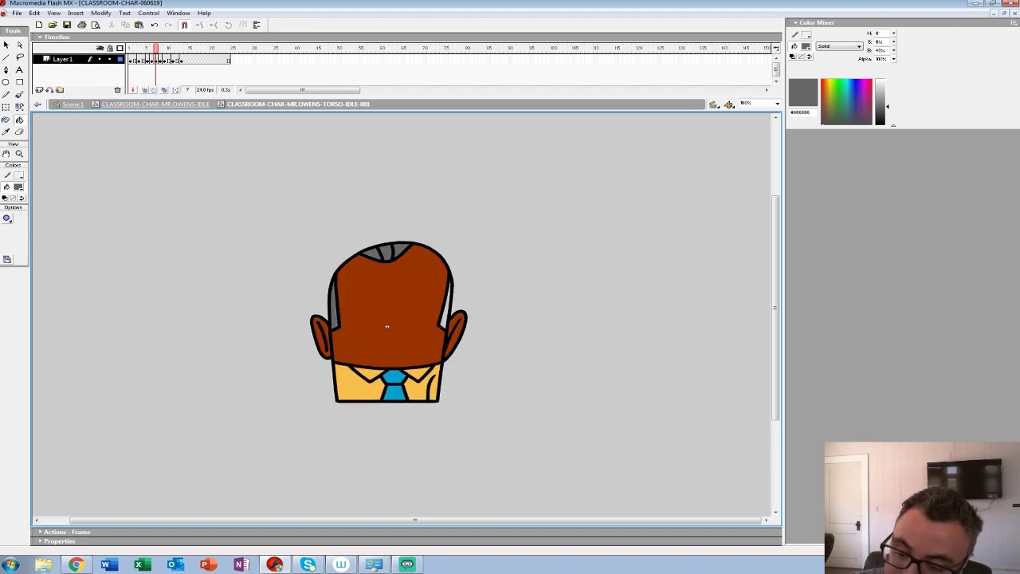
{"action": "key", "text": "period"}
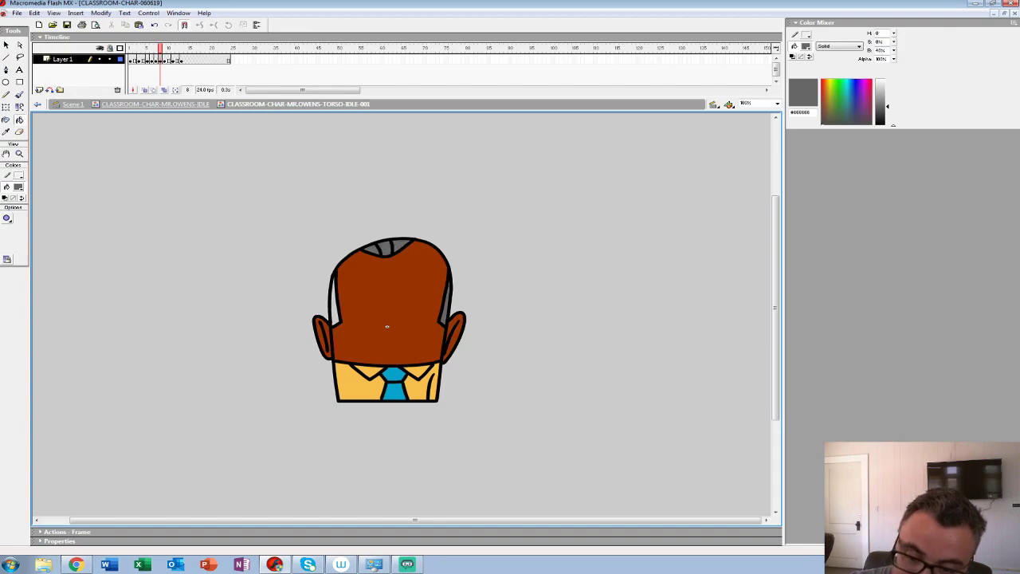
{"action": "key", "text": "period"}
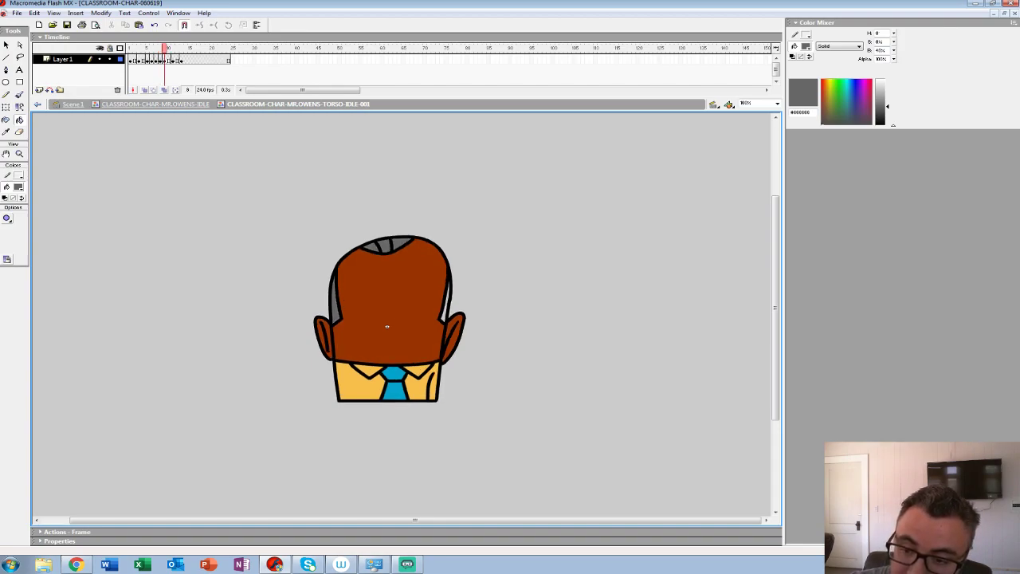
{"action": "key", "text": "period"}
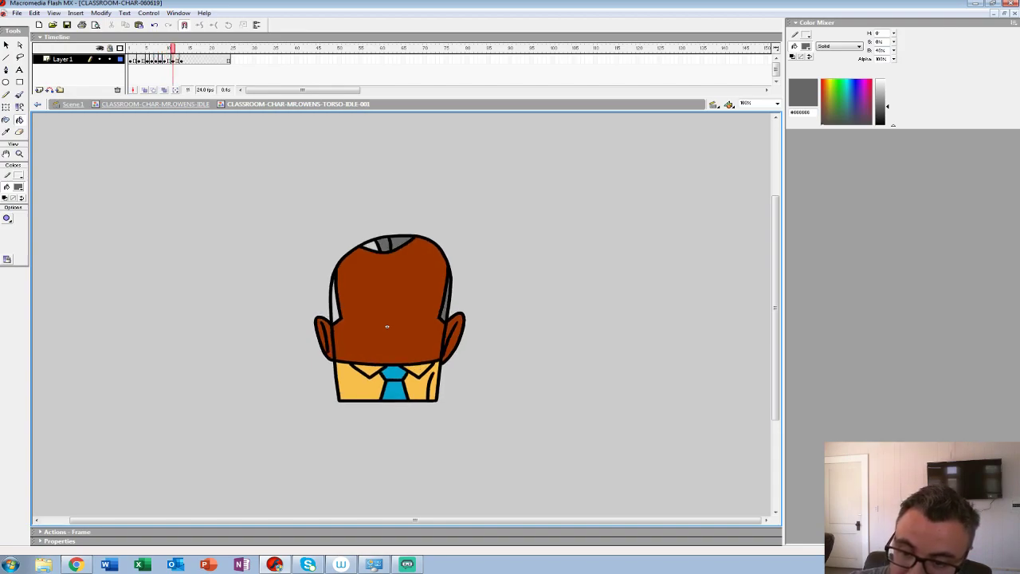
{"action": "key", "text": "period"}
{"action": "key", "text": "period"}
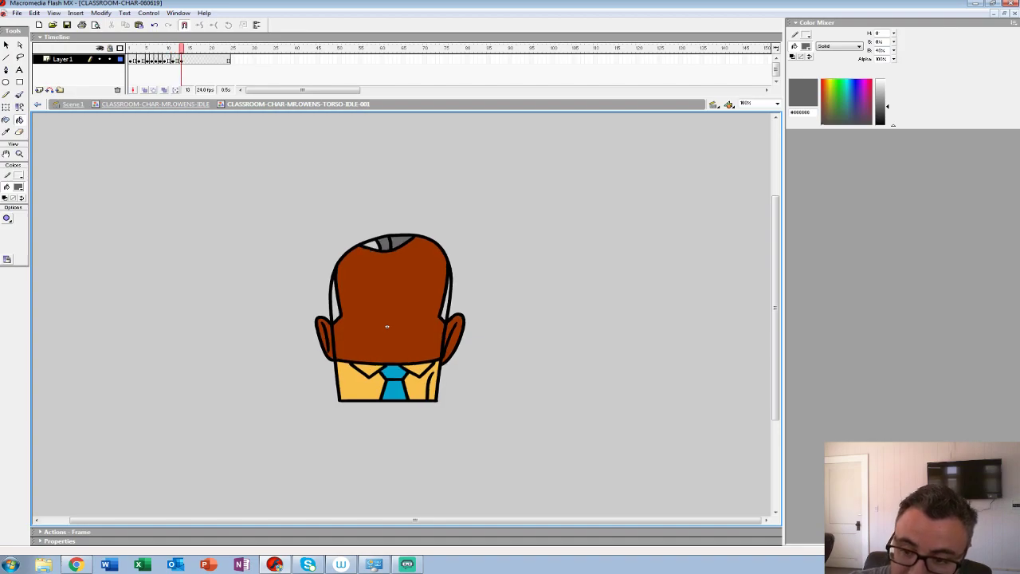
Step: Copy frames 3 through 12, paste them over frames 15 through 24, and reverse the pasted frames
{"action": "left_click_drag", "start_coordinate": [138, 60], "coordinate": [177, 61]}
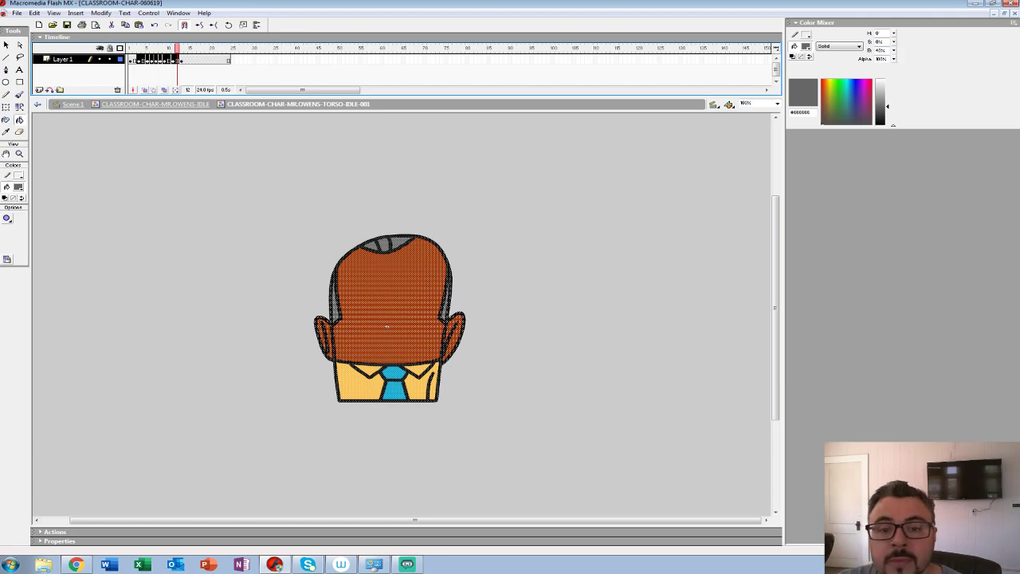
{"action": "left_click_drag", "start_coordinate": [190, 60], "coordinate": [229, 60]}
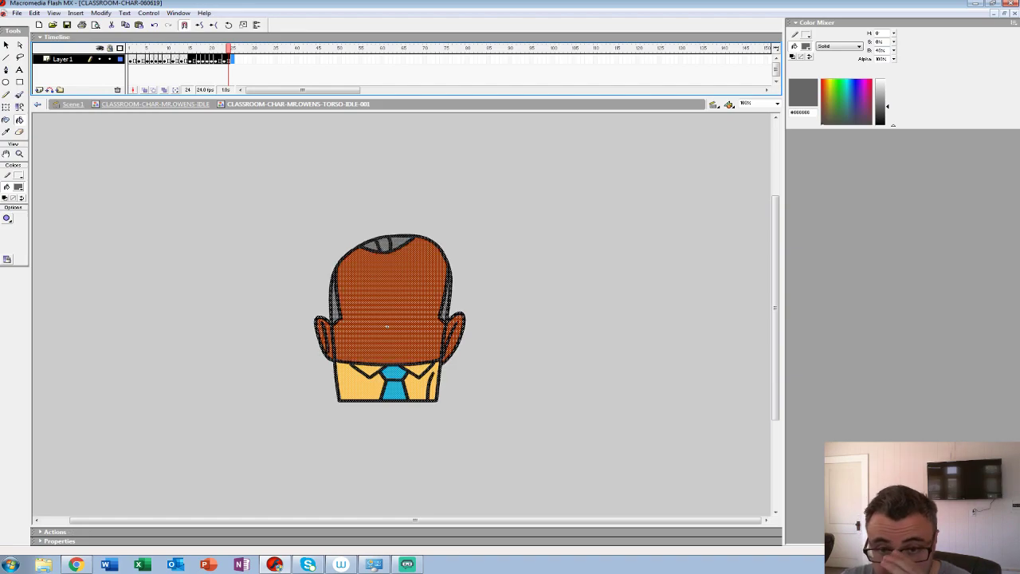
{"action": "right_click", "coordinate": [214, 59]}
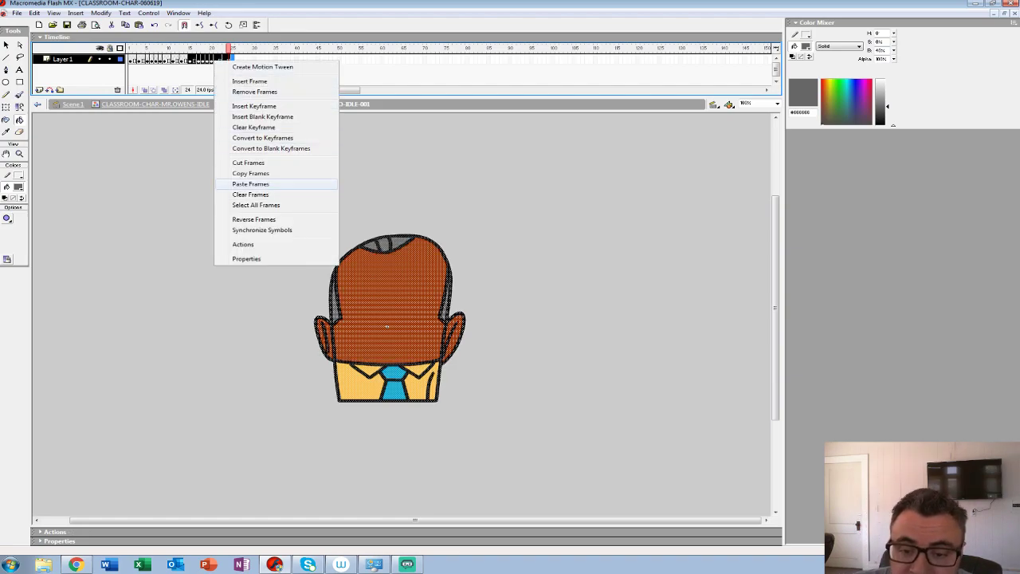
{"action": "left_click", "coordinate": [250, 184]}
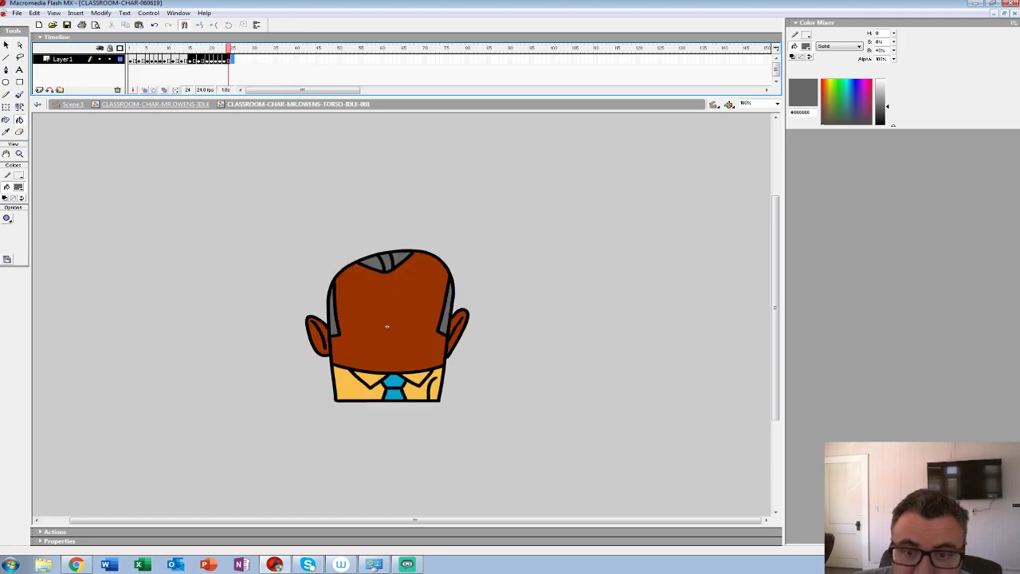
{"action": "left_click_drag", "start_coordinate": [206, 61], "coordinate": [213, 61]}
Step: Play the torso animation from frame 1 and review the motion at 50% and 25% magnification
{"action": "key", "text": "Return"}
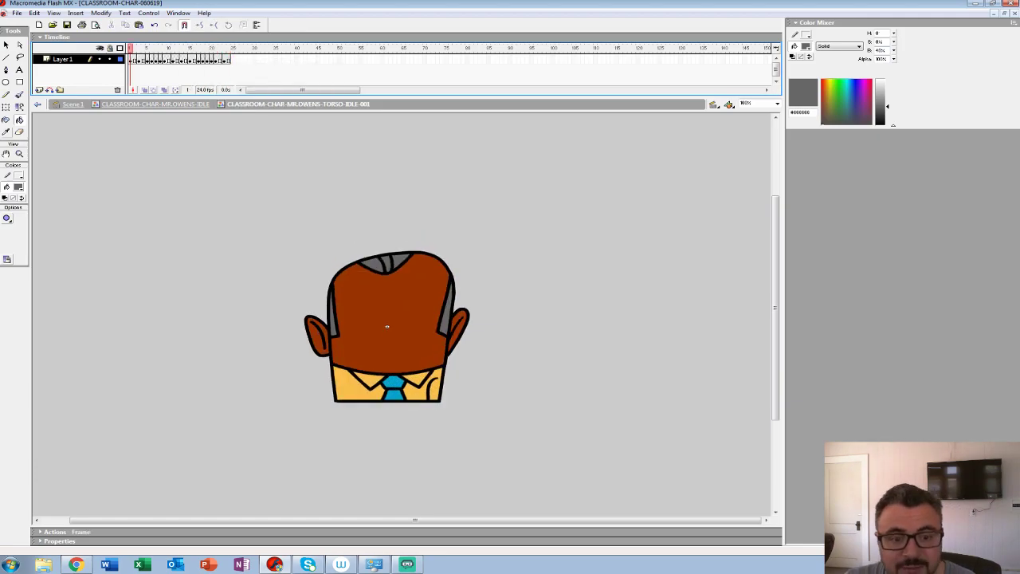
{"action": "key", "text": "z"}
{"action": "key", "text": "ctrl+minus"}
{"action": "key", "text": "Return"}
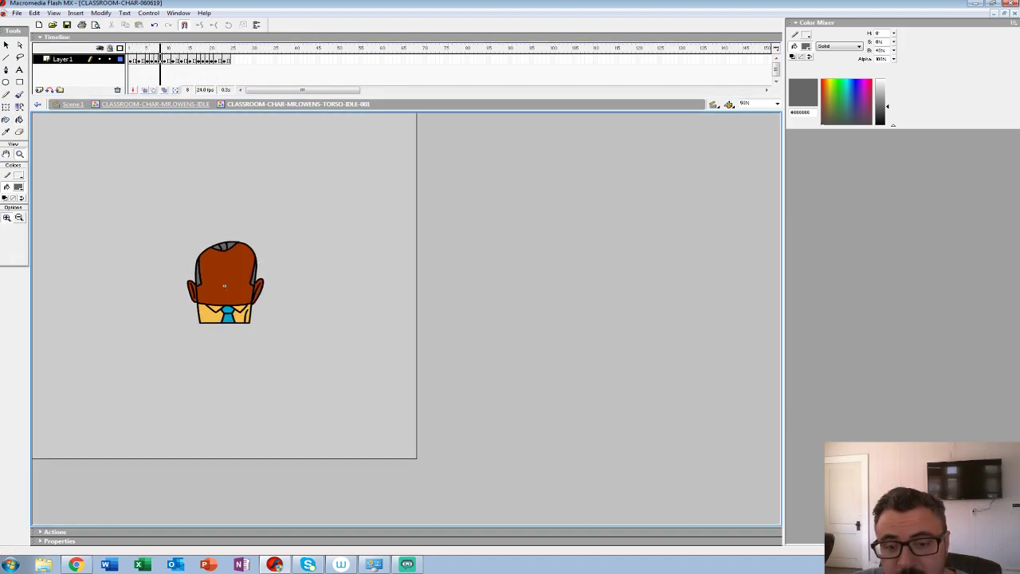
{"action": "key", "text": "ctrl+minus"}
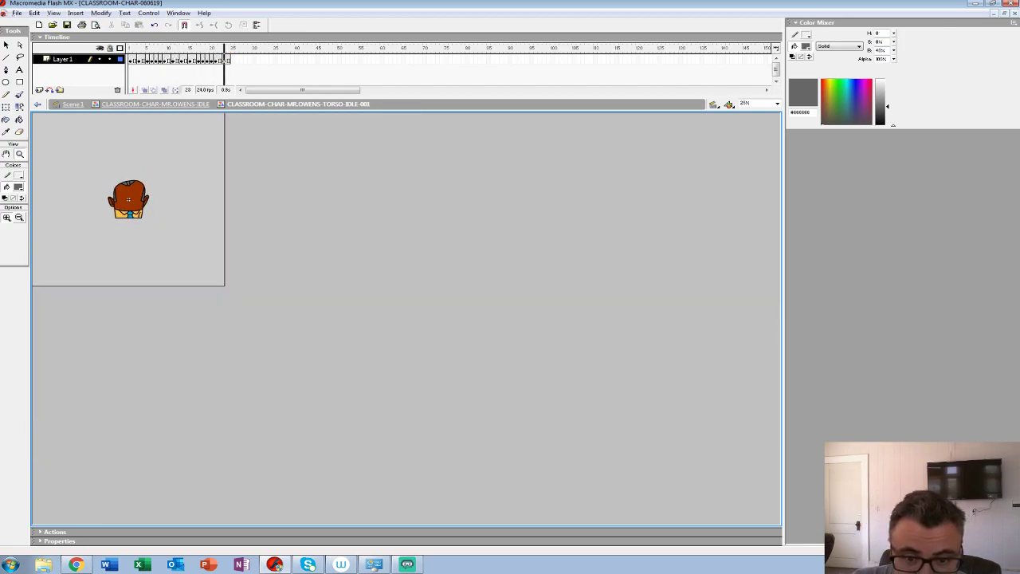
Step: Return to the parent symbol CLASSROOM-CHAR-MR.OWENS-IDLE and play its timeline
{"action": "key", "text": "ctrl+e"}
{"action": "key", "text": "Return"}
{"action": "key", "text": "Return"}
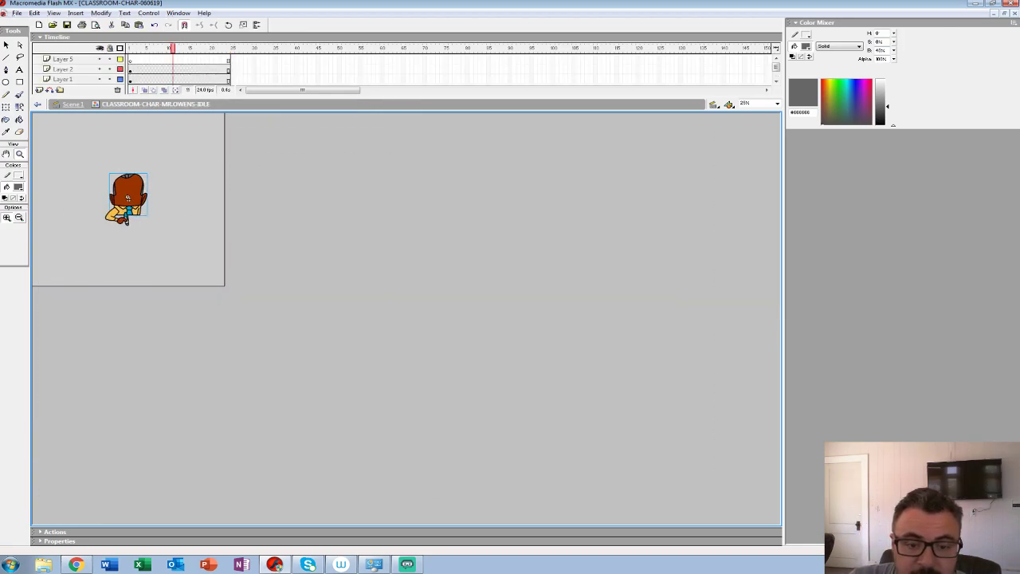
Step: Enlarge the timeline area to show all five layers and make Layer 3 visible
{"action": "key", "text": "ctrl+equal"}
{"action": "left_click_drag", "start_coordinate": [407, 97], "coordinate": [406, 186]}
{"action": "left_click", "coordinate": [98, 88]}
Step: Play the assembled idle animation from frame 1 of Layer 3 and review it at 50% and 100% magnification
{"action": "left_click", "coordinate": [131, 90]}
{"action": "key", "text": "Return"}
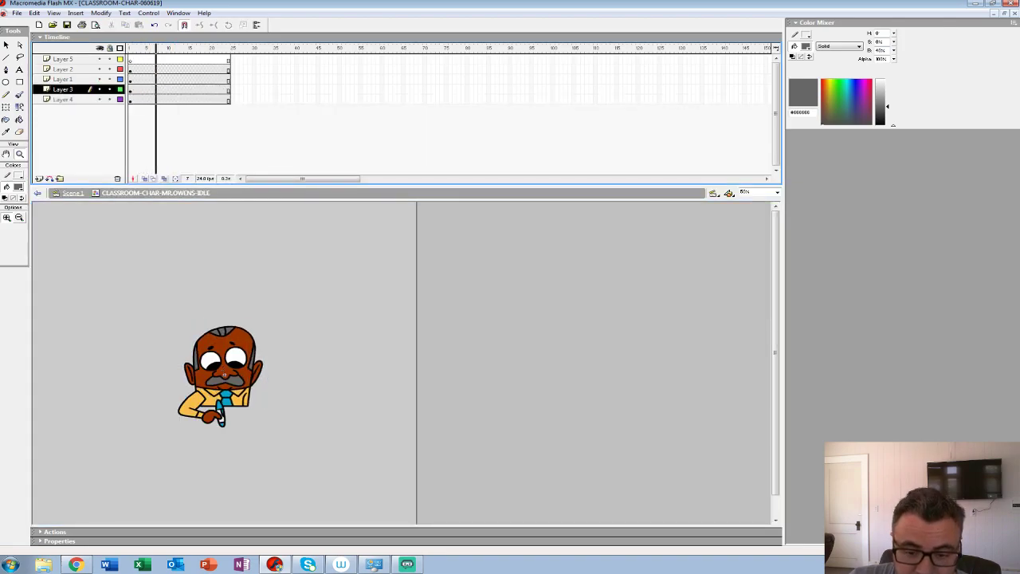
{"action": "left_click", "coordinate": [230, 353]}
{"action": "key", "text": "Return"}
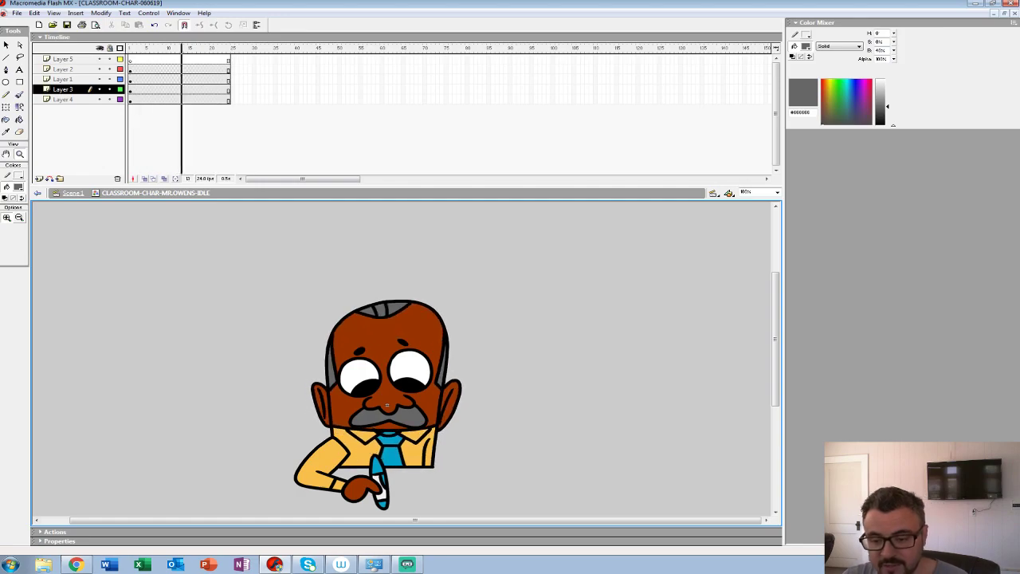
Step: Hide Layer 1 and Layer 2 and open the character's torso symbol for editing
{"action": "scroll", "coordinate": [401, 358], "scroll_direction": "down", "scroll_amount": 1}
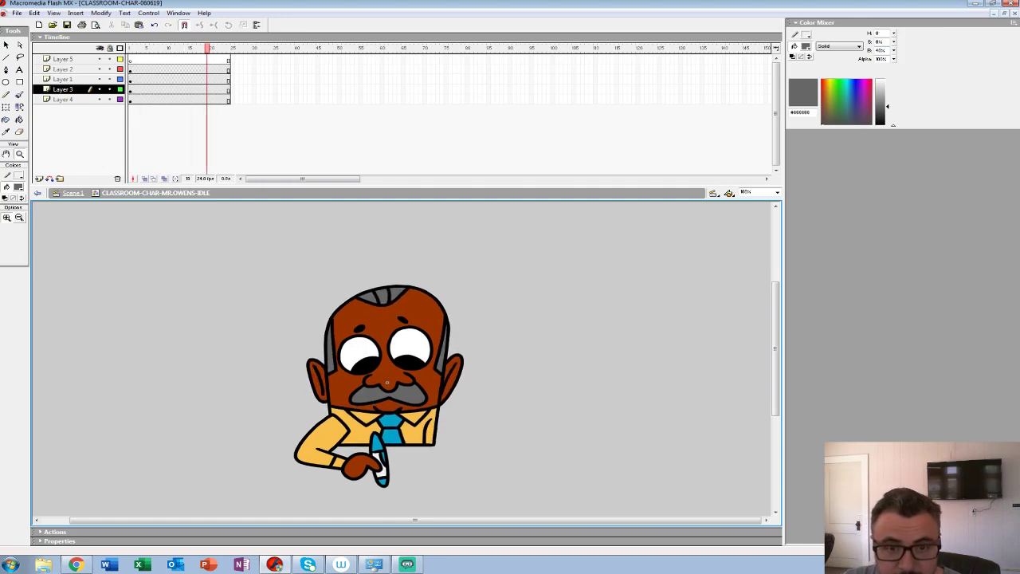
{"action": "left_click_drag", "start_coordinate": [100, 69], "coordinate": [100, 78]}
{"action": "left_click", "coordinate": [131, 90]}
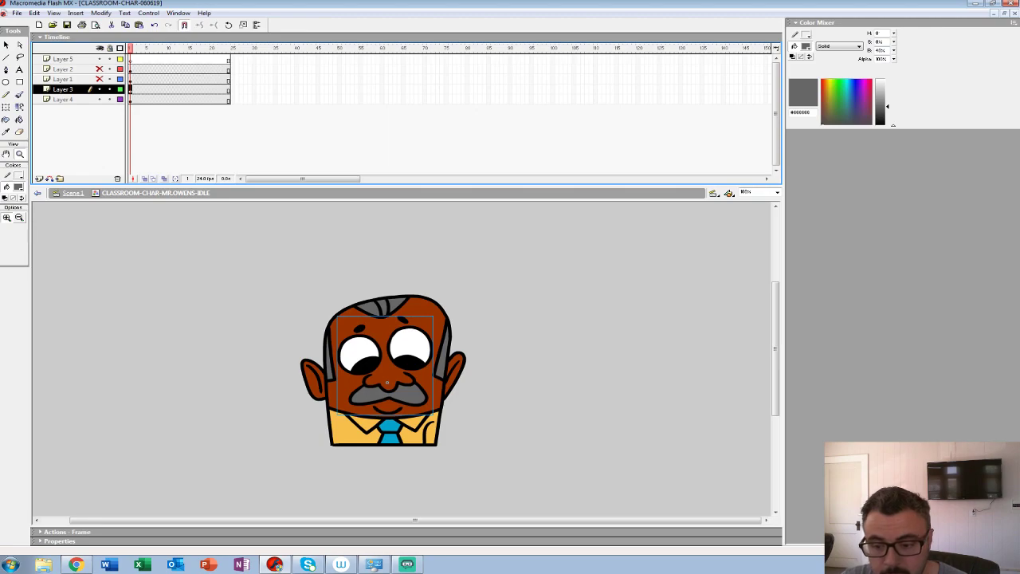
{"action": "key", "text": "v"}
{"action": "double_click", "coordinate": [359, 435]}
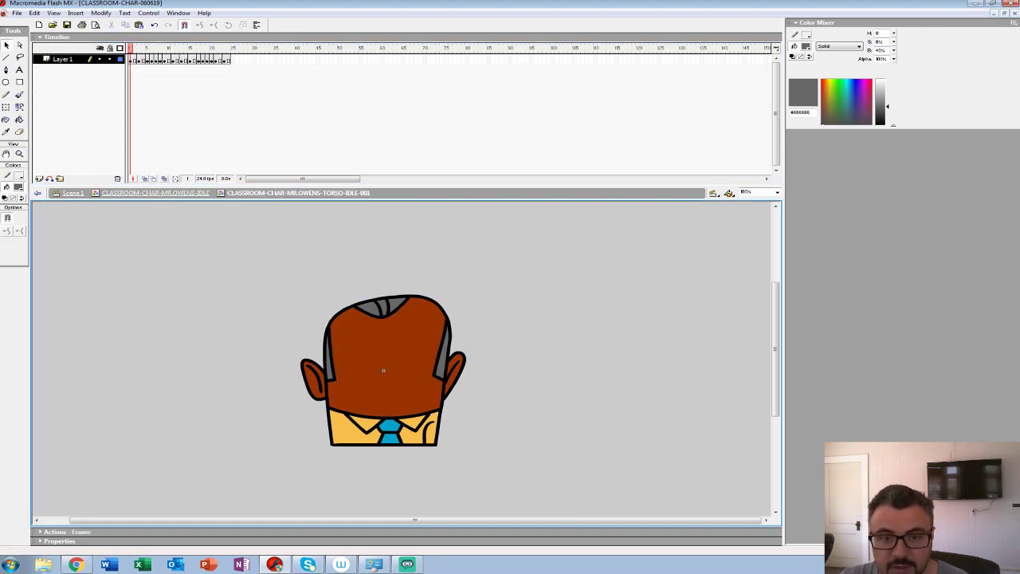
Step: Lock the torso layer, display it as outlines, and paste the face in place on a new layer above it
{"action": "left_click", "coordinate": [110, 59]}
{"action": "left_click", "coordinate": [120, 59]}
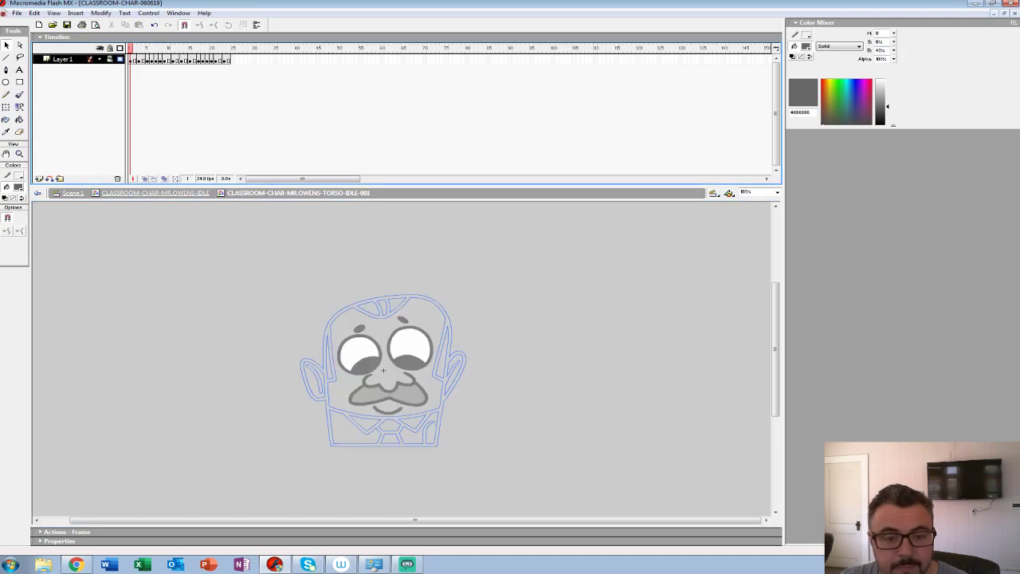
{"action": "left_click", "coordinate": [39, 179]}
{"action": "key", "text": "period"}
{"action": "key", "text": "comma"}
{"action": "key", "text": "ctrl+shift+v"}
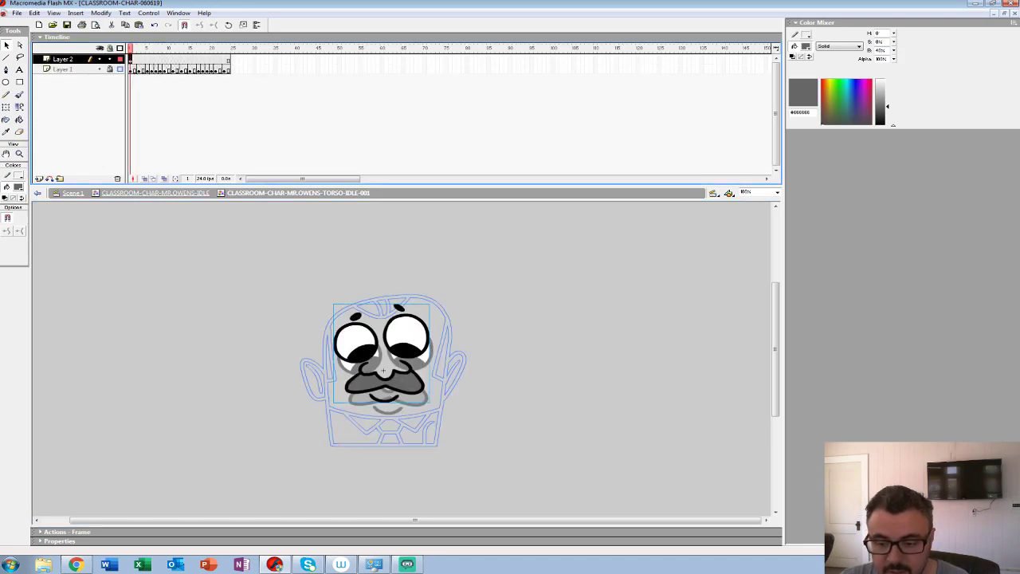
Step: Nudge the pasted face into line with the faded original face and display the torso layer in full colour again
{"action": "key", "text": "shift+Down"}
{"action": "key", "text": "shift+Down"}
{"action": "key", "text": "shift+Down"}
{"action": "key", "text": "shift+Right"}
{"action": "key", "text": "shift+Up"}
{"action": "key", "text": "Left"}
{"action": "key", "text": "Left"}
{"action": "key", "text": "Left"}
{"action": "key", "text": "Left"}
{"action": "key", "text": "Down"}
{"action": "key", "text": "Down"}
{"action": "key", "text": "Down"}
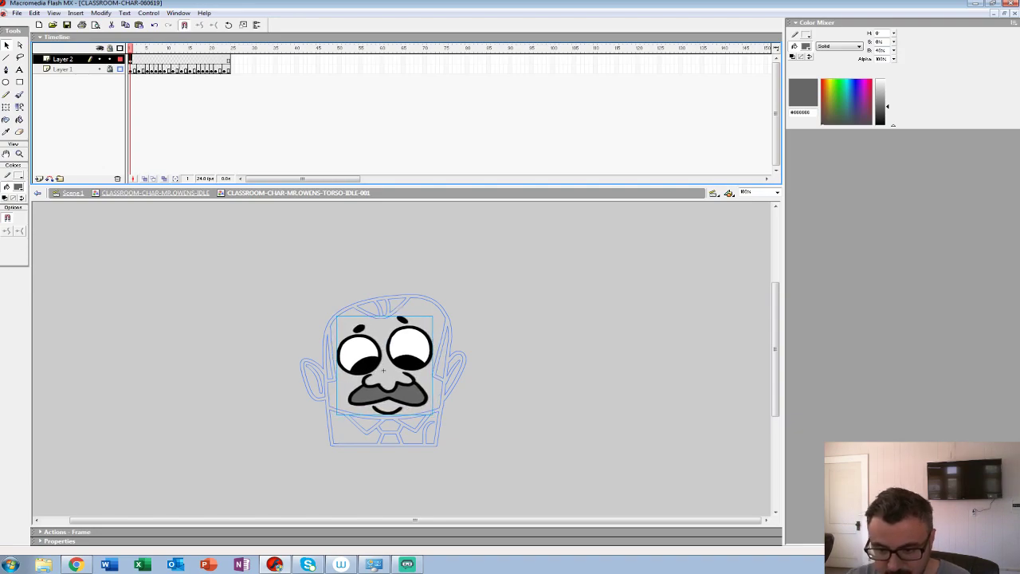
{"action": "key", "text": "z"}
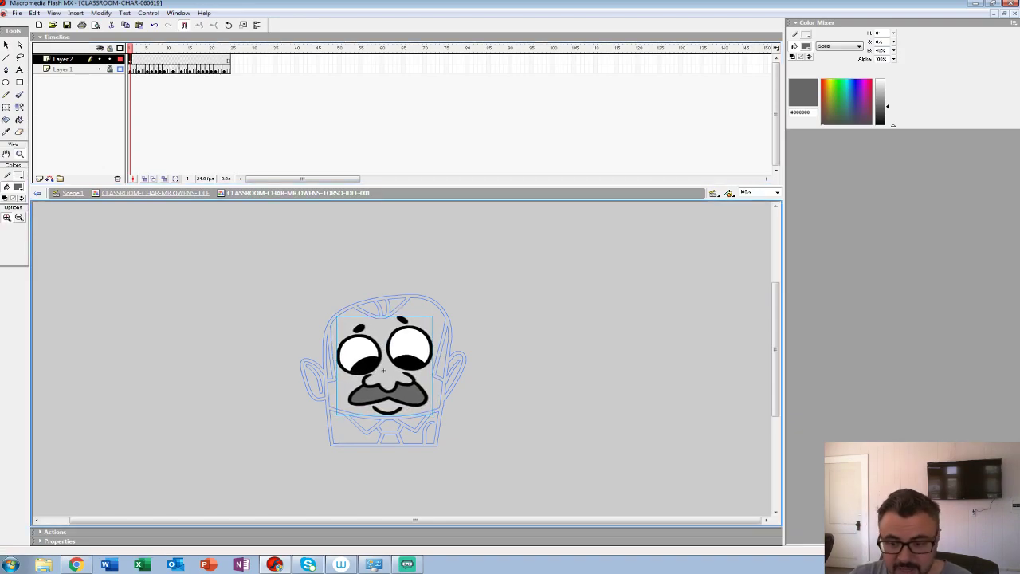
{"action": "left_click", "coordinate": [416, 383]}
{"action": "left_click", "coordinate": [377, 323]}
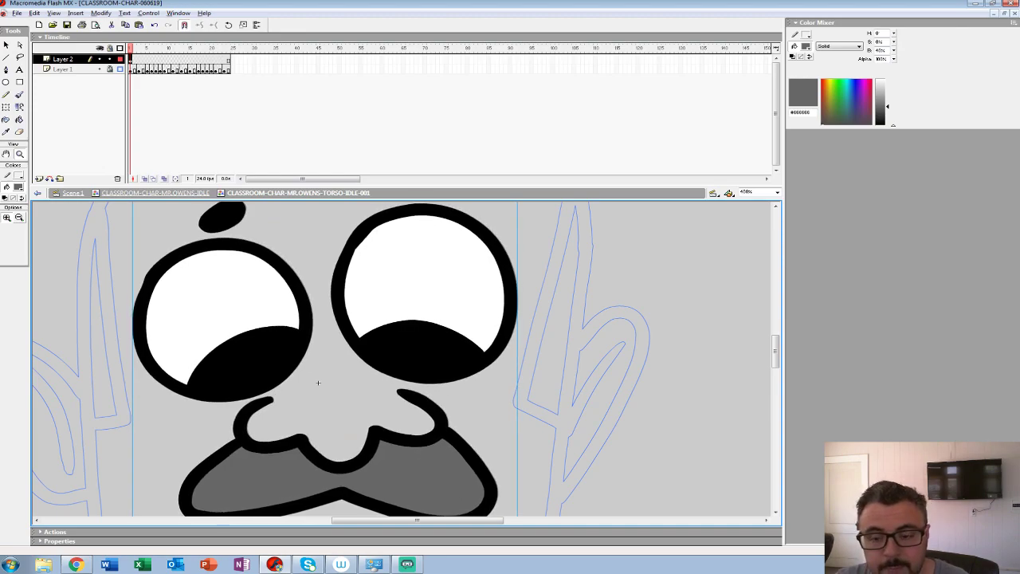
{"action": "key", "text": "ctrl+1"}
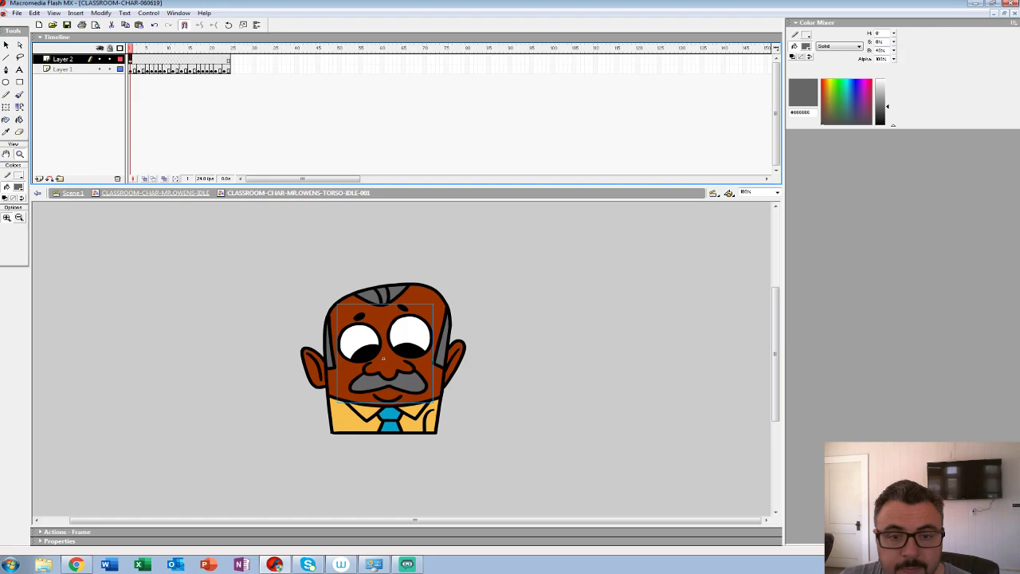
Step: Return to the parent idle symbol and reopen the torso symbol for editing
{"action": "left_click", "coordinate": [155, 193]}
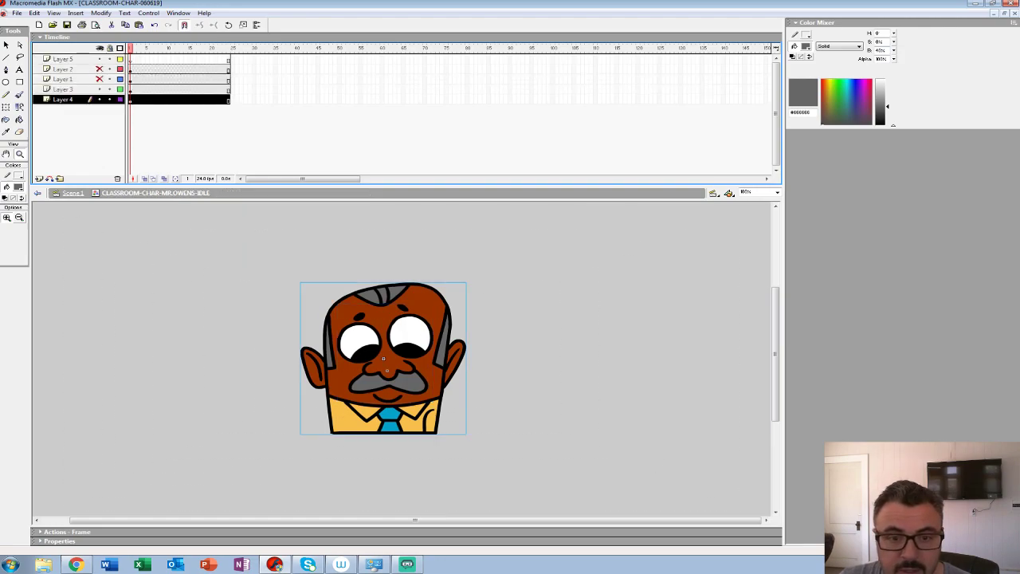
{"action": "left_click", "coordinate": [386, 366]}
{"action": "right_click", "coordinate": [398, 331]}
{"action": "left_click", "coordinate": [425, 444]}
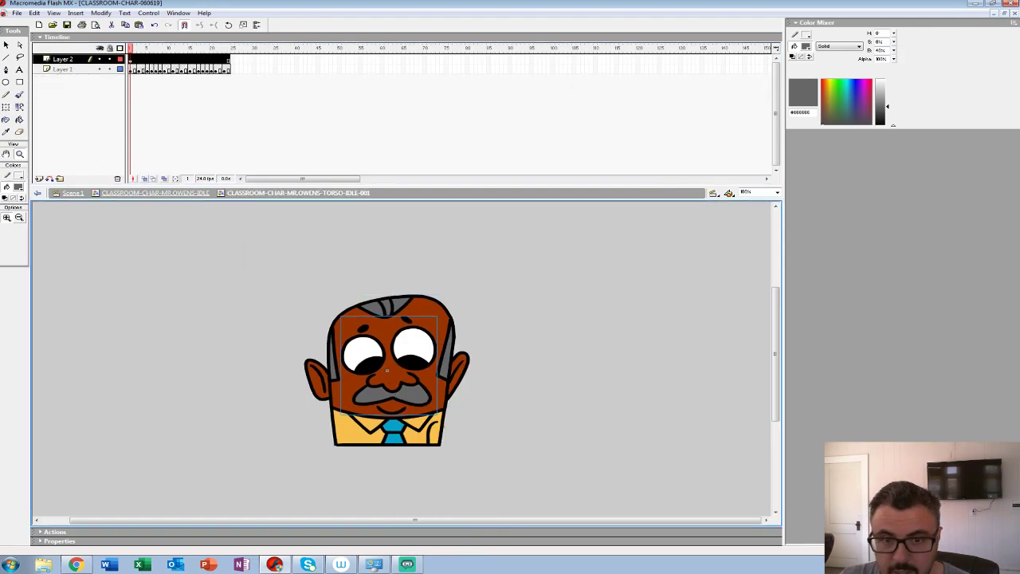
Step: Clear the face from a new keyframe at frame 13 of Layer 2 and turn on onion skinning
{"action": "key", "text": "Return"}
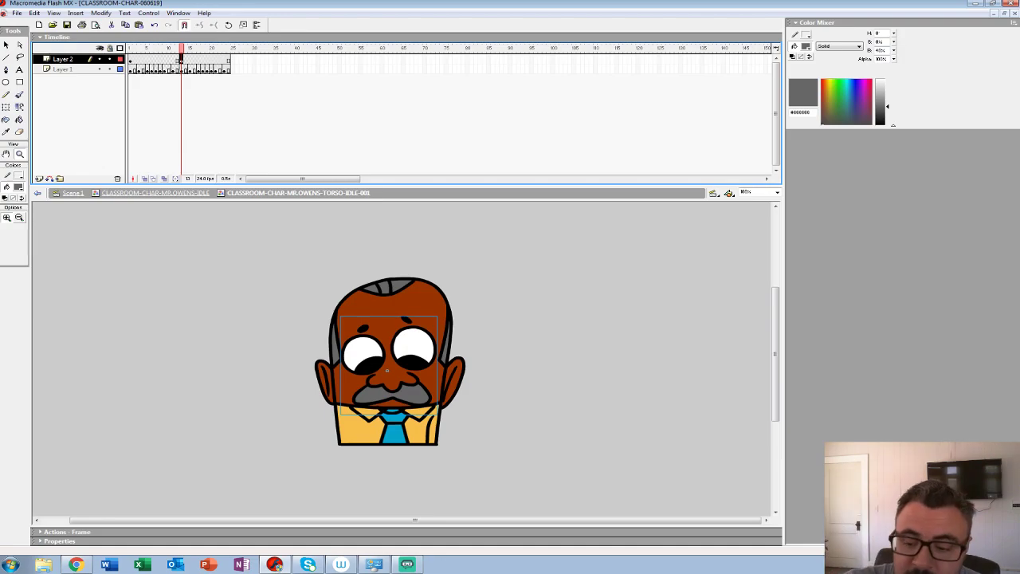
{"action": "key", "text": "Delete"}
{"action": "left_click", "coordinate": [144, 179]}
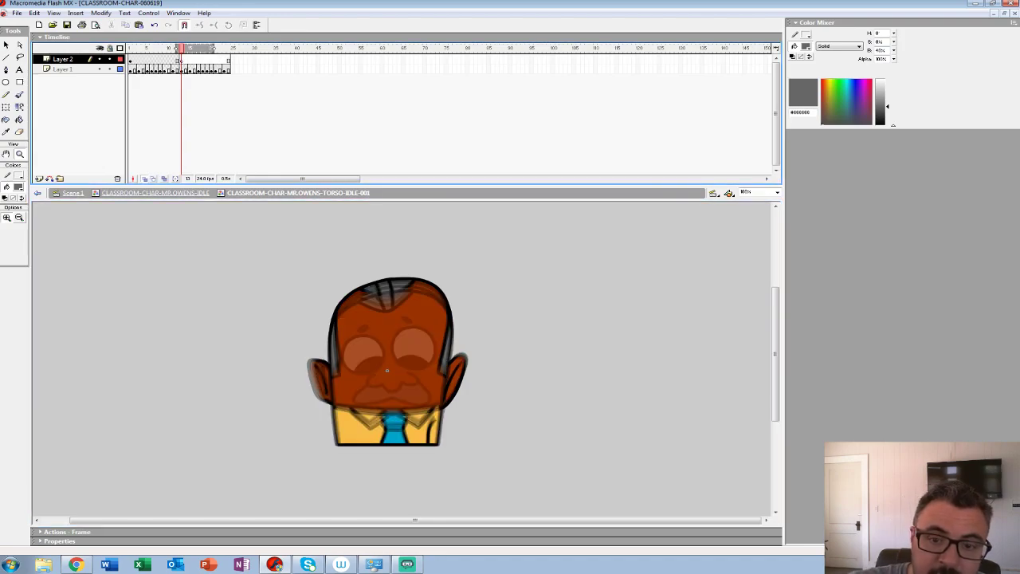
Step: Set up the Brush tool with a small tip and a red #FF0000 fill for sketching the face
{"action": "left_click", "coordinate": [408, 344]}
{"action": "left_click", "coordinate": [110, 69]}
{"action": "left_click_drag", "start_coordinate": [408, 359], "coordinate": [416, 339]}
{"action": "left_click_drag", "start_coordinate": [765, 186], "coordinate": [765, 129]}
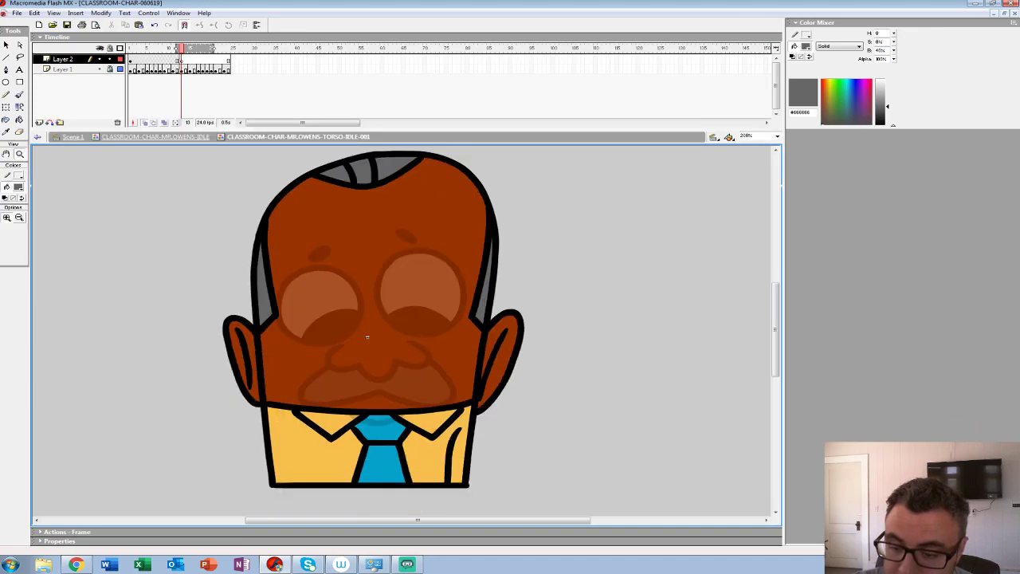
{"action": "left_click_drag", "start_coordinate": [408, 335], "coordinate": [414, 341]}
{"action": "left_click", "coordinate": [19, 95]}
{"action": "left_click", "coordinate": [21, 232]}
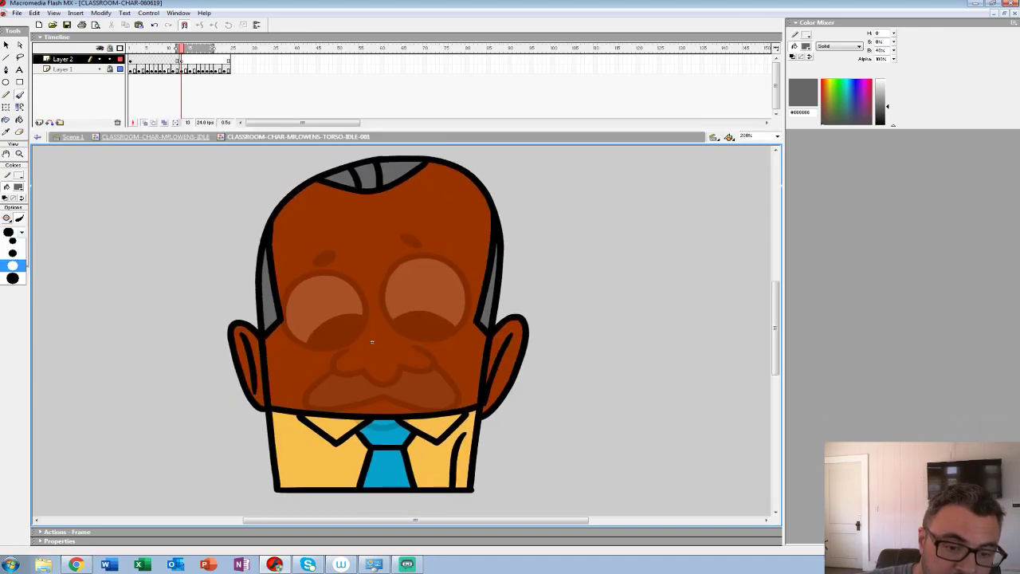
{"action": "left_click", "coordinate": [11, 257]}
{"action": "left_click", "coordinate": [18, 187]}
{"action": "left_click", "coordinate": [5, 242]}
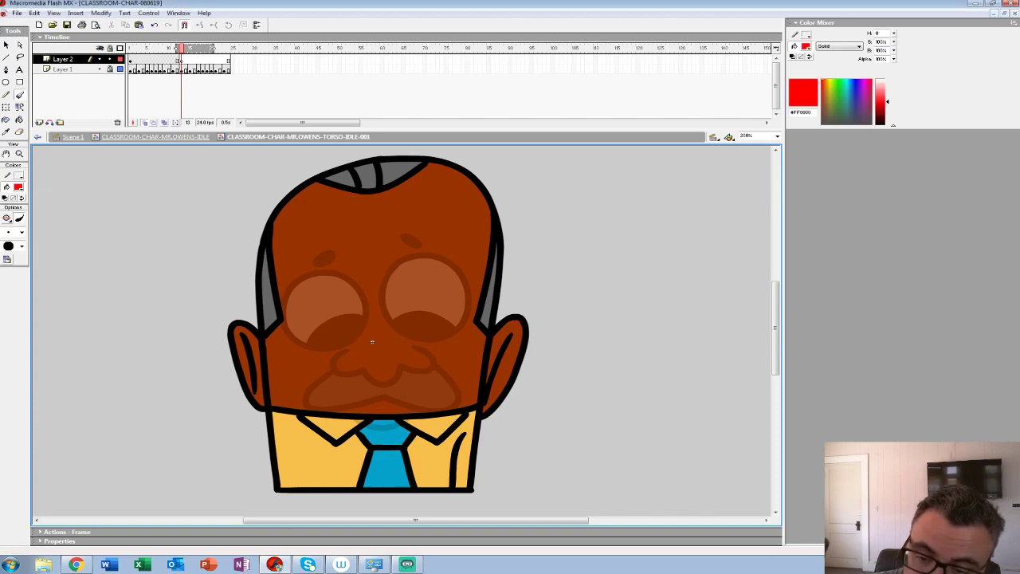
{"action": "mouse_move", "coordinate": [306, 292]}
{"action": "left_mouse_down"}
{"action": "mouse_move", "coordinate": [368, 297]}
{"action": "mouse_move", "coordinate": [322, 246]}
{"action": "mouse_move", "coordinate": [300, 298]}
{"action": "mouse_move", "coordinate": [366, 299]}
{"action": "mouse_move", "coordinate": [334, 229]}
{"action": "mouse_move", "coordinate": [316, 307]}
{"action": "mouse_move", "coordinate": [301, 257]}
{"action": "mouse_move", "coordinate": [346, 316]}
{"action": "mouse_move", "coordinate": [364, 232]}
{"action": "mouse_move", "coordinate": [322, 240]}
{"action": "mouse_move", "coordinate": [354, 232]}
{"action": "mouse_move", "coordinate": [361, 313]}
{"action": "left_mouse_up"}
{"action": "key", "text": "ctrl+z"}
{"action": "key", "text": "ctrl+z"}
{"action": "key", "text": "ctrl+z"}
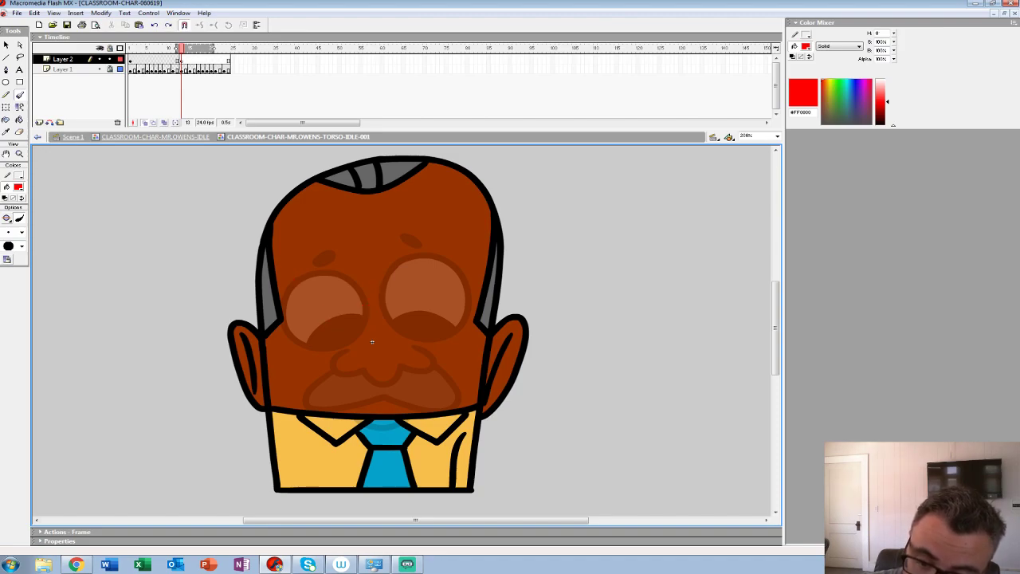
{"action": "mouse_move", "coordinate": [296, 301]}
{"action": "left_mouse_down"}
{"action": "mouse_move", "coordinate": [369, 296]}
{"action": "mouse_move", "coordinate": [348, 235]}
{"action": "mouse_move", "coordinate": [299, 247]}
{"action": "left_mouse_up"}
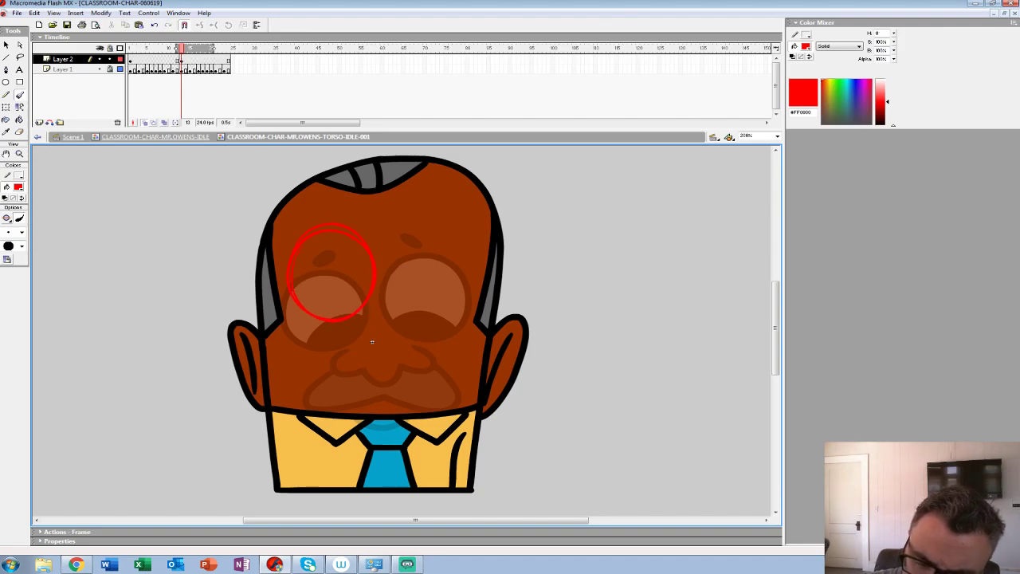
{"action": "left_click_drag", "start_coordinate": [313, 314], "coordinate": [357, 295]}
{"action": "key", "text": "ctrl+z"}
{"action": "key", "text": "ctrl+z"}
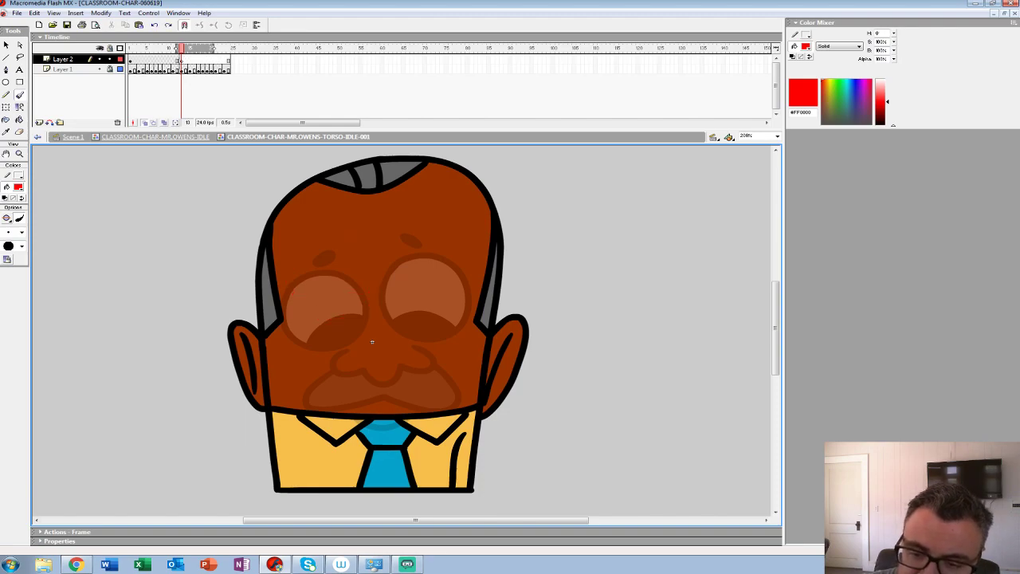
Step: Sketch the raised face in red on frame 13, with both eyes and pupils, eyebrows, nose, moustache and mouth
{"action": "mouse_move", "coordinate": [293, 261]}
{"action": "left_mouse_down"}
{"action": "mouse_move", "coordinate": [356, 316]}
{"action": "mouse_move", "coordinate": [338, 228]}
{"action": "mouse_move", "coordinate": [290, 253]}
{"action": "mouse_move", "coordinate": [360, 314]}
{"action": "mouse_move", "coordinate": [372, 283]}
{"action": "left_mouse_up"}
{"action": "mouse_move", "coordinate": [389, 231]}
{"action": "left_mouse_down"}
{"action": "mouse_move", "coordinate": [433, 308]}
{"action": "mouse_move", "coordinate": [456, 217]}
{"action": "mouse_move", "coordinate": [411, 206]}
{"action": "mouse_move", "coordinate": [420, 316]}
{"action": "mouse_move", "coordinate": [465, 231]}
{"action": "left_mouse_up"}
{"action": "key", "text": "ctrl+z"}
{"action": "key", "text": "ctrl+z"}
{"action": "left_click_drag", "start_coordinate": [395, 219], "coordinate": [416, 209]}
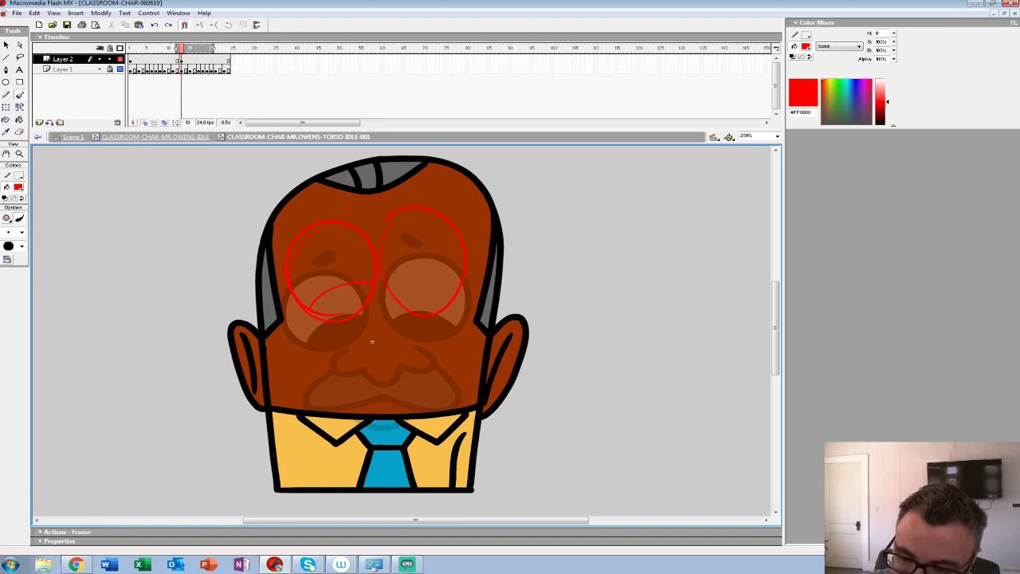
{"action": "left_click_drag", "start_coordinate": [389, 276], "coordinate": [446, 308]}
{"action": "key", "text": "ctrl+z"}
{"action": "key", "text": "ctrl+z"}
{"action": "mouse_move", "coordinate": [406, 215]}
{"action": "left_mouse_down"}
{"action": "mouse_move", "coordinate": [442, 311]}
{"action": "mouse_move", "coordinate": [379, 279]}
{"action": "left_mouse_up"}
{"action": "key", "text": "ctrl+z"}
{"action": "left_click_drag", "start_coordinate": [395, 222], "coordinate": [389, 219]}
{"action": "mouse_move", "coordinate": [382, 273]}
{"action": "left_mouse_down"}
{"action": "mouse_move", "coordinate": [413, 270]}
{"action": "mouse_move", "coordinate": [450, 306]}
{"action": "left_mouse_up"}
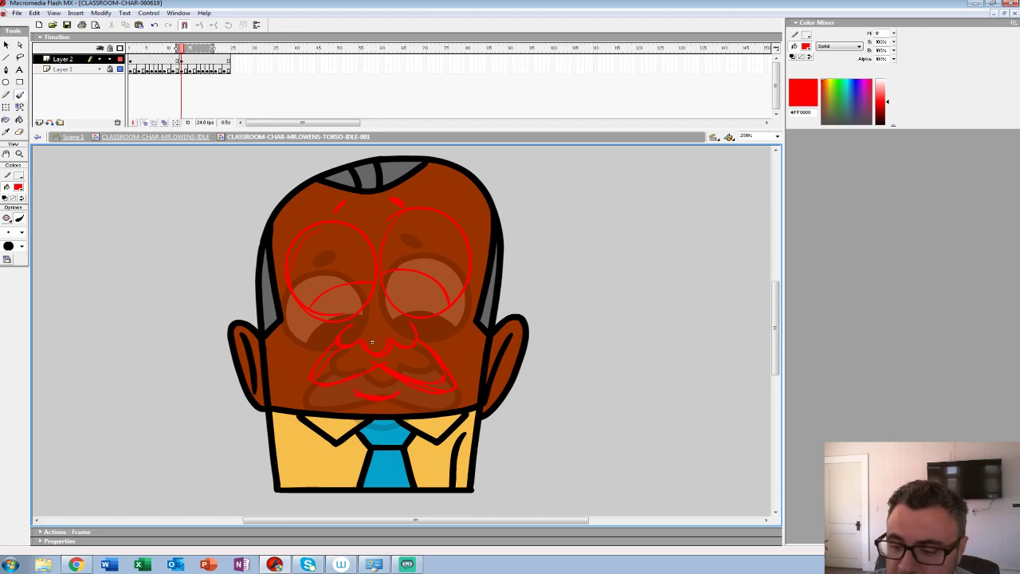
Step: Keep the red sketch as an onion-skinned guide behind an empty frame 13 and display the torso layer as outlines
{"action": "key", "text": "F6"}
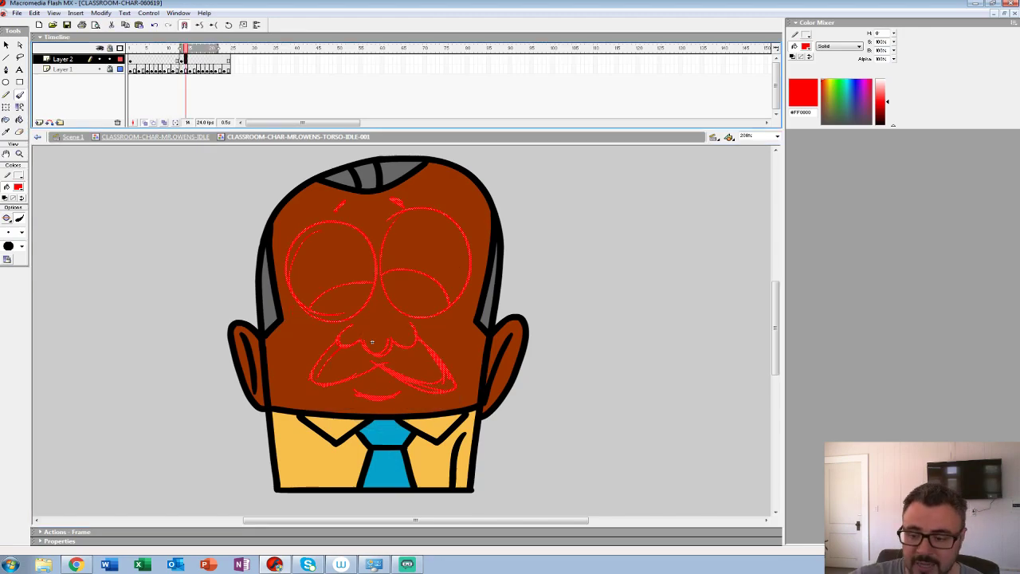
{"action": "left_click", "coordinate": [372, 342]}
{"action": "key", "text": "Return"}
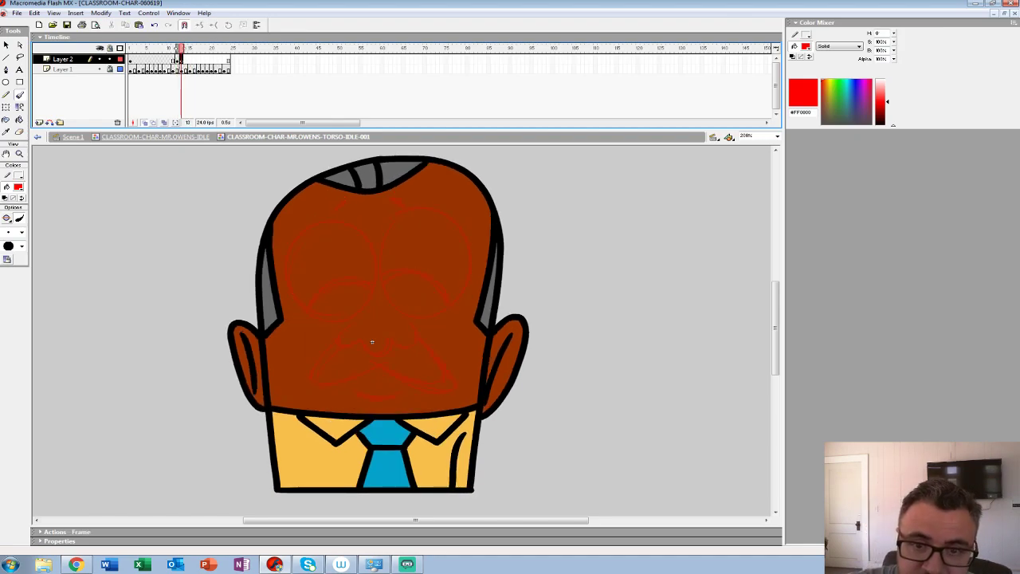
{"action": "left_click", "coordinate": [120, 70]}
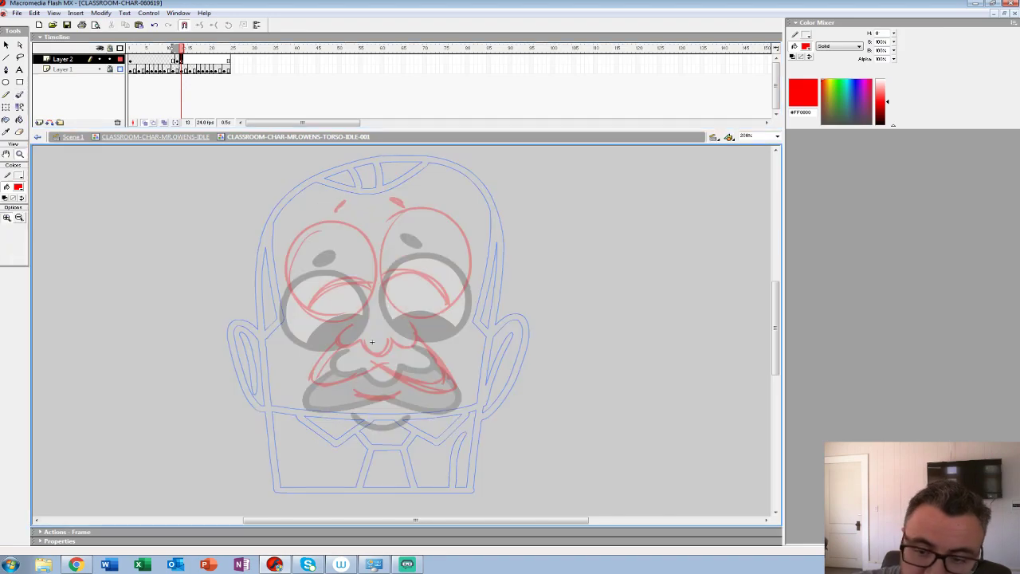
Step: Set the Brush tool to a black #000000 fill with a thicker tip for inking the face
{"action": "key", "text": "z"}
{"action": "left_click", "coordinate": [391, 303]}
{"action": "left_click_drag", "start_coordinate": [335, 130], "coordinate": [335, 88]}
{"action": "left_click_drag", "start_coordinate": [358, 303], "coordinate": [402, 309]}
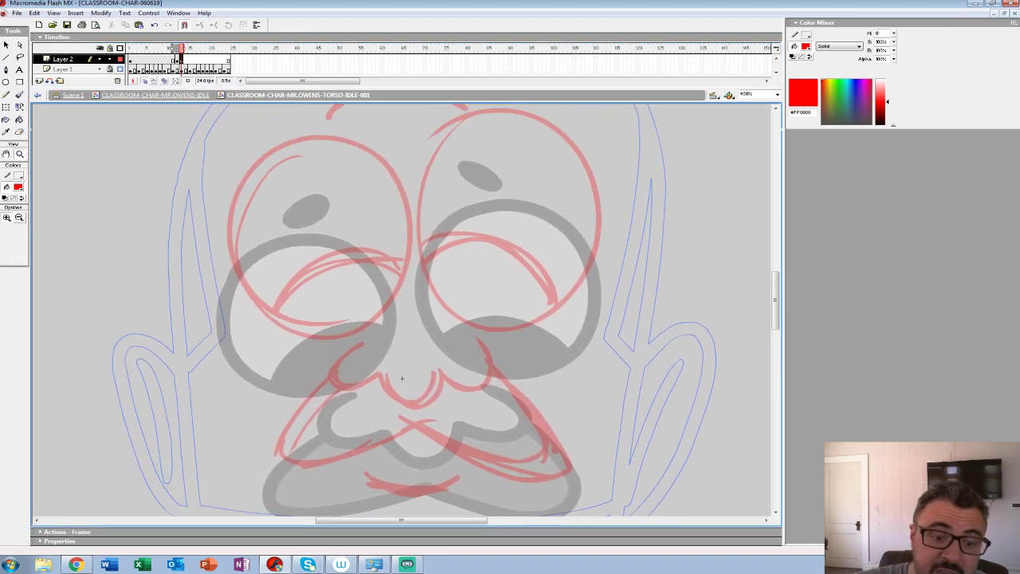
{"action": "left_click", "coordinate": [18, 188]}
{"action": "left_click", "coordinate": [4, 210]}
{"action": "left_click", "coordinate": [19, 95]}
{"action": "left_click", "coordinate": [22, 232]}
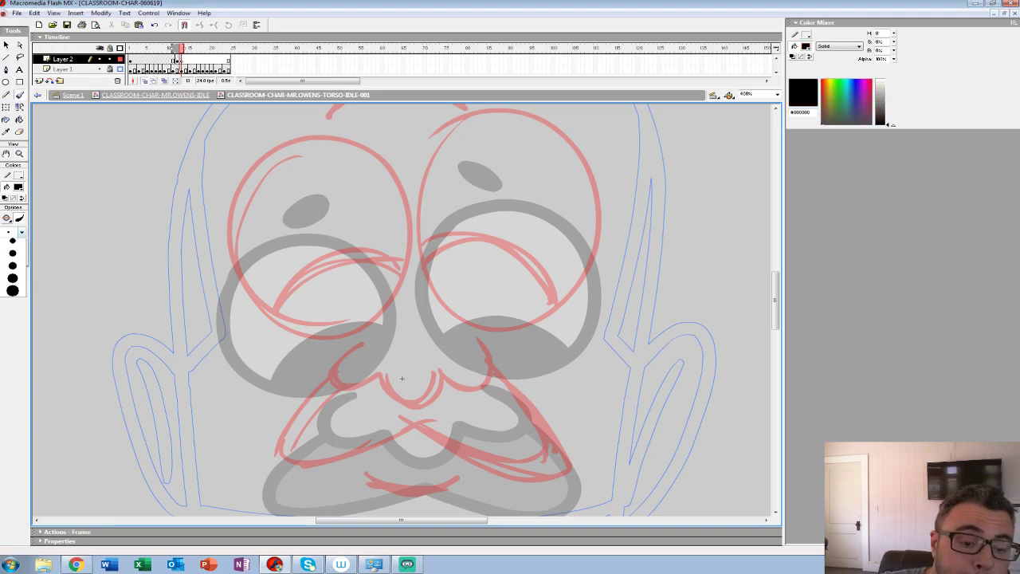
{"action": "left_click", "coordinate": [12, 344]}
{"action": "mouse_move", "coordinate": [496, 113]}
{"action": "left_mouse_down"}
{"action": "mouse_move", "coordinate": [440, 150]}
{"action": "mouse_move", "coordinate": [424, 195]}
{"action": "mouse_move", "coordinate": [424, 251]}
{"action": "mouse_move", "coordinate": [375, 331]}
{"action": "left_mouse_up"}
{"action": "key", "text": "ctrl+z"}
{"action": "mouse_move", "coordinate": [443, 194]}
{"action": "left_mouse_down"}
{"action": "mouse_move", "coordinate": [393, 234]}
{"action": "mouse_move", "coordinate": [373, 305]}
{"action": "mouse_move", "coordinate": [400, 378]}
{"action": "mouse_move", "coordinate": [436, 399]}
{"action": "mouse_move", "coordinate": [475, 405]}
{"action": "mouse_move", "coordinate": [542, 352]}
{"action": "mouse_move", "coordinate": [553, 314]}
{"action": "mouse_move", "coordinate": [544, 240]}
{"action": "left_mouse_up"}
{"action": "key", "text": "ctrl+z"}
{"action": "mouse_move", "coordinate": [466, 194]}
{"action": "left_mouse_down"}
{"action": "mouse_move", "coordinate": [414, 212]}
{"action": "mouse_move", "coordinate": [392, 244]}
{"action": "mouse_move", "coordinate": [373, 312]}
{"action": "mouse_move", "coordinate": [379, 345]}
{"action": "mouse_move", "coordinate": [423, 396]}
{"action": "mouse_move", "coordinate": [468, 401]}
{"action": "mouse_move", "coordinate": [506, 384]}
{"action": "mouse_move", "coordinate": [532, 349]}
{"action": "mouse_move", "coordinate": [536, 260]}
{"action": "mouse_move", "coordinate": [485, 199]}
{"action": "mouse_move", "coordinate": [464, 192]}
{"action": "mouse_move", "coordinate": [420, 200]}
{"action": "mouse_move", "coordinate": [392, 230]}
{"action": "mouse_move", "coordinate": [373, 321]}
{"action": "mouse_move", "coordinate": [408, 386]}
{"action": "mouse_move", "coordinate": [472, 404]}
{"action": "mouse_move", "coordinate": [532, 364]}
{"action": "mouse_move", "coordinate": [550, 275]}
{"action": "mouse_move", "coordinate": [520, 217]}
{"action": "mouse_move", "coordinate": [494, 197]}
{"action": "mouse_move", "coordinate": [440, 192]}
{"action": "left_mouse_up"}
{"action": "key", "text": "ctrl+z"}
Step: Ink the eyes, pupil lines, eyebrows, nose, moustache and mouth in black over the red sketch on frame 13
{"action": "mouse_move", "coordinate": [384, 342]}
{"action": "left_mouse_down"}
{"action": "mouse_move", "coordinate": [455, 327]}
{"action": "mouse_move", "coordinate": [503, 385]}
{"action": "mouse_move", "coordinate": [534, 328]}
{"action": "left_mouse_up"}
{"action": "mouse_move", "coordinate": [372, 210]}
{"action": "left_mouse_down"}
{"action": "mouse_move", "coordinate": [321, 294]}
{"action": "mouse_move", "coordinate": [343, 363]}
{"action": "mouse_move", "coordinate": [403, 390]}
{"action": "mouse_move", "coordinate": [461, 370]}
{"action": "mouse_move", "coordinate": [492, 319]}
{"action": "mouse_move", "coordinate": [488, 256]}
{"action": "mouse_move", "coordinate": [436, 205]}
{"action": "mouse_move", "coordinate": [372, 211]}
{"action": "left_mouse_up"}
{"action": "mouse_move", "coordinate": [478, 334]}
{"action": "left_mouse_down"}
{"action": "mouse_move", "coordinate": [432, 322]}
{"action": "mouse_move", "coordinate": [380, 350]}
{"action": "mouse_move", "coordinate": [366, 375]}
{"action": "left_mouse_up"}
{"action": "left_click_drag", "start_coordinate": [438, 162], "coordinate": [432, 166]}
{"action": "mouse_move", "coordinate": [528, 160]}
{"action": "left_mouse_down"}
{"action": "mouse_move", "coordinate": [549, 169]}
{"action": "mouse_move", "coordinate": [529, 160]}
{"action": "left_mouse_up"}
{"action": "mouse_move", "coordinate": [510, 359]}
{"action": "left_mouse_down"}
{"action": "mouse_move", "coordinate": [432, 236]}
{"action": "mouse_move", "coordinate": [440, 230]}
{"action": "left_mouse_up"}
{"action": "mouse_move", "coordinate": [375, 279]}
{"action": "left_mouse_down"}
{"action": "mouse_move", "coordinate": [357, 319]}
{"action": "mouse_move", "coordinate": [399, 311]}
{"action": "mouse_move", "coordinate": [420, 337]}
{"action": "mouse_move", "coordinate": [452, 330]}
{"action": "mouse_move", "coordinate": [461, 309]}
{"action": "mouse_move", "coordinate": [480, 319]}
{"action": "mouse_move", "coordinate": [511, 311]}
{"action": "mouse_move", "coordinate": [494, 280]}
{"action": "left_mouse_up"}
{"action": "mouse_move", "coordinate": [515, 311]}
{"action": "left_mouse_down"}
{"action": "mouse_move", "coordinate": [453, 235]}
{"action": "mouse_move", "coordinate": [510, 325]}
{"action": "mouse_move", "coordinate": [504, 339]}
{"action": "mouse_move", "coordinate": [472, 339]}
{"action": "mouse_move", "coordinate": [375, 291]}
{"action": "left_mouse_up"}
{"action": "mouse_move", "coordinate": [375, 291]}
{"action": "left_mouse_down"}
{"action": "mouse_move", "coordinate": [519, 303]}
{"action": "mouse_move", "coordinate": [559, 295]}
{"action": "left_mouse_up"}
{"action": "mouse_move", "coordinate": [470, 242]}
{"action": "left_mouse_down"}
{"action": "mouse_move", "coordinate": [453, 335]}
{"action": "mouse_move", "coordinate": [557, 292]}
{"action": "mouse_move", "coordinate": [499, 293]}
{"action": "mouse_move", "coordinate": [416, 229]}
{"action": "left_mouse_up"}
{"action": "mouse_move", "coordinate": [373, 319]}
{"action": "left_mouse_down"}
{"action": "mouse_move", "coordinate": [424, 340]}
{"action": "mouse_move", "coordinate": [478, 322]}
{"action": "left_mouse_up"}
{"action": "left_click_drag", "start_coordinate": [416, 225], "coordinate": [356, 388]}
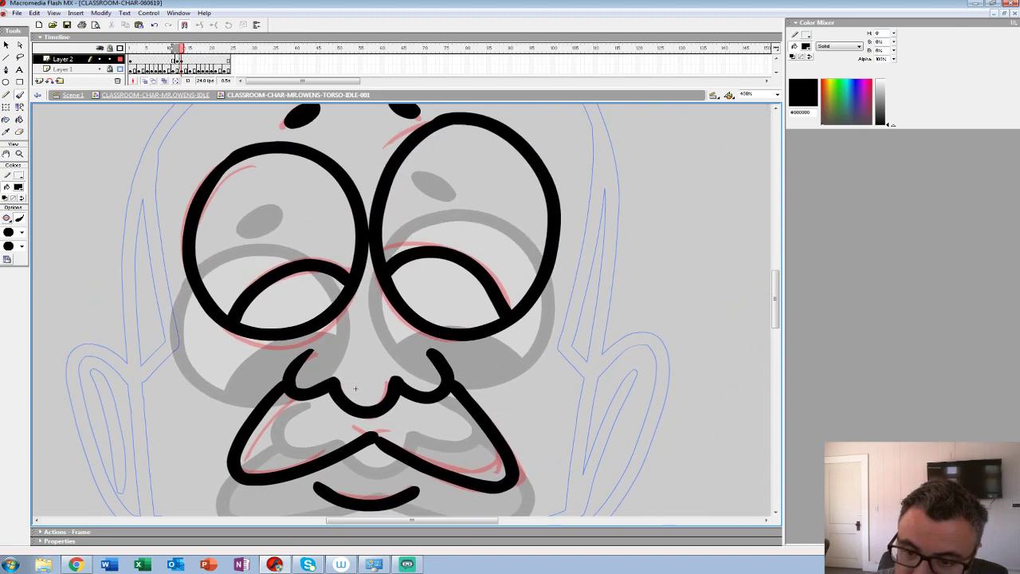
Step: Fill both pupils of the frame 13 face with black and turn off onion skinning
{"action": "key", "text": "ctrl+a"}
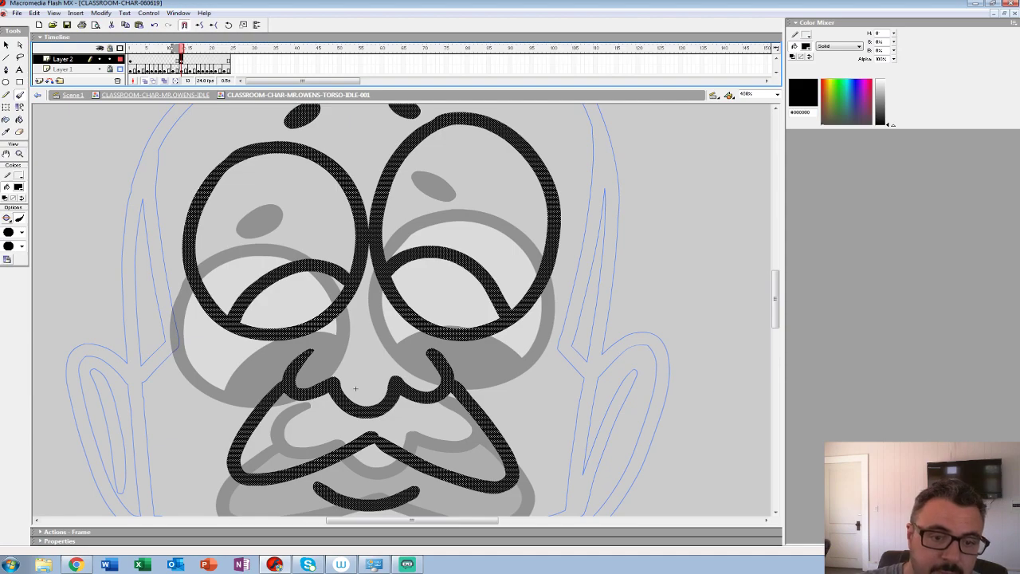
{"action": "left_click", "coordinate": [385, 361], "text": "ctrl+shift"}
{"action": "left_click", "coordinate": [387, 359], "text": "ctrl+shift"}
{"action": "key", "text": "k"}
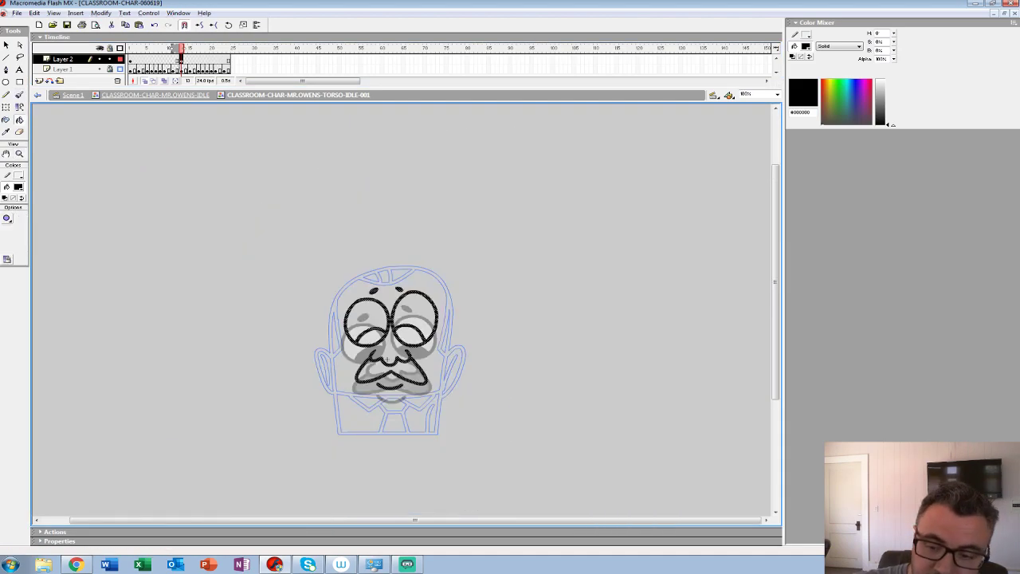
{"action": "left_click", "coordinate": [371, 338]}
{"action": "left_click", "coordinate": [410, 336]}
{"action": "key", "text": "Return"}
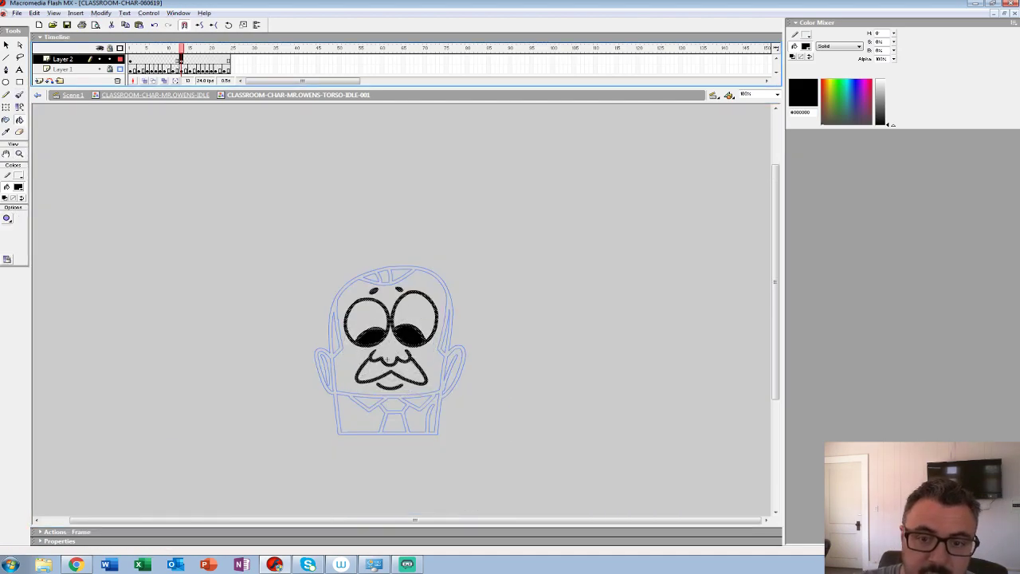
Step: Clear the face from a new keyframe at frame 7 of Layer 2 and onion-skin the faces before and after it
{"action": "key", "text": "F6"}
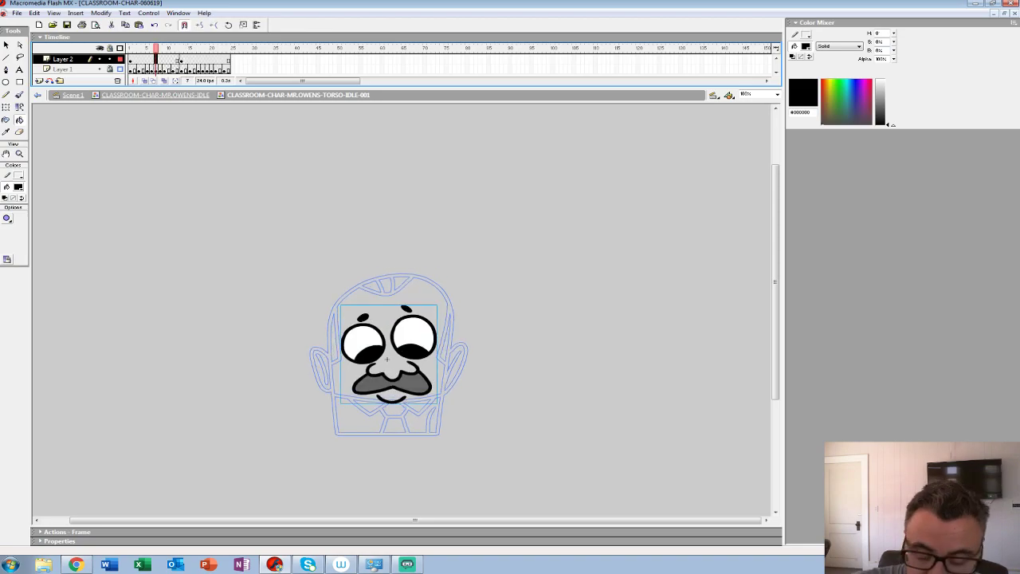
{"action": "key", "text": "Delete"}
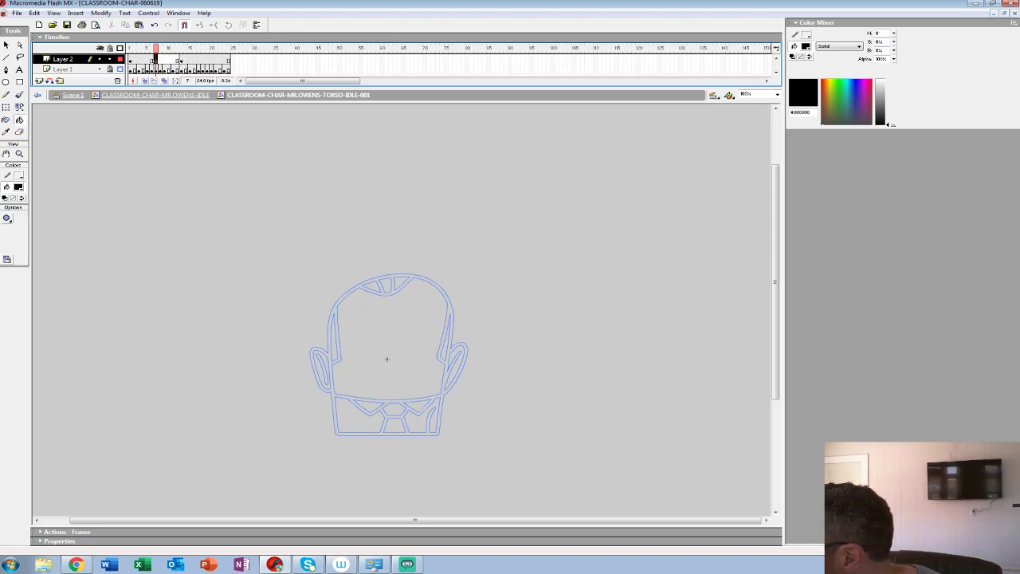
{"action": "key", "text": "alt+shift+o"}
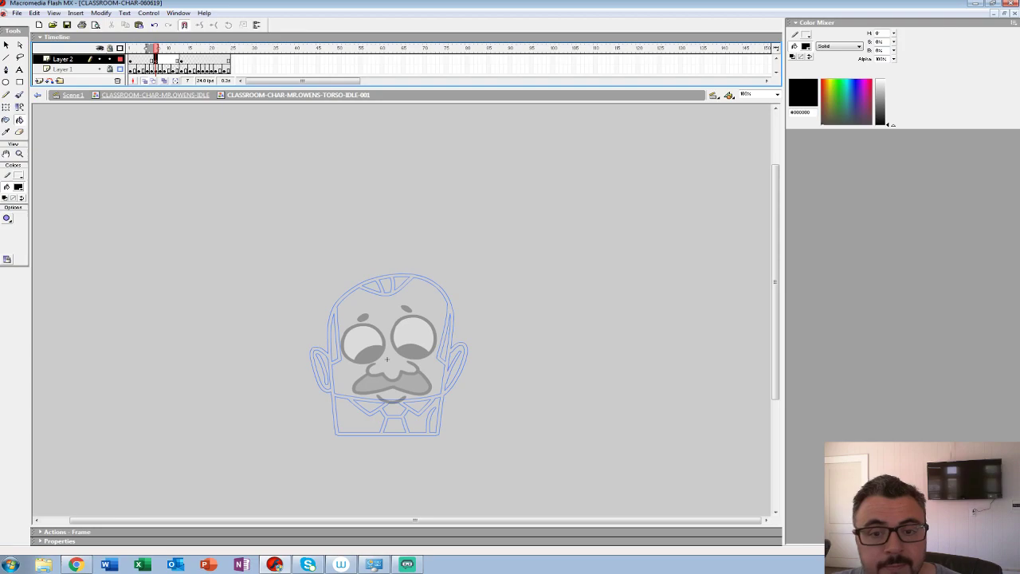
{"action": "left_click_drag", "start_coordinate": [170, 48], "coordinate": [188, 49]}
{"action": "key", "text": "z"}
{"action": "left_click", "coordinate": [407, 342]}
{"action": "left_click_drag", "start_coordinate": [365, 313], "coordinate": [391, 380]}
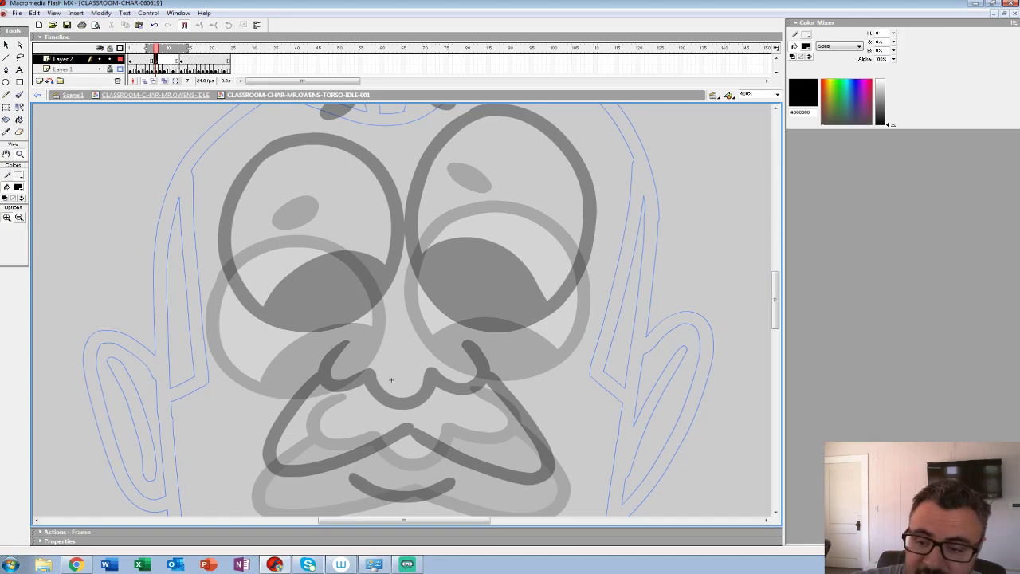
{"action": "key", "text": "ctrl+minus"}
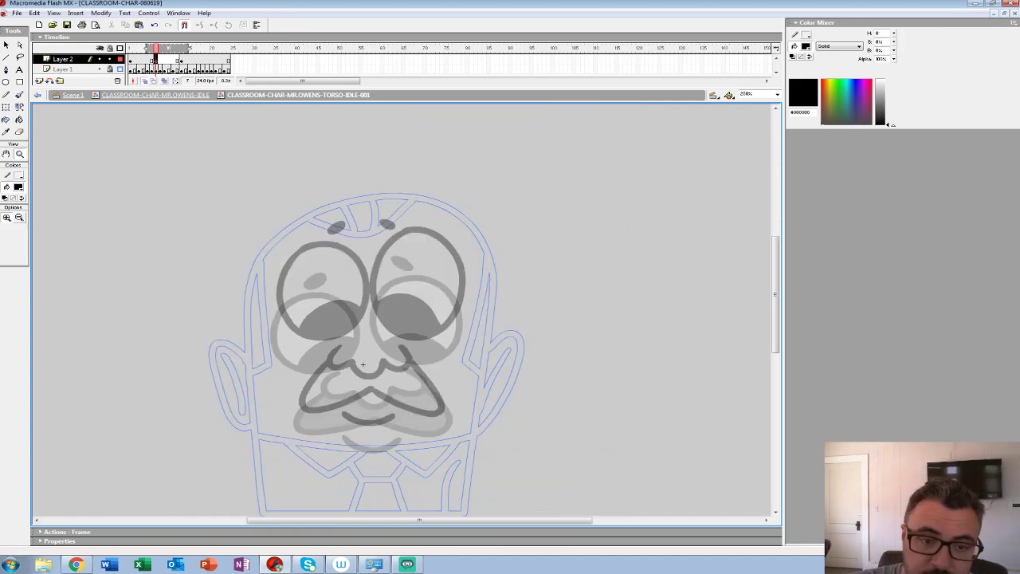
Step: Rough in the right eye's outline and pupil line in black on frame 7, using a thicker brush tip between the onion-skinned faces
{"action": "left_click", "coordinate": [19, 95]}
{"action": "left_click", "coordinate": [22, 232]}
{"action": "left_click", "coordinate": [18, 254]}
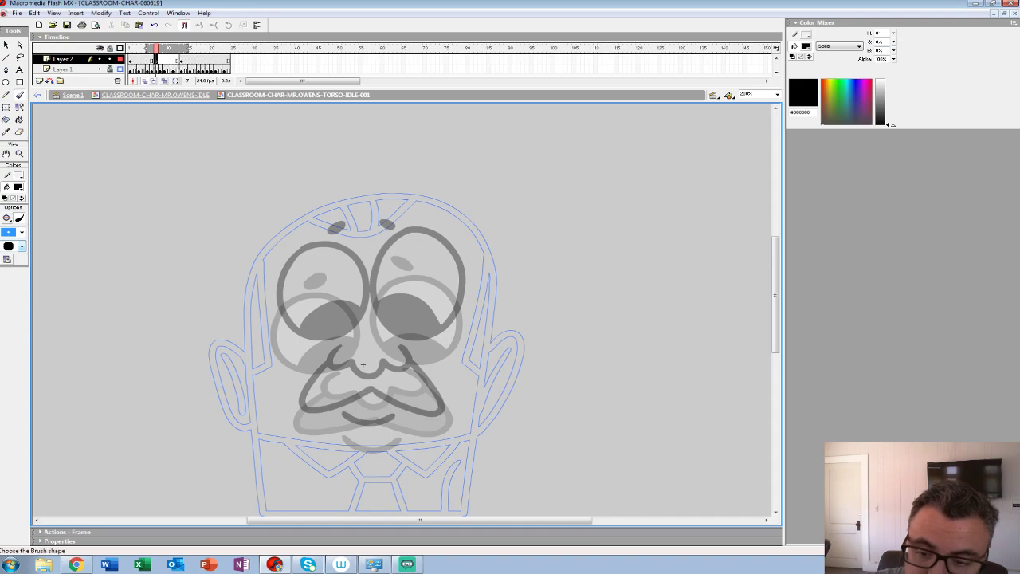
{"action": "left_click_drag", "start_coordinate": [387, 270], "coordinate": [374, 297]}
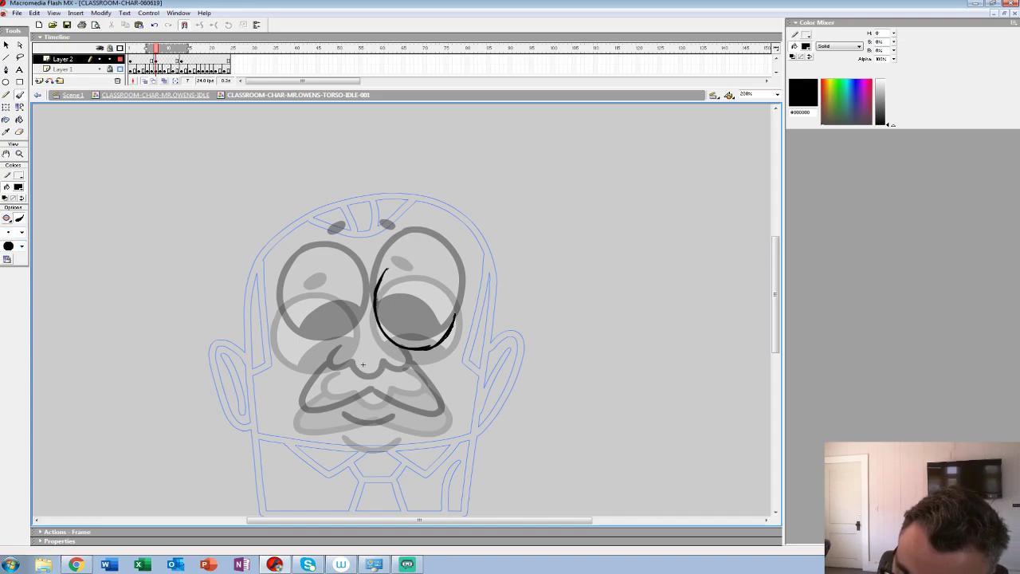
{"action": "mouse_move", "coordinate": [443, 269]}
{"action": "left_mouse_down"}
{"action": "mouse_move", "coordinate": [401, 259]}
{"action": "mouse_move", "coordinate": [387, 270]}
{"action": "mouse_move", "coordinate": [456, 298]}
{"action": "mouse_move", "coordinate": [447, 342]}
{"action": "mouse_move", "coordinate": [394, 260]}
{"action": "left_mouse_up"}
{"action": "key", "text": "ctrl+z"}
{"action": "left_click", "coordinate": [21, 232]}
{"action": "left_click", "coordinate": [16, 294]}
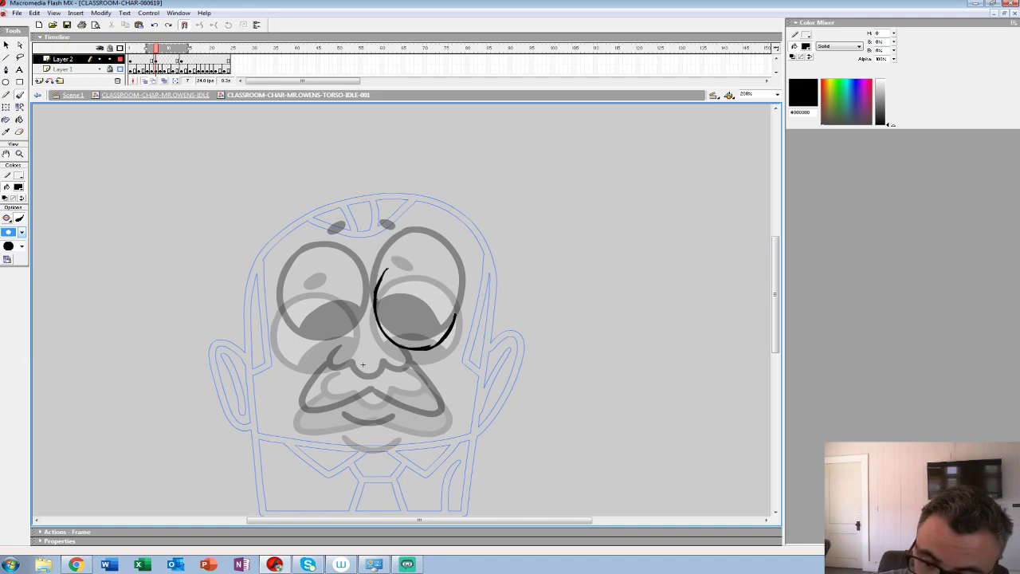
{"action": "mouse_move", "coordinate": [388, 269]}
{"action": "left_mouse_down"}
{"action": "mouse_move", "coordinate": [377, 307]}
{"action": "mouse_move", "coordinate": [386, 331]}
{"action": "mouse_move", "coordinate": [447, 342]}
{"action": "left_mouse_up"}
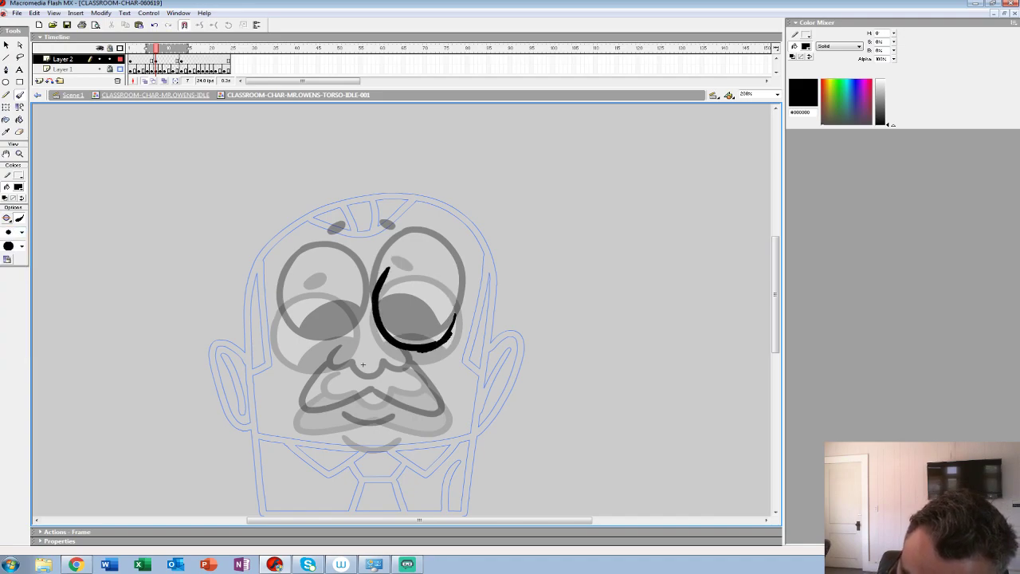
{"action": "mouse_move", "coordinate": [453, 275]}
{"action": "left_mouse_down"}
{"action": "mouse_move", "coordinate": [414, 257]}
{"action": "mouse_move", "coordinate": [386, 269]}
{"action": "left_mouse_up"}
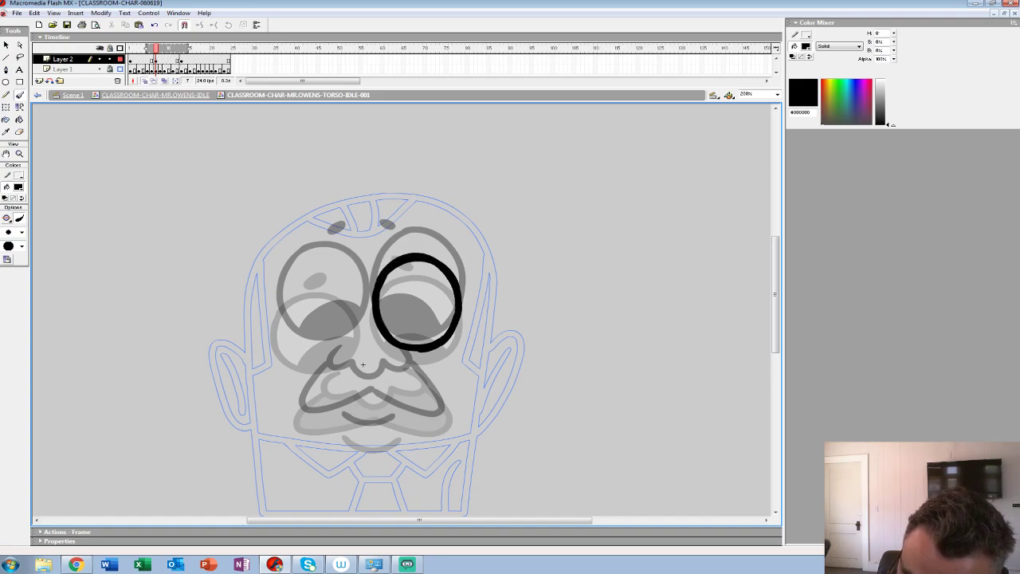
{"action": "key", "text": "ctrl+z"}
{"action": "mouse_move", "coordinate": [440, 338]}
{"action": "left_mouse_down"}
{"action": "mouse_move", "coordinate": [420, 322]}
{"action": "mouse_move", "coordinate": [384, 326]}
{"action": "left_mouse_up"}
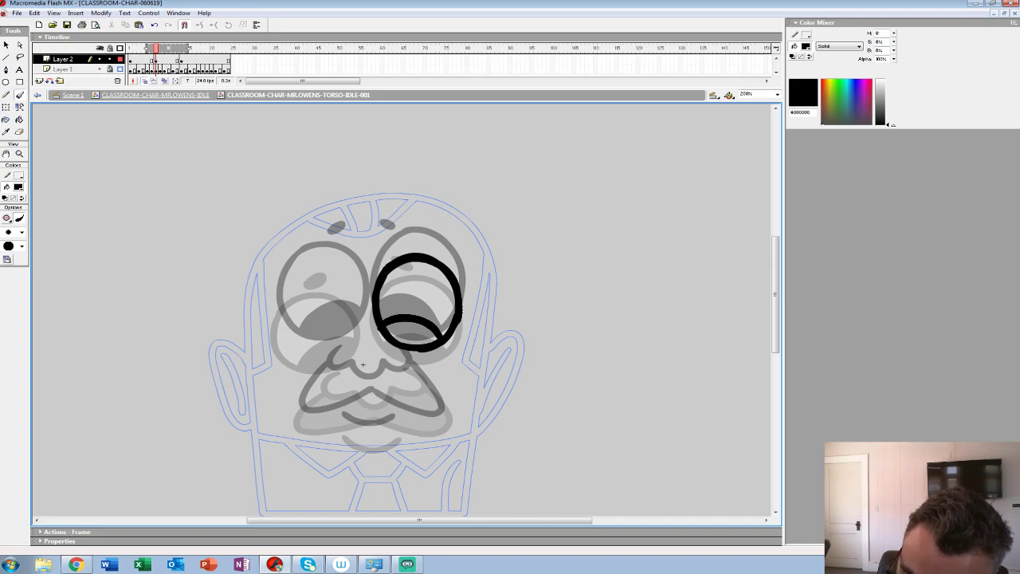
Step: Rough in the left eye, eyebrows, nose, moustache and mouth in black on frame 7, midway between the onion-skinned faces
{"action": "mouse_move", "coordinate": [292, 283]}
{"action": "left_mouse_down"}
{"action": "mouse_move", "coordinate": [289, 340]}
{"action": "mouse_move", "coordinate": [315, 352]}
{"action": "mouse_move", "coordinate": [353, 335]}
{"action": "mouse_move", "coordinate": [362, 305]}
{"action": "mouse_move", "coordinate": [341, 269]}
{"action": "mouse_move", "coordinate": [291, 274]}
{"action": "mouse_move", "coordinate": [283, 286]}
{"action": "mouse_move", "coordinate": [290, 333]}
{"action": "mouse_move", "coordinate": [361, 322]}
{"action": "mouse_move", "coordinate": [313, 328]}
{"action": "mouse_move", "coordinate": [355, 335]}
{"action": "left_mouse_up"}
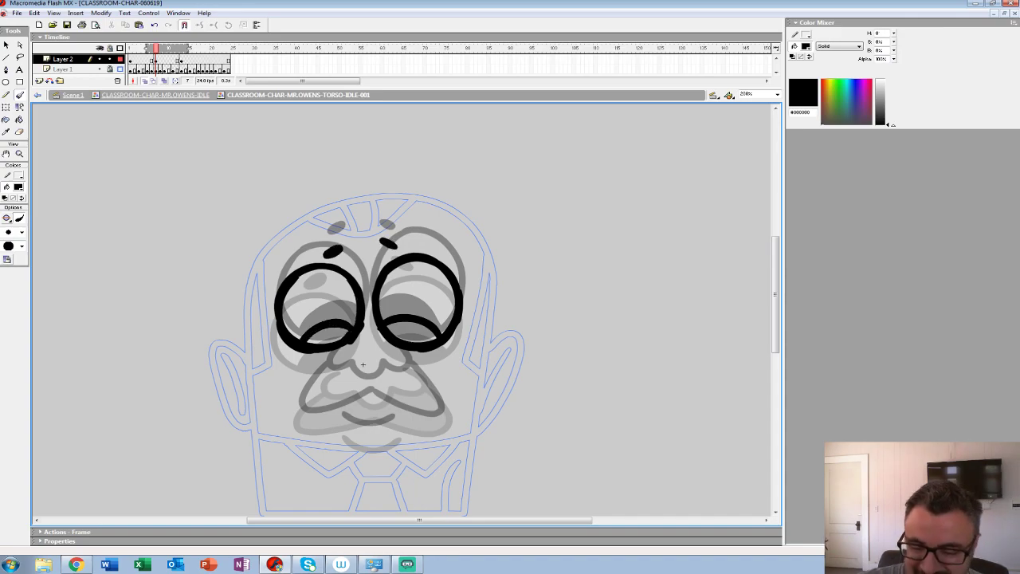
{"action": "mouse_move", "coordinate": [363, 364]}
{"action": "left_mouse_down"}
{"action": "mouse_move", "coordinate": [401, 356]}
{"action": "mouse_move", "coordinate": [441, 317]}
{"action": "mouse_move", "coordinate": [494, 309]}
{"action": "left_mouse_up"}
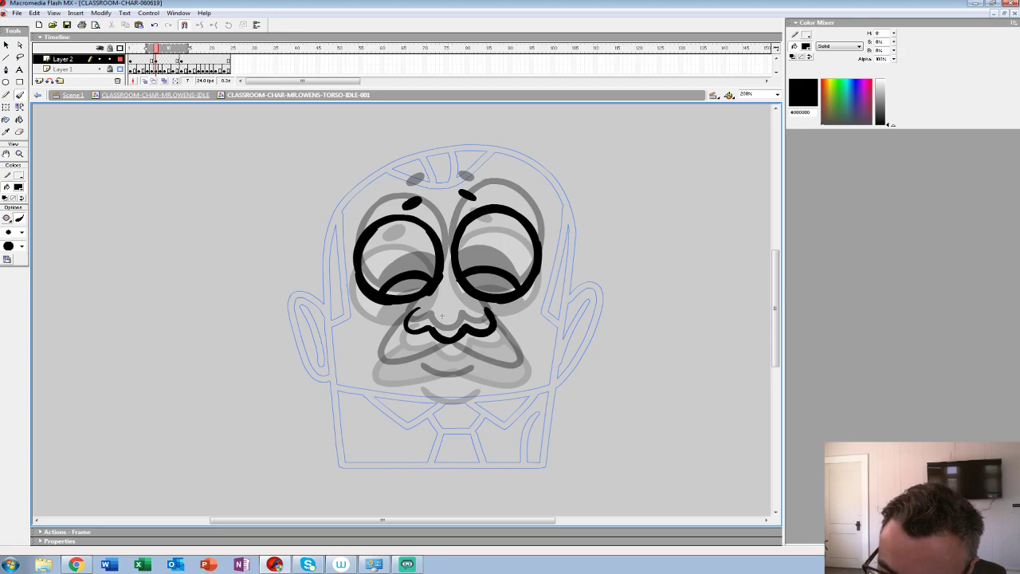
{"action": "mouse_move", "coordinate": [520, 371]}
{"action": "left_mouse_down"}
{"action": "mouse_move", "coordinate": [450, 350]}
{"action": "mouse_move", "coordinate": [382, 372]}
{"action": "left_mouse_up"}
{"action": "left_click_drag", "start_coordinate": [456, 389], "coordinate": [477, 379]}
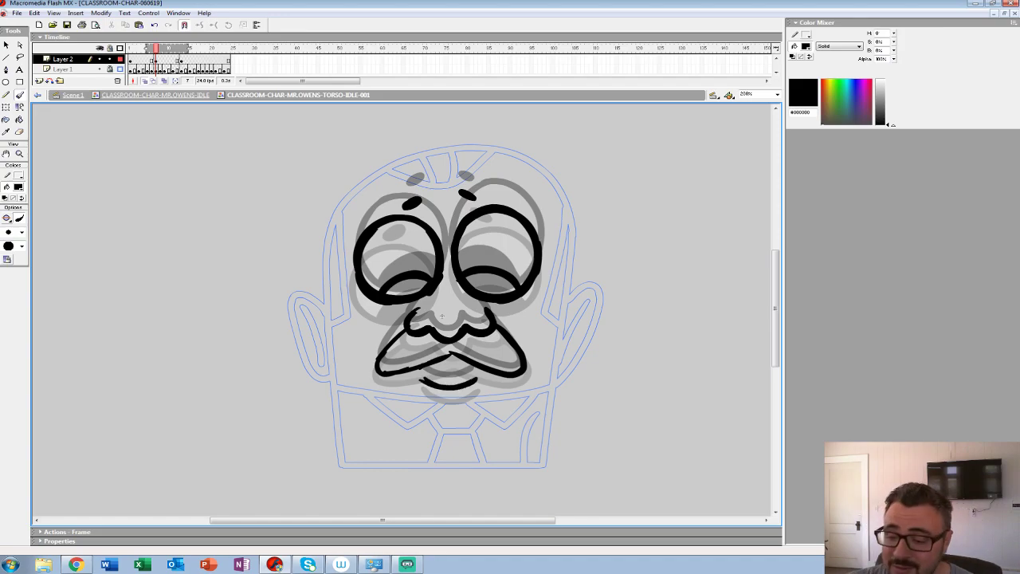
Step: Copy the rough face from frame 7 to frame 6 of Layer 2 and clear the drawing on frame 7
{"action": "left_click_drag", "start_coordinate": [417, 220], "coordinate": [388, 297]}
{"action": "left_click_drag", "start_coordinate": [442, 316], "coordinate": [389, 340]}
{"action": "left_click", "coordinate": [155, 60]}
{"action": "left_click_drag", "start_coordinate": [155, 61], "coordinate": [151, 60]}
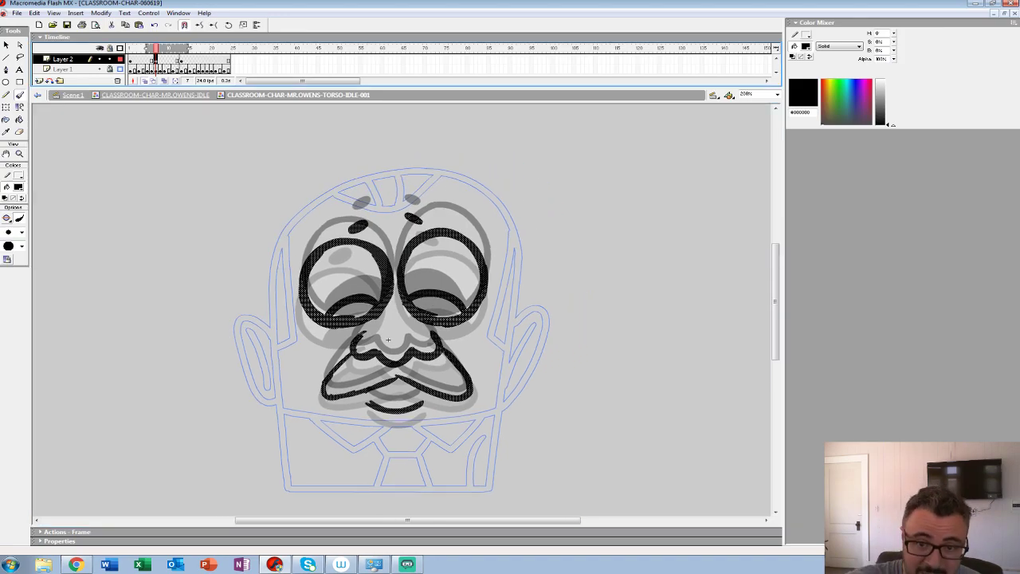
{"action": "left_click", "coordinate": [155, 61]}
{"action": "key", "text": "Delete"}
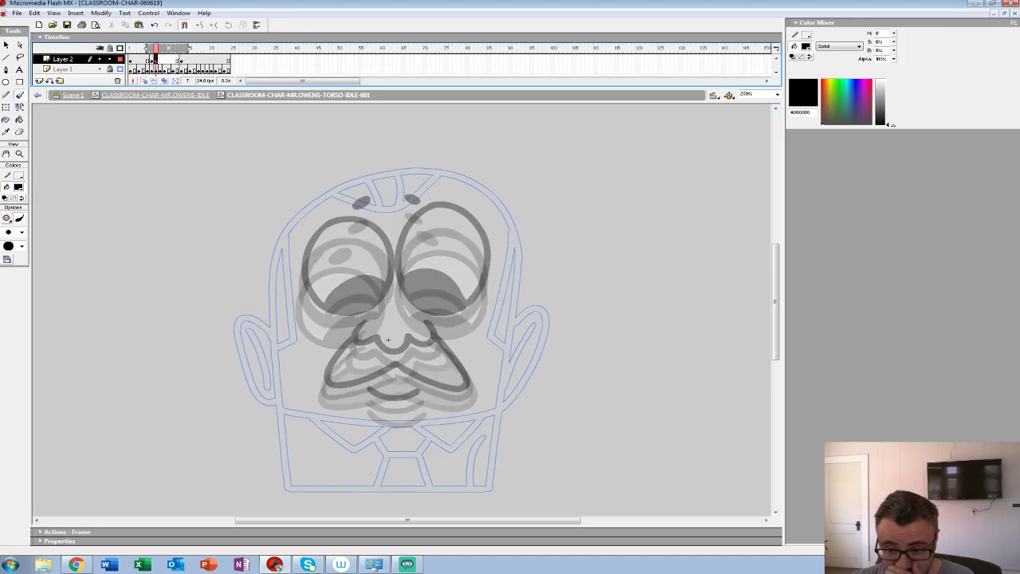
Step: Recolour the rough face on frame 6 to red #FF0000 and return to frame 7 to use it as an onion-skinned guide
{"action": "left_click", "coordinate": [151, 61]}
{"action": "left_click", "coordinate": [19, 187]}
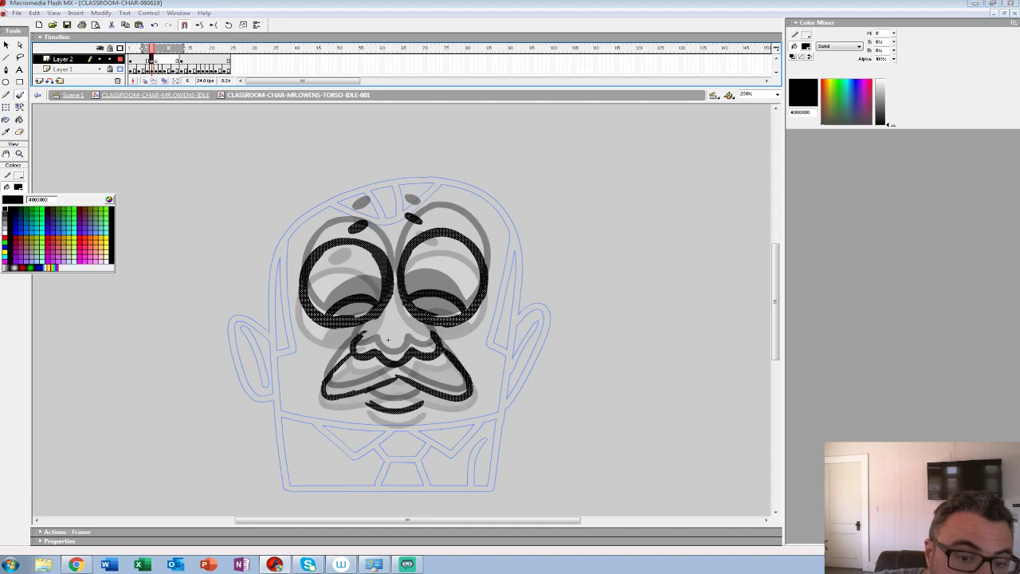
{"action": "left_click", "coordinate": [10, 238]}
{"action": "left_click", "coordinate": [156, 61]}
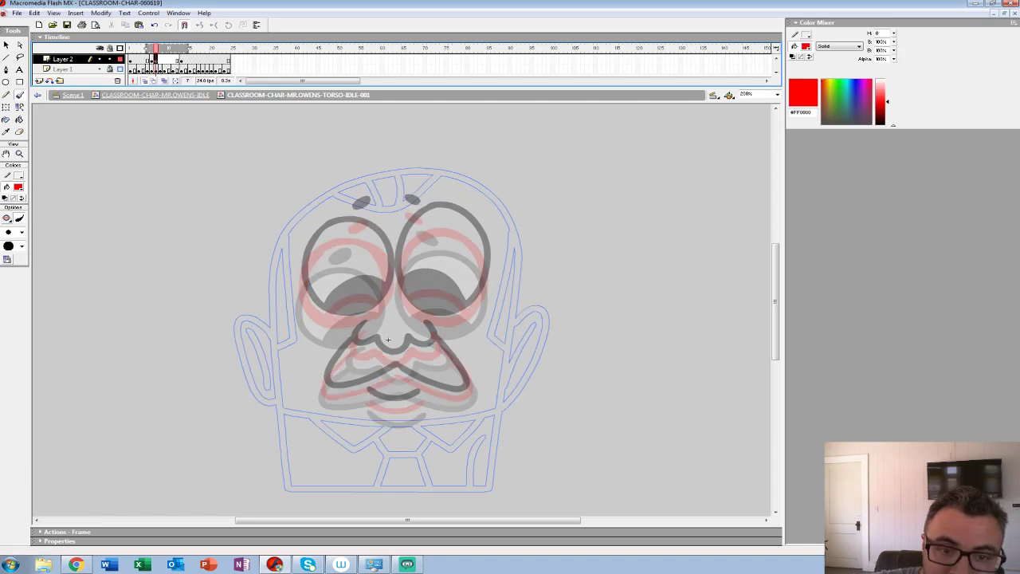
Step: Set the Brush tool to a larger tip and a black #000000 fill for inking over the red guide
{"action": "left_click", "coordinate": [19, 153]}
{"action": "left_click", "coordinate": [419, 291]}
{"action": "key", "text": "b"}
{"action": "left_click", "coordinate": [22, 232]}
{"action": "left_click", "coordinate": [12, 344]}
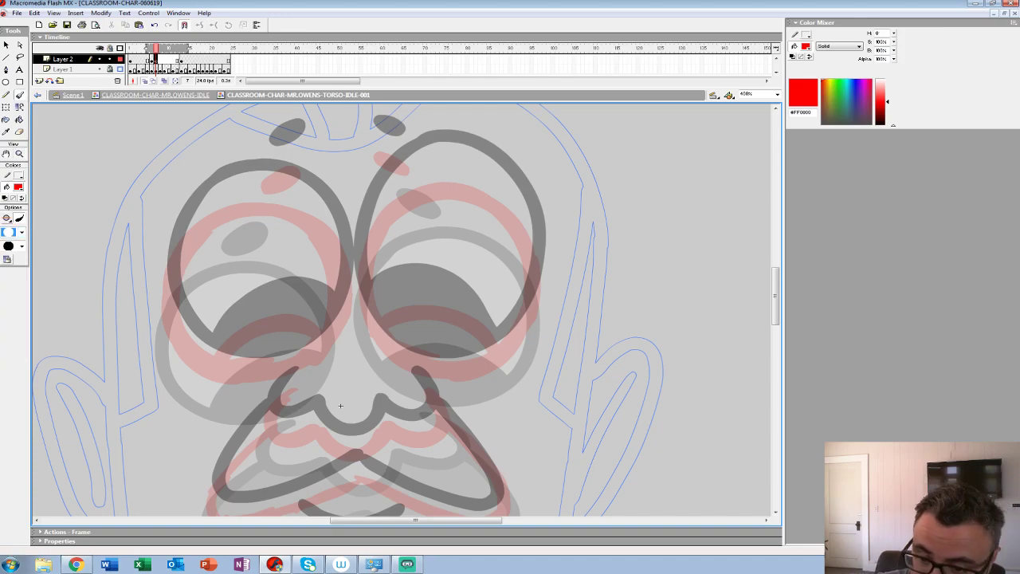
{"action": "left_click_drag", "start_coordinate": [401, 203], "coordinate": [369, 243]}
{"action": "key", "text": "ctrl+z"}
{"action": "left_click", "coordinate": [18, 187]}
{"action": "left_click", "coordinate": [4, 209]}
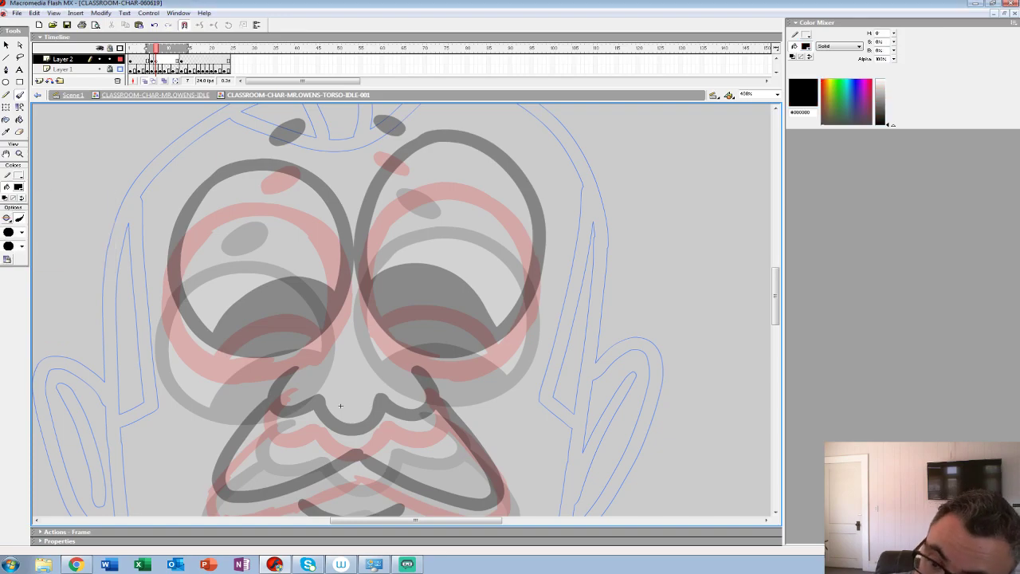
Step: Ink both eye outlines and their pupil lines in black over the red guide on frame 7
{"action": "mouse_move", "coordinate": [422, 191]}
{"action": "left_mouse_down"}
{"action": "mouse_move", "coordinate": [380, 226]}
{"action": "mouse_move", "coordinate": [360, 275]}
{"action": "mouse_move", "coordinate": [382, 351]}
{"action": "mouse_move", "coordinate": [445, 376]}
{"action": "mouse_move", "coordinate": [506, 361]}
{"action": "mouse_move", "coordinate": [528, 341]}
{"action": "mouse_move", "coordinate": [537, 311]}
{"action": "mouse_move", "coordinate": [529, 243]}
{"action": "mouse_move", "coordinate": [478, 195]}
{"action": "mouse_move", "coordinate": [410, 191]}
{"action": "left_mouse_up"}
{"action": "mouse_move", "coordinate": [374, 328]}
{"action": "left_mouse_down"}
{"action": "mouse_move", "coordinate": [447, 312]}
{"action": "mouse_move", "coordinate": [500, 362]}
{"action": "left_mouse_up"}
{"action": "mouse_move", "coordinate": [340, 406]}
{"action": "left_mouse_down"}
{"action": "mouse_move", "coordinate": [439, 421]}
{"action": "mouse_move", "coordinate": [526, 412]}
{"action": "left_mouse_up"}
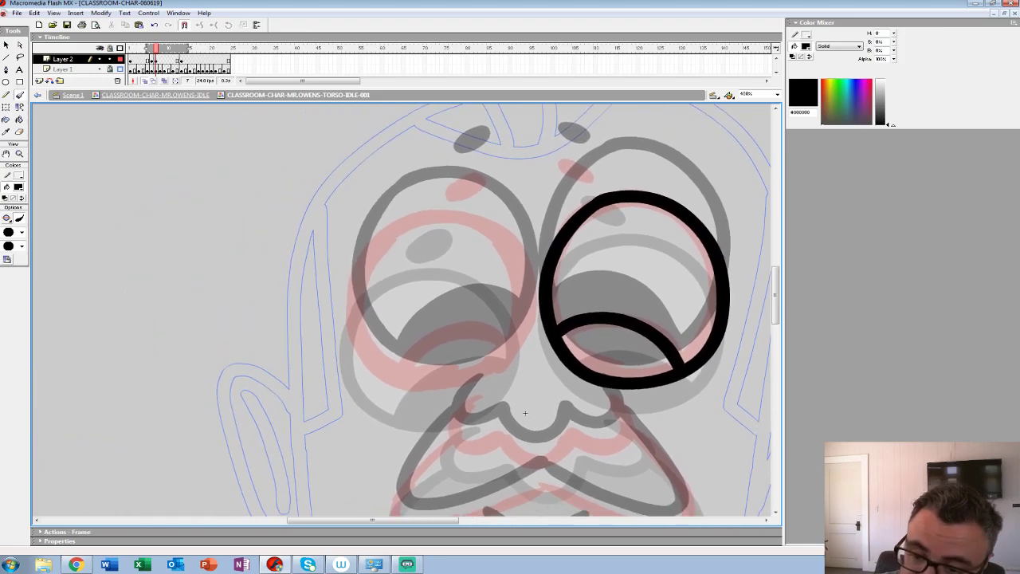
{"action": "mouse_move", "coordinate": [368, 251]}
{"action": "left_mouse_down"}
{"action": "mouse_move", "coordinate": [351, 311]}
{"action": "mouse_move", "coordinate": [391, 375]}
{"action": "mouse_move", "coordinate": [457, 384]}
{"action": "mouse_move", "coordinate": [512, 354]}
{"action": "mouse_move", "coordinate": [529, 303]}
{"action": "mouse_move", "coordinate": [506, 242]}
{"action": "mouse_move", "coordinate": [469, 218]}
{"action": "mouse_move", "coordinate": [424, 217]}
{"action": "mouse_move", "coordinate": [368, 251]}
{"action": "left_mouse_up"}
{"action": "mouse_move", "coordinate": [510, 330]}
{"action": "left_mouse_down"}
{"action": "mouse_move", "coordinate": [471, 333]}
{"action": "mouse_move", "coordinate": [402, 374]}
{"action": "left_mouse_up"}
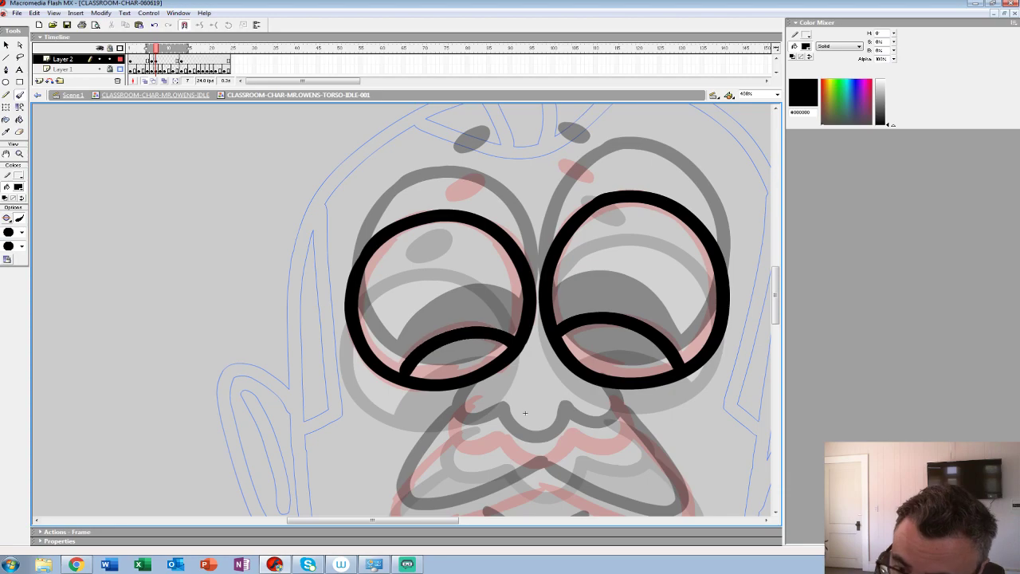
Step: Ink the eyebrows, nose, moustache and mouth in black over the red guide on frame 7
{"action": "mouse_move", "coordinate": [459, 177]}
{"action": "left_mouse_down"}
{"action": "mouse_move", "coordinate": [445, 190]}
{"action": "mouse_move", "coordinate": [480, 173]}
{"action": "left_mouse_up"}
{"action": "mouse_move", "coordinate": [568, 165]}
{"action": "left_mouse_down"}
{"action": "mouse_move", "coordinate": [593, 177]}
{"action": "mouse_move", "coordinate": [575, 166]}
{"action": "left_mouse_up"}
{"action": "key", "text": "ctrl+z"}
{"action": "mouse_move", "coordinate": [526, 413]}
{"action": "left_mouse_down"}
{"action": "mouse_move", "coordinate": [462, 287]}
{"action": "mouse_move", "coordinate": [394, 287]}
{"action": "mouse_move", "coordinate": [461, 343]}
{"action": "mouse_move", "coordinate": [518, 313]}
{"action": "mouse_move", "coordinate": [540, 321]}
{"action": "mouse_move", "coordinate": [573, 290]}
{"action": "mouse_move", "coordinate": [553, 275]}
{"action": "left_mouse_up"}
{"action": "left_click_drag", "start_coordinate": [462, 287], "coordinate": [371, 222]}
{"action": "mouse_move", "coordinate": [487, 239]}
{"action": "left_mouse_down"}
{"action": "mouse_move", "coordinate": [526, 295]}
{"action": "mouse_move", "coordinate": [532, 328]}
{"action": "mouse_move", "coordinate": [520, 339]}
{"action": "mouse_move", "coordinate": [491, 341]}
{"action": "mouse_move", "coordinate": [386, 301]}
{"action": "left_mouse_up"}
{"action": "mouse_move", "coordinate": [386, 301]}
{"action": "left_mouse_down"}
{"action": "mouse_move", "coordinate": [438, 301]}
{"action": "mouse_move", "coordinate": [559, 271]}
{"action": "left_mouse_up"}
{"action": "mouse_move", "coordinate": [465, 222]}
{"action": "left_mouse_down"}
{"action": "mouse_move", "coordinate": [430, 258]}
{"action": "mouse_move", "coordinate": [458, 310]}
{"action": "mouse_move", "coordinate": [560, 272]}
{"action": "left_mouse_up"}
{"action": "mouse_move", "coordinate": [543, 192]}
{"action": "left_mouse_down"}
{"action": "mouse_move", "coordinate": [478, 143]}
{"action": "mouse_move", "coordinate": [435, 142]}
{"action": "left_mouse_up"}
{"action": "mouse_move", "coordinate": [394, 269]}
{"action": "left_mouse_down"}
{"action": "mouse_move", "coordinate": [448, 287]}
{"action": "mouse_move", "coordinate": [509, 265]}
{"action": "left_mouse_up"}
{"action": "left_click_drag", "start_coordinate": [436, 142], "coordinate": [350, 334]}
Step: Fill both pupils of the frame 7 face with black using the Paint Bucket
{"action": "left_click", "coordinate": [318, 287], "text": "ctrl+shift"}
{"action": "key", "text": "k"}
{"action": "left_click", "coordinate": [319, 308]}
{"action": "left_click", "coordinate": [399, 304]}
{"action": "left_click_drag", "start_coordinate": [399, 303], "coordinate": [343, 302]}
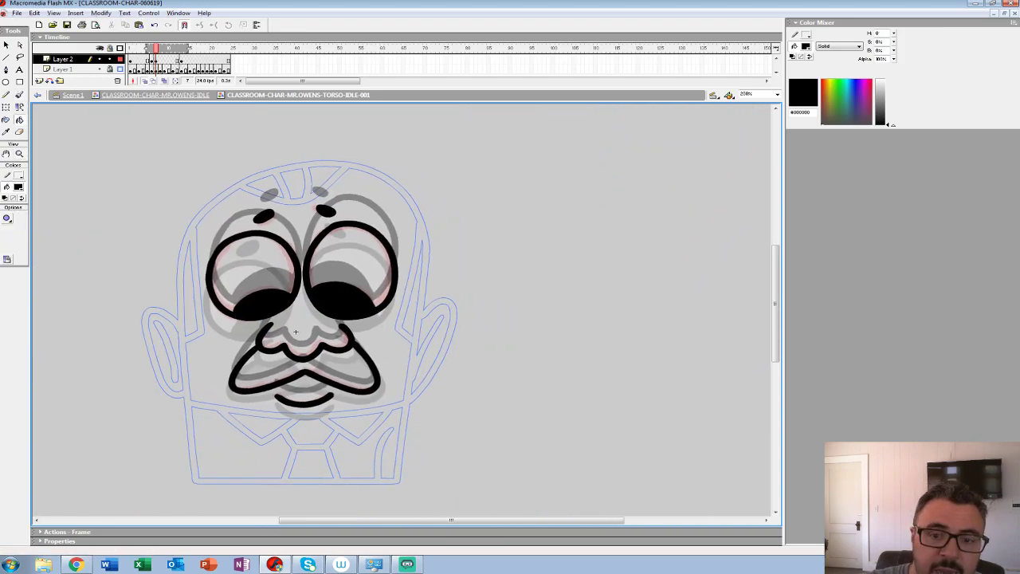
Step: Turn off onion skinning and clear the red guide's keyframe at frame 6 of Layer 2
{"action": "key", "text": "alt+shift+o"}
{"action": "key", "text": "shift+F6"}
{"action": "key", "text": "."}
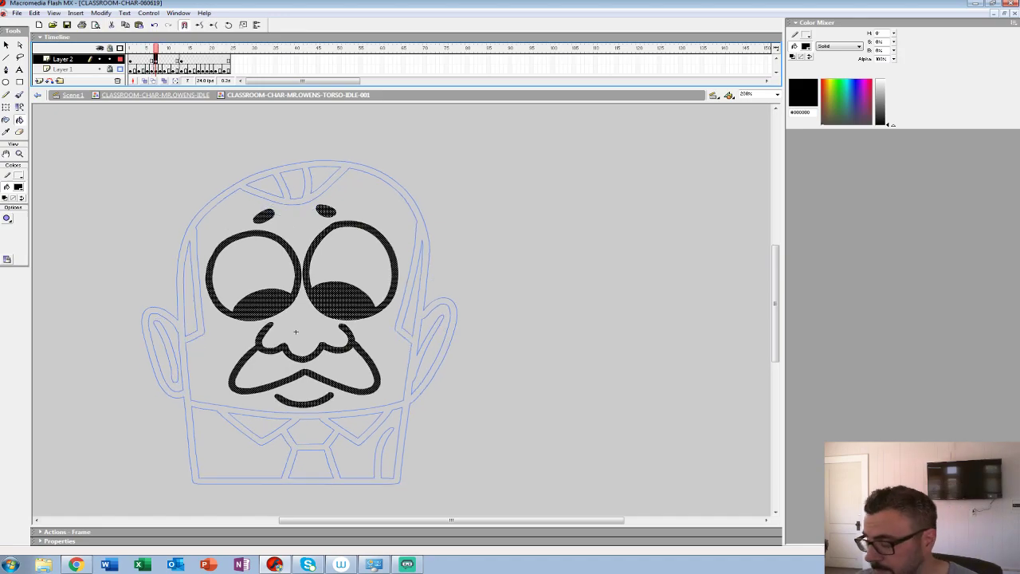
Step: Play back the face animation in the zoomed-out view and scrub through its first frames
{"action": "left_click", "coordinate": [295, 331], "text": "ctrl+shift"}
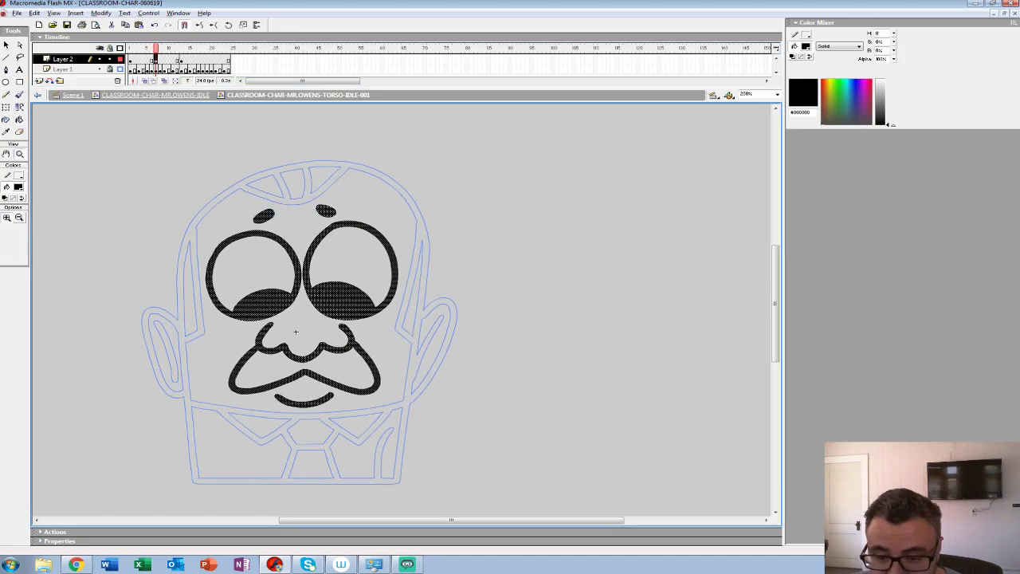
{"action": "left_click", "coordinate": [295, 331], "text": "ctrl+shift"}
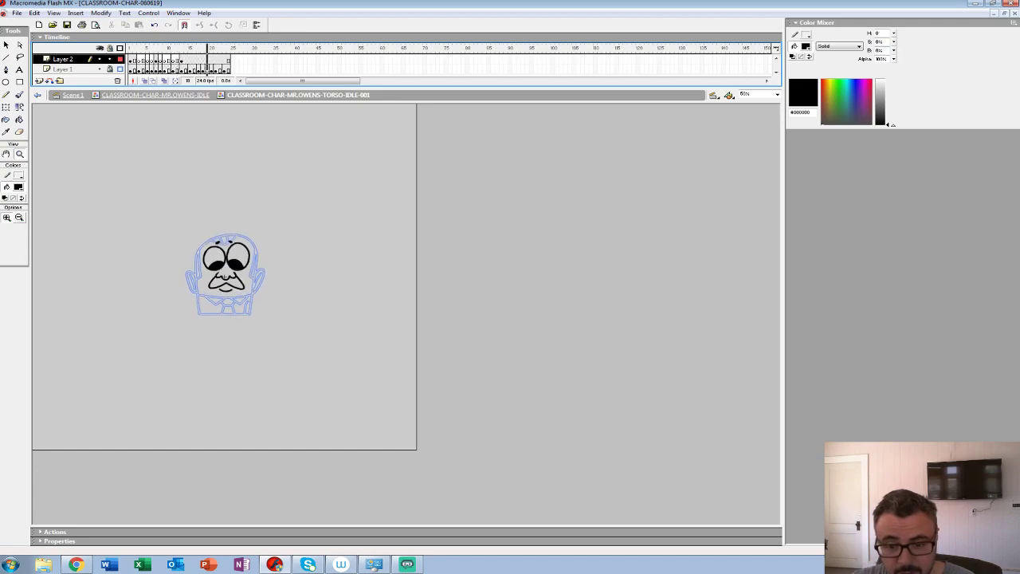
{"action": "key", "text": "Return"}
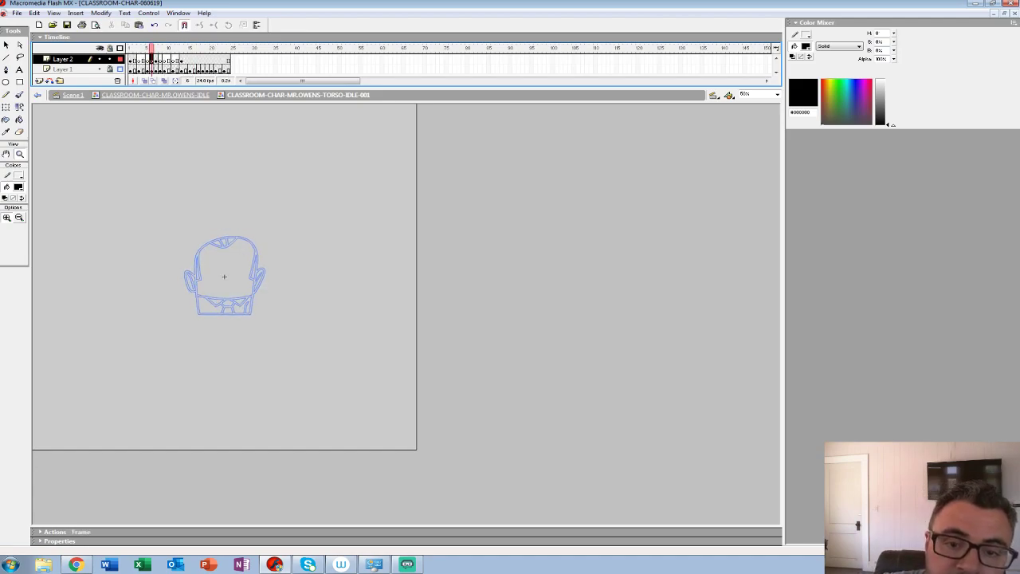
{"action": "left_click_drag", "start_coordinate": [144, 48], "coordinate": [130, 48]}
Step: Ink both eye outlines and their pupil lines in black on frame 6, between the onion-skinned neighbouring faces
{"action": "double_click", "coordinate": [257, 282]}
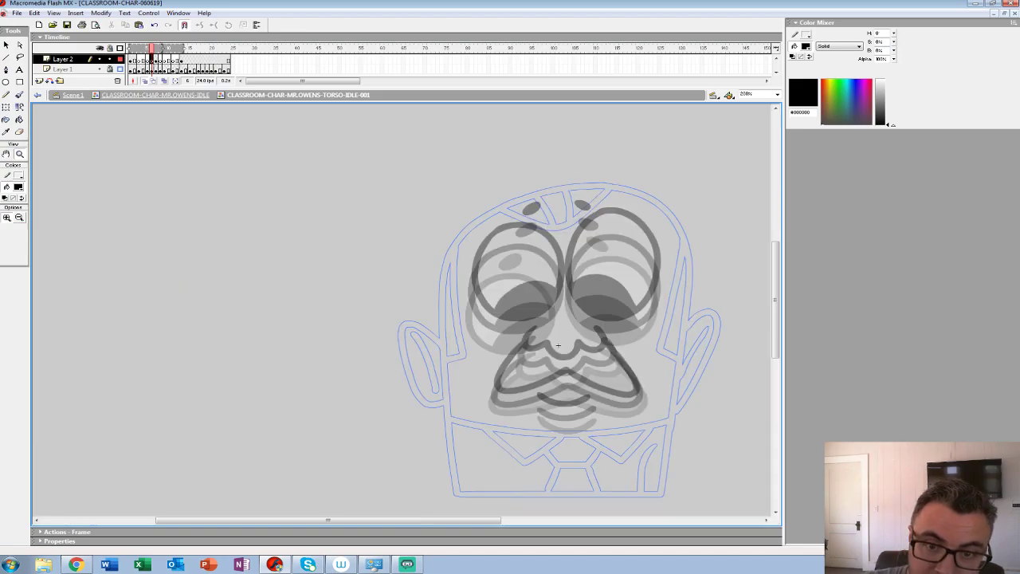
{"action": "key", "text": "ctrl+equal"}
{"action": "left_click_drag", "start_coordinate": [412, 371], "coordinate": [357, 364]}
{"action": "key", "text": "b"}
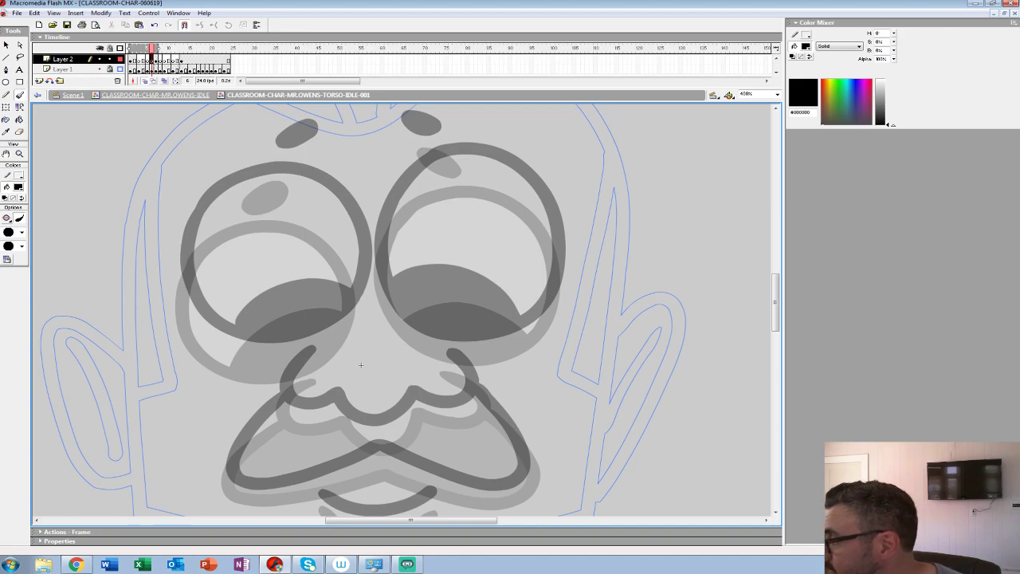
{"action": "mouse_move", "coordinate": [419, 185]}
{"action": "left_mouse_down"}
{"action": "mouse_move", "coordinate": [391, 217]}
{"action": "mouse_move", "coordinate": [377, 257]}
{"action": "mouse_move", "coordinate": [380, 300]}
{"action": "mouse_move", "coordinate": [421, 339]}
{"action": "mouse_move", "coordinate": [462, 355]}
{"action": "mouse_move", "coordinate": [504, 347]}
{"action": "mouse_move", "coordinate": [546, 315]}
{"action": "mouse_move", "coordinate": [562, 277]}
{"action": "mouse_move", "coordinate": [548, 227]}
{"action": "mouse_move", "coordinate": [512, 183]}
{"action": "mouse_move", "coordinate": [453, 168]}
{"action": "mouse_move", "coordinate": [418, 186]}
{"action": "left_mouse_up"}
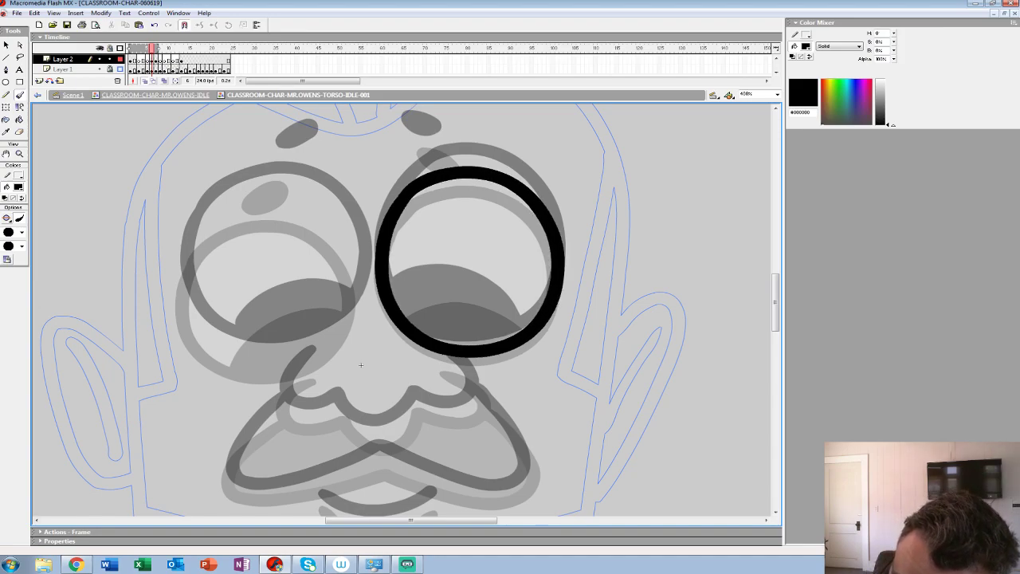
{"action": "mouse_move", "coordinate": [405, 299]}
{"action": "left_mouse_down"}
{"action": "mouse_move", "coordinate": [478, 292]}
{"action": "mouse_move", "coordinate": [523, 330]}
{"action": "left_mouse_up"}
{"action": "key", "text": "space"}
{"action": "left_click_drag", "start_coordinate": [478, 319], "coordinate": [675, 327]}
{"action": "mouse_move", "coordinate": [407, 236]}
{"action": "left_mouse_down"}
{"action": "mouse_move", "coordinate": [376, 299]}
{"action": "mouse_move", "coordinate": [402, 359]}
{"action": "mouse_move", "coordinate": [479, 373]}
{"action": "mouse_move", "coordinate": [546, 335]}
{"action": "mouse_move", "coordinate": [558, 280]}
{"action": "mouse_move", "coordinate": [522, 223]}
{"action": "mouse_move", "coordinate": [462, 202]}
{"action": "mouse_move", "coordinate": [396, 239]}
{"action": "left_mouse_up"}
{"action": "mouse_move", "coordinate": [547, 311]}
{"action": "left_mouse_down"}
{"action": "mouse_move", "coordinate": [482, 316]}
{"action": "mouse_move", "coordinate": [430, 360]}
{"action": "left_mouse_up"}
Step: Ink the nose and both eyebrows in black on frame 6, between the onion-skinned neighbouring faces
{"action": "left_click_drag", "start_coordinate": [557, 374], "coordinate": [421, 273]}
{"action": "mouse_move", "coordinate": [506, 267]}
{"action": "left_mouse_down"}
{"action": "mouse_move", "coordinate": [532, 285]}
{"action": "mouse_move", "coordinate": [543, 317]}
{"action": "mouse_move", "coordinate": [471, 317]}
{"action": "mouse_move", "coordinate": [450, 339]}
{"action": "mouse_move", "coordinate": [410, 333]}
{"action": "mouse_move", "coordinate": [398, 316]}
{"action": "left_mouse_up"}
{"action": "left_click_drag", "start_coordinate": [398, 317], "coordinate": [482, 328]}
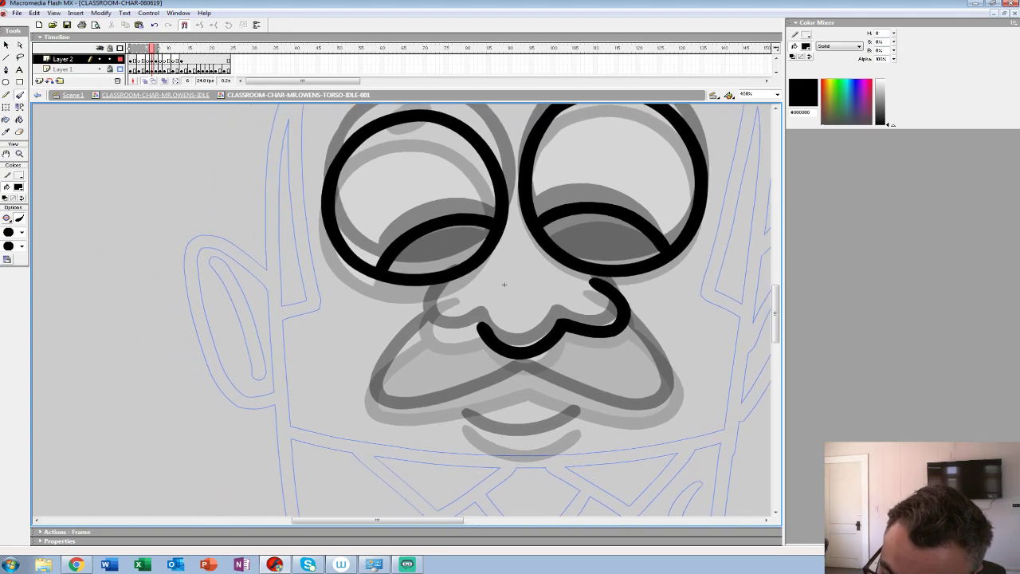
{"action": "mouse_move", "coordinate": [455, 286]}
{"action": "left_mouse_down"}
{"action": "mouse_move", "coordinate": [429, 309]}
{"action": "mouse_move", "coordinate": [431, 336]}
{"action": "mouse_move", "coordinate": [479, 329]}
{"action": "left_mouse_up"}
{"action": "key", "text": "ctrl+z"}
{"action": "mouse_move", "coordinate": [452, 290]}
{"action": "left_mouse_down"}
{"action": "mouse_move", "coordinate": [424, 323]}
{"action": "mouse_move", "coordinate": [465, 335]}
{"action": "mouse_move", "coordinate": [479, 326]}
{"action": "mouse_move", "coordinate": [444, 483]}
{"action": "left_mouse_up"}
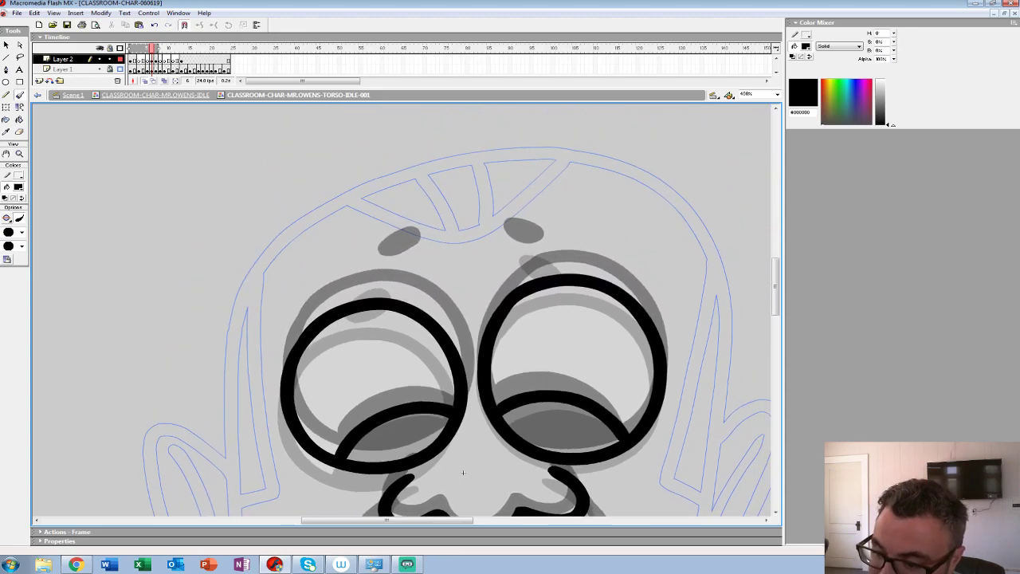
{"action": "left_click_drag", "start_coordinate": [518, 249], "coordinate": [552, 262]}
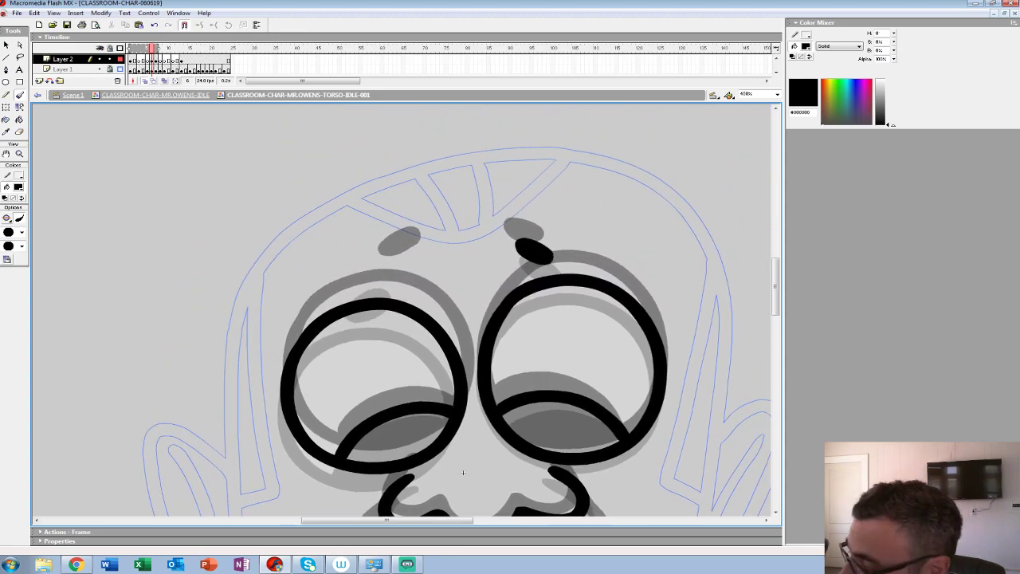
{"action": "left_click_drag", "start_coordinate": [462, 473], "coordinate": [624, 389]}
{"action": "left_click_drag", "start_coordinate": [531, 196], "coordinate": [559, 187]}
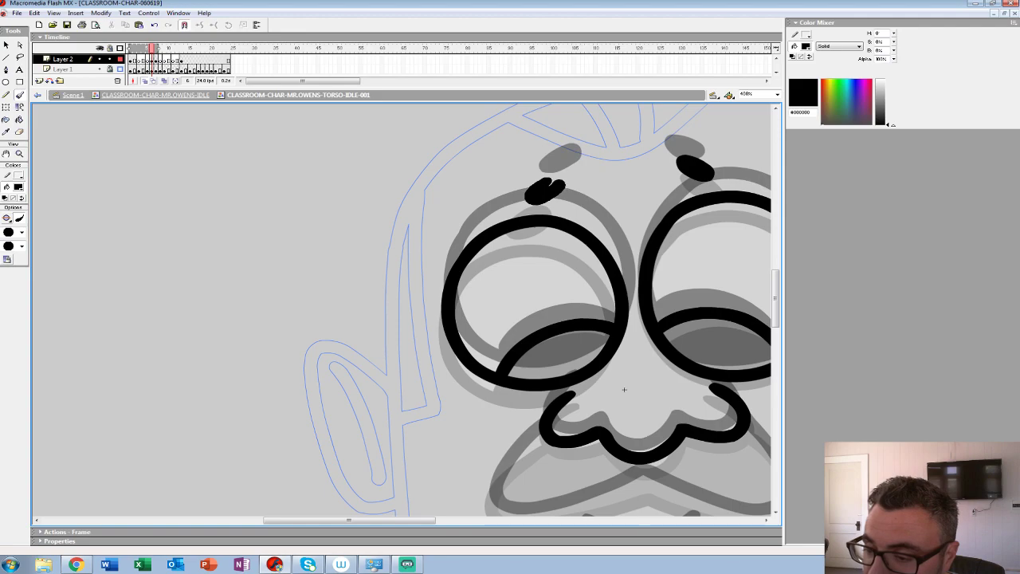
Step: Ink the moustache and mouth in black on frame 6
{"action": "left_click_drag", "start_coordinate": [624, 389], "coordinate": [353, 232]}
{"action": "mouse_move", "coordinate": [478, 265]}
{"action": "left_mouse_down"}
{"action": "mouse_move", "coordinate": [514, 319]}
{"action": "mouse_move", "coordinate": [520, 357]}
{"action": "mouse_move", "coordinate": [476, 364]}
{"action": "mouse_move", "coordinate": [370, 330]}
{"action": "mouse_move", "coordinate": [565, 268]}
{"action": "left_mouse_up"}
{"action": "mouse_move", "coordinate": [476, 220]}
{"action": "left_mouse_down"}
{"action": "mouse_move", "coordinate": [426, 286]}
{"action": "mouse_move", "coordinate": [475, 303]}
{"action": "mouse_move", "coordinate": [571, 270]}
{"action": "mouse_move", "coordinate": [482, 230]}
{"action": "left_mouse_up"}
{"action": "mouse_move", "coordinate": [430, 267]}
{"action": "left_mouse_down"}
{"action": "mouse_move", "coordinate": [463, 286]}
{"action": "mouse_move", "coordinate": [510, 286]}
{"action": "mouse_move", "coordinate": [541, 266]}
{"action": "left_mouse_up"}
Step: Fill both pupils of the frame 6 face with black using the Paint Bucket
{"action": "mouse_move", "coordinate": [494, 176]}
{"action": "left_mouse_down"}
{"action": "mouse_move", "coordinate": [414, 392]}
{"action": "mouse_move", "coordinate": [365, 487]}
{"action": "left_mouse_up"}
{"action": "key", "text": "k"}
{"action": "left_click", "coordinate": [275, 407]}
{"action": "left_click", "coordinate": [440, 401]}
Step: Ink the right eye's outline and both eyebrows in black on frame 5, following the onion-skinned neighbouring faces
{"action": "key", "text": "comma"}
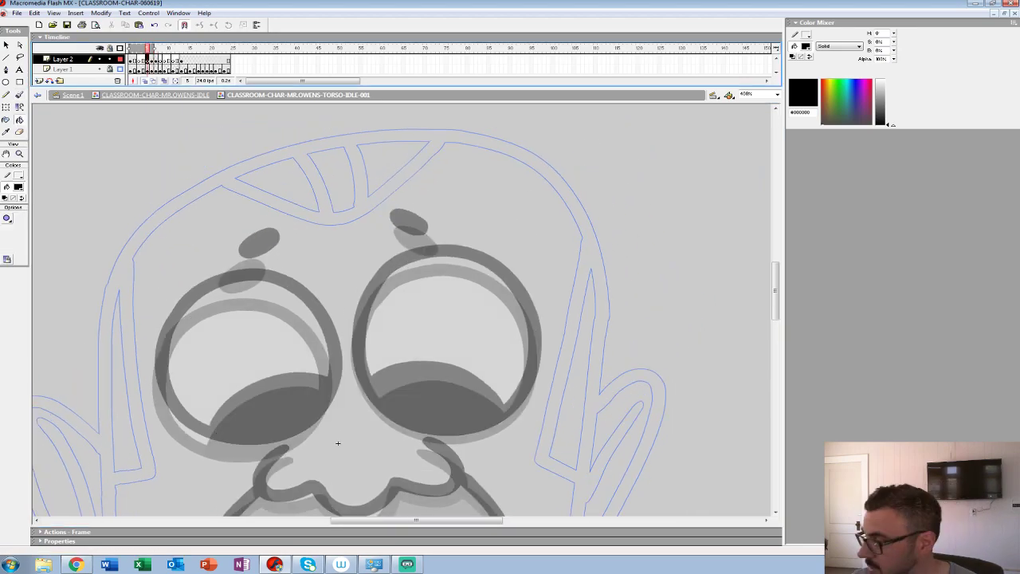
{"action": "left_click_drag", "start_coordinate": [338, 443], "coordinate": [408, 381]}
{"action": "key", "text": "b"}
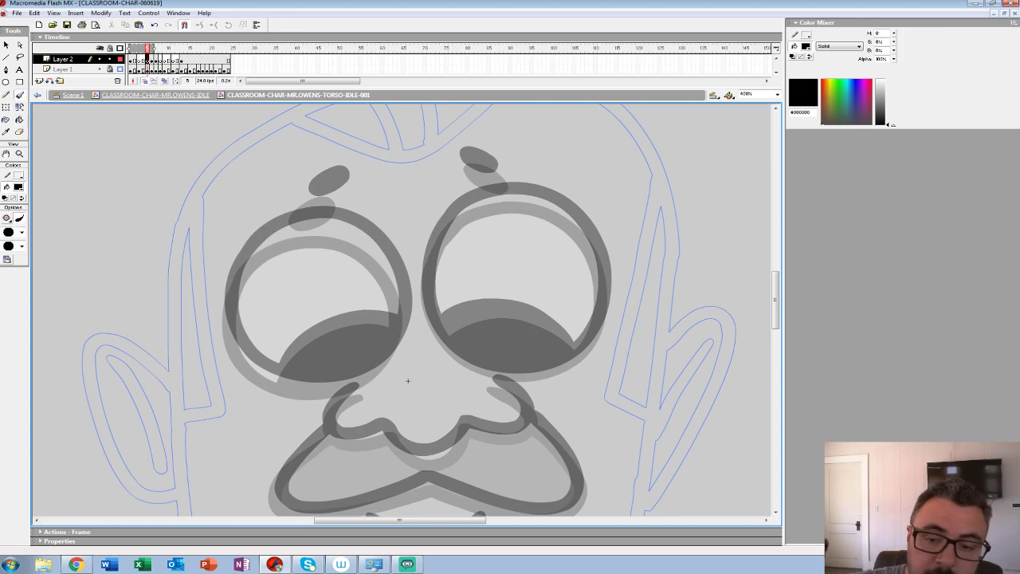
{"action": "mouse_move", "coordinate": [470, 207]}
{"action": "left_mouse_down"}
{"action": "mouse_move", "coordinate": [429, 254]}
{"action": "mouse_move", "coordinate": [422, 292]}
{"action": "mouse_move", "coordinate": [435, 335]}
{"action": "mouse_move", "coordinate": [482, 367]}
{"action": "mouse_move", "coordinate": [559, 368]}
{"action": "mouse_move", "coordinate": [590, 341]}
{"action": "mouse_move", "coordinate": [603, 296]}
{"action": "mouse_move", "coordinate": [584, 236]}
{"action": "mouse_move", "coordinate": [545, 199]}
{"action": "mouse_move", "coordinate": [482, 196]}
{"action": "mouse_move", "coordinate": [470, 205]}
{"action": "left_mouse_up"}
{"action": "left_click_drag", "start_coordinate": [468, 167], "coordinate": [501, 177]}
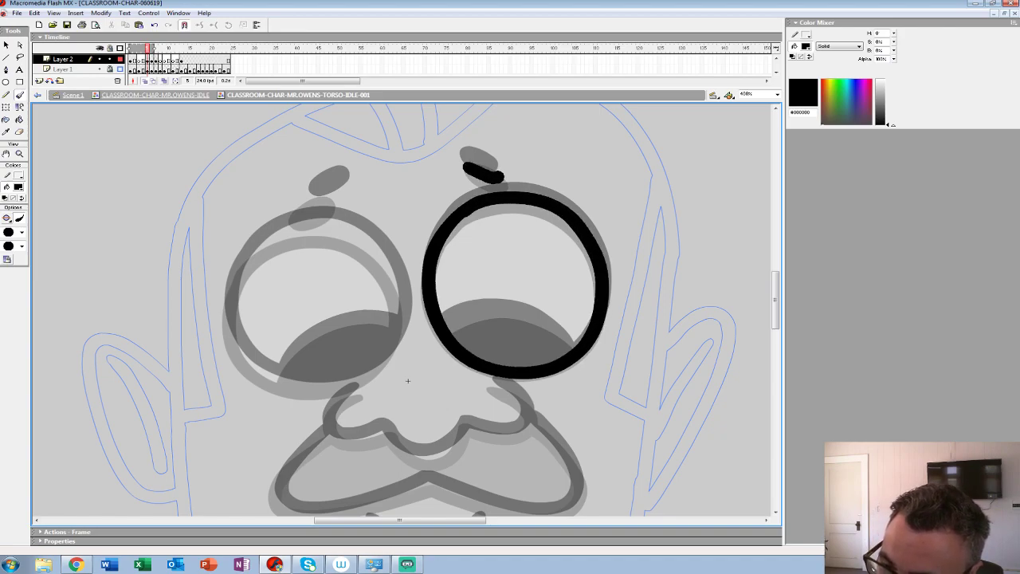
{"action": "left_click_drag", "start_coordinate": [407, 381], "coordinate": [611, 351]}
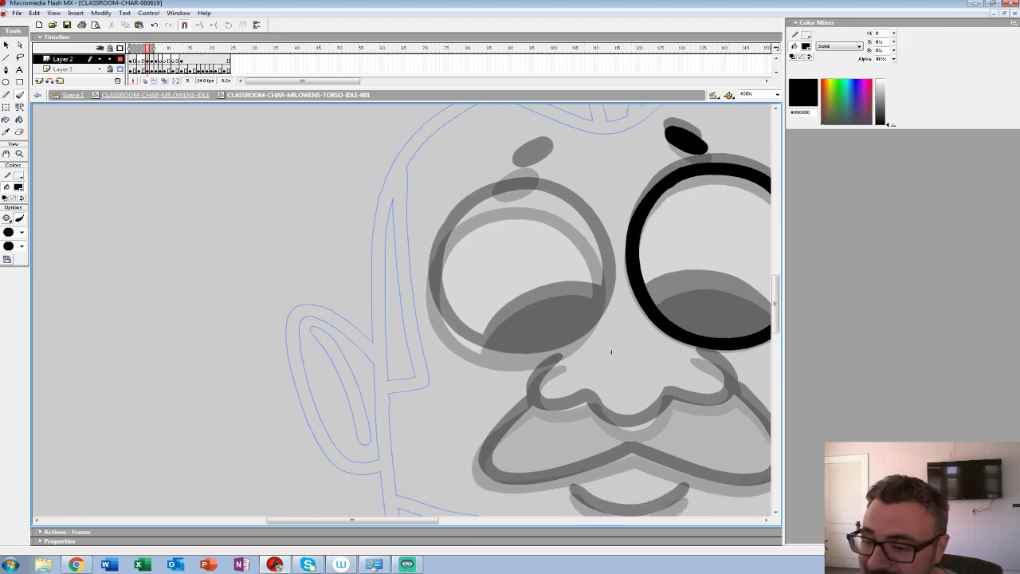
{"action": "left_click_drag", "start_coordinate": [507, 179], "coordinate": [536, 166]}
Step: Ink the left eye with its pupil line and the nose in black on frame 5
{"action": "left_click_drag", "start_coordinate": [611, 351], "coordinate": [633, 294]}
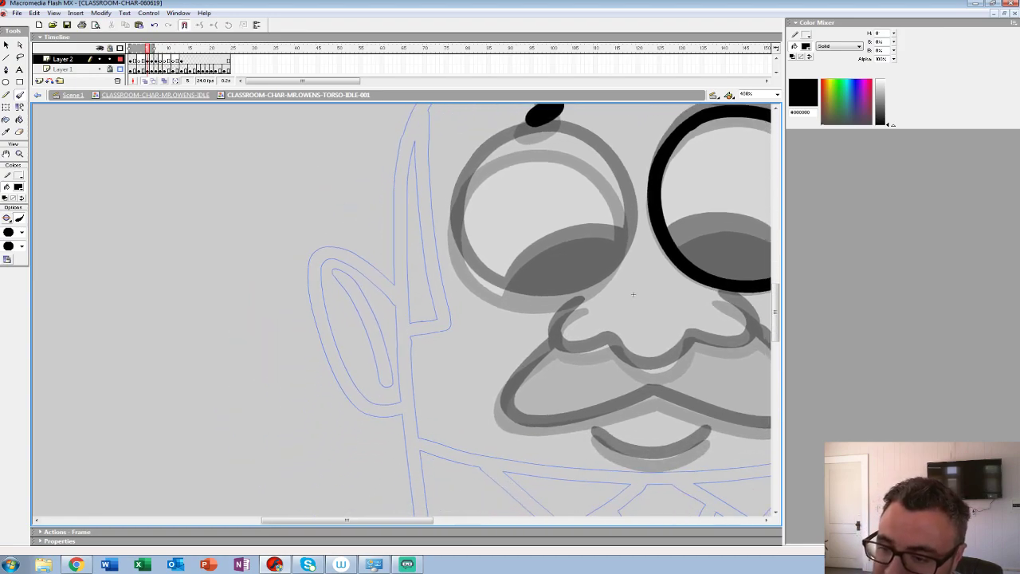
{"action": "mouse_move", "coordinate": [513, 143]}
{"action": "left_mouse_down"}
{"action": "mouse_move", "coordinate": [461, 188]}
{"action": "mouse_move", "coordinate": [451, 240]}
{"action": "mouse_move", "coordinate": [498, 291]}
{"action": "mouse_move", "coordinate": [548, 300]}
{"action": "mouse_move", "coordinate": [598, 281]}
{"action": "mouse_move", "coordinate": [628, 233]}
{"action": "mouse_move", "coordinate": [605, 171]}
{"action": "mouse_move", "coordinate": [555, 140]}
{"action": "mouse_move", "coordinate": [514, 144]}
{"action": "left_mouse_up"}
{"action": "left_click_drag", "start_coordinate": [633, 294], "coordinate": [533, 256]}
{"action": "mouse_move", "coordinate": [518, 195]}
{"action": "left_mouse_down"}
{"action": "mouse_move", "coordinate": [443, 215]}
{"action": "mouse_move", "coordinate": [404, 251]}
{"action": "left_mouse_up"}
{"action": "left_click_drag", "start_coordinate": [533, 257], "coordinate": [425, 223]}
{"action": "mouse_move", "coordinate": [510, 226]}
{"action": "left_mouse_down"}
{"action": "mouse_move", "coordinate": [546, 250]}
{"action": "mouse_move", "coordinate": [525, 279]}
{"action": "mouse_move", "coordinate": [478, 265]}
{"action": "mouse_move", "coordinate": [460, 297]}
{"action": "mouse_move", "coordinate": [416, 291]}
{"action": "mouse_move", "coordinate": [404, 273]}
{"action": "left_mouse_up"}
{"action": "mouse_move", "coordinate": [425, 223]}
{"action": "left_mouse_down"}
{"action": "mouse_move", "coordinate": [557, 213]}
{"action": "mouse_move", "coordinate": [475, 248]}
{"action": "mouse_move", "coordinate": [518, 273]}
{"action": "mouse_move", "coordinate": [539, 263]}
{"action": "left_mouse_up"}
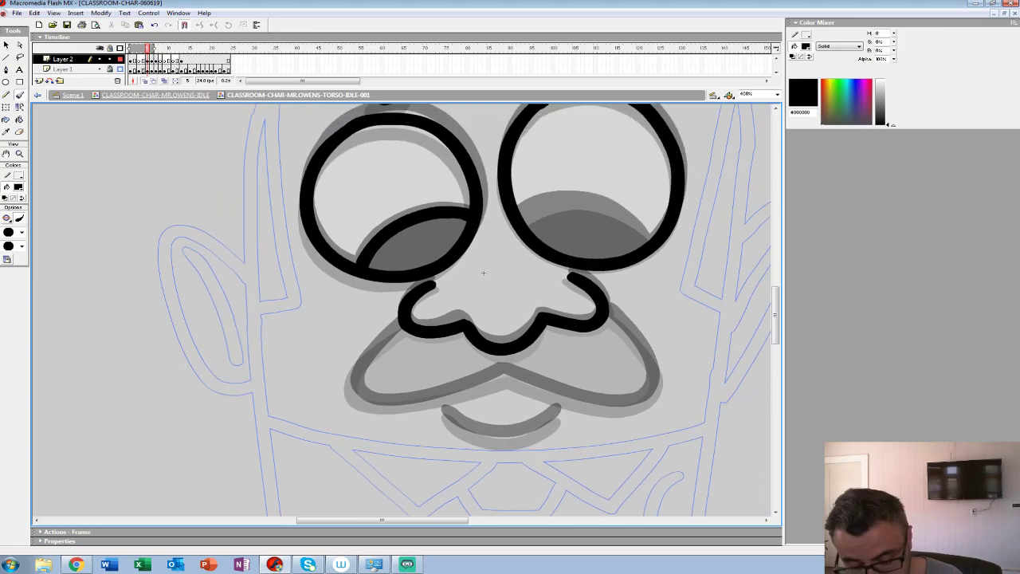
Step: Ink the moustache and mouth in black on frame 5, following the onion-skinned neighbouring faces
{"action": "left_click_drag", "start_coordinate": [483, 273], "coordinate": [416, 173]}
{"action": "mouse_move", "coordinate": [543, 214]}
{"action": "left_mouse_down"}
{"action": "mouse_move", "coordinate": [575, 246]}
{"action": "mouse_move", "coordinate": [588, 291]}
{"action": "mouse_move", "coordinate": [543, 308]}
{"action": "mouse_move", "coordinate": [440, 279]}
{"action": "left_mouse_up"}
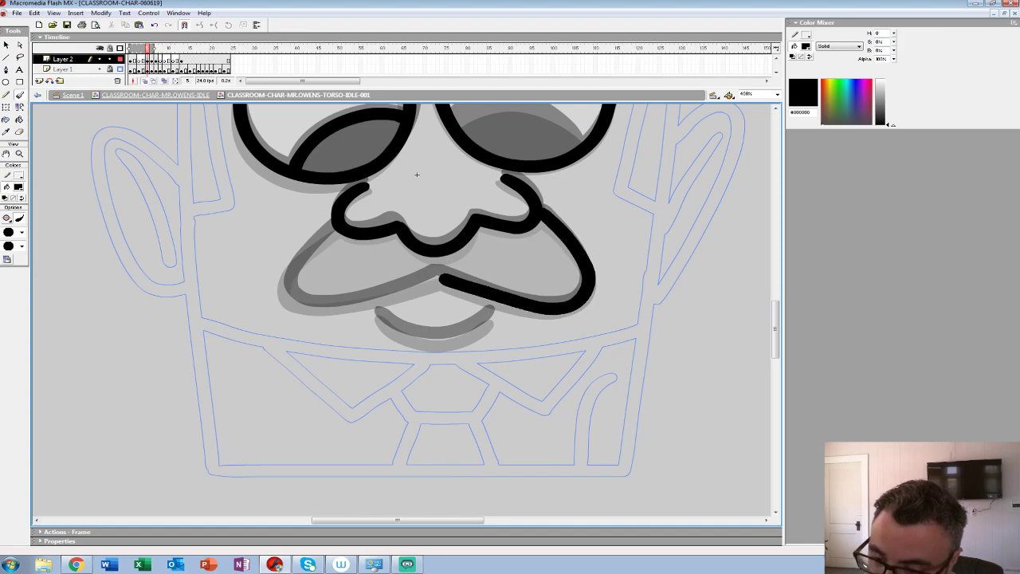
{"action": "left_click_drag", "start_coordinate": [416, 174], "coordinate": [626, 151]}
{"action": "mouse_move", "coordinate": [538, 205]}
{"action": "left_mouse_down"}
{"action": "mouse_move", "coordinate": [498, 253]}
{"action": "mouse_move", "coordinate": [500, 277]}
{"action": "mouse_move", "coordinate": [572, 277]}
{"action": "mouse_move", "coordinate": [651, 248]}
{"action": "left_mouse_up"}
{"action": "left_click_drag", "start_coordinate": [627, 152], "coordinate": [507, 140]}
{"action": "mouse_move", "coordinate": [468, 276]}
{"action": "left_mouse_down"}
{"action": "mouse_move", "coordinate": [516, 301]}
{"action": "mouse_move", "coordinate": [573, 289]}
{"action": "left_mouse_up"}
Step: Ink the missing pupil line of the right eye in black on frame 5
{"action": "mouse_move", "coordinate": [506, 140]}
{"action": "left_mouse_down"}
{"action": "mouse_move", "coordinate": [375, 267]}
{"action": "mouse_move", "coordinate": [399, 426]}
{"action": "left_mouse_up"}
{"action": "key", "text": "comma"}
{"action": "key", "text": "comma"}
{"action": "key", "text": "comma"}
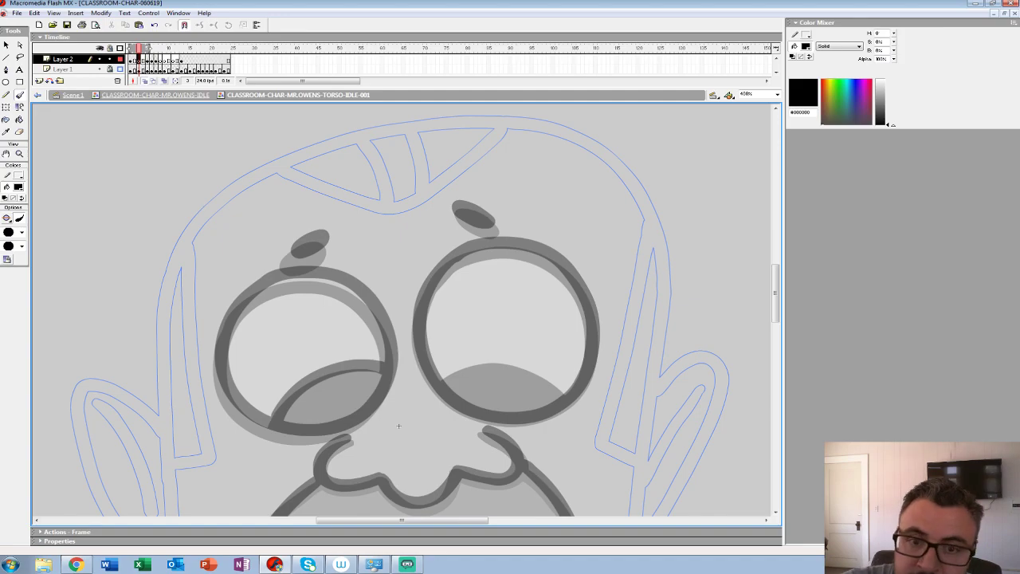
{"action": "key", "text": "period"}
{"action": "key", "text": "period"}
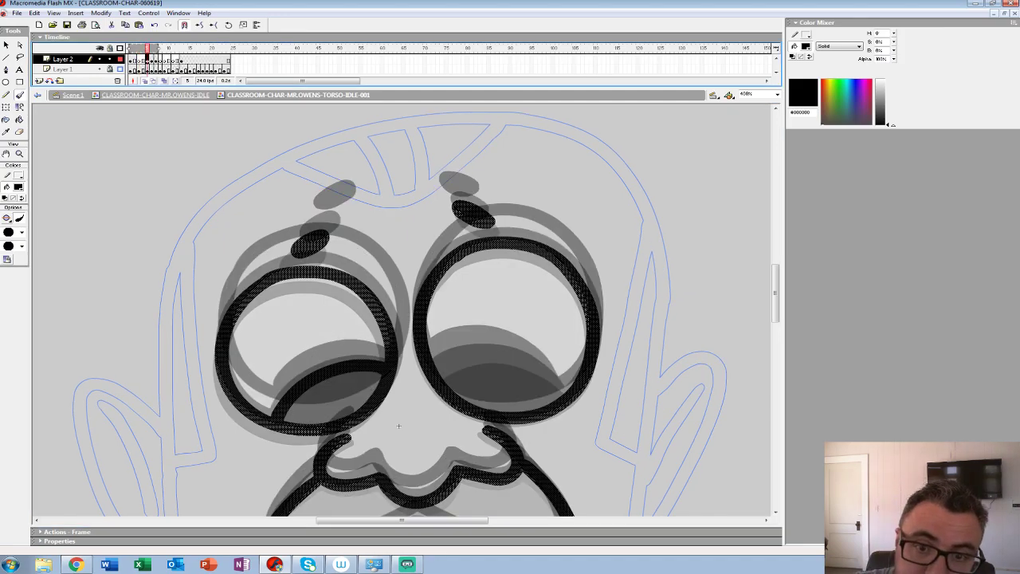
{"action": "key", "text": "period"}
{"action": "mouse_move", "coordinate": [558, 391]}
{"action": "left_mouse_down"}
{"action": "mouse_move", "coordinate": [522, 360]}
{"action": "mouse_move", "coordinate": [472, 354]}
{"action": "mouse_move", "coordinate": [441, 371]}
{"action": "left_mouse_up"}
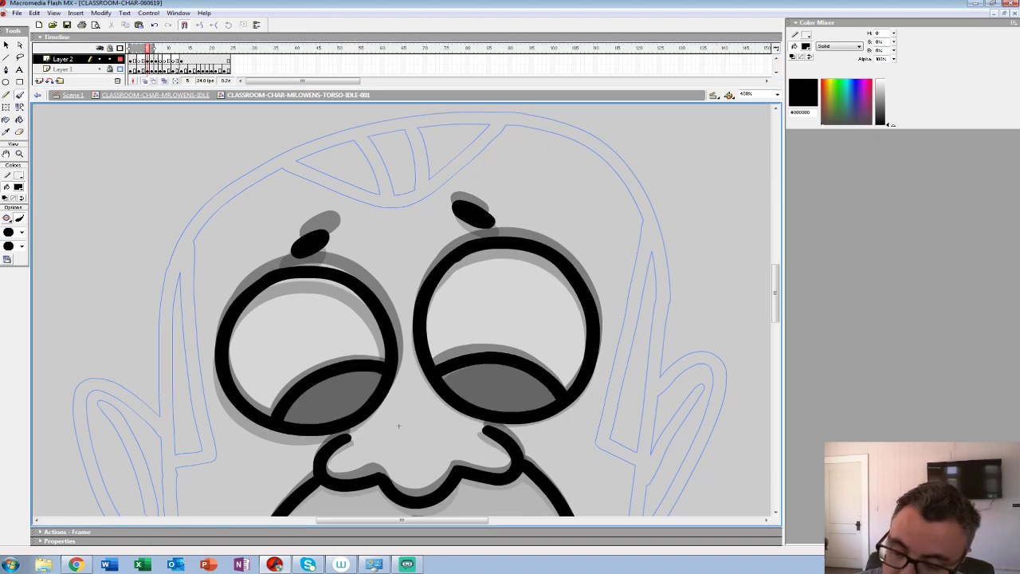
Step: Ink the right eye's outline and the right eyebrow in black on frame 3
{"action": "key", "text": "comma"}
{"action": "key", "text": "comma"}
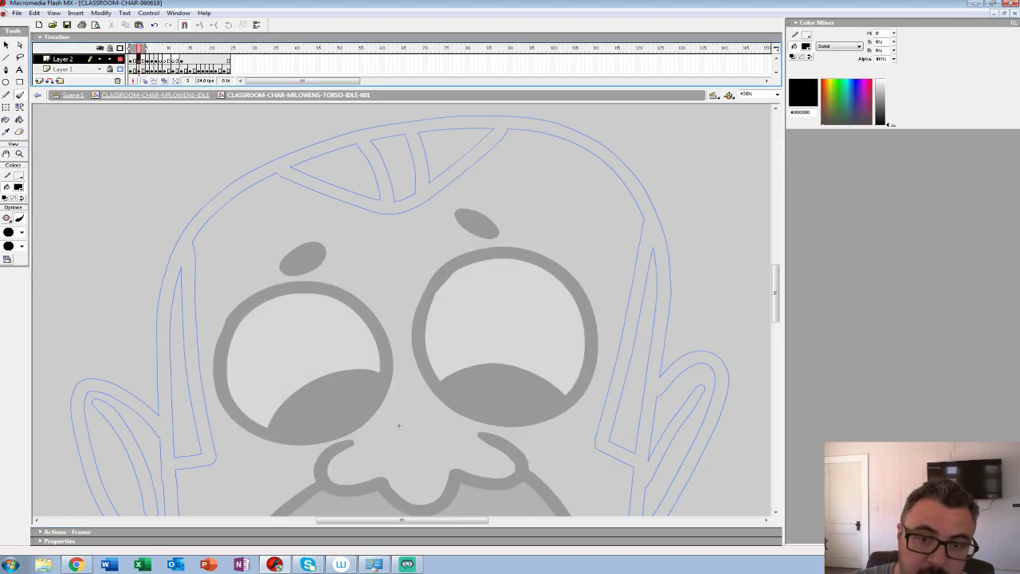
{"action": "left_click_drag", "start_coordinate": [398, 426], "coordinate": [414, 370]}
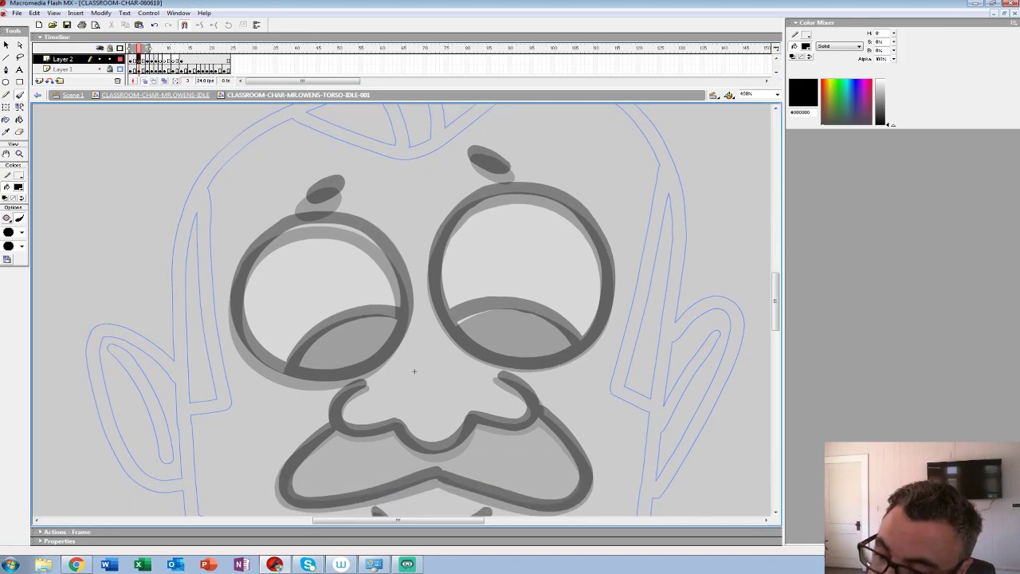
{"action": "left_click_drag", "start_coordinate": [490, 195], "coordinate": [440, 241]}
{"action": "key", "text": "ctrl+z"}
{"action": "mouse_move", "coordinate": [501, 193]}
{"action": "left_mouse_down"}
{"action": "mouse_move", "coordinate": [455, 220]}
{"action": "mouse_move", "coordinate": [430, 291]}
{"action": "left_mouse_up"}
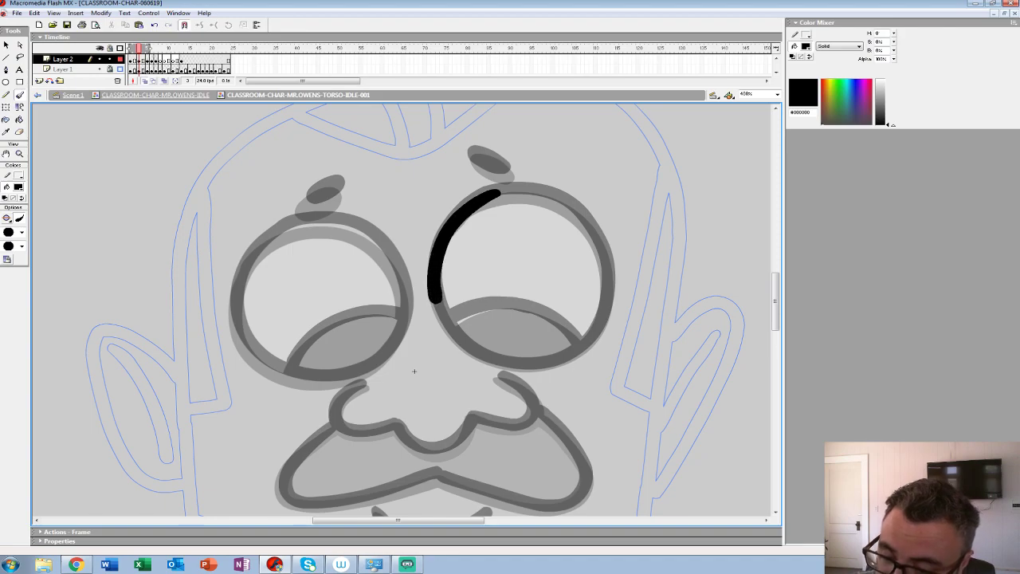
{"action": "key", "text": "ctrl+z"}
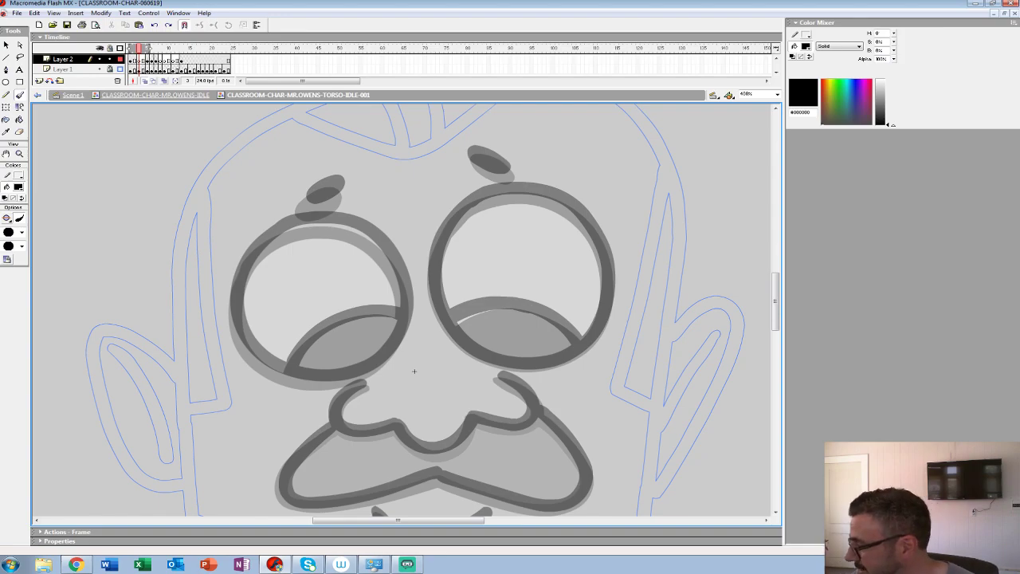
{"action": "mouse_move", "coordinate": [488, 195]}
{"action": "left_mouse_down"}
{"action": "mouse_move", "coordinate": [441, 239]}
{"action": "mouse_move", "coordinate": [439, 301]}
{"action": "mouse_move", "coordinate": [475, 348]}
{"action": "mouse_move", "coordinate": [550, 359]}
{"action": "mouse_move", "coordinate": [579, 349]}
{"action": "mouse_move", "coordinate": [602, 320]}
{"action": "mouse_move", "coordinate": [606, 263]}
{"action": "mouse_move", "coordinate": [582, 215]}
{"action": "mouse_move", "coordinate": [560, 199]}
{"action": "mouse_move", "coordinate": [490, 195]}
{"action": "left_mouse_up"}
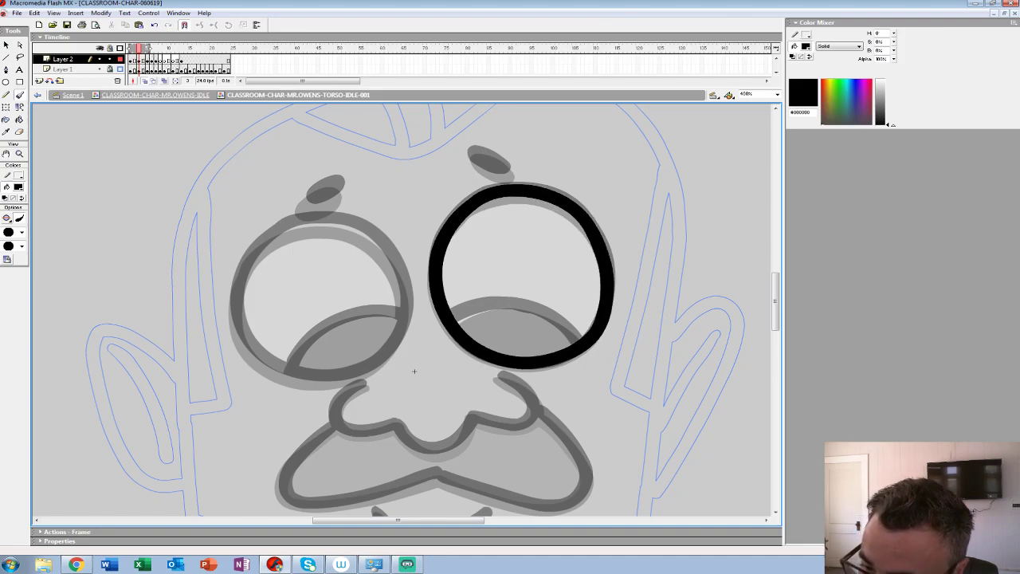
{"action": "left_click_drag", "start_coordinate": [472, 158], "coordinate": [488, 167]}
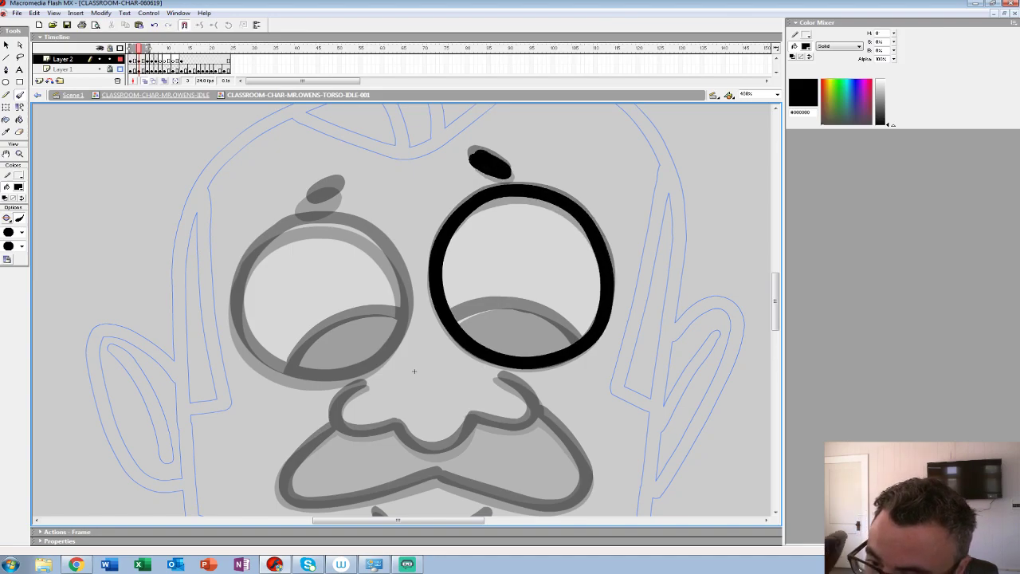
Step: Ink the left eye with its pupil line and the left eyebrow in black on frame 3
{"action": "left_click_drag", "start_coordinate": [414, 371], "coordinate": [640, 333]}
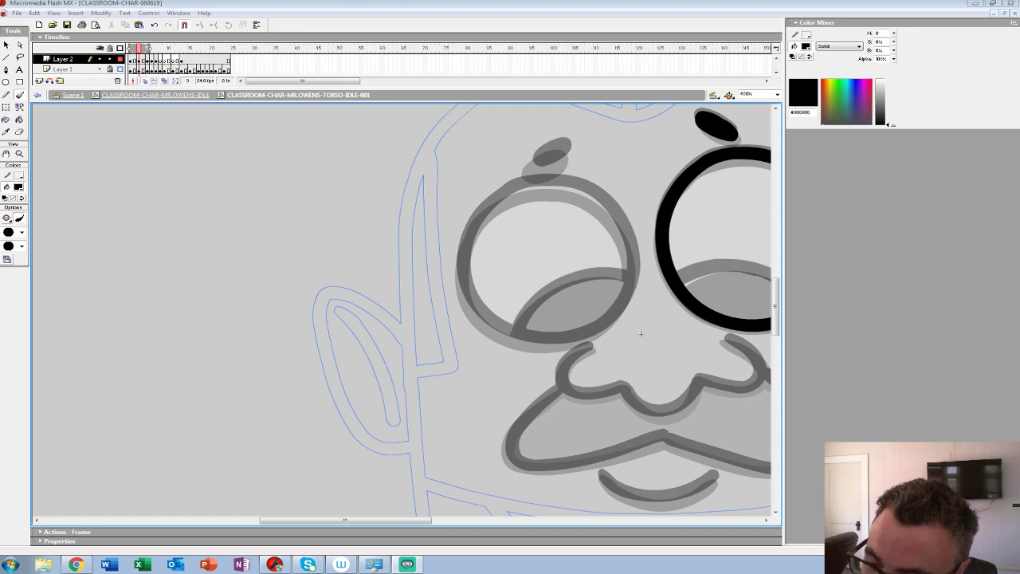
{"action": "mouse_move", "coordinate": [522, 188]}
{"action": "left_mouse_down"}
{"action": "mouse_move", "coordinate": [461, 247]}
{"action": "mouse_move", "coordinate": [466, 289]}
{"action": "mouse_move", "coordinate": [494, 327]}
{"action": "mouse_move", "coordinate": [535, 344]}
{"action": "mouse_move", "coordinate": [582, 339]}
{"action": "mouse_move", "coordinate": [621, 306]}
{"action": "mouse_move", "coordinate": [634, 271]}
{"action": "mouse_move", "coordinate": [612, 209]}
{"action": "mouse_move", "coordinate": [562, 185]}
{"action": "mouse_move", "coordinate": [522, 188]}
{"action": "left_mouse_up"}
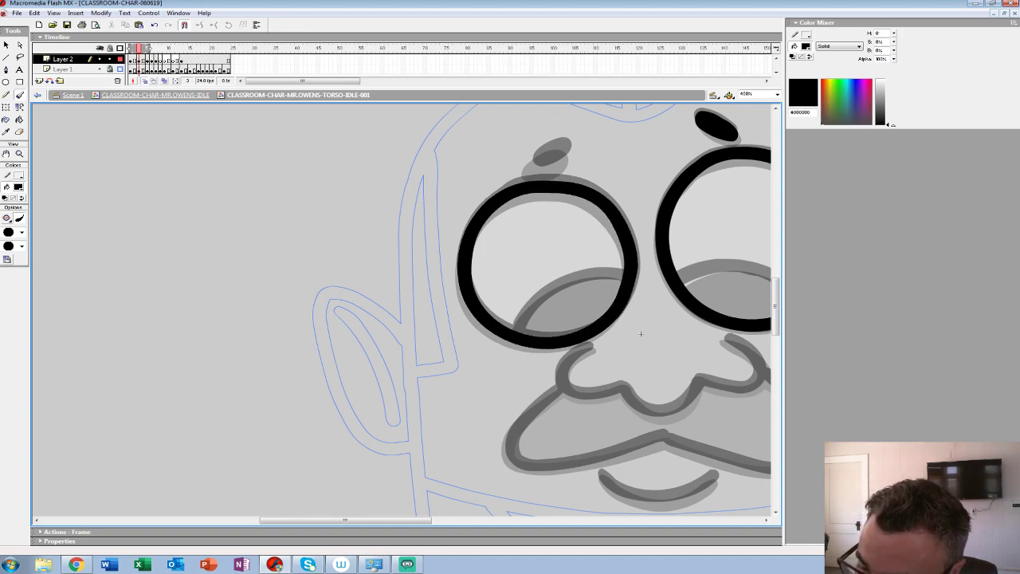
{"action": "mouse_move", "coordinate": [621, 283]}
{"action": "left_mouse_down"}
{"action": "mouse_move", "coordinate": [551, 293]}
{"action": "mouse_move", "coordinate": [517, 330]}
{"action": "left_mouse_up"}
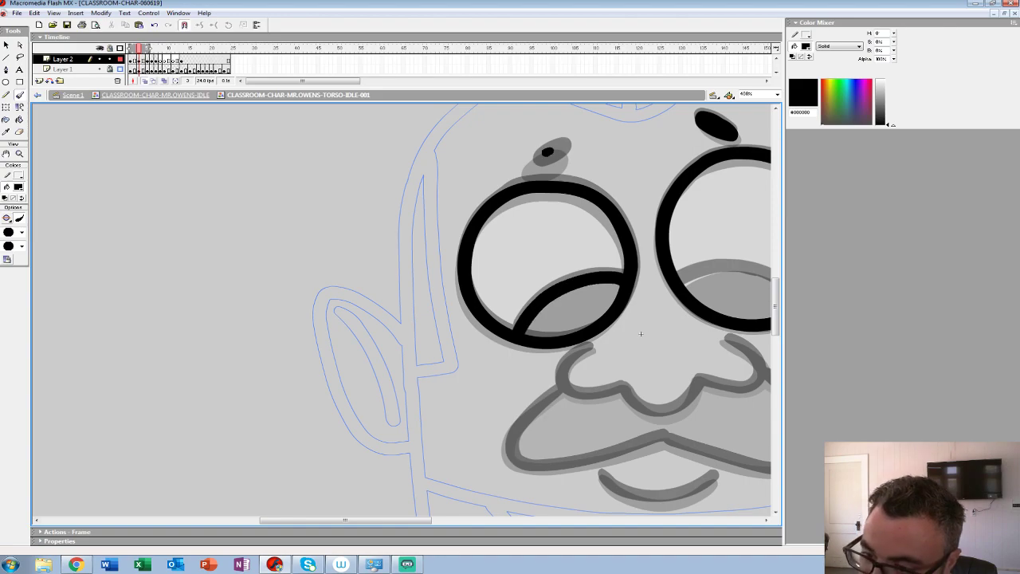
{"action": "left_click_drag", "start_coordinate": [548, 152], "coordinate": [566, 146]}
Step: Ink the nose and the right eye's pupil line in black on frame 3
{"action": "left_click_drag", "start_coordinate": [640, 333], "coordinate": [428, 247]}
{"action": "mouse_move", "coordinate": [514, 253]}
{"action": "left_mouse_down"}
{"action": "mouse_move", "coordinate": [547, 290]}
{"action": "mouse_move", "coordinate": [537, 304]}
{"action": "mouse_move", "coordinate": [489, 296]}
{"action": "mouse_move", "coordinate": [454, 330]}
{"action": "mouse_move", "coordinate": [408, 300]}
{"action": "left_mouse_up"}
{"action": "mouse_move", "coordinate": [379, 259]}
{"action": "left_mouse_down"}
{"action": "mouse_move", "coordinate": [359, 271]}
{"action": "mouse_move", "coordinate": [350, 296]}
{"action": "mouse_move", "coordinate": [370, 310]}
{"action": "mouse_move", "coordinate": [412, 300]}
{"action": "left_mouse_up"}
{"action": "mouse_move", "coordinate": [594, 216]}
{"action": "left_mouse_down"}
{"action": "mouse_move", "coordinate": [565, 194]}
{"action": "mouse_move", "coordinate": [530, 185]}
{"action": "mouse_move", "coordinate": [481, 192]}
{"action": "left_mouse_up"}
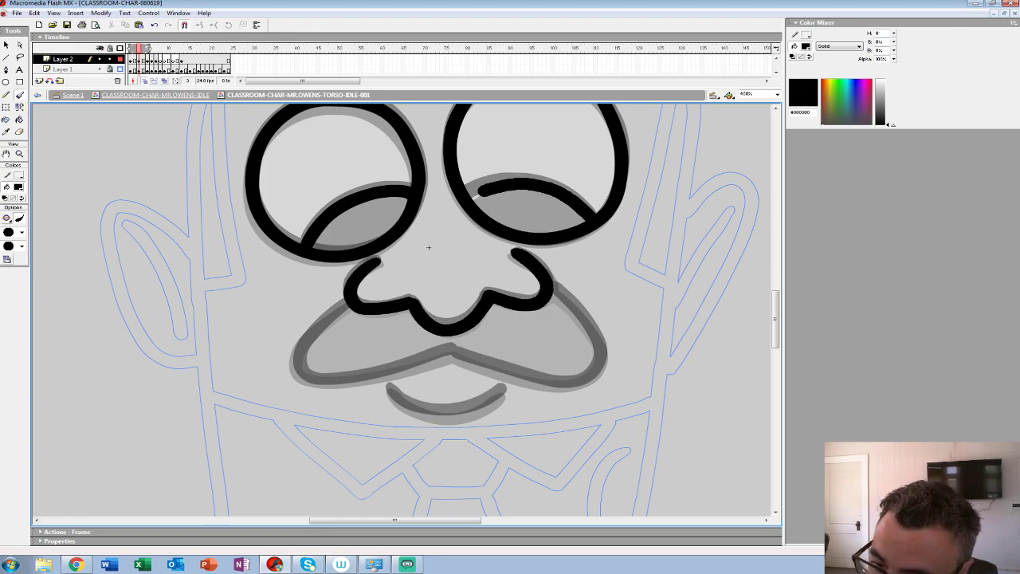
Step: Ink the moustache and mouth in black on frame 3 over the onion-skinned guides
{"action": "left_click_drag", "start_coordinate": [428, 248], "coordinate": [399, 169]}
{"action": "mouse_move", "coordinate": [526, 209]}
{"action": "left_mouse_down"}
{"action": "mouse_move", "coordinate": [568, 264]}
{"action": "mouse_move", "coordinate": [569, 287]}
{"action": "mouse_move", "coordinate": [549, 304]}
{"action": "mouse_move", "coordinate": [421, 275]}
{"action": "left_mouse_up"}
{"action": "left_click_drag", "start_coordinate": [399, 169], "coordinate": [543, 165]}
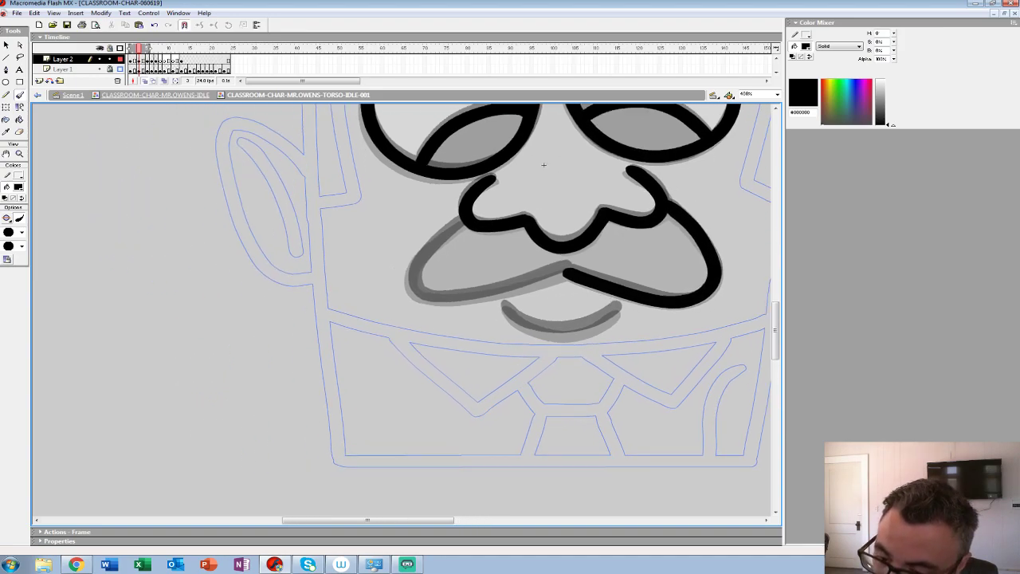
{"action": "mouse_move", "coordinate": [466, 223]}
{"action": "left_mouse_down"}
{"action": "mouse_move", "coordinate": [410, 275]}
{"action": "mouse_move", "coordinate": [445, 303]}
{"action": "mouse_move", "coordinate": [567, 272]}
{"action": "left_mouse_up"}
{"action": "mouse_move", "coordinate": [506, 306]}
{"action": "left_mouse_down"}
{"action": "mouse_move", "coordinate": [558, 329]}
{"action": "mouse_move", "coordinate": [507, 306]}
{"action": "mouse_move", "coordinate": [546, 330]}
{"action": "mouse_move", "coordinate": [620, 306]}
{"action": "left_mouse_up"}
{"action": "key", "text": "ctrl+z"}
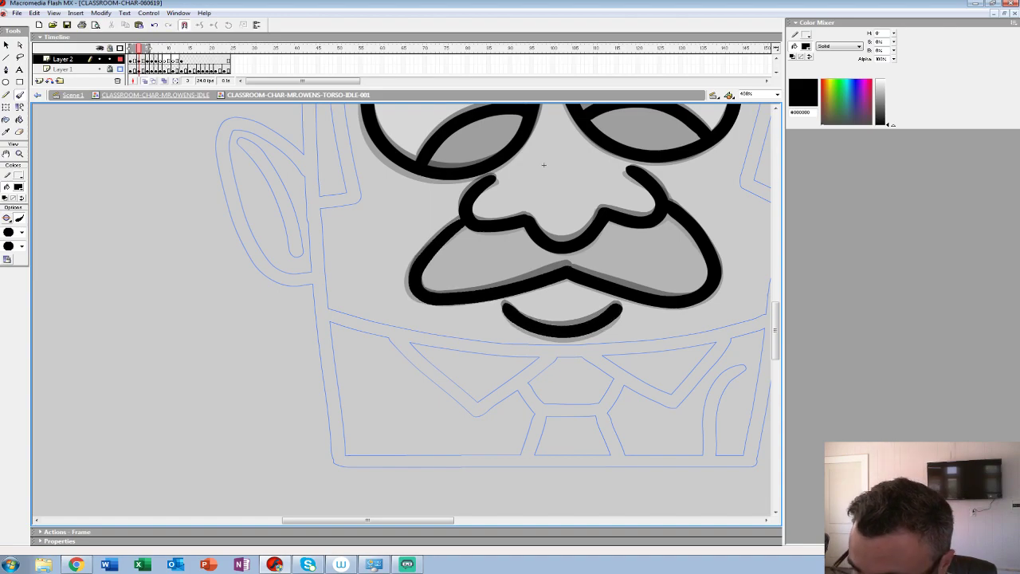
Step: Play back the animation and ink the right eye with its pupil line in black on frame 8
{"action": "mouse_move", "coordinate": [542, 167]}
{"action": "left_mouse_down"}
{"action": "mouse_move", "coordinate": [509, 192]}
{"action": "mouse_move", "coordinate": [312, 274]}
{"action": "left_mouse_up"}
{"action": "key", "text": "Return"}
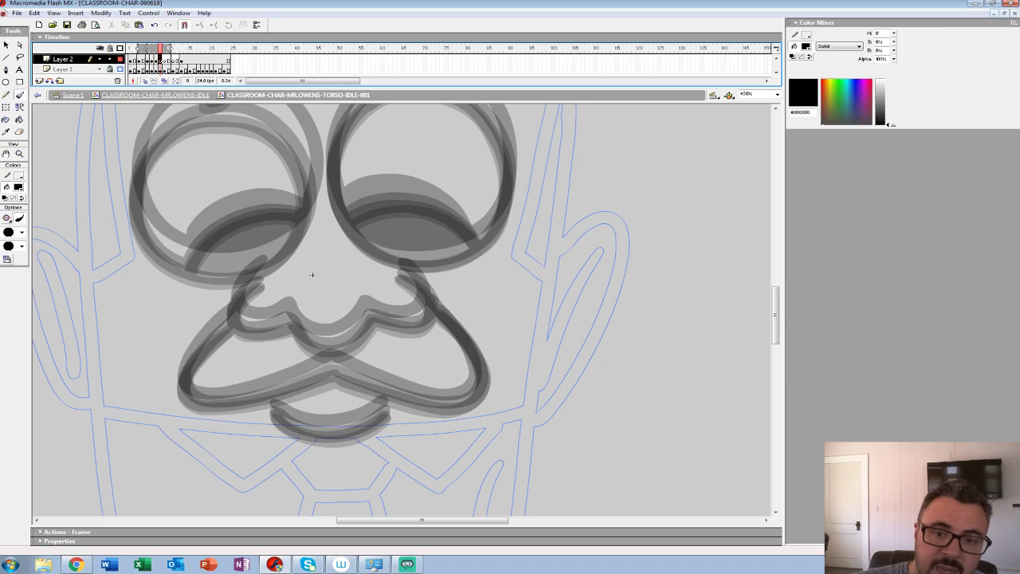
{"action": "mouse_move", "coordinate": [312, 274]}
{"action": "left_mouse_down"}
{"action": "mouse_move", "coordinate": [416, 429]}
{"action": "mouse_move", "coordinate": [399, 416]}
{"action": "left_mouse_up"}
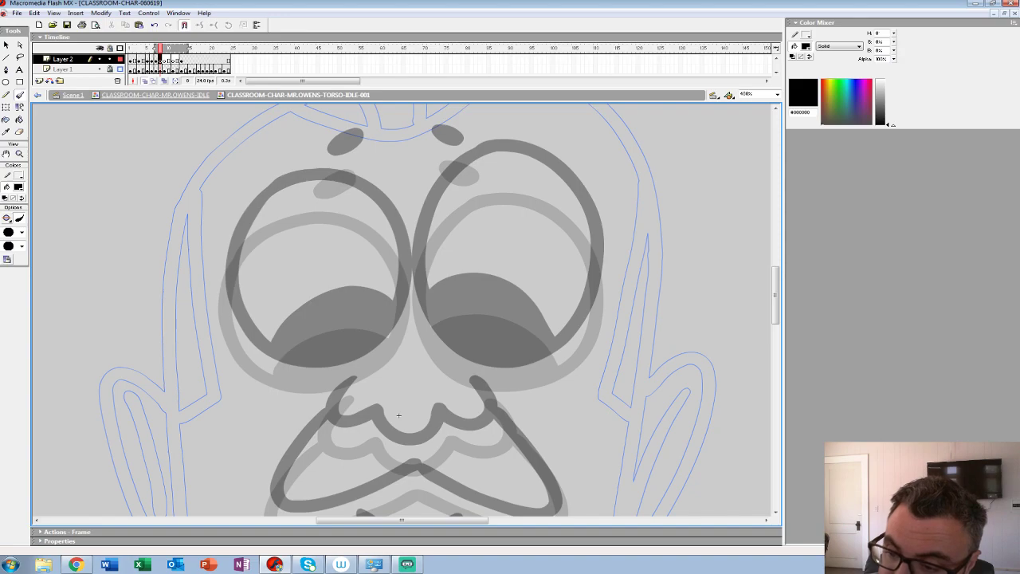
{"action": "mouse_move", "coordinate": [488, 174]}
{"action": "left_mouse_down"}
{"action": "mouse_move", "coordinate": [449, 194]}
{"action": "mouse_move", "coordinate": [419, 237]}
{"action": "mouse_move", "coordinate": [412, 276]}
{"action": "mouse_move", "coordinate": [428, 325]}
{"action": "mouse_move", "coordinate": [460, 367]}
{"action": "mouse_move", "coordinate": [503, 380]}
{"action": "mouse_move", "coordinate": [549, 368]}
{"action": "mouse_move", "coordinate": [580, 341]}
{"action": "mouse_move", "coordinate": [597, 292]}
{"action": "mouse_move", "coordinate": [594, 236]}
{"action": "mouse_move", "coordinate": [554, 189]}
{"action": "mouse_move", "coordinate": [488, 172]}
{"action": "left_mouse_up"}
{"action": "mouse_move", "coordinate": [560, 358]}
{"action": "left_mouse_down"}
{"action": "mouse_move", "coordinate": [477, 293]}
{"action": "mouse_move", "coordinate": [430, 317]}
{"action": "mouse_move", "coordinate": [616, 309]}
{"action": "left_mouse_up"}
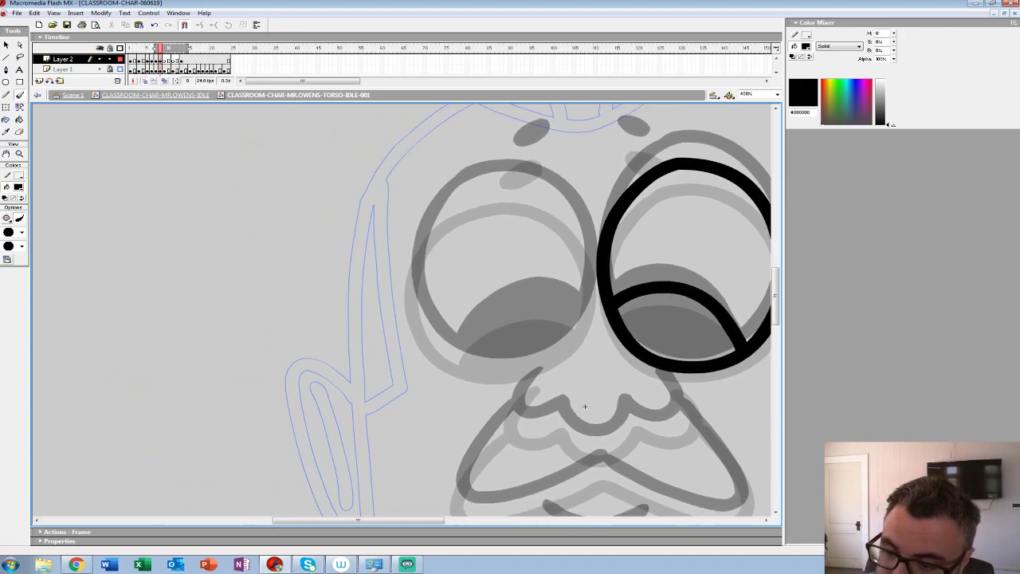
Step: Ink the left eye with its pupil line and both eyebrows in black on frame 8
{"action": "mouse_move", "coordinate": [470, 194]}
{"action": "left_mouse_down"}
{"action": "mouse_move", "coordinate": [441, 217]}
{"action": "mouse_move", "coordinate": [410, 275]}
{"action": "mouse_move", "coordinate": [431, 330]}
{"action": "mouse_move", "coordinate": [485, 366]}
{"action": "mouse_move", "coordinate": [539, 357]}
{"action": "mouse_move", "coordinate": [580, 323]}
{"action": "mouse_move", "coordinate": [591, 263]}
{"action": "mouse_move", "coordinate": [553, 197]}
{"action": "mouse_move", "coordinate": [483, 185]}
{"action": "mouse_move", "coordinate": [471, 194]}
{"action": "left_mouse_up"}
{"action": "mouse_move", "coordinate": [574, 309]}
{"action": "left_mouse_down"}
{"action": "mouse_move", "coordinate": [541, 300]}
{"action": "mouse_move", "coordinate": [493, 314]}
{"action": "mouse_move", "coordinate": [457, 352]}
{"action": "left_mouse_up"}
{"action": "left_click_drag", "start_coordinate": [528, 148], "coordinate": [511, 163]}
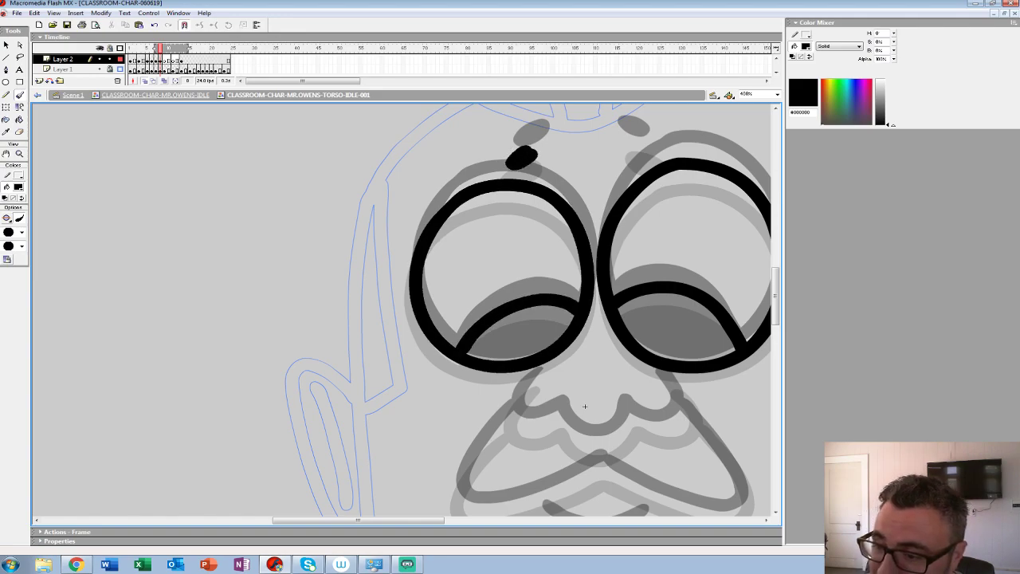
{"action": "left_click_drag", "start_coordinate": [585, 407], "coordinate": [460, 475]}
{"action": "left_click_drag", "start_coordinate": [503, 210], "coordinate": [532, 223]}
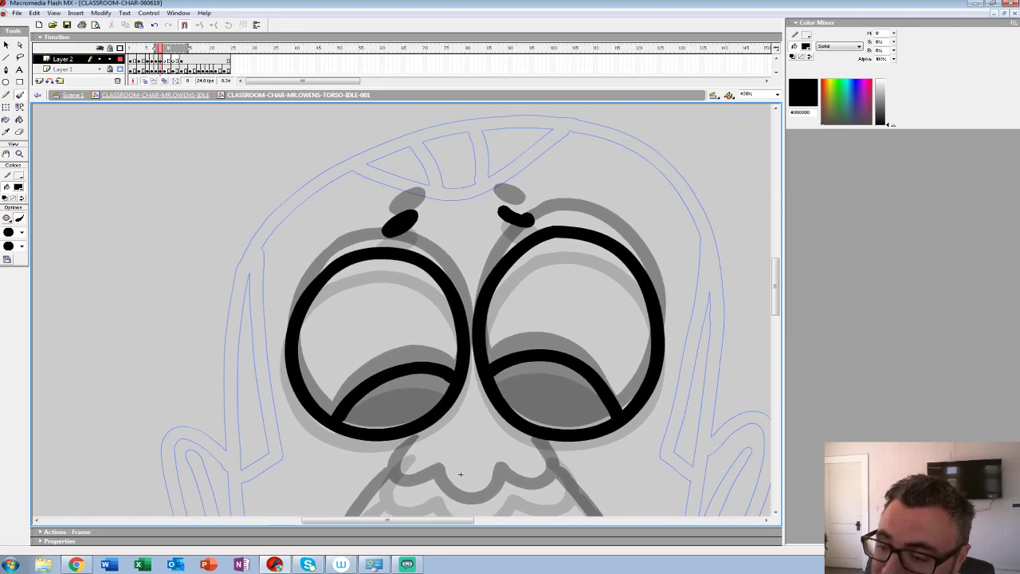
Step: Ink the nose and the moustache in black on frame 8, between the onion-skinned neighbouring faces
{"action": "left_click_drag", "start_coordinate": [460, 474], "coordinate": [491, 256]}
{"action": "mouse_move", "coordinate": [572, 227]}
{"action": "left_mouse_down"}
{"action": "mouse_move", "coordinate": [599, 260]}
{"action": "mouse_move", "coordinate": [568, 282]}
{"action": "mouse_move", "coordinate": [538, 266]}
{"action": "mouse_move", "coordinate": [523, 287]}
{"action": "mouse_move", "coordinate": [486, 296]}
{"action": "mouse_move", "coordinate": [467, 265]}
{"action": "mouse_move", "coordinate": [554, 275]}
{"action": "left_mouse_up"}
{"action": "mouse_move", "coordinate": [530, 237]}
{"action": "left_mouse_down"}
{"action": "mouse_move", "coordinate": [508, 287]}
{"action": "mouse_move", "coordinate": [550, 289]}
{"action": "mouse_move", "coordinate": [467, 234]}
{"action": "mouse_move", "coordinate": [470, 216]}
{"action": "left_mouse_up"}
{"action": "mouse_move", "coordinate": [577, 225]}
{"action": "left_mouse_down"}
{"action": "mouse_move", "coordinate": [628, 291]}
{"action": "mouse_move", "coordinate": [617, 326]}
{"action": "mouse_move", "coordinate": [562, 319]}
{"action": "mouse_move", "coordinate": [486, 279]}
{"action": "left_mouse_up"}
{"action": "left_click_drag", "start_coordinate": [470, 216], "coordinate": [593, 196]}
{"action": "mouse_move", "coordinate": [518, 209]}
{"action": "left_mouse_down"}
{"action": "mouse_move", "coordinate": [477, 255]}
{"action": "mouse_move", "coordinate": [470, 300]}
{"action": "mouse_move", "coordinate": [532, 295]}
{"action": "mouse_move", "coordinate": [602, 266]}
{"action": "mouse_move", "coordinate": [611, 257]}
{"action": "mouse_move", "coordinate": [593, 236]}
{"action": "left_mouse_up"}
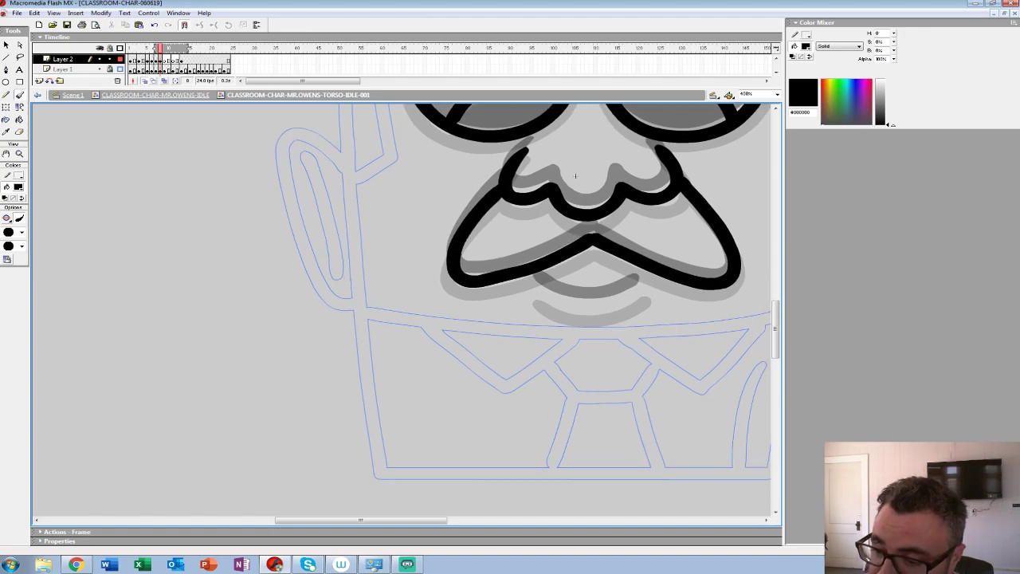
{"action": "key", "text": "ctrl+z"}
{"action": "mouse_move", "coordinate": [500, 189]}
{"action": "left_mouse_down"}
{"action": "mouse_move", "coordinate": [452, 258]}
{"action": "mouse_move", "coordinate": [494, 284]}
{"action": "mouse_move", "coordinate": [592, 235]}
{"action": "mouse_move", "coordinate": [525, 274]}
{"action": "mouse_move", "coordinate": [457, 286]}
{"action": "mouse_move", "coordinate": [467, 226]}
{"action": "left_mouse_up"}
{"action": "key", "text": "ctrl+z"}
Step: Ink the mouth and fill both pupils with black on the frame 8 face
{"action": "left_click_drag", "start_coordinate": [575, 176], "coordinate": [473, 130]}
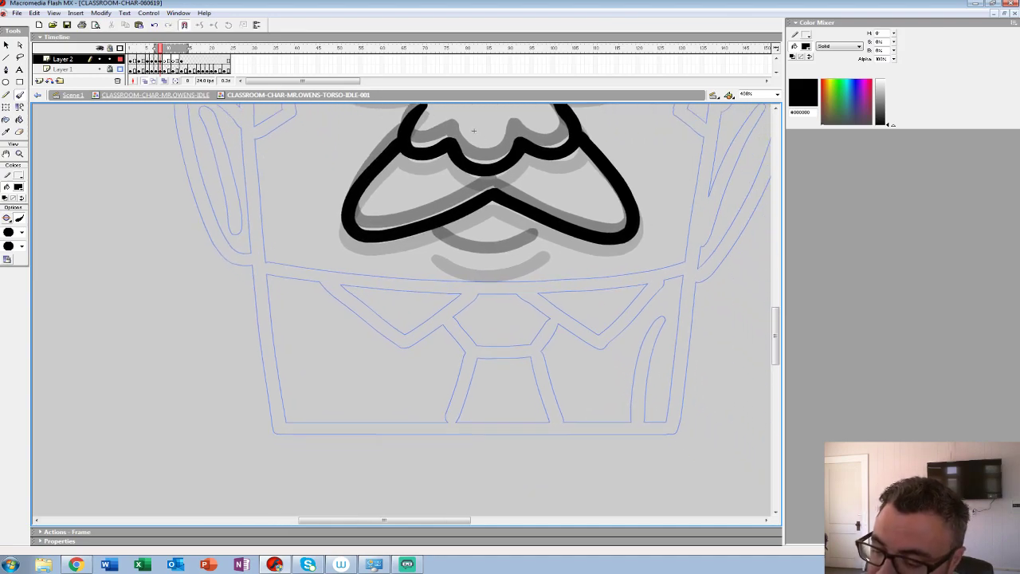
{"action": "mouse_move", "coordinate": [544, 242]}
{"action": "left_mouse_down"}
{"action": "mouse_move", "coordinate": [485, 264]}
{"action": "mouse_move", "coordinate": [429, 239]}
{"action": "left_mouse_up"}
{"action": "mouse_move", "coordinate": [472, 130]}
{"action": "left_mouse_down"}
{"action": "mouse_move", "coordinate": [440, 297]}
{"action": "mouse_move", "coordinate": [408, 373]}
{"action": "left_mouse_up"}
{"action": "key", "text": "k"}
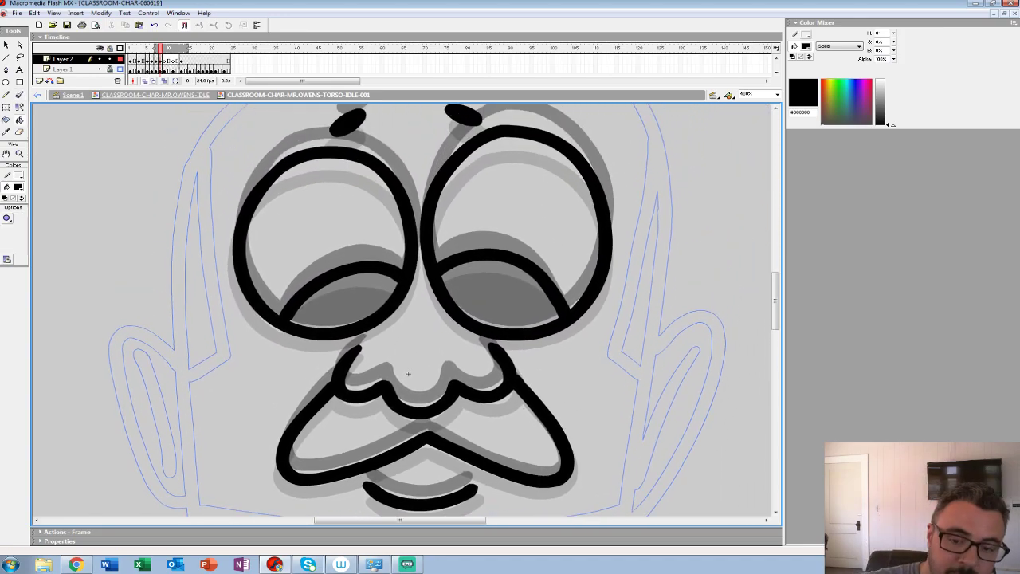
{"action": "left_click", "coordinate": [348, 306]}
{"action": "left_click", "coordinate": [499, 299]}
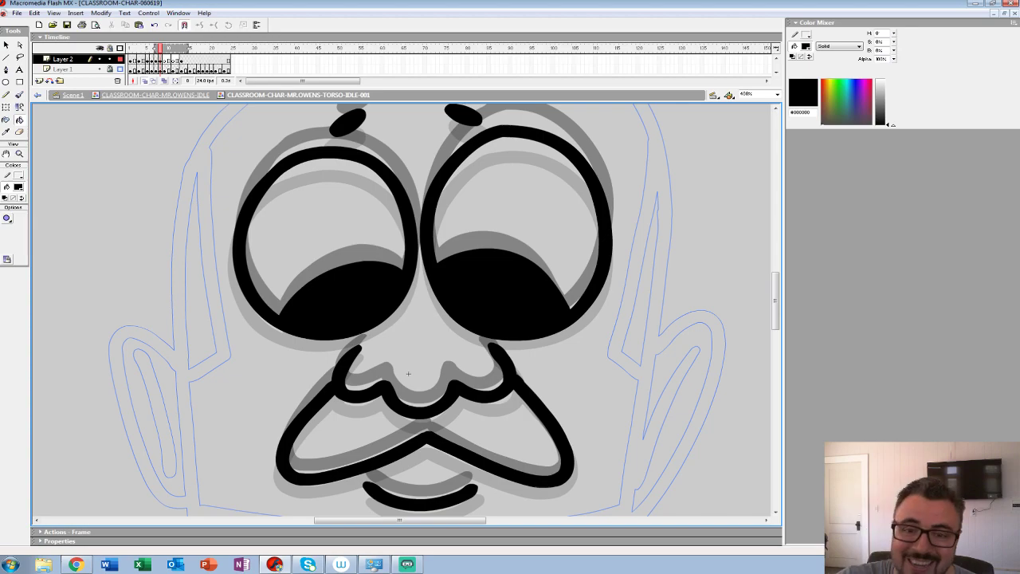
Step: Insert a blank keyframe at frame 9 of Layer 2 and ink the right eye, its pupil line and eyebrow in black
{"action": "key", "text": "F7"}
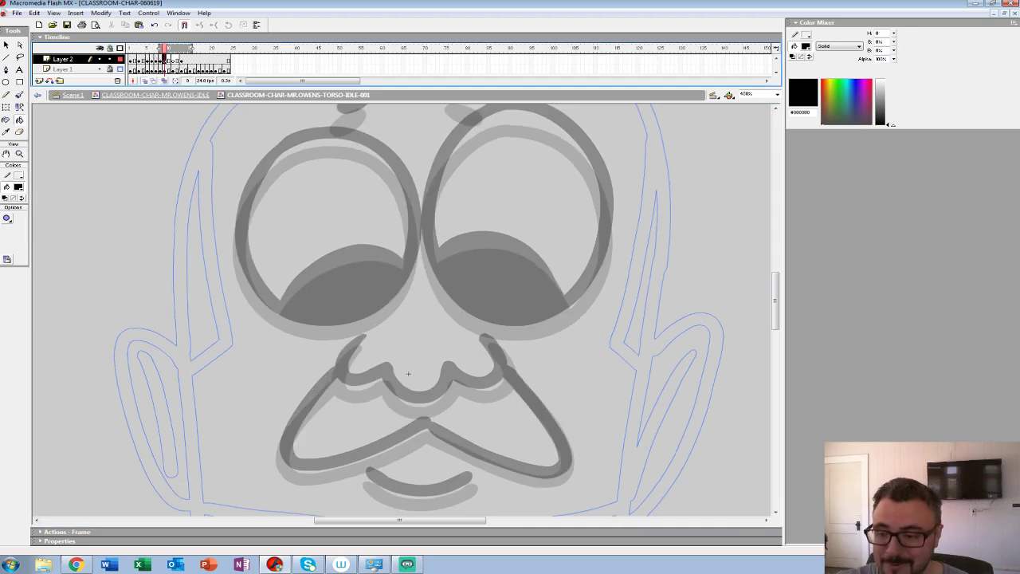
{"action": "left_click_drag", "start_coordinate": [409, 373], "coordinate": [399, 457]}
{"action": "key", "text": "b"}
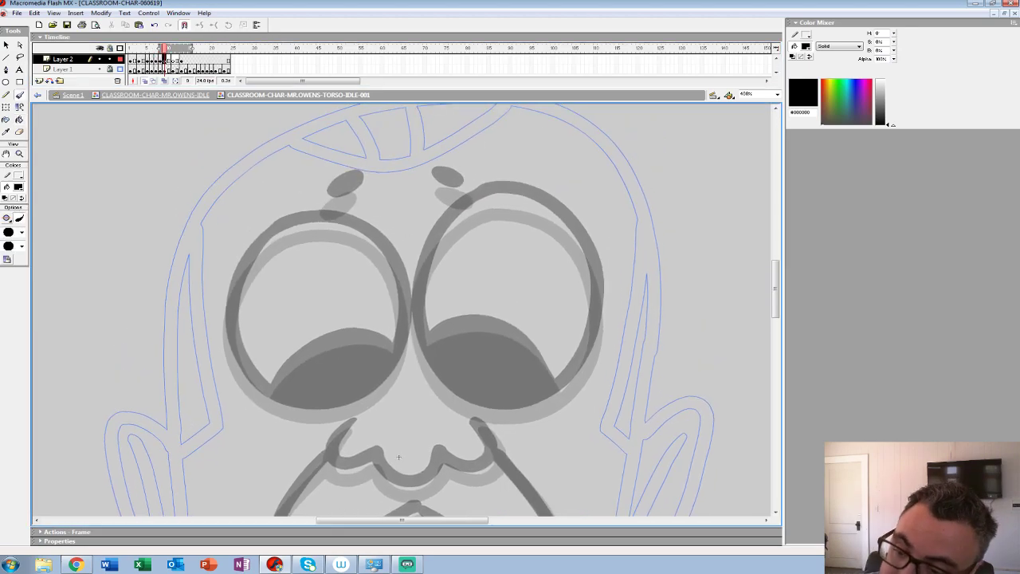
{"action": "mouse_move", "coordinate": [497, 199]}
{"action": "left_mouse_down"}
{"action": "mouse_move", "coordinate": [455, 221]}
{"action": "mouse_move", "coordinate": [424, 259]}
{"action": "mouse_move", "coordinate": [413, 301]}
{"action": "mouse_move", "coordinate": [414, 335]}
{"action": "mouse_move", "coordinate": [443, 391]}
{"action": "mouse_move", "coordinate": [485, 416]}
{"action": "mouse_move", "coordinate": [535, 411]}
{"action": "mouse_move", "coordinate": [570, 386]}
{"action": "mouse_move", "coordinate": [591, 345]}
{"action": "mouse_move", "coordinate": [598, 284]}
{"action": "mouse_move", "coordinate": [566, 221]}
{"action": "mouse_move", "coordinate": [496, 201]}
{"action": "left_mouse_up"}
{"action": "scroll", "coordinate": [402, 311], "scroll_direction": "down", "scroll_amount": 3}
{"action": "mouse_move", "coordinate": [555, 301]}
{"action": "left_mouse_down"}
{"action": "mouse_move", "coordinate": [509, 246]}
{"action": "mouse_move", "coordinate": [428, 252]}
{"action": "mouse_move", "coordinate": [480, 245]}
{"action": "mouse_move", "coordinate": [464, 234]}
{"action": "left_mouse_up"}
{"action": "scroll", "coordinate": [402, 311], "scroll_direction": "up", "scroll_amount": 5}
{"action": "left_click_drag", "start_coordinate": [414, 335], "coordinate": [596, 265]}
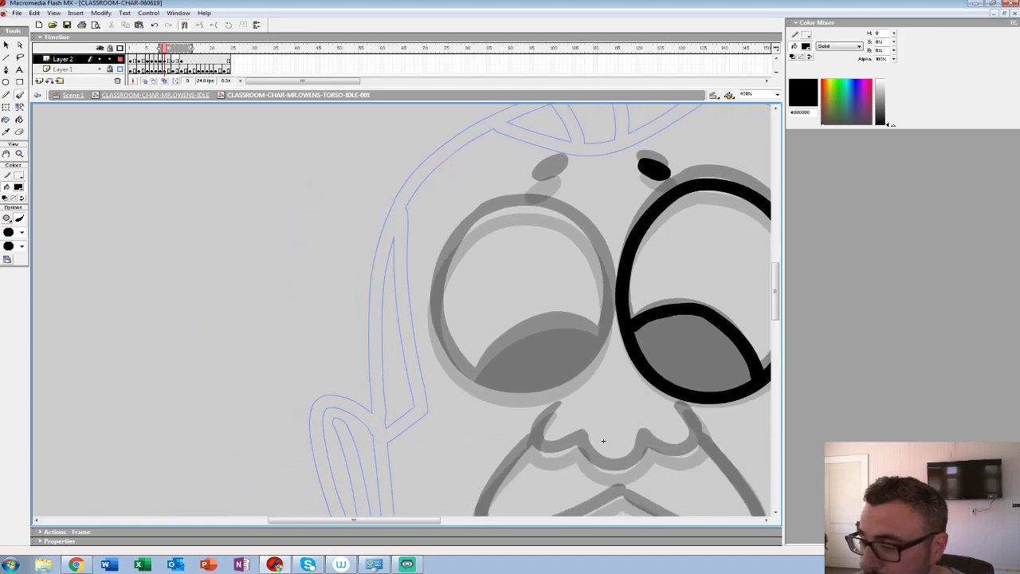
Step: Ink the left eye with its pupil line and the left eyebrow in black on frame 9
{"action": "mouse_move", "coordinate": [494, 214]}
{"action": "left_mouse_down"}
{"action": "mouse_move", "coordinate": [441, 266]}
{"action": "mouse_move", "coordinate": [432, 315]}
{"action": "mouse_move", "coordinate": [454, 363]}
{"action": "mouse_move", "coordinate": [500, 392]}
{"action": "left_mouse_up"}
{"action": "key", "text": "ctrl+z"}
{"action": "mouse_move", "coordinate": [494, 214]}
{"action": "left_mouse_down"}
{"action": "mouse_move", "coordinate": [467, 235]}
{"action": "mouse_move", "coordinate": [433, 296]}
{"action": "mouse_move", "coordinate": [448, 350]}
{"action": "mouse_move", "coordinate": [487, 390]}
{"action": "mouse_move", "coordinate": [544, 399]}
{"action": "mouse_move", "coordinate": [582, 378]}
{"action": "mouse_move", "coordinate": [606, 342]}
{"action": "mouse_move", "coordinate": [609, 288]}
{"action": "mouse_move", "coordinate": [590, 239]}
{"action": "mouse_move", "coordinate": [542, 208]}
{"action": "mouse_move", "coordinate": [483, 214]}
{"action": "left_mouse_up"}
{"action": "mouse_move", "coordinate": [599, 333]}
{"action": "left_mouse_down"}
{"action": "mouse_move", "coordinate": [576, 322]}
{"action": "mouse_move", "coordinate": [494, 351]}
{"action": "mouse_move", "coordinate": [475, 376]}
{"action": "left_mouse_up"}
{"action": "left_click_drag", "start_coordinate": [532, 184], "coordinate": [561, 170]}
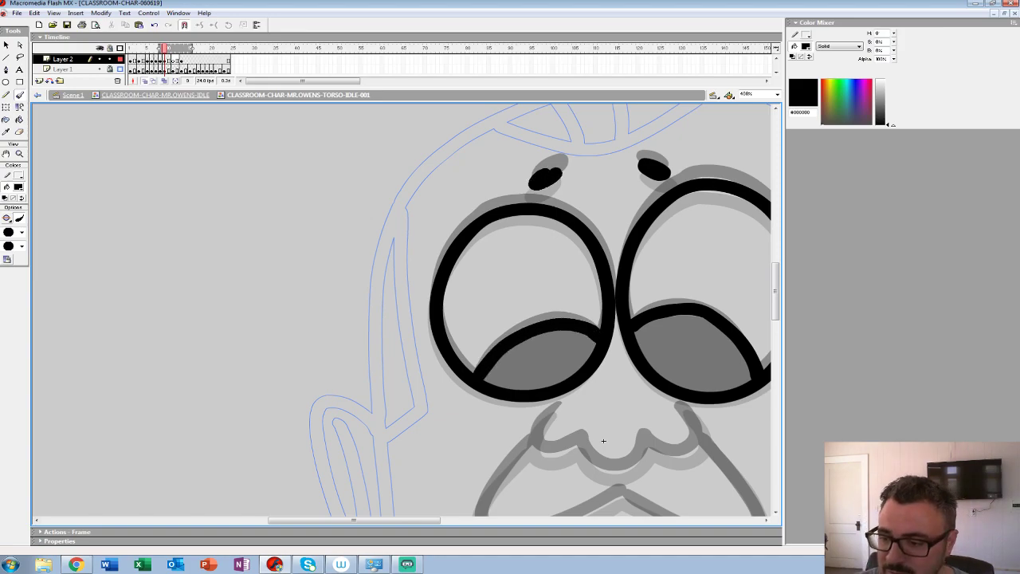
Step: Ink the nose and the moustache in black on frame 9, between the onion-skinned neighbouring faces
{"action": "left_click_drag", "start_coordinate": [603, 441], "coordinate": [462, 287]}
{"action": "mouse_move", "coordinate": [539, 252]}
{"action": "left_mouse_down"}
{"action": "mouse_move", "coordinate": [558, 272]}
{"action": "mouse_move", "coordinate": [549, 304]}
{"action": "mouse_move", "coordinate": [510, 296]}
{"action": "mouse_move", "coordinate": [461, 321]}
{"action": "mouse_move", "coordinate": [437, 285]}
{"action": "mouse_move", "coordinate": [410, 305]}
{"action": "left_mouse_up"}
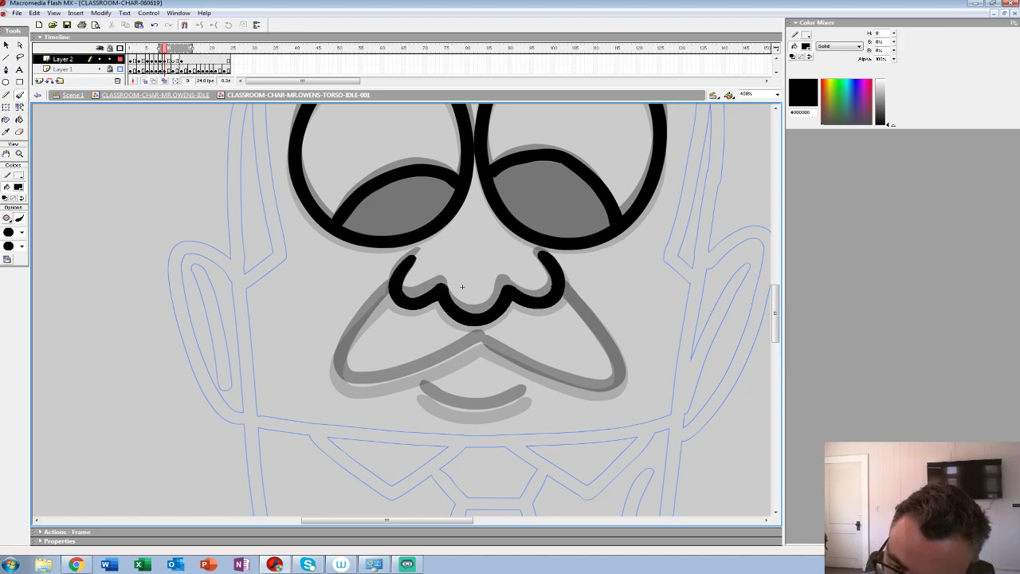
{"action": "left_click_drag", "start_coordinate": [462, 286], "coordinate": [408, 212]}
{"action": "mouse_move", "coordinate": [513, 212]}
{"action": "left_mouse_down"}
{"action": "mouse_move", "coordinate": [562, 285]}
{"action": "mouse_move", "coordinate": [555, 313]}
{"action": "mouse_move", "coordinate": [510, 307]}
{"action": "mouse_move", "coordinate": [422, 268]}
{"action": "left_mouse_up"}
{"action": "key", "text": "ctrl+z"}
{"action": "mouse_move", "coordinate": [407, 211]}
{"action": "left_mouse_down"}
{"action": "mouse_move", "coordinate": [542, 234]}
{"action": "mouse_move", "coordinate": [575, 224]}
{"action": "left_mouse_up"}
{"action": "mouse_move", "coordinate": [504, 227]}
{"action": "left_mouse_down"}
{"action": "mouse_move", "coordinate": [464, 271]}
{"action": "mouse_move", "coordinate": [451, 314]}
{"action": "mouse_move", "coordinate": [479, 327]}
{"action": "mouse_move", "coordinate": [534, 312]}
{"action": "mouse_move", "coordinate": [597, 276]}
{"action": "left_mouse_up"}
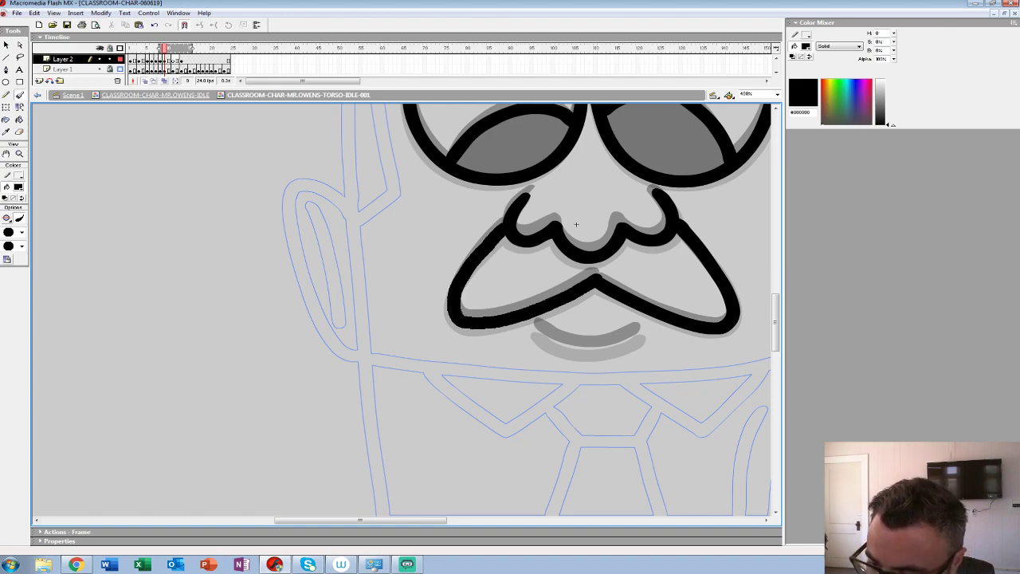
{"action": "key", "text": "ctrl+z"}
{"action": "mouse_move", "coordinate": [504, 226]}
{"action": "left_mouse_down"}
{"action": "mouse_move", "coordinate": [453, 293]}
{"action": "mouse_move", "coordinate": [454, 315]}
{"action": "left_mouse_up"}
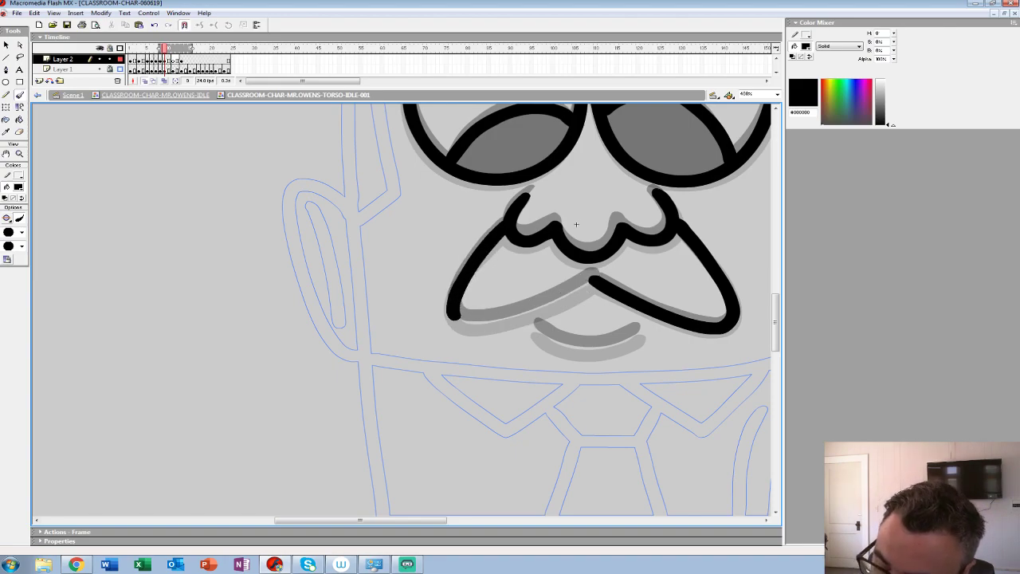
{"action": "mouse_move", "coordinate": [593, 279]}
{"action": "left_mouse_down"}
{"action": "mouse_move", "coordinate": [487, 324]}
{"action": "mouse_move", "coordinate": [456, 317]}
{"action": "left_mouse_up"}
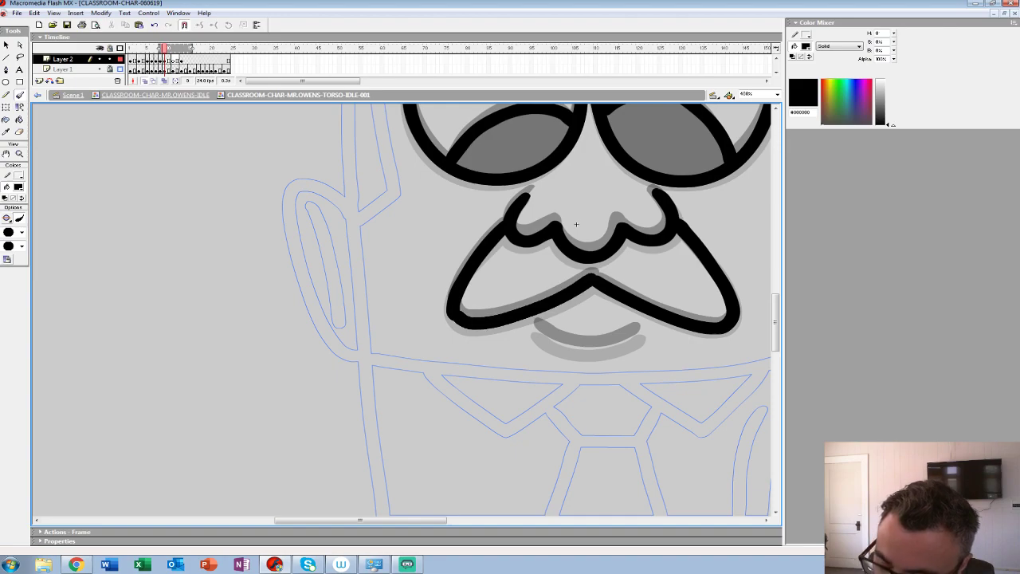
Step: Ink the mouth and fill both pupils with black on the frame 9 face
{"action": "left_click_drag", "start_coordinate": [577, 225], "coordinate": [471, 157]}
{"action": "mouse_move", "coordinate": [429, 256]}
{"action": "left_mouse_down"}
{"action": "mouse_move", "coordinate": [451, 279]}
{"action": "mouse_move", "coordinate": [499, 284]}
{"action": "mouse_move", "coordinate": [539, 257]}
{"action": "left_mouse_up"}
{"action": "left_click_drag", "start_coordinate": [539, 257], "coordinate": [520, 357]}
{"action": "left_click_drag", "start_coordinate": [452, 257], "coordinate": [447, 328]}
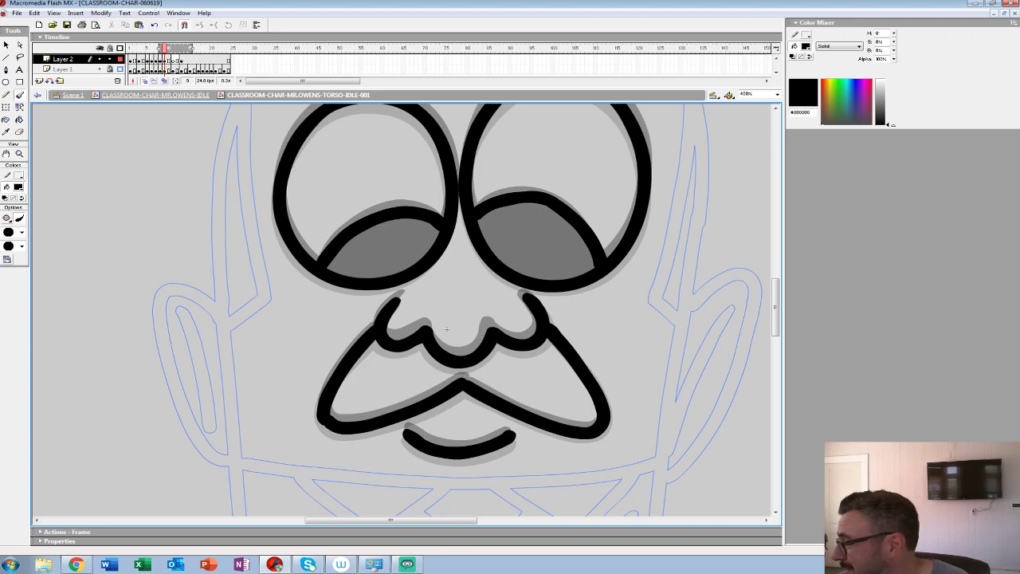
{"action": "key", "text": "k"}
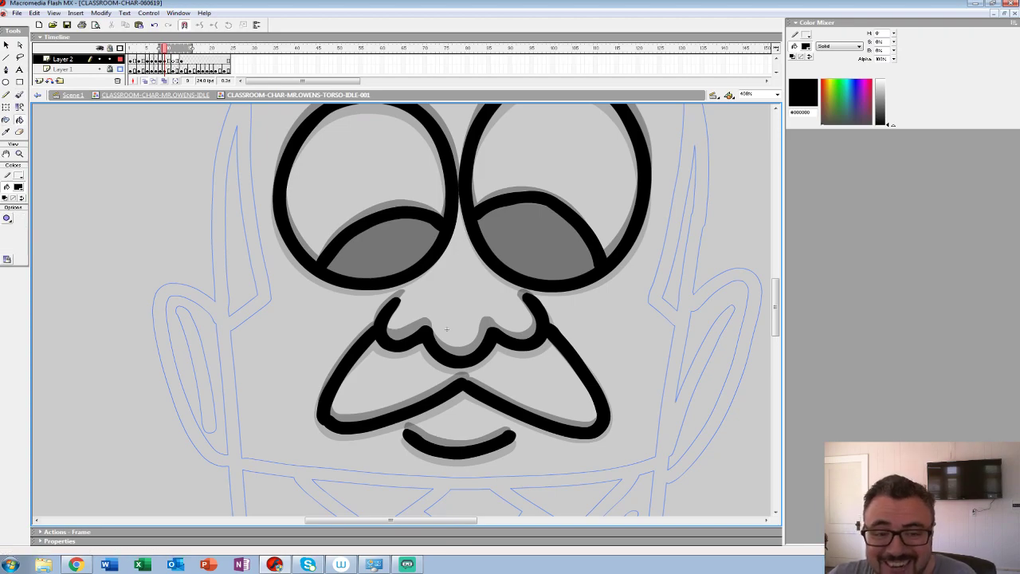
{"action": "left_click", "coordinate": [382, 239]}
{"action": "left_click", "coordinate": [542, 231]}
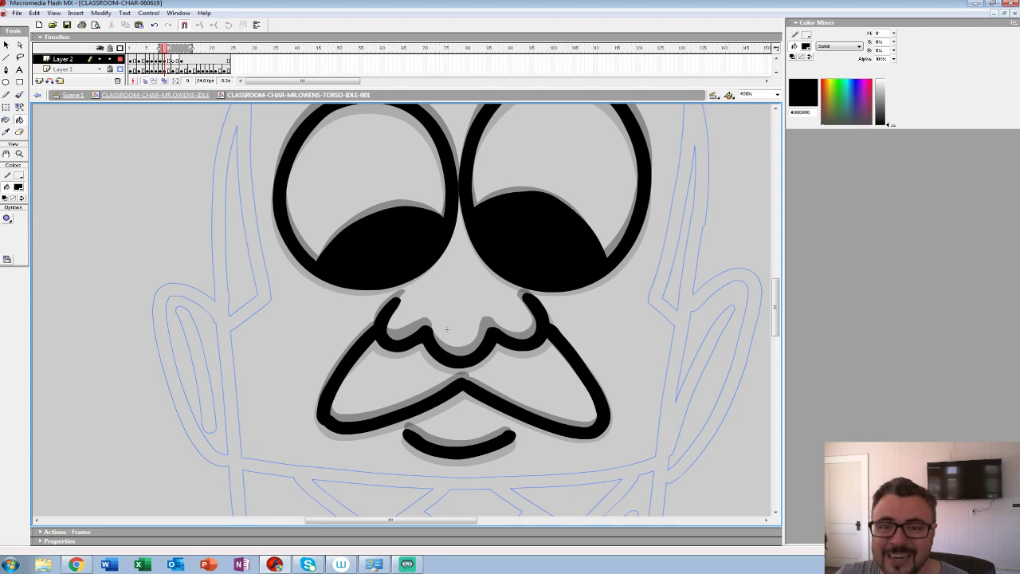
Step: Insert a blank keyframe at frame 11 of Layer 2 and ink the right eye and its pupil line in black
{"action": "key", "text": "F7"}
{"action": "left_click_drag", "start_coordinate": [447, 328], "coordinate": [423, 402]}
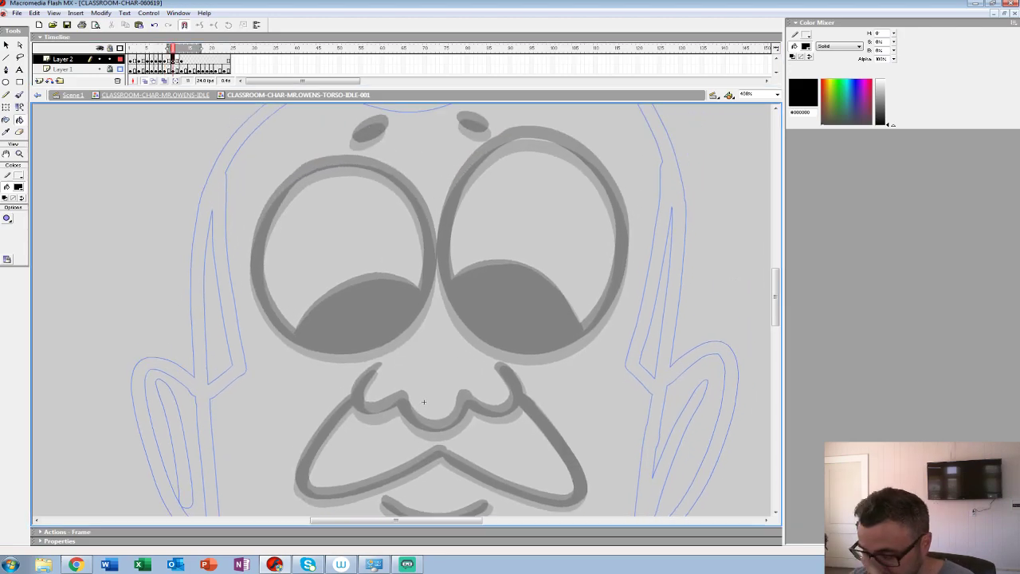
{"action": "key", "text": "b"}
{"action": "left_click_drag", "start_coordinate": [424, 402], "coordinate": [431, 409]}
{"action": "mouse_move", "coordinate": [543, 143]}
{"action": "left_mouse_down"}
{"action": "mouse_move", "coordinate": [483, 171]}
{"action": "mouse_move", "coordinate": [463, 200]}
{"action": "mouse_move", "coordinate": [447, 273]}
{"action": "mouse_move", "coordinate": [483, 346]}
{"action": "mouse_move", "coordinate": [535, 365]}
{"action": "left_mouse_up"}
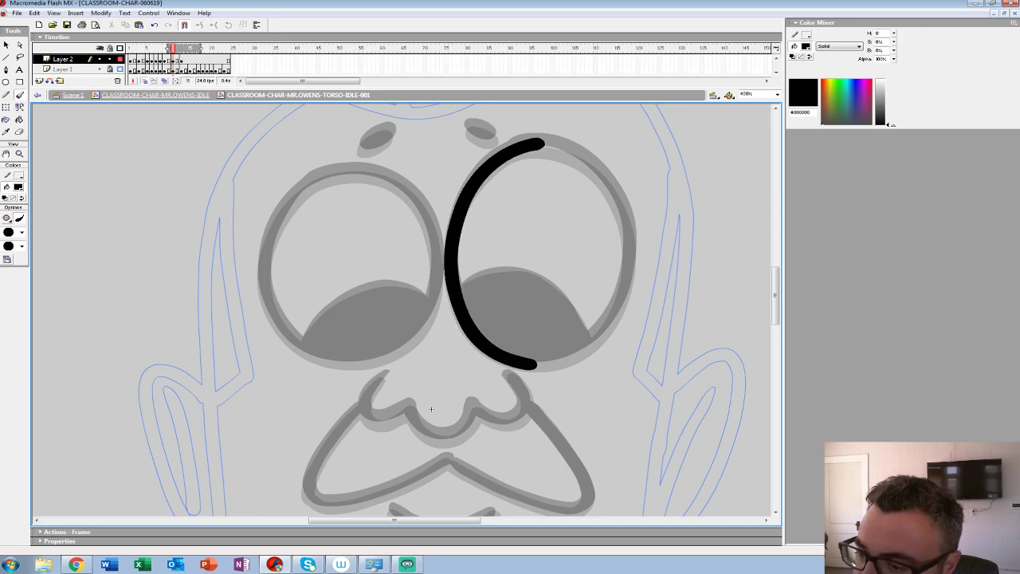
{"action": "mouse_move", "coordinate": [544, 142]}
{"action": "left_mouse_down"}
{"action": "mouse_move", "coordinate": [588, 164]}
{"action": "mouse_move", "coordinate": [624, 228]}
{"action": "mouse_move", "coordinate": [626, 295]}
{"action": "mouse_move", "coordinate": [577, 351]}
{"action": "mouse_move", "coordinate": [536, 365]}
{"action": "left_mouse_up"}
{"action": "mouse_move", "coordinate": [584, 339]}
{"action": "left_mouse_down"}
{"action": "mouse_move", "coordinate": [523, 275]}
{"action": "mouse_move", "coordinate": [464, 298]}
{"action": "left_mouse_up"}
{"action": "left_click_drag", "start_coordinate": [464, 298], "coordinate": [496, 314]}
Step: Ink the left eye and its pupil line in black on frame 11, tracing between the onion-skinned faces
{"action": "left_click_drag", "start_coordinate": [462, 426], "coordinate": [592, 447]}
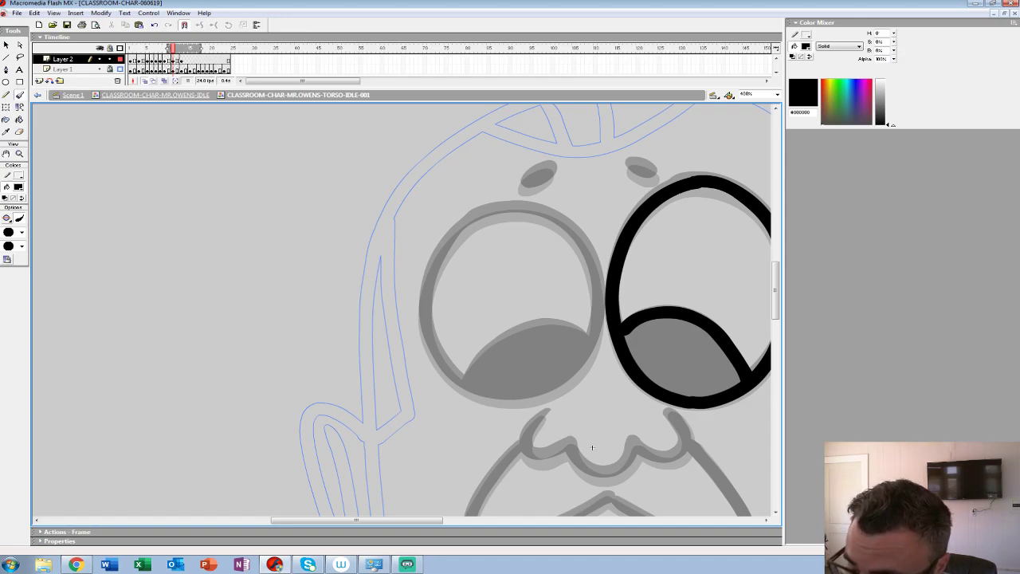
{"action": "mouse_move", "coordinate": [587, 351]}
{"action": "left_mouse_down"}
{"action": "mouse_move", "coordinate": [596, 282]}
{"action": "mouse_move", "coordinate": [584, 244]}
{"action": "mouse_move", "coordinate": [538, 212]}
{"action": "mouse_move", "coordinate": [463, 221]}
{"action": "mouse_move", "coordinate": [430, 278]}
{"action": "left_mouse_up"}
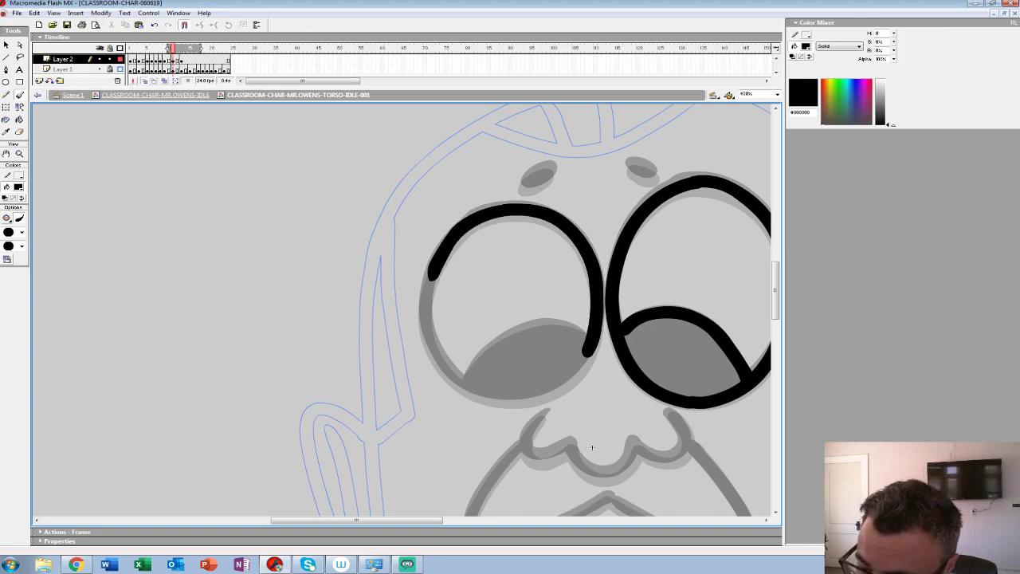
{"action": "mouse_move", "coordinate": [588, 348]}
{"action": "left_mouse_down"}
{"action": "mouse_move", "coordinate": [545, 395]}
{"action": "mouse_move", "coordinate": [580, 364]}
{"action": "mouse_move", "coordinate": [542, 394]}
{"action": "mouse_move", "coordinate": [504, 400]}
{"action": "mouse_move", "coordinate": [462, 386]}
{"action": "mouse_move", "coordinate": [426, 341]}
{"action": "mouse_move", "coordinate": [429, 271]}
{"action": "left_mouse_up"}
{"action": "key", "text": "ctrl+z"}
{"action": "key", "text": "ctrl+z"}
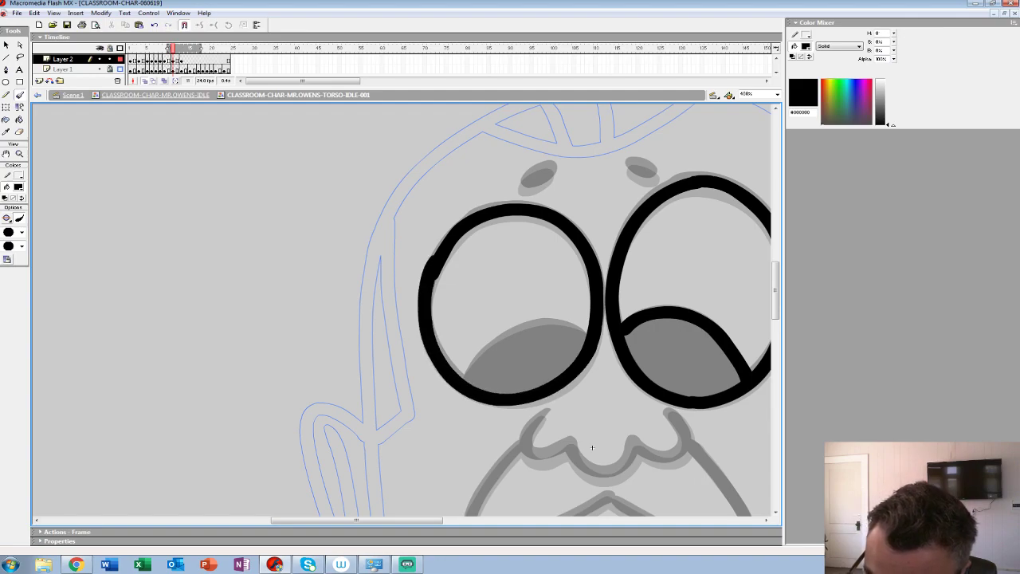
{"action": "mouse_move", "coordinate": [586, 343]}
{"action": "left_mouse_down"}
{"action": "mouse_move", "coordinate": [541, 327]}
{"action": "mouse_move", "coordinate": [503, 343]}
{"action": "mouse_move", "coordinate": [468, 381]}
{"action": "left_mouse_up"}
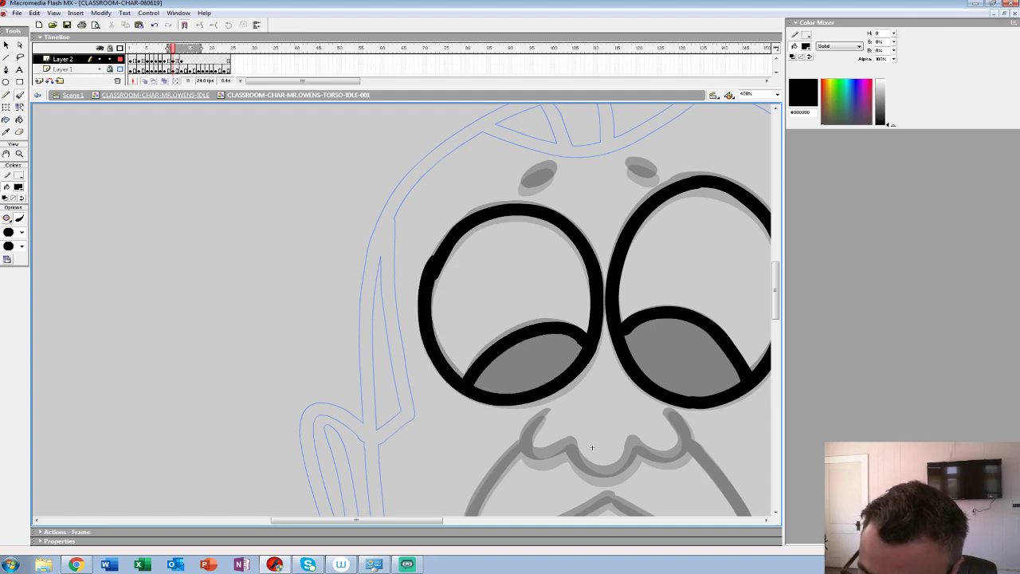
Step: Ink both eyebrows in black above the eyes on frame 11
{"action": "key", "text": "space"}
{"action": "left_click_drag", "start_coordinate": [558, 303], "coordinate": [432, 383]}
{"action": "left_click_drag", "start_coordinate": [504, 246], "coordinate": [529, 256]}
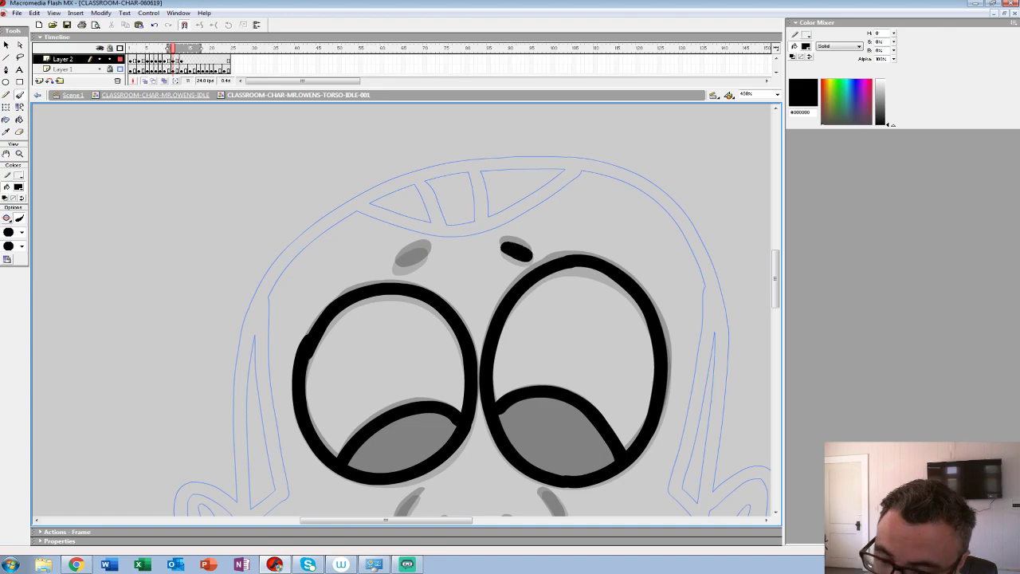
{"action": "left_click_drag", "start_coordinate": [410, 253], "coordinate": [422, 252]}
Step: Ink the nose and the moustache outline in black on frame 11
{"action": "left_click_drag", "start_coordinate": [466, 514], "coordinate": [418, 303]}
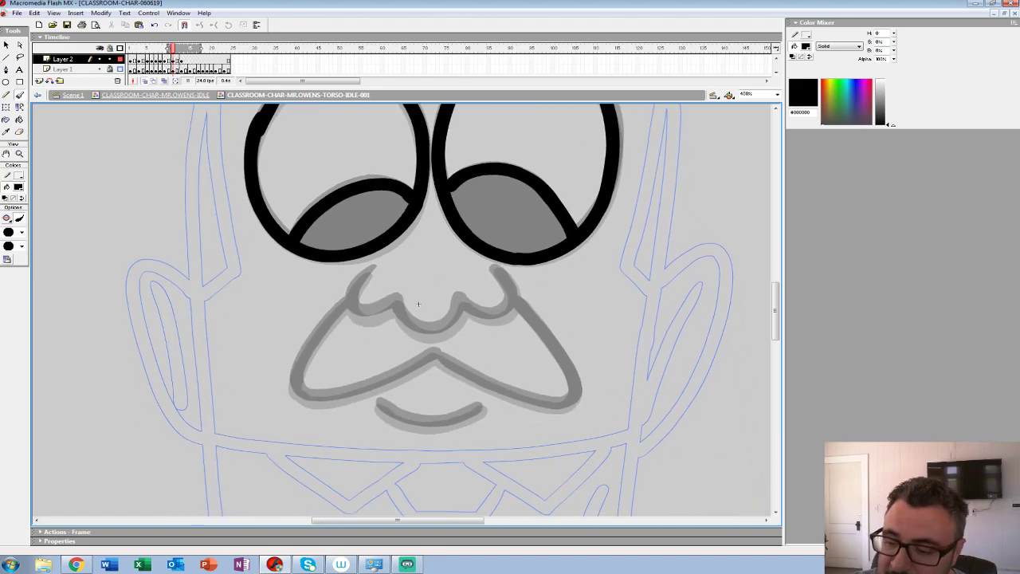
{"action": "mouse_move", "coordinate": [494, 267]}
{"action": "left_mouse_down"}
{"action": "mouse_move", "coordinate": [512, 306]}
{"action": "mouse_move", "coordinate": [486, 318]}
{"action": "mouse_move", "coordinate": [460, 303]}
{"action": "mouse_move", "coordinate": [428, 335]}
{"action": "mouse_move", "coordinate": [403, 322]}
{"action": "mouse_move", "coordinate": [397, 301]}
{"action": "mouse_move", "coordinate": [364, 318]}
{"action": "mouse_move", "coordinate": [353, 306]}
{"action": "mouse_move", "coordinate": [371, 273]}
{"action": "left_mouse_up"}
{"action": "left_click_drag", "start_coordinate": [417, 304], "coordinate": [387, 250]}
{"action": "mouse_move", "coordinate": [486, 240]}
{"action": "left_mouse_down"}
{"action": "mouse_move", "coordinate": [544, 336]}
{"action": "mouse_move", "coordinate": [528, 353]}
{"action": "mouse_move", "coordinate": [476, 341]}
{"action": "mouse_move", "coordinate": [405, 303]}
{"action": "mouse_move", "coordinate": [614, 271]}
{"action": "left_mouse_up"}
{"action": "left_click_drag", "start_coordinate": [526, 212], "coordinate": [468, 296]}
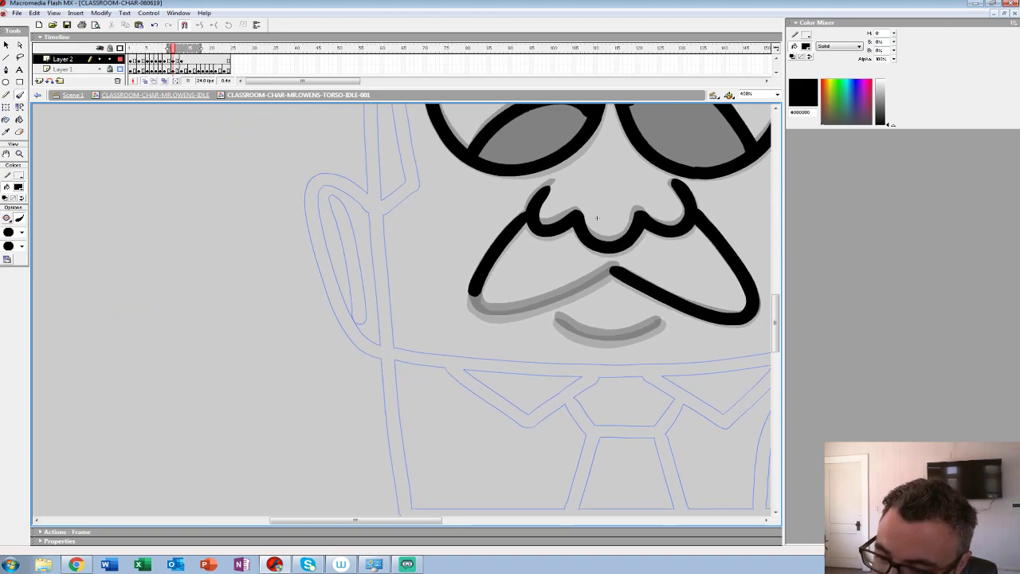
{"action": "left_click_drag", "start_coordinate": [596, 217], "coordinate": [537, 171]}
{"action": "mouse_move", "coordinate": [550, 223]}
{"action": "left_mouse_down"}
{"action": "mouse_move", "coordinate": [465, 261]}
{"action": "mouse_move", "coordinate": [413, 253]}
{"action": "left_mouse_up"}
Step: Ink the mouth on the frame 11 face, turn off onion skinning and fill both pupils with black
{"action": "left_click_drag", "start_coordinate": [537, 171], "coordinate": [432, 150]}
{"action": "mouse_move", "coordinate": [498, 252]}
{"action": "left_mouse_down"}
{"action": "mouse_move", "coordinate": [451, 271]}
{"action": "mouse_move", "coordinate": [390, 249]}
{"action": "left_mouse_up"}
{"action": "key", "text": "z"}
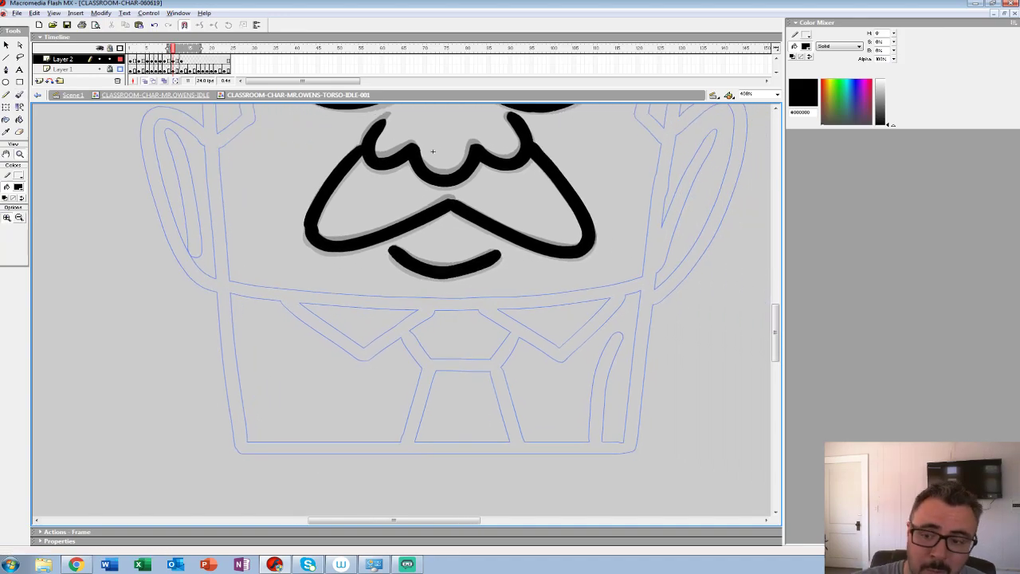
{"action": "left_click", "coordinate": [435, 223], "text": "alt"}
{"action": "left_click", "coordinate": [434, 224], "text": "alt"}
{"action": "left_click", "coordinate": [145, 80]}
{"action": "left_click", "coordinate": [19, 120]}
{"action": "left_click", "coordinate": [372, 327]}
{"action": "left_click", "coordinate": [411, 325]}
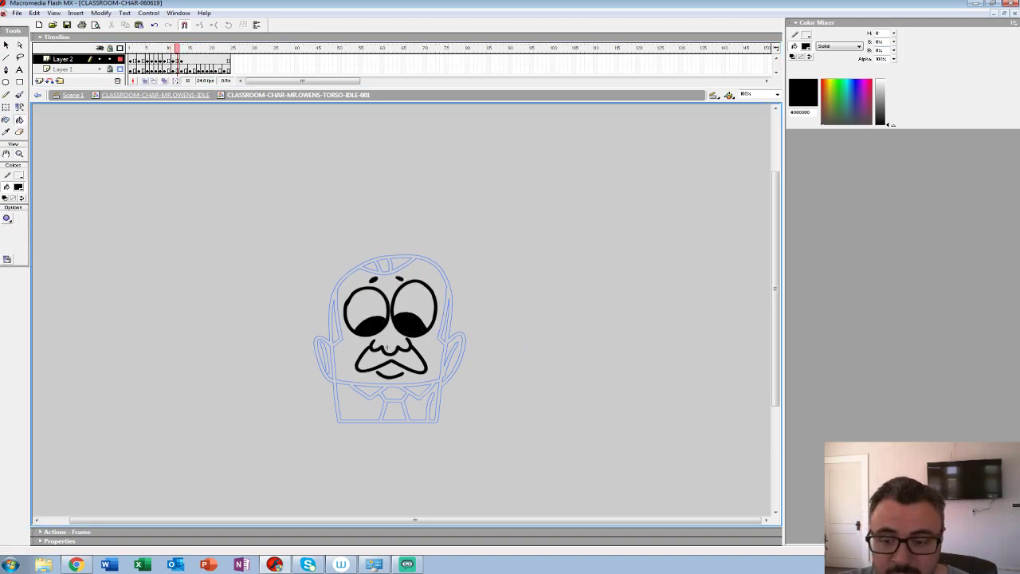
Step: Go back through the Layer 2 faces and fill both pupils with black on frame 4
{"action": "key", "text": "period"}
{"action": "key", "text": "comma"}
{"action": "key", "text": "comma"}
{"action": "key", "text": "comma"}
{"action": "key", "text": "comma"}
{"action": "key", "text": "comma"}
{"action": "key", "text": "comma"}
{"action": "key", "text": "comma"}
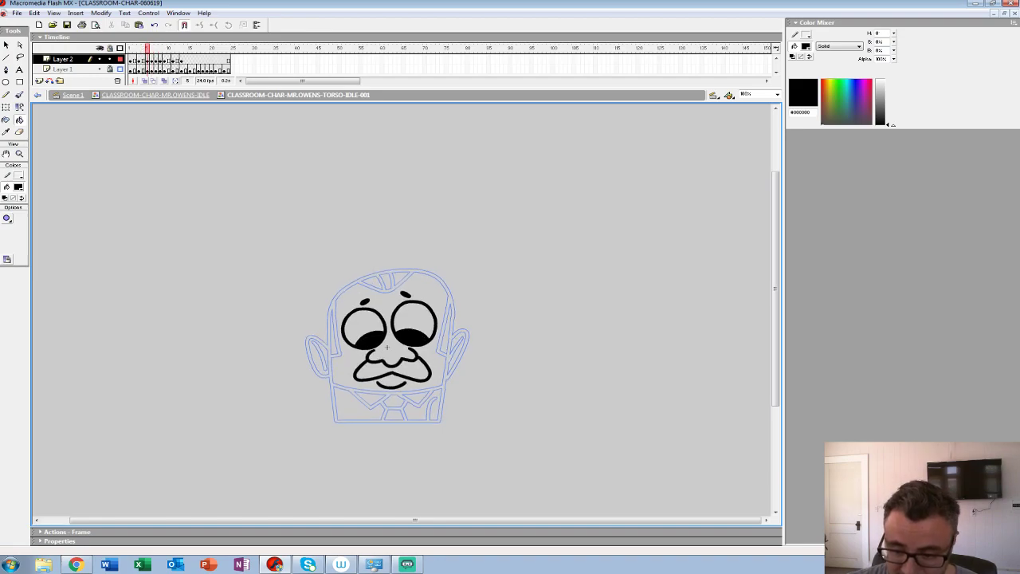
{"action": "key", "text": "comma"}
{"action": "left_click", "coordinate": [413, 339]}
{"action": "left_click", "coordinate": [371, 343]}
Step: Sample the grey #666666 from the first face's moustache and fill the moustaches of the inked faces through frame 13
{"action": "key", "text": "comma"}
{"action": "key", "text": "comma"}
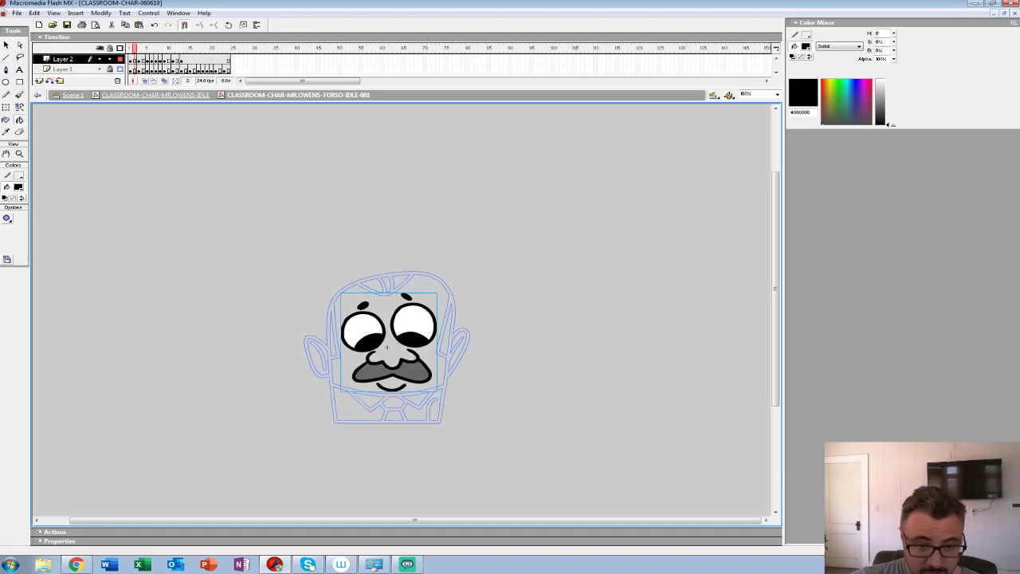
{"action": "left_click", "coordinate": [18, 187]}
{"action": "left_click", "coordinate": [379, 371]}
{"action": "key", "text": "period"}
{"action": "left_click", "coordinate": [378, 372]}
{"action": "key", "text": "period"}
{"action": "key", "text": "period"}
{"action": "left_click", "coordinate": [378, 371]}
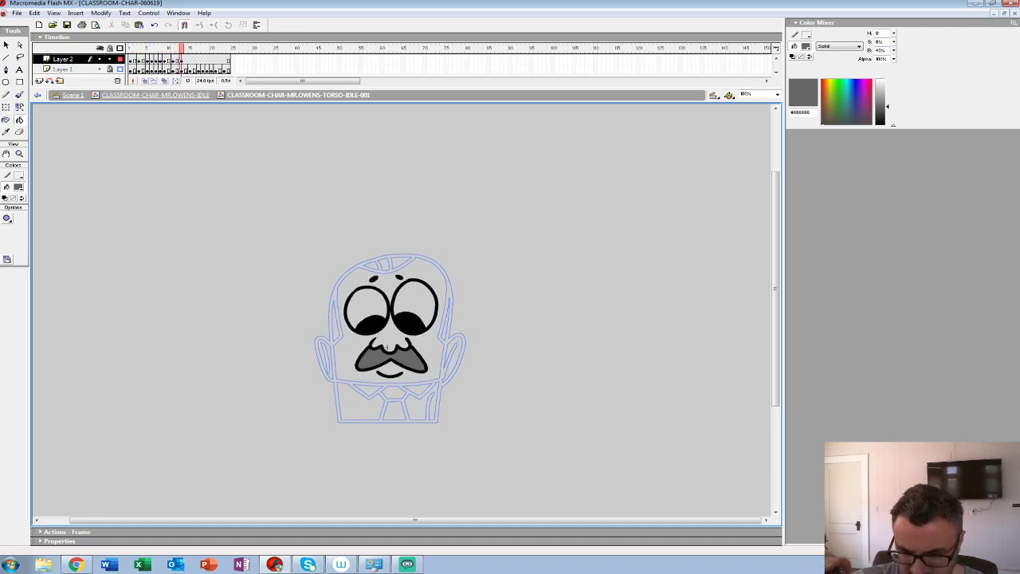
Step: Examine the frame 11 face up close against its onion-skinned neighbours and play the animation at 100% view
{"action": "left_click", "coordinate": [144, 81]}
{"action": "key", "text": "z"}
{"action": "left_click", "coordinate": [385, 347]}
{"action": "left_click", "coordinate": [385, 347]}
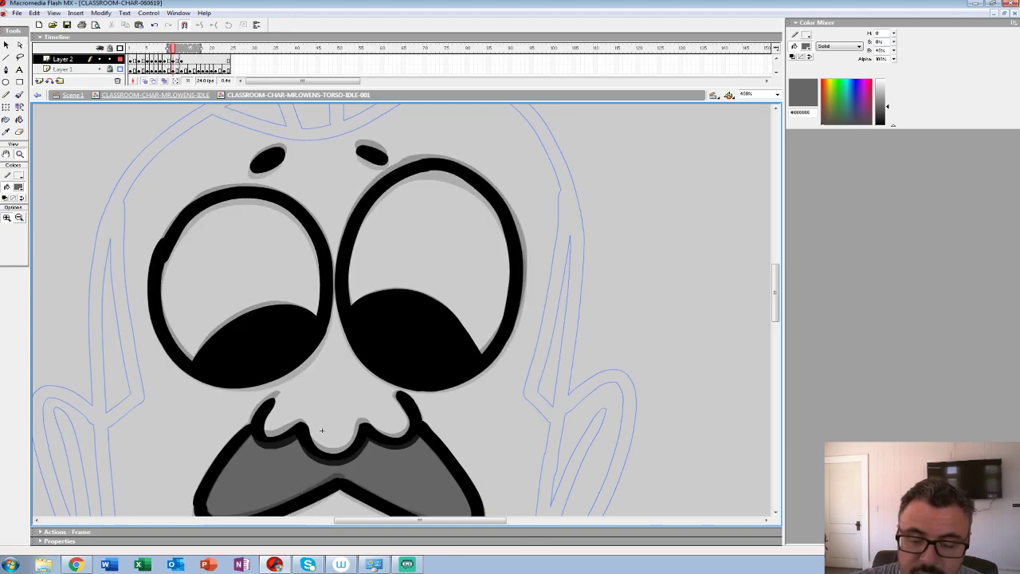
{"action": "key", "text": "ctrl+1"}
{"action": "scroll", "coordinate": [391, 351], "scroll_direction": "down", "scroll_amount": 3}
{"action": "key", "text": "Return"}
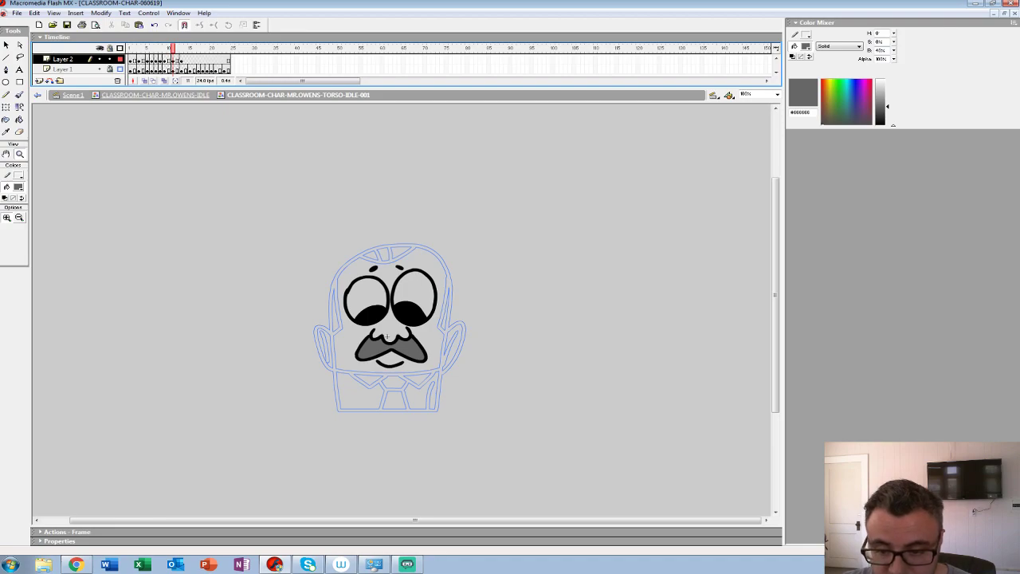
Step: Fill the eyes with white #FFFFFF on the inked Layer 2 faces through frame 13
{"action": "key", "text": "comma"}
{"action": "key", "text": "comma"}
{"action": "key", "text": "comma"}
{"action": "key", "text": "comma"}
{"action": "key", "text": "comma"}
{"action": "key", "text": "comma"}
{"action": "key", "text": "comma"}
{"action": "key", "text": "comma"}
{"action": "key", "text": "comma"}
{"action": "key", "text": "comma"}
{"action": "left_click", "coordinate": [18, 188]}
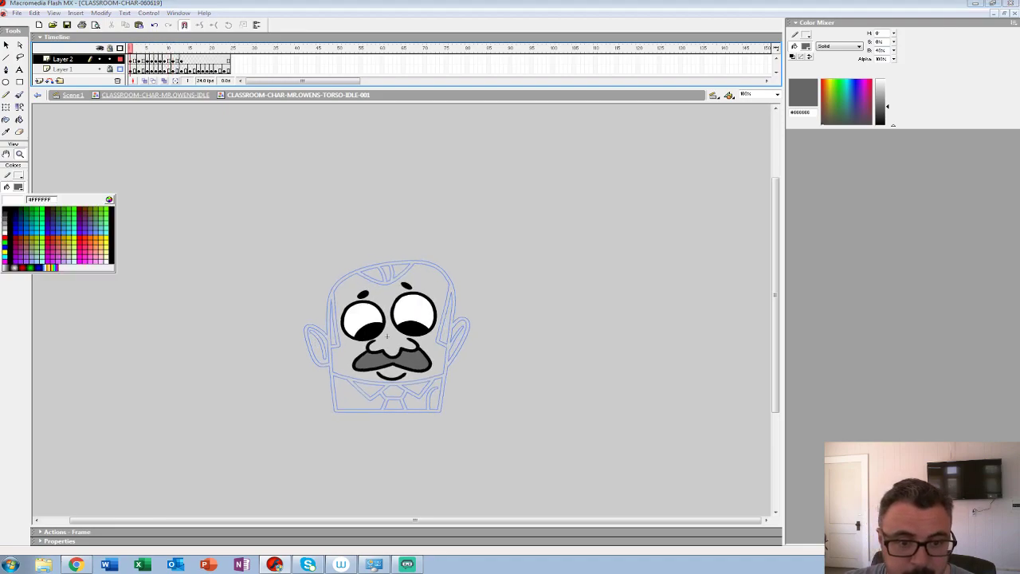
{"action": "left_click", "coordinate": [5, 232]}
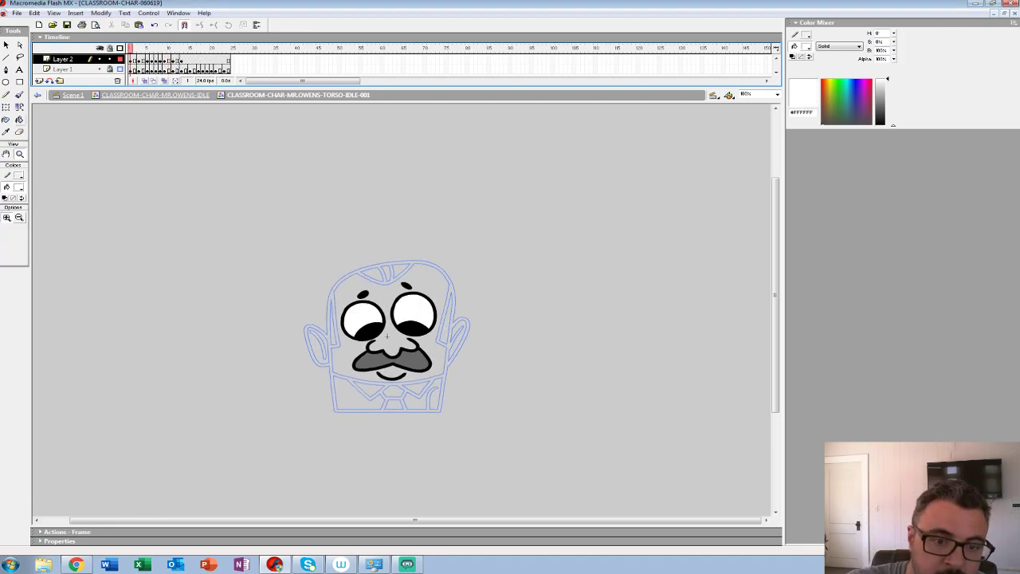
{"action": "key", "text": "k"}
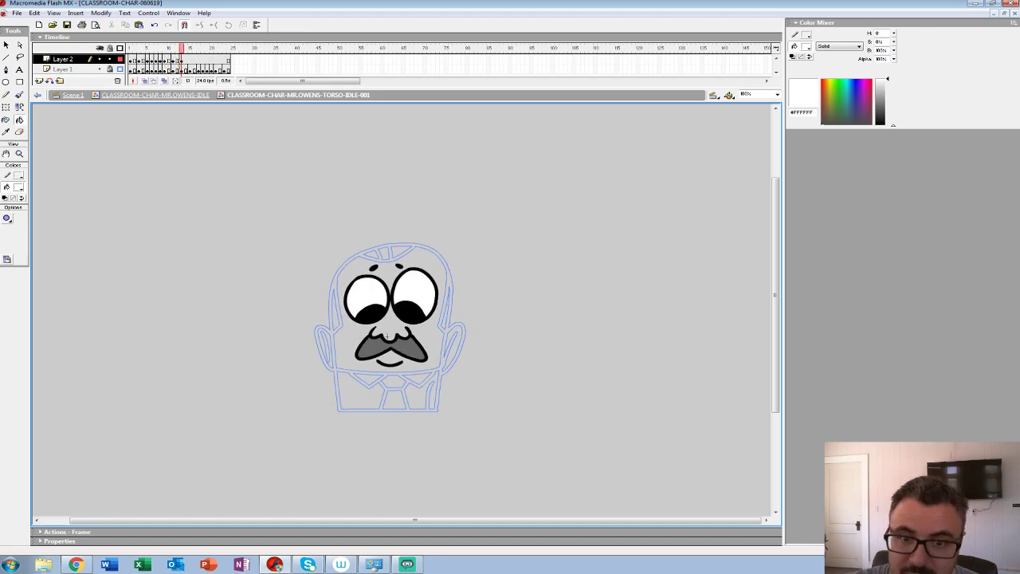
Step: Duplicate frames 3 to 12 of Layer 2 onto frames 15 to 24 and reverse the order of the copied frames
{"action": "left_click_drag", "start_coordinate": [139, 60], "coordinate": [177, 60]}
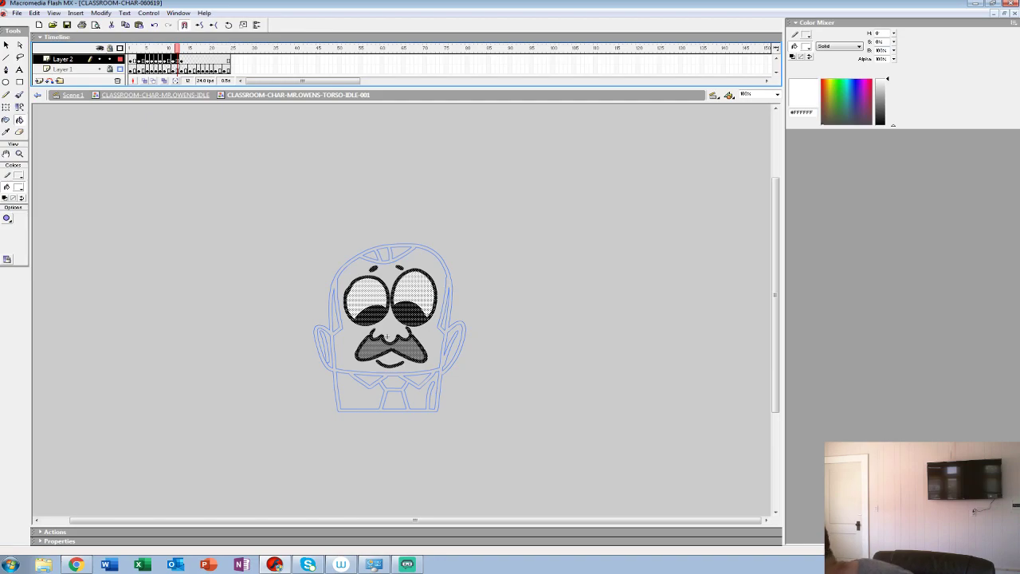
{"action": "key", "text": "Return"}
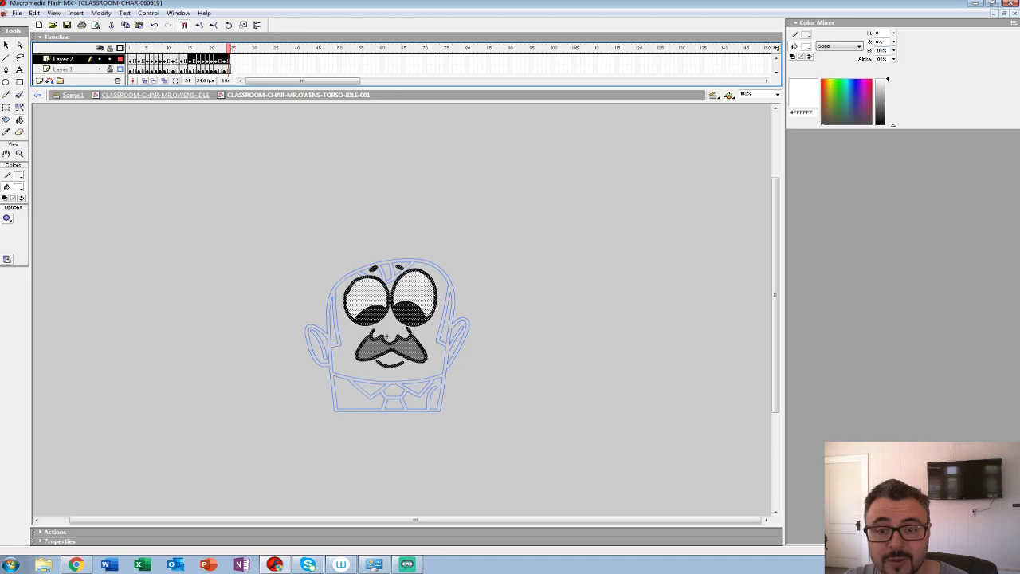
{"action": "right_click", "coordinate": [206, 59]}
{"action": "left_click", "coordinate": [245, 219]}
{"action": "left_click", "coordinate": [262, 69]}
{"action": "mouse_move", "coordinate": [228, 49]}
{"action": "left_mouse_down"}
{"action": "mouse_move", "coordinate": [212, 48]}
{"action": "mouse_move", "coordinate": [216, 59]}
{"action": "left_mouse_up"}
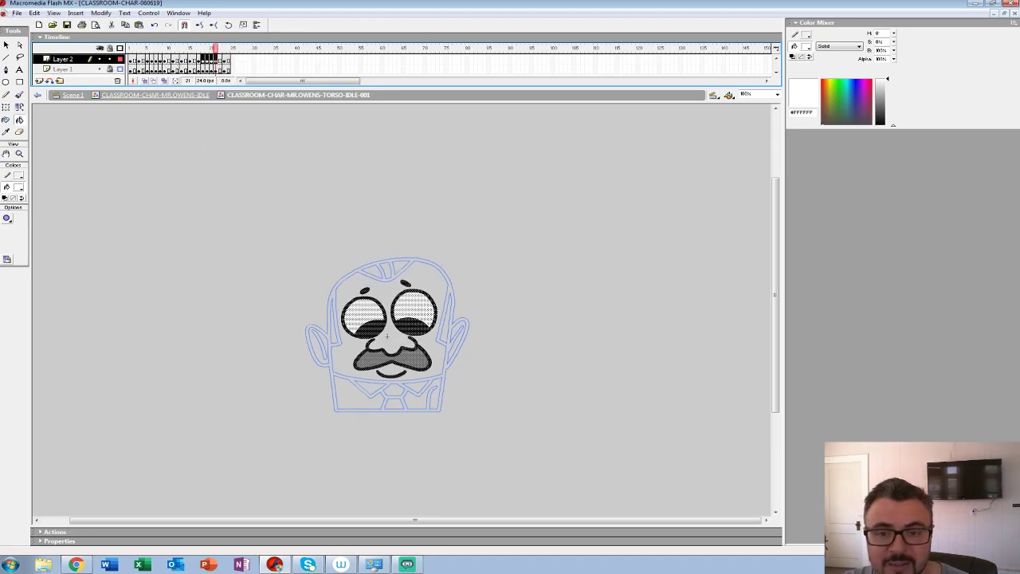
Step: Show Layer 1 in full colour instead of outlines and play the animation from frame 1 at 50% view
{"action": "left_click", "coordinate": [132, 49]}
{"action": "left_click", "coordinate": [120, 70]}
{"action": "key", "text": "z"}
{"action": "left_click", "coordinate": [390, 335], "text": "alt"}
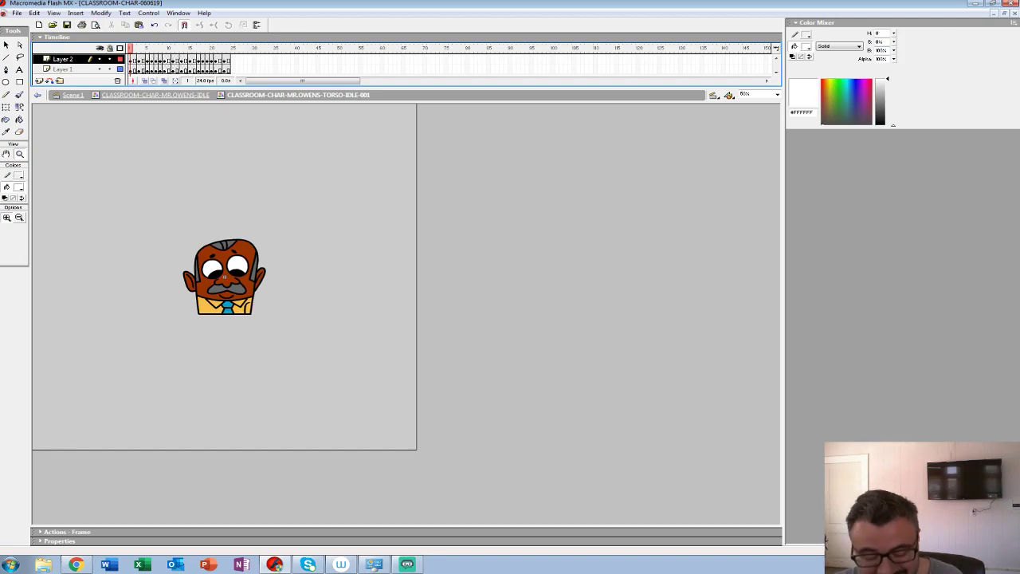
{"action": "key", "text": "Return"}
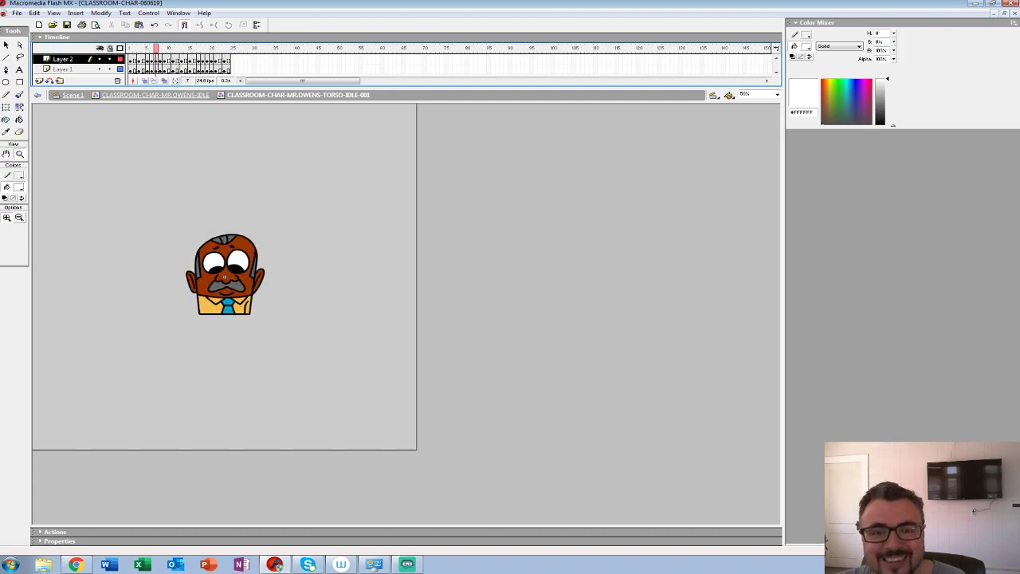
Step: Duplicate the 24-frame head animation on Layer 1 onto frames 25 to 48
{"action": "left_click", "coordinate": [130, 60]}
{"action": "left_click_drag", "start_coordinate": [129, 61], "coordinate": [228, 69]}
{"action": "key", "text": "ctrl+a"}
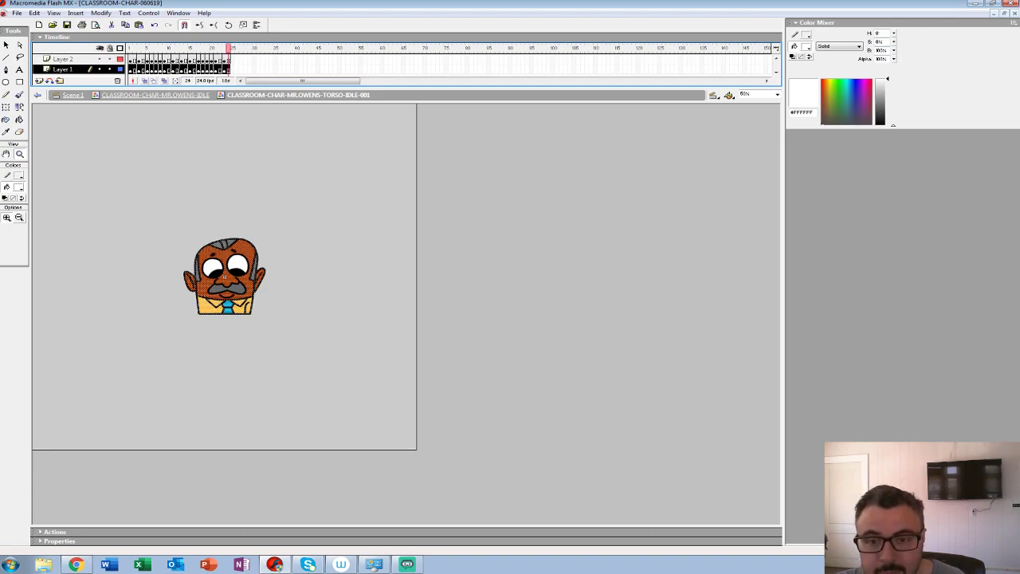
{"action": "left_click", "coordinate": [232, 69]}
{"action": "key", "text": "ctrl+alt+v"}
Step: Play the extended timeline and insert a blank keyframe at frame 37 of Layer 2
{"action": "key", "text": "Return"}
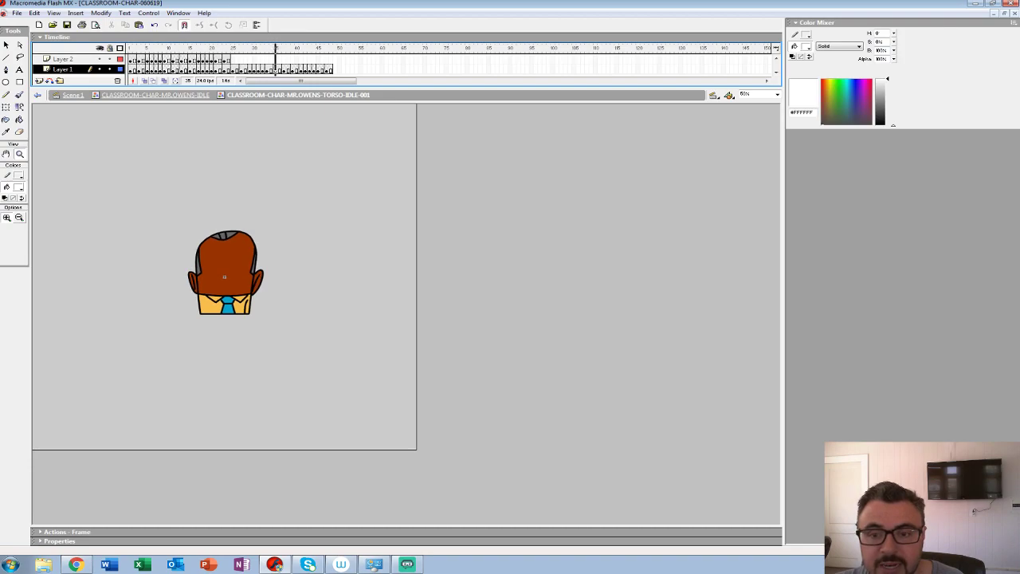
{"action": "left_click", "coordinate": [63, 59]}
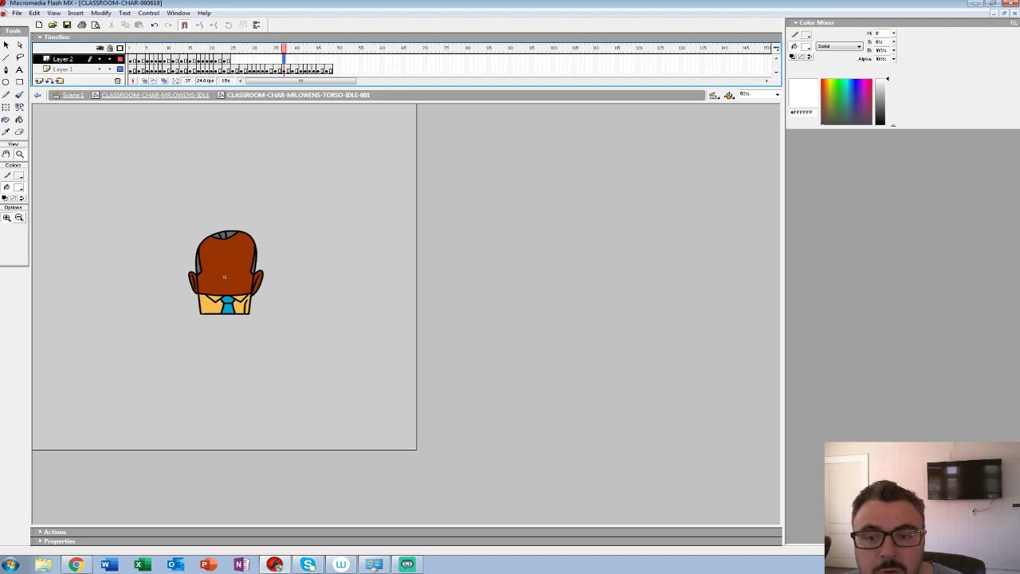
{"action": "left_click", "coordinate": [283, 59]}
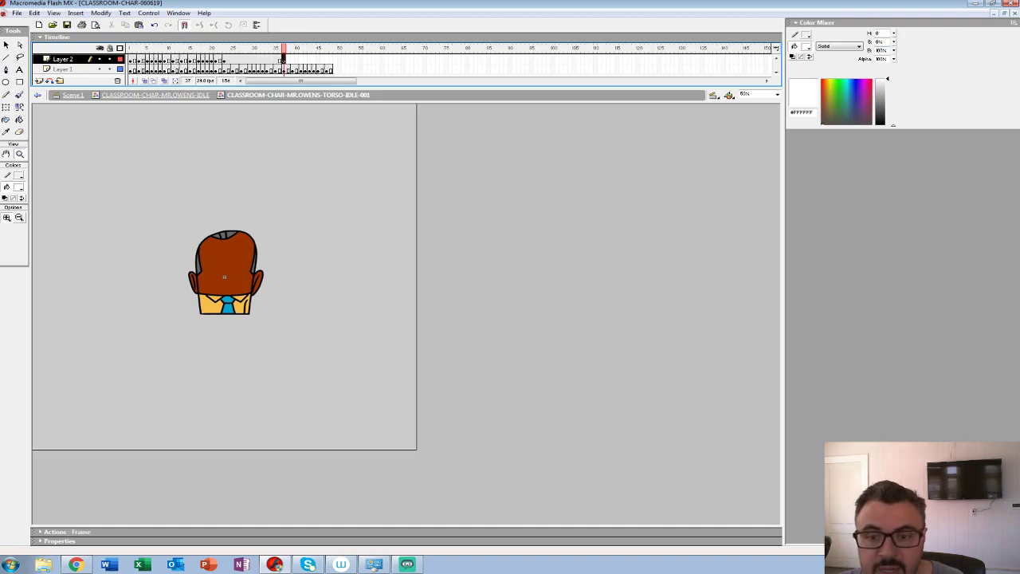
Step: Step through and replay Layer 2 between frames 29 and 37 to examine the held face against the moving head
{"action": "left_click", "coordinate": [250, 59]}
{"action": "key", "text": "comma"}
{"action": "key", "text": "comma"}
{"action": "key", "text": "period"}
{"action": "key", "text": "period"}
{"action": "key", "text": "period"}
{"action": "key", "text": "comma"}
{"action": "left_click", "coordinate": [254, 60]}
{"action": "left_click", "coordinate": [258, 60]}
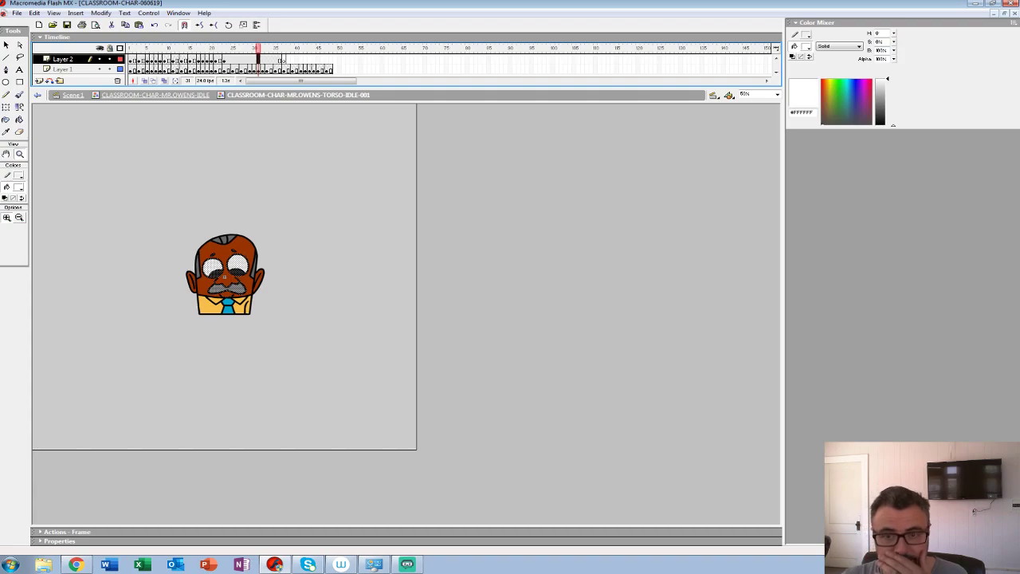
{"action": "key", "text": "Return"}
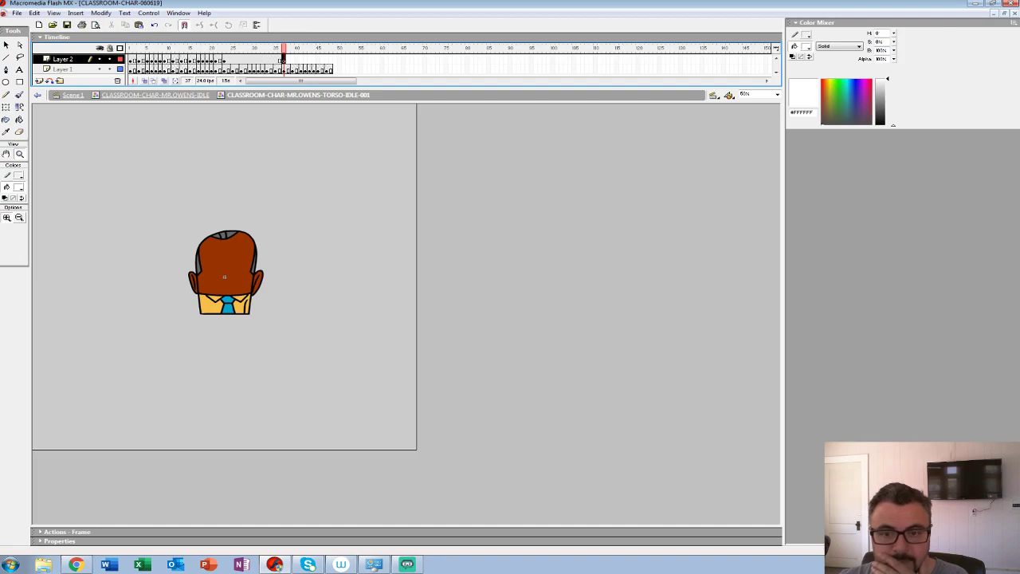
{"action": "left_click", "coordinate": [254, 59]}
{"action": "left_click", "coordinate": [259, 60]}
{"action": "key", "text": "Return"}
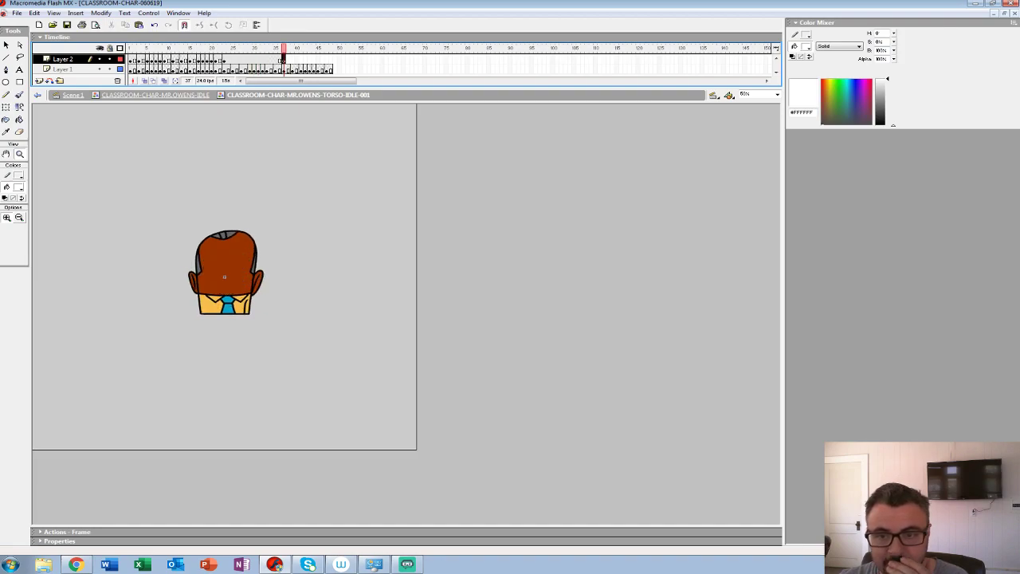
{"action": "key", "text": "comma"}
{"action": "key", "text": "comma"}
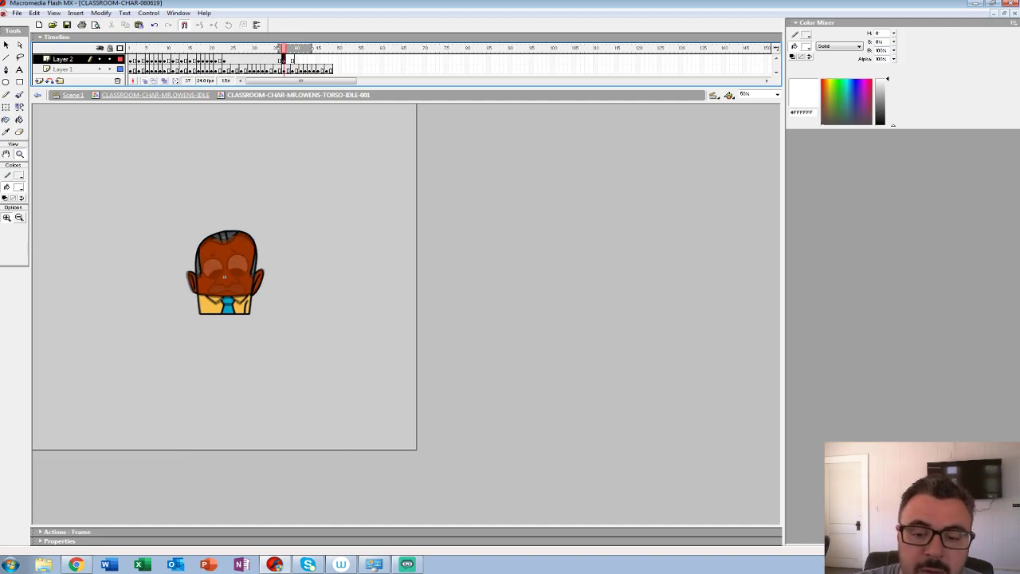
Step: Lock Layer 1, show it as outlines, and ready the Brush tool with a black fill for the face at frame 37
{"action": "left_click", "coordinate": [225, 277]}
{"action": "left_click", "coordinate": [110, 70]}
{"action": "left_click", "coordinate": [120, 69]}
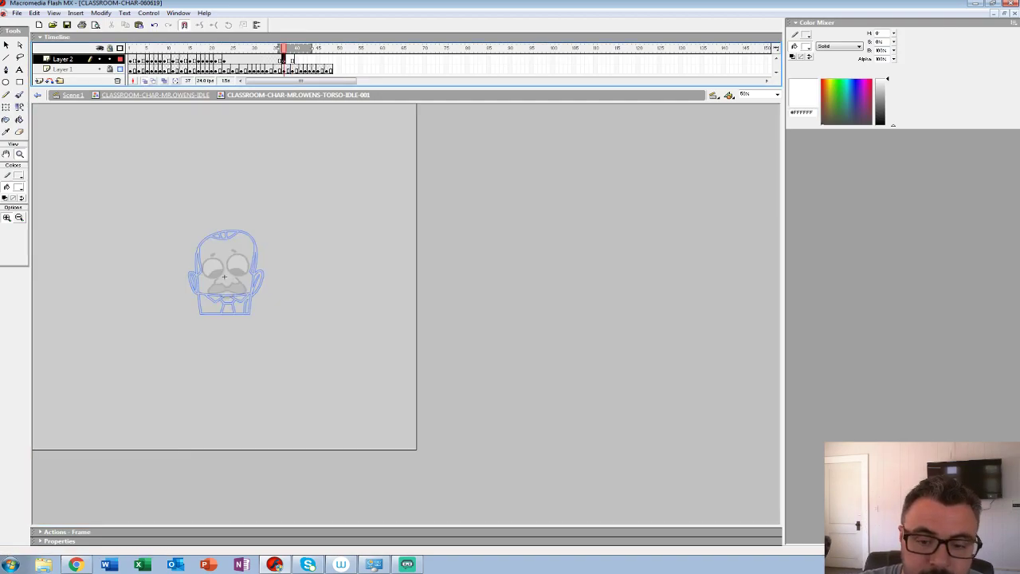
{"action": "left_click", "coordinate": [231, 276]}
{"action": "left_click", "coordinate": [387, 275]}
{"action": "left_click_drag", "start_coordinate": [387, 275], "coordinate": [280, 243]}
{"action": "key", "text": "b"}
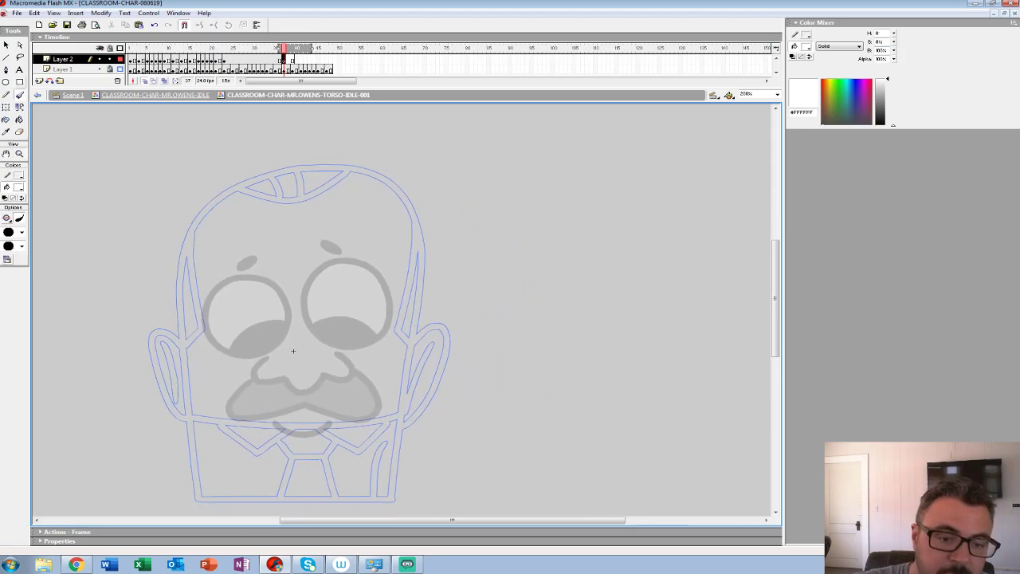
{"action": "left_click", "coordinate": [19, 186]}
{"action": "left_click", "coordinate": [6, 209]}
{"action": "mouse_move", "coordinate": [340, 249]}
{"action": "left_mouse_down"}
{"action": "mouse_move", "coordinate": [392, 278]}
{"action": "mouse_move", "coordinate": [330, 249]}
{"action": "left_mouse_up"}
{"action": "mouse_move", "coordinate": [318, 278]}
{"action": "left_mouse_down"}
{"action": "mouse_move", "coordinate": [390, 279]}
{"action": "mouse_move", "coordinate": [335, 241]}
{"action": "mouse_move", "coordinate": [385, 286]}
{"action": "left_mouse_up"}
{"action": "key", "text": "ctrl+z"}
{"action": "key", "text": "ctrl+z"}
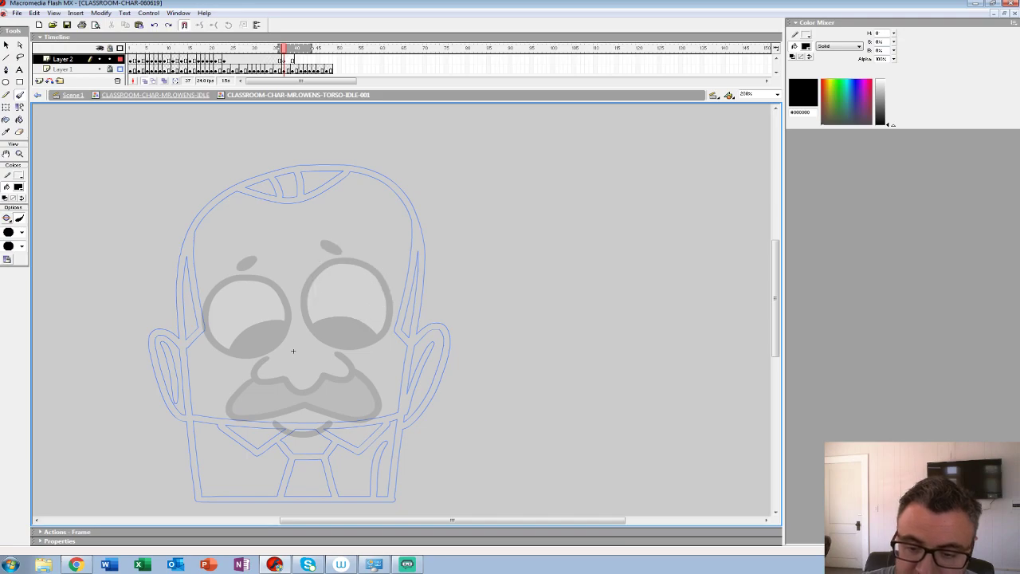
Step: Rough in the closed eyelids and raised eyebrows with a small black brush on frame 37 of Layer 2
{"action": "left_click", "coordinate": [22, 232]}
{"action": "left_click", "coordinate": [9, 270]}
{"action": "left_click_drag", "start_coordinate": [310, 296], "coordinate": [375, 302]}
{"action": "key", "text": "ctrl+z"}
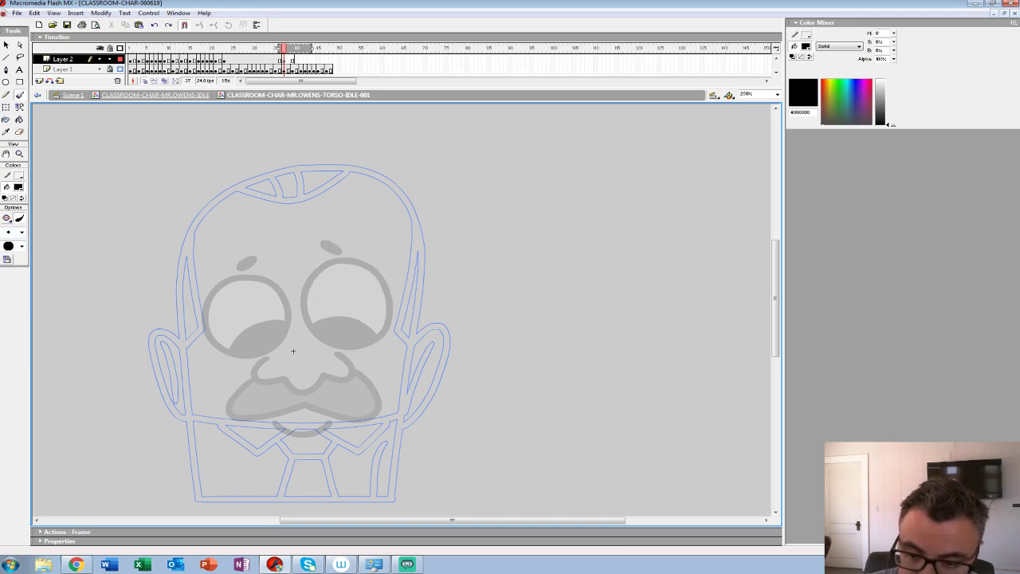
{"action": "mouse_move", "coordinate": [306, 271]}
{"action": "left_mouse_down"}
{"action": "mouse_move", "coordinate": [316, 293]}
{"action": "mouse_move", "coordinate": [375, 297]}
{"action": "left_mouse_up"}
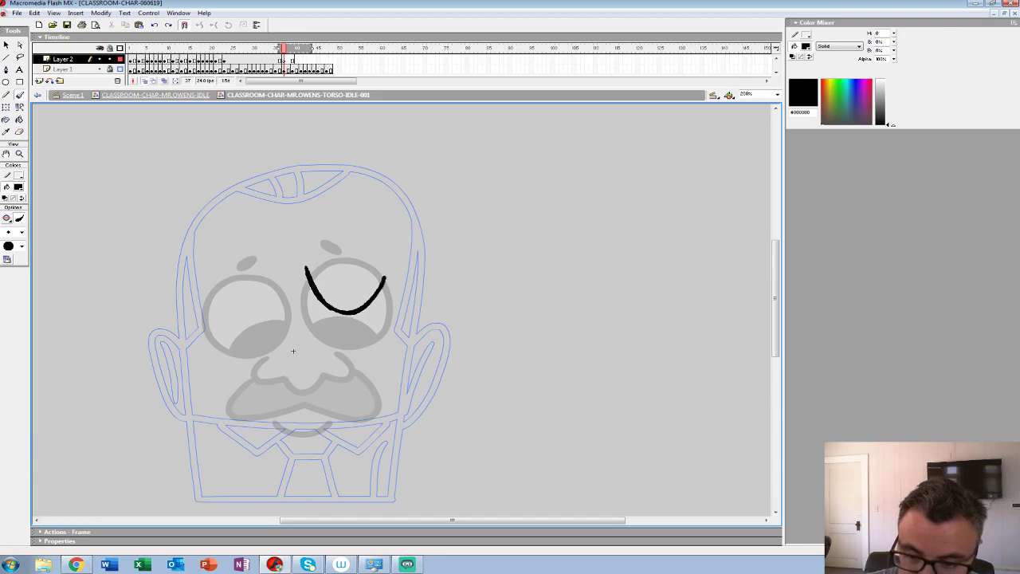
{"action": "mouse_move", "coordinate": [210, 277]}
{"action": "left_mouse_down"}
{"action": "mouse_move", "coordinate": [295, 277]}
{"action": "mouse_move", "coordinate": [283, 294]}
{"action": "mouse_move", "coordinate": [211, 279]}
{"action": "mouse_move", "coordinate": [294, 269]}
{"action": "mouse_move", "coordinate": [253, 313]}
{"action": "left_mouse_up"}
{"action": "key", "text": "ctrl+z"}
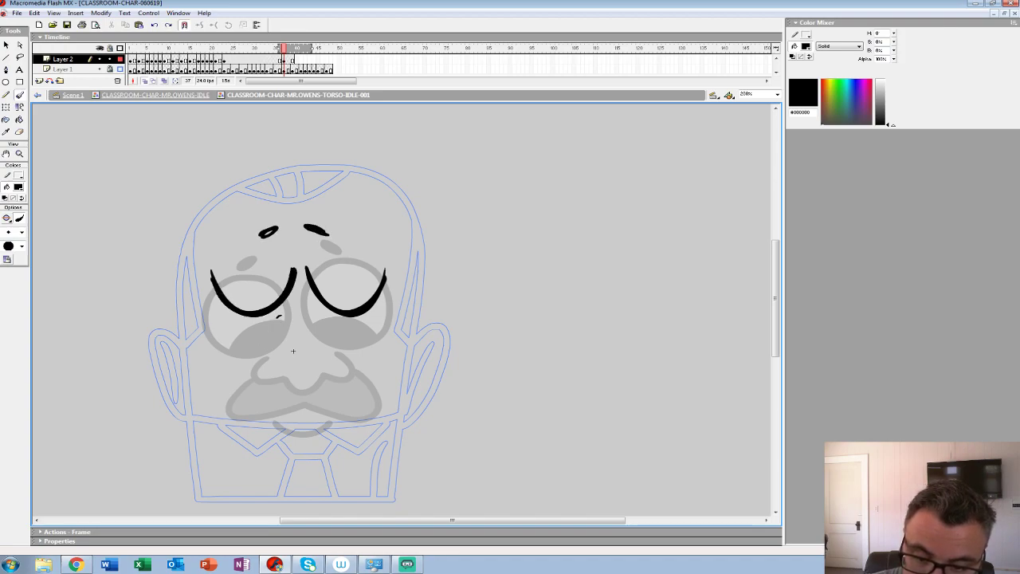
Step: Sketch the nose, moustache and small smile beneath the closed eyes, higher than in the previous pose
{"action": "left_click_drag", "start_coordinate": [292, 351], "coordinate": [317, 335]}
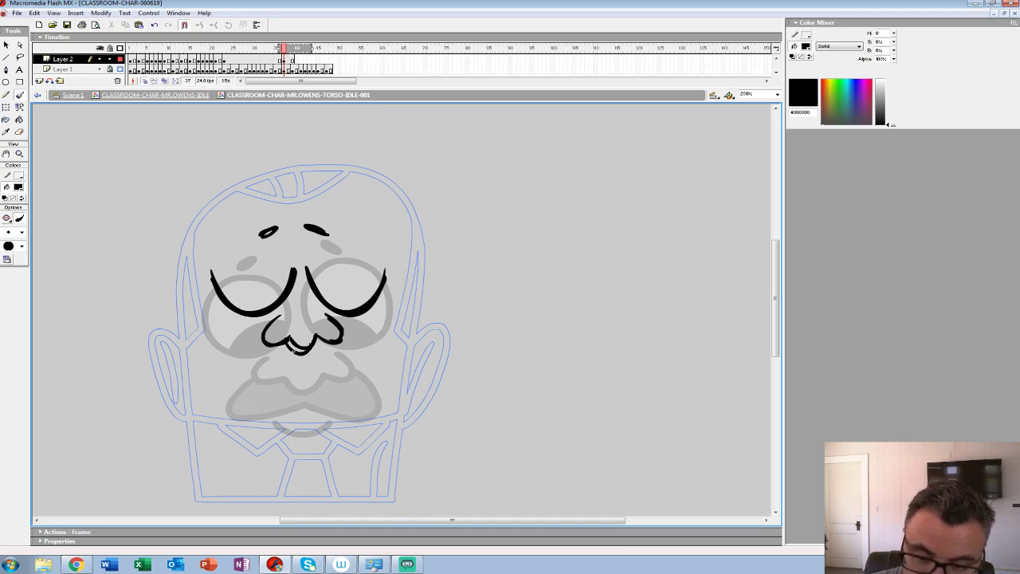
{"action": "mouse_move", "coordinate": [252, 390]}
{"action": "left_mouse_down"}
{"action": "mouse_move", "coordinate": [292, 378]}
{"action": "mouse_move", "coordinate": [359, 388]}
{"action": "mouse_move", "coordinate": [344, 333]}
{"action": "left_mouse_up"}
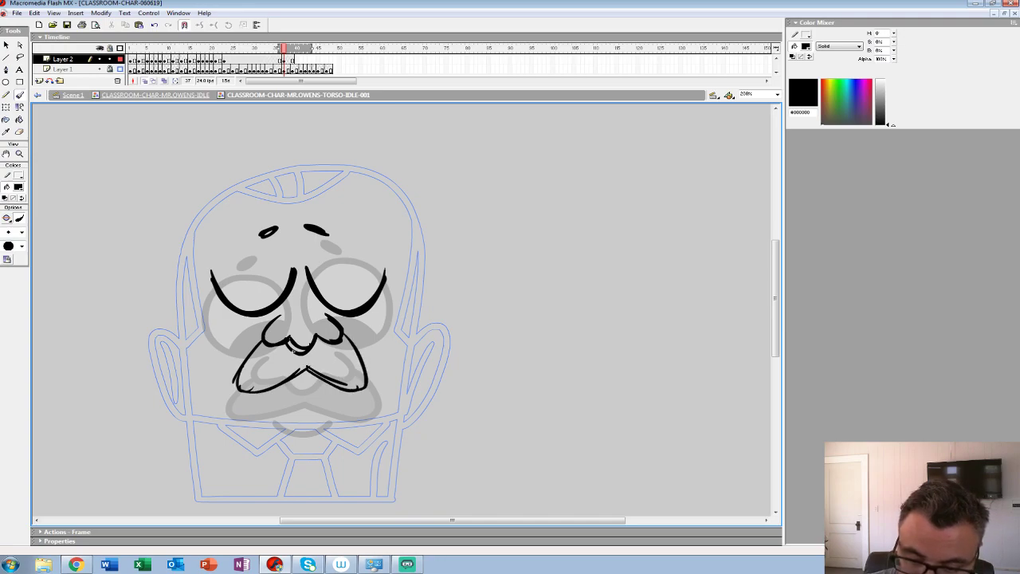
{"action": "left_click_drag", "start_coordinate": [290, 406], "coordinate": [322, 402]}
{"action": "mouse_move", "coordinate": [277, 395]}
{"action": "left_mouse_down"}
{"action": "mouse_move", "coordinate": [310, 410]}
{"action": "mouse_move", "coordinate": [364, 393]}
{"action": "mouse_move", "coordinate": [351, 338]}
{"action": "left_mouse_up"}
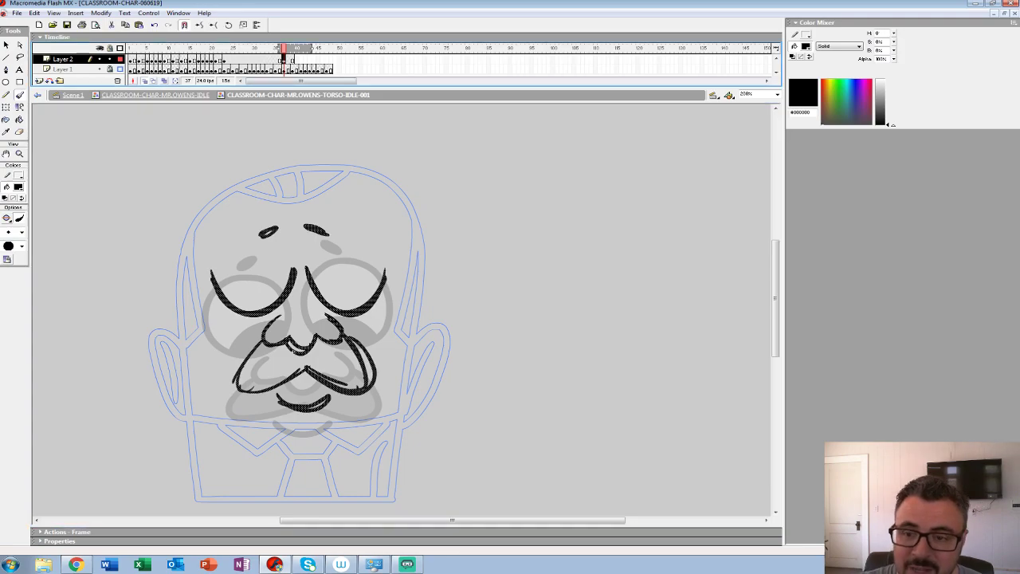
Step: Extend Layer 2 to frame 48 and play the animation at 50% view
{"action": "left_click", "coordinate": [330, 61]}
{"action": "key", "text": "F5"}
{"action": "key", "text": "z"}
{"action": "left_click", "coordinate": [323, 279], "text": "alt"}
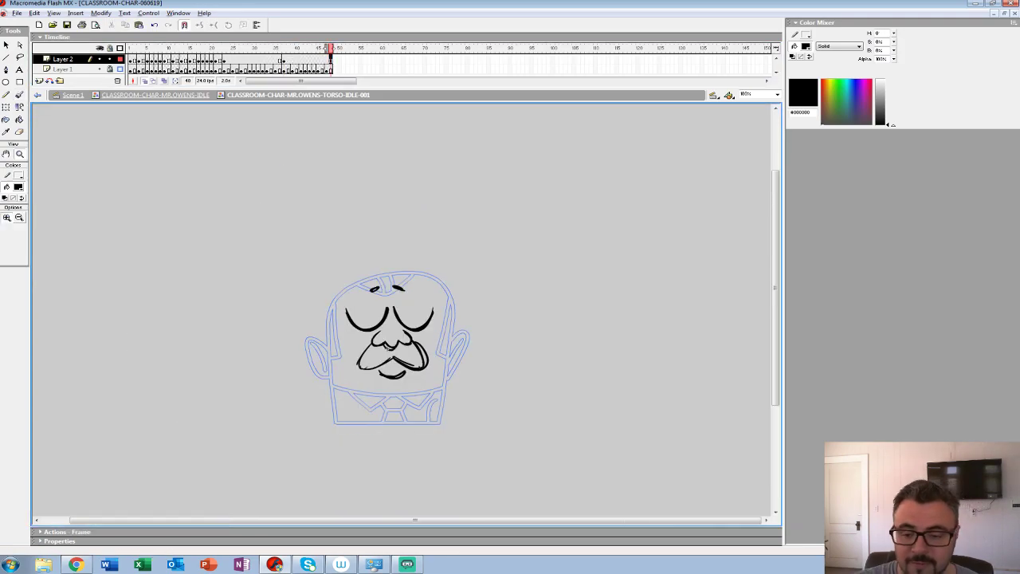
{"action": "left_click", "coordinate": [323, 279], "text": "alt"}
{"action": "key", "text": "Return"}
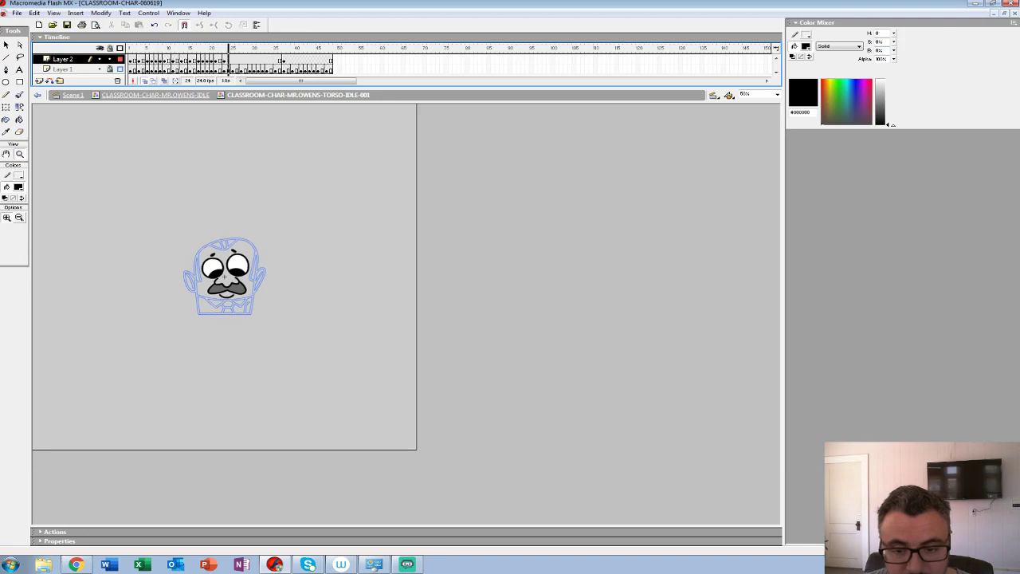
{"action": "key", "text": "Return"}
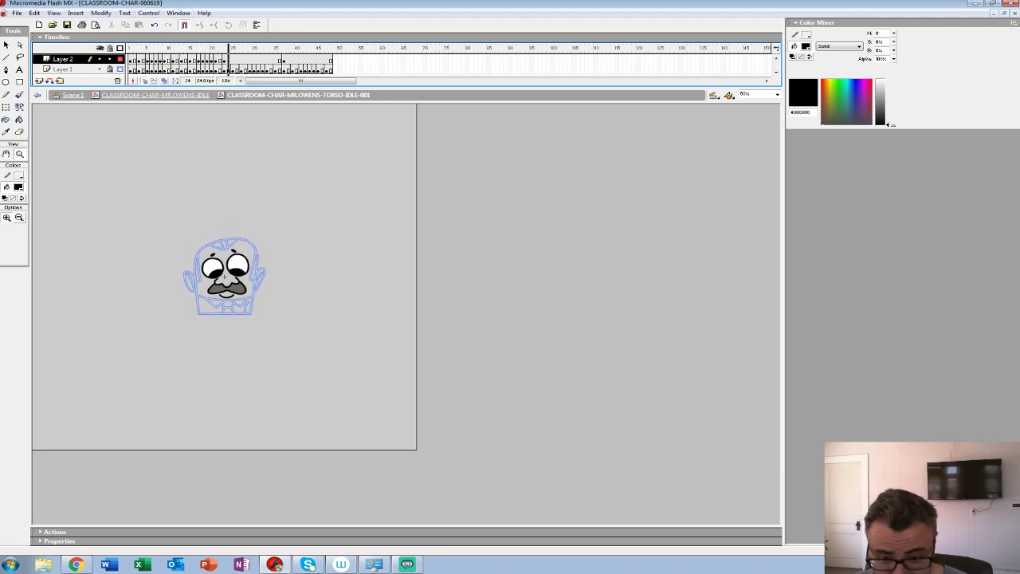
Step: Keep the rough closed-eye sketch on frame 36 as an onion-skin reference and clear the artwork from frame 37
{"action": "left_click", "coordinate": [280, 60]}
{"action": "left_click", "coordinate": [284, 60]}
{"action": "key", "text": "comma"}
{"action": "key", "text": "period"}
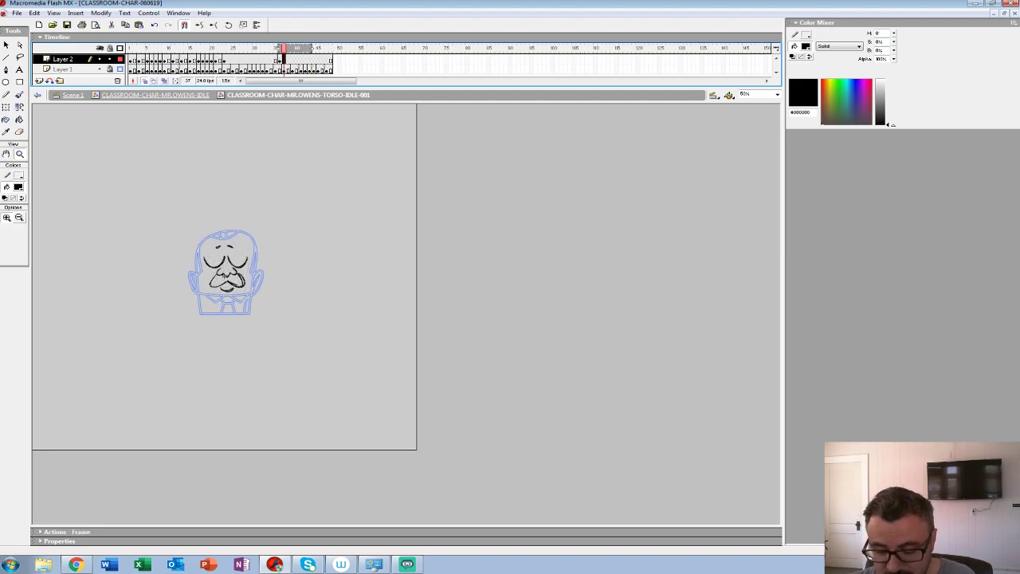
{"action": "key", "text": "Delete"}
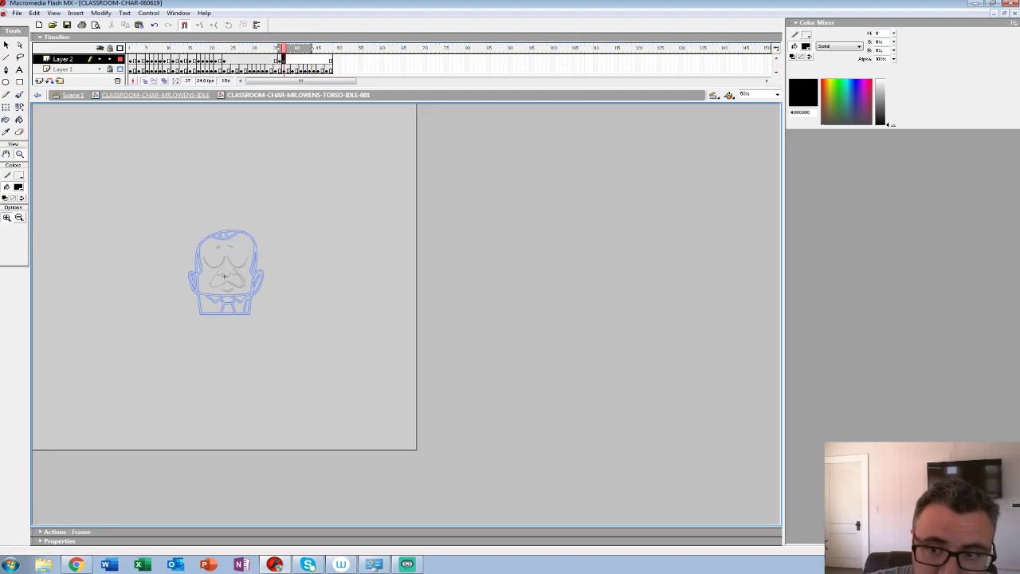
{"action": "key", "text": "ctrl+1"}
{"action": "left_click_drag", "start_coordinate": [313, 49], "coordinate": [275, 49]}
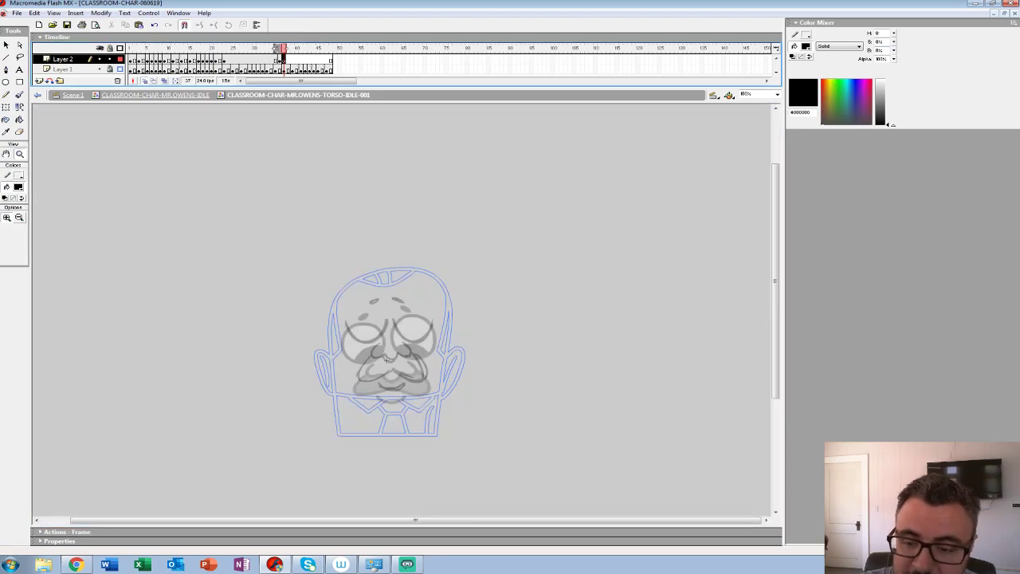
Step: Ink the closed eyelid nearer the character's left ear on frame 37 with a thick black brush, tracing the rough sketch
{"action": "left_click", "coordinate": [403, 333]}
{"action": "left_click", "coordinate": [406, 327]}
{"action": "left_click_drag", "start_coordinate": [314, 401], "coordinate": [329, 383]}
{"action": "key", "text": "b"}
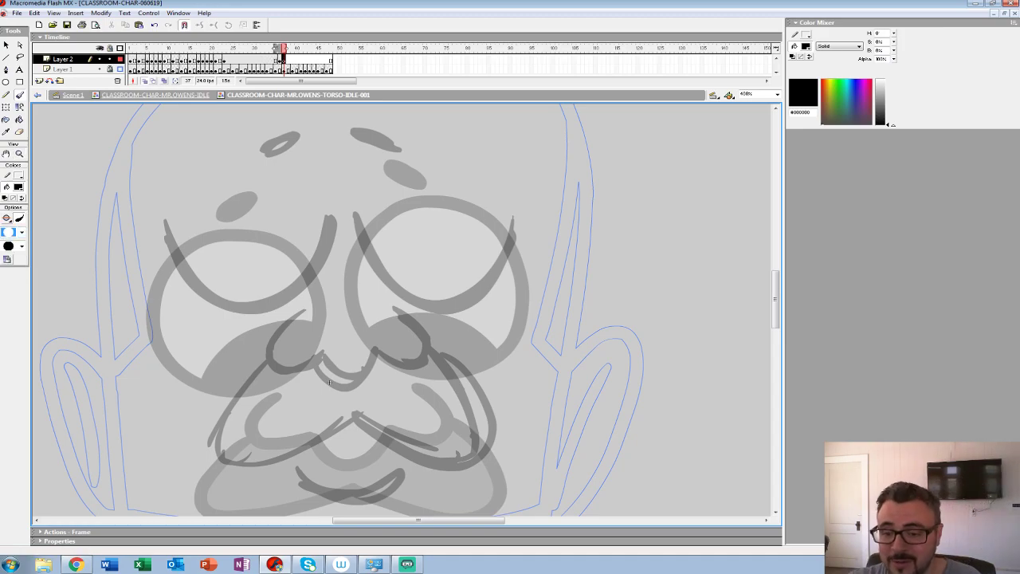
{"action": "mouse_move", "coordinate": [352, 209]}
{"action": "left_mouse_down"}
{"action": "mouse_move", "coordinate": [376, 267]}
{"action": "mouse_move", "coordinate": [439, 306]}
{"action": "left_mouse_up"}
{"action": "key", "text": "ctrl+z"}
{"action": "mouse_move", "coordinate": [516, 221]}
{"action": "left_mouse_down"}
{"action": "mouse_move", "coordinate": [478, 288]}
{"action": "mouse_move", "coordinate": [434, 305]}
{"action": "mouse_move", "coordinate": [374, 264]}
{"action": "mouse_move", "coordinate": [353, 211]}
{"action": "left_mouse_up"}
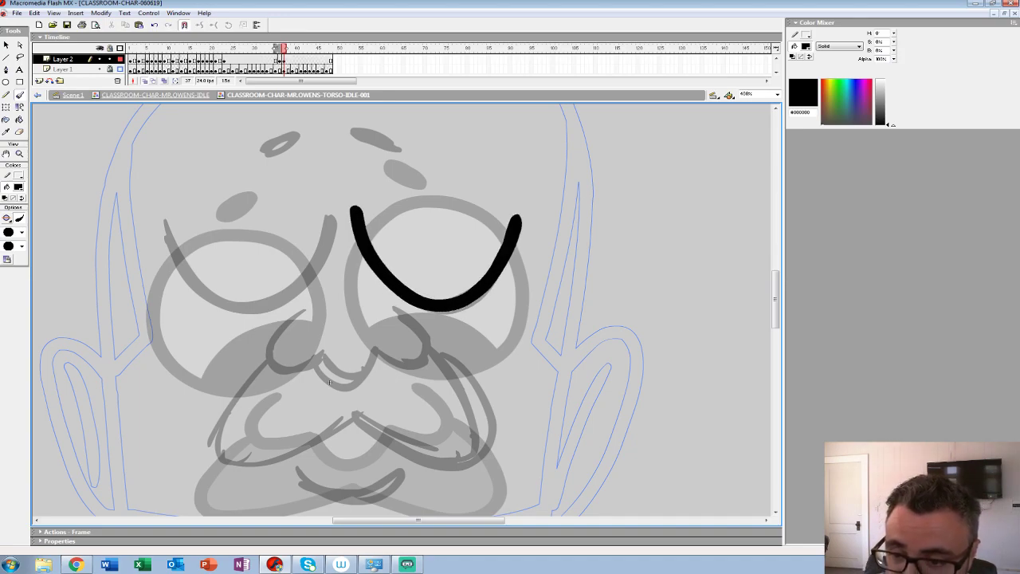
Step: Ink both eyebrows and the remaining closed eyelid over the rough sketch
{"action": "left_click_drag", "start_coordinate": [329, 383], "coordinate": [340, 515]}
{"action": "mouse_move", "coordinate": [364, 255]}
{"action": "left_mouse_down"}
{"action": "mouse_move", "coordinate": [398, 274]}
{"action": "mouse_move", "coordinate": [380, 255]}
{"action": "left_mouse_up"}
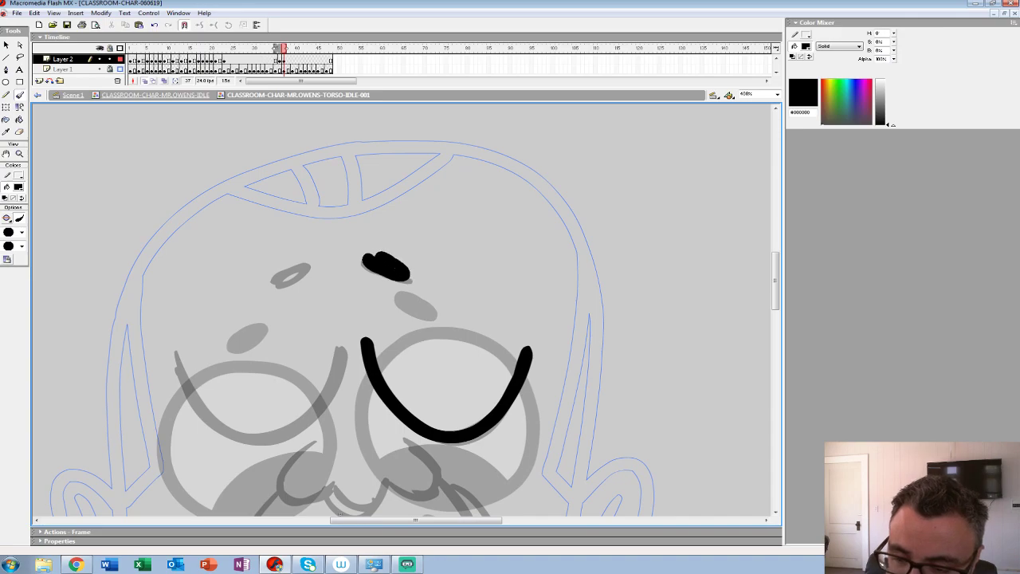
{"action": "left_click_drag", "start_coordinate": [339, 514], "coordinate": [485, 396]}
{"action": "mouse_move", "coordinate": [487, 226]}
{"action": "left_mouse_down"}
{"action": "mouse_move", "coordinate": [472, 281]}
{"action": "mouse_move", "coordinate": [444, 312]}
{"action": "mouse_move", "coordinate": [410, 321]}
{"action": "mouse_move", "coordinate": [371, 311]}
{"action": "mouse_move", "coordinate": [335, 273]}
{"action": "mouse_move", "coordinate": [322, 237]}
{"action": "left_mouse_up"}
{"action": "mouse_move", "coordinate": [434, 147]}
{"action": "left_mouse_down"}
{"action": "mouse_move", "coordinate": [413, 166]}
{"action": "mouse_move", "coordinate": [439, 156]}
{"action": "left_mouse_up"}
Step: Ink the nose outline with its two nostrils over the onion-skinned sketch
{"action": "left_click_drag", "start_coordinate": [486, 398], "coordinate": [407, 310]}
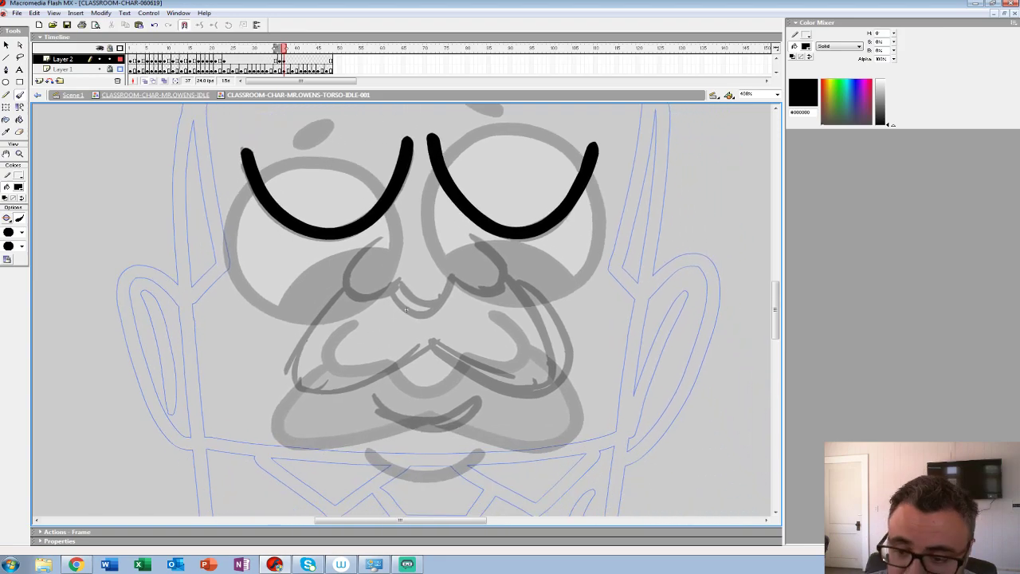
{"action": "mouse_move", "coordinate": [379, 238]}
{"action": "left_mouse_down"}
{"action": "mouse_move", "coordinate": [370, 298]}
{"action": "mouse_move", "coordinate": [402, 285]}
{"action": "mouse_move", "coordinate": [445, 311]}
{"action": "mouse_move", "coordinate": [466, 284]}
{"action": "left_mouse_up"}
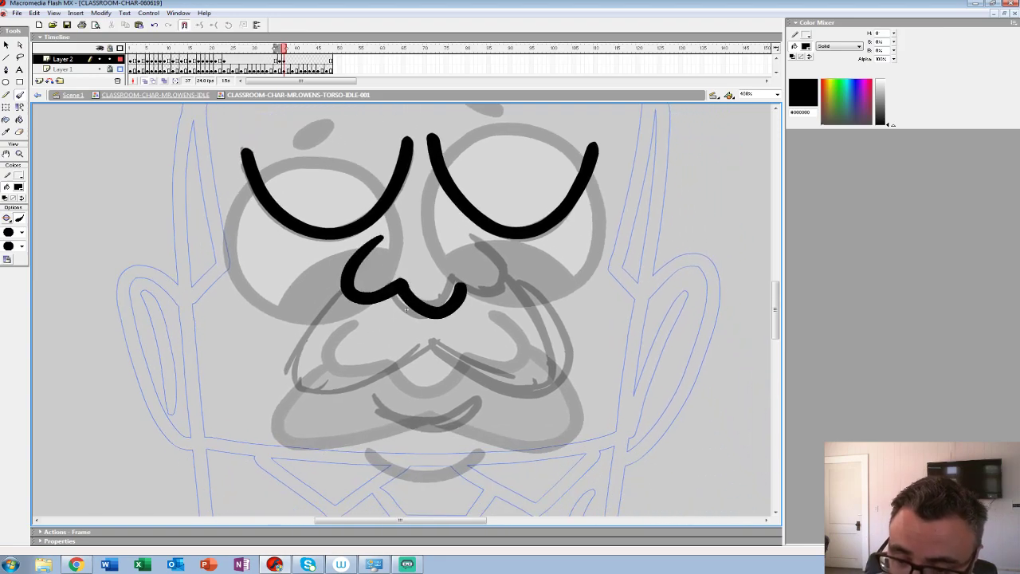
{"action": "key", "text": "ctrl+z"}
{"action": "mouse_move", "coordinate": [381, 237]}
{"action": "left_mouse_down"}
{"action": "mouse_move", "coordinate": [342, 271]}
{"action": "mouse_move", "coordinate": [431, 315]}
{"action": "mouse_move", "coordinate": [461, 281]}
{"action": "mouse_move", "coordinate": [508, 271]}
{"action": "mouse_move", "coordinate": [474, 237]}
{"action": "left_mouse_up"}
Step: Ink both halves of the moustache outline and the smile line below it
{"action": "left_click_drag", "start_coordinate": [407, 310], "coordinate": [457, 262]}
{"action": "mouse_move", "coordinate": [391, 241]}
{"action": "left_mouse_down"}
{"action": "mouse_move", "coordinate": [363, 279]}
{"action": "mouse_move", "coordinate": [389, 349]}
{"action": "mouse_move", "coordinate": [485, 296]}
{"action": "left_mouse_up"}
{"action": "left_click_drag", "start_coordinate": [456, 262], "coordinate": [326, 218]}
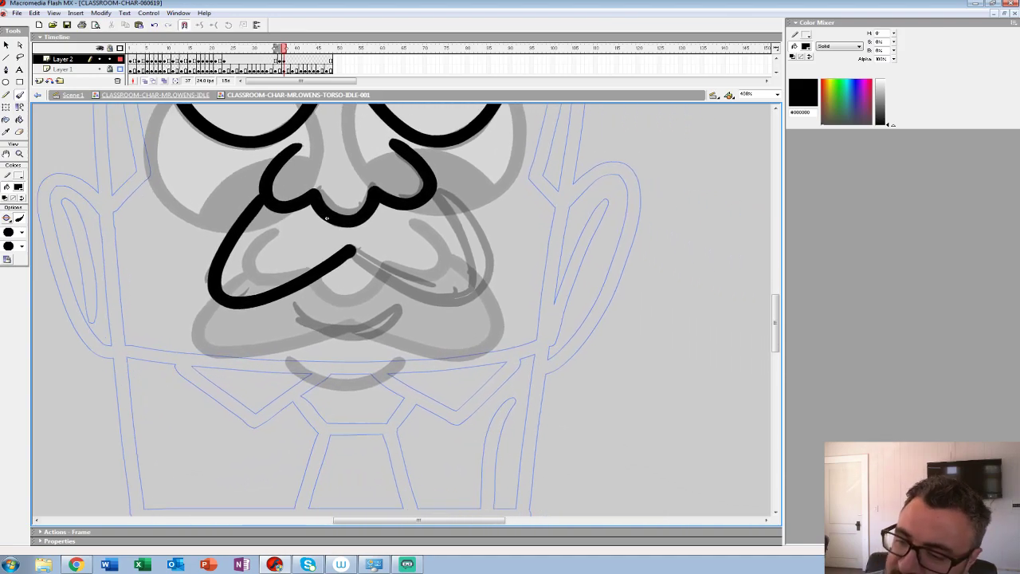
{"action": "mouse_move", "coordinate": [438, 187]}
{"action": "left_mouse_down"}
{"action": "mouse_move", "coordinate": [481, 278]}
{"action": "mouse_move", "coordinate": [456, 300]}
{"action": "mouse_move", "coordinate": [422, 294]}
{"action": "mouse_move", "coordinate": [353, 249]}
{"action": "left_mouse_up"}
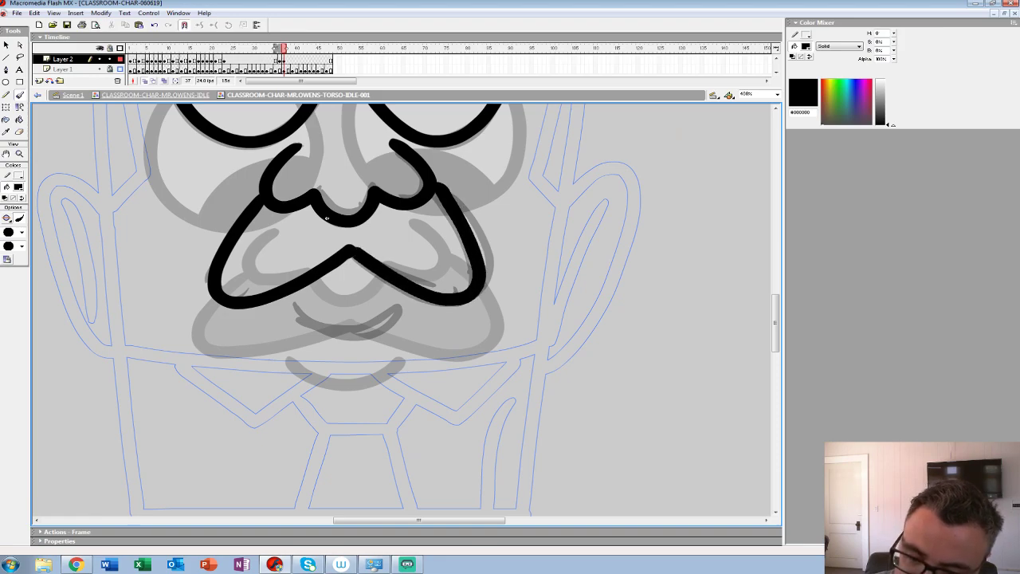
{"action": "mouse_move", "coordinate": [291, 308]}
{"action": "left_mouse_down"}
{"action": "mouse_move", "coordinate": [307, 327]}
{"action": "mouse_move", "coordinate": [353, 334]}
{"action": "mouse_move", "coordinate": [398, 308]}
{"action": "left_mouse_up"}
{"action": "key", "text": "ctrl+z"}
{"action": "mouse_move", "coordinate": [292, 307]}
{"action": "left_mouse_down"}
{"action": "mouse_move", "coordinate": [361, 339]}
{"action": "mouse_move", "coordinate": [402, 309]}
{"action": "mouse_move", "coordinate": [415, 469]}
{"action": "left_mouse_up"}
Step: Compare the inked face with the rough sketch, and clear the sketch's keyframe at frame 36 of Layer 2
{"action": "key", "text": "z"}
{"action": "left_click", "coordinate": [390, 319], "text": "alt"}
{"action": "left_click", "coordinate": [389, 320], "text": "alt"}
{"action": "key", "text": "comma"}
{"action": "key", "text": "period"}
{"action": "key", "text": "comma"}
{"action": "key", "text": "shift+F6"}
Step: Step back and forth between frames 31 and 37 to examine the change from open to closed eyes
{"action": "key", "text": "period"}
{"action": "key", "text": "comma"}
{"action": "key", "text": "comma"}
{"action": "key", "text": "comma"}
{"action": "key", "text": "comma"}
{"action": "key", "text": "comma"}
{"action": "key", "text": "comma"}
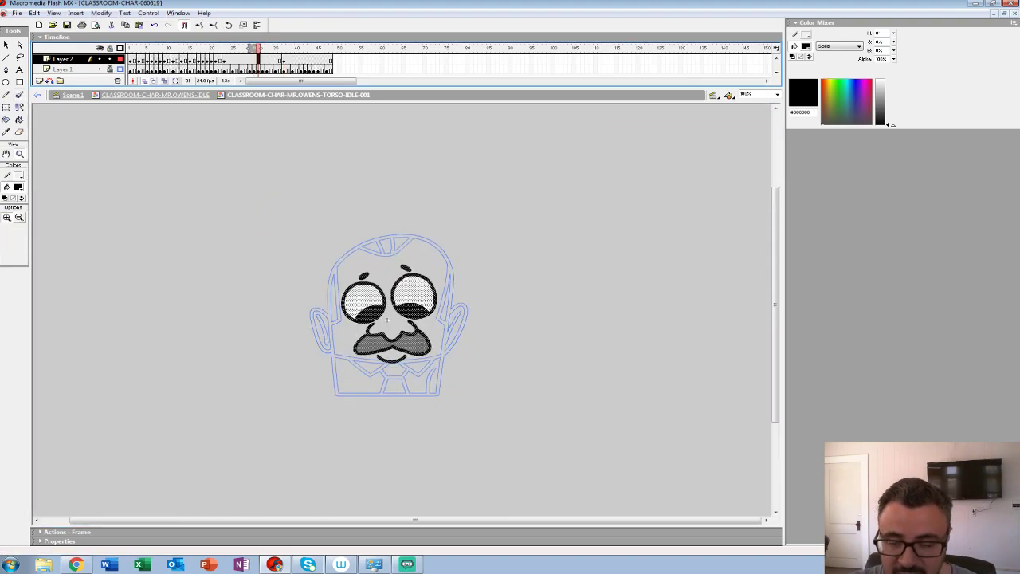
{"action": "key", "text": "period"}
{"action": "key", "text": "period"}
{"action": "key", "text": "period"}
{"action": "key", "text": "period"}
{"action": "key", "text": "period"}
{"action": "key", "text": "period"}
{"action": "key", "text": "comma"}
{"action": "key", "text": "comma"}
{"action": "key", "text": "comma"}
{"action": "key", "text": "comma"}
{"action": "key", "text": "comma"}
{"action": "key", "text": "comma"}
{"action": "key", "text": "period"}
{"action": "key", "text": "period"}
{"action": "key", "text": "period"}
{"action": "key", "text": "period"}
{"action": "key", "text": "period"}
{"action": "key", "text": "period"}
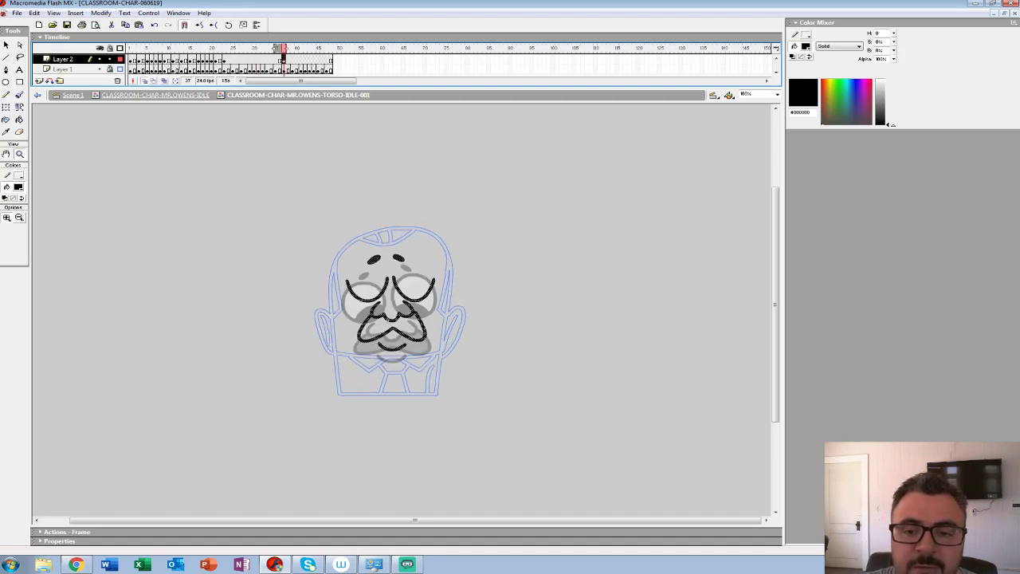
Step: Make the timeline area taller and insert a blank keyframe at frame 31 of Layer 2
{"action": "left_click_drag", "start_coordinate": [765, 85], "coordinate": [765, 109]}
{"action": "key", "text": "comma"}
{"action": "key", "text": "comma"}
{"action": "key", "text": "period"}
{"action": "key", "text": "period"}
{"action": "key", "text": "comma"}
{"action": "key", "text": "comma"}
{"action": "key", "text": "comma"}
{"action": "key", "text": "comma"}
{"action": "key", "text": "comma"}
{"action": "key", "text": "comma"}
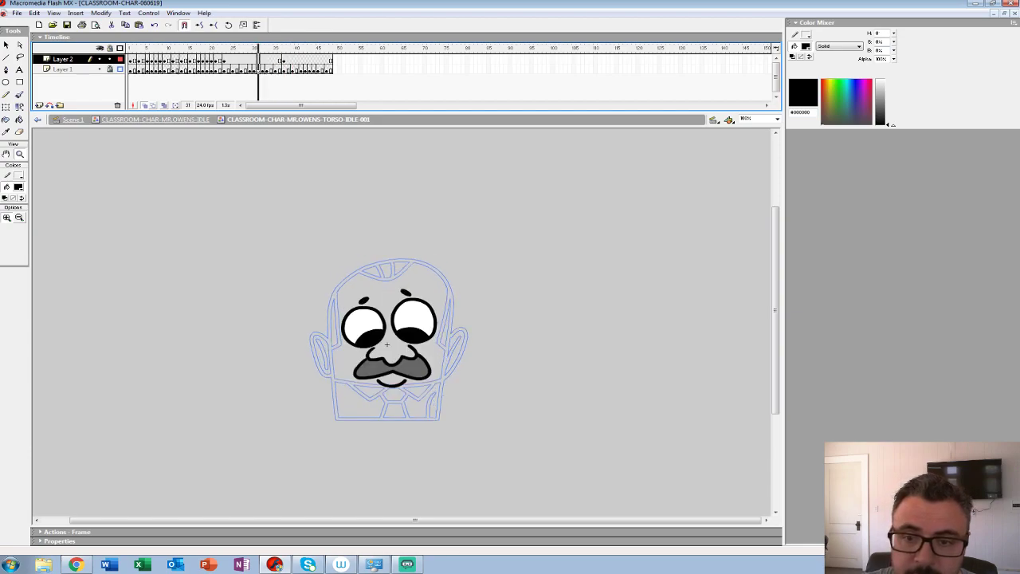
{"action": "key", "text": "F7"}
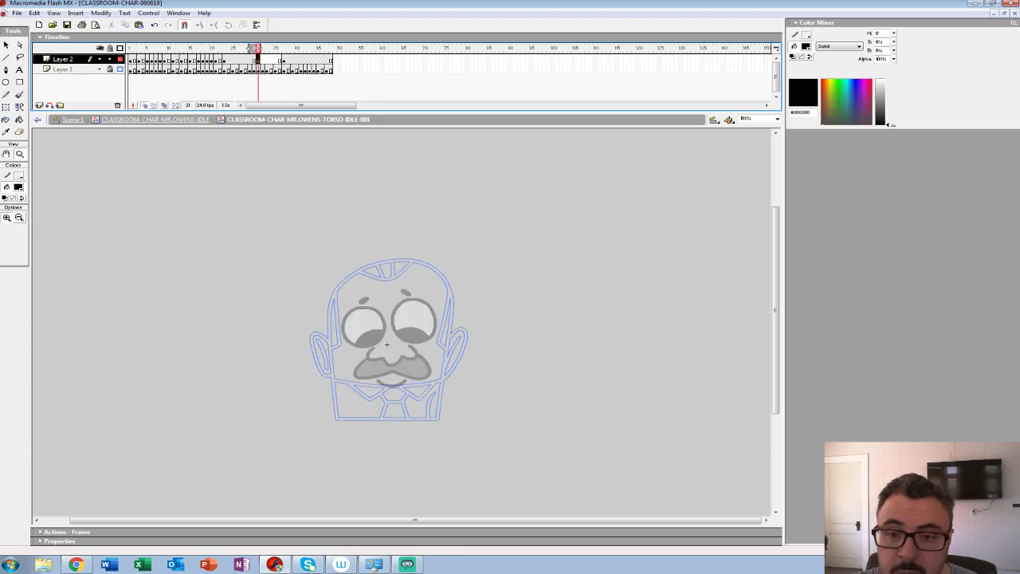
Step: Extend onion skinning to include the closed-eye drawing at frame 37, and add a face keyframe at frame 25 of Layer 2
{"action": "left_click_drag", "start_coordinate": [269, 49], "coordinate": [291, 48]}
{"action": "left_click", "coordinate": [224, 61]}
{"action": "key", "text": "period"}
{"action": "key", "text": "period"}
{"action": "key", "text": "Return"}
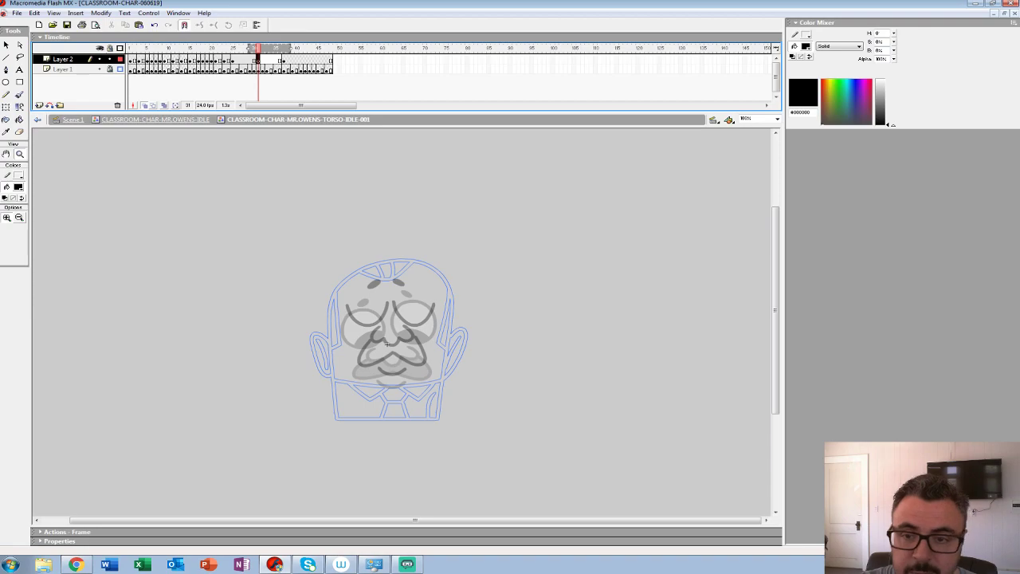
Step: Play the face frames, return to blank frame 31, and ready the Brush tool at 400% view
{"action": "key", "text": "ctrl+equal"}
{"action": "key", "text": "Return"}
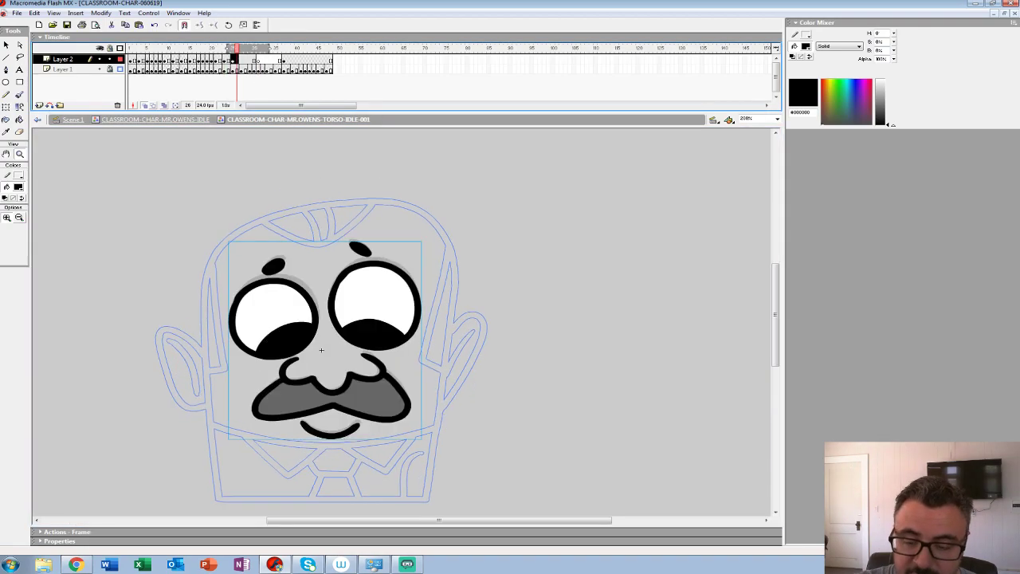
{"action": "key", "text": "Return"}
{"action": "left_click", "coordinate": [321, 349]}
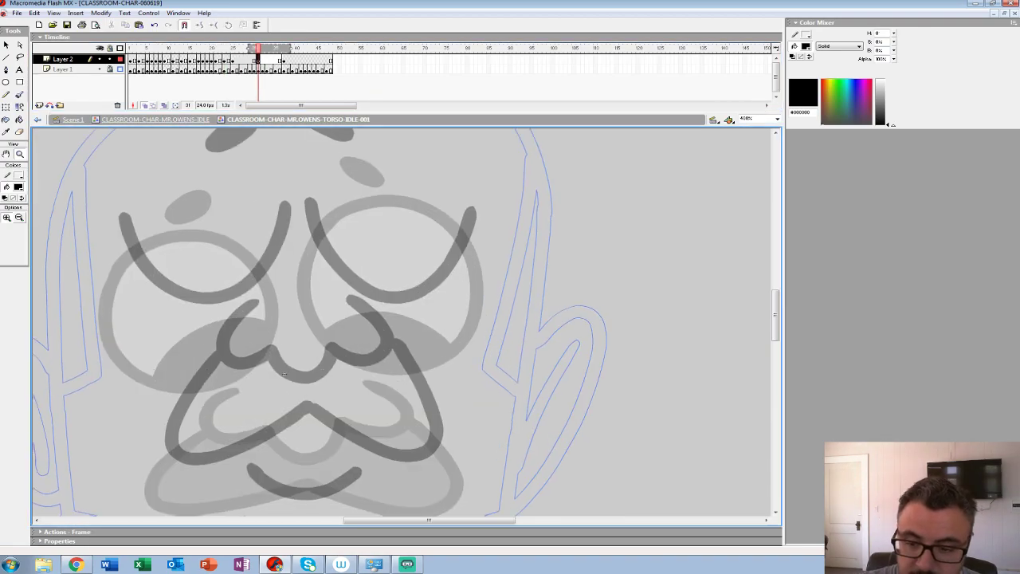
{"action": "key", "text": "b"}
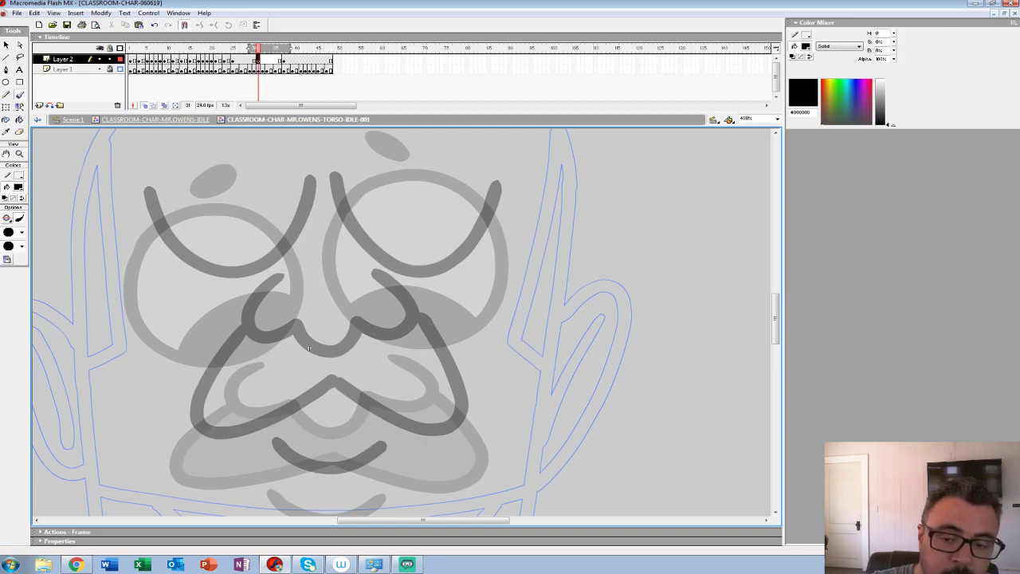
{"action": "mouse_move", "coordinate": [336, 196]}
{"action": "left_mouse_down"}
{"action": "mouse_move", "coordinate": [356, 226]}
{"action": "mouse_move", "coordinate": [470, 223]}
{"action": "mouse_move", "coordinate": [494, 185]}
{"action": "left_mouse_up"}
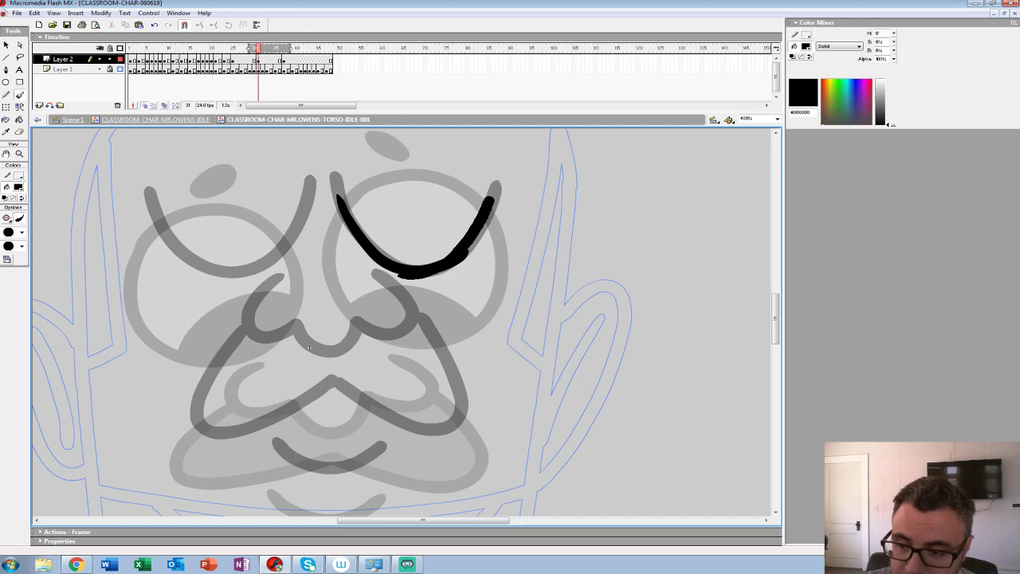
{"action": "key", "text": "ctrl+z"}
{"action": "left_click_drag", "start_coordinate": [347, 307], "coordinate": [487, 297]}
{"action": "key", "text": "ctrl+z"}
{"action": "key", "text": "ctrl+z"}
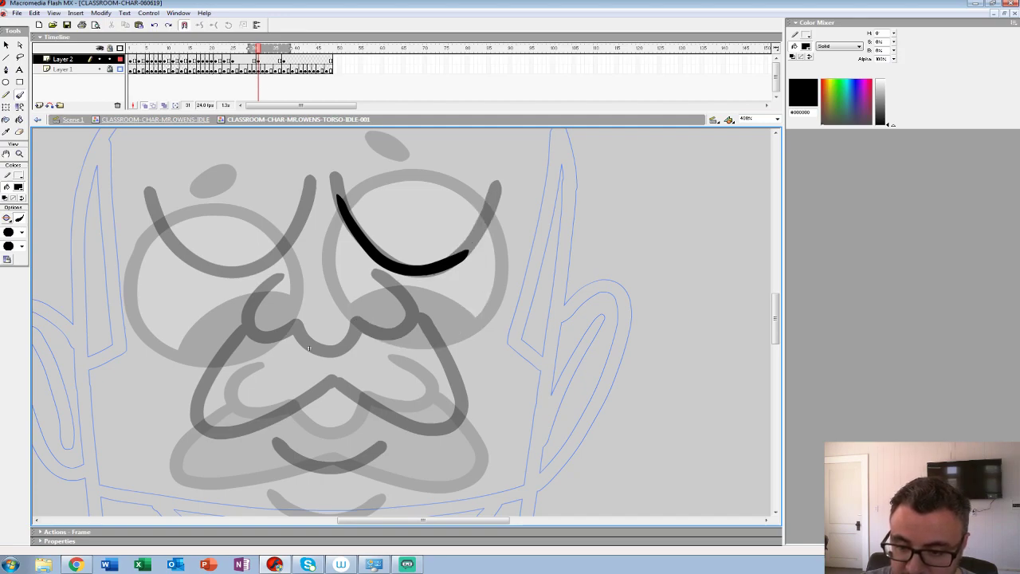
{"action": "key", "text": "ctrl+z"}
Step: Draw both half-closed eyes with flattened upper lids and lowered pupil arcs on frame 31 of Layer 2
{"action": "mouse_move", "coordinate": [337, 254]}
{"action": "left_mouse_down"}
{"action": "mouse_move", "coordinate": [430, 312]}
{"action": "mouse_move", "coordinate": [475, 279]}
{"action": "mouse_move", "coordinate": [499, 207]}
{"action": "mouse_move", "coordinate": [328, 239]}
{"action": "mouse_move", "coordinate": [355, 279]}
{"action": "left_mouse_up"}
{"action": "mouse_move", "coordinate": [499, 209]}
{"action": "left_mouse_down"}
{"action": "mouse_move", "coordinate": [329, 214]}
{"action": "mouse_move", "coordinate": [493, 195]}
{"action": "mouse_move", "coordinate": [502, 211]}
{"action": "left_mouse_up"}
{"action": "left_click_drag", "start_coordinate": [357, 275], "coordinate": [469, 288]}
{"action": "left_click_drag", "start_coordinate": [319, 302], "coordinate": [456, 330]}
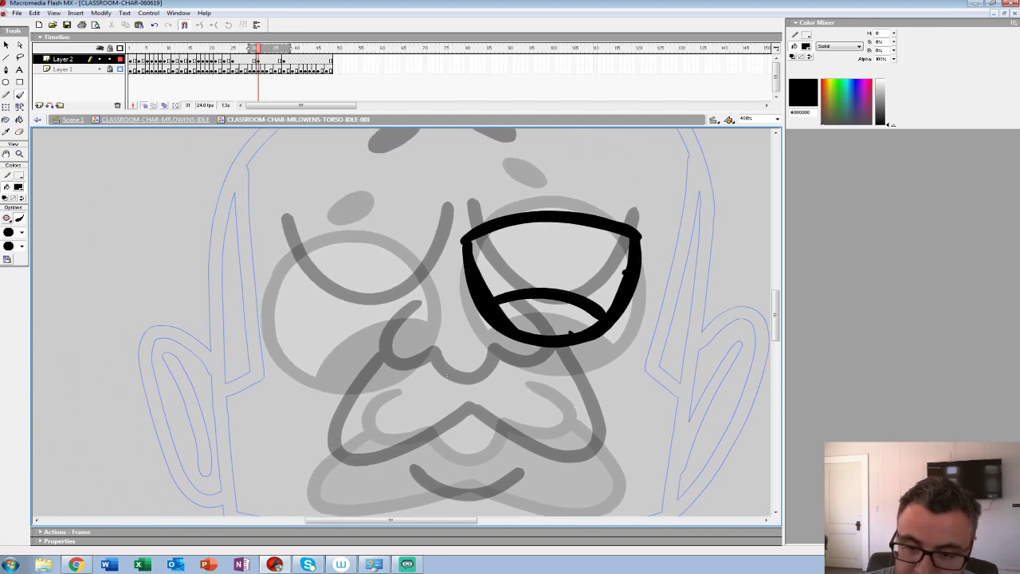
{"action": "left_click_drag", "start_coordinate": [286, 240], "coordinate": [331, 341]}
{"action": "mouse_move", "coordinate": [277, 284]}
{"action": "left_mouse_down"}
{"action": "mouse_move", "coordinate": [422, 307]}
{"action": "mouse_move", "coordinate": [443, 247]}
{"action": "mouse_move", "coordinate": [324, 223]}
{"action": "mouse_move", "coordinate": [434, 231]}
{"action": "left_mouse_up"}
{"action": "mouse_move", "coordinate": [320, 331]}
{"action": "left_mouse_down"}
{"action": "mouse_move", "coordinate": [377, 298]}
{"action": "mouse_move", "coordinate": [431, 314]}
{"action": "left_mouse_up"}
Step: Draw practice arcs and straight strokes in the empty area beside the face, and undo them
{"action": "mouse_move", "coordinate": [717, 295]}
{"action": "left_mouse_down"}
{"action": "mouse_move", "coordinate": [540, 342]}
{"action": "mouse_move", "coordinate": [432, 334]}
{"action": "left_mouse_up"}
{"action": "left_click", "coordinate": [528, 337]}
{"action": "mouse_move", "coordinate": [528, 338]}
{"action": "left_mouse_down"}
{"action": "mouse_move", "coordinate": [683, 337]}
{"action": "mouse_move", "coordinate": [353, 335]}
{"action": "left_mouse_up"}
{"action": "left_click_drag", "start_coordinate": [415, 338], "coordinate": [562, 335]}
{"action": "mouse_move", "coordinate": [510, 383]}
{"action": "left_mouse_down"}
{"action": "mouse_move", "coordinate": [550, 243]}
{"action": "mouse_move", "coordinate": [539, 357]}
{"action": "left_mouse_up"}
{"action": "left_click_drag", "start_coordinate": [456, 353], "coordinate": [594, 354]}
{"action": "left_click_drag", "start_coordinate": [230, 354], "coordinate": [412, 354]}
{"action": "key", "text": "ctrl+z"}
{"action": "key", "text": "ctrl+z"}
{"action": "key", "text": "ctrl+z"}
{"action": "key", "text": "ctrl+z"}
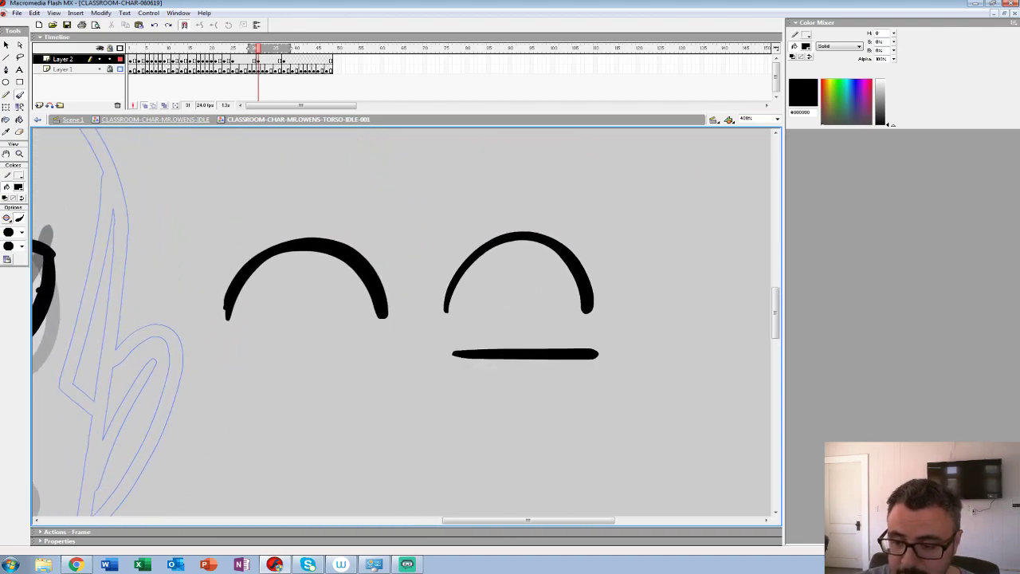
Step: Draw both slanted eyebrows and most of the scalloped nose outline for the half-closed pose on frame 31 of Layer 2
{"action": "mouse_move", "coordinate": [199, 351]}
{"action": "left_mouse_down"}
{"action": "mouse_move", "coordinate": [652, 308]}
{"action": "mouse_move", "coordinate": [698, 322]}
{"action": "left_mouse_up"}
{"action": "left_click_drag", "start_coordinate": [286, 304], "coordinate": [332, 305]}
{"action": "left_click_drag", "start_coordinate": [368, 368], "coordinate": [374, 499]}
{"action": "left_click_drag", "start_coordinate": [425, 272], "coordinate": [451, 280]}
{"action": "left_click_drag", "start_coordinate": [309, 283], "coordinate": [290, 306]}
{"action": "mouse_move", "coordinate": [375, 499]}
{"action": "left_mouse_down"}
{"action": "mouse_move", "coordinate": [337, 280]}
{"action": "mouse_move", "coordinate": [271, 304]}
{"action": "mouse_move", "coordinate": [453, 298]}
{"action": "left_mouse_up"}
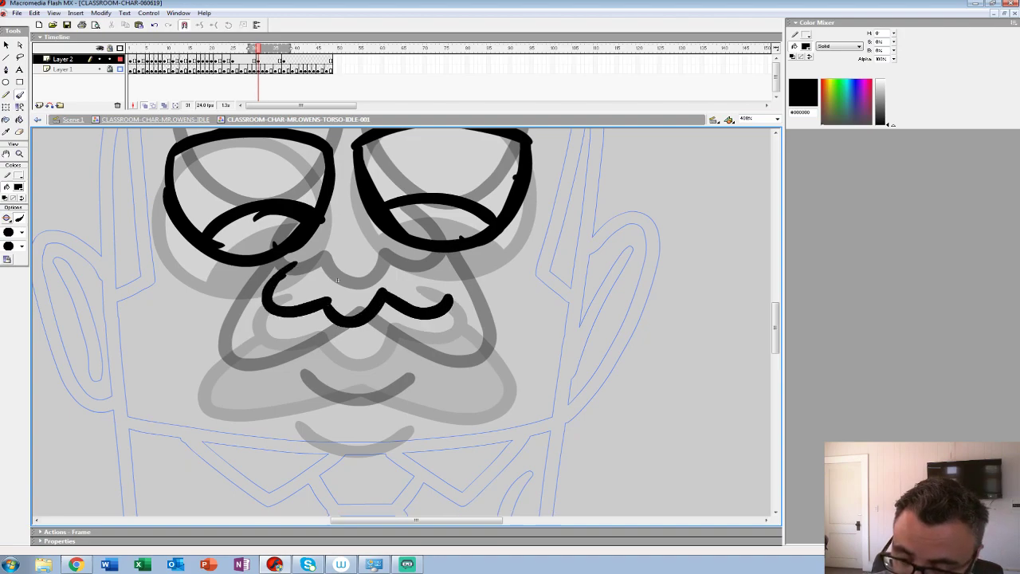
Step: Finish the nose outline and draw the mustache with a curved mouth beneath it in the rough half-closed pose
{"action": "left_click_drag", "start_coordinate": [435, 257], "coordinate": [455, 305]}
{"action": "mouse_move", "coordinate": [275, 292]}
{"action": "left_mouse_down"}
{"action": "mouse_move", "coordinate": [243, 322]}
{"action": "mouse_move", "coordinate": [255, 388]}
{"action": "mouse_move", "coordinate": [368, 343]}
{"action": "mouse_move", "coordinate": [430, 383]}
{"action": "mouse_move", "coordinate": [495, 392]}
{"action": "mouse_move", "coordinate": [457, 283]}
{"action": "left_mouse_up"}
{"action": "mouse_move", "coordinate": [299, 392]}
{"action": "left_mouse_down"}
{"action": "mouse_move", "coordinate": [388, 421]}
{"action": "mouse_move", "coordinate": [401, 407]}
{"action": "left_mouse_up"}
{"action": "key", "text": "ctrl+z"}
{"action": "mouse_move", "coordinate": [304, 410]}
{"action": "left_mouse_down"}
{"action": "mouse_move", "coordinate": [351, 429]}
{"action": "mouse_move", "coordinate": [419, 405]}
{"action": "left_mouse_up"}
{"action": "left_click_drag", "start_coordinate": [338, 279], "coordinate": [341, 364]}
Step: Select the whole rough face drawing and recolor it red (#FF0000)
{"action": "key", "text": "ctrl+a"}
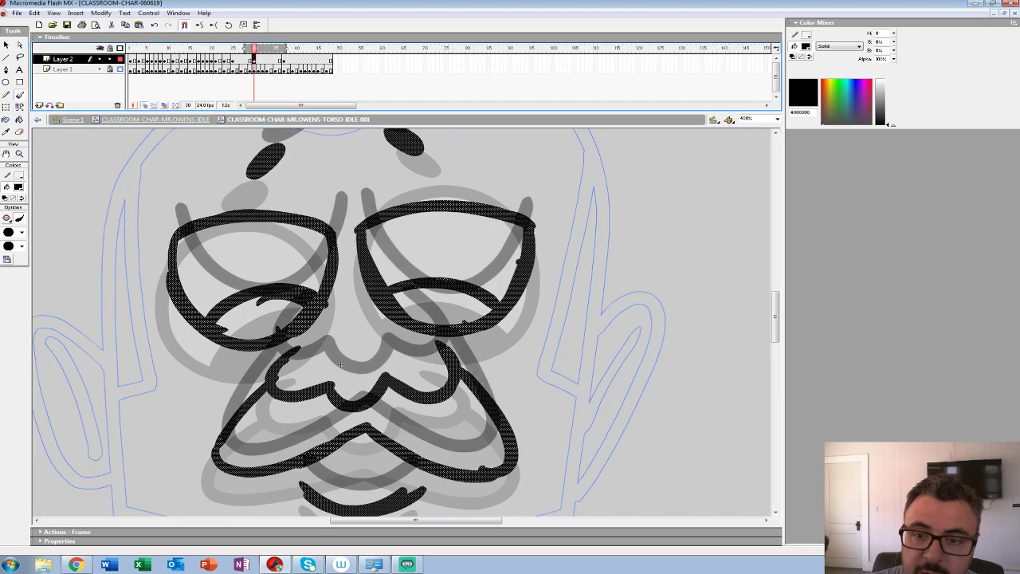
{"action": "left_click", "coordinate": [18, 186]}
{"action": "left_click", "coordinate": [4, 239]}
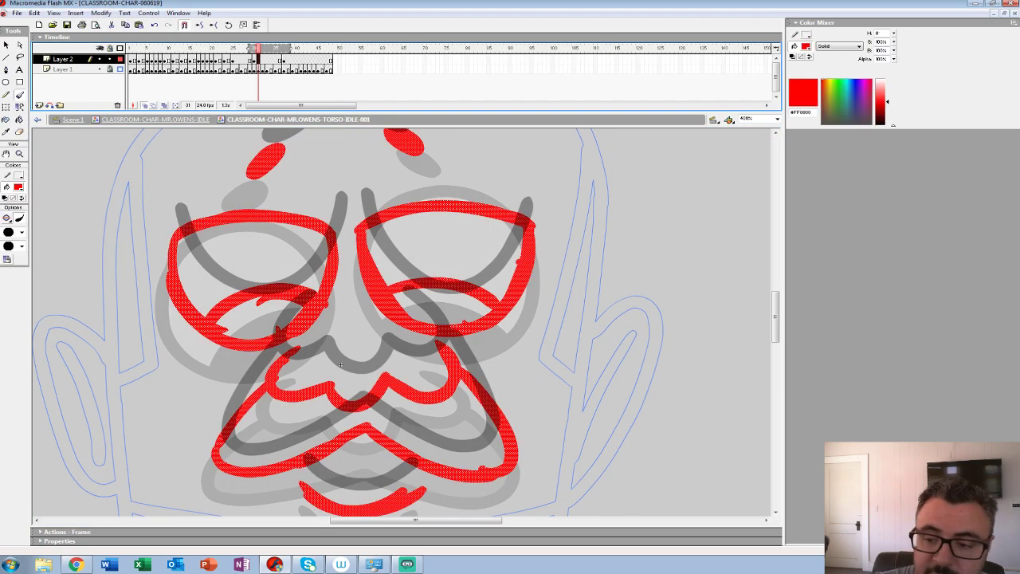
Step: Insert a blank keyframe at frame 31 of Layer 2 and set the fill color back to black (#000000)
{"action": "key", "text": "F7"}
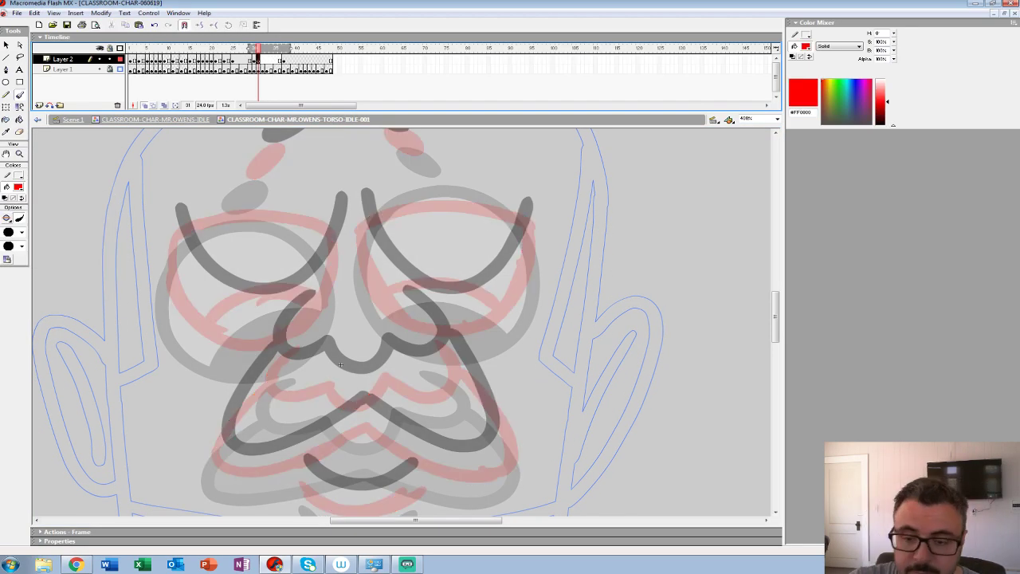
{"action": "left_click", "coordinate": [341, 364]}
{"action": "left_click", "coordinate": [18, 187]}
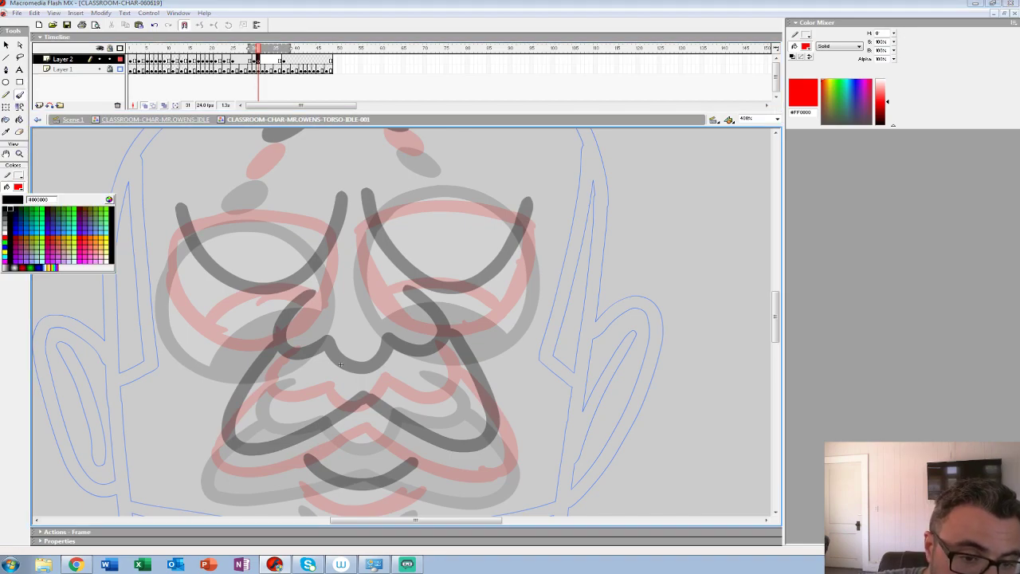
{"action": "left_click", "coordinate": [4, 206]}
Step: Trace the half-closed eyes, pupil arcs and both eyebrows cleanly in black over the red rough on frame 31
{"action": "mouse_move", "coordinate": [360, 227]}
{"action": "left_mouse_down"}
{"action": "mouse_move", "coordinate": [373, 289]}
{"action": "mouse_move", "coordinate": [445, 333]}
{"action": "mouse_move", "coordinate": [512, 317]}
{"action": "mouse_move", "coordinate": [539, 245]}
{"action": "mouse_move", "coordinate": [528, 222]}
{"action": "mouse_move", "coordinate": [463, 204]}
{"action": "mouse_move", "coordinate": [362, 221]}
{"action": "left_mouse_up"}
{"action": "mouse_move", "coordinate": [506, 310]}
{"action": "left_mouse_down"}
{"action": "mouse_move", "coordinate": [414, 290]}
{"action": "mouse_move", "coordinate": [390, 298]}
{"action": "mouse_move", "coordinate": [543, 355]}
{"action": "left_mouse_up"}
{"action": "mouse_move", "coordinate": [318, 296]}
{"action": "left_mouse_down"}
{"action": "mouse_move", "coordinate": [333, 359]}
{"action": "mouse_move", "coordinate": [431, 395]}
{"action": "mouse_move", "coordinate": [485, 318]}
{"action": "mouse_move", "coordinate": [476, 285]}
{"action": "mouse_move", "coordinate": [399, 271]}
{"action": "mouse_move", "coordinate": [319, 296]}
{"action": "left_mouse_up"}
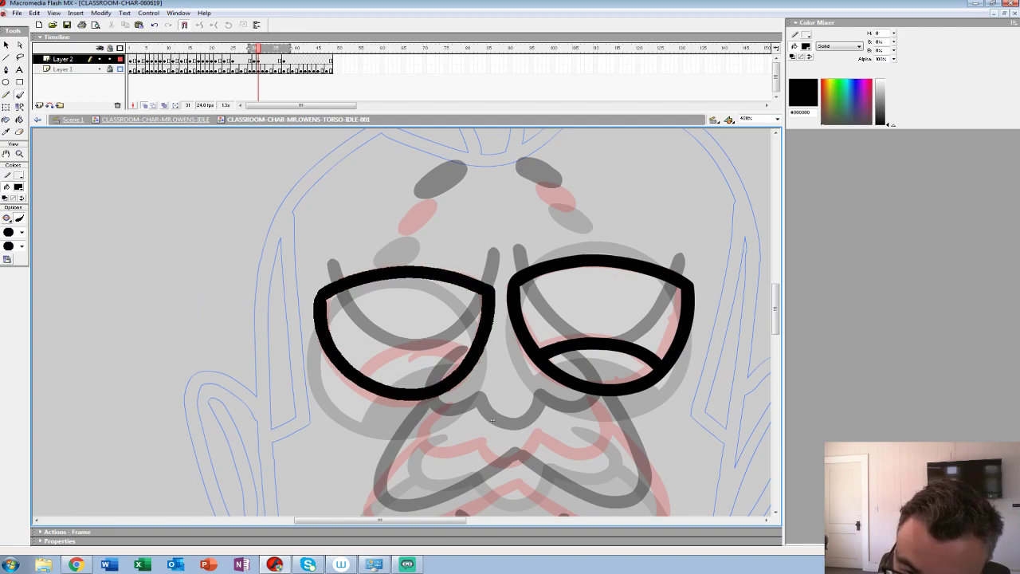
{"action": "mouse_move", "coordinate": [469, 352]}
{"action": "left_mouse_down"}
{"action": "mouse_move", "coordinate": [416, 342]}
{"action": "mouse_move", "coordinate": [361, 372]}
{"action": "left_mouse_up"}
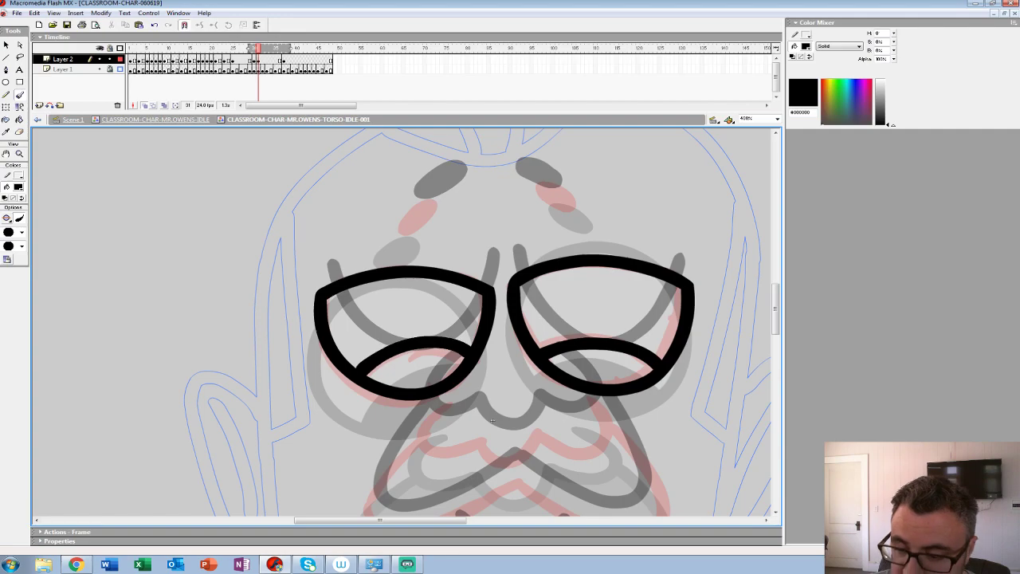
{"action": "left_click_drag", "start_coordinate": [478, 310], "coordinate": [355, 398]}
{"action": "mouse_move", "coordinate": [417, 278]}
{"action": "left_mouse_down"}
{"action": "mouse_move", "coordinate": [451, 298]}
{"action": "mouse_move", "coordinate": [413, 270]}
{"action": "left_mouse_up"}
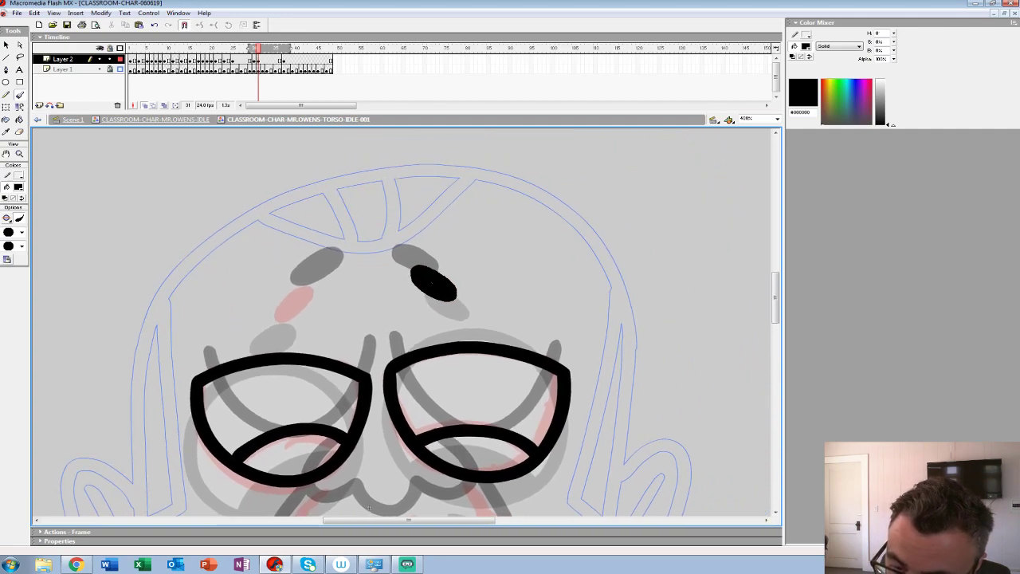
{"action": "mouse_move", "coordinate": [305, 290]}
{"action": "left_mouse_down"}
{"action": "mouse_move", "coordinate": [279, 314]}
{"action": "mouse_move", "coordinate": [307, 292]}
{"action": "left_mouse_up"}
Step: Trace the nose, mustache and mouth in black over the red rough on frame 31
{"action": "left_click_drag", "start_coordinate": [382, 430], "coordinate": [370, 226]}
{"action": "mouse_move", "coordinate": [317, 280]}
{"action": "left_mouse_down"}
{"action": "mouse_move", "coordinate": [283, 309]}
{"action": "mouse_move", "coordinate": [341, 323]}
{"action": "mouse_move", "coordinate": [351, 344]}
{"action": "mouse_move", "coordinate": [408, 325]}
{"action": "mouse_move", "coordinate": [430, 333]}
{"action": "mouse_move", "coordinate": [478, 307]}
{"action": "mouse_move", "coordinate": [458, 284]}
{"action": "left_mouse_up"}
{"action": "mouse_move", "coordinate": [283, 312]}
{"action": "left_mouse_down"}
{"action": "mouse_move", "coordinate": [229, 391]}
{"action": "mouse_move", "coordinate": [244, 405]}
{"action": "left_mouse_up"}
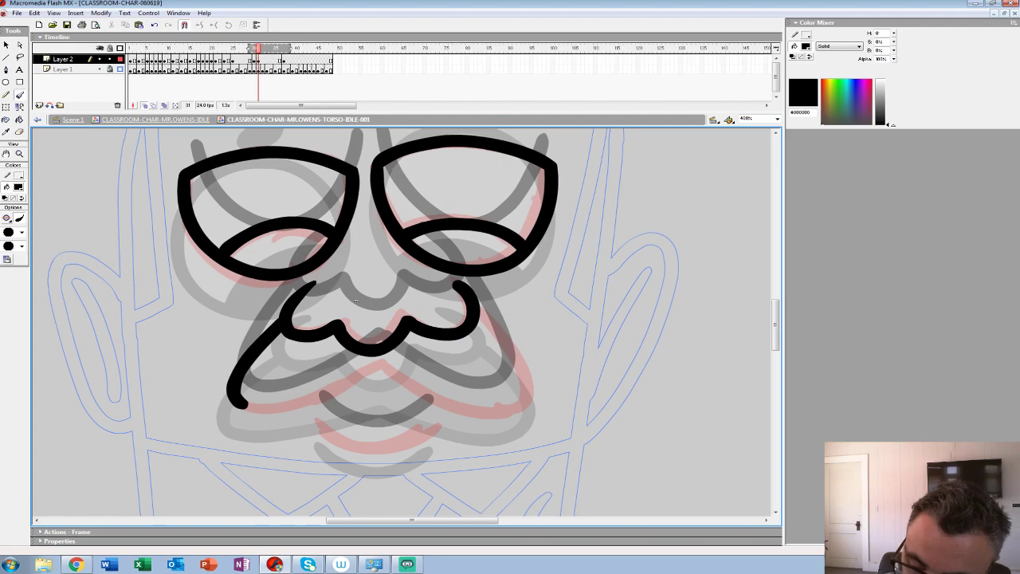
{"action": "mouse_move", "coordinate": [484, 316]}
{"action": "left_mouse_down"}
{"action": "mouse_move", "coordinate": [519, 389]}
{"action": "mouse_move", "coordinate": [482, 414]}
{"action": "mouse_move", "coordinate": [390, 370]}
{"action": "mouse_move", "coordinate": [289, 403]}
{"action": "mouse_move", "coordinate": [239, 405]}
{"action": "left_mouse_up"}
{"action": "mouse_move", "coordinate": [315, 417]}
{"action": "left_mouse_down"}
{"action": "mouse_move", "coordinate": [346, 433]}
{"action": "mouse_move", "coordinate": [422, 435]}
{"action": "mouse_move", "coordinate": [434, 416]}
{"action": "mouse_move", "coordinate": [390, 512]}
{"action": "left_mouse_up"}
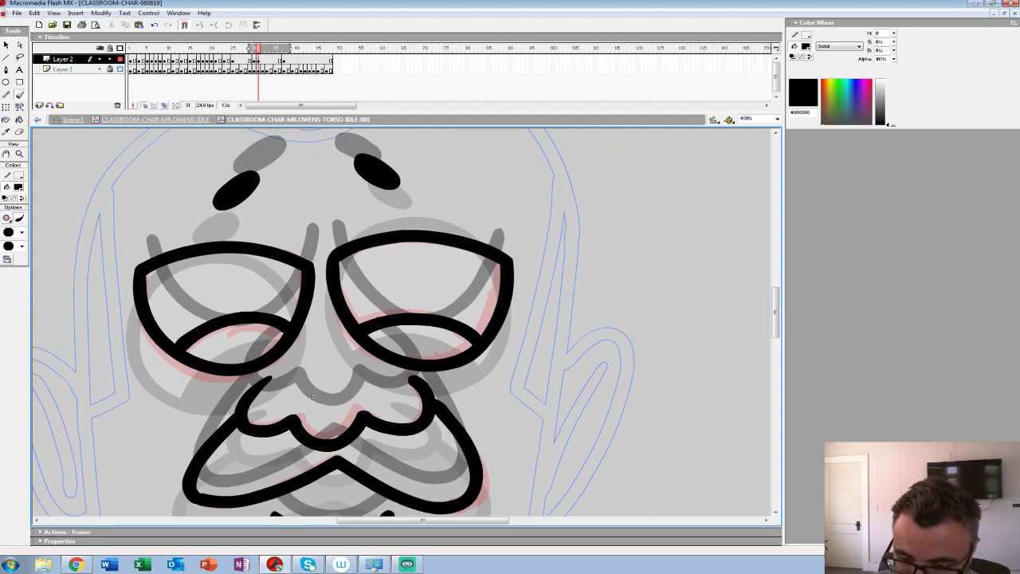
Step: Fill both pupils of the half-closed eyes on frame 31 with black
{"action": "left_click_drag", "start_coordinate": [312, 396], "coordinate": [302, 404]}
{"action": "key", "text": "k"}
{"action": "left_click", "coordinate": [225, 351]}
{"action": "left_click", "coordinate": [411, 349]}
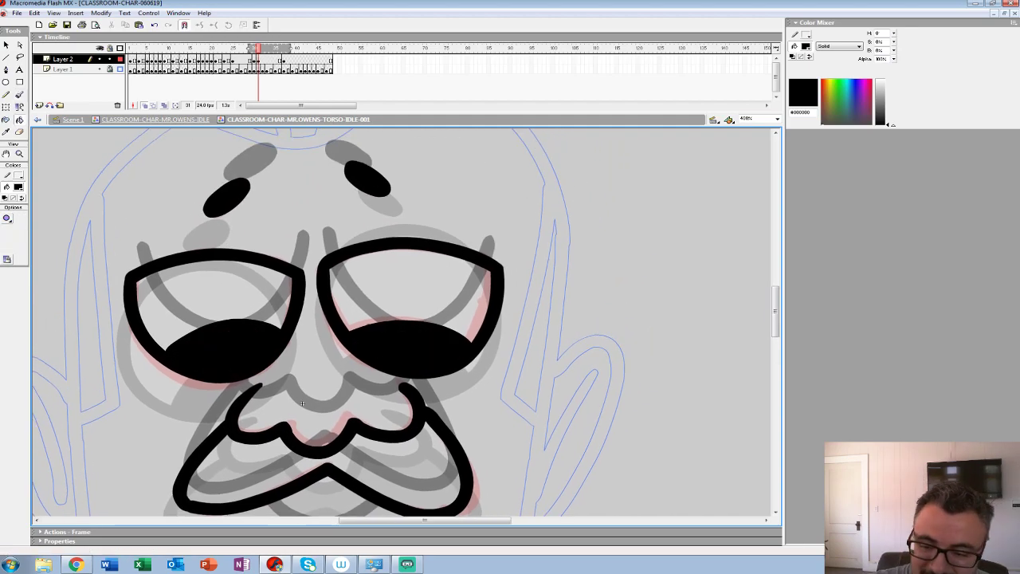
Step: Turn off onion skinning and play the face animation from frame 1 at 100% view
{"action": "left_click", "coordinate": [434, 294], "text": "ctrl+shift"}
{"action": "left_click", "coordinate": [434, 294], "text": "ctrl+shift"}
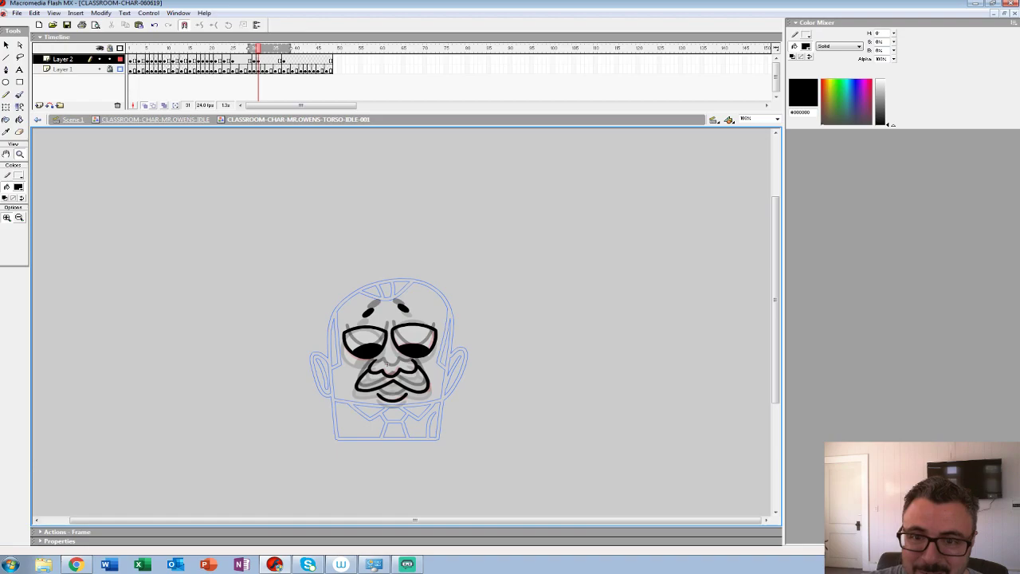
{"action": "key", "text": "ctrl+a"}
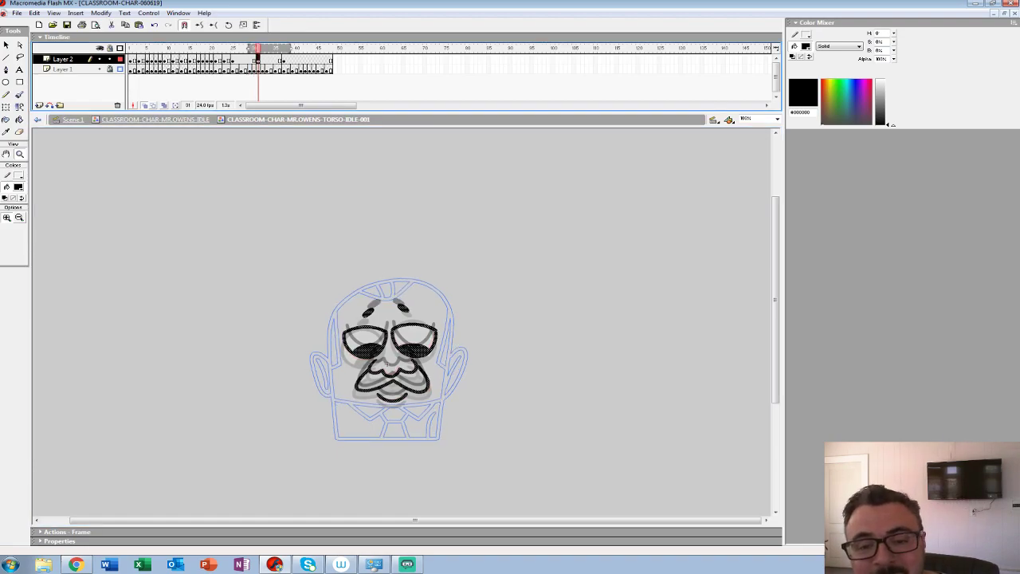
{"action": "left_click", "coordinate": [145, 106]}
{"action": "left_click", "coordinate": [129, 49]}
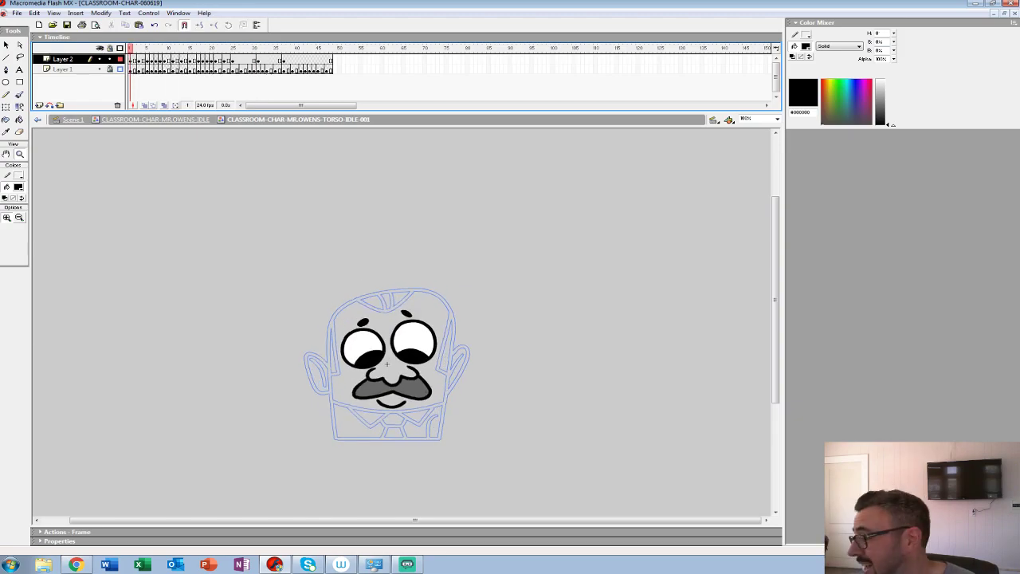
{"action": "key", "text": "Return"}
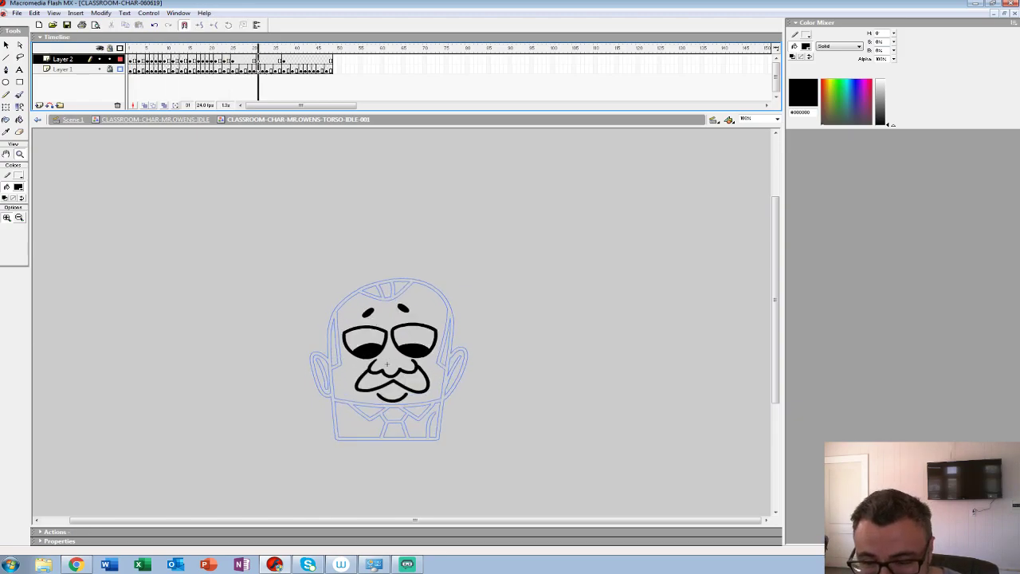
Step: Insert blank keyframes on Layer 2 between the frame 25 face and the half-closed pose at frame 31
{"action": "left_click", "coordinate": [249, 60]}
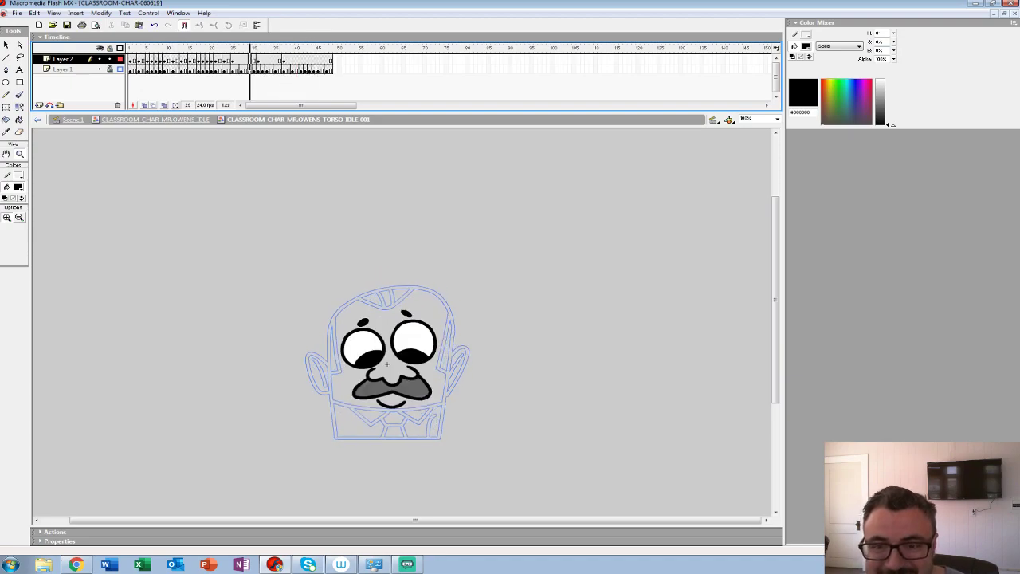
{"action": "key", "text": "."}
{"action": "key", "text": "F7"}
{"action": "key", "text": "F7"}
{"action": "key", "text": "F7"}
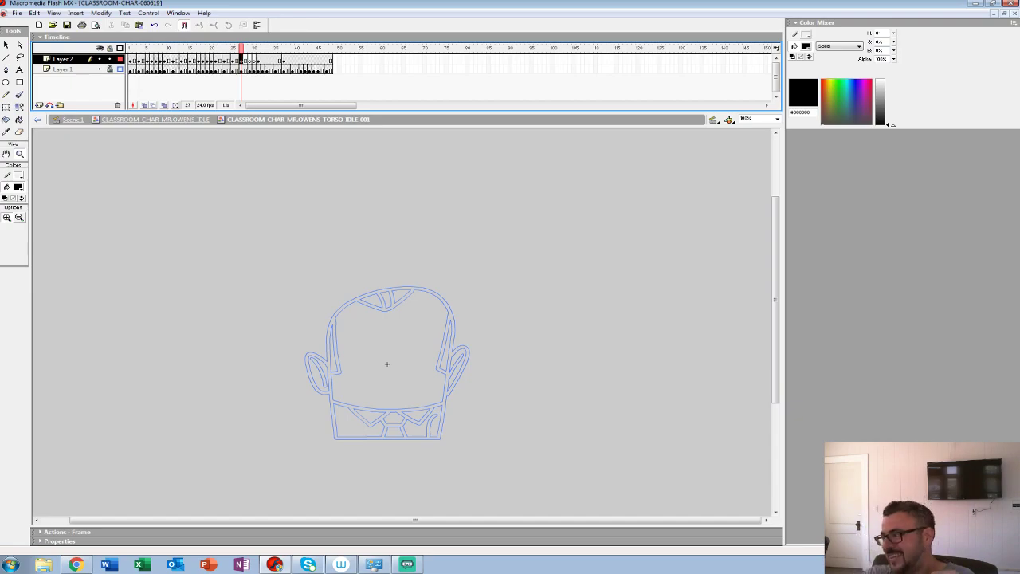
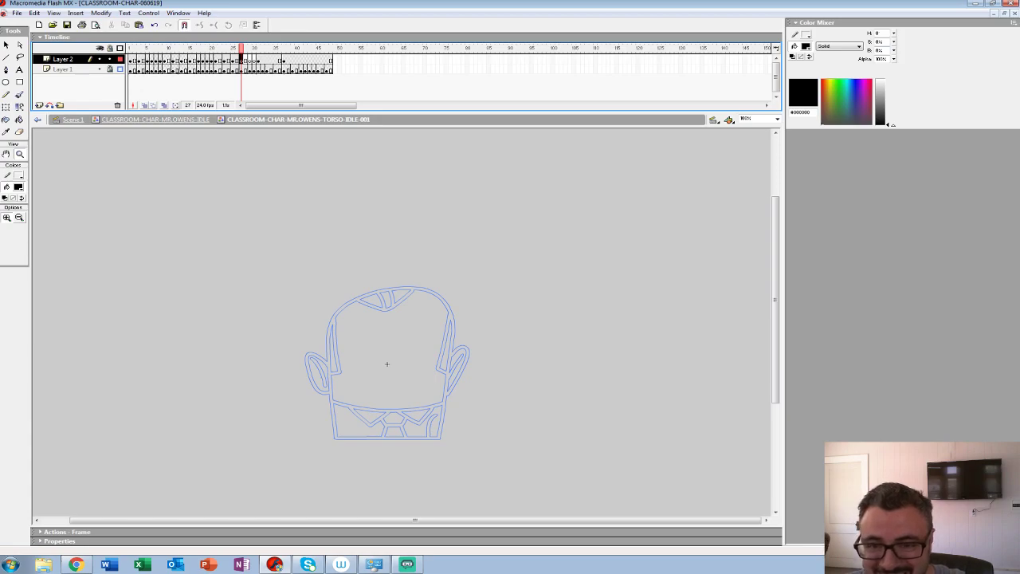
Step: Insert blank keyframes on Layer 2 between the half-closed pose at frame 31 and the closed-eye drawing at frame 37
{"action": "key", "text": "period"}
{"action": "key", "text": "period"}
{"action": "key", "text": "period"}
{"action": "key", "text": "period"}
{"action": "key", "text": "period"}
{"action": "key", "text": "F7"}
{"action": "key", "text": "period"}
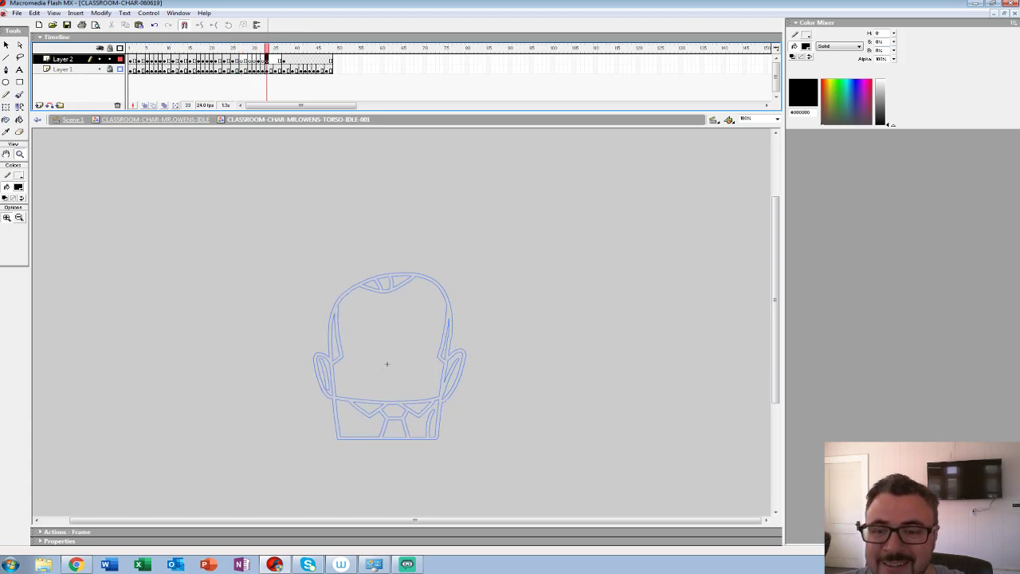
Step: Return to blank frame 30 and turn on onion skinning with its range reaching from frame 25 to the half-closed pose
{"action": "key", "text": "comma"}
{"action": "key", "text": "comma"}
{"action": "key", "text": "comma"}
{"action": "key", "text": "comma"}
{"action": "key", "text": "comma"}
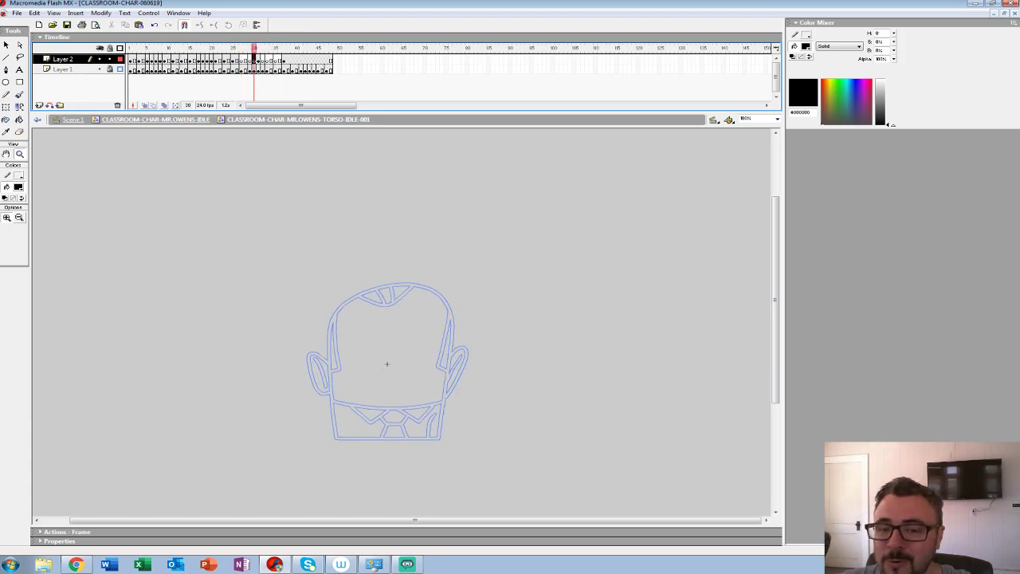
{"action": "key", "text": "alt+shift+o"}
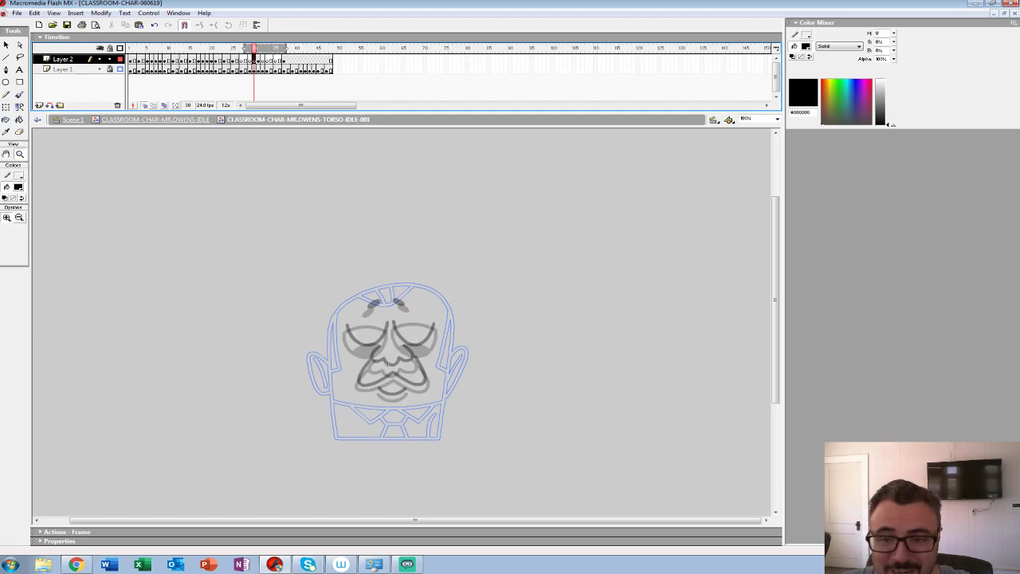
{"action": "key", "text": "period"}
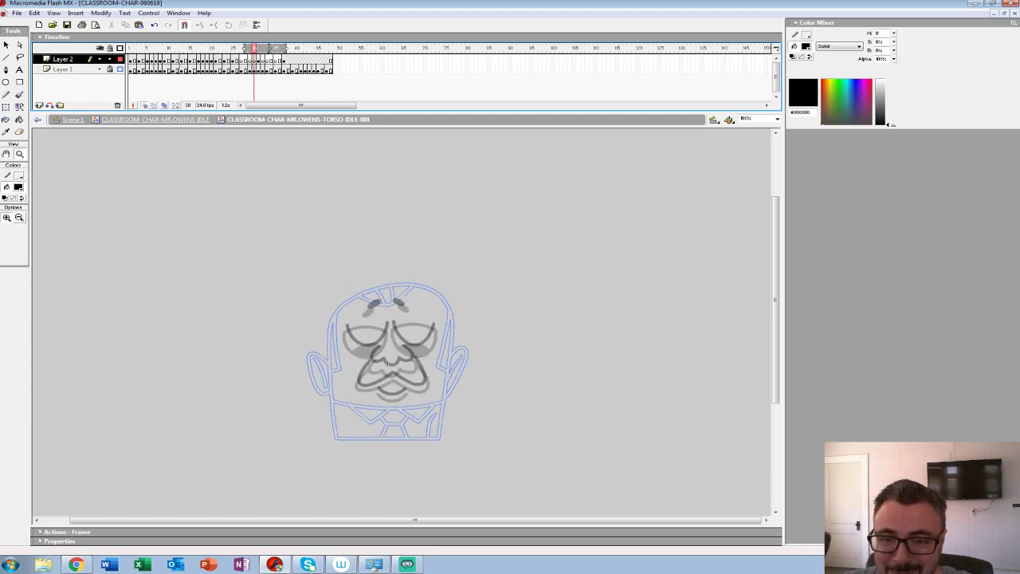
{"action": "left_click_drag", "start_coordinate": [283, 49], "coordinate": [233, 48]}
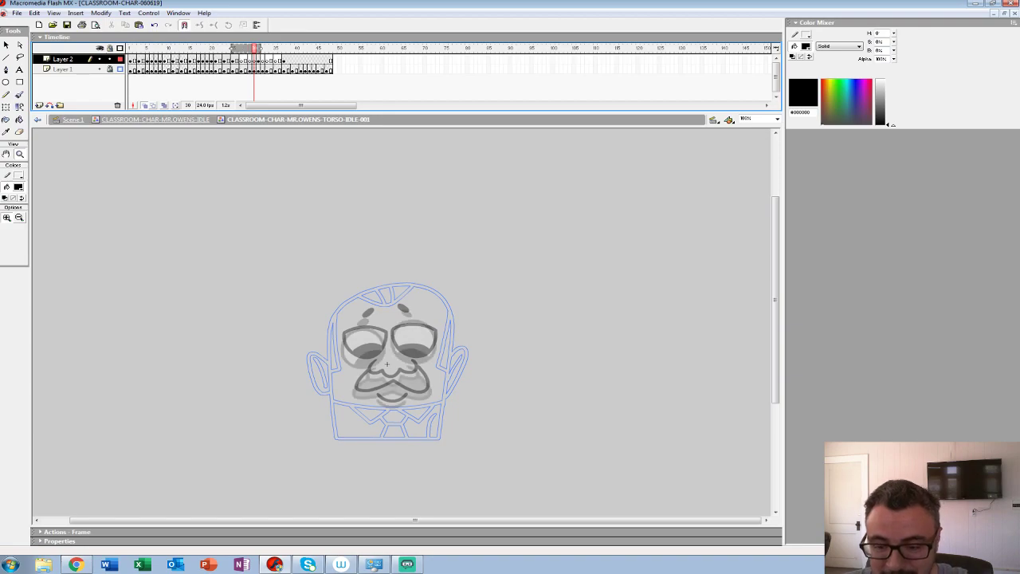
Step: Draw both eye outlines with pupil arcs on frame 30 using the Brush tool, between the open and half-closed poses
{"action": "left_click", "coordinate": [388, 365]}
{"action": "left_click", "coordinate": [374, 377]}
{"action": "key", "text": "b"}
{"action": "mouse_move", "coordinate": [402, 402]}
{"action": "left_mouse_down"}
{"action": "mouse_move", "coordinate": [369, 341]}
{"action": "mouse_move", "coordinate": [415, 357]}
{"action": "left_mouse_up"}
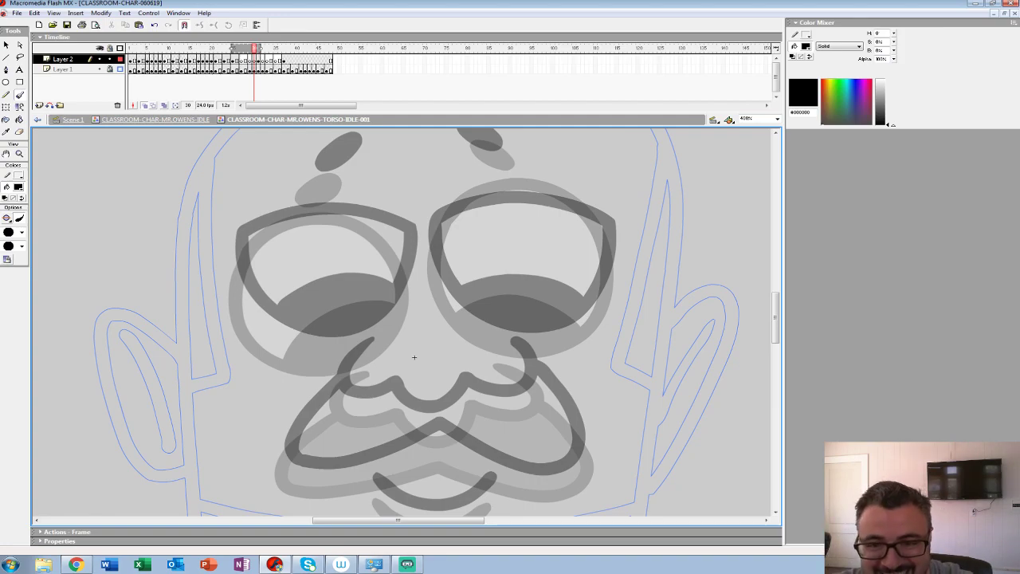
{"action": "mouse_move", "coordinate": [438, 263]}
{"action": "left_mouse_down"}
{"action": "mouse_move", "coordinate": [460, 314]}
{"action": "mouse_move", "coordinate": [507, 341]}
{"action": "mouse_move", "coordinate": [544, 342]}
{"action": "mouse_move", "coordinate": [577, 323]}
{"action": "mouse_move", "coordinate": [608, 262]}
{"action": "mouse_move", "coordinate": [588, 213]}
{"action": "mouse_move", "coordinate": [528, 189]}
{"action": "mouse_move", "coordinate": [487, 191]}
{"action": "mouse_move", "coordinate": [438, 235]}
{"action": "left_mouse_up"}
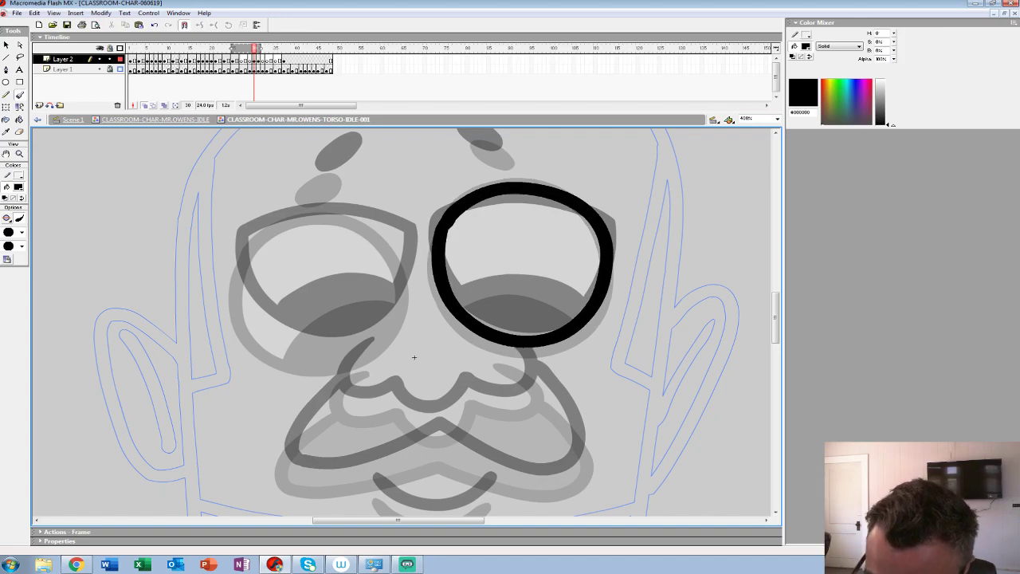
{"action": "mouse_move", "coordinate": [580, 316]}
{"action": "left_mouse_down"}
{"action": "mouse_move", "coordinate": [526, 291]}
{"action": "mouse_move", "coordinate": [464, 308]}
{"action": "mouse_move", "coordinate": [654, 326]}
{"action": "left_mouse_up"}
{"action": "left_click_drag", "start_coordinate": [603, 373], "coordinate": [554, 352]}
{"action": "mouse_move", "coordinate": [385, 236]}
{"action": "left_mouse_down"}
{"action": "mouse_move", "coordinate": [382, 290]}
{"action": "mouse_move", "coordinate": [405, 325]}
{"action": "mouse_move", "coordinate": [442, 347]}
{"action": "mouse_move", "coordinate": [478, 350]}
{"action": "mouse_move", "coordinate": [497, 339]}
{"action": "mouse_move", "coordinate": [389, 231]}
{"action": "mouse_move", "coordinate": [378, 262]}
{"action": "mouse_move", "coordinate": [388, 305]}
{"action": "mouse_move", "coordinate": [420, 336]}
{"action": "mouse_move", "coordinate": [491, 340]}
{"action": "mouse_move", "coordinate": [521, 325]}
{"action": "mouse_move", "coordinate": [546, 285]}
{"action": "mouse_move", "coordinate": [531, 228]}
{"action": "mouse_move", "coordinate": [499, 212]}
{"action": "mouse_move", "coordinate": [423, 214]}
{"action": "mouse_move", "coordinate": [385, 232]}
{"action": "left_mouse_up"}
{"action": "key", "text": "ctrl+z"}
{"action": "mouse_move", "coordinate": [537, 288]}
{"action": "left_mouse_down"}
{"action": "mouse_move", "coordinate": [491, 286]}
{"action": "mouse_move", "coordinate": [416, 331]}
{"action": "left_mouse_up"}
{"action": "left_click_drag", "start_coordinate": [552, 351], "coordinate": [390, 491]}
Step: Draw both eyebrows on frame 30 between the onion-skinned eyebrow positions
{"action": "left_click_drag", "start_coordinate": [443, 269], "coordinate": [475, 289]}
{"action": "key", "text": "ctrl+z"}
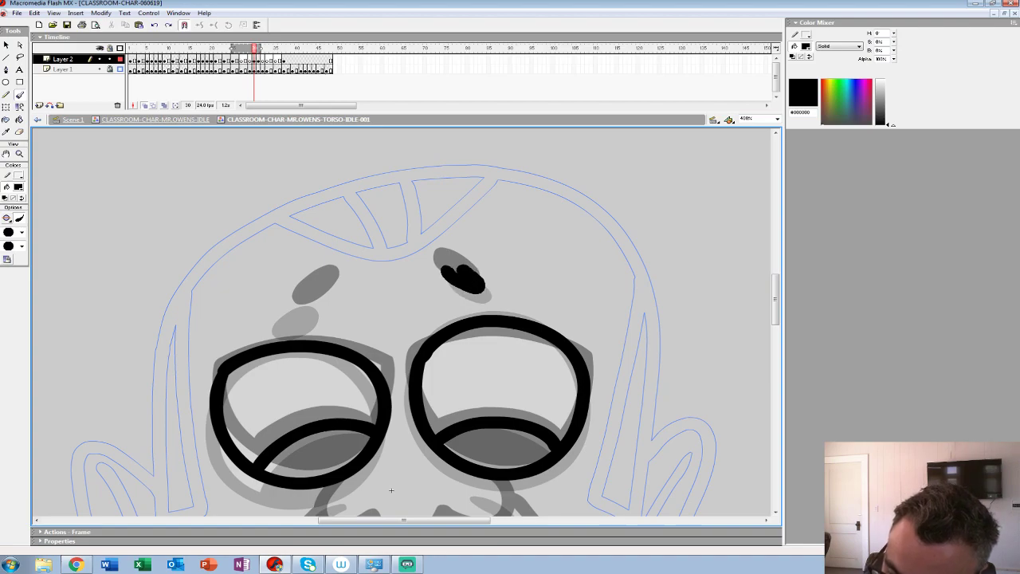
{"action": "left_click_drag", "start_coordinate": [391, 490], "coordinate": [558, 414]}
{"action": "mouse_move", "coordinate": [471, 221]}
{"action": "left_mouse_down"}
{"action": "mouse_move", "coordinate": [478, 235]}
{"action": "mouse_move", "coordinate": [471, 228]}
{"action": "left_mouse_up"}
{"action": "mouse_move", "coordinate": [558, 414]}
{"action": "left_mouse_down"}
{"action": "mouse_move", "coordinate": [387, 246]}
{"action": "mouse_move", "coordinate": [319, 293]}
{"action": "mouse_move", "coordinate": [368, 285]}
{"action": "left_mouse_up"}
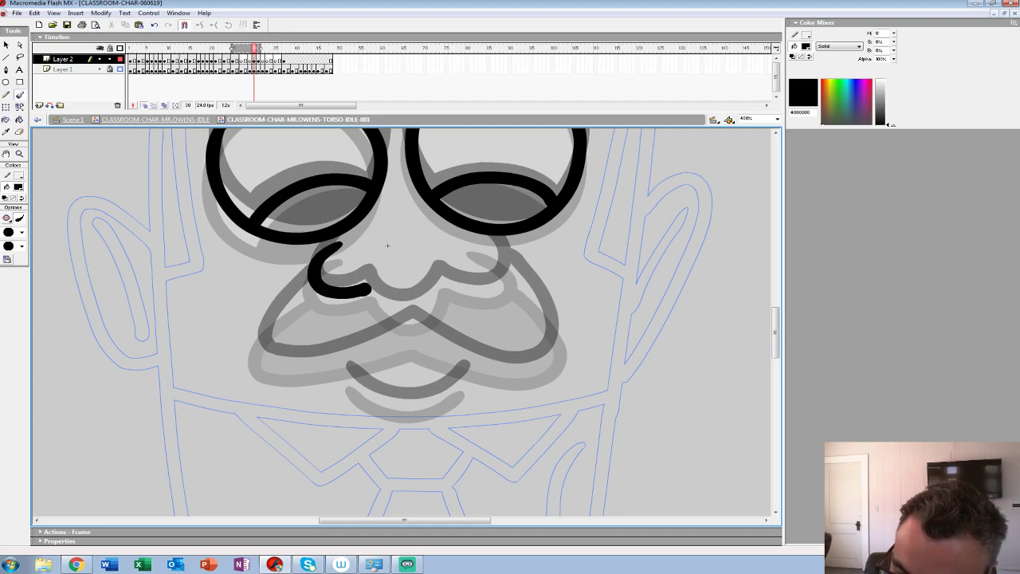
Step: Draw the scalloped nose, mustache outline and curved mouth on frame 30 between the onion-skinned poses
{"action": "mouse_move", "coordinate": [482, 239]}
{"action": "left_mouse_down"}
{"action": "mouse_move", "coordinate": [501, 292]}
{"action": "mouse_move", "coordinate": [440, 284]}
{"action": "mouse_move", "coordinate": [383, 307]}
{"action": "mouse_move", "coordinate": [340, 234]}
{"action": "left_mouse_up"}
{"action": "mouse_move", "coordinate": [470, 208]}
{"action": "left_mouse_down"}
{"action": "mouse_move", "coordinate": [512, 269]}
{"action": "mouse_move", "coordinate": [492, 298]}
{"action": "mouse_move", "coordinate": [424, 292]}
{"action": "mouse_move", "coordinate": [368, 266]}
{"action": "left_mouse_up"}
{"action": "left_click_drag", "start_coordinate": [369, 266], "coordinate": [372, 268]}
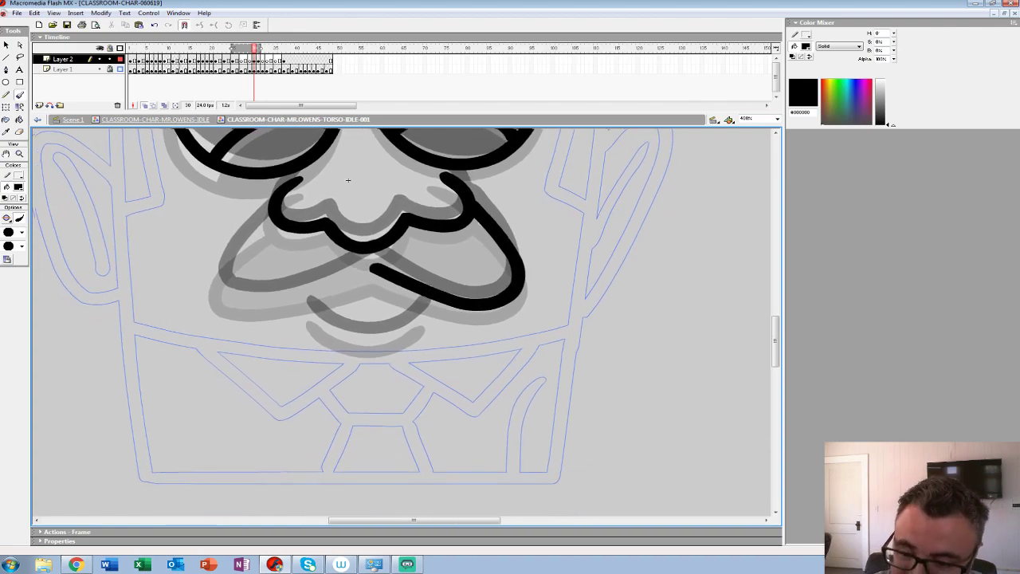
{"action": "left_click_drag", "start_coordinate": [343, 179], "coordinate": [557, 163]}
{"action": "mouse_move", "coordinate": [483, 201]}
{"action": "left_mouse_down"}
{"action": "mouse_move", "coordinate": [440, 239]}
{"action": "mouse_move", "coordinate": [431, 271]}
{"action": "left_mouse_up"}
{"action": "mouse_move", "coordinate": [582, 251]}
{"action": "left_mouse_down"}
{"action": "mouse_move", "coordinate": [480, 282]}
{"action": "mouse_move", "coordinate": [431, 272]}
{"action": "left_mouse_up"}
{"action": "mouse_move", "coordinate": [526, 279]}
{"action": "left_mouse_down"}
{"action": "mouse_move", "coordinate": [384, 243]}
{"action": "mouse_move", "coordinate": [405, 281]}
{"action": "mouse_move", "coordinate": [468, 279]}
{"action": "mouse_move", "coordinate": [492, 257]}
{"action": "mouse_move", "coordinate": [342, 413]}
{"action": "left_mouse_up"}
Step: Draw both eyebrows on frame 29 of Layer 2 between the onion-skinned eyebrow positions
{"action": "left_click", "coordinate": [250, 60]}
{"action": "left_click_drag", "start_coordinate": [270, 283], "coordinate": [327, 426]}
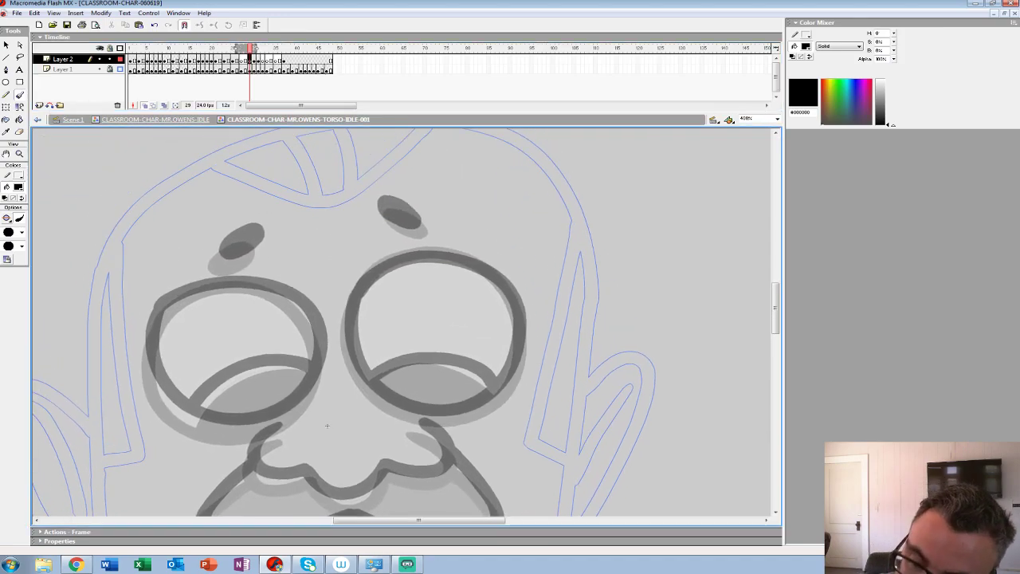
{"action": "left_click_drag", "start_coordinate": [380, 207], "coordinate": [402, 223]}
{"action": "left_click_drag", "start_coordinate": [327, 425], "coordinate": [362, 326]}
Step: Draw both round eye outlines with pupil arcs on frame 29, redoing the first stroke of the character's eye
{"action": "mouse_move", "coordinate": [414, 169]}
{"action": "left_mouse_down"}
{"action": "mouse_move", "coordinate": [388, 214]}
{"action": "mouse_move", "coordinate": [392, 264]}
{"action": "mouse_move", "coordinate": [433, 304]}
{"action": "mouse_move", "coordinate": [486, 315]}
{"action": "left_mouse_up"}
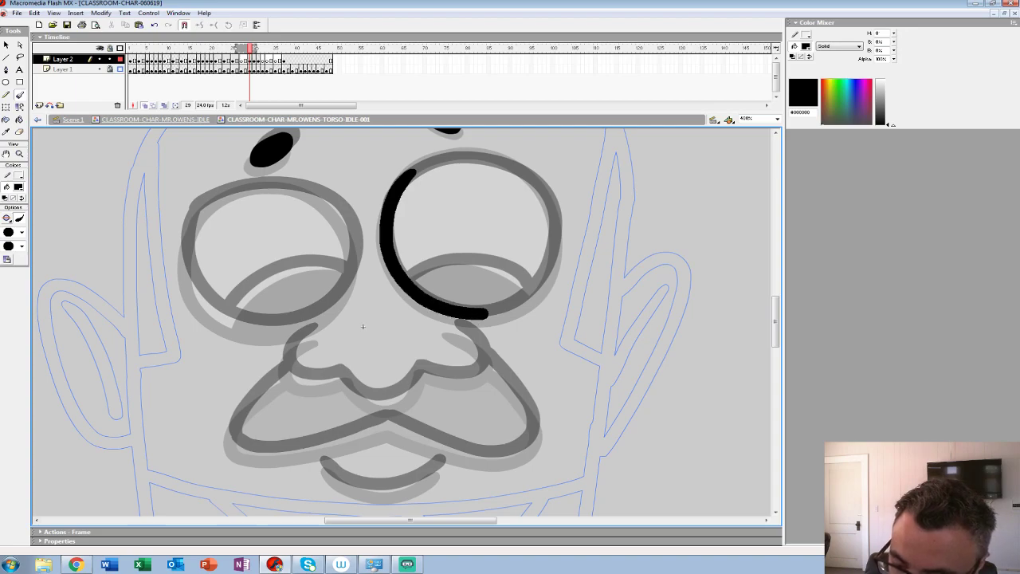
{"action": "key", "text": "ctrl+z"}
{"action": "mouse_move", "coordinate": [410, 172]}
{"action": "left_mouse_down"}
{"action": "mouse_move", "coordinate": [386, 199]}
{"action": "mouse_move", "coordinate": [384, 263]}
{"action": "mouse_move", "coordinate": [430, 307]}
{"action": "mouse_move", "coordinate": [487, 319]}
{"action": "mouse_move", "coordinate": [530, 294]}
{"action": "mouse_move", "coordinate": [558, 248]}
{"action": "mouse_move", "coordinate": [533, 181]}
{"action": "mouse_move", "coordinate": [471, 156]}
{"action": "mouse_move", "coordinate": [394, 179]}
{"action": "left_mouse_up"}
{"action": "mouse_move", "coordinate": [526, 289]}
{"action": "left_mouse_down"}
{"action": "mouse_move", "coordinate": [471, 261]}
{"action": "mouse_move", "coordinate": [411, 280]}
{"action": "mouse_move", "coordinate": [560, 299]}
{"action": "left_mouse_up"}
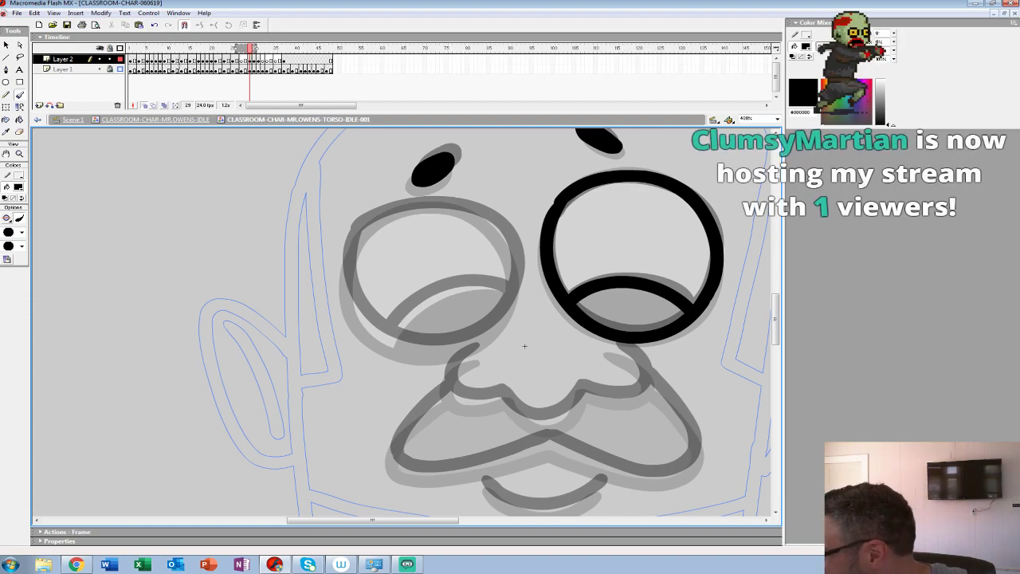
{"action": "left_click_drag", "start_coordinate": [524, 346], "coordinate": [606, 325]}
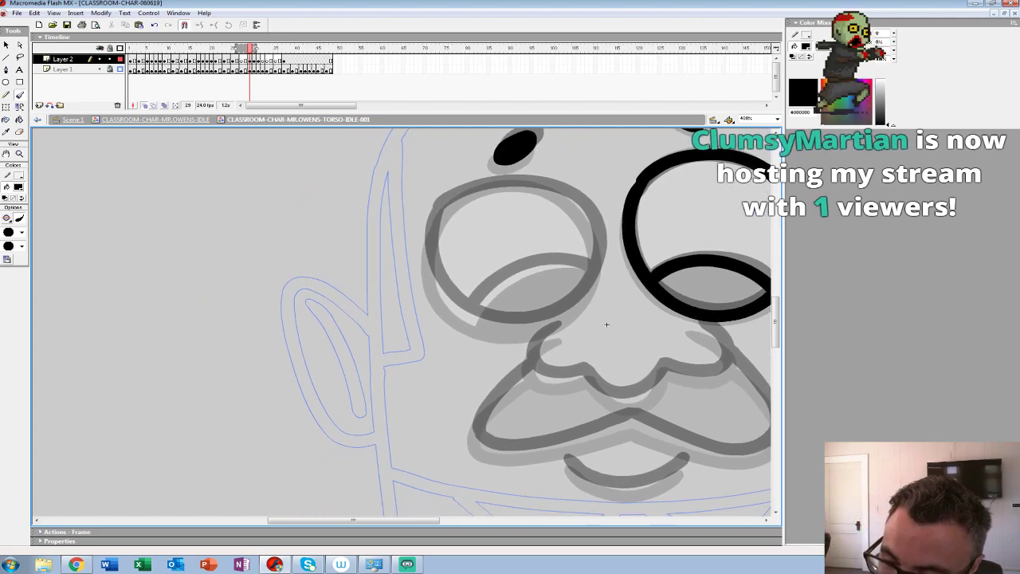
{"action": "mouse_move", "coordinate": [450, 199]}
{"action": "left_mouse_down"}
{"action": "mouse_move", "coordinate": [429, 271]}
{"action": "mouse_move", "coordinate": [467, 317]}
{"action": "mouse_move", "coordinate": [512, 330]}
{"action": "mouse_move", "coordinate": [560, 318]}
{"action": "mouse_move", "coordinate": [581, 297]}
{"action": "mouse_move", "coordinate": [595, 244]}
{"action": "mouse_move", "coordinate": [563, 195]}
{"action": "mouse_move", "coordinate": [500, 183]}
{"action": "mouse_move", "coordinate": [452, 196]}
{"action": "left_mouse_up"}
{"action": "mouse_move", "coordinate": [589, 263]}
{"action": "left_mouse_down"}
{"action": "mouse_move", "coordinate": [498, 288]}
{"action": "mouse_move", "coordinate": [474, 312]}
{"action": "left_mouse_up"}
{"action": "left_click_drag", "start_coordinate": [607, 324], "coordinate": [389, 248]}
Step: Draw the nose, mustache outline and curved mouth on frame 29 between the onion-skinned poses
{"action": "mouse_move", "coordinate": [479, 247]}
{"action": "left_mouse_down"}
{"action": "mouse_move", "coordinate": [501, 262]}
{"action": "mouse_move", "coordinate": [501, 295]}
{"action": "mouse_move", "coordinate": [480, 302]}
{"action": "mouse_move", "coordinate": [445, 290]}
{"action": "mouse_move", "coordinate": [423, 319]}
{"action": "mouse_move", "coordinate": [401, 325]}
{"action": "mouse_move", "coordinate": [367, 295]}
{"action": "mouse_move", "coordinate": [329, 304]}
{"action": "left_mouse_up"}
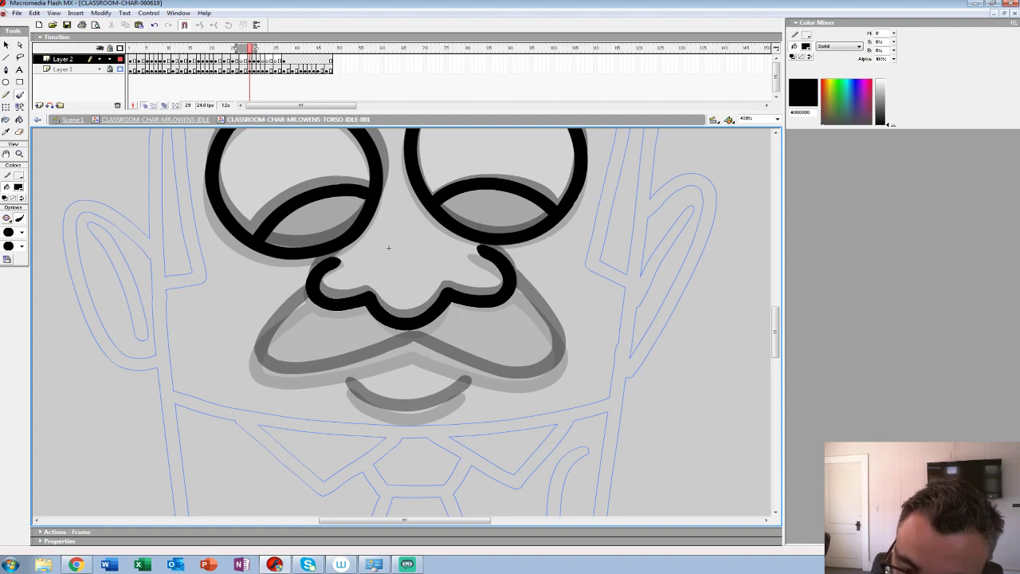
{"action": "left_click_drag", "start_coordinate": [389, 248], "coordinate": [361, 204]}
{"action": "mouse_move", "coordinate": [490, 236]}
{"action": "left_mouse_down"}
{"action": "mouse_move", "coordinate": [533, 299]}
{"action": "mouse_move", "coordinate": [506, 336]}
{"action": "mouse_move", "coordinate": [381, 301]}
{"action": "left_mouse_up"}
{"action": "left_click_drag", "start_coordinate": [381, 301], "coordinate": [565, 259]}
{"action": "mouse_move", "coordinate": [467, 210]}
{"action": "left_mouse_down"}
{"action": "mouse_move", "coordinate": [420, 283]}
{"action": "mouse_move", "coordinate": [492, 286]}
{"action": "mouse_move", "coordinate": [569, 260]}
{"action": "mouse_move", "coordinate": [493, 209]}
{"action": "left_mouse_up"}
{"action": "mouse_move", "coordinate": [530, 263]}
{"action": "left_mouse_down"}
{"action": "mouse_move", "coordinate": [478, 274]}
{"action": "mouse_move", "coordinate": [434, 250]}
{"action": "left_mouse_up"}
{"action": "mouse_move", "coordinate": [470, 135]}
{"action": "left_mouse_down"}
{"action": "mouse_move", "coordinate": [399, 273]}
{"action": "mouse_move", "coordinate": [329, 353]}
{"action": "left_mouse_up"}
Step: Go to blank frame 27 of Layer 2 and set the onion skin range to reach the frame 29 drawing
{"action": "key", "text": "comma"}
{"action": "key", "text": "comma"}
{"action": "left_click_drag", "start_coordinate": [229, 48], "coordinate": [251, 49]}
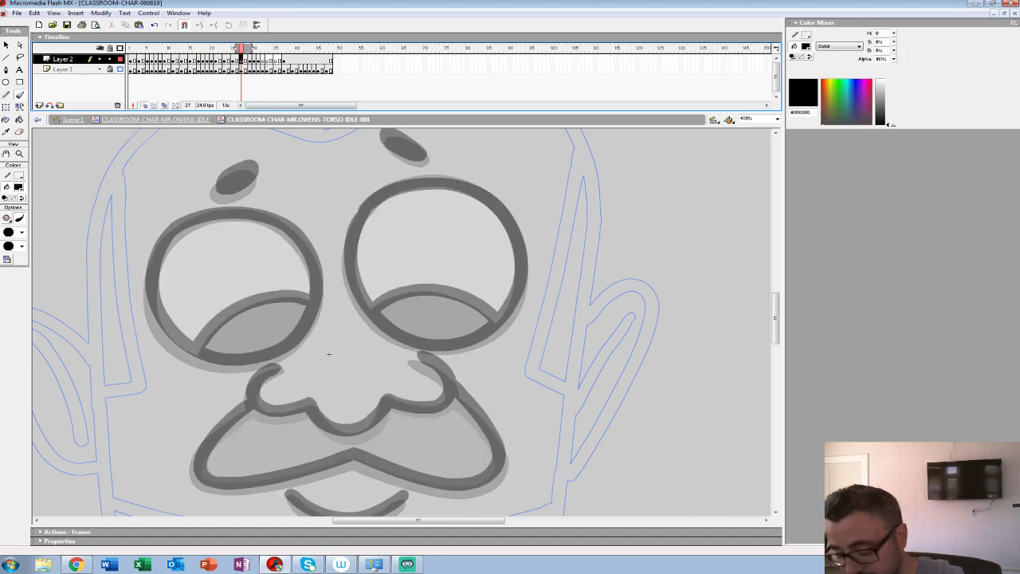
{"action": "left_click_drag", "start_coordinate": [328, 353], "coordinate": [382, 407]}
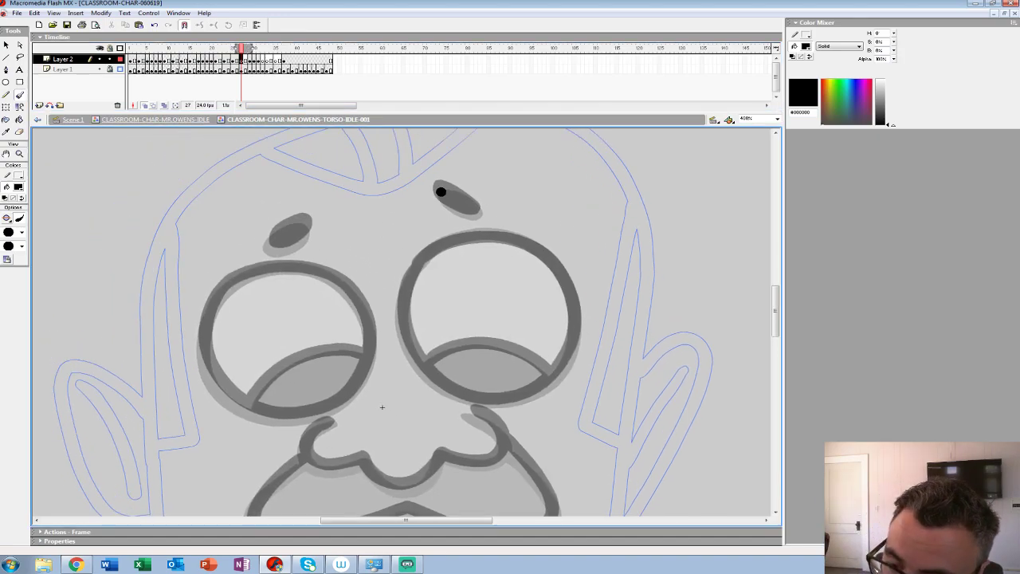
Step: Draw both eyebrows on frame 27 of Layer 2 between the onion-skinned eyebrow positions
{"action": "left_click_drag", "start_coordinate": [457, 196], "coordinate": [467, 203]}
{"action": "mouse_move", "coordinate": [383, 407]}
{"action": "left_mouse_down"}
{"action": "mouse_move", "coordinate": [557, 388]}
{"action": "mouse_move", "coordinate": [609, 370]}
{"action": "left_mouse_up"}
{"action": "mouse_move", "coordinate": [516, 190]}
{"action": "left_mouse_down"}
{"action": "mouse_move", "coordinate": [499, 208]}
{"action": "mouse_move", "coordinate": [531, 193]}
{"action": "left_mouse_up"}
{"action": "left_click_drag", "start_coordinate": [609, 369], "coordinate": [351, 367]}
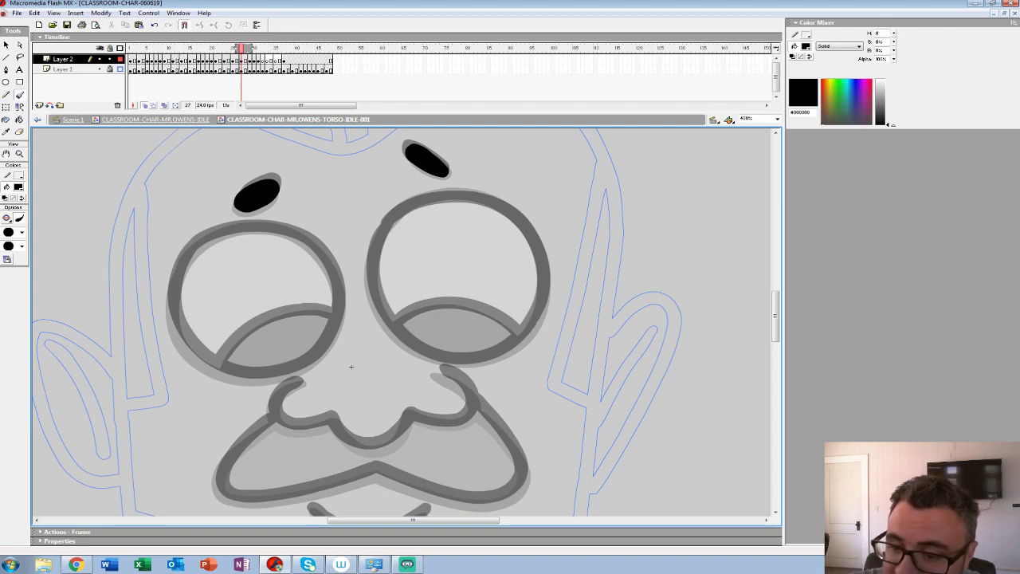
Step: Draw both round eye outlines with pupil arcs on frame 27, following the onion-skinned eyes
{"action": "left_click_drag", "start_coordinate": [401, 210], "coordinate": [380, 234]}
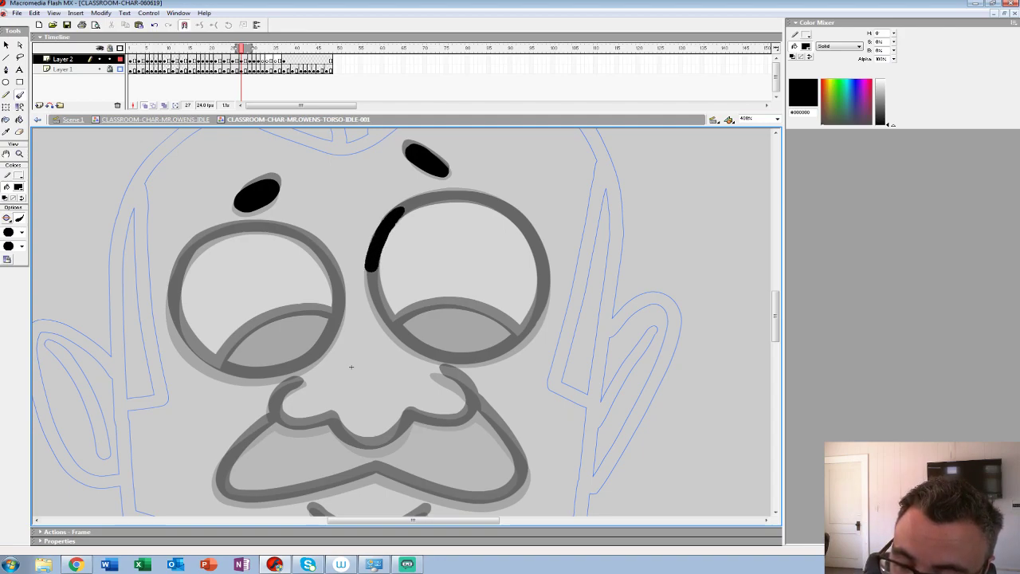
{"action": "mouse_move", "coordinate": [379, 301]}
{"action": "left_mouse_down"}
{"action": "mouse_move", "coordinate": [410, 341]}
{"action": "mouse_move", "coordinate": [484, 356]}
{"action": "mouse_move", "coordinate": [530, 328]}
{"action": "mouse_move", "coordinate": [535, 243]}
{"action": "mouse_move", "coordinate": [496, 200]}
{"action": "mouse_move", "coordinate": [426, 193]}
{"action": "mouse_move", "coordinate": [399, 210]}
{"action": "left_mouse_up"}
{"action": "mouse_move", "coordinate": [517, 335]}
{"action": "left_mouse_down"}
{"action": "mouse_move", "coordinate": [457, 306]}
{"action": "mouse_move", "coordinate": [399, 320]}
{"action": "left_mouse_up"}
{"action": "left_click_drag", "start_coordinate": [319, 319], "coordinate": [576, 285]}
{"action": "mouse_move", "coordinate": [456, 208]}
{"action": "left_mouse_down"}
{"action": "mouse_move", "coordinate": [430, 263]}
{"action": "mouse_move", "coordinate": [451, 318]}
{"action": "mouse_move", "coordinate": [496, 344]}
{"action": "mouse_move", "coordinate": [543, 339]}
{"action": "mouse_move", "coordinate": [582, 307]}
{"action": "mouse_move", "coordinate": [600, 253]}
{"action": "mouse_move", "coordinate": [570, 209]}
{"action": "mouse_move", "coordinate": [503, 191]}
{"action": "mouse_move", "coordinate": [455, 211]}
{"action": "left_mouse_up"}
{"action": "mouse_move", "coordinate": [605, 287]}
{"action": "left_mouse_down"}
{"action": "mouse_move", "coordinate": [434, 294]}
{"action": "mouse_move", "coordinate": [383, 333]}
{"action": "left_mouse_up"}
Step: Draw the nose outline on frame 27 between the onion-skinned nose positions
{"action": "mouse_move", "coordinate": [515, 345]}
{"action": "left_mouse_down"}
{"action": "mouse_move", "coordinate": [402, 311]}
{"action": "mouse_move", "coordinate": [369, 258]}
{"action": "left_mouse_up"}
{"action": "mouse_move", "coordinate": [470, 270]}
{"action": "left_mouse_down"}
{"action": "mouse_move", "coordinate": [484, 307]}
{"action": "mouse_move", "coordinate": [428, 309]}
{"action": "mouse_move", "coordinate": [368, 337]}
{"action": "mouse_move", "coordinate": [349, 308]}
{"action": "mouse_move", "coordinate": [294, 316]}
{"action": "left_mouse_up"}
{"action": "left_click_drag", "start_coordinate": [307, 280], "coordinate": [317, 274]}
Step: Draw the mustache outline and the curved mouth on frame 27, redoing the mustache stroke on the character's right side
{"action": "left_click_drag", "start_coordinate": [399, 294], "coordinate": [371, 242]}
{"action": "mouse_move", "coordinate": [468, 240]}
{"action": "left_mouse_down"}
{"action": "mouse_move", "coordinate": [511, 320]}
{"action": "mouse_move", "coordinate": [455, 340]}
{"action": "mouse_move", "coordinate": [363, 310]}
{"action": "left_mouse_up"}
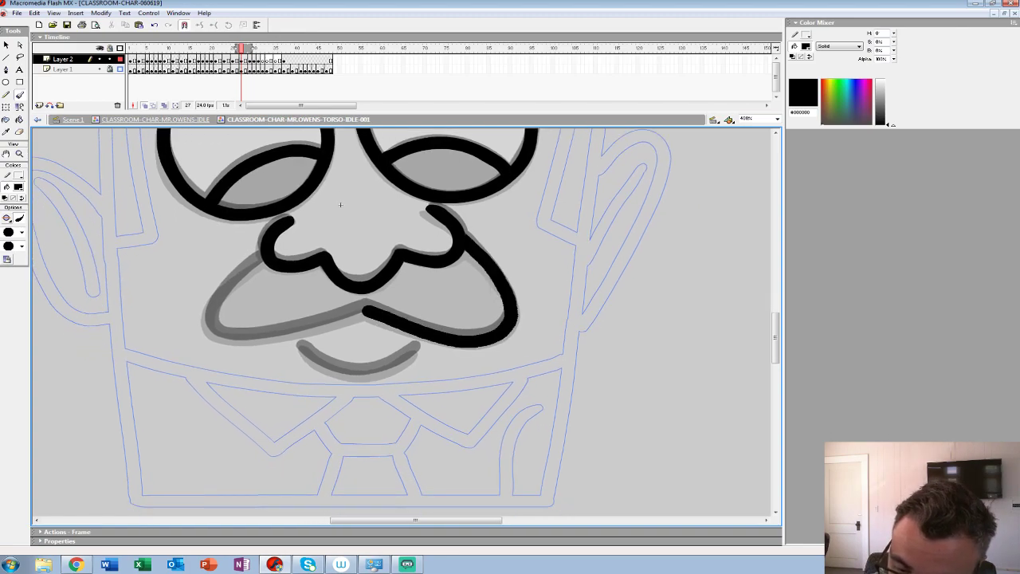
{"action": "mouse_move", "coordinate": [478, 215]}
{"action": "left_mouse_down"}
{"action": "mouse_move", "coordinate": [440, 249]}
{"action": "mouse_move", "coordinate": [436, 298]}
{"action": "mouse_move", "coordinate": [578, 265]}
{"action": "left_mouse_up"}
{"action": "left_click_drag", "start_coordinate": [558, 162], "coordinate": [477, 180]}
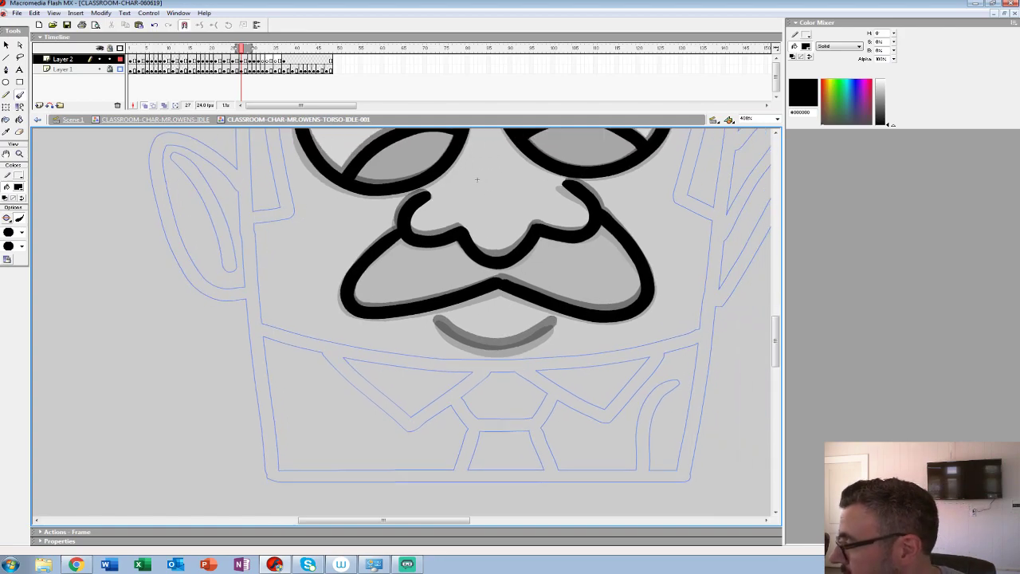
{"action": "mouse_move", "coordinate": [399, 232]}
{"action": "left_mouse_down"}
{"action": "mouse_move", "coordinate": [351, 279]}
{"action": "mouse_move", "coordinate": [354, 312]}
{"action": "mouse_move", "coordinate": [475, 294]}
{"action": "left_mouse_up"}
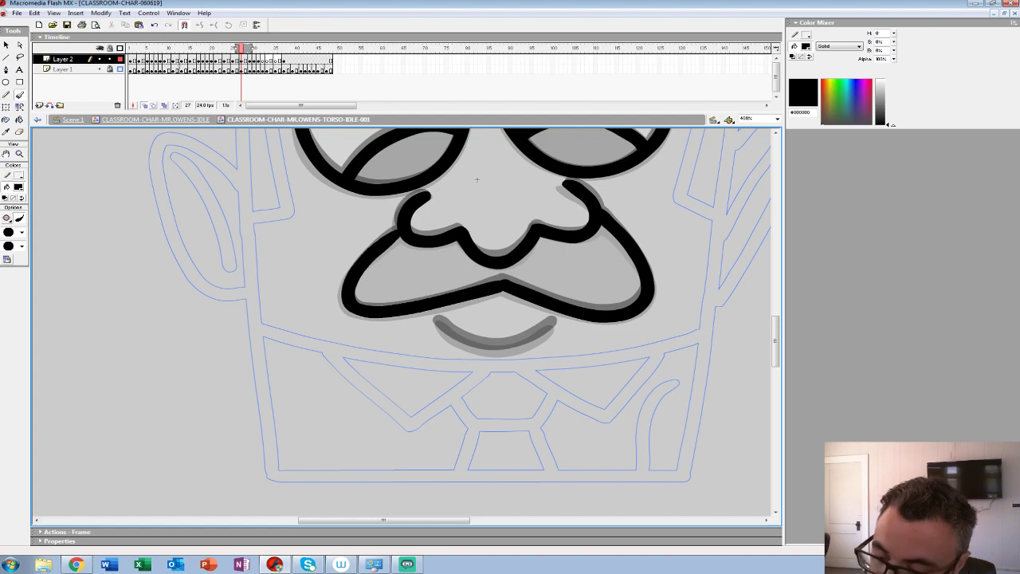
{"action": "mouse_move", "coordinate": [548, 326]}
{"action": "left_mouse_down"}
{"action": "mouse_move", "coordinate": [510, 348]}
{"action": "mouse_move", "coordinate": [461, 344]}
{"action": "mouse_move", "coordinate": [437, 321]}
{"action": "mouse_move", "coordinate": [400, 333]}
{"action": "left_mouse_up"}
Step: Fill both pupils on frame 27 with black and play back the animation
{"action": "key", "text": "z"}
{"action": "left_click", "coordinate": [409, 272], "text": "alt"}
{"action": "left_click", "coordinate": [409, 272], "text": "alt"}
{"action": "left_click", "coordinate": [409, 273], "text": "alt"}
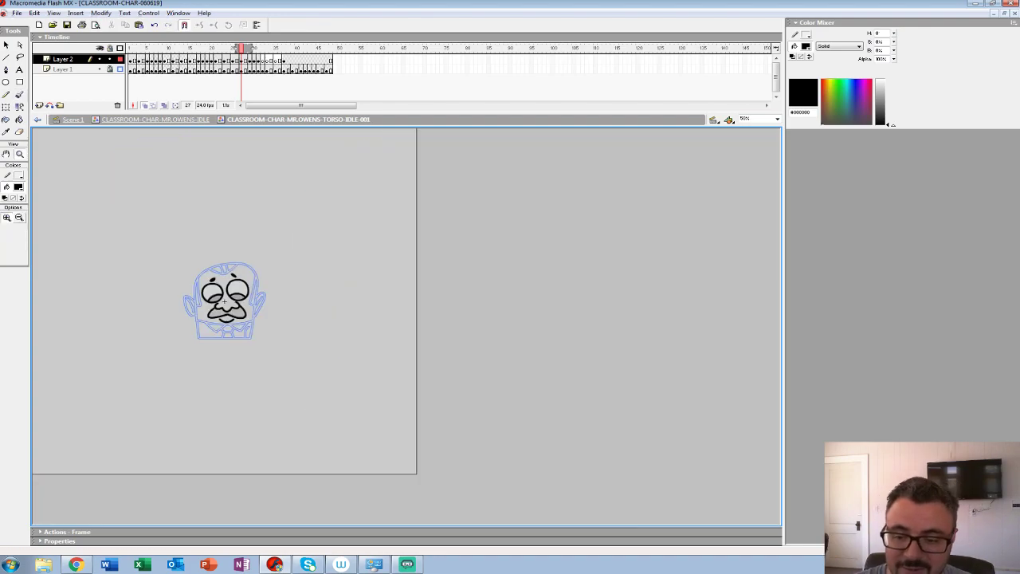
{"action": "key", "text": "k"}
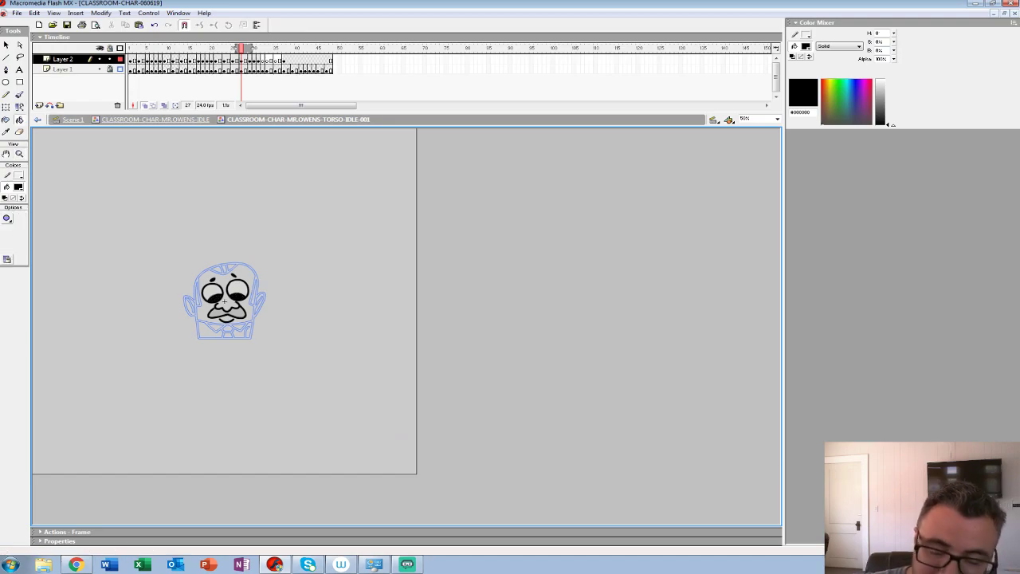
{"action": "key", "text": "Return"}
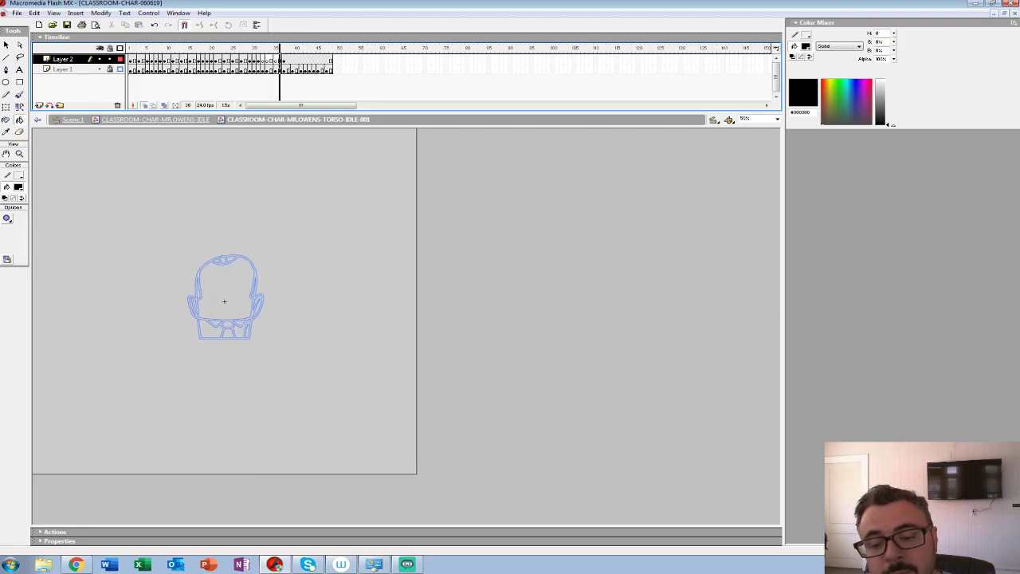
{"action": "key", "text": "Return"}
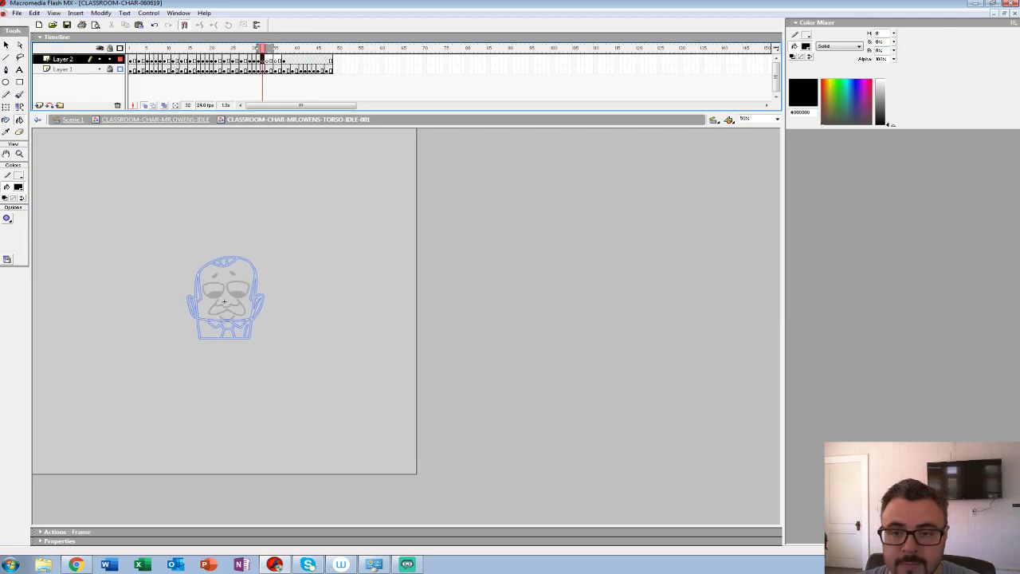
Step: Extend the onion skin range at frame 32 of Layer 2 forward to the closed-eye drawing
{"action": "left_click_drag", "start_coordinate": [273, 48], "coordinate": [286, 49]}
{"action": "left_click", "coordinate": [334, 263]}
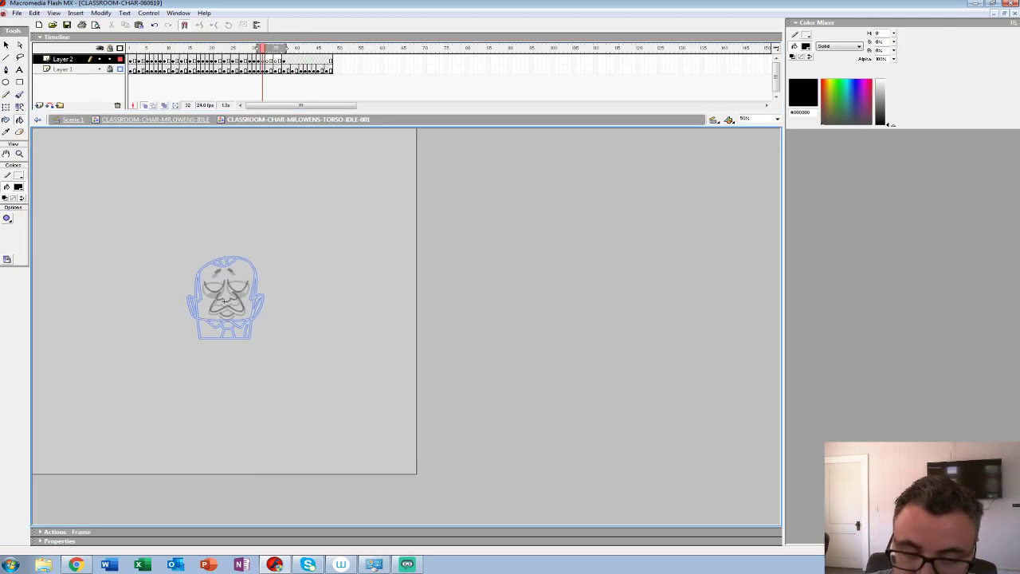
{"action": "left_click", "coordinate": [19, 153]}
{"action": "left_click", "coordinate": [233, 294]}
{"action": "left_click", "coordinate": [370, 318]}
{"action": "left_click", "coordinate": [454, 337]}
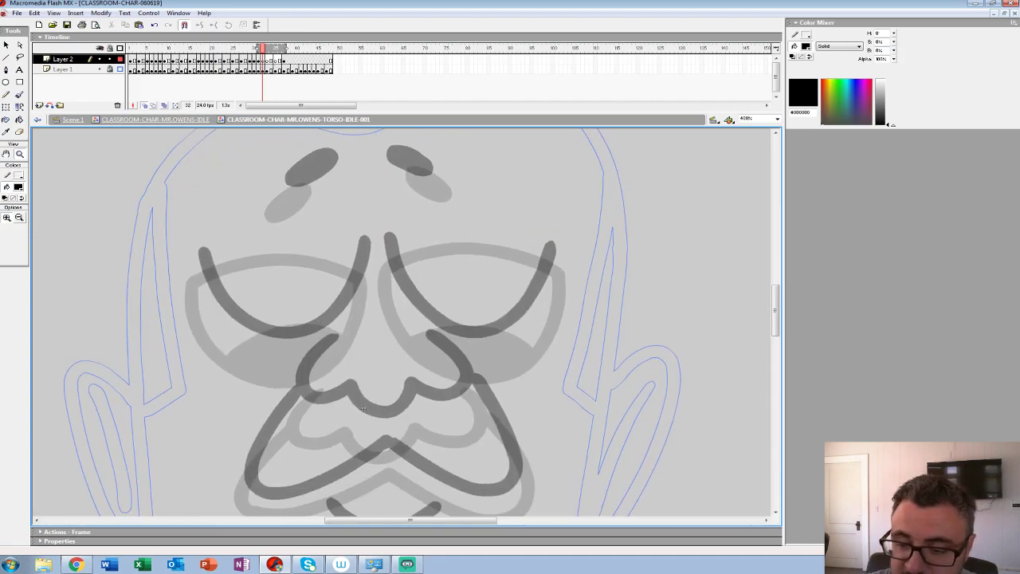
Step: Draw both half-closed eyes with sagging lids and pupil arcs on frame 32, plus both eyebrows between the onion-skinned positions
{"action": "key", "text": "b"}
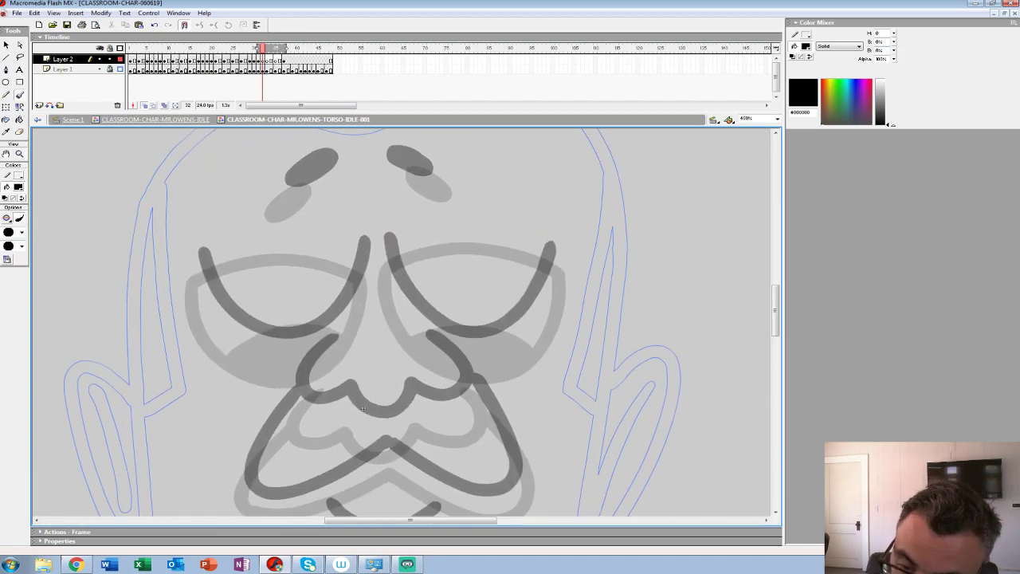
{"action": "mouse_move", "coordinate": [388, 280]}
{"action": "left_mouse_down"}
{"action": "mouse_move", "coordinate": [426, 341]}
{"action": "mouse_move", "coordinate": [482, 361]}
{"action": "mouse_move", "coordinate": [534, 330]}
{"action": "mouse_move", "coordinate": [559, 258]}
{"action": "mouse_move", "coordinate": [472, 289]}
{"action": "mouse_move", "coordinate": [424, 282]}
{"action": "mouse_move", "coordinate": [382, 253]}
{"action": "left_mouse_up"}
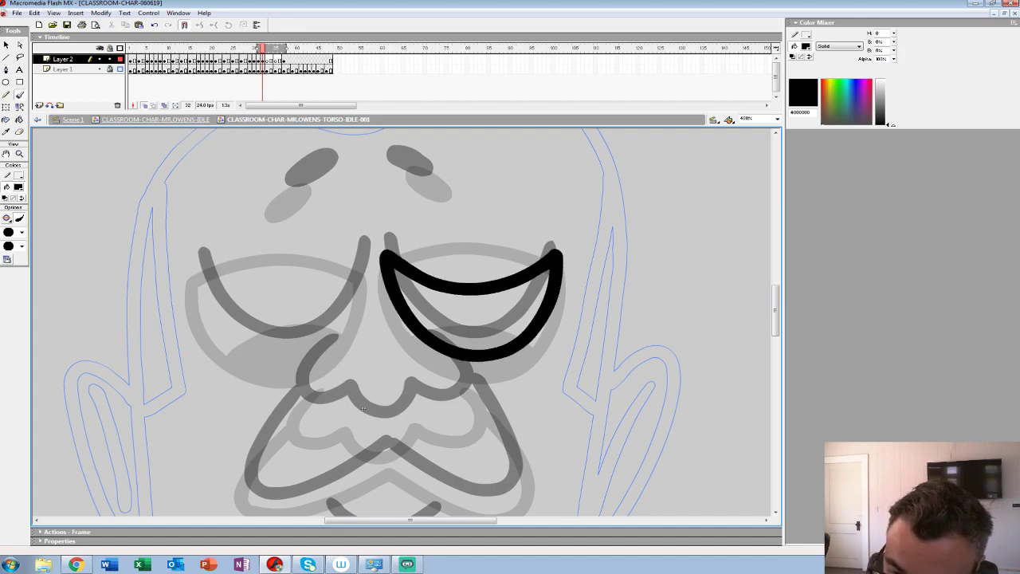
{"action": "left_click_drag", "start_coordinate": [425, 329], "coordinate": [499, 326]}
{"action": "left_click_drag", "start_coordinate": [362, 408], "coordinate": [557, 411]}
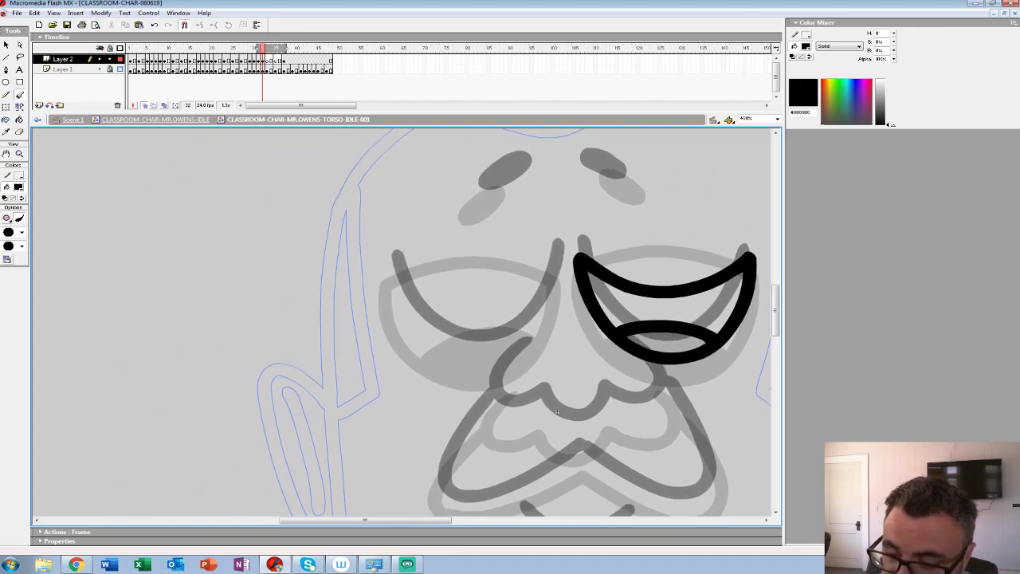
{"action": "mouse_move", "coordinate": [558, 265]}
{"action": "left_mouse_down"}
{"action": "mouse_move", "coordinate": [522, 341]}
{"action": "mouse_move", "coordinate": [479, 363]}
{"action": "mouse_move", "coordinate": [419, 341]}
{"action": "mouse_move", "coordinate": [392, 267]}
{"action": "left_mouse_up"}
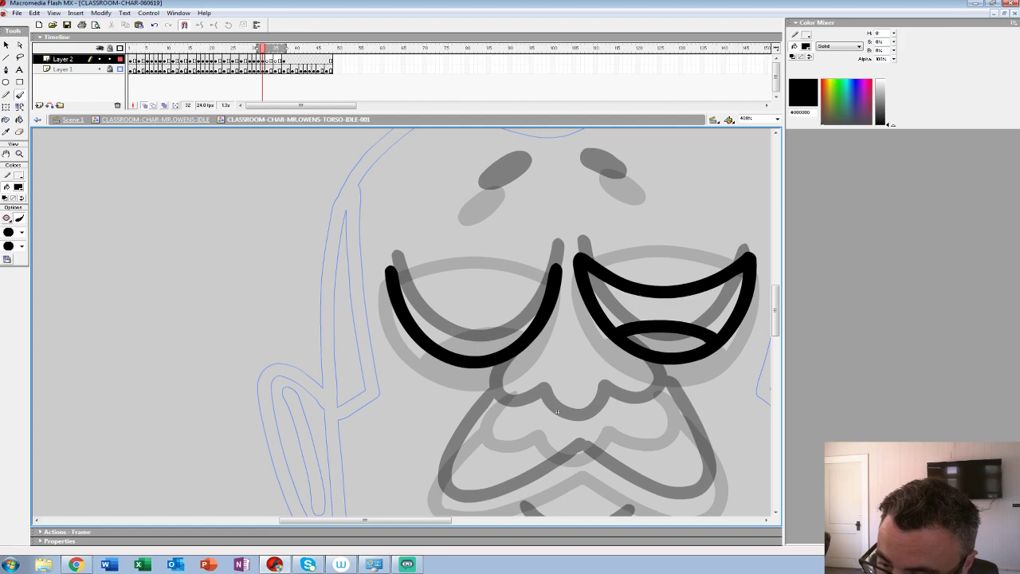
{"action": "mouse_move", "coordinate": [554, 259]}
{"action": "left_mouse_down"}
{"action": "mouse_move", "coordinate": [522, 294]}
{"action": "mouse_move", "coordinate": [443, 299]}
{"action": "mouse_move", "coordinate": [391, 269]}
{"action": "left_mouse_up"}
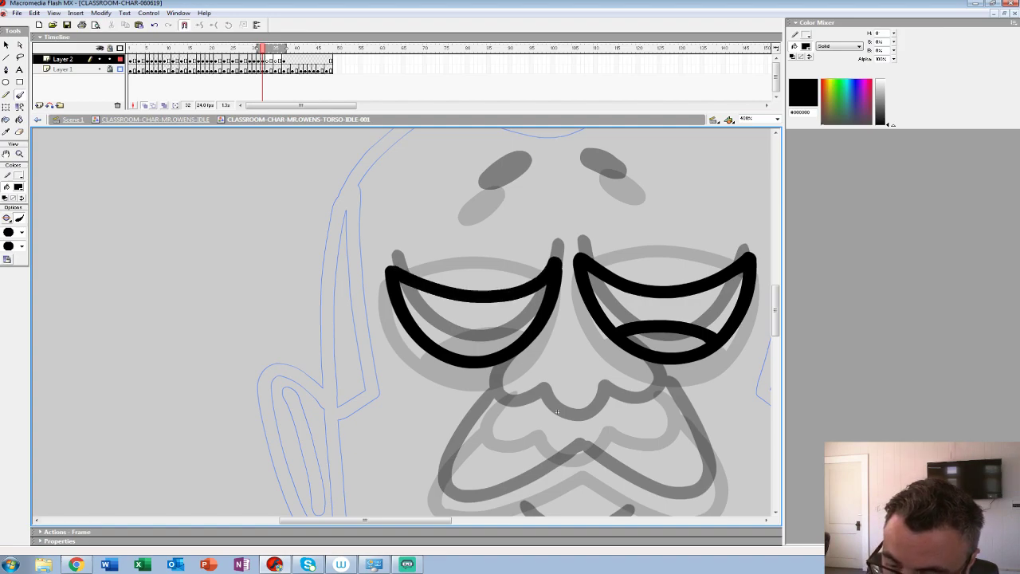
{"action": "left_click_drag", "start_coordinate": [438, 344], "coordinate": [528, 329]}
{"action": "left_click_drag", "start_coordinate": [557, 412], "coordinate": [427, 546]}
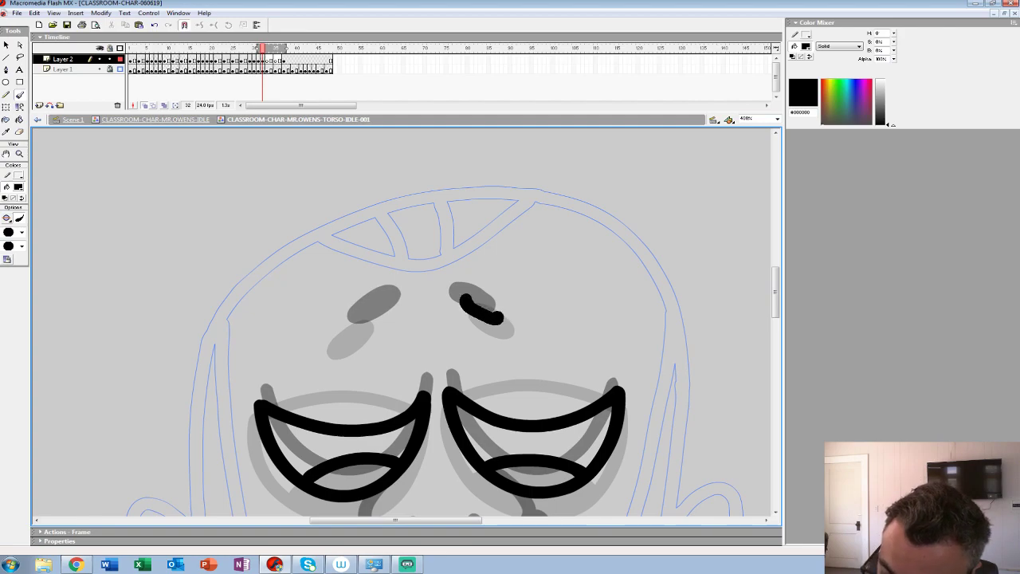
{"action": "left_click_drag", "start_coordinate": [365, 312], "coordinate": [376, 319]}
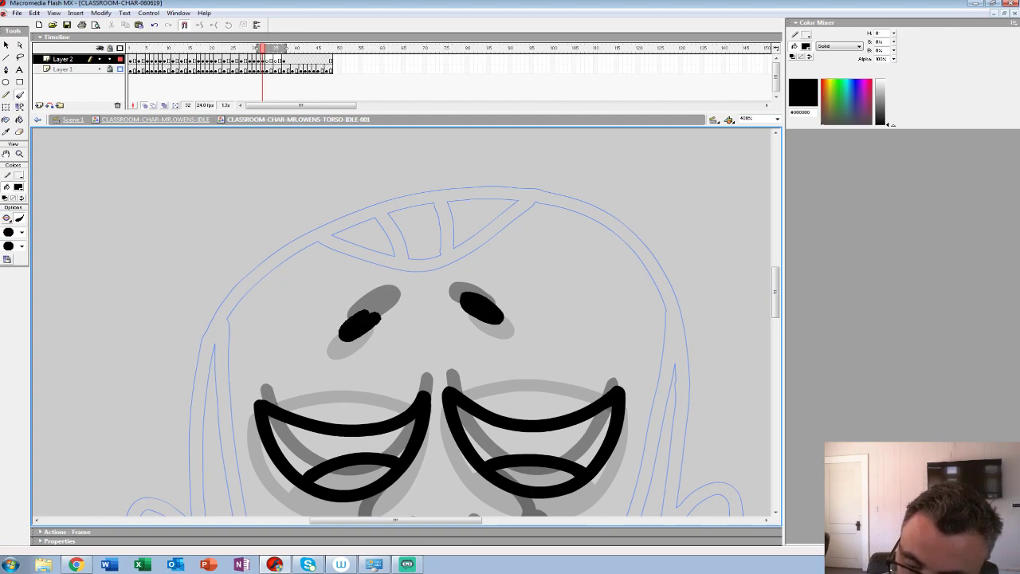
Step: Draw the nose outline on frame 32 midway between the onion-skinned noses, undoing and redoing unsatisfactory strokes
{"action": "left_click_drag", "start_coordinate": [424, 513], "coordinate": [406, 340]}
{"action": "mouse_move", "coordinate": [496, 298]}
{"action": "left_mouse_down"}
{"action": "mouse_move", "coordinate": [520, 326]}
{"action": "mouse_move", "coordinate": [510, 349]}
{"action": "mouse_move", "coordinate": [507, 303]}
{"action": "mouse_move", "coordinate": [499, 348]}
{"action": "mouse_move", "coordinate": [456, 350]}
{"action": "mouse_move", "coordinate": [435, 365]}
{"action": "mouse_move", "coordinate": [338, 320]}
{"action": "mouse_move", "coordinate": [361, 304]}
{"action": "left_mouse_up"}
{"action": "key", "text": "ctrl+z"}
{"action": "key", "text": "ctrl+z"}
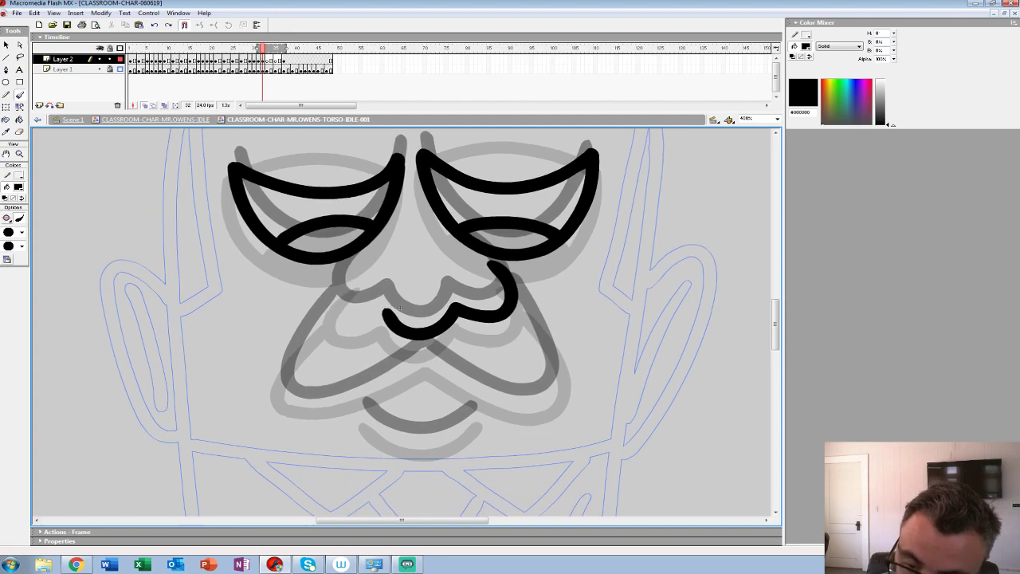
{"action": "mouse_move", "coordinate": [353, 268]}
{"action": "left_mouse_down"}
{"action": "mouse_move", "coordinate": [332, 298]}
{"action": "mouse_move", "coordinate": [342, 316]}
{"action": "mouse_move", "coordinate": [377, 308]}
{"action": "mouse_move", "coordinate": [332, 302]}
{"action": "mouse_move", "coordinate": [352, 323]}
{"action": "mouse_move", "coordinate": [400, 308]}
{"action": "mouse_move", "coordinate": [404, 292]}
{"action": "mouse_move", "coordinate": [380, 252]}
{"action": "left_mouse_up"}
{"action": "key", "text": "ctrl+z"}
Step: Draw the mustache outline and the curved mouth on frame 32 between the onion-skinned poses
{"action": "mouse_move", "coordinate": [490, 231]}
{"action": "left_mouse_down"}
{"action": "mouse_move", "coordinate": [535, 300]}
{"action": "mouse_move", "coordinate": [534, 348]}
{"action": "mouse_move", "coordinate": [476, 351]}
{"action": "mouse_move", "coordinate": [418, 313]}
{"action": "left_mouse_up"}
{"action": "left_click_drag", "start_coordinate": [379, 252], "coordinate": [539, 228]}
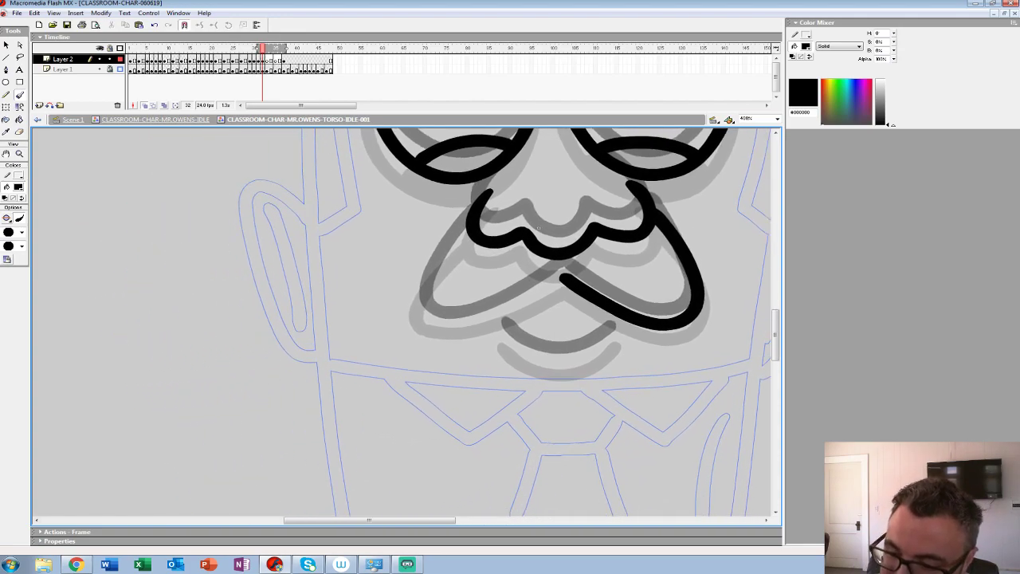
{"action": "mouse_move", "coordinate": [469, 233]}
{"action": "left_mouse_down"}
{"action": "mouse_move", "coordinate": [421, 308]}
{"action": "mouse_move", "coordinate": [459, 325]}
{"action": "mouse_move", "coordinate": [564, 278]}
{"action": "mouse_move", "coordinate": [494, 235]}
{"action": "mouse_move", "coordinate": [492, 209]}
{"action": "left_mouse_up"}
{"action": "mouse_move", "coordinate": [541, 269]}
{"action": "left_mouse_down"}
{"action": "mouse_move", "coordinate": [495, 294]}
{"action": "mouse_move", "coordinate": [456, 287]}
{"action": "mouse_move", "coordinate": [435, 269]}
{"action": "left_mouse_up"}
Step: Advance to frame 33 and draw the character's nearly closed left eye with both lid curves and a filled pupil
{"action": "mouse_move", "coordinate": [465, 163]}
{"action": "left_mouse_down"}
{"action": "mouse_move", "coordinate": [287, 266]}
{"action": "mouse_move", "coordinate": [326, 470]}
{"action": "mouse_move", "coordinate": [339, 386]}
{"action": "left_mouse_up"}
{"action": "key", "text": "period"}
{"action": "mouse_move", "coordinate": [530, 225]}
{"action": "left_mouse_down"}
{"action": "mouse_move", "coordinate": [492, 302]}
{"action": "mouse_move", "coordinate": [436, 319]}
{"action": "mouse_move", "coordinate": [410, 310]}
{"action": "mouse_move", "coordinate": [385, 279]}
{"action": "mouse_move", "coordinate": [363, 224]}
{"action": "left_mouse_up"}
{"action": "mouse_move", "coordinate": [526, 229]}
{"action": "left_mouse_down"}
{"action": "mouse_move", "coordinate": [484, 279]}
{"action": "mouse_move", "coordinate": [409, 277]}
{"action": "left_mouse_up"}
{"action": "key", "text": "ctrl+z"}
{"action": "mouse_move", "coordinate": [520, 235]}
{"action": "left_mouse_down"}
{"action": "mouse_move", "coordinate": [462, 292]}
{"action": "mouse_move", "coordinate": [389, 269]}
{"action": "mouse_move", "coordinate": [374, 243]}
{"action": "left_mouse_up"}
{"action": "mouse_move", "coordinate": [409, 293]}
{"action": "left_mouse_down"}
{"action": "mouse_move", "coordinate": [478, 300]}
{"action": "mouse_move", "coordinate": [462, 310]}
{"action": "left_mouse_up"}
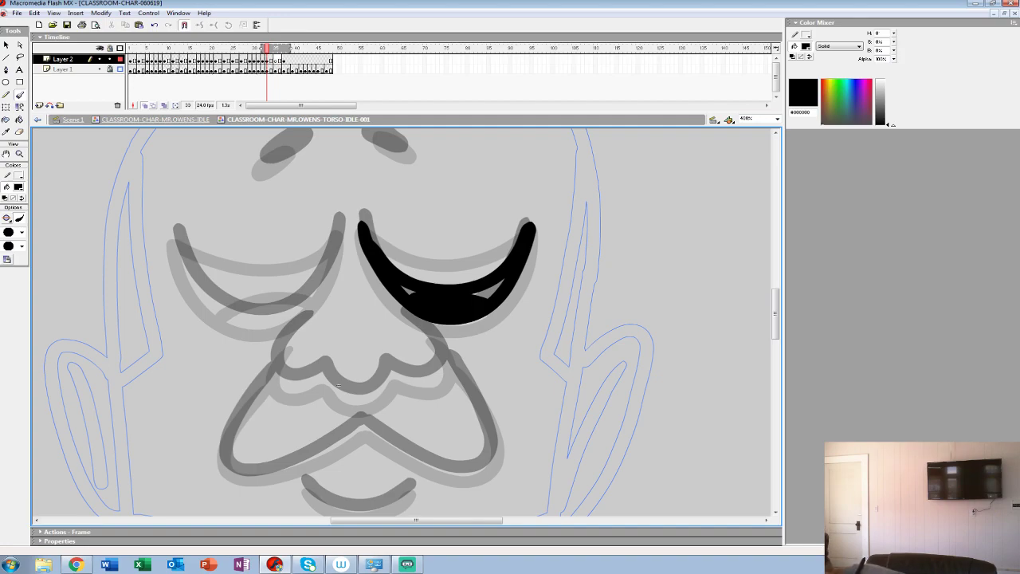
Step: Draw the character's nearly closed right eye on frame 33 with lower lid, upper lid and filled pupil
{"action": "left_click_drag", "start_coordinate": [339, 386], "coordinate": [470, 380]}
{"action": "mouse_move", "coordinate": [470, 224]}
{"action": "left_mouse_down"}
{"action": "mouse_move", "coordinate": [446, 285]}
{"action": "mouse_move", "coordinate": [406, 315]}
{"action": "mouse_move", "coordinate": [378, 318]}
{"action": "mouse_move", "coordinate": [330, 287]}
{"action": "mouse_move", "coordinate": [306, 226]}
{"action": "left_mouse_up"}
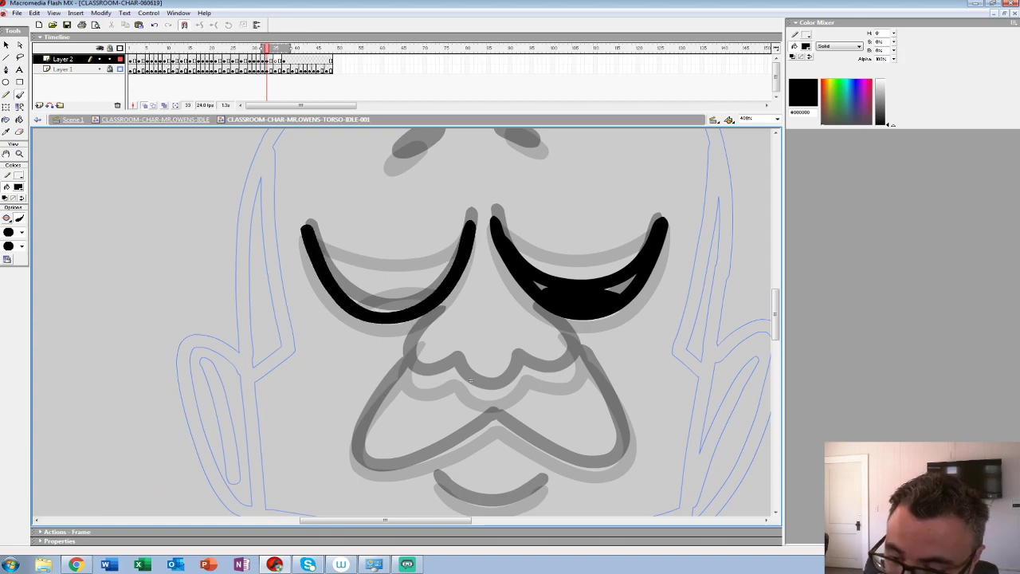
{"action": "mouse_move", "coordinate": [463, 229]}
{"action": "left_mouse_down"}
{"action": "mouse_move", "coordinate": [427, 280]}
{"action": "mouse_move", "coordinate": [394, 290]}
{"action": "mouse_move", "coordinate": [353, 287]}
{"action": "mouse_move", "coordinate": [332, 267]}
{"action": "left_mouse_up"}
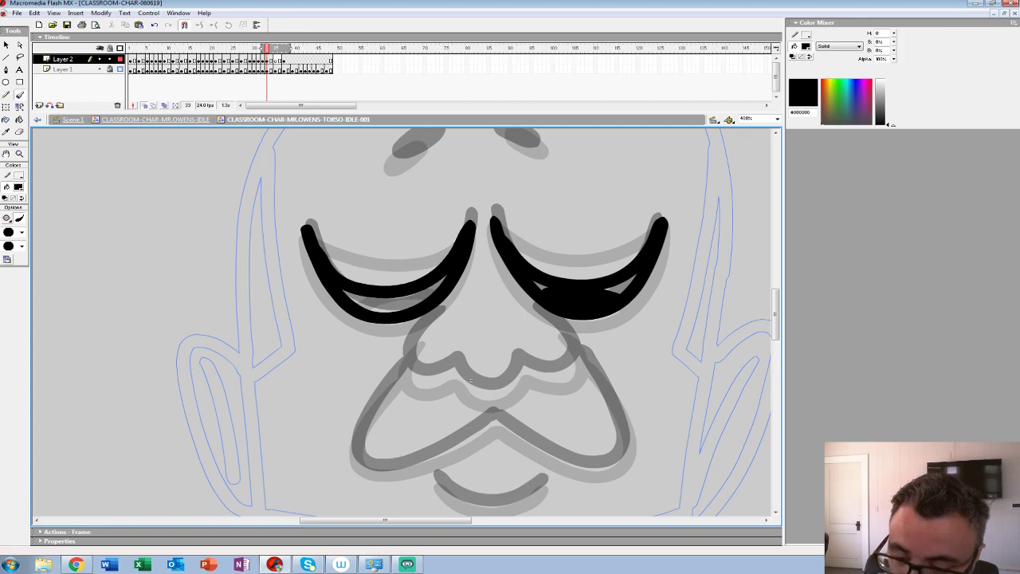
{"action": "mouse_move", "coordinate": [436, 292]}
{"action": "left_mouse_down"}
{"action": "mouse_move", "coordinate": [391, 302]}
{"action": "mouse_move", "coordinate": [414, 308]}
{"action": "left_mouse_up"}
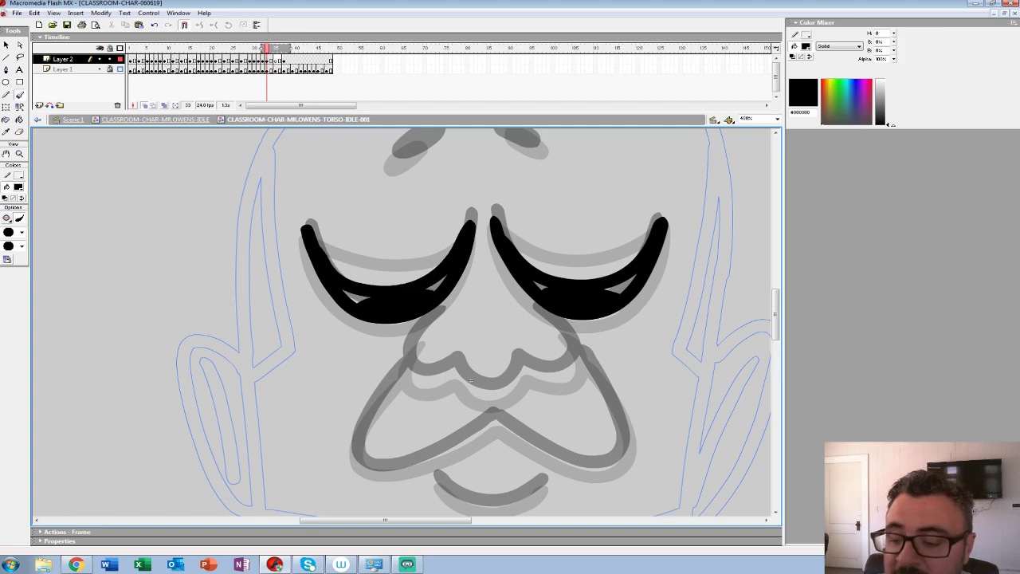
Step: Draw the nose outline on frame 33 between the onion-skinned nose positions
{"action": "left_click_drag", "start_coordinate": [471, 380], "coordinate": [366, 307]}
{"action": "mouse_move", "coordinate": [446, 246]}
{"action": "left_mouse_down"}
{"action": "mouse_move", "coordinate": [477, 287]}
{"action": "mouse_move", "coordinate": [450, 307]}
{"action": "mouse_move", "coordinate": [418, 297]}
{"action": "mouse_move", "coordinate": [406, 312]}
{"action": "mouse_move", "coordinate": [367, 318]}
{"action": "mouse_move", "coordinate": [349, 293]}
{"action": "mouse_move", "coordinate": [311, 306]}
{"action": "mouse_move", "coordinate": [309, 265]}
{"action": "mouse_move", "coordinate": [333, 244]}
{"action": "left_mouse_up"}
{"action": "left_click_drag", "start_coordinate": [365, 305], "coordinate": [340, 253]}
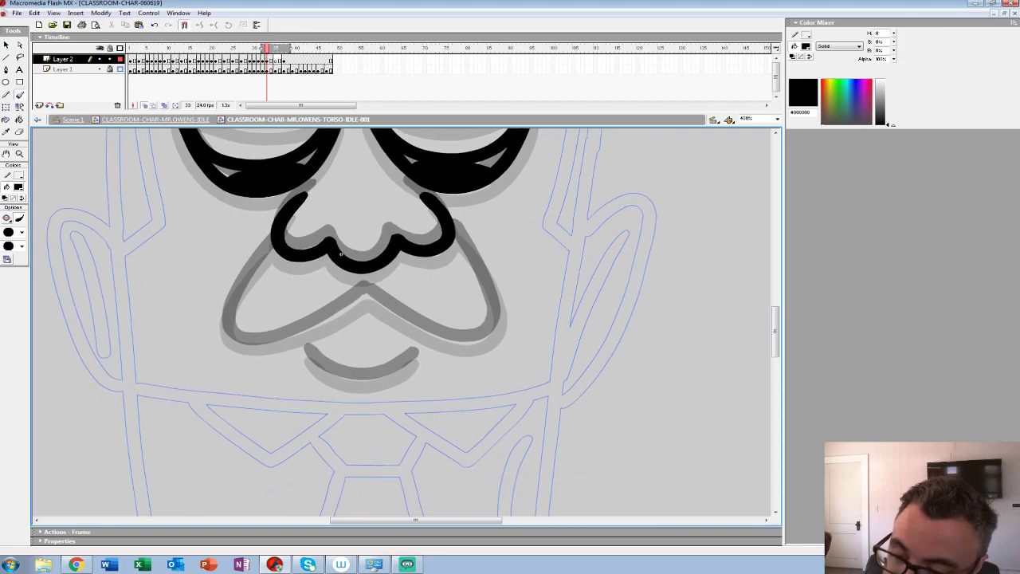
Step: Draw both halves of the mustache outline and the curved mouth on frame 33
{"action": "mouse_move", "coordinate": [456, 231]}
{"action": "left_mouse_down"}
{"action": "mouse_move", "coordinate": [496, 306]}
{"action": "mouse_move", "coordinate": [496, 330]}
{"action": "mouse_move", "coordinate": [476, 345]}
{"action": "mouse_move", "coordinate": [448, 342]}
{"action": "mouse_move", "coordinate": [365, 296]}
{"action": "left_mouse_up"}
{"action": "left_click_drag", "start_coordinate": [341, 253], "coordinate": [526, 229]}
{"action": "mouse_move", "coordinate": [458, 213]}
{"action": "left_mouse_down"}
{"action": "mouse_move", "coordinate": [413, 284]}
{"action": "mouse_move", "coordinate": [414, 306]}
{"action": "mouse_move", "coordinate": [430, 317]}
{"action": "mouse_move", "coordinate": [513, 296]}
{"action": "mouse_move", "coordinate": [550, 271]}
{"action": "left_mouse_up"}
{"action": "left_click_drag", "start_coordinate": [525, 229], "coordinate": [427, 133]}
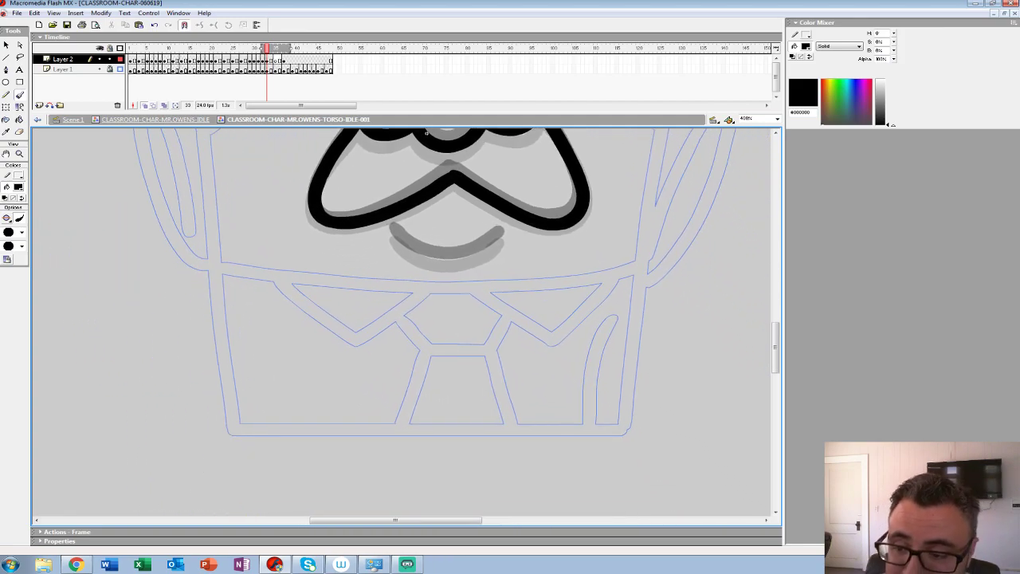
{"action": "mouse_move", "coordinate": [500, 233]}
{"action": "left_mouse_down"}
{"action": "mouse_move", "coordinate": [475, 257]}
{"action": "mouse_move", "coordinate": [418, 263]}
{"action": "mouse_move", "coordinate": [392, 232]}
{"action": "left_mouse_up"}
Step: Draw both eyebrows on frame 33 between the onion-skinned positions, redoing the character's left eyebrow
{"action": "mouse_move", "coordinate": [426, 133]}
{"action": "left_mouse_down"}
{"action": "mouse_move", "coordinate": [381, 339]}
{"action": "mouse_move", "coordinate": [444, 476]}
{"action": "left_mouse_up"}
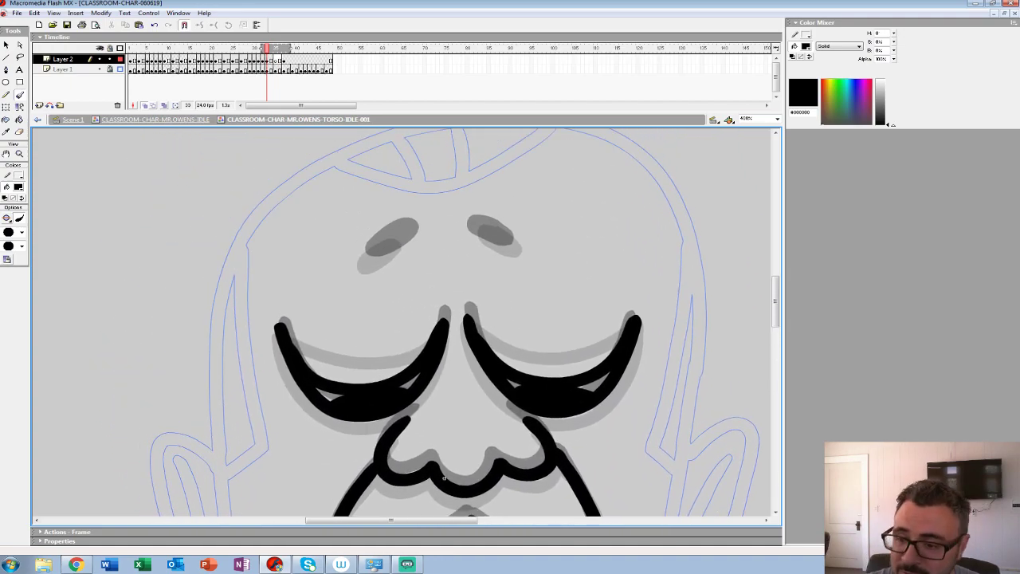
{"action": "mouse_move", "coordinate": [389, 236]}
{"action": "left_mouse_down"}
{"action": "mouse_move", "coordinate": [368, 259]}
{"action": "mouse_move", "coordinate": [390, 257]}
{"action": "mouse_move", "coordinate": [404, 231]}
{"action": "left_mouse_up"}
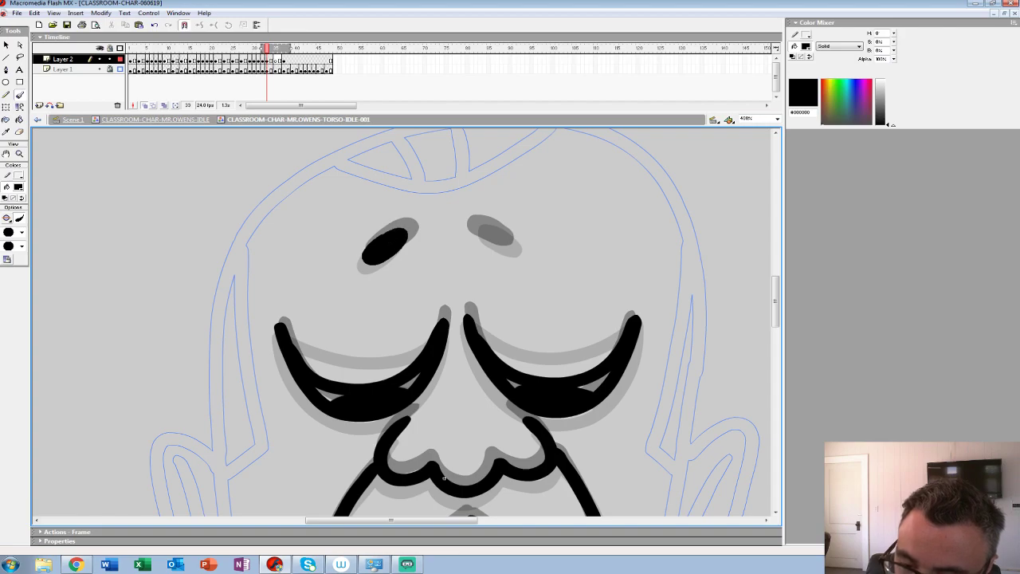
{"action": "mouse_move", "coordinate": [480, 228]}
{"action": "left_mouse_down"}
{"action": "mouse_move", "coordinate": [513, 246]}
{"action": "mouse_move", "coordinate": [481, 225]}
{"action": "mouse_move", "coordinate": [511, 237]}
{"action": "left_mouse_up"}
{"action": "key", "text": "ctrl+z"}
{"action": "left_click_drag", "start_coordinate": [444, 478], "coordinate": [368, 476]}
{"action": "key", "text": "z"}
{"action": "left_click", "coordinate": [389, 398], "text": "alt"}
{"action": "left_click", "coordinate": [389, 398], "text": "alt"}
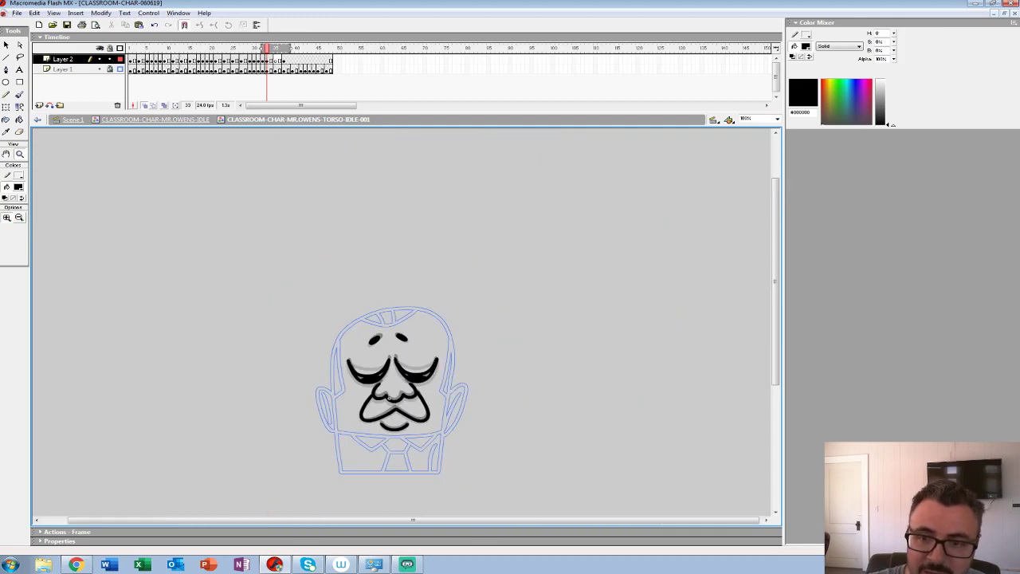
Step: Go to blank frame 35 of Layer 2 and draw the character's closed left eye as a thick curved lid
{"action": "key", "text": "period"}
{"action": "key", "text": "period"}
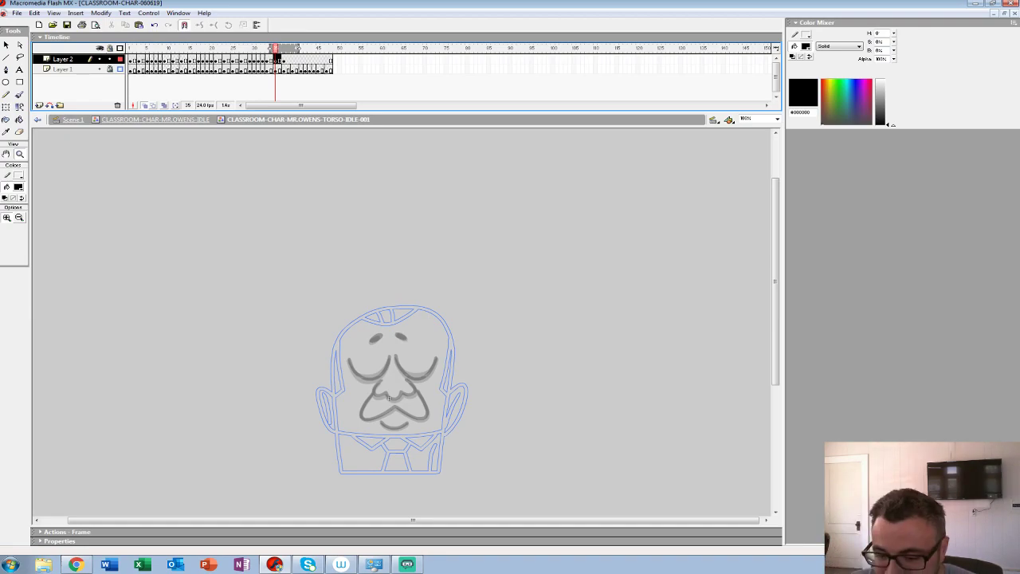
{"action": "double_click", "coordinate": [389, 398]}
{"action": "mouse_move", "coordinate": [235, 399]}
{"action": "left_mouse_down"}
{"action": "mouse_move", "coordinate": [367, 418]}
{"action": "mouse_move", "coordinate": [384, 407]}
{"action": "left_mouse_up"}
{"action": "key", "text": "b"}
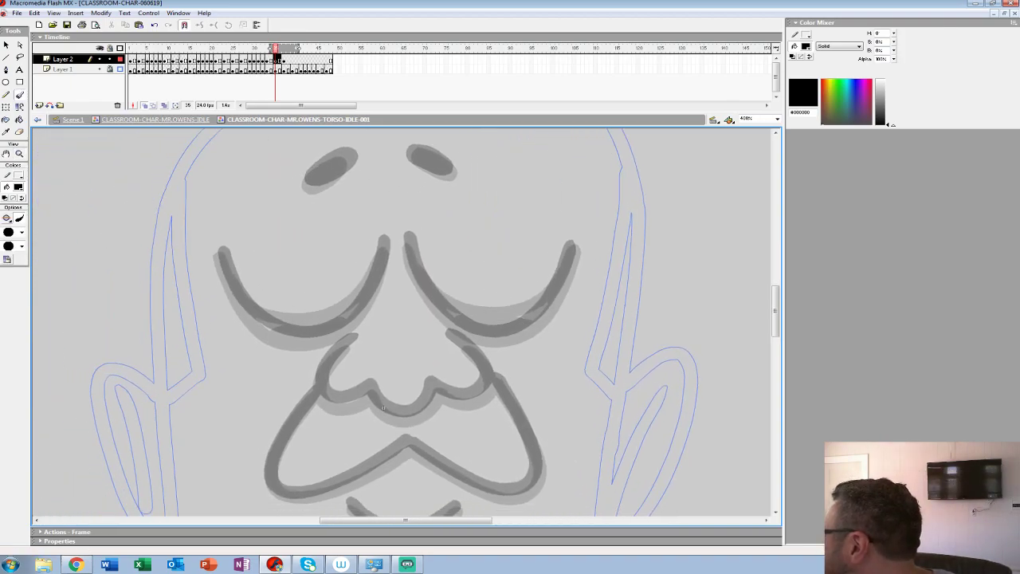
{"action": "mouse_move", "coordinate": [572, 247]}
{"action": "left_mouse_down"}
{"action": "mouse_move", "coordinate": [540, 309]}
{"action": "mouse_move", "coordinate": [510, 335]}
{"action": "mouse_move", "coordinate": [476, 335]}
{"action": "mouse_move", "coordinate": [443, 310]}
{"action": "mouse_move", "coordinate": [407, 241]}
{"action": "left_mouse_up"}
{"action": "mouse_move", "coordinate": [559, 271]}
{"action": "left_mouse_down"}
{"action": "mouse_move", "coordinate": [533, 310]}
{"action": "mouse_move", "coordinate": [472, 321]}
{"action": "mouse_move", "coordinate": [452, 309]}
{"action": "left_mouse_up"}
Step: Draw the character's closed right eye on frame 35 as a thick curved lid, undoing and redoing the thickening strokes
{"action": "left_click_drag", "start_coordinate": [446, 315], "coordinate": [649, 335]}
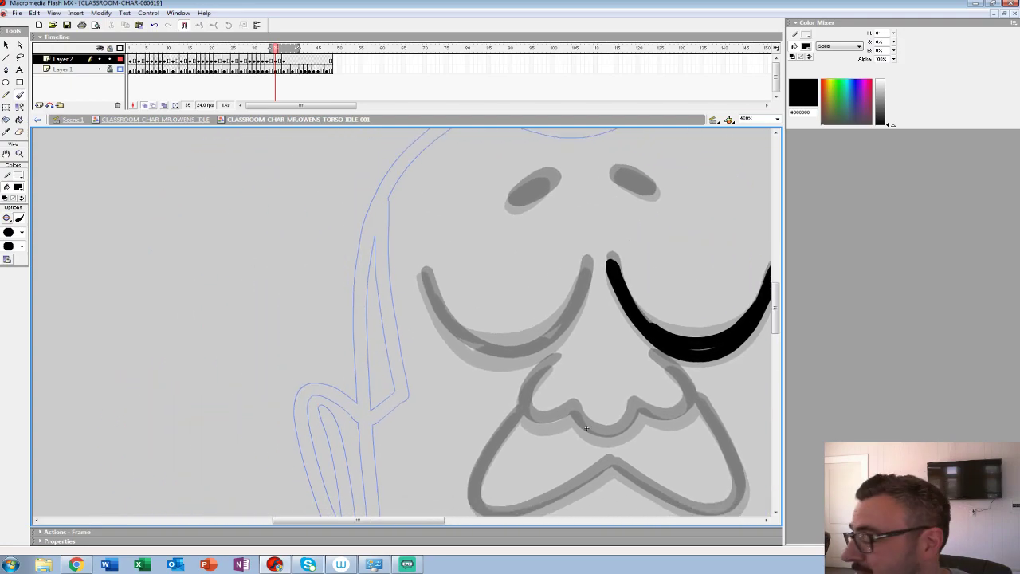
{"action": "mouse_move", "coordinate": [588, 260]}
{"action": "left_mouse_down"}
{"action": "mouse_move", "coordinate": [556, 332]}
{"action": "mouse_move", "coordinate": [537, 349]}
{"action": "mouse_move", "coordinate": [491, 359]}
{"action": "mouse_move", "coordinate": [453, 336]}
{"action": "mouse_move", "coordinate": [422, 269]}
{"action": "left_mouse_up"}
{"action": "mouse_move", "coordinate": [564, 308]}
{"action": "left_mouse_down"}
{"action": "mouse_move", "coordinate": [523, 344]}
{"action": "mouse_move", "coordinate": [487, 347]}
{"action": "mouse_move", "coordinate": [477, 337]}
{"action": "mouse_move", "coordinate": [513, 343]}
{"action": "mouse_move", "coordinate": [561, 312]}
{"action": "left_mouse_up"}
{"action": "key", "text": "ctrl+z"}
{"action": "key", "text": "ctrl+z"}
{"action": "mouse_move", "coordinate": [462, 336]}
{"action": "left_mouse_down"}
{"action": "mouse_move", "coordinate": [484, 345]}
{"action": "mouse_move", "coordinate": [559, 323]}
{"action": "left_mouse_up"}
Step: Draw both eyebrows on frame 35 between the onion-skinned eyebrow positions
{"action": "mouse_move", "coordinate": [586, 428]}
{"action": "left_mouse_down"}
{"action": "mouse_move", "coordinate": [420, 420]}
{"action": "mouse_move", "coordinate": [402, 506]}
{"action": "left_mouse_up"}
{"action": "mouse_move", "coordinate": [436, 253]}
{"action": "left_mouse_down"}
{"action": "mouse_move", "coordinate": [467, 270]}
{"action": "mouse_move", "coordinate": [451, 257]}
{"action": "left_mouse_up"}
{"action": "left_click_drag", "start_coordinate": [402, 507], "coordinate": [584, 425]}
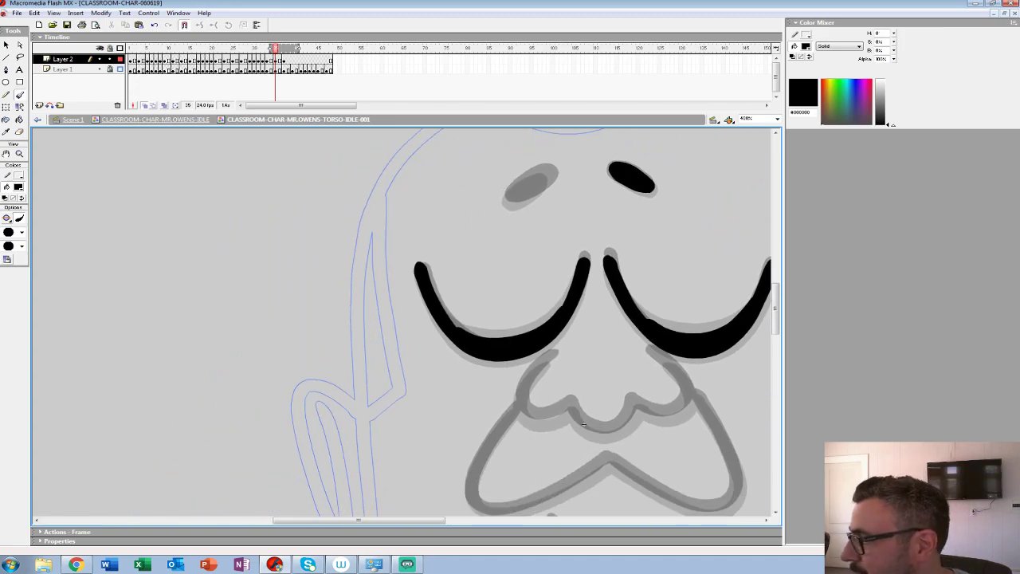
{"action": "mouse_move", "coordinate": [526, 179]}
{"action": "left_mouse_down"}
{"action": "mouse_move", "coordinate": [510, 191]}
{"action": "mouse_move", "coordinate": [517, 201]}
{"action": "mouse_move", "coordinate": [527, 187]}
{"action": "left_mouse_up"}
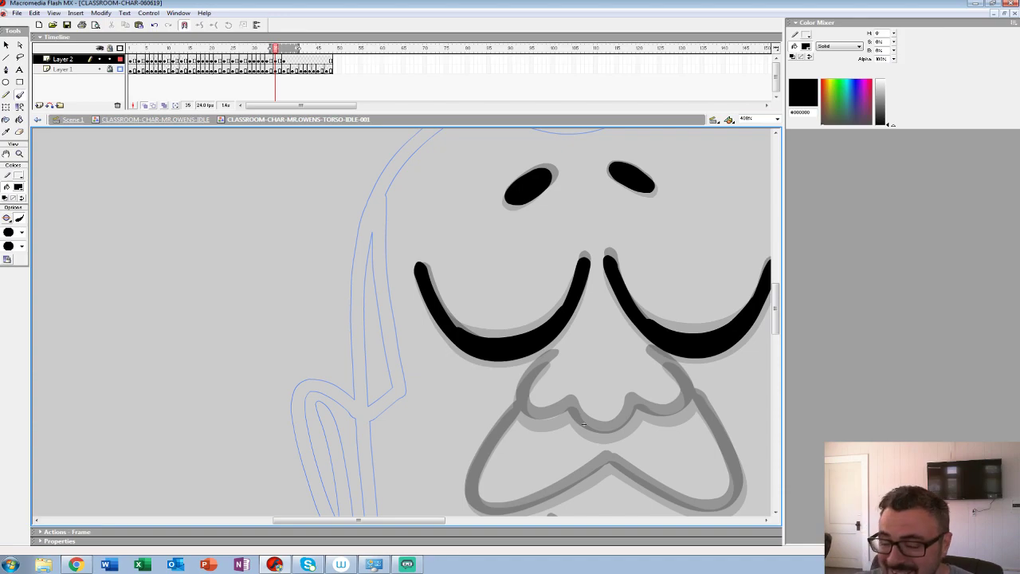
Step: Draw the nose outline on frame 35 between the onion-skinned noses, redoing the stroke on the character's right side
{"action": "left_click_drag", "start_coordinate": [583, 424], "coordinate": [423, 317]}
{"action": "mouse_move", "coordinate": [500, 249]}
{"action": "left_mouse_down"}
{"action": "mouse_move", "coordinate": [528, 288]}
{"action": "mouse_move", "coordinate": [522, 302]}
{"action": "mouse_move", "coordinate": [475, 301]}
{"action": "mouse_move", "coordinate": [445, 327]}
{"action": "mouse_move", "coordinate": [409, 301]}
{"action": "left_mouse_up"}
{"action": "mouse_move", "coordinate": [387, 253]}
{"action": "left_mouse_down"}
{"action": "mouse_move", "coordinate": [363, 280]}
{"action": "mouse_move", "coordinate": [360, 305]}
{"action": "mouse_move", "coordinate": [405, 310]}
{"action": "mouse_move", "coordinate": [382, 256]}
{"action": "mouse_move", "coordinate": [361, 302]}
{"action": "mouse_move", "coordinate": [424, 317]}
{"action": "mouse_move", "coordinate": [381, 273]}
{"action": "left_mouse_up"}
{"action": "key", "text": "ctrl+z"}
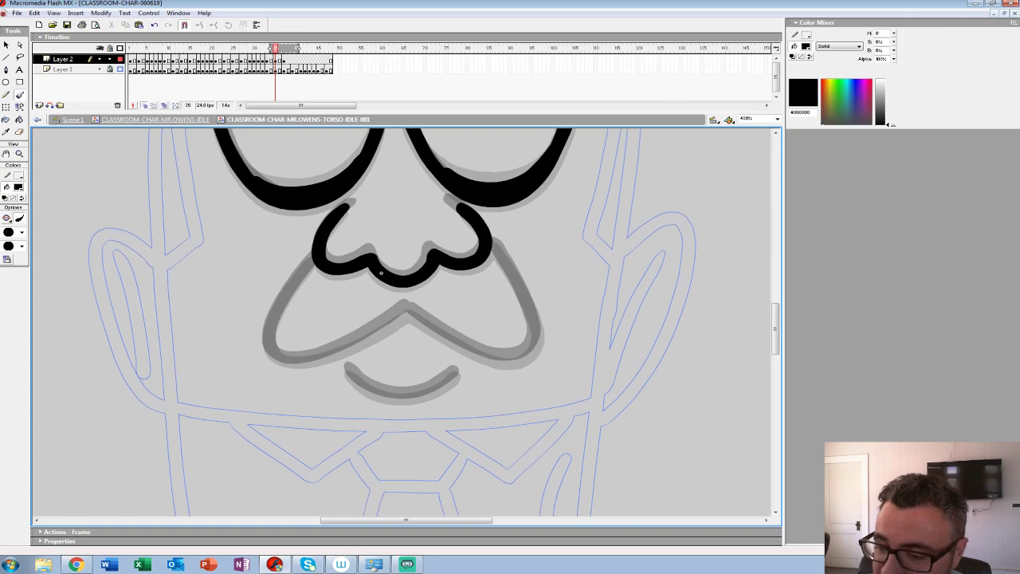
Step: Draw the moustache outline and the mouth on frame 35 between the onion-skinned ones, redoing one moustache stroke
{"action": "mouse_move", "coordinate": [491, 239]}
{"action": "left_mouse_down"}
{"action": "mouse_move", "coordinate": [542, 341]}
{"action": "mouse_move", "coordinate": [498, 365]}
{"action": "mouse_move", "coordinate": [440, 331]}
{"action": "left_mouse_up"}
{"action": "left_click_drag", "start_coordinate": [381, 272], "coordinate": [576, 216]}
{"action": "mouse_move", "coordinate": [509, 200]}
{"action": "left_mouse_down"}
{"action": "mouse_move", "coordinate": [464, 296]}
{"action": "mouse_move", "coordinate": [522, 302]}
{"action": "mouse_move", "coordinate": [604, 253]}
{"action": "left_mouse_up"}
{"action": "left_click_drag", "start_coordinate": [483, 210], "coordinate": [588, 261]}
{"action": "key", "text": "ctrl+z"}
{"action": "left_click_drag", "start_coordinate": [590, 303], "coordinate": [486, 204]}
{"action": "mouse_move", "coordinate": [549, 215]}
{"action": "left_mouse_down"}
{"action": "mouse_move", "coordinate": [494, 240]}
{"action": "mouse_move", "coordinate": [462, 234]}
{"action": "mouse_move", "coordinate": [438, 212]}
{"action": "mouse_move", "coordinate": [392, 409]}
{"action": "mouse_move", "coordinate": [326, 501]}
{"action": "left_mouse_up"}
Step: Turn off onion skinning and fill both pupils black on the new face drawings, working back from frame 35 to frame 27
{"action": "left_click", "coordinate": [145, 106]}
{"action": "key", "text": "comma"}
{"action": "key", "text": "comma"}
{"action": "key", "text": "comma"}
{"action": "key", "text": "comma"}
{"action": "key", "text": "comma"}
{"action": "key", "text": "period"}
{"action": "key", "text": "period"}
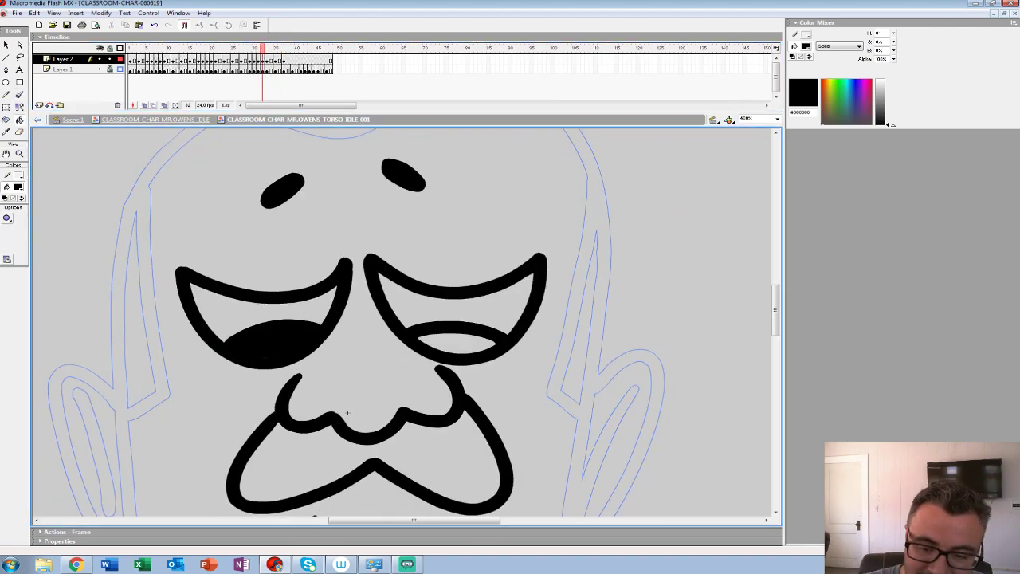
{"action": "key", "text": "comma"}
{"action": "key", "text": "comma"}
{"action": "key", "text": "comma"}
{"action": "key", "text": "comma"}
{"action": "key", "text": "comma"}
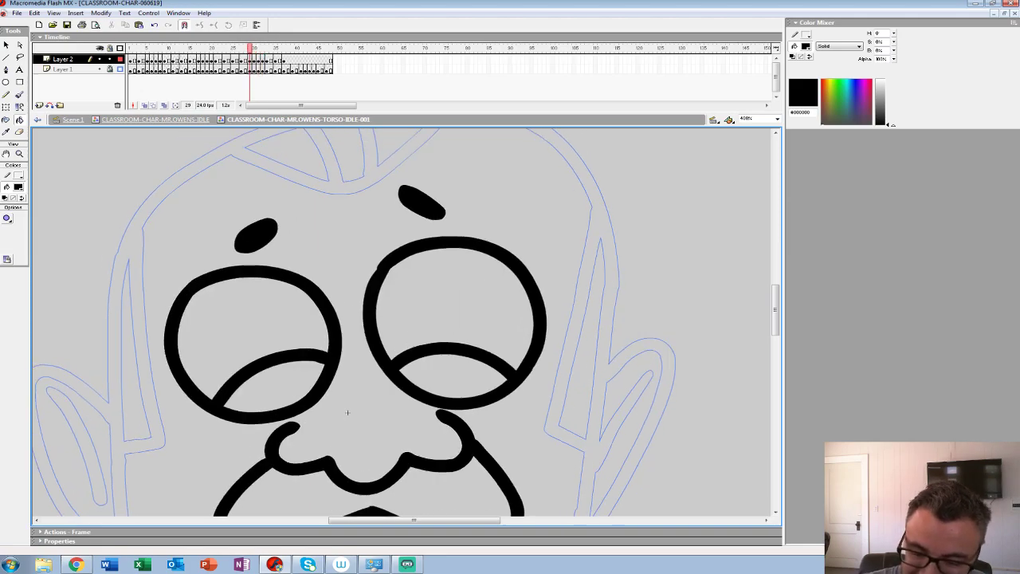
{"action": "key", "text": "comma"}
{"action": "left_click_drag", "start_coordinate": [348, 412], "coordinate": [362, 301]}
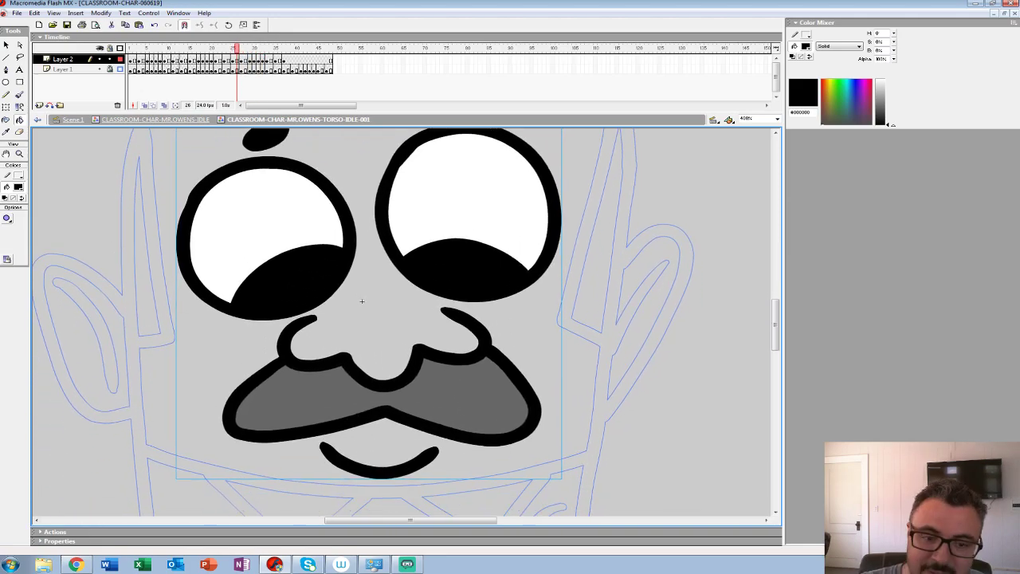
Step: Fill the moustache with grey #666666 on frames 27 through 37 of Layer 2
{"action": "left_click", "coordinate": [18, 187]}
{"action": "key", "text": "period"}
{"action": "key", "text": "period"}
{"action": "key", "text": "period"}
{"action": "key", "text": "period"}
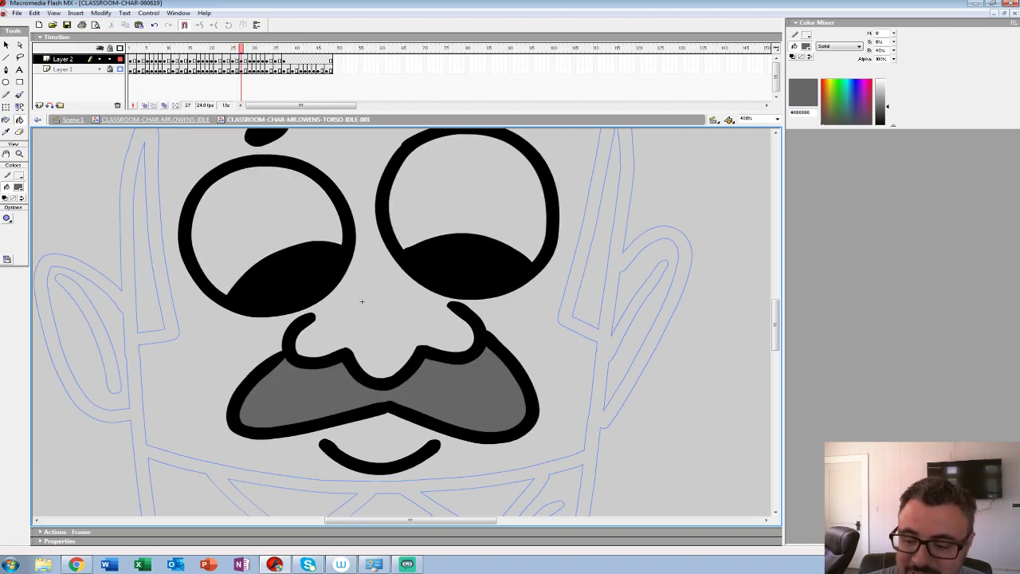
{"action": "left_click", "coordinate": [319, 366]}
{"action": "key", "text": "period"}
{"action": "left_click", "coordinate": [319, 367]}
{"action": "key", "text": "period"}
{"action": "left_click", "coordinate": [319, 367]}
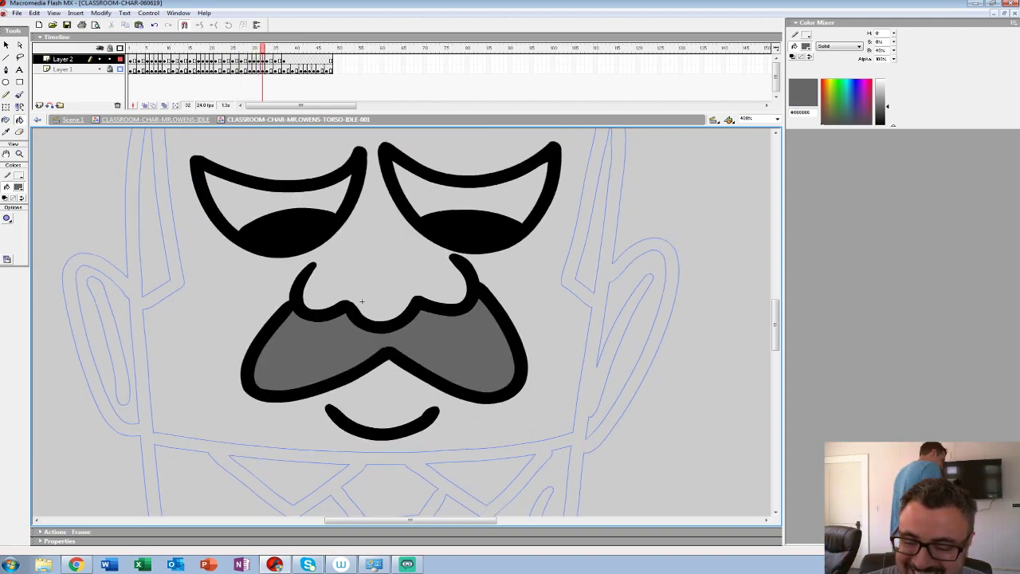
{"action": "key", "text": "period"}
{"action": "left_click", "coordinate": [319, 362]}
{"action": "left_click_drag", "start_coordinate": [319, 363], "coordinate": [318, 460]}
{"action": "key", "text": "period"}
{"action": "key", "text": "period"}
{"action": "key", "text": "period"}
{"action": "key", "text": "period"}
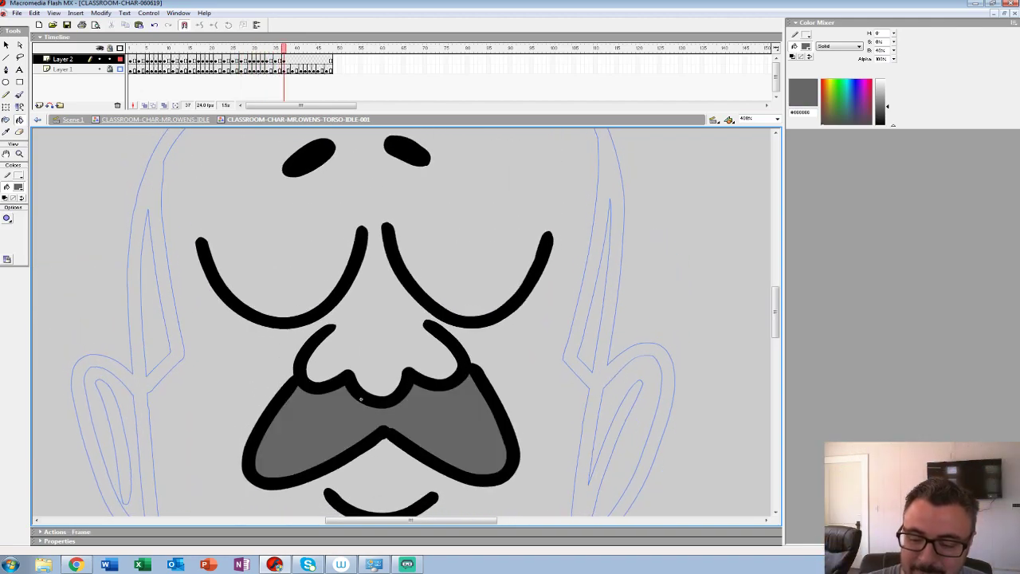
Step: Fill the whites of both eyes with #FFFFFF on frames 27 through 33 of Layer 2
{"action": "key", "text": "comma"}
{"action": "key", "text": "comma"}
{"action": "key", "text": "comma"}
{"action": "key", "text": "comma"}
{"action": "key", "text": "comma"}
{"action": "key", "text": "comma"}
{"action": "key", "text": "comma"}
{"action": "key", "text": "comma"}
{"action": "key", "text": "comma"}
{"action": "key", "text": "comma"}
{"action": "key", "text": "comma"}
{"action": "key", "text": "comma"}
{"action": "key", "text": "comma"}
{"action": "key", "text": "comma"}
{"action": "key", "text": "comma"}
{"action": "key", "text": "comma"}
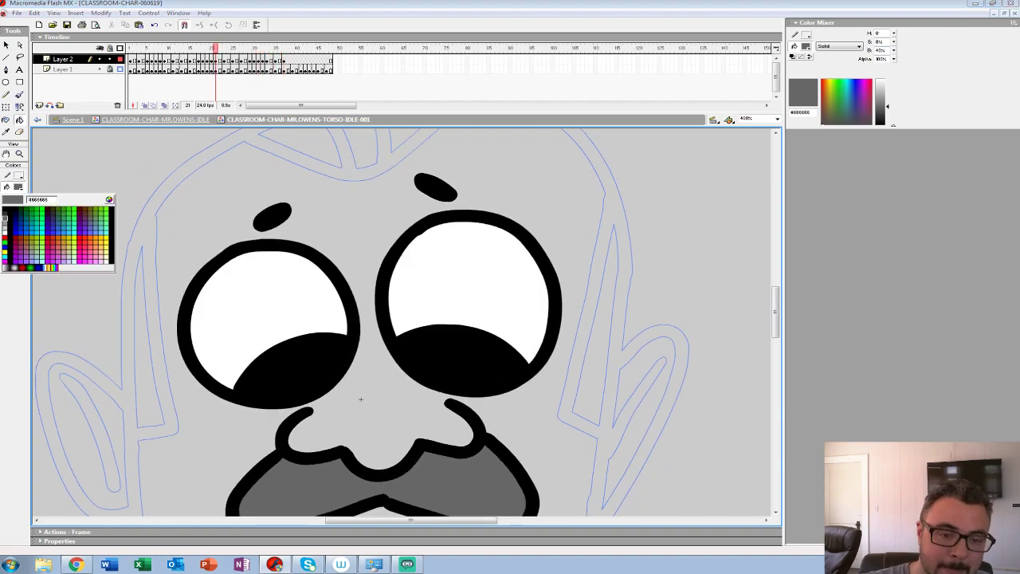
{"action": "key", "text": "period"}
{"action": "key", "text": "period"}
{"action": "key", "text": "period"}
{"action": "key", "text": "period"}
{"action": "key", "text": "period"}
{"action": "key", "text": "period"}
{"action": "key", "text": "period"}
{"action": "key", "text": "period"}
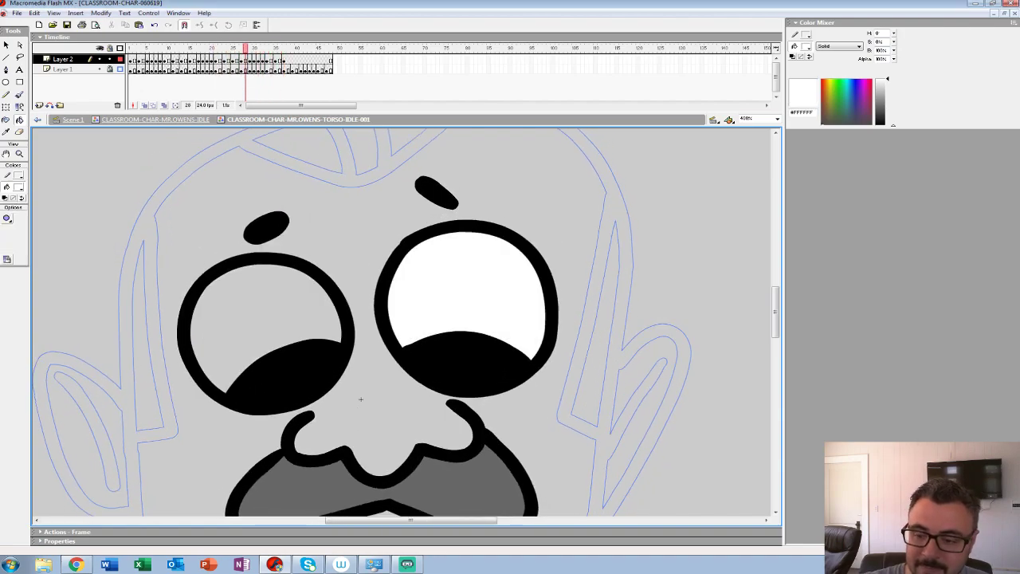
{"action": "key", "text": "period"}
{"action": "key", "text": "period"}
{"action": "key", "text": "period"}
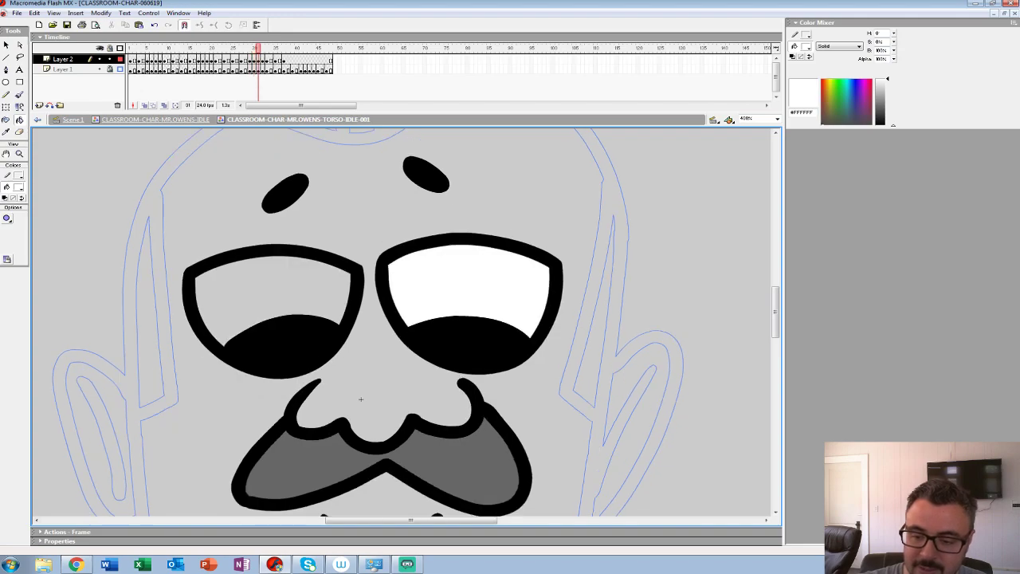
{"action": "left_click", "coordinate": [469, 294]}
{"action": "left_click", "coordinate": [275, 296]}
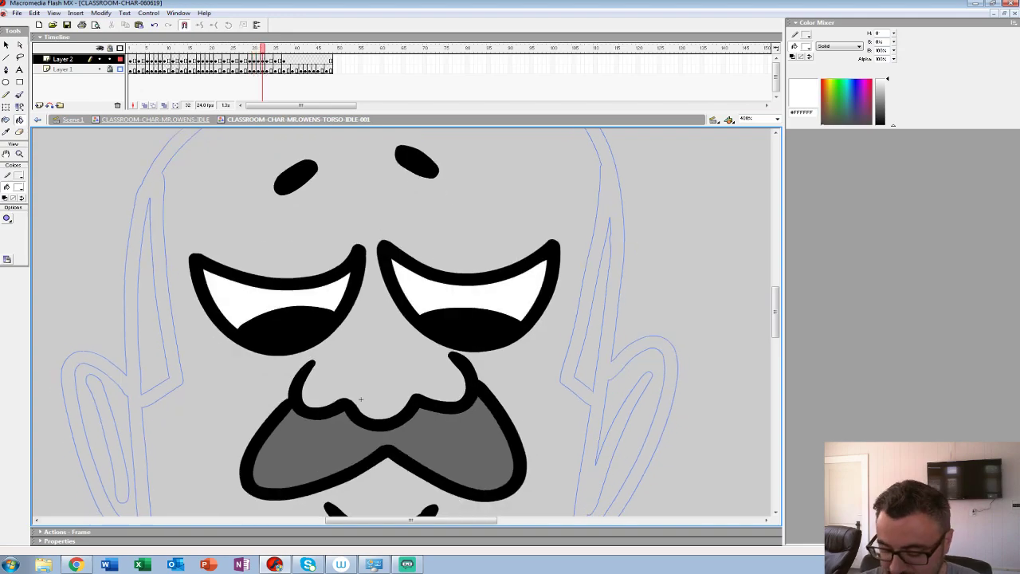
{"action": "key", "text": "period"}
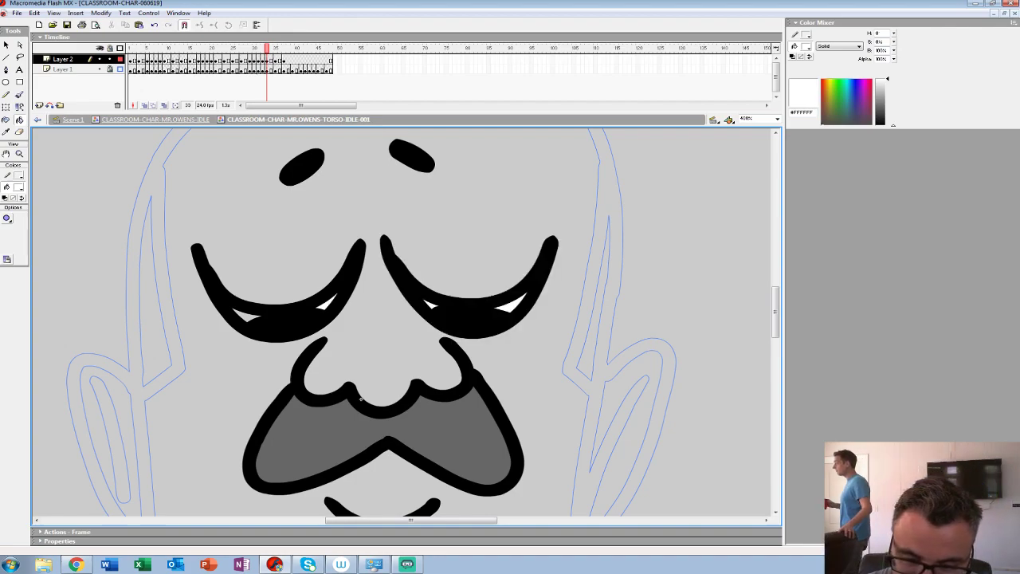
{"action": "key", "text": "period"}
{"action": "key", "text": "period"}
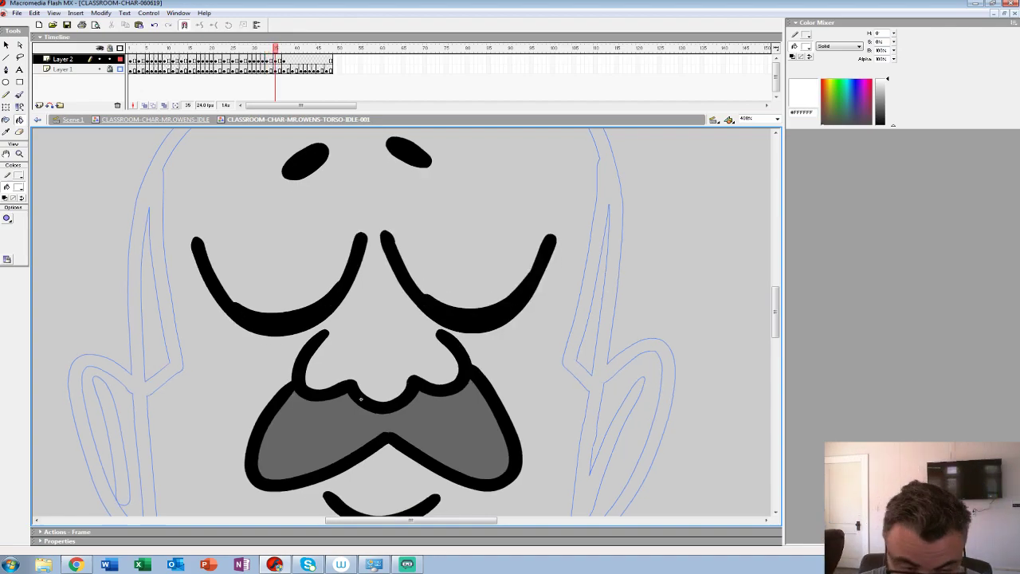
Step: Paste the copied eye-closing frames over the last frames of Layer 2 up to frame 48 and reverse them to reopen the eyes
{"action": "key", "text": "z"}
{"action": "left_click", "coordinate": [361, 399], "text": "alt"}
{"action": "left_click", "coordinate": [378, 376], "text": "alt"}
{"action": "left_click", "coordinate": [378, 376], "text": "alt"}
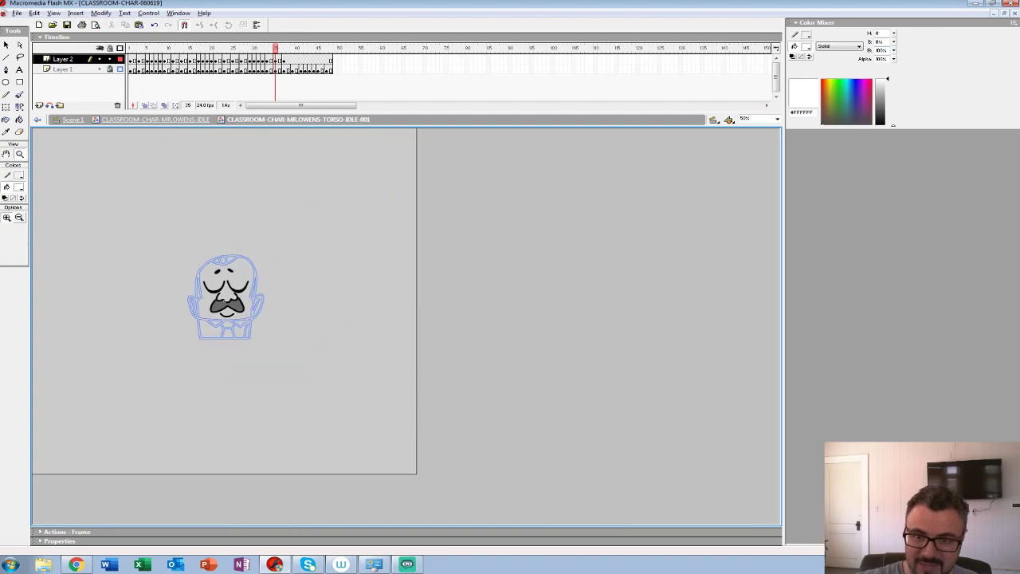
{"action": "left_click_drag", "start_coordinate": [208, 49], "coordinate": [335, 60]}
{"action": "key", "text": "ctrl+alt+v"}
{"action": "right_click", "coordinate": [312, 60]}
{"action": "left_click", "coordinate": [390, 217]}
{"action": "left_click", "coordinate": [369, 69]}
{"action": "left_click", "coordinate": [310, 60]}
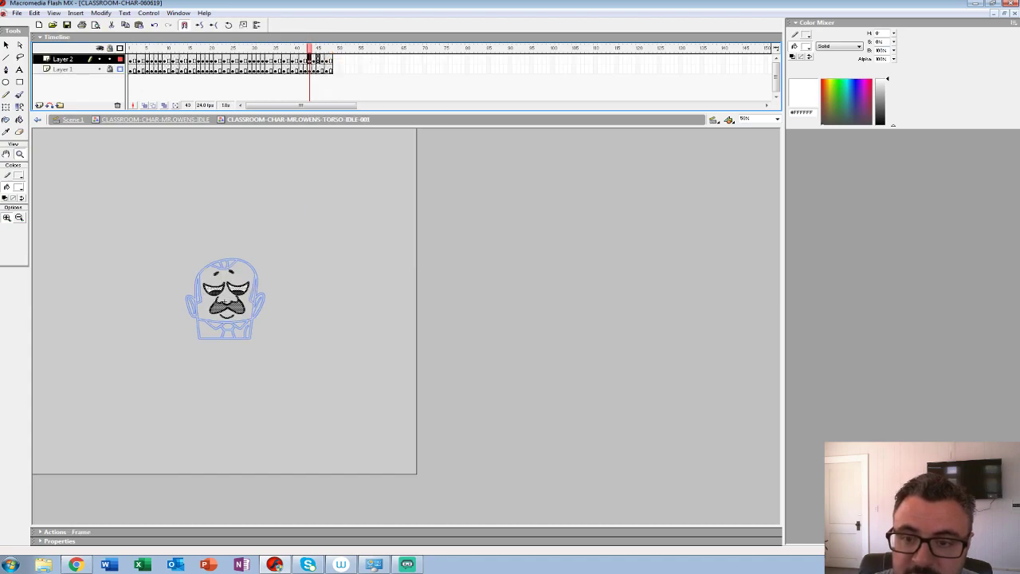
Step: Show Layer 1 in full colour instead of outlines and play the animation from frame 1
{"action": "key", "text": "."}
{"action": "left_click_drag", "start_coordinate": [323, 49], "coordinate": [131, 49]}
{"action": "left_click", "coordinate": [120, 69]}
{"action": "key", "text": "Return"}
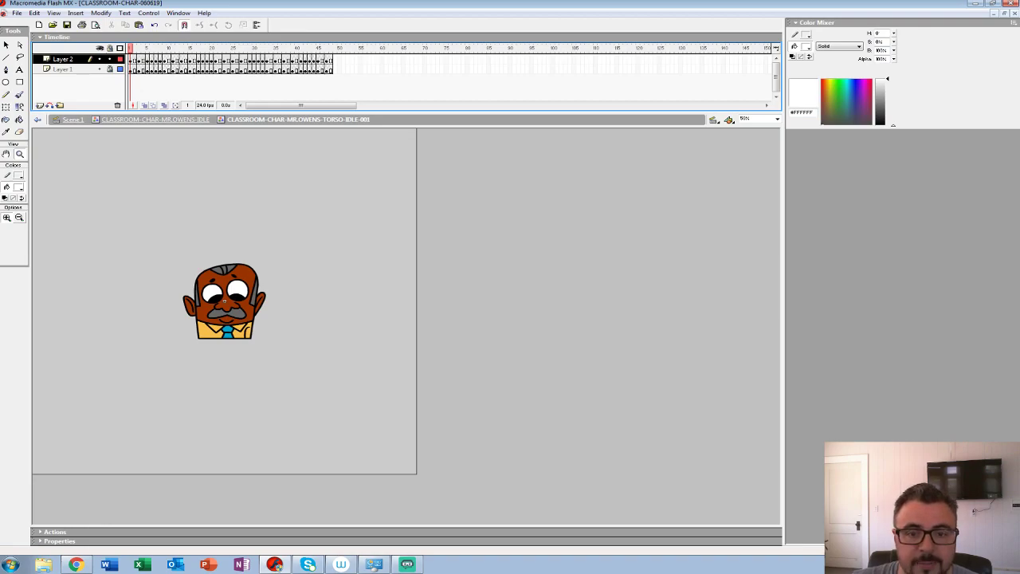
Step: Insert a new layer above Layer 2 and add blank keyframes through frame 47 matching its keyframe timing
{"action": "key", "text": "alt+i"}
{"action": "key", "text": "l"}
{"action": "key", "text": "period"}
{"action": "key", "text": "period"}
{"action": "key", "text": "F7"}
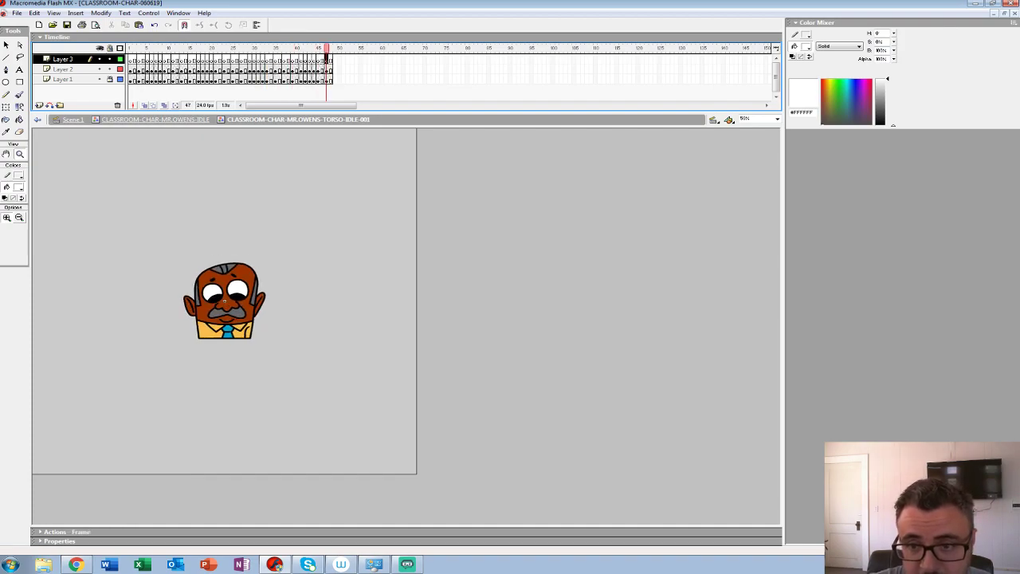
Step: Copy all Layer 3 frames and paste them into Layer 5 of the CLASSROOM-CHAR-MR.OWENS-IDLE symbol
{"action": "left_click", "coordinate": [63, 59]}
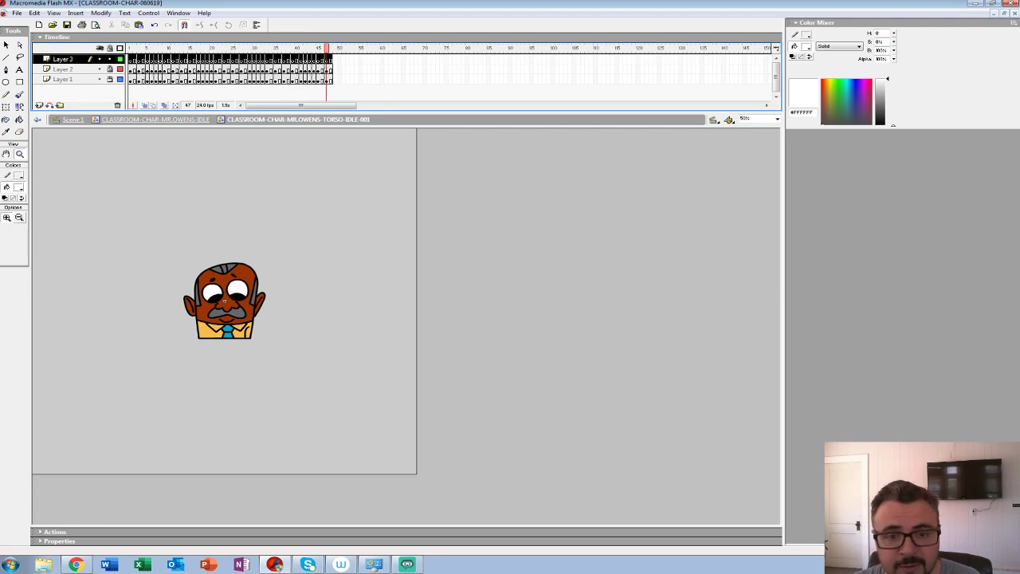
{"action": "left_click", "coordinate": [155, 120]}
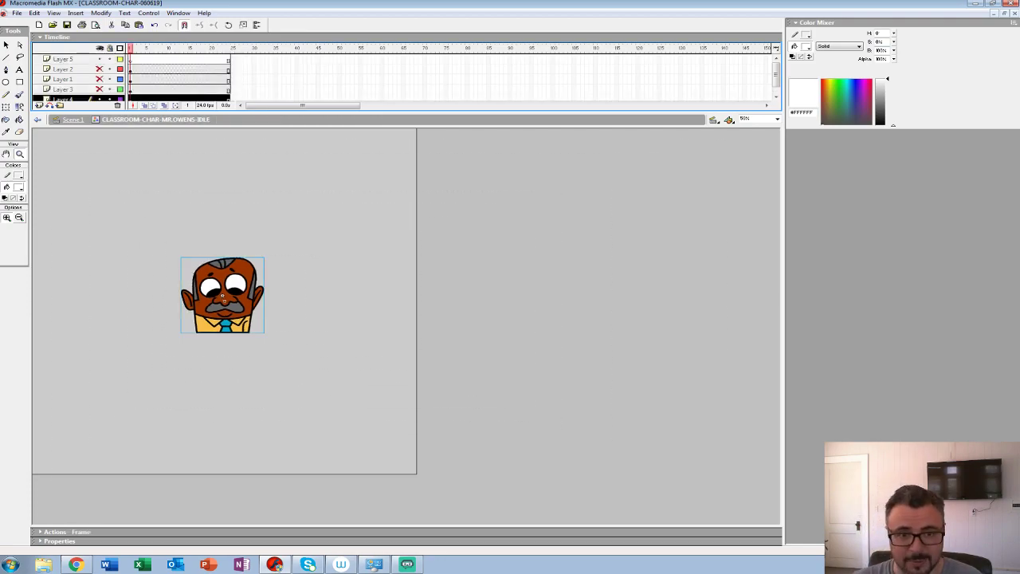
{"action": "left_click", "coordinate": [63, 59]}
{"action": "key", "text": "ctrl+alt+v"}
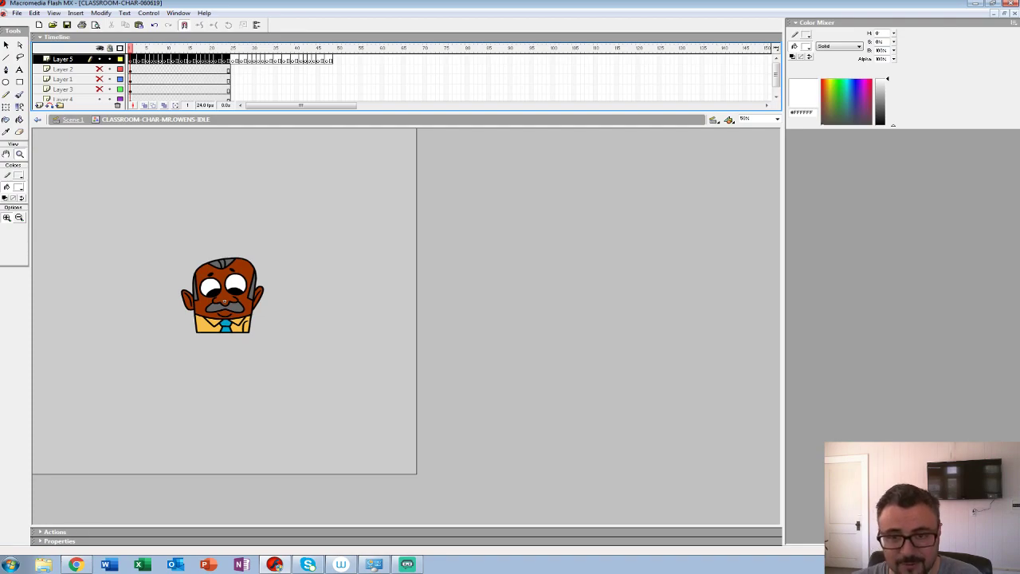
Step: Extend Layers 1 to 4 of the idle symbol to frame 48 and make the hidden layers visible
{"action": "left_click_drag", "start_coordinate": [331, 112], "coordinate": [331, 155]}
{"action": "left_click_drag", "start_coordinate": [331, 69], "coordinate": [331, 100]}
{"action": "key", "text": "F5"}
{"action": "left_click_drag", "start_coordinate": [99, 70], "coordinate": [100, 89]}
{"action": "left_click", "coordinate": [147, 79]}
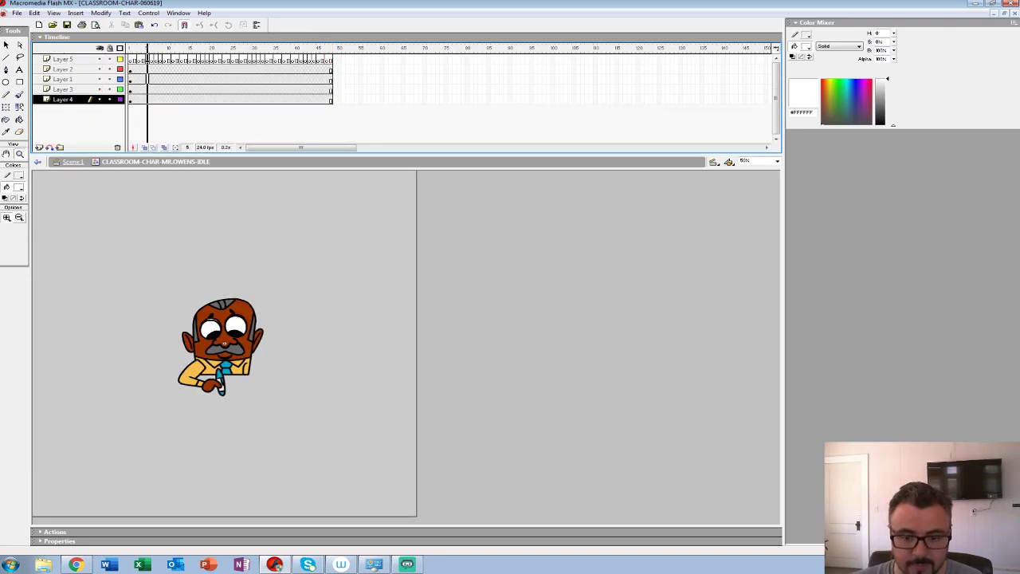
Step: Isolate the layer holding the old face drawing by toggling layer visibility and outlines, and delete that Layer 3
{"action": "left_click", "coordinate": [221, 387]}
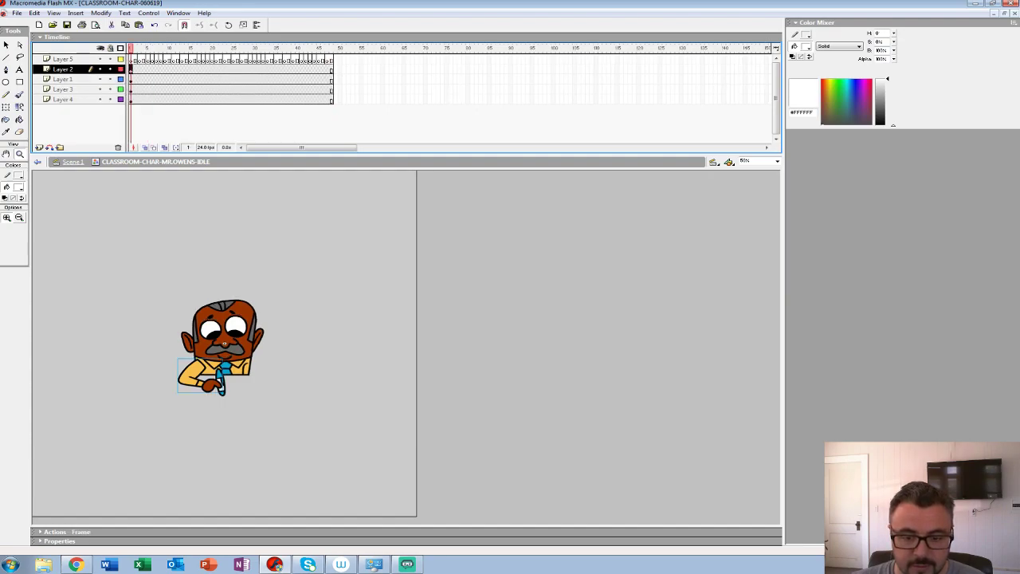
{"action": "key", "text": "Delete"}
{"action": "left_click", "coordinate": [99, 79]}
{"action": "left_click", "coordinate": [100, 88]}
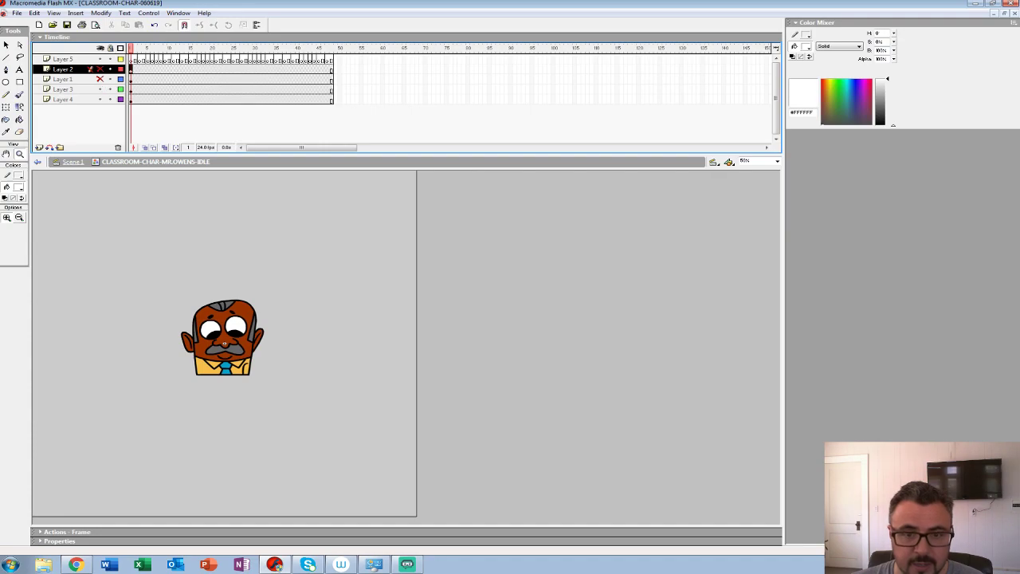
{"action": "left_click", "coordinate": [99, 99]}
{"action": "left_click", "coordinate": [120, 89]}
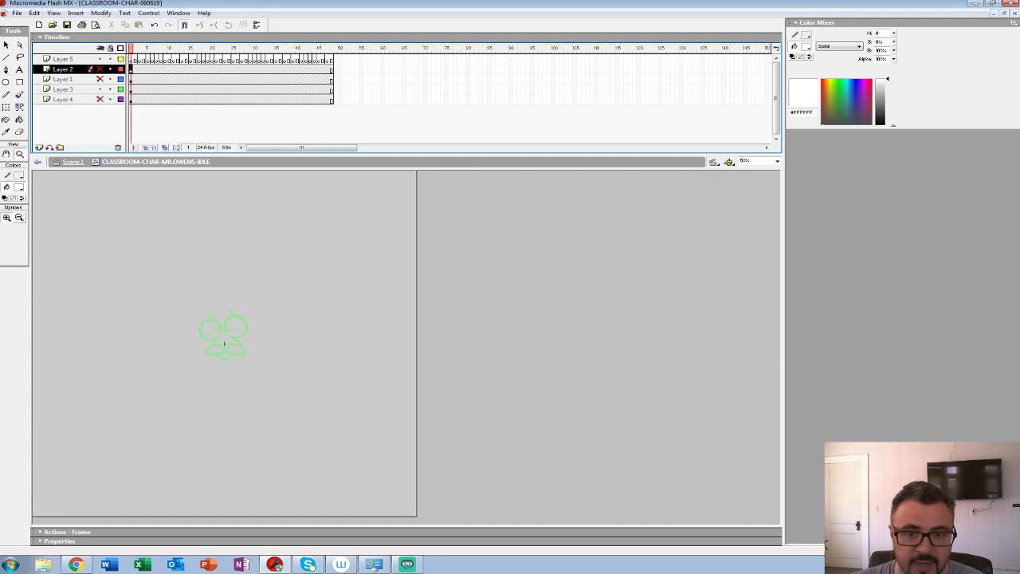
{"action": "left_click", "coordinate": [120, 89]}
{"action": "left_click", "coordinate": [64, 89]}
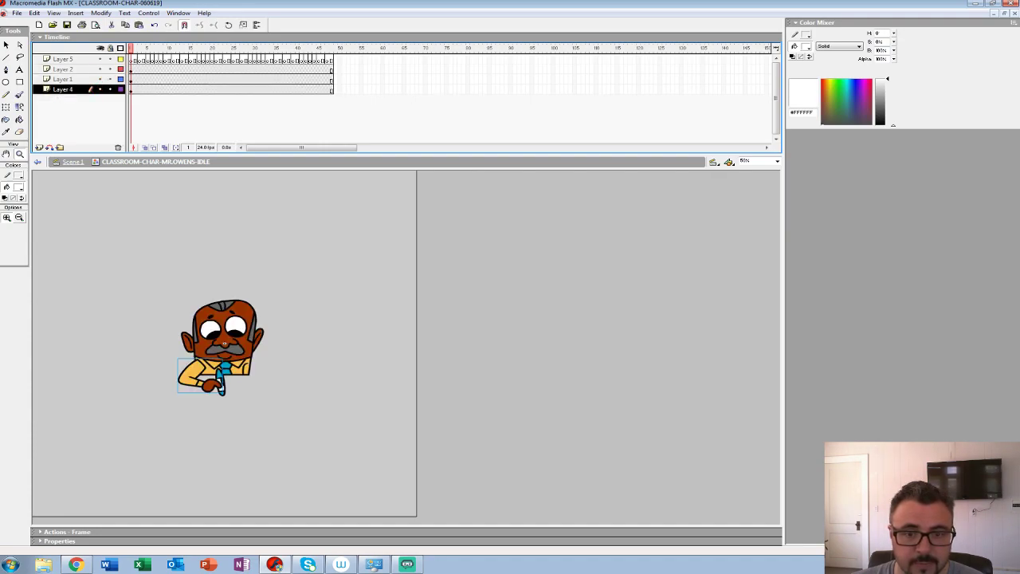
Step: Play the teacher's idle animation inside the symbol and in Scene 1 behind the desk
{"action": "key", "text": "Return"}
{"action": "key", "text": "Return"}
{"action": "key", "text": "z"}
{"action": "key", "text": "ctrl+e"}
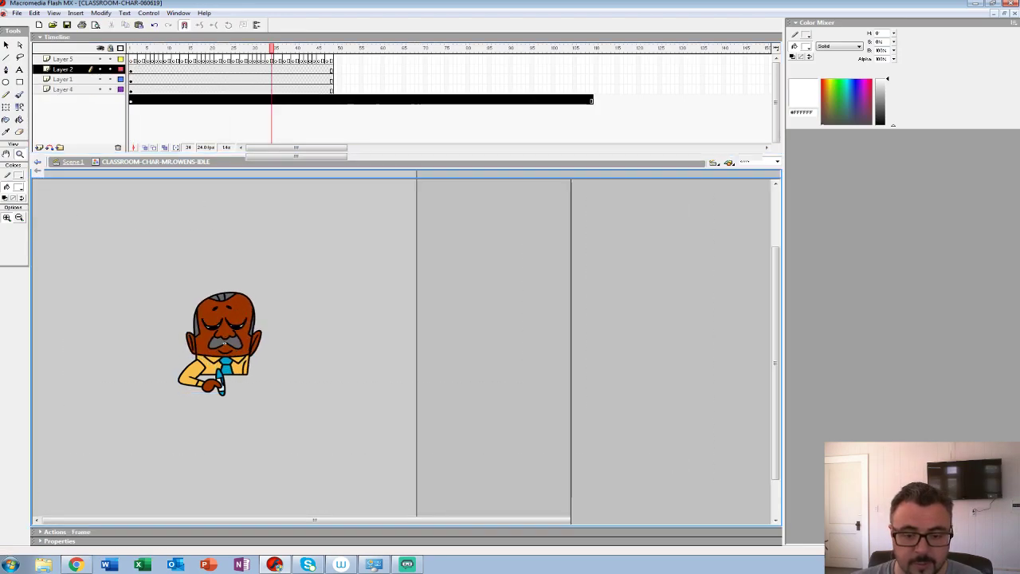
{"action": "left_click", "coordinate": [265, 314]}
{"action": "key", "text": "ctrl+equal"}
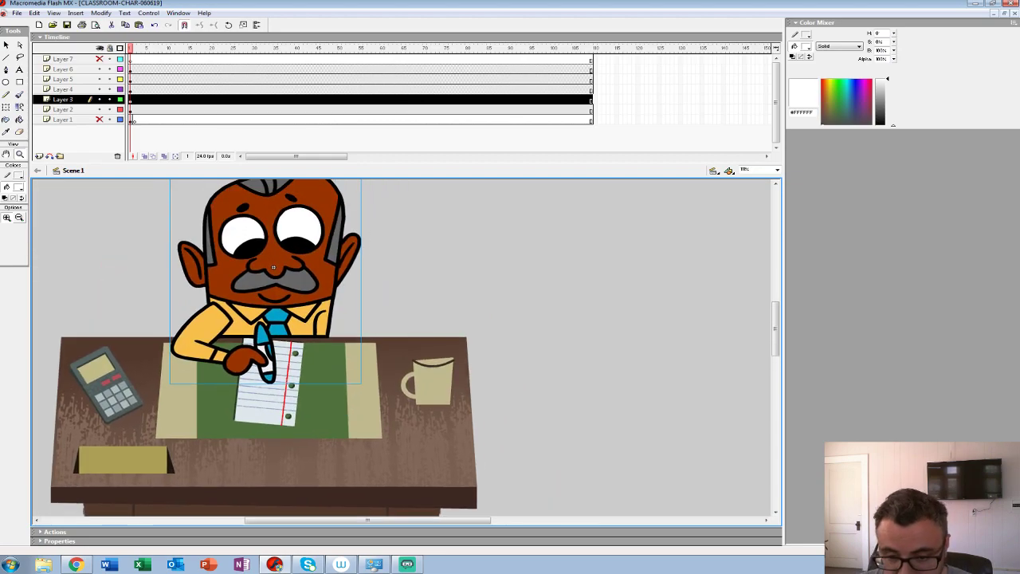
{"action": "key", "text": "Return"}
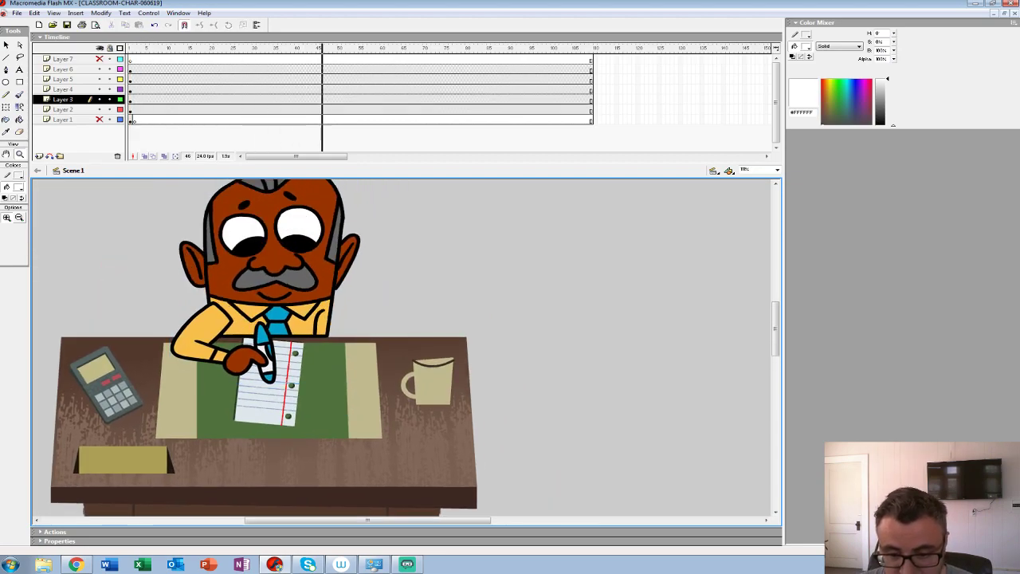
{"action": "key", "text": "Return"}
Step: Reopen the teacher's idle symbol at frame 1 and select the pen on Layer 1 for free transforming
{"action": "right_click", "coordinate": [269, 367]}
{"action": "left_click", "coordinate": [293, 259]}
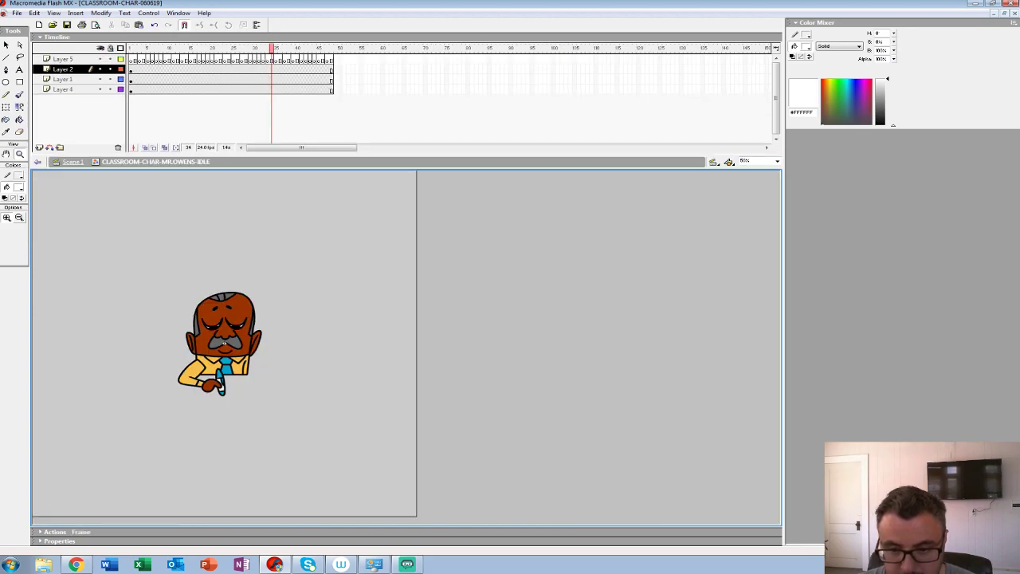
{"action": "left_click", "coordinate": [131, 49]}
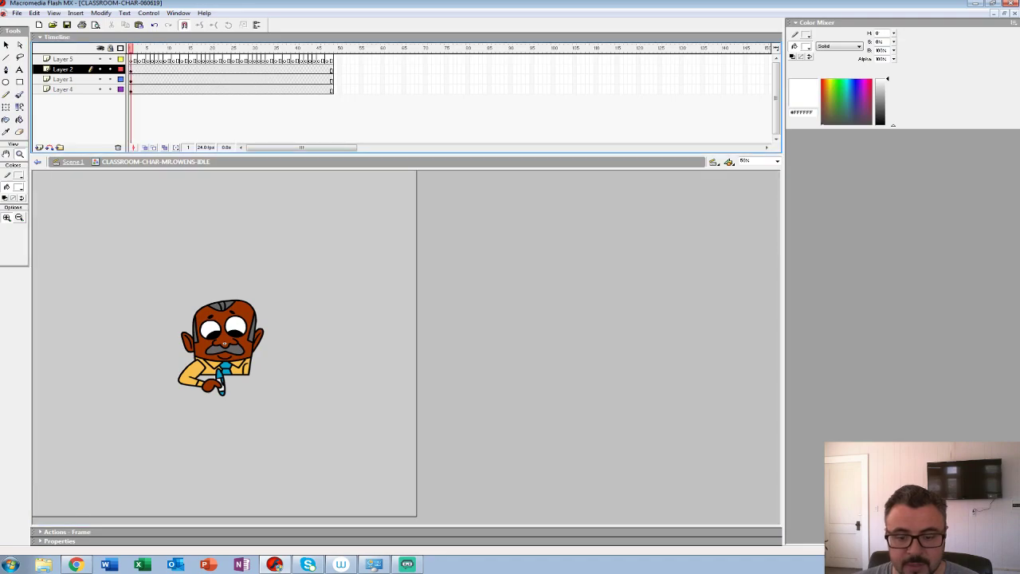
{"action": "left_click", "coordinate": [232, 346]}
{"action": "left_click", "coordinate": [391, 341]}
{"action": "left_click_drag", "start_coordinate": [391, 341], "coordinate": [221, 235]}
{"action": "left_click", "coordinate": [7, 107]}
{"action": "left_click", "coordinate": [209, 412]}
{"action": "left_click_drag", "start_coordinate": [215, 328], "coordinate": [235, 329]}
{"action": "left_click", "coordinate": [290, 399]}
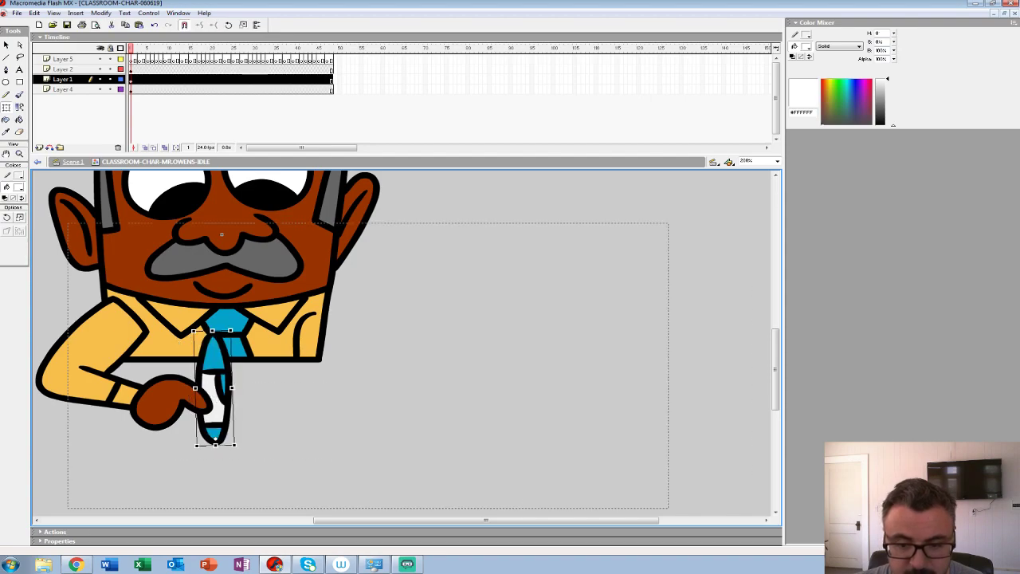
Step: Convert the selected pen into a graphic symbol named CLASSROOM-CHAR-MROWENS-PEN
{"action": "double_click", "coordinate": [214, 394]}
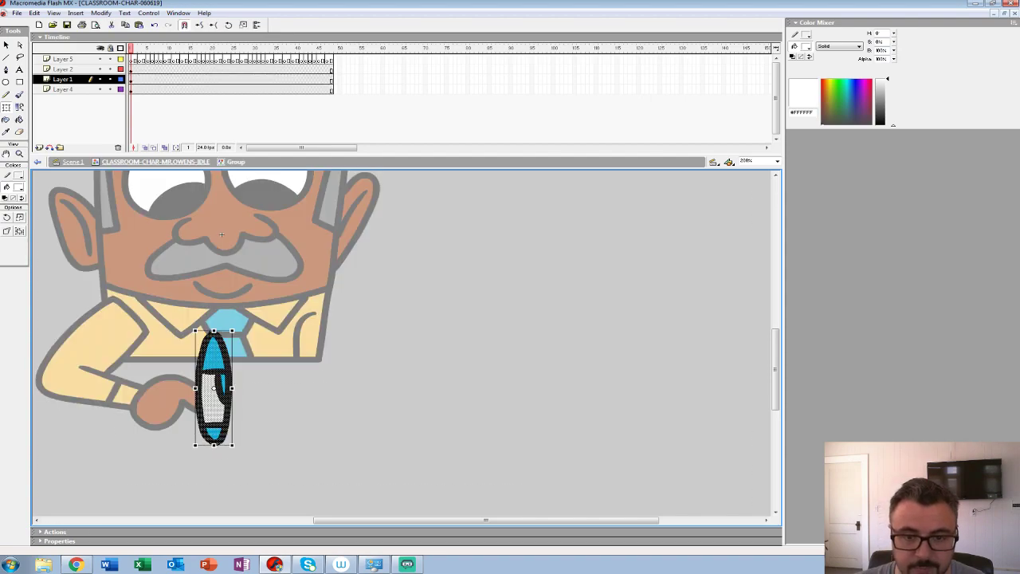
{"action": "double_click", "coordinate": [221, 234]}
{"action": "left_click", "coordinate": [213, 399]}
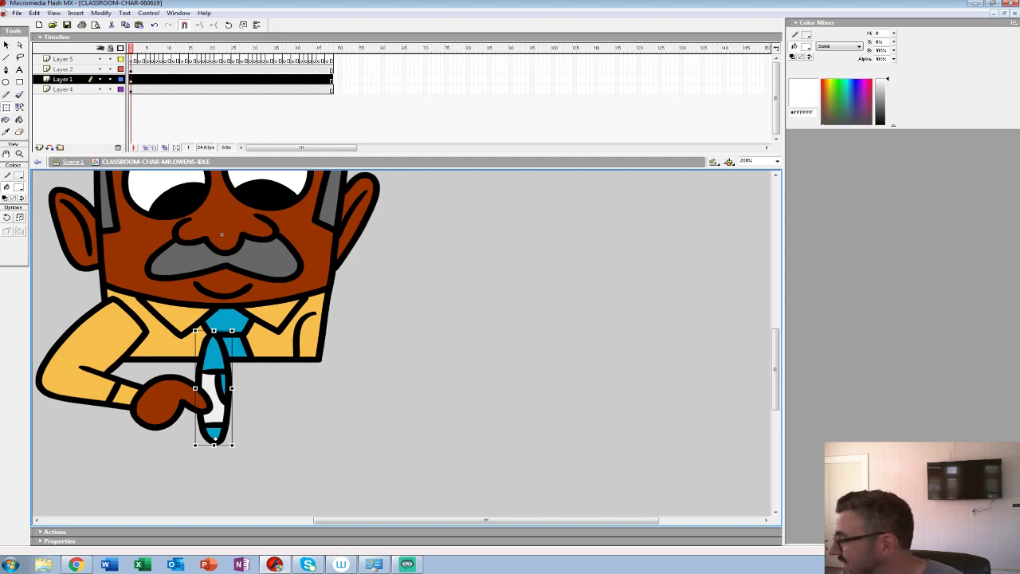
{"action": "key", "text": "Escape"}
{"action": "key", "text": "ctrl+a"}
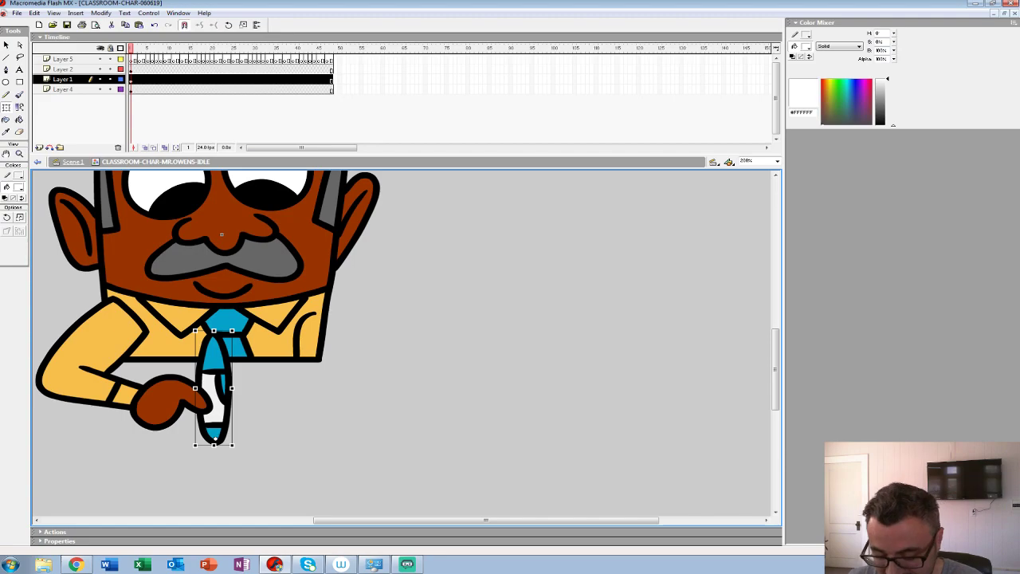
{"action": "key", "text": "F8"}
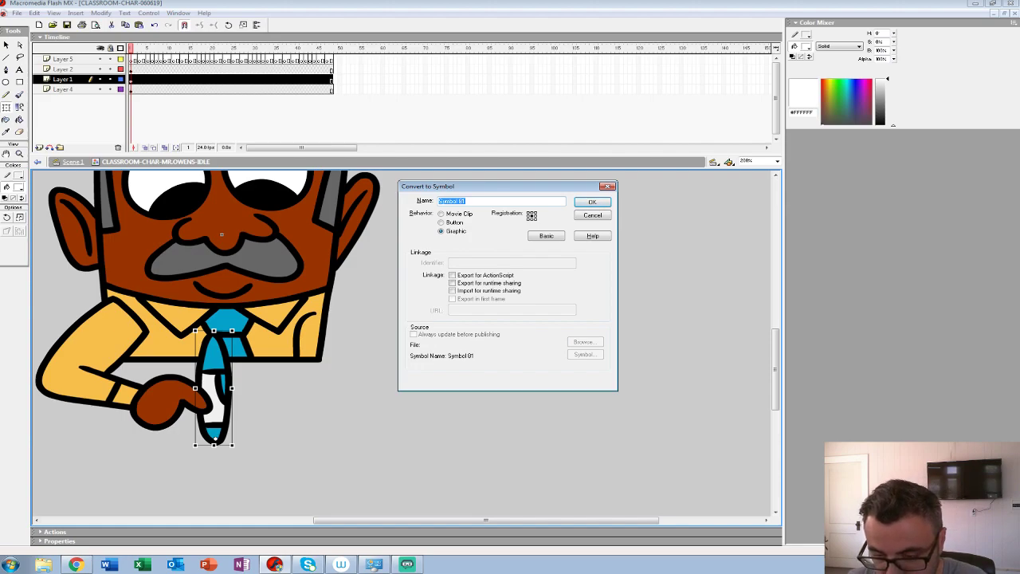
{"action": "type", "text": "tLASSROOM-CHAR-MR.OWENS-PEN"}
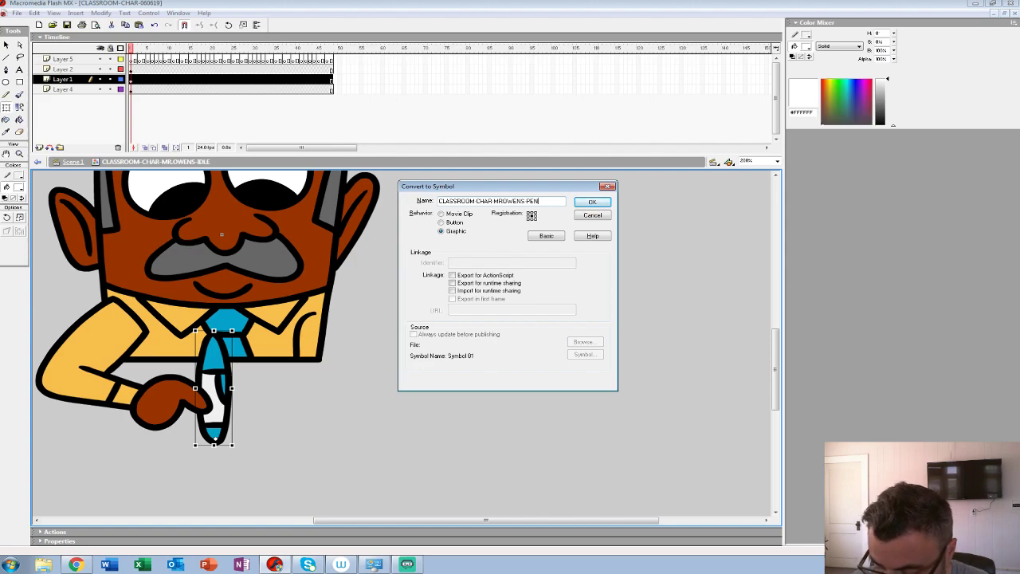
{"action": "key", "text": "Return"}
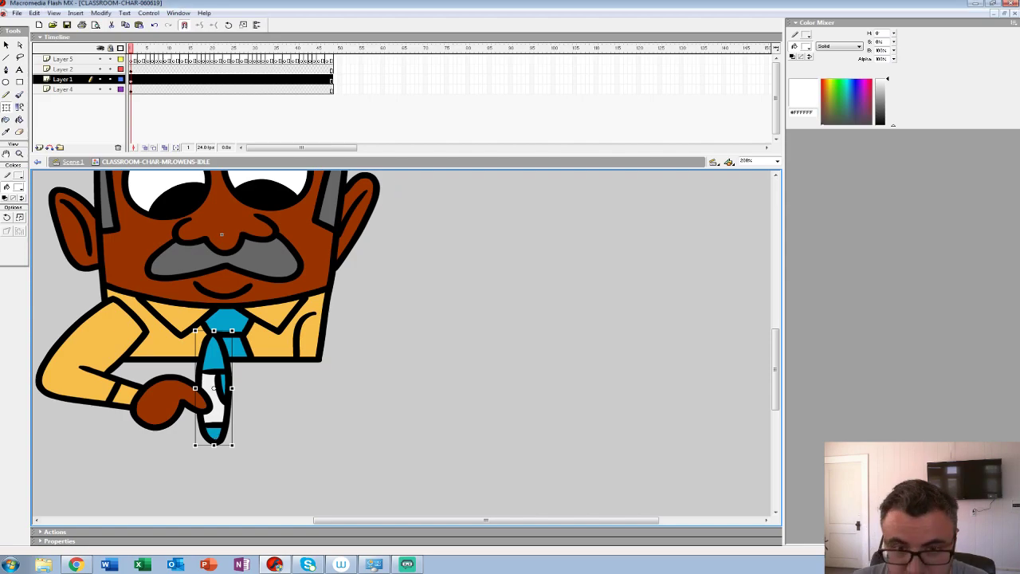
Step: Copy Layer 5's frames into a new layer inside the pen symbol, edited in place, and extend the pen's Layer 1 to frame 48
{"action": "left_click", "coordinate": [63, 59]}
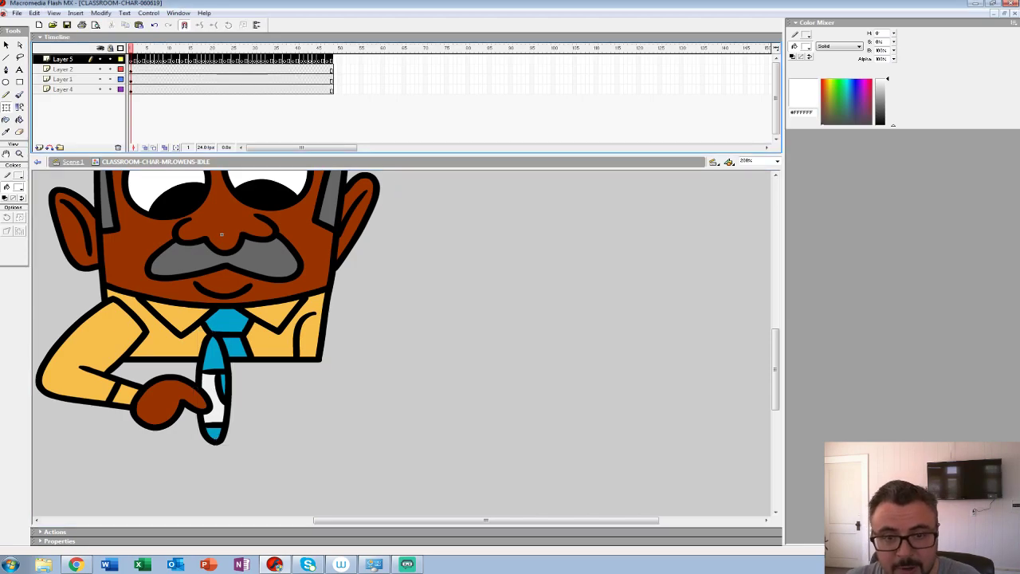
{"action": "right_click", "coordinate": [212, 363]}
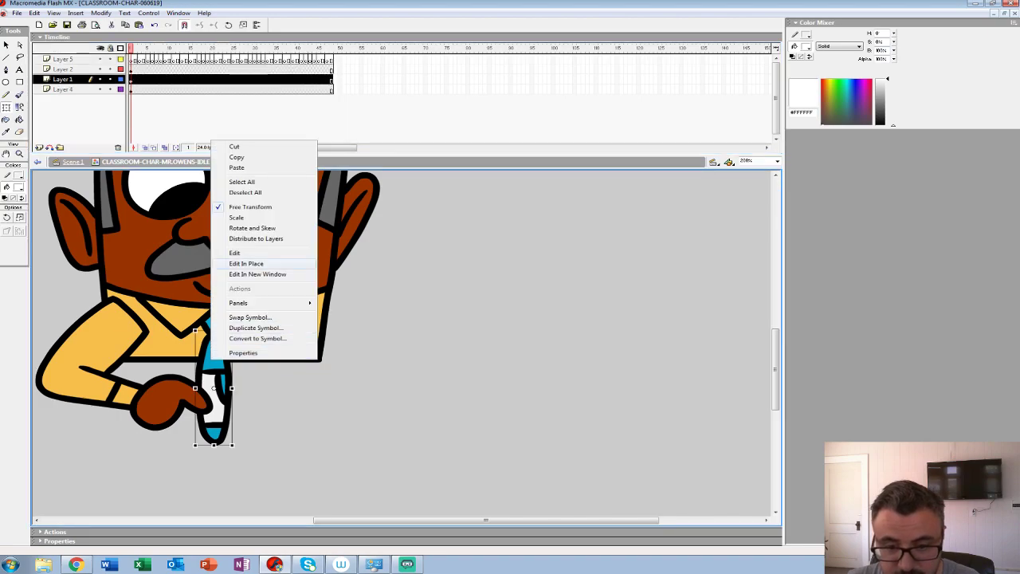
{"action": "left_click", "coordinate": [239, 264]}
{"action": "left_click", "coordinate": [39, 147]}
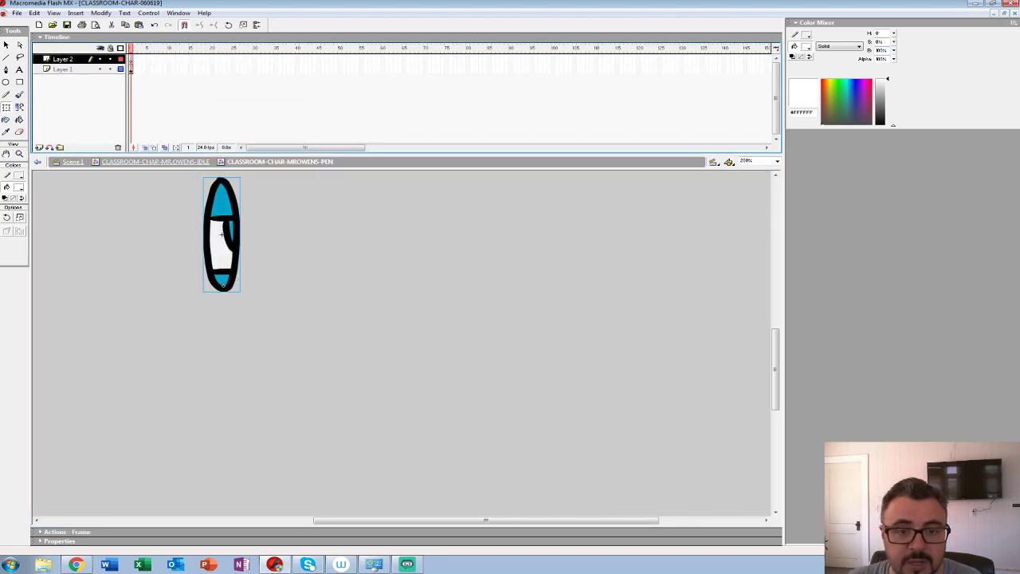
{"action": "key", "text": "ctrl+alt+v"}
{"action": "left_click", "coordinate": [331, 70]}
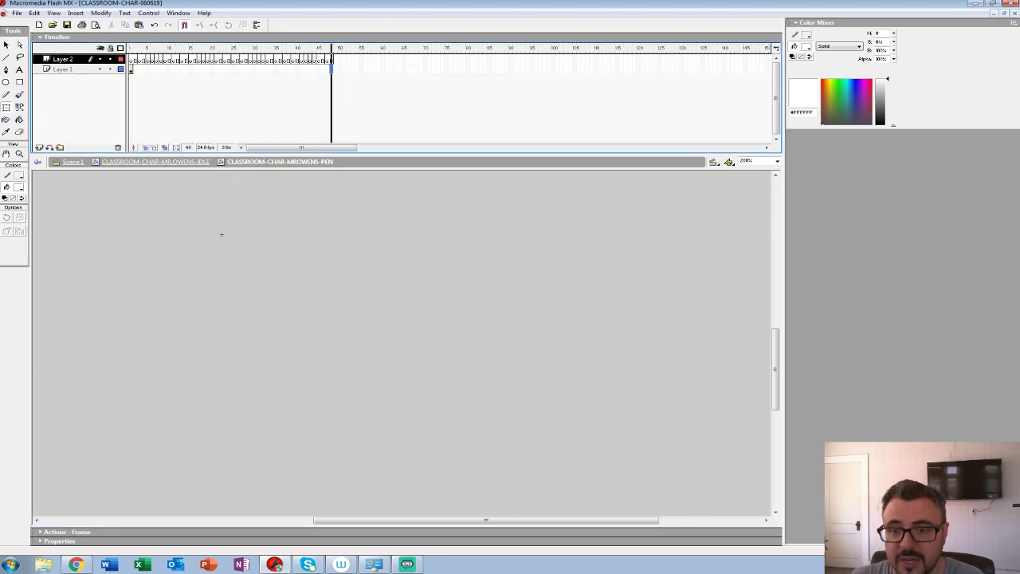
{"action": "key", "text": "F5"}
Step: Create empty keyframes at frames 3 and 5 on Layer 1 of the pen symbol
{"action": "left_click", "coordinate": [140, 69]}
{"action": "key", "text": "F6"}
{"action": "key", "text": "Delete"}
{"action": "key", "text": "period"}
{"action": "key", "text": "period"}
{"action": "key", "text": "F6"}
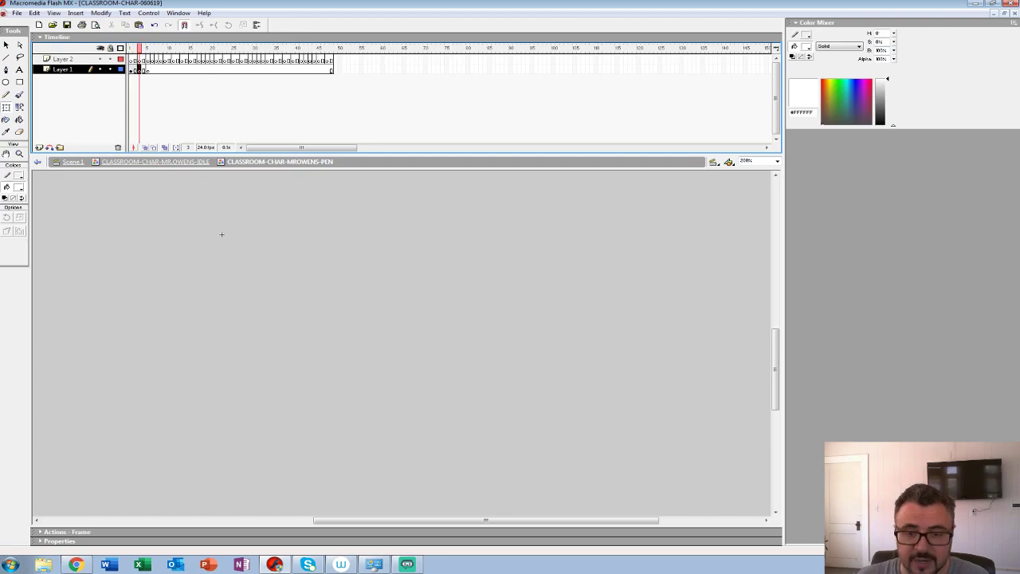
Step: Trace the pen's outline, bands and clip in black with the Brush tool on frame 3, using onion skinning as the guide
{"action": "left_click", "coordinate": [145, 148]}
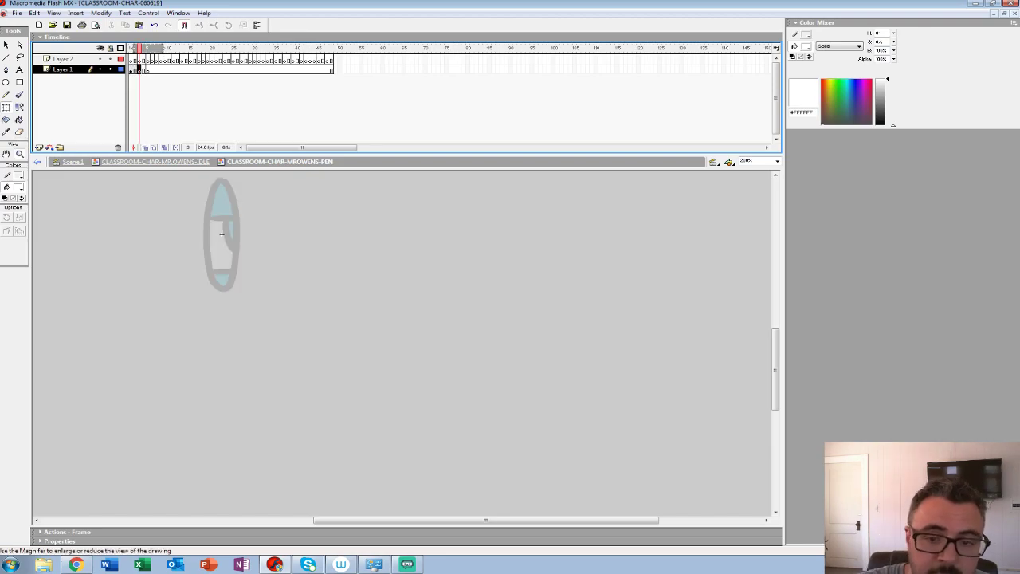
{"action": "left_click", "coordinate": [19, 153]}
{"action": "left_click", "coordinate": [253, 221]}
{"action": "key", "text": "space"}
{"action": "left_click_drag", "start_coordinate": [338, 372], "coordinate": [316, 316]}
{"action": "left_click", "coordinate": [18, 188]}
{"action": "left_click", "coordinate": [5, 209]}
{"action": "key", "text": "b"}
{"action": "mouse_move", "coordinate": [313, 206]}
{"action": "left_mouse_down"}
{"action": "mouse_move", "coordinate": [295, 226]}
{"action": "mouse_move", "coordinate": [280, 306]}
{"action": "mouse_move", "coordinate": [307, 418]}
{"action": "left_mouse_up"}
{"action": "mouse_move", "coordinate": [306, 208]}
{"action": "left_mouse_down"}
{"action": "mouse_move", "coordinate": [327, 209]}
{"action": "mouse_move", "coordinate": [348, 259]}
{"action": "mouse_move", "coordinate": [351, 322]}
{"action": "mouse_move", "coordinate": [339, 391]}
{"action": "mouse_move", "coordinate": [323, 427]}
{"action": "mouse_move", "coordinate": [308, 423]}
{"action": "left_mouse_up"}
{"action": "left_click_drag", "start_coordinate": [332, 389], "coordinate": [300, 391]}
{"action": "mouse_move", "coordinate": [338, 281]}
{"action": "left_mouse_down"}
{"action": "mouse_move", "coordinate": [295, 281]}
{"action": "mouse_move", "coordinate": [322, 309]}
{"action": "mouse_move", "coordinate": [331, 345]}
{"action": "mouse_move", "coordinate": [338, 290]}
{"action": "left_mouse_up"}
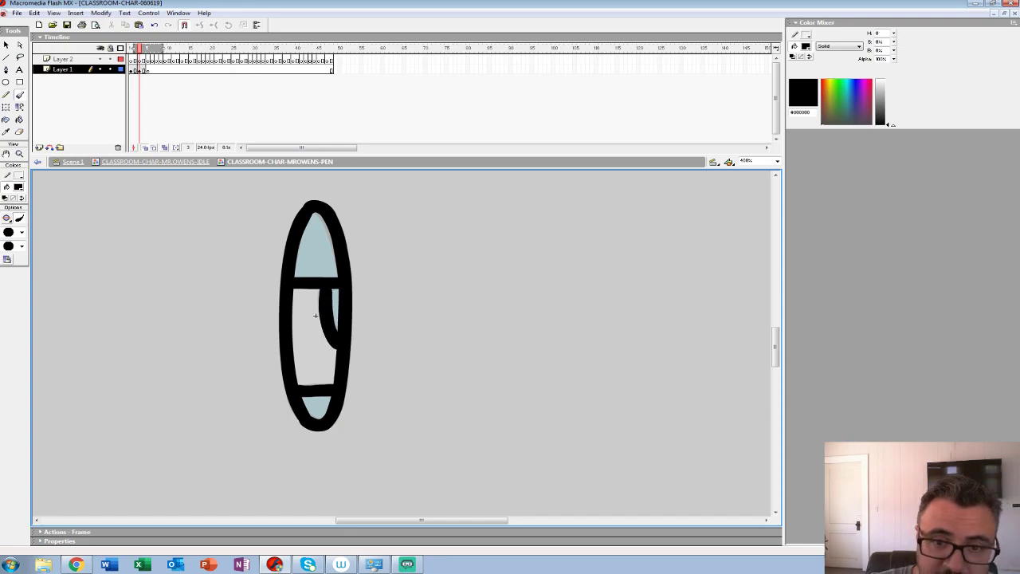
Step: Trace a third version of the black pen line art on frame 5 over the onion-skinned frame 3 drawing
{"action": "left_click", "coordinate": [148, 71]}
{"action": "left_click_drag", "start_coordinate": [169, 49], "coordinate": [153, 48]}
{"action": "left_click_drag", "start_coordinate": [315, 316], "coordinate": [434, 304]}
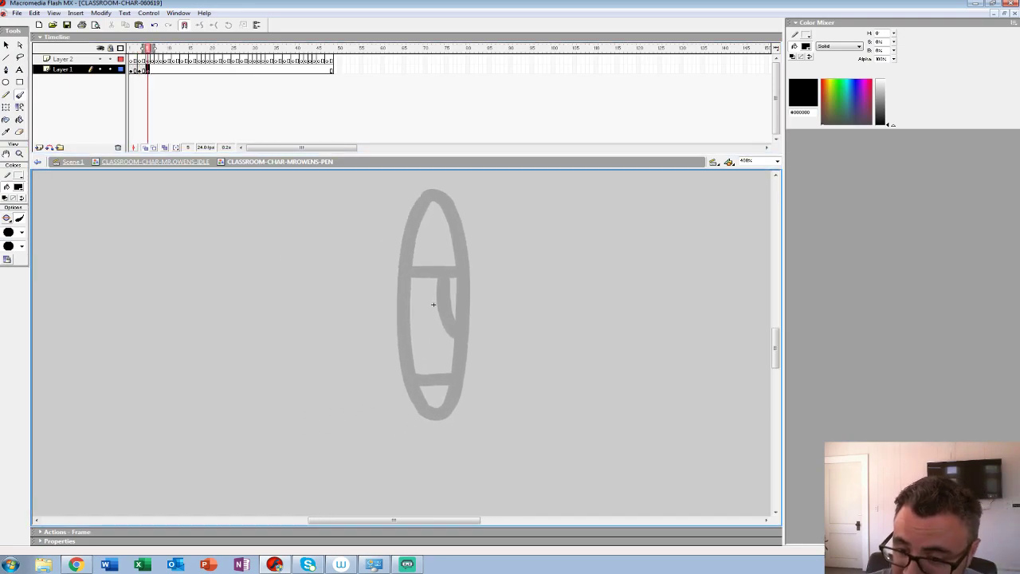
{"action": "mouse_move", "coordinate": [433, 191]}
{"action": "left_mouse_down"}
{"action": "mouse_move", "coordinate": [405, 240]}
{"action": "mouse_move", "coordinate": [397, 311]}
{"action": "mouse_move", "coordinate": [407, 372]}
{"action": "mouse_move", "coordinate": [431, 413]}
{"action": "left_mouse_up"}
{"action": "mouse_move", "coordinate": [431, 192]}
{"action": "left_mouse_down"}
{"action": "mouse_move", "coordinate": [459, 228]}
{"action": "mouse_move", "coordinate": [459, 381]}
{"action": "mouse_move", "coordinate": [447, 414]}
{"action": "left_mouse_up"}
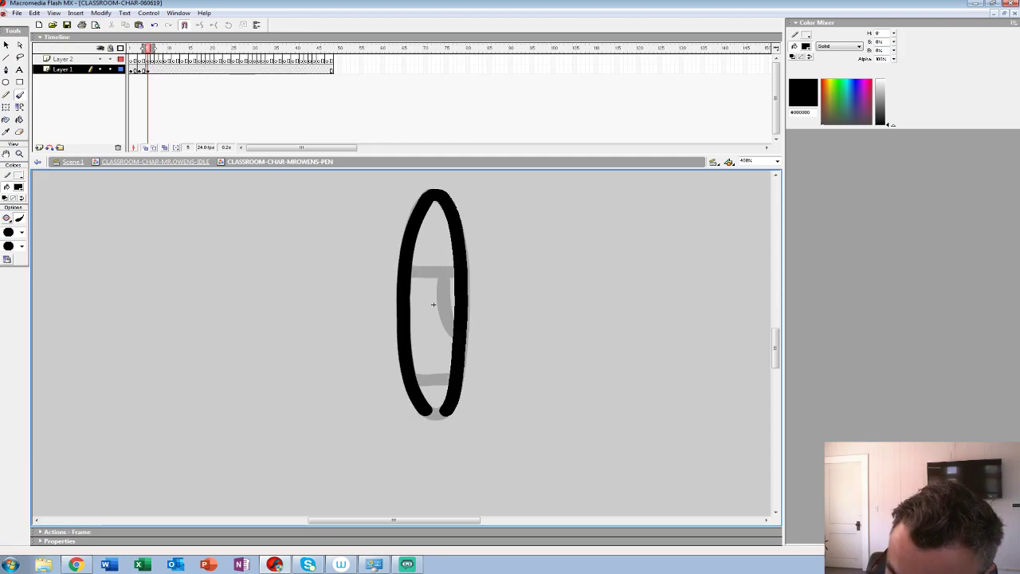
{"action": "left_click_drag", "start_coordinate": [456, 379], "coordinate": [412, 379]}
{"action": "mouse_move", "coordinate": [460, 273]}
{"action": "left_mouse_down"}
{"action": "mouse_move", "coordinate": [404, 272]}
{"action": "mouse_move", "coordinate": [444, 293]}
{"action": "mouse_move", "coordinate": [448, 317]}
{"action": "mouse_move", "coordinate": [448, 271]}
{"action": "mouse_move", "coordinate": [406, 270]}
{"action": "mouse_move", "coordinate": [444, 285]}
{"action": "mouse_move", "coordinate": [453, 335]}
{"action": "mouse_move", "coordinate": [322, 375]}
{"action": "left_mouse_up"}
{"action": "key", "text": "ctrl+z"}
{"action": "key", "text": "ctrl+z"}
Step: Turn off onion skinning and fill the pen's two ends and clip on frames 3 and 5 with the original pen's blue
{"action": "left_click", "coordinate": [145, 147]}
{"action": "left_click_drag", "start_coordinate": [147, 49], "coordinate": [134, 49]}
{"action": "left_click", "coordinate": [18, 187]}
{"action": "left_click", "coordinate": [300, 288]}
{"action": "key", "text": "k"}
{"action": "left_click", "coordinate": [299, 288]}
{"action": "key", "text": "period"}
{"action": "key", "text": "period"}
{"action": "left_click", "coordinate": [300, 289]}
{"action": "left_click", "coordinate": [320, 342]}
{"action": "key", "text": "period"}
{"action": "left_click", "coordinate": [299, 444]}
{"action": "left_click", "coordinate": [319, 345]}
{"action": "left_click", "coordinate": [299, 279]}
{"action": "key", "text": "comma"}
{"action": "key", "text": "comma"}
{"action": "key", "text": "comma"}
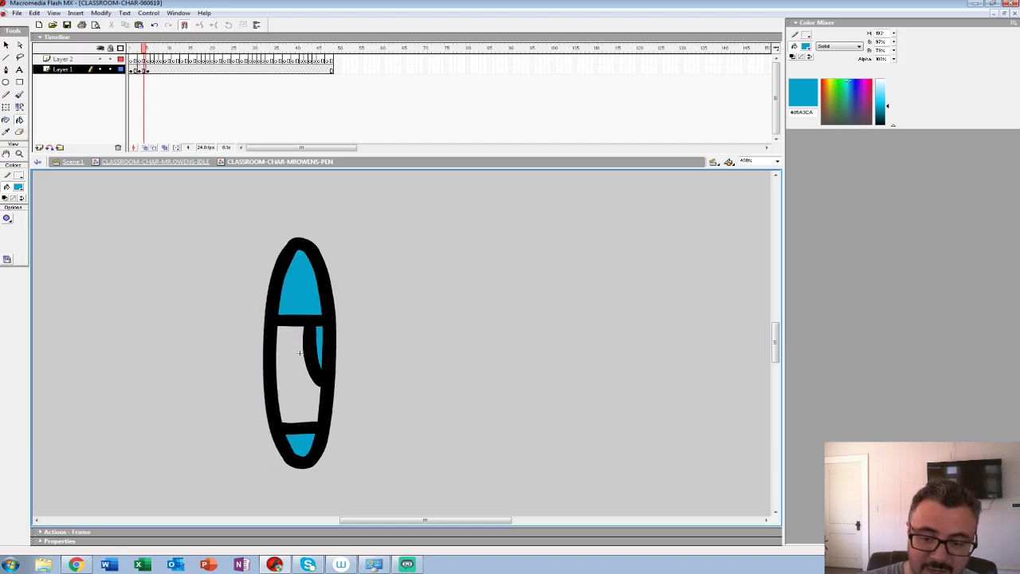
Step: Fill the pen's barrel on frames 3 and 5 with the off-white colour #F0F0F0
{"action": "left_click", "coordinate": [19, 186]}
{"action": "left_click", "coordinate": [293, 366]}
{"action": "key", "text": "period"}
{"action": "left_click", "coordinate": [293, 367]}
{"action": "key", "text": "period"}
{"action": "key", "text": "period"}
{"action": "left_click", "coordinate": [300, 353]}
Step: Repeat the pen drawings of frames 1 to 5 from frame 6 on Layer 1 and shorten the copies to single frames
{"action": "left_click_drag", "start_coordinate": [131, 70], "coordinate": [147, 70]}
{"action": "key", "text": "Return"}
{"action": "key", "text": "Delete"}
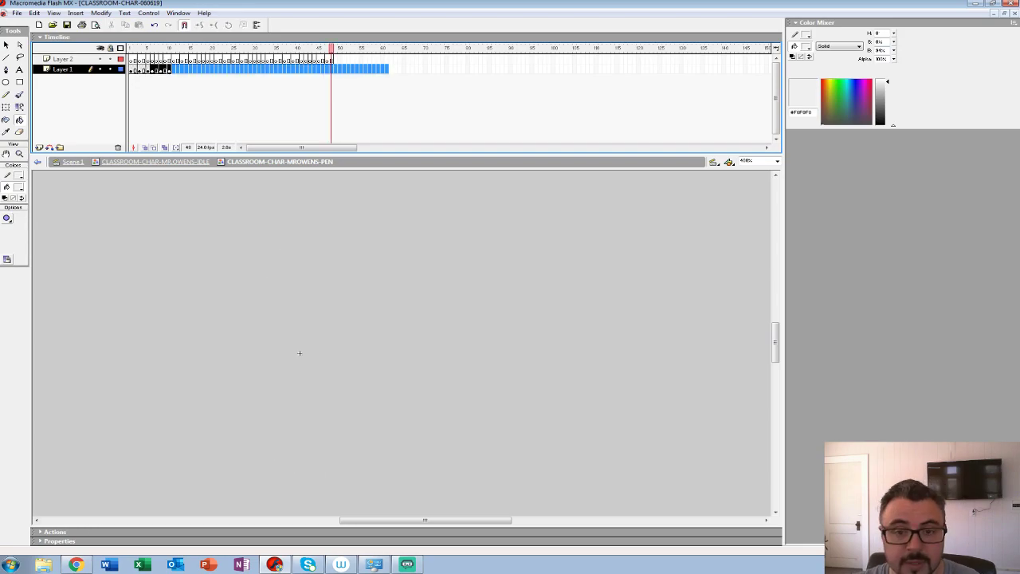
{"action": "left_click", "coordinate": [156, 69]}
{"action": "key", "text": "shift+F5"}
{"action": "left_click", "coordinate": [160, 70]}
{"action": "key", "text": "shift+F5"}
Step: Add another set of the three pen drawings at frames 9 to 11 on Layer 1
{"action": "key", "text": "comma"}
{"action": "key", "text": "period"}
{"action": "key", "text": "comma"}
{"action": "key", "text": "period"}
{"action": "key", "text": "comma"}
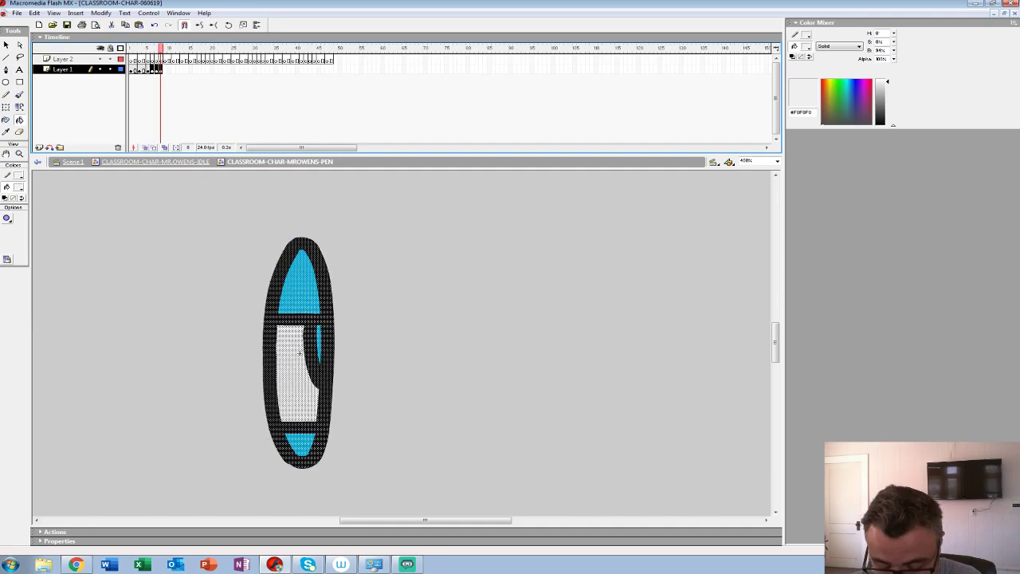
{"action": "key", "text": "period"}
{"action": "key", "text": "F6"}
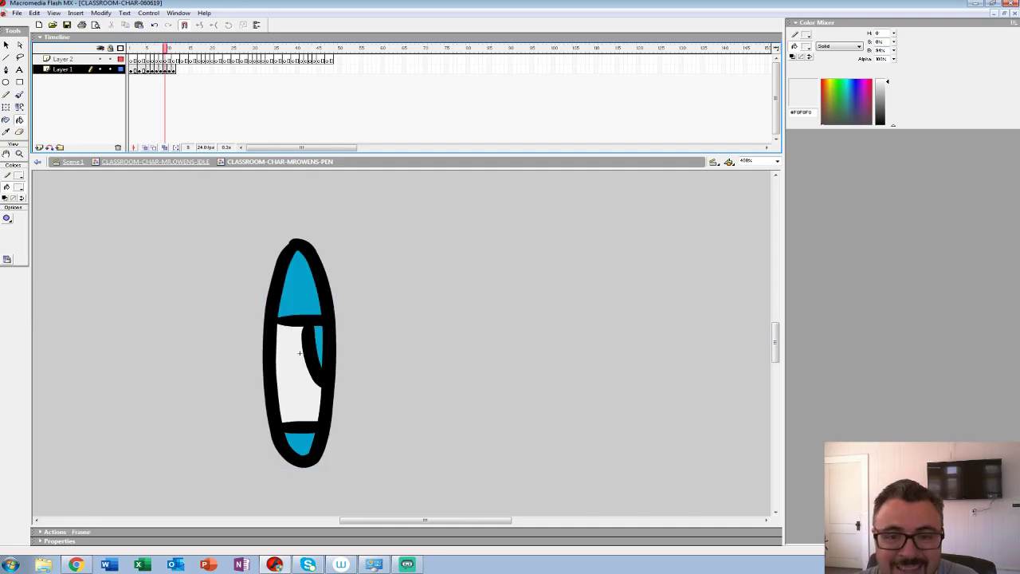
{"action": "key", "text": "F6"}
{"action": "key", "text": "F6"}
{"action": "key", "text": "ctrl+z"}
{"action": "key", "text": "ctrl+z"}
Step: Hold the pen drawings at frames 9 and 11 for one extra frame each
{"action": "key", "text": "F5"}
{"action": "key", "text": "period"}
{"action": "key", "text": "period"}
{"action": "key", "text": "F5"}
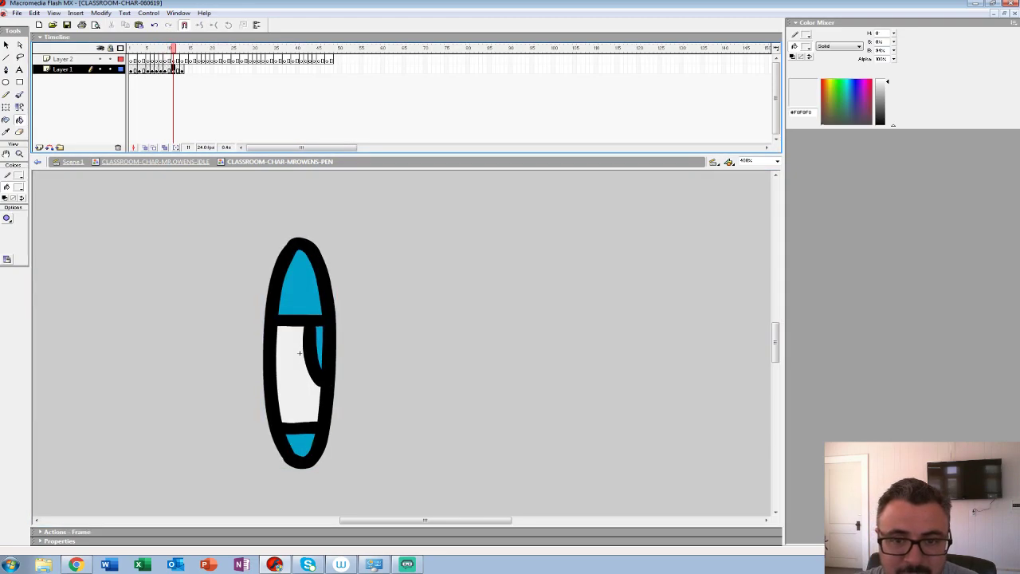
Step: Continue the pen cycle on Layer 1 through frame 26 with more copies of the drawings and varied holds
{"action": "key", "text": "period"}
{"action": "key", "text": "period"}
{"action": "key", "text": "period"}
{"action": "key", "text": "period"}
{"action": "key", "text": "ctrl+alt+v"}
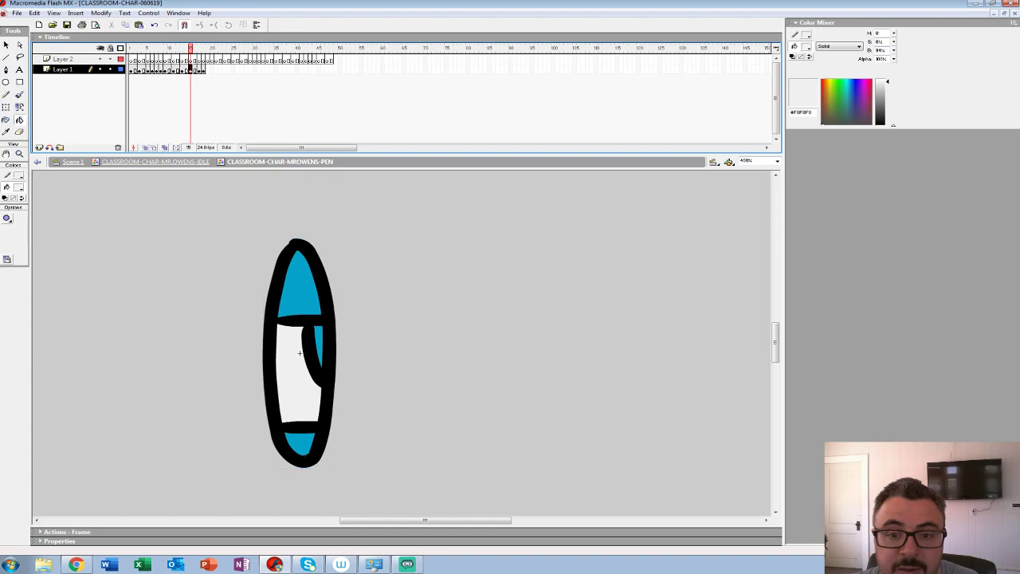
{"action": "key", "text": "F7"}
{"action": "key", "text": "ctrl+shift+v"}
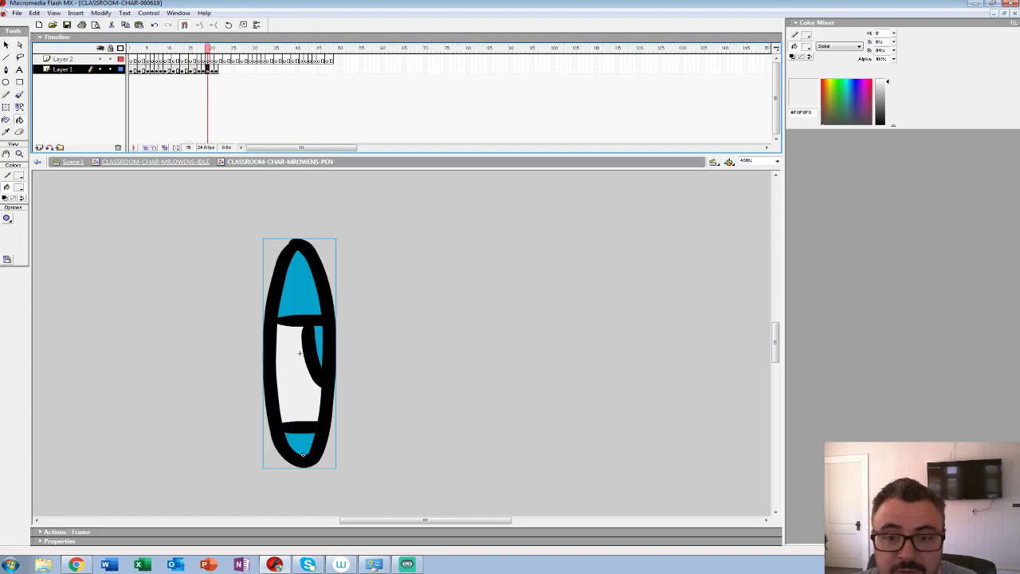
{"action": "key", "text": "F7"}
{"action": "key", "text": "ctrl+shift+v"}
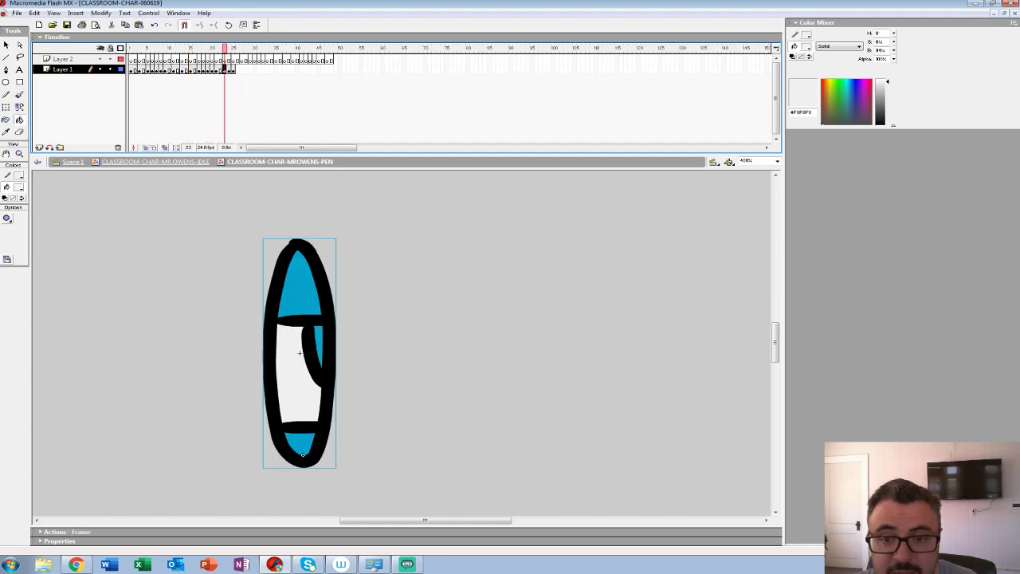
{"action": "key", "text": "F5"}
{"action": "left_click", "coordinate": [236, 70]}
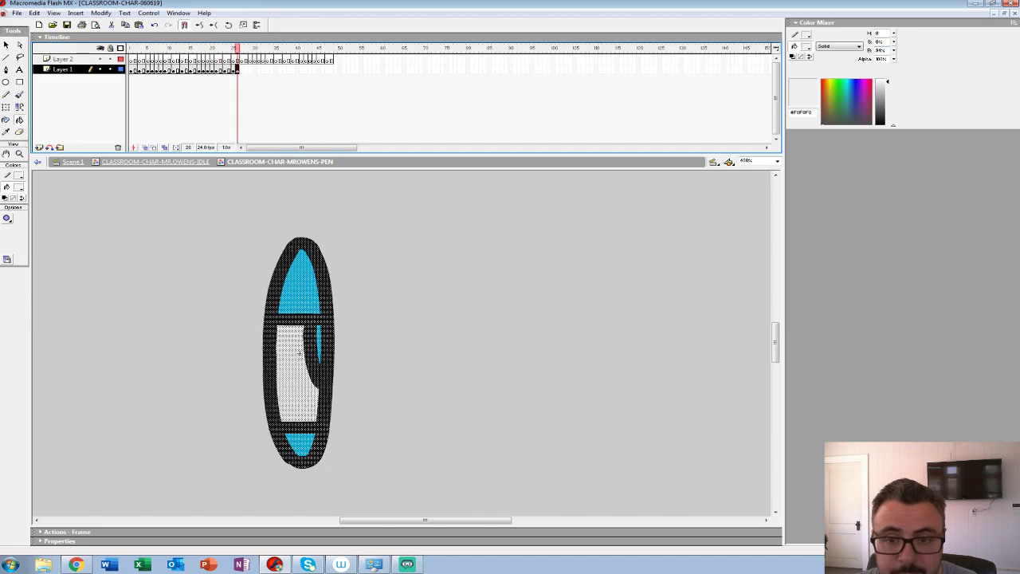
Step: Extend the repeating pen drawings on Layer 1 through frame 36
{"action": "key", "text": "comma"}
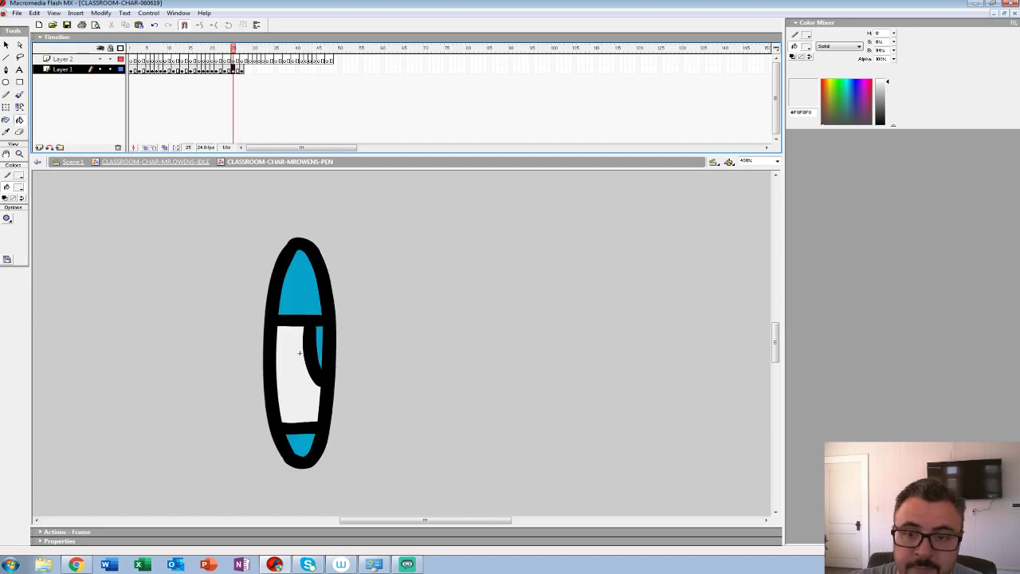
{"action": "key", "text": "period"}
{"action": "key", "text": "period"}
{"action": "key", "text": "period"}
{"action": "key", "text": "period"}
{"action": "key", "text": "ctrl+alt+v"}
{"action": "key", "text": "period"}
{"action": "key", "text": "period"}
{"action": "key", "text": "period"}
{"action": "key", "text": "ctrl+alt+v"}
{"action": "key", "text": "period"}
{"action": "key", "text": "ctrl+alt+v"}
{"action": "key", "text": "period"}
{"action": "key", "text": "period"}
{"action": "key", "text": "period"}
{"action": "key", "text": "period"}
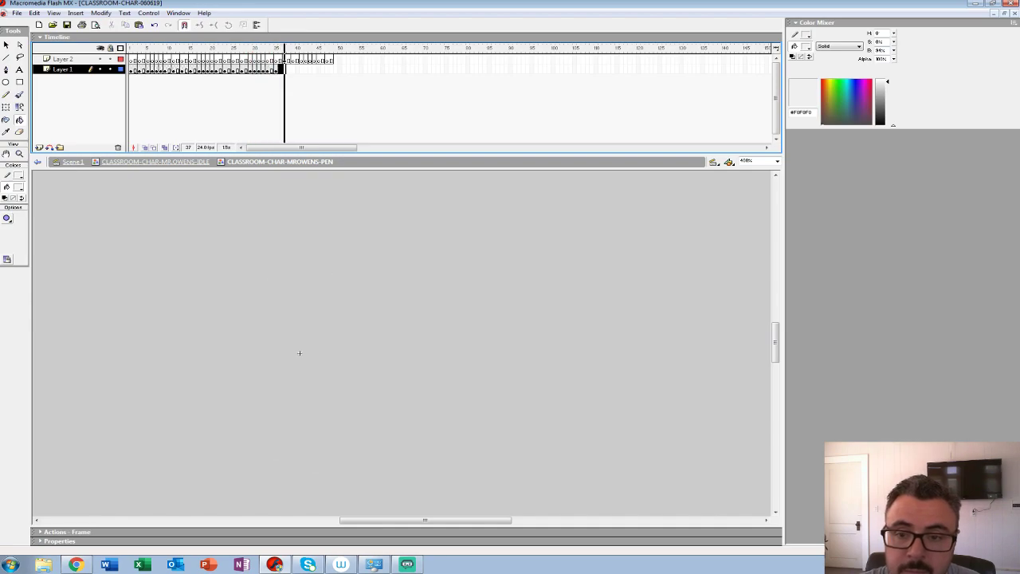
Step: Add further repeated pen drawings on Layer 1 through frame 44
{"action": "key", "text": "F6"}
{"action": "key", "text": "period"}
{"action": "key", "text": "period"}
{"action": "key", "text": "ctrl+alt+v"}
{"action": "key", "text": "period"}
{"action": "key", "text": "period"}
{"action": "key", "text": "period"}
{"action": "key", "text": "F6"}
{"action": "key", "text": "F6"}
{"action": "key", "text": "F5"}
{"action": "key", "text": "period"}
{"action": "key", "text": "period"}
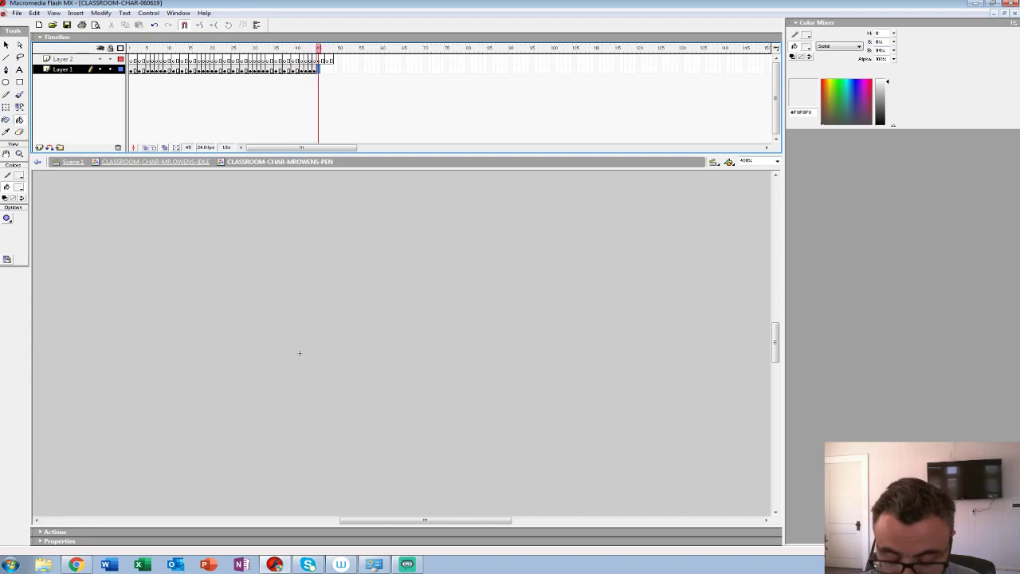
Step: Complete the pen cycle on Layer 1 with final copies so that it ends at frame 48
{"action": "key", "text": "ctrl+alt+v"}
{"action": "key", "text": "F5"}
{"action": "key", "text": "period"}
{"action": "key", "text": "period"}
{"action": "key", "text": "ctrl+alt+v"}
{"action": "key", "text": "period"}
{"action": "key", "text": "period"}
{"action": "key", "text": "F6"}
{"action": "key", "text": "comma"}
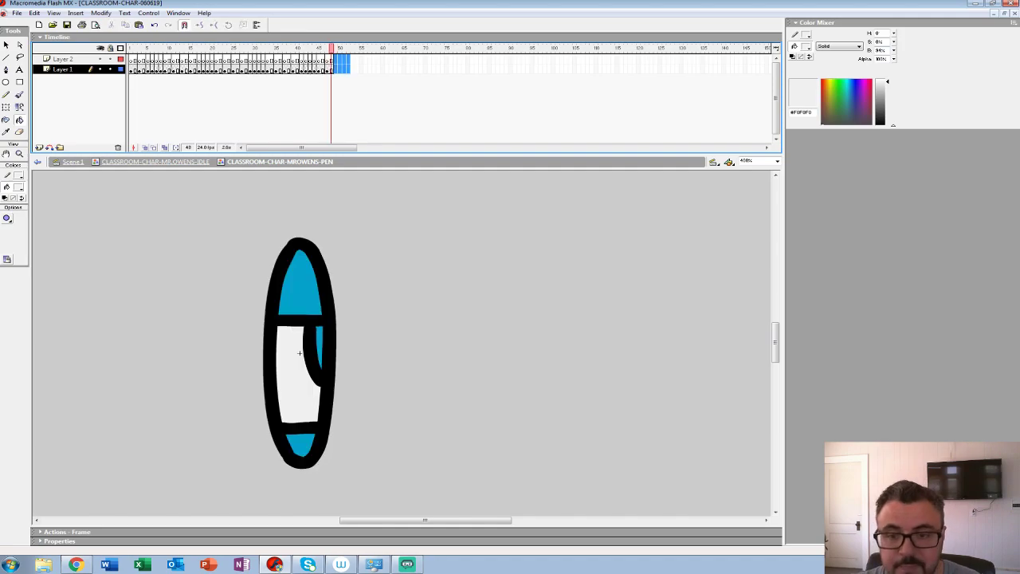
Step: Play the pen loop, return to the teacher's idle symbol and play the whole character
{"action": "key", "text": "Return"}
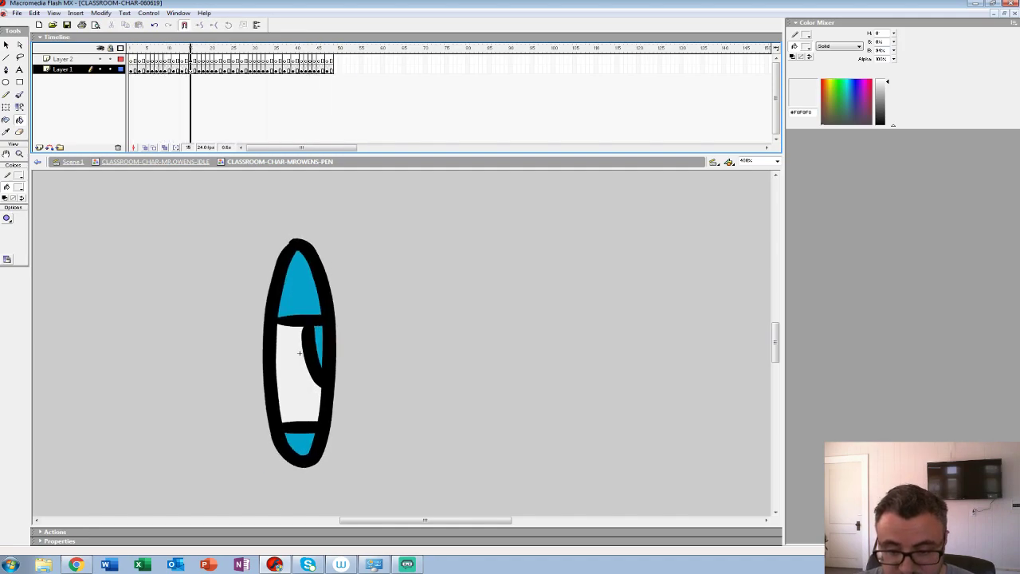
{"action": "key", "text": "ctrl+e"}
{"action": "key", "text": "z"}
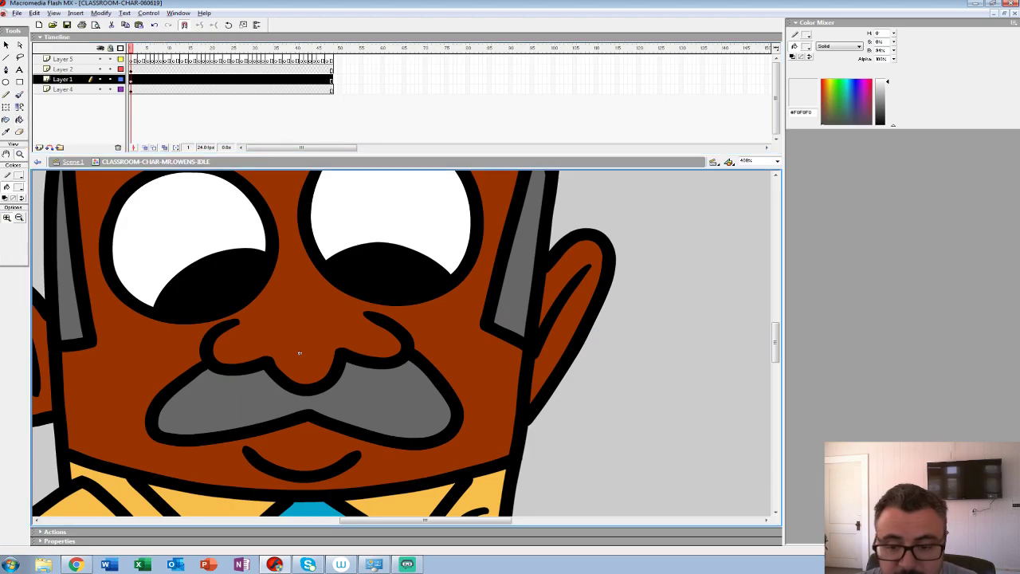
{"action": "left_click", "coordinate": [325, 303], "text": "alt"}
{"action": "left_click", "coordinate": [366, 362], "text": "alt"}
{"action": "key", "text": "Return"}
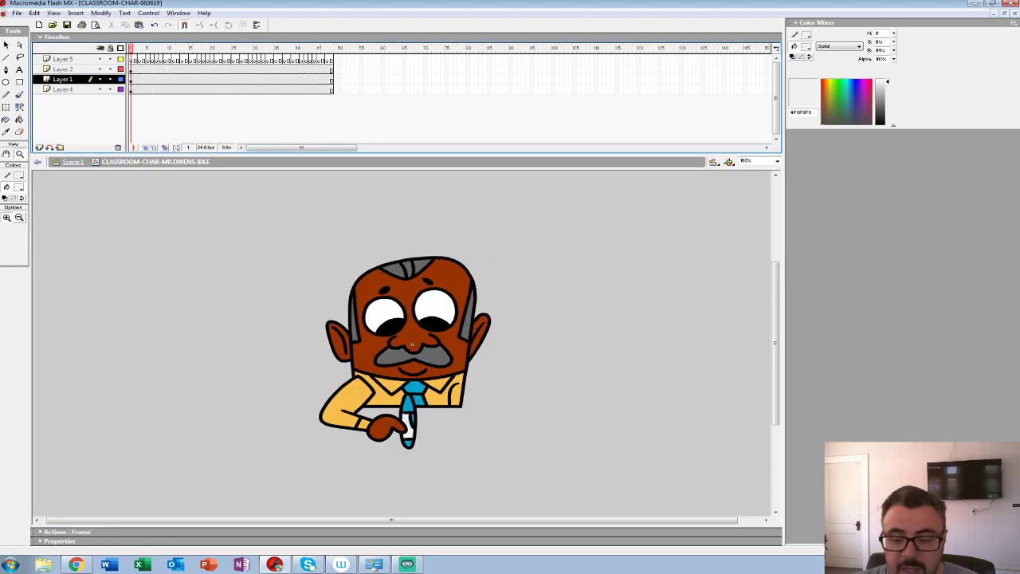
Step: Select the pen for free transforming and move its transformation point to the pen's lower tip
{"action": "left_click", "coordinate": [411, 342]}
{"action": "key", "text": "q"}
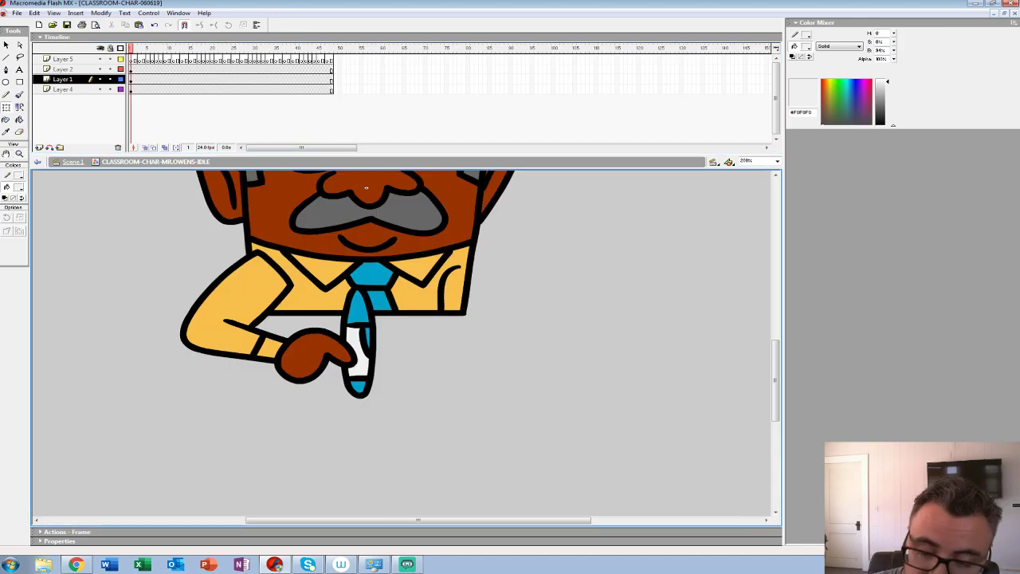
{"action": "left_click", "coordinate": [358, 341]}
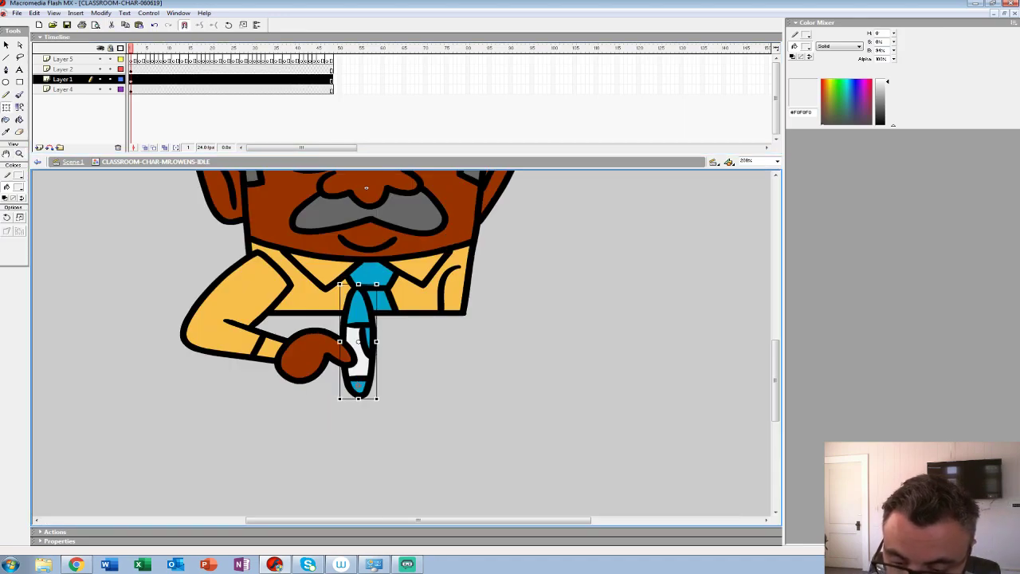
{"action": "left_click_drag", "start_coordinate": [366, 188], "coordinate": [264, 220]}
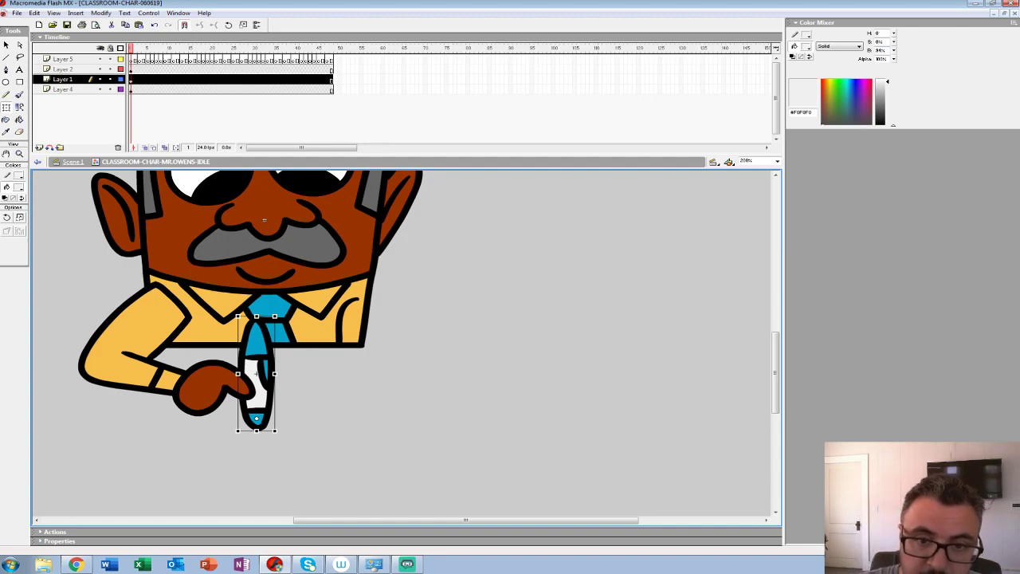
{"action": "key", "text": "Return"}
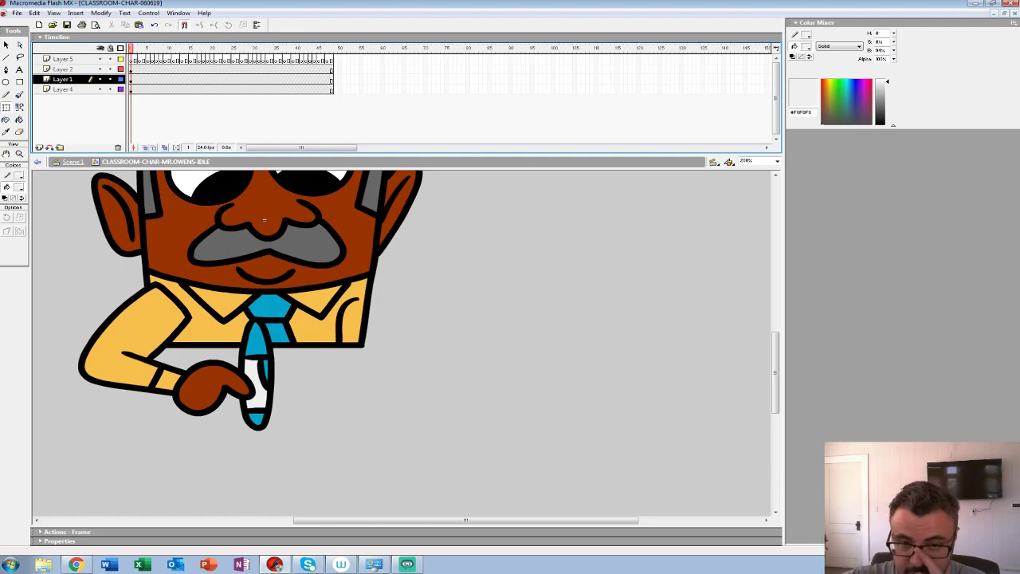
Step: Rotate the pen clockwise about its lower tip on frame 1 so its upper end leans away from the hand
{"action": "key", "text": "Return"}
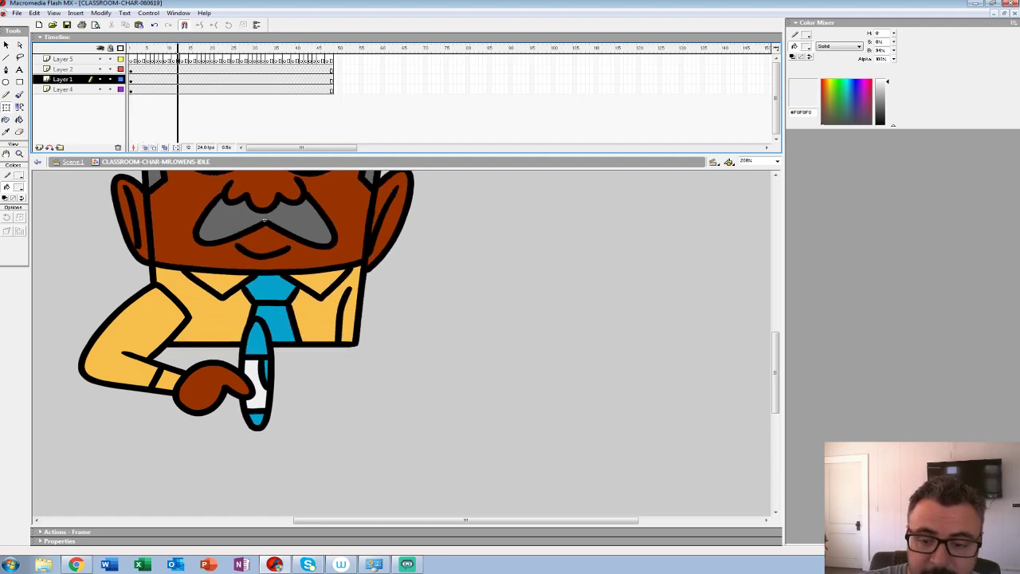
{"action": "left_click", "coordinate": [257, 373]}
{"action": "key", "text": "comma"}
{"action": "key", "text": "comma"}
{"action": "key", "text": "comma"}
{"action": "key", "text": "comma"}
{"action": "key", "text": "comma"}
{"action": "key", "text": "comma"}
{"action": "left_click_drag", "start_coordinate": [276, 314], "coordinate": [310, 327]}
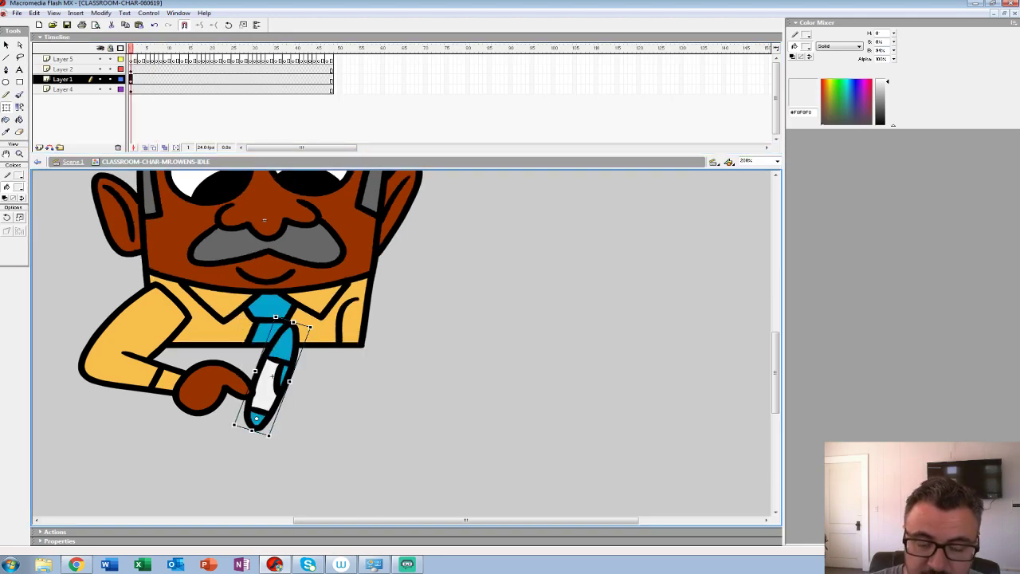
Step: Add a pen keyframe at frame 7 of Layer 1 and rotate the pen counterclockwise about its tip, towards the hand
{"action": "key", "text": "period"}
{"action": "key", "text": "period"}
{"action": "key", "text": "period"}
{"action": "key", "text": "period"}
{"action": "key", "text": "period"}
{"action": "key", "text": "period"}
{"action": "key", "text": "period"}
{"action": "left_click", "coordinate": [156, 79]}
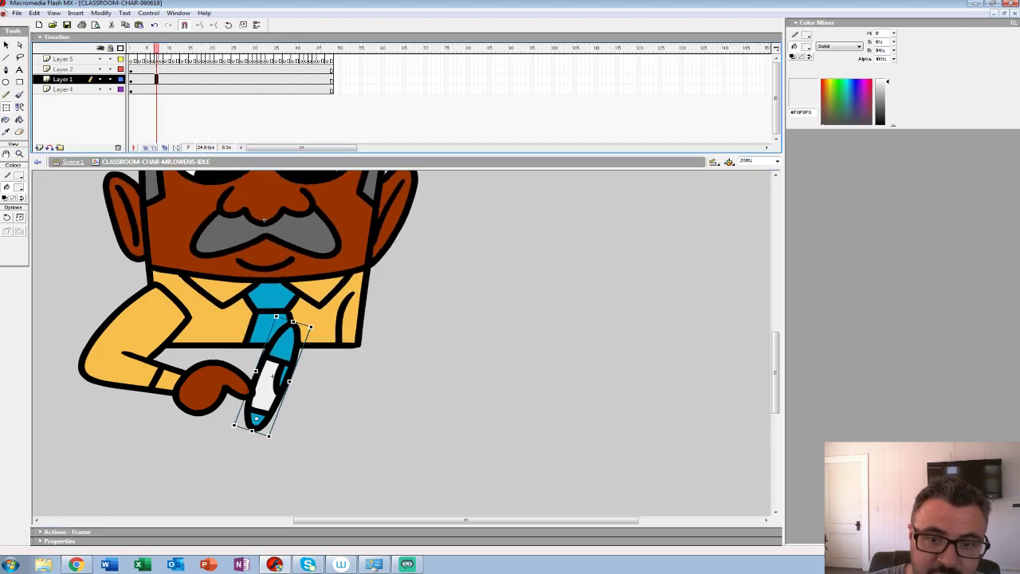
{"action": "mouse_move", "coordinate": [311, 327]}
{"action": "left_mouse_down"}
{"action": "mouse_move", "coordinate": [230, 317]}
{"action": "mouse_move", "coordinate": [251, 314]}
{"action": "left_mouse_up"}
Step: Copy the starting pen pose to a keyframe at frame 13 of Layer 1 and compare it with the earlier poses
{"action": "left_click", "coordinate": [139, 79]}
{"action": "left_click", "coordinate": [156, 79]}
{"action": "left_click", "coordinate": [334, 383]}
{"action": "left_click", "coordinate": [138, 79]}
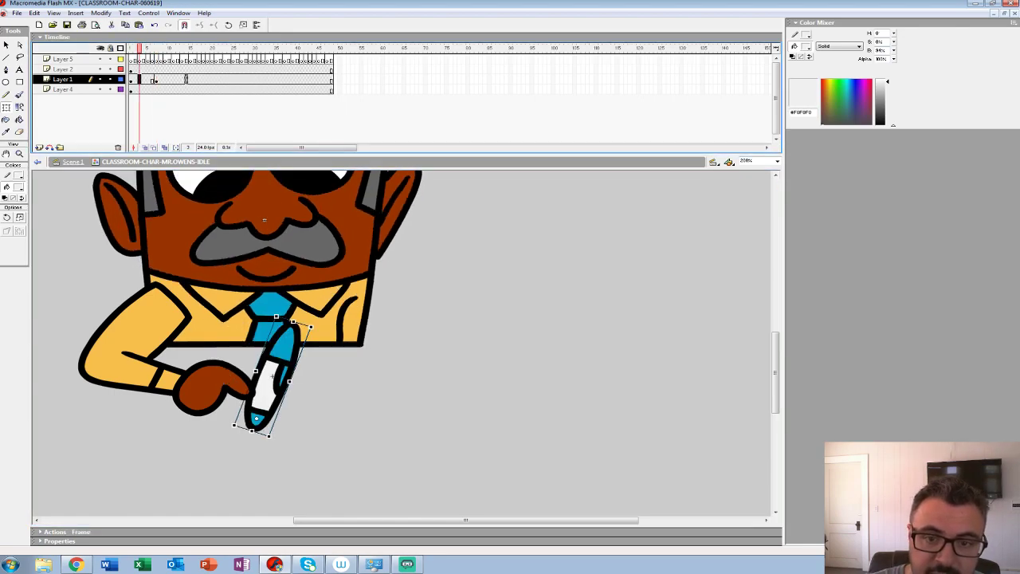
{"action": "mouse_move", "coordinate": [186, 79]}
{"action": "left_mouse_down"}
{"action": "mouse_move", "coordinate": [144, 48]}
{"action": "mouse_move", "coordinate": [169, 48]}
{"action": "left_mouse_up"}
{"action": "left_click", "coordinate": [181, 80]}
{"action": "left_click", "coordinate": [169, 80]}
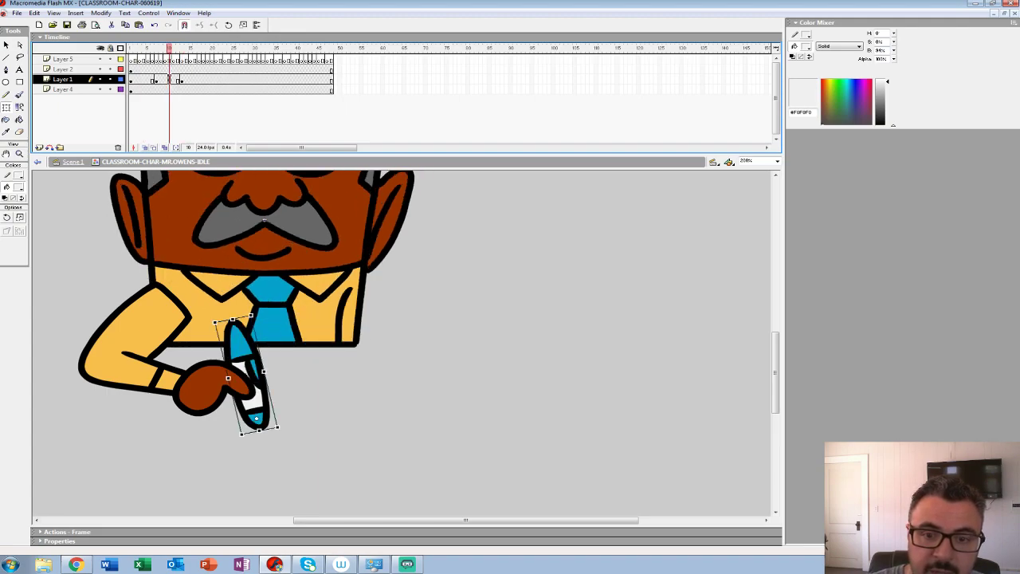
{"action": "left_click", "coordinate": [148, 80]}
{"action": "left_click", "coordinate": [169, 80]}
{"action": "left_click", "coordinate": [182, 80]}
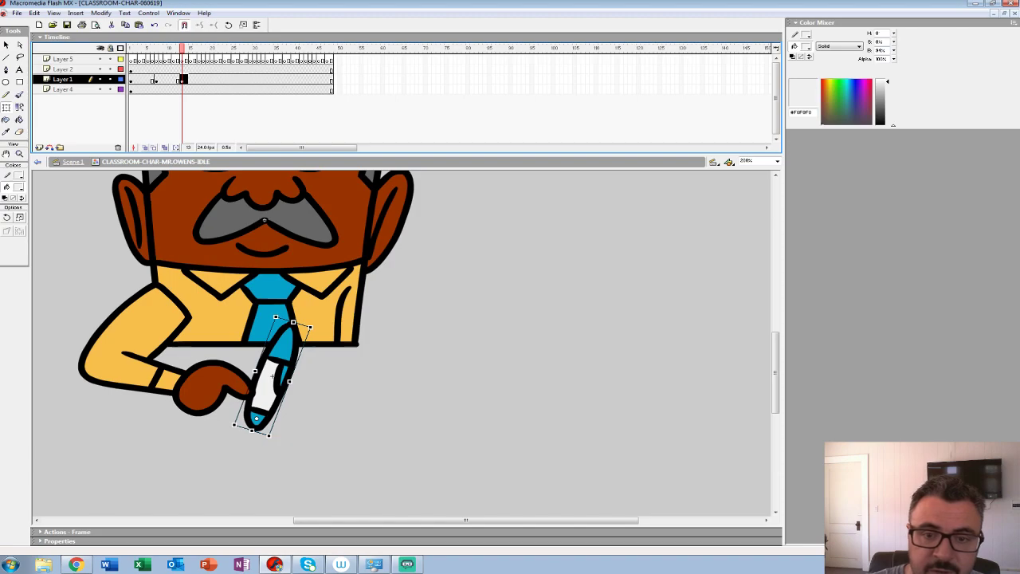
Step: Apply a motion tween with easing of -100 to the pen between frames 1 and 7 of Layer 1
{"action": "left_click", "coordinate": [143, 80]}
{"action": "left_click", "coordinate": [60, 541]}
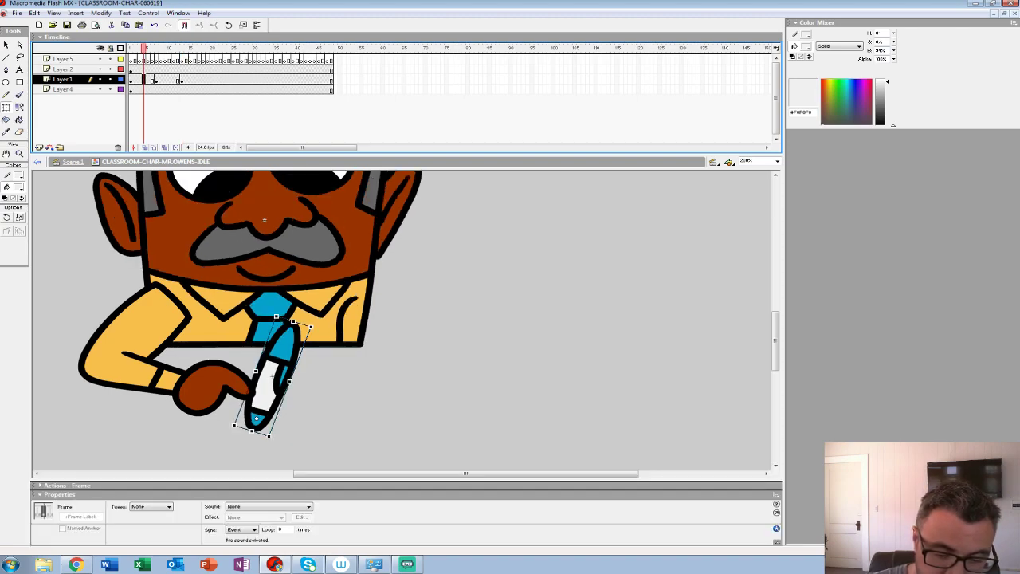
{"action": "left_click", "coordinate": [152, 507]}
{"action": "left_click", "coordinate": [143, 520]}
{"action": "left_click_drag", "start_coordinate": [157, 517], "coordinate": [157, 545]}
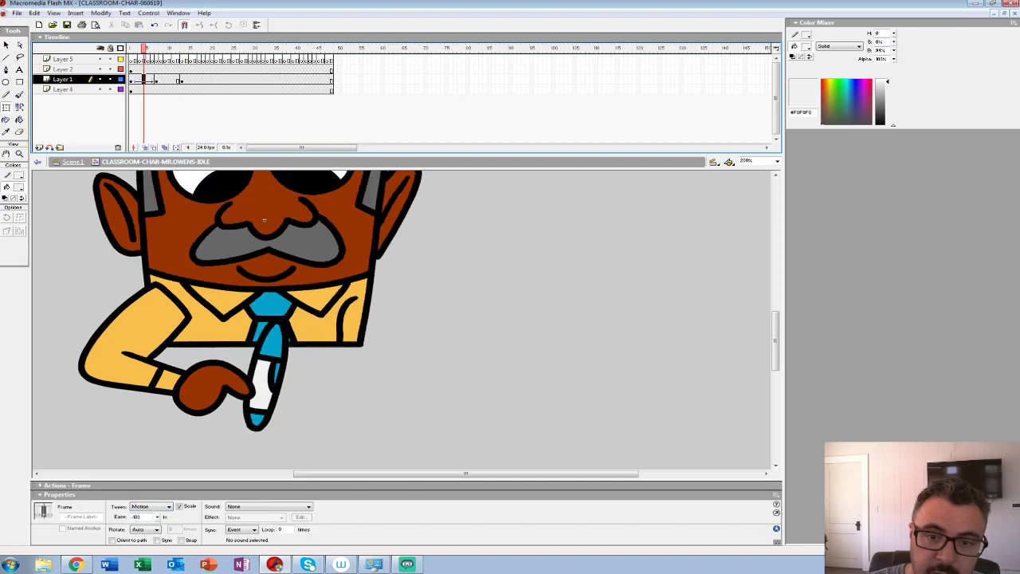
{"action": "left_click", "coordinate": [157, 80]}
{"action": "left_click", "coordinate": [143, 80]}
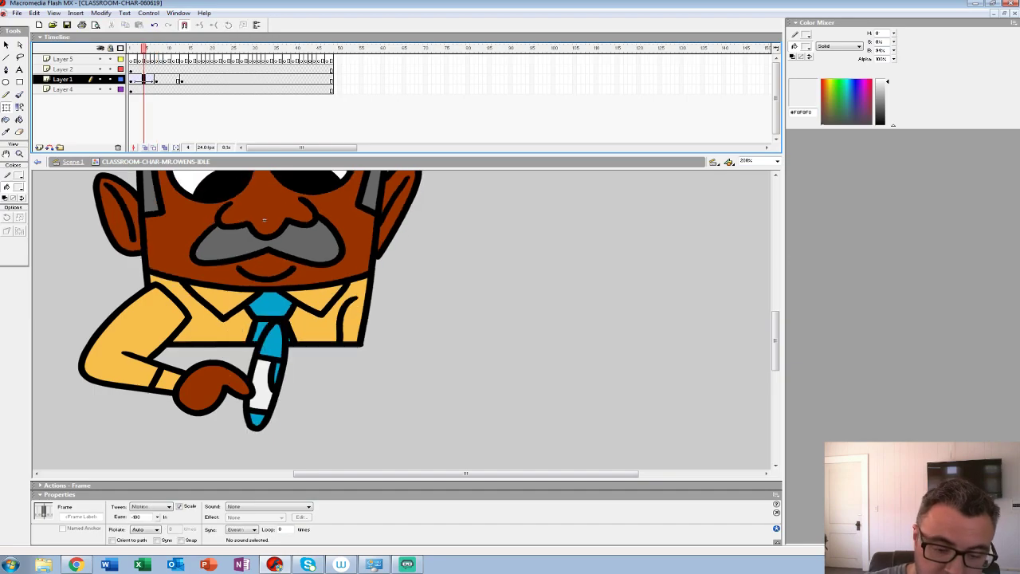
{"action": "key", "text": "Return"}
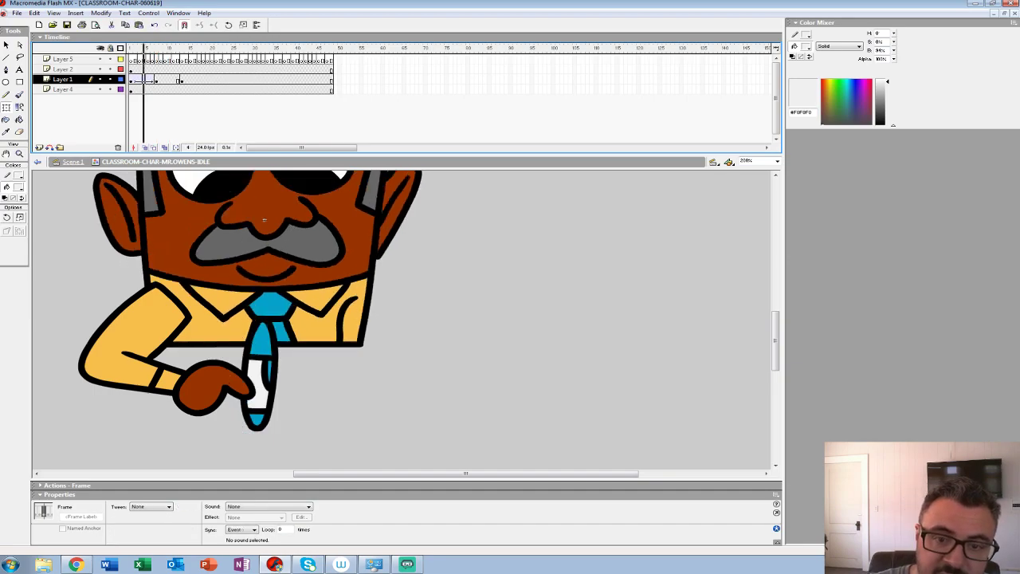
Step: Key the pen at frames 4 and 10, motion-tween the return swing to frame 13, and ease out the tween from frame 10
{"action": "key", "text": "F6"}
{"action": "left_click", "coordinate": [160, 80]}
{"action": "left_click", "coordinate": [152, 507]}
{"action": "left_click", "coordinate": [142, 520]}
{"action": "key", "text": "Return"}
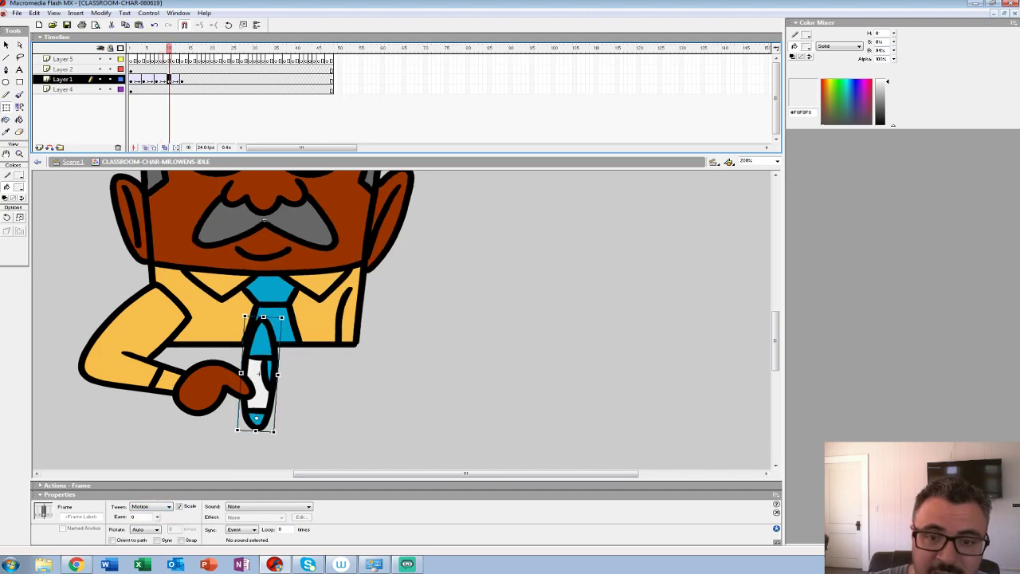
{"action": "left_click_drag", "start_coordinate": [157, 518], "coordinate": [157, 493]}
{"action": "left_click", "coordinate": [147, 79]}
{"action": "left_click", "coordinate": [160, 80]}
Step: Play the pen's swing repeatedly from frame 1 to review its timing
{"action": "left_click_drag", "start_coordinate": [173, 48], "coordinate": [131, 49]}
{"action": "key", "text": "Return"}
{"action": "key", "text": "Return"}
{"action": "left_click_drag", "start_coordinate": [212, 80], "coordinate": [130, 59]}
{"action": "key", "text": "Return"}
{"action": "left_click", "coordinate": [165, 89]}
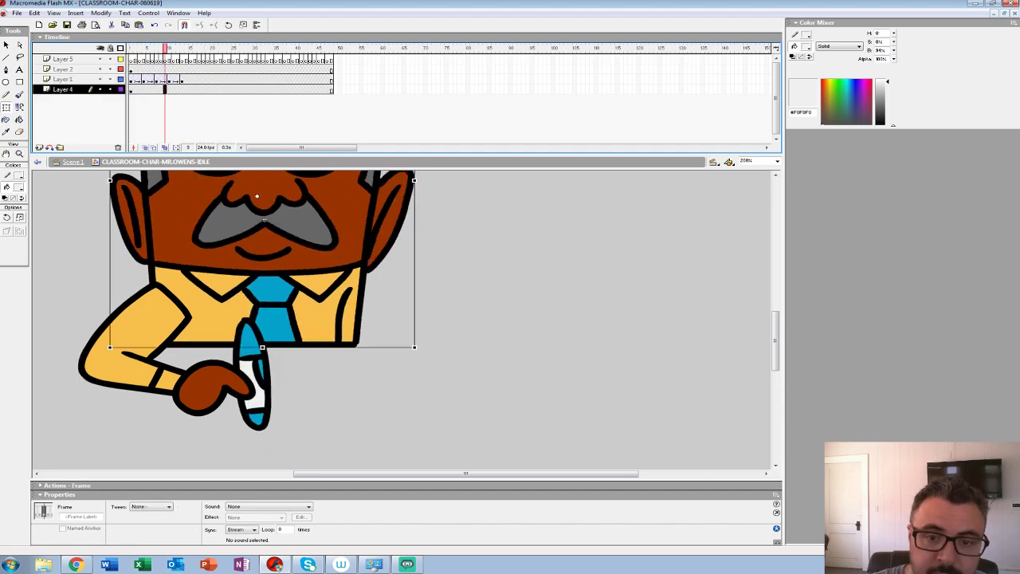
Step: Convert the tweened pen frames 1 to 12 on Layer 1 into individual keyframes and set their tweening to None
{"action": "left_click", "coordinate": [140, 80]}
{"action": "left_click", "coordinate": [157, 80]}
{"action": "left_click", "coordinate": [140, 80]}
{"action": "key", "text": "F6"}
{"action": "mouse_move", "coordinate": [149, 80]}
{"action": "left_mouse_down"}
{"action": "mouse_move", "coordinate": [178, 79]}
{"action": "mouse_move", "coordinate": [131, 79]}
{"action": "left_mouse_up"}
{"action": "key", "text": "F6"}
{"action": "key", "text": "F6"}
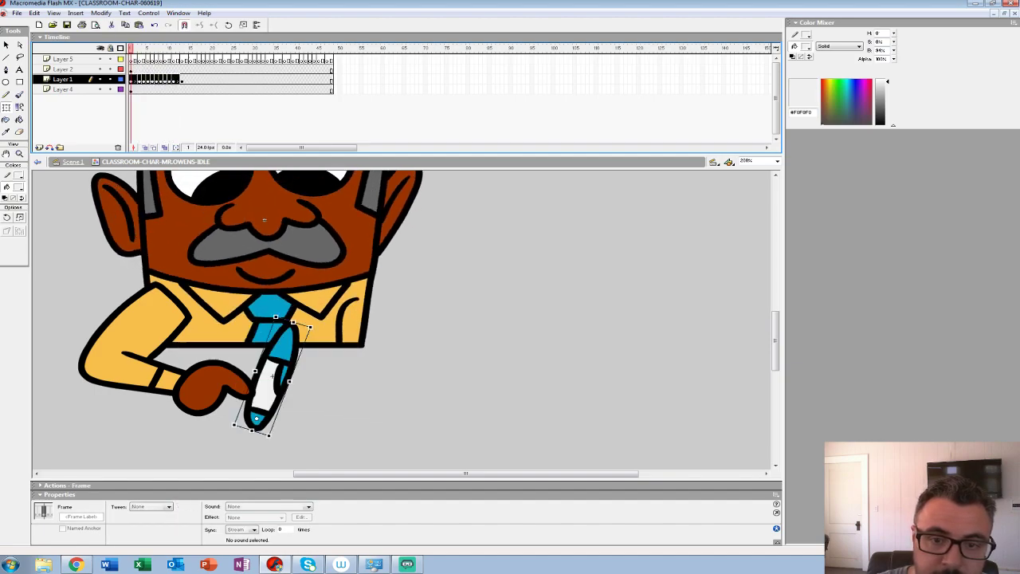
{"action": "left_click", "coordinate": [168, 507]}
{"action": "left_click", "coordinate": [140, 514]}
Step: Clear the pen keyframes at frames 4 and 10 of Layer 1 and replay the whole character
{"action": "left_click", "coordinate": [194, 80]}
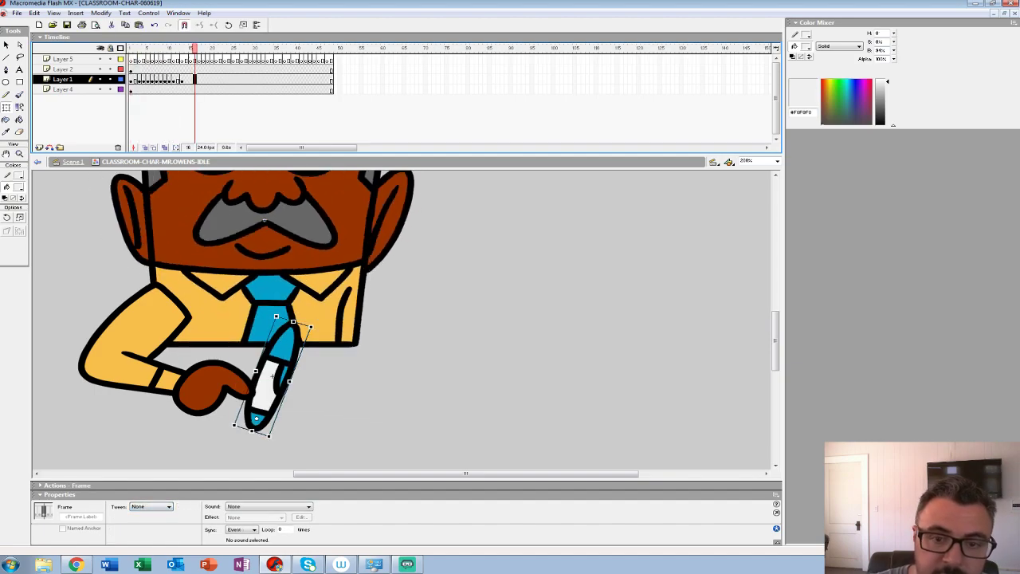
{"action": "left_click", "coordinate": [143, 80]}
{"action": "key", "text": "Return"}
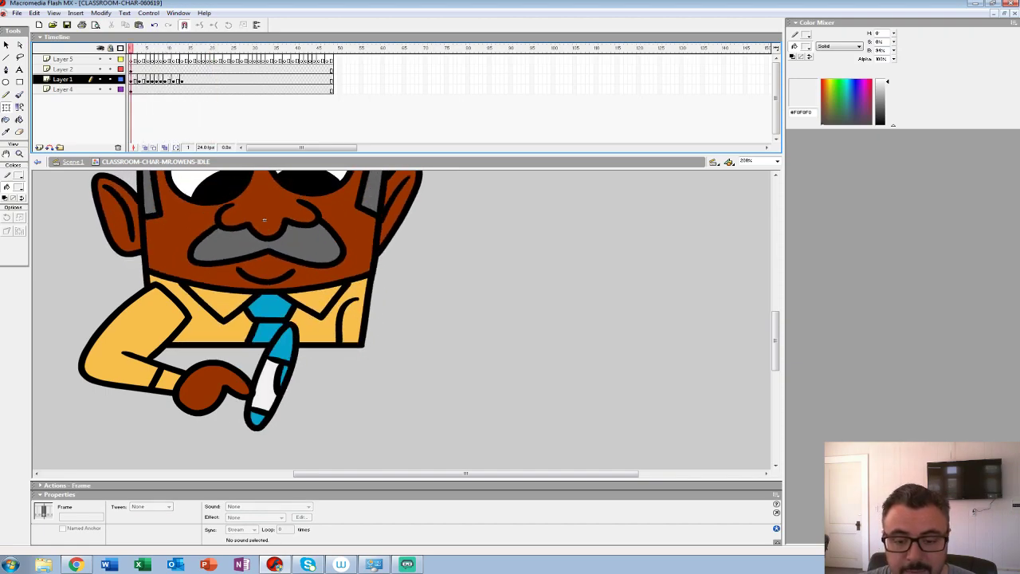
{"action": "key", "text": "z"}
{"action": "left_click", "coordinate": [236, 207], "text": "alt"}
{"action": "key", "text": "Return"}
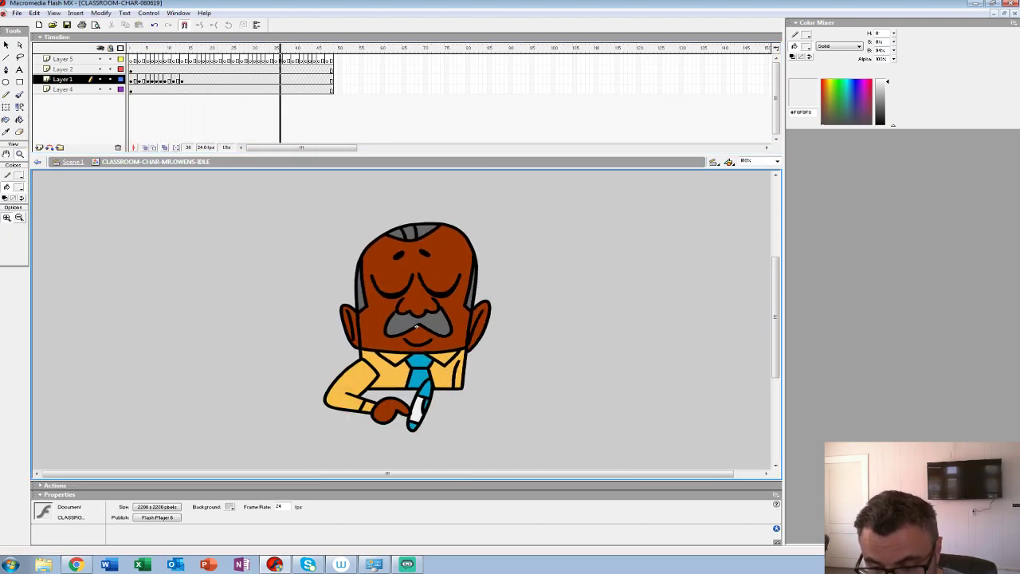
{"action": "mouse_move", "coordinate": [182, 79]}
{"action": "left_mouse_down"}
{"action": "mouse_move", "coordinate": [131, 60]}
{"action": "mouse_move", "coordinate": [178, 79]}
{"action": "left_mouse_up"}
{"action": "key", "text": "Return"}
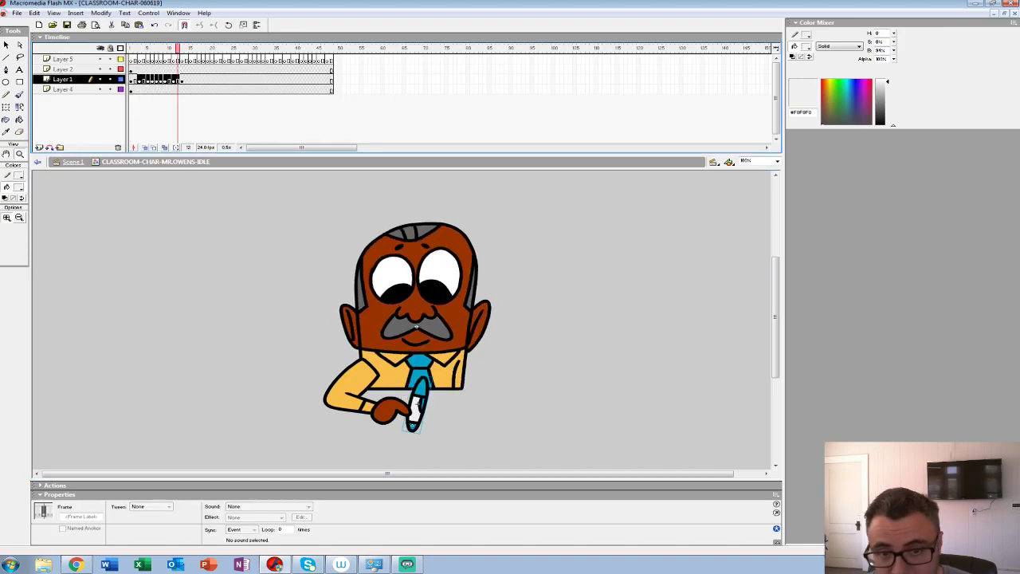
{"action": "left_click", "coordinate": [135, 80]}
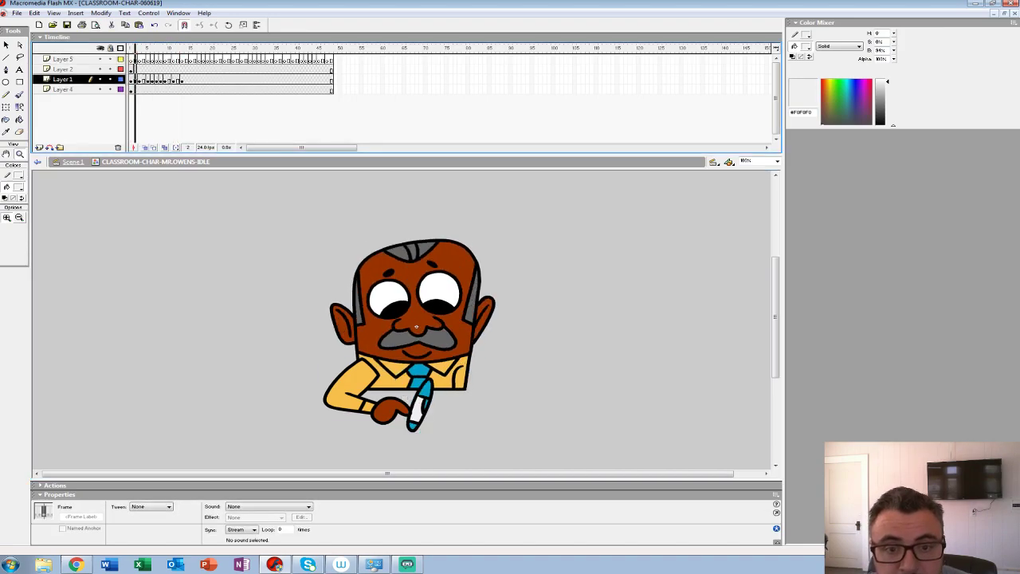
Step: Insert an arm keyframe at frame 7 of Layer 2 and add a new layer above it
{"action": "left_click", "coordinate": [135, 69]}
{"action": "left_click", "coordinate": [419, 398]}
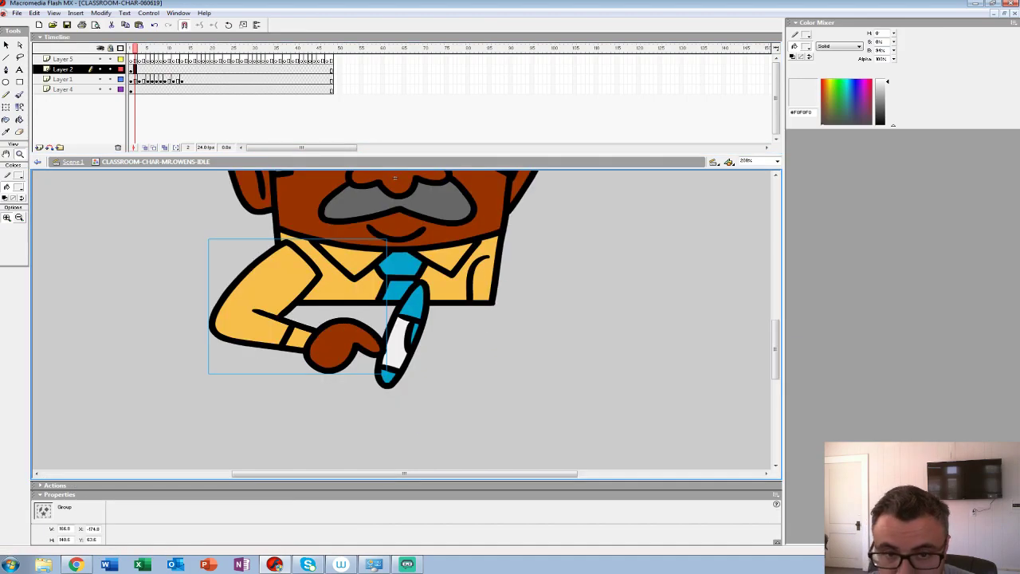
{"action": "key", "text": "Return"}
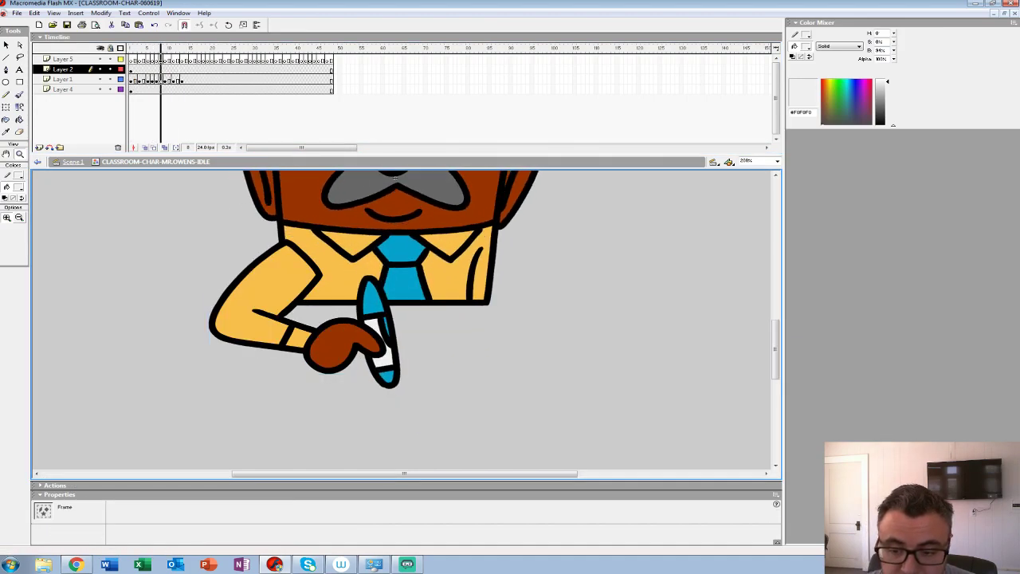
{"action": "key", "text": "period"}
{"action": "left_click", "coordinate": [156, 69]}
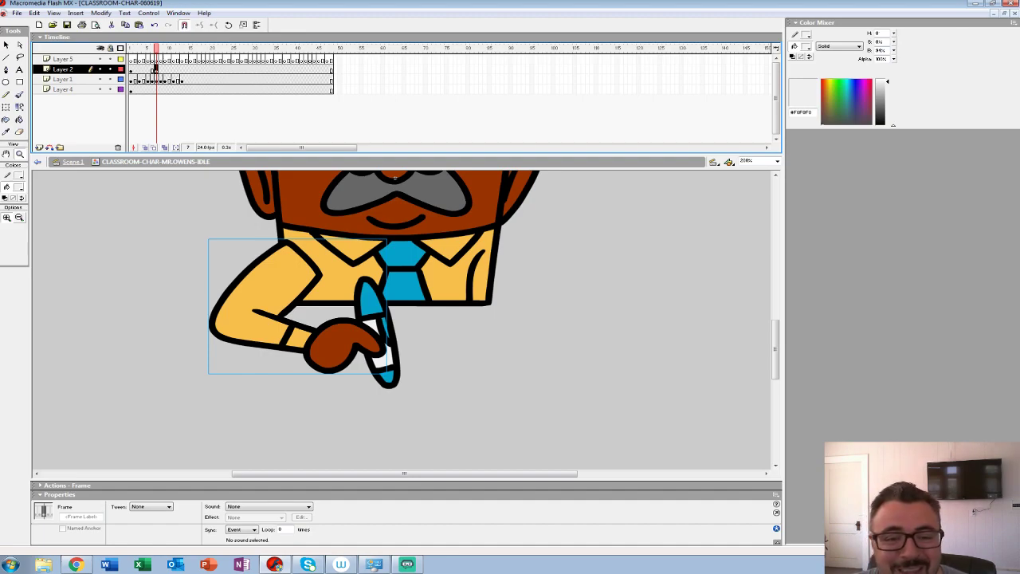
{"action": "left_click", "coordinate": [39, 147]}
Step: Lock the layers other than Layer 1 and shift all its pen drawings together closer to the hand, checking the playback
{"action": "left_click", "coordinate": [155, 80]}
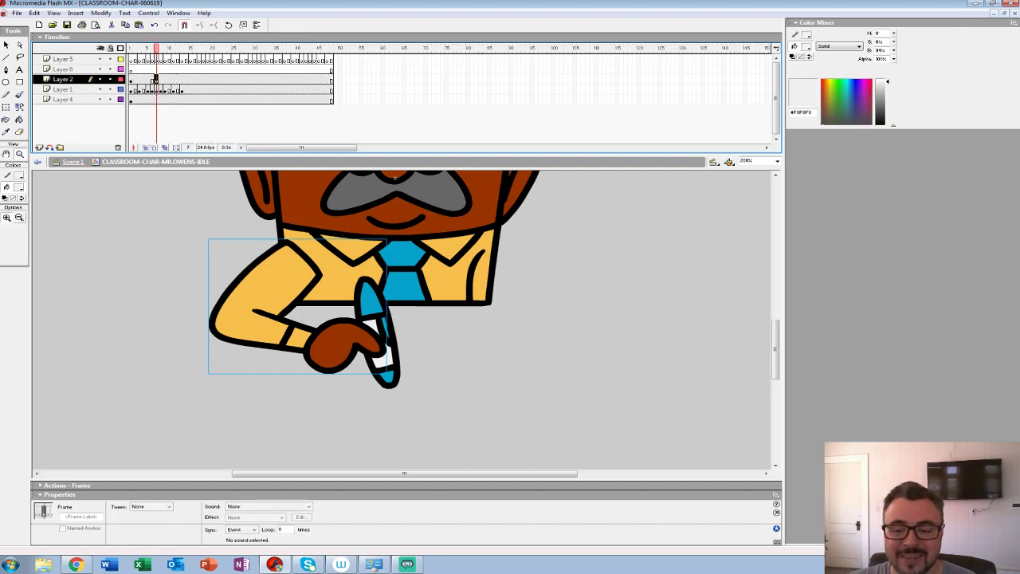
{"action": "left_click_drag", "start_coordinate": [156, 49], "coordinate": [131, 48]}
{"action": "left_click", "coordinate": [131, 90]}
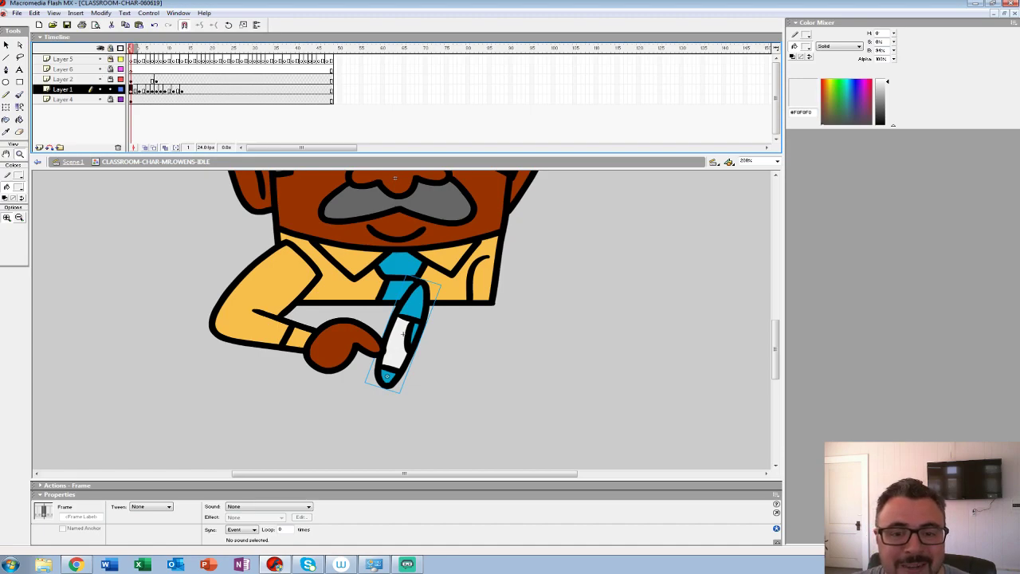
{"action": "left_click_drag", "start_coordinate": [235, 48], "coordinate": [213, 48]}
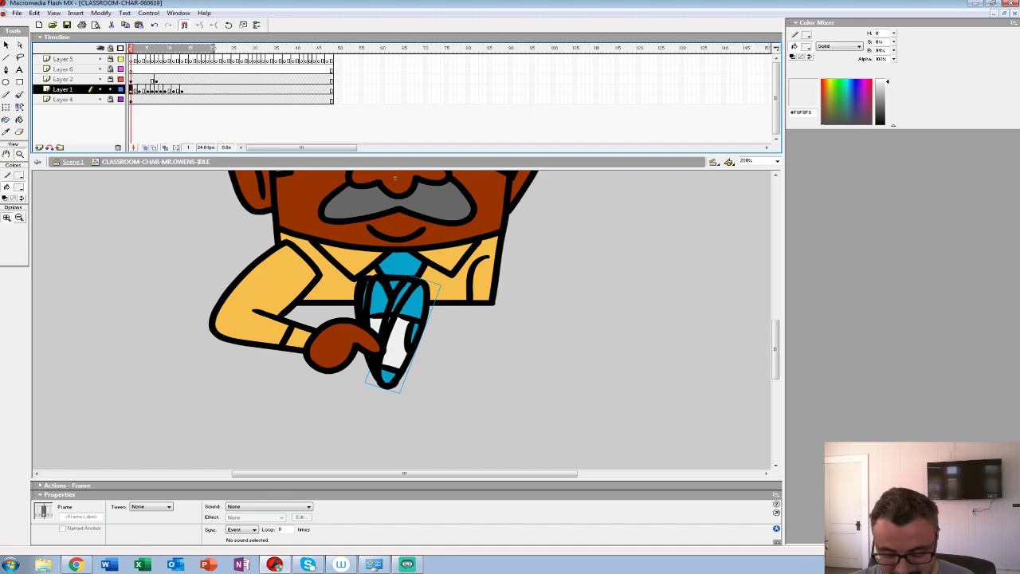
{"action": "key", "text": "Return"}
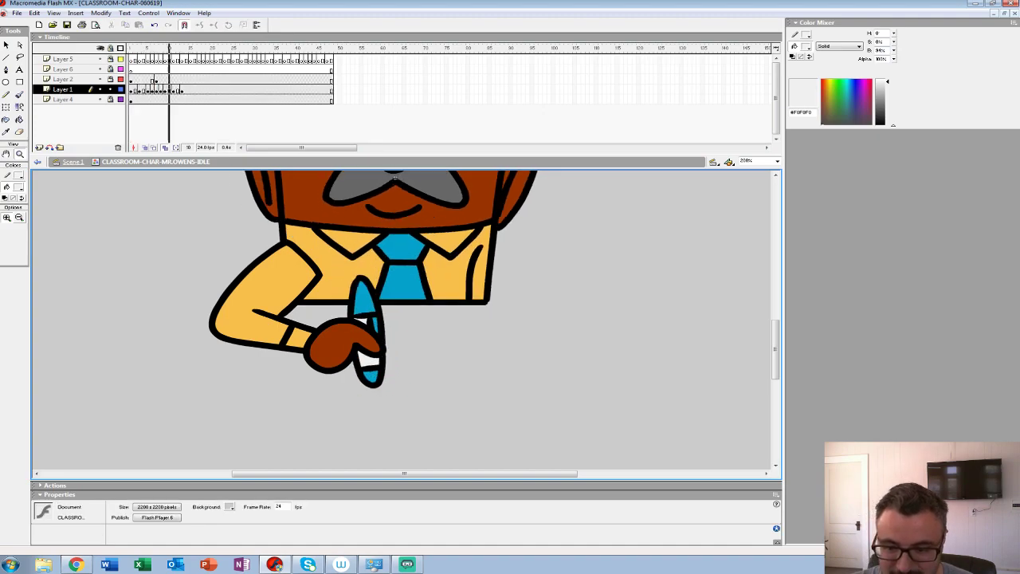
{"action": "left_click", "coordinate": [131, 90]}
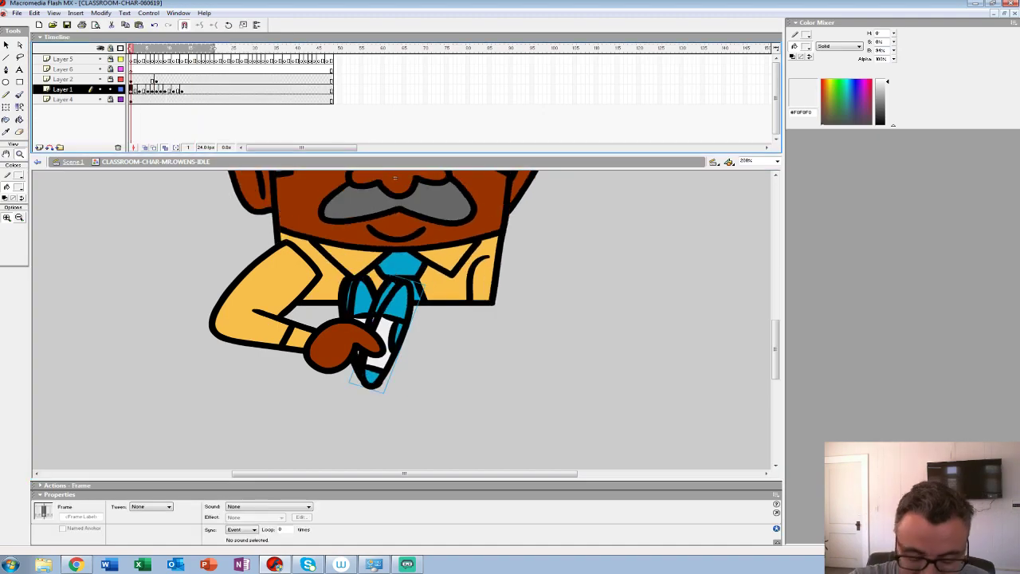
{"action": "key", "text": "Return"}
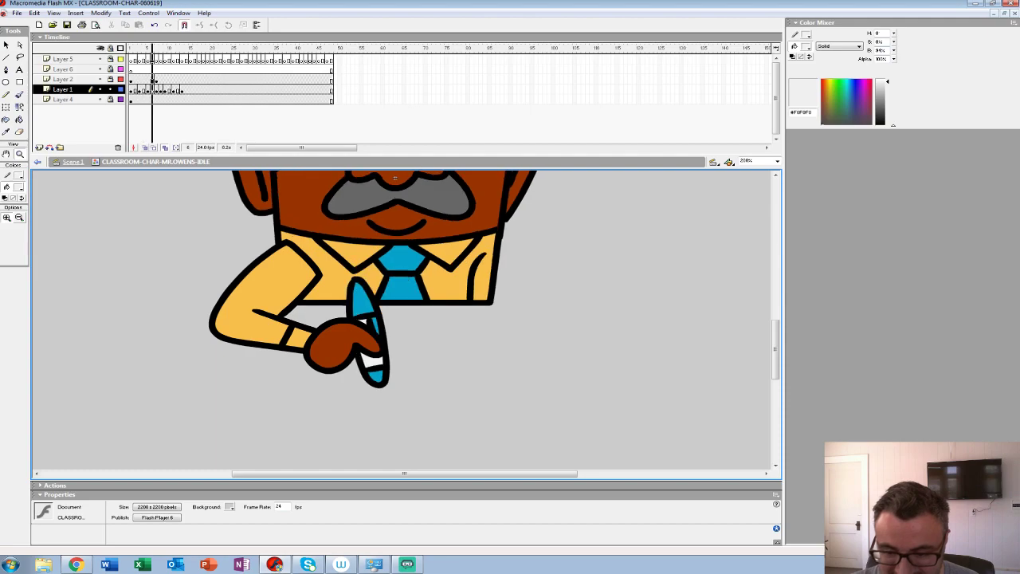
{"action": "key", "text": "ctrl+alt+r"}
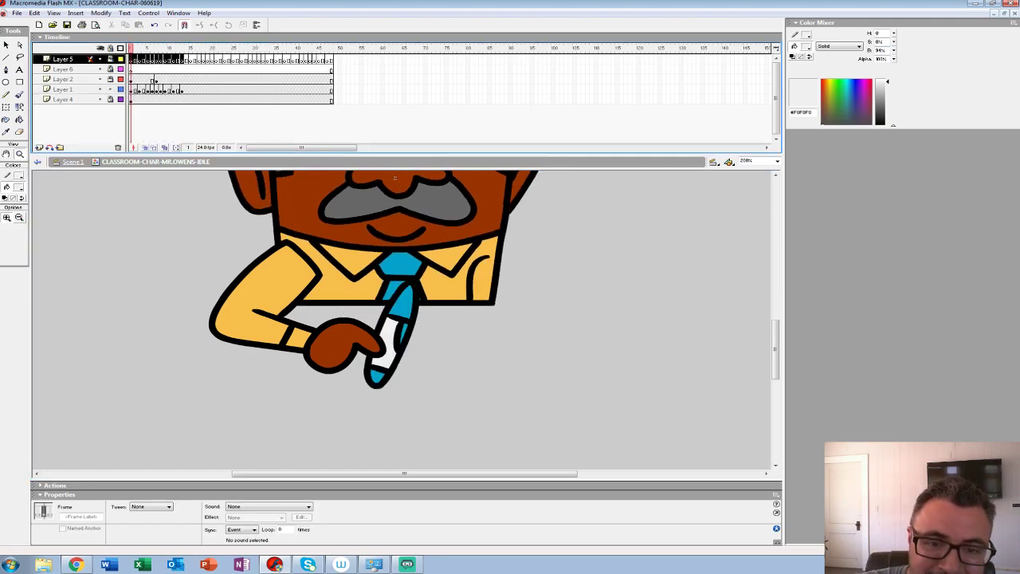
Step: Compare the arm's two keyframes on Layer 2, select frame 1 of Layer 6 and display the artwork as outlines
{"action": "left_click", "coordinate": [130, 80]}
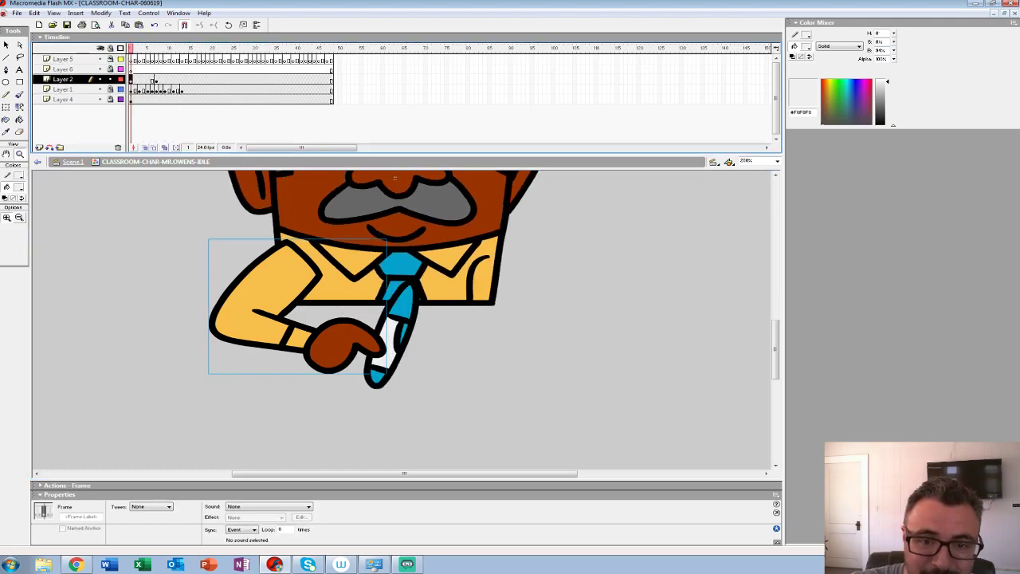
{"action": "left_click", "coordinate": [156, 80]}
{"action": "left_click", "coordinate": [131, 69]}
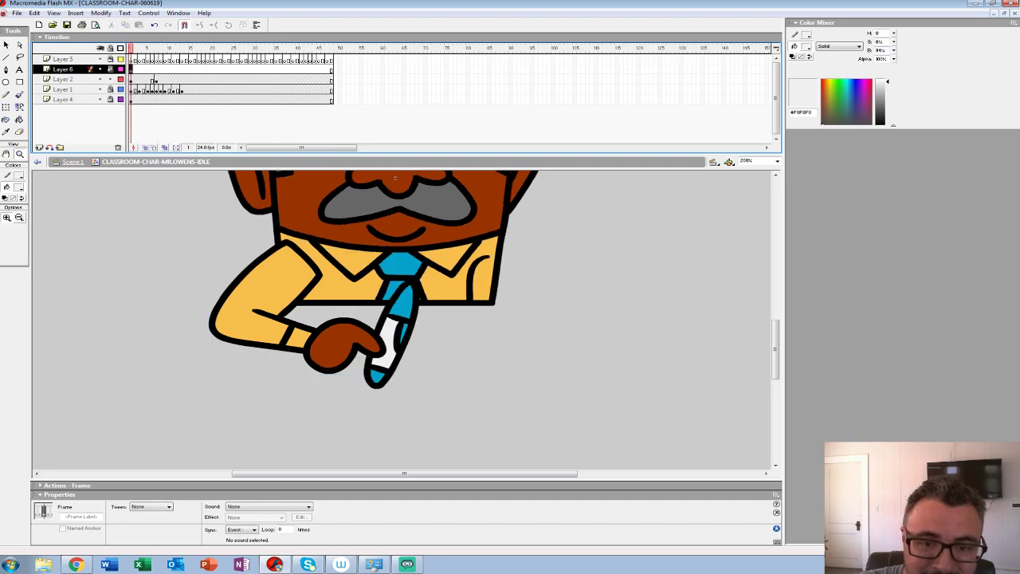
{"action": "key", "text": "ctrl+alt+shift+o"}
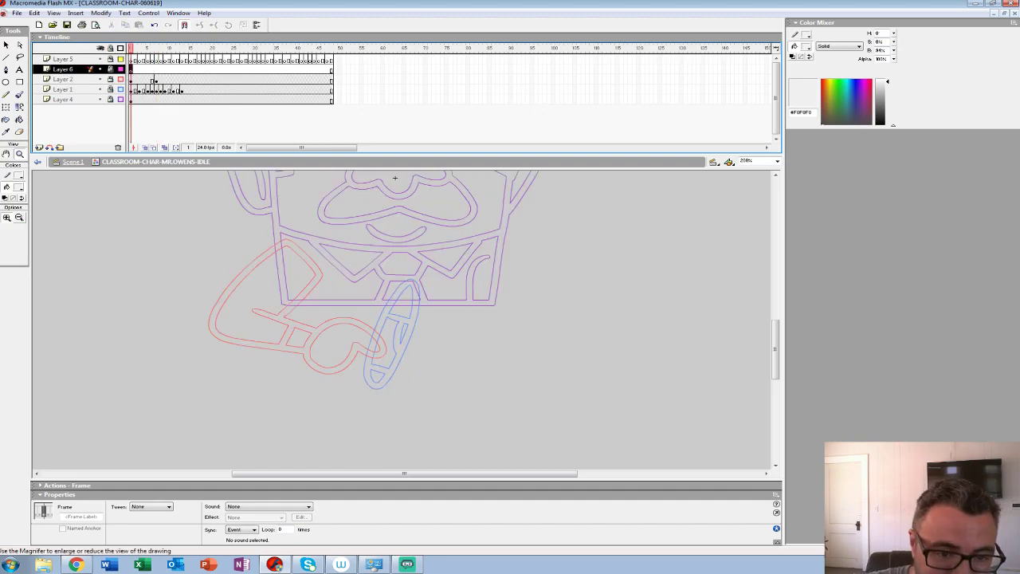
Step: Unlock Layer 6 and trace the hand's outline on frame 1 with the Brush tool in black
{"action": "left_click", "coordinate": [159, 398]}
{"action": "left_click", "coordinate": [19, 186]}
{"action": "left_click", "coordinate": [5, 209]}
{"action": "left_click", "coordinate": [386, 342]}
{"action": "key", "text": "b"}
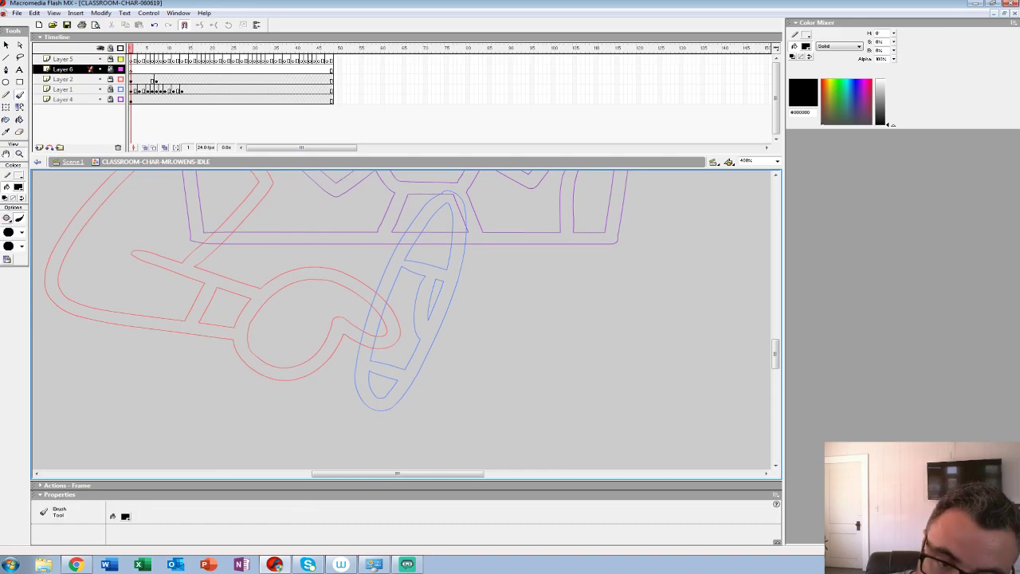
{"action": "left_click", "coordinate": [110, 70]}
{"action": "mouse_move", "coordinate": [275, 283]}
{"action": "left_mouse_down"}
{"action": "mouse_move", "coordinate": [251, 303]}
{"action": "mouse_move", "coordinate": [239, 363]}
{"action": "mouse_move", "coordinate": [319, 359]}
{"action": "mouse_move", "coordinate": [341, 325]}
{"action": "mouse_move", "coordinate": [375, 344]}
{"action": "mouse_move", "coordinate": [397, 325]}
{"action": "mouse_move", "coordinate": [341, 277]}
{"action": "mouse_move", "coordinate": [287, 271]}
{"action": "left_mouse_up"}
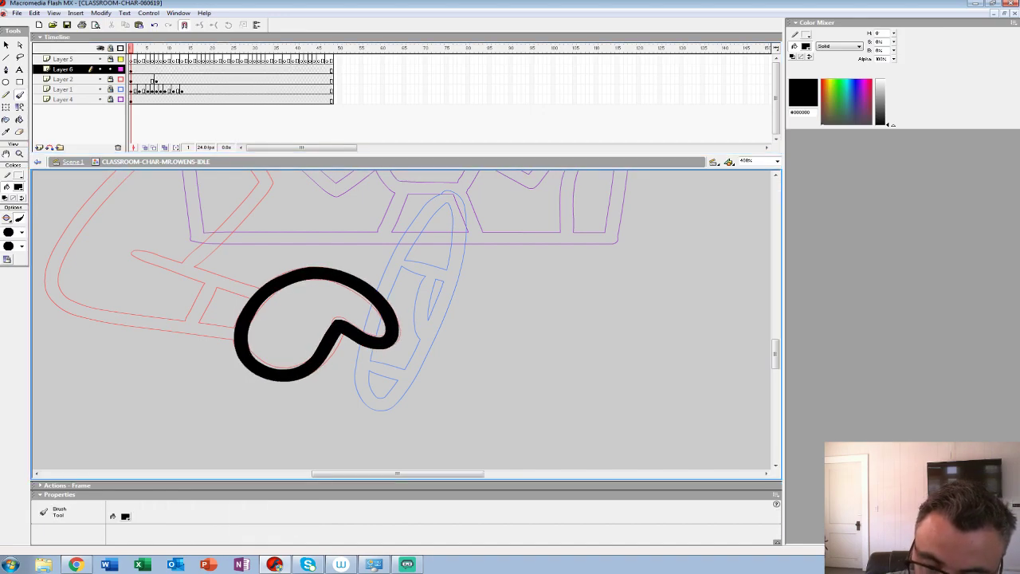
Step: Hide Layer 2, create an empty keyframe at frame 7 of Layer 6 and turn on onion skinning
{"action": "left_click", "coordinate": [99, 79]}
{"action": "left_click_drag", "start_coordinate": [131, 49], "coordinate": [156, 48]}
{"action": "left_click", "coordinate": [156, 69]}
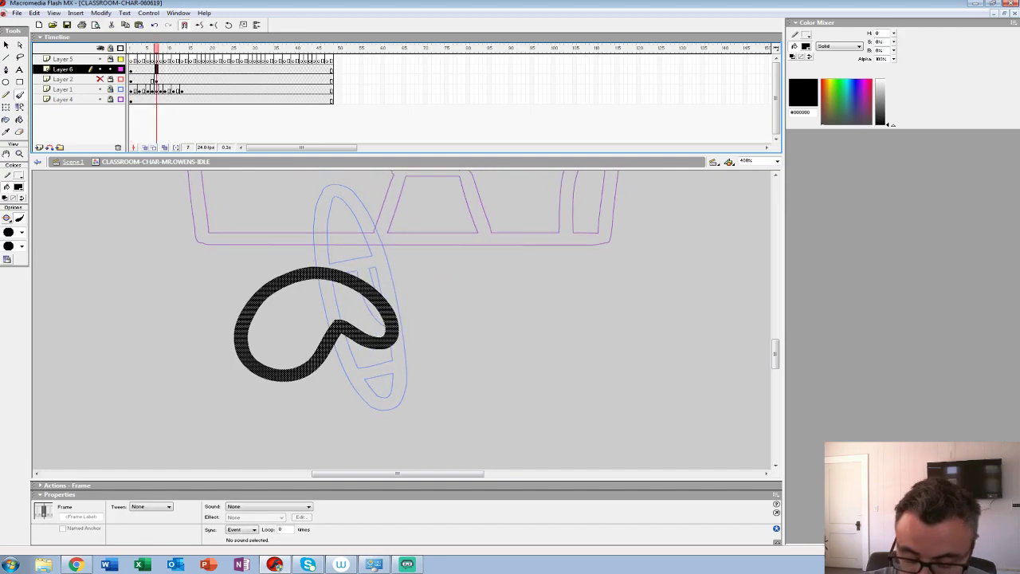
{"action": "key", "text": "Delete"}
{"action": "left_click", "coordinate": [145, 148]}
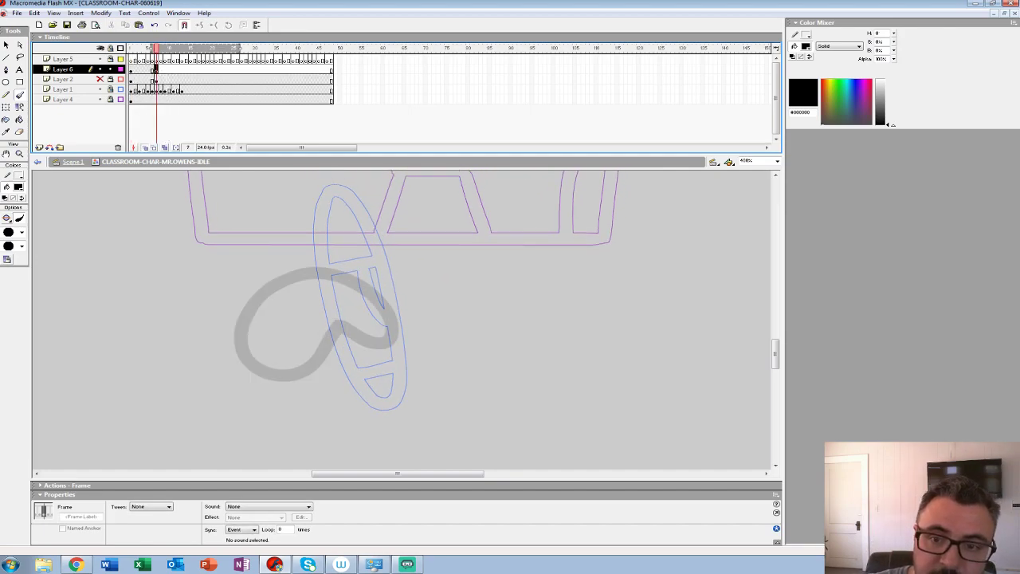
Step: Draw the hand's outline in a slightly raised pose on frame 7 of Layer 6, using frame 1's onion skin as reference
{"action": "left_click_drag", "start_coordinate": [180, 49], "coordinate": [160, 49]}
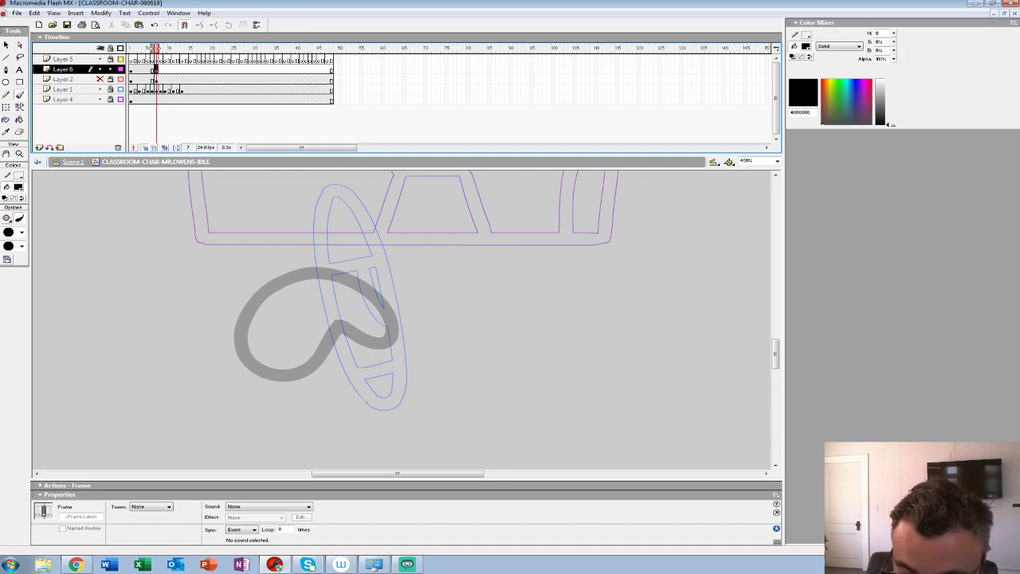
{"action": "mouse_move", "coordinate": [229, 313]}
{"action": "left_mouse_down"}
{"action": "mouse_move", "coordinate": [231, 345]}
{"action": "mouse_move", "coordinate": [318, 327]}
{"action": "left_mouse_up"}
{"action": "mouse_move", "coordinate": [292, 374]}
{"action": "left_mouse_down"}
{"action": "mouse_move", "coordinate": [220, 318]}
{"action": "mouse_move", "coordinate": [300, 262]}
{"action": "mouse_move", "coordinate": [359, 283]}
{"action": "mouse_move", "coordinate": [363, 316]}
{"action": "mouse_move", "coordinate": [308, 317]}
{"action": "mouse_move", "coordinate": [326, 324]}
{"action": "mouse_move", "coordinate": [302, 369]}
{"action": "mouse_move", "coordinate": [239, 357]}
{"action": "mouse_move", "coordinate": [236, 296]}
{"action": "mouse_move", "coordinate": [288, 265]}
{"action": "mouse_move", "coordinate": [338, 264]}
{"action": "mouse_move", "coordinate": [372, 298]}
{"action": "mouse_move", "coordinate": [364, 326]}
{"action": "mouse_move", "coordinate": [320, 316]}
{"action": "left_mouse_up"}
{"action": "key", "text": "ctrl+z"}
{"action": "key", "text": "ctrl+z"}
{"action": "key", "text": "ctrl+z"}
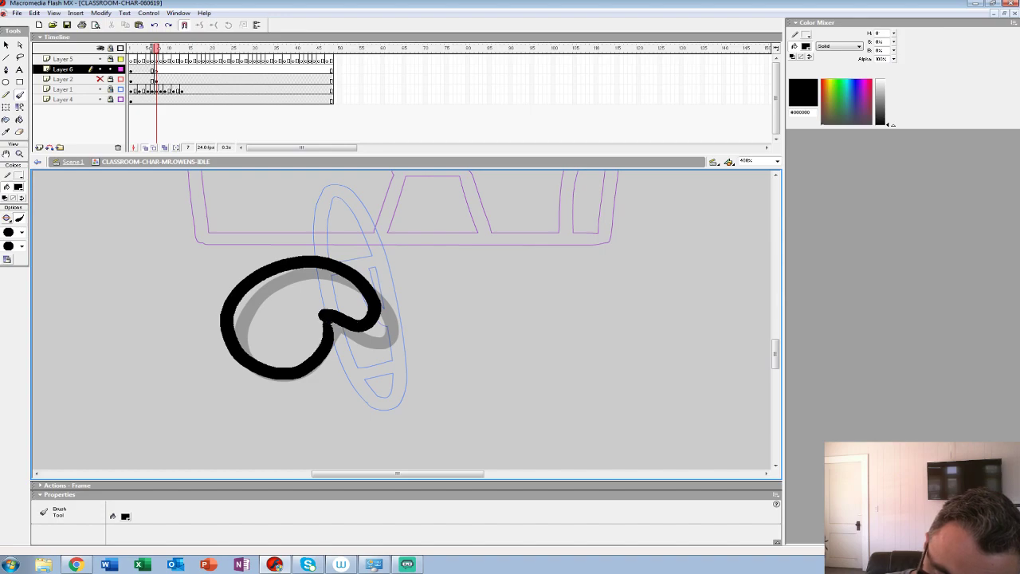
{"action": "left_click_drag", "start_coordinate": [229, 333], "coordinate": [264, 273]}
{"action": "mouse_move", "coordinate": [366, 313]}
{"action": "left_mouse_down"}
{"action": "mouse_move", "coordinate": [312, 261]}
{"action": "mouse_move", "coordinate": [231, 327]}
{"action": "left_mouse_up"}
{"action": "left_click", "coordinate": [152, 70]}
{"action": "left_click", "coordinate": [156, 71]}
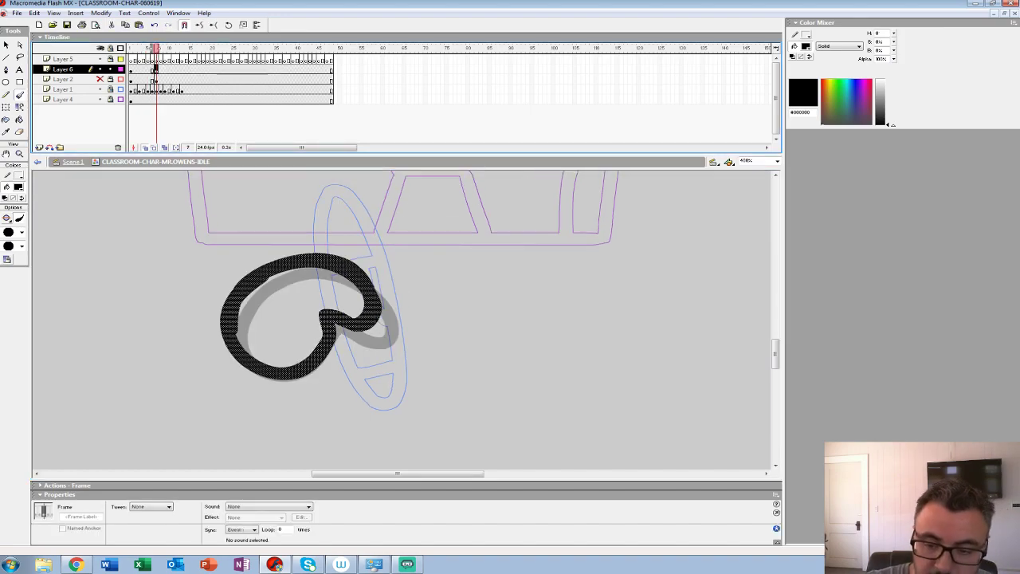
Step: Redraw the hand on frame 7 of Layer 6 with the thumb raised higher, and compare it with the earlier frames
{"action": "left_click", "coordinate": [159, 69]}
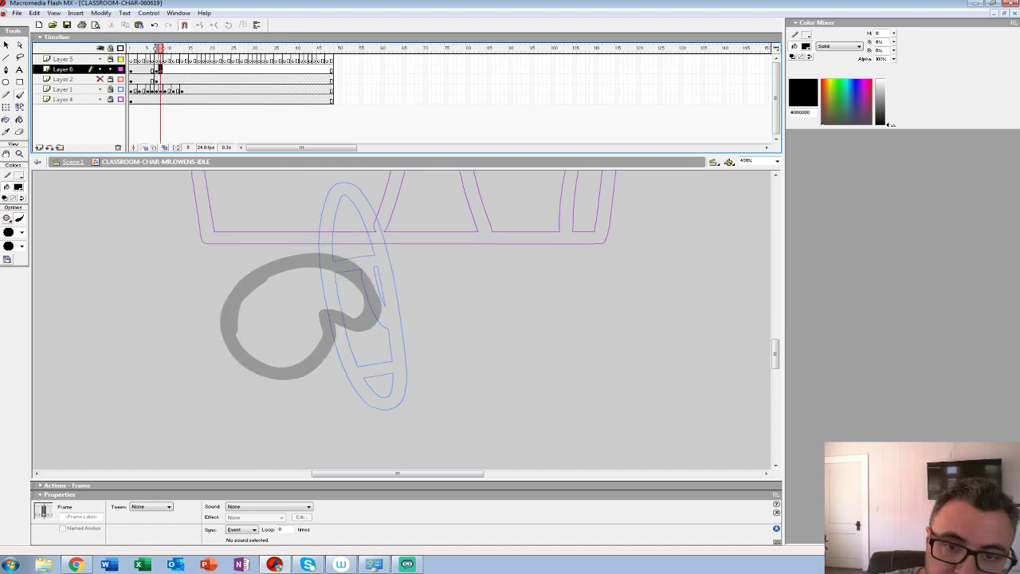
{"action": "key", "text": "comma"}
{"action": "key", "text": "ctrl+shift+v"}
{"action": "left_click", "coordinate": [160, 70]}
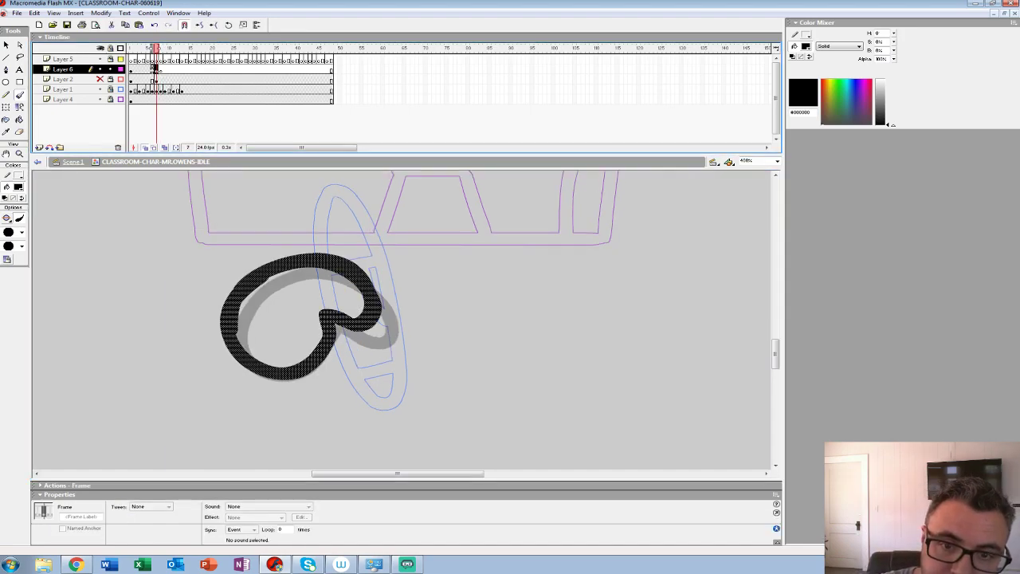
{"action": "key", "text": "F7"}
{"action": "key", "text": "comma"}
{"action": "mouse_move", "coordinate": [313, 303]}
{"action": "left_mouse_down"}
{"action": "mouse_move", "coordinate": [329, 347]}
{"action": "mouse_move", "coordinate": [287, 373]}
{"action": "mouse_move", "coordinate": [238, 345]}
{"action": "mouse_move", "coordinate": [229, 312]}
{"action": "mouse_move", "coordinate": [252, 274]}
{"action": "mouse_move", "coordinate": [290, 259]}
{"action": "mouse_move", "coordinate": [338, 268]}
{"action": "mouse_move", "coordinate": [369, 305]}
{"action": "mouse_move", "coordinate": [358, 325]}
{"action": "mouse_move", "coordinate": [325, 308]}
{"action": "left_mouse_up"}
{"action": "left_click", "coordinate": [156, 70]}
{"action": "left_click_drag", "start_coordinate": [156, 70], "coordinate": [140, 49]}
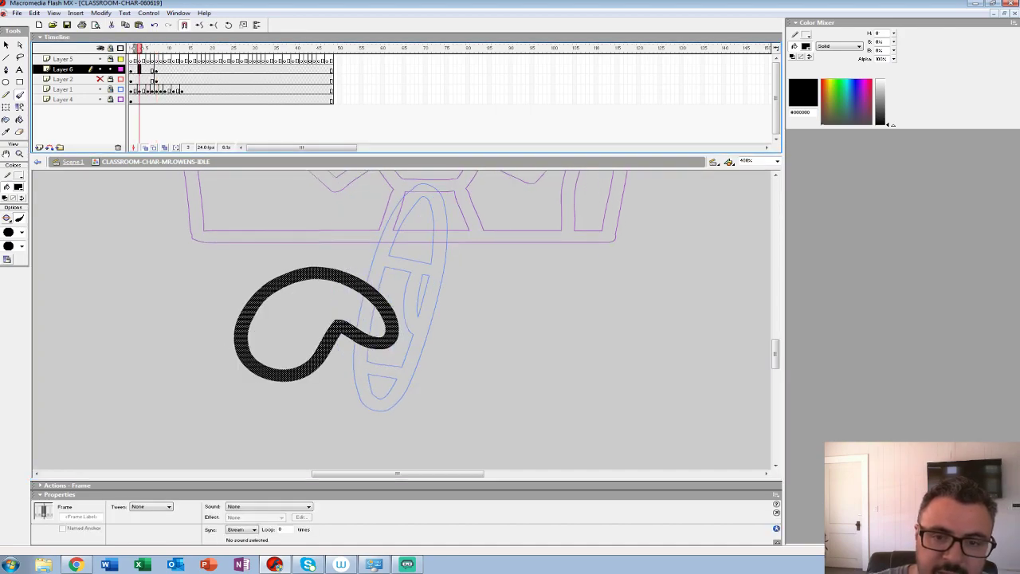
Step: Insert empty keyframes at frames 3 and 5 of Layer 6 and extend the onion-skin range across the neighbouring hand poses
{"action": "left_click", "coordinate": [139, 70]}
{"action": "key", "text": "period"}
{"action": "key", "text": "period"}
{"action": "key", "text": "period"}
{"action": "key", "text": "comma"}
{"action": "key", "text": "period"}
{"action": "key", "text": "F7"}
{"action": "key", "text": "comma"}
{"action": "mouse_move", "coordinate": [143, 49]}
{"action": "left_mouse_down"}
{"action": "mouse_move", "coordinate": [131, 49]}
{"action": "mouse_move", "coordinate": [162, 48]}
{"action": "left_mouse_up"}
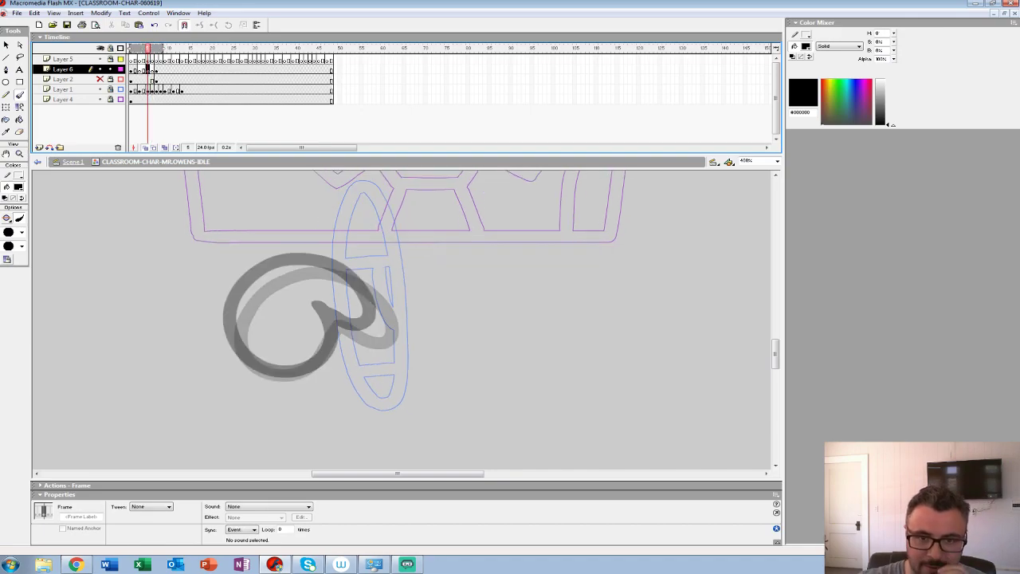
Step: Draw the in-between hand outlines on frames 5 and 3 of Layer 6 with the Brush tool
{"action": "mouse_move", "coordinate": [329, 316]}
{"action": "left_mouse_down"}
{"action": "mouse_move", "coordinate": [382, 324]}
{"action": "mouse_move", "coordinate": [369, 291]}
{"action": "mouse_move", "coordinate": [348, 275]}
{"action": "mouse_move", "coordinate": [289, 271]}
{"action": "mouse_move", "coordinate": [247, 299]}
{"action": "left_mouse_up"}
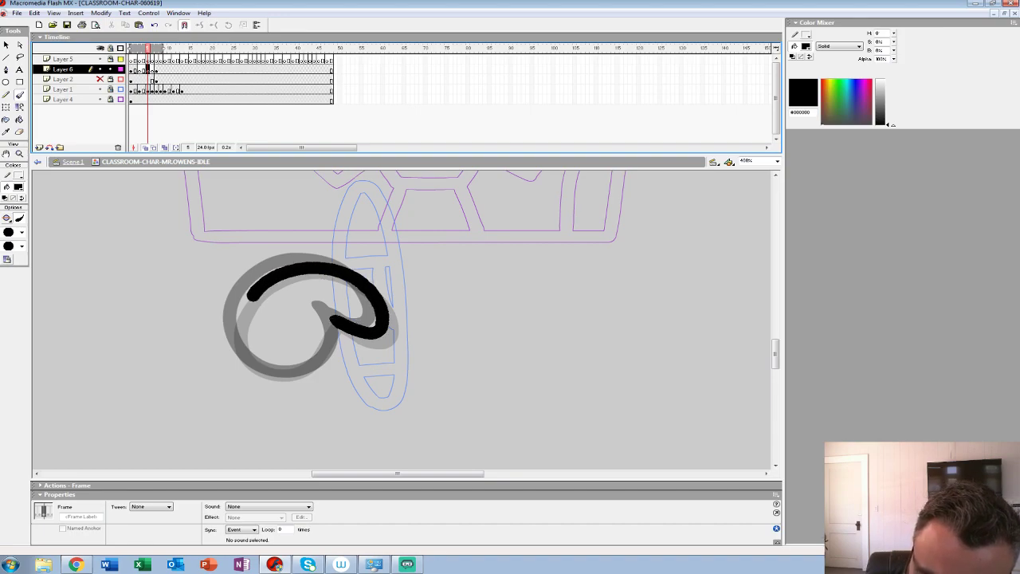
{"action": "key", "text": "ctrl+z"}
{"action": "mouse_move", "coordinate": [337, 320]}
{"action": "left_mouse_down"}
{"action": "mouse_move", "coordinate": [383, 329]}
{"action": "mouse_move", "coordinate": [381, 312]}
{"action": "mouse_move", "coordinate": [334, 272]}
{"action": "mouse_move", "coordinate": [295, 268]}
{"action": "mouse_move", "coordinate": [239, 307]}
{"action": "mouse_move", "coordinate": [236, 336]}
{"action": "mouse_move", "coordinate": [268, 371]}
{"action": "mouse_move", "coordinate": [317, 361]}
{"action": "mouse_move", "coordinate": [334, 321]}
{"action": "left_mouse_up"}
{"action": "left_click", "coordinate": [139, 70]}
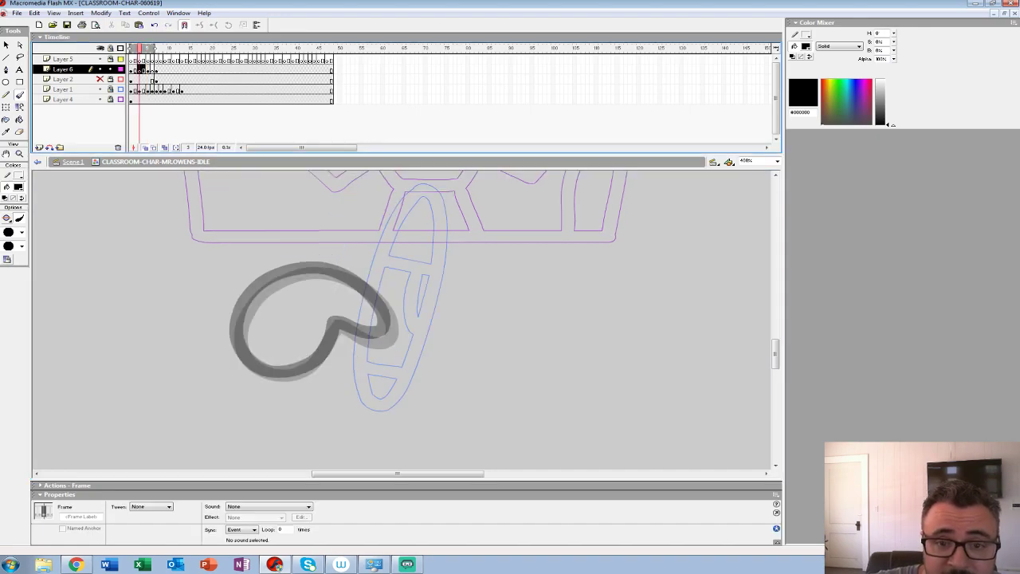
{"action": "mouse_move", "coordinate": [338, 322]}
{"action": "left_mouse_down"}
{"action": "mouse_move", "coordinate": [380, 338]}
{"action": "mouse_move", "coordinate": [388, 326]}
{"action": "mouse_move", "coordinate": [359, 281]}
{"action": "mouse_move", "coordinate": [322, 273]}
{"action": "left_mouse_up"}
{"action": "mouse_move", "coordinate": [257, 291]}
{"action": "left_mouse_down"}
{"action": "mouse_move", "coordinate": [240, 342]}
{"action": "mouse_move", "coordinate": [267, 373]}
{"action": "mouse_move", "coordinate": [299, 372]}
{"action": "mouse_move", "coordinate": [327, 352]}
{"action": "mouse_move", "coordinate": [334, 324]}
{"action": "left_mouse_up"}
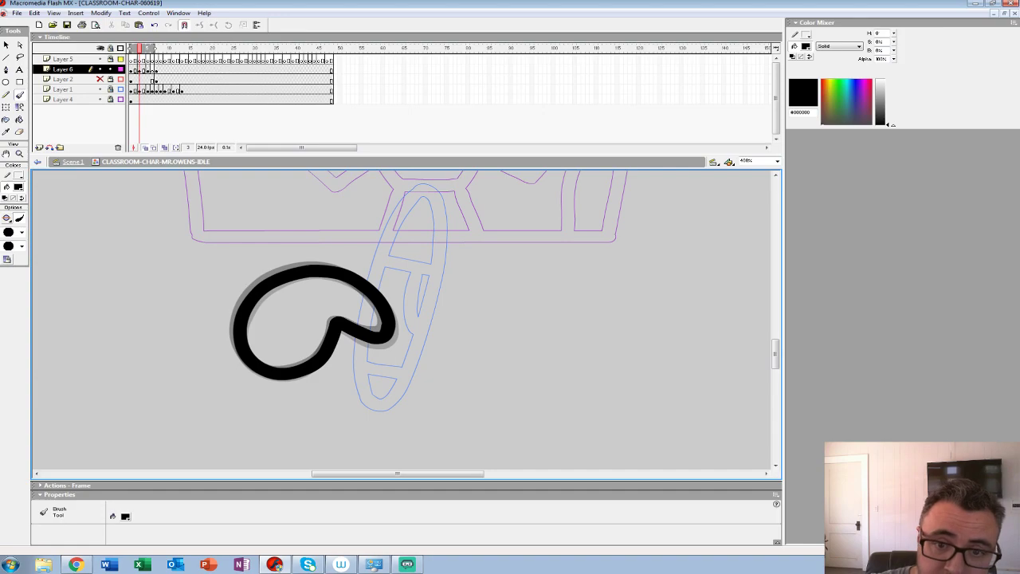
Step: Draw the in-between hand outline on frame 6 of Layer 6 and turn off onion skinning
{"action": "left_click", "coordinate": [152, 70]}
{"action": "left_click_drag", "start_coordinate": [134, 48], "coordinate": [146, 48]}
{"action": "mouse_move", "coordinate": [325, 311]}
{"action": "left_mouse_down"}
{"action": "mouse_move", "coordinate": [367, 327]}
{"action": "mouse_move", "coordinate": [379, 311]}
{"action": "mouse_move", "coordinate": [335, 269]}
{"action": "mouse_move", "coordinate": [299, 263]}
{"action": "mouse_move", "coordinate": [261, 272]}
{"action": "mouse_move", "coordinate": [234, 327]}
{"action": "mouse_move", "coordinate": [243, 352]}
{"action": "mouse_move", "coordinate": [289, 369]}
{"action": "mouse_move", "coordinate": [317, 360]}
{"action": "mouse_move", "coordinate": [325, 319]}
{"action": "left_mouse_up"}
{"action": "left_click", "coordinate": [145, 147]}
{"action": "left_click", "coordinate": [134, 70]}
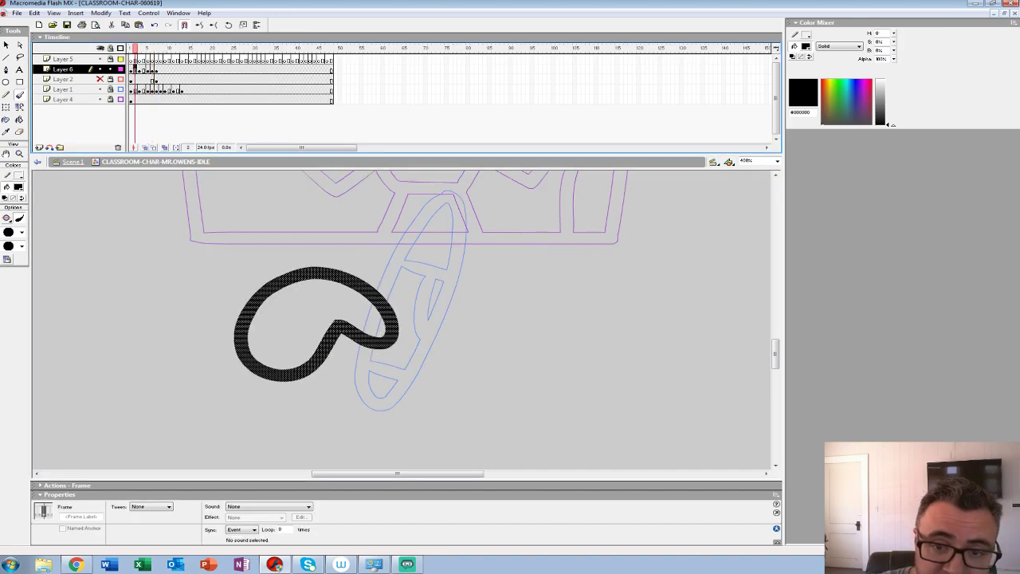
Step: Repeat frame 1's hand pose at frame 13 of Layer 6 and draw the returning in-betweens on frames 9 and 11 with onion skinning
{"action": "left_click", "coordinate": [182, 70]}
{"action": "mouse_move", "coordinate": [182, 49]}
{"action": "left_mouse_down"}
{"action": "mouse_move", "coordinate": [148, 49]}
{"action": "mouse_move", "coordinate": [165, 69]}
{"action": "mouse_move", "coordinate": [173, 69]}
{"action": "mouse_move", "coordinate": [156, 49]}
{"action": "mouse_move", "coordinate": [183, 48]}
{"action": "left_mouse_up"}
{"action": "left_click", "coordinate": [161, 69]}
{"action": "left_click", "coordinate": [145, 148]}
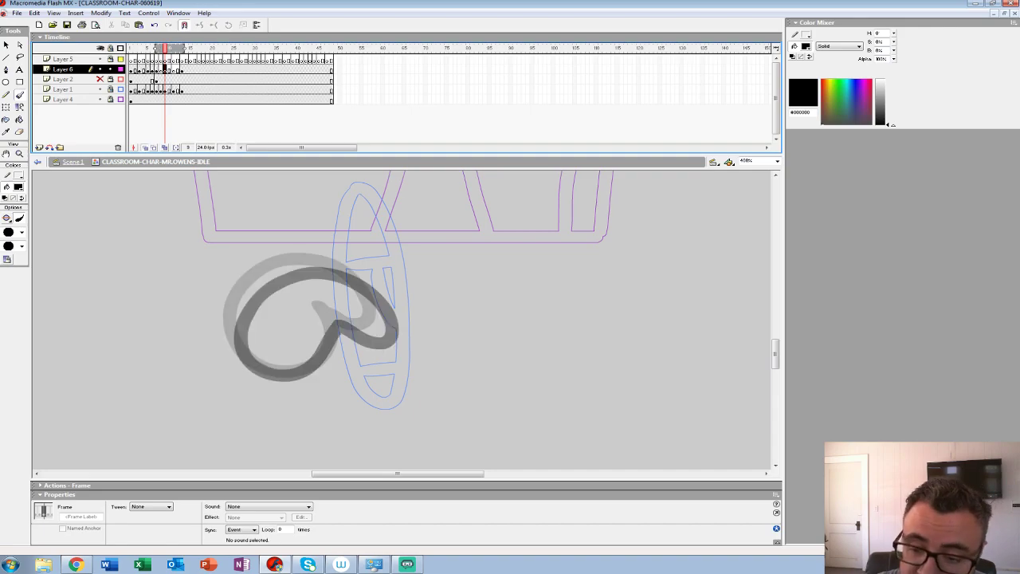
{"action": "mouse_move", "coordinate": [335, 321]}
{"action": "left_mouse_down"}
{"action": "mouse_move", "coordinate": [368, 332]}
{"action": "mouse_move", "coordinate": [382, 315]}
{"action": "mouse_move", "coordinate": [353, 277]}
{"action": "mouse_move", "coordinate": [324, 269]}
{"action": "mouse_move", "coordinate": [265, 277]}
{"action": "mouse_move", "coordinate": [245, 300]}
{"action": "mouse_move", "coordinate": [236, 327]}
{"action": "mouse_move", "coordinate": [245, 355]}
{"action": "mouse_move", "coordinate": [290, 370]}
{"action": "mouse_move", "coordinate": [322, 349]}
{"action": "mouse_move", "coordinate": [330, 320]}
{"action": "mouse_move", "coordinate": [382, 333]}
{"action": "mouse_move", "coordinate": [382, 303]}
{"action": "mouse_move", "coordinate": [363, 280]}
{"action": "mouse_move", "coordinate": [331, 272]}
{"action": "mouse_move", "coordinate": [269, 280]}
{"action": "mouse_move", "coordinate": [238, 322]}
{"action": "left_mouse_up"}
{"action": "left_click", "coordinate": [174, 70]}
{"action": "mouse_move", "coordinate": [335, 322]}
{"action": "left_mouse_down"}
{"action": "mouse_move", "coordinate": [297, 371]}
{"action": "mouse_move", "coordinate": [254, 372]}
{"action": "mouse_move", "coordinate": [235, 331]}
{"action": "left_mouse_up"}
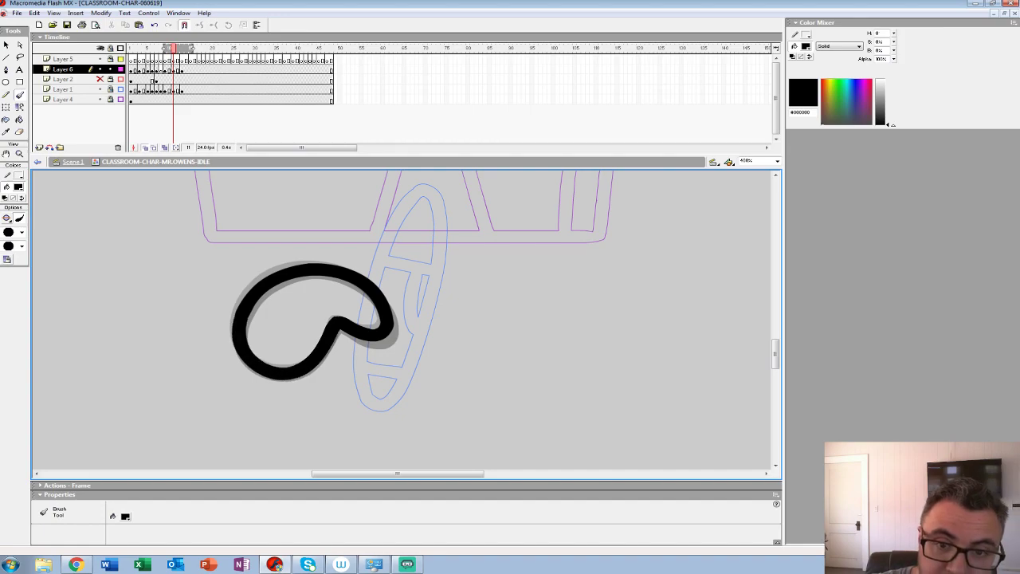
Step: Draw the in-between hand outline on frame 8 of Layer 6, turn off onion skinning and scrub back through the motion
{"action": "left_click", "coordinate": [160, 69]}
{"action": "left_click_drag", "start_coordinate": [151, 49], "coordinate": [167, 49]}
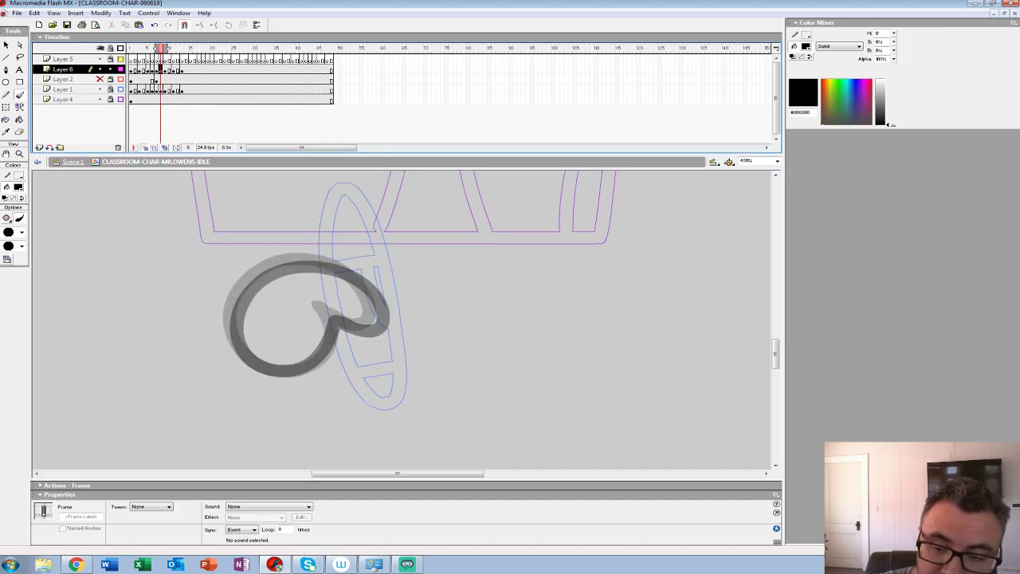
{"action": "mouse_move", "coordinate": [325, 314]}
{"action": "left_mouse_down"}
{"action": "mouse_move", "coordinate": [368, 326]}
{"action": "mouse_move", "coordinate": [376, 295]}
{"action": "mouse_move", "coordinate": [328, 266]}
{"action": "mouse_move", "coordinate": [292, 263]}
{"action": "mouse_move", "coordinate": [237, 295]}
{"action": "mouse_move", "coordinate": [230, 321]}
{"action": "mouse_move", "coordinate": [236, 346]}
{"action": "mouse_move", "coordinate": [263, 367]}
{"action": "mouse_move", "coordinate": [321, 357]}
{"action": "mouse_move", "coordinate": [327, 317]}
{"action": "left_mouse_up"}
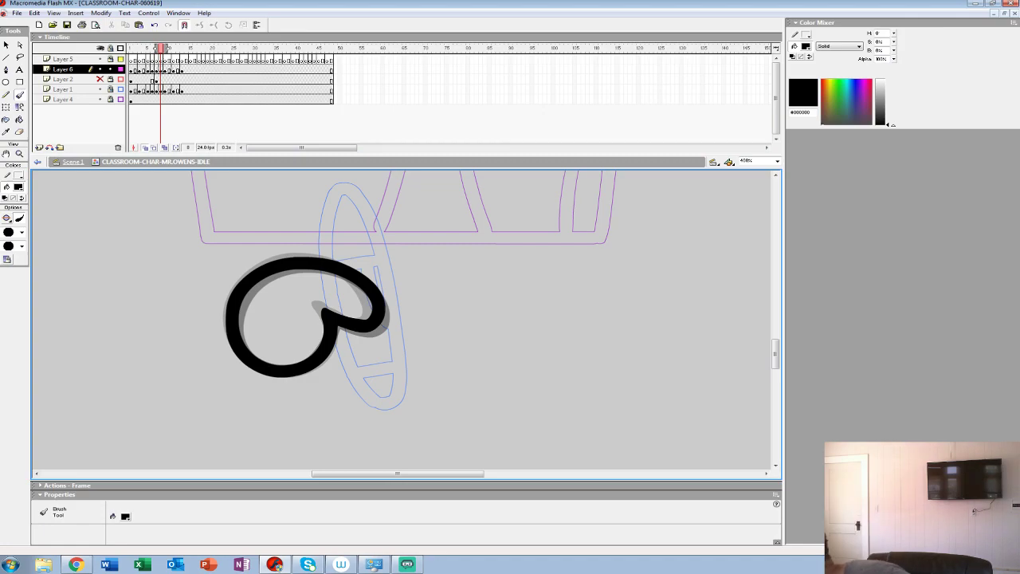
{"action": "left_click", "coordinate": [145, 147]}
{"action": "mouse_move", "coordinate": [160, 48]}
{"action": "left_mouse_down"}
{"action": "mouse_move", "coordinate": [173, 48]}
{"action": "mouse_move", "coordinate": [152, 49]}
{"action": "left_mouse_up"}
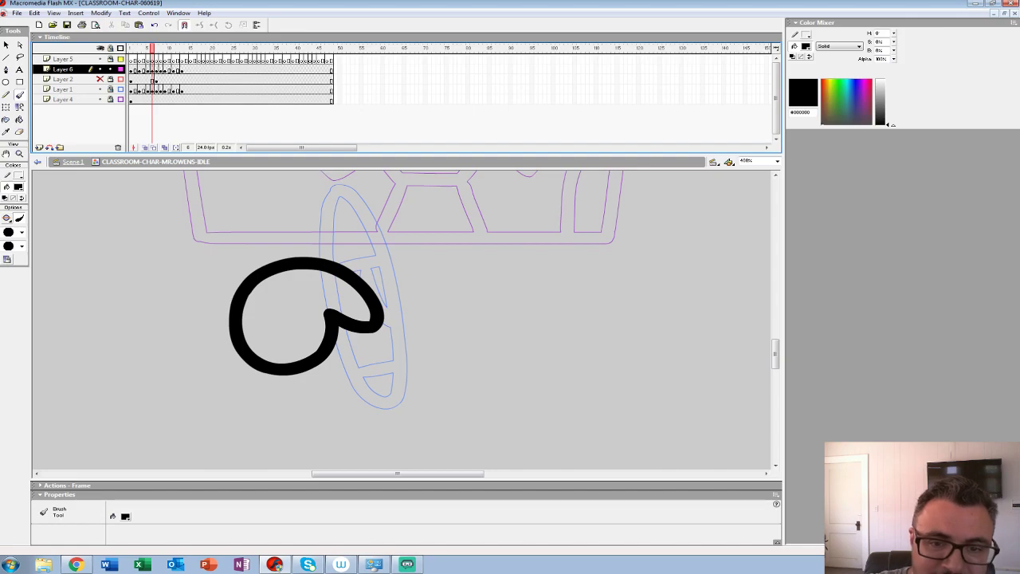
Step: Show Layers 1 and 4 in full colour instead of outlines and play the hand and pen animation
{"action": "key", "text": "z"}
{"action": "left_click", "coordinate": [385, 353], "text": "alt"}
{"action": "left_click", "coordinate": [385, 352], "text": "alt"}
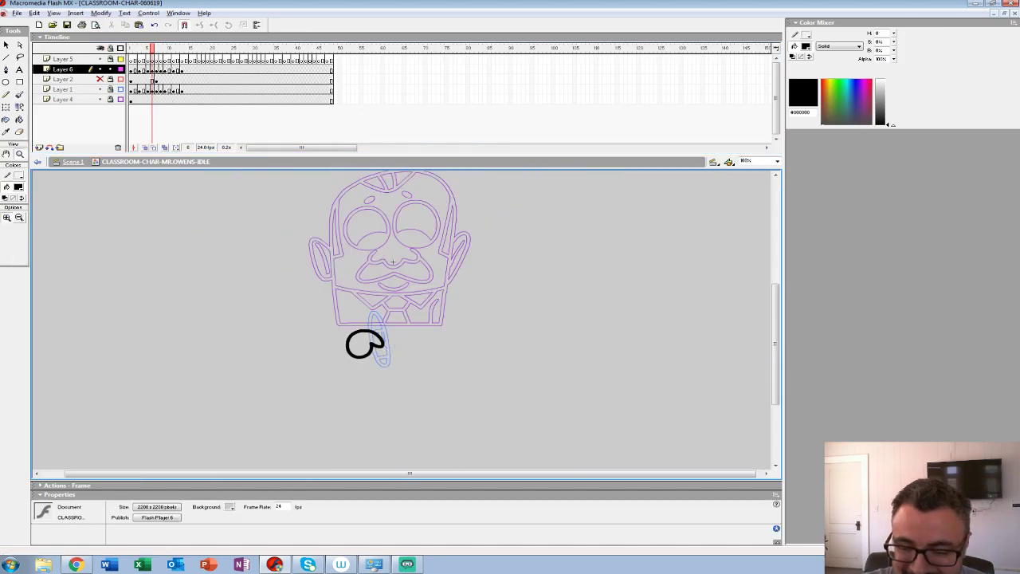
{"action": "left_click", "coordinate": [120, 89]}
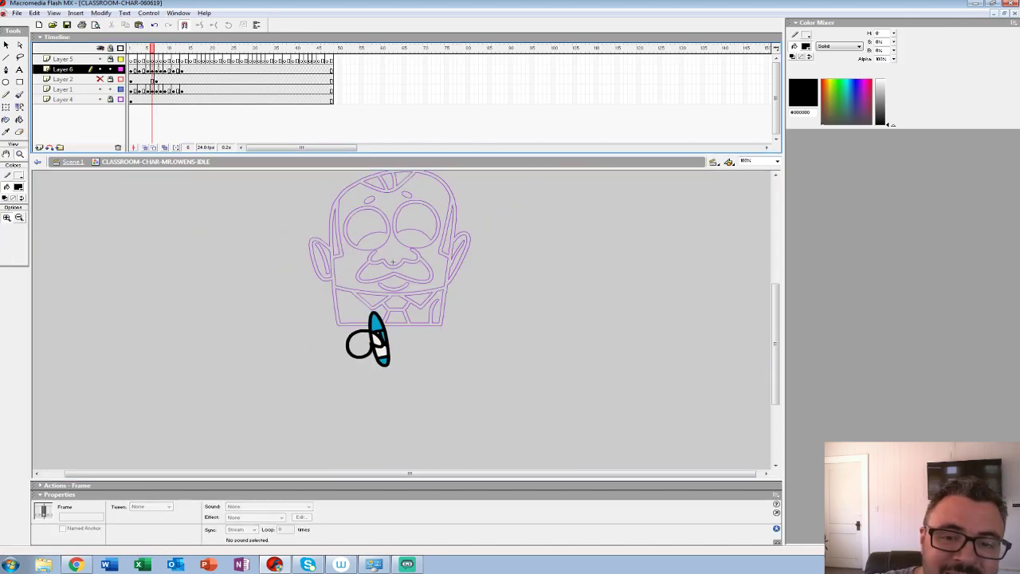
{"action": "left_click", "coordinate": [131, 48]}
{"action": "key", "text": "Return"}
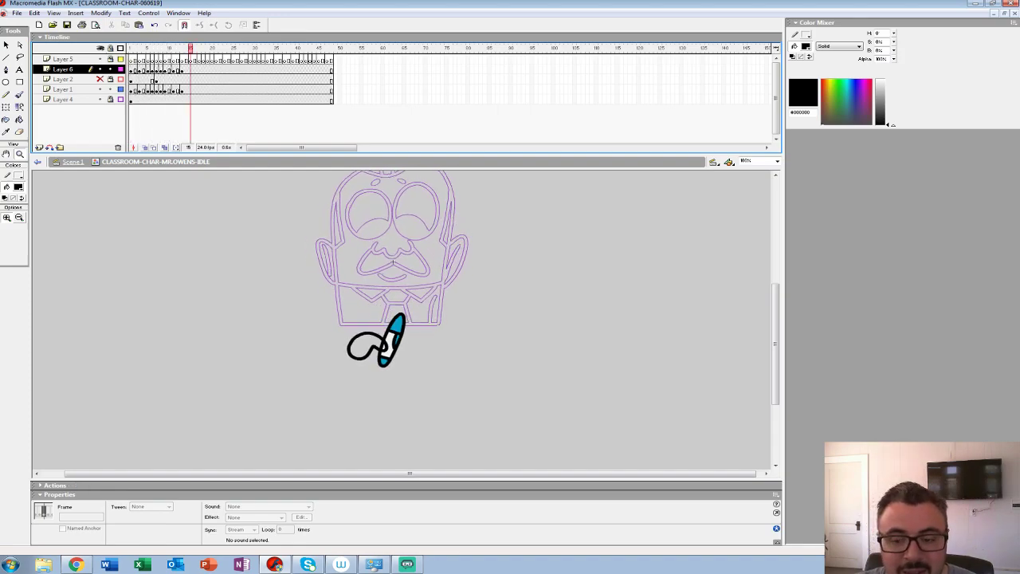
{"action": "left_click_drag", "start_coordinate": [139, 49], "coordinate": [131, 48]}
{"action": "left_click", "coordinate": [120, 100]}
Step: Fill the hand on each keyframe of Layer 6 with the face's brown, #993300, using the Paint Bucket
{"action": "left_click", "coordinate": [17, 188]}
{"action": "left_click", "coordinate": [352, 264]}
{"action": "key", "text": "k"}
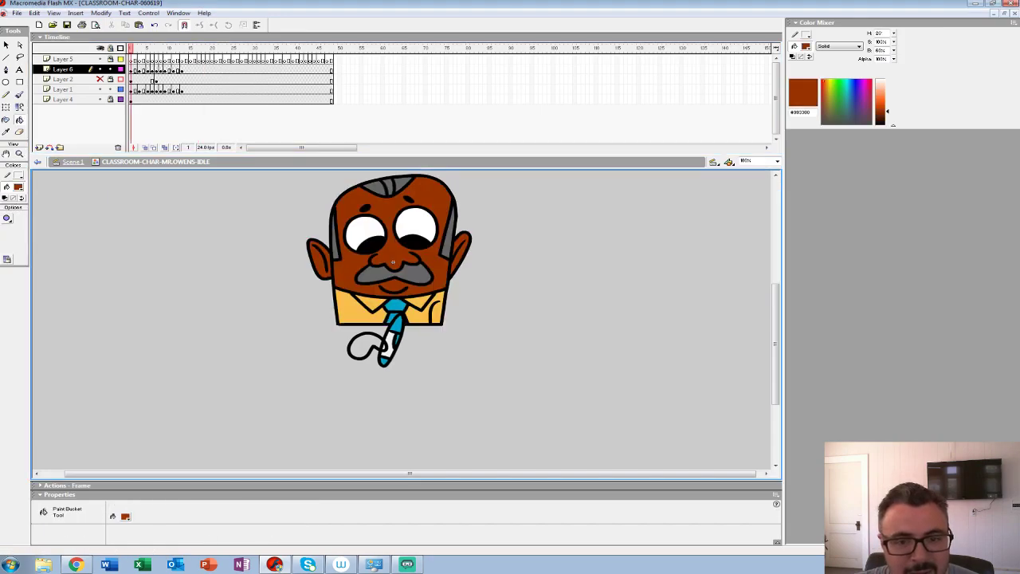
{"action": "left_click", "coordinate": [131, 49]}
{"action": "left_click", "coordinate": [364, 346]}
{"action": "key", "text": "period"}
{"action": "key", "text": "period"}
{"action": "left_click", "coordinate": [363, 346]}
{"action": "key", "text": "period"}
{"action": "key", "text": "period"}
{"action": "key", "text": "period"}
{"action": "key", "text": "period"}
{"action": "key", "text": "period"}
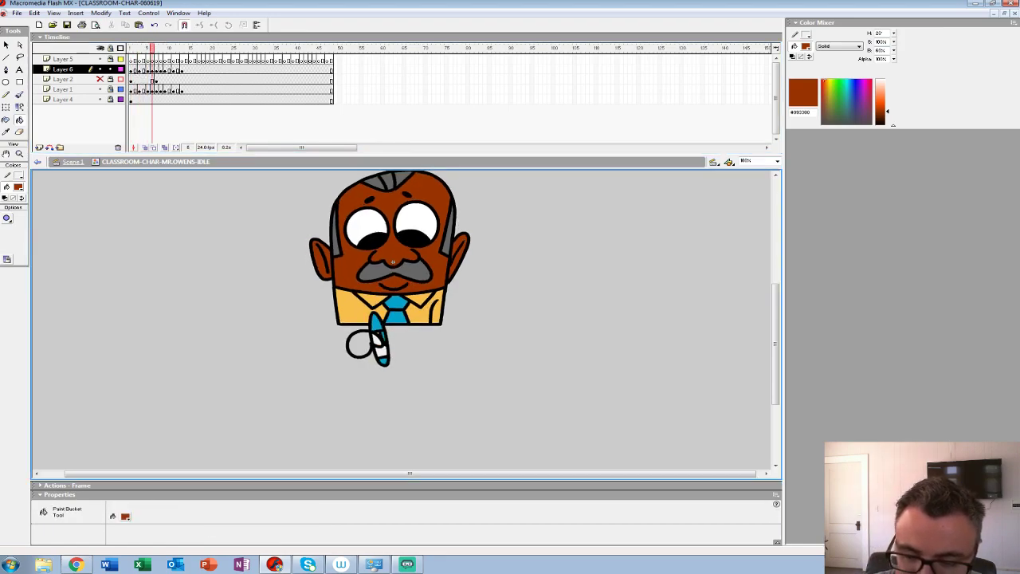
{"action": "key", "text": "period"}
{"action": "key", "text": "period"}
{"action": "key", "text": "period"}
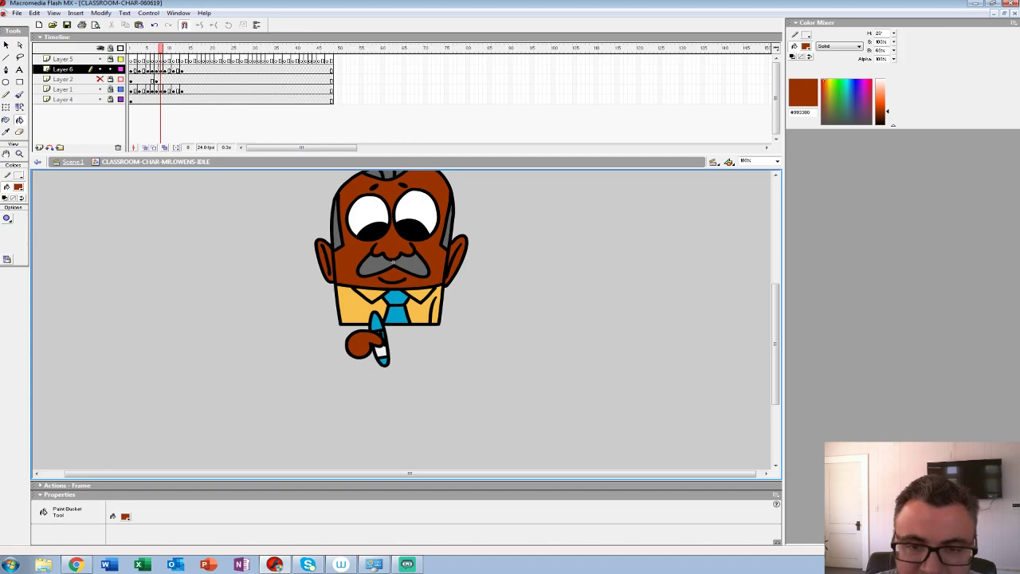
{"action": "key", "text": "period"}
{"action": "key", "text": "period"}
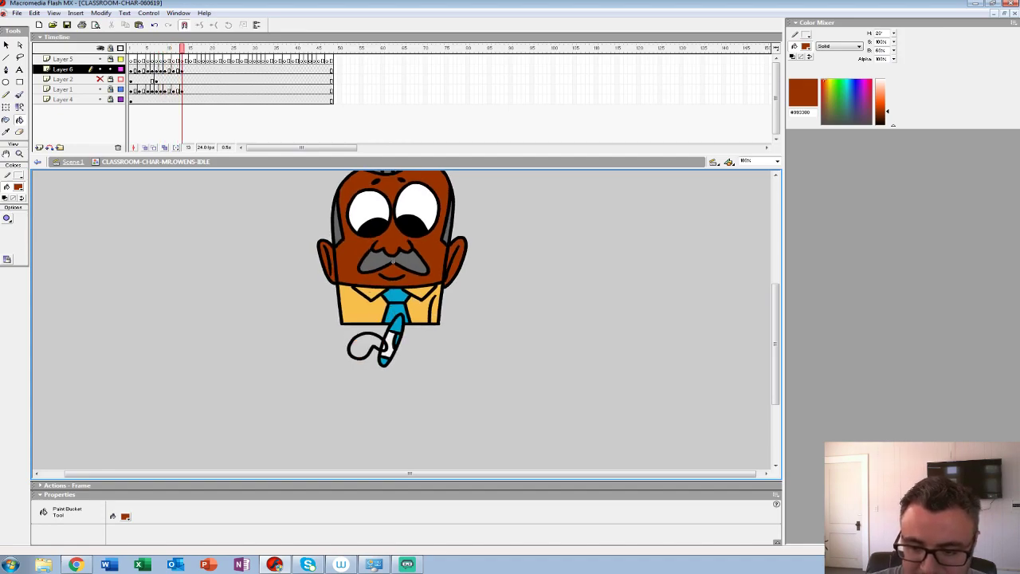
Step: Move Layer 6 below Layer 2, unlock Layer 1 and play the animation from frame 1
{"action": "left_click_drag", "start_coordinate": [63, 70], "coordinate": [63, 83]}
{"action": "left_click_drag", "start_coordinate": [182, 48], "coordinate": [131, 48]}
{"action": "left_click", "coordinate": [110, 90]}
{"action": "key", "text": "Return"}
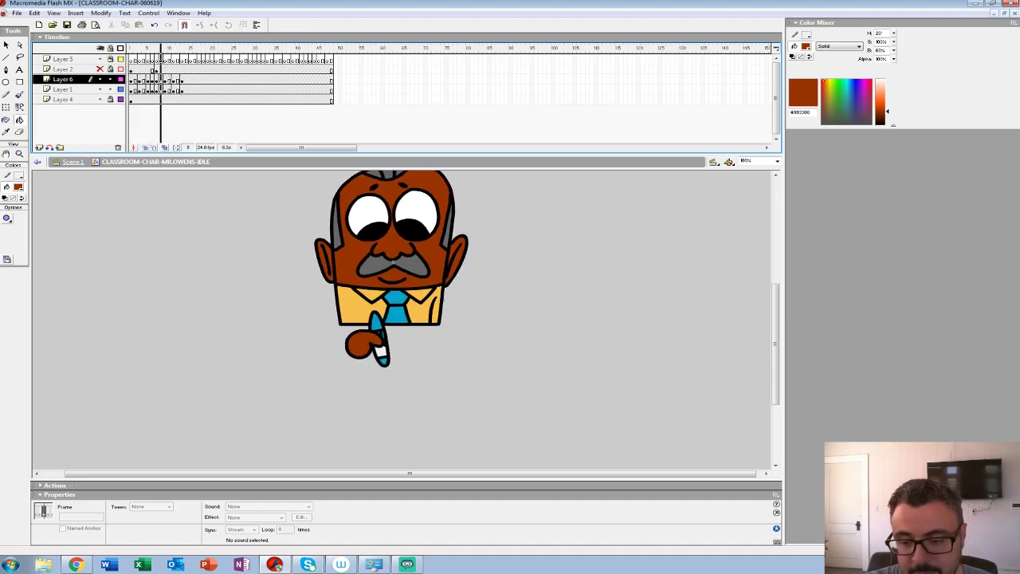
Step: Copy frames 1 to 13 of Layers 6 and 1 and create a graphic symbol named CLASSROOM-CHAR-MR.OWENS-PEN
{"action": "left_click_drag", "start_coordinate": [131, 81], "coordinate": [182, 89]}
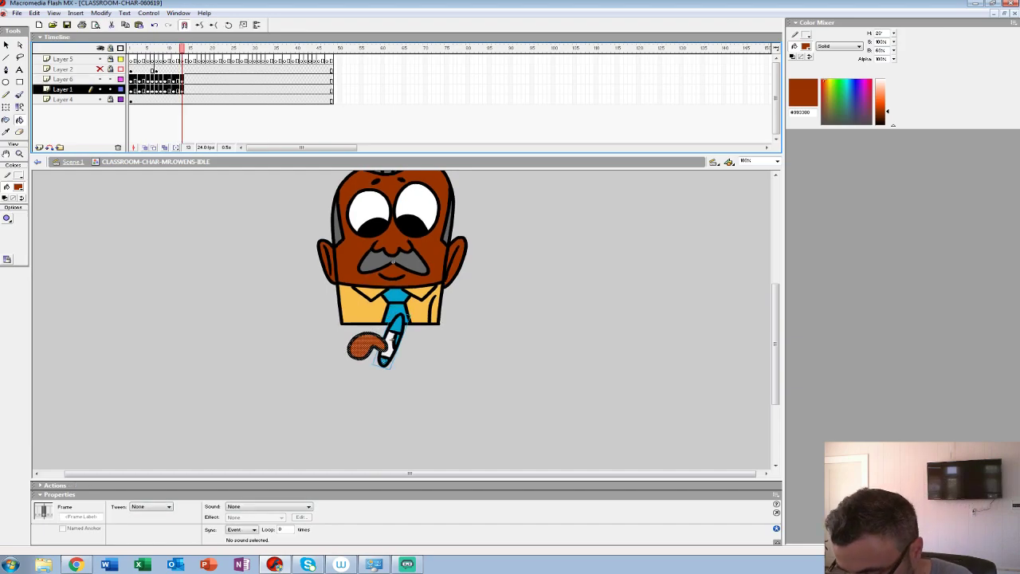
{"action": "key", "text": "F11"}
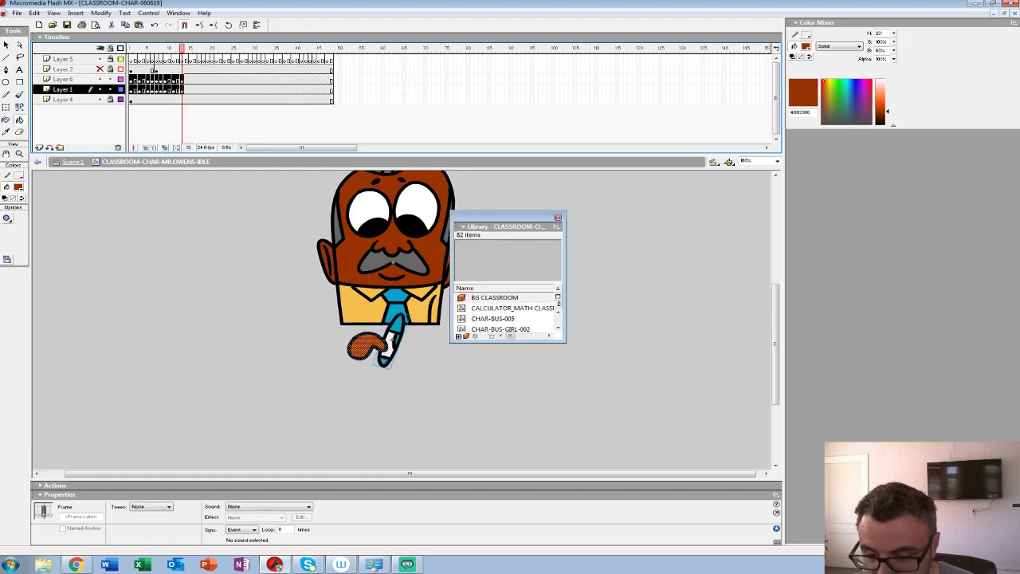
{"action": "key", "text": "ctrl+F8"}
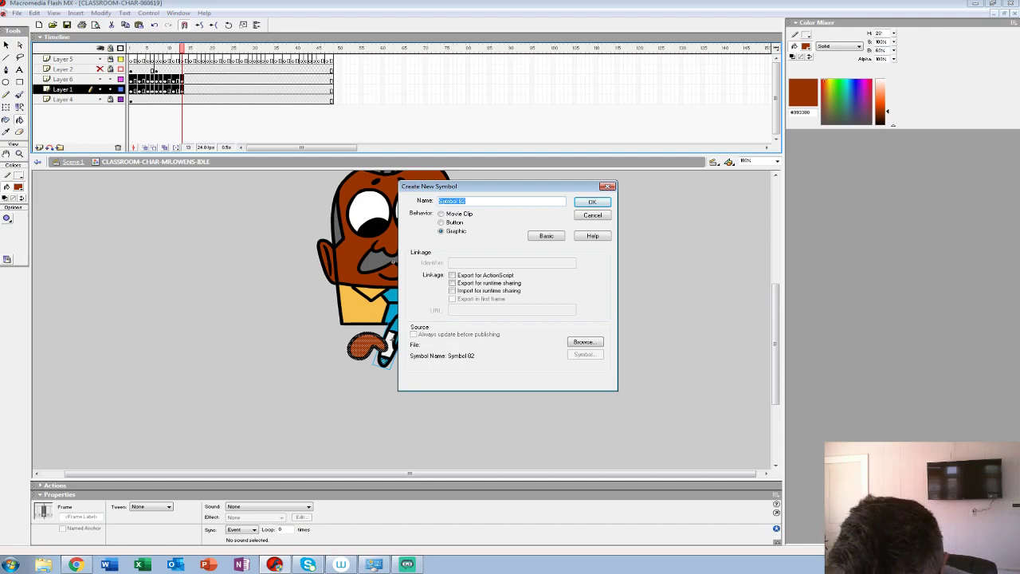
{"action": "type", "text": "C"}
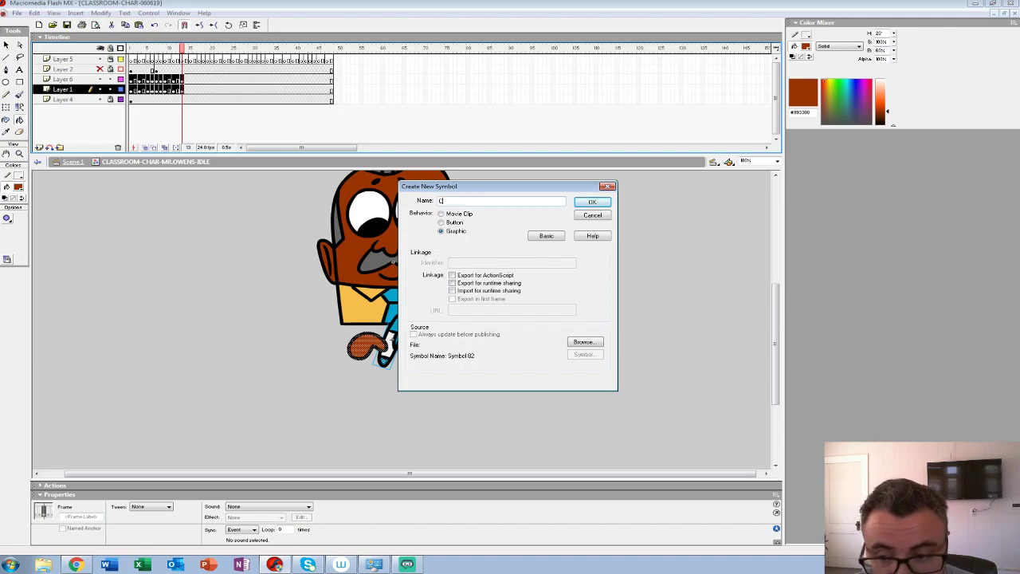
{"action": "type", "text": "LASSROOM-CHAR-MR.OWENS"}
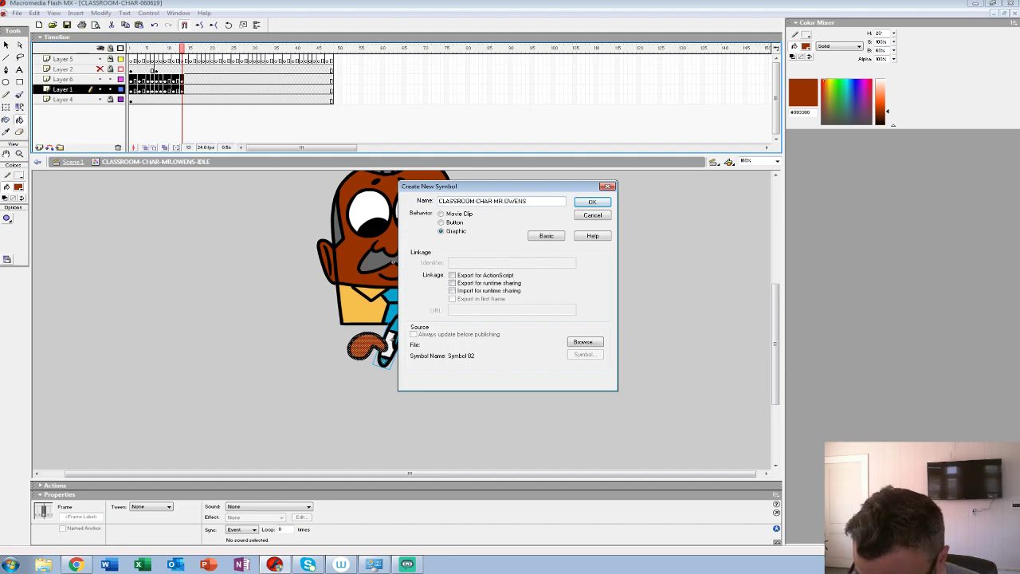
{"action": "type", "text": "PEN"}
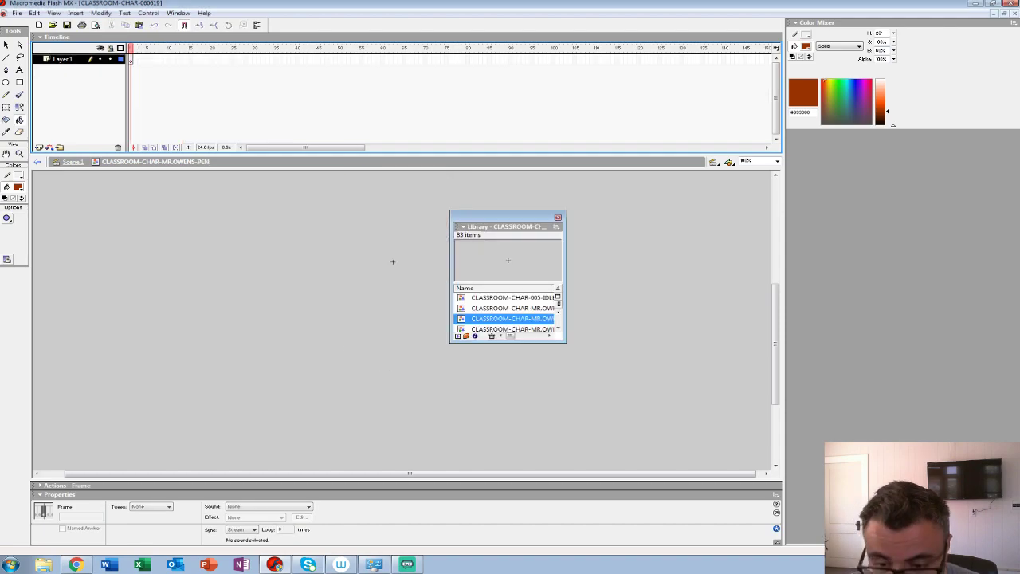
{"action": "key", "text": "Return"}
Step: Paste the copied hand and pen frames into the new symbol's first frame and play them
{"action": "left_click", "coordinate": [130, 60]}
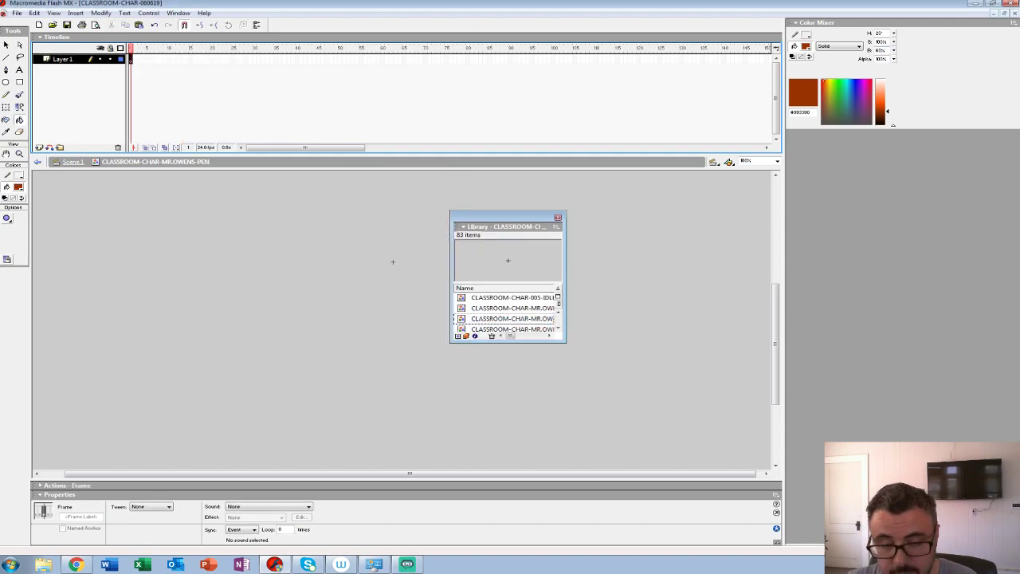
{"action": "key", "text": "ctrl+alt+v"}
{"action": "key", "text": "Return"}
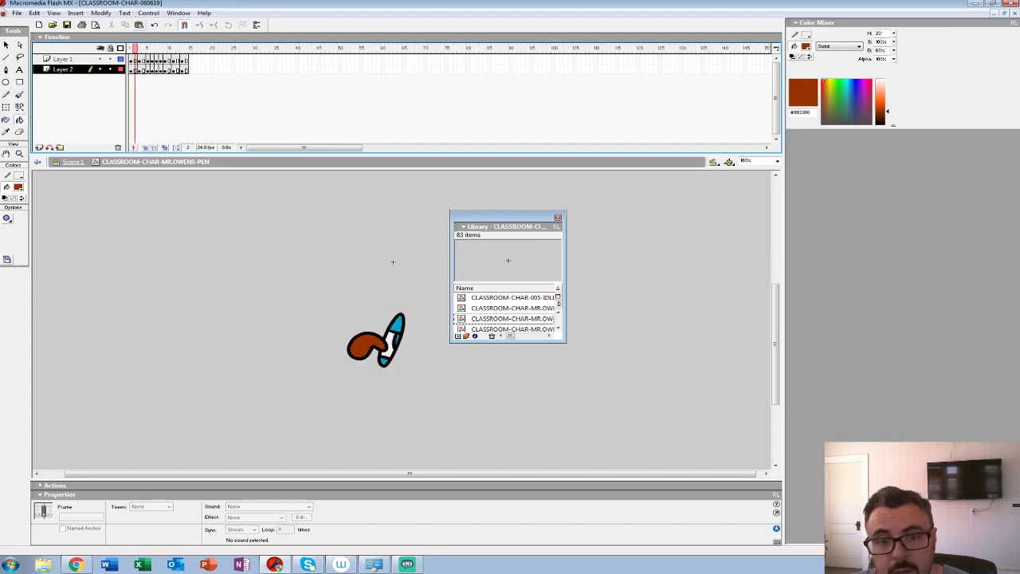
Step: Try reversing the frames on both layers of the pen symbol, play the animation and undo the change
{"action": "left_click_drag", "start_coordinate": [130, 60], "coordinate": [187, 70]}
{"action": "right_click", "coordinate": [187, 69]}
{"action": "left_click", "coordinate": [227, 228]}
{"action": "key", "text": "Return"}
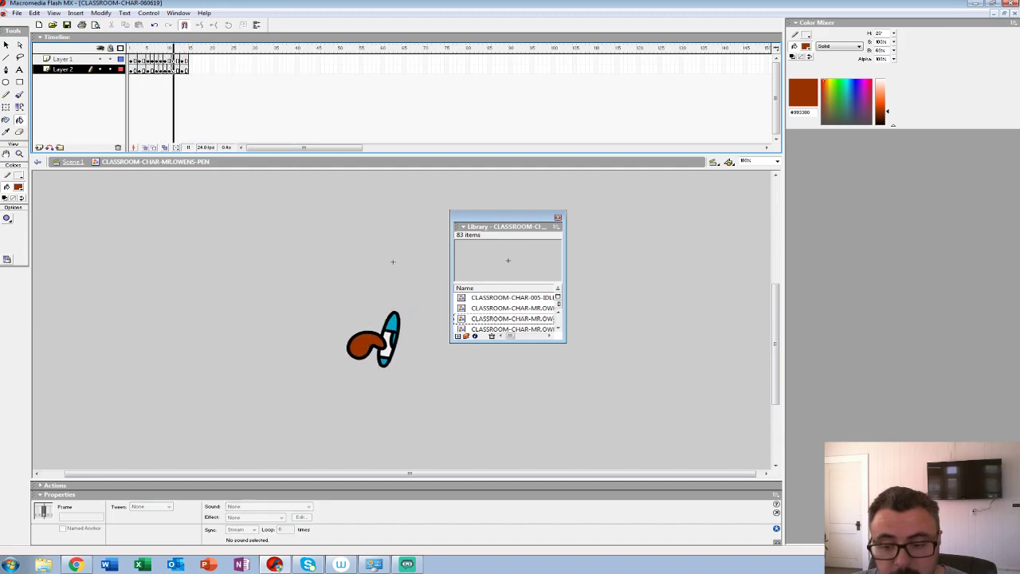
{"action": "key", "text": "Return"}
{"action": "key", "text": "ctrl+z"}
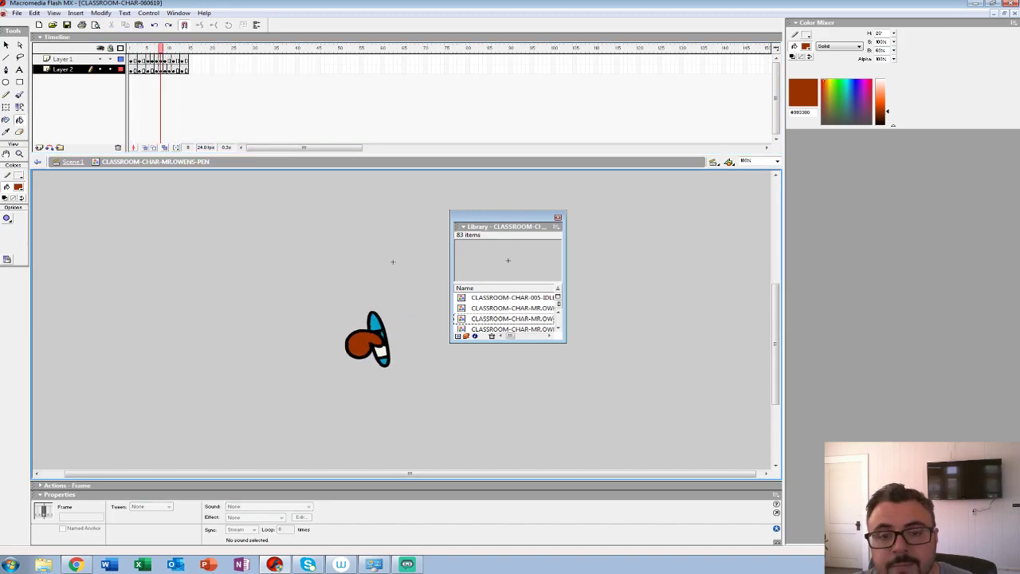
Step: Play the pen symbol's animation again and scrub through its first frames to check the swing
{"action": "key", "text": "Return"}
{"action": "left_click_drag", "start_coordinate": [143, 48], "coordinate": [148, 49]}
{"action": "left_click", "coordinate": [156, 69]}
{"action": "key", "text": "Return"}
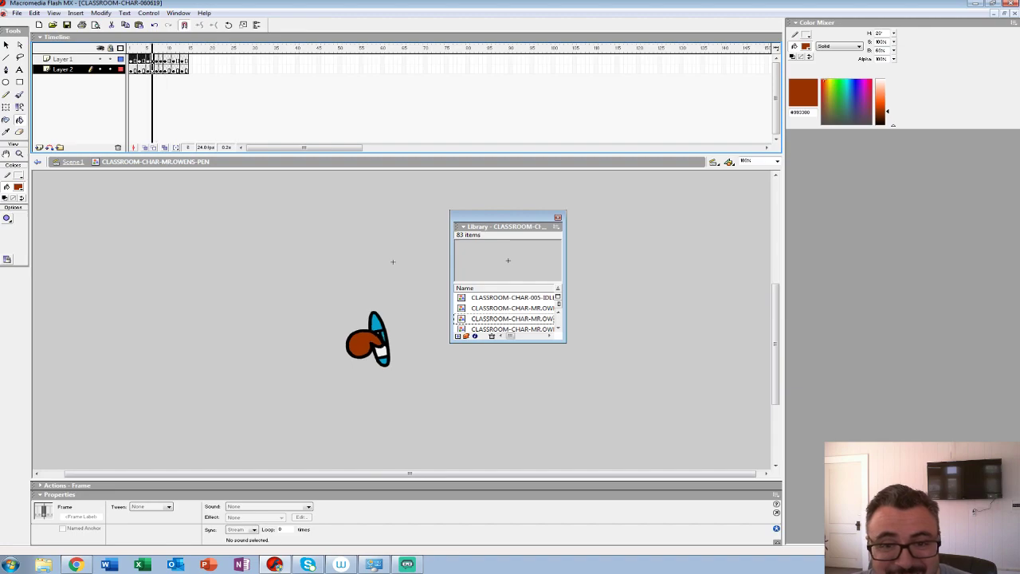
Step: Try removing the opening frame of the pen symbol's Layer 1, play the animation and undo the removal
{"action": "mouse_move", "coordinate": [132, 59]}
{"action": "left_mouse_down"}
{"action": "mouse_move", "coordinate": [224, 60]}
{"action": "mouse_move", "coordinate": [132, 60]}
{"action": "left_mouse_up"}
{"action": "key", "text": "shift+F5"}
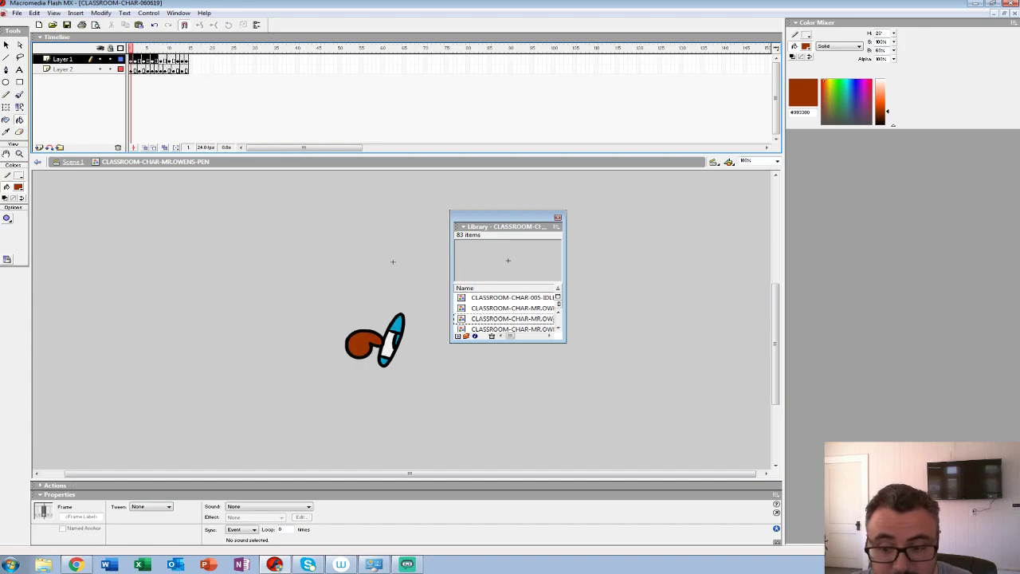
{"action": "key", "text": "Return"}
{"action": "key", "text": "ctrl+z"}
{"action": "key", "text": "ctrl+z"}
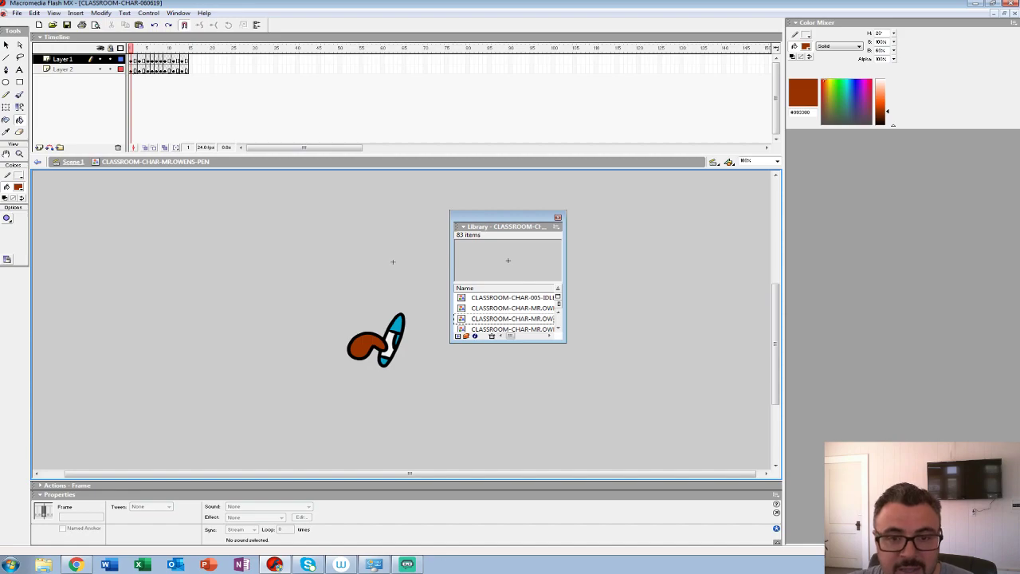
Step: Return to Scene 1 and open the teacher's CLASSROOM-CHAR-MR.OWENS-IDLE symbol for editing
{"action": "left_click", "coordinate": [72, 162]}
{"action": "right_click", "coordinate": [257, 365]}
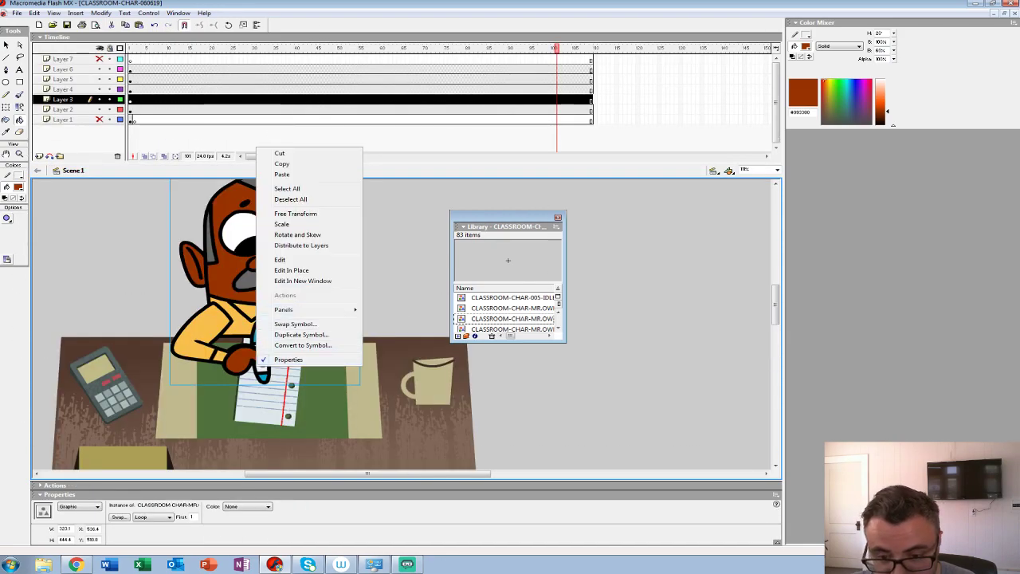
{"action": "left_click", "coordinate": [295, 258]}
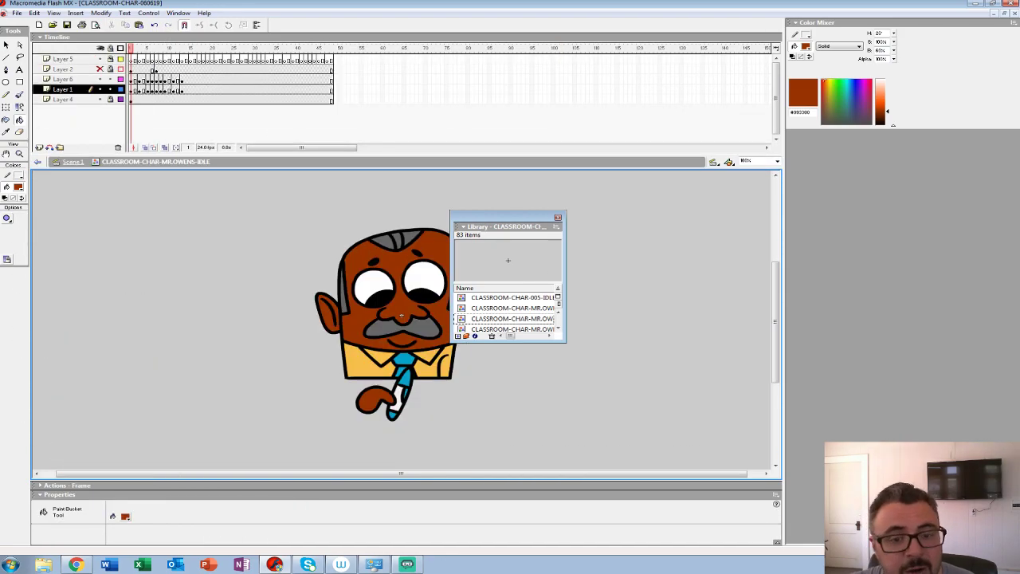
Step: Add a new layer directly above Layer 6 and place the library's hand-and-pen symbol on it, just beside the original hand
{"action": "key", "text": "z"}
{"action": "left_click", "coordinate": [401, 318], "text": "alt"}
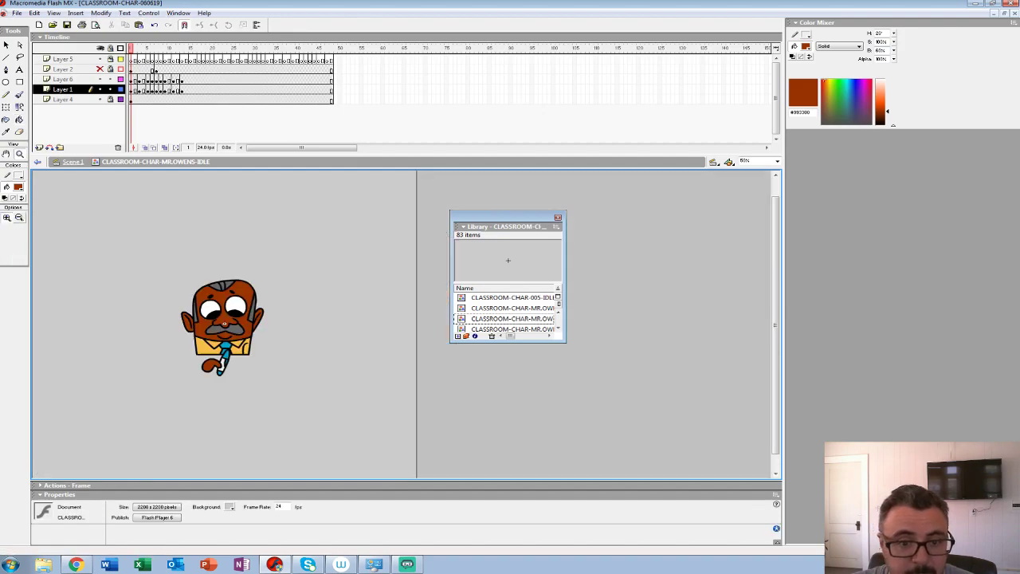
{"action": "left_click", "coordinate": [38, 148]}
{"action": "left_click_drag", "start_coordinate": [64, 89], "coordinate": [63, 74]}
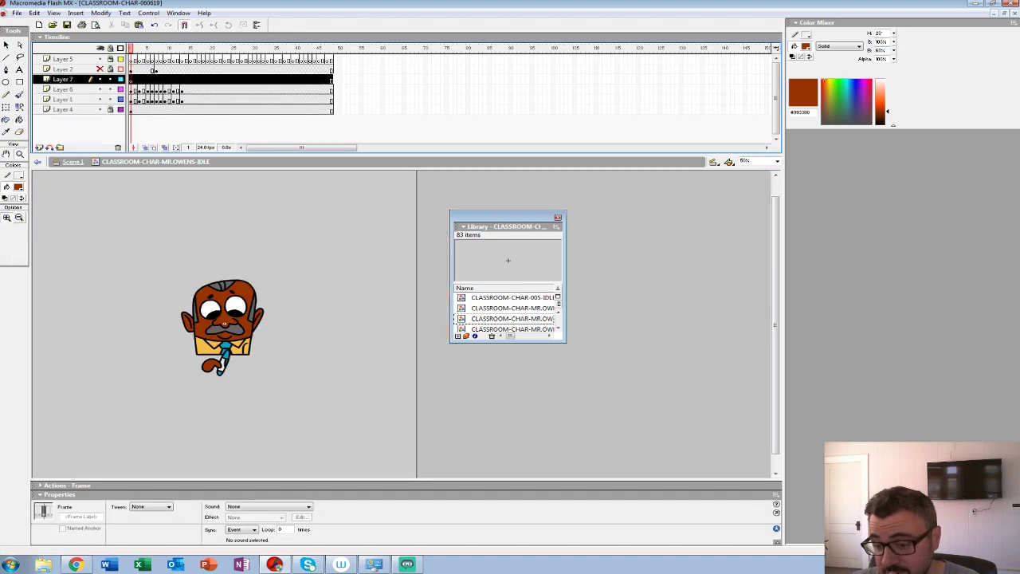
{"action": "left_click_drag", "start_coordinate": [566, 343], "coordinate": [629, 400]}
{"action": "left_click", "coordinate": [515, 319]}
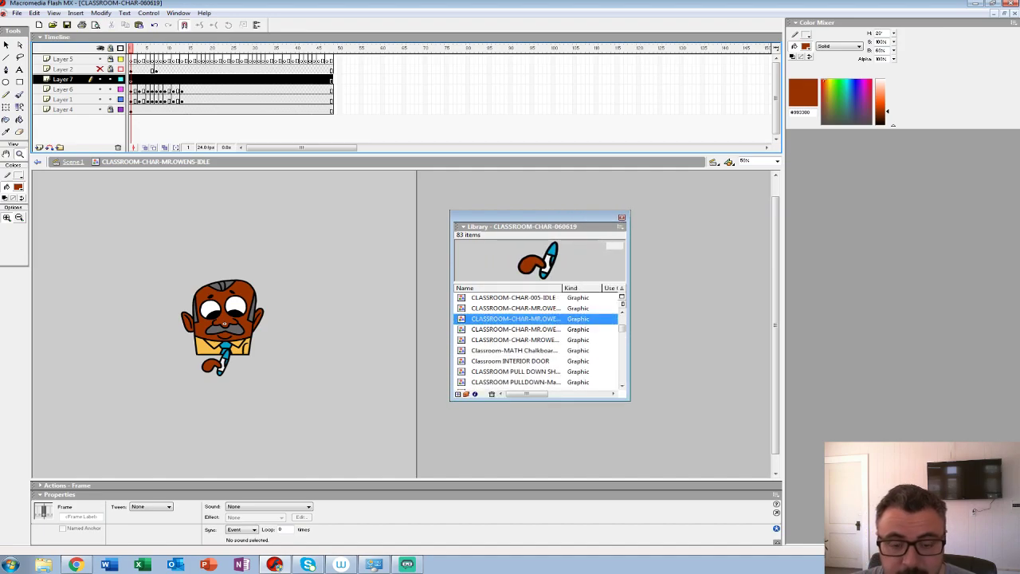
{"action": "left_click_drag", "start_coordinate": [514, 318], "coordinate": [261, 373]}
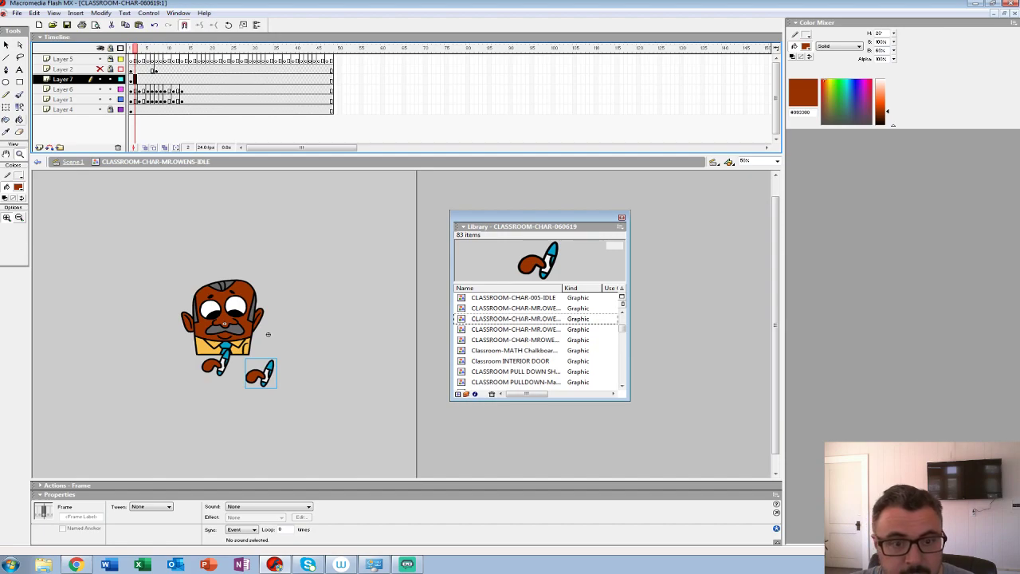
Step: Delete Layer 6 and Layer 1, which hold the original hand and pen artwork, from the idle symbol
{"action": "key", "text": "q"}
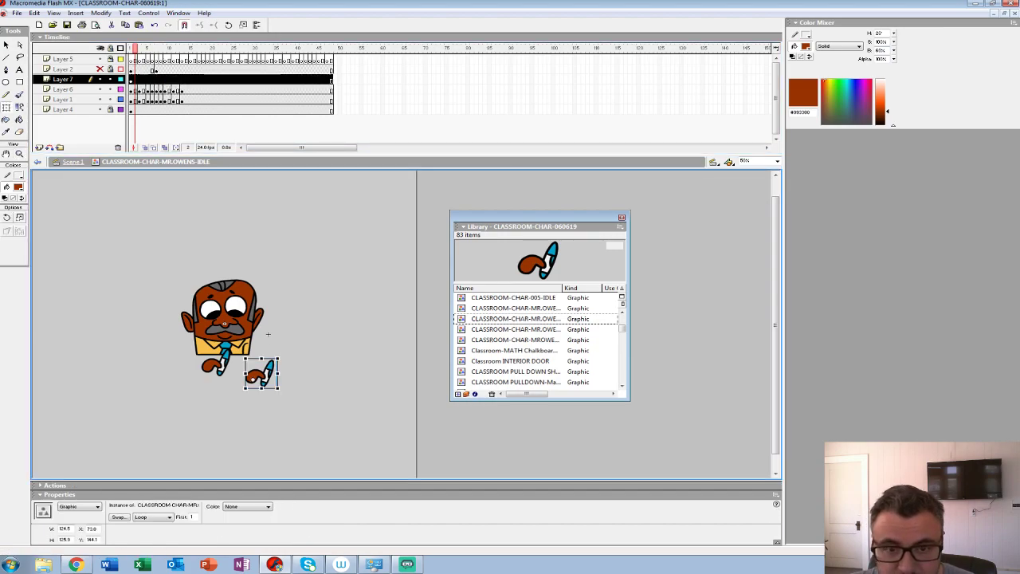
{"action": "left_click", "coordinate": [63, 80]}
{"action": "left_click", "coordinate": [63, 90]}
{"action": "left_click", "coordinate": [63, 100], "text": "shift"}
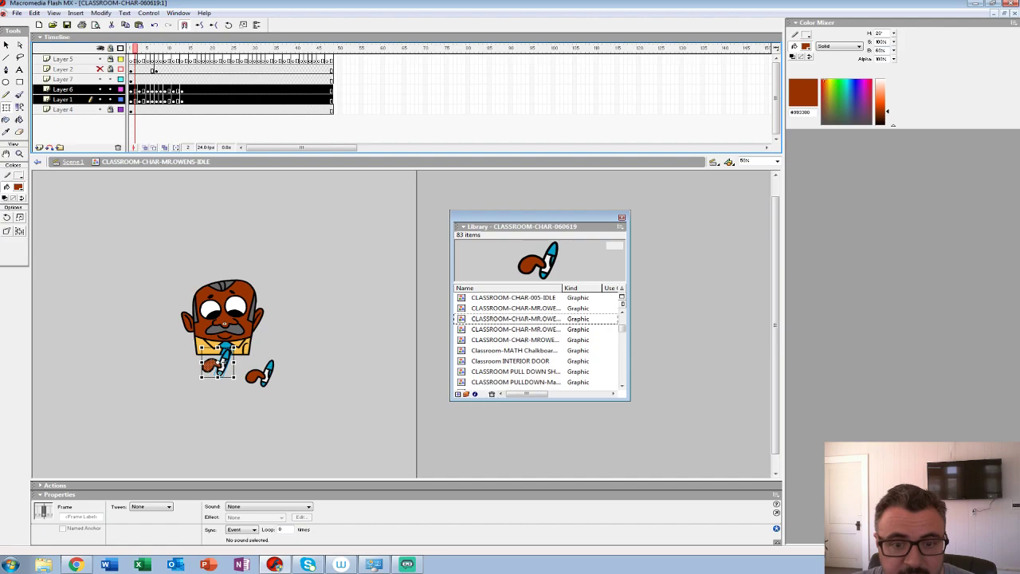
{"action": "left_click", "coordinate": [118, 147]}
Step: Move the pen-hand instance on Layer 7 onto the end of the character's sleeve and play back the animation
{"action": "left_click", "coordinate": [63, 79]}
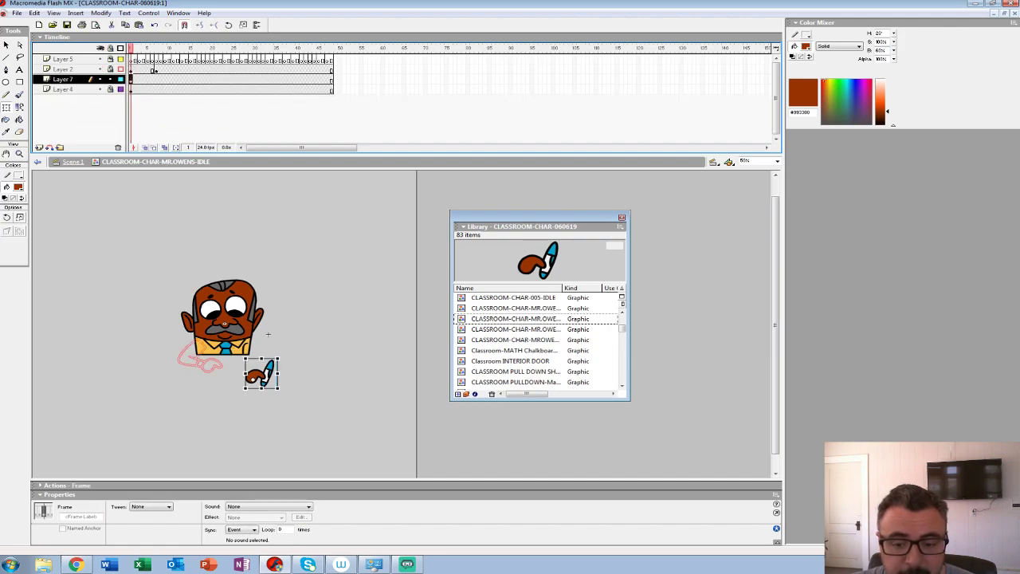
{"action": "left_click_drag", "start_coordinate": [262, 374], "coordinate": [219, 364]}
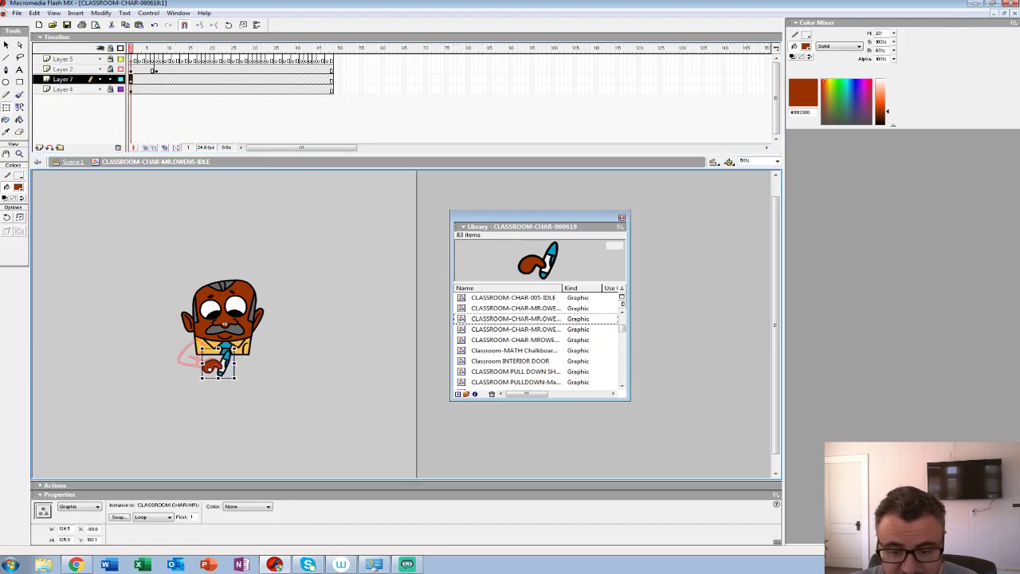
{"action": "key", "text": "Return"}
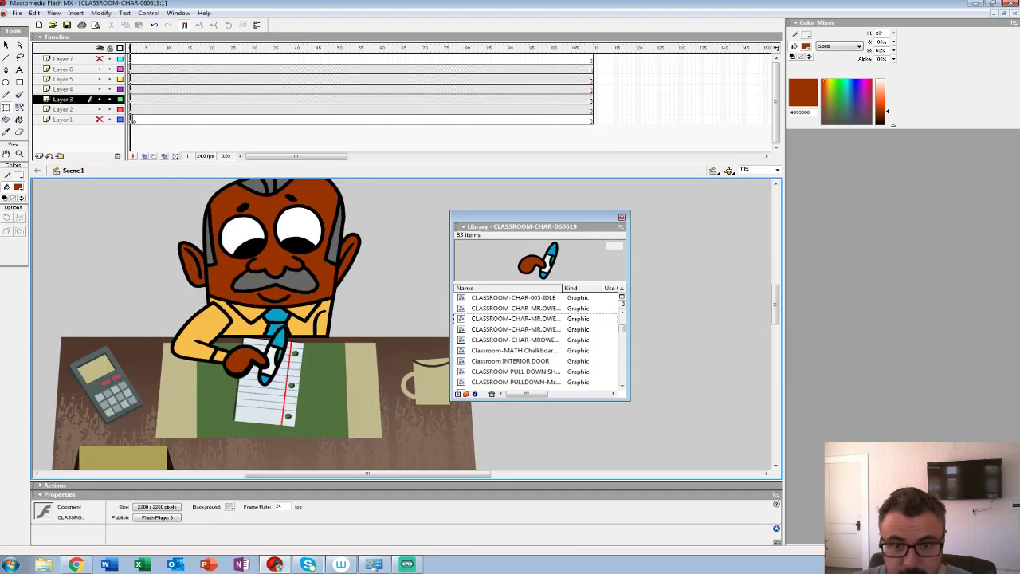
{"action": "key", "text": "Return"}
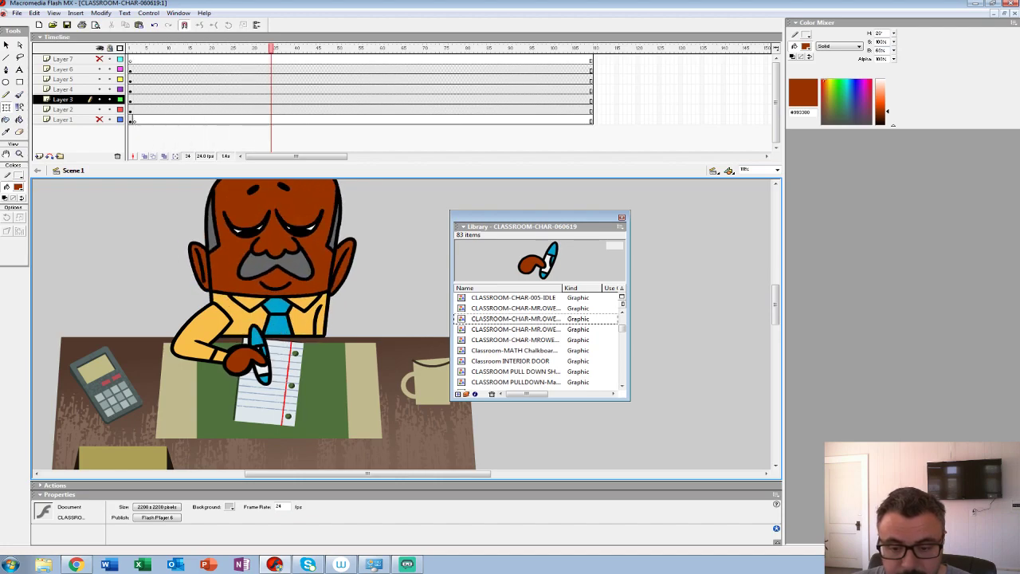
Step: Remove the surplus frames after frame 12 on both layers of the CLASSROOM-CHAR-MR.OWENS-PEN symbol, then preview the idle symbol
{"action": "right_click", "coordinate": [263, 332]}
{"action": "left_click", "coordinate": [303, 444]}
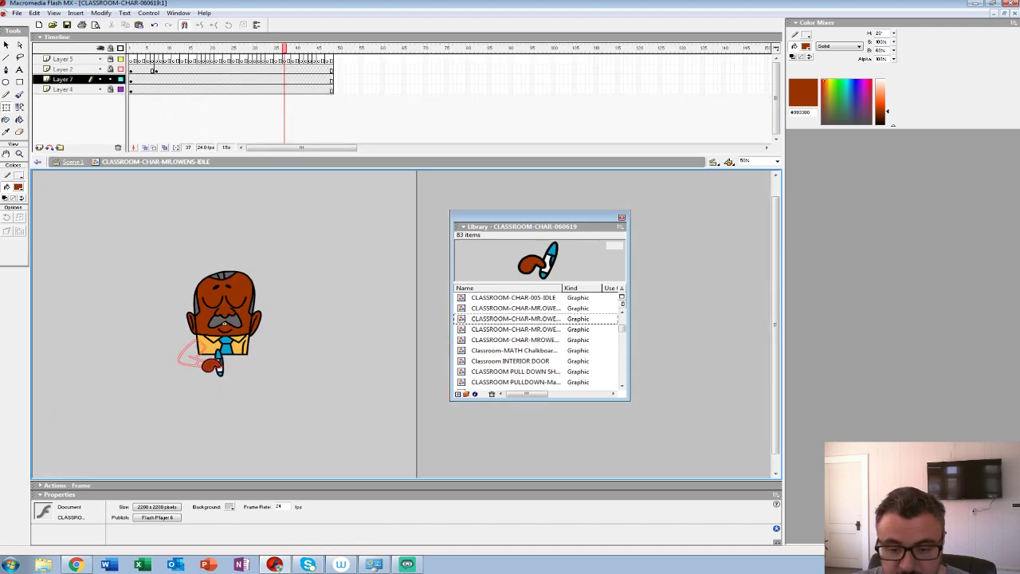
{"action": "double_click", "coordinate": [213, 364]}
{"action": "left_click_drag", "start_coordinate": [182, 60], "coordinate": [220, 70]}
{"action": "key", "text": "shift+F5"}
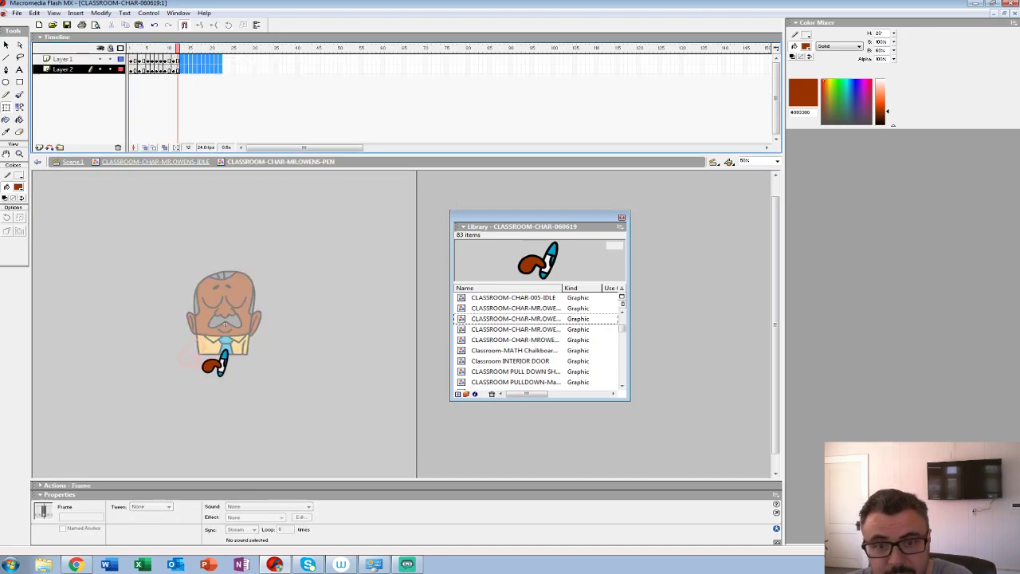
{"action": "left_click", "coordinate": [156, 161]}
{"action": "key", "text": "Return"}
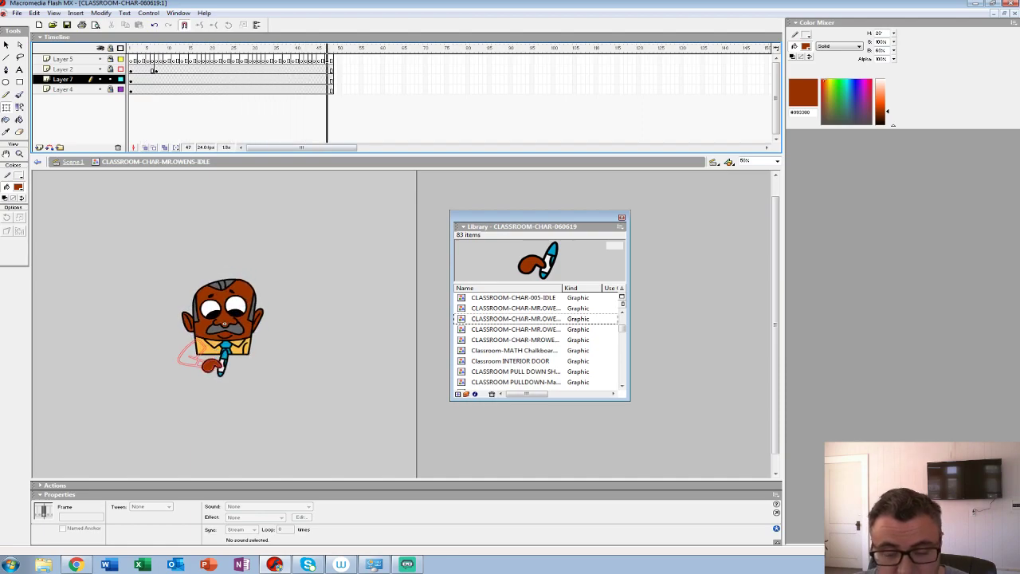
{"action": "key", "text": "Return"}
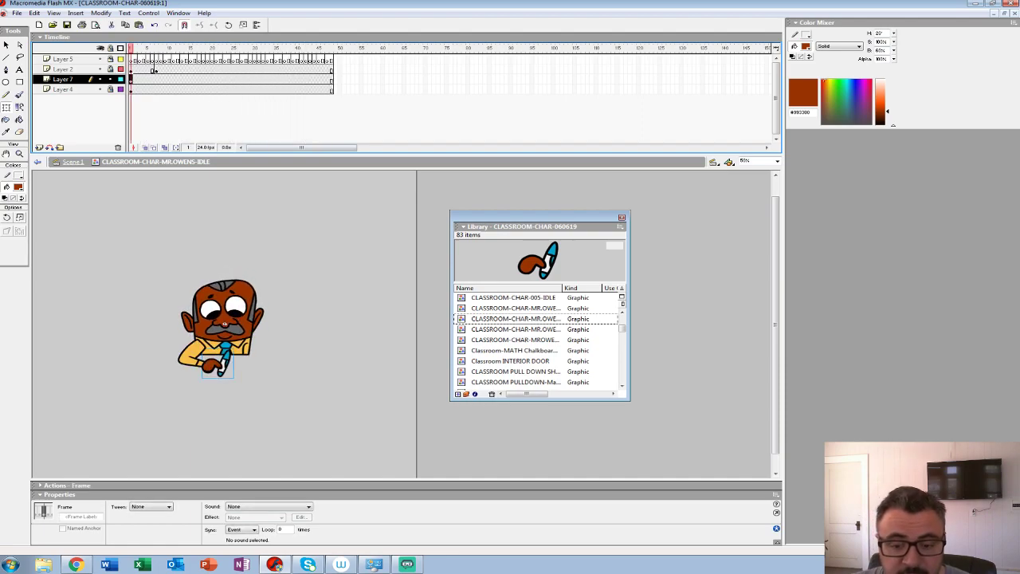
Step: Return to Scene 1 and reopen the CLASSROOM-CHAR-MR.OWENS-IDLE symbol for in-place editing over the desk
{"action": "left_click", "coordinate": [20, 153]}
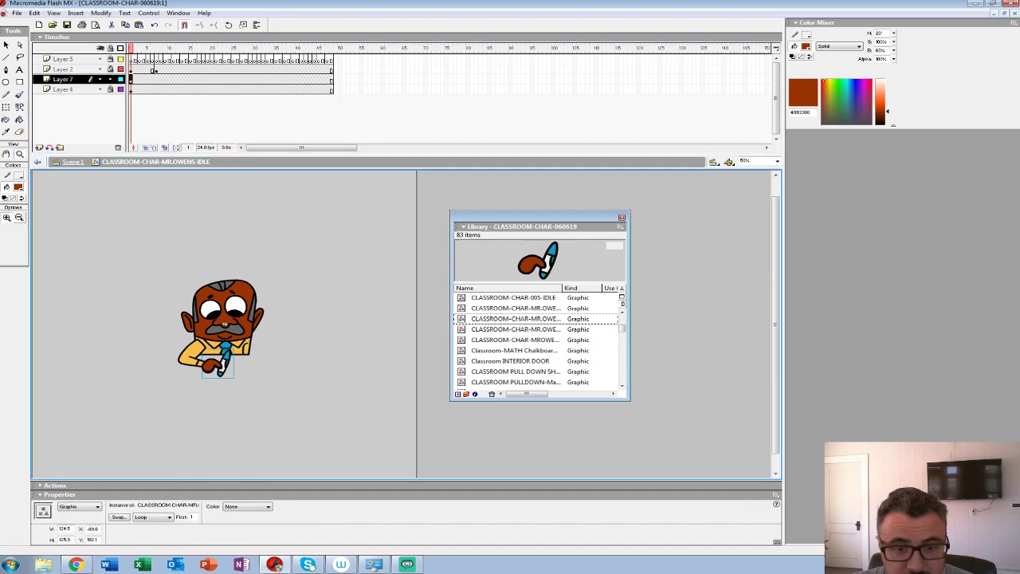
{"action": "key", "text": "ctrl+e"}
{"action": "key", "text": "v"}
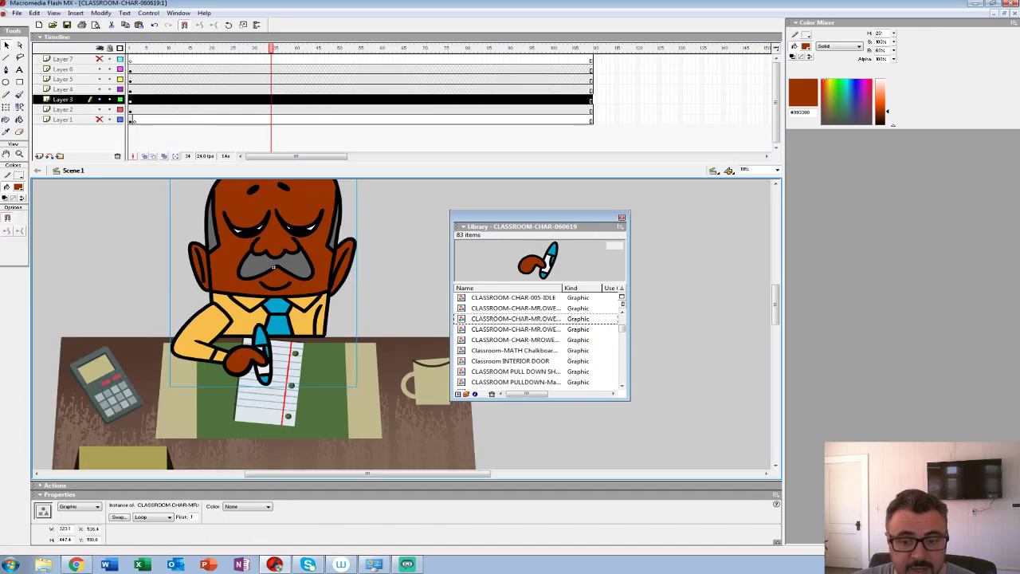
{"action": "double_click", "coordinate": [274, 268]}
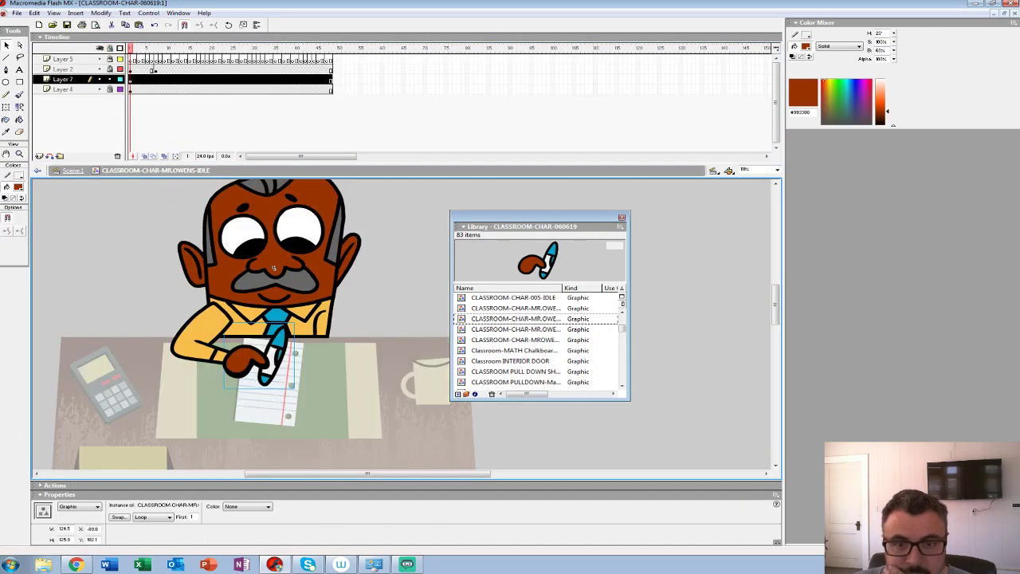
Step: Preview the idle animation and insert a keyframe for the pen hand at frame 25 on Layer 7
{"action": "key", "text": "Return"}
{"action": "key", "text": "Return"}
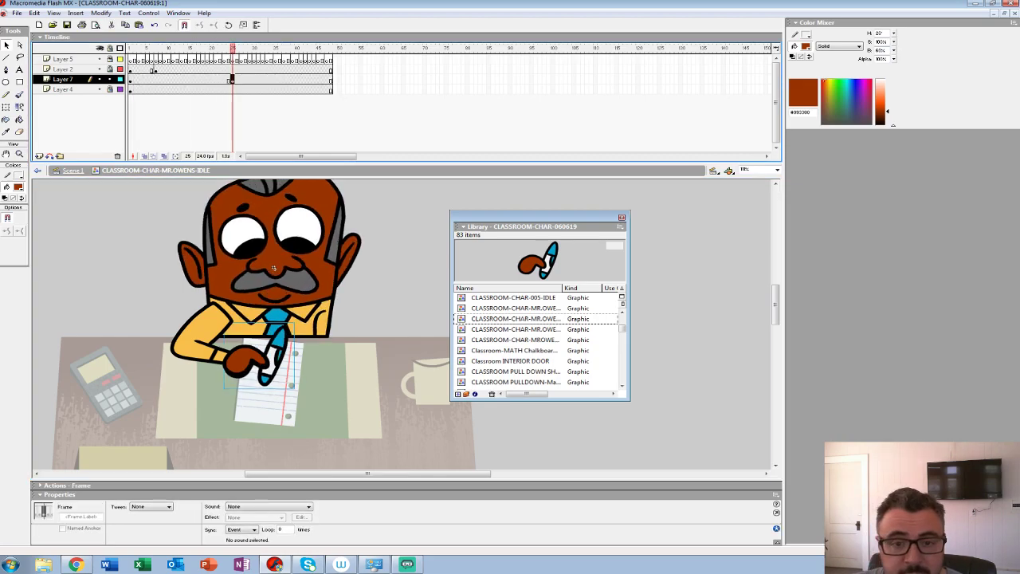
{"action": "key", "text": "ctrl+alt+r"}
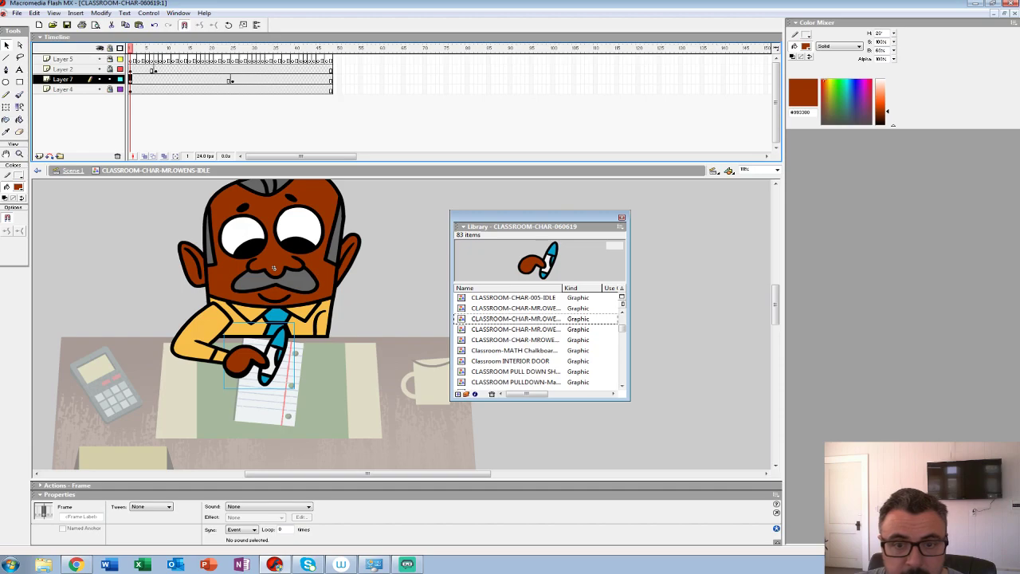
Step: Add a keyframe at frame 13 on Layer 7 with the pen hand moved right and slightly down, and preview it
{"action": "key", "text": "Return"}
{"action": "mouse_move", "coordinate": [246, 362]}
{"action": "left_mouse_down"}
{"action": "mouse_move", "coordinate": [291, 371]}
{"action": "mouse_move", "coordinate": [286, 377]}
{"action": "left_mouse_up"}
{"action": "left_click", "coordinate": [131, 49]}
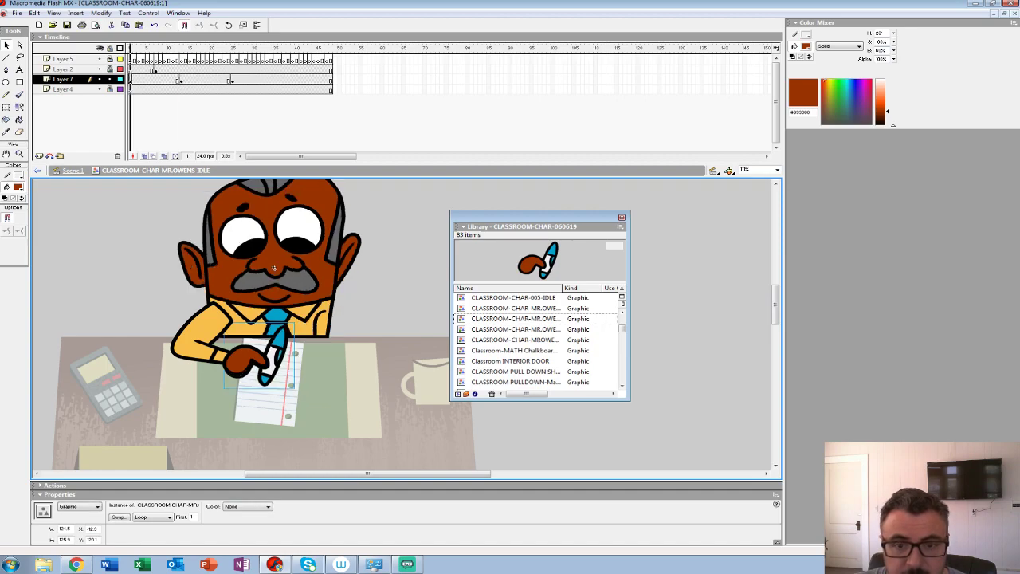
{"action": "key", "text": "Return"}
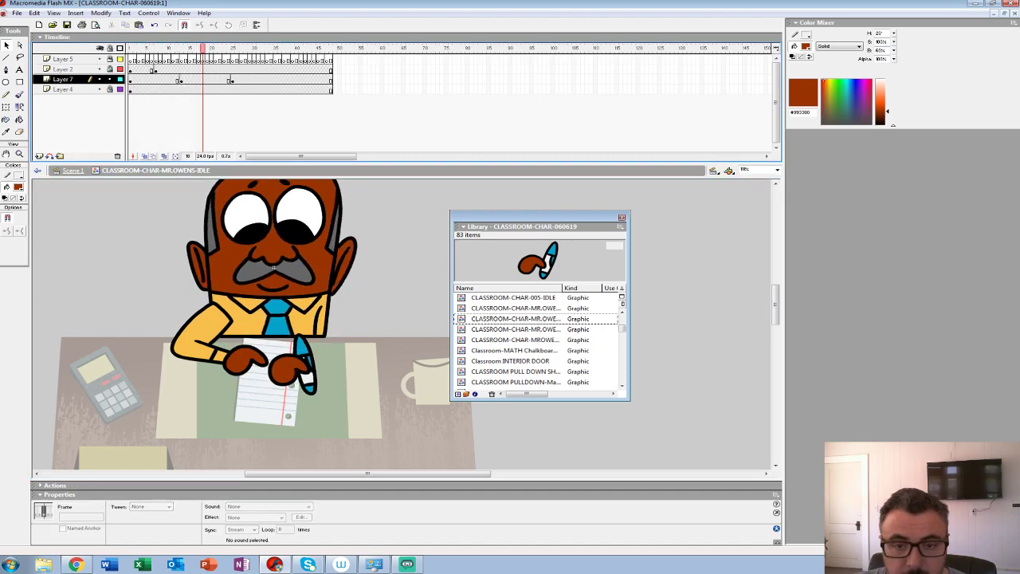
Step: Nudge the pen hand at frame 13 slightly left and up, then play back the movement
{"action": "left_click", "coordinate": [139, 80]}
{"action": "key", "text": "Left"}
{"action": "key", "text": "Left"}
{"action": "key", "text": "Left"}
{"action": "key", "text": "Left"}
{"action": "key", "text": "Left"}
{"action": "key", "text": "Left"}
{"action": "key", "text": "Left"}
{"action": "key", "text": "Left"}
{"action": "key", "text": "Left"}
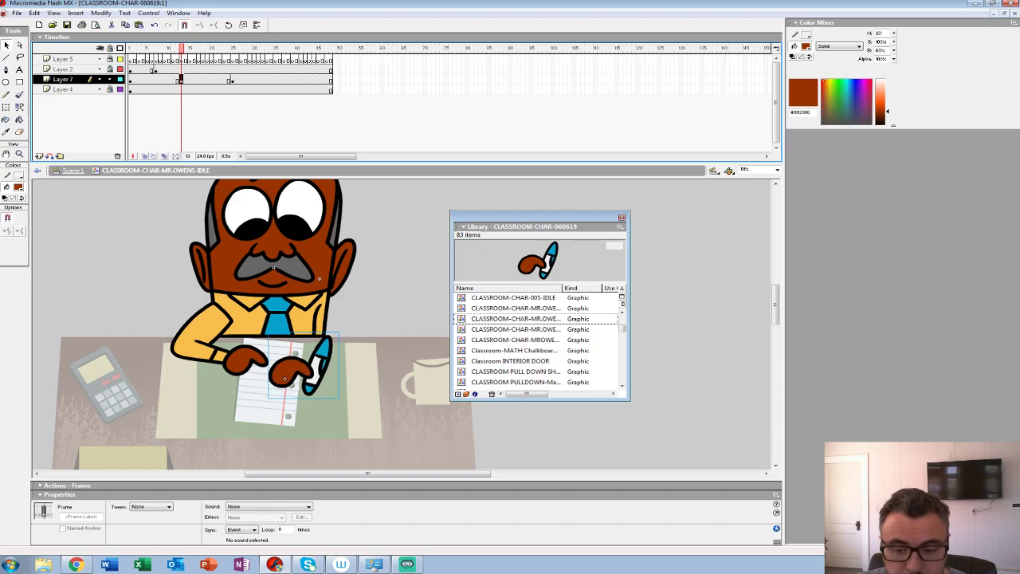
{"action": "key", "text": "Up"}
{"action": "key", "text": "Up"}
{"action": "key", "text": "Up"}
{"action": "key", "text": "Up"}
{"action": "key", "text": "Up"}
{"action": "key", "text": "Up"}
{"action": "key", "text": "Up"}
{"action": "key", "text": "Up"}
{"action": "key", "text": "Up"}
{"action": "key", "text": "Up"}
{"action": "key", "text": "Up"}
{"action": "key", "text": "Up"}
{"action": "key", "text": "Up"}
{"action": "key", "text": "Up"}
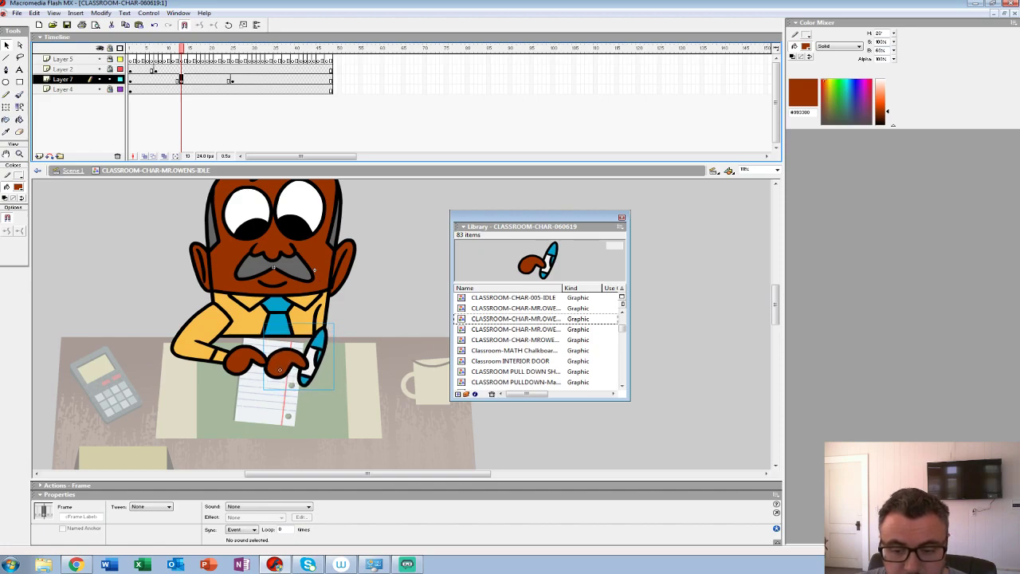
{"action": "key", "text": "Return"}
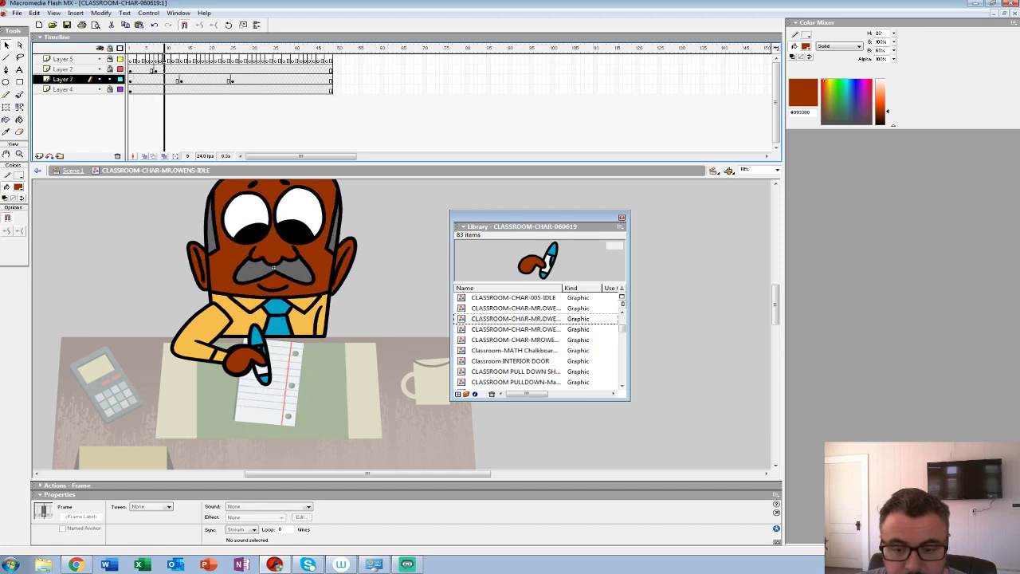
Step: Nudge the pen hand at frame 1 of Layer 7 right until the pen passes the paper's right edge
{"action": "key", "text": "comma"}
{"action": "key", "text": "comma"}
{"action": "key", "text": "comma"}
{"action": "key", "text": "comma"}
{"action": "key", "text": "comma"}
{"action": "key", "text": "comma"}
{"action": "key", "text": "comma"}
{"action": "key", "text": "comma"}
{"action": "key", "text": "comma"}
{"action": "key", "text": "comma"}
{"action": "key", "text": "comma"}
{"action": "key", "text": "comma"}
{"action": "key", "text": "comma"}
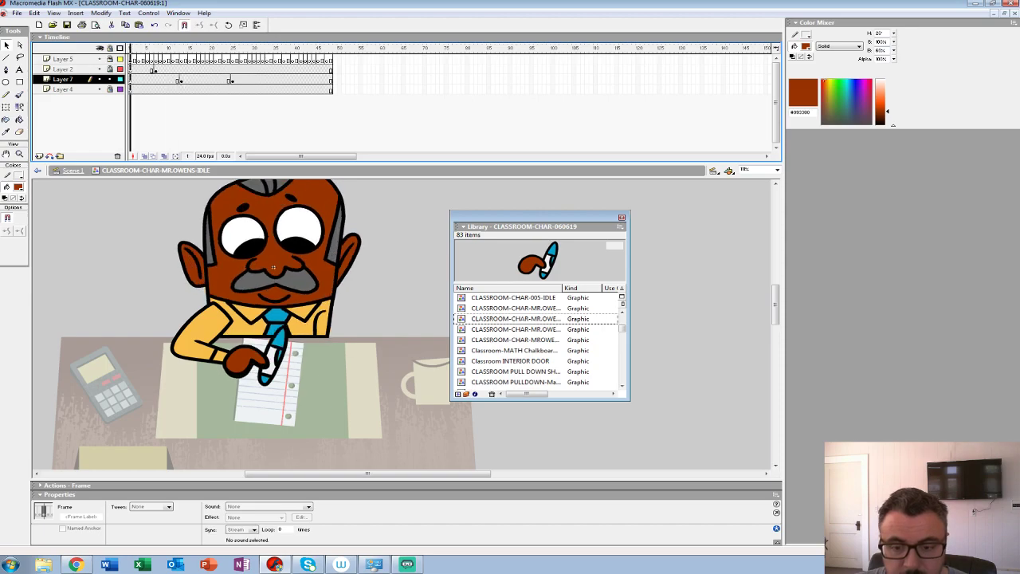
{"action": "key", "text": "Right"}
{"action": "key", "text": "Right"}
{"action": "key", "text": "Right"}
{"action": "key", "text": "Right"}
{"action": "key", "text": "Right"}
{"action": "key", "text": "Right"}
{"action": "key", "text": "Right"}
{"action": "key", "text": "Right"}
{"action": "key", "text": "Right"}
{"action": "key", "text": "Right"}
{"action": "key", "text": "Right"}
{"action": "key", "text": "Right"}
{"action": "key", "text": "Right"}
{"action": "key", "text": "Right"}
{"action": "key", "text": "Right"}
{"action": "key", "text": "Right"}
{"action": "key", "text": "Right"}
{"action": "key", "text": "Right"}
{"action": "key", "text": "Right"}
{"action": "key", "text": "Right"}
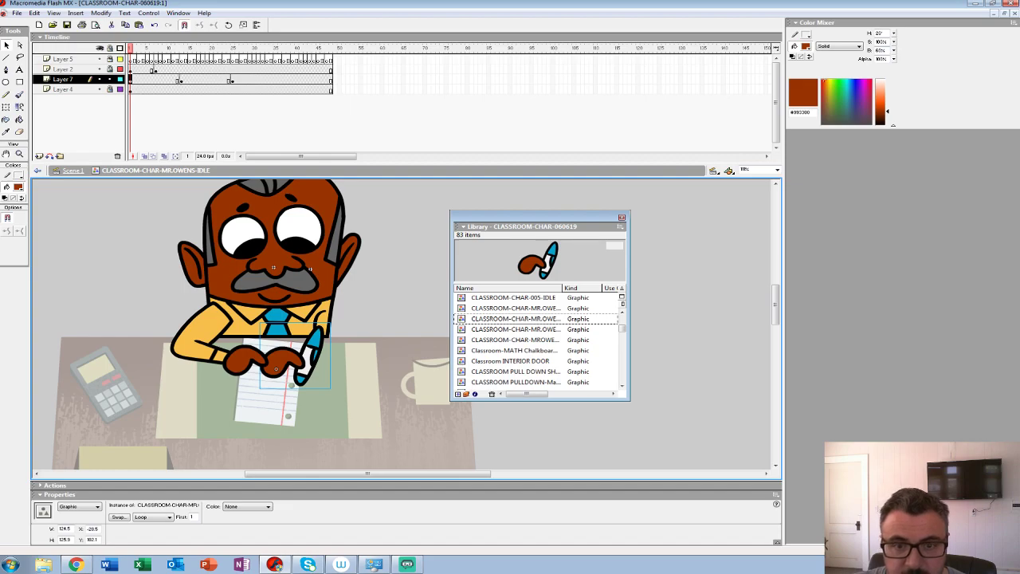
{"action": "left_click", "coordinate": [130, 49]}
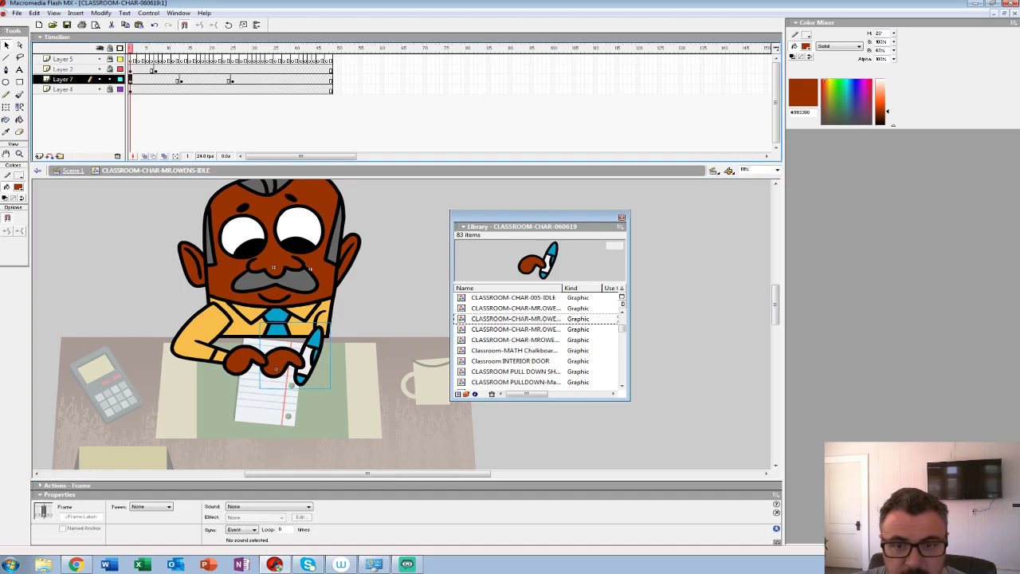
Step: Clear the frame 13 keyframe on Layer 7 and replace the frame 25 keyframe with one matching frame 1's hand position
{"action": "left_click", "coordinate": [181, 80]}
{"action": "key", "text": "shift+F6"}
{"action": "left_click", "coordinate": [229, 80]}
{"action": "left_click", "coordinate": [232, 80]}
{"action": "key", "text": "Return"}
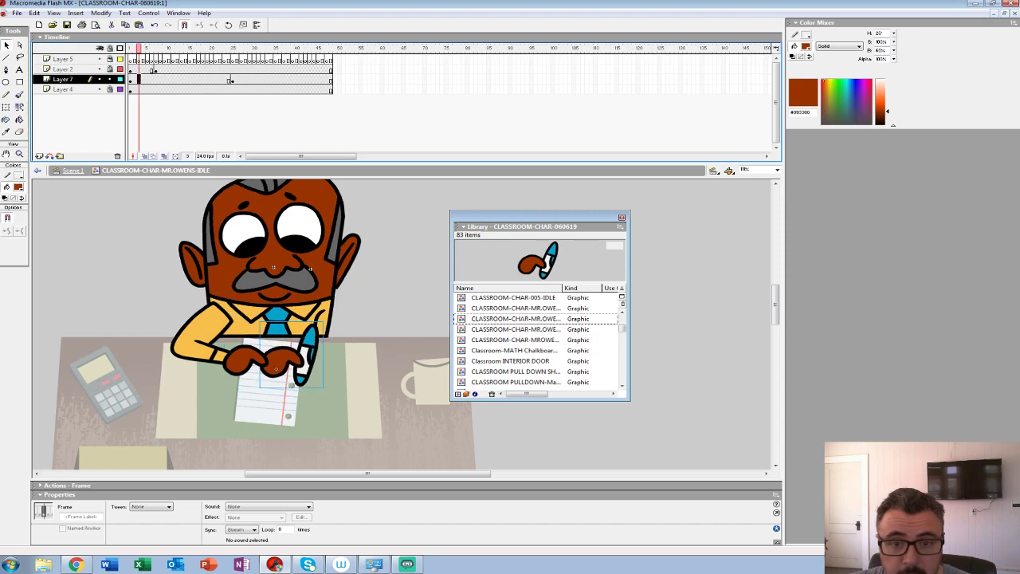
Step: Add a keyframe at frame 13 on Layer 7 and move the pen hand left to the sheet's left edge
{"action": "key", "text": "period"}
{"action": "left_click_drag", "start_coordinate": [278, 362], "coordinate": [227, 363]}
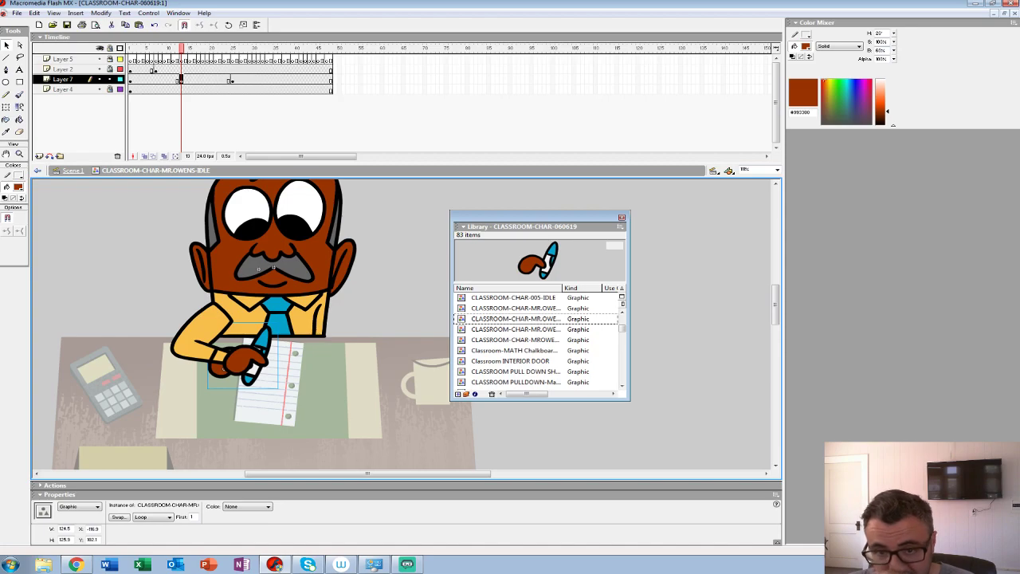
{"action": "left_click", "coordinate": [207, 80]}
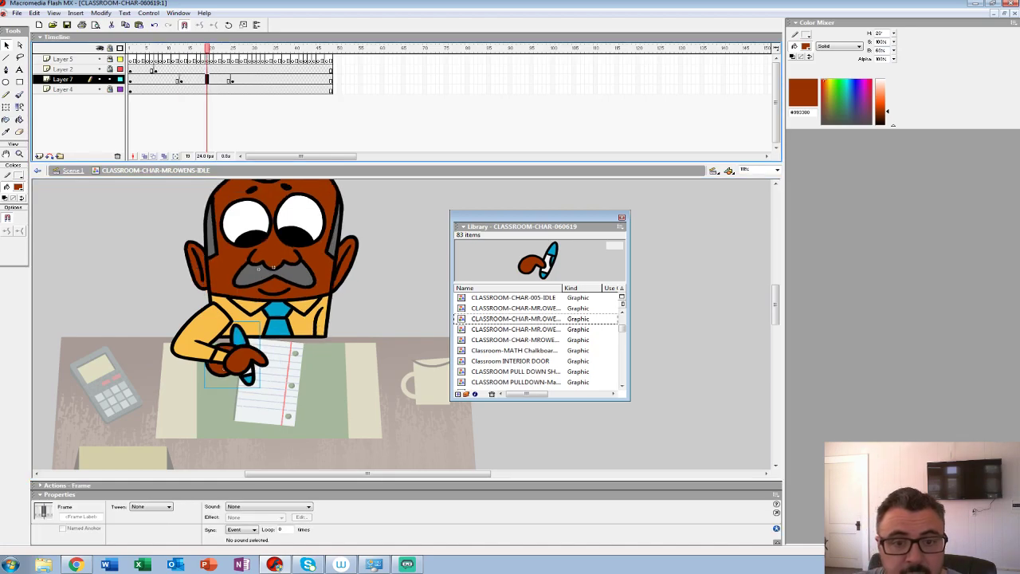
Step: Hide Layer 2 and Layer 4 and preview the pen hand's side-to-side movement on its own
{"action": "left_click", "coordinate": [100, 88]}
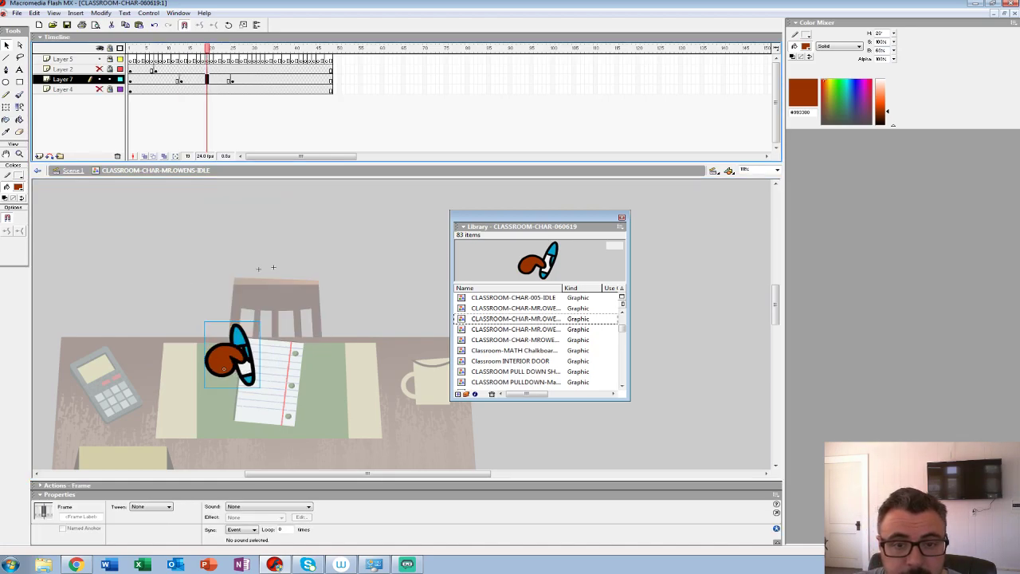
{"action": "key", "text": "Return"}
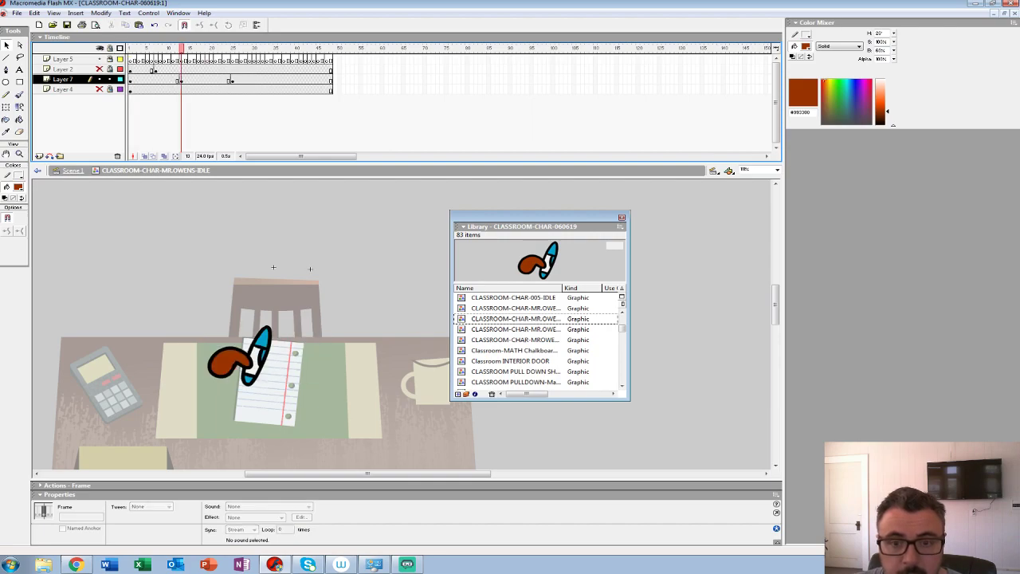
{"action": "left_click", "coordinate": [207, 80]}
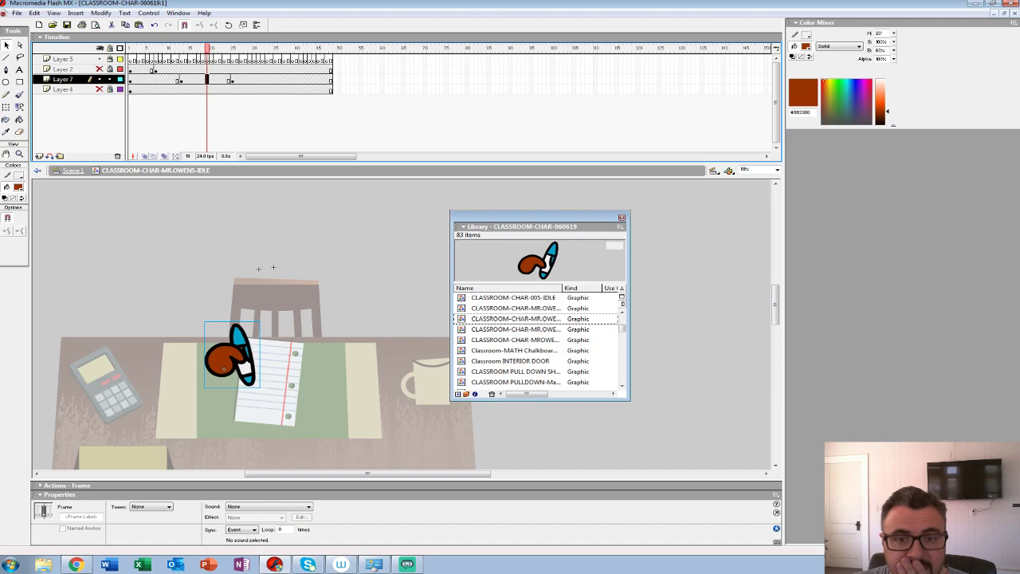
{"action": "left_click", "coordinate": [186, 80]}
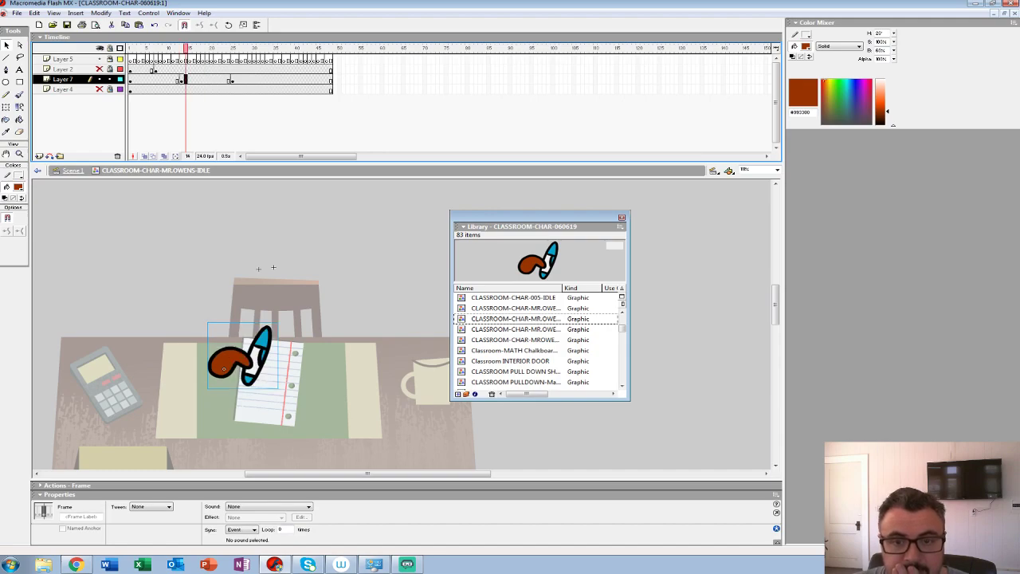
{"action": "key", "text": "Return"}
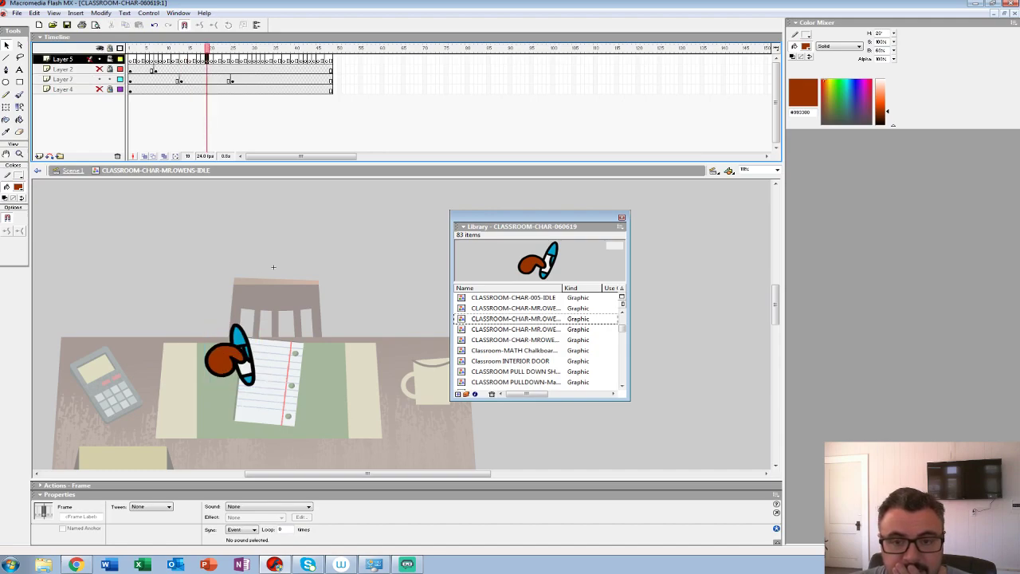
{"action": "key", "text": "Return"}
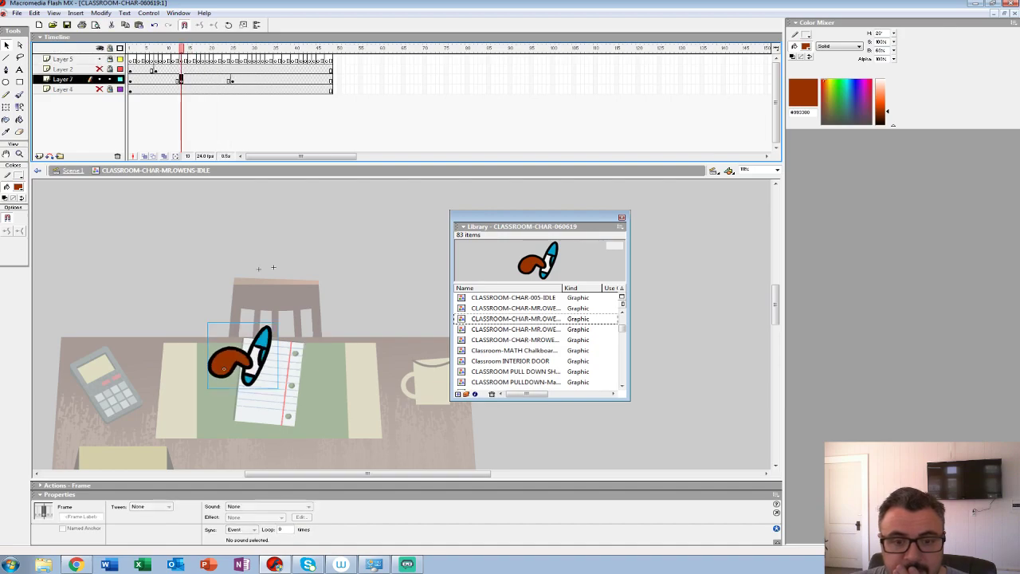
Step: Add a motion guide layer above Layer 7 and draw a straight line across the sheet through the hand's positions
{"action": "left_click", "coordinate": [49, 156]}
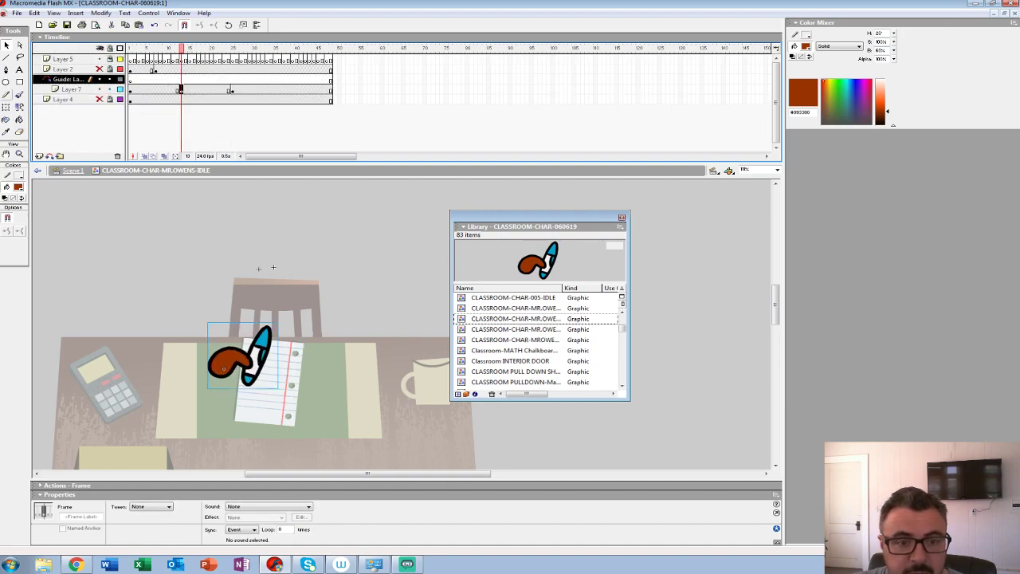
{"action": "key", "text": "n"}
{"action": "mouse_move", "coordinate": [306, 351]}
{"action": "left_mouse_down"}
{"action": "mouse_move", "coordinate": [356, 370]}
{"action": "mouse_move", "coordinate": [224, 369]}
{"action": "left_mouse_up"}
Step: Bend the motion guide line upward into an arc and check it against the pen hand at frame 13
{"action": "key", "text": "v"}
{"action": "left_click", "coordinate": [224, 368]}
{"action": "left_click", "coordinate": [233, 91]}
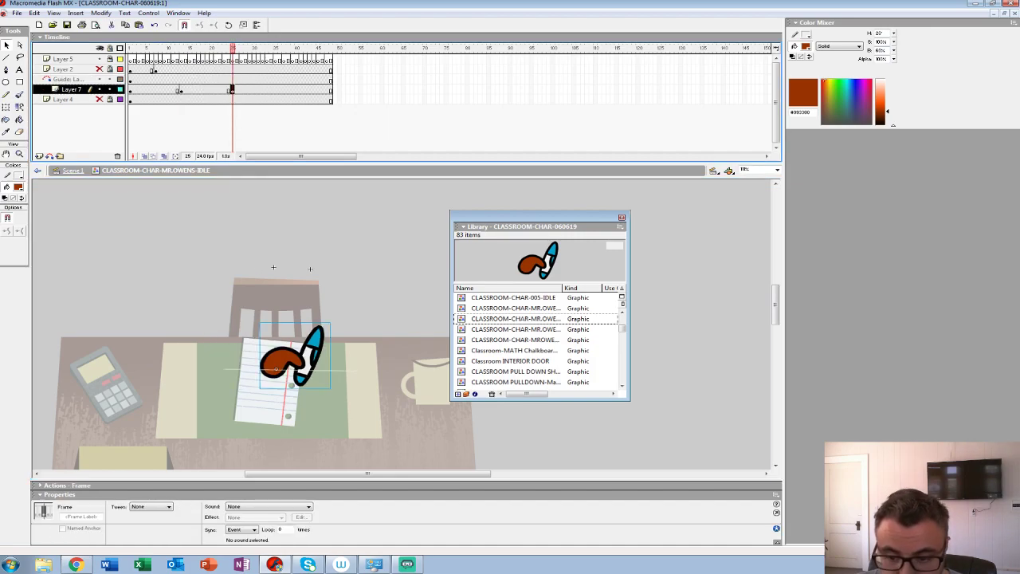
{"action": "left_click_drag", "start_coordinate": [276, 369], "coordinate": [252, 355]}
{"action": "left_click", "coordinate": [181, 90]}
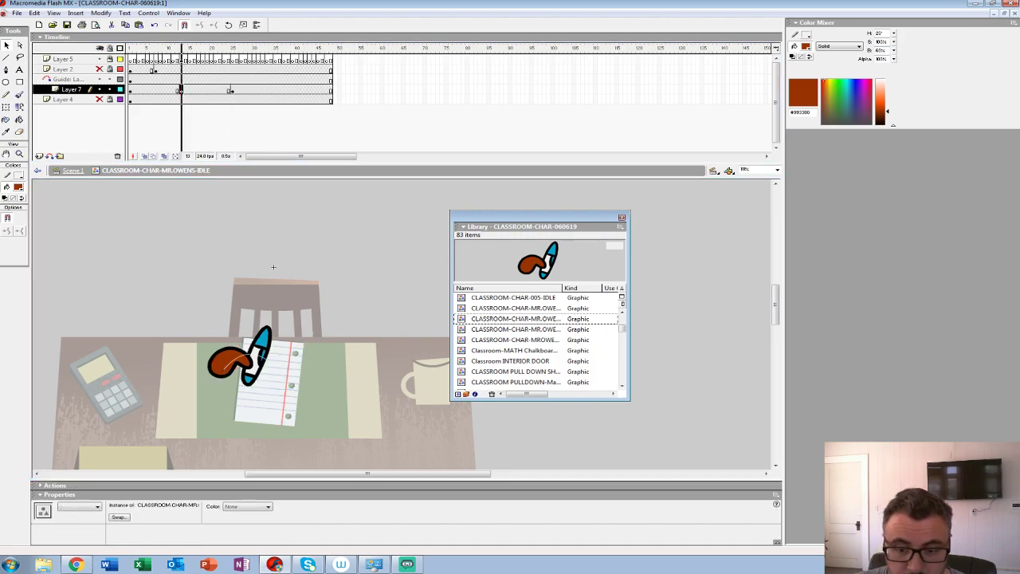
Step: Motion-tween Layer 7 from frame 13 to 25, split the tween with a keyframe at frame 19, and adjust the easing around it
{"action": "key", "text": "Return"}
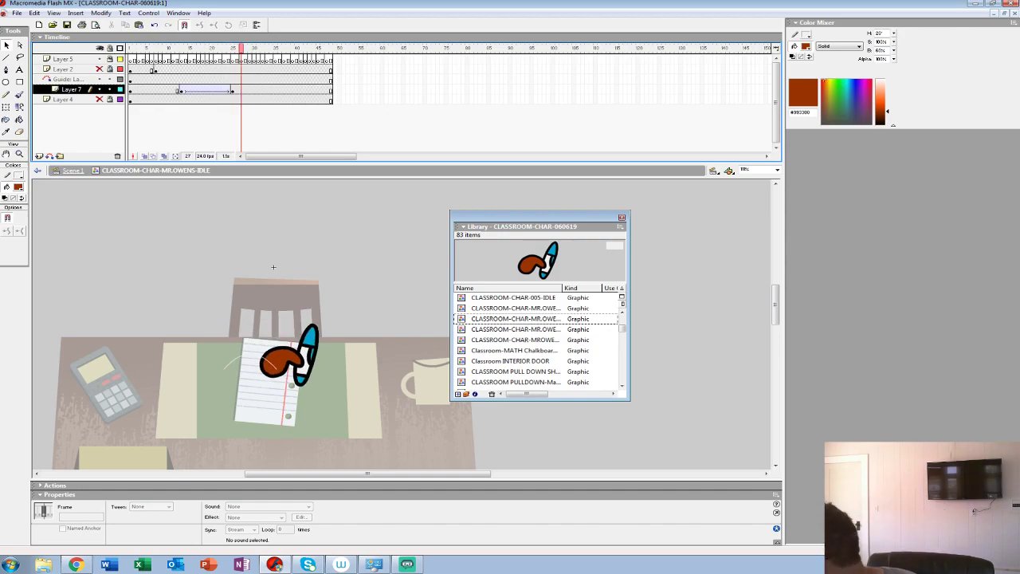
{"action": "left_click", "coordinate": [207, 90]}
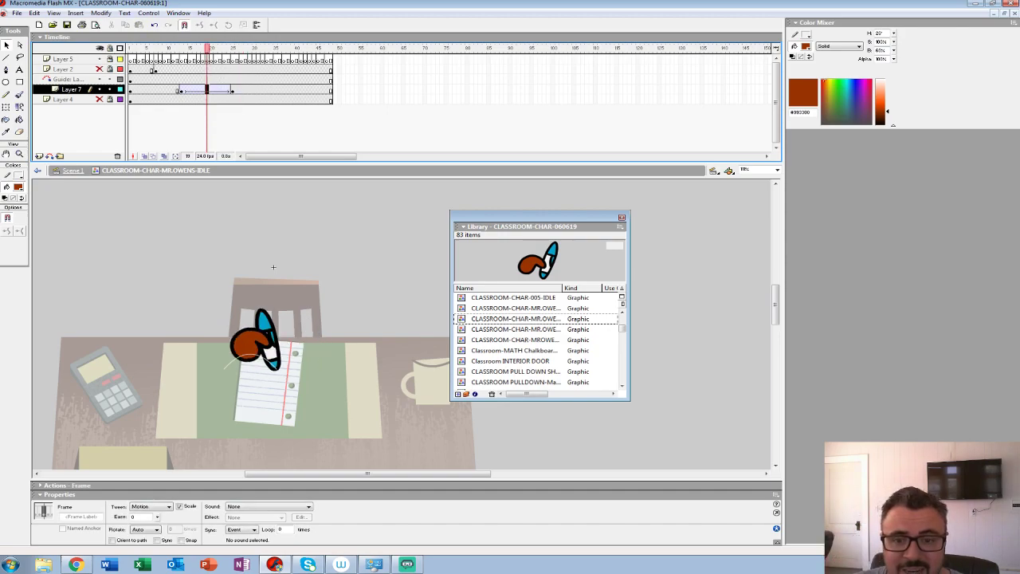
{"action": "key", "text": "F6"}
{"action": "left_click", "coordinate": [203, 90]}
{"action": "left_click_drag", "start_coordinate": [158, 517], "coordinate": [158, 487]}
{"action": "left_click", "coordinate": [215, 90]}
{"action": "left_click_drag", "start_coordinate": [212, 61], "coordinate": [189, 69]}
{"action": "key", "text": "Return"}
{"action": "key", "text": "Return"}
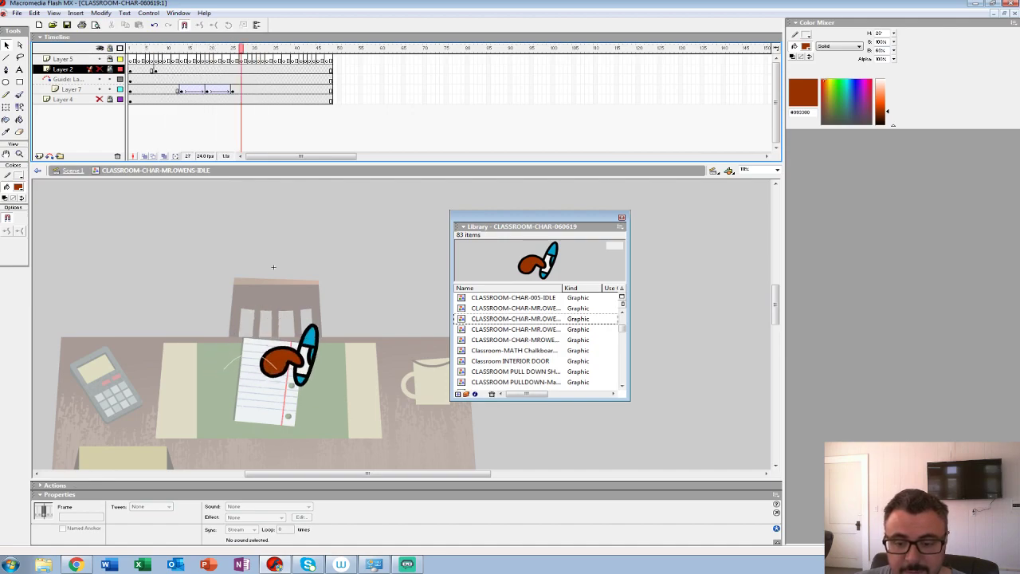
Step: Apply a motion tween to Layer 7 from frame 1 to frame 13
{"action": "left_click", "coordinate": [131, 70]}
{"action": "left_click", "coordinate": [131, 90]}
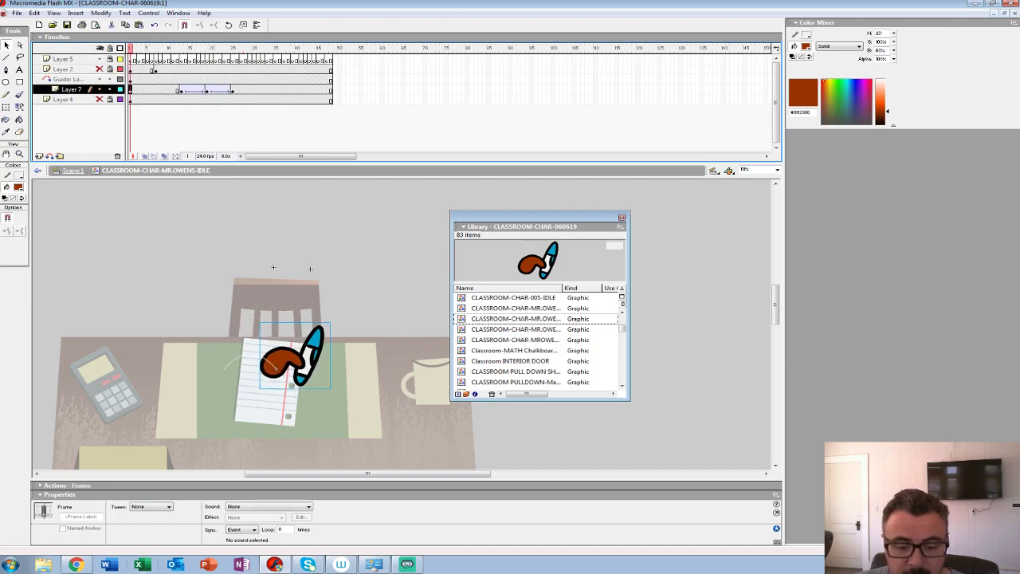
{"action": "left_click", "coordinate": [152, 506]}
{"action": "left_click", "coordinate": [143, 523]}
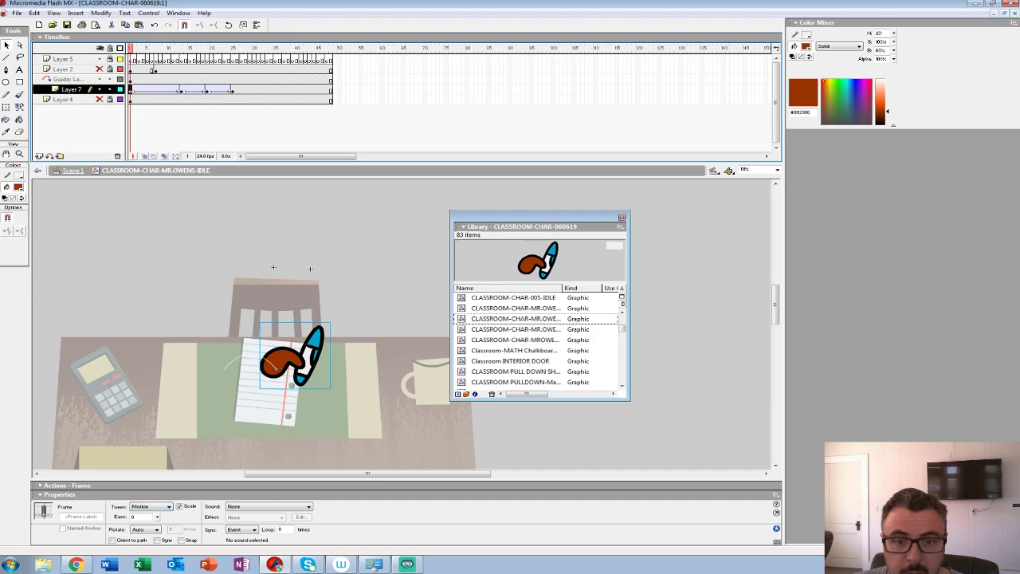
Step: Add a Layer 7 keyframe at frame 7, set the ease of frames 7 to 13 to 100, and preview the motion
{"action": "key", "text": "."}
{"action": "key", "text": "."}
{"action": "key", "text": "."}
{"action": "key", "text": "."}
{"action": "key", "text": "."}
{"action": "key", "text": "."}
{"action": "key", "text": "."}
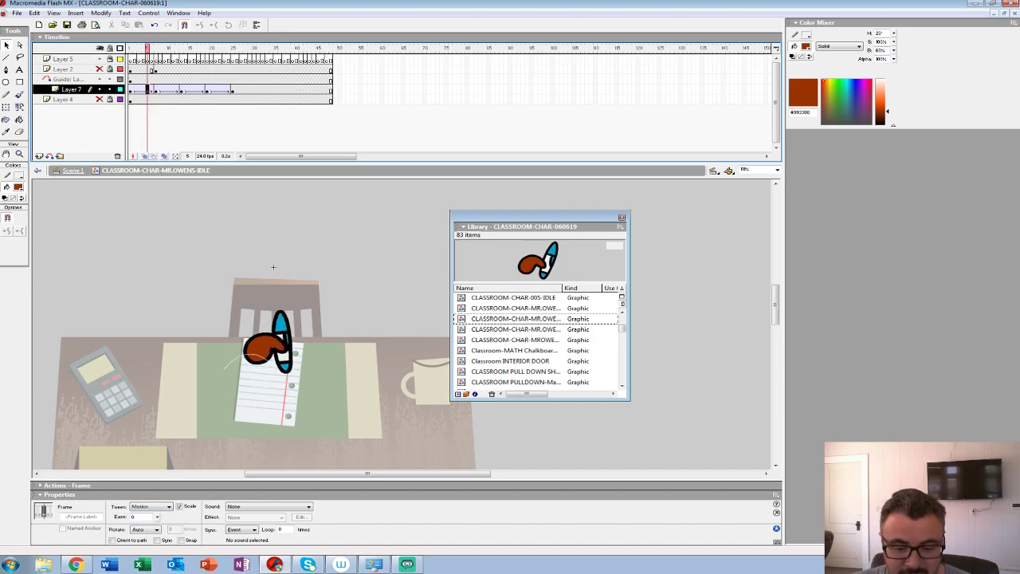
{"action": "left_click_drag", "start_coordinate": [158, 518], "coordinate": [158, 484]}
{"action": "key", "text": "."}
{"action": "key", "text": "."}
{"action": "key", "text": "."}
{"action": "key", "text": "."}
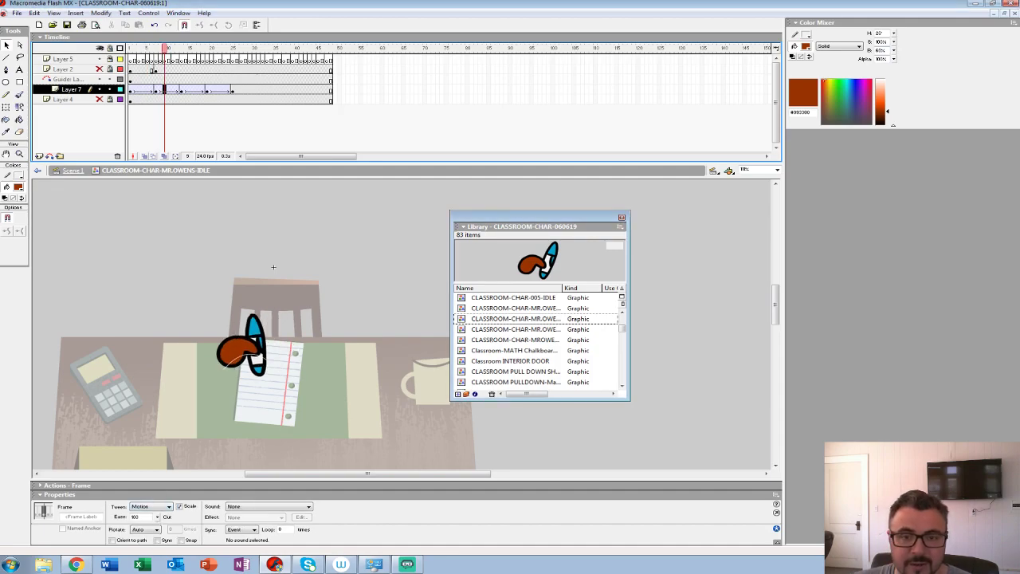
{"action": "key", "text": "Return"}
{"action": "key", "text": "Return"}
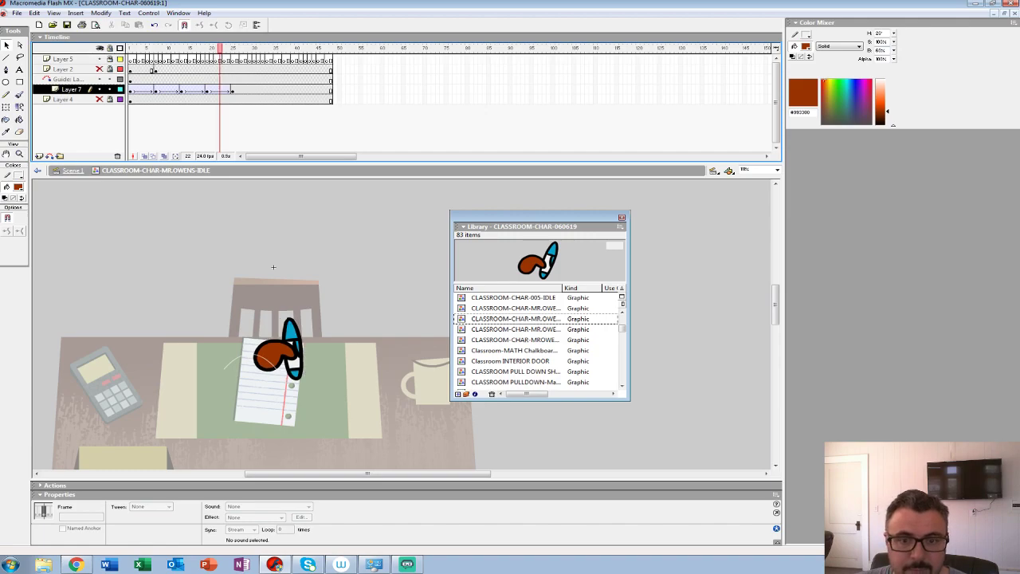
Step: Remove the guide line from frames 1 to 12 and clear Layer 7's keyframe at frame 7 for a straight stroke
{"action": "left_click", "coordinate": [131, 80]}
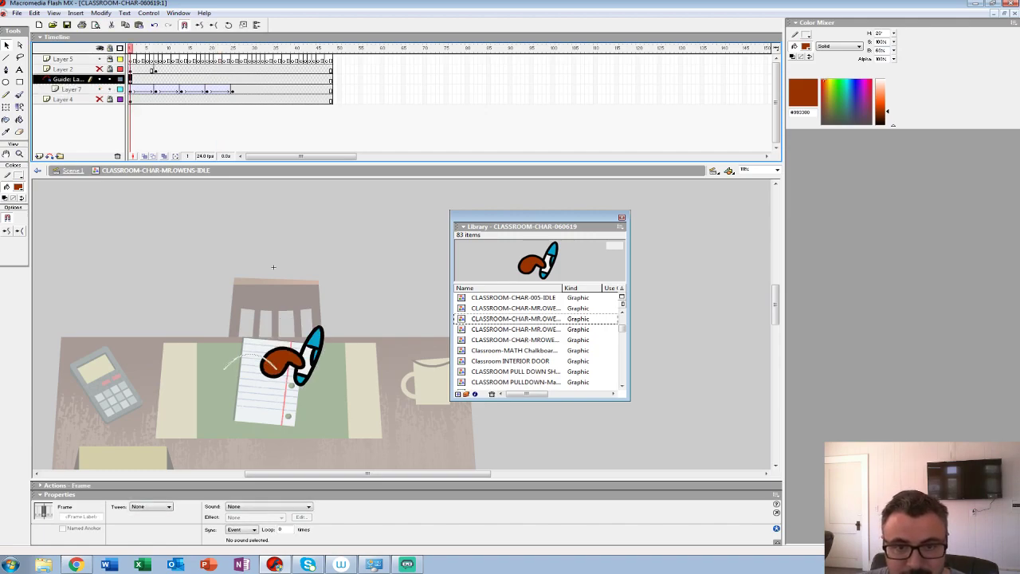
{"action": "key", "text": "Return"}
{"action": "left_click", "coordinate": [130, 79]}
{"action": "key", "text": "Delete"}
{"action": "left_click", "coordinate": [161, 90]}
{"action": "left_click", "coordinate": [156, 90]}
{"action": "key", "text": "shift+F6"}
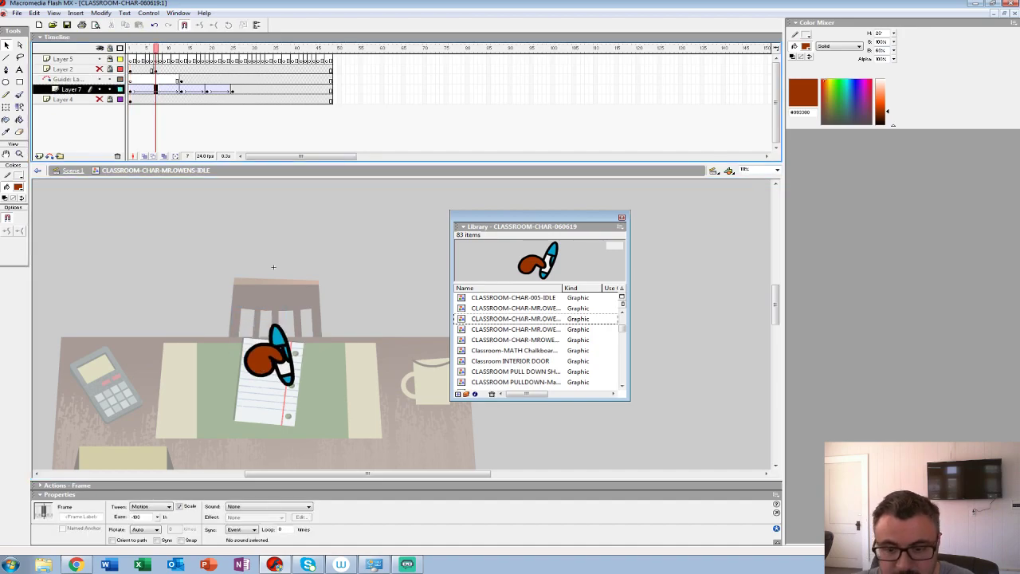
{"action": "key", "text": "Return"}
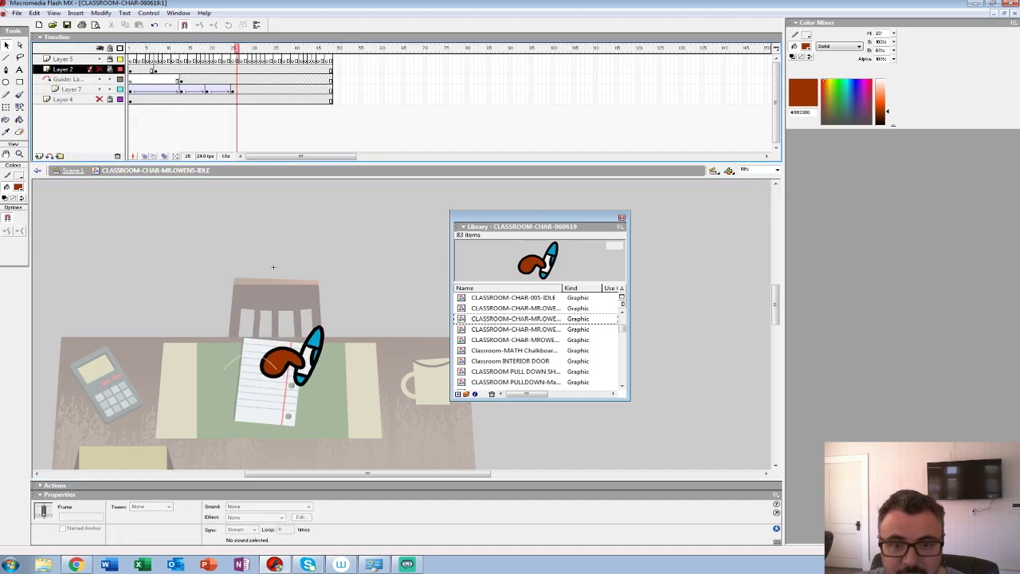
{"action": "key", "text": "Return"}
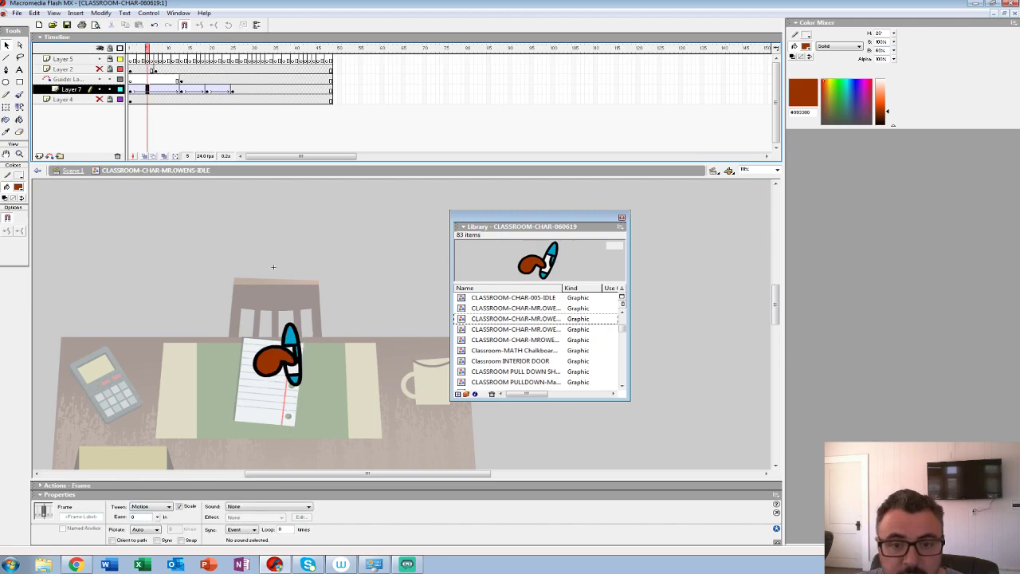
Step: Insert a Layer 7 keyframe at frame 7 on the straight stroke, adjust the easing of frames 7 to 13, and play it back
{"action": "key", "text": "period"}
{"action": "key", "text": "period"}
{"action": "key", "text": "F6"}
{"action": "key", "text": "comma"}
{"action": "key", "text": "comma"}
{"action": "key", "text": "comma"}
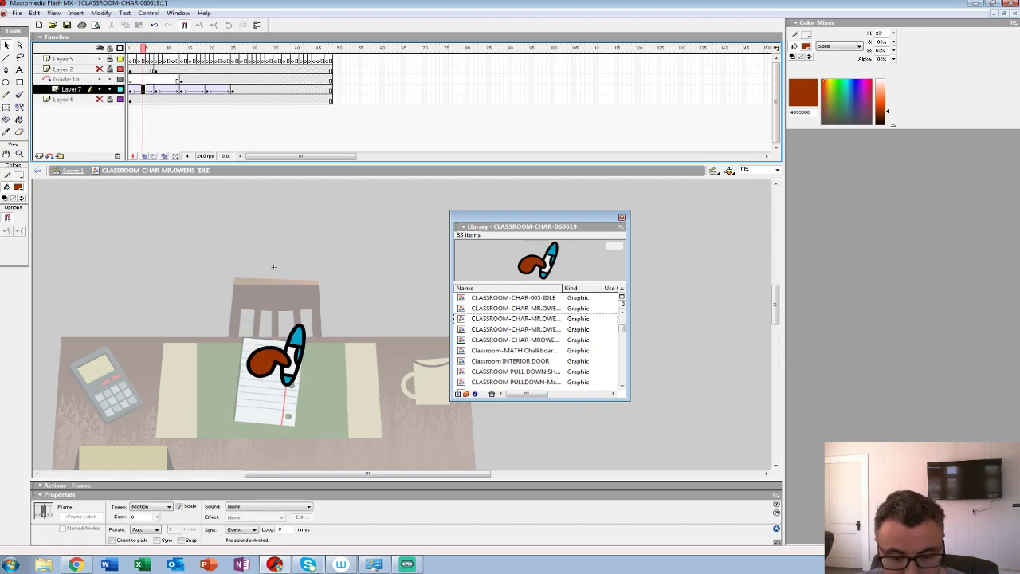
{"action": "key", "text": "period"}
{"action": "key", "text": "Return"}
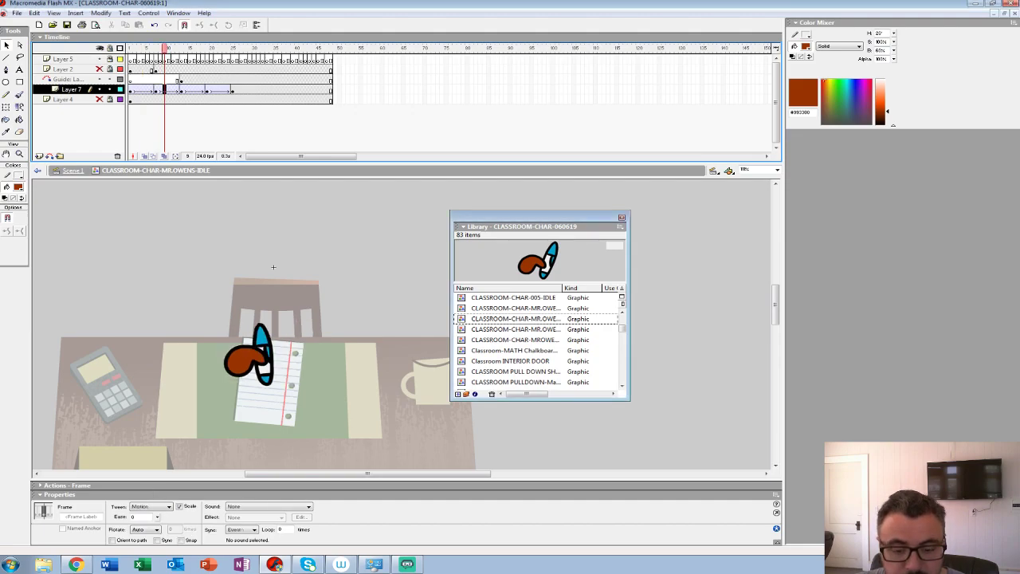
{"action": "left_click_drag", "start_coordinate": [158, 517], "coordinate": [157, 483]}
{"action": "key", "text": "ctrl+alt+r"}
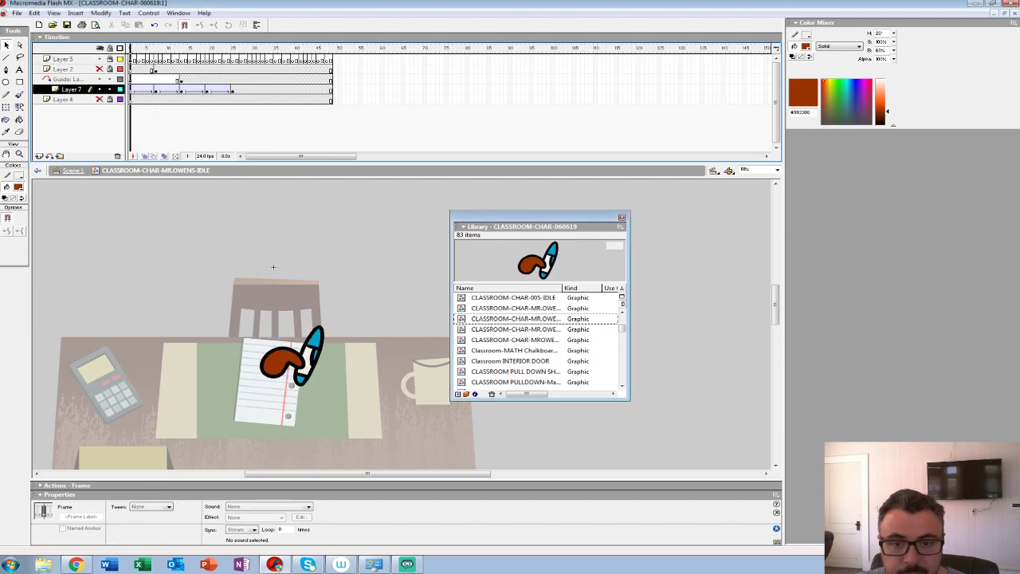
{"action": "key", "text": "Return"}
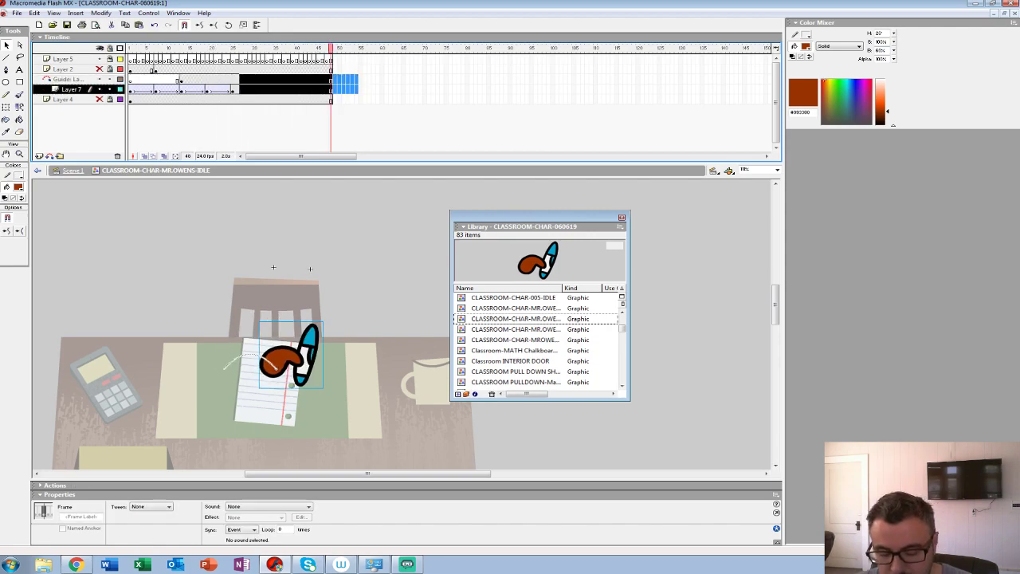
Step: Remove the frames after frame 26 from Layer 7 and its guide layer, and preview the writing cycle
{"action": "key", "text": "Return"}
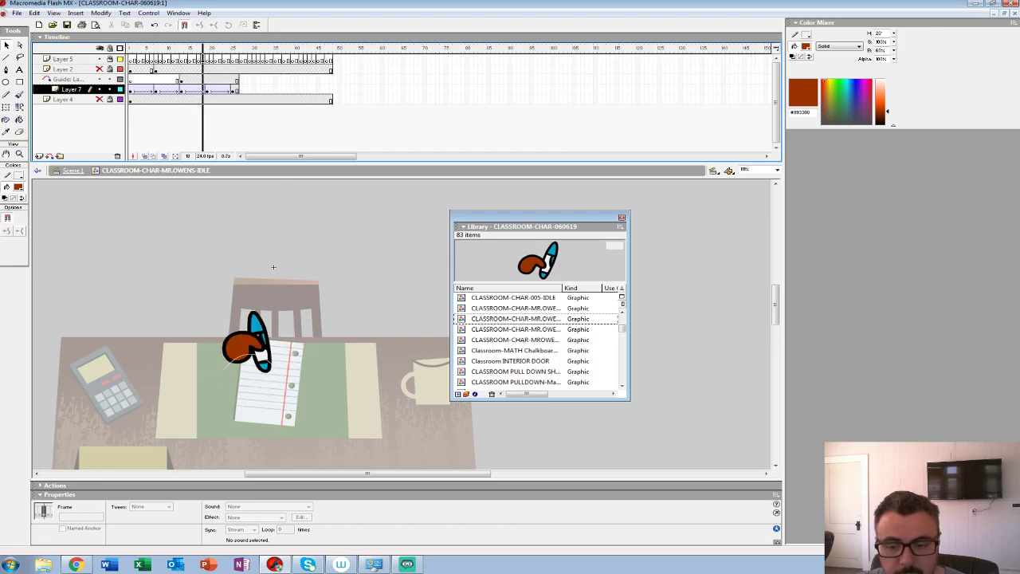
{"action": "key", "text": "ctrl+alt+r"}
{"action": "key", "text": "Return"}
{"action": "key", "text": "Return"}
Step: Convert Layer 7's tweened frames to individual keyframes, clear extra ones around frames 16 and 22, and set the tween to None
{"action": "left_click", "coordinate": [134, 90]}
{"action": "left_click_drag", "start_coordinate": [139, 90], "coordinate": [224, 88]}
{"action": "key", "text": "F6"}
{"action": "left_click", "coordinate": [237, 100]}
{"action": "left_click", "coordinate": [198, 89]}
{"action": "left_click", "coordinate": [194, 90]}
{"action": "key", "text": "shift+F6"}
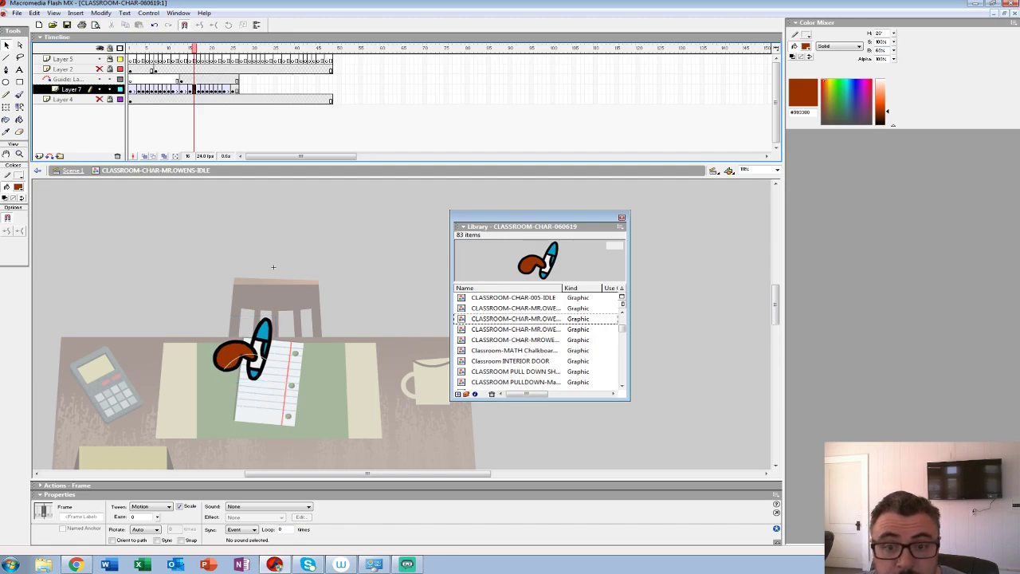
{"action": "left_click", "coordinate": [220, 89]}
{"action": "key", "text": "shift+F6"}
{"action": "key", "text": "Return"}
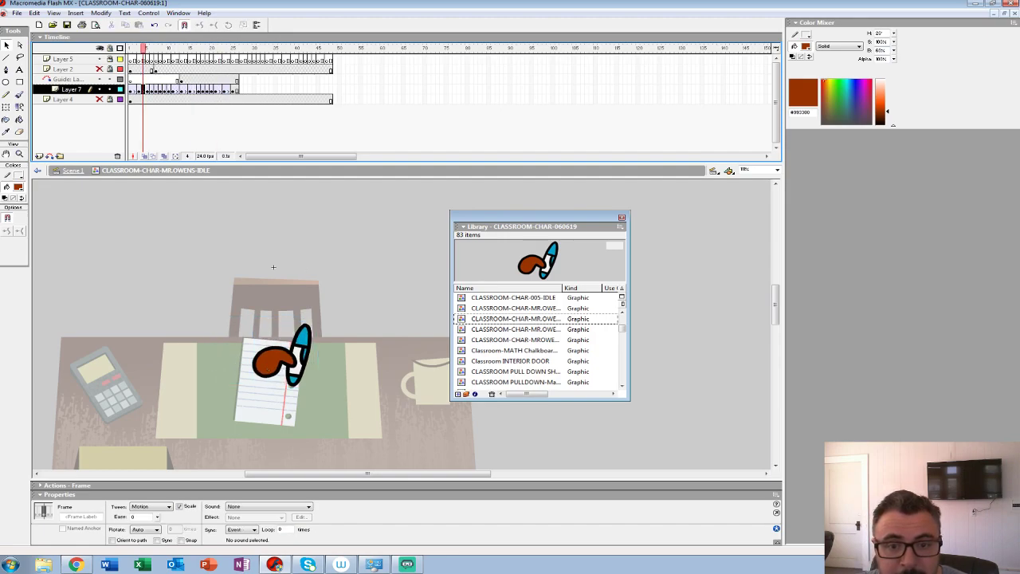
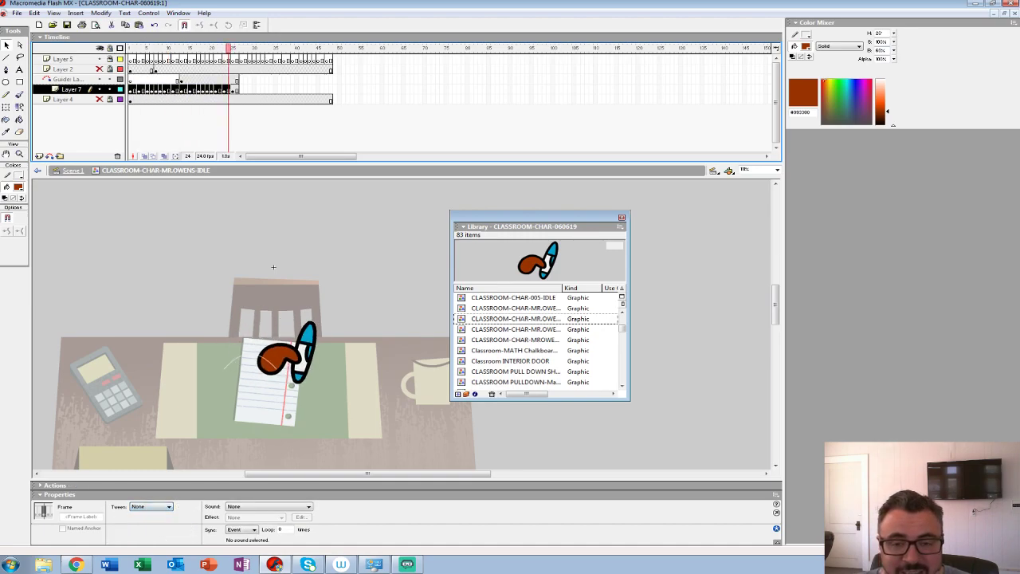
{"action": "left_click_drag", "start_coordinate": [228, 49], "coordinate": [130, 49]}
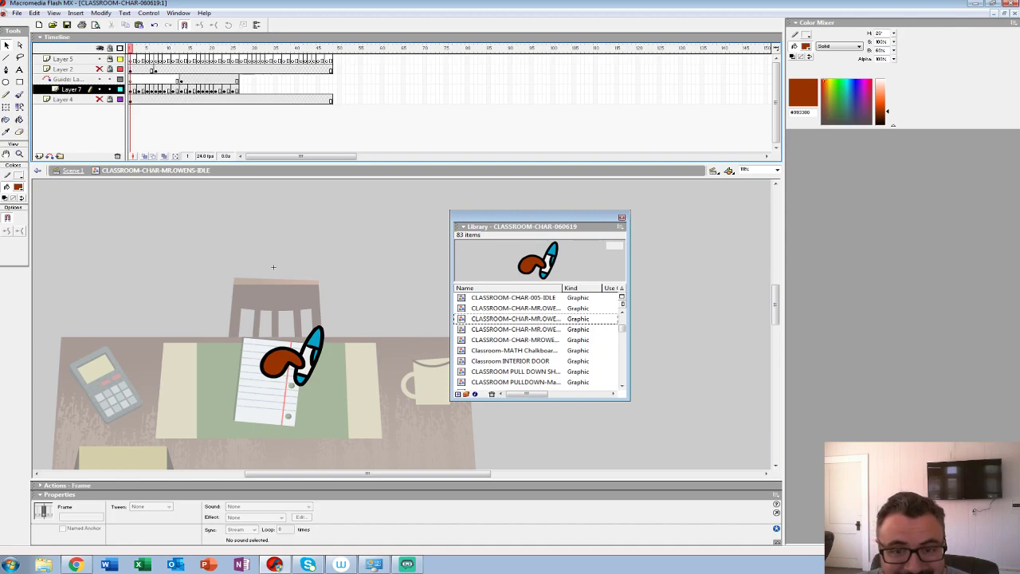
{"action": "key", "text": "Return"}
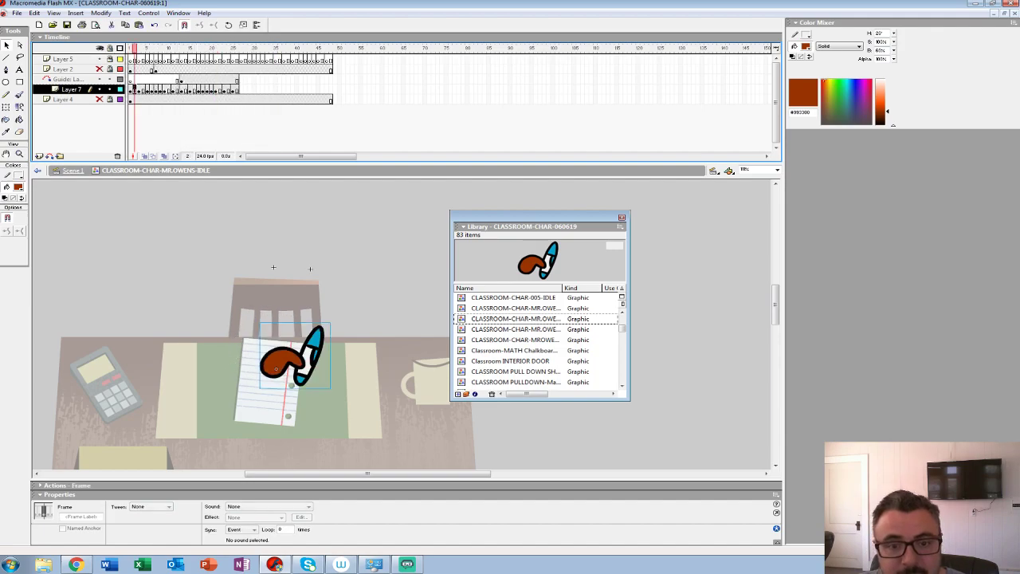
Step: Show Layer 2 and Layer 4 again, unlock Layer 2, and preview the moving hand against the full character
{"action": "key", "text": "Return"}
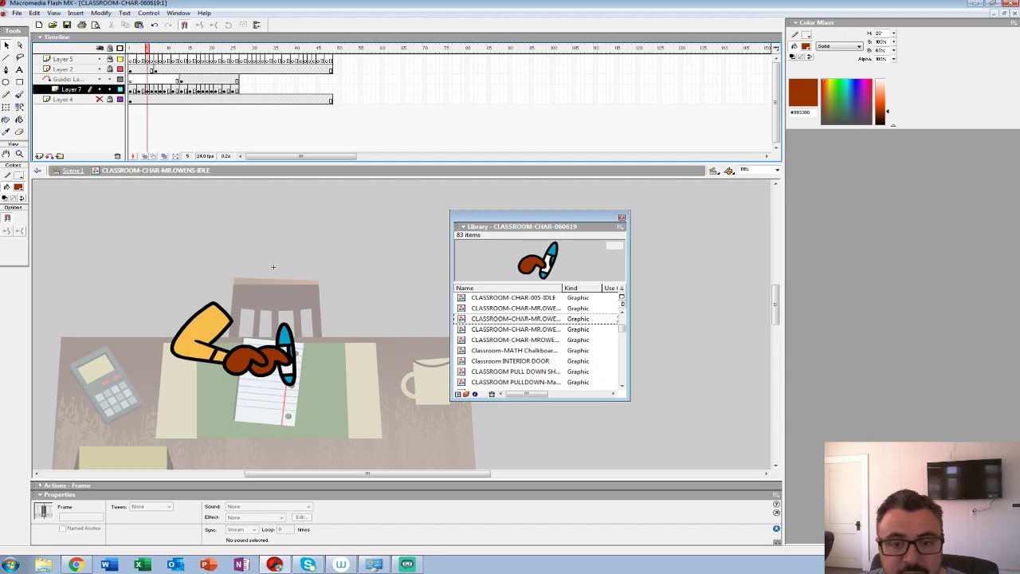
{"action": "left_click", "coordinate": [130, 71]}
{"action": "left_click", "coordinate": [271, 231]}
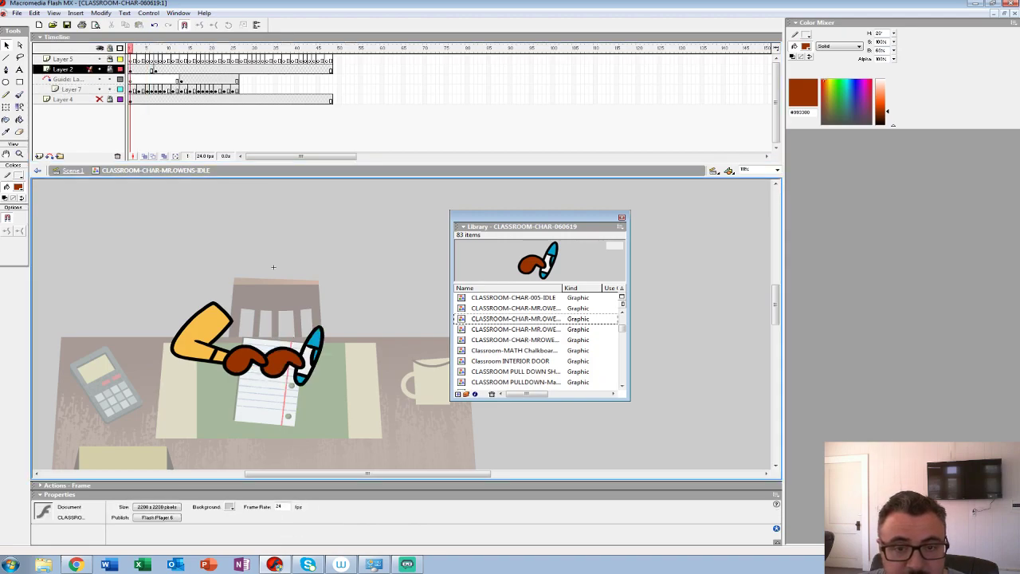
{"action": "left_click", "coordinate": [110, 69]}
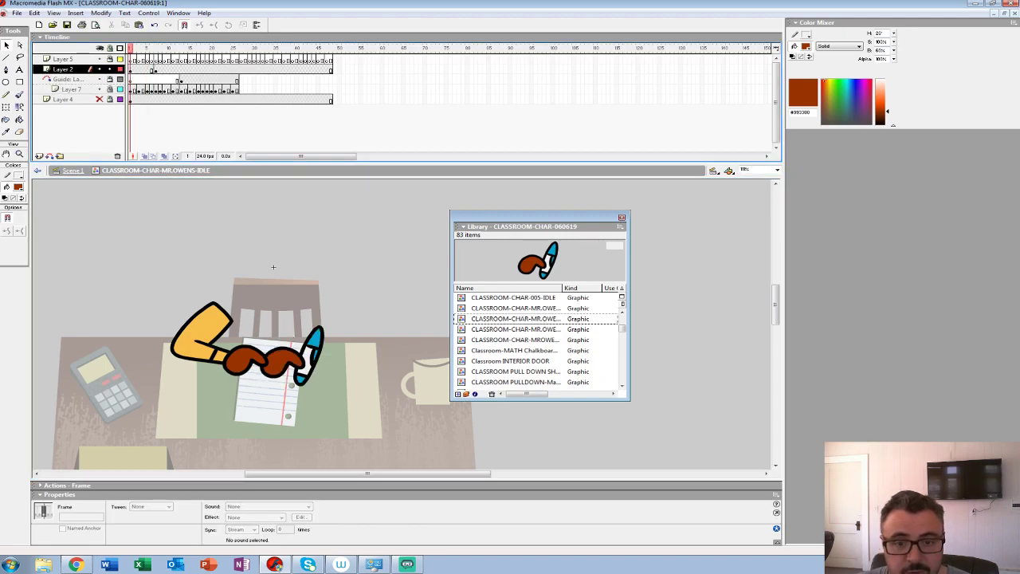
{"action": "key", "text": "Return"}
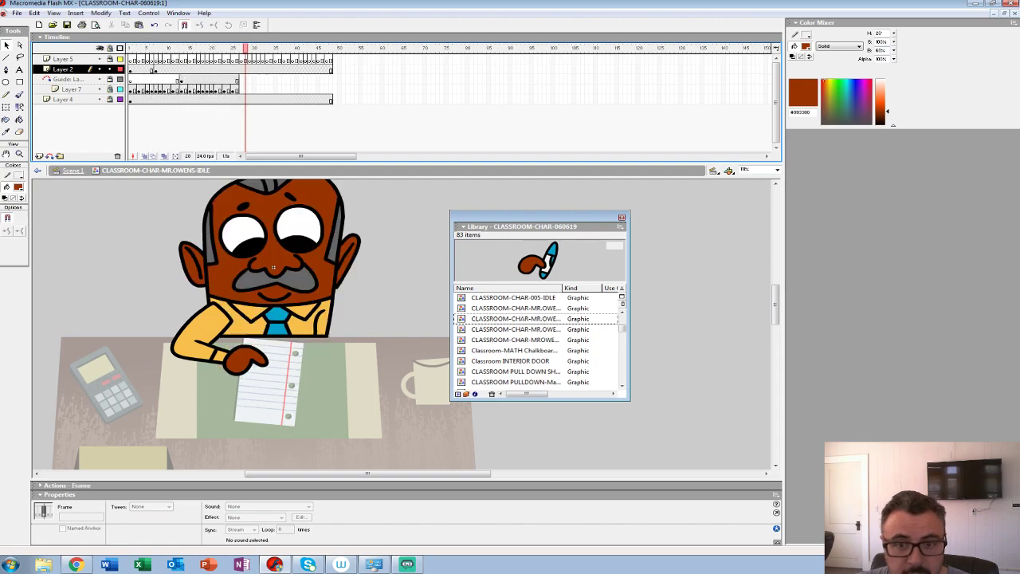
Step: Duplicate Layer 7's writing cycle from frame 25, trim it to 48 frames, and delete the motion guide layer
{"action": "left_click_drag", "start_coordinate": [129, 80], "coordinate": [416, 99]}
{"action": "left_click", "coordinate": [254, 90]}
{"action": "key", "text": "ctrl+alt+v"}
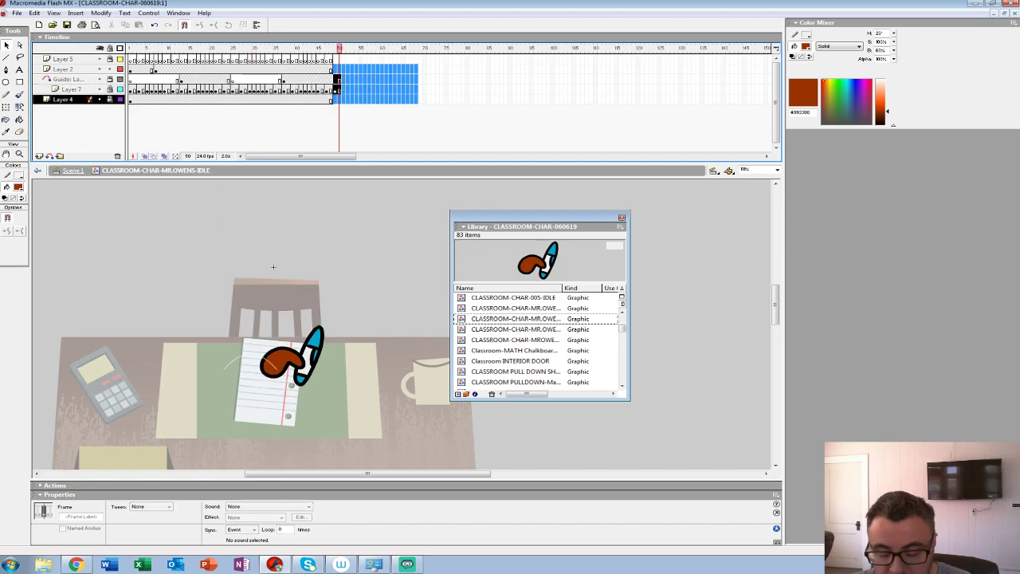
{"action": "key", "text": "comma"}
{"action": "key", "text": "comma"}
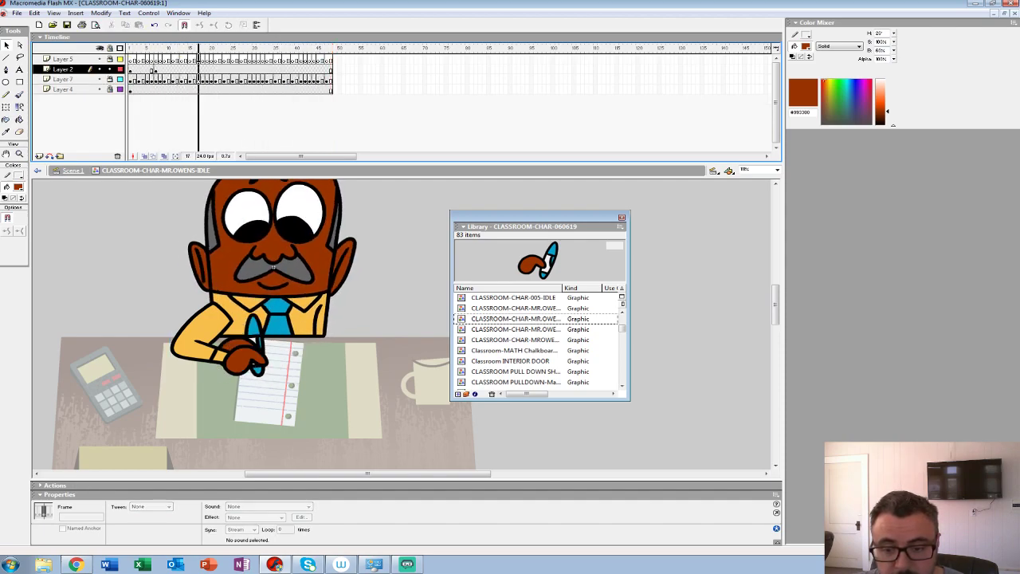
{"action": "key", "text": "Return"}
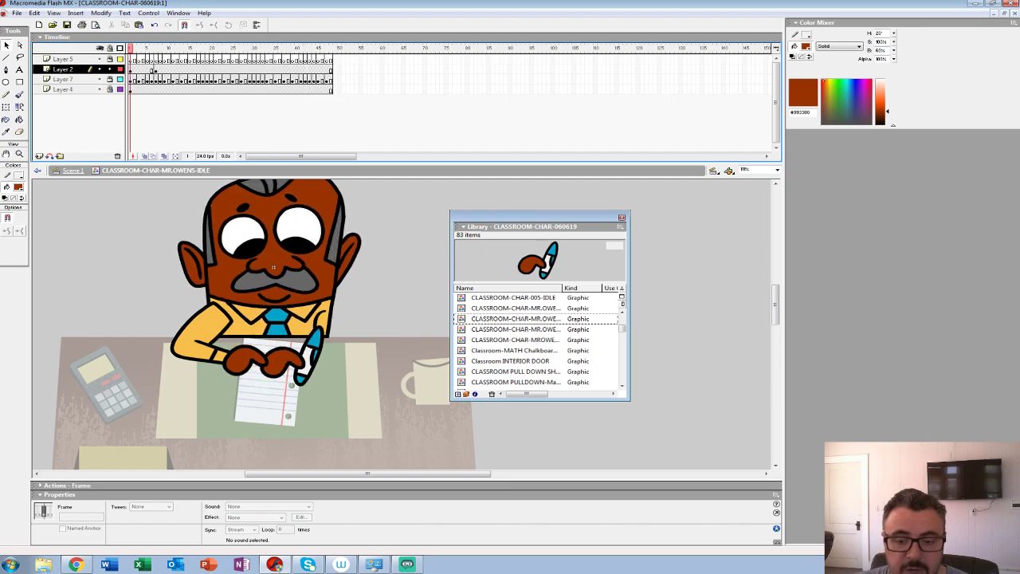
Step: Return to Scene 1 and reopen the CLASSROOM-CHAR-MR.OWENS-IDLE symbol for editing on its own
{"action": "left_click", "coordinate": [73, 171]}
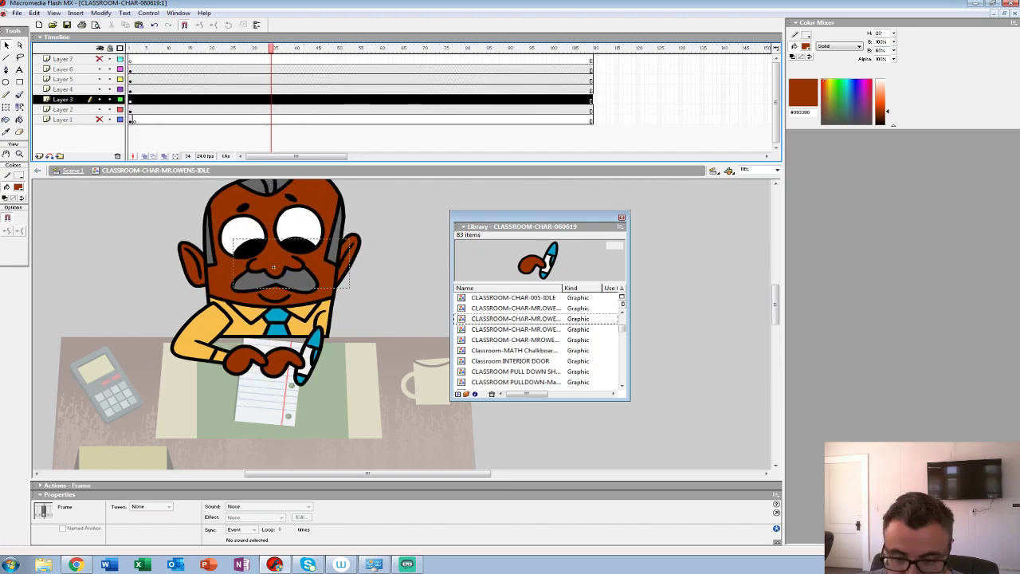
{"action": "right_click", "coordinate": [245, 366]}
{"action": "left_click", "coordinate": [269, 260]}
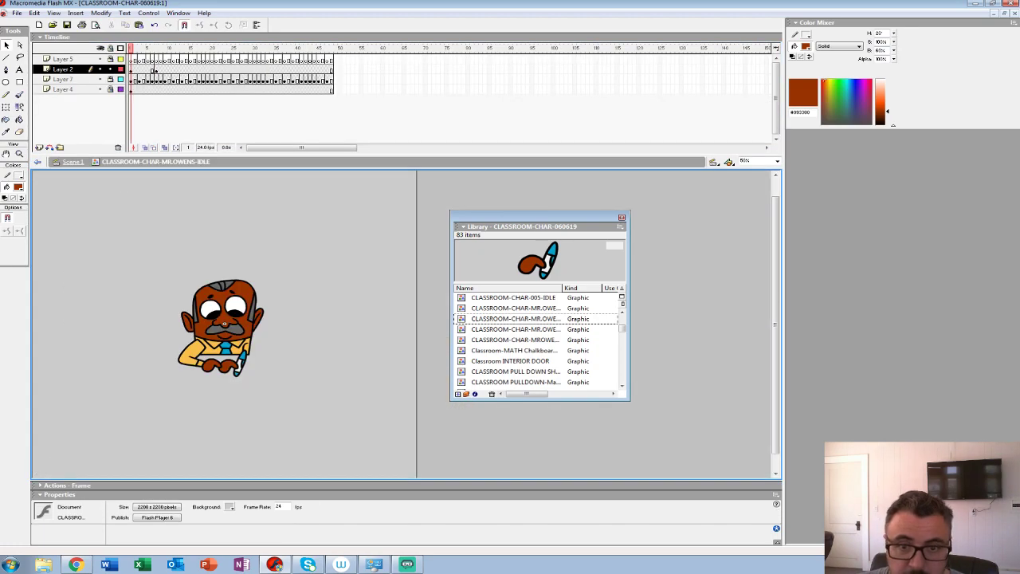
Step: Close the Library and clear the arm from frame 1 of Layer 2, keeping it from frame 2 onward
{"action": "left_click", "coordinate": [131, 70]}
{"action": "key", "text": "z"}
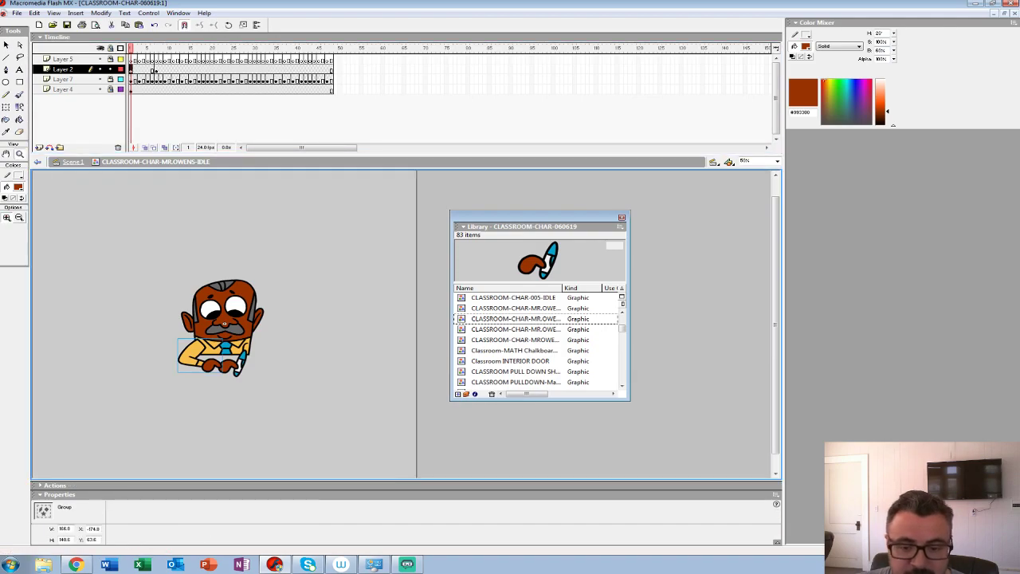
{"action": "left_click", "coordinate": [231, 318]}
{"action": "left_click", "coordinate": [467, 393]}
{"action": "key", "text": "ctrl+l"}
{"action": "left_click", "coordinate": [485, 409]}
{"action": "left_click_drag", "start_coordinate": [484, 409], "coordinate": [584, 459]}
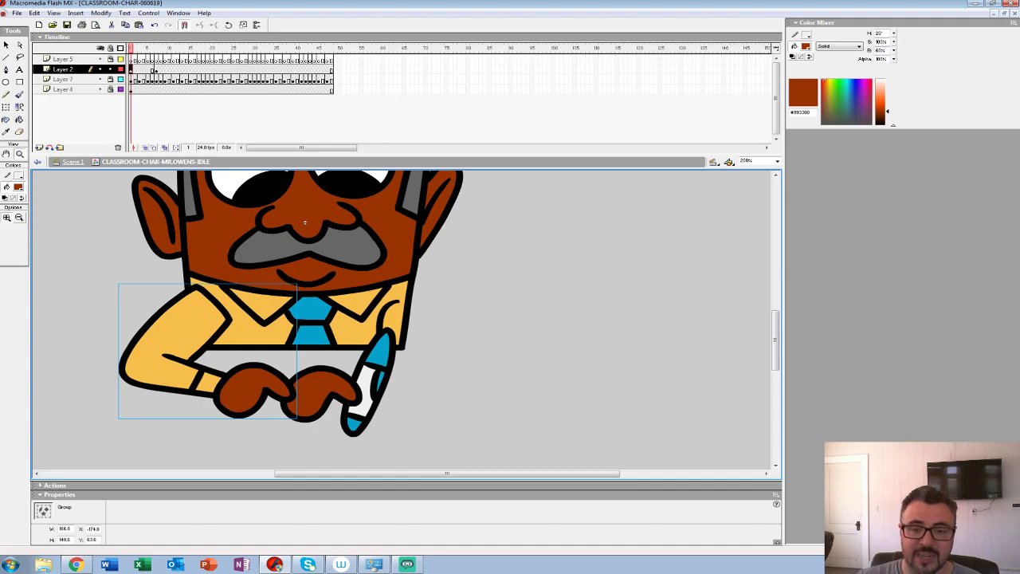
{"action": "key", "text": "Delete"}
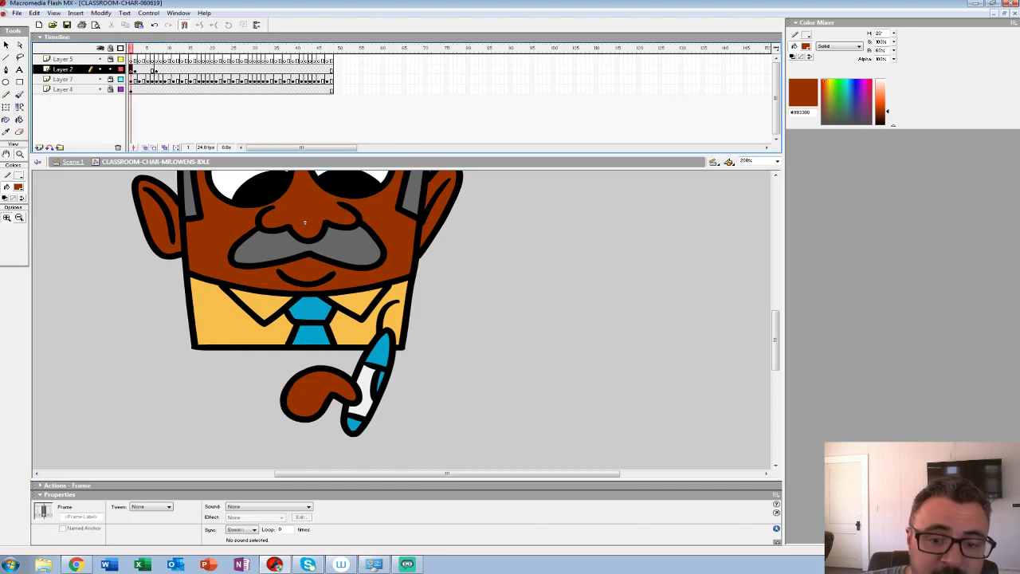
Step: Turn on onion skinning and display Layer 4 and Layer 7 as outlines
{"action": "key", "text": "alt+shift+o"}
{"action": "key", "text": "ctrl+alt+shift+o"}
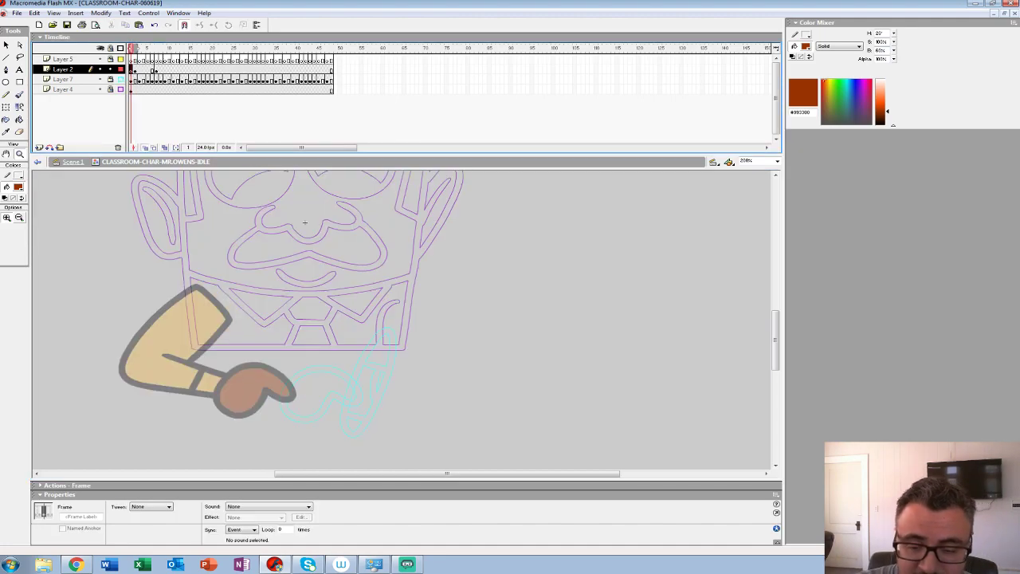
Step: Sketch a rough, bent arm outline reaching the writing hand on frame 1 of Layer 2, using a thin red brush
{"action": "left_click_drag", "start_coordinate": [305, 222], "coordinate": [306, 202]}
{"action": "key", "text": "b"}
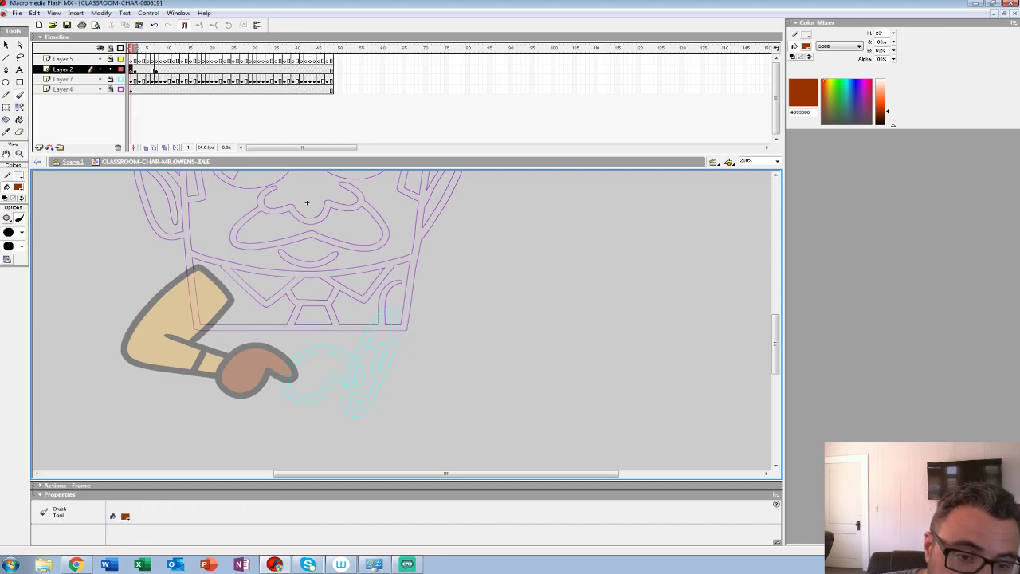
{"action": "left_click", "coordinate": [18, 187]}
{"action": "left_click", "coordinate": [8, 238]}
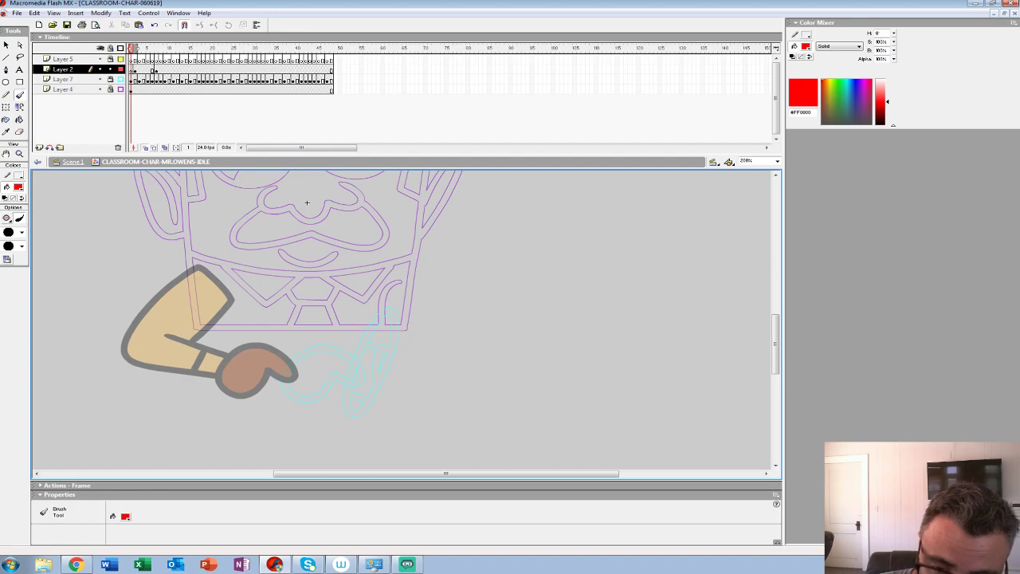
{"action": "left_click_drag", "start_coordinate": [196, 273], "coordinate": [180, 303]}
{"action": "key", "text": "ctrl+z"}
{"action": "left_click", "coordinate": [21, 233]}
{"action": "left_click", "coordinate": [11, 258]}
{"action": "mouse_move", "coordinate": [198, 270]}
{"action": "left_mouse_down"}
{"action": "mouse_move", "coordinate": [162, 336]}
{"action": "mouse_move", "coordinate": [158, 368]}
{"action": "mouse_move", "coordinate": [177, 380]}
{"action": "mouse_move", "coordinate": [305, 386]}
{"action": "left_mouse_up"}
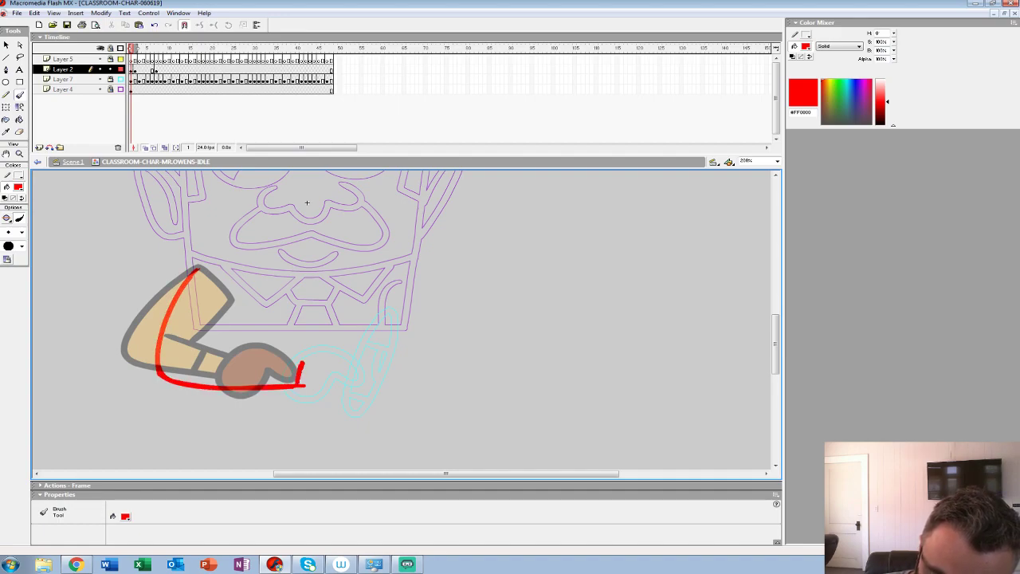
{"action": "left_click_drag", "start_coordinate": [300, 362], "coordinate": [204, 347]}
{"action": "left_click_drag", "start_coordinate": [232, 310], "coordinate": [218, 346]}
{"action": "left_click_drag", "start_coordinate": [197, 270], "coordinate": [231, 305]}
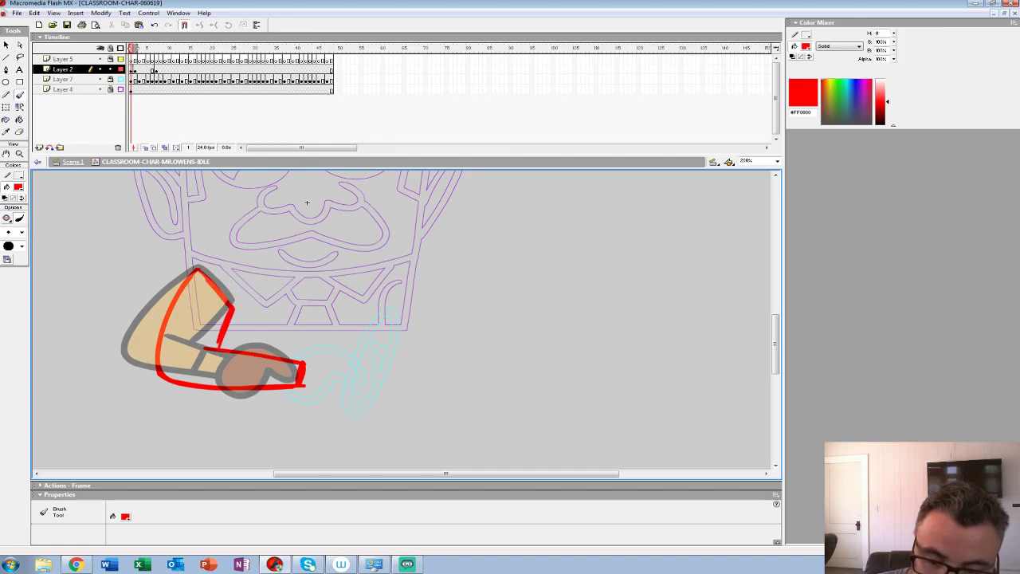
Step: Add a keyframe at frame 3 of Layer 2 to hold the original arm, and clear the arm from frame 2
{"action": "key", "text": "."}
{"action": "key", "text": "F6"}
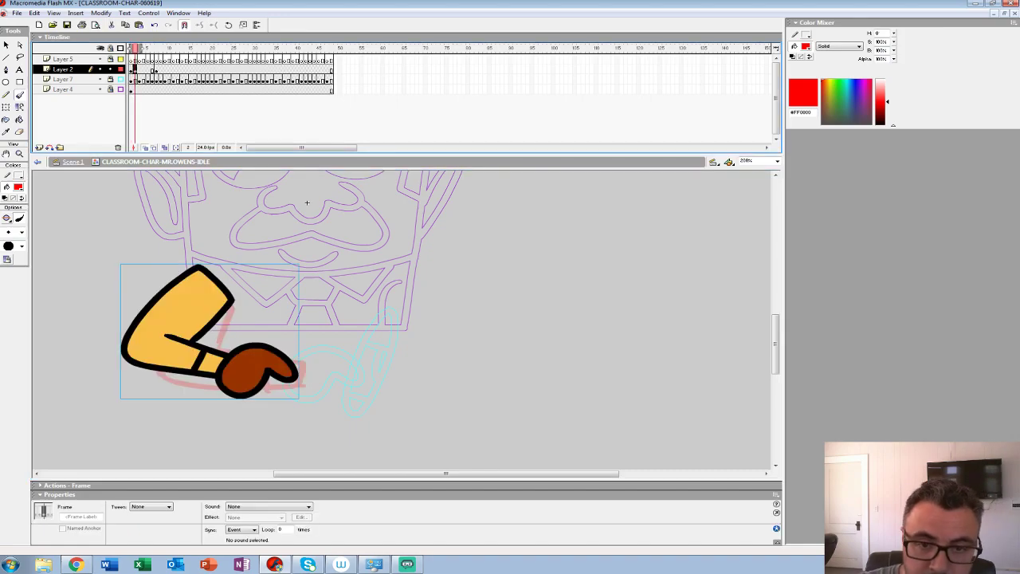
{"action": "key", "text": "."}
{"action": "key", "text": "."}
{"action": "key", "text": "comma"}
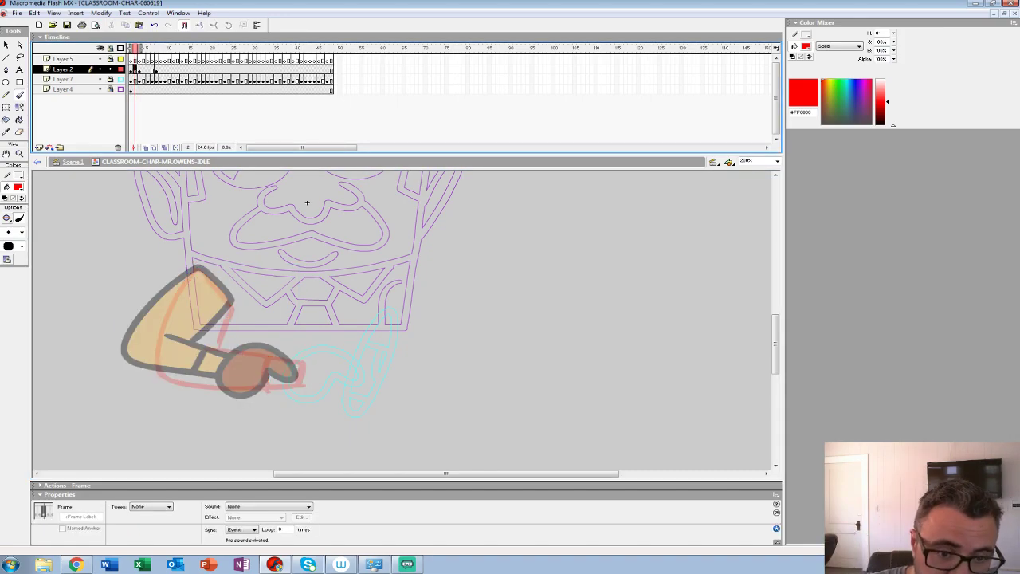
Step: Flip between neighbouring frames at close range to compare the red arm sketch with the original arm
{"action": "left_click_drag", "start_coordinate": [259, 318], "coordinate": [232, 289]}
{"action": "key", "text": "ctrl+z"}
{"action": "left_click", "coordinate": [19, 154]}
{"action": "left_click", "coordinate": [265, 320]}
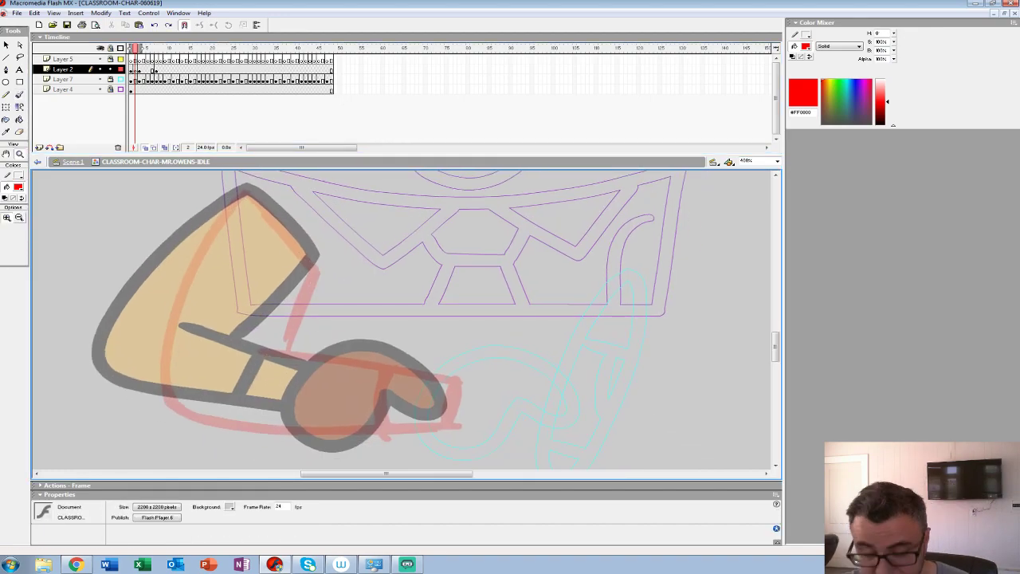
{"action": "key", "text": "comma"}
{"action": "key", "text": "Escape"}
{"action": "key", "text": "period"}
{"action": "key", "text": "comma"}
{"action": "key", "text": "period"}
{"action": "key", "text": "comma"}
Step: Ink the arm in black with a thicker brush on frame 2 of Layer 2, following the red sketch and adding the cuff line
{"action": "left_click", "coordinate": [18, 187]}
{"action": "left_click", "coordinate": [5, 208]}
{"action": "left_click", "coordinate": [135, 70]}
{"action": "key", "text": "b"}
{"action": "left_click_drag", "start_coordinate": [241, 191], "coordinate": [297, 243]}
{"action": "key", "text": "ctrl+z"}
{"action": "mouse_move", "coordinate": [241, 191]}
{"action": "left_mouse_down"}
{"action": "mouse_move", "coordinate": [302, 240]}
{"action": "mouse_move", "coordinate": [312, 302]}
{"action": "mouse_move", "coordinate": [291, 354]}
{"action": "left_mouse_up"}
{"action": "mouse_move", "coordinate": [247, 192]}
{"action": "left_mouse_down"}
{"action": "mouse_move", "coordinate": [179, 288]}
{"action": "mouse_move", "coordinate": [162, 391]}
{"action": "mouse_move", "coordinate": [211, 422]}
{"action": "left_mouse_up"}
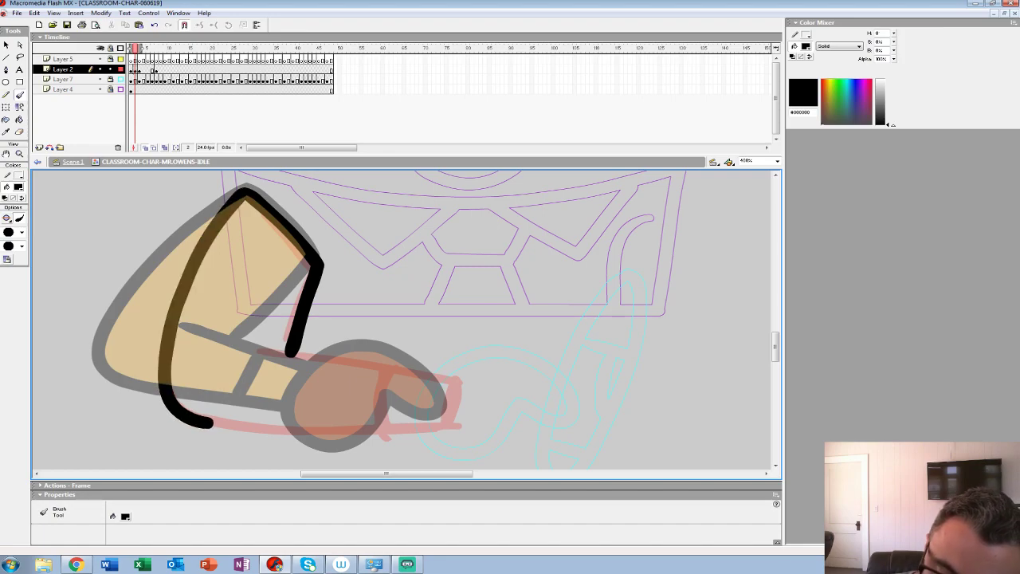
{"action": "mouse_move", "coordinate": [275, 352]}
{"action": "left_mouse_down"}
{"action": "mouse_move", "coordinate": [460, 378]}
{"action": "mouse_move", "coordinate": [456, 424]}
{"action": "mouse_move", "coordinate": [209, 424]}
{"action": "left_mouse_up"}
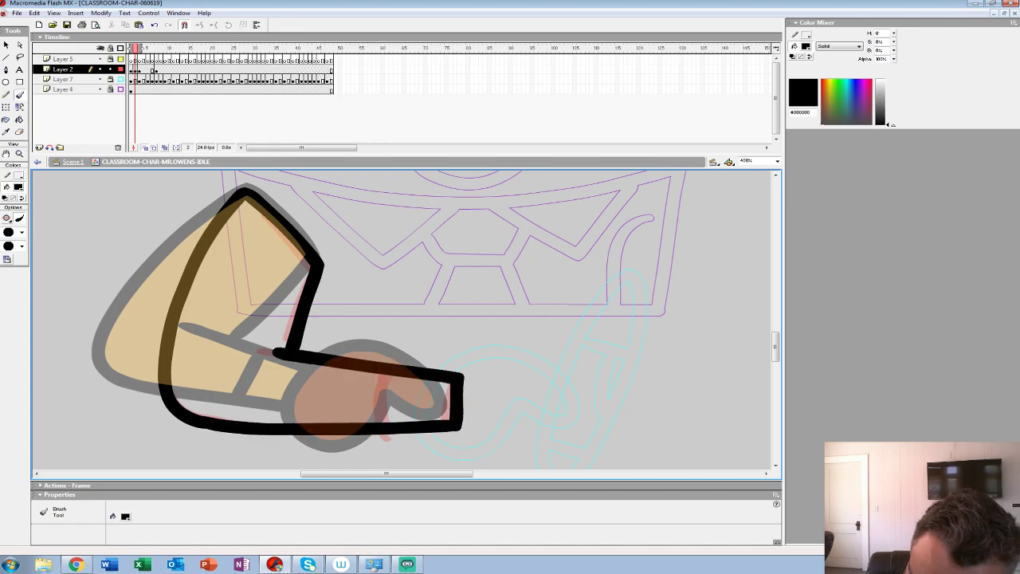
{"action": "left_click_drag", "start_coordinate": [387, 374], "coordinate": [386, 422]}
{"action": "key", "text": "ctrl+z"}
{"action": "mouse_move", "coordinate": [388, 373]}
{"action": "left_mouse_down"}
{"action": "mouse_move", "coordinate": [383, 422]}
{"action": "mouse_move", "coordinate": [330, 429]}
{"action": "left_mouse_up"}
Step: Move the inked arm to frame 1 of Layer 2 and clear the original arm's keyframe at frame 3
{"action": "left_click", "coordinate": [135, 70]}
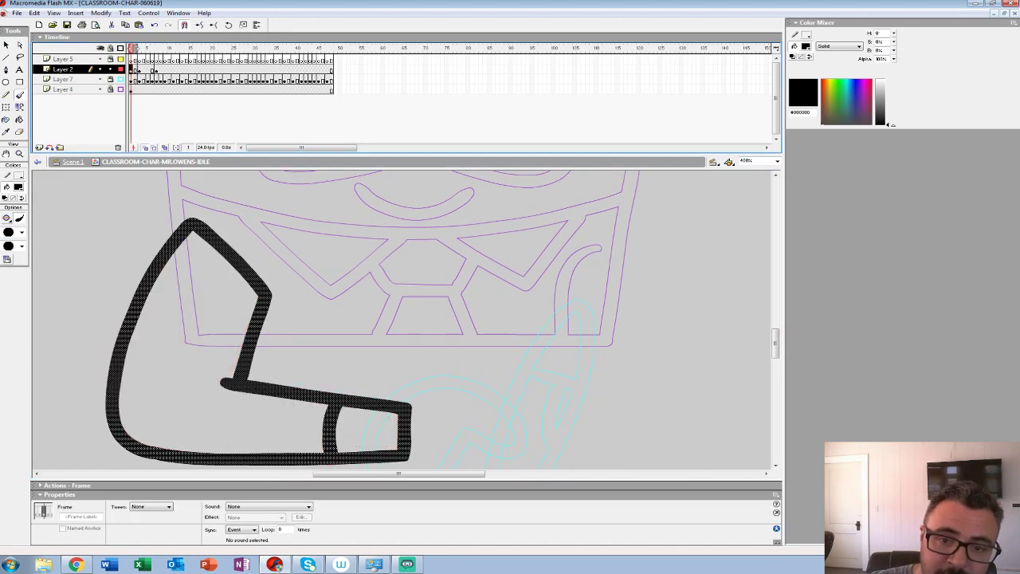
{"action": "left_click", "coordinate": [140, 70]}
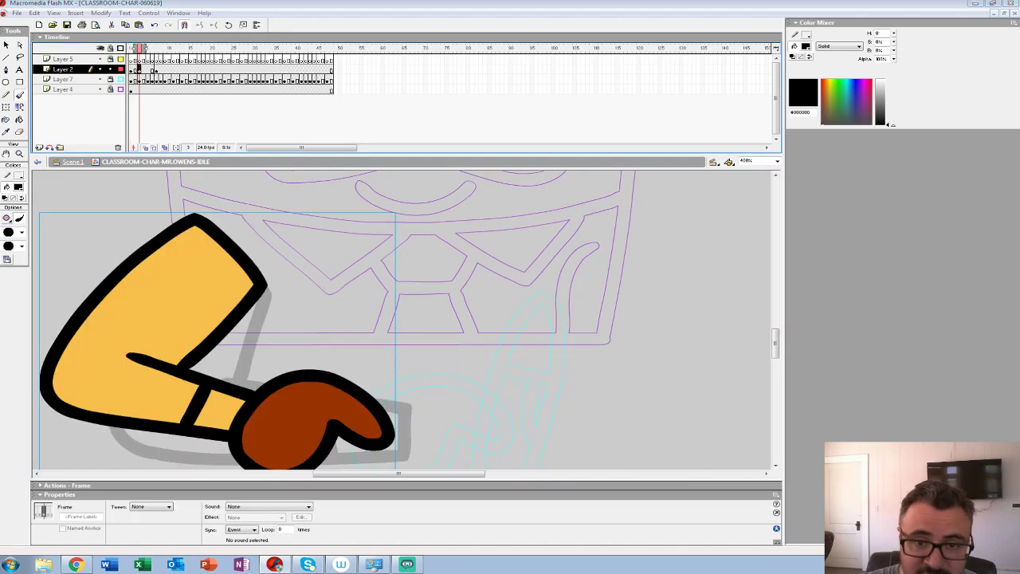
{"action": "key", "text": "shift+F6"}
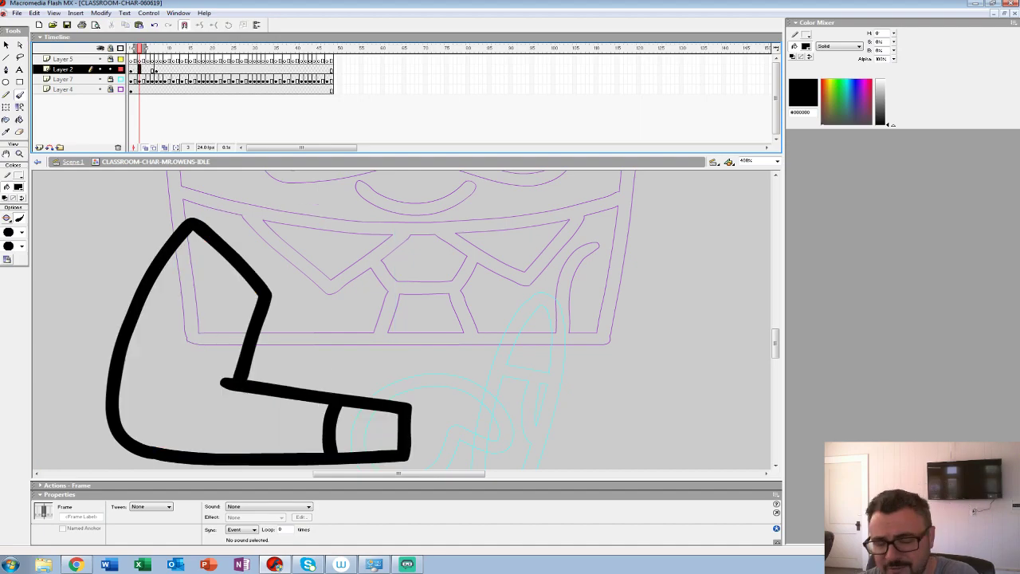
Step: Insert a blank keyframe at frame 13 of Layer 2 and extend the onion-skin range back to about frame 5
{"action": "left_click", "coordinate": [161, 70]}
{"action": "left_click", "coordinate": [156, 70]}
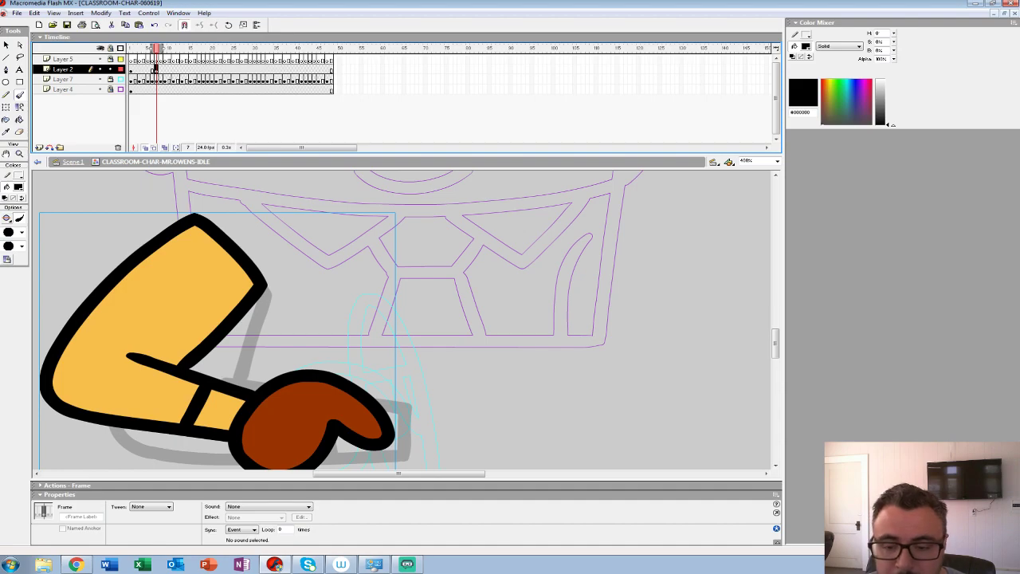
{"action": "key", "text": "period"}
{"action": "key", "text": "period"}
{"action": "key", "text": "period"}
{"action": "key", "text": "period"}
{"action": "key", "text": "period"}
{"action": "key", "text": "period"}
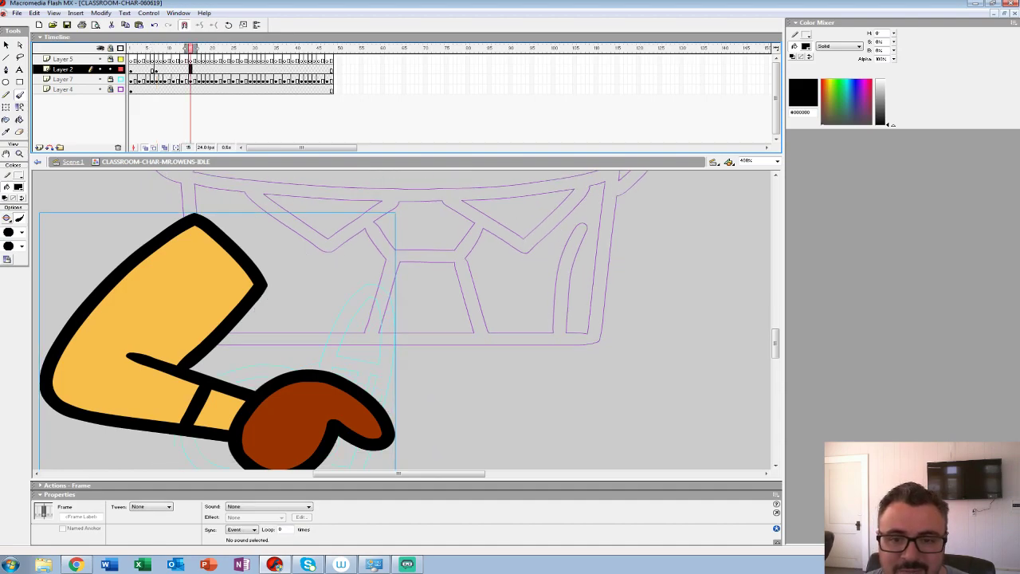
{"action": "left_click_drag", "start_coordinate": [446, 359], "coordinate": [466, 317]}
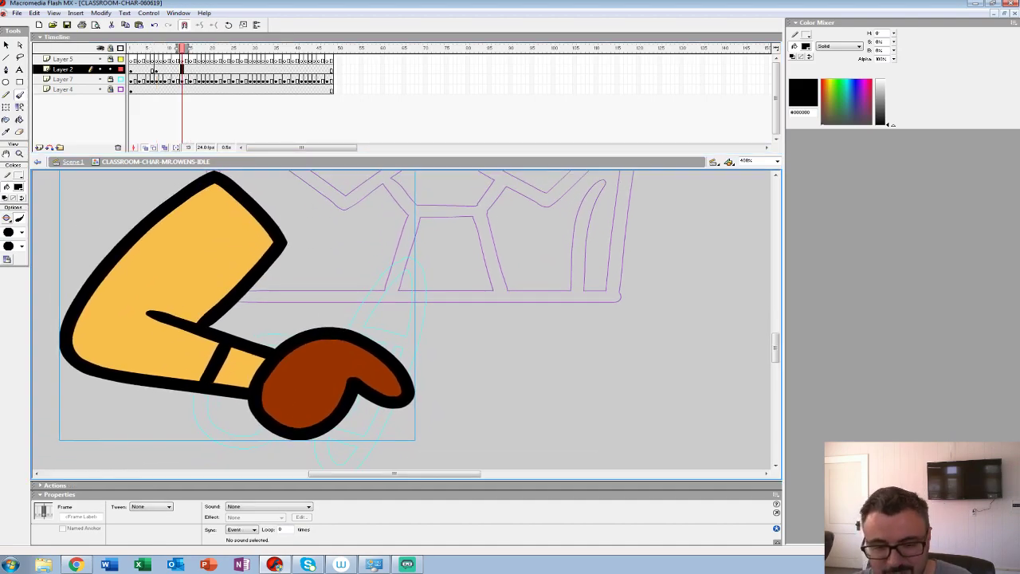
{"action": "key", "text": "F7"}
{"action": "mouse_move", "coordinate": [343, 319]}
{"action": "left_mouse_down"}
{"action": "mouse_move", "coordinate": [431, 321]}
{"action": "mouse_move", "coordinate": [492, 352]}
{"action": "mouse_move", "coordinate": [415, 330]}
{"action": "left_mouse_up"}
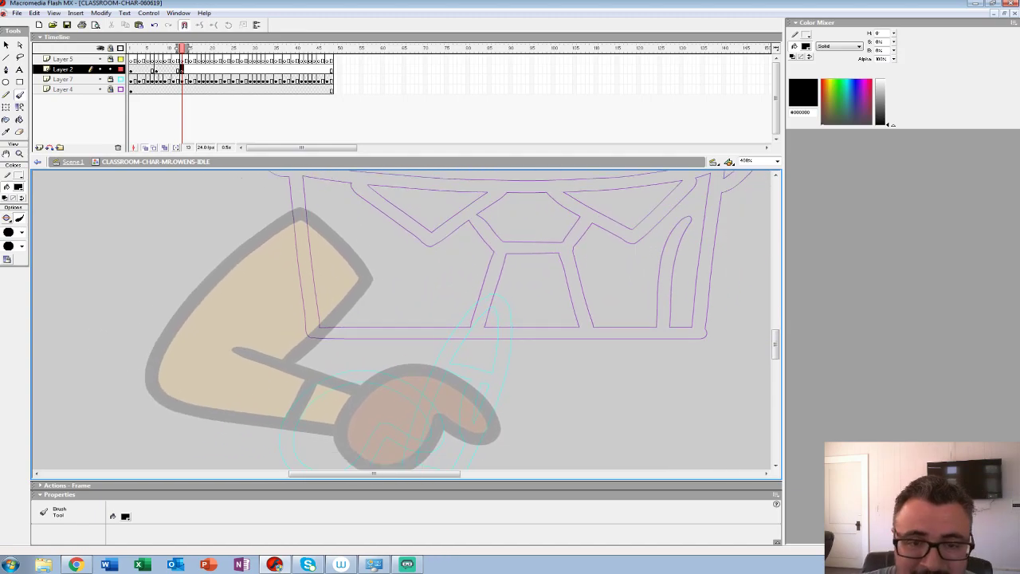
{"action": "left_click_drag", "start_coordinate": [151, 50], "coordinate": [148, 49]}
{"action": "left_click_drag", "start_coordinate": [415, 330], "coordinate": [417, 325]}
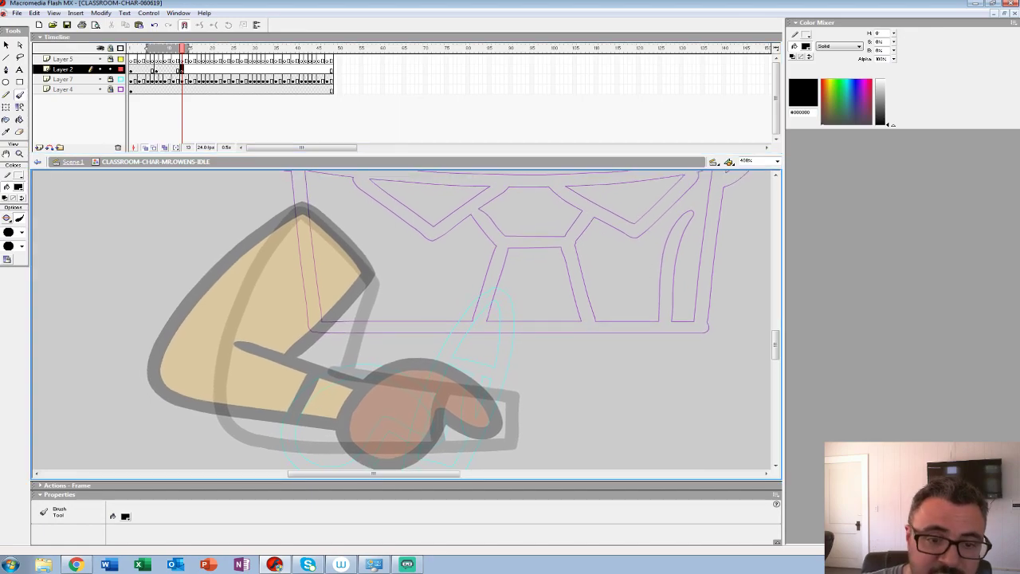
Step: Draw a rough black arm with a cuff on frame 13, raising the shoulder and pulling the elbow and wrist outward
{"action": "left_click_drag", "start_coordinate": [324, 188], "coordinate": [369, 271]}
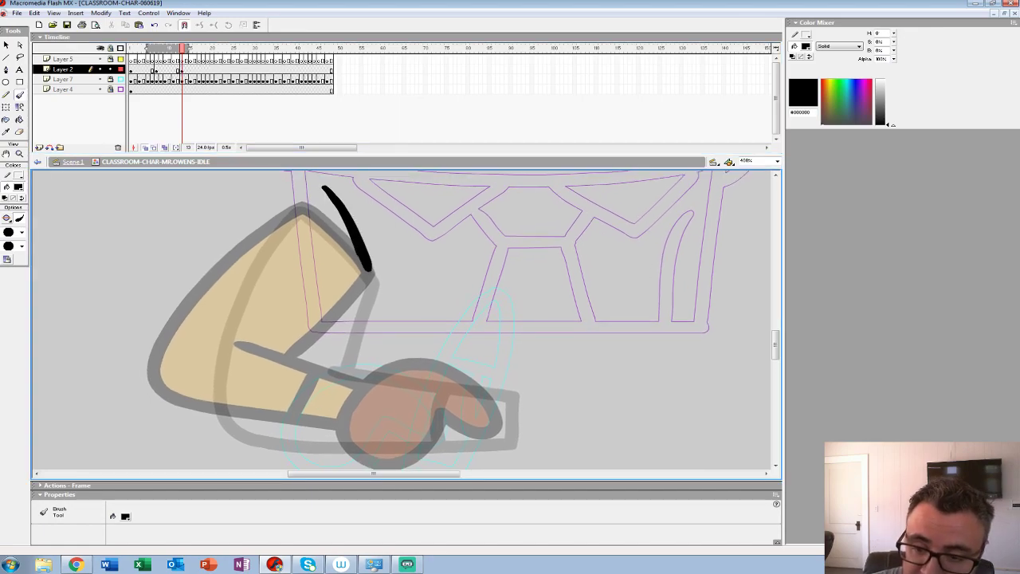
{"action": "mouse_move", "coordinate": [324, 185]}
{"action": "left_mouse_down"}
{"action": "mouse_move", "coordinate": [372, 264]}
{"action": "mouse_move", "coordinate": [270, 200]}
{"action": "mouse_move", "coordinate": [235, 219]}
{"action": "mouse_move", "coordinate": [261, 211]}
{"action": "mouse_move", "coordinate": [144, 321]}
{"action": "left_mouse_up"}
{"action": "key", "text": "ctrl+z"}
{"action": "key", "text": "ctrl+z"}
{"action": "key", "text": "ctrl+z"}
{"action": "mouse_move", "coordinate": [322, 181]}
{"action": "left_mouse_down"}
{"action": "mouse_move", "coordinate": [279, 206]}
{"action": "mouse_move", "coordinate": [130, 358]}
{"action": "mouse_move", "coordinate": [305, 424]}
{"action": "left_mouse_up"}
{"action": "mouse_move", "coordinate": [132, 366]}
{"action": "left_mouse_down"}
{"action": "mouse_move", "coordinate": [335, 436]}
{"action": "mouse_move", "coordinate": [326, 424]}
{"action": "mouse_move", "coordinate": [343, 391]}
{"action": "mouse_move", "coordinate": [189, 332]}
{"action": "left_mouse_up"}
{"action": "left_click_drag", "start_coordinate": [283, 376], "coordinate": [266, 414]}
{"action": "mouse_move", "coordinate": [271, 350]}
{"action": "left_mouse_down"}
{"action": "mouse_move", "coordinate": [363, 276]}
{"action": "mouse_move", "coordinate": [265, 358]}
{"action": "left_mouse_up"}
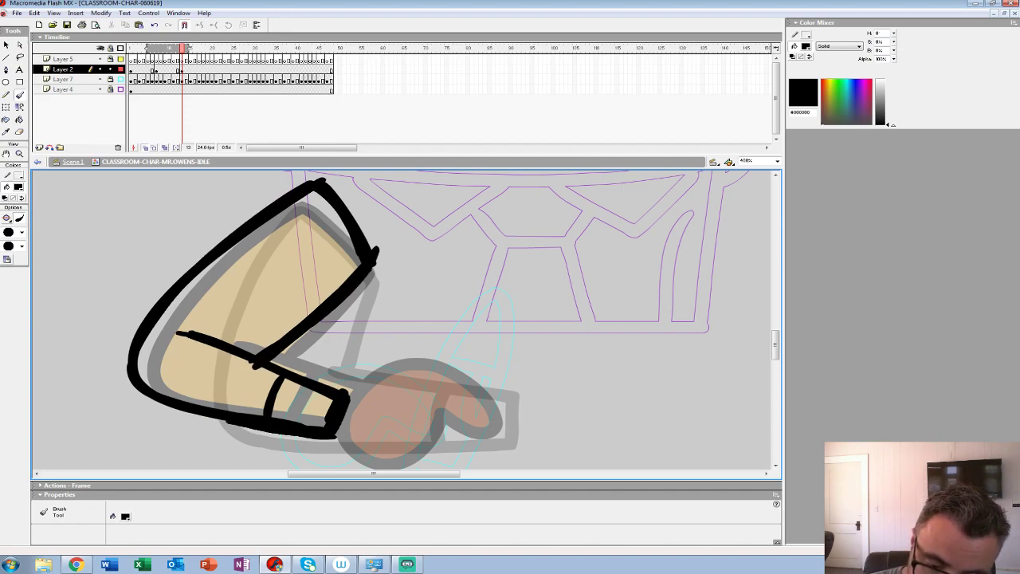
Step: Move Layer 2's original arm keyframe from frame 7 to about frame 40, and insert a blank keyframe at frame 14
{"action": "left_click", "coordinate": [156, 70]}
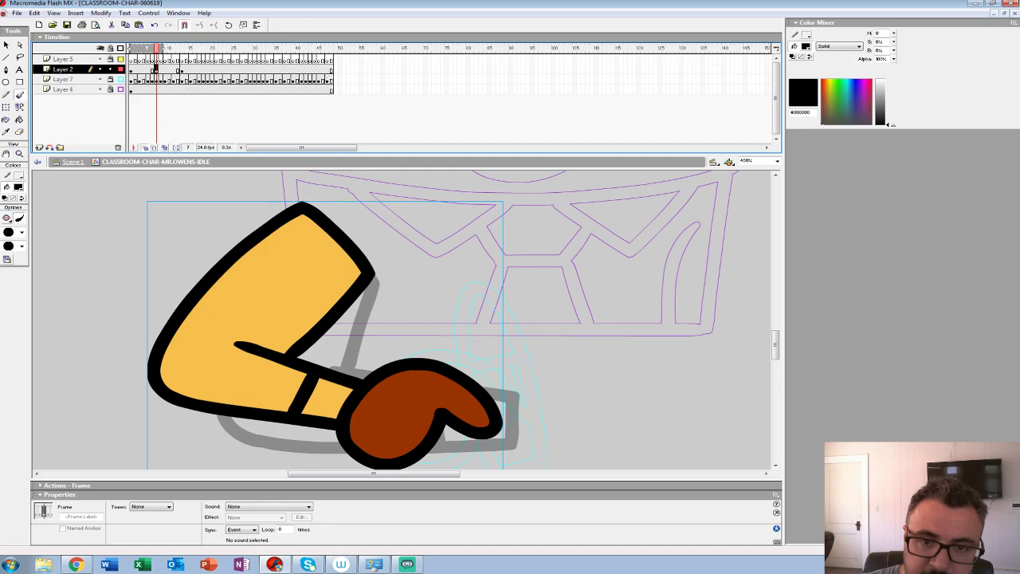
{"action": "left_click_drag", "start_coordinate": [156, 70], "coordinate": [297, 70]}
{"action": "left_click", "coordinate": [186, 71]}
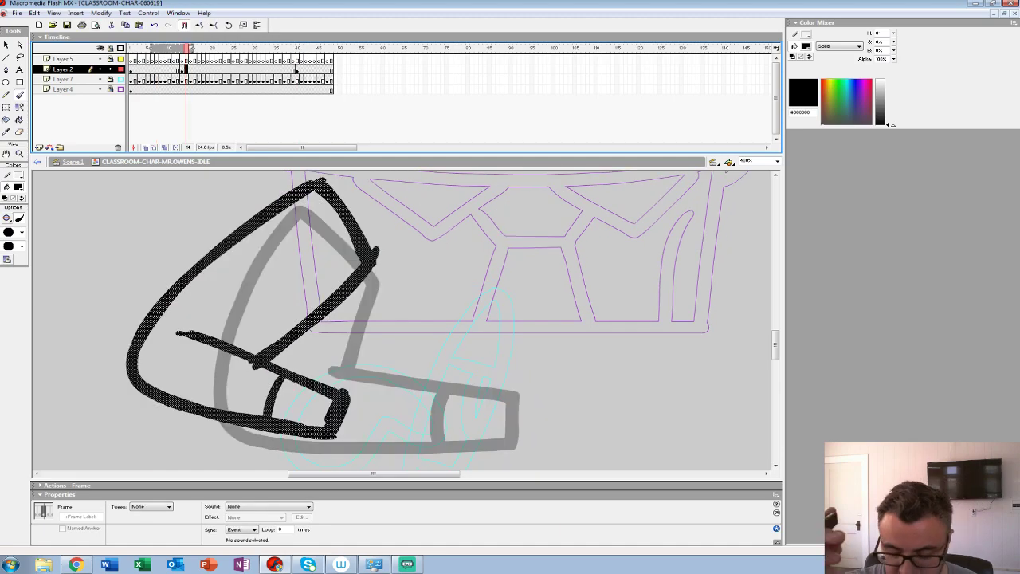
{"action": "key", "text": "F7"}
Step: Redraw the pulled-back arm and cuff cleanly over the rough outline, keeping the clean version at frame 13 of Layer 2
{"action": "left_click_drag", "start_coordinate": [383, 318], "coordinate": [448, 332]}
{"action": "mouse_move", "coordinate": [377, 195]}
{"action": "left_mouse_down"}
{"action": "mouse_move", "coordinate": [428, 268]}
{"action": "mouse_move", "coordinate": [420, 290]}
{"action": "mouse_move", "coordinate": [321, 370]}
{"action": "left_mouse_up"}
{"action": "mouse_move", "coordinate": [258, 349]}
{"action": "left_mouse_down"}
{"action": "mouse_move", "coordinate": [412, 411]}
{"action": "mouse_move", "coordinate": [395, 446]}
{"action": "left_mouse_up"}
{"action": "mouse_move", "coordinate": [375, 193]}
{"action": "left_mouse_down"}
{"action": "mouse_move", "coordinate": [249, 289]}
{"action": "mouse_move", "coordinate": [209, 341]}
{"action": "mouse_move", "coordinate": [200, 376]}
{"action": "mouse_move", "coordinate": [218, 409]}
{"action": "mouse_move", "coordinate": [399, 451]}
{"action": "left_mouse_up"}
{"action": "left_click_drag", "start_coordinate": [349, 391], "coordinate": [330, 431]}
{"action": "mouse_move", "coordinate": [446, 343]}
{"action": "left_mouse_down"}
{"action": "mouse_move", "coordinate": [433, 287]}
{"action": "mouse_move", "coordinate": [353, 377]}
{"action": "left_mouse_up"}
{"action": "key", "text": "Return"}
{"action": "left_click", "coordinate": [183, 69]}
Step: Insert a blank keyframe at frame 7 of Layer 2 and extend the onion-skin range forward to about frame 15
{"action": "left_click", "coordinate": [157, 69]}
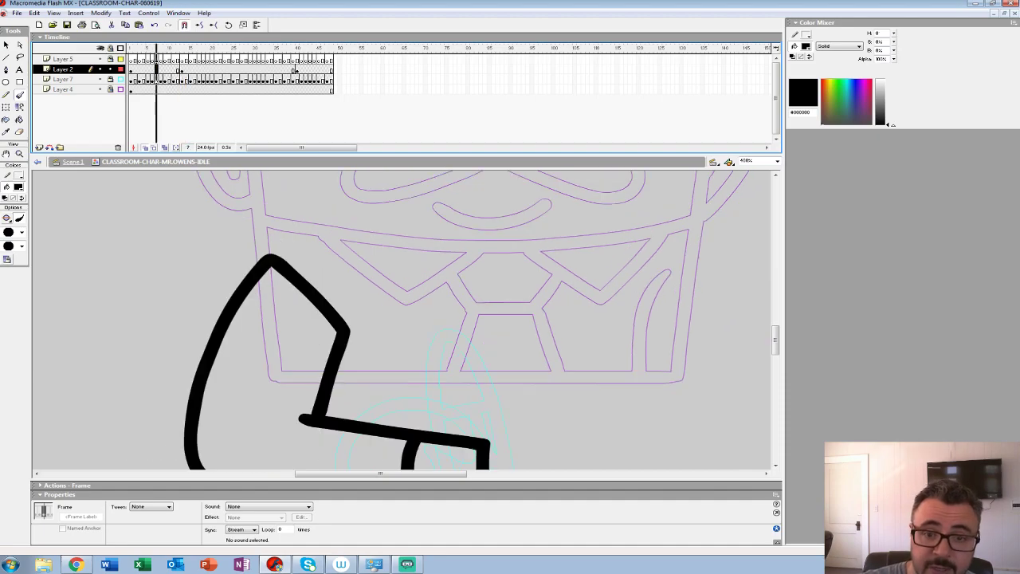
{"action": "key", "text": "F7"}
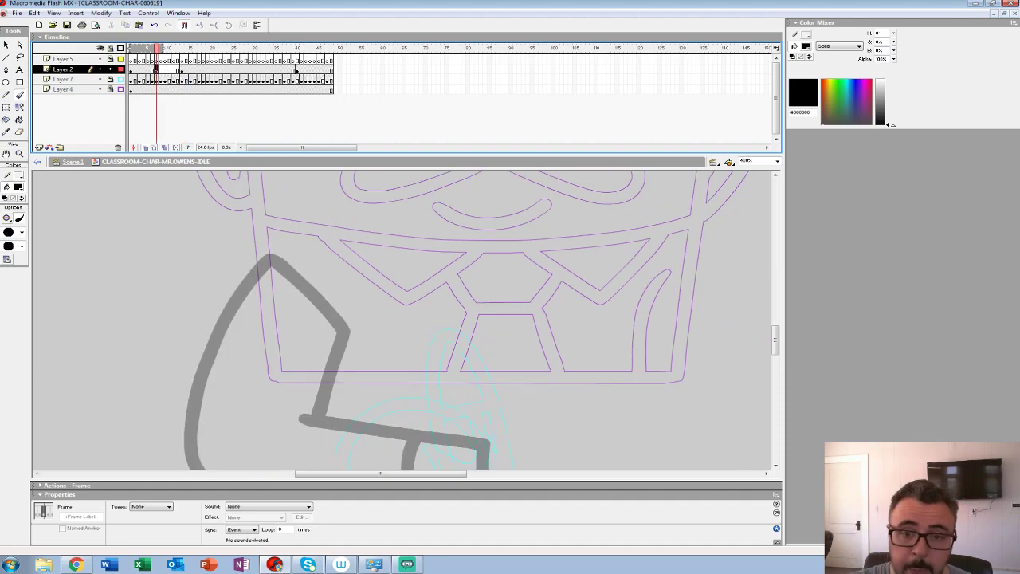
{"action": "left_click_drag", "start_coordinate": [164, 49], "coordinate": [189, 49]}
{"action": "mouse_move", "coordinate": [383, 358]}
{"action": "left_mouse_down"}
{"action": "mouse_move", "coordinate": [396, 268]}
{"action": "mouse_move", "coordinate": [375, 338]}
{"action": "mouse_move", "coordinate": [366, 338]}
{"action": "mouse_move", "coordinate": [399, 290]}
{"action": "left_mouse_up"}
{"action": "left_click", "coordinate": [152, 69]}
{"action": "left_click", "coordinate": [156, 70]}
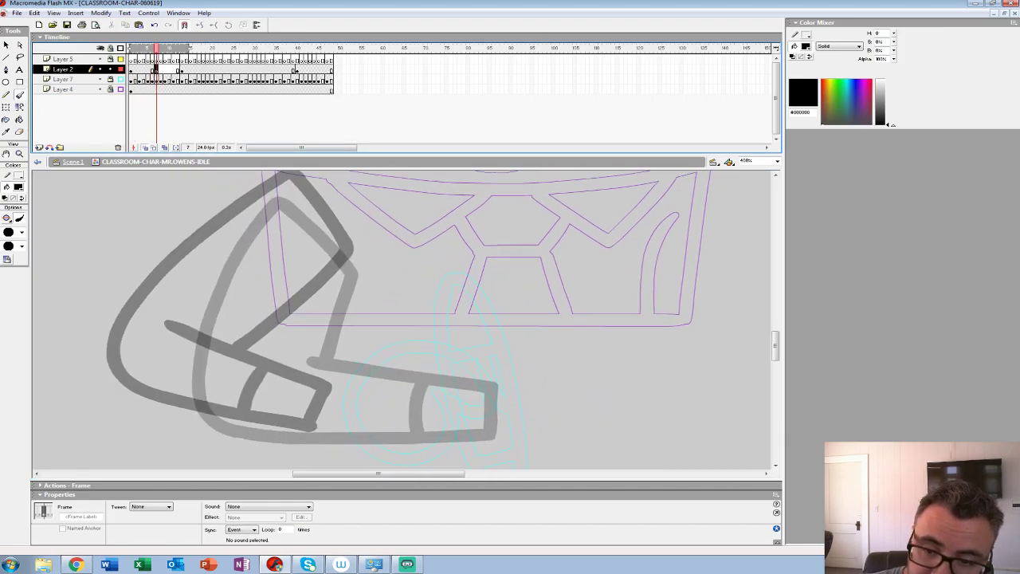
Step: Draw the in-between arm with its cuff in black on frame 7, midway between the frame 1 and frame 13 poses
{"action": "left_click_drag", "start_coordinate": [285, 186], "coordinate": [349, 263]}
{"action": "scroll", "coordinate": [402, 318], "scroll_direction": "left", "scroll_amount": 4}
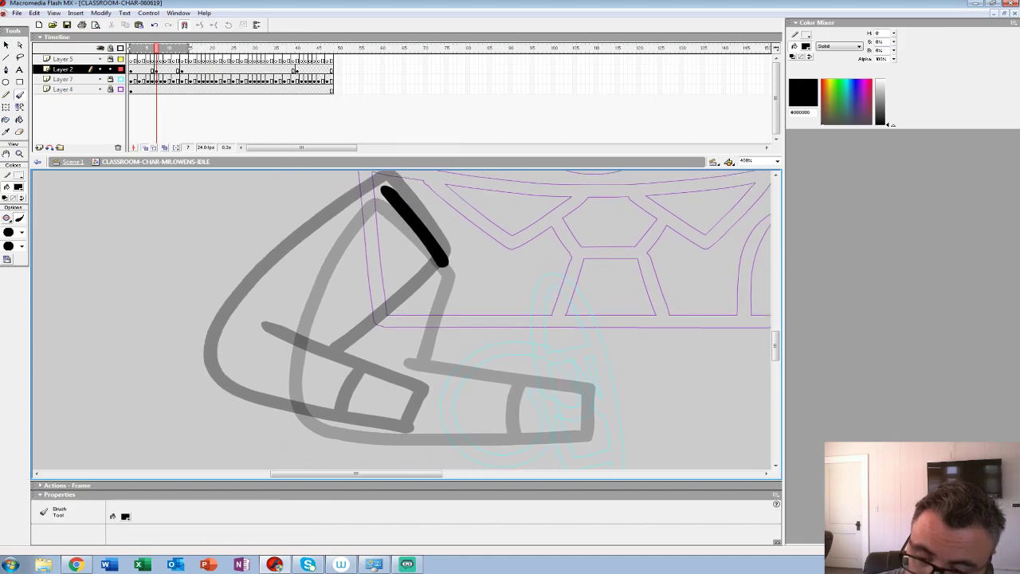
{"action": "mouse_move", "coordinate": [383, 188]}
{"action": "left_mouse_down"}
{"action": "mouse_move", "coordinate": [322, 239]}
{"action": "mouse_move", "coordinate": [262, 334]}
{"action": "mouse_move", "coordinate": [253, 370]}
{"action": "mouse_move", "coordinate": [279, 404]}
{"action": "left_mouse_up"}
{"action": "left_click_drag", "start_coordinate": [415, 351], "coordinate": [291, 268]}
{"action": "mouse_move", "coordinate": [152, 323]}
{"action": "left_mouse_down"}
{"action": "mouse_move", "coordinate": [179, 335]}
{"action": "mouse_move", "coordinate": [368, 347]}
{"action": "mouse_move", "coordinate": [370, 302]}
{"action": "left_mouse_up"}
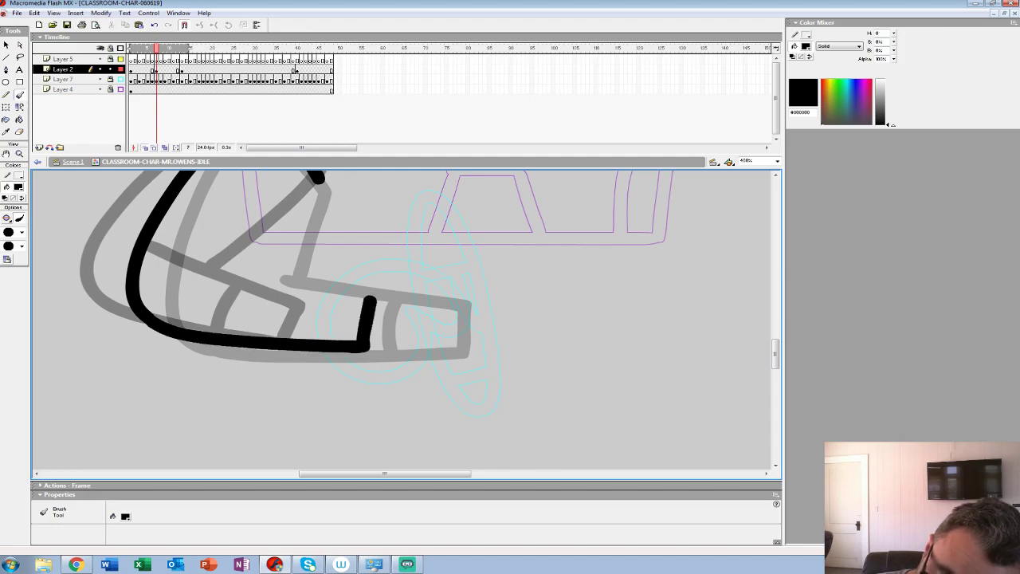
{"action": "left_click_drag", "start_coordinate": [227, 265], "coordinate": [376, 298]}
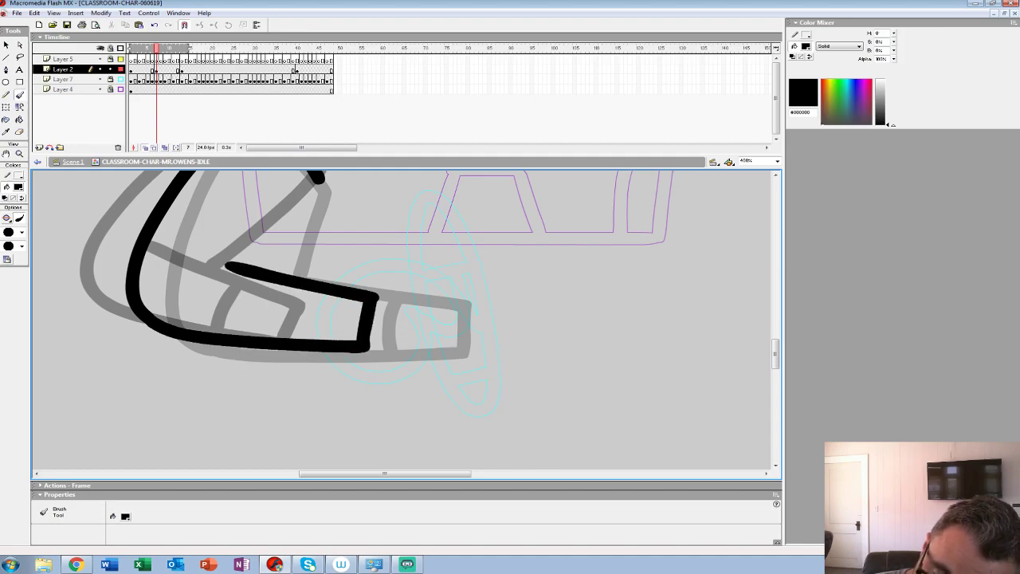
{"action": "mouse_move", "coordinate": [300, 289]}
{"action": "left_mouse_down"}
{"action": "mouse_move", "coordinate": [293, 340]}
{"action": "mouse_move", "coordinate": [382, 355]}
{"action": "left_mouse_up"}
{"action": "key", "text": "ctrl+z"}
{"action": "left_click_drag", "start_coordinate": [375, 321], "coordinate": [368, 371]}
{"action": "mouse_move", "coordinate": [407, 216]}
{"action": "left_mouse_down"}
{"action": "mouse_move", "coordinate": [344, 300]}
{"action": "mouse_move", "coordinate": [352, 309]}
{"action": "mouse_move", "coordinate": [301, 356]}
{"action": "left_mouse_up"}
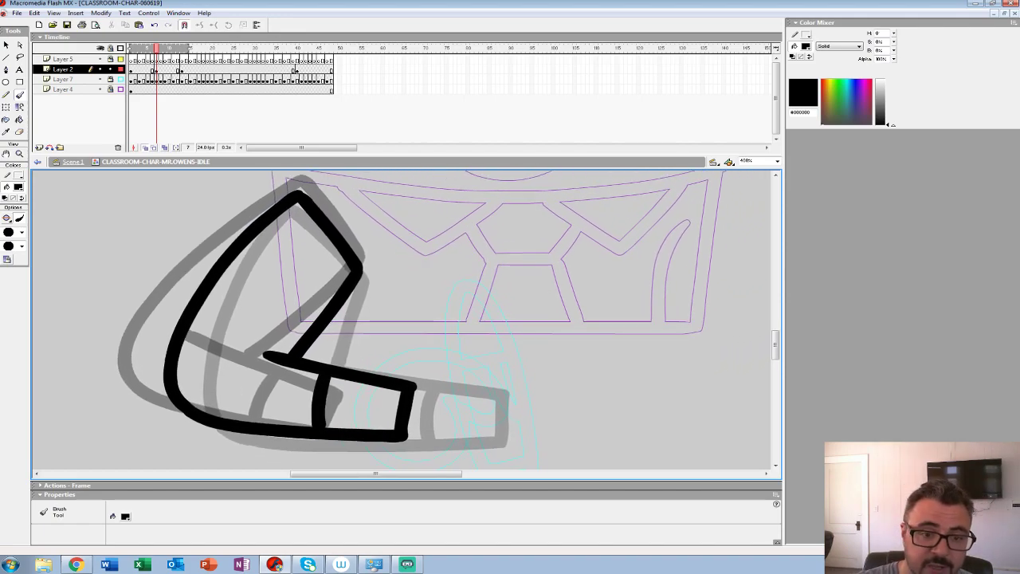
Step: Play back the arm motion and lengthen the inner-elbow crease of the arm on frame 7
{"action": "key", "text": "z"}
{"action": "left_click", "coordinate": [377, 291], "text": "alt"}
{"action": "left_click", "coordinate": [377, 293], "text": "alt"}
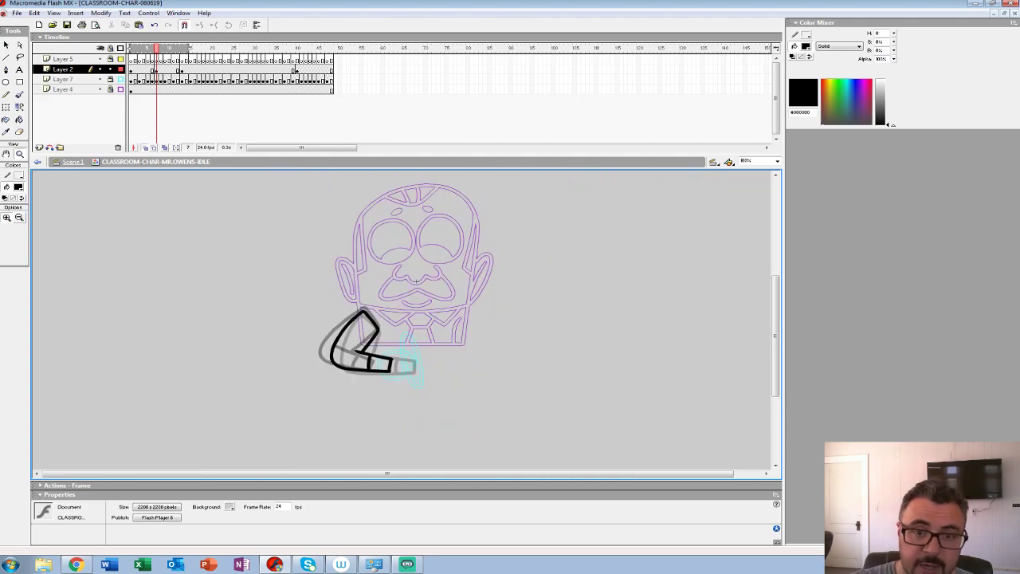
{"action": "key", "text": "Return"}
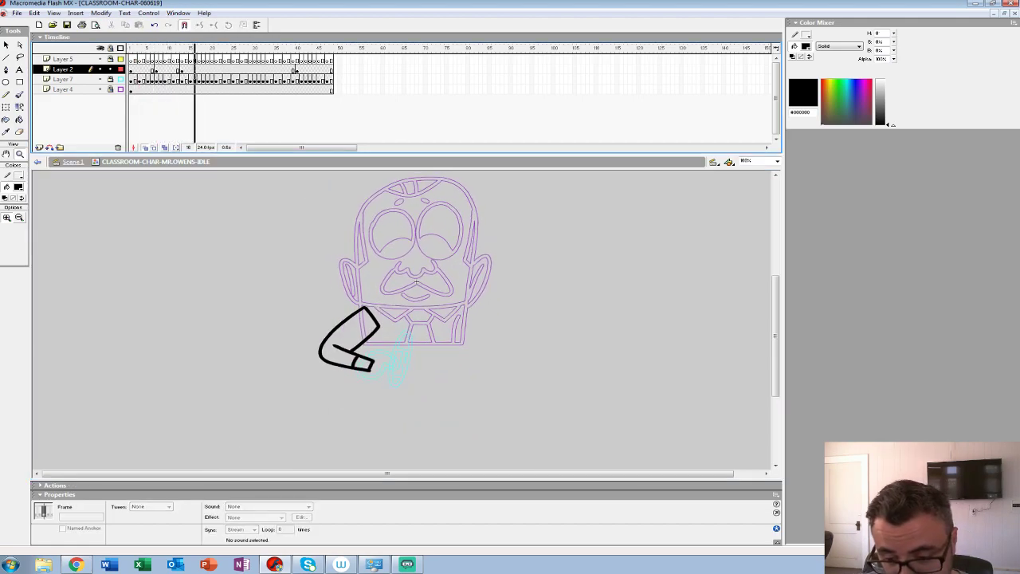
{"action": "left_click", "coordinate": [156, 69]}
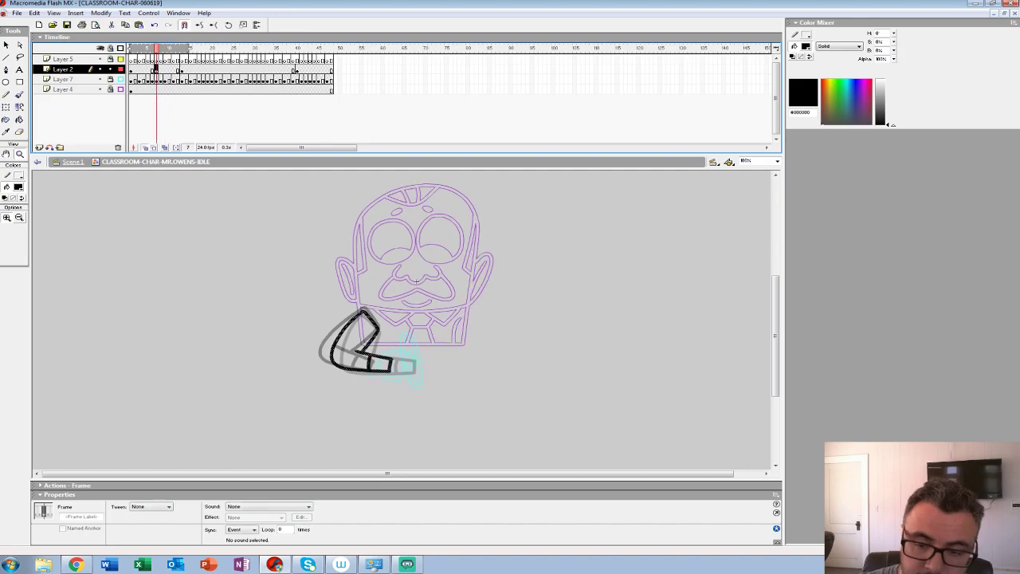
{"action": "double_click", "coordinate": [382, 341]}
{"action": "key", "text": "b"}
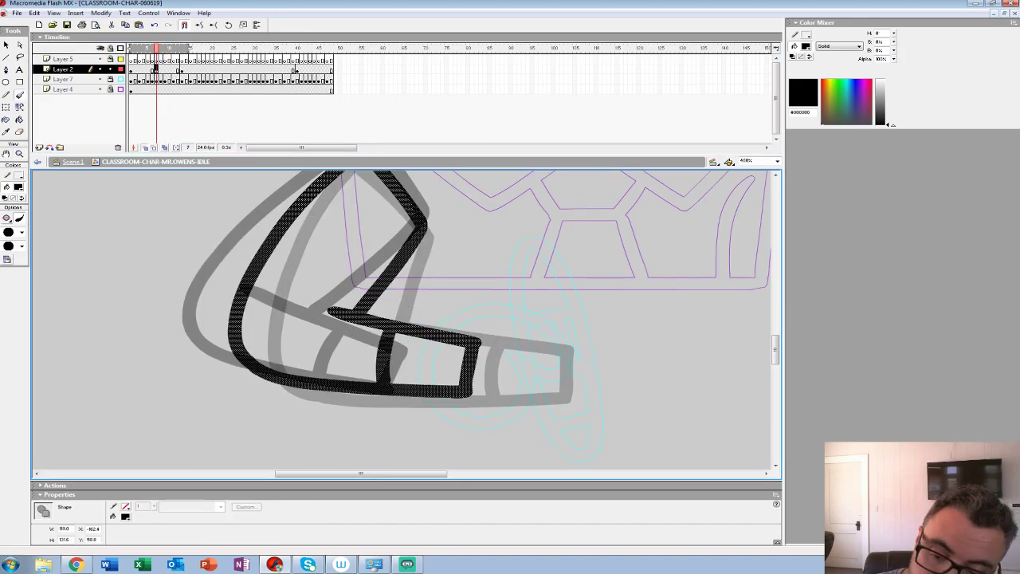
{"action": "left_click_drag", "start_coordinate": [310, 307], "coordinate": [368, 321]}
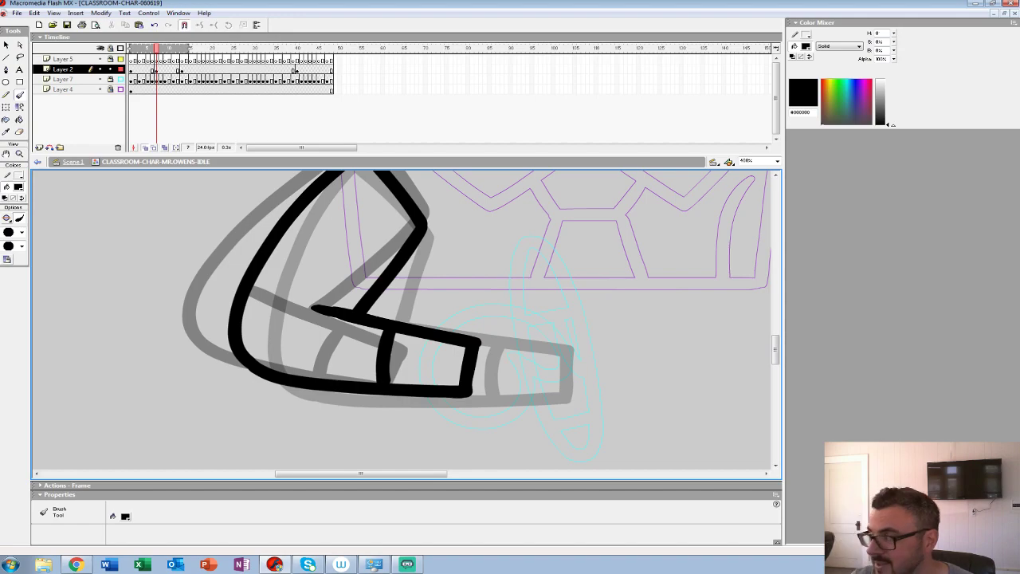
{"action": "key", "text": "z"}
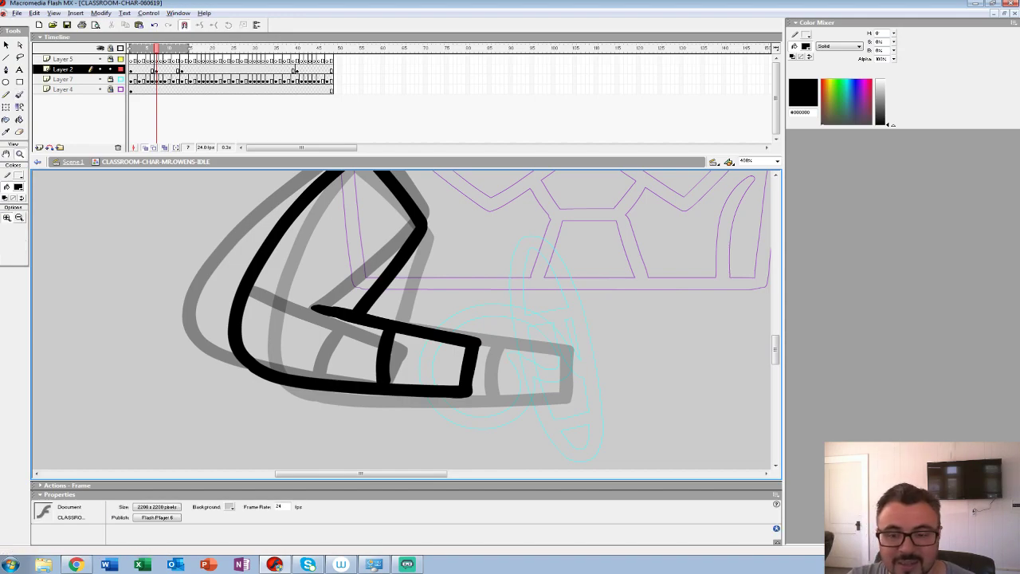
{"action": "left_click", "coordinate": [386, 294], "text": "alt"}
{"action": "left_click", "coordinate": [392, 319], "text": "alt"}
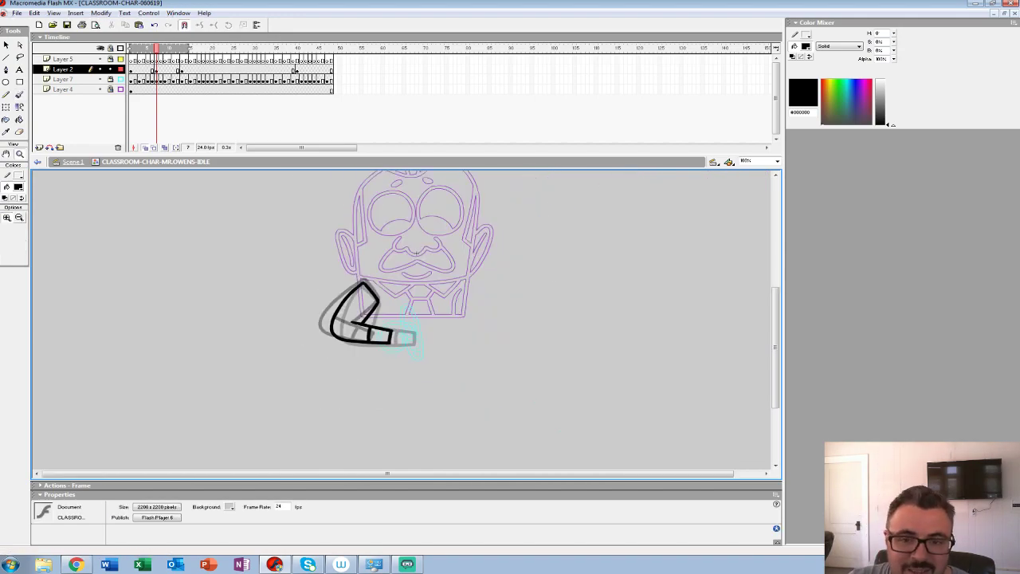
Step: Insert a blank keyframe at frame 6 of Layer 2 and limit the onion-skin range to end at about frame 9
{"action": "key", "text": "Return"}
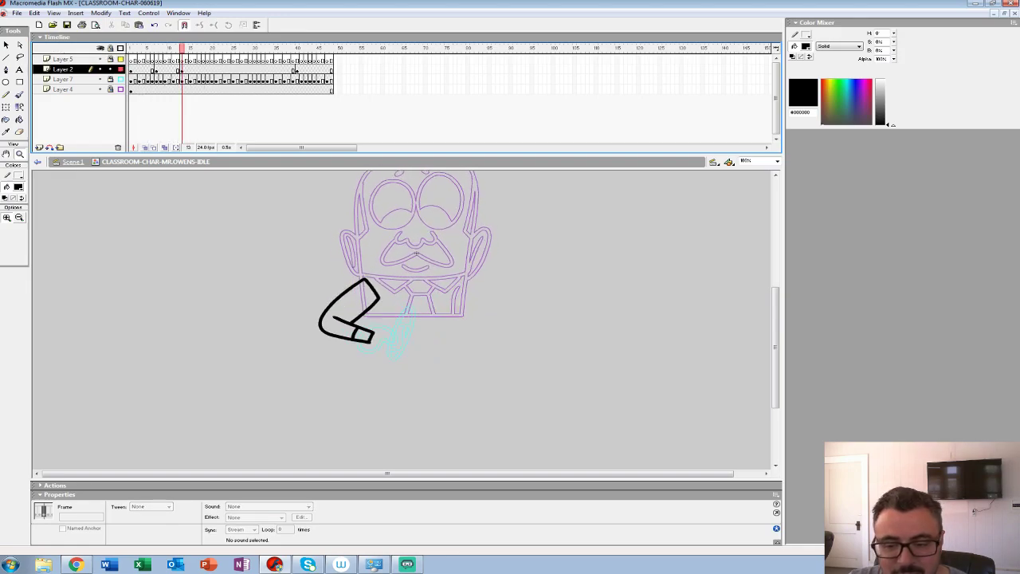
{"action": "key", "text": "F7"}
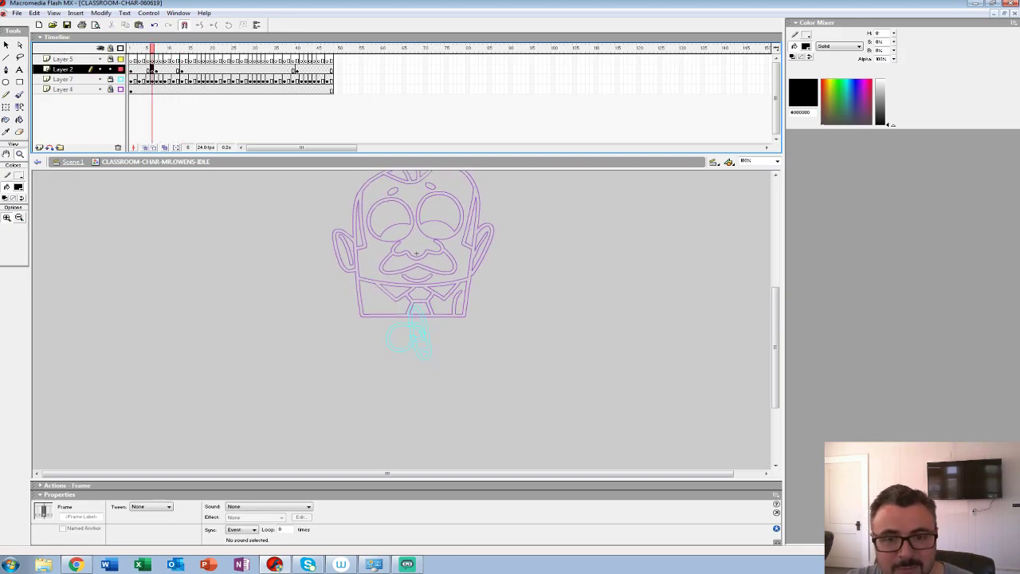
{"action": "left_click", "coordinate": [411, 335]}
{"action": "left_click", "coordinate": [145, 147]}
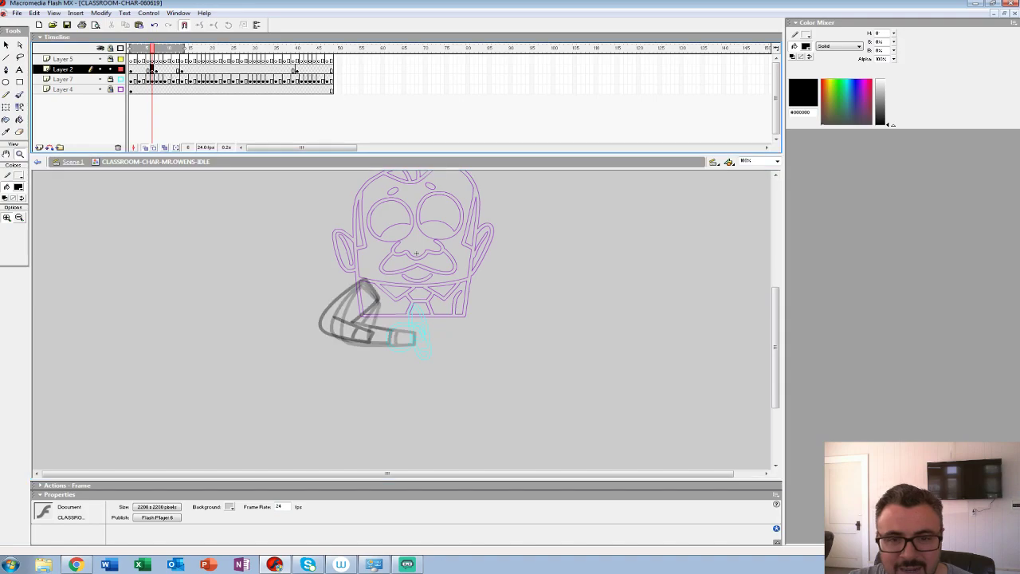
{"action": "left_click_drag", "start_coordinate": [184, 48], "coordinate": [168, 48]}
{"action": "left_click", "coordinate": [387, 321]}
{"action": "left_click", "coordinate": [387, 320]}
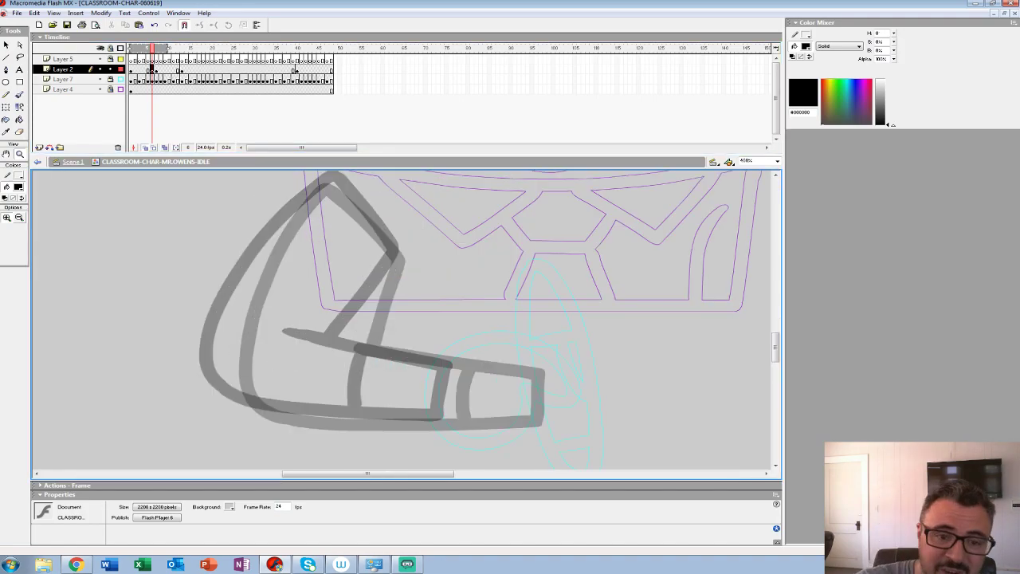
Step: Draw the in-between arm with its cuff in black on frame 6, midway between the frame 1 and frame 7 poses
{"action": "key", "text": "b"}
{"action": "mouse_move", "coordinate": [478, 343]}
{"action": "left_mouse_down"}
{"action": "mouse_move", "coordinate": [417, 288]}
{"action": "mouse_move", "coordinate": [470, 323]}
{"action": "mouse_move", "coordinate": [466, 316]}
{"action": "left_mouse_up"}
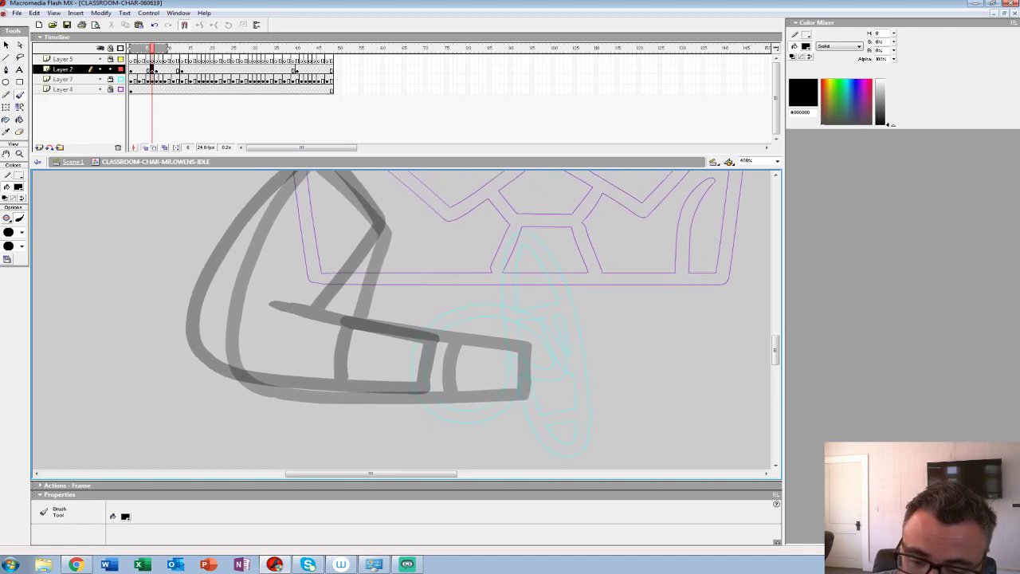
{"action": "mouse_move", "coordinate": [325, 317]}
{"action": "left_mouse_down"}
{"action": "mouse_move", "coordinate": [475, 344]}
{"action": "mouse_move", "coordinate": [473, 392]}
{"action": "left_mouse_up"}
{"action": "left_click_drag", "start_coordinate": [414, 311], "coordinate": [479, 377]}
{"action": "mouse_move", "coordinate": [382, 221]}
{"action": "left_mouse_down"}
{"action": "mouse_move", "coordinate": [448, 298]}
{"action": "mouse_move", "coordinate": [406, 379]}
{"action": "mouse_move", "coordinate": [446, 333]}
{"action": "mouse_move", "coordinate": [499, 324]}
{"action": "left_mouse_up"}
{"action": "mouse_move", "coordinate": [469, 184]}
{"action": "left_mouse_down"}
{"action": "mouse_move", "coordinate": [395, 277]}
{"action": "mouse_move", "coordinate": [377, 317]}
{"action": "mouse_move", "coordinate": [373, 398]}
{"action": "left_mouse_up"}
{"action": "mouse_move", "coordinate": [459, 367]}
{"action": "left_mouse_down"}
{"action": "mouse_move", "coordinate": [259, 357]}
{"action": "mouse_move", "coordinate": [224, 351]}
{"action": "mouse_move", "coordinate": [199, 333]}
{"action": "left_mouse_up"}
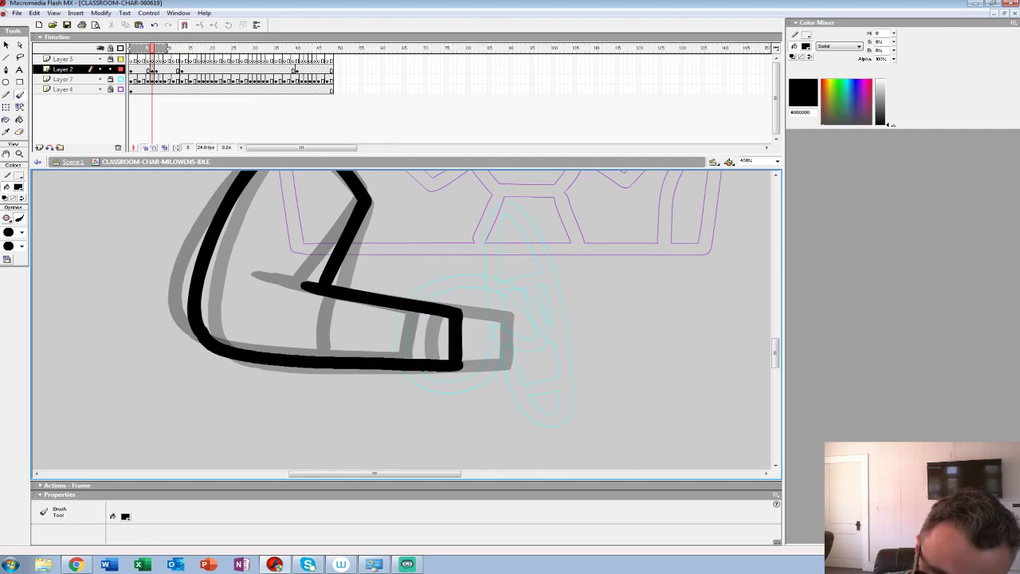
{"action": "left_click_drag", "start_coordinate": [371, 307], "coordinate": [366, 355]}
{"action": "key", "text": "ctrl+z"}
{"action": "left_click_drag", "start_coordinate": [372, 307], "coordinate": [365, 355]}
{"action": "left_click_drag", "start_coordinate": [430, 318], "coordinate": [357, 416]}
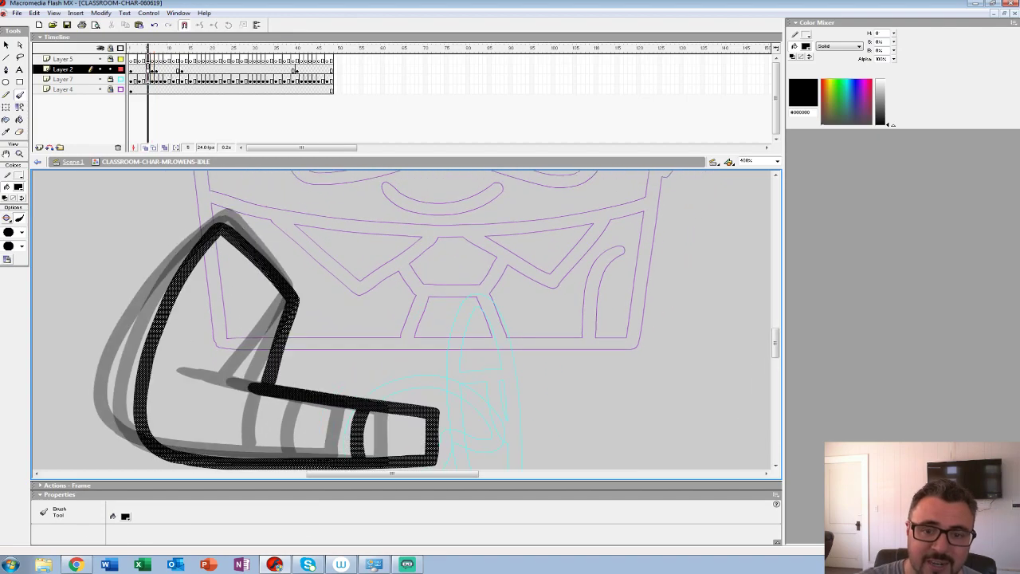
Step: Insert a blank keyframe at frame 5 of Layer 2 and shorten the onion-skin range to end at about frame 6
{"action": "left_click", "coordinate": [148, 69]}
{"action": "key", "text": "F6"}
{"action": "key", "text": "Delete"}
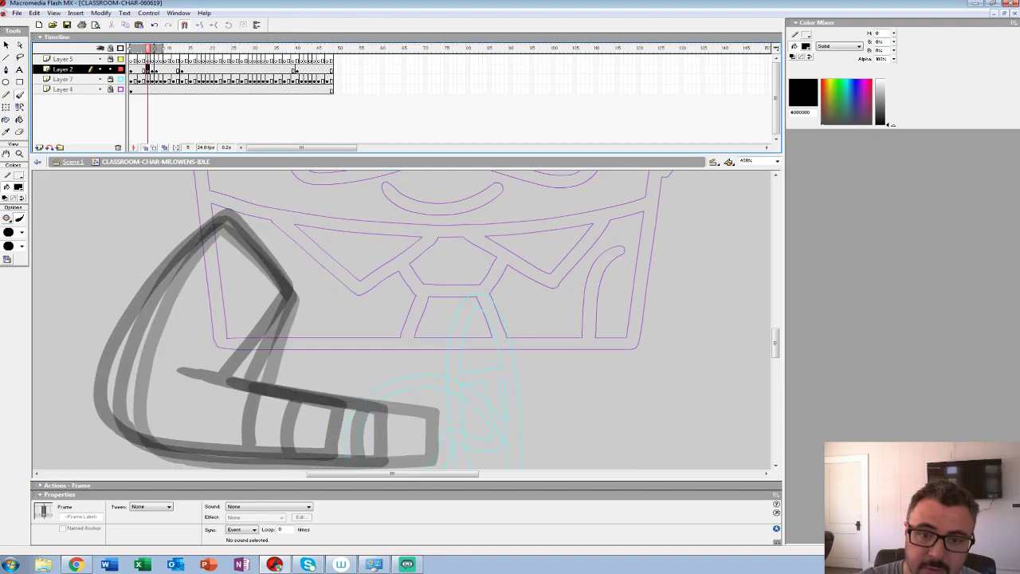
{"action": "left_click_drag", "start_coordinate": [161, 48], "coordinate": [153, 49]}
{"action": "left_click_drag", "start_coordinate": [399, 358], "coordinate": [389, 317]}
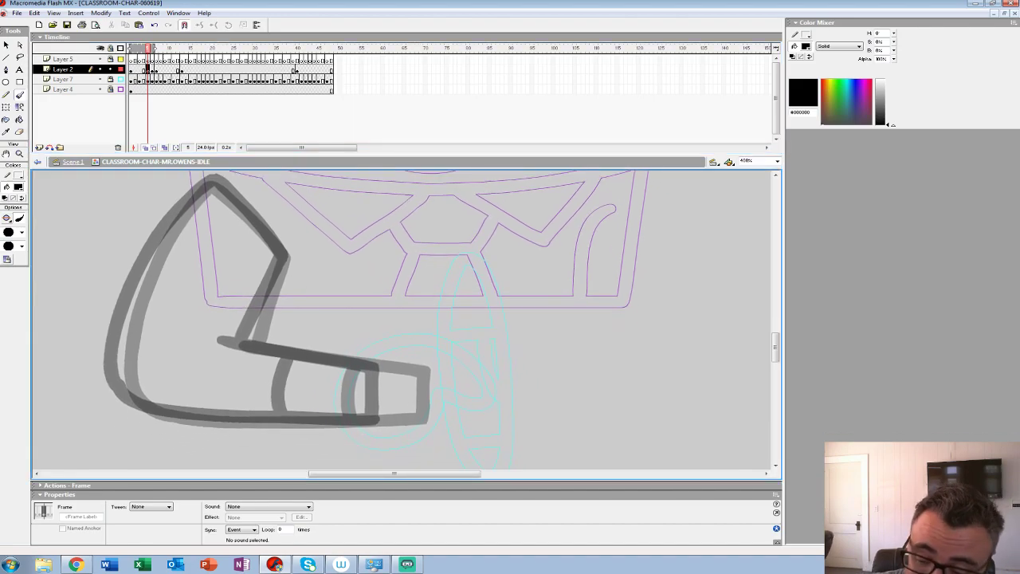
Step: Draw the in-between arm with its cuff in black on frame 5, between the frame 1 and frame 6 poses
{"action": "mouse_move", "coordinate": [239, 343]}
{"action": "left_mouse_down"}
{"action": "mouse_move", "coordinate": [386, 368]}
{"action": "mouse_move", "coordinate": [394, 419]}
{"action": "left_mouse_up"}
{"action": "mouse_move", "coordinate": [213, 181]}
{"action": "left_mouse_down"}
{"action": "mouse_move", "coordinate": [284, 261]}
{"action": "mouse_move", "coordinate": [243, 343]}
{"action": "left_mouse_up"}
{"action": "left_click_drag", "start_coordinate": [319, 334], "coordinate": [442, 337]}
{"action": "mouse_move", "coordinate": [336, 182]}
{"action": "left_mouse_down"}
{"action": "mouse_move", "coordinate": [263, 279]}
{"action": "mouse_move", "coordinate": [243, 367]}
{"action": "left_mouse_up"}
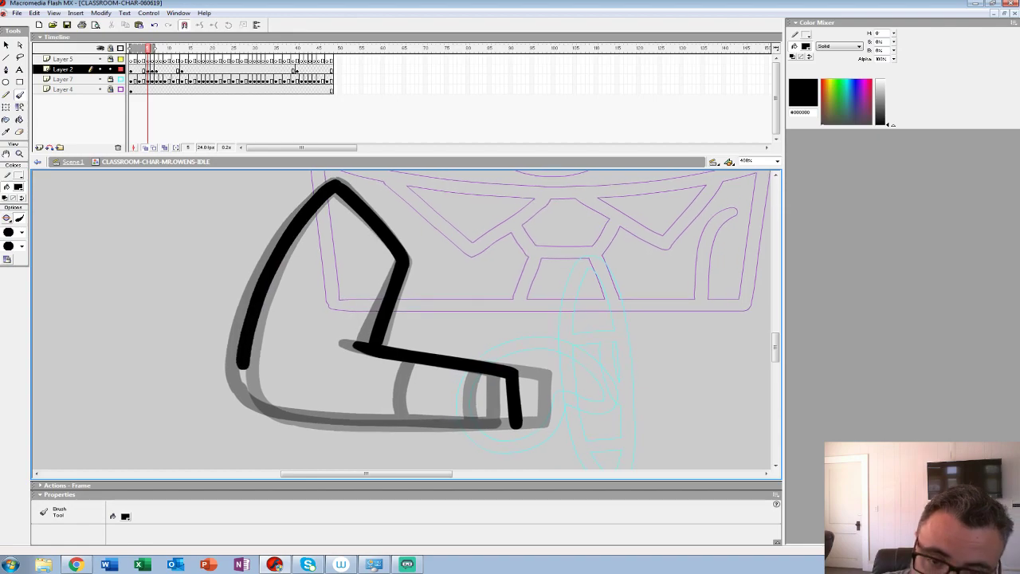
{"action": "left_click_drag", "start_coordinate": [311, 362], "coordinate": [243, 308]}
{"action": "mouse_move", "coordinate": [447, 368]}
{"action": "left_mouse_down"}
{"action": "mouse_move", "coordinate": [206, 361]}
{"action": "mouse_move", "coordinate": [174, 328]}
{"action": "mouse_move", "coordinate": [173, 307]}
{"action": "left_mouse_up"}
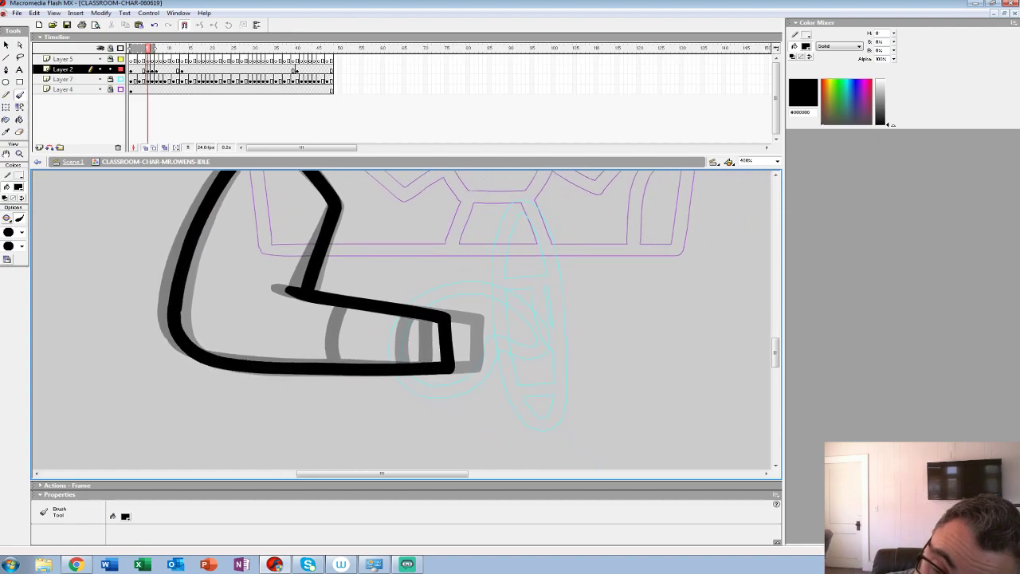
{"action": "left_click_drag", "start_coordinate": [371, 309], "coordinate": [365, 366]}
{"action": "left_click_drag", "start_coordinate": [399, 335], "coordinate": [252, 367]}
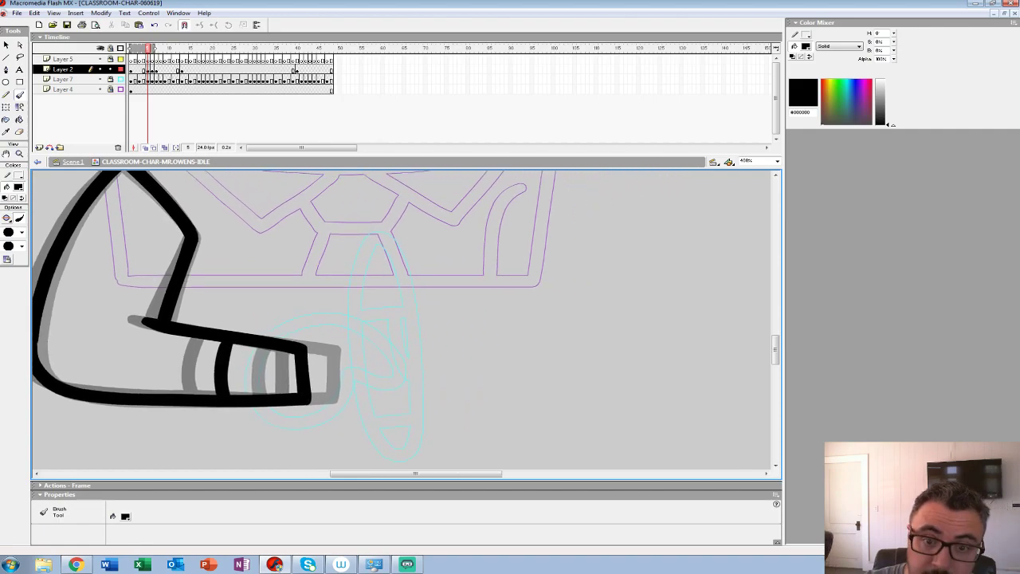
Step: Step through the neighbouring arm poses and insert a blank keyframe at frame 3 of Layer 2
{"action": "key", "text": "period"}
{"action": "left_click", "coordinate": [152, 69]}
{"action": "key", "text": "period"}
{"action": "key", "text": "comma"}
{"action": "key", "text": "comma"}
{"action": "key", "text": "comma"}
{"action": "key", "text": "comma"}
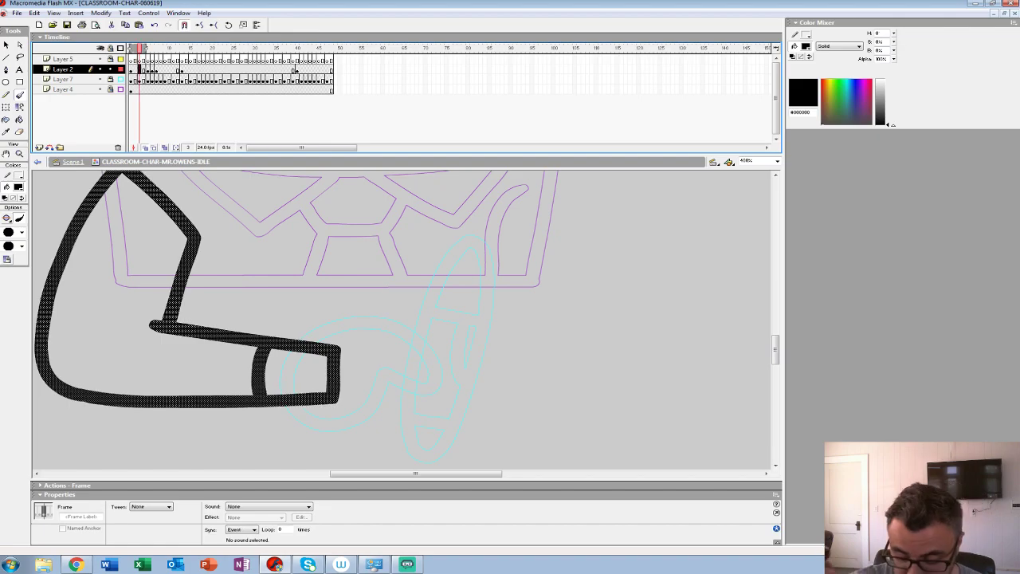
{"action": "key", "text": "F7"}
{"action": "key", "text": "period"}
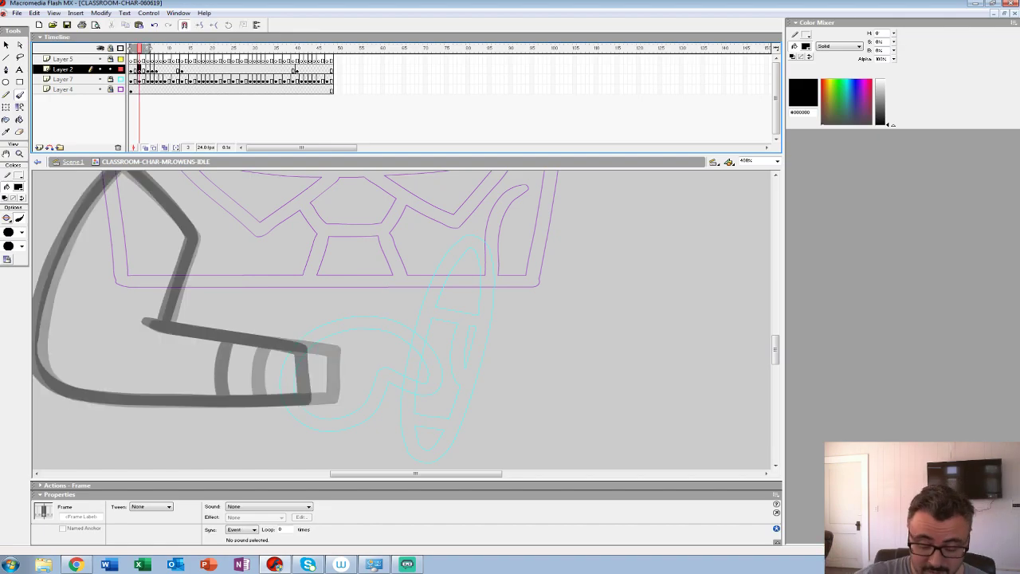
Step: Draw the in-between arm with its cuff in black on frame 3, between the frame 1 and frame 5 poses
{"action": "left_click_drag", "start_coordinate": [319, 350], "coordinate": [371, 354]}
{"action": "mouse_move", "coordinate": [204, 327]}
{"action": "left_mouse_down"}
{"action": "mouse_move", "coordinate": [363, 352]}
{"action": "mouse_move", "coordinate": [375, 402]}
{"action": "left_mouse_up"}
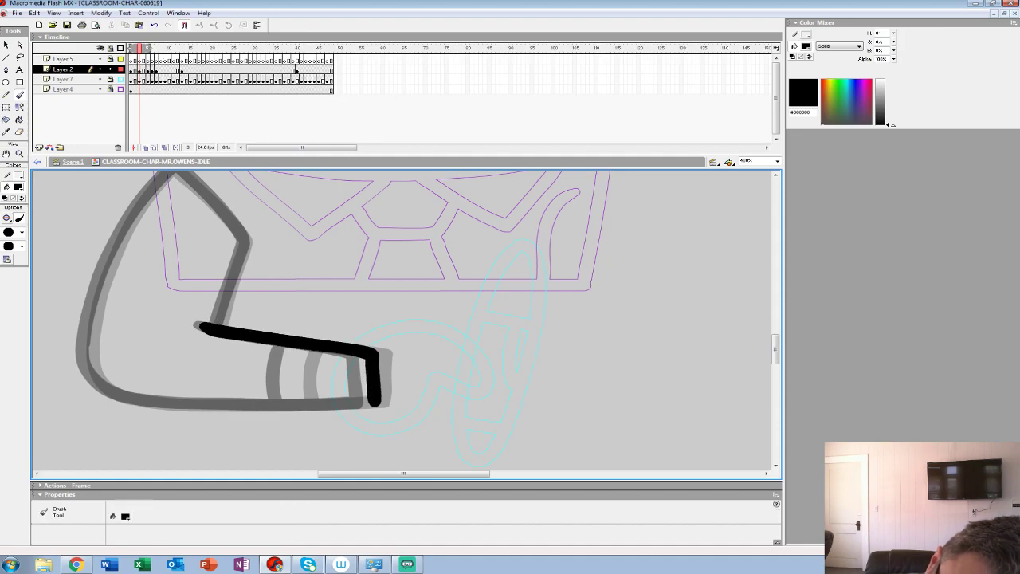
{"action": "mouse_move", "coordinate": [295, 348]}
{"action": "left_mouse_down"}
{"action": "mouse_move", "coordinate": [295, 408]}
{"action": "mouse_move", "coordinate": [415, 436]}
{"action": "left_mouse_up"}
{"action": "mouse_move", "coordinate": [292, 201]}
{"action": "left_mouse_down"}
{"action": "mouse_move", "coordinate": [364, 282]}
{"action": "mouse_move", "coordinate": [334, 363]}
{"action": "mouse_move", "coordinate": [427, 336]}
{"action": "left_mouse_up"}
{"action": "mouse_move", "coordinate": [387, 175]}
{"action": "left_mouse_down"}
{"action": "mouse_move", "coordinate": [310, 292]}
{"action": "mouse_move", "coordinate": [305, 382]}
{"action": "left_mouse_up"}
{"action": "left_click_drag", "start_coordinate": [305, 382], "coordinate": [177, 316]}
{"action": "mouse_move", "coordinate": [462, 345]}
{"action": "left_mouse_down"}
{"action": "mouse_move", "coordinate": [248, 346]}
{"action": "mouse_move", "coordinate": [180, 320]}
{"action": "left_mouse_up"}
{"action": "left_click_drag", "start_coordinate": [398, 271], "coordinate": [324, 341]}
Step: Play back the arm motion without onion skins and insert blank keyframes at frames 8, 9 and 11 of Layer 2
{"action": "key", "text": "z"}
{"action": "left_click", "coordinate": [380, 294], "text": "alt"}
{"action": "left_click", "coordinate": [380, 294], "text": "alt"}
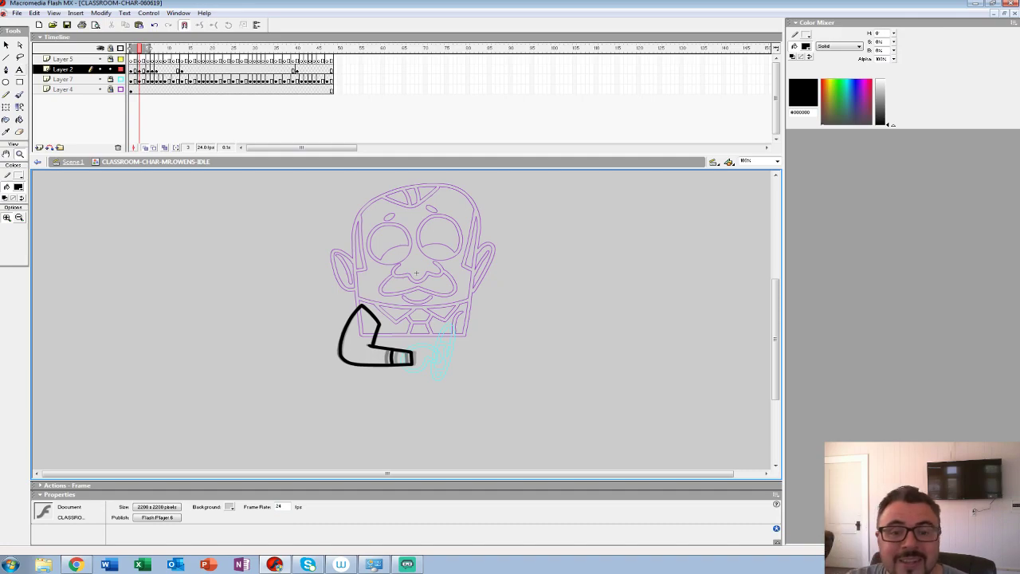
{"action": "left_click", "coordinate": [145, 147]}
{"action": "left_click", "coordinate": [131, 69]}
{"action": "key", "text": "Return"}
{"action": "left_click", "coordinate": [134, 69]}
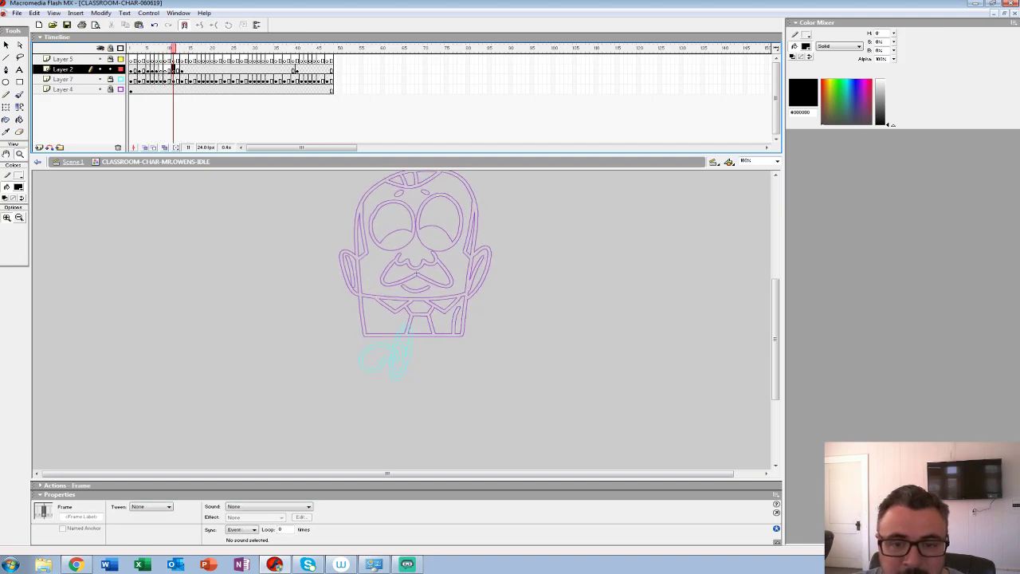
{"action": "key", "text": "Return"}
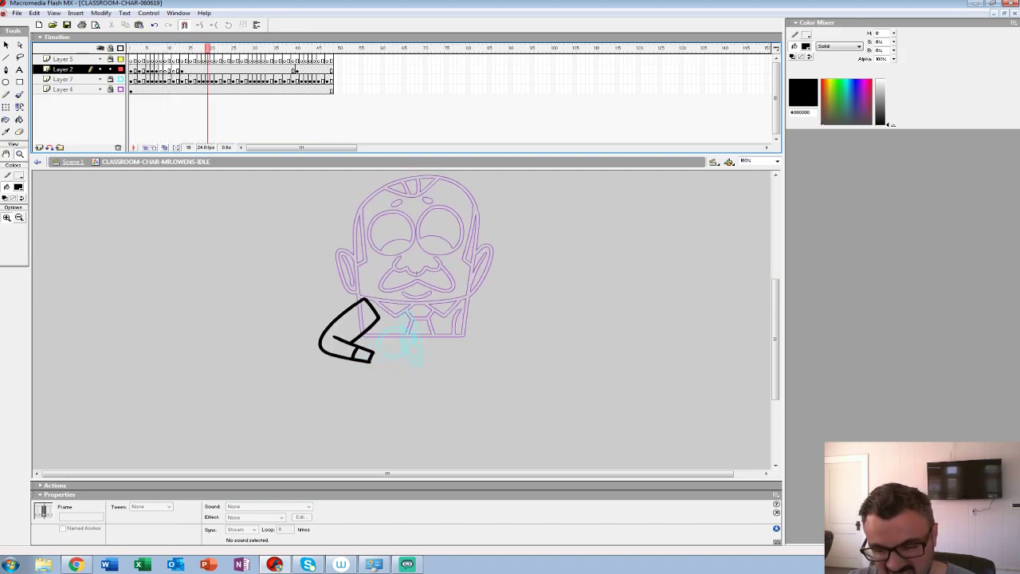
Step: With onion skins from about frame 7 to 17, draw the in-between arm and cuff on frame 8 of Layer 2
{"action": "left_click", "coordinate": [169, 70]}
{"action": "left_click", "coordinate": [160, 69]}
{"action": "left_click", "coordinate": [145, 147]}
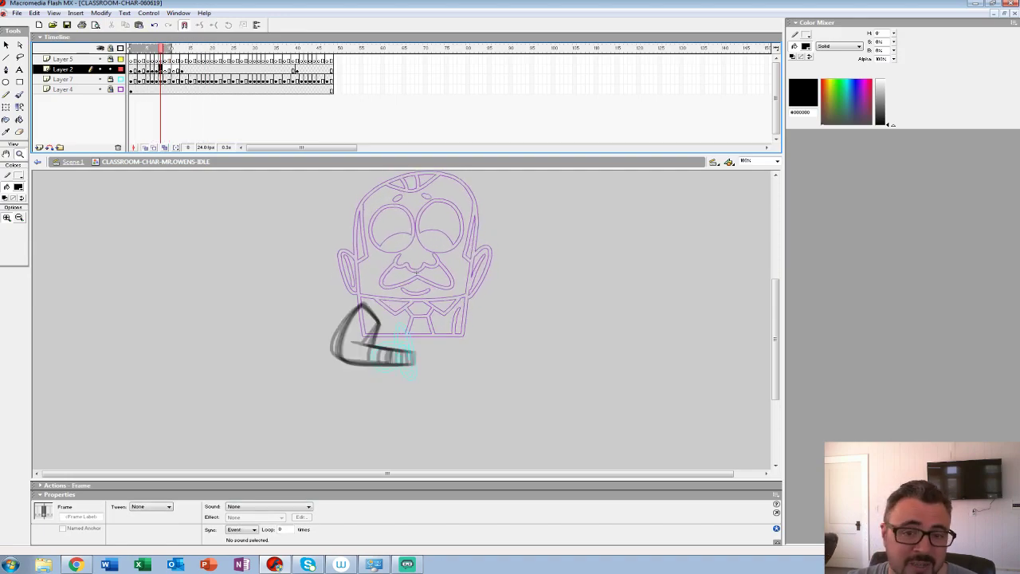
{"action": "left_click_drag", "start_coordinate": [130, 48], "coordinate": [199, 48]}
{"action": "left_click", "coordinate": [363, 335]}
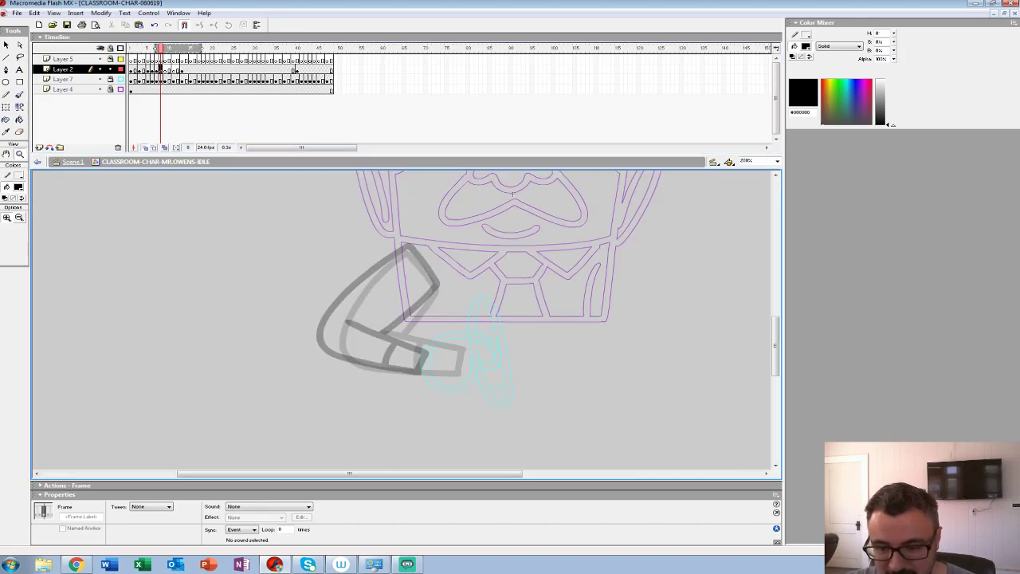
{"action": "left_click", "coordinate": [392, 310]}
{"action": "key", "text": "b"}
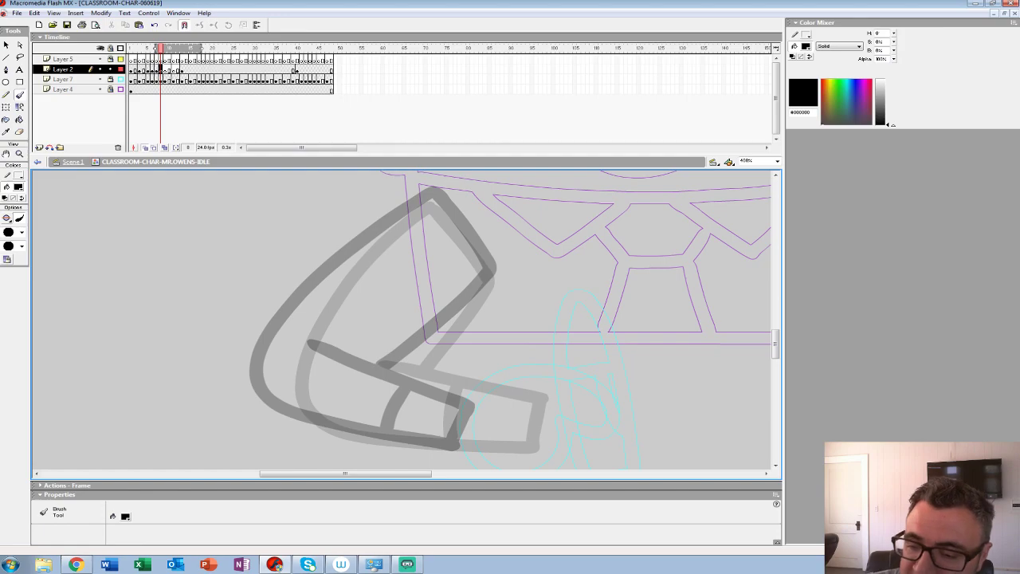
{"action": "left_click_drag", "start_coordinate": [403, 322], "coordinate": [391, 307]}
{"action": "mouse_move", "coordinate": [419, 185]}
{"action": "left_mouse_down"}
{"action": "mouse_move", "coordinate": [288, 311]}
{"action": "mouse_move", "coordinate": [268, 371]}
{"action": "mouse_move", "coordinate": [275, 388]}
{"action": "mouse_move", "coordinate": [246, 254]}
{"action": "mouse_move", "coordinate": [352, 293]}
{"action": "mouse_move", "coordinate": [464, 301]}
{"action": "mouse_move", "coordinate": [468, 255]}
{"action": "mouse_move", "coordinate": [292, 199]}
{"action": "left_mouse_up"}
{"action": "mouse_move", "coordinate": [397, 239]}
{"action": "left_mouse_down"}
{"action": "mouse_move", "coordinate": [380, 290]}
{"action": "mouse_move", "coordinate": [395, 419]}
{"action": "left_mouse_up"}
{"action": "mouse_move", "coordinate": [410, 183]}
{"action": "left_mouse_down"}
{"action": "mouse_move", "coordinate": [464, 256]}
{"action": "mouse_move", "coordinate": [375, 348]}
{"action": "left_mouse_up"}
Step: Draw the in-between arm with its cuff in black on frame 9, between the frame 8 and frame 13 poses
{"action": "key", "text": "period"}
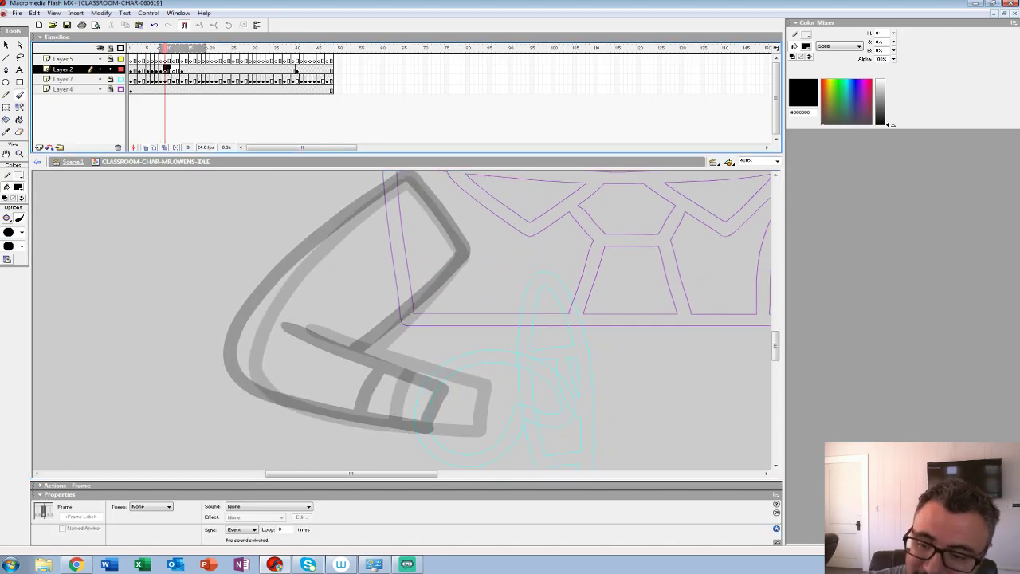
{"action": "mouse_move", "coordinate": [408, 183]}
{"action": "left_mouse_down"}
{"action": "mouse_move", "coordinate": [470, 262]}
{"action": "mouse_move", "coordinate": [378, 355]}
{"action": "mouse_move", "coordinate": [368, 253]}
{"action": "left_mouse_up"}
{"action": "mouse_move", "coordinate": [296, 231]}
{"action": "left_mouse_down"}
{"action": "mouse_move", "coordinate": [463, 295]}
{"action": "mouse_move", "coordinate": [452, 333]}
{"action": "mouse_move", "coordinate": [531, 412]}
{"action": "left_mouse_up"}
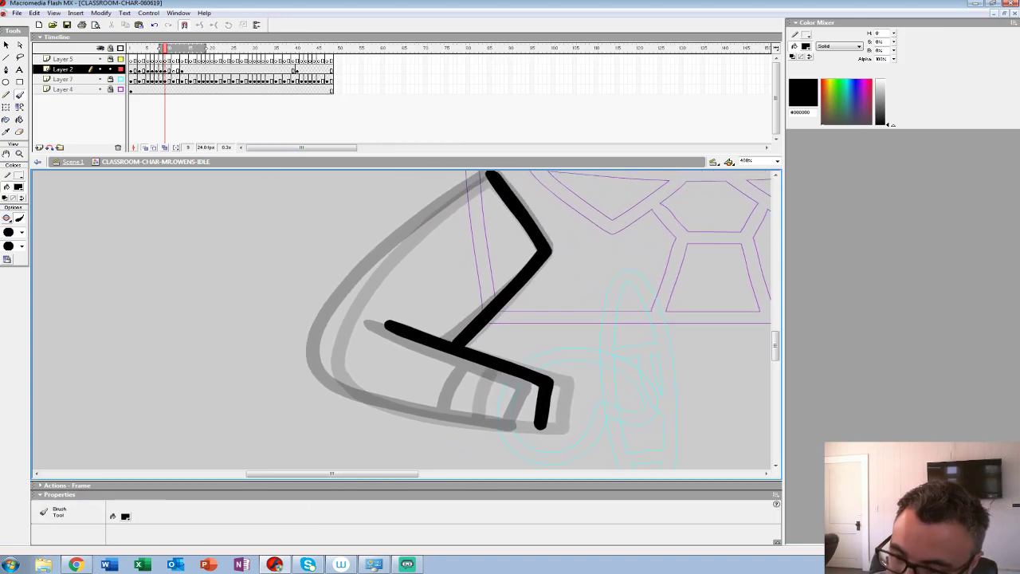
{"action": "scroll", "coordinate": [402, 319], "scroll_direction": "up", "scroll_amount": 1}
{"action": "mouse_move", "coordinate": [488, 182]}
{"action": "left_mouse_down"}
{"action": "mouse_move", "coordinate": [361, 289]}
{"action": "mouse_move", "coordinate": [322, 359]}
{"action": "mouse_move", "coordinate": [327, 388]}
{"action": "left_mouse_up"}
{"action": "scroll", "coordinate": [402, 318], "scroll_direction": "down", "scroll_amount": 4}
{"action": "scroll", "coordinate": [403, 319], "scroll_direction": "right", "scroll_amount": 3}
{"action": "mouse_move", "coordinate": [450, 321]}
{"action": "left_mouse_down"}
{"action": "mouse_move", "coordinate": [323, 303]}
{"action": "mouse_move", "coordinate": [247, 273]}
{"action": "mouse_move", "coordinate": [253, 265]}
{"action": "left_mouse_up"}
{"action": "left_click_drag", "start_coordinate": [394, 258], "coordinate": [376, 302]}
{"action": "mouse_move", "coordinate": [431, 263]}
{"action": "left_mouse_down"}
{"action": "mouse_move", "coordinate": [410, 318]}
{"action": "mouse_move", "coordinate": [357, 380]}
{"action": "left_mouse_up"}
Step: Draw the in-between arm with its cuff in black on frame 11, between the frame 9 and frame 13 poses
{"action": "left_click", "coordinate": [173, 70]}
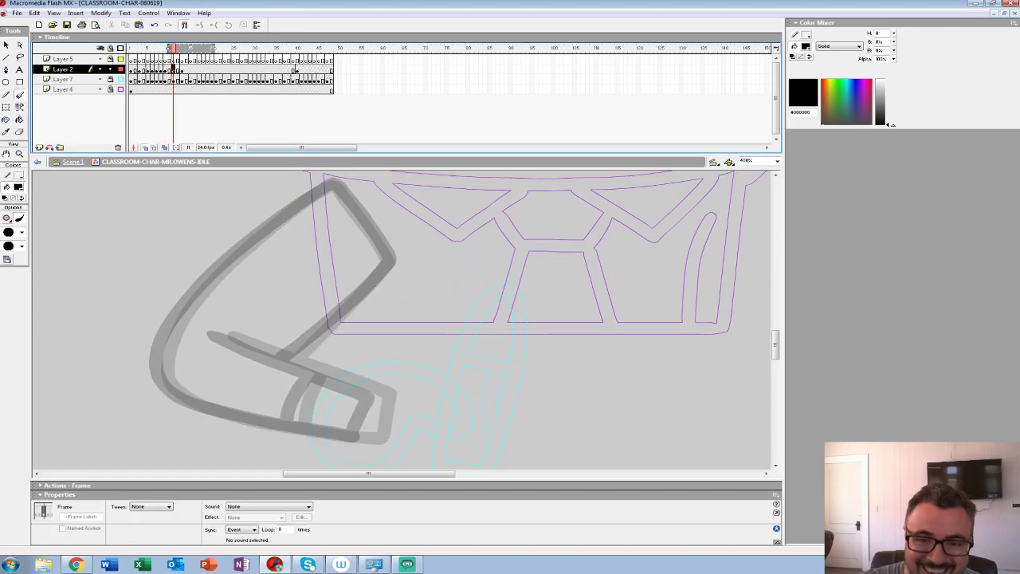
{"action": "scroll", "coordinate": [402, 318], "scroll_direction": "down", "scroll_amount": 2}
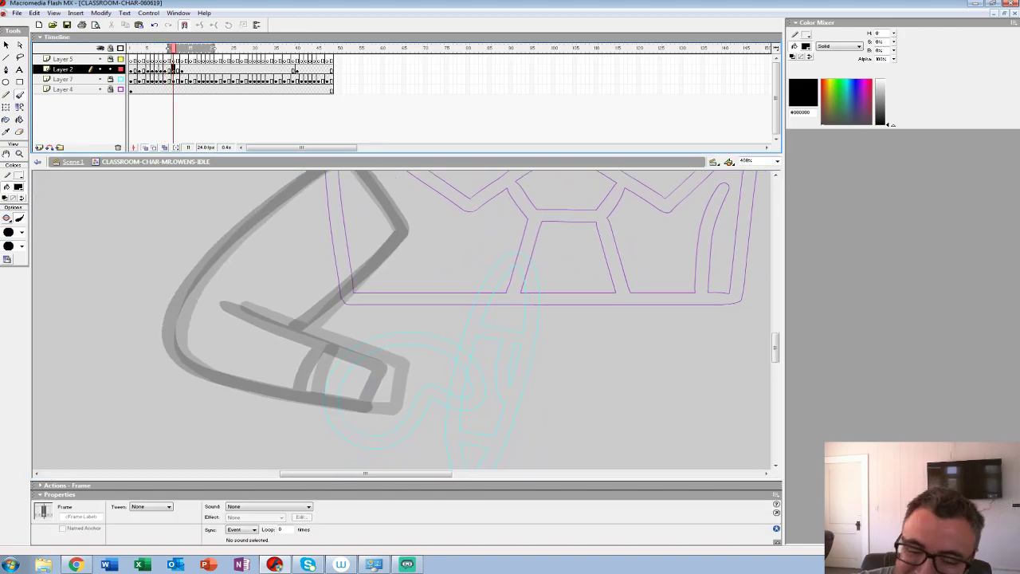
{"action": "mouse_move", "coordinate": [231, 275]}
{"action": "left_mouse_down"}
{"action": "mouse_move", "coordinate": [384, 329]}
{"action": "mouse_move", "coordinate": [381, 375]}
{"action": "mouse_move", "coordinate": [420, 415]}
{"action": "left_mouse_up"}
{"action": "mouse_move", "coordinate": [380, 192]}
{"action": "left_mouse_down"}
{"action": "mouse_move", "coordinate": [421, 243]}
{"action": "mouse_move", "coordinate": [435, 284]}
{"action": "mouse_move", "coordinate": [336, 370]}
{"action": "left_mouse_up"}
{"action": "scroll", "coordinate": [339, 368], "scroll_direction": "left", "scroll_amount": 1}
{"action": "scroll", "coordinate": [337, 370], "scroll_direction": "left", "scroll_amount": 1}
{"action": "mouse_move", "coordinate": [495, 186]}
{"action": "left_mouse_down"}
{"action": "mouse_move", "coordinate": [341, 307]}
{"action": "mouse_move", "coordinate": [322, 372]}
{"action": "left_mouse_up"}
{"action": "scroll", "coordinate": [322, 372], "scroll_direction": "down", "scroll_amount": 2}
{"action": "scroll", "coordinate": [322, 371], "scroll_direction": "right", "scroll_amount": 1}
{"action": "mouse_move", "coordinate": [475, 327]}
{"action": "left_mouse_down"}
{"action": "mouse_move", "coordinate": [361, 310]}
{"action": "mouse_move", "coordinate": [273, 272]}
{"action": "left_mouse_up"}
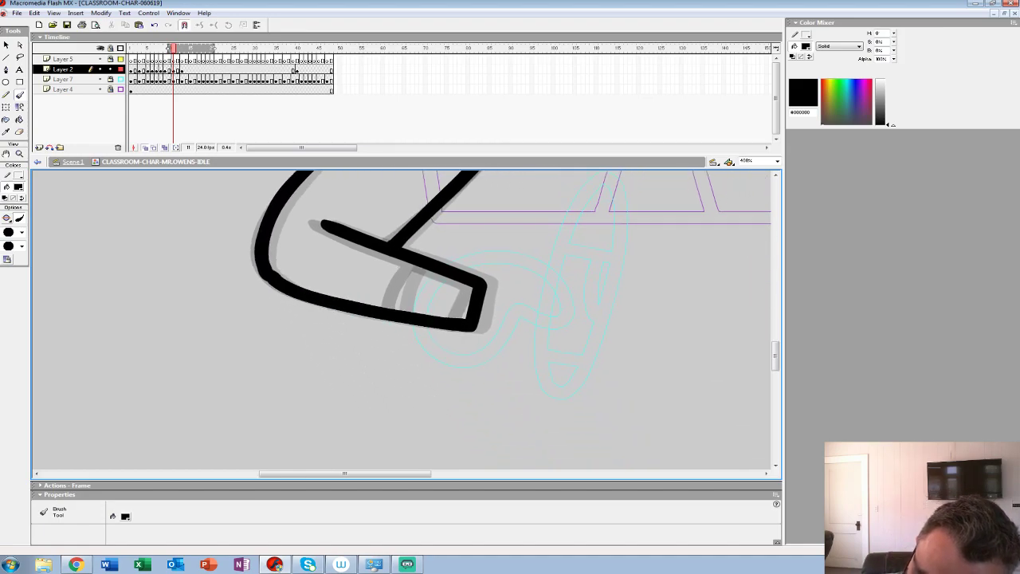
{"action": "left_click_drag", "start_coordinate": [416, 265], "coordinate": [400, 312]}
Step: Move Layer 2 below Layer 7 and switch Layer 7 from outlines to full colour, with onion skinning off
{"action": "double_click", "coordinate": [19, 154]}
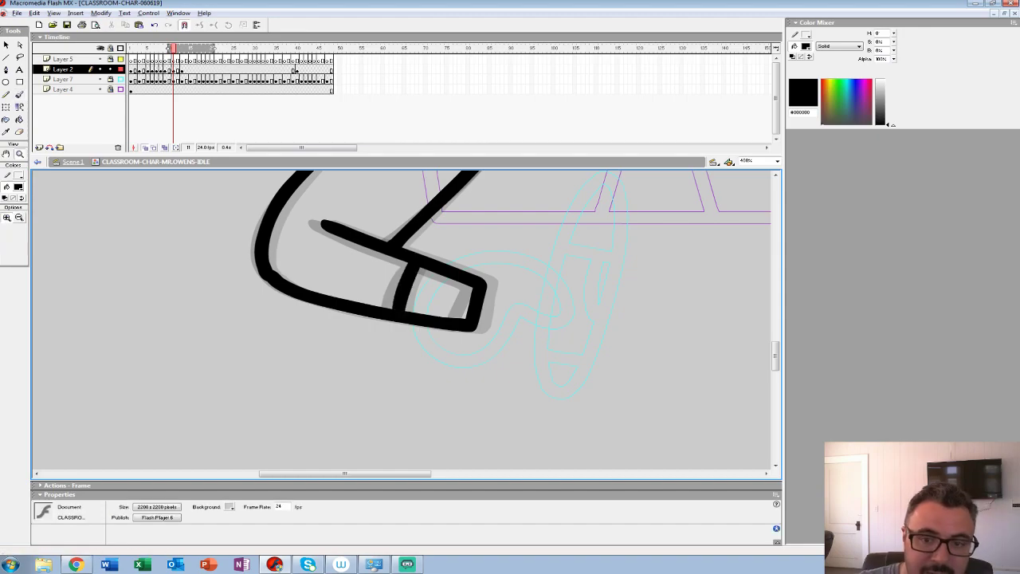
{"action": "left_click_drag", "start_coordinate": [63, 69], "coordinate": [63, 83]}
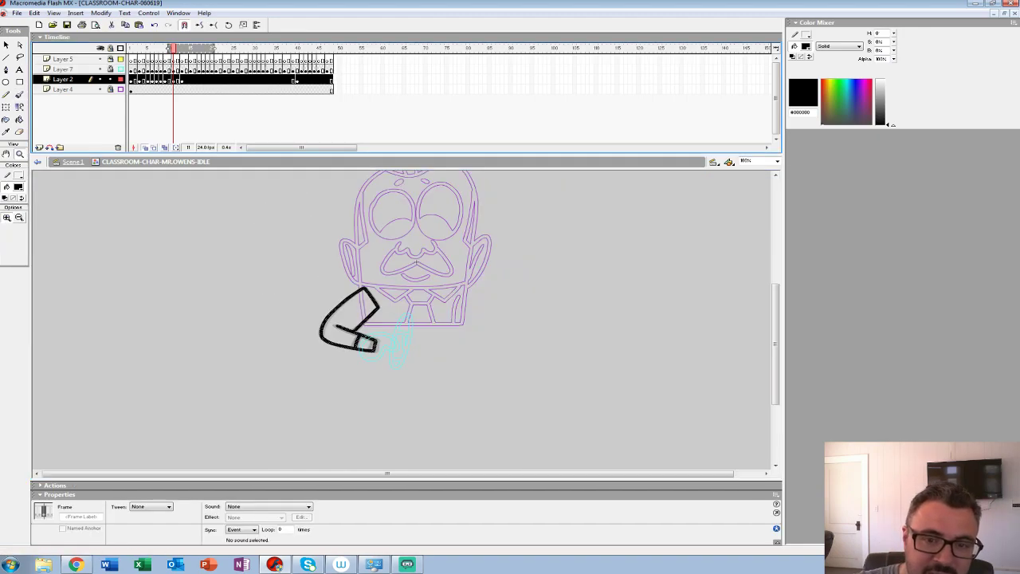
{"action": "left_click", "coordinate": [145, 148]}
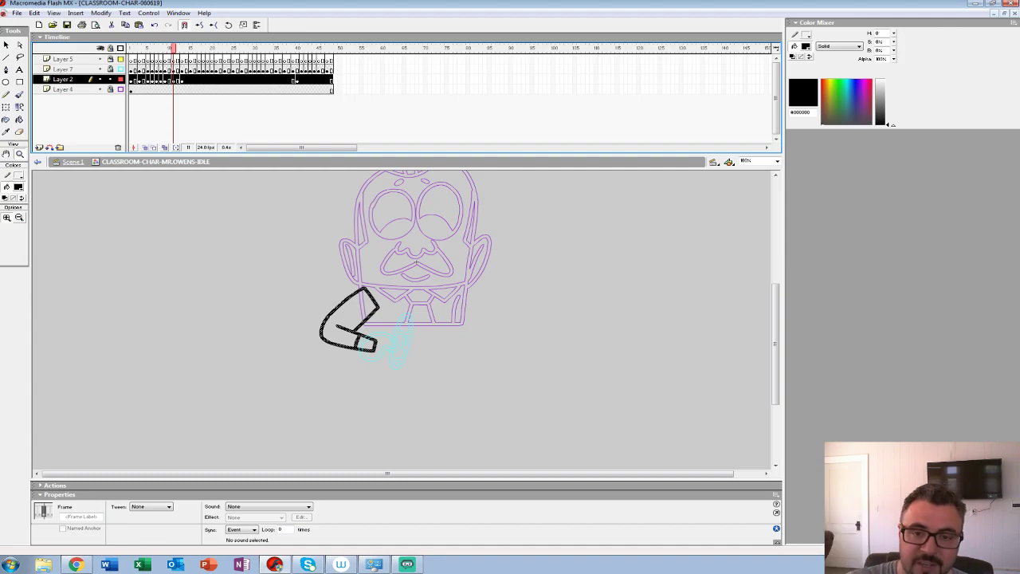
{"action": "left_click", "coordinate": [131, 49]}
{"action": "left_click", "coordinate": [120, 69]}
Step: Play back the opening frames to check the arm motion against the coloured pen hand
{"action": "key", "text": "Return"}
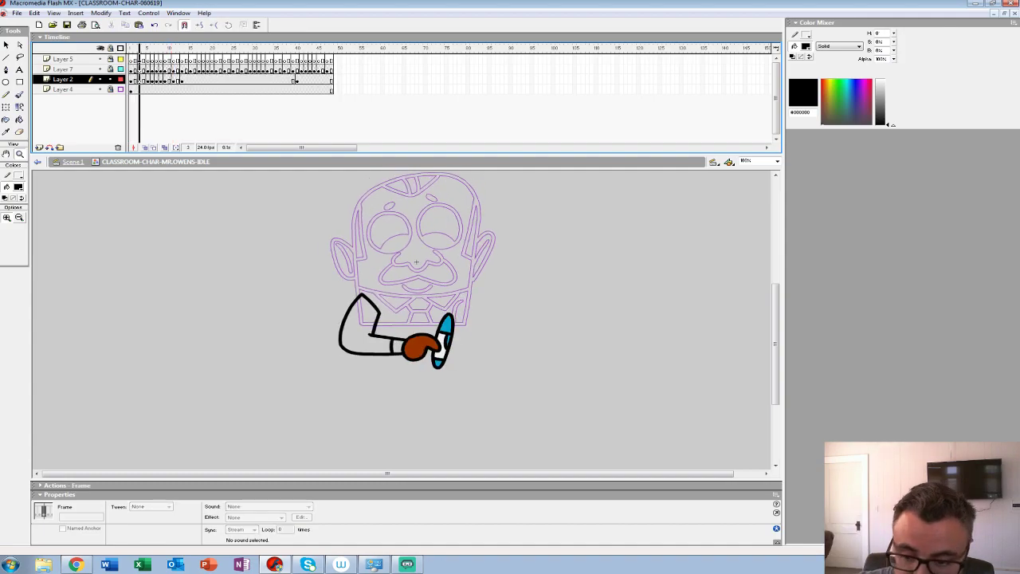
{"action": "left_click", "coordinate": [133, 49]}
{"action": "key", "text": "Return"}
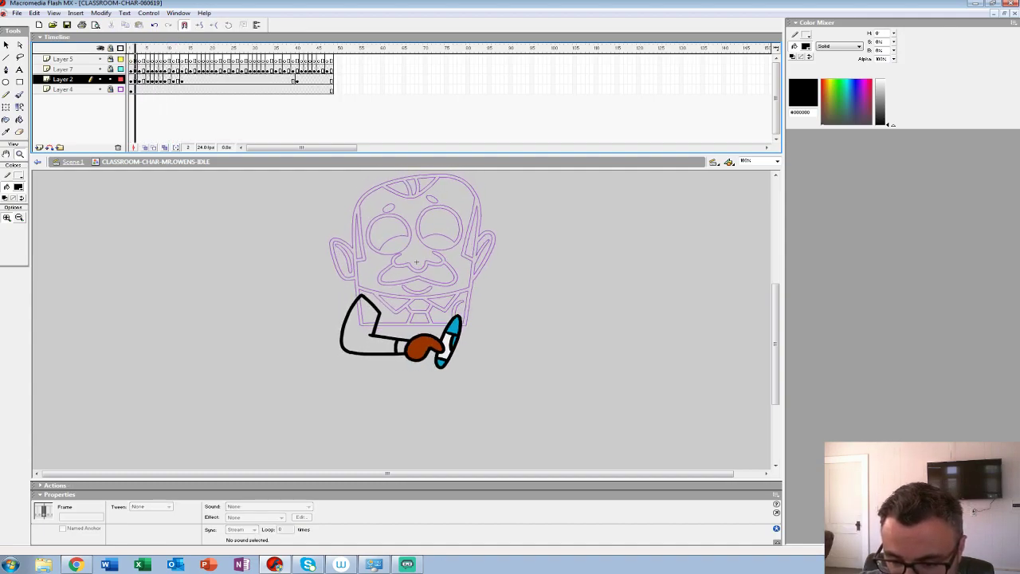
{"action": "key", "text": "Return"}
{"action": "left_click", "coordinate": [173, 80]}
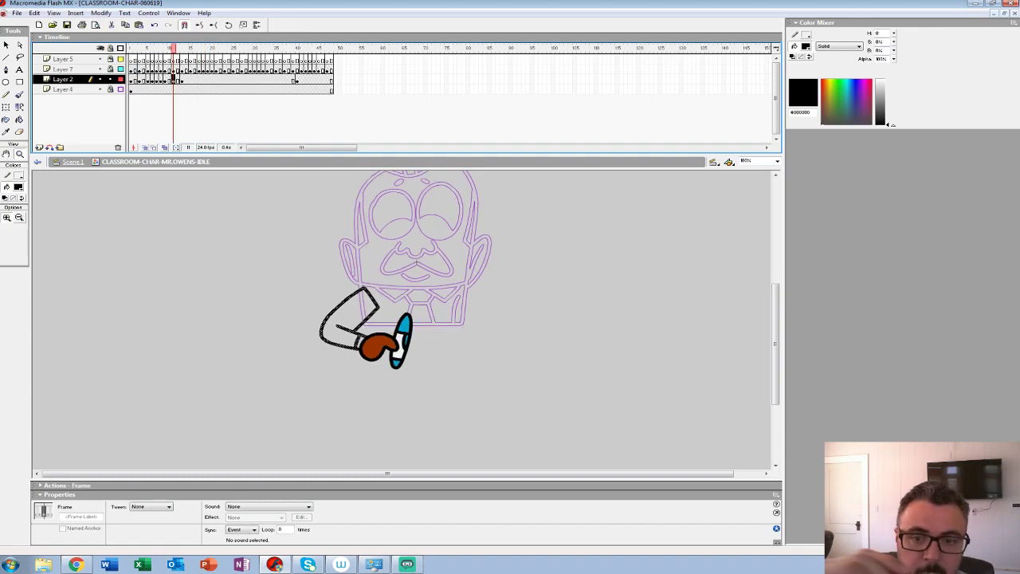
Step: Undo the layer reordering and add a keyframe with the arm cleared at frame 25 of Layer 2
{"action": "key", "text": "ctrl+z"}
{"action": "left_click_drag", "start_coordinate": [173, 48], "coordinate": [194, 49]}
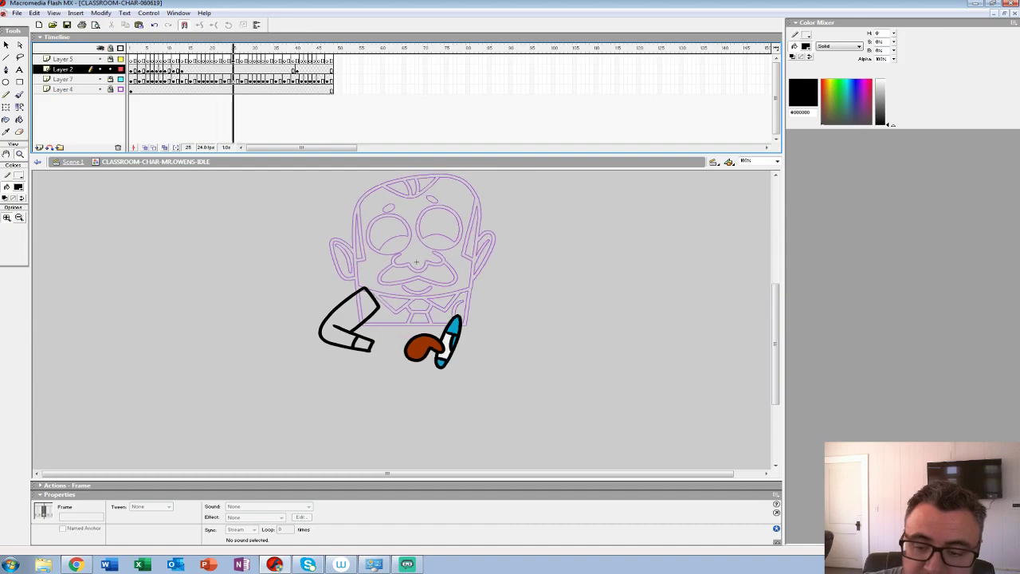
{"action": "key", "text": "F6"}
{"action": "key", "text": "Delete"}
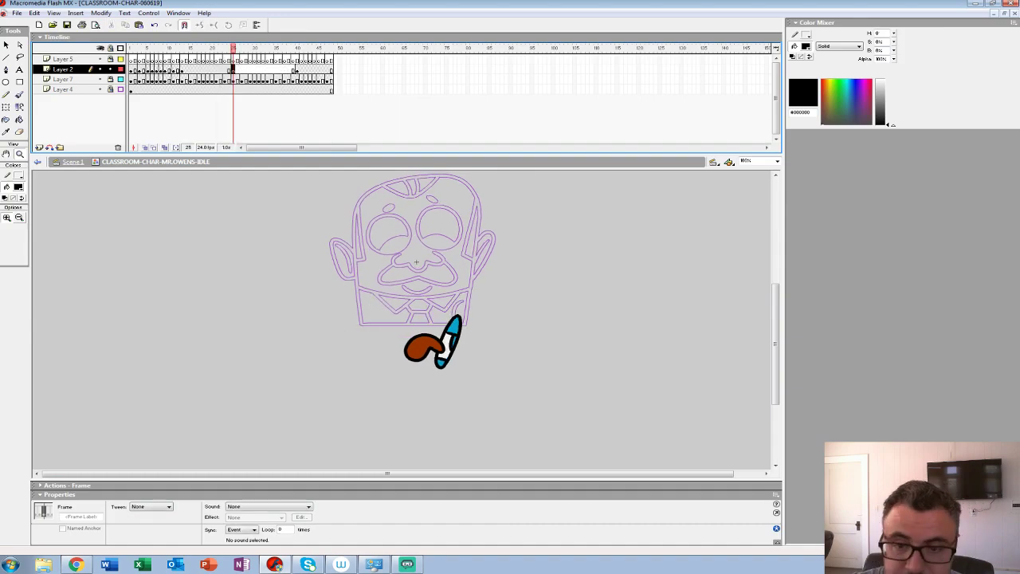
{"action": "key", "text": "Return"}
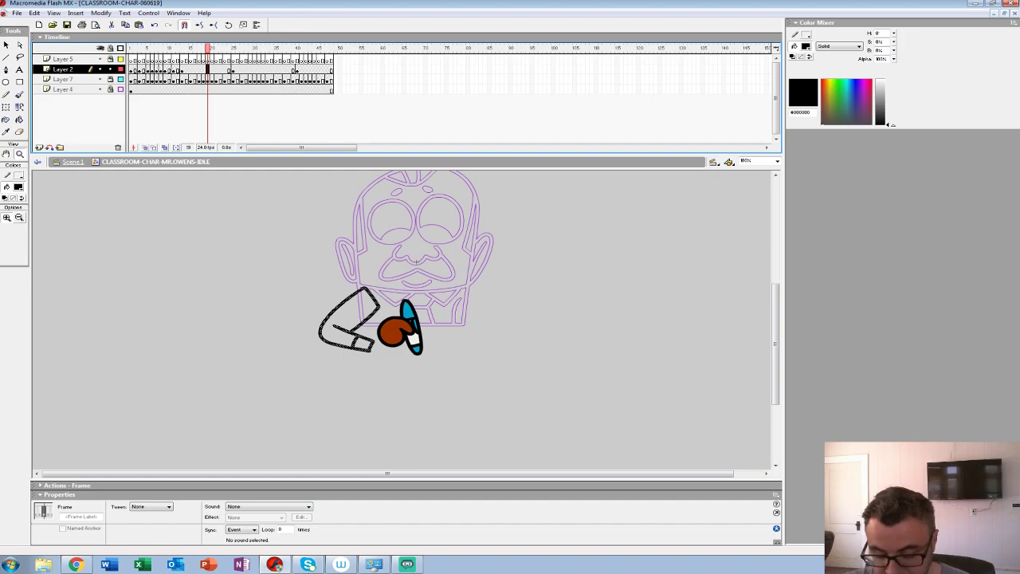
Step: Insert a blank keyframe at frame 19 of Layer 2, show Layer 7 as outlines and turn on onion skinning
{"action": "key", "text": "F7"}
{"action": "left_click", "coordinate": [120, 79]}
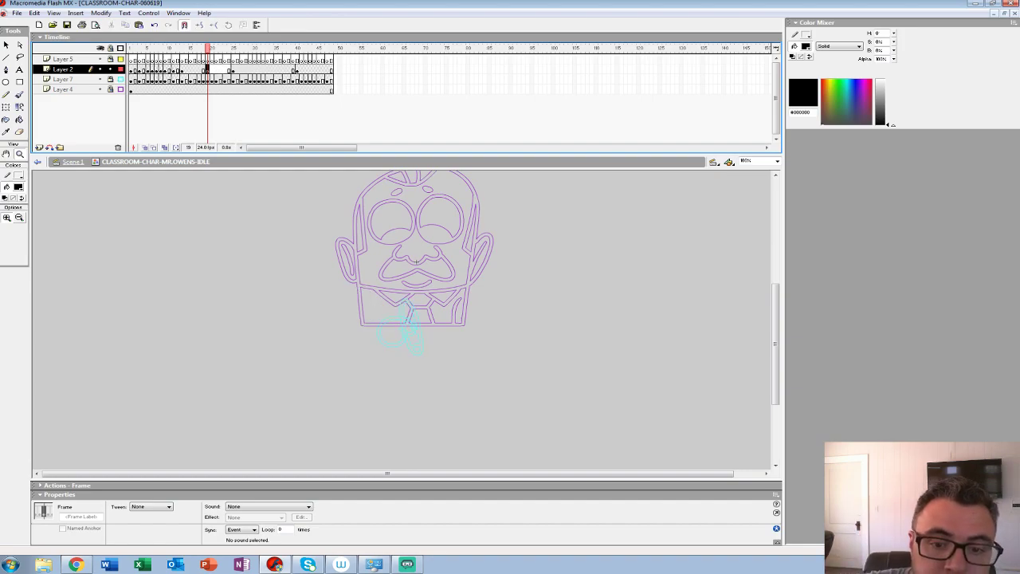
{"action": "left_click", "coordinate": [145, 147]}
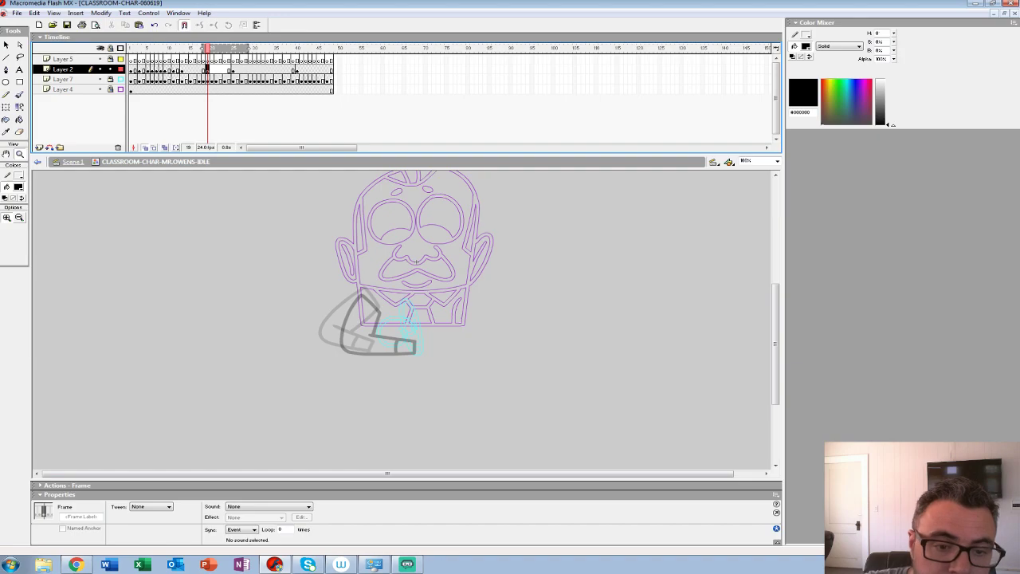
Step: Sketch a rough in-between arm with its cuff on frame 19 using a small brush, between the neighbouring onion-skinned poses
{"action": "left_click", "coordinate": [408, 313]}
{"action": "left_click_drag", "start_coordinate": [408, 319], "coordinate": [422, 280]}
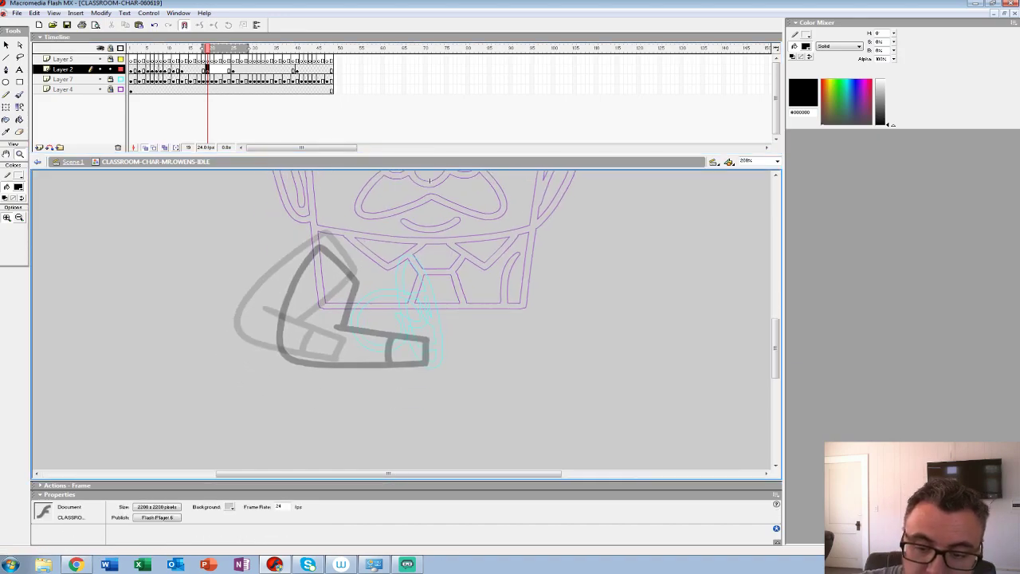
{"action": "key", "text": "b"}
{"action": "left_click", "coordinate": [22, 232]}
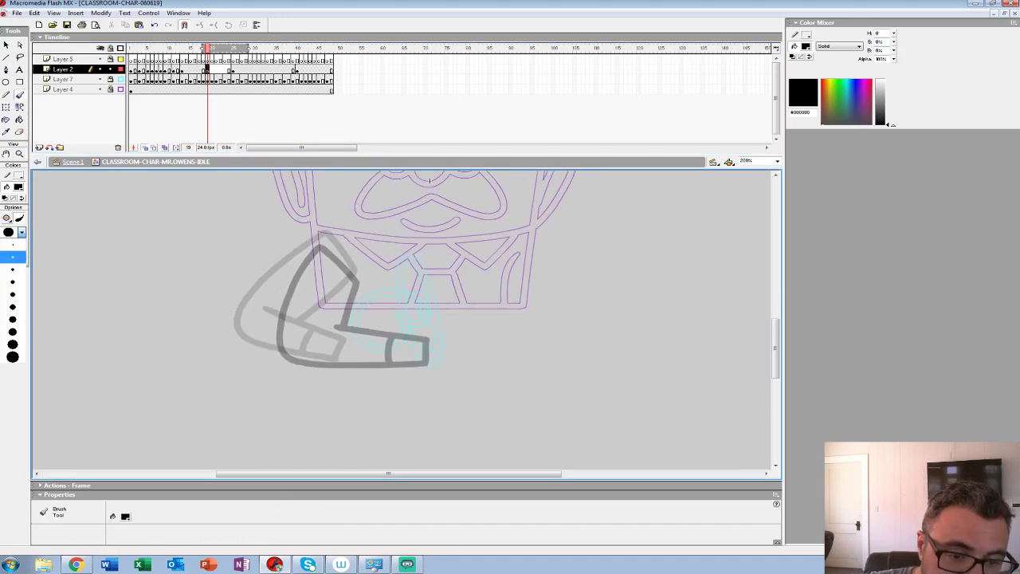
{"action": "left_click", "coordinate": [11, 255]}
{"action": "left_click_drag", "start_coordinate": [324, 239], "coordinate": [356, 279]}
{"action": "left_click_drag", "start_coordinate": [322, 241], "coordinate": [271, 319]}
{"action": "mouse_move", "coordinate": [291, 275]}
{"action": "left_mouse_down"}
{"action": "mouse_move", "coordinate": [274, 352]}
{"action": "mouse_move", "coordinate": [354, 344]}
{"action": "left_mouse_up"}
{"action": "key", "text": "ctrl+z"}
{"action": "mouse_move", "coordinate": [324, 240]}
{"action": "left_mouse_down"}
{"action": "mouse_move", "coordinate": [274, 296]}
{"action": "mouse_move", "coordinate": [308, 360]}
{"action": "mouse_move", "coordinate": [382, 332]}
{"action": "left_mouse_up"}
{"action": "left_click_drag", "start_coordinate": [323, 352], "coordinate": [376, 333]}
{"action": "left_click_drag", "start_coordinate": [377, 331], "coordinate": [367, 307]}
{"action": "mouse_move", "coordinate": [367, 307]}
{"action": "left_mouse_down"}
{"action": "mouse_move", "coordinate": [373, 320]}
{"action": "mouse_move", "coordinate": [295, 326]}
{"action": "left_mouse_up"}
{"action": "left_click_drag", "start_coordinate": [368, 311], "coordinate": [281, 323]}
{"action": "mouse_move", "coordinate": [354, 276]}
{"action": "left_mouse_down"}
{"action": "mouse_move", "coordinate": [322, 317]}
{"action": "mouse_move", "coordinate": [291, 323]}
{"action": "mouse_move", "coordinate": [341, 344]}
{"action": "left_mouse_up"}
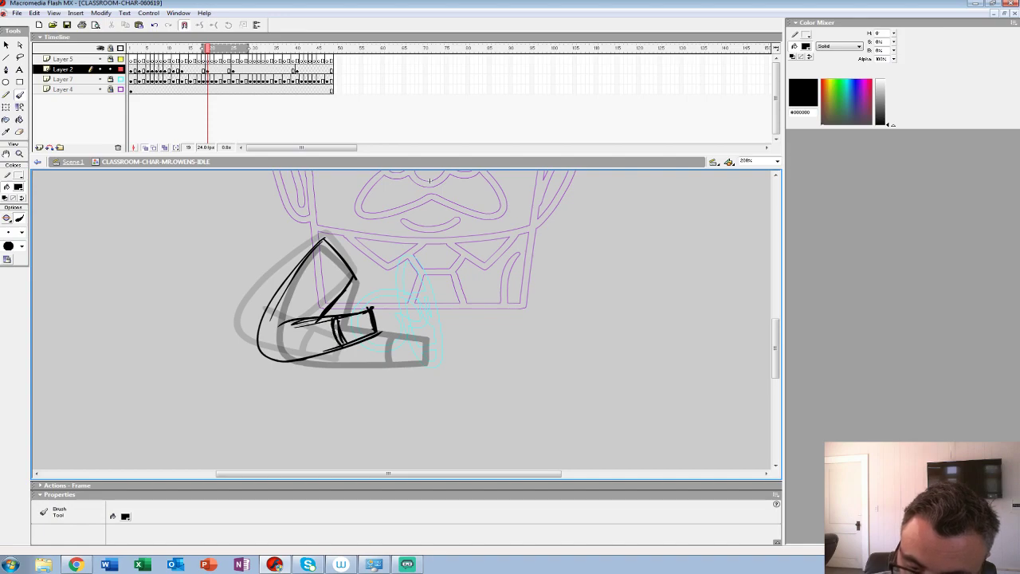
Step: Move the rough arm sketch back to frame 18, leaving a blank keyframe at frame 19 of Layer 2
{"action": "mouse_move", "coordinate": [208, 50]}
{"action": "left_mouse_down"}
{"action": "mouse_move", "coordinate": [191, 49]}
{"action": "mouse_move", "coordinate": [277, 49]}
{"action": "mouse_move", "coordinate": [204, 49]}
{"action": "left_mouse_up"}
{"action": "left_click", "coordinate": [208, 70]}
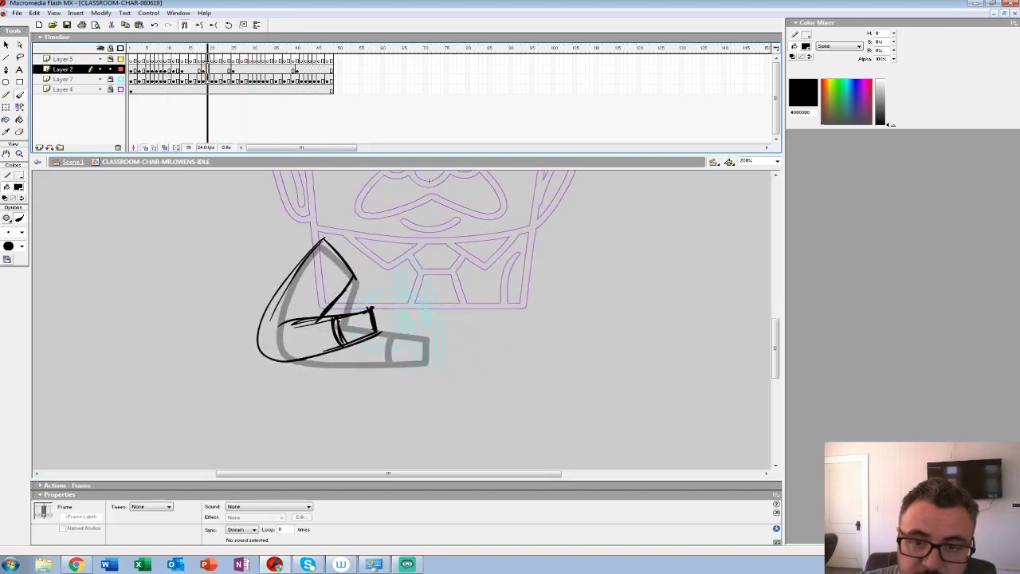
{"action": "key", "text": "."}
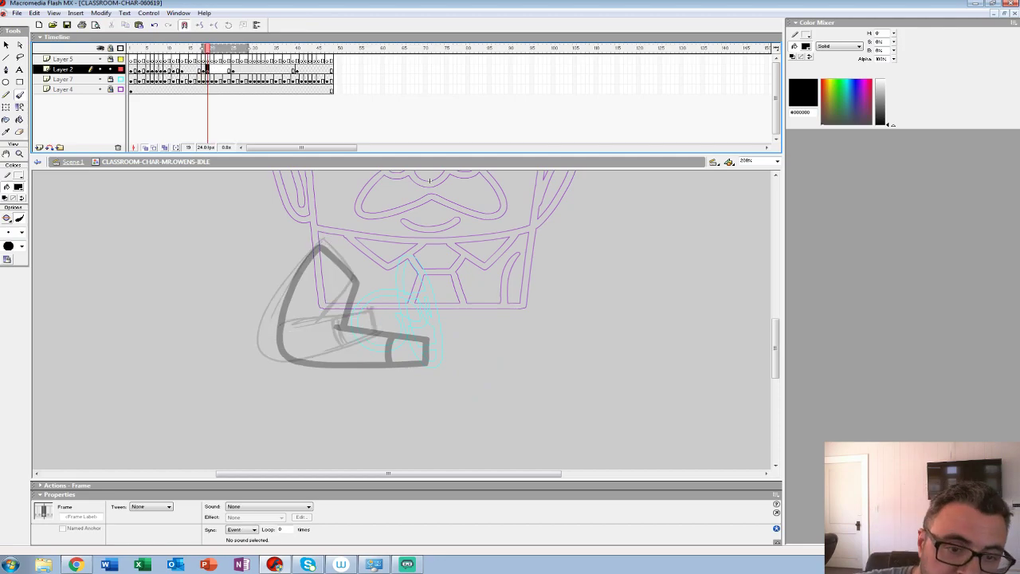
Step: Draw the clean arm with its cuff in thick black on frame 19, following the rough sketch
{"action": "key", "text": "z"}
{"action": "left_click", "coordinate": [355, 309]}
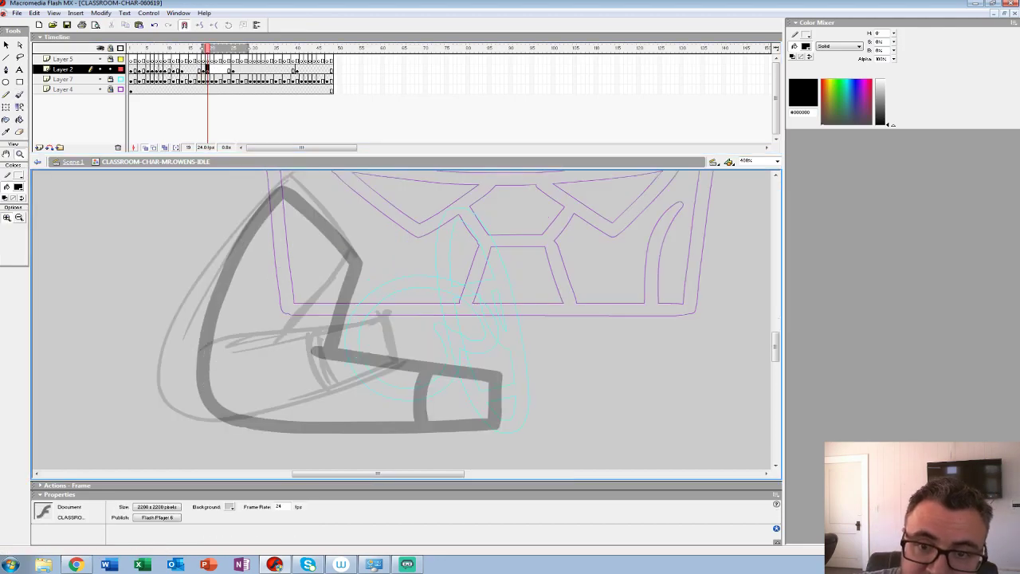
{"action": "left_click_drag", "start_coordinate": [202, 48], "coordinate": [194, 49]}
{"action": "left_click", "coordinate": [20, 95]}
{"action": "left_click", "coordinate": [22, 233]}
{"action": "left_click", "coordinate": [11, 344]}
{"action": "mouse_move", "coordinate": [288, 175]}
{"action": "left_mouse_down"}
{"action": "mouse_move", "coordinate": [350, 249]}
{"action": "mouse_move", "coordinate": [293, 331]}
{"action": "left_mouse_up"}
{"action": "mouse_move", "coordinate": [384, 312]}
{"action": "left_mouse_down"}
{"action": "mouse_move", "coordinate": [397, 362]}
{"action": "mouse_move", "coordinate": [466, 381]}
{"action": "left_mouse_up"}
{"action": "mouse_move", "coordinate": [357, 192]}
{"action": "left_mouse_down"}
{"action": "mouse_move", "coordinate": [298, 246]}
{"action": "mouse_move", "coordinate": [240, 331]}
{"action": "mouse_move", "coordinate": [225, 406]}
{"action": "mouse_move", "coordinate": [257, 436]}
{"action": "mouse_move", "coordinate": [307, 438]}
{"action": "mouse_move", "coordinate": [420, 404]}
{"action": "mouse_move", "coordinate": [467, 381]}
{"action": "left_mouse_up"}
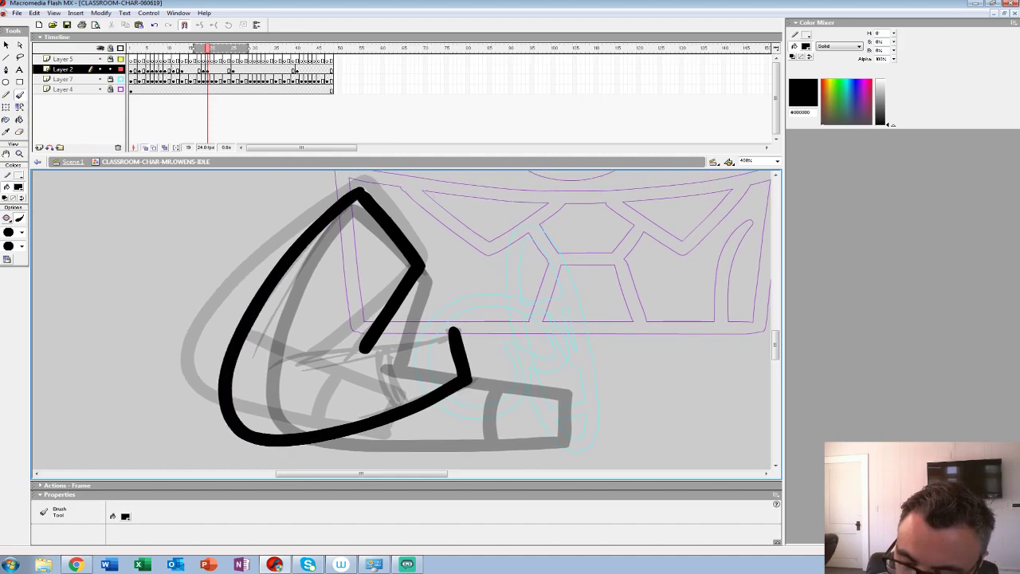
{"action": "key", "text": "ctrl+z"}
{"action": "mouse_move", "coordinate": [360, 189]}
{"action": "left_mouse_down"}
{"action": "mouse_move", "coordinate": [301, 245]}
{"action": "mouse_move", "coordinate": [220, 359]}
{"action": "mouse_move", "coordinate": [356, 196]}
{"action": "mouse_move", "coordinate": [234, 326]}
{"action": "mouse_move", "coordinate": [217, 422]}
{"action": "mouse_move", "coordinate": [321, 433]}
{"action": "mouse_move", "coordinate": [468, 381]}
{"action": "left_mouse_up"}
{"action": "key", "text": "ctrl+z"}
{"action": "mouse_move", "coordinate": [451, 330]}
{"action": "left_mouse_down"}
{"action": "mouse_move", "coordinate": [439, 341]}
{"action": "mouse_move", "coordinate": [275, 364]}
{"action": "left_mouse_up"}
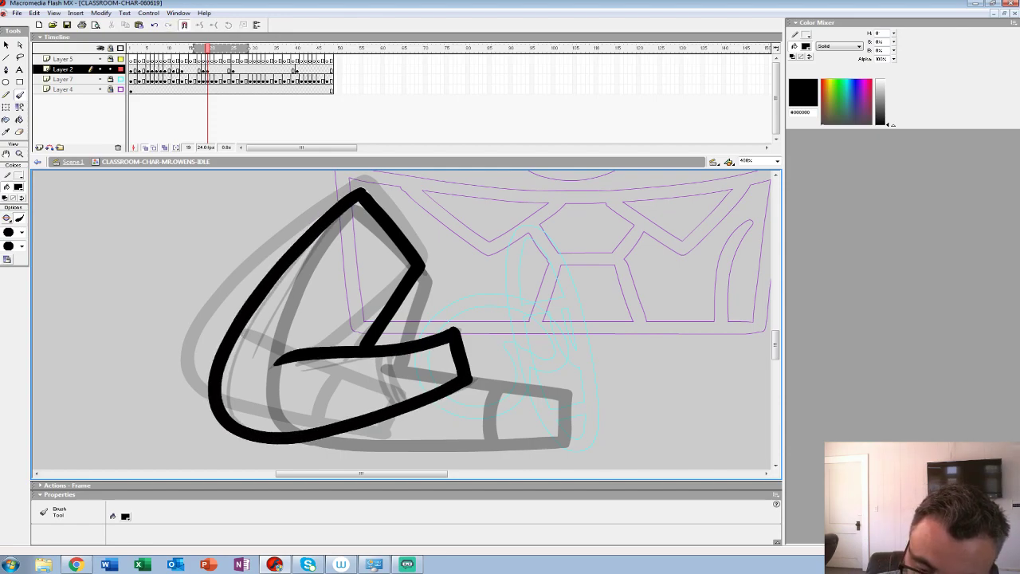
{"action": "left_click_drag", "start_coordinate": [375, 359], "coordinate": [401, 405]}
Step: Remove the rough sketch keyframe at frame 18 of Layer 2, keeping the clean arm on frame 19
{"action": "left_click", "coordinate": [204, 70]}
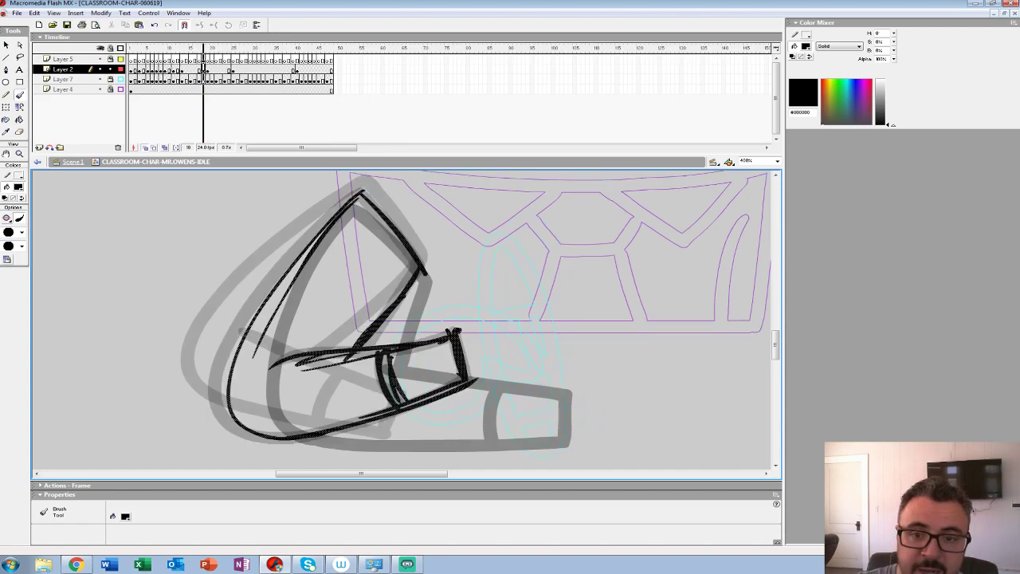
{"action": "left_click", "coordinate": [208, 70]}
{"action": "left_click_drag", "start_coordinate": [208, 70], "coordinate": [205, 71]}
{"action": "left_click", "coordinate": [208, 70]}
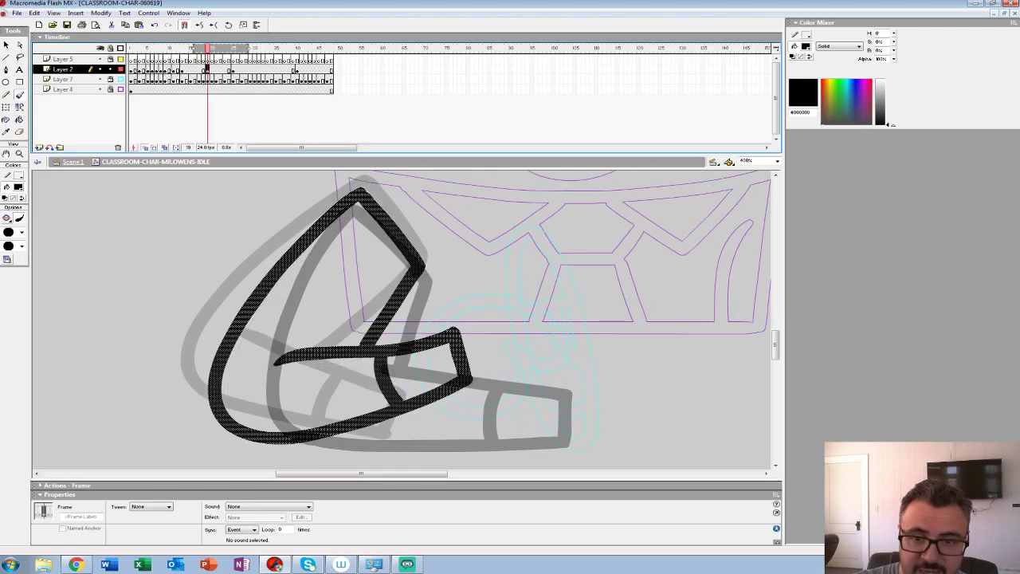
Step: Insert blank keyframes at frames 15, 17 and 18 of Layer 2 and narrow the onion skin range around frame 18
{"action": "left_click", "coordinate": [195, 70]}
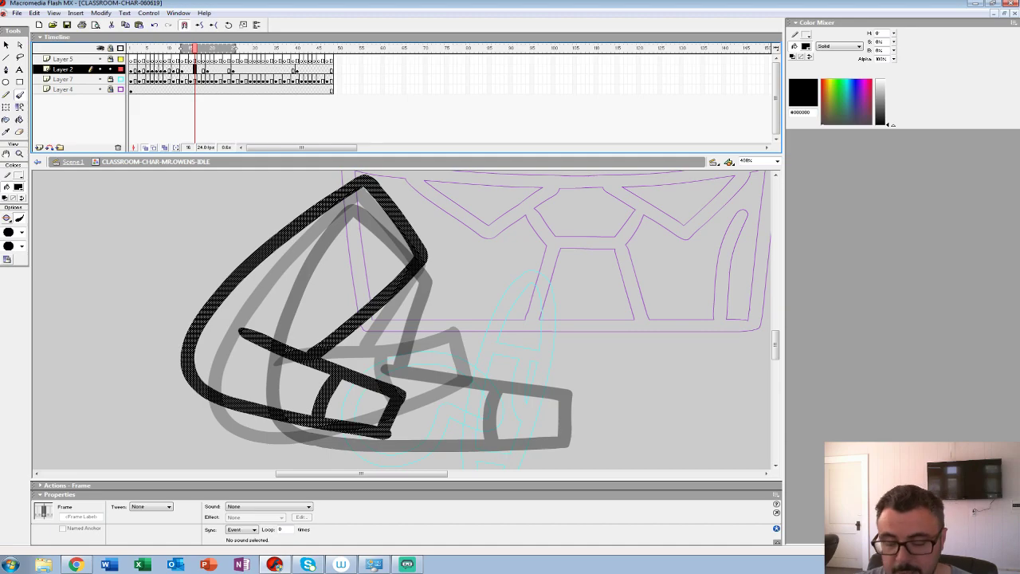
{"action": "key", "text": "period"}
{"action": "key", "text": "period"}
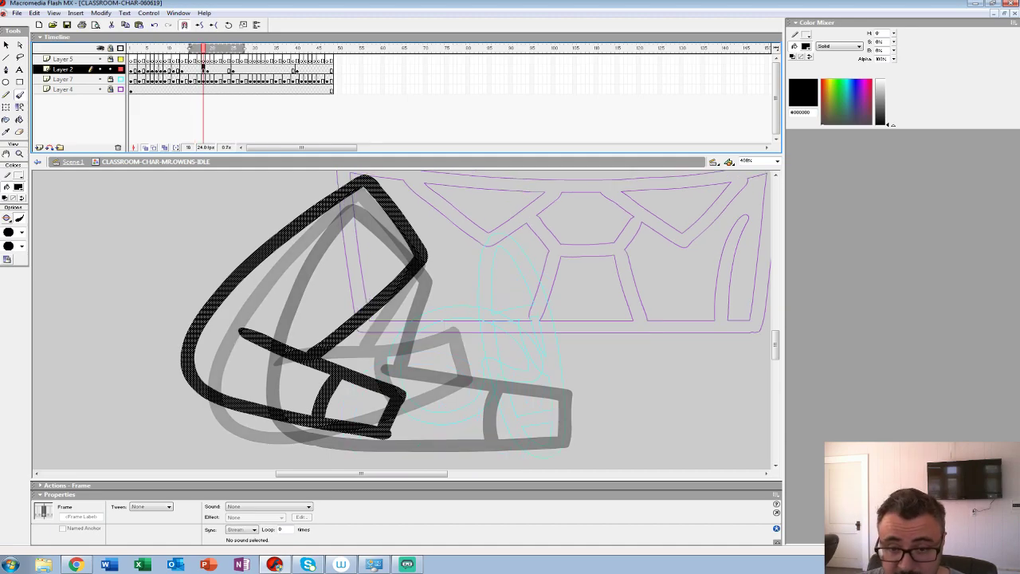
{"action": "key", "text": "F7"}
{"action": "key", "text": "comma"}
{"action": "key", "text": "F7"}
{"action": "left_click", "coordinate": [191, 70]}
{"action": "key", "text": "F7"}
{"action": "left_click", "coordinate": [203, 70]}
{"action": "left_click_drag", "start_coordinate": [243, 49], "coordinate": [181, 48]}
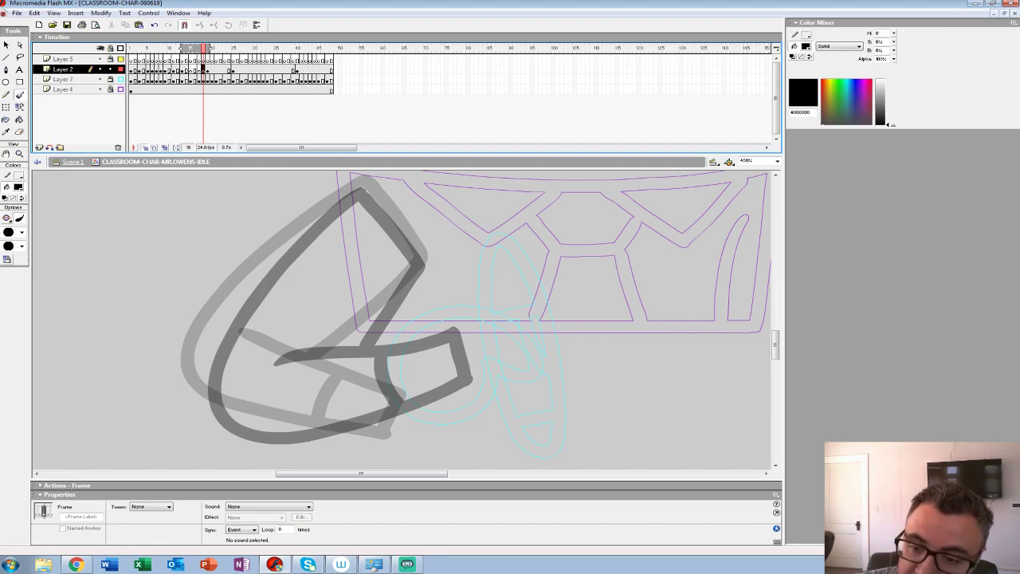
Step: Draw the in-between arm with its cuff in black on frame 18, between the frame 13 and frame 19 poses
{"action": "mouse_move", "coordinate": [364, 186]}
{"action": "left_mouse_down"}
{"action": "mouse_move", "coordinate": [415, 259]}
{"action": "mouse_move", "coordinate": [570, 254]}
{"action": "left_mouse_up"}
{"action": "key", "text": "space"}
{"action": "mouse_move", "coordinate": [517, 179]}
{"action": "left_mouse_down"}
{"action": "mouse_move", "coordinate": [401, 277]}
{"action": "mouse_move", "coordinate": [359, 341]}
{"action": "mouse_move", "coordinate": [351, 376]}
{"action": "mouse_move", "coordinate": [266, 324]}
{"action": "mouse_move", "coordinate": [343, 313]}
{"action": "mouse_move", "coordinate": [349, 331]}
{"action": "mouse_move", "coordinate": [382, 351]}
{"action": "mouse_move", "coordinate": [436, 356]}
{"action": "mouse_move", "coordinate": [597, 332]}
{"action": "mouse_move", "coordinate": [574, 288]}
{"action": "mouse_move", "coordinate": [393, 272]}
{"action": "left_mouse_up"}
{"action": "key", "text": "space"}
{"action": "key", "text": "space"}
{"action": "left_click_drag", "start_coordinate": [511, 294], "coordinate": [515, 342]}
{"action": "left_click_drag", "start_coordinate": [564, 190], "coordinate": [436, 333]}
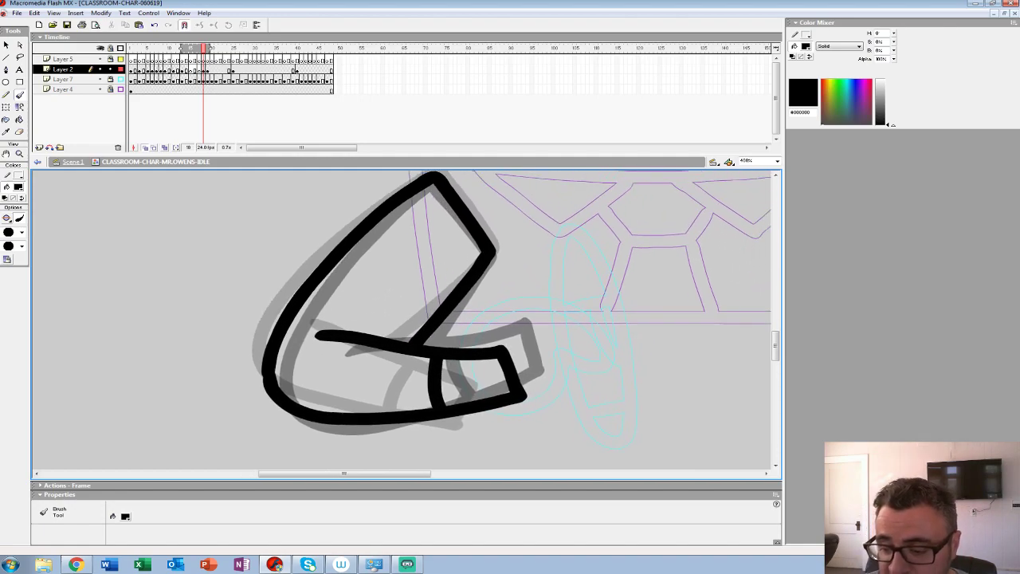
Step: Draw the in-between arm with its cuff on frame 17, between the earlier pose and the frame 18 arm, with a tightened onion skin range
{"action": "key", "text": "comma"}
{"action": "key", "text": "comma"}
{"action": "left_click", "coordinate": [200, 69]}
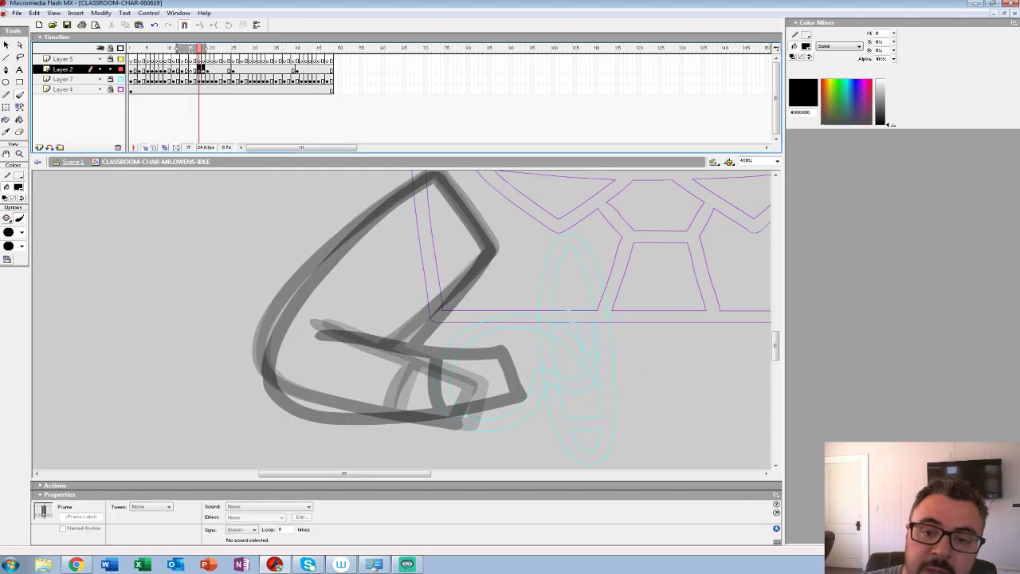
{"action": "left_click_drag", "start_coordinate": [178, 49], "coordinate": [188, 49]}
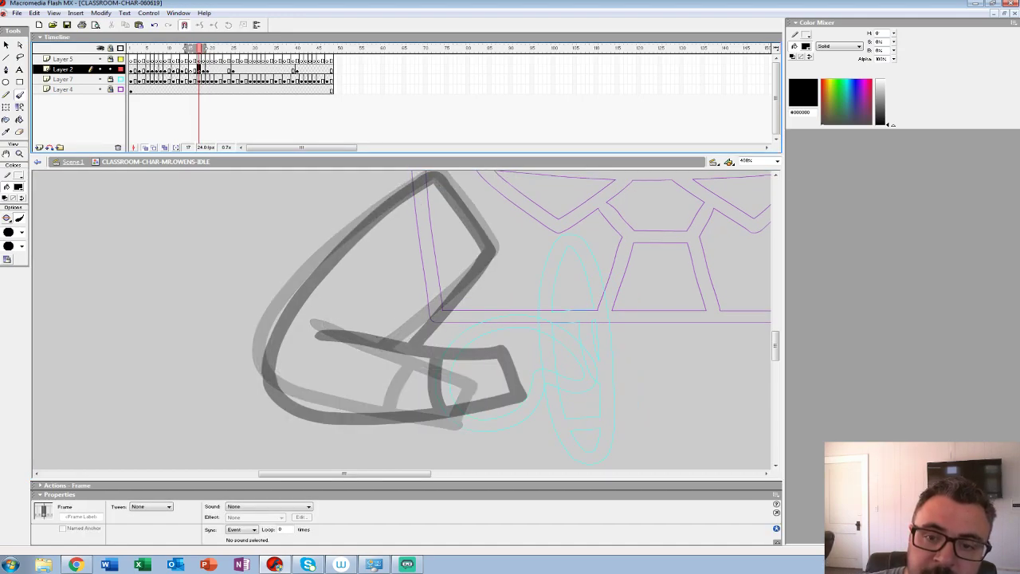
{"action": "left_click_drag", "start_coordinate": [495, 319], "coordinate": [464, 289]}
{"action": "mouse_move", "coordinate": [284, 296]}
{"action": "left_mouse_down"}
{"action": "mouse_move", "coordinate": [445, 335]}
{"action": "mouse_move", "coordinate": [459, 383]}
{"action": "left_mouse_up"}
{"action": "left_click_drag", "start_coordinate": [463, 311], "coordinate": [500, 367]}
{"action": "key", "text": "ctrl+z"}
{"action": "left_click_drag", "start_coordinate": [462, 279], "coordinate": [494, 336]}
{"action": "mouse_move", "coordinate": [439, 203]}
{"action": "left_mouse_down"}
{"action": "mouse_move", "coordinate": [494, 280]}
{"action": "mouse_move", "coordinate": [407, 373]}
{"action": "mouse_move", "coordinate": [513, 323]}
{"action": "left_mouse_up"}
{"action": "mouse_move", "coordinate": [550, 174]}
{"action": "left_mouse_down"}
{"action": "mouse_move", "coordinate": [411, 291]}
{"action": "mouse_move", "coordinate": [373, 368]}
{"action": "left_mouse_up"}
{"action": "left_click_drag", "start_coordinate": [373, 368], "coordinate": [275, 273]}
{"action": "mouse_move", "coordinate": [510, 322]}
{"action": "left_mouse_down"}
{"action": "mouse_move", "coordinate": [339, 317]}
{"action": "mouse_move", "coordinate": [284, 291]}
{"action": "mouse_move", "coordinate": [275, 268]}
{"action": "left_mouse_up"}
{"action": "mouse_move", "coordinate": [440, 266]}
{"action": "left_mouse_down"}
{"action": "mouse_move", "coordinate": [435, 314]}
{"action": "mouse_move", "coordinate": [383, 430]}
{"action": "left_mouse_up"}
Step: Draw the in-between arm with its cuff on frame 15, between the frame 13 and frame 17 poses
{"action": "left_click", "coordinate": [191, 49]}
{"action": "left_click_drag", "start_coordinate": [178, 49], "coordinate": [203, 49]}
{"action": "left_click", "coordinate": [200, 48]}
{"action": "left_click_drag", "start_coordinate": [447, 318], "coordinate": [474, 338]}
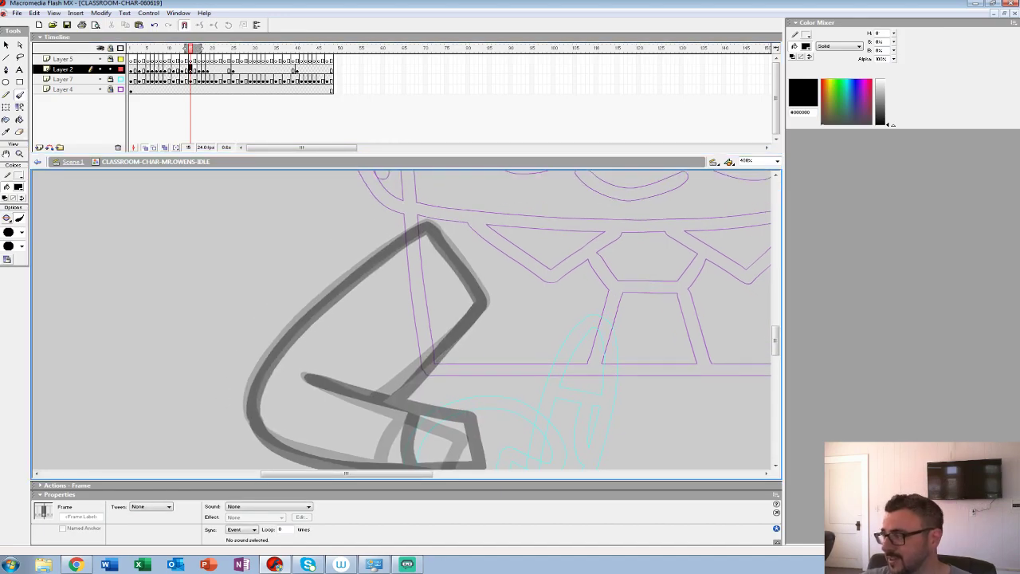
{"action": "left_click_drag", "start_coordinate": [470, 383], "coordinate": [491, 299]}
{"action": "mouse_move", "coordinate": [325, 294]}
{"action": "left_mouse_down"}
{"action": "mouse_move", "coordinate": [485, 343]}
{"action": "mouse_move", "coordinate": [481, 395]}
{"action": "left_mouse_up"}
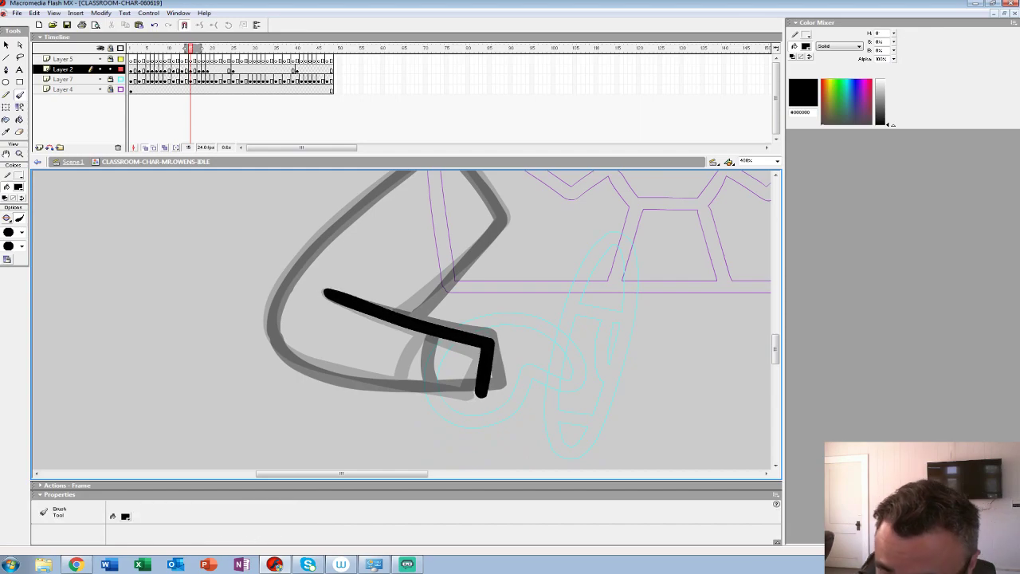
{"action": "scroll", "coordinate": [406, 319], "scroll_direction": "up", "scroll_amount": 2}
{"action": "mouse_move", "coordinate": [463, 213]}
{"action": "left_mouse_down"}
{"action": "mouse_move", "coordinate": [515, 290]}
{"action": "mouse_move", "coordinate": [474, 341]}
{"action": "mouse_move", "coordinate": [419, 383]}
{"action": "left_mouse_up"}
{"action": "scroll", "coordinate": [418, 383], "scroll_direction": "left", "scroll_amount": 3}
{"action": "mouse_move", "coordinate": [550, 196]}
{"action": "left_mouse_down"}
{"action": "mouse_move", "coordinate": [434, 289]}
{"action": "mouse_move", "coordinate": [373, 397]}
{"action": "left_mouse_up"}
{"action": "scroll", "coordinate": [373, 397], "scroll_direction": "down", "scroll_amount": 3}
{"action": "scroll", "coordinate": [373, 397], "scroll_direction": "right", "scroll_amount": 2}
{"action": "mouse_move", "coordinate": [533, 347]}
{"action": "left_mouse_down"}
{"action": "mouse_move", "coordinate": [522, 323]}
{"action": "mouse_move", "coordinate": [410, 328]}
{"action": "mouse_move", "coordinate": [339, 313]}
{"action": "mouse_move", "coordinate": [303, 279]}
{"action": "left_mouse_up"}
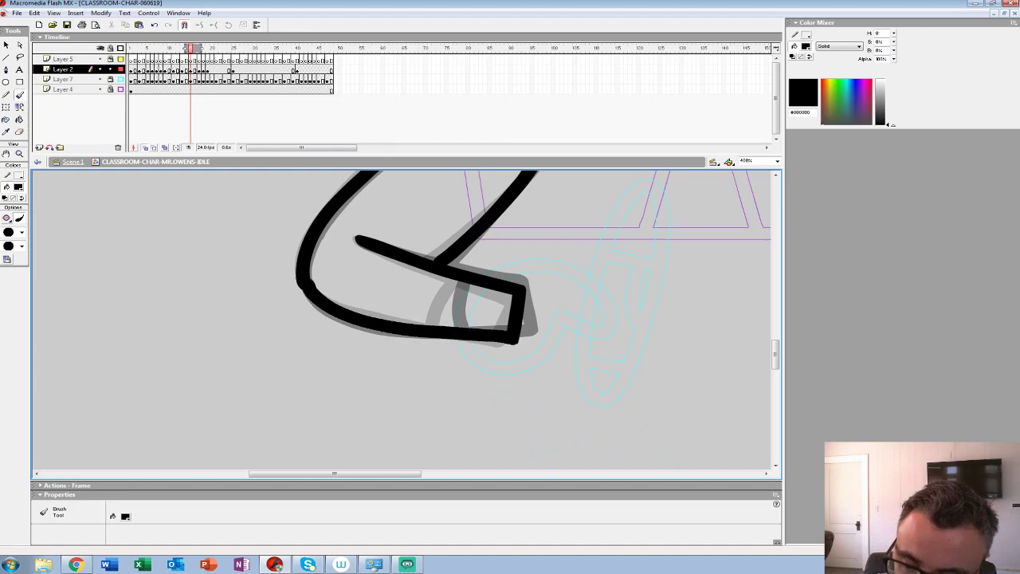
{"action": "mouse_move", "coordinate": [461, 283]}
{"action": "left_mouse_down"}
{"action": "mouse_move", "coordinate": [447, 326]}
{"action": "mouse_move", "coordinate": [302, 389]}
{"action": "left_mouse_up"}
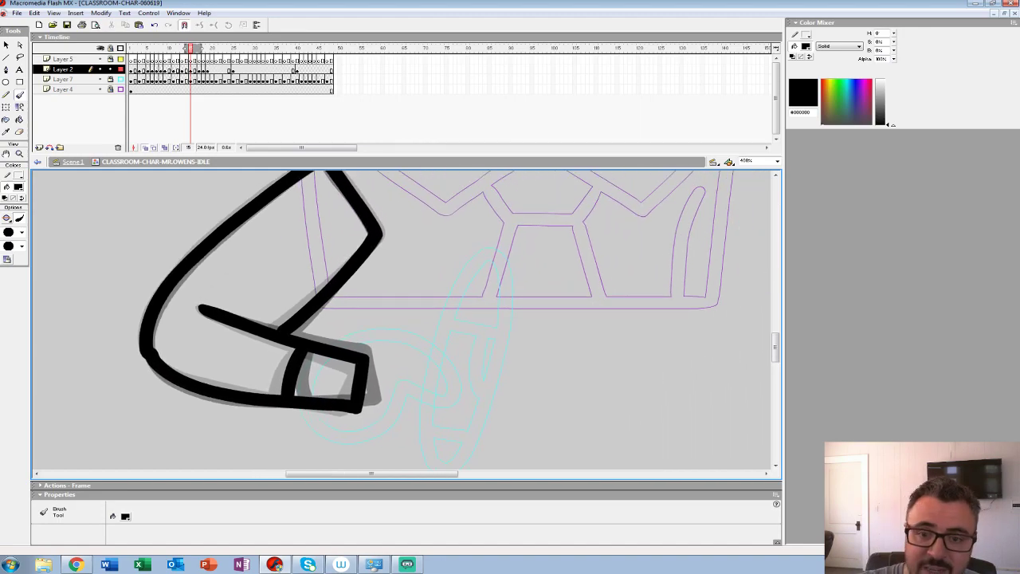
Step: Insert blank keyframes at frames 20, 21 and 23 of Layer 2 and set the onion skin range around frame 20
{"action": "left_click", "coordinate": [208, 70]}
{"action": "key", "text": "period"}
{"action": "key", "text": "F7"}
{"action": "key", "text": "F7"}
{"action": "key", "text": "period"}
{"action": "key", "text": "period"}
{"action": "mouse_move", "coordinate": [225, 69]}
{"action": "left_mouse_down"}
{"action": "mouse_move", "coordinate": [212, 69]}
{"action": "mouse_move", "coordinate": [235, 48]}
{"action": "left_mouse_up"}
Step: Draw the in-between arm with its cuff in black on frame 20, between the frame 19 and frame 25 poses
{"action": "mouse_move", "coordinate": [399, 318]}
{"action": "left_mouse_down"}
{"action": "mouse_move", "coordinate": [424, 340]}
{"action": "mouse_move", "coordinate": [428, 316]}
{"action": "mouse_move", "coordinate": [450, 333]}
{"action": "left_mouse_up"}
{"action": "mouse_move", "coordinate": [432, 262]}
{"action": "left_mouse_down"}
{"action": "mouse_move", "coordinate": [366, 190]}
{"action": "mouse_move", "coordinate": [310, 252]}
{"action": "mouse_move", "coordinate": [244, 362]}
{"action": "mouse_move", "coordinate": [247, 406]}
{"action": "left_mouse_up"}
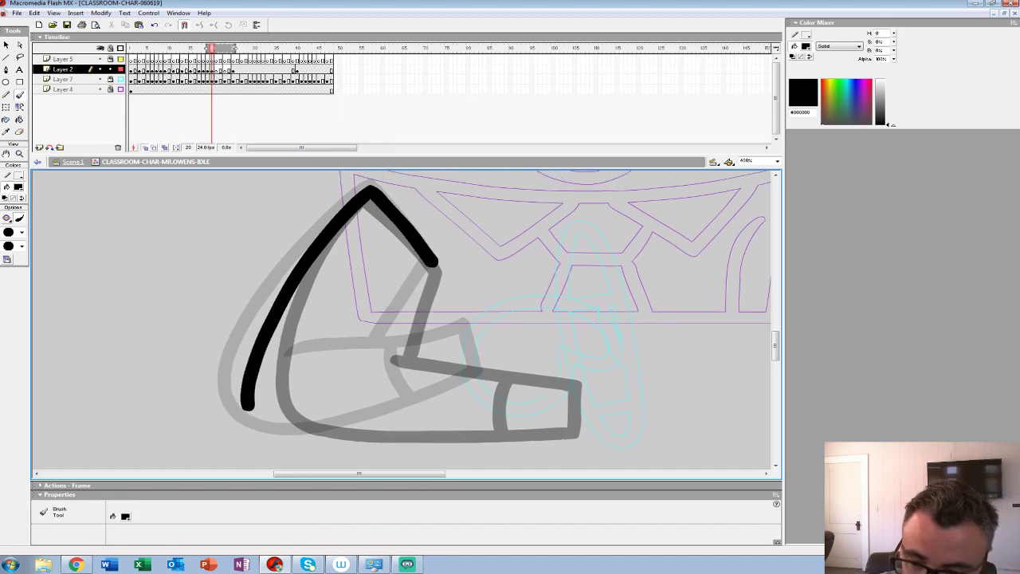
{"action": "key", "text": "ctrl+z"}
{"action": "mouse_move", "coordinate": [434, 264]}
{"action": "left_mouse_down"}
{"action": "mouse_move", "coordinate": [494, 242]}
{"action": "mouse_move", "coordinate": [506, 257]}
{"action": "mouse_move", "coordinate": [436, 183]}
{"action": "mouse_move", "coordinate": [367, 255]}
{"action": "mouse_move", "coordinate": [326, 367]}
{"action": "mouse_move", "coordinate": [398, 422]}
{"action": "mouse_move", "coordinate": [546, 405]}
{"action": "mouse_move", "coordinate": [590, 384]}
{"action": "mouse_move", "coordinate": [569, 335]}
{"action": "mouse_move", "coordinate": [389, 349]}
{"action": "left_mouse_up"}
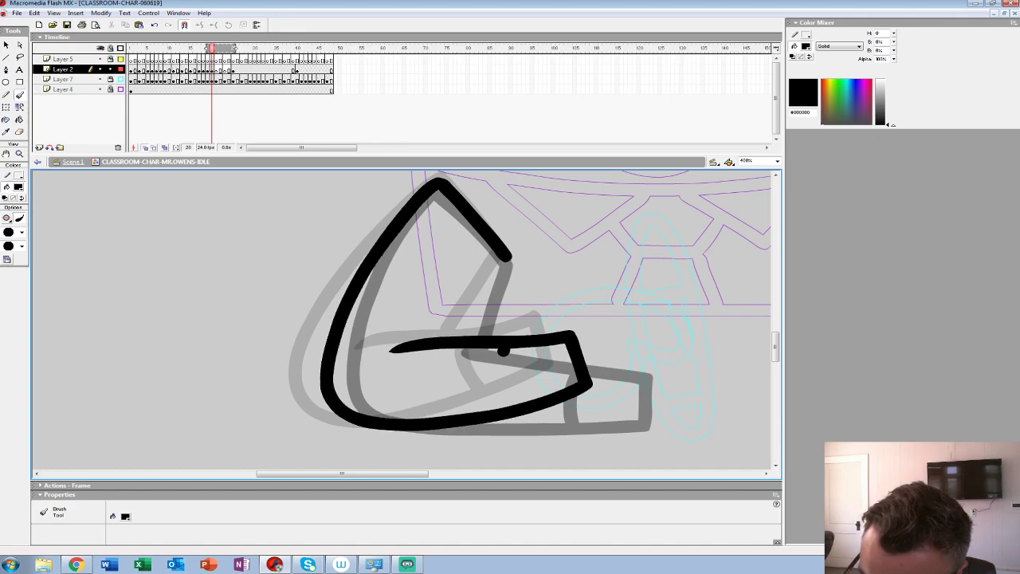
{"action": "left_click_drag", "start_coordinate": [503, 349], "coordinate": [516, 404]}
{"action": "left_click_drag", "start_coordinate": [507, 257], "coordinate": [464, 337]}
{"action": "mouse_move", "coordinate": [510, 311]}
{"action": "left_mouse_down"}
{"action": "mouse_move", "coordinate": [471, 327]}
{"action": "mouse_move", "coordinate": [361, 335]}
{"action": "mouse_move", "coordinate": [459, 303]}
{"action": "mouse_move", "coordinate": [421, 293]}
{"action": "mouse_move", "coordinate": [474, 326]}
{"action": "left_mouse_up"}
Step: Draw the in-between arm with its cuff on frame 21, between the frame 20 and frame 25 poses, cleaning up stray brushwork
{"action": "left_click", "coordinate": [216, 69]}
{"action": "left_click_drag", "start_coordinate": [363, 192], "coordinate": [434, 267]}
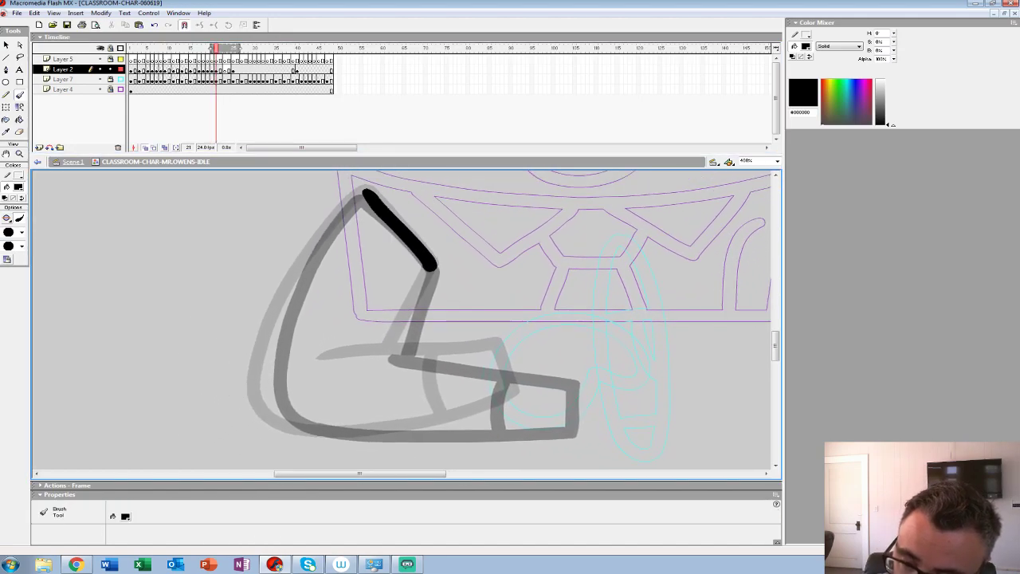
{"action": "key", "text": "ctrl+z"}
{"action": "mouse_move", "coordinate": [365, 189]}
{"action": "left_mouse_down"}
{"action": "mouse_move", "coordinate": [302, 269]}
{"action": "mouse_move", "coordinate": [276, 324]}
{"action": "mouse_move", "coordinate": [267, 402]}
{"action": "mouse_move", "coordinate": [327, 289]}
{"action": "mouse_move", "coordinate": [385, 320]}
{"action": "mouse_move", "coordinate": [524, 314]}
{"action": "mouse_move", "coordinate": [615, 293]}
{"action": "left_mouse_up"}
{"action": "mouse_move", "coordinate": [333, 298]}
{"action": "left_mouse_down"}
{"action": "mouse_move", "coordinate": [377, 316]}
{"action": "mouse_move", "coordinate": [440, 319]}
{"action": "mouse_move", "coordinate": [608, 285]}
{"action": "mouse_move", "coordinate": [591, 240]}
{"action": "mouse_move", "coordinate": [403, 239]}
{"action": "left_mouse_up"}
{"action": "left_click_drag", "start_coordinate": [534, 246], "coordinate": [540, 300]}
{"action": "left_click_drag", "start_coordinate": [510, 263], "coordinate": [474, 412]}
{"action": "mouse_move", "coordinate": [397, 231]}
{"action": "left_mouse_down"}
{"action": "mouse_move", "coordinate": [457, 307]}
{"action": "mouse_move", "coordinate": [423, 373]}
{"action": "mouse_move", "coordinate": [379, 304]}
{"action": "mouse_move", "coordinate": [338, 383]}
{"action": "left_mouse_up"}
{"action": "key", "text": "e"}
{"action": "left_click_drag", "start_coordinate": [284, 231], "coordinate": [340, 276]}
{"action": "key", "text": "b"}
{"action": "mouse_move", "coordinate": [383, 363]}
{"action": "left_mouse_down"}
{"action": "mouse_move", "coordinate": [340, 266]}
{"action": "mouse_move", "coordinate": [409, 313]}
{"action": "left_mouse_up"}
Step: Draw the in-between arm with its cuff in black on frame 23, between the frame 21 and frame 25 poses
{"action": "left_click", "coordinate": [225, 70]}
{"action": "mouse_move", "coordinate": [341, 350]}
{"action": "left_mouse_down"}
{"action": "mouse_move", "coordinate": [534, 365]}
{"action": "mouse_move", "coordinate": [349, 350]}
{"action": "mouse_move", "coordinate": [532, 369]}
{"action": "mouse_move", "coordinate": [527, 414]}
{"action": "mouse_move", "coordinate": [347, 434]}
{"action": "mouse_move", "coordinate": [276, 424]}
{"action": "mouse_move", "coordinate": [242, 396]}
{"action": "left_mouse_up"}
{"action": "key", "text": "ctrl+z"}
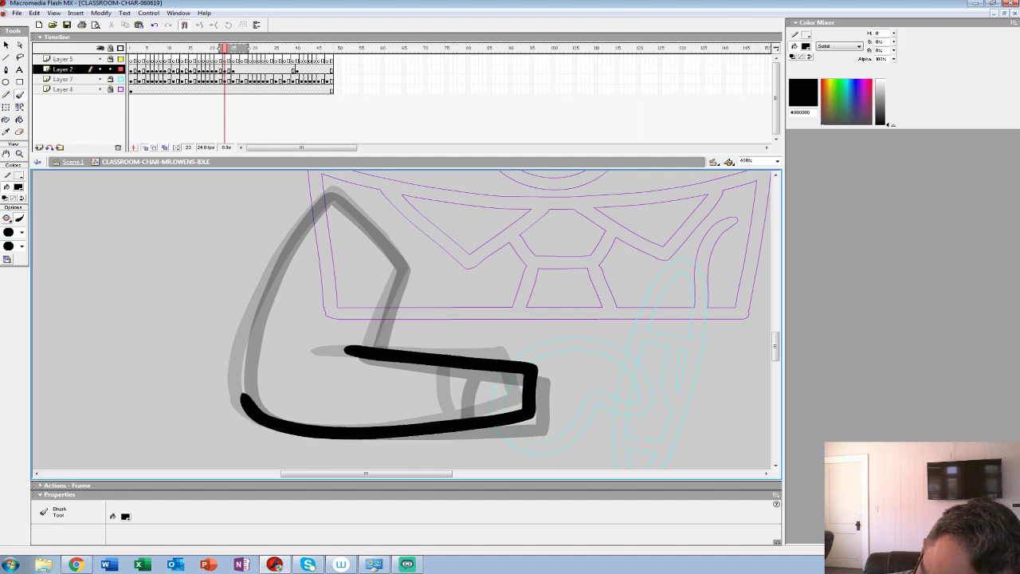
{"action": "left_click_drag", "start_coordinate": [459, 368], "coordinate": [457, 401]}
{"action": "mouse_move", "coordinate": [332, 192]}
{"action": "left_mouse_down"}
{"action": "mouse_move", "coordinate": [399, 267]}
{"action": "mouse_move", "coordinate": [377, 348]}
{"action": "mouse_move", "coordinate": [488, 361]}
{"action": "left_mouse_up"}
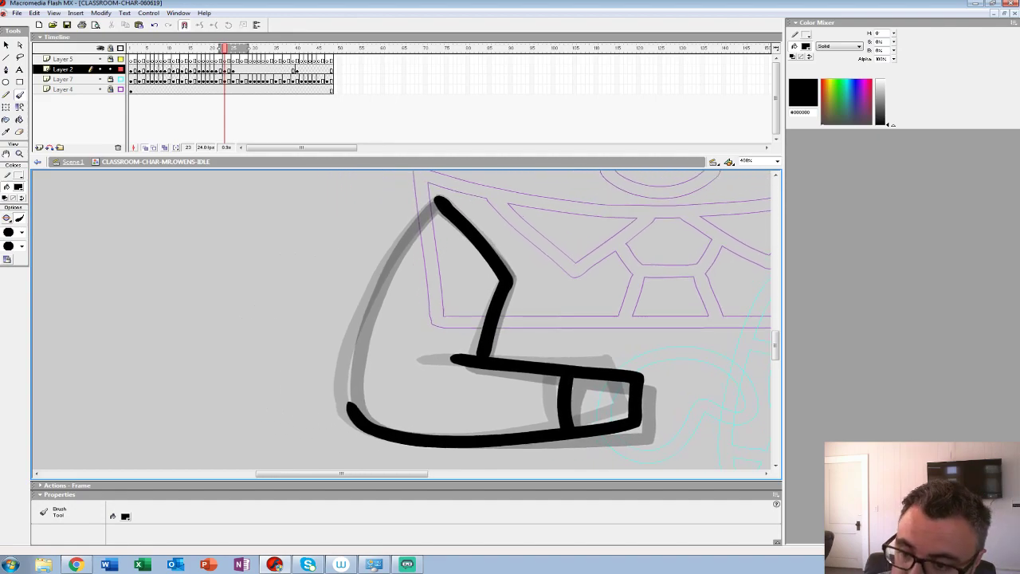
{"action": "mouse_move", "coordinate": [434, 204]}
{"action": "left_mouse_down"}
{"action": "mouse_move", "coordinate": [379, 288]}
{"action": "mouse_move", "coordinate": [352, 365]}
{"action": "mouse_move", "coordinate": [351, 408]}
{"action": "left_mouse_up"}
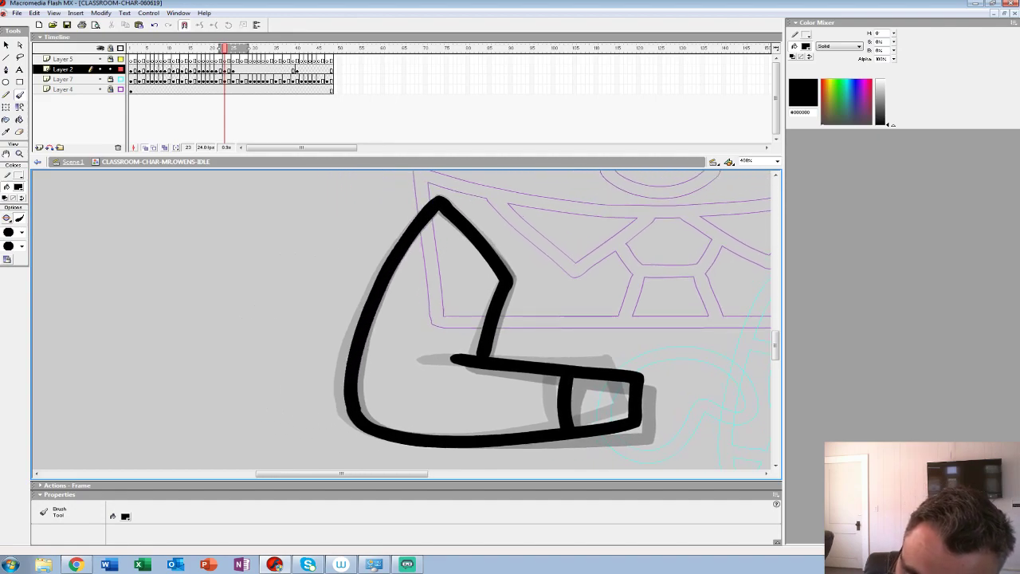
{"action": "key", "text": "ctrl+z"}
{"action": "mouse_move", "coordinate": [436, 205]}
{"action": "left_mouse_down"}
{"action": "mouse_move", "coordinate": [398, 243]}
{"action": "mouse_move", "coordinate": [353, 338]}
{"action": "mouse_move", "coordinate": [348, 413]}
{"action": "left_mouse_up"}
Step: Turn off onion skinning, show the character layers in full colour and play back the arm animation
{"action": "key", "text": "z"}
{"action": "left_click", "coordinate": [468, 279], "text": "alt"}
{"action": "left_click", "coordinate": [468, 279], "text": "alt"}
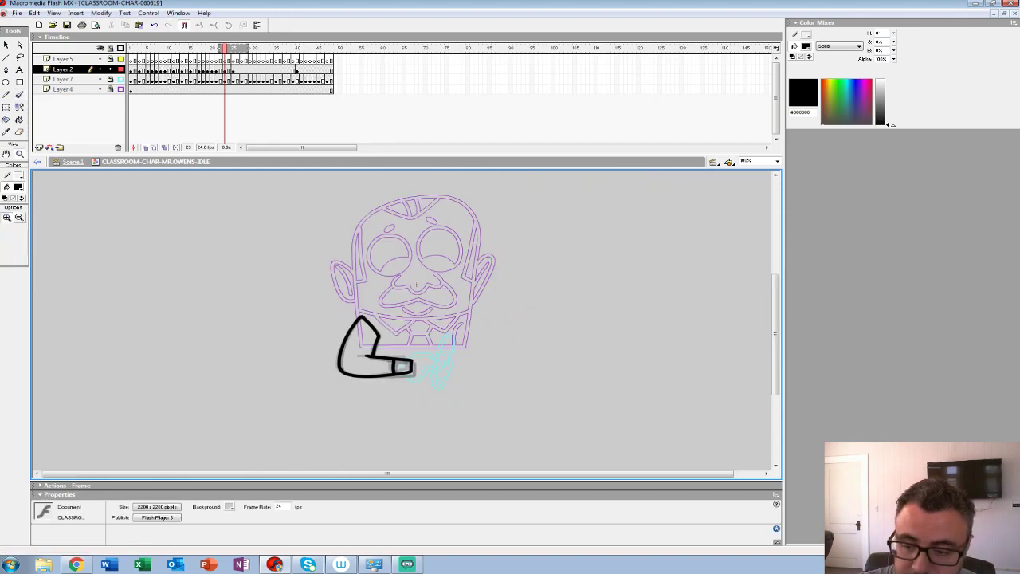
{"action": "left_click_drag", "start_coordinate": [468, 279], "coordinate": [436, 275]}
{"action": "left_click", "coordinate": [145, 147]}
{"action": "key", "text": "Return"}
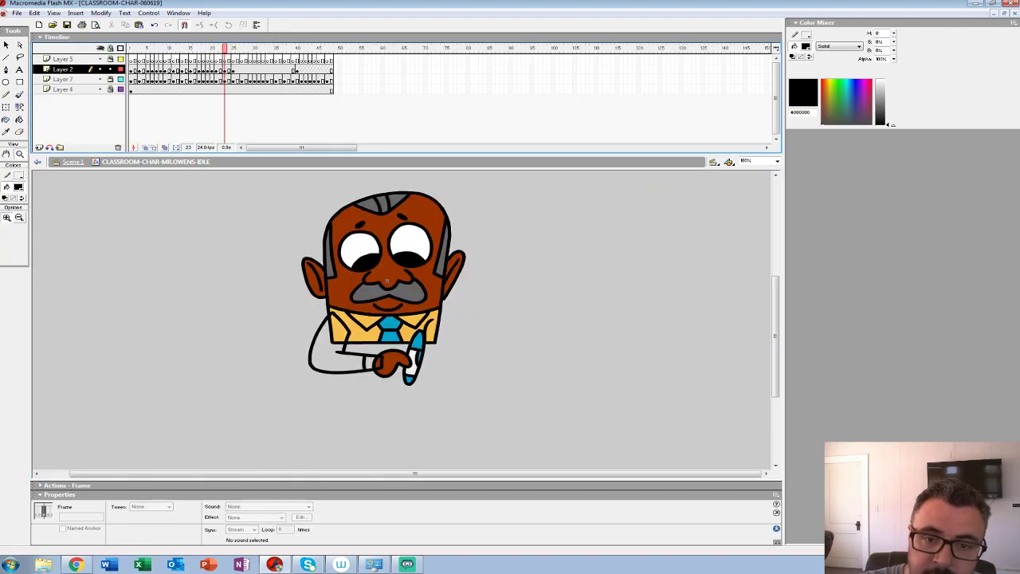
Step: Sample the shirt's yellow as the fill colour and fill the arm drawings on the opening frames through frame 6
{"action": "left_click", "coordinate": [18, 187]}
{"action": "left_click", "coordinate": [360, 332]}
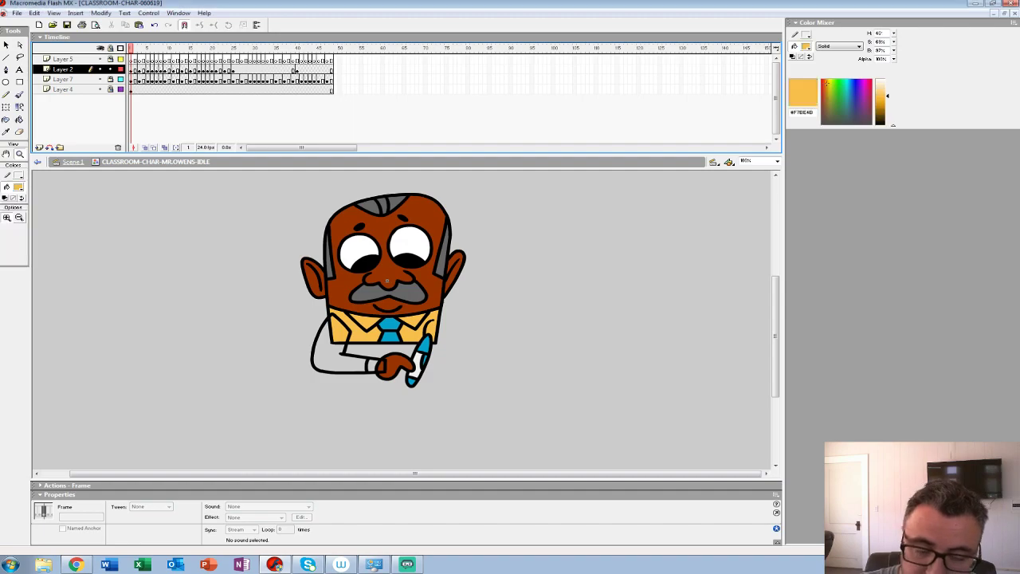
{"action": "key", "text": "k"}
{"action": "key", "text": "period"}
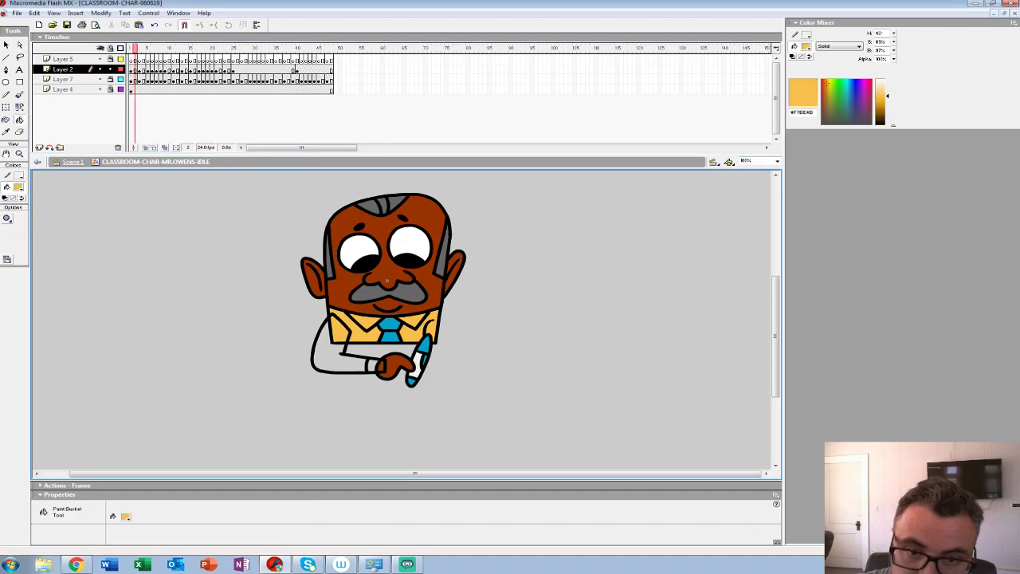
{"action": "key", "text": "period"}
{"action": "key", "text": "period"}
{"action": "key", "text": "period"}
{"action": "key", "text": "period"}
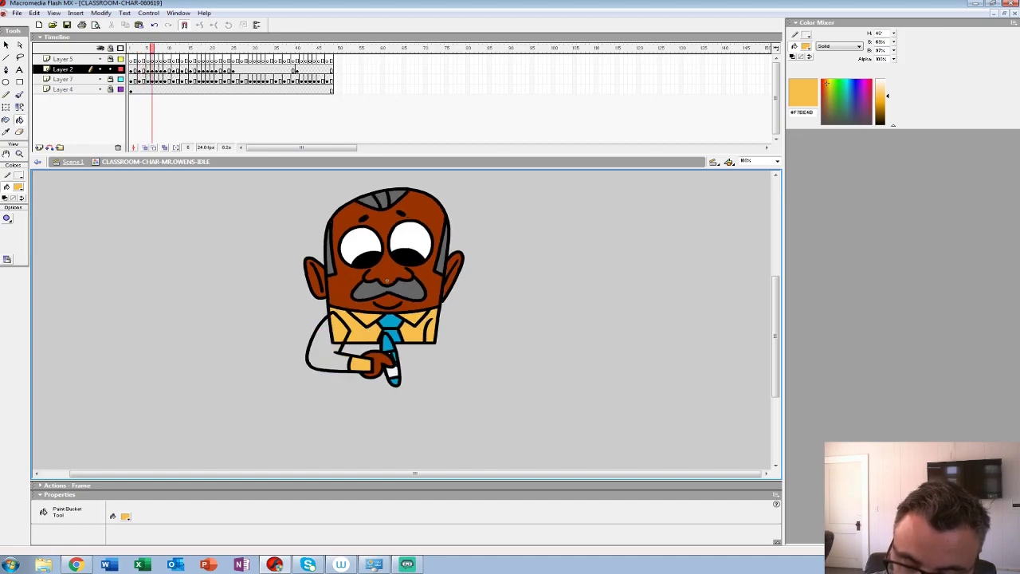
Step: Fill the sleeve and cuff with the shirt yellow on the Layer 2 arm drawings from frame 7 to frame 15
{"action": "key", "text": "period"}
{"action": "key", "text": "period"}
{"action": "key", "text": "period"}
{"action": "key", "text": "period"}
{"action": "key", "text": "period"}
{"action": "key", "text": "period"}
{"action": "key", "text": "period"}
{"action": "left_click", "coordinate": [320, 329]}
{"action": "left_click", "coordinate": [333, 363]}
{"action": "key", "text": "period"}
{"action": "key", "text": "period"}
{"action": "left_click", "coordinate": [337, 361]}
{"action": "left_click", "coordinate": [322, 328]}
Step: Fill the sleeve and cuff with the shirt yellow on the remaining arm drawings through frame 25
{"action": "key", "text": "period"}
{"action": "key", "text": "period"}
{"action": "key", "text": "period"}
{"action": "key", "text": "period"}
{"action": "left_click", "coordinate": [349, 356]}
{"action": "key", "text": "period"}
{"action": "left_click", "coordinate": [357, 357]}
{"action": "key", "text": "period"}
{"action": "left_click", "coordinate": [350, 358]}
{"action": "key", "text": "period"}
{"action": "key", "text": "period"}
{"action": "left_click", "coordinate": [342, 355]}
{"action": "key", "text": "period"}
{"action": "key", "text": "period"}
{"action": "left_click", "coordinate": [351, 356]}
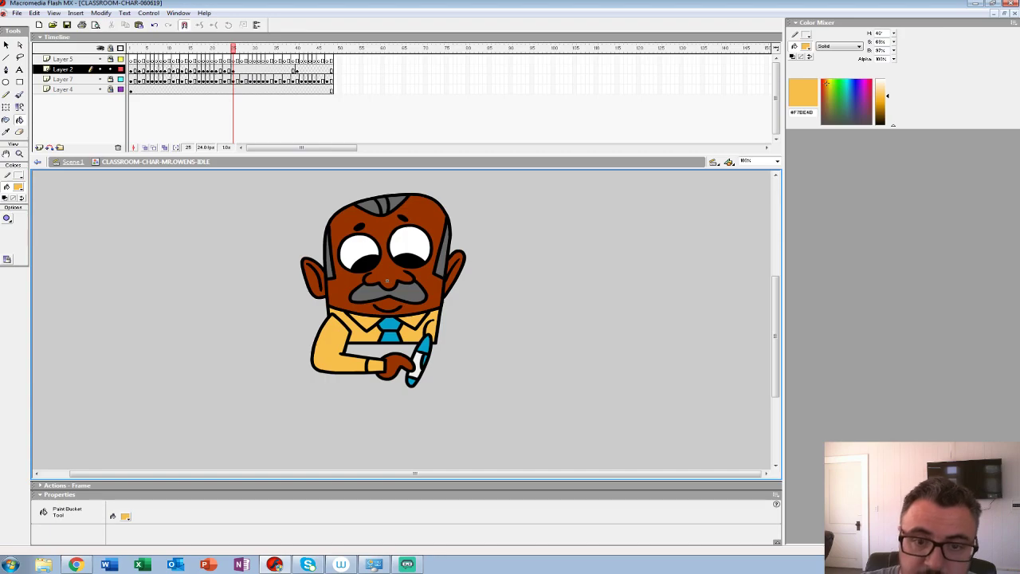
Step: Move Layer 2 beneath Layer 7 and remove the frames from 25 to 48 on both layers
{"action": "left_click_drag", "start_coordinate": [63, 69], "coordinate": [63, 85]}
{"action": "left_click", "coordinate": [76, 116]}
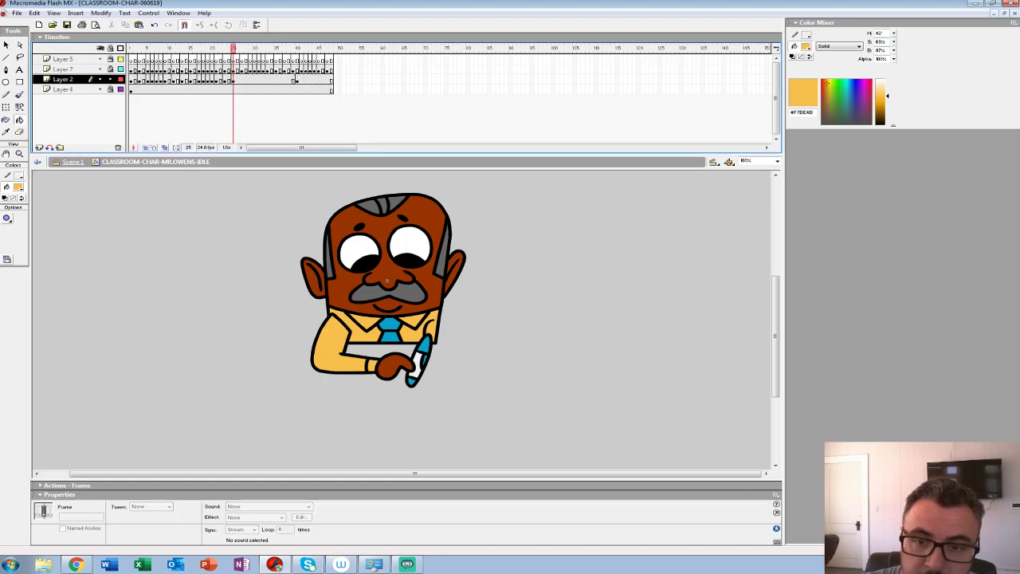
{"action": "left_click_drag", "start_coordinate": [233, 70], "coordinate": [331, 80]}
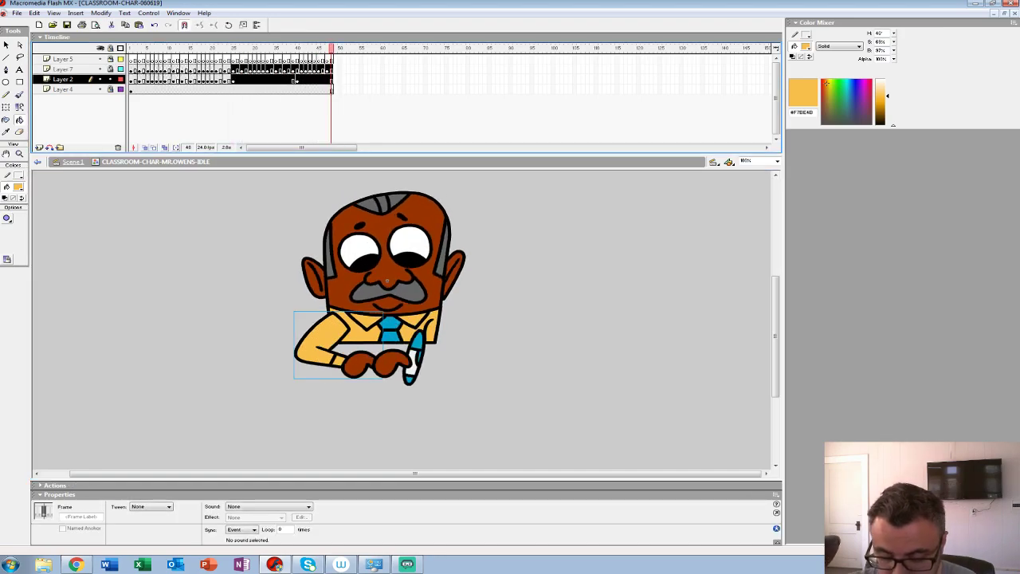
{"action": "key", "text": "shift+F5"}
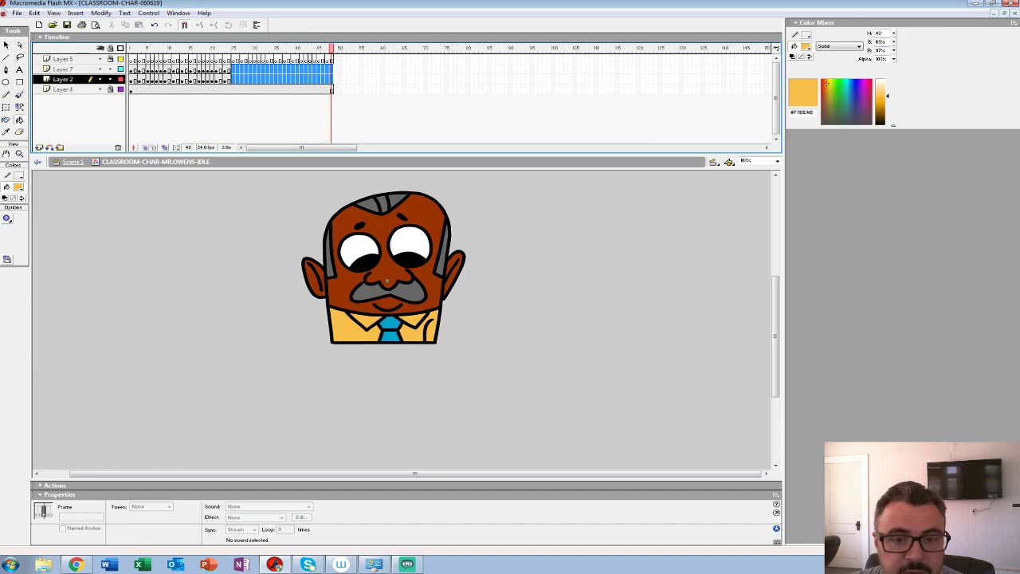
Step: Copy all frames of Layers 7 and 2 and create a graphic symbol named CLASSROOM-CHAR-MR.OWENS-ARM-001
{"action": "left_click", "coordinate": [63, 69]}
{"action": "left_click", "coordinate": [63, 79], "text": "shift"}
{"action": "left_click_drag", "start_coordinate": [332, 48], "coordinate": [131, 48]}
{"action": "key", "text": "F11"}
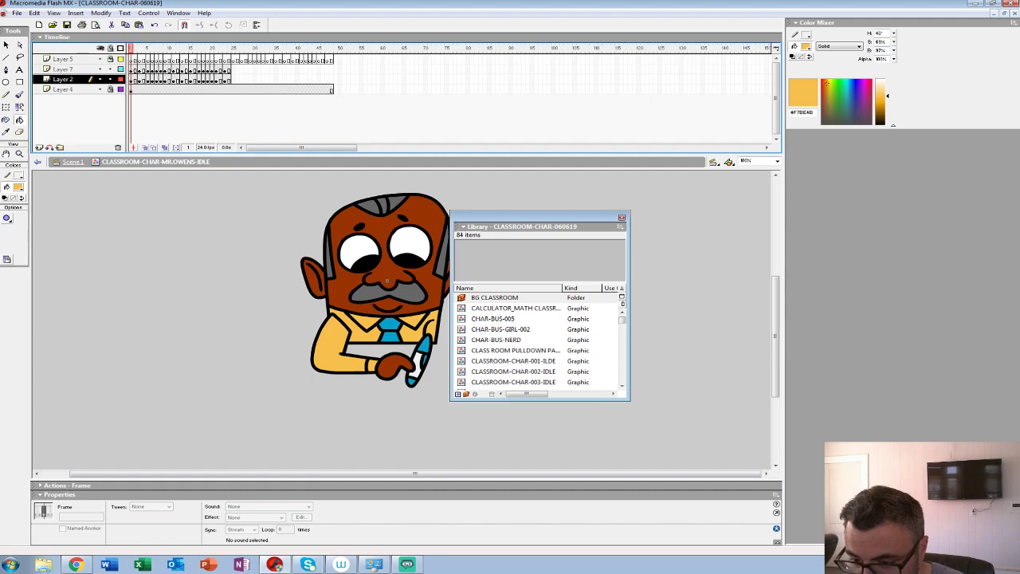
{"action": "key", "text": "ctrl+F8"}
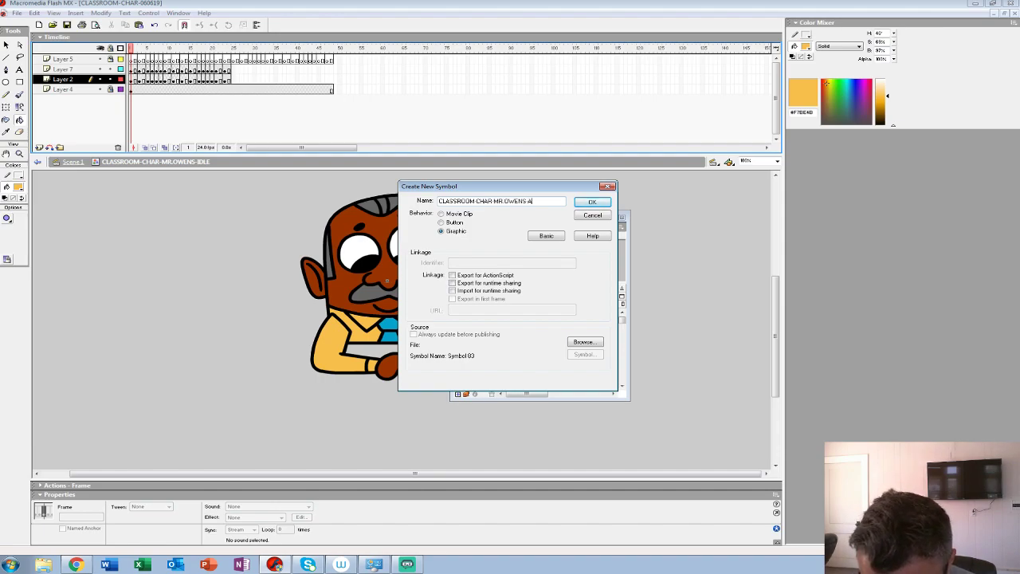
{"action": "key", "text": "Return"}
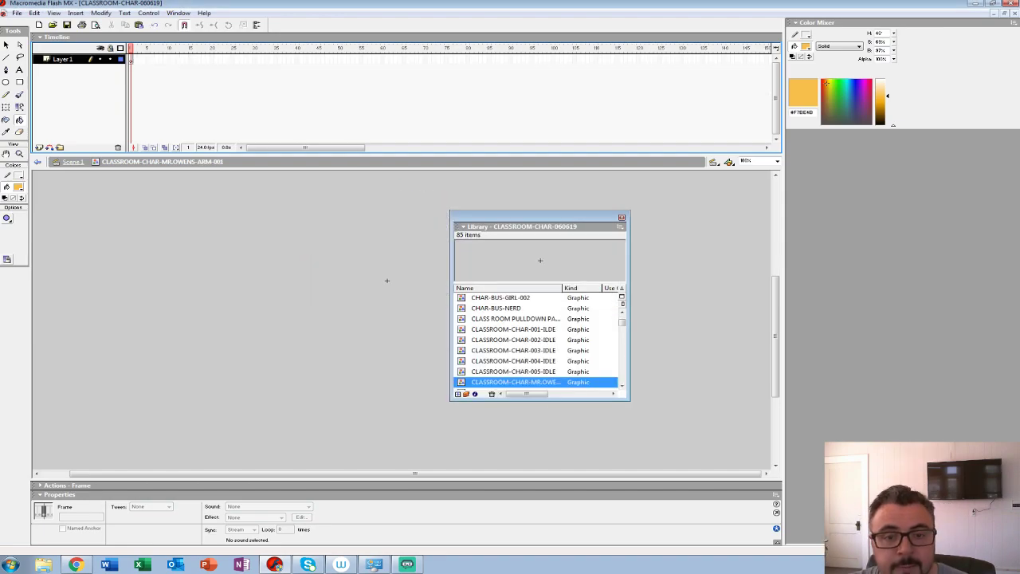
Step: Paste the copied hand and arm frames into the new arm symbol and play them back
{"action": "left_click", "coordinate": [131, 61]}
{"action": "key", "text": "ctrl+alt+v"}
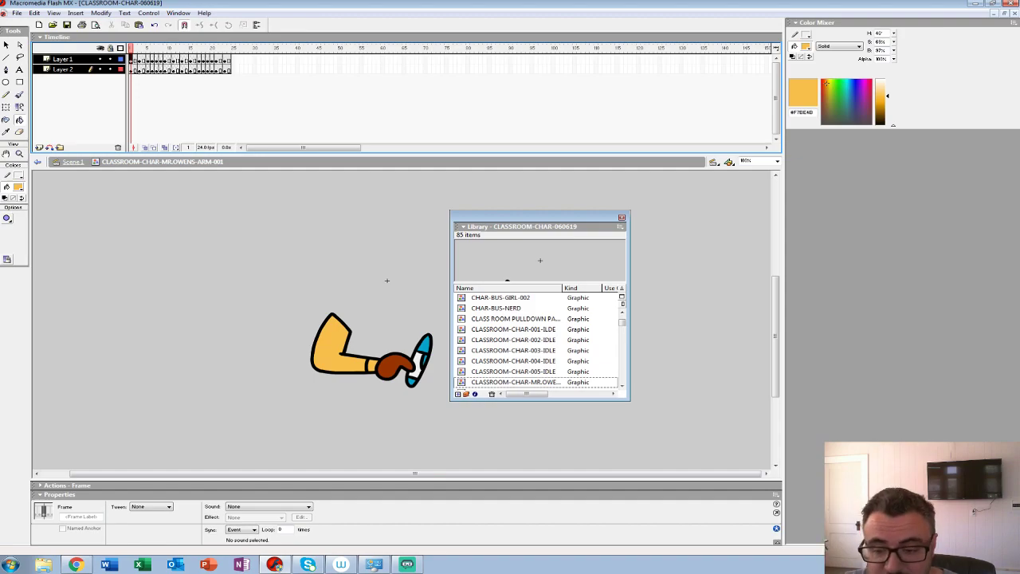
{"action": "key", "text": "Return"}
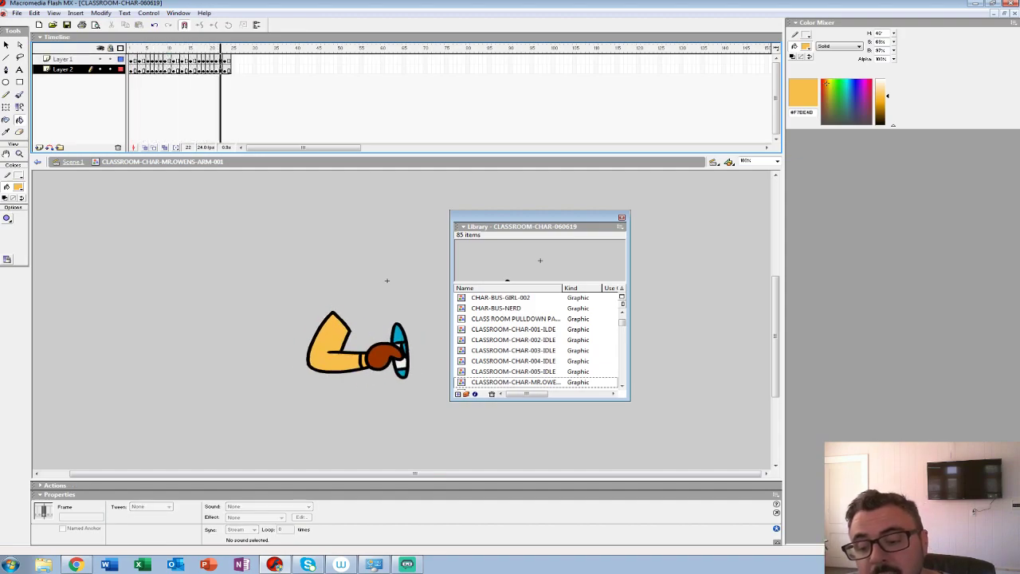
Step: Reopen the Mr. Owens idle symbol in place, add a layer above Layer 7 and place the new arm symbol on it
{"action": "left_click", "coordinate": [72, 161]}
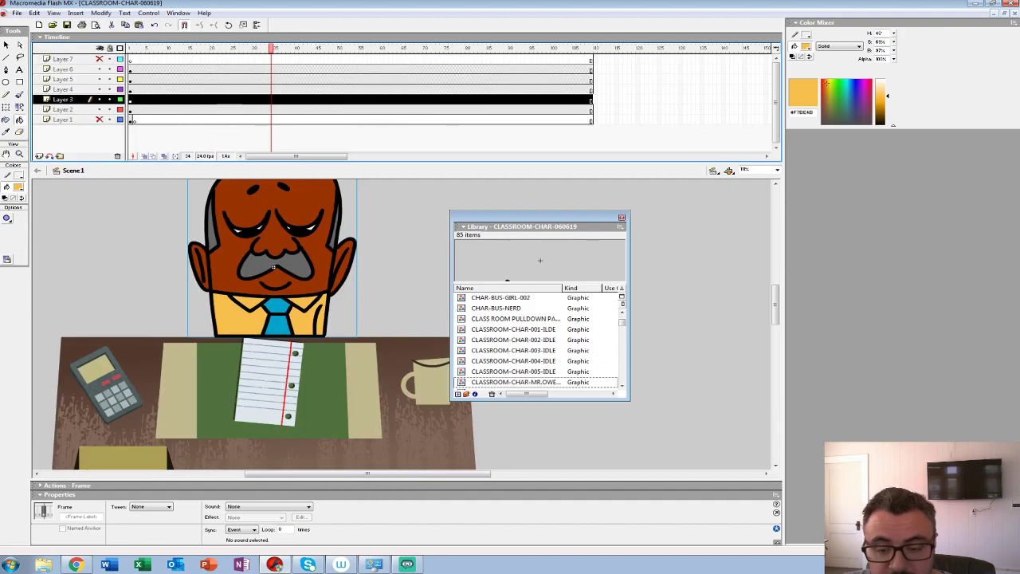
{"action": "right_click", "coordinate": [264, 326]}
{"action": "left_click", "coordinate": [279, 442]}
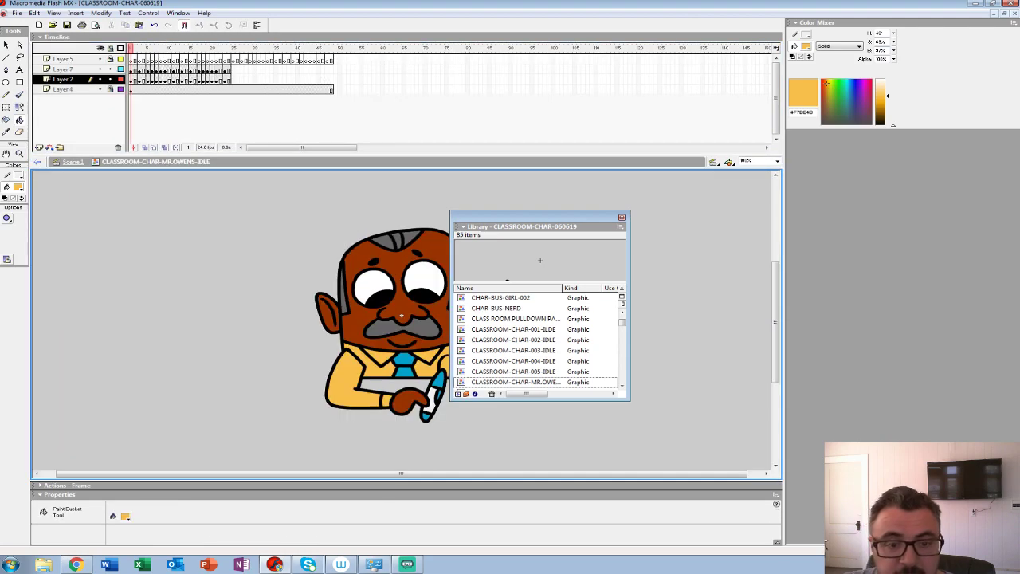
{"action": "left_click", "coordinate": [40, 147]}
{"action": "left_click_drag", "start_coordinate": [64, 79], "coordinate": [63, 65]}
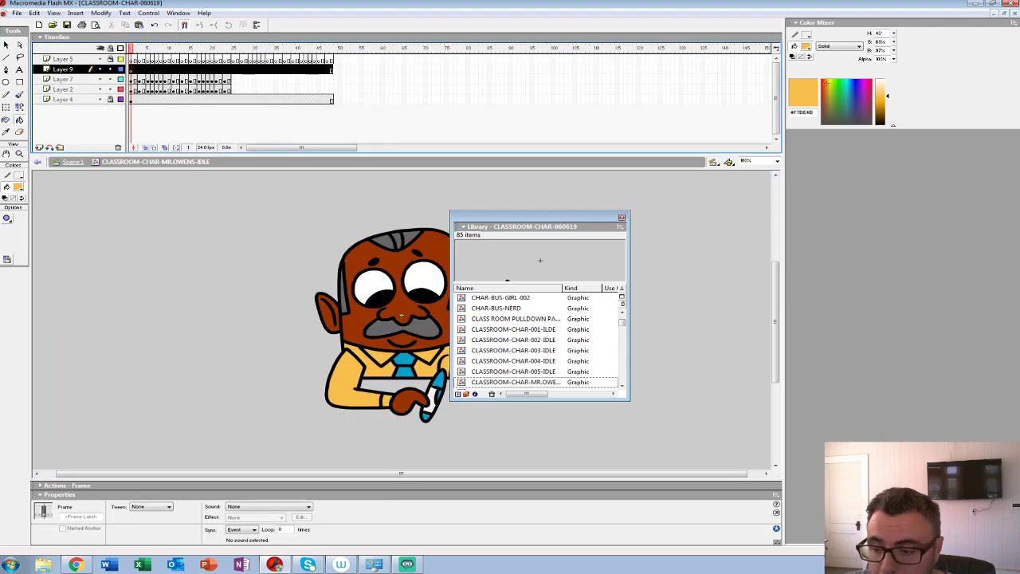
{"action": "left_click", "coordinate": [514, 382]}
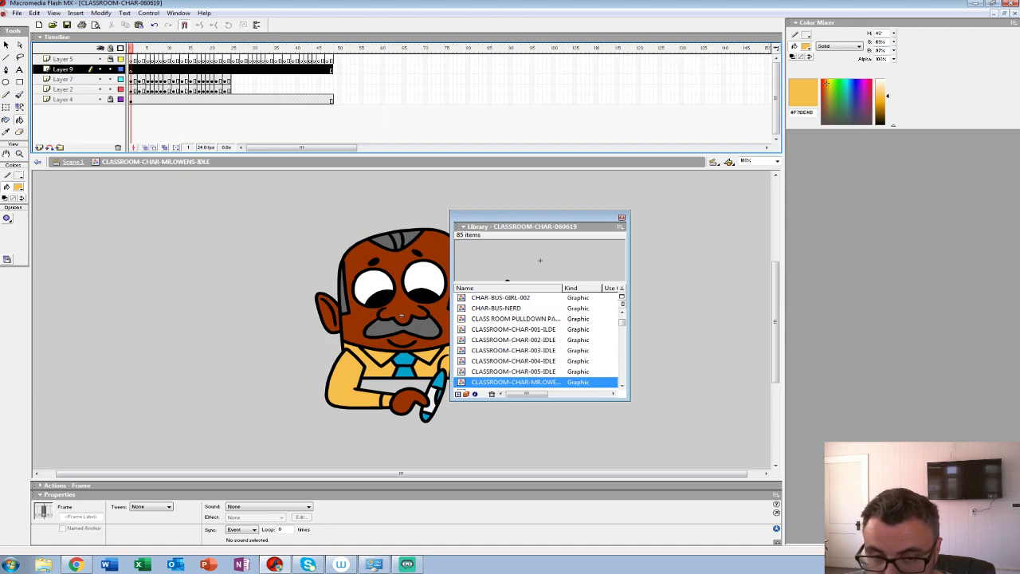
{"action": "left_click_drag", "start_coordinate": [514, 382], "coordinate": [321, 383]}
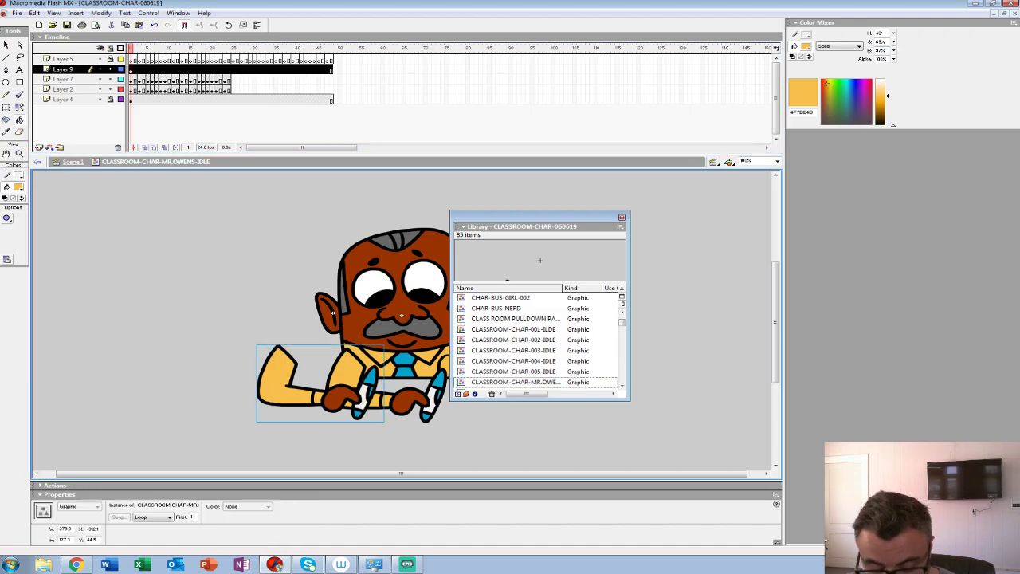
Step: Align the arm symbol instance exactly over the original arm and pen drawing on frame 1
{"action": "key", "text": "q"}
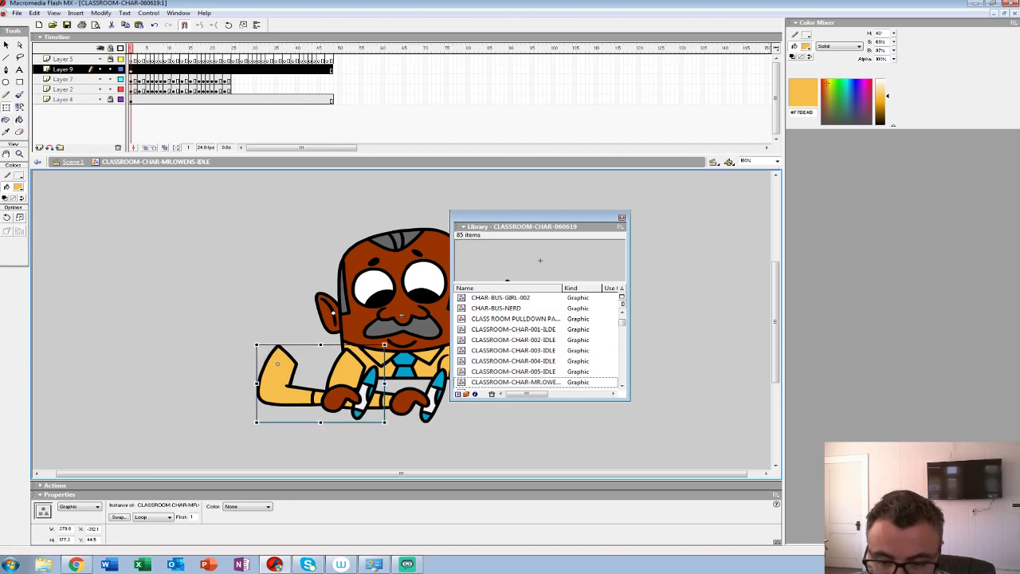
{"action": "left_click_drag", "start_coordinate": [319, 397], "coordinate": [387, 402]}
{"action": "key", "text": "Up"}
{"action": "key", "text": "Up"}
{"action": "key", "text": "Up"}
{"action": "key", "text": "Up"}
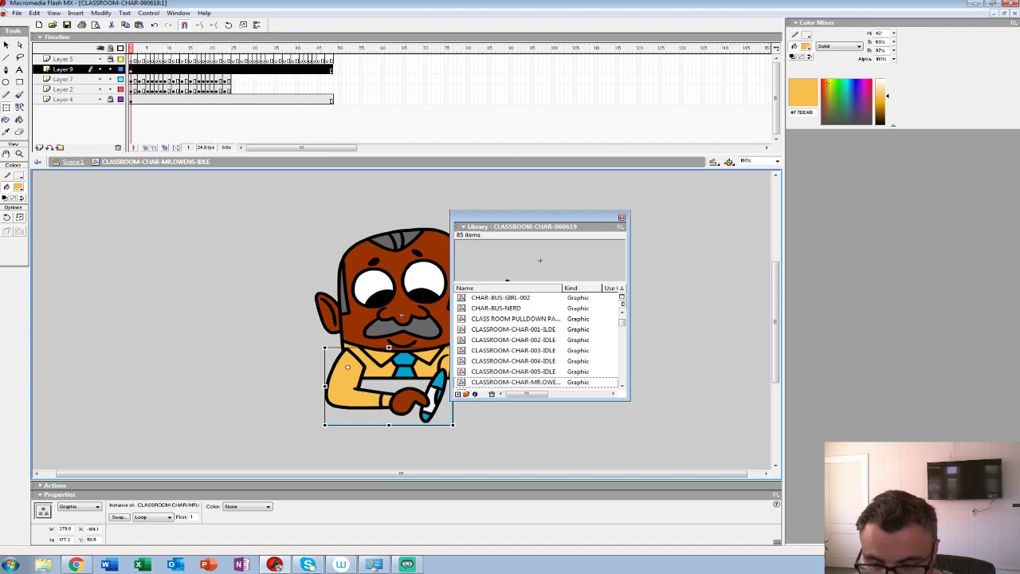
{"action": "key", "text": "Right"}
{"action": "key", "text": "Down"}
{"action": "key", "text": "Left"}
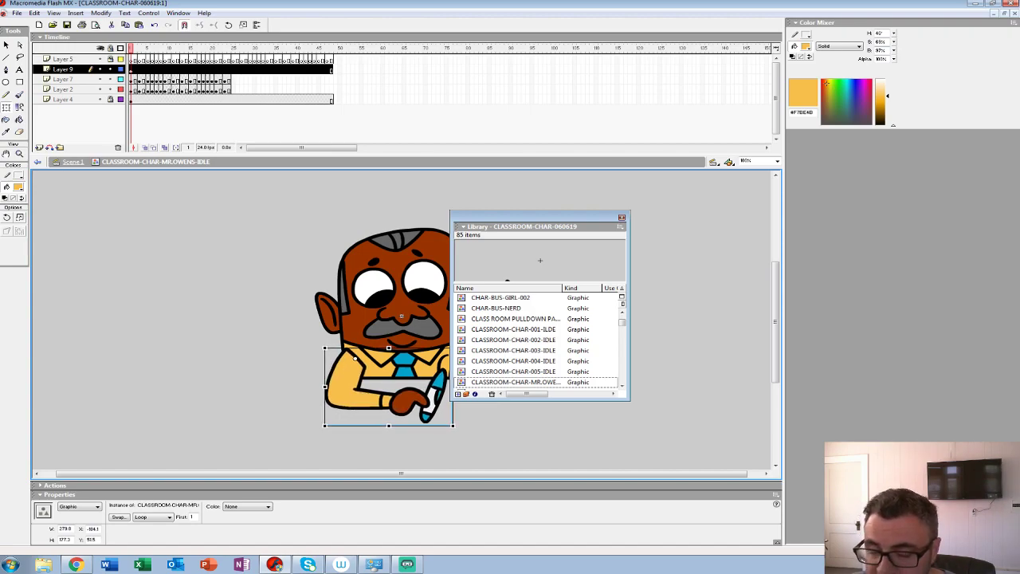
Step: Close the library, delete the original arm layers, Layer 7 and Layer 2, and play back the idle animation
{"action": "key", "text": "F11"}
{"action": "left_click", "coordinate": [63, 79]}
{"action": "left_click", "coordinate": [63, 89], "text": "shift"}
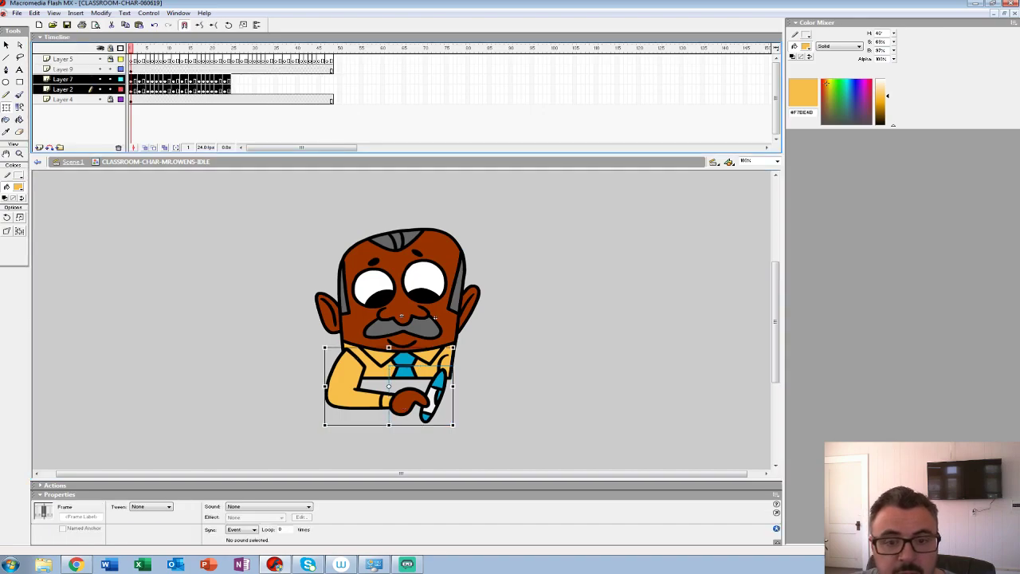
{"action": "left_click", "coordinate": [119, 148]}
{"action": "key", "text": "z"}
{"action": "left_click", "coordinate": [401, 305], "text": "alt"}
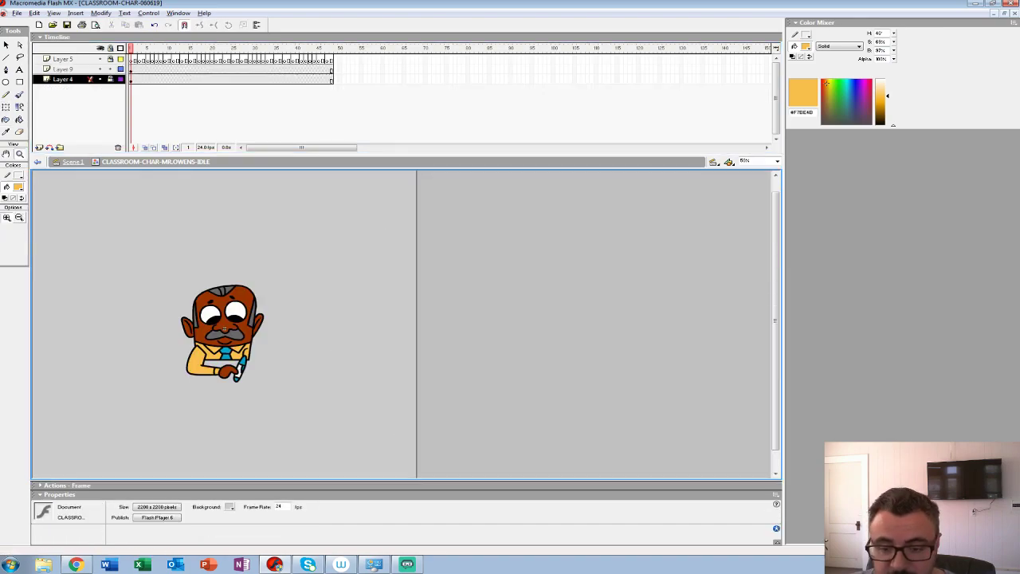
{"action": "key", "text": "Return"}
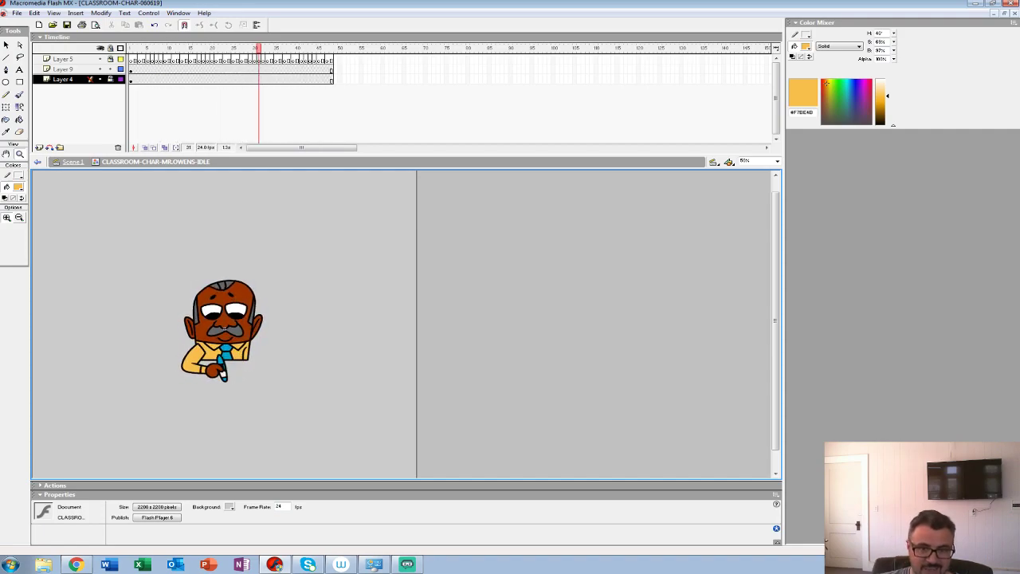
Step: Return to Scene 1 and play the animation with the whole classroom in view
{"action": "key", "text": "ctrl+e"}
{"action": "key", "text": "ctrl+minus"}
{"action": "key", "text": "ctrl+minus"}
{"action": "key", "text": "ctrl+1"}
{"action": "key", "text": "ctrl+minus"}
{"action": "key", "text": "ctrl+minus"}
{"action": "key", "text": "Return"}
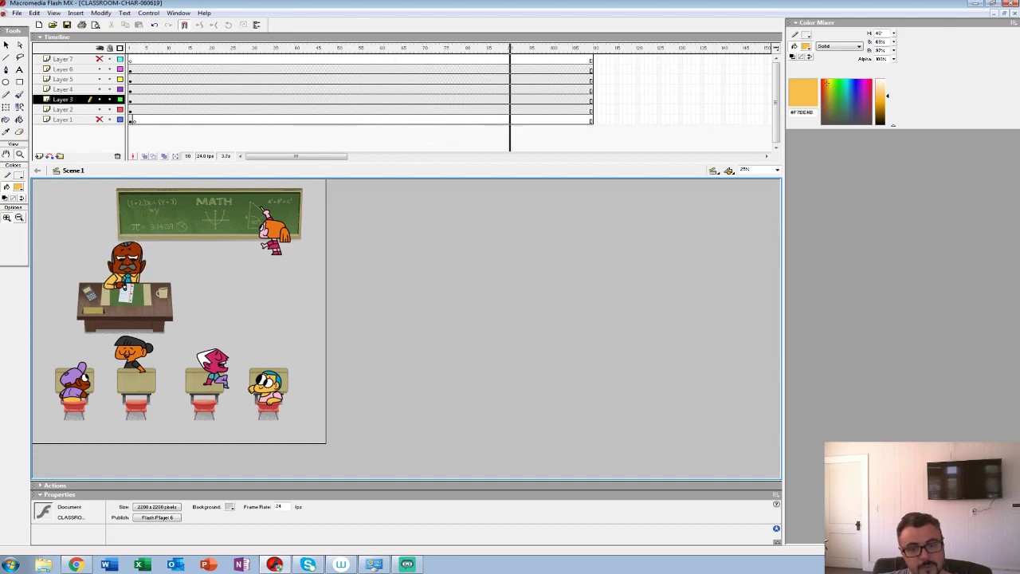
Step: Open the teacher's desk symbol, scale the sheet of paper on it to 125 percent and nudge it slightly right
{"action": "key", "text": "ctrl+equal"}
{"action": "key", "text": "ctrl+equal"}
{"action": "key", "text": "v"}
{"action": "left_click", "coordinate": [199, 351]}
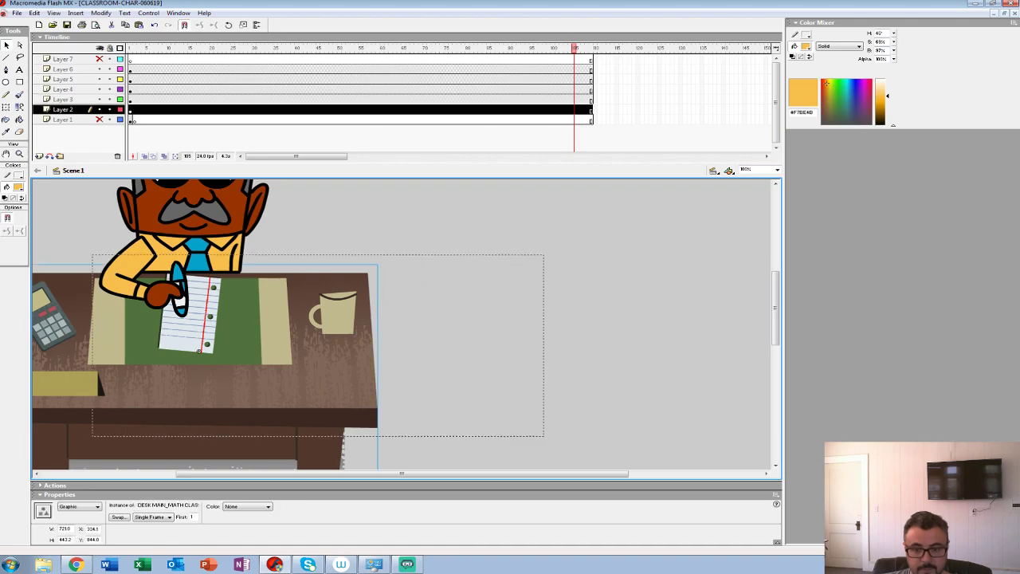
{"action": "double_click", "coordinate": [199, 351]}
{"action": "left_click", "coordinate": [199, 351]}
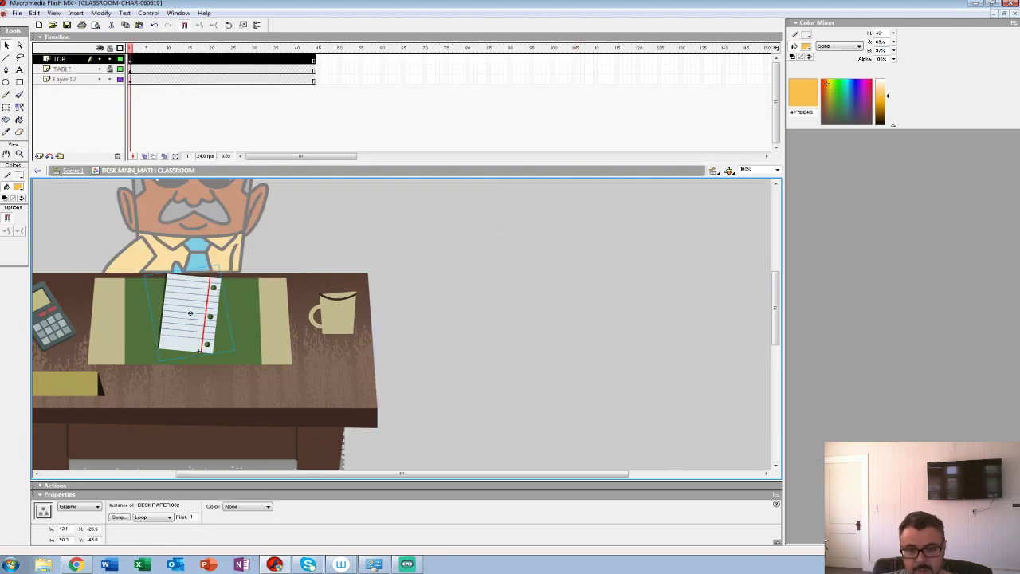
{"action": "key", "text": "ctrl+alt+s"}
{"action": "type", "text": "125"}
{"action": "key", "text": "Return"}
{"action": "key", "text": "Right"}
{"action": "key", "text": "Right"}
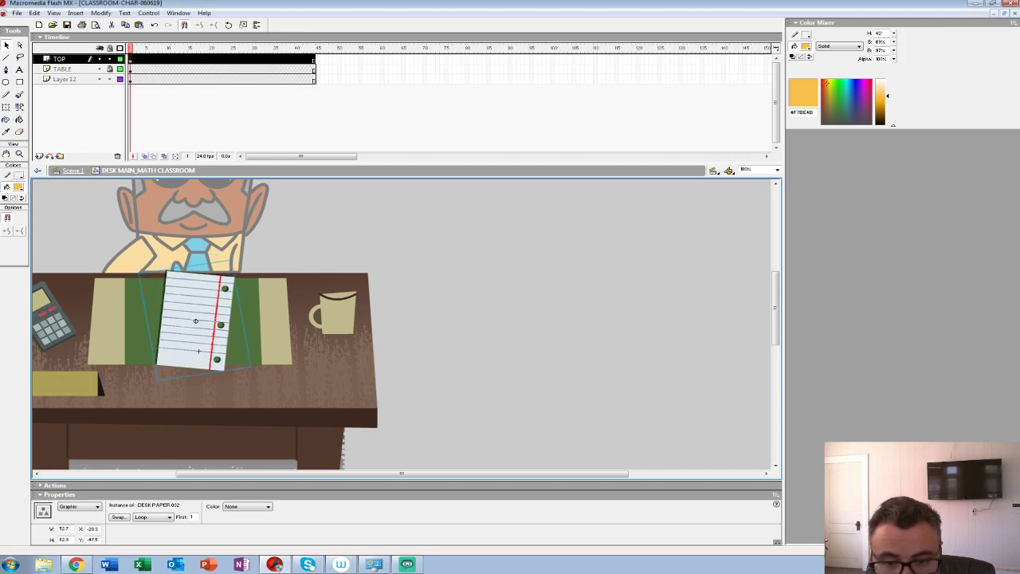
Step: Rotate the desk paper upright, nudge it right and down, and play the result in Scene 1
{"action": "key", "text": "q"}
{"action": "left_click_drag", "start_coordinate": [250, 366], "coordinate": [257, 361]}
{"action": "key", "text": "Right"}
{"action": "key", "text": "Right"}
{"action": "key", "text": "Down"}
{"action": "key", "text": "Down"}
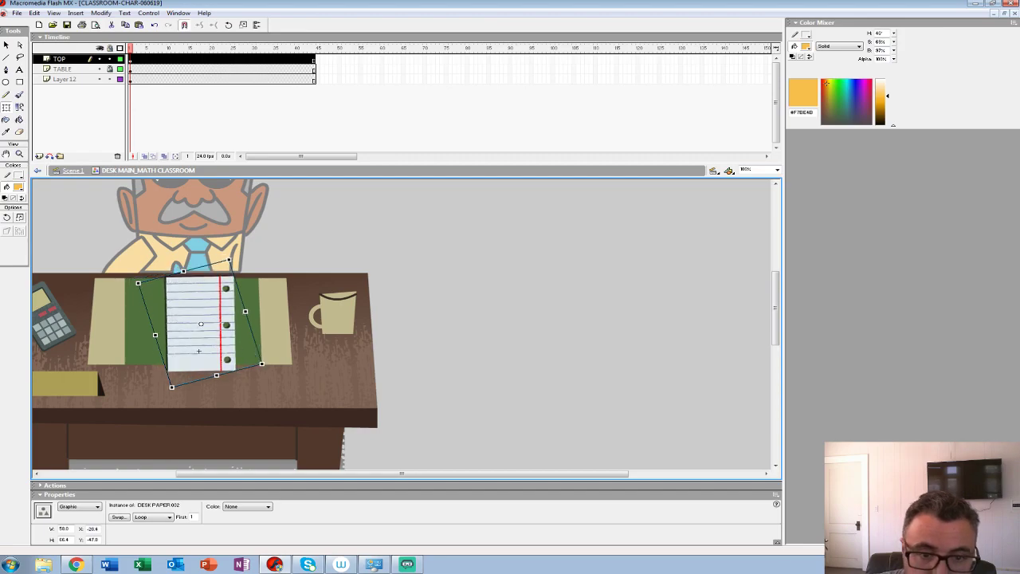
{"action": "key", "text": "ctrl+e"}
{"action": "key", "text": "Return"}
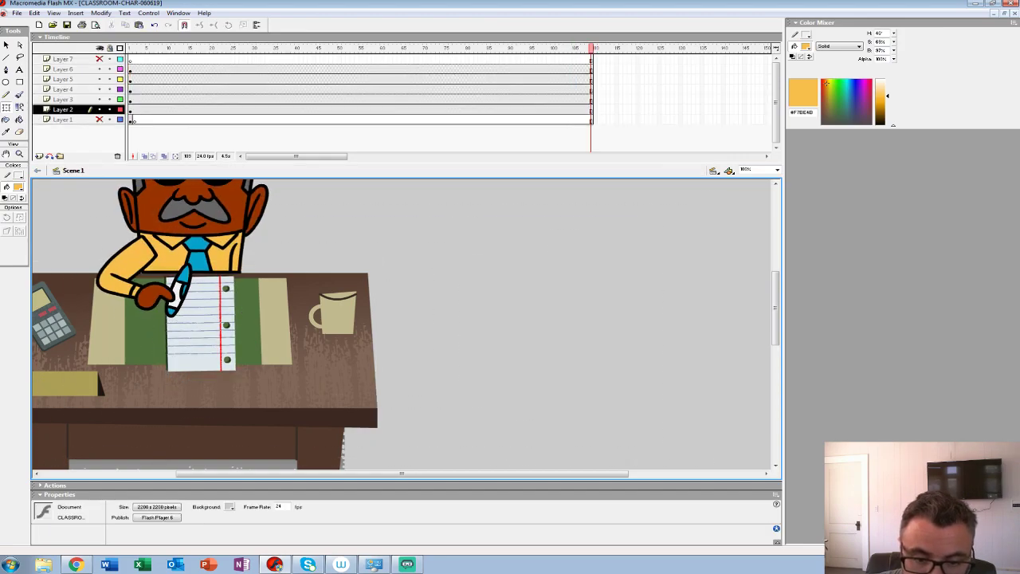
Step: Shift the paper in the desk symbol slightly left beneath the pen hand and play the scene again
{"action": "double_click", "coordinate": [200, 331]}
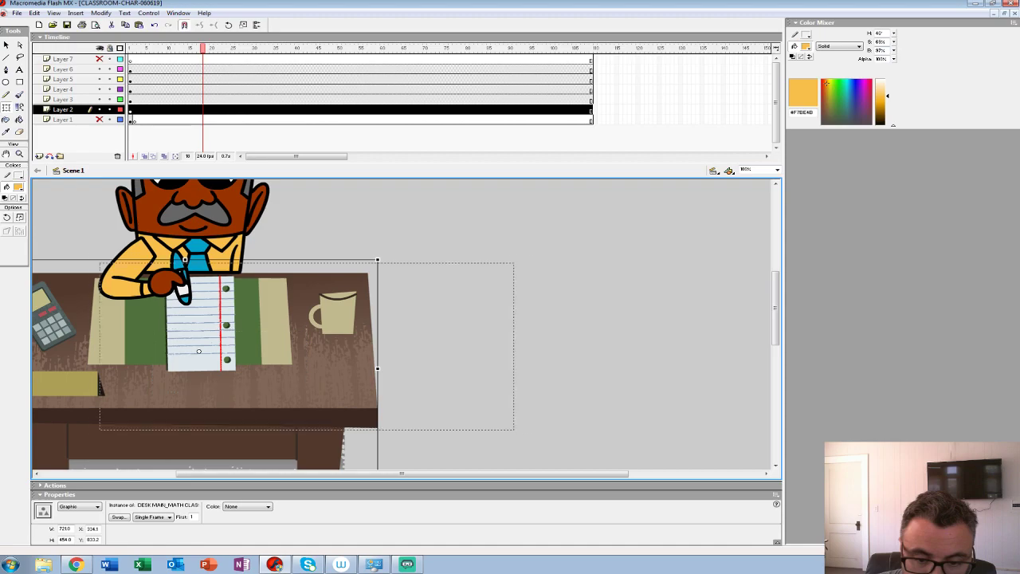
{"action": "key", "text": "Left"}
{"action": "key", "text": "Left"}
{"action": "key", "text": "Left"}
{"action": "key", "text": "Left"}
{"action": "key", "text": "Left"}
{"action": "key", "text": "Left"}
{"action": "key", "text": "Left"}
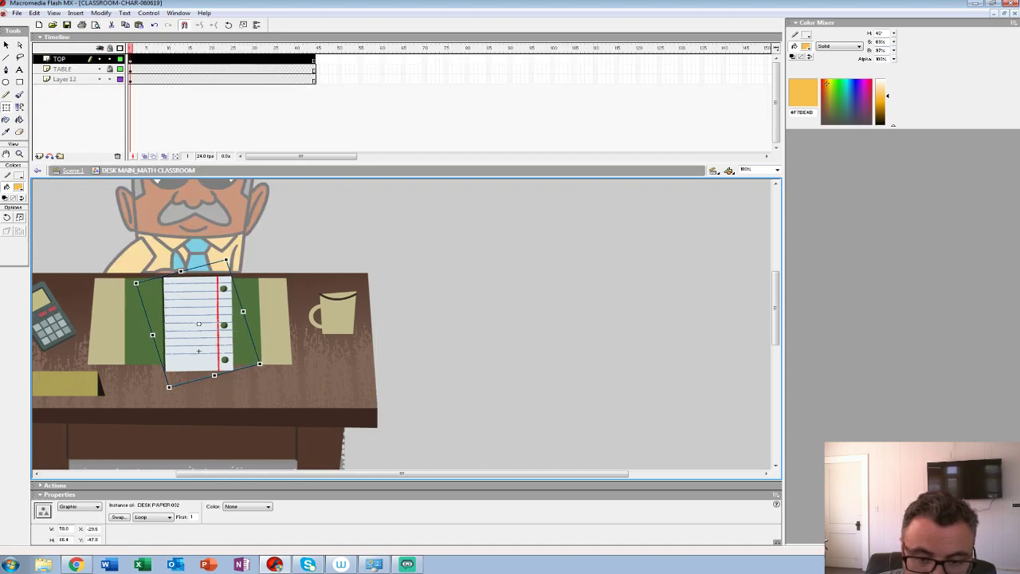
{"action": "key", "text": "ctrl+e"}
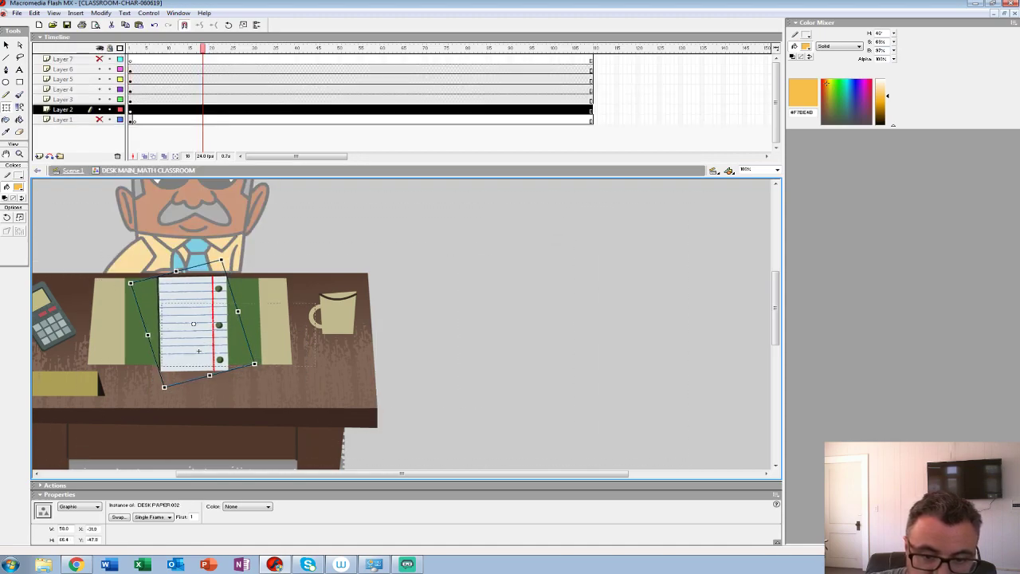
{"action": "key", "text": "Return"}
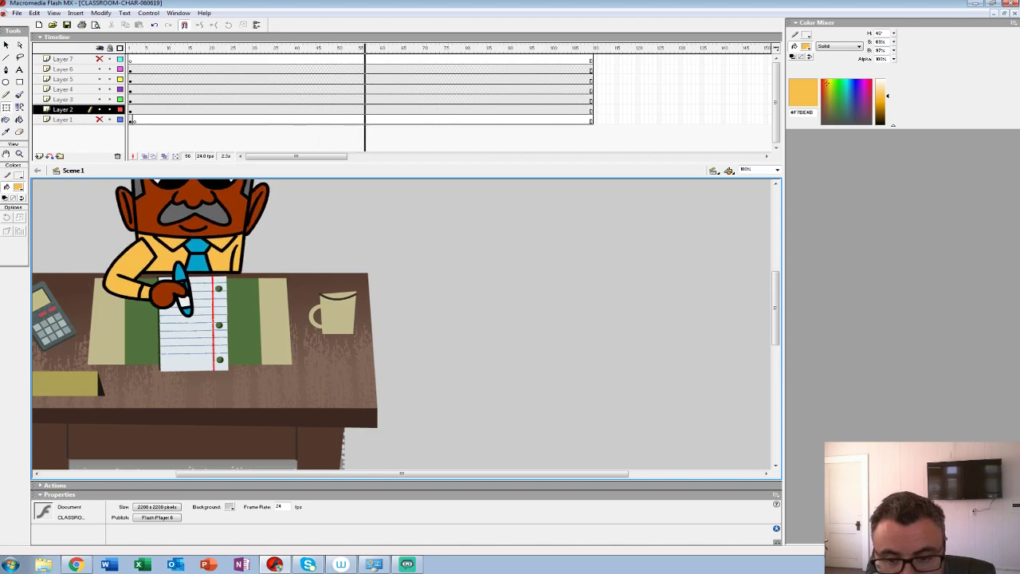
Step: Examine the teacher and his desk within the full classroom during playback
{"action": "left_click", "coordinate": [20, 154]}
{"action": "left_click", "coordinate": [200, 272], "text": "alt"}
{"action": "left_click", "coordinate": [200, 272], "text": "alt"}
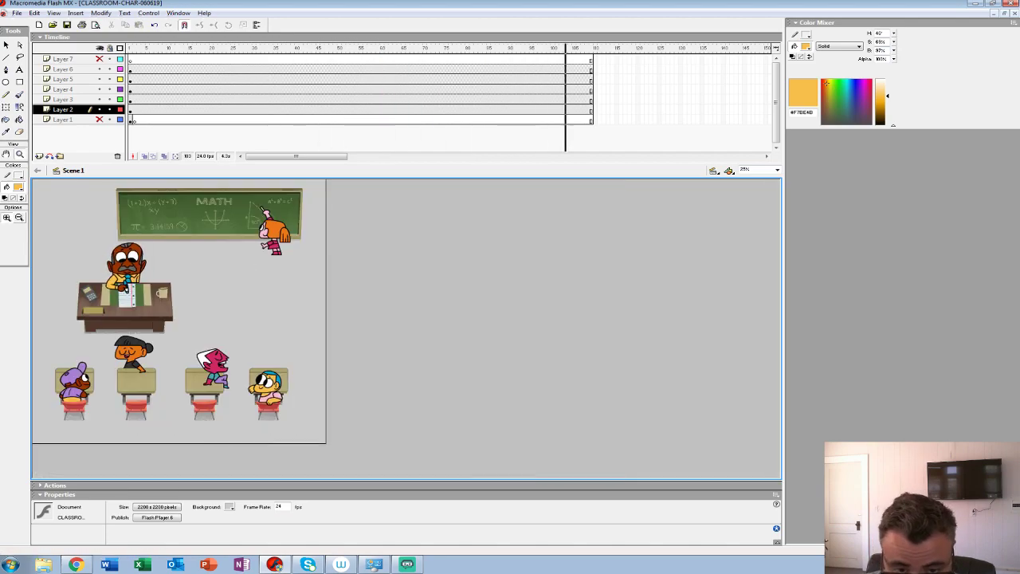
{"action": "left_click", "coordinate": [128, 279]}
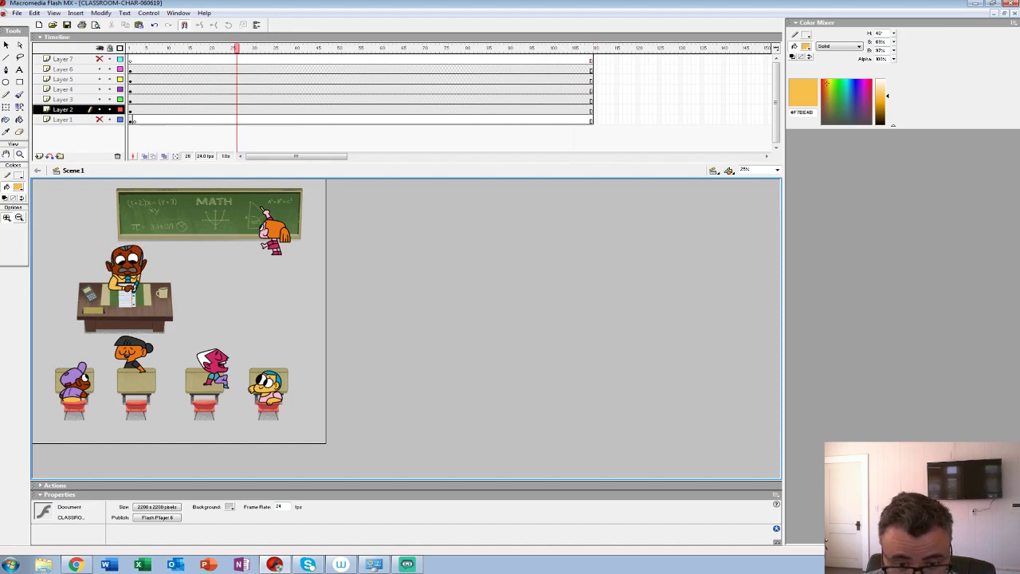
{"action": "right_click", "coordinate": [229, 294]}
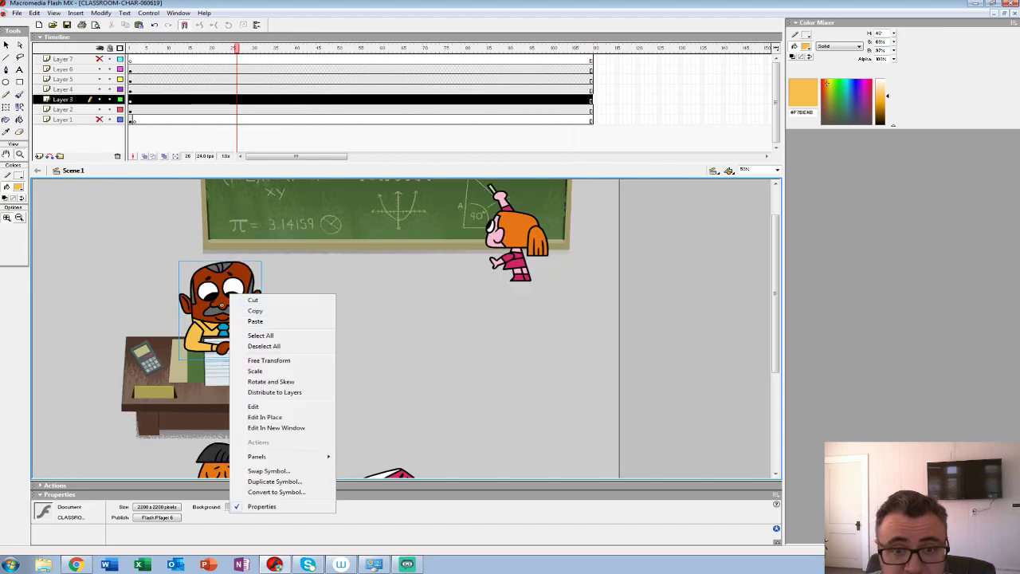
Step: Return to frame 1, show the Layer 1 classroom background on its own, and unhide all layers
{"action": "left_click", "coordinate": [130, 49]}
{"action": "left_click", "coordinate": [130, 69]}
{"action": "left_click", "coordinate": [100, 49]}
{"action": "left_click", "coordinate": [63, 120]}
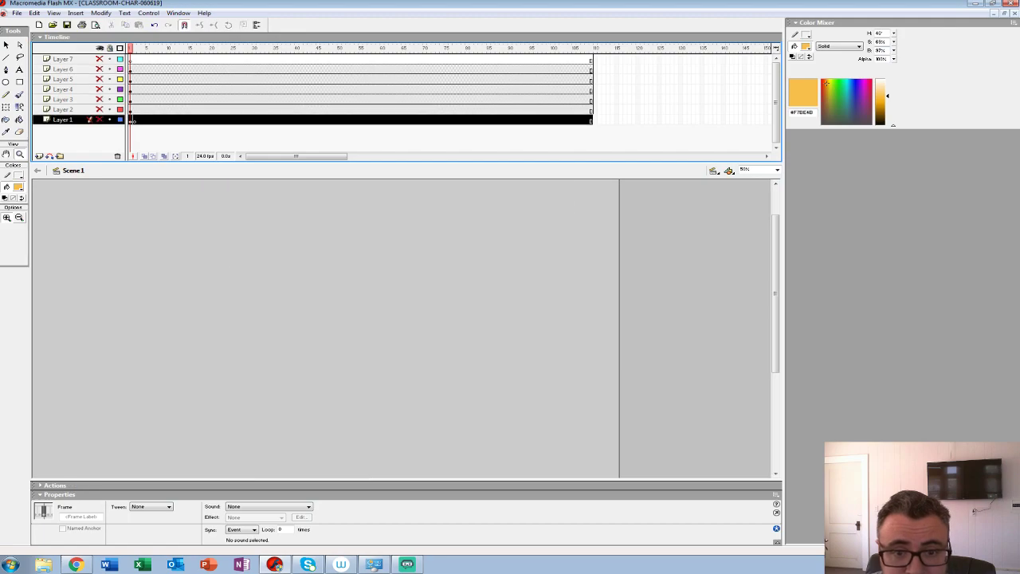
{"action": "key", "text": "ctrl+minus"}
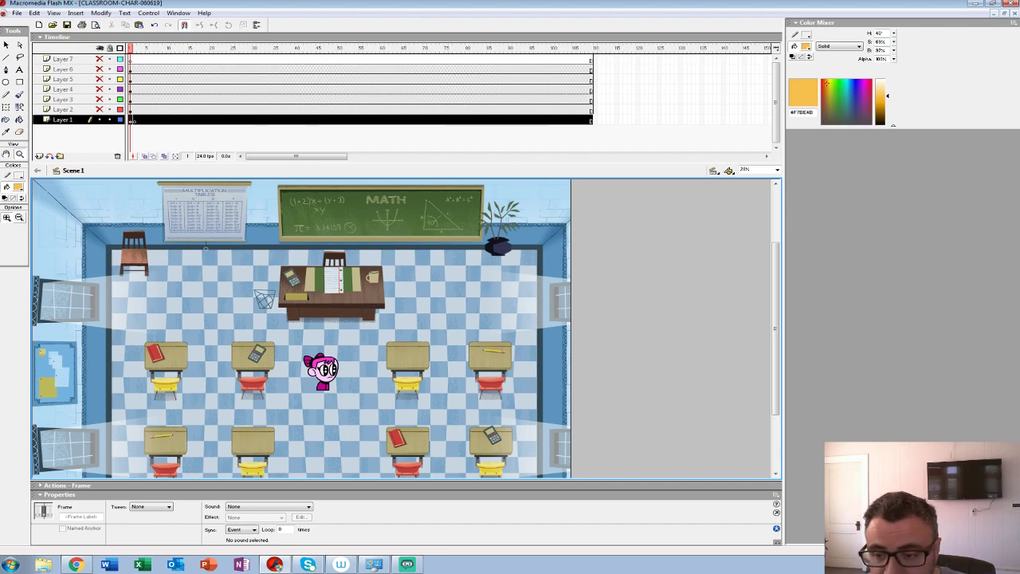
{"action": "left_click", "coordinate": [100, 49]}
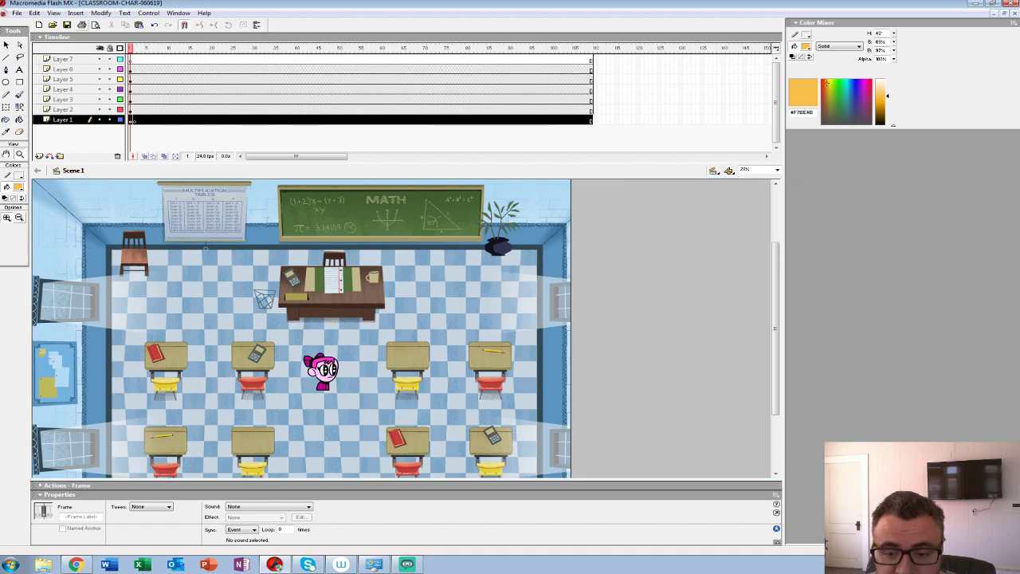
Step: Hide the Layer 1 classroom background and open the teacher's idle symbol for editing
{"action": "left_click", "coordinate": [99, 119]}
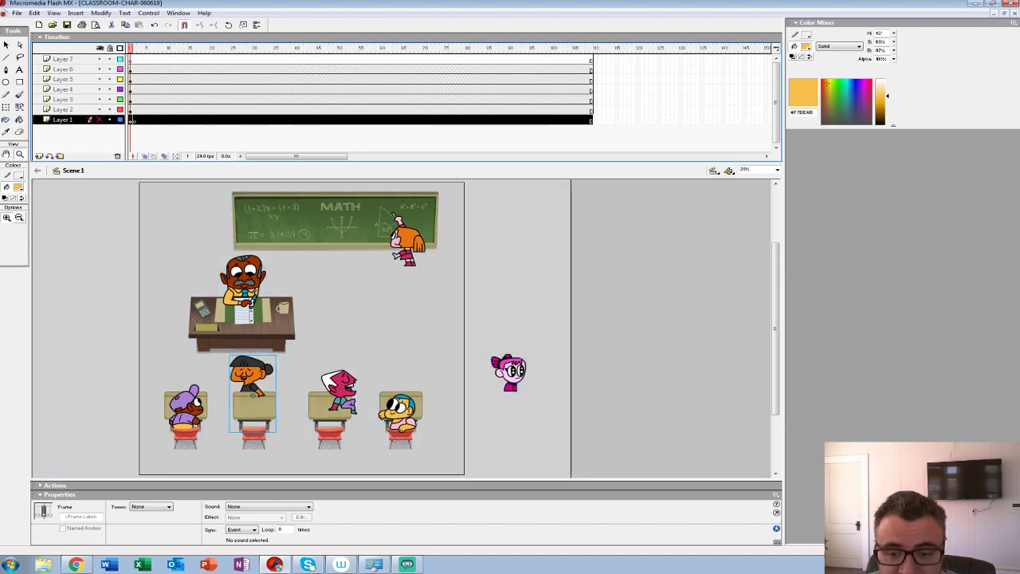
{"action": "key", "text": "v"}
{"action": "left_click", "coordinate": [252, 395]}
{"action": "left_click", "coordinate": [246, 278]}
{"action": "right_click", "coordinate": [245, 279]}
{"action": "left_click", "coordinate": [271, 394]}
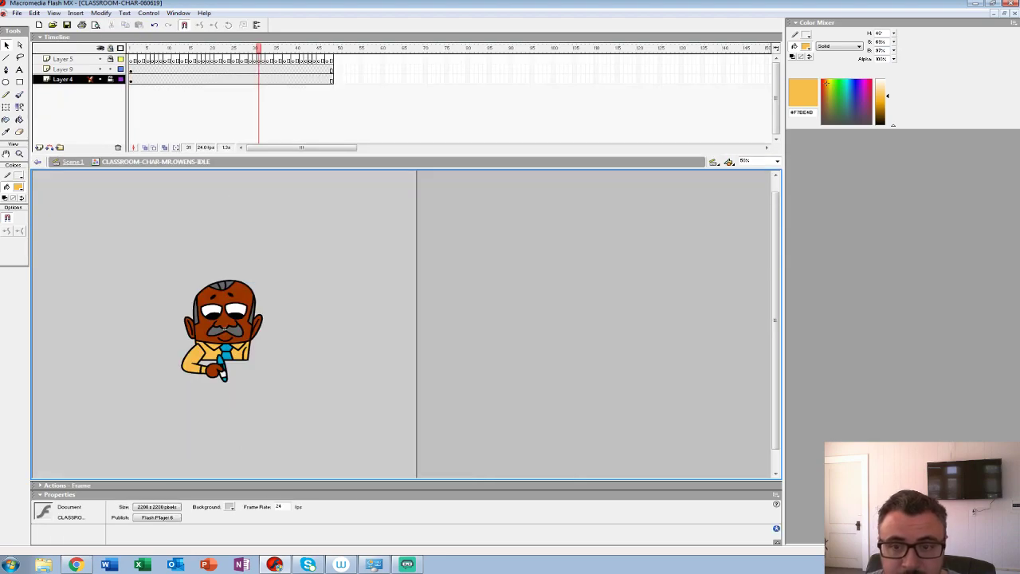
Step: Unlock Layers 4 and 5 in the idle symbol and make Layer 5 active near the start of the animation
{"action": "left_click", "coordinate": [131, 49]}
{"action": "left_click", "coordinate": [63, 59]}
{"action": "left_click", "coordinate": [111, 79]}
{"action": "left_click", "coordinate": [111, 59]}
{"action": "left_click", "coordinate": [134, 69]}
{"action": "left_click", "coordinate": [63, 59]}
{"action": "left_click", "coordinate": [134, 49]}
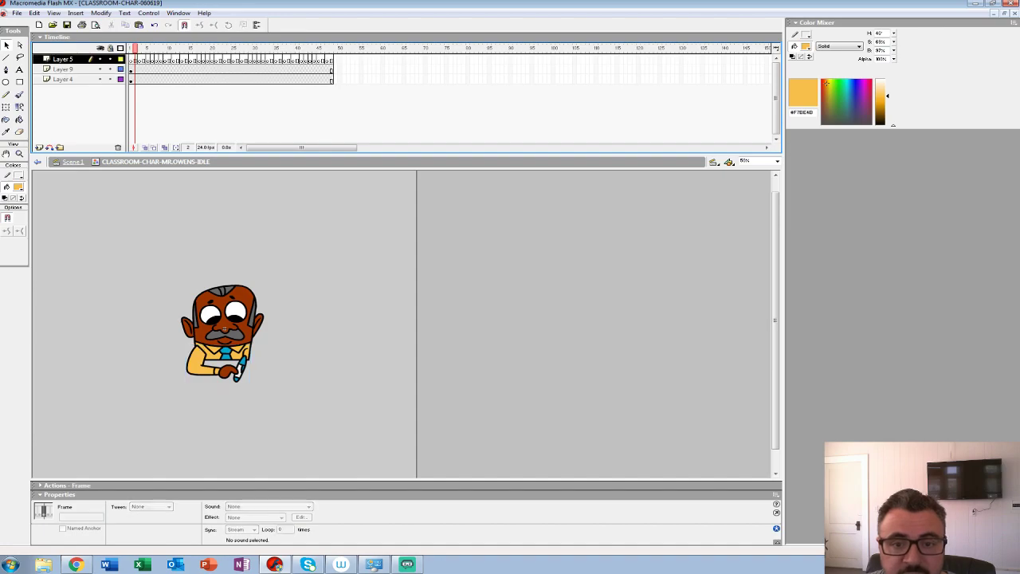
Step: Copy frames 1 to 24 of Layer 5, paste them after frame 48, and extend Layers 9 and 4 to frame 72
{"action": "mouse_move", "coordinate": [131, 60]}
{"action": "left_mouse_down"}
{"action": "mouse_move", "coordinate": [237, 59]}
{"action": "mouse_move", "coordinate": [130, 59]}
{"action": "left_mouse_up"}
{"action": "left_click", "coordinate": [246, 79]}
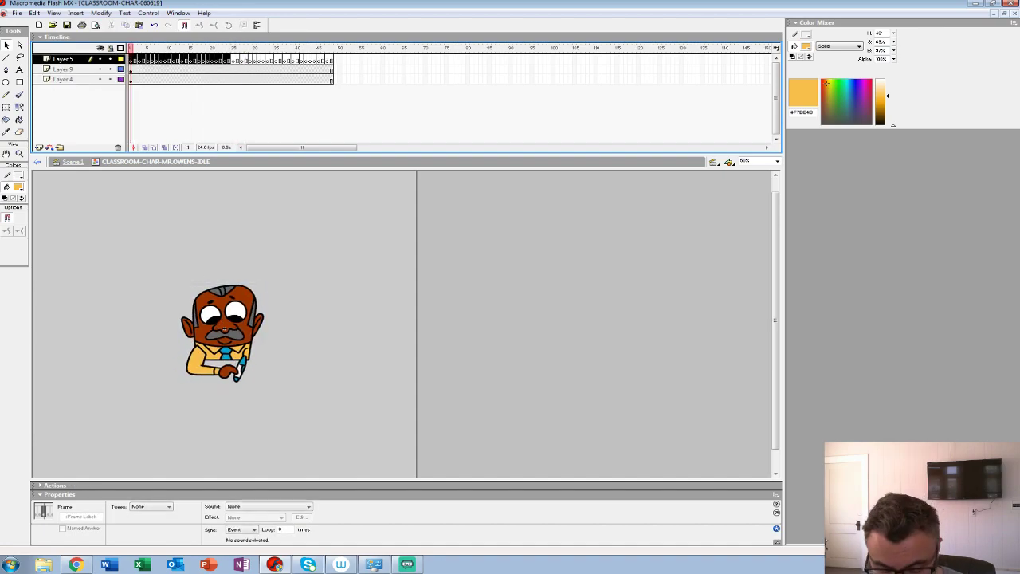
{"action": "left_click", "coordinate": [331, 60]}
{"action": "left_click", "coordinate": [336, 60]}
{"action": "key", "text": "ctrl+alt+v"}
{"action": "left_click_drag", "start_coordinate": [434, 69], "coordinate": [434, 78]}
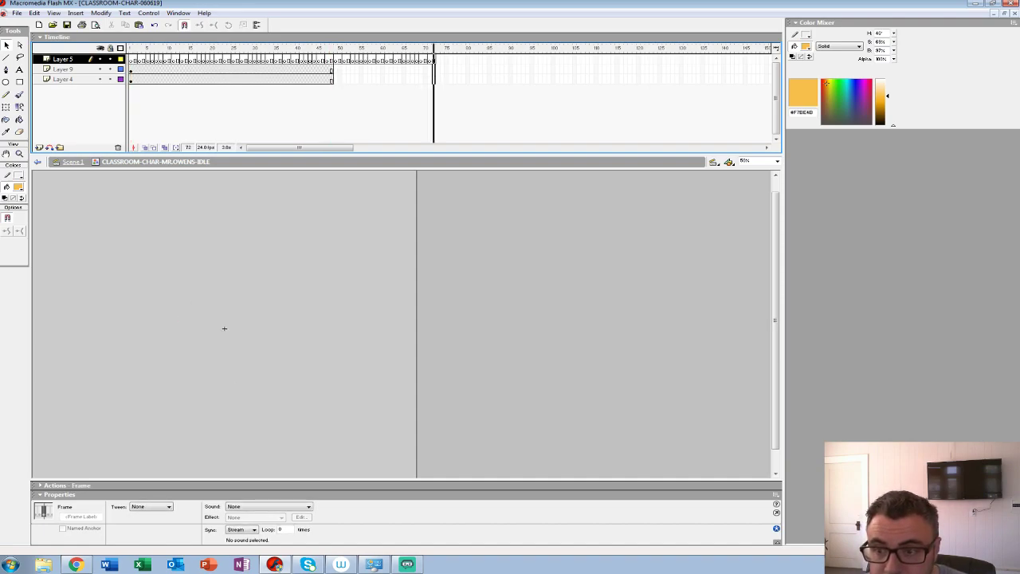
{"action": "key", "text": "F5"}
{"action": "key", "text": "Return"}
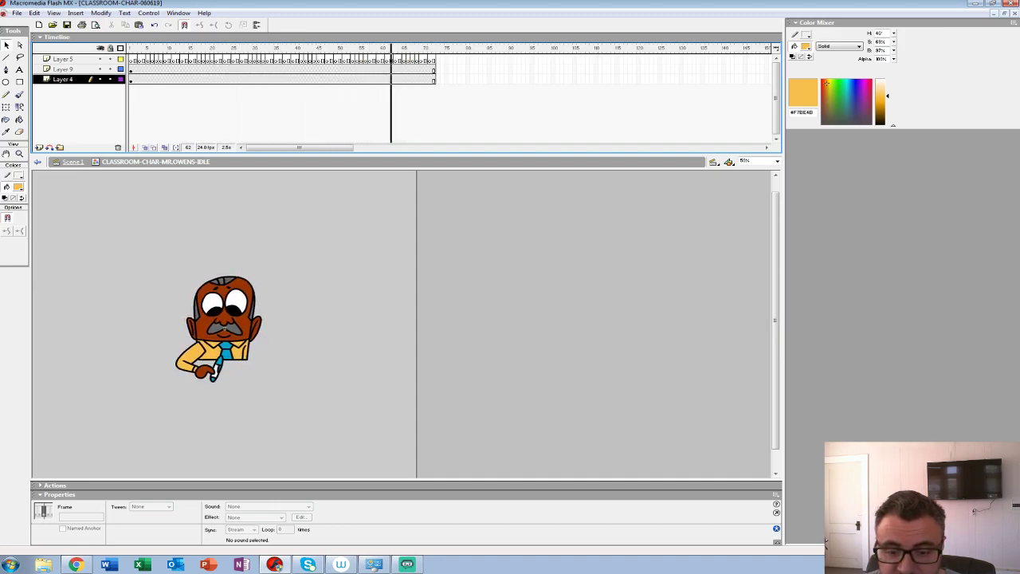
Step: Insert keyframes at frame 61 on Layers 9 and 4 and set the arm and body instances there to hold their pose instead of looping
{"action": "left_click_drag", "start_coordinate": [386, 49], "coordinate": [387, 80]}
{"action": "key", "text": "F6"}
{"action": "left_click", "coordinate": [311, 359]}
{"action": "left_click", "coordinate": [192, 358]}
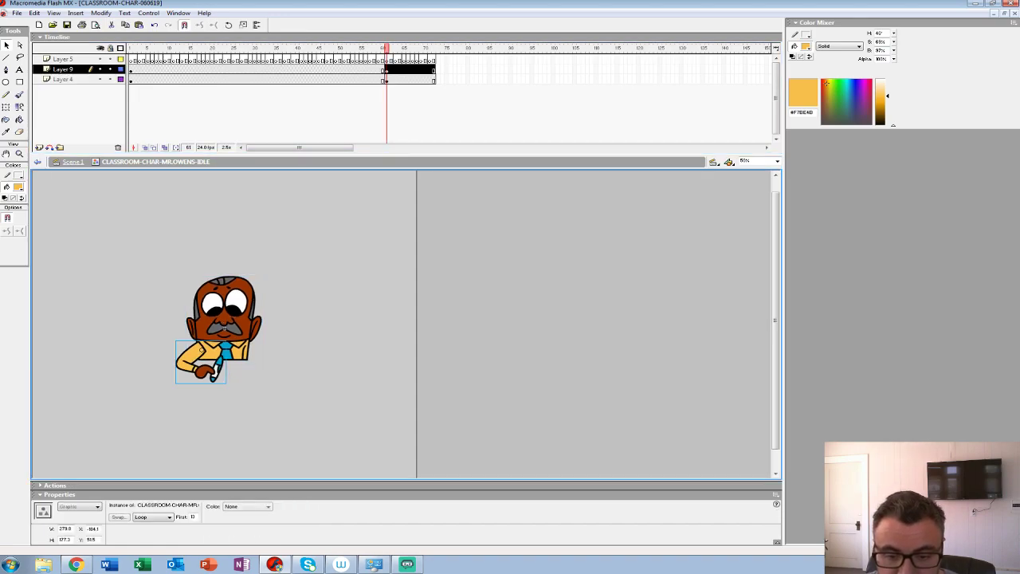
{"action": "left_click", "coordinate": [227, 323], "text": "shift"}
{"action": "left_click", "coordinate": [153, 518]}
{"action": "left_click", "coordinate": [149, 536]}
{"action": "left_click", "coordinate": [246, 69]}
{"action": "key", "text": "Return"}
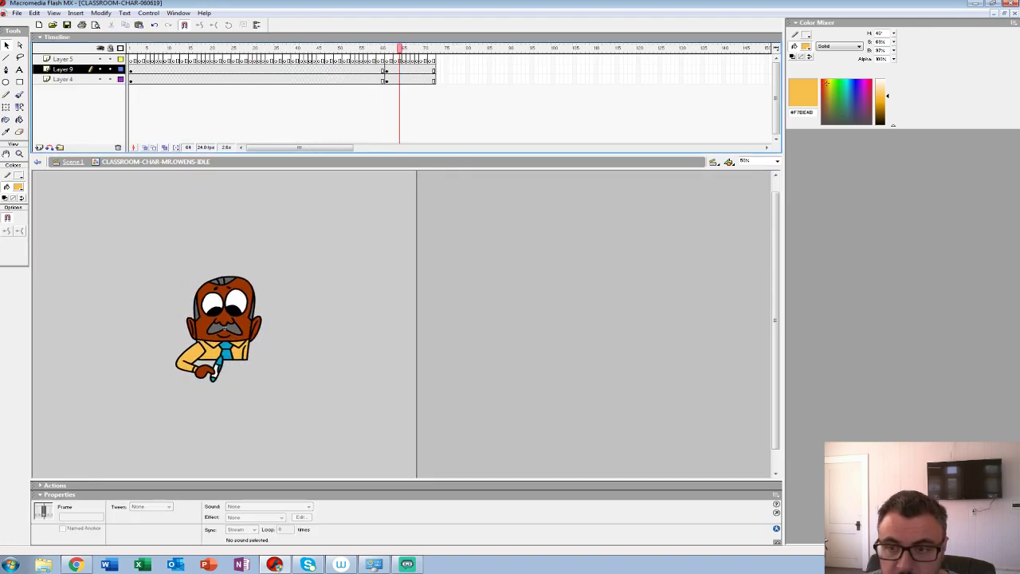
Step: Insert blank keyframes at frame 73 on Layers 9 and 4 and turn on onion skinning of the previous pose
{"action": "left_click_drag", "start_coordinate": [437, 70], "coordinate": [437, 79]}
{"action": "key", "text": "F7"}
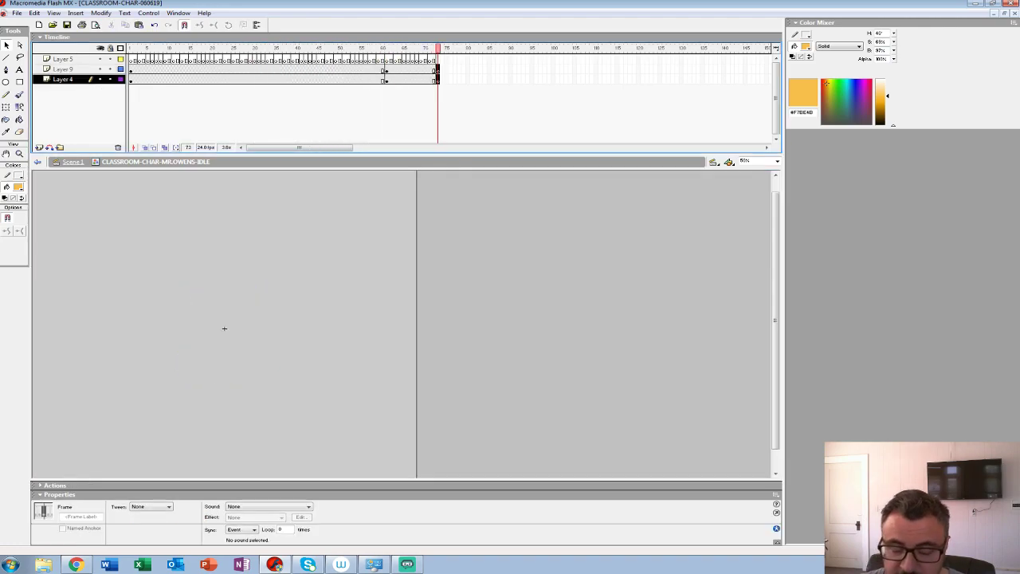
{"action": "key", "text": "z"}
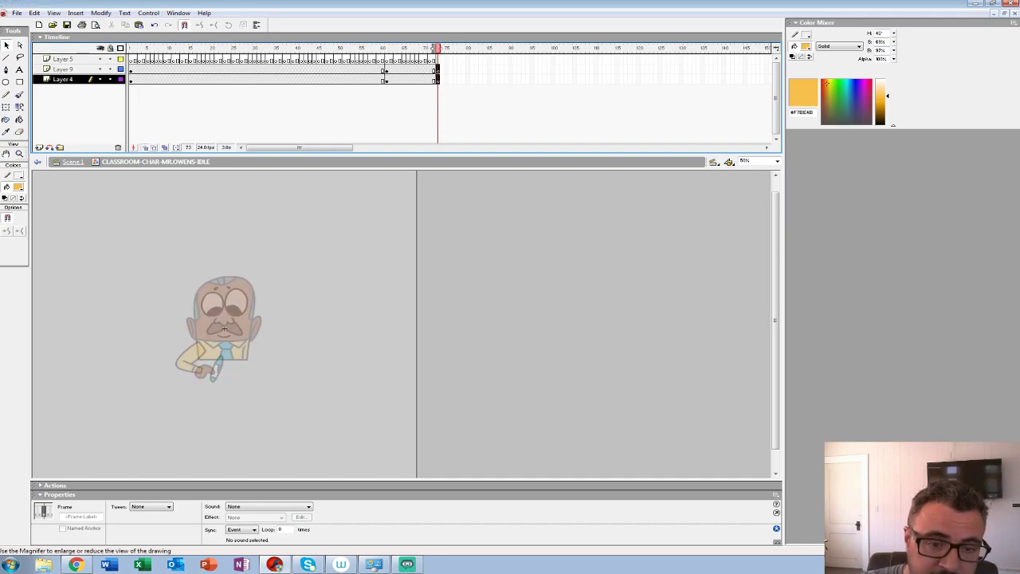
{"action": "left_click", "coordinate": [224, 329]}
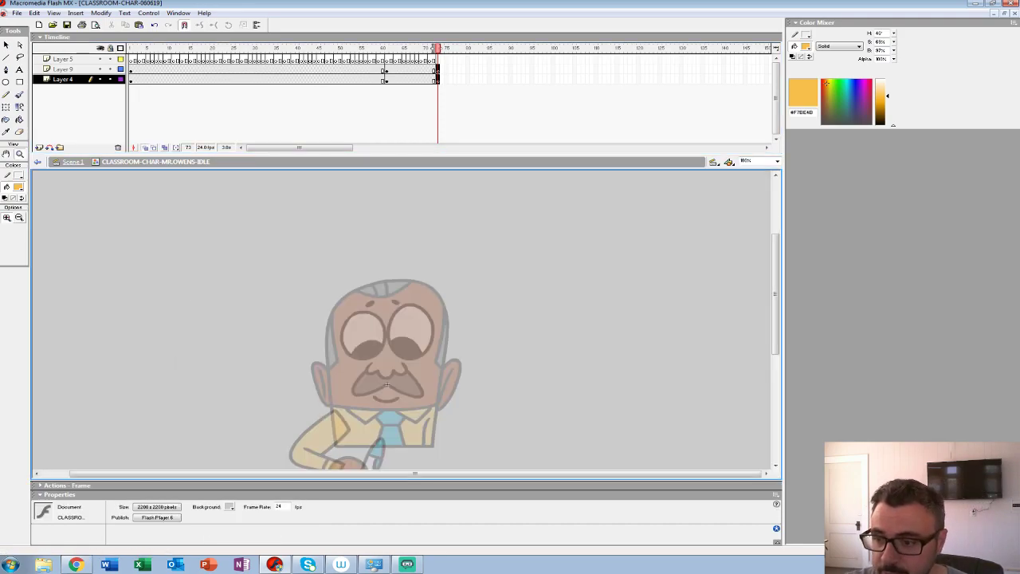
{"action": "left_click_drag", "start_coordinate": [407, 169], "coordinate": [407, 122]}
{"action": "left_click_drag", "start_coordinate": [386, 338], "coordinate": [388, 295]}
Step: Sketch the eyes, nose and moustache of a head turned toward the right with a red #FF0000 brush over the onion-skinned pose
{"action": "key", "text": "b"}
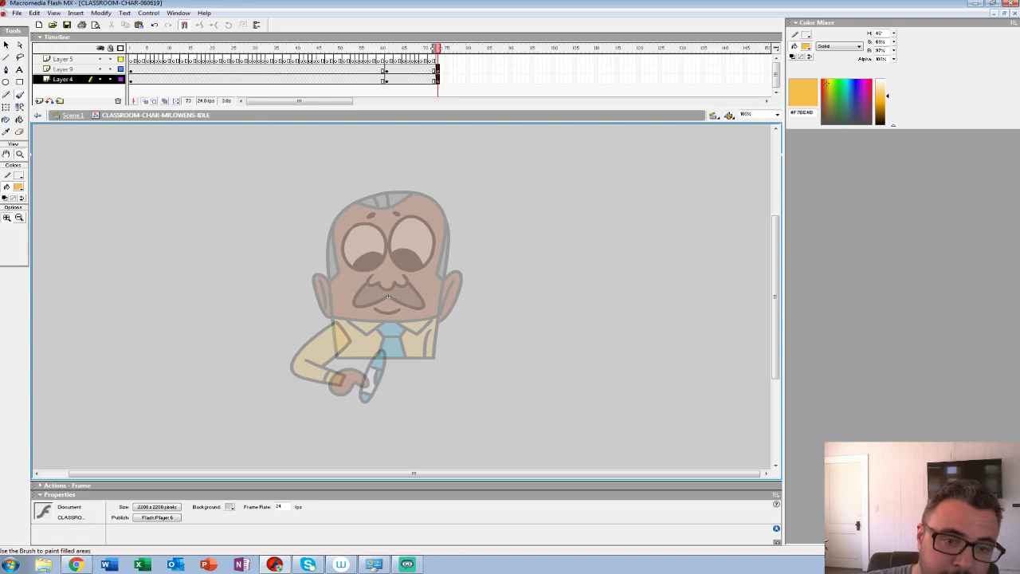
{"action": "left_click", "coordinate": [21, 232]}
{"action": "left_click", "coordinate": [13, 269]}
{"action": "left_click", "coordinate": [19, 187]}
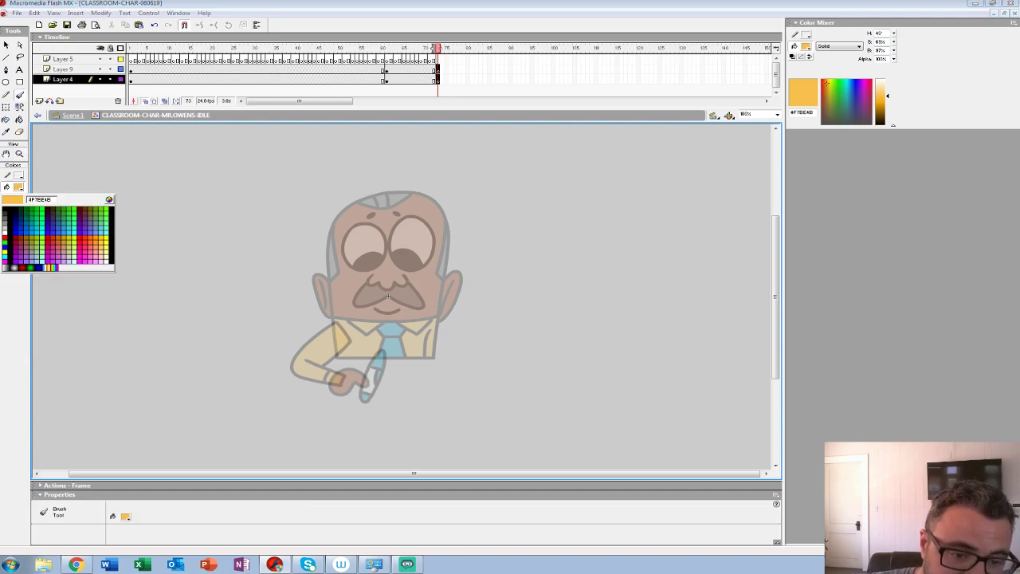
{"action": "left_click", "coordinate": [5, 236]}
{"action": "mouse_move", "coordinate": [418, 222]}
{"action": "left_mouse_down"}
{"action": "mouse_move", "coordinate": [399, 254]}
{"action": "mouse_move", "coordinate": [421, 217]}
{"action": "mouse_move", "coordinate": [410, 225]}
{"action": "mouse_move", "coordinate": [410, 267]}
{"action": "left_mouse_up"}
{"action": "key", "text": "ctrl+z"}
{"action": "key", "text": "ctrl+z"}
{"action": "mouse_move", "coordinate": [402, 223]}
{"action": "left_mouse_down"}
{"action": "mouse_move", "coordinate": [432, 197]}
{"action": "mouse_move", "coordinate": [454, 258]}
{"action": "mouse_move", "coordinate": [431, 240]}
{"action": "mouse_move", "coordinate": [444, 252]}
{"action": "left_mouse_up"}
{"action": "key", "text": "ctrl+z"}
{"action": "left_click_drag", "start_coordinate": [449, 205], "coordinate": [462, 238]}
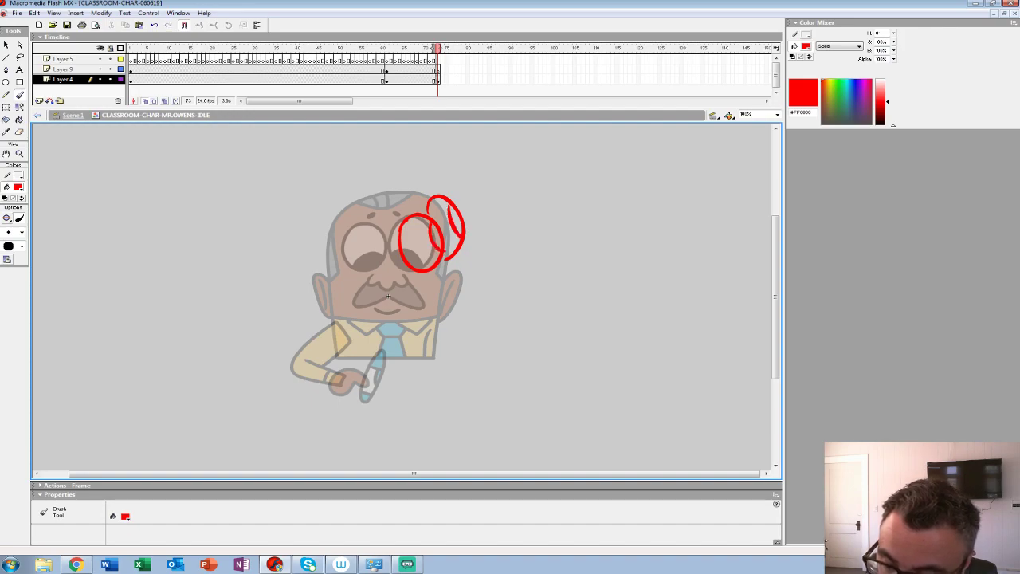
{"action": "mouse_move", "coordinate": [434, 275]}
{"action": "left_mouse_down"}
{"action": "mouse_move", "coordinate": [469, 266]}
{"action": "mouse_move", "coordinate": [425, 287]}
{"action": "mouse_move", "coordinate": [420, 300]}
{"action": "mouse_move", "coordinate": [436, 278]}
{"action": "mouse_move", "coordinate": [479, 274]}
{"action": "mouse_move", "coordinate": [428, 292]}
{"action": "mouse_move", "coordinate": [481, 268]}
{"action": "left_mouse_up"}
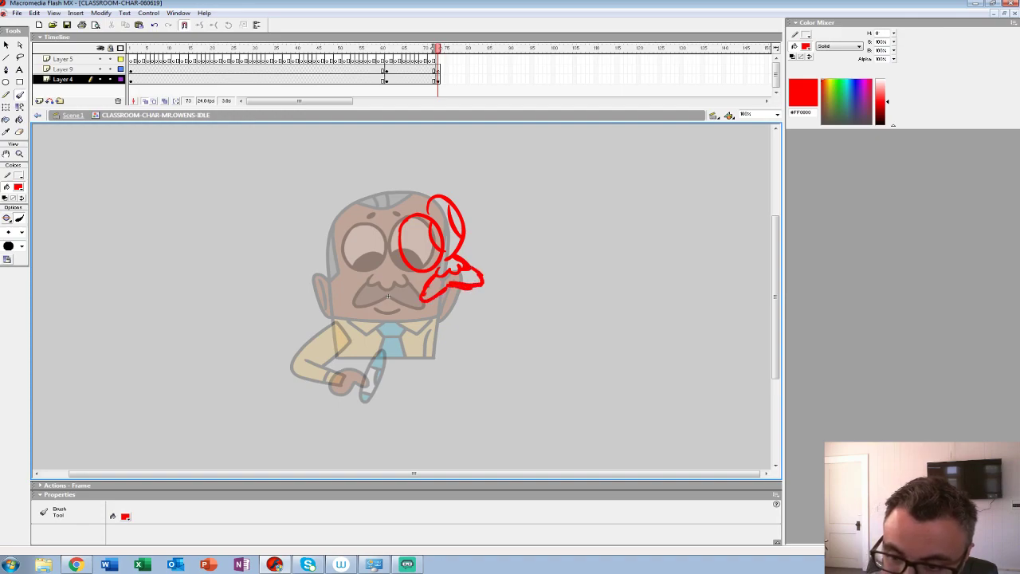
Step: Sketch the ear, head outline, hairline, neck, shirt collar and torso of the turned pose in red
{"action": "mouse_move", "coordinate": [372, 273]}
{"action": "left_mouse_down"}
{"action": "mouse_move", "coordinate": [353, 260]}
{"action": "mouse_move", "coordinate": [368, 304]}
{"action": "mouse_move", "coordinate": [379, 302]}
{"action": "mouse_move", "coordinate": [344, 266]}
{"action": "mouse_move", "coordinate": [379, 301]}
{"action": "mouse_move", "coordinate": [366, 302]}
{"action": "left_mouse_up"}
{"action": "key", "text": "ctrl+z"}
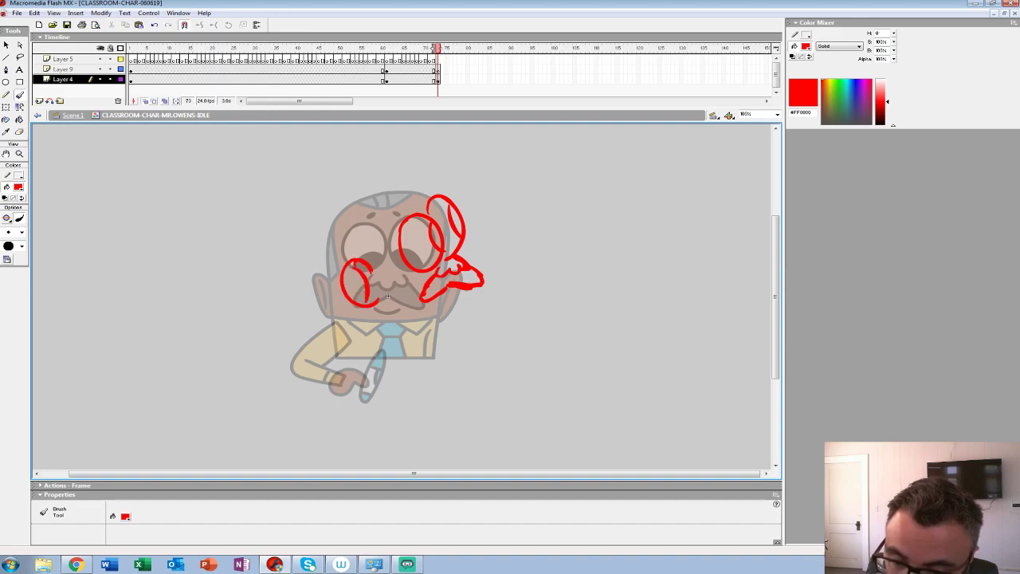
{"action": "mouse_move", "coordinate": [371, 228]}
{"action": "left_mouse_down"}
{"action": "mouse_move", "coordinate": [348, 228]}
{"action": "mouse_move", "coordinate": [376, 204]}
{"action": "mouse_move", "coordinate": [424, 192]}
{"action": "mouse_move", "coordinate": [394, 190]}
{"action": "mouse_move", "coordinate": [326, 241]}
{"action": "mouse_move", "coordinate": [349, 357]}
{"action": "left_mouse_up"}
{"action": "left_click_drag", "start_coordinate": [460, 291], "coordinate": [441, 365]}
{"action": "left_click_drag", "start_coordinate": [351, 318], "coordinate": [451, 318]}
{"action": "left_click_drag", "start_coordinate": [440, 361], "coordinate": [338, 361]}
{"action": "left_click_drag", "start_coordinate": [392, 320], "coordinate": [443, 324]}
{"action": "key", "text": "ctrl+z"}
{"action": "mouse_move", "coordinate": [379, 317]}
{"action": "left_mouse_down"}
{"action": "mouse_move", "coordinate": [415, 334]}
{"action": "mouse_move", "coordinate": [435, 323]}
{"action": "left_mouse_up"}
{"action": "mouse_move", "coordinate": [424, 329]}
{"action": "left_mouse_down"}
{"action": "mouse_move", "coordinate": [444, 337]}
{"action": "mouse_move", "coordinate": [421, 358]}
{"action": "left_mouse_up"}
{"action": "left_click_drag", "start_coordinate": [428, 340], "coordinate": [439, 349]}
{"action": "left_click_drag", "start_coordinate": [461, 275], "coordinate": [457, 314]}
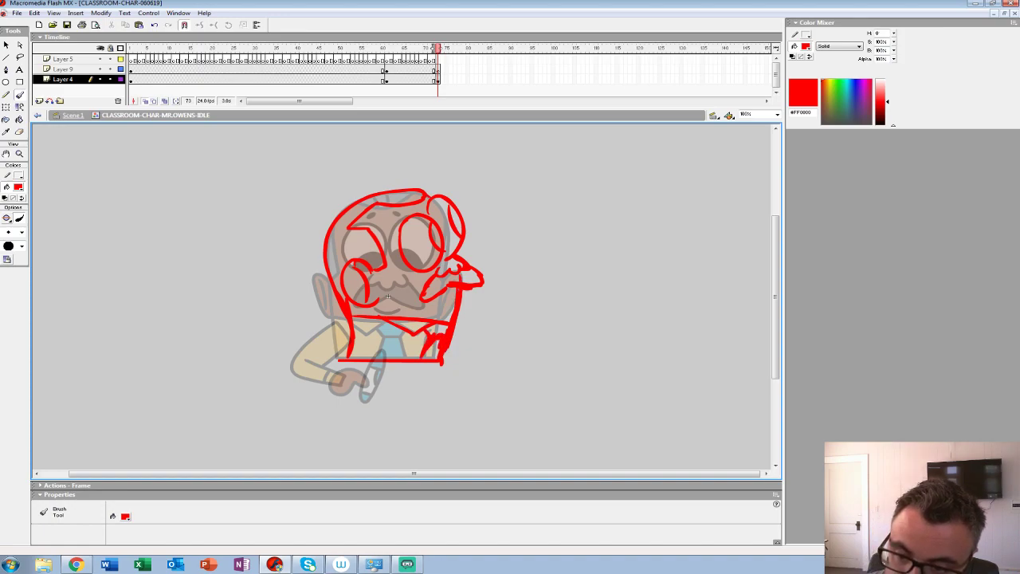
Step: Reinforce the hairline, ear and front neck lines of the rough sketch and fill in both pupils
{"action": "mouse_move", "coordinate": [379, 267]}
{"action": "left_mouse_down"}
{"action": "mouse_move", "coordinate": [369, 233]}
{"action": "mouse_move", "coordinate": [420, 197]}
{"action": "mouse_move", "coordinate": [459, 232]}
{"action": "mouse_move", "coordinate": [436, 249]}
{"action": "mouse_move", "coordinate": [436, 233]}
{"action": "mouse_move", "coordinate": [398, 213]}
{"action": "mouse_move", "coordinate": [421, 197]}
{"action": "left_mouse_up"}
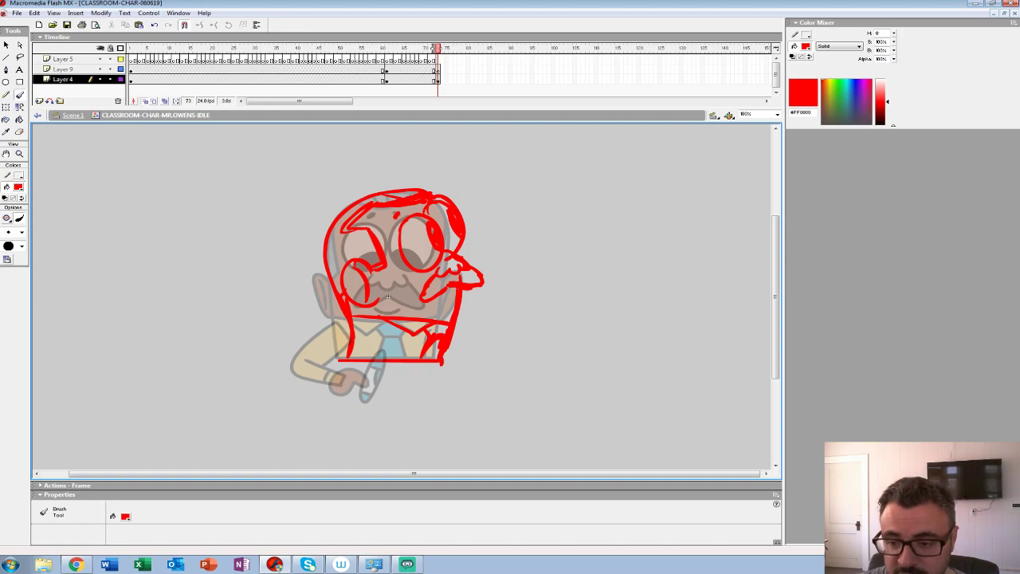
{"action": "mouse_move", "coordinate": [391, 196]}
{"action": "left_mouse_down"}
{"action": "mouse_move", "coordinate": [350, 211]}
{"action": "mouse_move", "coordinate": [376, 229]}
{"action": "left_mouse_up"}
{"action": "left_click_drag", "start_coordinate": [372, 270], "coordinate": [346, 303]}
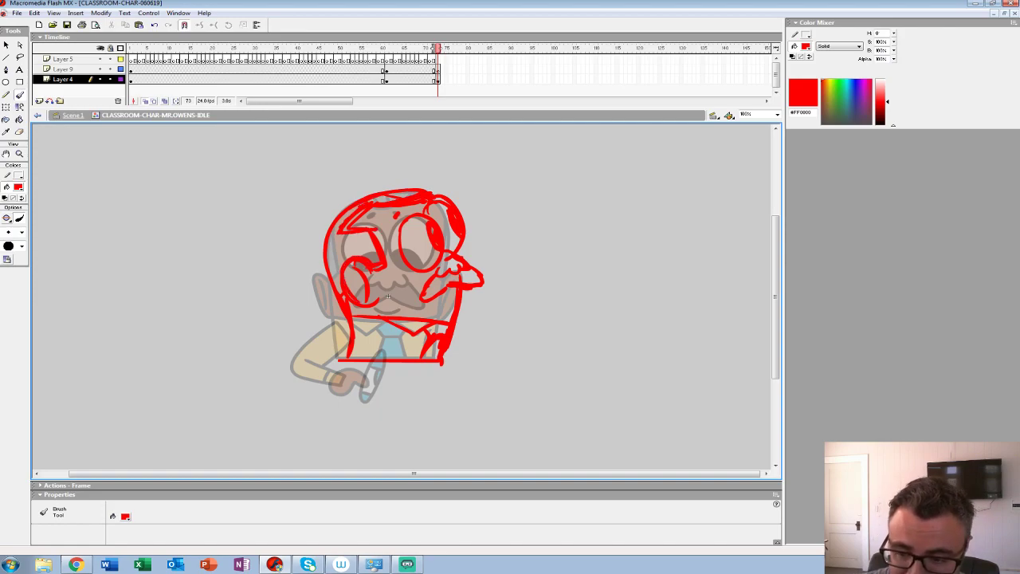
{"action": "left_click_drag", "start_coordinate": [454, 287], "coordinate": [438, 364]}
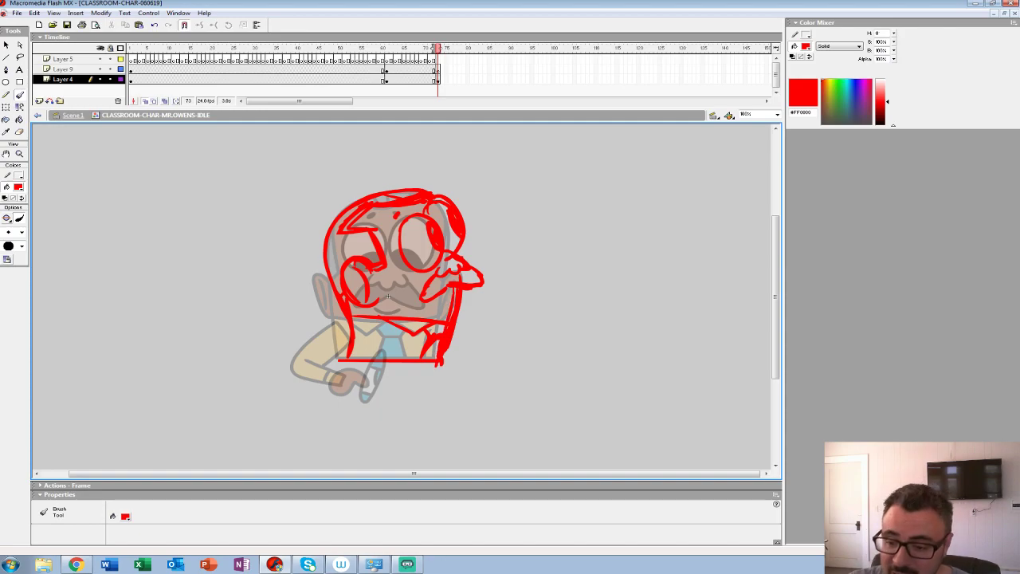
{"action": "left_click_drag", "start_coordinate": [428, 223], "coordinate": [435, 249]}
{"action": "mouse_move", "coordinate": [449, 210]}
{"action": "left_mouse_down"}
{"action": "mouse_move", "coordinate": [456, 237]}
{"action": "mouse_move", "coordinate": [447, 212]}
{"action": "left_mouse_up"}
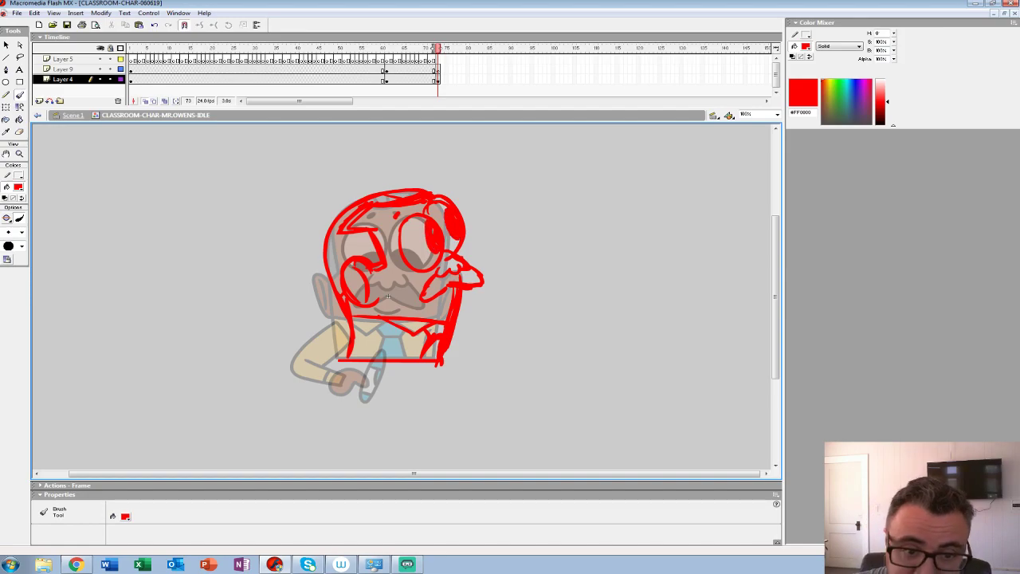
Step: Erase the filled pupils from both eyes of the rough sketch
{"action": "key", "text": "e"}
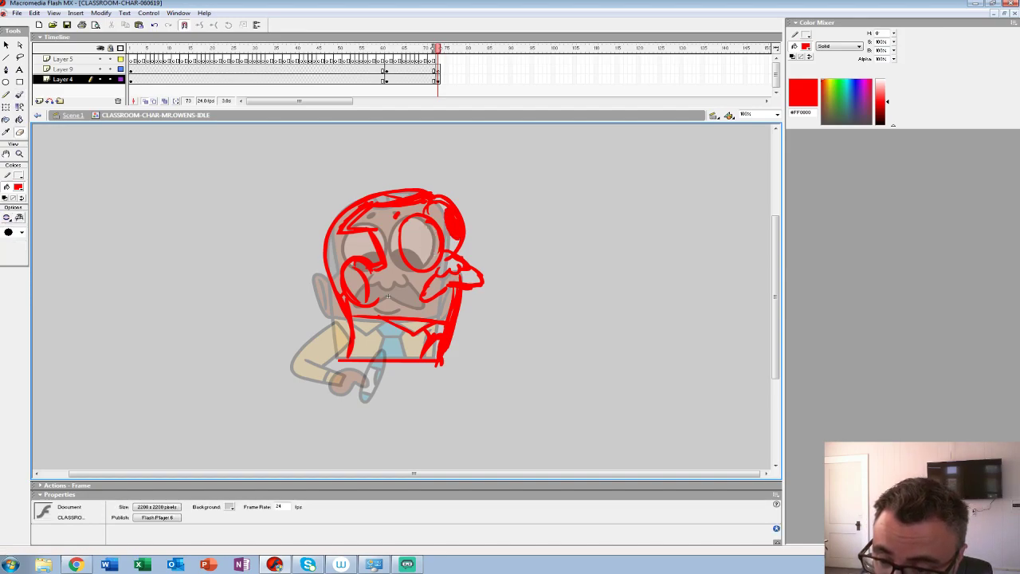
{"action": "left_click_drag", "start_coordinate": [451, 217], "coordinate": [452, 231]}
{"action": "key", "text": "b"}
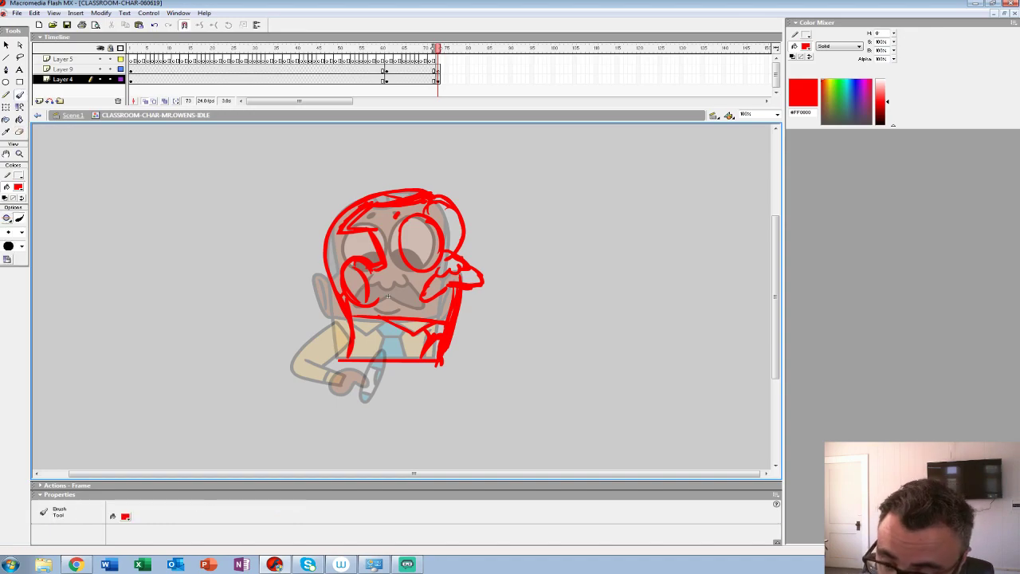
Step: Try out the eye and pupil shape with rough circles beside the character, and undo those test strokes
{"action": "left_click_drag", "start_coordinate": [580, 416], "coordinate": [575, 428]}
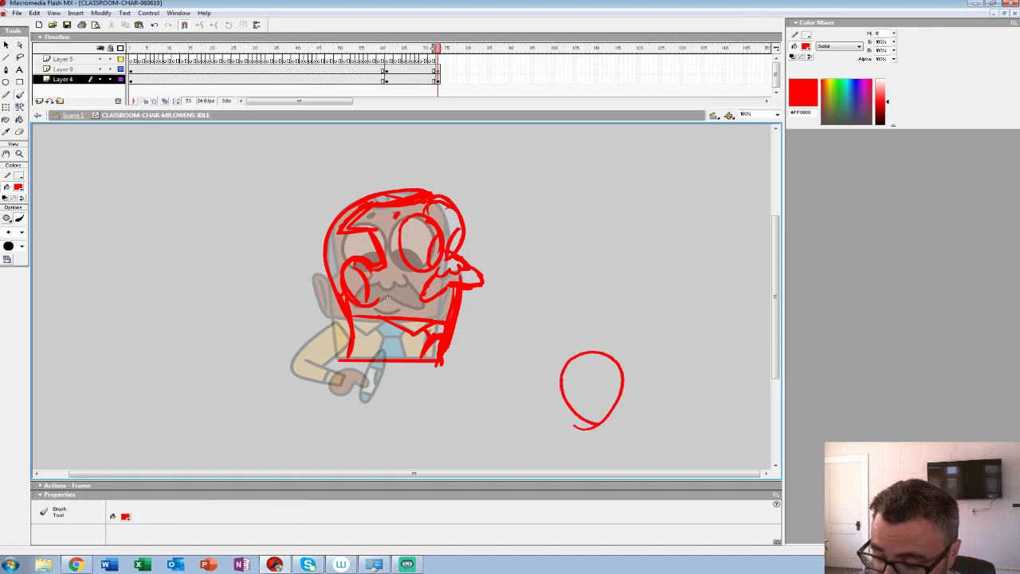
{"action": "left_click_drag", "start_coordinate": [593, 353], "coordinate": [576, 427]}
{"action": "left_click_drag", "start_coordinate": [588, 395], "coordinate": [579, 406]}
{"action": "left_click_drag", "start_coordinate": [547, 326], "coordinate": [545, 317]}
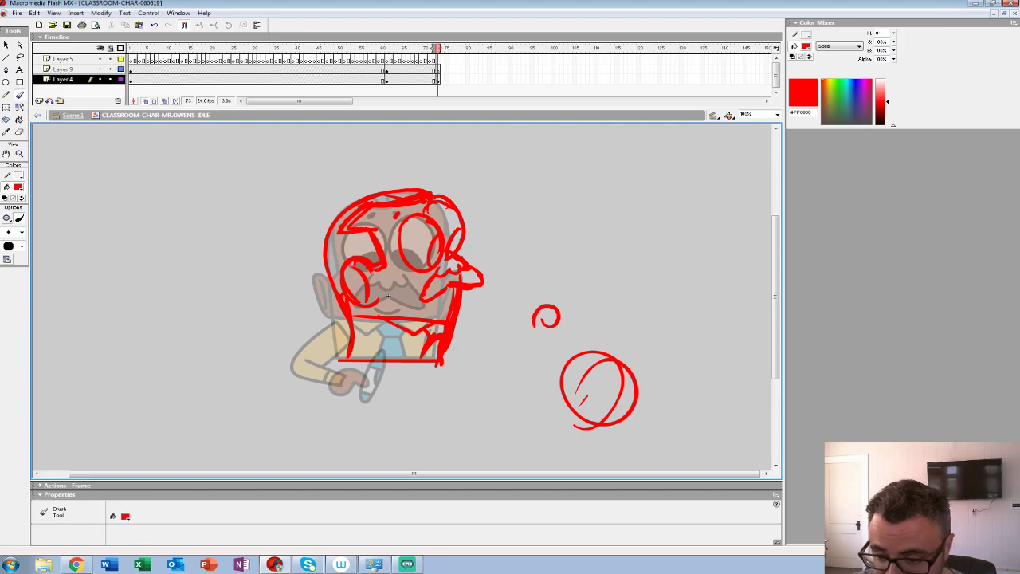
{"action": "key", "text": "ctrl+z"}
{"action": "key", "text": "ctrl+z"}
{"action": "key", "text": "ctrl+z"}
{"action": "key", "text": "ctrl+z"}
{"action": "key", "text": "ctrl+y"}
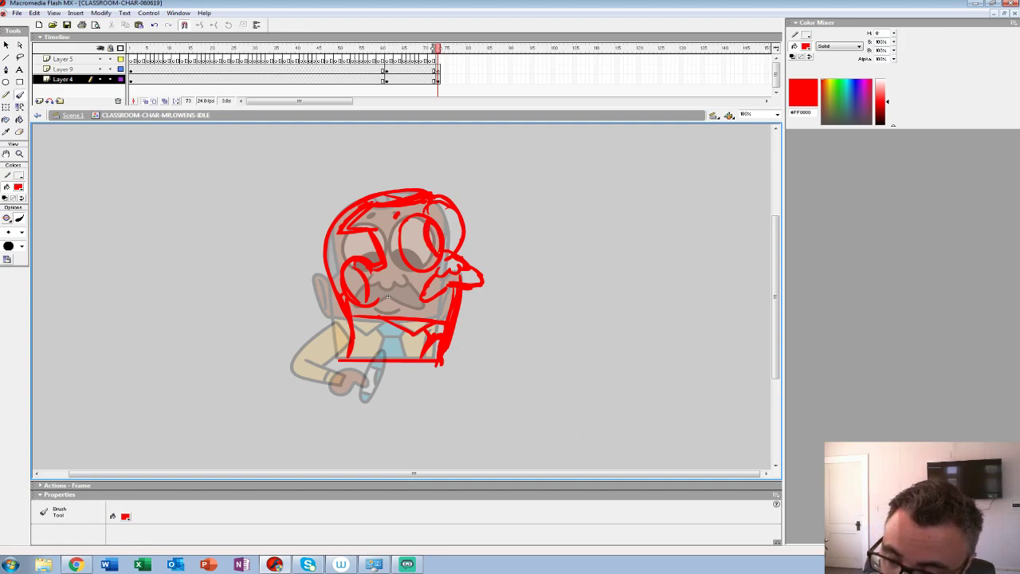
Step: Sketch the back of the body and the bent arm with a hand holding the pen below the torso
{"action": "mouse_move", "coordinate": [328, 234]}
{"action": "left_mouse_down"}
{"action": "mouse_move", "coordinate": [351, 324]}
{"action": "mouse_move", "coordinate": [343, 370]}
{"action": "left_mouse_up"}
{"action": "mouse_move", "coordinate": [377, 333]}
{"action": "left_mouse_down"}
{"action": "mouse_move", "coordinate": [401, 340]}
{"action": "mouse_move", "coordinate": [396, 355]}
{"action": "mouse_move", "coordinate": [357, 382]}
{"action": "mouse_move", "coordinate": [420, 388]}
{"action": "mouse_move", "coordinate": [421, 371]}
{"action": "mouse_move", "coordinate": [434, 378]}
{"action": "left_mouse_up"}
{"action": "key", "text": "ctrl+z"}
{"action": "left_click_drag", "start_coordinate": [413, 387], "coordinate": [446, 382]}
{"action": "mouse_move", "coordinate": [447, 383]}
{"action": "left_mouse_down"}
{"action": "mouse_move", "coordinate": [415, 391]}
{"action": "mouse_move", "coordinate": [455, 392]}
{"action": "mouse_move", "coordinate": [426, 402]}
{"action": "mouse_move", "coordinate": [459, 378]}
{"action": "mouse_move", "coordinate": [418, 411]}
{"action": "mouse_move", "coordinate": [477, 371]}
{"action": "mouse_move", "coordinate": [412, 414]}
{"action": "left_mouse_up"}
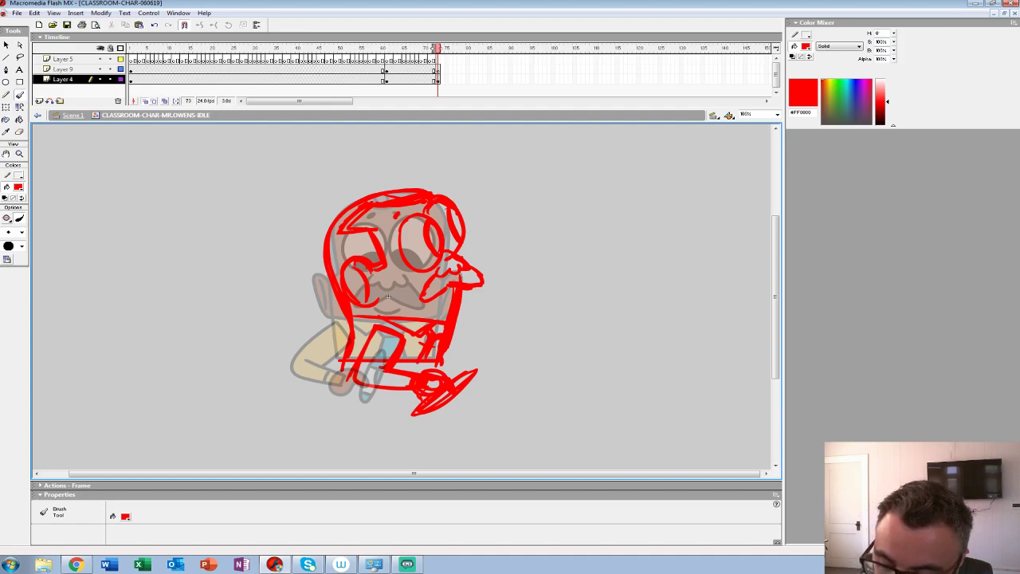
{"action": "left_click_drag", "start_coordinate": [372, 327], "coordinate": [356, 360]}
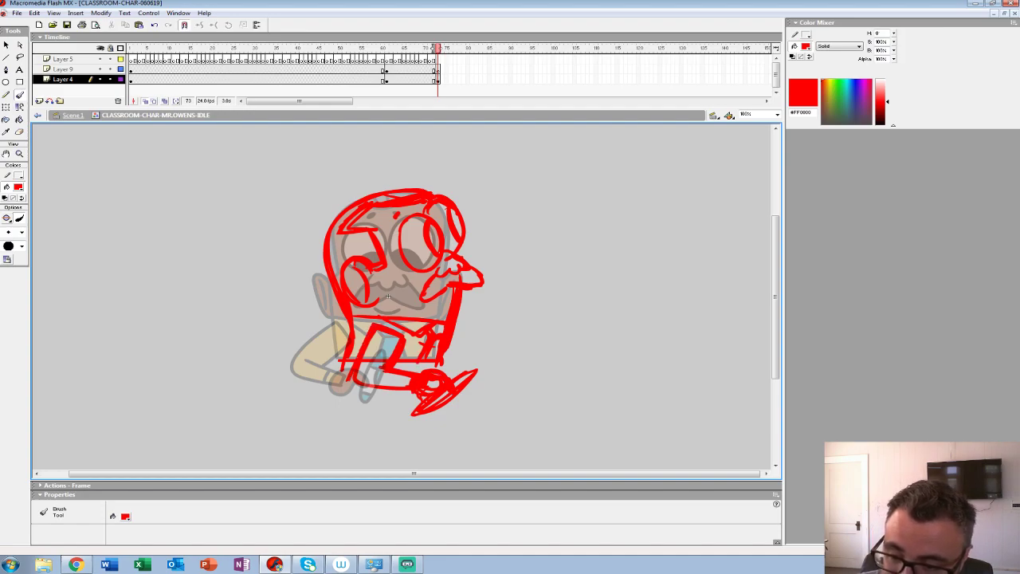
Step: Fill in both pupils looking right and strengthen the torso and collar lines of the sketch
{"action": "left_click_drag", "start_coordinate": [431, 226], "coordinate": [438, 251]}
{"action": "left_click_drag", "start_coordinate": [451, 210], "coordinate": [461, 235]}
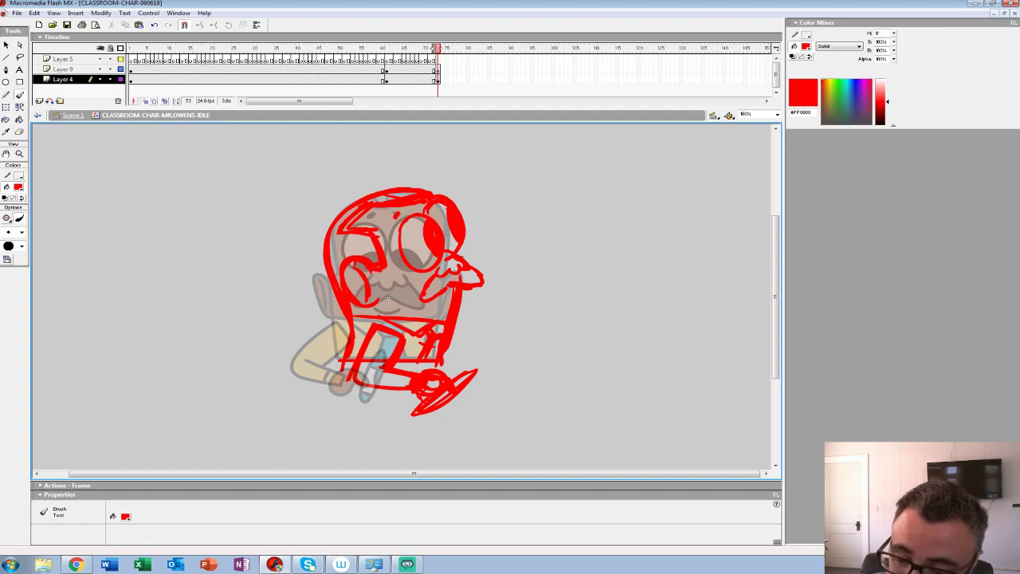
{"action": "left_click_drag", "start_coordinate": [356, 313], "coordinate": [341, 360]}
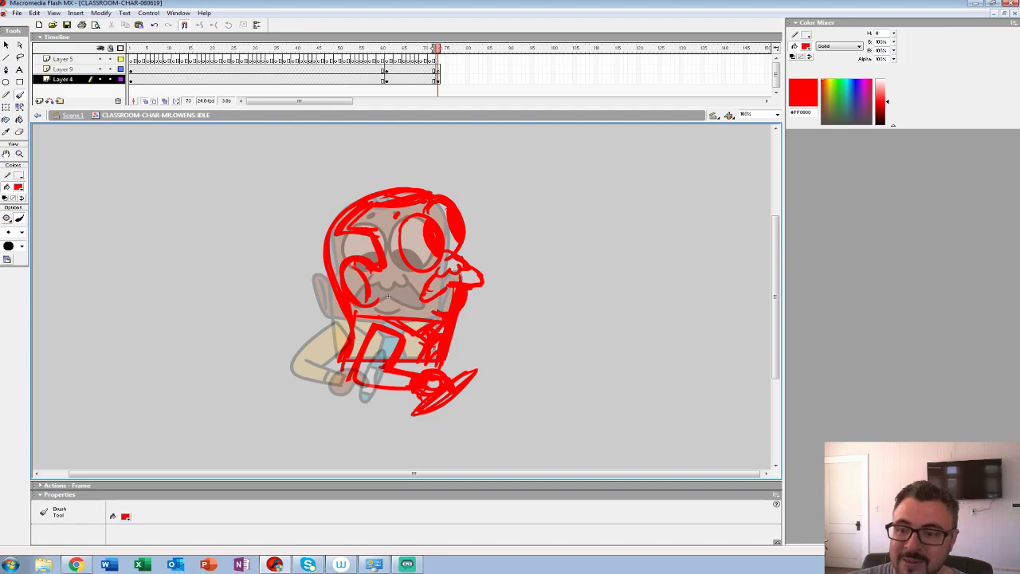
Step: Extend all three layers of the idle symbol to frame 98 to hold the sketched pose, and play the animation
{"action": "left_click", "coordinate": [417, 70]}
{"action": "left_click_drag", "start_coordinate": [545, 59], "coordinate": [545, 79]}
{"action": "key", "text": "F5"}
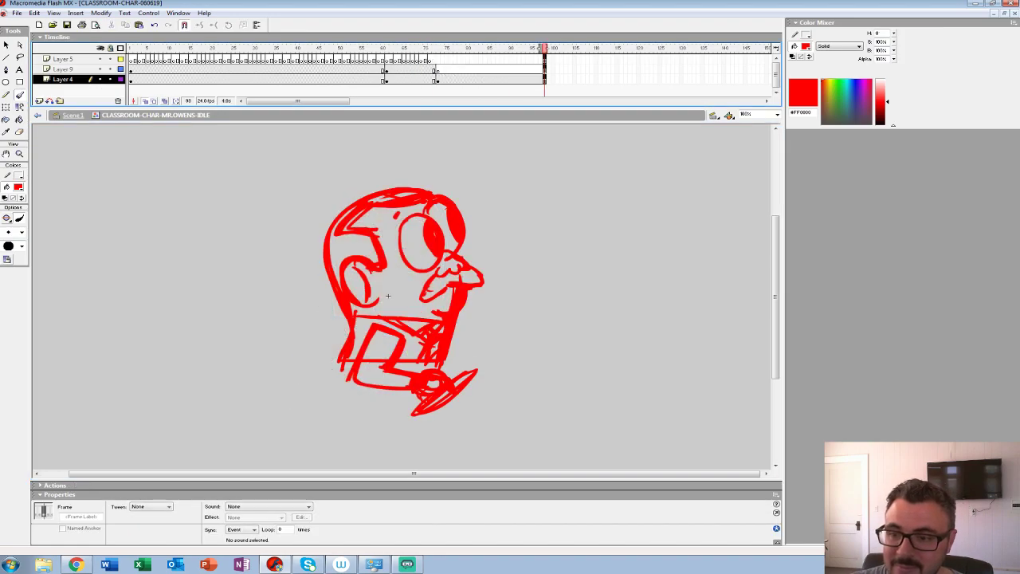
{"action": "left_click", "coordinate": [382, 60]}
{"action": "key", "text": "Return"}
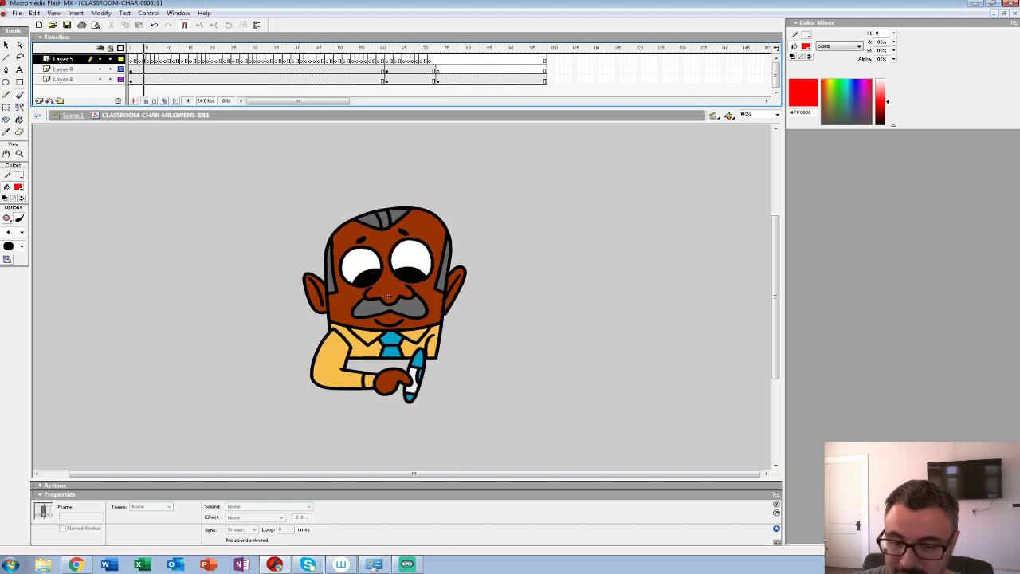
Step: Return to the main scene and play the classroom animation to check the sketched look-to-the-side pose
{"action": "key", "text": "ctrl+e"}
{"action": "key", "text": "z"}
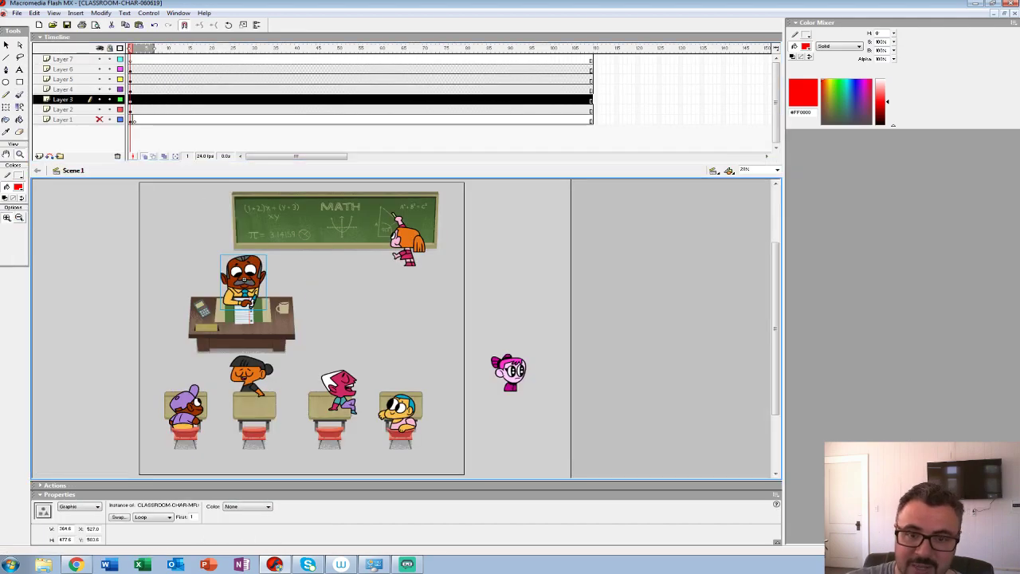
{"action": "key", "text": "Return"}
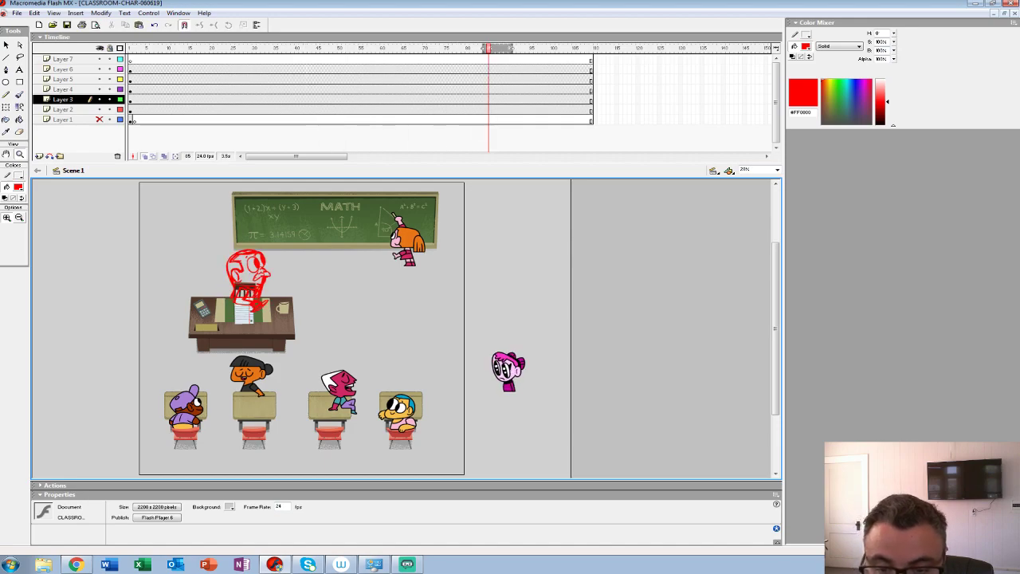
Step: Select the sketched teacher at the desk and open his idle symbol for editing
{"action": "left_click", "coordinate": [266, 275]}
{"action": "right_click", "coordinate": [266, 275]}
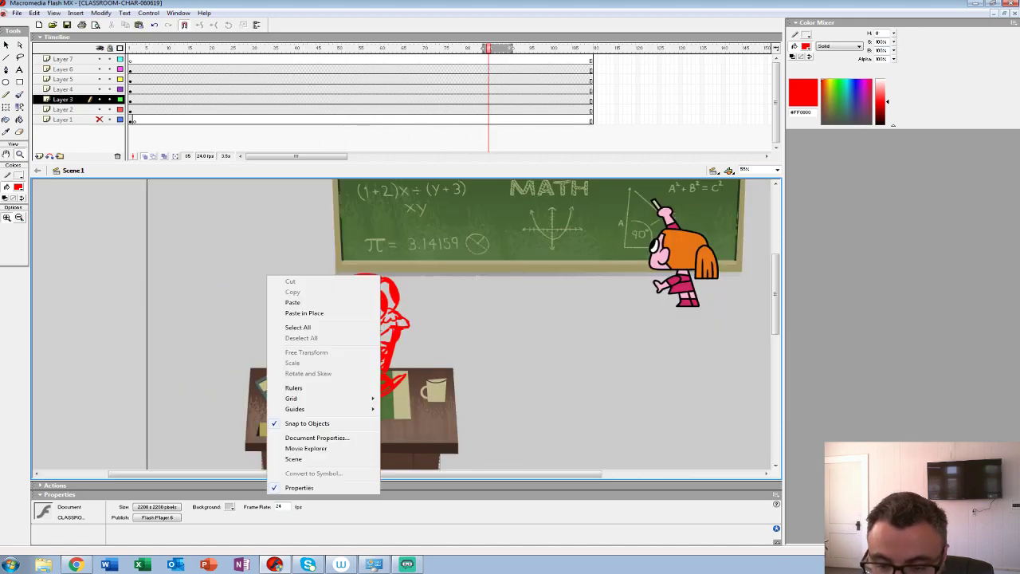
{"action": "left_click", "coordinate": [7, 44]}
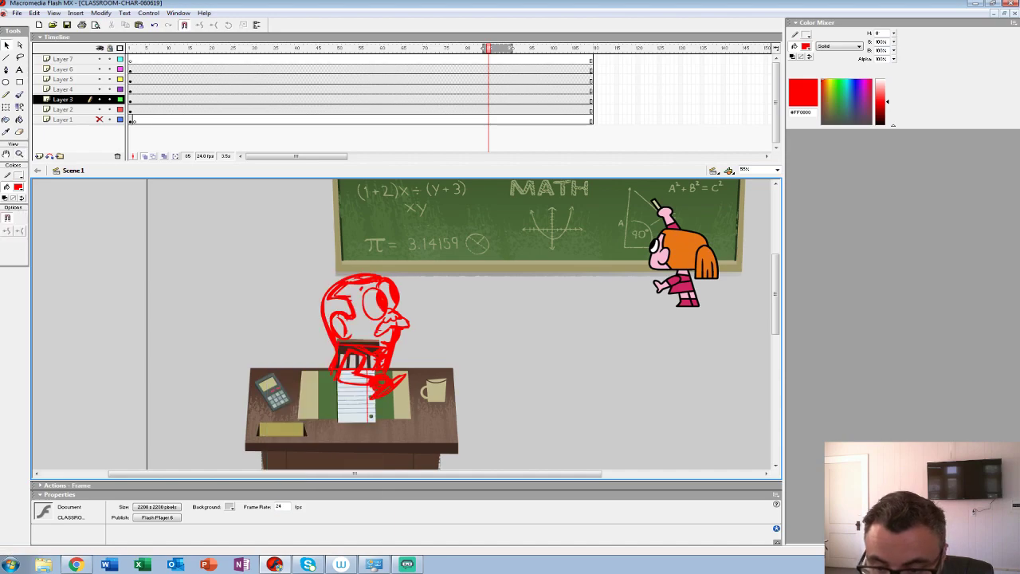
{"action": "left_click", "coordinate": [386, 349]}
{"action": "right_click", "coordinate": [387, 349]}
{"action": "left_click", "coordinate": [412, 242]}
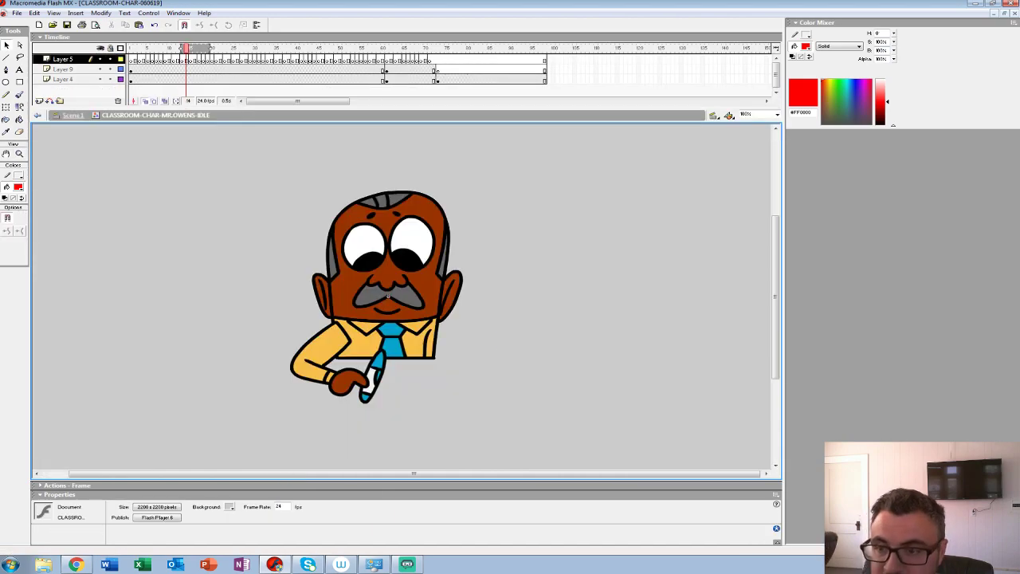
Step: Add a blank keyframe at frame 74 of Layer 4 and set the brush fill to black
{"action": "left_click", "coordinate": [399, 69]}
{"action": "left_click", "coordinate": [446, 79]}
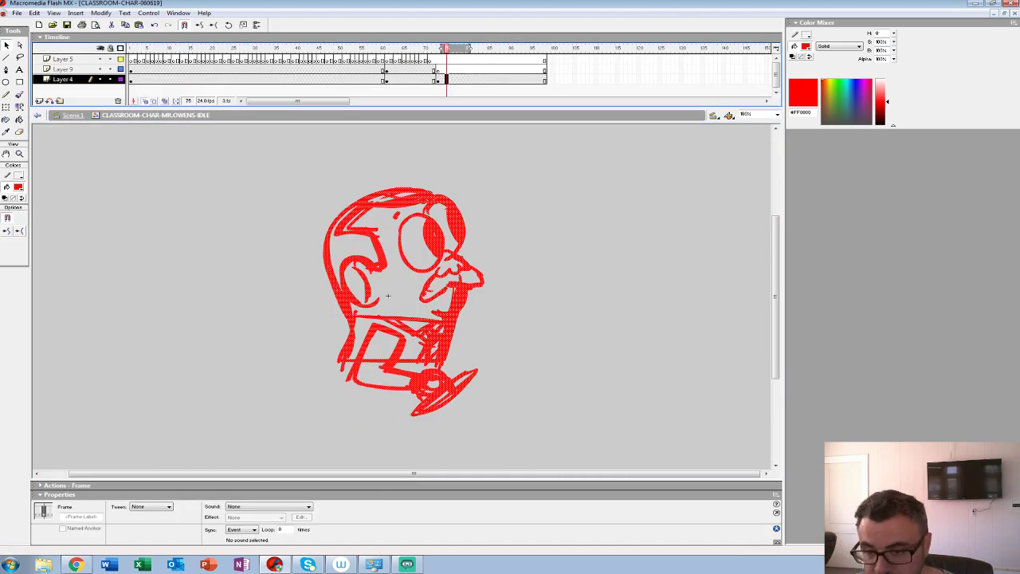
{"action": "key", "text": "F7"}
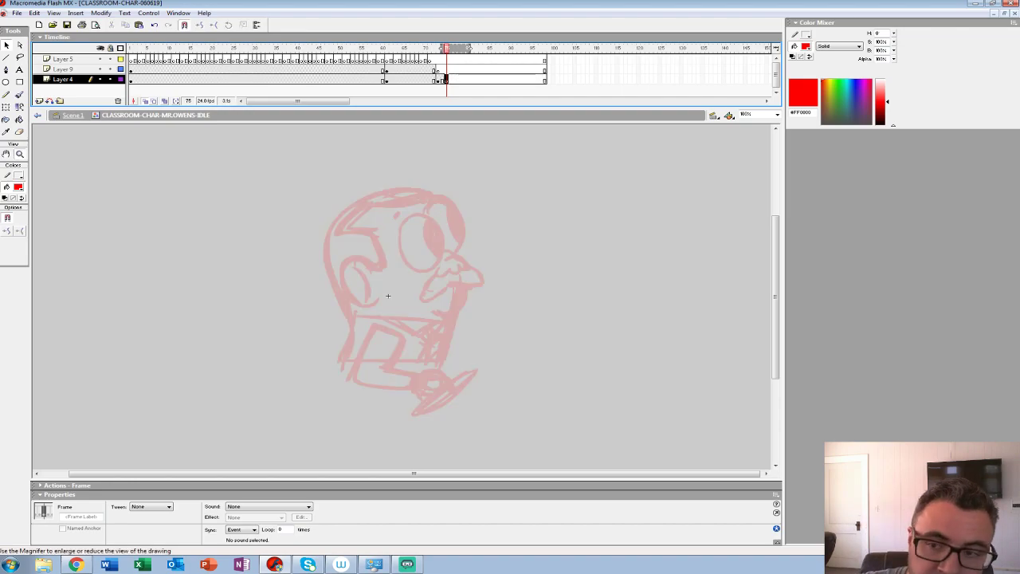
{"action": "key", "text": "z"}
{"action": "left_click", "coordinate": [388, 295]}
{"action": "key", "text": "comma"}
{"action": "key", "text": "period"}
{"action": "left_click_drag", "start_coordinate": [447, 79], "coordinate": [432, 48]}
{"action": "left_click_drag", "start_coordinate": [252, 327], "coordinate": [315, 339]}
{"action": "key", "text": "b"}
{"action": "left_click", "coordinate": [18, 187]}
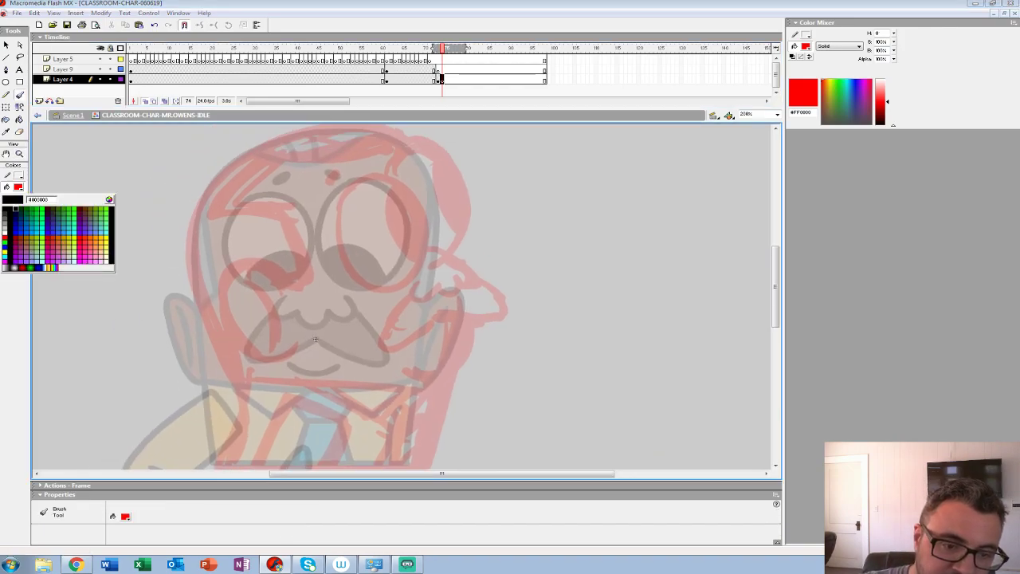
{"action": "left_click", "coordinate": [5, 209]}
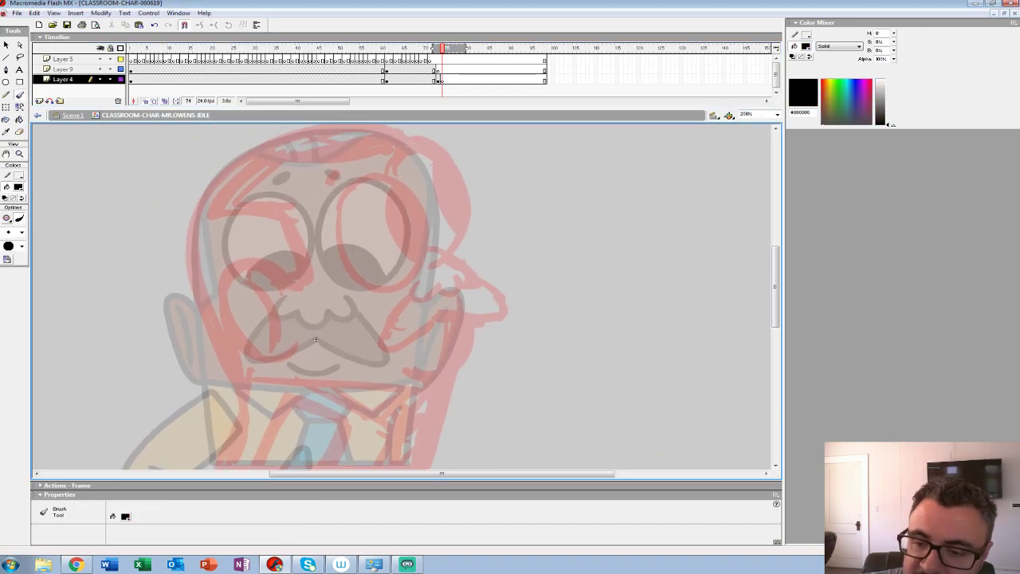
Step: Try brushing the near eye's outline in black over the red sketch, and undo those strokes
{"action": "left_click_drag", "start_coordinate": [354, 184], "coordinate": [341, 221]}
{"action": "key", "text": "ctrl+z"}
{"action": "mouse_move", "coordinate": [353, 183]}
{"action": "left_mouse_down"}
{"action": "mouse_move", "coordinate": [339, 220]}
{"action": "mouse_move", "coordinate": [373, 282]}
{"action": "left_mouse_up"}
{"action": "key", "text": "ctrl+z"}
{"action": "key", "text": "ctrl+minus"}
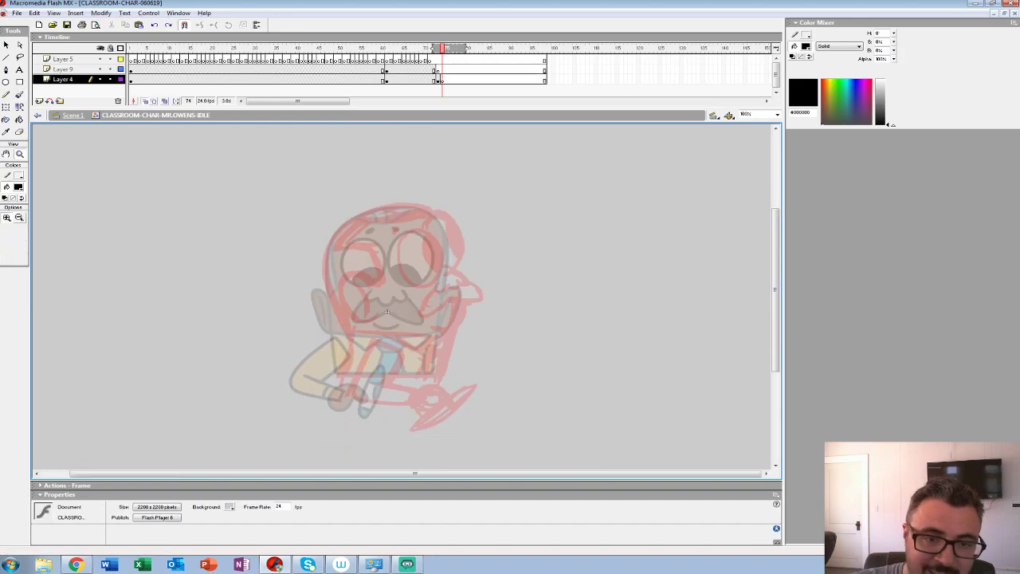
Step: Choose a brush size and draw both eyes, the nose, moustache and chin in black over the red sketch
{"action": "left_click", "coordinate": [22, 232]}
{"action": "left_click", "coordinate": [12, 269]}
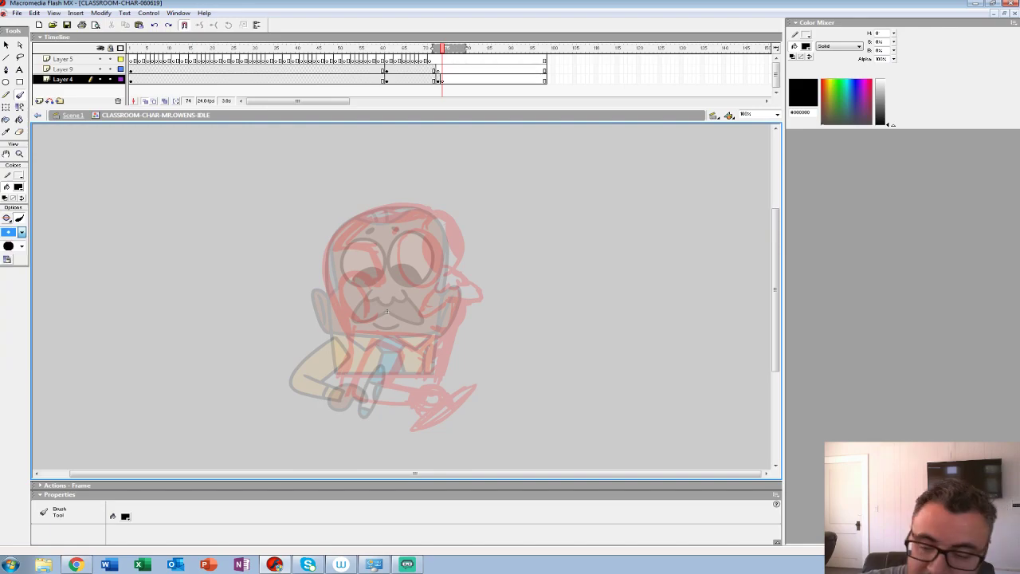
{"action": "mouse_move", "coordinate": [401, 234]}
{"action": "left_mouse_down"}
{"action": "mouse_move", "coordinate": [404, 268]}
{"action": "mouse_move", "coordinate": [428, 287]}
{"action": "mouse_move", "coordinate": [442, 253]}
{"action": "mouse_move", "coordinate": [413, 232]}
{"action": "mouse_move", "coordinate": [403, 240]}
{"action": "mouse_move", "coordinate": [406, 272]}
{"action": "mouse_move", "coordinate": [421, 285]}
{"action": "mouse_move", "coordinate": [439, 277]}
{"action": "mouse_move", "coordinate": [440, 250]}
{"action": "mouse_move", "coordinate": [414, 231]}
{"action": "mouse_move", "coordinate": [446, 286]}
{"action": "mouse_move", "coordinate": [470, 280]}
{"action": "mouse_move", "coordinate": [451, 267]}
{"action": "mouse_move", "coordinate": [429, 296]}
{"action": "mouse_move", "coordinate": [422, 310]}
{"action": "mouse_move", "coordinate": [472, 291]}
{"action": "mouse_move", "coordinate": [473, 302]}
{"action": "mouse_move", "coordinate": [433, 325]}
{"action": "left_mouse_up"}
{"action": "key", "text": "ctrl+z"}
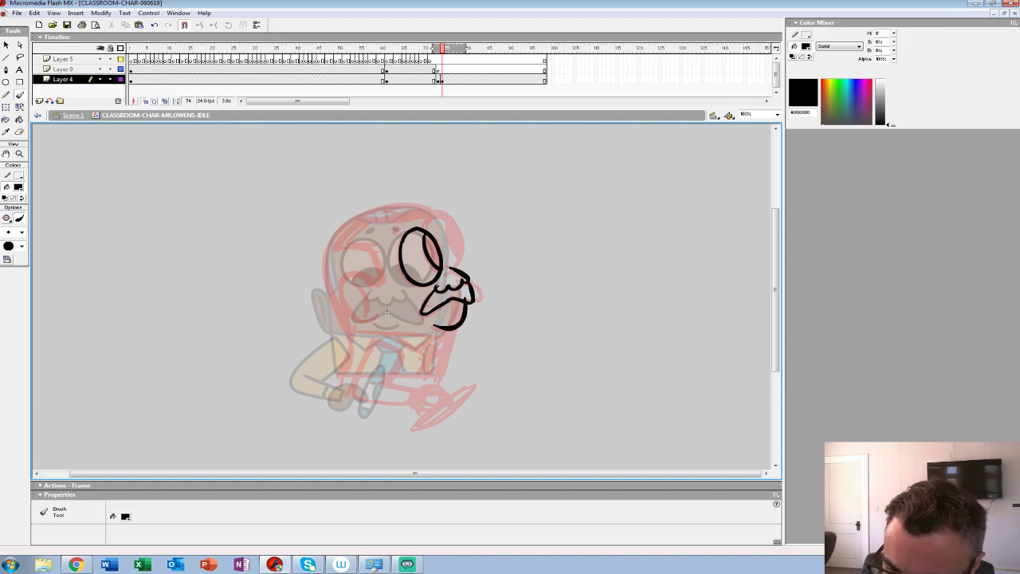
{"action": "mouse_move", "coordinate": [460, 263]}
{"action": "left_mouse_down"}
{"action": "mouse_move", "coordinate": [451, 219]}
{"action": "mouse_move", "coordinate": [425, 231]}
{"action": "mouse_move", "coordinate": [446, 255]}
{"action": "left_mouse_up"}
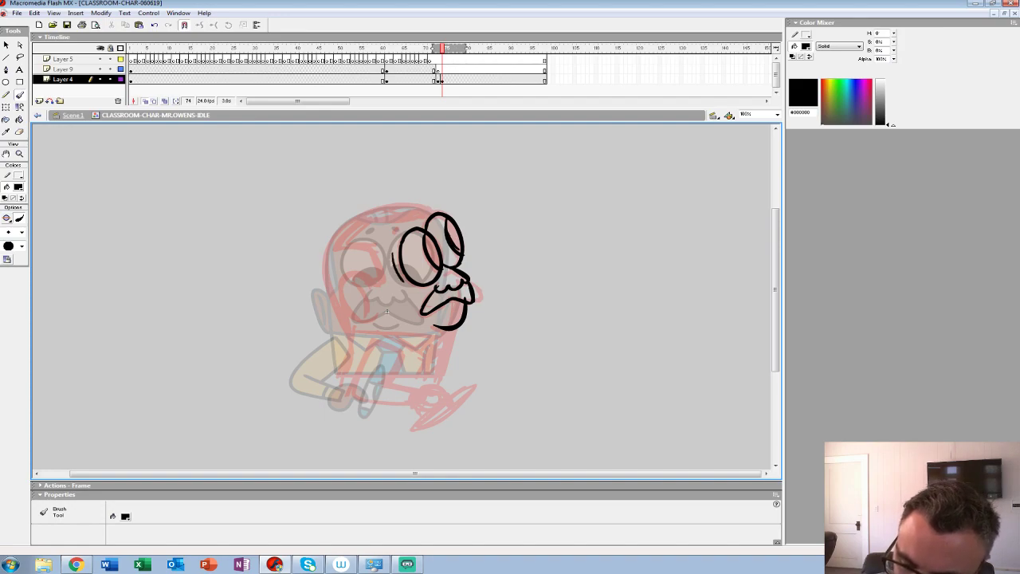
Step: Draw the ear, hairline, back of the head, torso outline and collar in black over the sketch
{"action": "mouse_move", "coordinate": [378, 286]}
{"action": "left_mouse_down"}
{"action": "mouse_move", "coordinate": [349, 281]}
{"action": "mouse_move", "coordinate": [350, 307]}
{"action": "mouse_move", "coordinate": [376, 320]}
{"action": "left_mouse_up"}
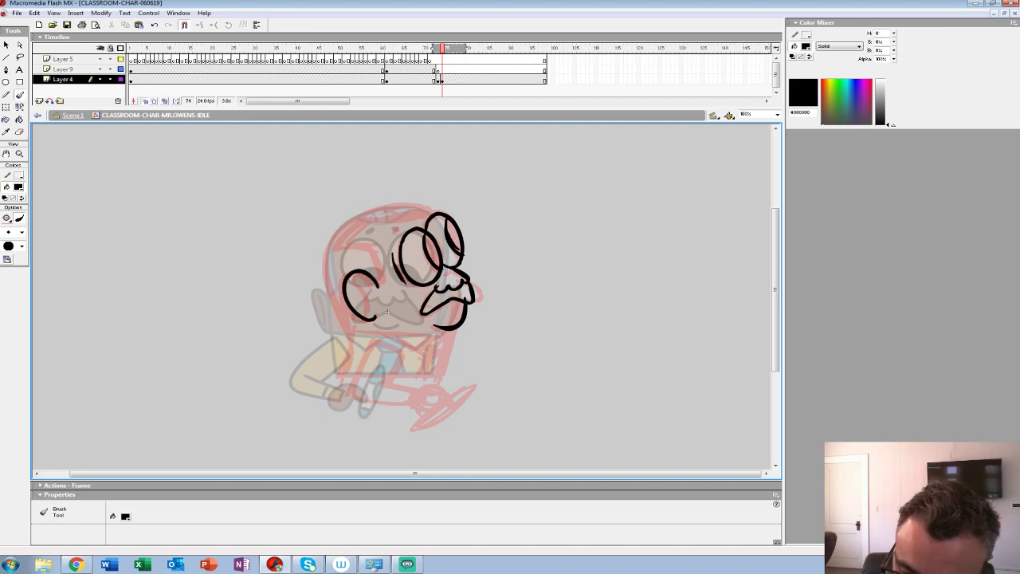
{"action": "mouse_move", "coordinate": [385, 284]}
{"action": "left_mouse_down"}
{"action": "mouse_move", "coordinate": [370, 254]}
{"action": "mouse_move", "coordinate": [337, 250]}
{"action": "mouse_move", "coordinate": [360, 224]}
{"action": "mouse_move", "coordinate": [421, 209]}
{"action": "mouse_move", "coordinate": [367, 212]}
{"action": "mouse_move", "coordinate": [334, 234]}
{"action": "mouse_move", "coordinate": [333, 292]}
{"action": "mouse_move", "coordinate": [357, 343]}
{"action": "mouse_move", "coordinate": [342, 377]}
{"action": "left_mouse_up"}
{"action": "mouse_move", "coordinate": [452, 329]}
{"action": "left_mouse_down"}
{"action": "mouse_move", "coordinate": [439, 373]}
{"action": "mouse_move", "coordinate": [343, 376]}
{"action": "left_mouse_up"}
{"action": "mouse_move", "coordinate": [354, 329]}
{"action": "left_mouse_down"}
{"action": "mouse_move", "coordinate": [449, 339]}
{"action": "mouse_move", "coordinate": [438, 349]}
{"action": "left_mouse_up"}
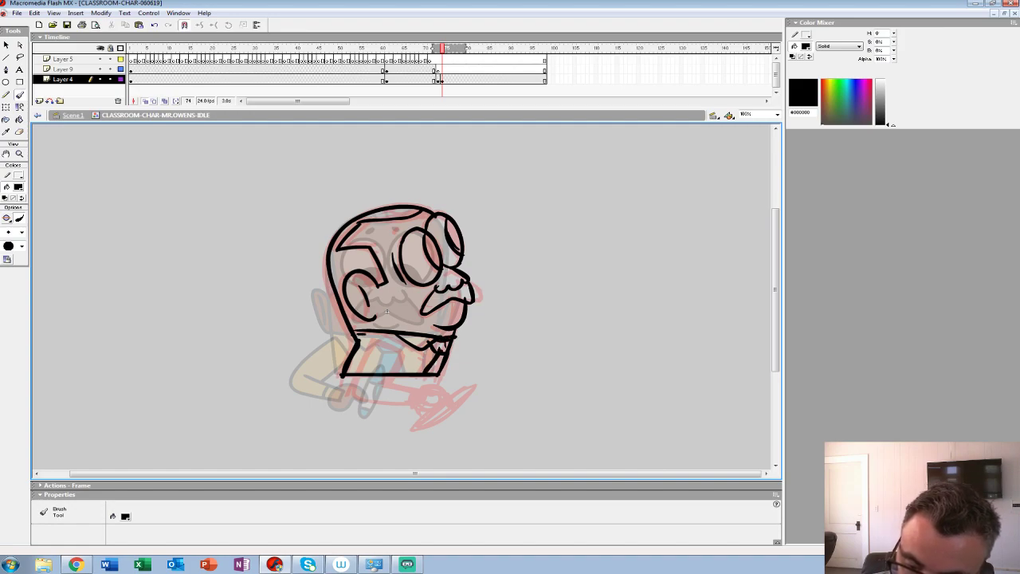
Step: Strengthen the neckline, add the mouth and eyebrow, and fill in both pupils looking right
{"action": "left_click_drag", "start_coordinate": [356, 333], "coordinate": [465, 335]}
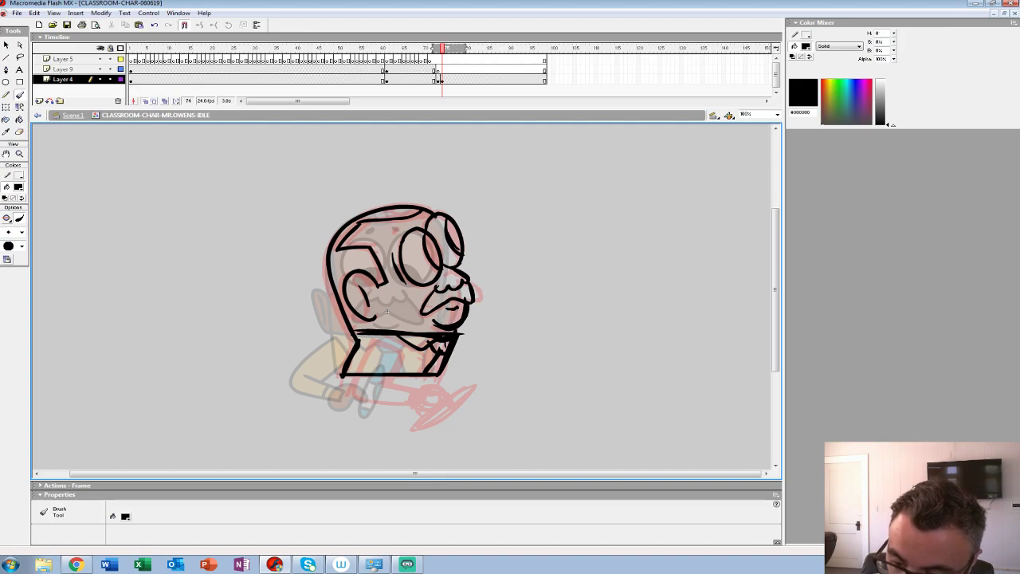
{"action": "left_click_drag", "start_coordinate": [429, 238], "coordinate": [437, 264]}
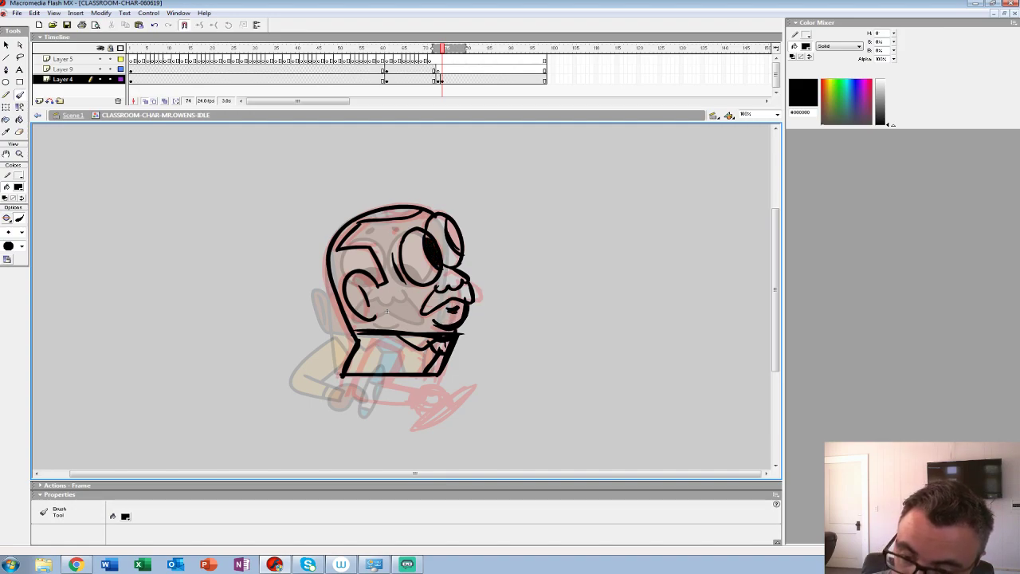
{"action": "left_click_drag", "start_coordinate": [448, 220], "coordinate": [457, 250]}
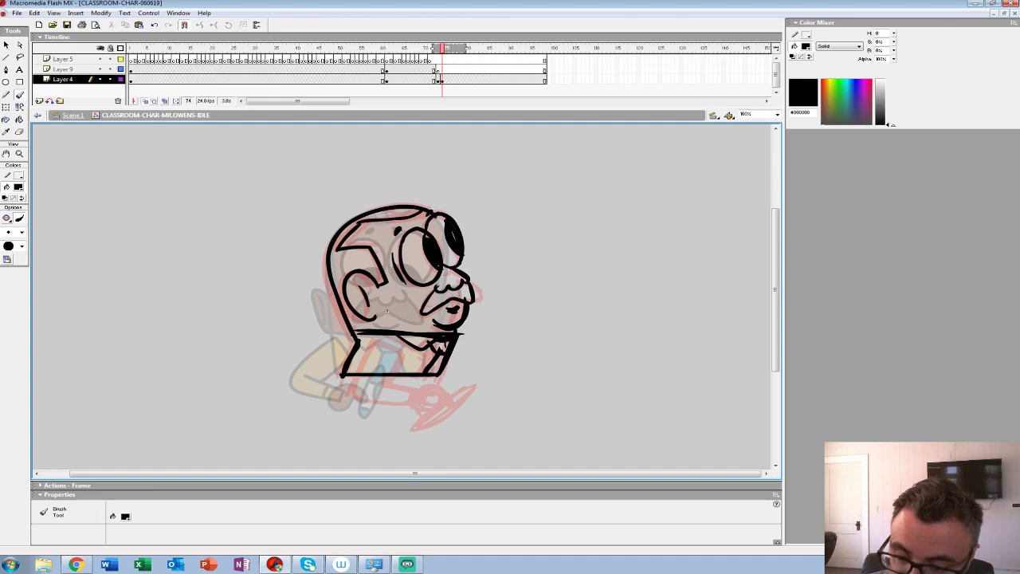
Step: Draw the bent arm with its sleeve, cuff and hand below the torso
{"action": "mouse_move", "coordinate": [373, 344]}
{"action": "left_mouse_down"}
{"action": "mouse_move", "coordinate": [355, 397]}
{"action": "mouse_move", "coordinate": [422, 396]}
{"action": "left_mouse_up"}
{"action": "key", "text": "ctrl+z"}
{"action": "left_click_drag", "start_coordinate": [374, 343], "coordinate": [357, 399]}
{"action": "key", "text": "ctrl+y"}
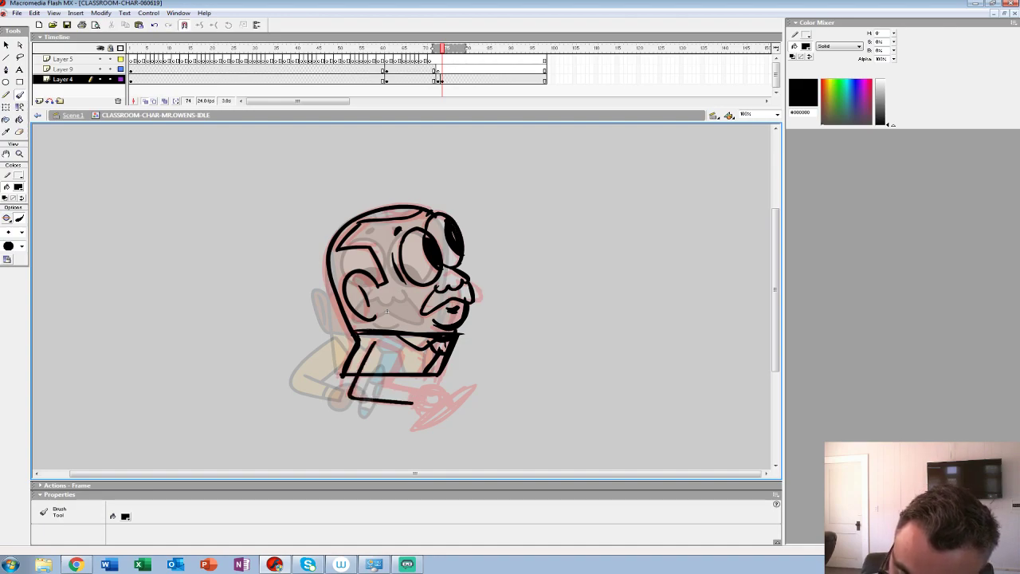
{"action": "left_click_drag", "start_coordinate": [415, 380], "coordinate": [355, 384]}
{"action": "mouse_move", "coordinate": [403, 348]}
{"action": "left_mouse_down"}
{"action": "mouse_move", "coordinate": [392, 373]}
{"action": "mouse_move", "coordinate": [407, 343]}
{"action": "left_mouse_up"}
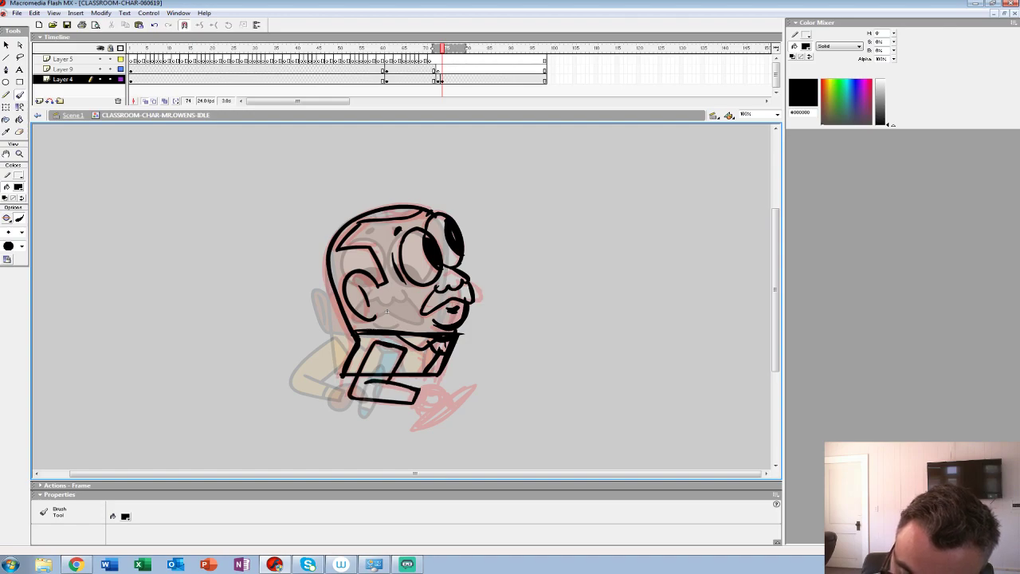
{"action": "left_click_drag", "start_coordinate": [449, 408], "coordinate": [425, 410]}
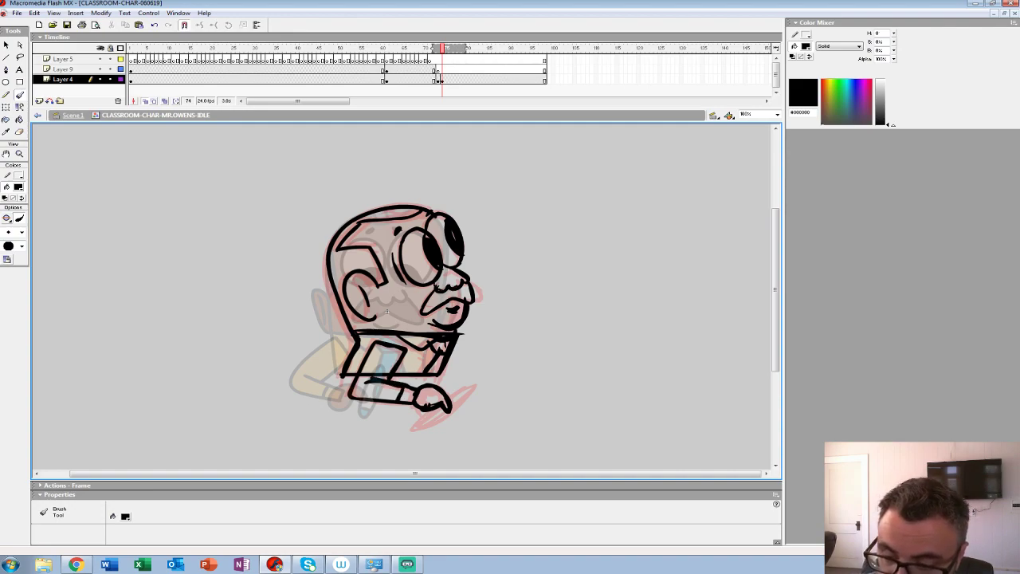
Step: Move the black drawing to frame 73 of Layer 4 in place of the rough sketch and recolour it red
{"action": "left_click", "coordinate": [442, 79]}
{"action": "left_click_drag", "start_coordinate": [443, 80], "coordinate": [438, 79]}
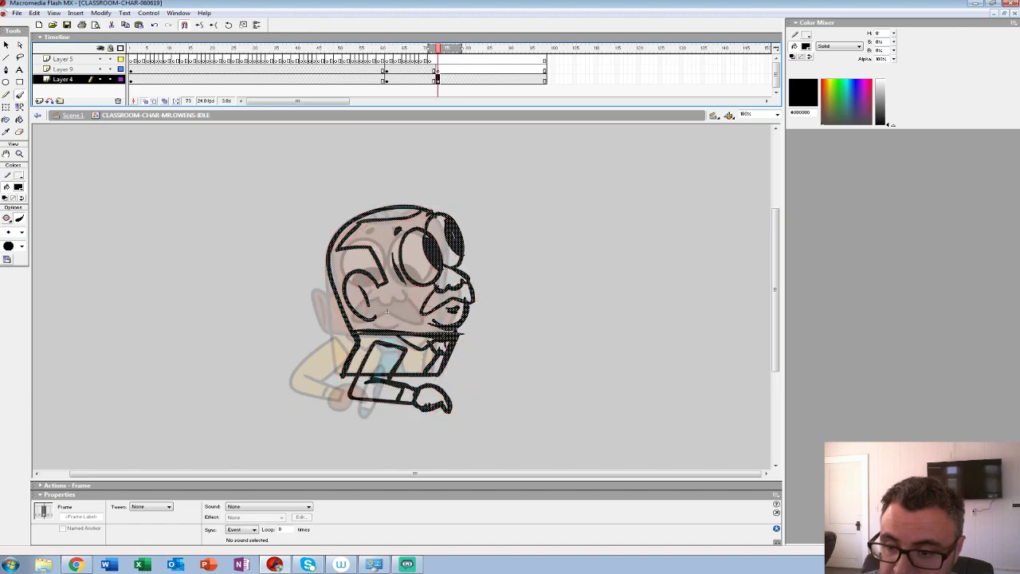
{"action": "left_click", "coordinate": [446, 80]}
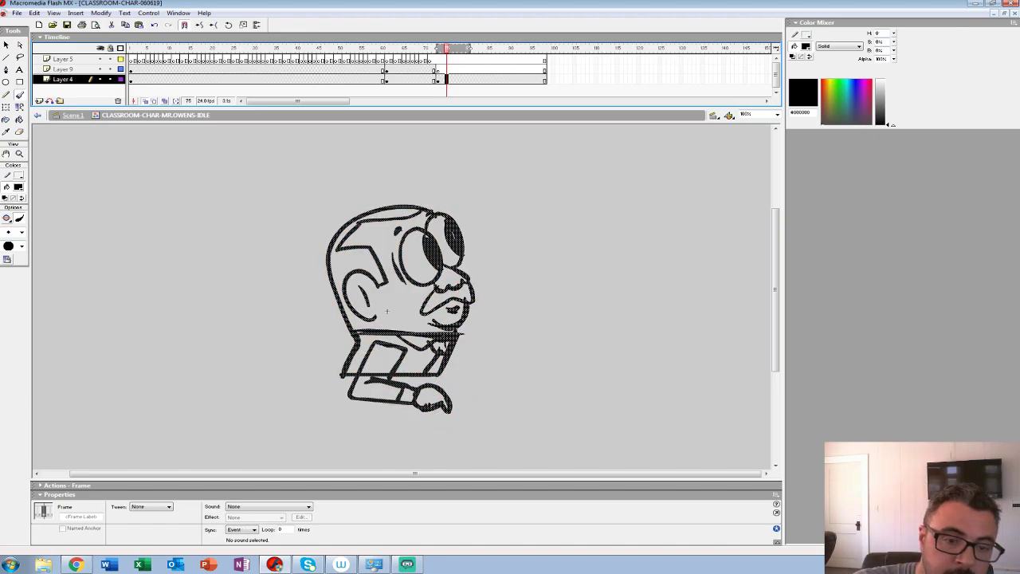
{"action": "left_click", "coordinate": [17, 188]}
{"action": "left_click", "coordinate": [9, 241]}
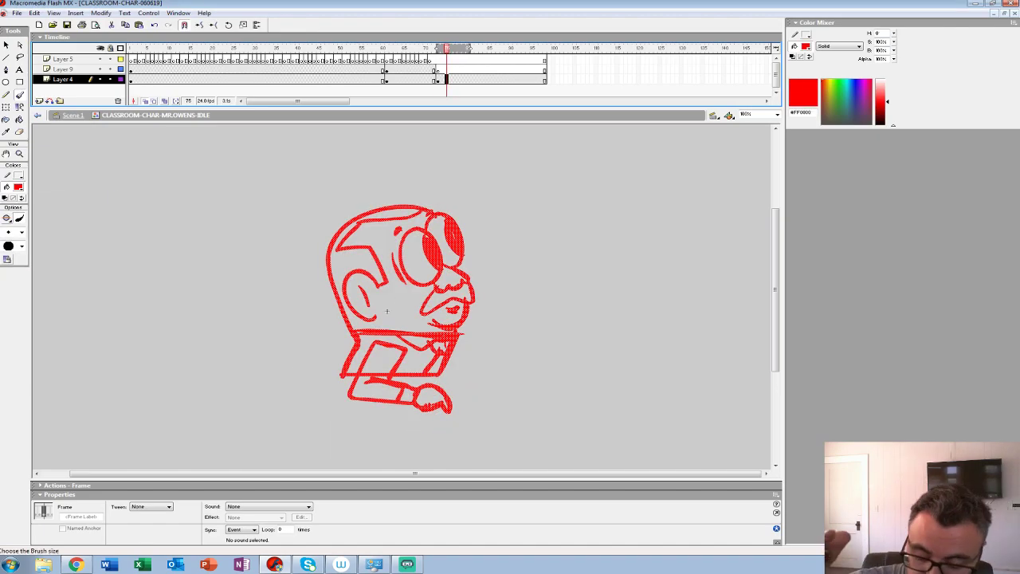
Step: Insert a blank keyframe at frame 74 of Layer 4 after the red drawing and set the fill to black
{"action": "left_click", "coordinate": [19, 153]}
{"action": "left_click", "coordinate": [417, 301]}
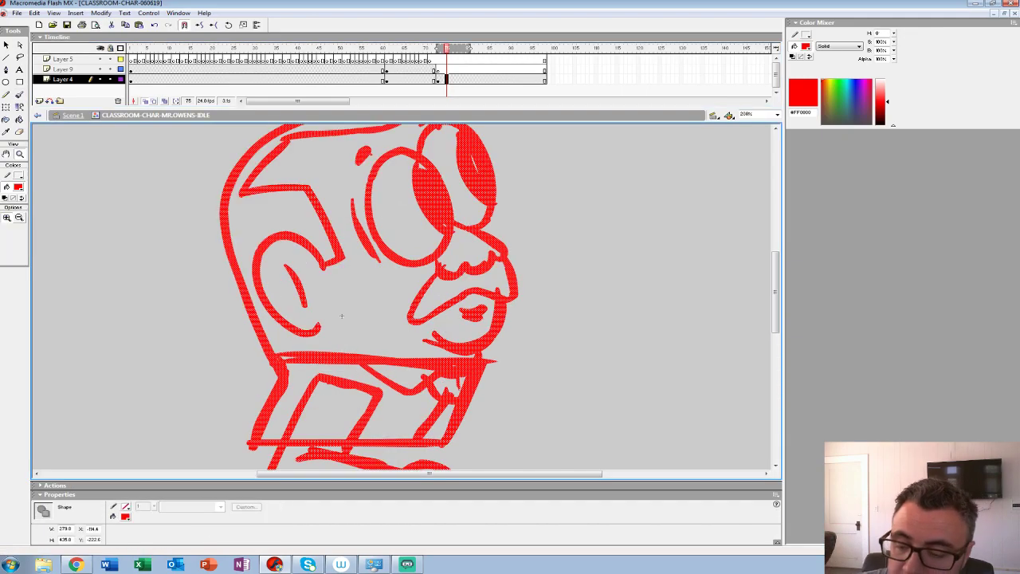
{"action": "key", "text": "F7"}
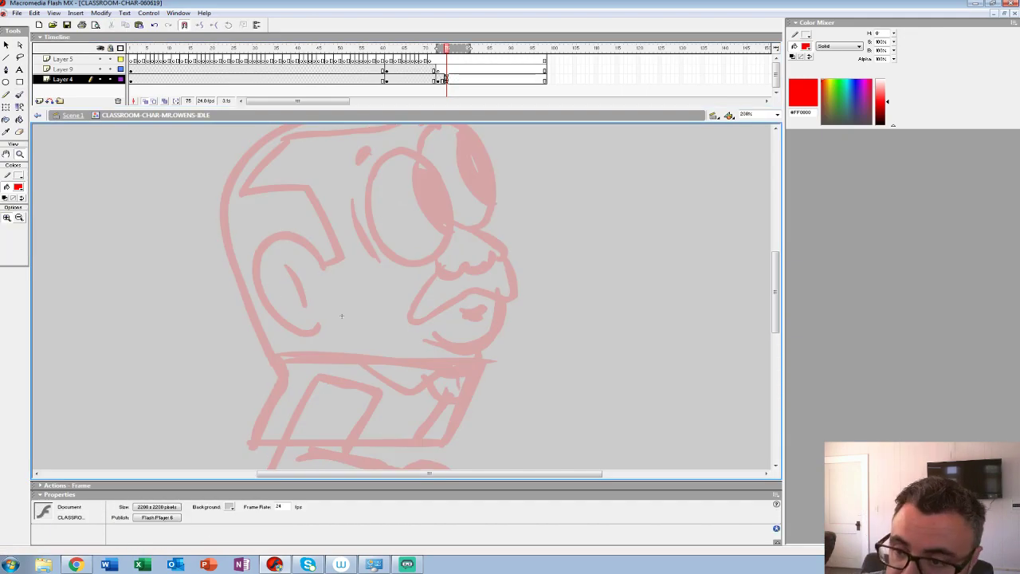
{"action": "key", "text": "comma"}
{"action": "left_click", "coordinate": [18, 187]}
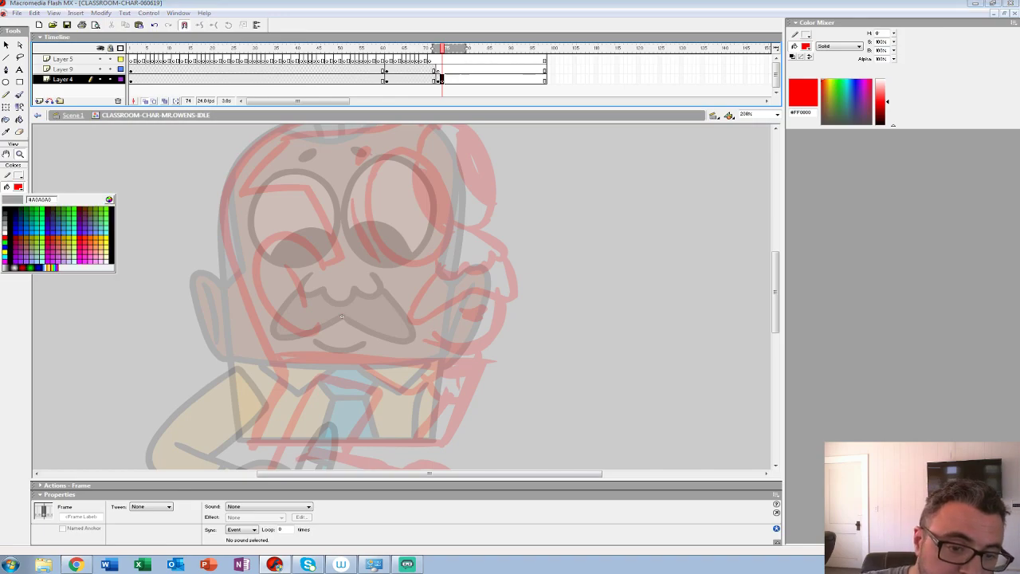
{"action": "left_click", "coordinate": [6, 208]}
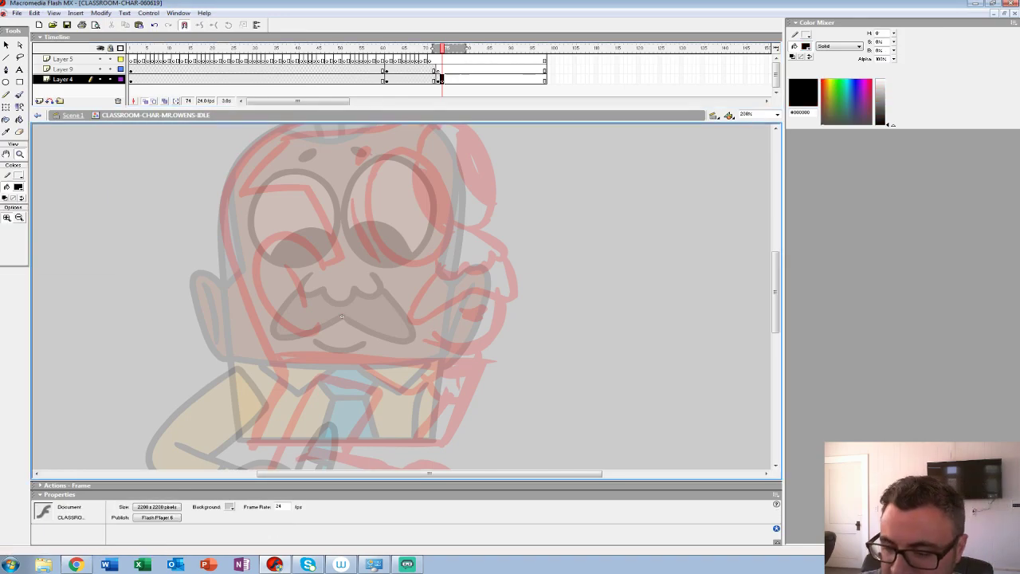
Step: With a larger brush, ink the eyes, pupil outlines, nose, moustache, mouth, chin, cheek crease and eyebrows over the red drawing
{"action": "left_click", "coordinate": [455, 265]}
{"action": "left_click_drag", "start_coordinate": [401, 279], "coordinate": [435, 323]}
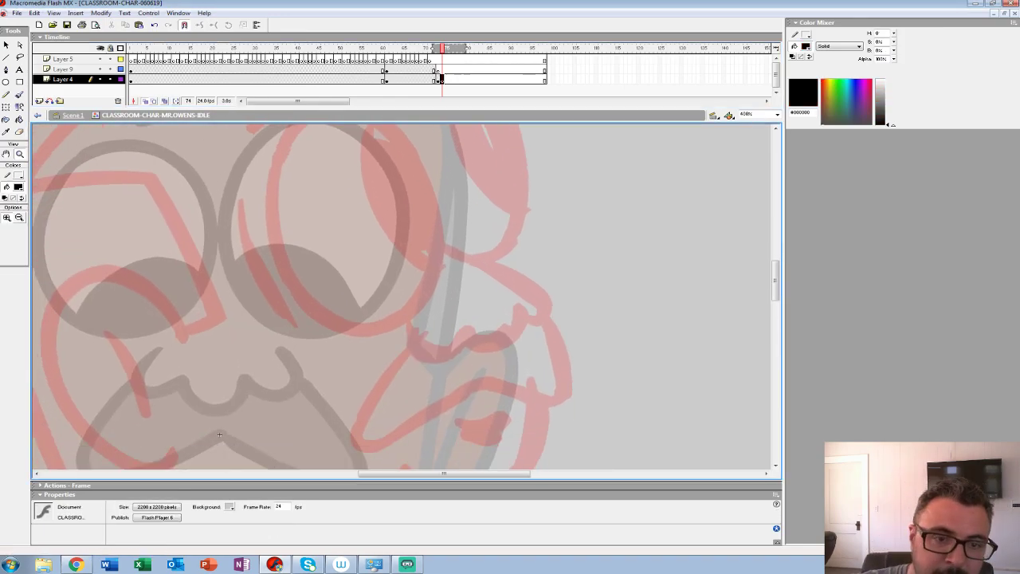
{"action": "left_click", "coordinate": [19, 95]}
{"action": "left_click", "coordinate": [22, 233]}
{"action": "left_click", "coordinate": [12, 345]}
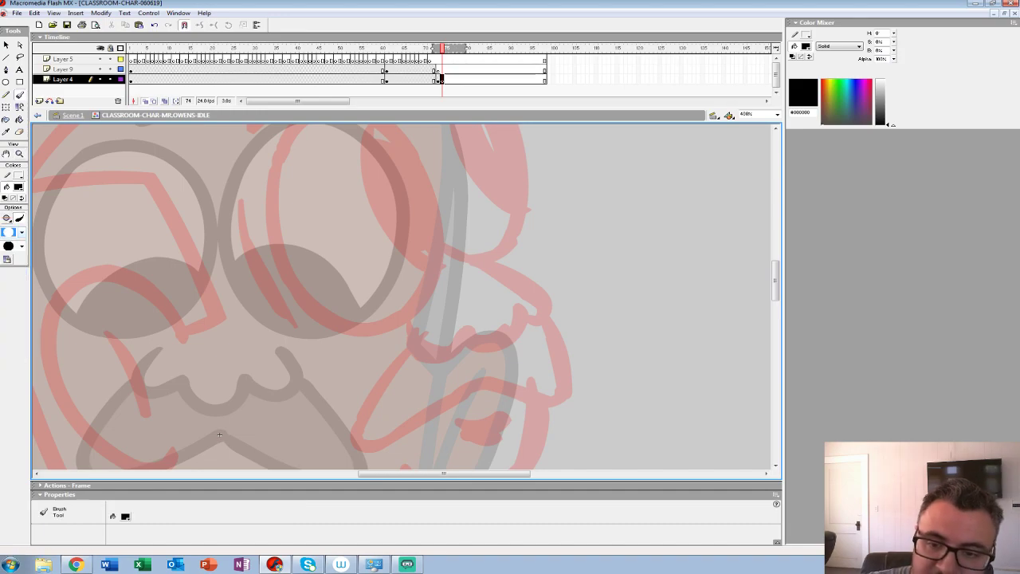
{"action": "left_click_drag", "start_coordinate": [282, 155], "coordinate": [364, 228]}
{"action": "mouse_move", "coordinate": [407, 180]}
{"action": "left_mouse_down"}
{"action": "mouse_move", "coordinate": [359, 237]}
{"action": "mouse_move", "coordinate": [356, 276]}
{"action": "mouse_move", "coordinate": [390, 369]}
{"action": "mouse_move", "coordinate": [431, 397]}
{"action": "mouse_move", "coordinate": [474, 399]}
{"action": "mouse_move", "coordinate": [511, 368]}
{"action": "mouse_move", "coordinate": [524, 319]}
{"action": "mouse_move", "coordinate": [487, 216]}
{"action": "mouse_move", "coordinate": [449, 183]}
{"action": "mouse_move", "coordinate": [411, 177]}
{"action": "mouse_move", "coordinate": [363, 226]}
{"action": "mouse_move", "coordinate": [356, 275]}
{"action": "mouse_move", "coordinate": [370, 337]}
{"action": "mouse_move", "coordinate": [410, 386]}
{"action": "mouse_move", "coordinate": [459, 396]}
{"action": "mouse_move", "coordinate": [507, 372]}
{"action": "mouse_move", "coordinate": [522, 318]}
{"action": "mouse_move", "coordinate": [511, 255]}
{"action": "mouse_move", "coordinate": [486, 208]}
{"action": "mouse_move", "coordinate": [448, 179]}
{"action": "mouse_move", "coordinate": [414, 170]}
{"action": "mouse_move", "coordinate": [448, 201]}
{"action": "mouse_move", "coordinate": [452, 273]}
{"action": "mouse_move", "coordinate": [514, 346]}
{"action": "mouse_move", "coordinate": [419, 408]}
{"action": "mouse_move", "coordinate": [469, 397]}
{"action": "mouse_move", "coordinate": [490, 326]}
{"action": "mouse_move", "coordinate": [469, 248]}
{"action": "mouse_move", "coordinate": [417, 196]}
{"action": "mouse_move", "coordinate": [362, 206]}
{"action": "mouse_move", "coordinate": [336, 259]}
{"action": "left_mouse_up"}
{"action": "key", "text": "ctrl+z"}
{"action": "key", "text": "space"}
{"action": "mouse_move", "coordinate": [413, 201]}
{"action": "left_mouse_down"}
{"action": "mouse_move", "coordinate": [414, 247]}
{"action": "mouse_move", "coordinate": [478, 362]}
{"action": "left_mouse_up"}
{"action": "scroll", "coordinate": [182, 398], "scroll_direction": "down", "scroll_amount": 5}
{"action": "mouse_move", "coordinate": [366, 289]}
{"action": "left_mouse_down"}
{"action": "mouse_move", "coordinate": [396, 326]}
{"action": "mouse_move", "coordinate": [429, 298]}
{"action": "mouse_move", "coordinate": [449, 315]}
{"action": "mouse_move", "coordinate": [478, 282]}
{"action": "mouse_move", "coordinate": [504, 284]}
{"action": "mouse_move", "coordinate": [512, 261]}
{"action": "mouse_move", "coordinate": [459, 226]}
{"action": "left_mouse_up"}
{"action": "left_click_drag", "start_coordinate": [399, 358], "coordinate": [493, 241]}
{"action": "mouse_move", "coordinate": [461, 203]}
{"action": "left_mouse_down"}
{"action": "mouse_move", "coordinate": [414, 281]}
{"action": "mouse_move", "coordinate": [549, 227]}
{"action": "mouse_move", "coordinate": [614, 255]}
{"action": "mouse_move", "coordinate": [594, 171]}
{"action": "left_mouse_up"}
{"action": "mouse_move", "coordinate": [596, 253]}
{"action": "left_mouse_down"}
{"action": "mouse_move", "coordinate": [562, 335]}
{"action": "mouse_move", "coordinate": [490, 340]}
{"action": "mouse_move", "coordinate": [459, 317]}
{"action": "left_mouse_up"}
{"action": "mouse_move", "coordinate": [512, 270]}
{"action": "left_mouse_down"}
{"action": "mouse_move", "coordinate": [565, 265]}
{"action": "mouse_move", "coordinate": [538, 283]}
{"action": "mouse_move", "coordinate": [565, 271]}
{"action": "left_mouse_up"}
{"action": "mouse_move", "coordinate": [415, 184]}
{"action": "left_mouse_down"}
{"action": "mouse_move", "coordinate": [344, 397]}
{"action": "mouse_move", "coordinate": [464, 424]}
{"action": "left_mouse_up"}
{"action": "mouse_move", "coordinate": [356, 281]}
{"action": "left_mouse_down"}
{"action": "mouse_move", "coordinate": [353, 297]}
{"action": "mouse_move", "coordinate": [397, 402]}
{"action": "left_mouse_up"}
{"action": "mouse_move", "coordinate": [378, 188]}
{"action": "left_mouse_down"}
{"action": "mouse_move", "coordinate": [361, 216]}
{"action": "mouse_move", "coordinate": [379, 191]}
{"action": "mouse_move", "coordinate": [354, 319]}
{"action": "left_mouse_up"}
{"action": "mouse_move", "coordinate": [474, 220]}
{"action": "left_mouse_down"}
{"action": "mouse_move", "coordinate": [458, 241]}
{"action": "mouse_move", "coordinate": [481, 220]}
{"action": "left_mouse_up"}
{"action": "left_click_drag", "start_coordinate": [478, 263], "coordinate": [463, 198]}
Step: Fill both inked pupils with black using the Paint Bucket
{"action": "key", "text": "k"}
{"action": "left_click", "coordinate": [464, 327]}
{"action": "left_click", "coordinate": [552, 271]}
Step: Sample the brown skin colour #993300 from the finished face on frame 72 as the fill colour
{"action": "key", "text": "z"}
{"action": "left_click", "coordinate": [507, 319], "text": "alt"}
{"action": "left_click", "coordinate": [383, 318], "text": "alt"}
{"action": "left_click_drag", "start_coordinate": [385, 353], "coordinate": [406, 316]}
{"action": "key", "text": "comma"}
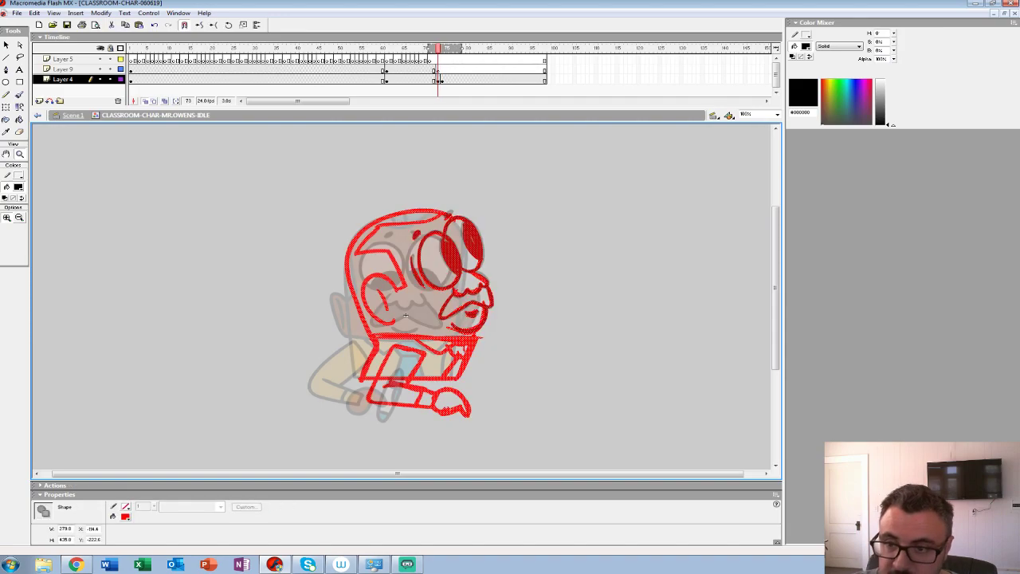
{"action": "key", "text": "comma"}
{"action": "left_click", "coordinate": [18, 188]}
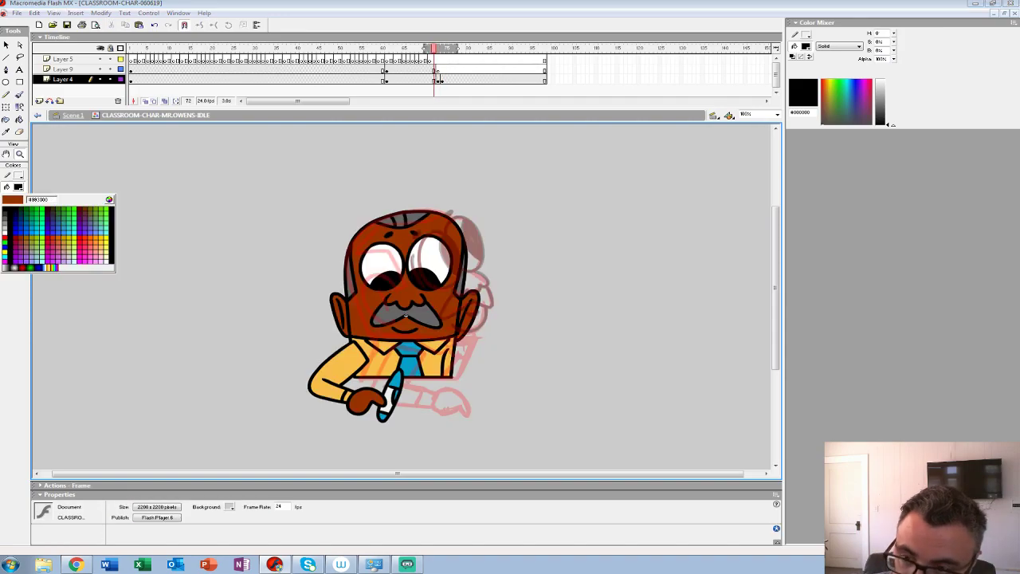
{"action": "left_click", "coordinate": [360, 308]}
Step: On frame 74, brush a brown cheek area beside the moustache and fill the chin and nose with the same brown
{"action": "key", "text": "period"}
{"action": "key", "text": "period"}
{"action": "left_click", "coordinate": [505, 287]}
{"action": "left_click", "coordinate": [20, 95]}
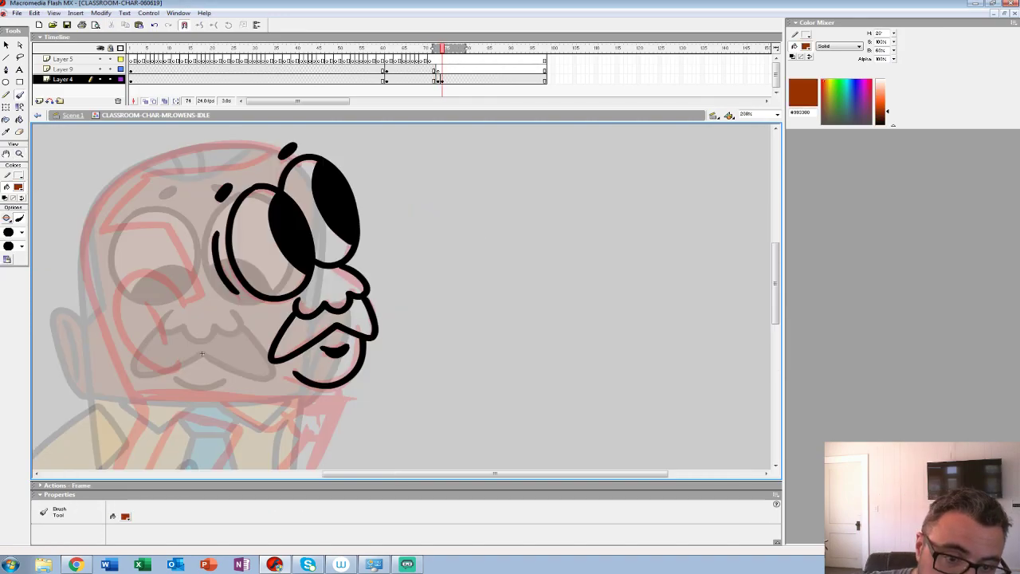
{"action": "left_click", "coordinate": [8, 217]}
{"action": "left_click", "coordinate": [40, 262]}
{"action": "mouse_move", "coordinate": [296, 299]}
{"action": "left_mouse_down"}
{"action": "mouse_move", "coordinate": [251, 353]}
{"action": "mouse_move", "coordinate": [300, 381]}
{"action": "left_mouse_up"}
{"action": "left_click", "coordinate": [20, 119]}
{"action": "left_click", "coordinate": [307, 362]}
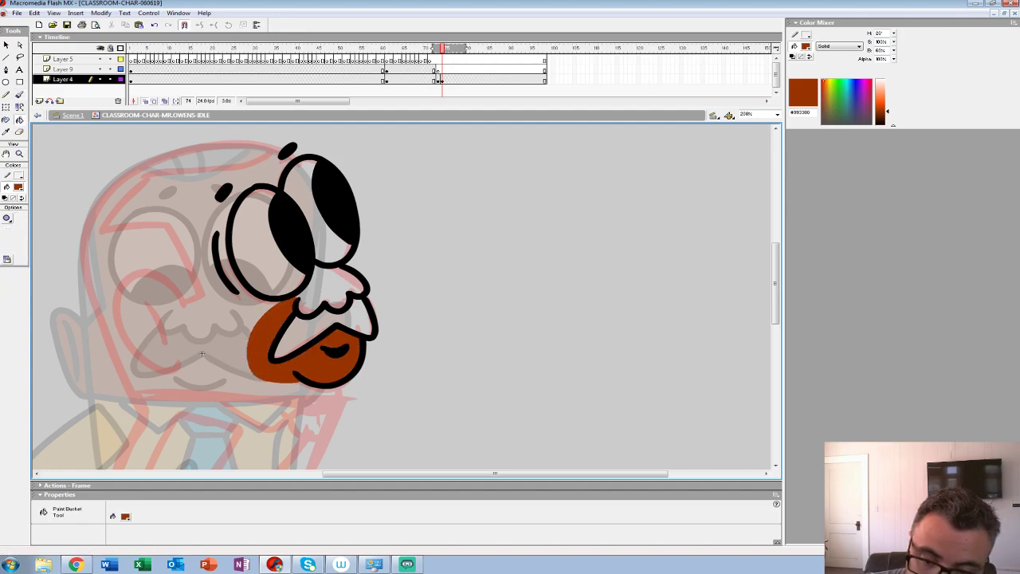
{"action": "left_click", "coordinate": [333, 285]}
{"action": "left_click", "coordinate": [18, 188]}
{"action": "left_click", "coordinate": [15, 209]}
{"action": "left_click", "coordinate": [247, 239]}
{"action": "left_click", "coordinate": [348, 239]}
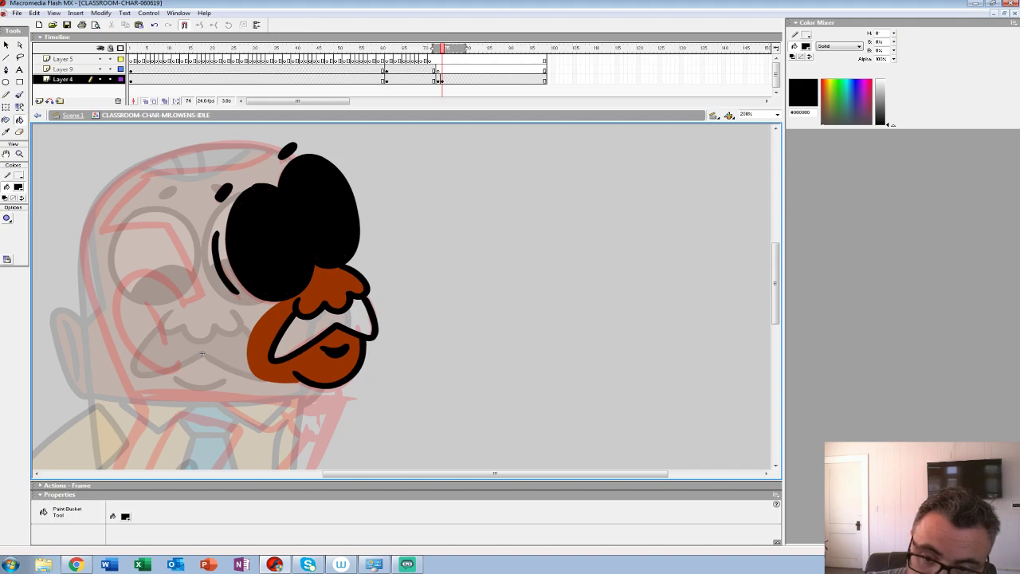
Step: Undo the black fills inside the eyes and fill both eye whites with white #FFFFFF
{"action": "left_click", "coordinate": [18, 186]}
{"action": "left_click", "coordinate": [5, 233]}
{"action": "key", "text": "ctrl+z"}
{"action": "key", "text": "ctrl+z"}
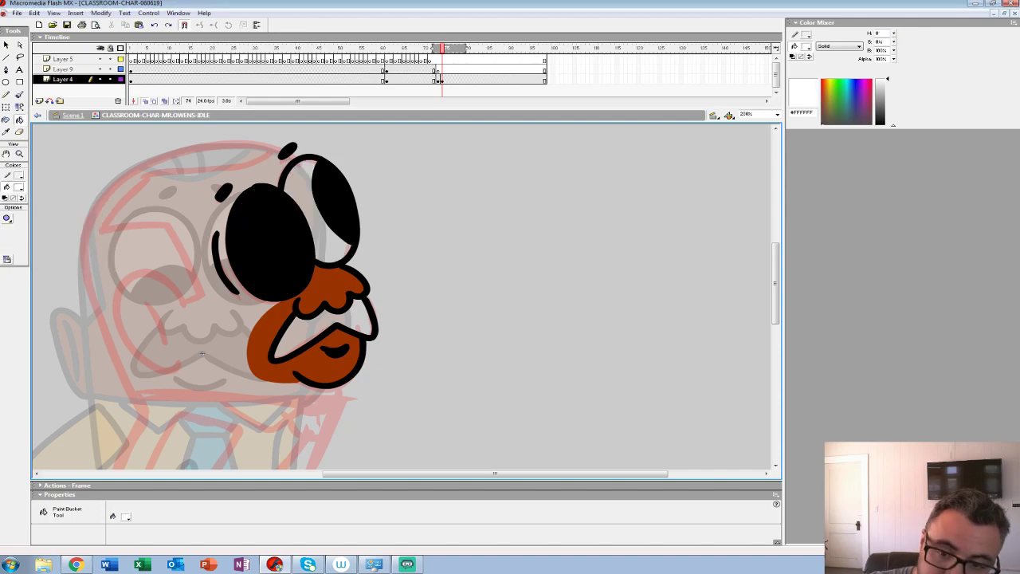
{"action": "left_click", "coordinate": [255, 239]}
{"action": "left_click", "coordinate": [301, 199]}
Step: Sample the grey #666666 from the finished moustache on frame 72 and fill the new moustache on frame 74 with it
{"action": "key", "text": "comma"}
{"action": "key", "text": "comma"}
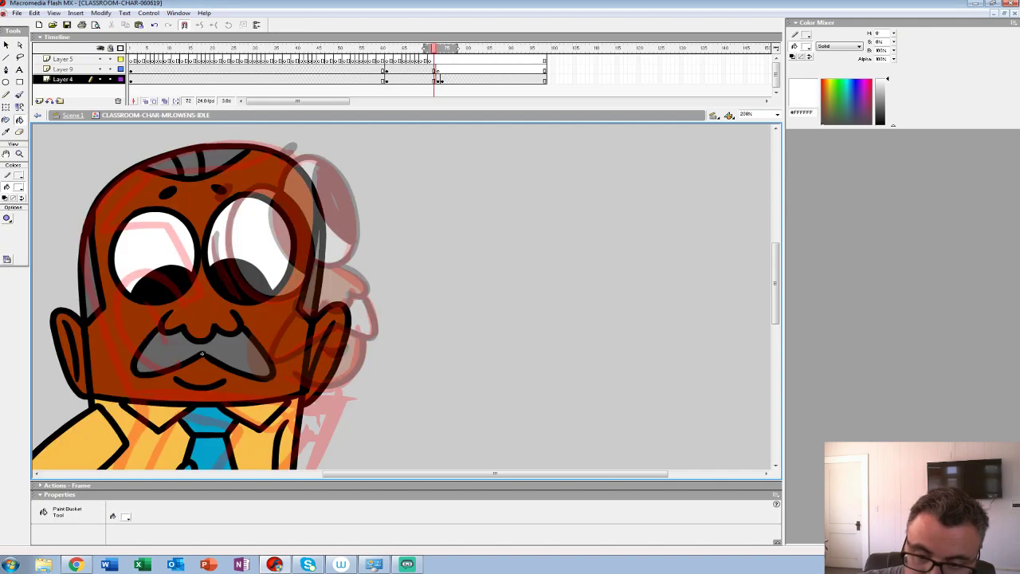
{"action": "left_click", "coordinate": [19, 186]}
{"action": "left_click", "coordinate": [202, 353]}
{"action": "key", "text": "period"}
{"action": "key", "text": "period"}
{"action": "left_click", "coordinate": [319, 329]}
Step: Move Layer 4's face artwork from frame 74 to frame 75 and make frame 74 a blank keyframe
{"action": "left_click", "coordinate": [443, 79]}
{"action": "key", "text": "ctrl+g"}
{"action": "left_click_drag", "start_coordinate": [442, 79], "coordinate": [447, 80]}
{"action": "left_click", "coordinate": [442, 80]}
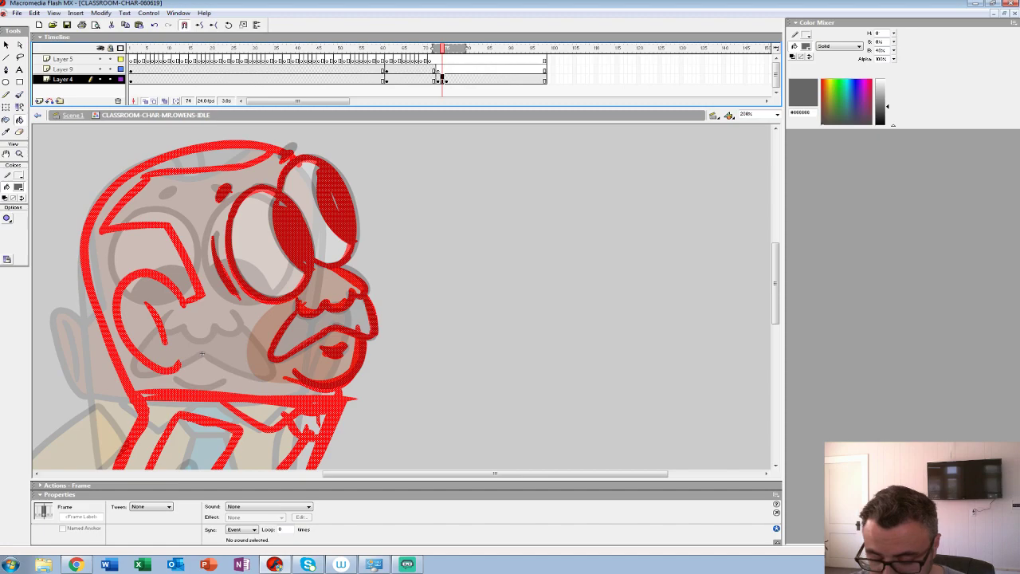
{"action": "key", "text": "period"}
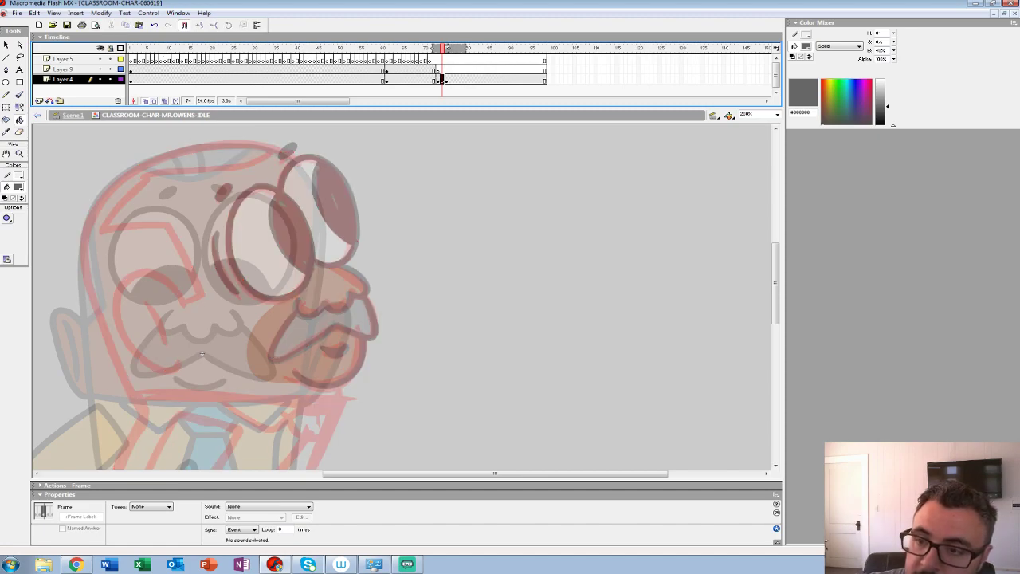
{"action": "key", "text": "comma"}
{"action": "key", "text": "period"}
Step: With a black #000000 brush on frame 74, ink a straight line for the torso's bottom edge over the red sketch
{"action": "left_click_drag", "start_coordinate": [202, 353], "coordinate": [310, 321]}
{"action": "left_click", "coordinate": [18, 188]}
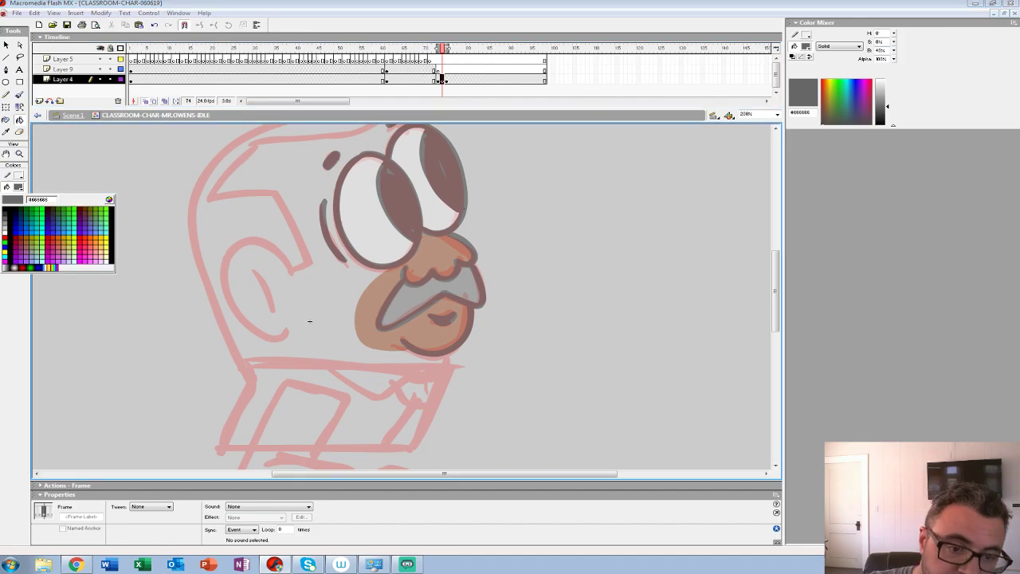
{"action": "left_click", "coordinate": [4, 210]}
{"action": "left_click", "coordinate": [19, 154]}
{"action": "left_click", "coordinate": [309, 321]}
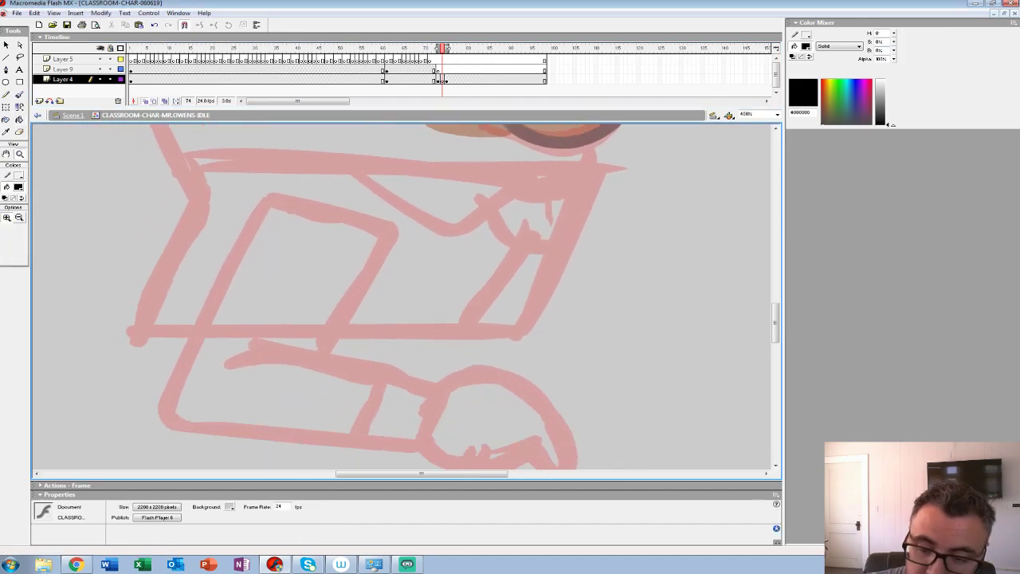
{"action": "key", "text": "b"}
{"action": "scroll", "coordinate": [301, 157], "scroll_direction": "up", "scroll_amount": 3}
{"action": "left_click_drag", "start_coordinate": [301, 157], "coordinate": [322, 126]}
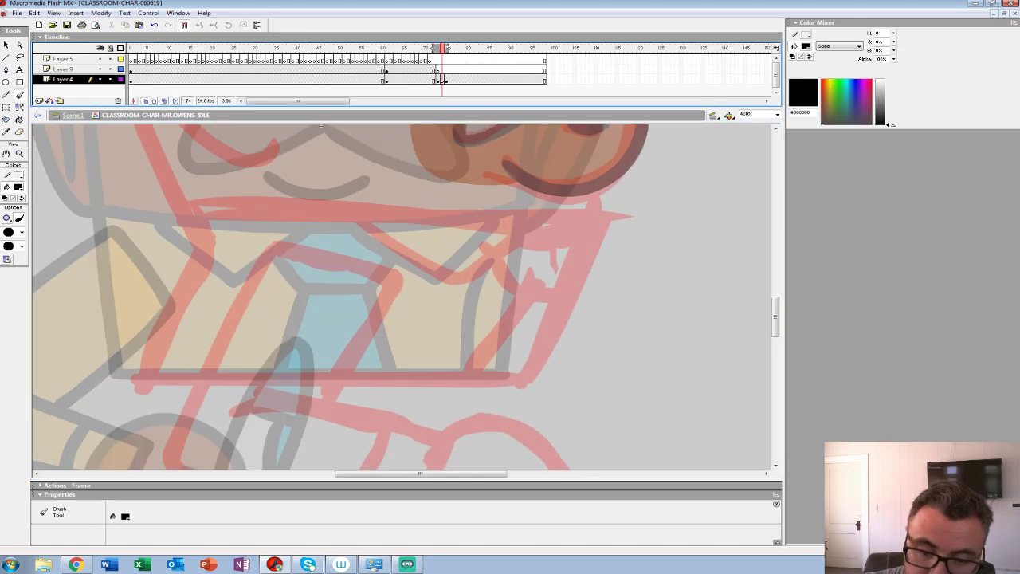
{"action": "left_click_drag", "start_coordinate": [140, 372], "coordinate": [531, 372]}
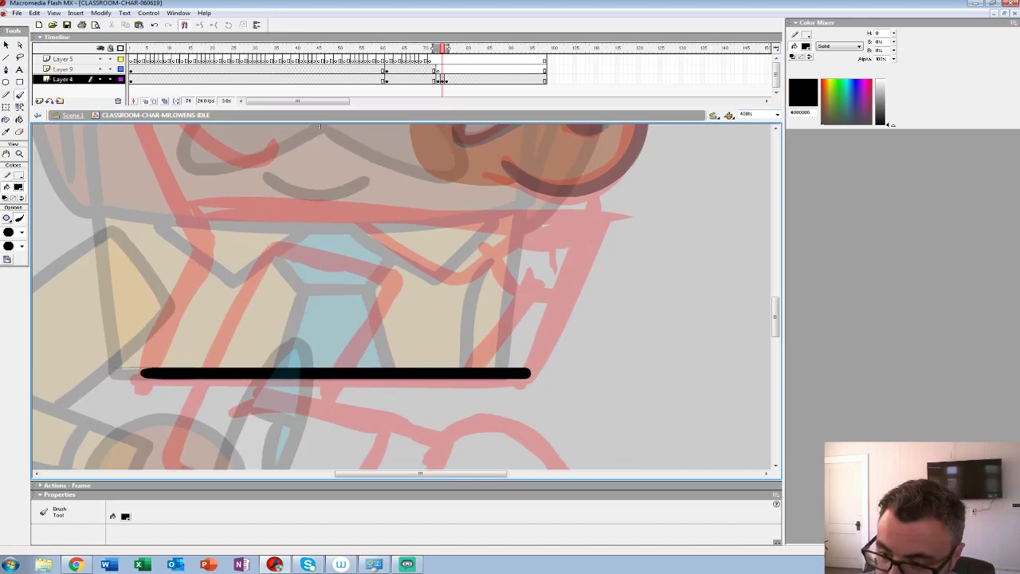
Step: Ink the front edge of the torso and the front curve of the head up to the crown
{"action": "left_click_drag", "start_coordinate": [320, 124], "coordinate": [274, 149]}
{"action": "mouse_move", "coordinate": [480, 396]}
{"action": "left_mouse_down"}
{"action": "mouse_move", "coordinate": [517, 334]}
{"action": "mouse_move", "coordinate": [549, 186]}
{"action": "left_mouse_up"}
{"action": "left_click_drag", "start_coordinate": [382, 147], "coordinate": [329, 430]}
{"action": "mouse_move", "coordinate": [334, 175]}
{"action": "left_mouse_down"}
{"action": "mouse_move", "coordinate": [338, 307]}
{"action": "mouse_move", "coordinate": [339, 249]}
{"action": "mouse_move", "coordinate": [324, 306]}
{"action": "left_mouse_up"}
{"action": "mouse_move", "coordinate": [336, 148]}
{"action": "left_mouse_down"}
{"action": "mouse_move", "coordinate": [423, 189]}
{"action": "mouse_move", "coordinate": [476, 297]}
{"action": "mouse_move", "coordinate": [491, 370]}
{"action": "left_mouse_up"}
{"action": "left_click_drag", "start_coordinate": [491, 370], "coordinate": [480, 364]}
{"action": "key", "text": "ctrl+z"}
{"action": "mouse_move", "coordinate": [327, 142]}
{"action": "left_mouse_down"}
{"action": "mouse_move", "coordinate": [364, 154]}
{"action": "mouse_move", "coordinate": [444, 268]}
{"action": "mouse_move", "coordinate": [467, 422]}
{"action": "left_mouse_up"}
{"action": "scroll", "coordinate": [192, 294], "scroll_direction": "down", "scroll_amount": 5}
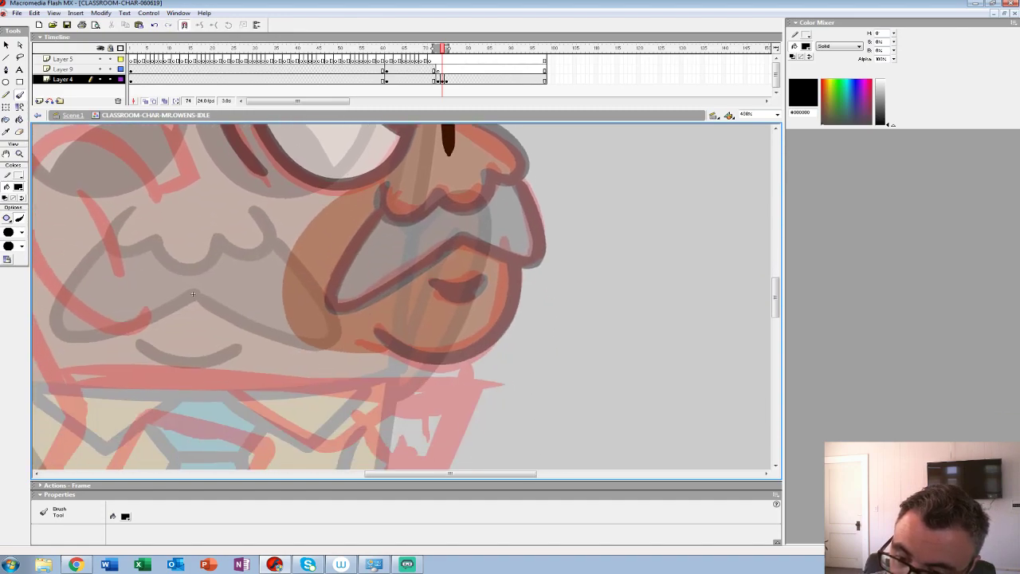
{"action": "left_click_drag", "start_coordinate": [446, 136], "coordinate": [454, 216]}
{"action": "key", "text": "ctrl+z"}
{"action": "left_click_drag", "start_coordinate": [444, 129], "coordinate": [446, 398]}
{"action": "mouse_move", "coordinate": [455, 392]}
{"action": "left_mouse_down"}
{"action": "mouse_move", "coordinate": [486, 199]}
{"action": "mouse_move", "coordinate": [428, 347]}
{"action": "left_mouse_up"}
{"action": "left_click_drag", "start_coordinate": [342, 176], "coordinate": [459, 395]}
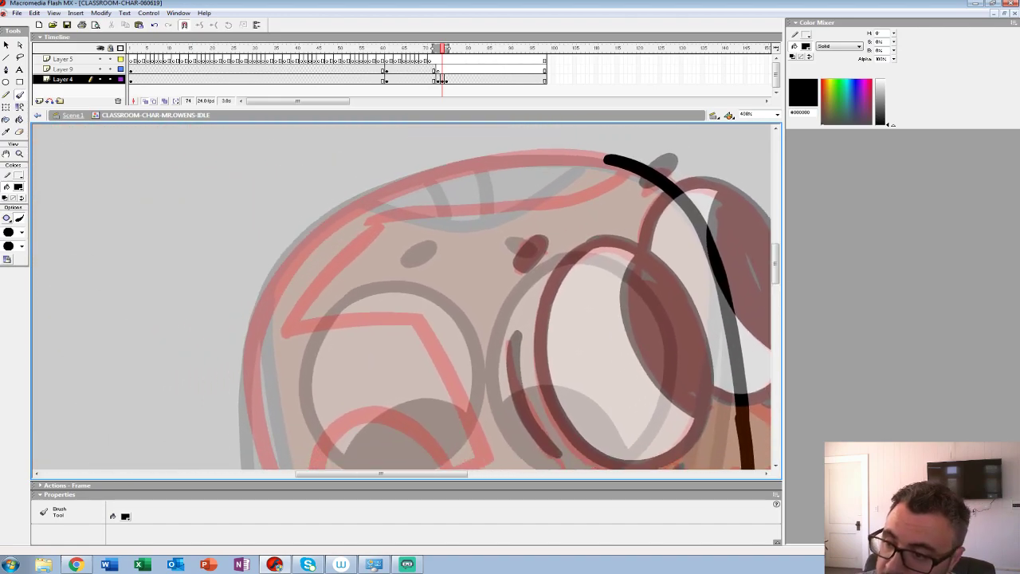
Step: Ink the crown, the back of the head and the back of the torso, closing the silhouette at the bottom edge
{"action": "left_click_drag", "start_coordinate": [606, 160], "coordinate": [538, 154]}
{"action": "mouse_move", "coordinate": [407, 182]}
{"action": "left_mouse_down"}
{"action": "mouse_move", "coordinate": [333, 218]}
{"action": "mouse_move", "coordinate": [277, 281]}
{"action": "mouse_move", "coordinate": [247, 376]}
{"action": "left_mouse_up"}
{"action": "mouse_move", "coordinate": [255, 367]}
{"action": "left_mouse_down"}
{"action": "mouse_move", "coordinate": [334, 171]}
{"action": "mouse_move", "coordinate": [312, 379]}
{"action": "left_mouse_up"}
{"action": "key", "text": "ctrl+z"}
{"action": "mouse_move", "coordinate": [666, 169]}
{"action": "left_mouse_down"}
{"action": "mouse_move", "coordinate": [552, 168]}
{"action": "mouse_move", "coordinate": [468, 189]}
{"action": "mouse_move", "coordinate": [380, 239]}
{"action": "mouse_move", "coordinate": [317, 322]}
{"action": "mouse_move", "coordinate": [307, 376]}
{"action": "left_mouse_up"}
{"action": "mouse_move", "coordinate": [334, 391]}
{"action": "left_mouse_down"}
{"action": "mouse_move", "coordinate": [420, 168]}
{"action": "mouse_move", "coordinate": [418, 266]}
{"action": "mouse_move", "coordinate": [472, 405]}
{"action": "mouse_move", "coordinate": [399, 155]}
{"action": "mouse_move", "coordinate": [429, 239]}
{"action": "mouse_move", "coordinate": [370, 356]}
{"action": "left_mouse_up"}
{"action": "left_click_drag", "start_coordinate": [534, 223], "coordinate": [300, 303]}
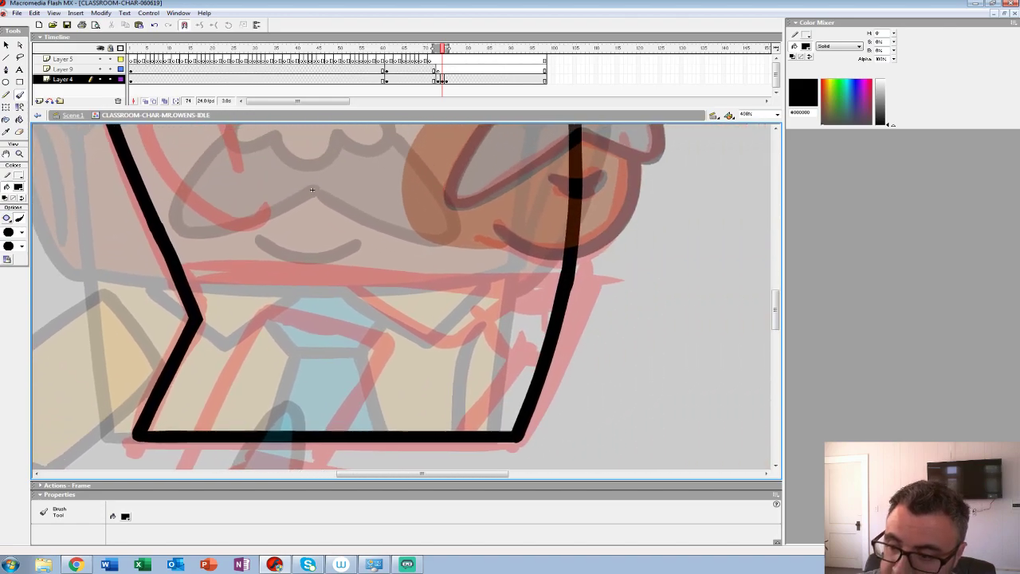
Step: Ink the line between head and shirt, the collar flap and the tie edges
{"action": "mouse_move", "coordinate": [177, 259]}
{"action": "left_mouse_down"}
{"action": "mouse_move", "coordinate": [468, 278]}
{"action": "mouse_move", "coordinate": [564, 273]}
{"action": "left_mouse_up"}
{"action": "mouse_move", "coordinate": [343, 277]}
{"action": "left_mouse_down"}
{"action": "mouse_move", "coordinate": [409, 321]}
{"action": "mouse_move", "coordinate": [488, 320]}
{"action": "mouse_move", "coordinate": [532, 281]}
{"action": "left_mouse_up"}
{"action": "mouse_move", "coordinate": [488, 322]}
{"action": "left_mouse_down"}
{"action": "mouse_move", "coordinate": [515, 354]}
{"action": "mouse_move", "coordinate": [541, 357]}
{"action": "mouse_move", "coordinate": [459, 431]}
{"action": "left_mouse_up"}
{"action": "left_click_drag", "start_coordinate": [447, 208], "coordinate": [471, 391]}
Step: Ink the ear with its inner curve, the sideburn edge and the short line joining the ear to the head's back
{"action": "scroll", "coordinate": [337, 373], "scroll_direction": "left", "scroll_amount": 1}
{"action": "mouse_move", "coordinate": [415, 269]}
{"action": "left_mouse_down"}
{"action": "mouse_move", "coordinate": [379, 210]}
{"action": "mouse_move", "coordinate": [283, 238]}
{"action": "mouse_move", "coordinate": [342, 387]}
{"action": "mouse_move", "coordinate": [415, 359]}
{"action": "left_mouse_up"}
{"action": "mouse_move", "coordinate": [313, 253]}
{"action": "left_mouse_down"}
{"action": "mouse_move", "coordinate": [370, 308]}
{"action": "mouse_move", "coordinate": [382, 364]}
{"action": "left_mouse_up"}
{"action": "mouse_move", "coordinate": [399, 239]}
{"action": "left_mouse_down"}
{"action": "mouse_move", "coordinate": [417, 264]}
{"action": "mouse_move", "coordinate": [389, 428]}
{"action": "left_mouse_up"}
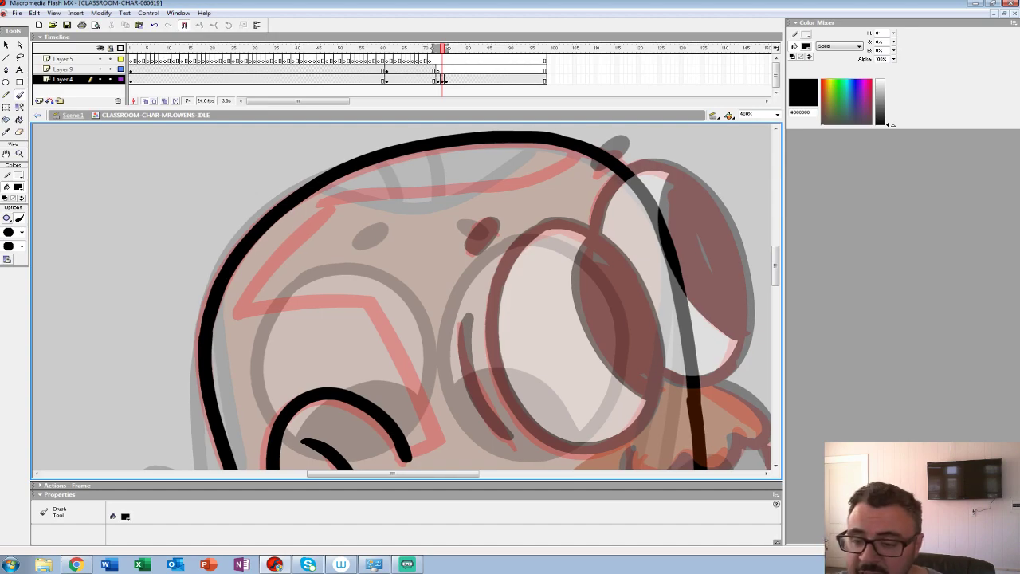
{"action": "scroll", "coordinate": [458, 296], "scroll_direction": "left", "scroll_amount": 1}
{"action": "mouse_move", "coordinate": [584, 153]}
{"action": "left_mouse_down"}
{"action": "mouse_move", "coordinate": [481, 190]}
{"action": "mouse_move", "coordinate": [349, 198]}
{"action": "mouse_move", "coordinate": [247, 307]}
{"action": "mouse_move", "coordinate": [364, 296]}
{"action": "mouse_move", "coordinate": [394, 328]}
{"action": "mouse_move", "coordinate": [450, 437]}
{"action": "mouse_move", "coordinate": [420, 448]}
{"action": "mouse_move", "coordinate": [554, 211]}
{"action": "left_mouse_up"}
{"action": "left_click_drag", "start_coordinate": [409, 305], "coordinate": [388, 320]}
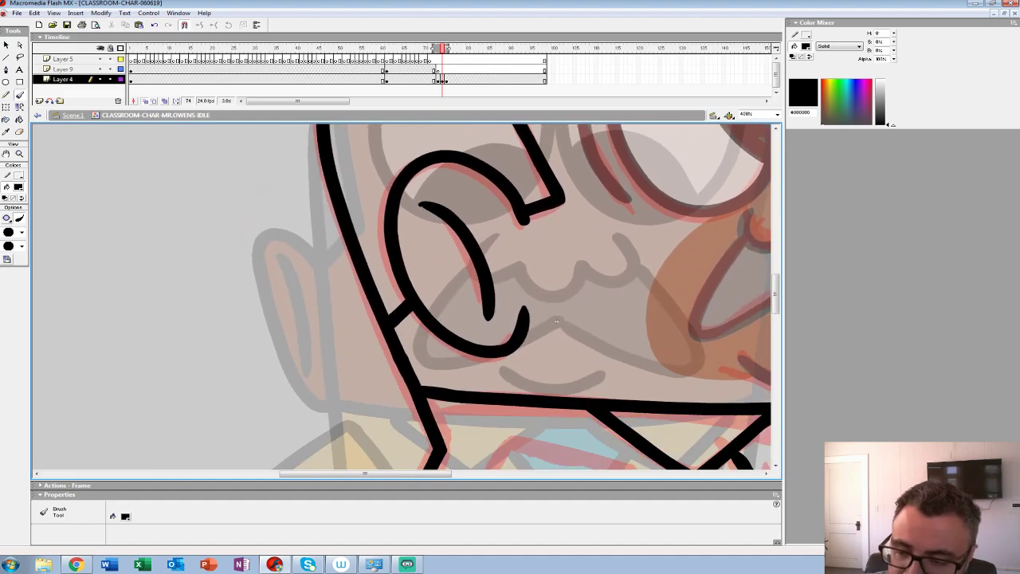
Step: Ink the hairline and the hair strands at the top of the head, redoing the strokes that miss
{"action": "left_click_drag", "start_coordinate": [478, 175], "coordinate": [383, 439]}
{"action": "mouse_move", "coordinate": [541, 209]}
{"action": "left_mouse_down"}
{"action": "mouse_move", "coordinate": [490, 190]}
{"action": "mouse_move", "coordinate": [417, 181]}
{"action": "left_mouse_up"}
{"action": "key", "text": "ctrl+z"}
{"action": "mouse_move", "coordinate": [547, 208]}
{"action": "left_mouse_down"}
{"action": "mouse_move", "coordinate": [464, 179]}
{"action": "mouse_move", "coordinate": [426, 181]}
{"action": "left_mouse_up"}
{"action": "mouse_move", "coordinate": [527, 174]}
{"action": "left_mouse_down"}
{"action": "mouse_move", "coordinate": [561, 204]}
{"action": "mouse_move", "coordinate": [575, 201]}
{"action": "left_mouse_up"}
{"action": "key", "text": "ctrl+z"}
{"action": "left_click_drag", "start_coordinate": [494, 407], "coordinate": [469, 164]}
{"action": "left_click_drag", "start_coordinate": [434, 345], "coordinate": [264, 289]}
Step: Shift Layer 4's face keyframe to frame 76 and clear the duplicated outline from frame 75
{"action": "scroll", "coordinate": [264, 288], "scroll_direction": "down", "scroll_amount": 5}
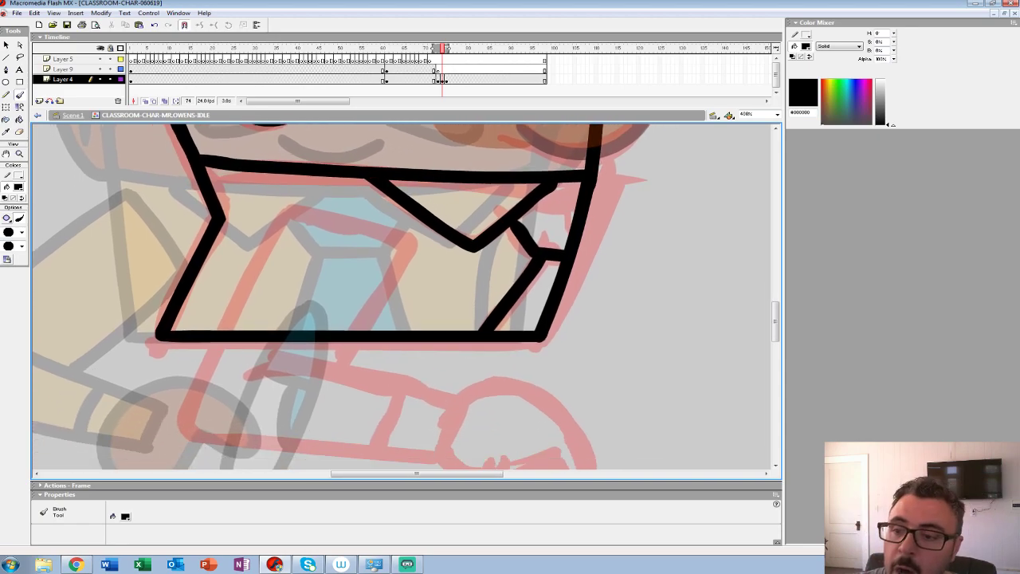
{"action": "left_click", "coordinate": [447, 79]}
{"action": "left_click", "coordinate": [448, 79]}
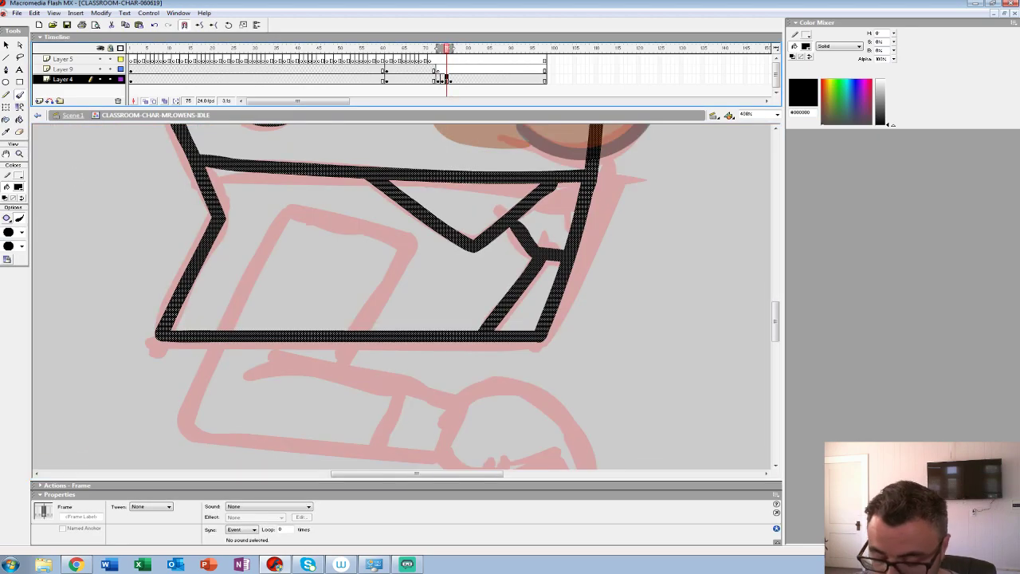
{"action": "key", "text": "Delete"}
Step: Ink the bent arm on frame 75 over the red sketch, with sleeve, forearm, cuff and pointing hand
{"action": "left_click_drag", "start_coordinate": [398, 319], "coordinate": [452, 246]}
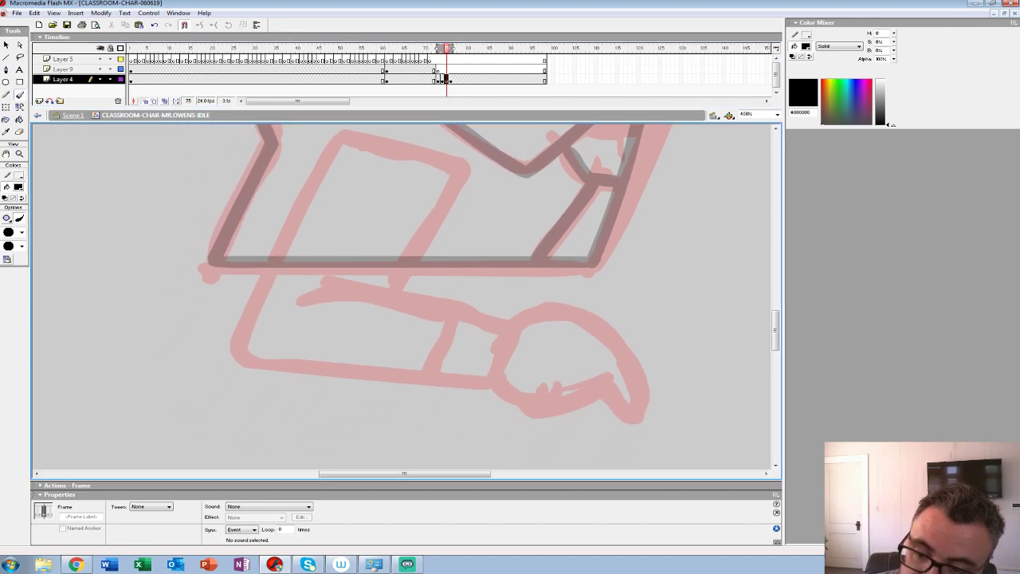
{"action": "left_click_drag", "start_coordinate": [344, 131], "coordinate": [473, 172]}
{"action": "mouse_move", "coordinate": [395, 288]}
{"action": "left_mouse_down"}
{"action": "mouse_move", "coordinate": [461, 174]}
{"action": "mouse_move", "coordinate": [351, 134]}
{"action": "mouse_move", "coordinate": [409, 148]}
{"action": "mouse_move", "coordinate": [446, 181]}
{"action": "mouse_move", "coordinate": [392, 289]}
{"action": "left_mouse_up"}
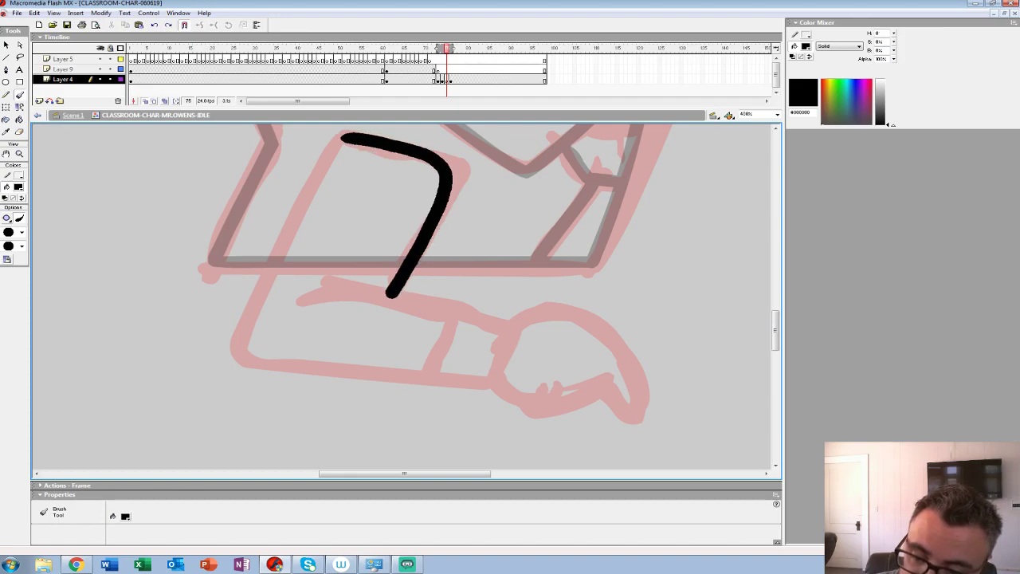
{"action": "left_click_drag", "start_coordinate": [327, 283], "coordinate": [518, 329]}
{"action": "mouse_move", "coordinate": [349, 134]}
{"action": "left_mouse_down"}
{"action": "mouse_move", "coordinate": [310, 182]}
{"action": "mouse_move", "coordinate": [243, 347]}
{"action": "mouse_move", "coordinate": [358, 371]}
{"action": "mouse_move", "coordinate": [485, 376]}
{"action": "mouse_move", "coordinate": [498, 372]}
{"action": "mouse_move", "coordinate": [518, 329]}
{"action": "left_mouse_up"}
{"action": "left_click_drag", "start_coordinate": [456, 320], "coordinate": [435, 368]}
{"action": "mouse_move", "coordinate": [496, 383]}
{"action": "left_mouse_down"}
{"action": "mouse_move", "coordinate": [371, 320]}
{"action": "mouse_move", "coordinate": [480, 319]}
{"action": "mouse_move", "coordinate": [494, 343]}
{"action": "mouse_move", "coordinate": [529, 321]}
{"action": "mouse_move", "coordinate": [456, 253]}
{"action": "mouse_move", "coordinate": [391, 271]}
{"action": "left_mouse_up"}
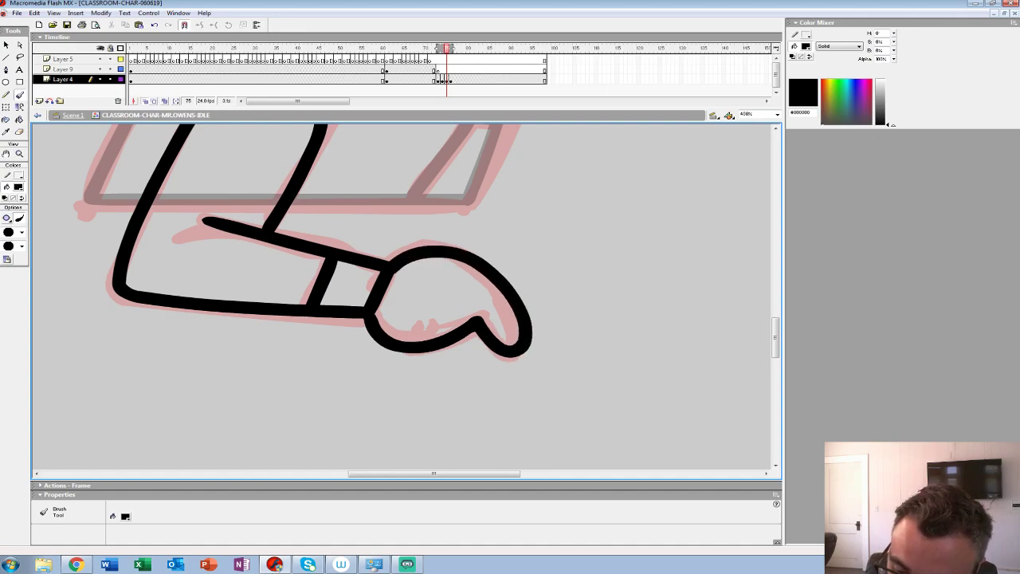
{"action": "left_click_drag", "start_coordinate": [416, 310], "coordinate": [434, 338]}
{"action": "left_click_drag", "start_coordinate": [450, 297], "coordinate": [465, 324]}
{"action": "mouse_move", "coordinate": [462, 207]}
{"action": "left_mouse_down"}
{"action": "mouse_move", "coordinate": [451, 409]}
{"action": "mouse_move", "coordinate": [477, 242]}
{"action": "left_mouse_up"}
{"action": "key", "text": "ctrl+z"}
{"action": "key", "text": "ctrl+z"}
Step: Show the drawing at 100% and turn off onion skinning
{"action": "mouse_move", "coordinate": [279, 131]}
{"action": "left_mouse_down"}
{"action": "mouse_move", "coordinate": [262, 156]}
{"action": "mouse_move", "coordinate": [259, 134]}
{"action": "left_mouse_up"}
{"action": "key", "text": "z"}
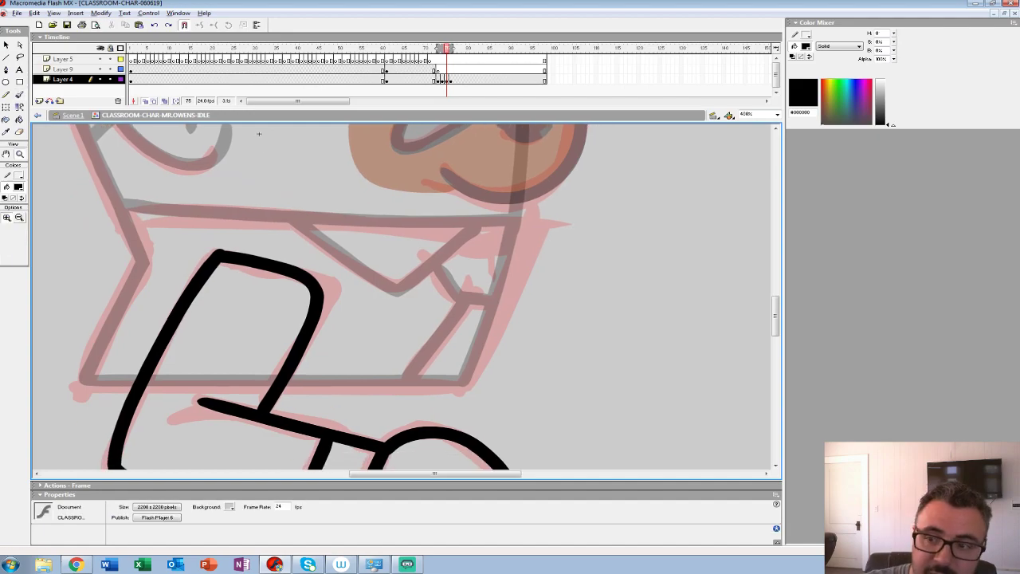
{"action": "key", "text": "ctrl+1"}
{"action": "key", "text": "alt+shift+o"}
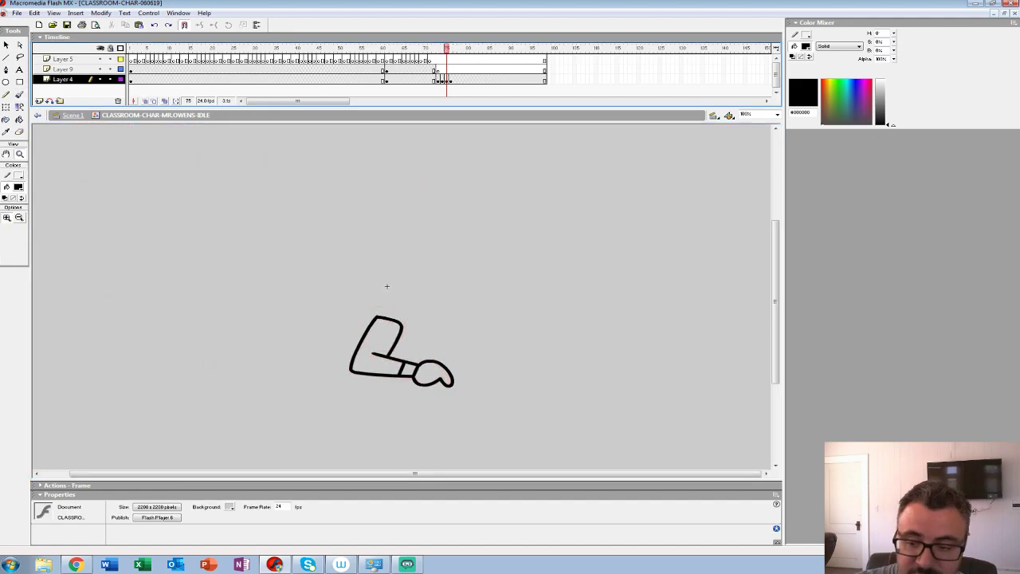
Step: Flip through the new drawings and sample the brown skin colour #993300 on frame 72 for the Paint Bucket
{"action": "key", "text": "comma"}
{"action": "key", "text": "comma"}
{"action": "key", "text": "comma"}
{"action": "key", "text": "period"}
{"action": "key", "text": "period"}
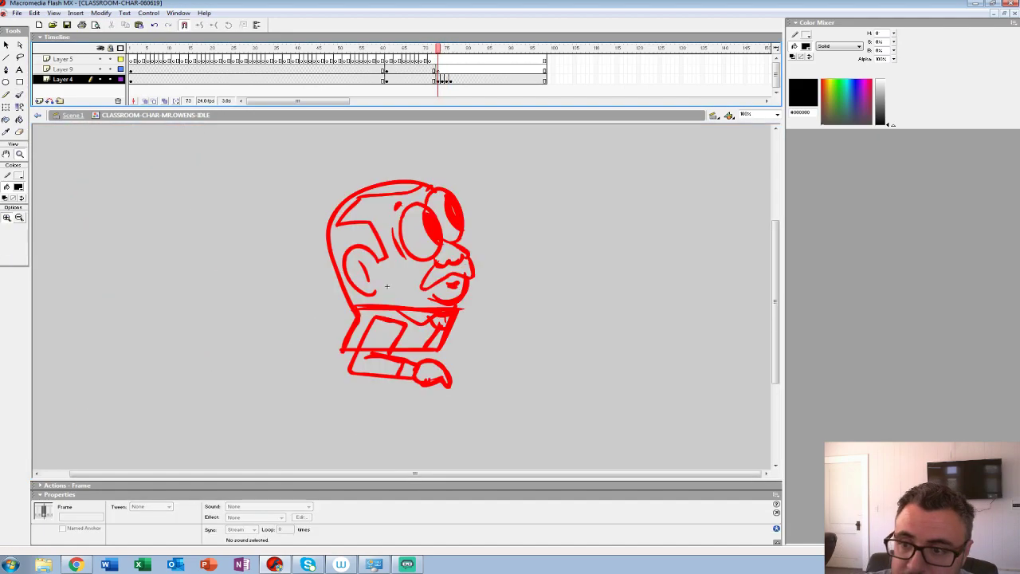
{"action": "key", "text": "comma"}
{"action": "key", "text": "comma"}
{"action": "left_click", "coordinate": [18, 187]}
{"action": "left_click", "coordinate": [344, 283]}
{"action": "left_click", "coordinate": [20, 120]}
Step: Fill the head and ear on frame 74 and the hand on frame 75 with the brown skin colour
{"action": "key", "text": "period"}
{"action": "key", "text": "period"}
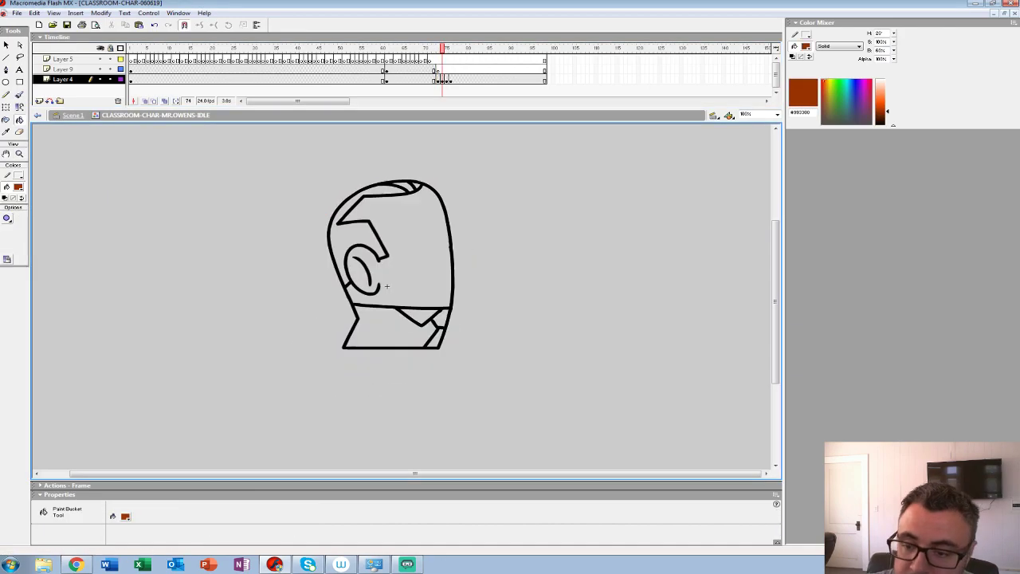
{"action": "left_click", "coordinate": [388, 286]}
{"action": "key", "text": "comma"}
{"action": "key", "text": "period"}
{"action": "key", "text": "period"}
{"action": "left_click", "coordinate": [431, 373]}
Step: Sample the yellow shirt colour on frame 72 and fill the shirt on frame 74 and the sleeve on frame 75 with it
{"action": "key", "text": "comma"}
{"action": "key", "text": "comma"}
{"action": "key", "text": "comma"}
{"action": "left_click", "coordinate": [18, 187]}
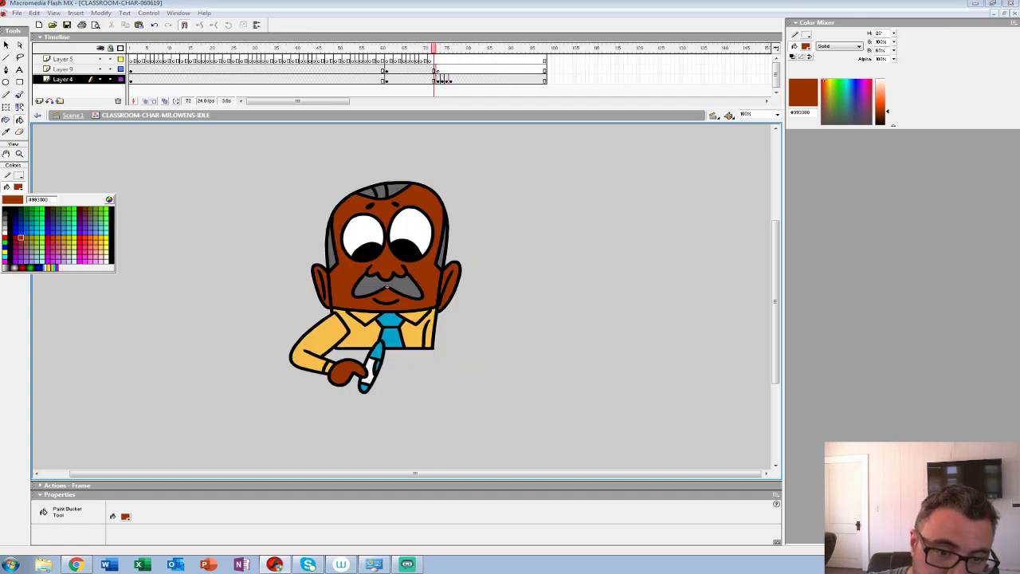
{"action": "left_click", "coordinate": [361, 335]}
{"action": "key", "text": "period"}
{"action": "key", "text": "period"}
{"action": "left_click", "coordinate": [383, 331]}
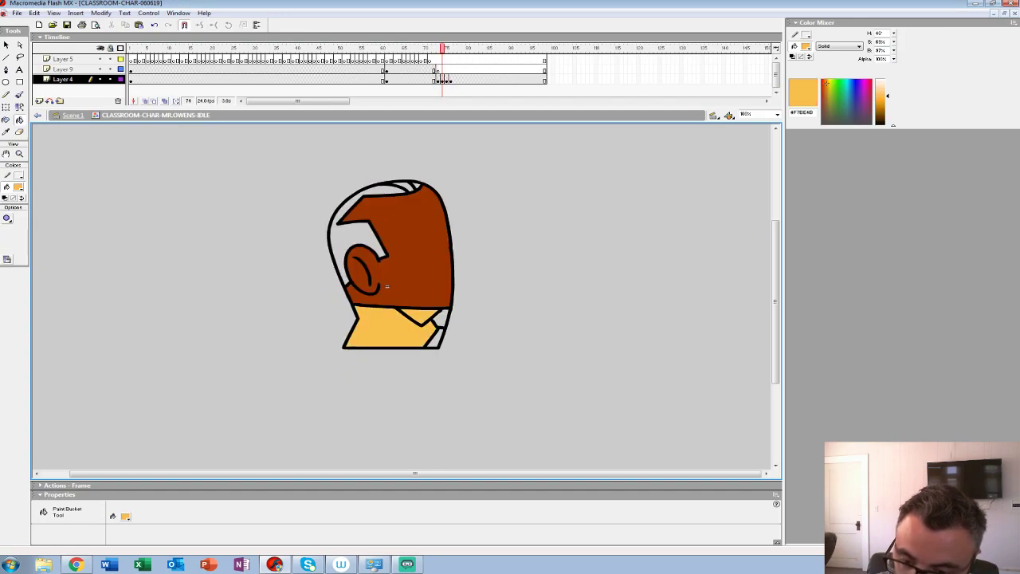
{"action": "key", "text": "period"}
{"action": "left_click", "coordinate": [376, 347]}
Step: Sample the blue tie colour on frame 72 and fill the tie areas on frame 74 with it
{"action": "key", "text": "comma"}
{"action": "key", "text": "comma"}
{"action": "key", "text": "comma"}
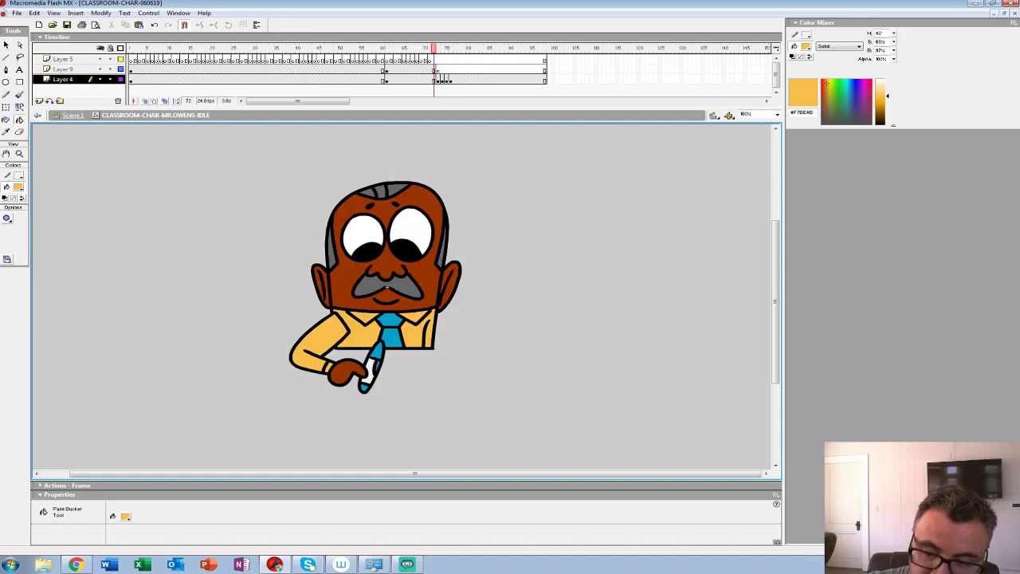
{"action": "left_click", "coordinate": [18, 186]}
{"action": "left_click", "coordinate": [390, 333]}
{"action": "key", "text": "period"}
{"action": "key", "text": "period"}
{"action": "left_click", "coordinate": [435, 338]}
Step: Set the fill to grey #666666 and fill the hair on frame 74
{"action": "key", "text": "comma"}
{"action": "key", "text": "comma"}
{"action": "left_click", "coordinate": [18, 186]}
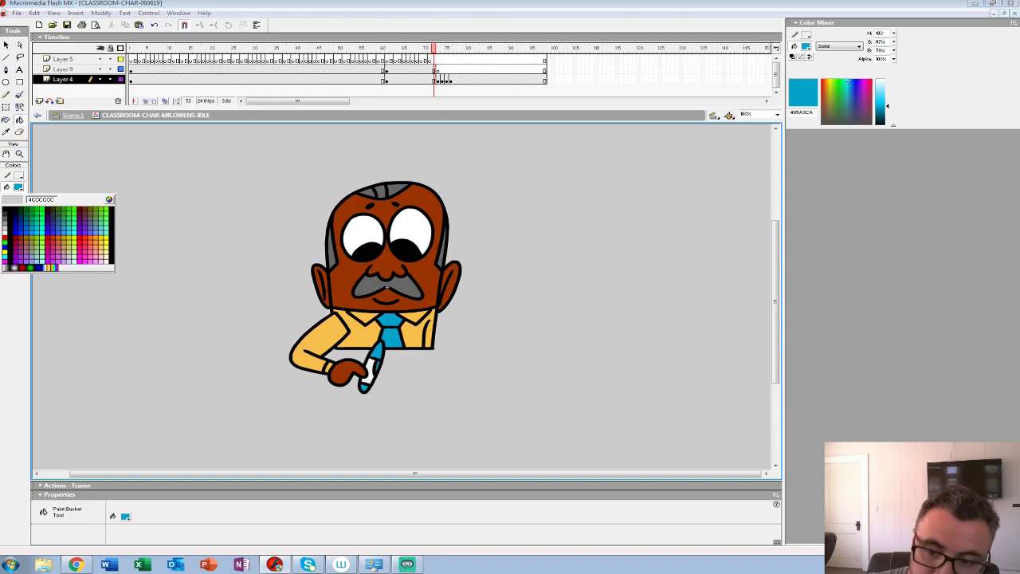
{"action": "left_click", "coordinate": [4, 220]}
{"action": "key", "text": "period"}
{"action": "key", "text": "period"}
{"action": "left_click", "coordinate": [386, 286]}
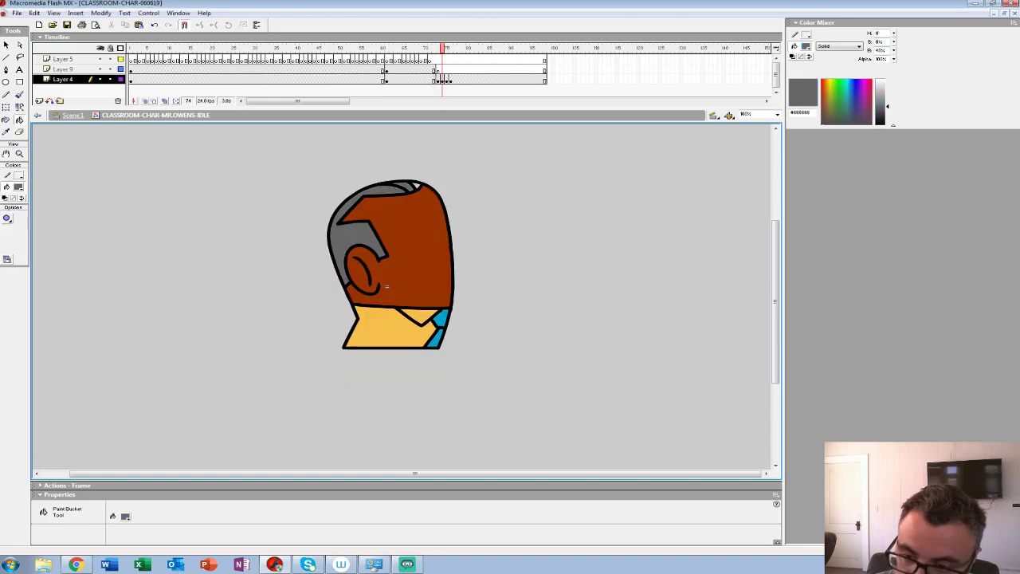
Step: Group the head, arm and face artwork separately on frames 74, 75 and 76
{"action": "key", "text": "F6"}
{"action": "key", "text": "ctrl+g"}
{"action": "key", "text": "period"}
{"action": "key", "text": "ctrl+g"}
{"action": "key", "text": "period"}
{"action": "key", "text": "ctrl+g"}
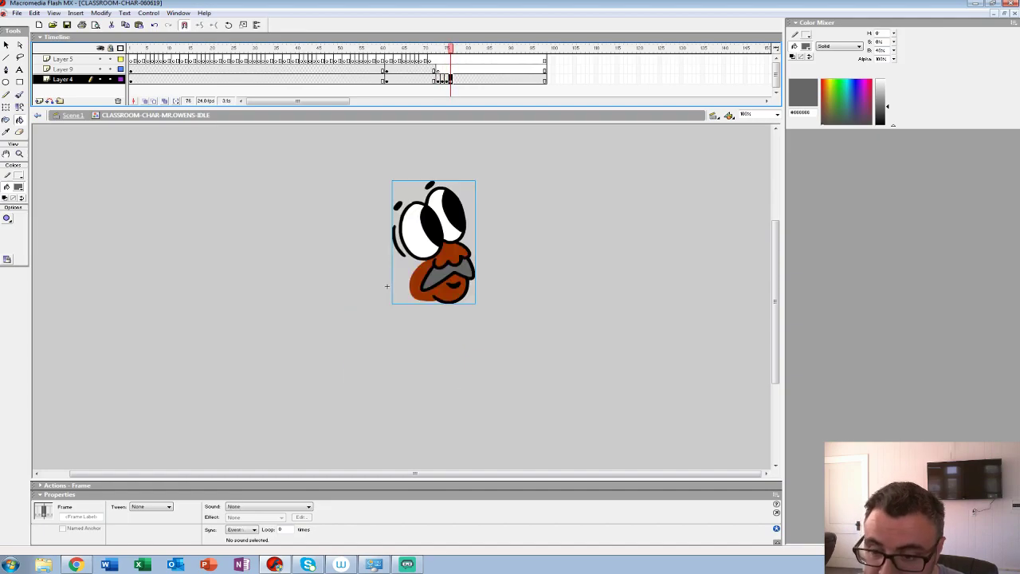
Step: Cut the face and arm groups from their frames and paste them in place together with the head group
{"action": "key", "text": "ctrl+x"}
{"action": "key", "text": "comma"}
{"action": "key", "text": "ctrl+shift+v"}
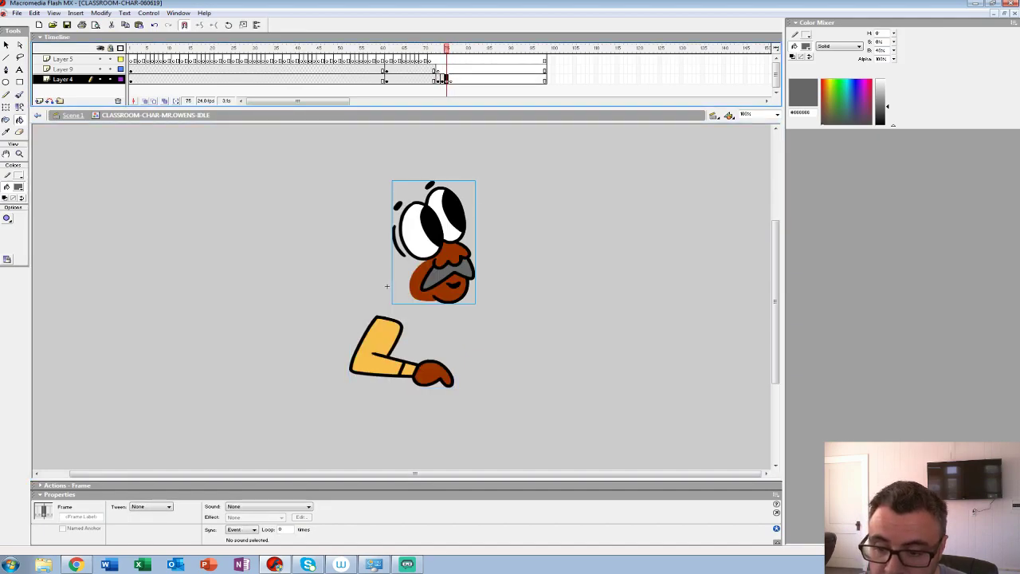
{"action": "key", "text": "ctrl+a"}
{"action": "key", "text": "ctrl+x"}
{"action": "key", "text": "comma"}
{"action": "key", "text": "ctrl+shift+v"}
Step: Distribute the head, face and arm groups to separate layers and enlarge the timeline to show all layers
{"action": "key", "text": "ctrl+a"}
{"action": "key", "text": "comma"}
{"action": "key", "text": "ctrl+shift+d"}
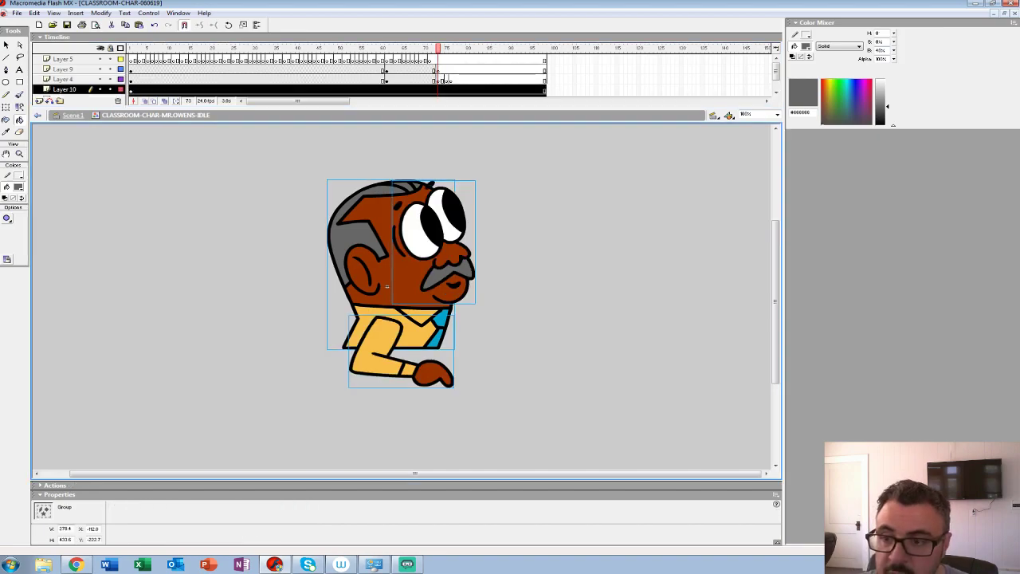
{"action": "left_click_drag", "start_coordinate": [239, 106], "coordinate": [239, 201]}
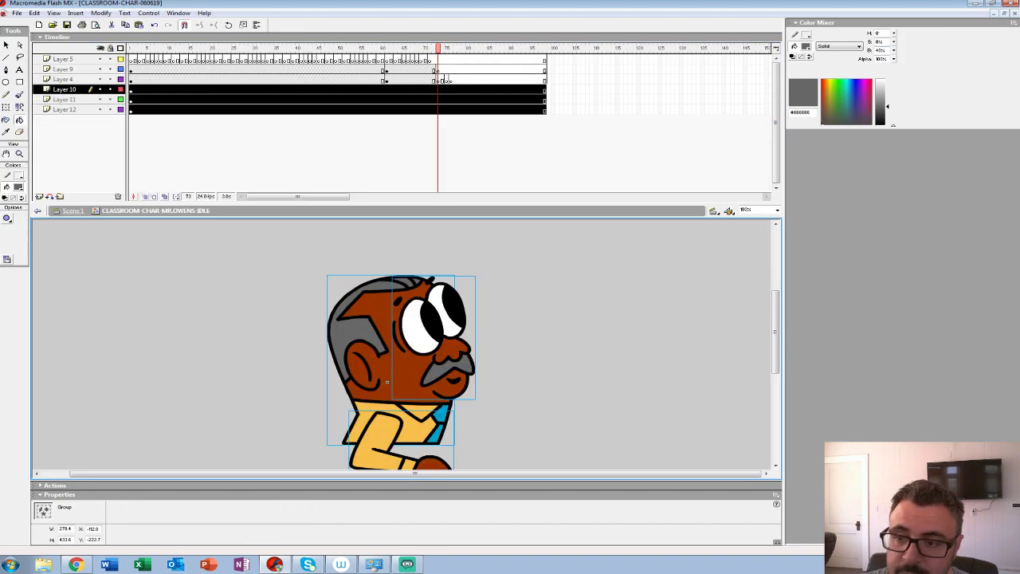
{"action": "left_click", "coordinate": [239, 151]}
Step: Place the pose's parts at frame 73 on Layers 9, 4 and 10, shift earlier keyframes down a layer, and clear Layer 4's leftover keyframes
{"action": "left_click_drag", "start_coordinate": [131, 91], "coordinate": [437, 90]}
{"action": "left_click_drag", "start_coordinate": [131, 70], "coordinate": [433, 80]}
{"action": "left_click_drag", "start_coordinate": [432, 80], "coordinate": [433, 90]}
{"action": "left_click_drag", "start_coordinate": [447, 80], "coordinate": [450, 80]}
{"action": "key", "text": "shift+F6"}
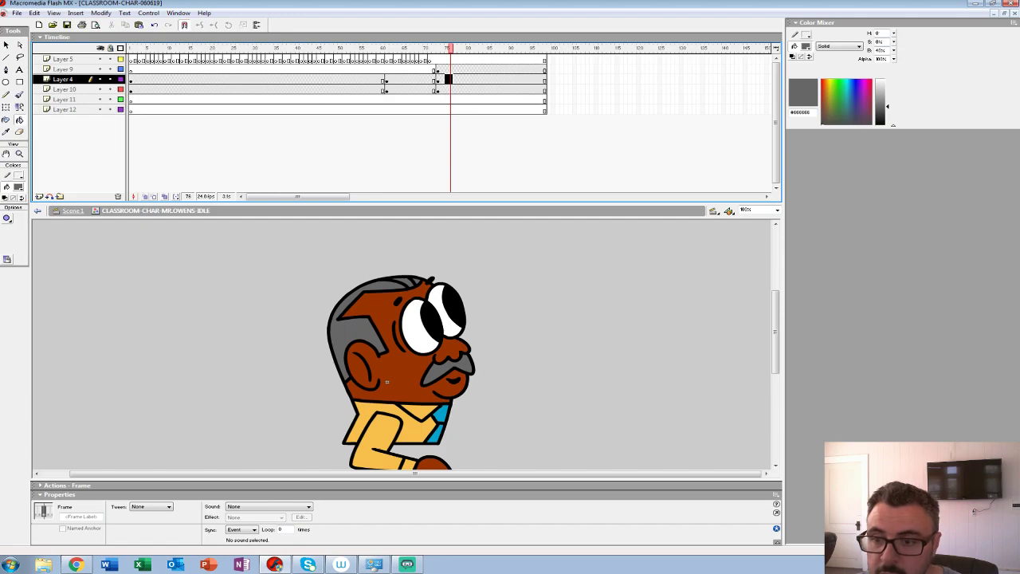
Step: Check the pose parts at frame 73 and move Layer 9 with the face below Layer 4
{"action": "left_click", "coordinate": [395, 80]}
{"action": "left_click", "coordinate": [437, 69]}
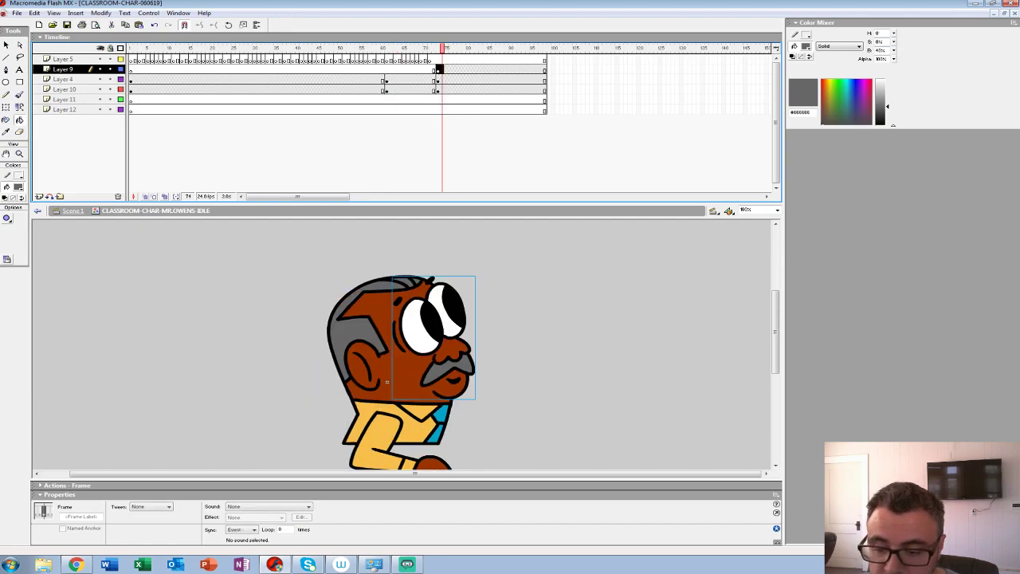
{"action": "left_click", "coordinate": [438, 80]}
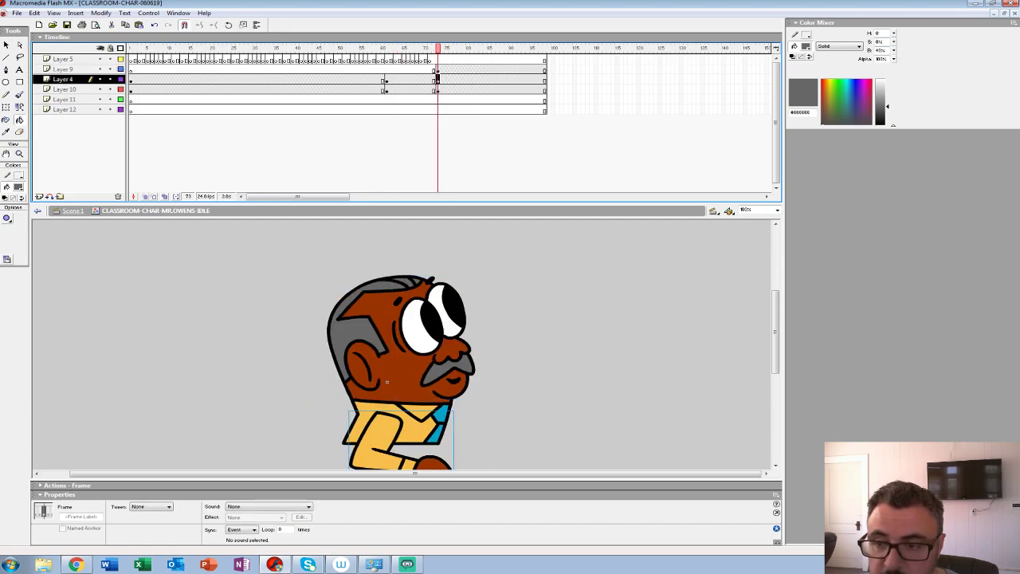
{"action": "left_click", "coordinate": [436, 70]}
{"action": "left_click_drag", "start_coordinate": [64, 69], "coordinate": [64, 84]}
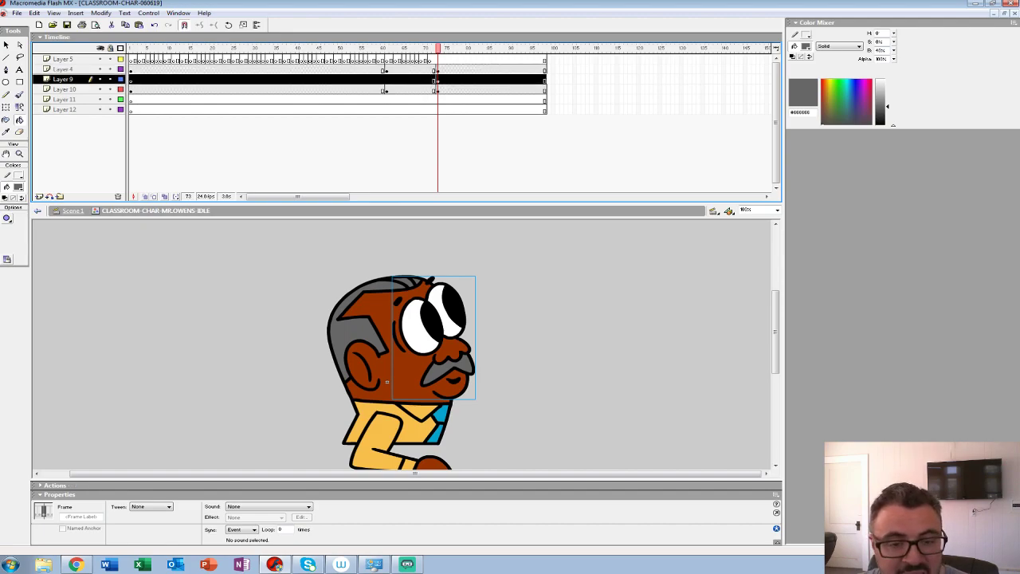
Step: Play back the idle animation to review the transition into the look-to-the-side pose
{"action": "key", "text": "z"}
{"action": "left_click", "coordinate": [402, 303], "text": "alt"}
{"action": "left_click", "coordinate": [262, 69]}
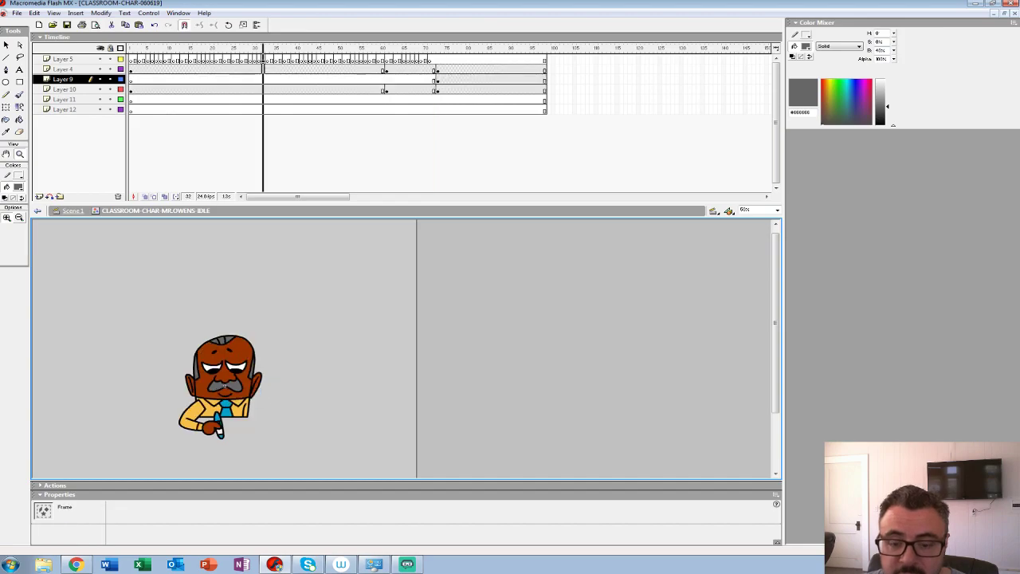
{"action": "key", "text": "Return"}
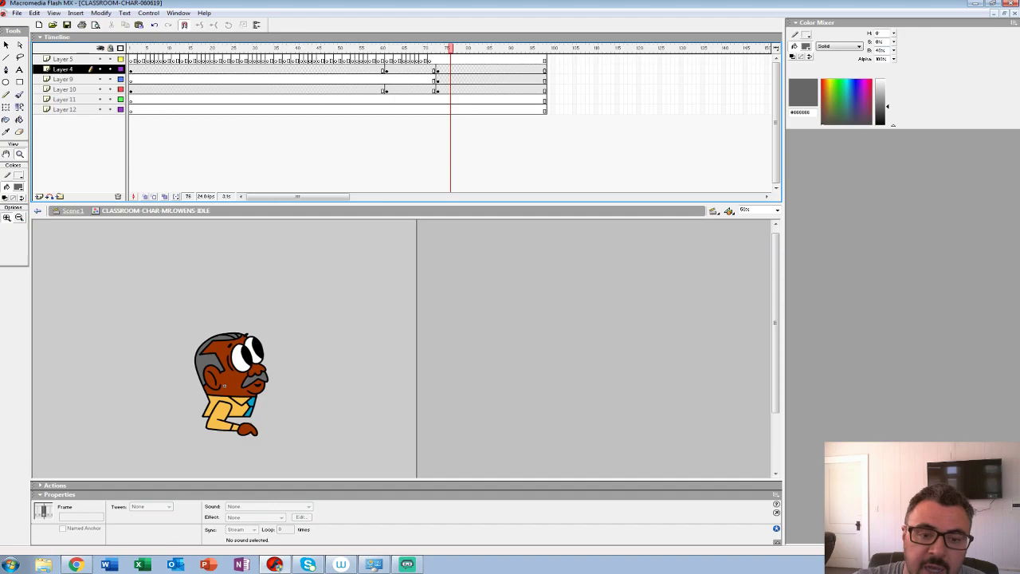
{"action": "left_click", "coordinate": [232, 358]}
{"action": "left_click_drag", "start_coordinate": [318, 204], "coordinate": [319, 155]}
{"action": "scroll", "coordinate": [401, 319], "scroll_direction": "down", "scroll_amount": 5}
{"action": "scroll", "coordinate": [401, 319], "scroll_direction": "up", "scroll_amount": 2}
{"action": "left_click", "coordinate": [420, 69]}
{"action": "key", "text": "Return"}
Step: Add keyframes for the side pose at frame 83 on Layers 4, 9 and 10, clear its artwork from frame 73, and turn on onion skinning
{"action": "left_click_drag", "start_coordinate": [455, 48], "coordinate": [472, 49]}
{"action": "mouse_move", "coordinate": [471, 89]}
{"action": "left_mouse_down"}
{"action": "mouse_move", "coordinate": [481, 70]}
{"action": "mouse_move", "coordinate": [437, 70]}
{"action": "mouse_move", "coordinate": [438, 49]}
{"action": "mouse_move", "coordinate": [497, 48]}
{"action": "left_mouse_up"}
{"action": "key", "text": "F6"}
{"action": "left_click", "coordinate": [459, 80]}
{"action": "key", "text": "Delete"}
{"action": "left_click", "coordinate": [145, 149]}
Step: Choose the Brush tool with a red fill (#FF0000) for rough sketching
{"action": "left_click", "coordinate": [19, 95]}
{"action": "left_click", "coordinate": [18, 187]}
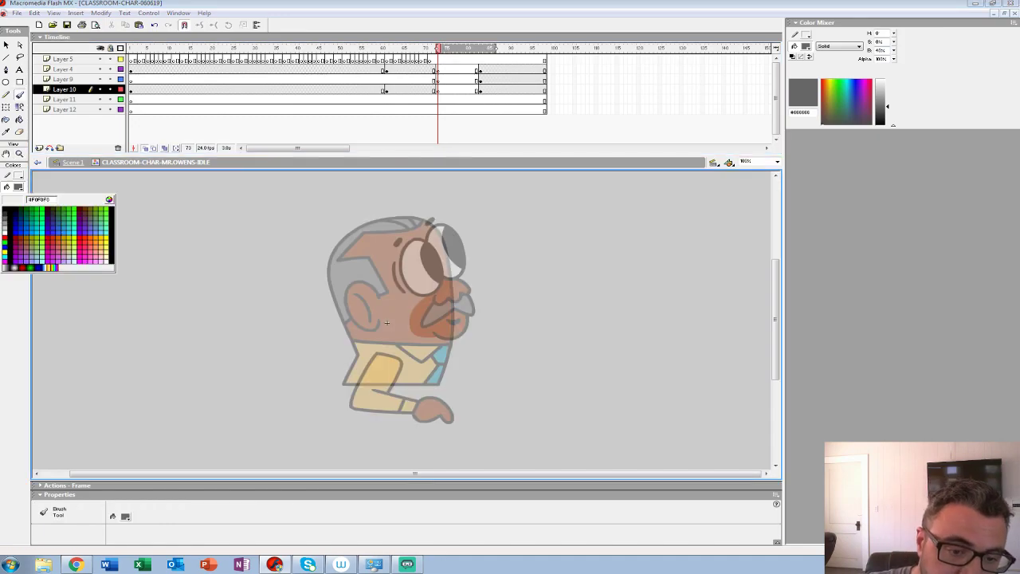
{"action": "left_click", "coordinate": [10, 219]}
{"action": "left_click", "coordinate": [18, 205]}
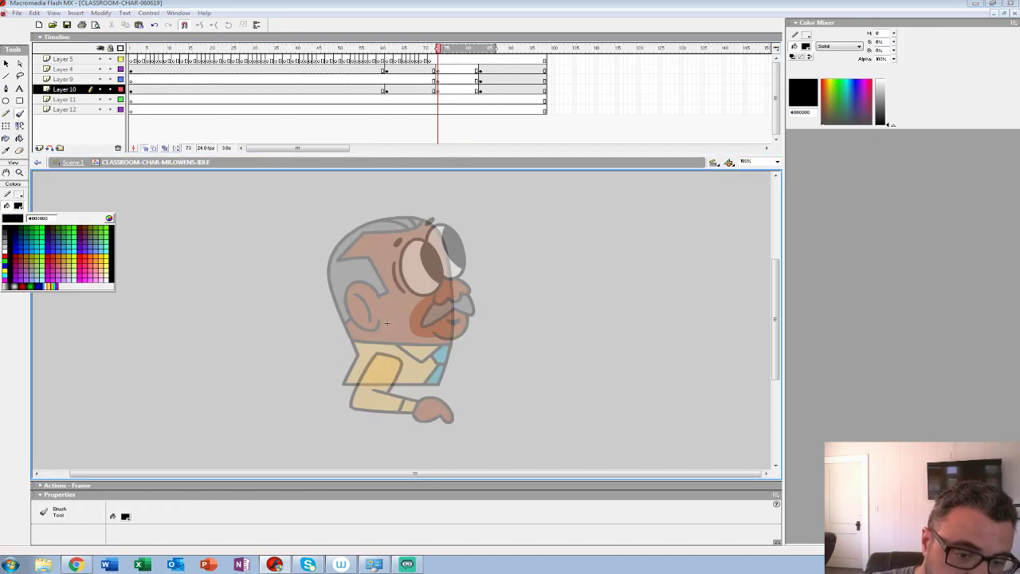
{"action": "left_click", "coordinate": [6, 260]}
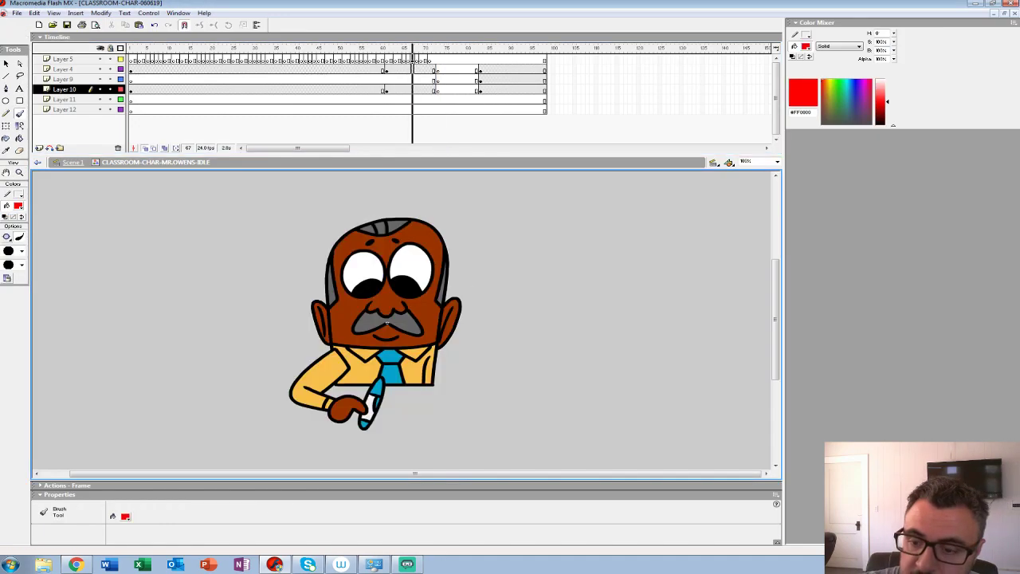
{"action": "left_click", "coordinate": [412, 69]}
{"action": "mouse_move", "coordinate": [230, 232]}
{"action": "left_mouse_down"}
{"action": "mouse_move", "coordinate": [415, 311]}
{"action": "mouse_move", "coordinate": [558, 223]}
{"action": "mouse_move", "coordinate": [553, 237]}
{"action": "left_mouse_up"}
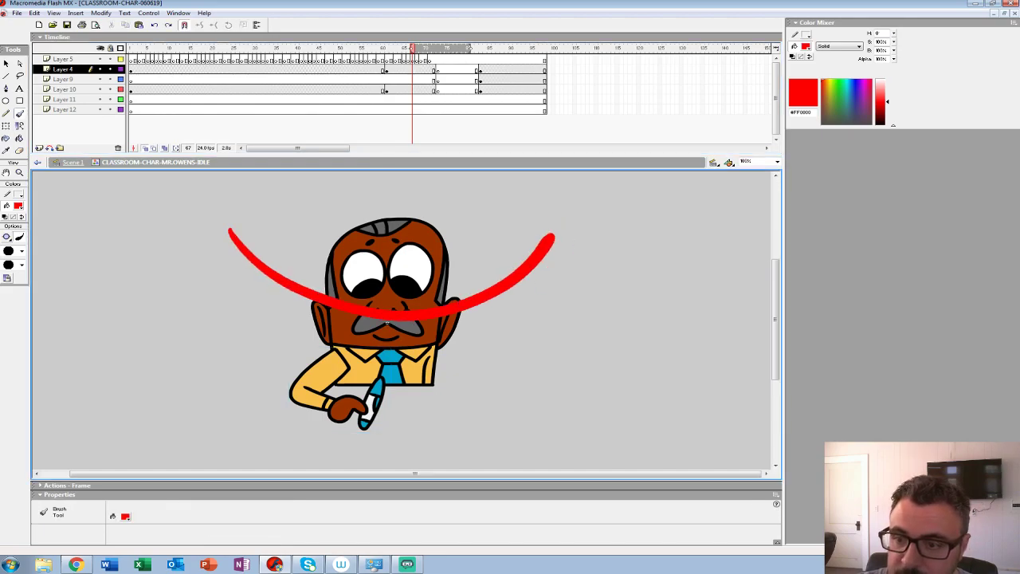
{"action": "key", "text": "ctrl+z"}
{"action": "left_click", "coordinate": [438, 69]}
{"action": "left_click_drag", "start_coordinate": [395, 325], "coordinate": [559, 205]}
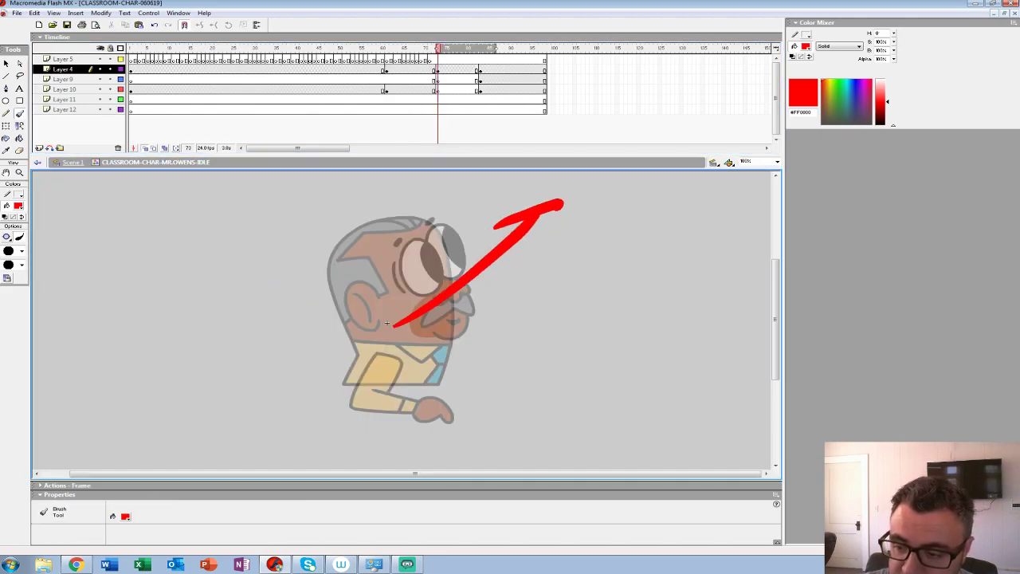
{"action": "key", "text": "ctrl+z"}
{"action": "mouse_move", "coordinate": [431, 313]}
{"action": "left_mouse_down"}
{"action": "mouse_move", "coordinate": [505, 246]}
{"action": "mouse_move", "coordinate": [500, 279]}
{"action": "left_mouse_up"}
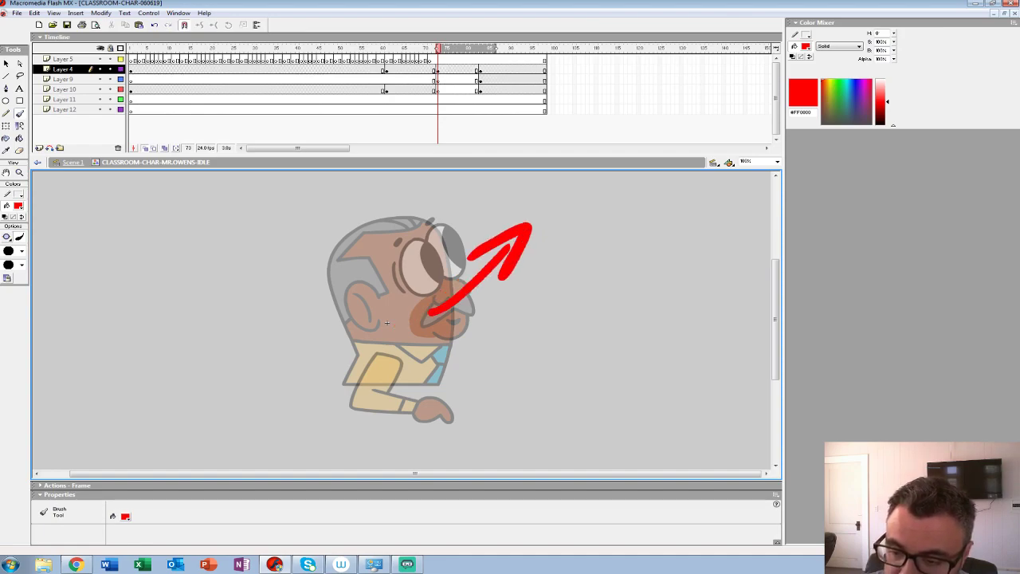
{"action": "key", "text": "ctrl+z"}
Step: Rough in the eyes, nose, moustache and mouth at frame 73 with a smaller brush, further up and forward than the onion-skinned pose
{"action": "left_click", "coordinate": [21, 251]}
{"action": "left_click", "coordinate": [10, 274]}
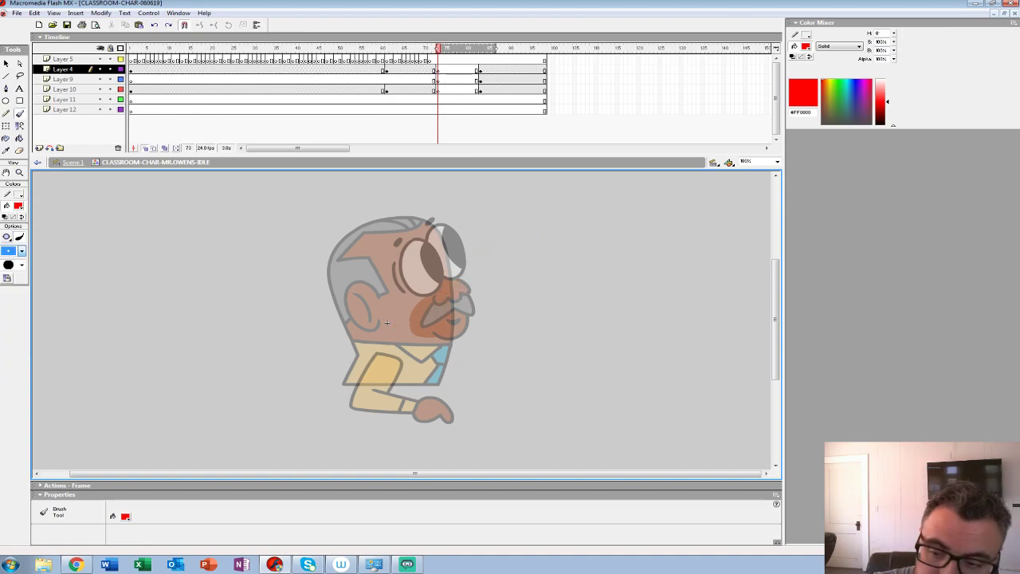
{"action": "mouse_move", "coordinate": [412, 245]}
{"action": "left_mouse_down"}
{"action": "mouse_move", "coordinate": [409, 277]}
{"action": "mouse_move", "coordinate": [443, 289]}
{"action": "left_mouse_up"}
{"action": "mouse_move", "coordinate": [436, 231]}
{"action": "left_mouse_down"}
{"action": "mouse_move", "coordinate": [412, 248]}
{"action": "mouse_move", "coordinate": [456, 273]}
{"action": "left_mouse_up"}
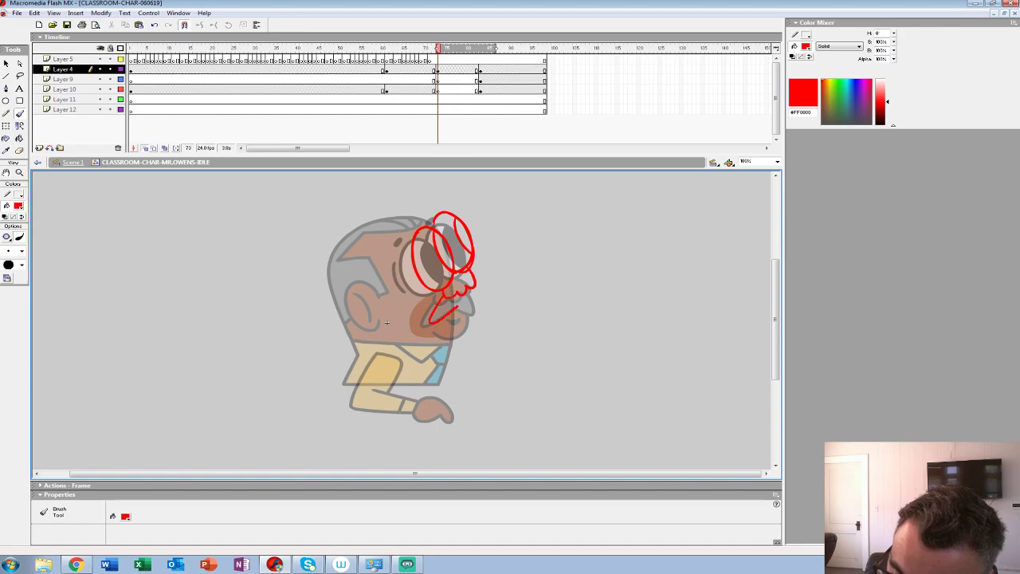
{"action": "left_click_drag", "start_coordinate": [476, 287], "coordinate": [448, 334]}
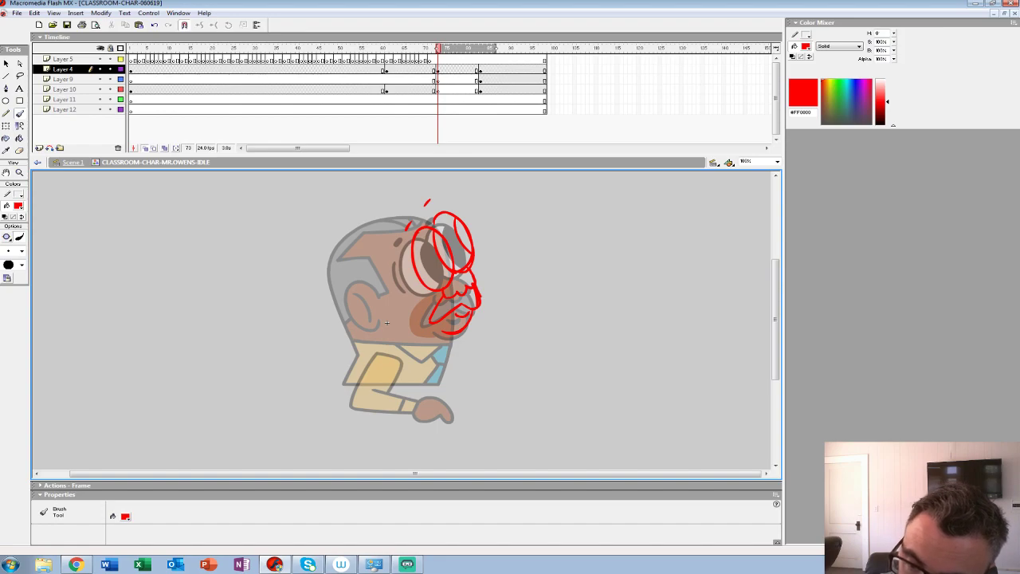
Step: Rough in the head outline, neck, ear and collar in red around the new face at frame 73
{"action": "mouse_move", "coordinate": [389, 202]}
{"action": "left_mouse_down"}
{"action": "mouse_move", "coordinate": [346, 282]}
{"action": "mouse_move", "coordinate": [356, 306]}
{"action": "left_mouse_up"}
{"action": "key", "text": "ctrl+z"}
{"action": "mouse_move", "coordinate": [438, 219]}
{"action": "left_mouse_down"}
{"action": "mouse_move", "coordinate": [423, 207]}
{"action": "mouse_move", "coordinate": [352, 230]}
{"action": "mouse_move", "coordinate": [355, 322]}
{"action": "mouse_move", "coordinate": [368, 341]}
{"action": "left_mouse_up"}
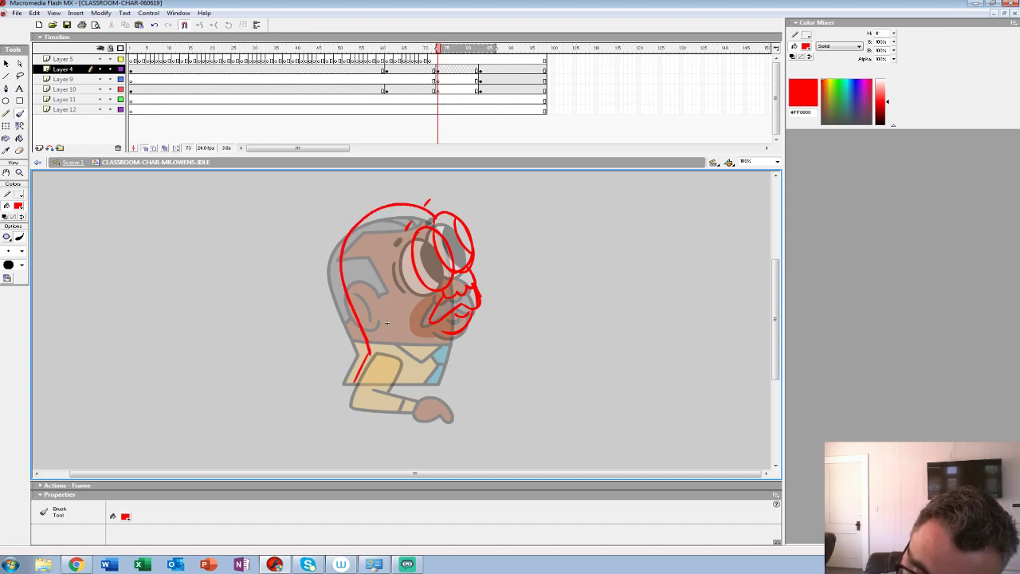
{"action": "mouse_move", "coordinate": [468, 291]}
{"action": "left_mouse_down"}
{"action": "mouse_move", "coordinate": [459, 359]}
{"action": "mouse_move", "coordinate": [442, 383]}
{"action": "left_mouse_up"}
{"action": "left_click_drag", "start_coordinate": [368, 341], "coordinate": [433, 343]}
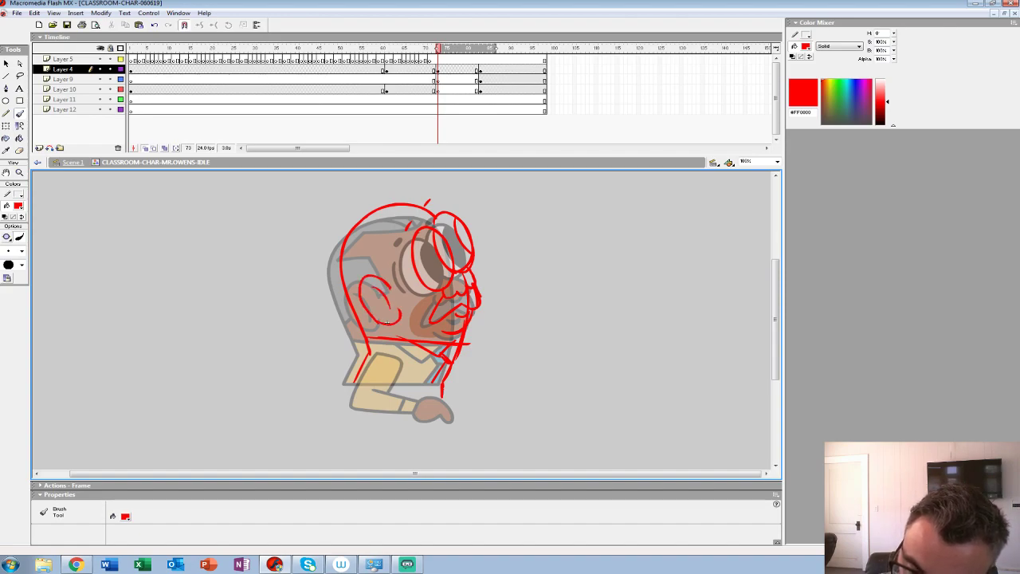
Step: Rough in the hairline, shirt, bent arm and hand, and add the pupils to finish the red sketch
{"action": "left_click_drag", "start_coordinate": [362, 251], "coordinate": [350, 256]}
{"action": "mouse_move", "coordinate": [350, 256]}
{"action": "left_mouse_down"}
{"action": "mouse_move", "coordinate": [379, 221]}
{"action": "mouse_move", "coordinate": [420, 219]}
{"action": "mouse_move", "coordinate": [428, 206]}
{"action": "left_mouse_up"}
{"action": "left_click_drag", "start_coordinate": [390, 218], "coordinate": [411, 219]}
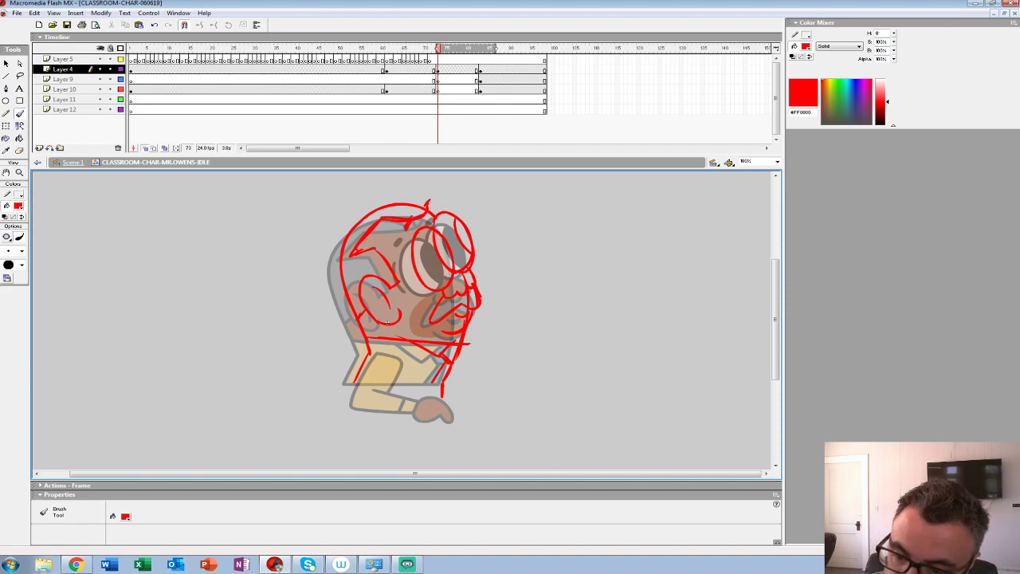
{"action": "left_click_drag", "start_coordinate": [443, 387], "coordinate": [340, 386]}
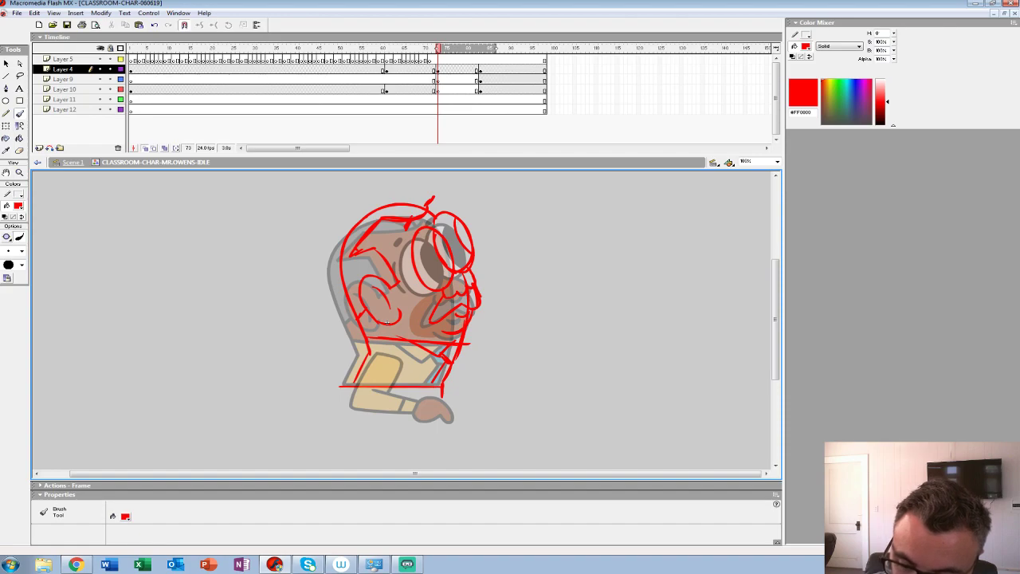
{"action": "left_click_drag", "start_coordinate": [369, 354], "coordinate": [351, 384]}
{"action": "left_click_drag", "start_coordinate": [351, 384], "coordinate": [441, 385]}
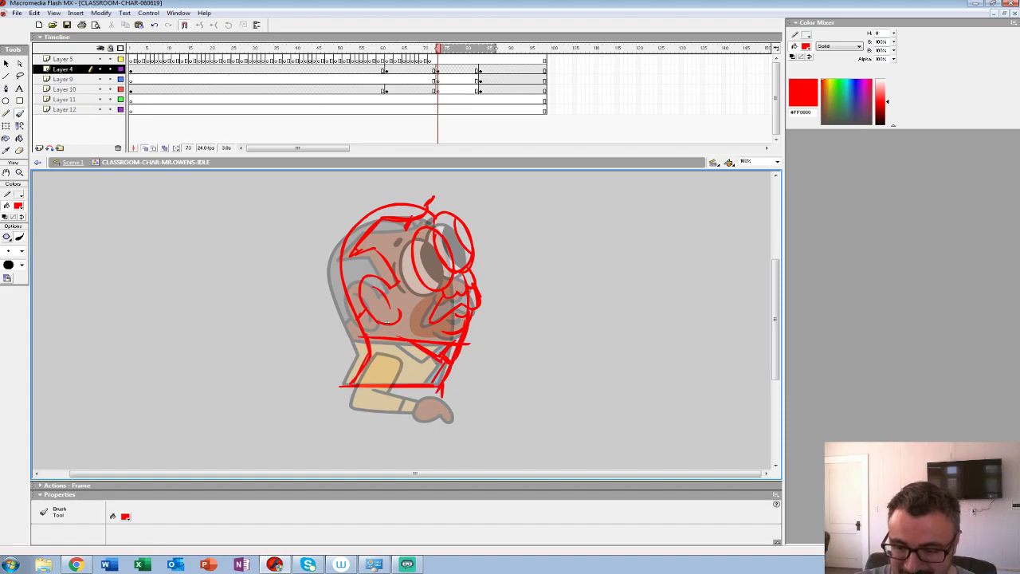
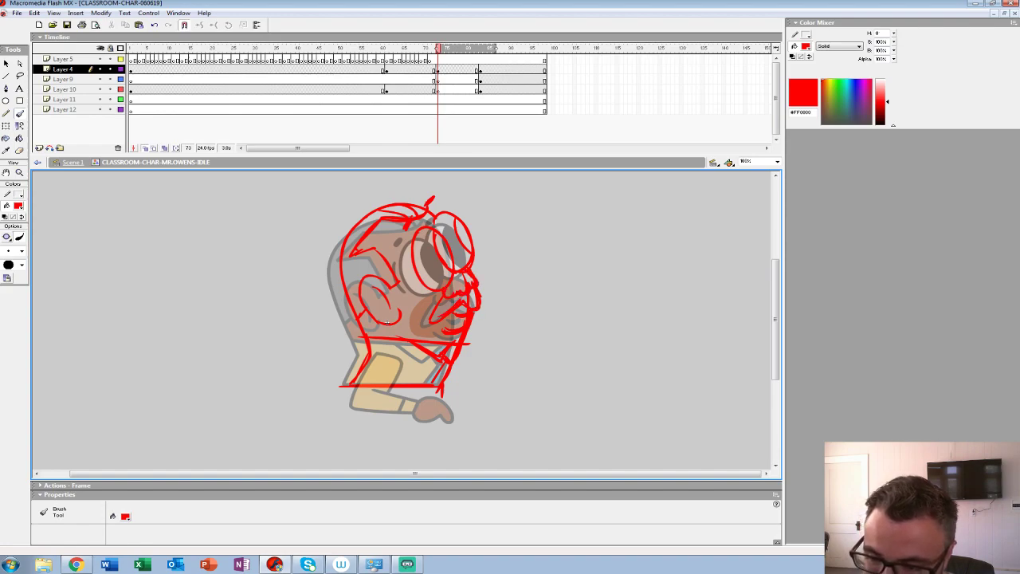
{"action": "mouse_move", "coordinate": [457, 219]}
{"action": "left_mouse_down"}
{"action": "mouse_move", "coordinate": [471, 251]}
{"action": "mouse_move", "coordinate": [462, 220]}
{"action": "left_mouse_up"}
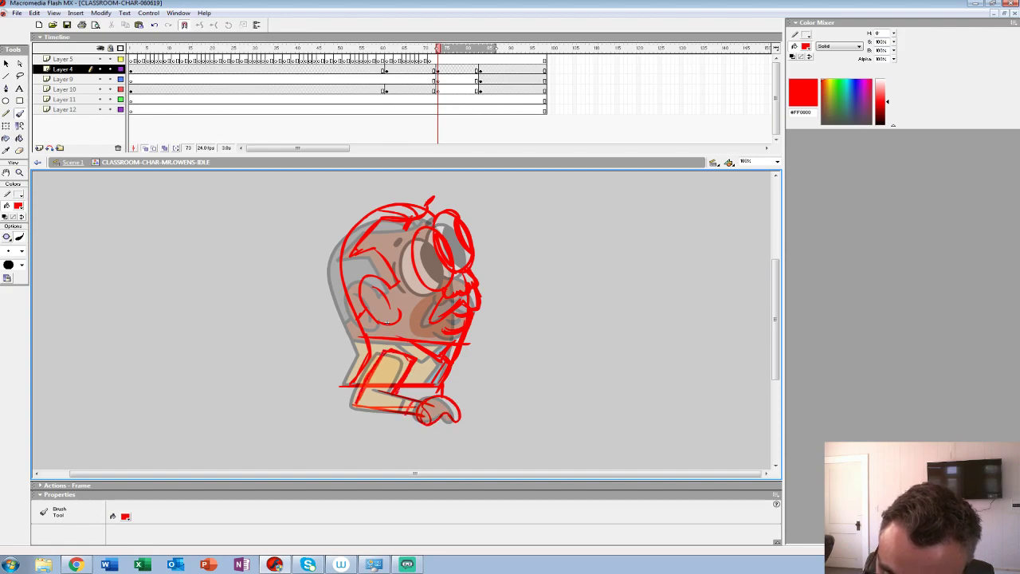
Step: Play back the rough, skew the whole sketch slightly forward at its upper end, and move it to Layer 10
{"action": "key", "text": "Return"}
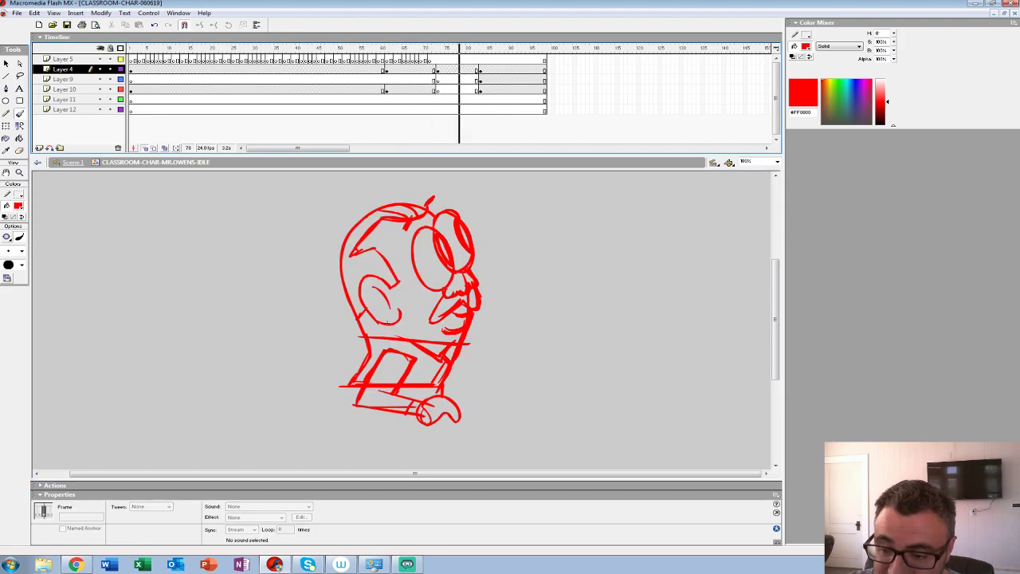
{"action": "key", "text": "Return"}
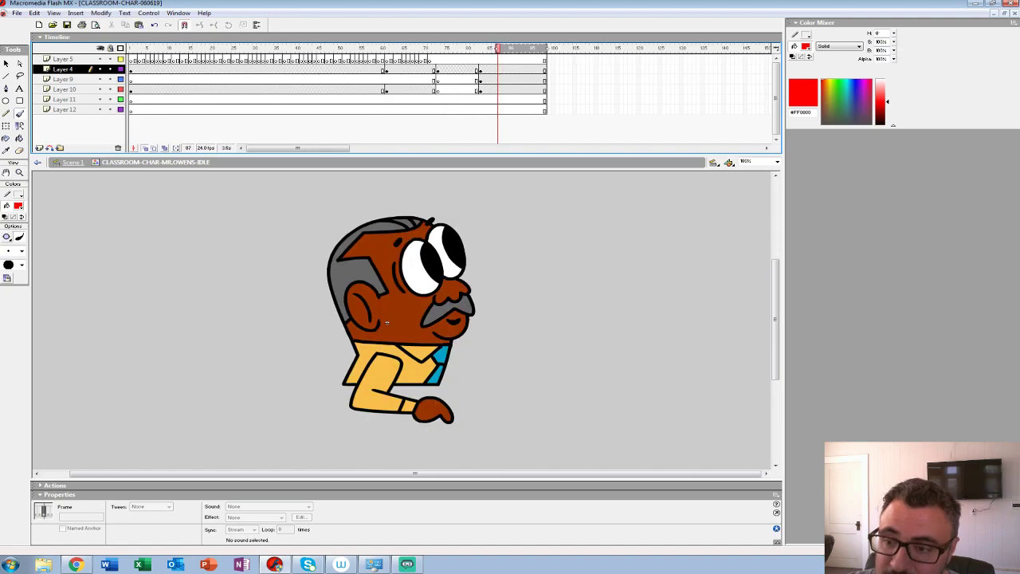
{"action": "left_click", "coordinate": [438, 69]}
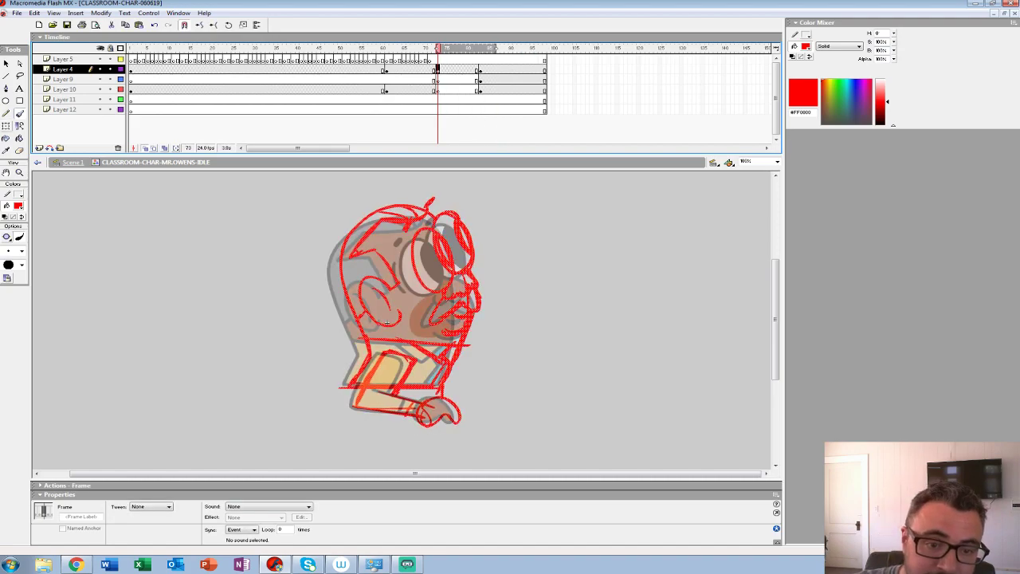
{"action": "key", "text": "q"}
{"action": "left_click_drag", "start_coordinate": [446, 197], "coordinate": [452, 197]}
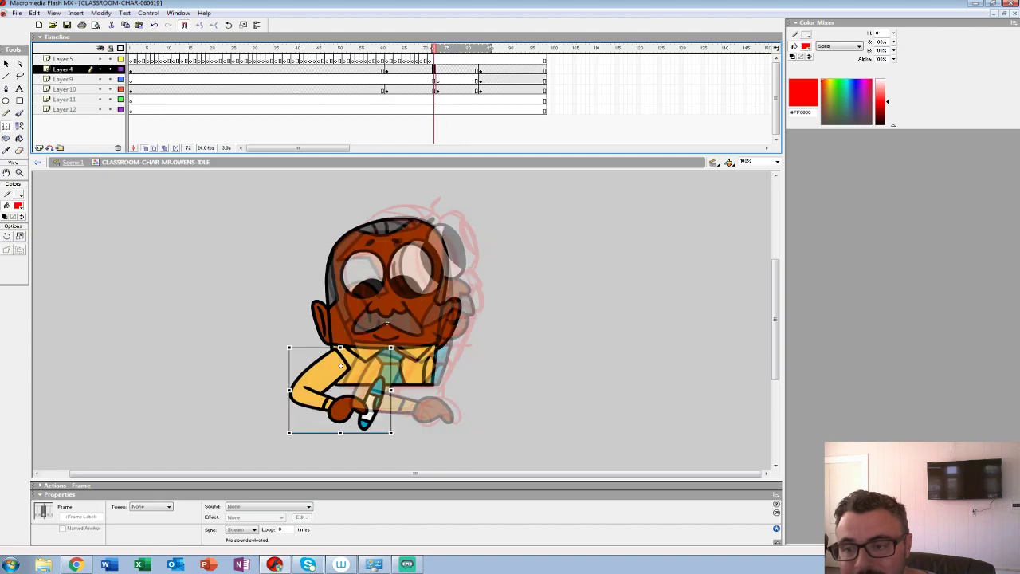
Step: Shorten the gap before the final side pose by one frame and insert a blank keyframe at frame 74 on Layer 10
{"action": "key", "text": "period"}
{"action": "key", "text": "Return"}
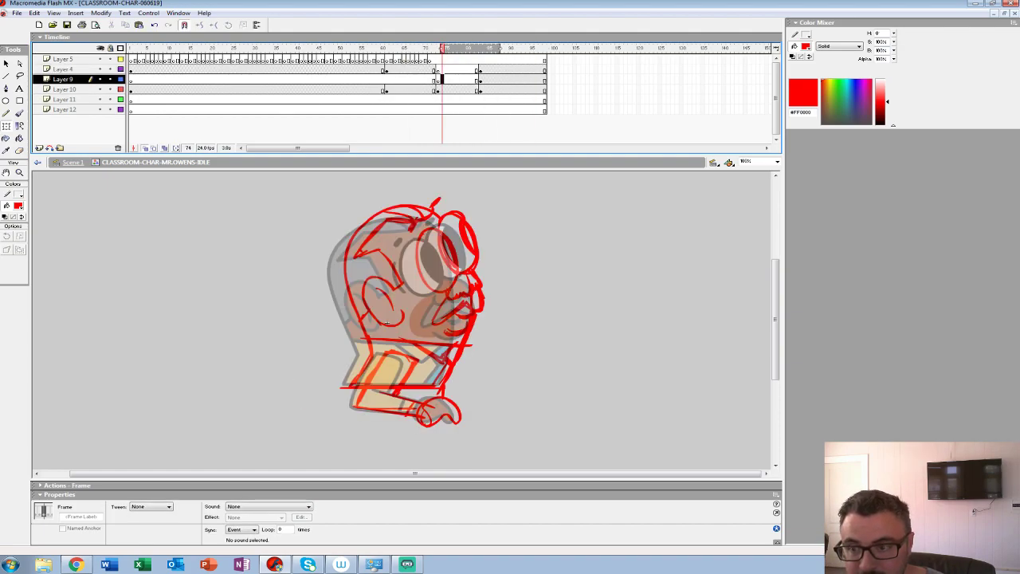
{"action": "key", "text": "Return"}
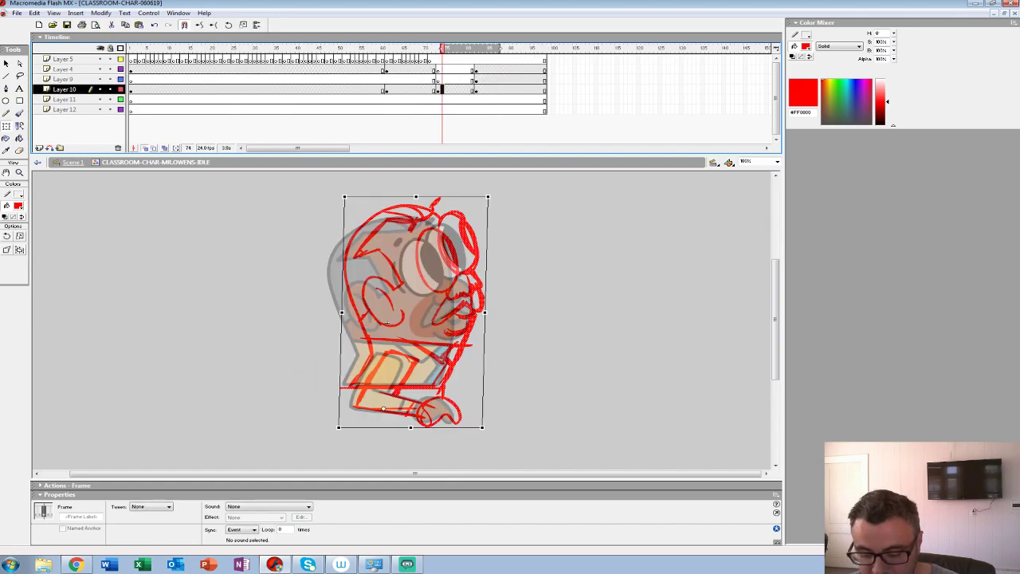
{"action": "key", "text": "Return"}
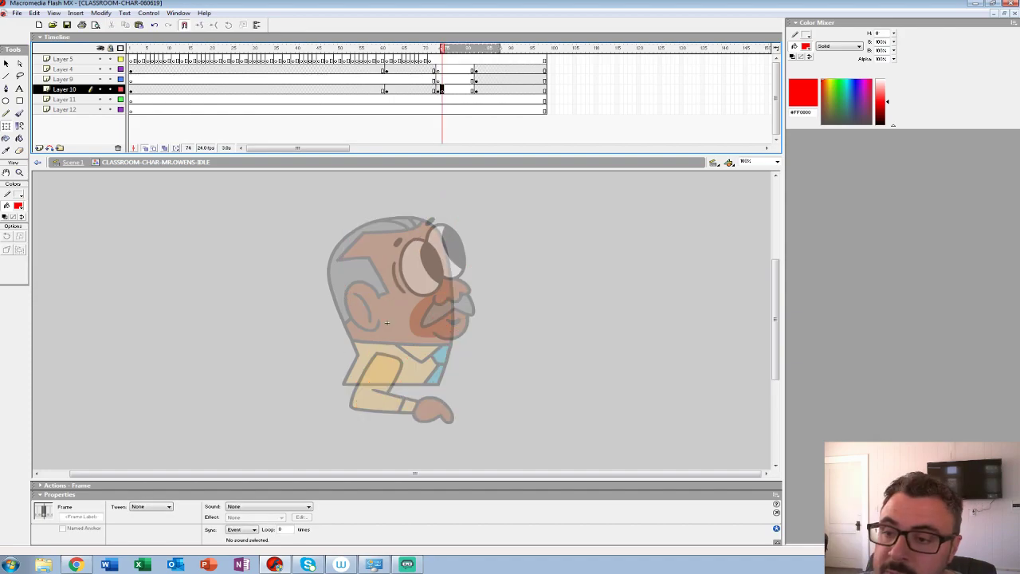
Step: Set the Brush to a black fill (#000000) and a larger size for inking over the onion-skinned sketch at frame 74
{"action": "key", "text": "comma"}
{"action": "key", "text": "period"}
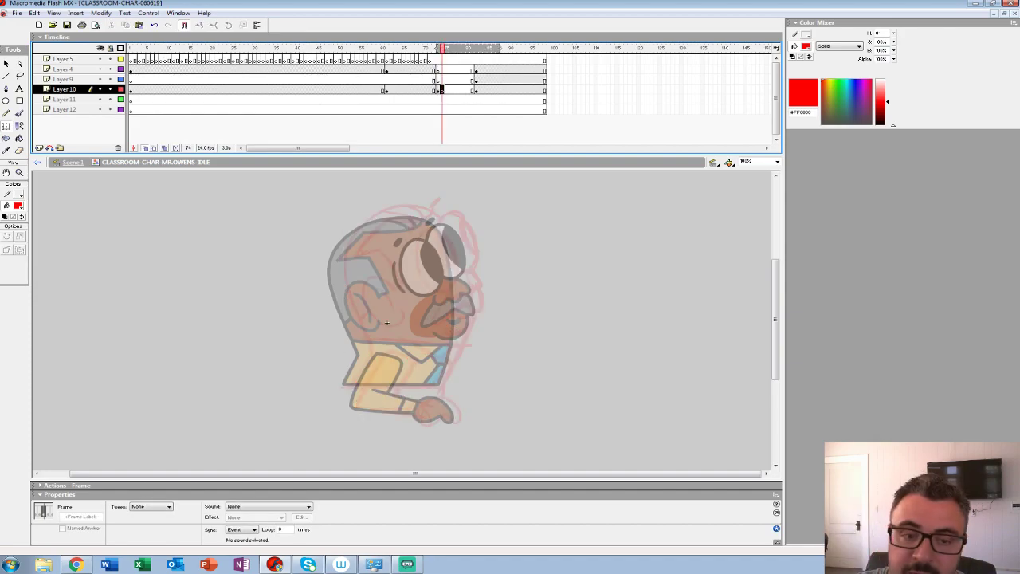
{"action": "key", "text": "z"}
{"action": "left_click", "coordinate": [386, 322]}
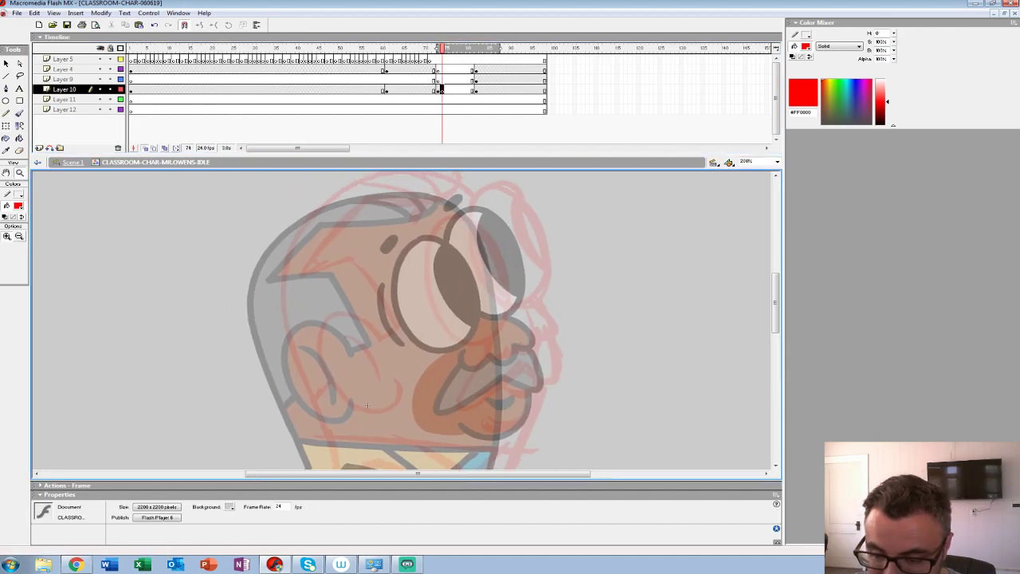
{"action": "key", "text": "ctrl+F3"}
{"action": "left_click_drag", "start_coordinate": [399, 155], "coordinate": [399, 115]}
{"action": "left_click", "coordinate": [505, 211]}
{"action": "left_click_drag", "start_coordinate": [494, 239], "coordinate": [536, 182]}
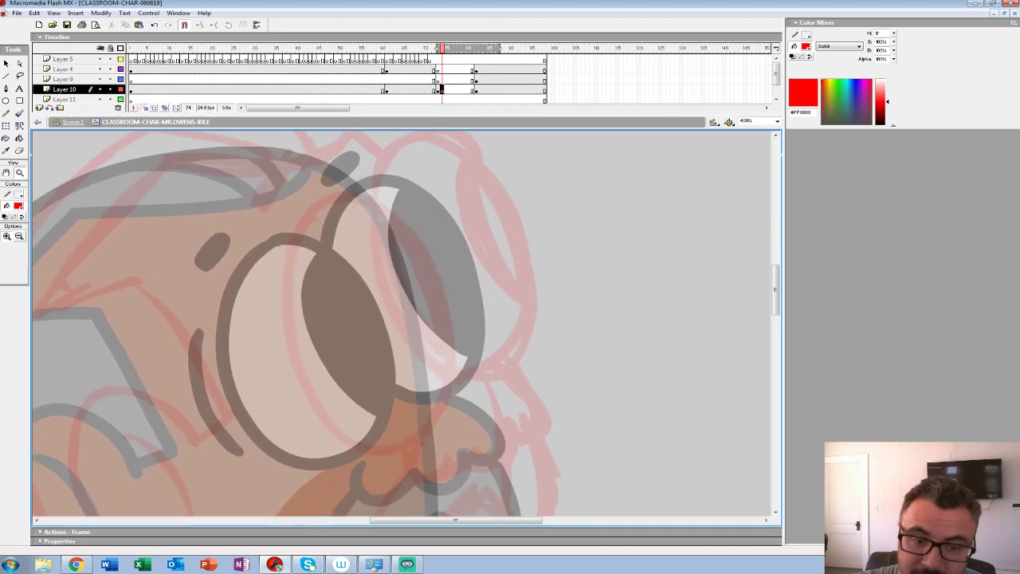
{"action": "left_click", "coordinate": [19, 114]}
{"action": "left_click", "coordinate": [18, 206]}
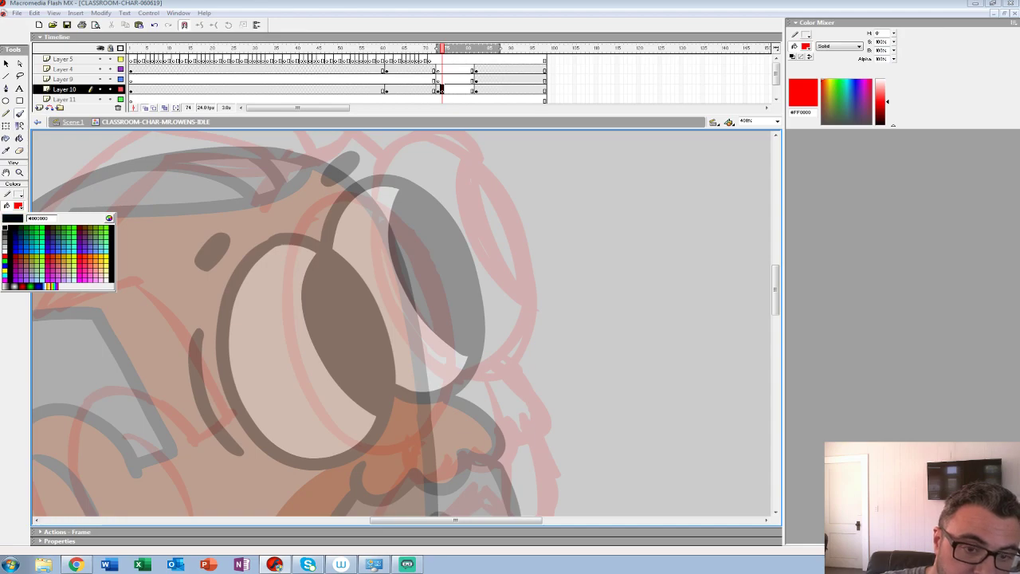
{"action": "left_click", "coordinate": [11, 229]}
{"action": "left_click", "coordinate": [17, 252]}
{"action": "left_click", "coordinate": [12, 363]}
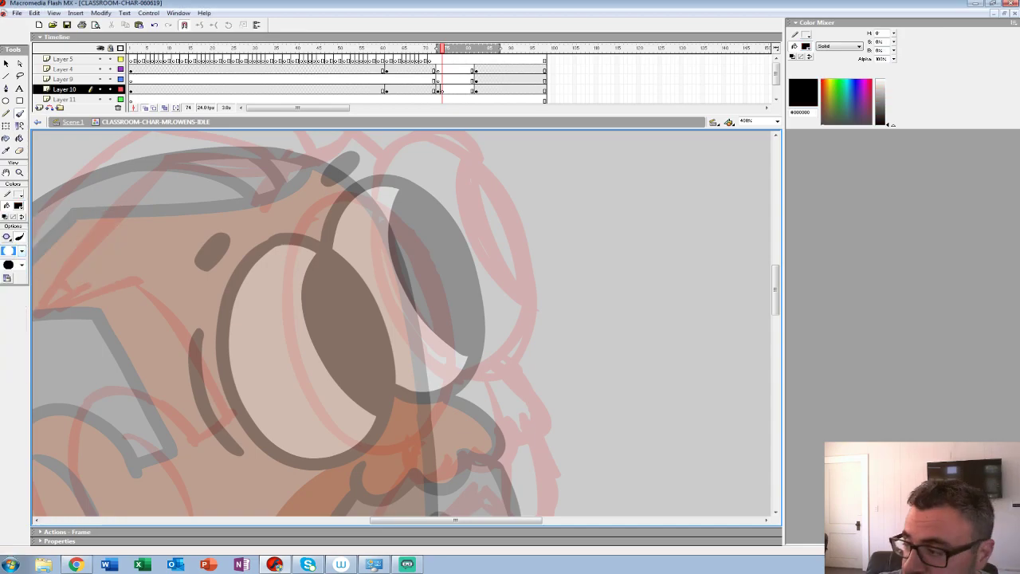
Step: Ink the eyes, nose and moustache in black over the red sketch at frame 74
{"action": "mouse_move", "coordinate": [330, 195]}
{"action": "left_mouse_down"}
{"action": "mouse_move", "coordinate": [298, 235]}
{"action": "mouse_move", "coordinate": [290, 275]}
{"action": "mouse_move", "coordinate": [294, 333]}
{"action": "mouse_move", "coordinate": [316, 392]}
{"action": "mouse_move", "coordinate": [347, 429]}
{"action": "mouse_move", "coordinate": [391, 442]}
{"action": "mouse_move", "coordinate": [438, 423]}
{"action": "mouse_move", "coordinate": [458, 363]}
{"action": "mouse_move", "coordinate": [422, 239]}
{"action": "mouse_move", "coordinate": [389, 207]}
{"action": "mouse_move", "coordinate": [347, 191]}
{"action": "mouse_move", "coordinate": [375, 237]}
{"action": "mouse_move", "coordinate": [394, 313]}
{"action": "mouse_move", "coordinate": [448, 368]}
{"action": "mouse_move", "coordinate": [445, 446]}
{"action": "mouse_move", "coordinate": [488, 361]}
{"action": "mouse_move", "coordinate": [458, 257]}
{"action": "mouse_move", "coordinate": [384, 203]}
{"action": "mouse_move", "coordinate": [323, 263]}
{"action": "left_mouse_up"}
{"action": "mouse_move", "coordinate": [417, 224]}
{"action": "left_mouse_down"}
{"action": "mouse_move", "coordinate": [414, 253]}
{"action": "mouse_move", "coordinate": [480, 381]}
{"action": "mouse_move", "coordinate": [484, 142]}
{"action": "left_mouse_up"}
{"action": "mouse_move", "coordinate": [470, 210]}
{"action": "left_mouse_down"}
{"action": "mouse_move", "coordinate": [489, 278]}
{"action": "mouse_move", "coordinate": [409, 315]}
{"action": "mouse_move", "coordinate": [364, 293]}
{"action": "mouse_move", "coordinate": [482, 206]}
{"action": "mouse_move", "coordinate": [519, 284]}
{"action": "mouse_move", "coordinate": [588, 271]}
{"action": "mouse_move", "coordinate": [618, 192]}
{"action": "mouse_move", "coordinate": [557, 153]}
{"action": "left_mouse_up"}
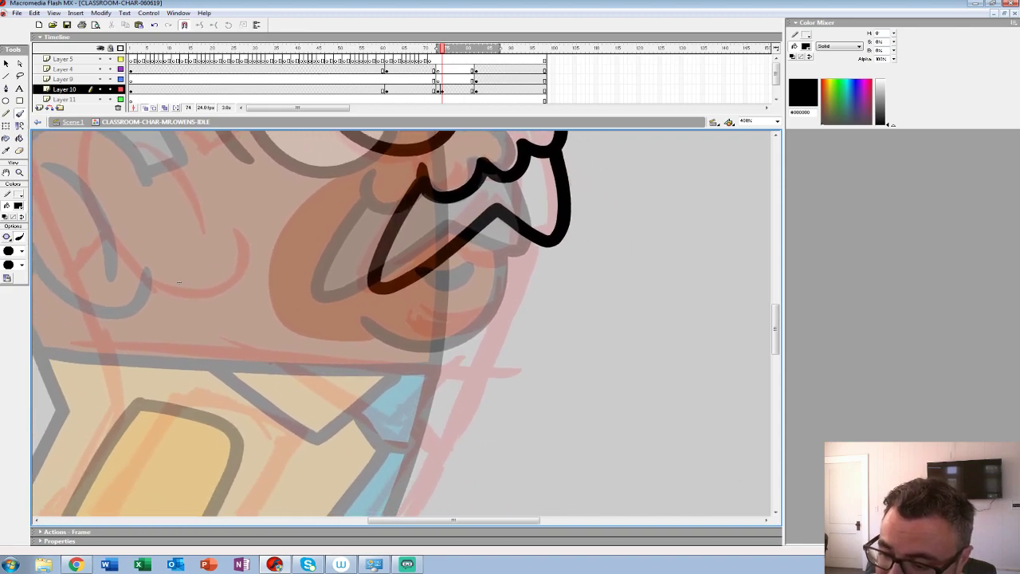
Step: Ink the mouth, chin and head outline down to the neck, following the red sketch
{"action": "mouse_move", "coordinate": [535, 238]}
{"action": "left_mouse_down"}
{"action": "mouse_move", "coordinate": [508, 313]}
{"action": "mouse_move", "coordinate": [420, 320]}
{"action": "left_mouse_up"}
{"action": "left_click_drag", "start_coordinate": [465, 257], "coordinate": [516, 250]}
{"action": "mouse_move", "coordinate": [462, 163]}
{"action": "left_mouse_down"}
{"action": "mouse_move", "coordinate": [452, 262]}
{"action": "mouse_move", "coordinate": [549, 478]}
{"action": "mouse_move", "coordinate": [659, 529]}
{"action": "mouse_move", "coordinate": [652, 554]}
{"action": "left_mouse_up"}
{"action": "mouse_move", "coordinate": [493, 259]}
{"action": "left_mouse_down"}
{"action": "mouse_move", "coordinate": [502, 255]}
{"action": "mouse_move", "coordinate": [489, 275]}
{"action": "left_mouse_up"}
{"action": "mouse_move", "coordinate": [580, 180]}
{"action": "left_mouse_down"}
{"action": "mouse_move", "coordinate": [590, 176]}
{"action": "mouse_move", "coordinate": [561, 199]}
{"action": "left_mouse_up"}
{"action": "mouse_move", "coordinate": [518, 318]}
{"action": "left_mouse_down"}
{"action": "mouse_move", "coordinate": [533, 268]}
{"action": "mouse_move", "coordinate": [582, 299]}
{"action": "left_mouse_up"}
{"action": "mouse_move", "coordinate": [650, 227]}
{"action": "left_mouse_down"}
{"action": "mouse_move", "coordinate": [596, 196]}
{"action": "mouse_move", "coordinate": [504, 186]}
{"action": "mouse_move", "coordinate": [401, 214]}
{"action": "mouse_move", "coordinate": [297, 306]}
{"action": "mouse_move", "coordinate": [276, 358]}
{"action": "left_mouse_up"}
{"action": "left_click_drag", "start_coordinate": [398, 446], "coordinate": [538, 275]}
{"action": "mouse_move", "coordinate": [429, 158]}
{"action": "left_mouse_down"}
{"action": "mouse_move", "coordinate": [413, 287]}
{"action": "mouse_move", "coordinate": [438, 396]}
{"action": "left_mouse_up"}
{"action": "left_click_drag", "start_coordinate": [454, 422], "coordinate": [413, 187]}
{"action": "mouse_move", "coordinate": [393, 148]}
{"action": "left_mouse_down"}
{"action": "mouse_move", "coordinate": [475, 363]}
{"action": "mouse_move", "coordinate": [467, 220]}
{"action": "left_mouse_up"}
{"action": "key", "text": "ctrl+z"}
Step: Ink the torso outline, the bent arm and the hand in black over the red sketch at frame 74
{"action": "left_click_drag", "start_coordinate": [480, 367], "coordinate": [396, 494]}
{"action": "left_click_drag", "start_coordinate": [538, 248], "coordinate": [302, 180]}
{"action": "mouse_move", "coordinate": [571, 333]}
{"action": "left_mouse_down"}
{"action": "mouse_move", "coordinate": [518, 430]}
{"action": "mouse_move", "coordinate": [364, 428]}
{"action": "mouse_move", "coordinate": [496, 309]}
{"action": "mouse_move", "coordinate": [349, 236]}
{"action": "left_mouse_up"}
{"action": "mouse_move", "coordinate": [441, 309]}
{"action": "left_mouse_down"}
{"action": "mouse_move", "coordinate": [418, 367]}
{"action": "mouse_move", "coordinate": [456, 398]}
{"action": "mouse_move", "coordinate": [534, 358]}
{"action": "mouse_move", "coordinate": [576, 383]}
{"action": "mouse_move", "coordinate": [436, 311]}
{"action": "mouse_move", "coordinate": [487, 294]}
{"action": "mouse_move", "coordinate": [535, 304]}
{"action": "mouse_move", "coordinate": [566, 326]}
{"action": "mouse_move", "coordinate": [584, 357]}
{"action": "mouse_move", "coordinate": [577, 382]}
{"action": "mouse_move", "coordinate": [517, 372]}
{"action": "mouse_move", "coordinate": [486, 393]}
{"action": "mouse_move", "coordinate": [436, 395]}
{"action": "mouse_move", "coordinate": [409, 353]}
{"action": "mouse_move", "coordinate": [432, 309]}
{"action": "mouse_move", "coordinate": [274, 265]}
{"action": "left_mouse_up"}
{"action": "key", "text": "ctrl+z"}
{"action": "left_click", "coordinate": [431, 310]}
{"action": "key", "text": "space"}
{"action": "mouse_move", "coordinate": [279, 269]}
{"action": "left_mouse_down"}
{"action": "mouse_move", "coordinate": [391, 365]}
{"action": "mouse_move", "coordinate": [473, 239]}
{"action": "left_mouse_up"}
{"action": "key", "text": "ctrl+z"}
{"action": "mouse_move", "coordinate": [396, 369]}
{"action": "left_mouse_down"}
{"action": "mouse_move", "coordinate": [460, 287]}
{"action": "mouse_move", "coordinate": [476, 237]}
{"action": "mouse_move", "coordinate": [378, 198]}
{"action": "mouse_move", "coordinate": [349, 215]}
{"action": "mouse_move", "coordinate": [306, 269]}
{"action": "mouse_move", "coordinate": [222, 424]}
{"action": "left_mouse_up"}
{"action": "key", "text": "ctrl+z"}
{"action": "mouse_move", "coordinate": [384, 370]}
{"action": "left_mouse_down"}
{"action": "mouse_move", "coordinate": [433, 322]}
{"action": "mouse_move", "coordinate": [467, 215]}
{"action": "mouse_move", "coordinate": [331, 239]}
{"action": "mouse_move", "coordinate": [229, 390]}
{"action": "mouse_move", "coordinate": [229, 424]}
{"action": "left_mouse_up"}
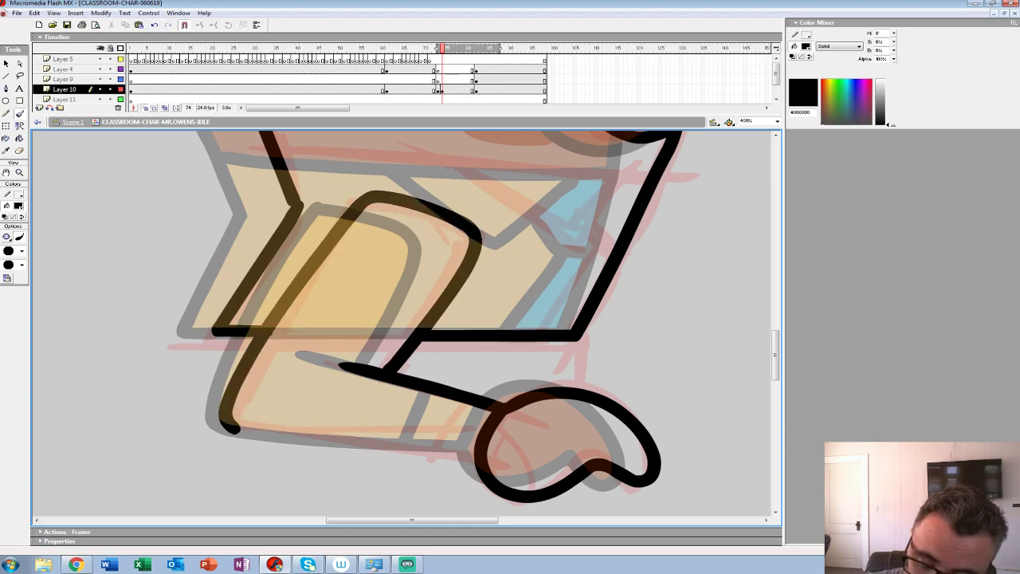
Step: Ink the forearm's underside, sleeve cuff, neckline, shirt collar and tie over the sketch
{"action": "scroll", "coordinate": [402, 326], "scroll_direction": "down", "scroll_amount": 3}
{"action": "left_click_drag", "start_coordinate": [478, 344], "coordinate": [227, 309]}
{"action": "scroll", "coordinate": [295, 220], "scroll_direction": "up", "scroll_amount": 7}
{"action": "left_click_drag", "start_coordinate": [296, 220], "coordinate": [188, 258]}
{"action": "left_click_drag", "start_coordinate": [112, 320], "coordinate": [480, 340]}
{"action": "key", "text": "ctrl+z"}
{"action": "left_click_drag", "start_coordinate": [110, 319], "coordinate": [481, 346]}
{"action": "mouse_move", "coordinate": [271, 329]}
{"action": "left_mouse_down"}
{"action": "mouse_move", "coordinate": [381, 415]}
{"action": "mouse_move", "coordinate": [454, 347]}
{"action": "left_mouse_up"}
{"action": "left_click_drag", "start_coordinate": [188, 259], "coordinate": [203, 157]}
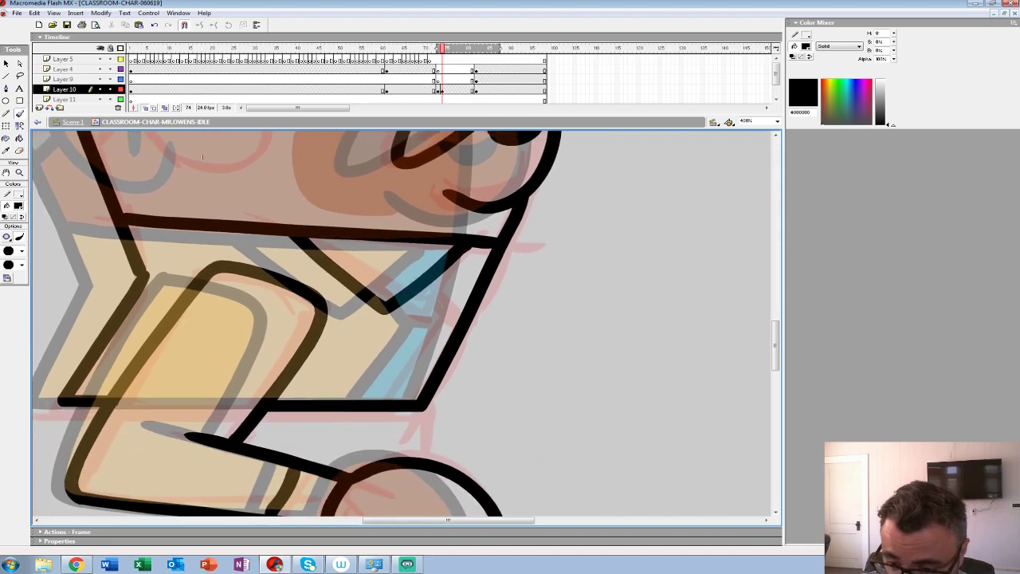
{"action": "left_click_drag", "start_coordinate": [429, 312], "coordinate": [461, 324]}
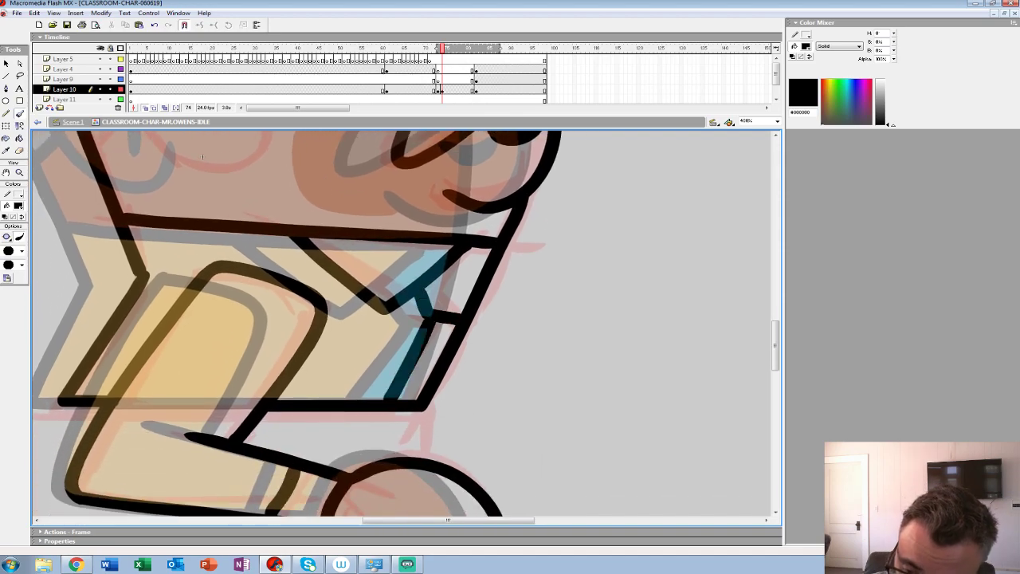
Step: Ink the ear, hairline, hair strands and eyebrows to complete the head's line work at frame 74
{"action": "left_click_drag", "start_coordinate": [202, 157], "coordinate": [287, 454]}
{"action": "mouse_move", "coordinate": [255, 295]}
{"action": "left_mouse_down"}
{"action": "mouse_move", "coordinate": [288, 409]}
{"action": "mouse_move", "coordinate": [328, 449]}
{"action": "mouse_move", "coordinate": [393, 354]}
{"action": "mouse_move", "coordinate": [460, 205]}
{"action": "left_mouse_up"}
{"action": "mouse_move", "coordinate": [524, 230]}
{"action": "left_mouse_down"}
{"action": "mouse_move", "coordinate": [478, 187]}
{"action": "mouse_move", "coordinate": [422, 181]}
{"action": "mouse_move", "coordinate": [394, 218]}
{"action": "mouse_move", "coordinate": [394, 261]}
{"action": "mouse_move", "coordinate": [424, 322]}
{"action": "mouse_move", "coordinate": [489, 369]}
{"action": "mouse_move", "coordinate": [550, 354]}
{"action": "mouse_move", "coordinate": [562, 322]}
{"action": "left_mouse_up"}
{"action": "left_click_drag", "start_coordinate": [450, 223], "coordinate": [508, 317]}
{"action": "mouse_move", "coordinate": [478, 215]}
{"action": "left_mouse_down"}
{"action": "mouse_move", "coordinate": [440, 418]}
{"action": "mouse_move", "coordinate": [406, 495]}
{"action": "left_mouse_up"}
{"action": "mouse_move", "coordinate": [592, 213]}
{"action": "left_mouse_down"}
{"action": "mouse_move", "coordinate": [451, 230]}
{"action": "mouse_move", "coordinate": [363, 288]}
{"action": "mouse_move", "coordinate": [278, 387]}
{"action": "left_mouse_up"}
{"action": "left_click_drag", "start_coordinate": [447, 335], "coordinate": [469, 305]}
{"action": "key", "text": "ctrl+z"}
{"action": "mouse_move", "coordinate": [620, 175]}
{"action": "left_mouse_down"}
{"action": "mouse_move", "coordinate": [584, 198]}
{"action": "mouse_move", "coordinate": [457, 180]}
{"action": "mouse_move", "coordinate": [369, 261]}
{"action": "mouse_move", "coordinate": [311, 344]}
{"action": "mouse_move", "coordinate": [419, 300]}
{"action": "left_mouse_up"}
{"action": "scroll", "coordinate": [425, 474], "scroll_direction": "down", "scroll_amount": 5}
{"action": "mouse_move", "coordinate": [397, 161]}
{"action": "left_mouse_down"}
{"action": "mouse_move", "coordinate": [478, 306]}
{"action": "mouse_move", "coordinate": [460, 338]}
{"action": "left_mouse_up"}
{"action": "left_click_drag", "start_coordinate": [446, 399], "coordinate": [554, 232]}
{"action": "left_click_drag", "start_coordinate": [463, 268], "coordinate": [432, 304]}
{"action": "mouse_move", "coordinate": [510, 151]}
{"action": "left_mouse_down"}
{"action": "mouse_move", "coordinate": [361, 426]}
{"action": "mouse_move", "coordinate": [361, 511]}
{"action": "left_mouse_up"}
{"action": "mouse_move", "coordinate": [399, 212]}
{"action": "left_mouse_down"}
{"action": "mouse_move", "coordinate": [498, 247]}
{"action": "mouse_move", "coordinate": [542, 238]}
{"action": "left_mouse_up"}
{"action": "mouse_move", "coordinate": [526, 350]}
{"action": "left_mouse_down"}
{"action": "mouse_move", "coordinate": [396, 189]}
{"action": "mouse_move", "coordinate": [337, 182]}
{"action": "left_mouse_up"}
Step: Fill both pupils with black using the Paint Bucket
{"action": "left_click", "coordinate": [19, 139]}
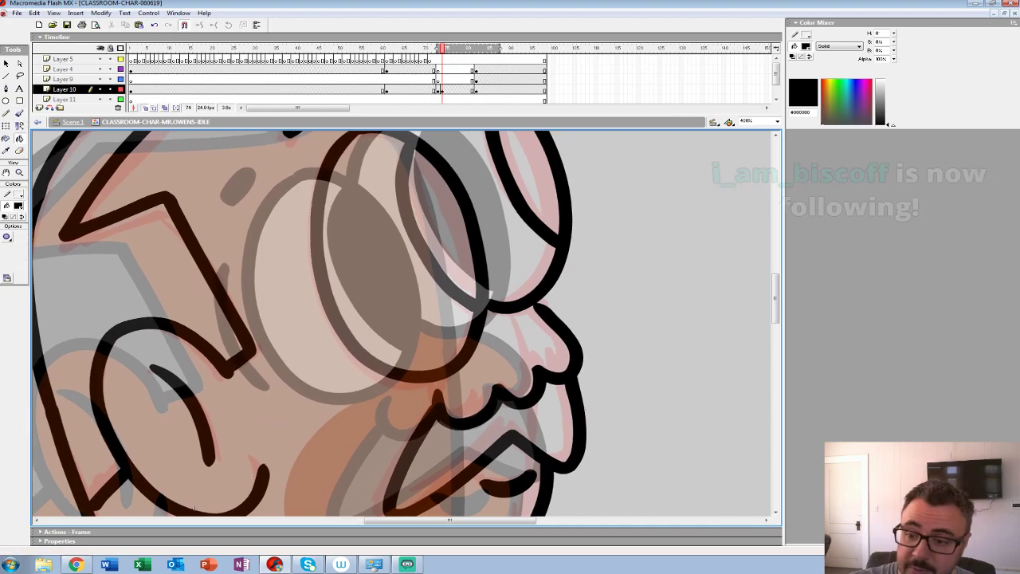
{"action": "left_click", "coordinate": [443, 223]}
{"action": "left_click", "coordinate": [526, 179]}
{"action": "left_click_drag", "start_coordinate": [526, 191], "coordinate": [522, 274]}
Step: Move the inked overshoot drawing on Layer 10 one frame earlier, to frame 73
{"action": "left_click", "coordinate": [19, 173]}
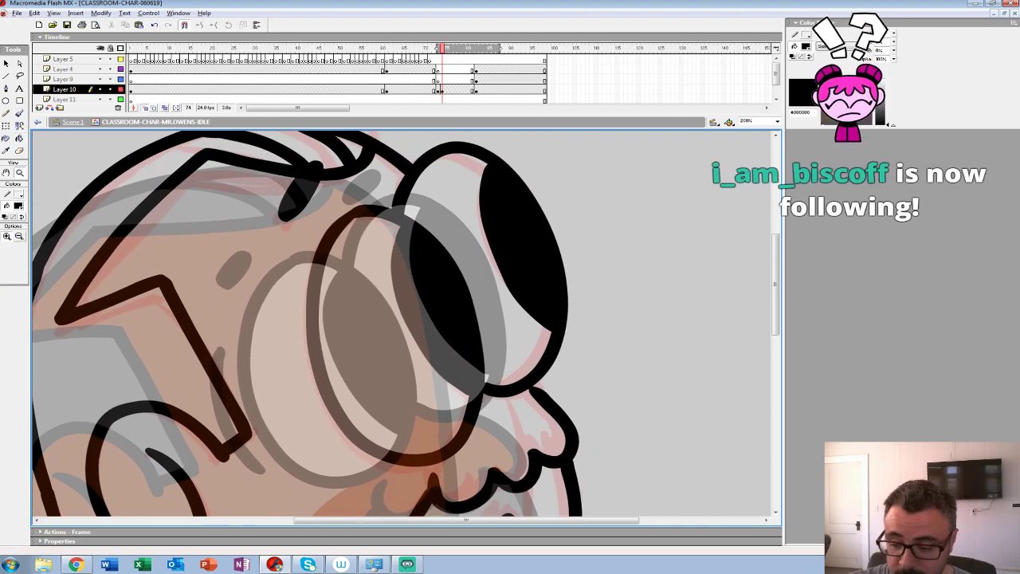
{"action": "double_click", "coordinate": [19, 172]}
{"action": "left_click_drag", "start_coordinate": [446, 351], "coordinate": [456, 296]}
{"action": "left_click", "coordinate": [443, 90]}
{"action": "left_click_drag", "start_coordinate": [443, 90], "coordinate": [437, 90]}
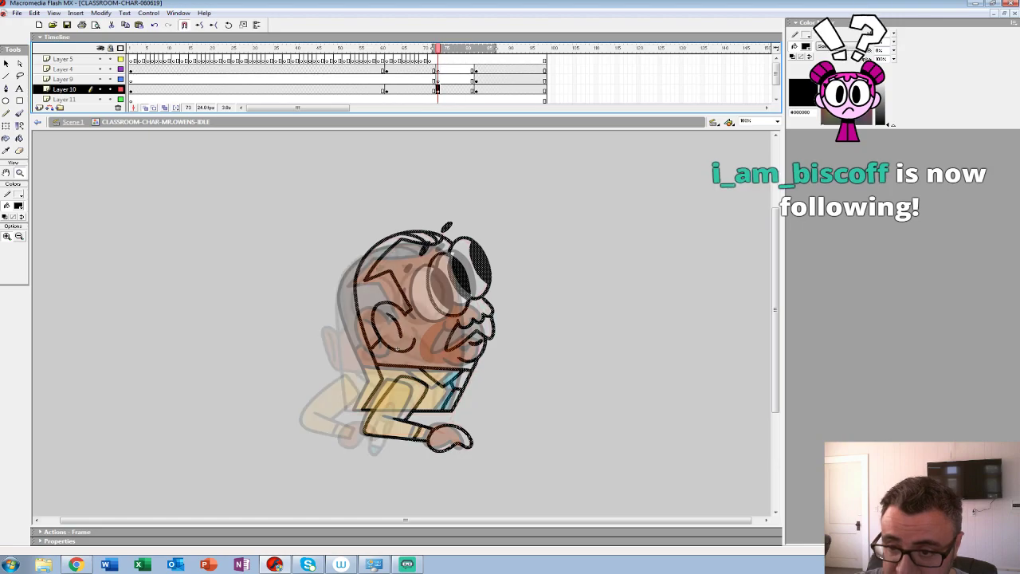
Step: Play the animation through the head turn several times to check the timing of the inked overshoot drawing
{"action": "key", "text": "Return"}
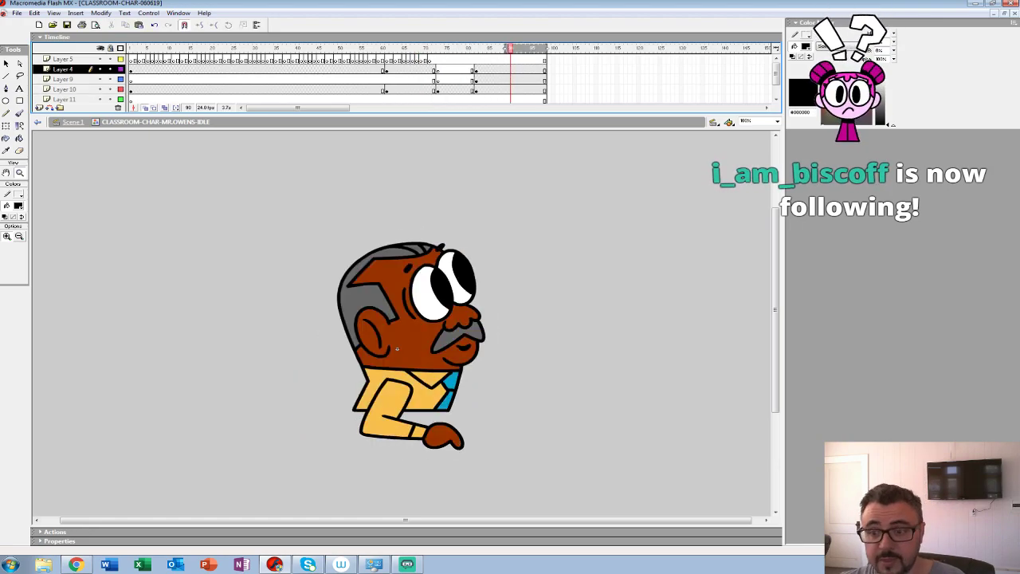
{"action": "left_click", "coordinate": [432, 79]}
{"action": "key", "text": "Return"}
{"action": "left_click", "coordinate": [432, 80]}
{"action": "key", "text": "Return"}
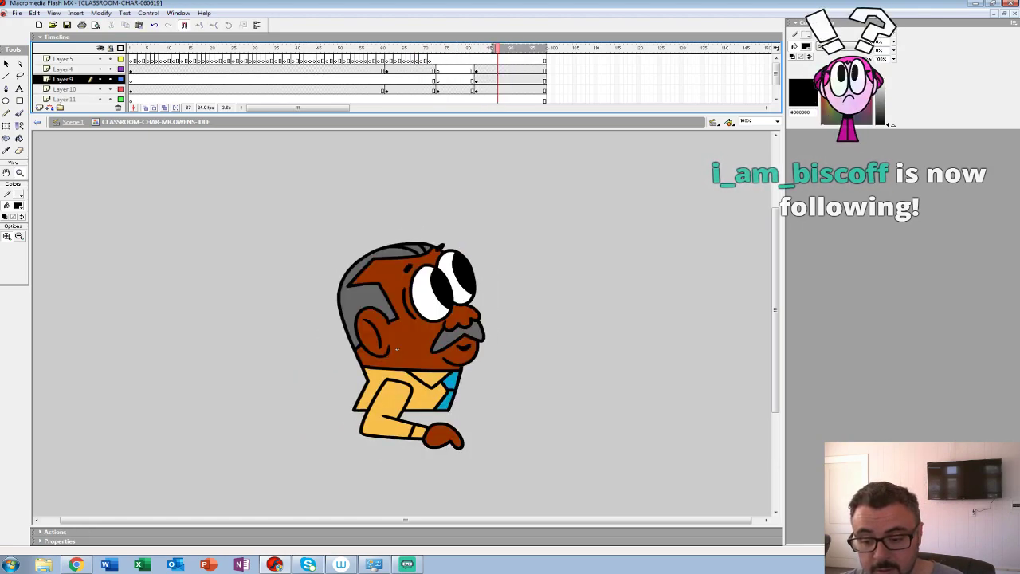
{"action": "left_click", "coordinate": [438, 90]}
{"action": "key", "text": "Return"}
{"action": "left_click", "coordinate": [421, 90]}
{"action": "key", "text": "Return"}
{"action": "left_click", "coordinate": [412, 90]}
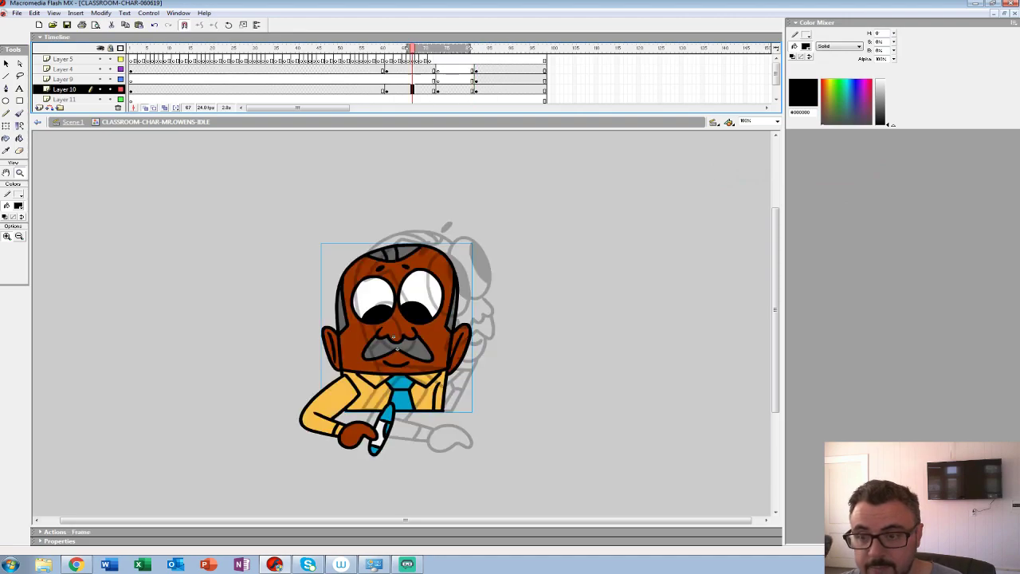
{"action": "left_click", "coordinate": [450, 91]}
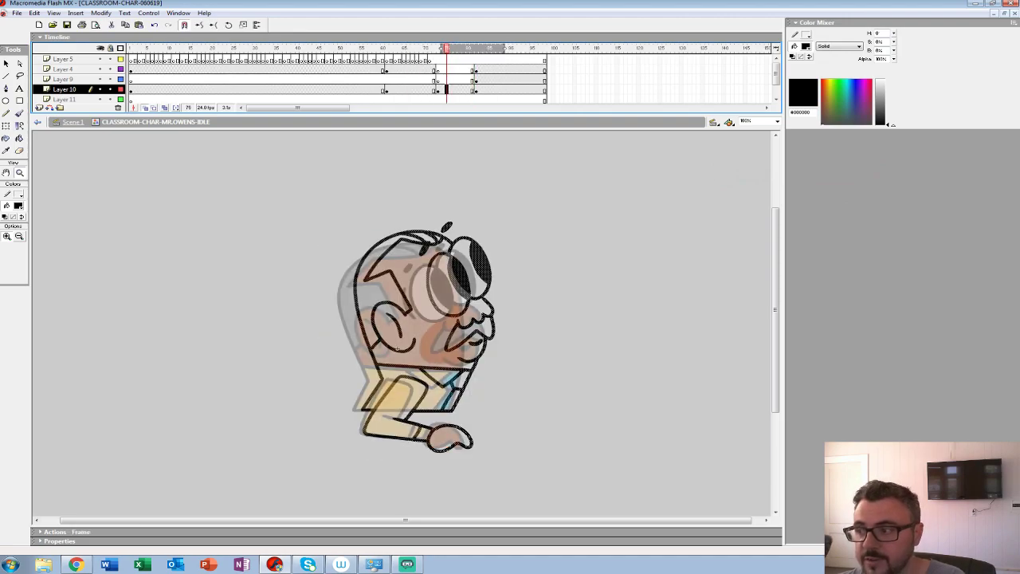
{"action": "left_click", "coordinate": [412, 80]}
{"action": "key", "text": "Return"}
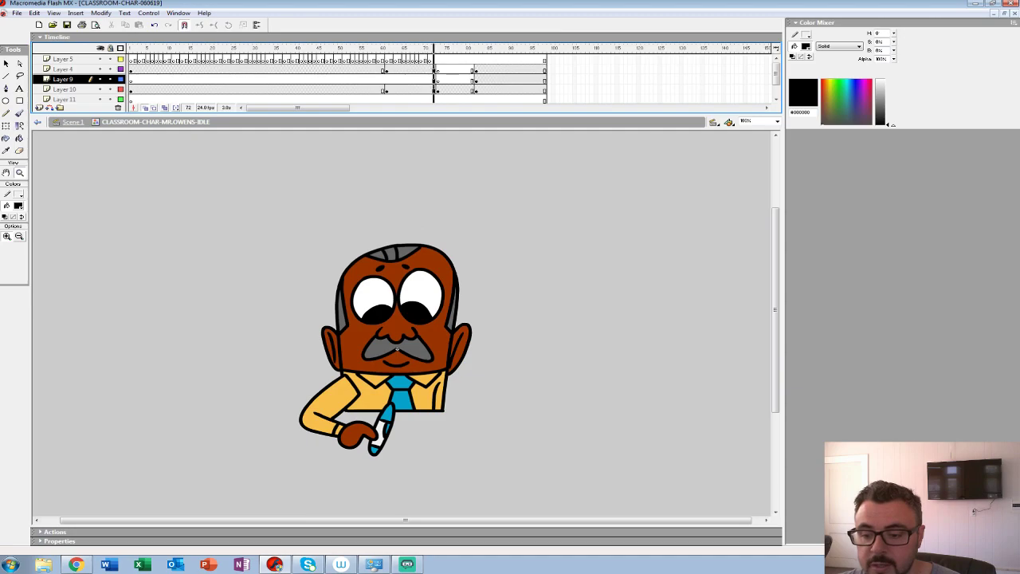
Step: Extend the alternating blank keyframes on Layer 5 through frame 80
{"action": "left_click", "coordinate": [441, 90]}
{"action": "left_click", "coordinate": [437, 90]}
{"action": "left_click", "coordinate": [438, 59]}
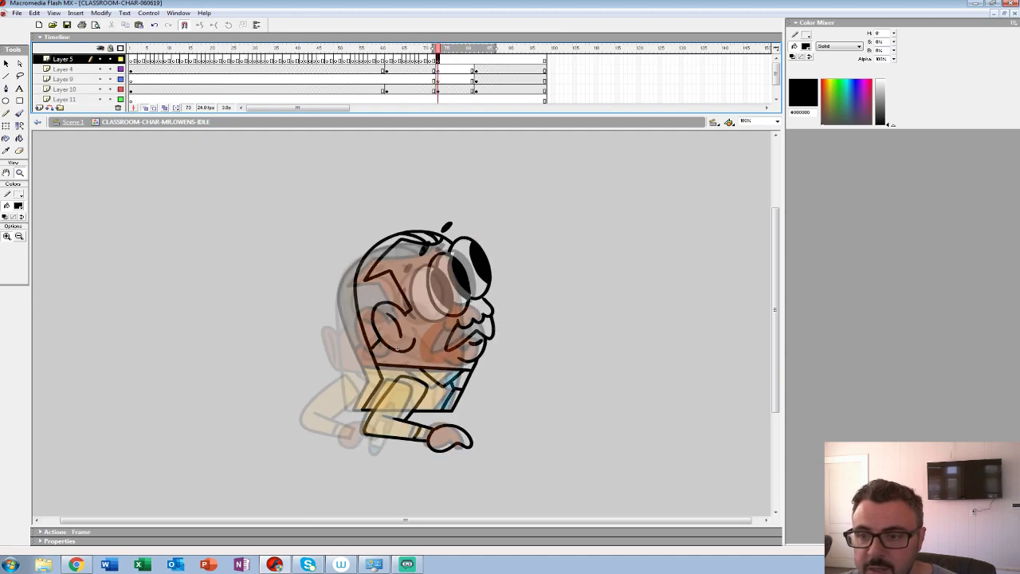
{"action": "left_click", "coordinate": [441, 60]}
{"action": "left_click", "coordinate": [450, 59]}
{"action": "key", "text": "F7"}
{"action": "key", "text": "period"}
{"action": "key", "text": "period"}
{"action": "key", "text": "F7"}
{"action": "key", "text": "period"}
{"action": "key", "text": "period"}
{"action": "key", "text": "F7"}
{"action": "left_click_drag", "start_coordinate": [442, 60], "coordinate": [467, 60]}
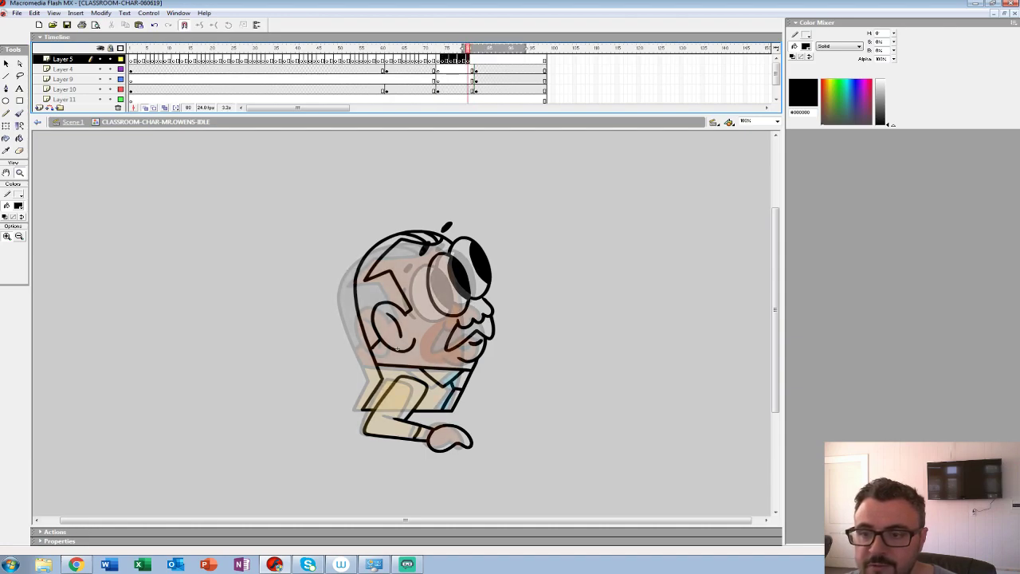
Step: Insert a blank keyframe at frame 76 on Layer 10 for the next in-between drawing
{"action": "left_click", "coordinate": [450, 60]}
{"action": "left_click", "coordinate": [451, 89]}
{"action": "key", "text": "Delete"}
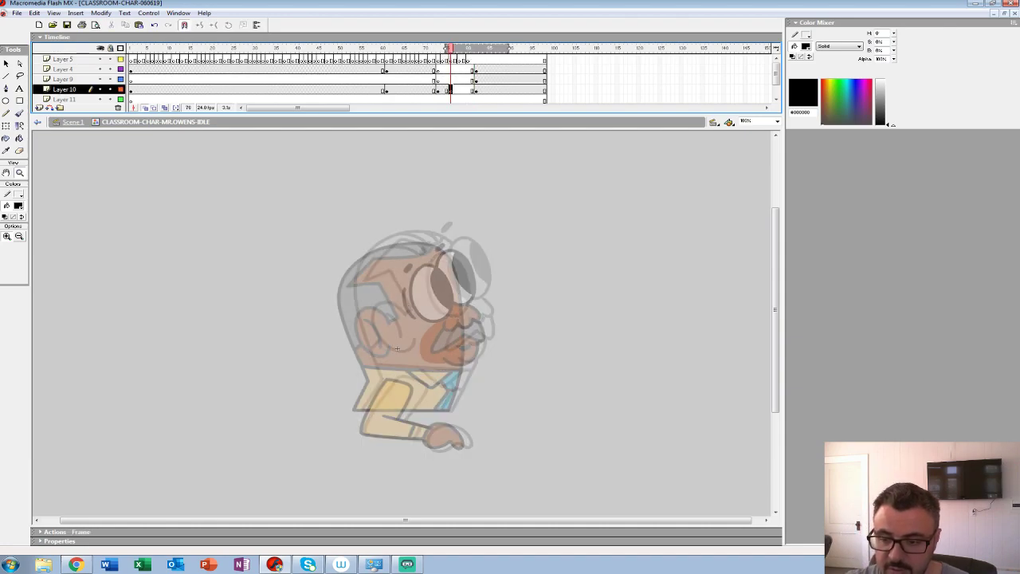
{"action": "left_click", "coordinate": [499, 90]}
{"action": "left_click", "coordinate": [450, 89]}
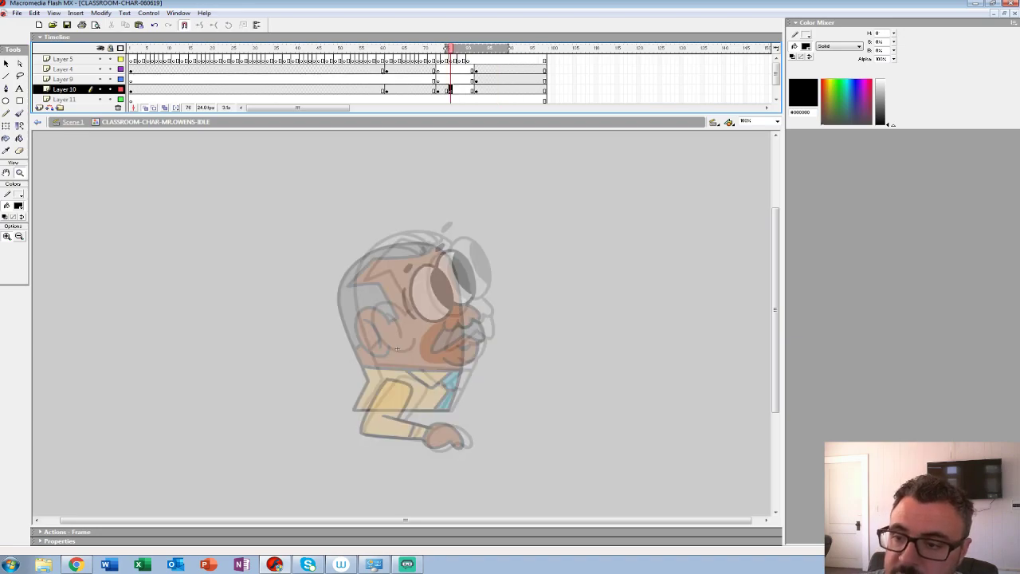
Step: Sketch the eyes, eyebrows, nose, moustache, mouth and chin at frame 76 between the onion-skinned poses with a small brush
{"action": "left_click", "coordinate": [396, 348]}
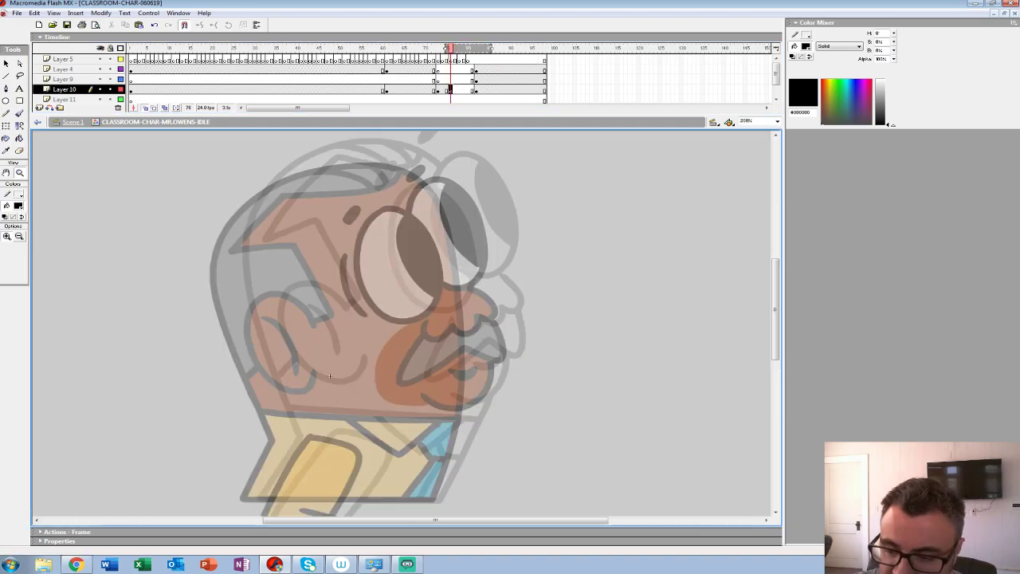
{"action": "key", "text": "b"}
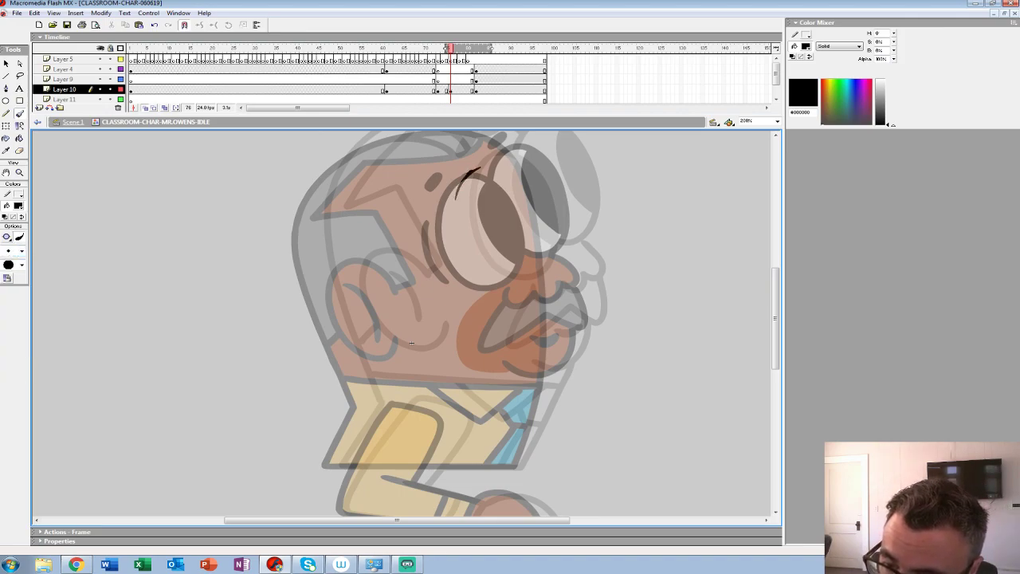
{"action": "key", "text": "ctrl+z"}
{"action": "left_click_drag", "start_coordinate": [486, 277], "coordinate": [511, 280]}
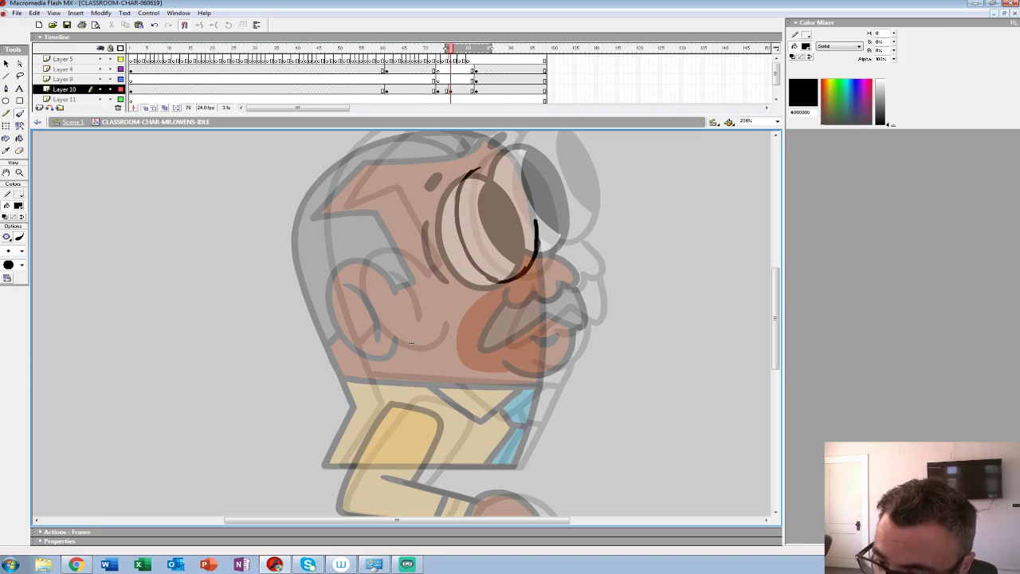
{"action": "left_click_drag", "start_coordinate": [490, 165], "coordinate": [458, 199]}
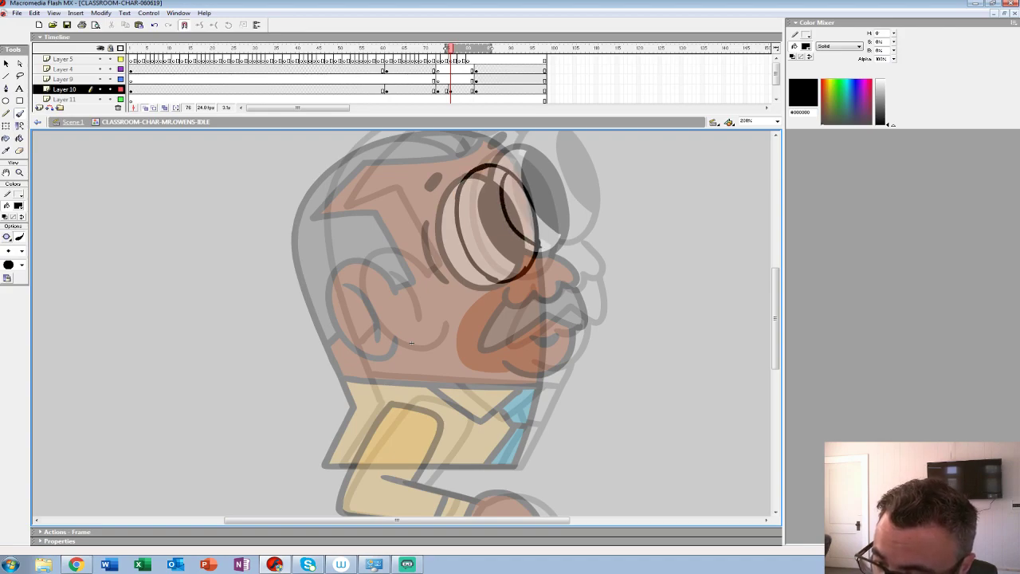
{"action": "left_click_drag", "start_coordinate": [411, 342], "coordinate": [326, 440]}
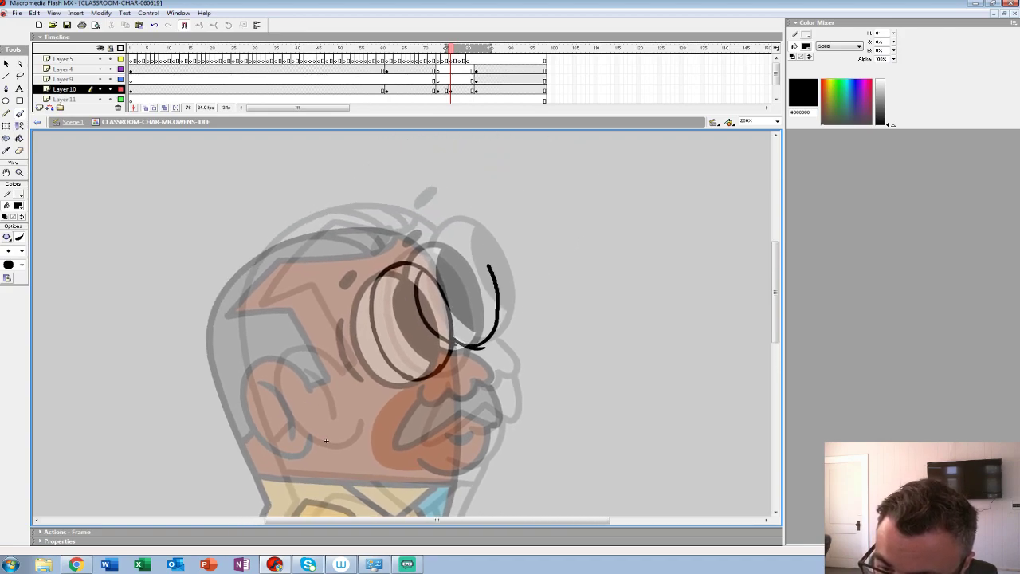
{"action": "left_click_drag", "start_coordinate": [490, 270], "coordinate": [420, 263]}
{"action": "left_click_drag", "start_coordinate": [326, 440], "coordinate": [357, 342]}
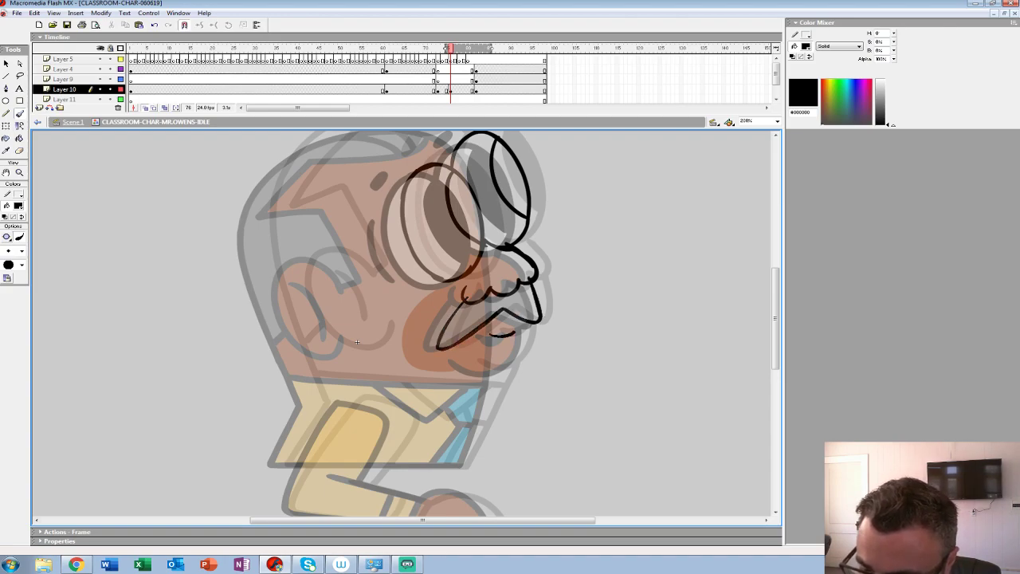
{"action": "mouse_move", "coordinate": [357, 342]}
{"action": "left_mouse_down"}
{"action": "mouse_move", "coordinate": [426, 409]}
{"action": "mouse_move", "coordinate": [494, 375]}
{"action": "left_mouse_up"}
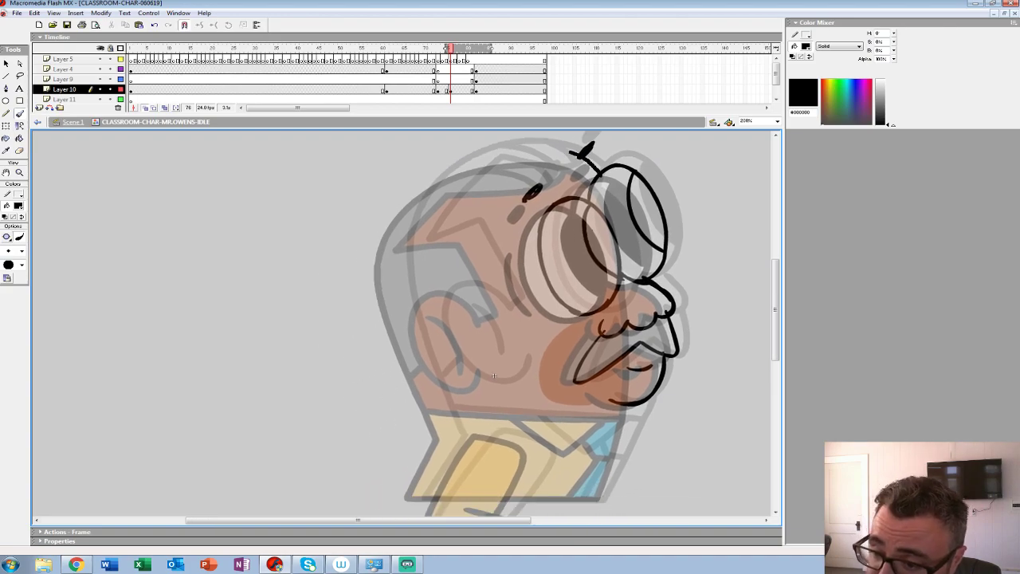
Step: Sketch the head outline, hair, ear, neckline, collar and torso of the in-between at frame 76
{"action": "mouse_move", "coordinate": [451, 436]}
{"action": "left_mouse_down"}
{"action": "mouse_move", "coordinate": [423, 490]}
{"action": "mouse_move", "coordinate": [617, 498]}
{"action": "left_mouse_up"}
{"action": "left_click_drag", "start_coordinate": [494, 375], "coordinate": [441, 261]}
{"action": "left_click_drag", "start_coordinate": [589, 290], "coordinate": [550, 391]}
{"action": "left_click_drag", "start_coordinate": [441, 262], "coordinate": [490, 374]}
{"action": "mouse_move", "coordinate": [488, 310]}
{"action": "left_mouse_down"}
{"action": "mouse_move", "coordinate": [470, 286]}
{"action": "mouse_move", "coordinate": [440, 284]}
{"action": "mouse_move", "coordinate": [424, 306]}
{"action": "mouse_move", "coordinate": [428, 338]}
{"action": "mouse_move", "coordinate": [454, 376]}
{"action": "mouse_move", "coordinate": [492, 374]}
{"action": "left_mouse_up"}
{"action": "mouse_move", "coordinate": [492, 313]}
{"action": "left_mouse_down"}
{"action": "mouse_move", "coordinate": [428, 296]}
{"action": "mouse_move", "coordinate": [436, 358]}
{"action": "left_mouse_up"}
{"action": "left_click_drag", "start_coordinate": [445, 305], "coordinate": [485, 367]}
{"action": "mouse_move", "coordinate": [505, 306]}
{"action": "left_mouse_down"}
{"action": "mouse_move", "coordinate": [466, 228]}
{"action": "mouse_move", "coordinate": [408, 239]}
{"action": "left_mouse_up"}
{"action": "mouse_move", "coordinate": [460, 180]}
{"action": "left_mouse_down"}
{"action": "mouse_move", "coordinate": [542, 177]}
{"action": "mouse_move", "coordinate": [578, 157]}
{"action": "left_mouse_up"}
{"action": "left_click_drag", "start_coordinate": [481, 155], "coordinate": [554, 173]}
{"action": "left_click_drag", "start_coordinate": [523, 143], "coordinate": [559, 164]}
{"action": "mouse_move", "coordinate": [526, 414]}
{"action": "left_mouse_down"}
{"action": "mouse_move", "coordinate": [470, 382]}
{"action": "mouse_move", "coordinate": [399, 306]}
{"action": "mouse_move", "coordinate": [443, 344]}
{"action": "left_mouse_up"}
{"action": "left_click_drag", "start_coordinate": [443, 343], "coordinate": [479, 307]}
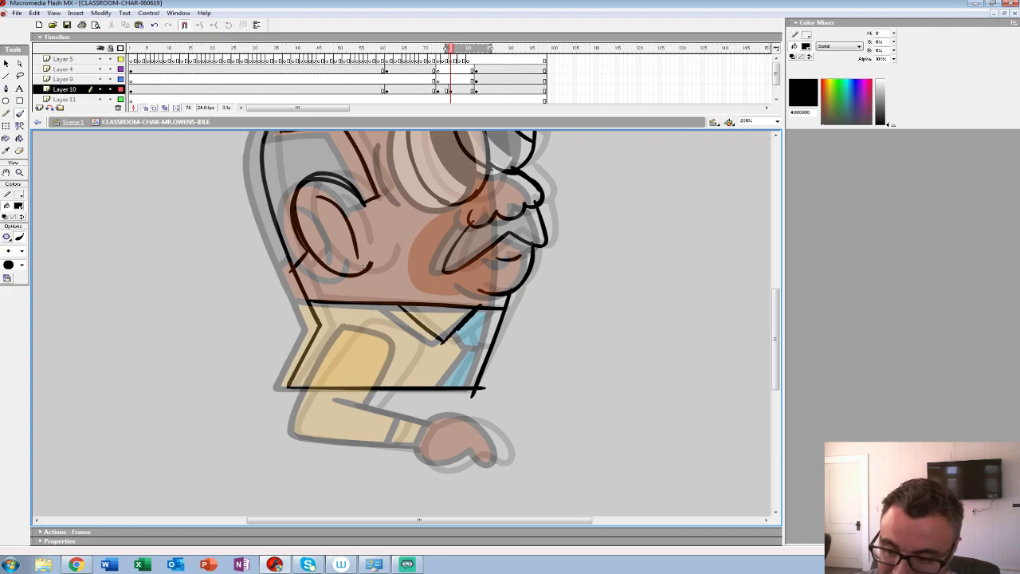
Step: Play the animation zoomed out to check the motion leading into the frame 76 sketch
{"action": "key", "text": "z"}
{"action": "left_click", "coordinate": [393, 294], "text": "alt"}
{"action": "left_click", "coordinate": [393, 294], "text": "alt"}
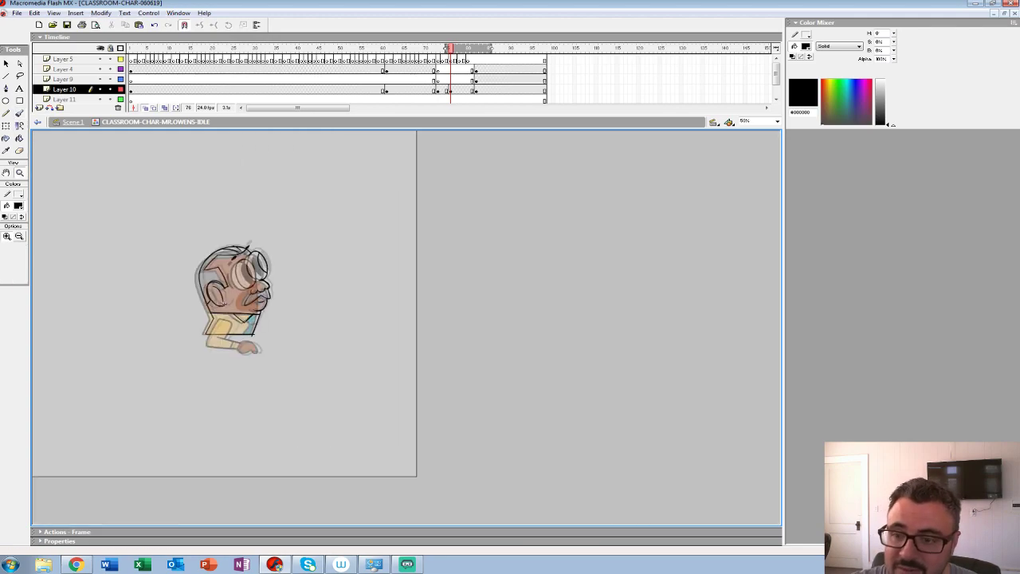
{"action": "left_click", "coordinate": [386, 70]}
{"action": "key", "text": "Return"}
{"action": "key", "text": "Return"}
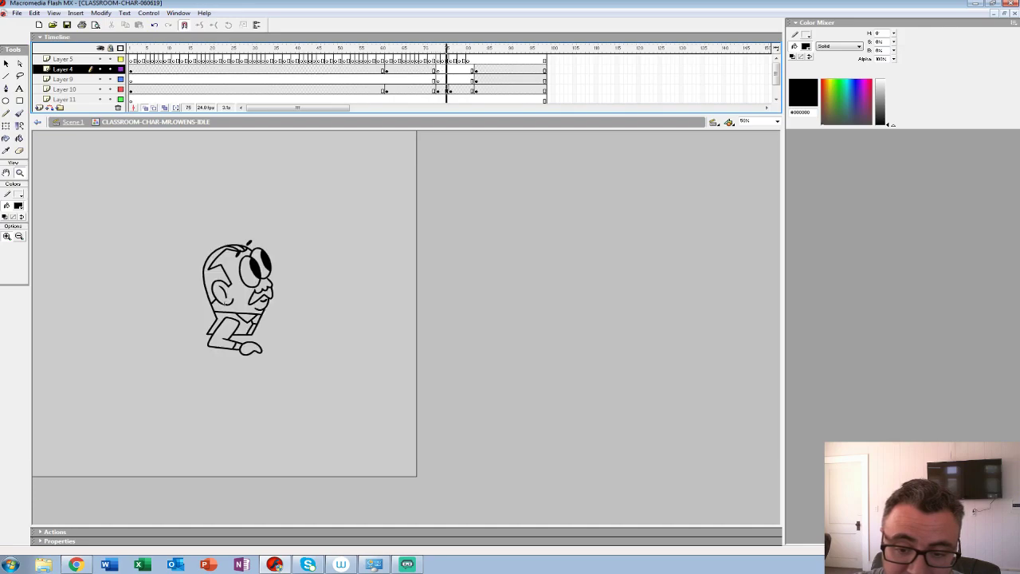
{"action": "left_click", "coordinate": [451, 90]}
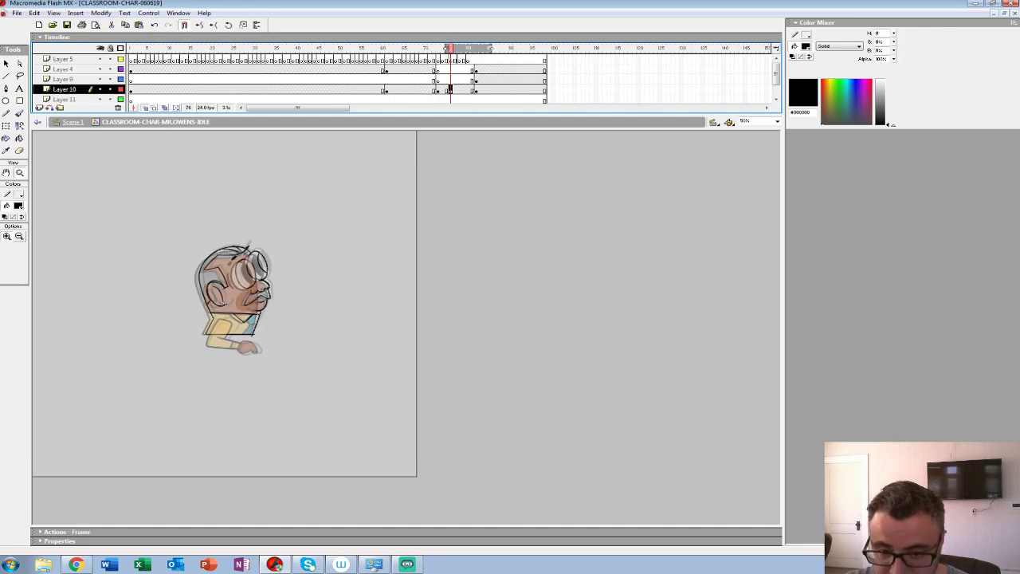
Step: Insert a blank keyframe at frame 77 on Layer 10, keeping the sketch visible through onion skinning
{"action": "key", "text": "period"}
{"action": "left_click_drag", "start_coordinate": [450, 48], "coordinate": [446, 48]}
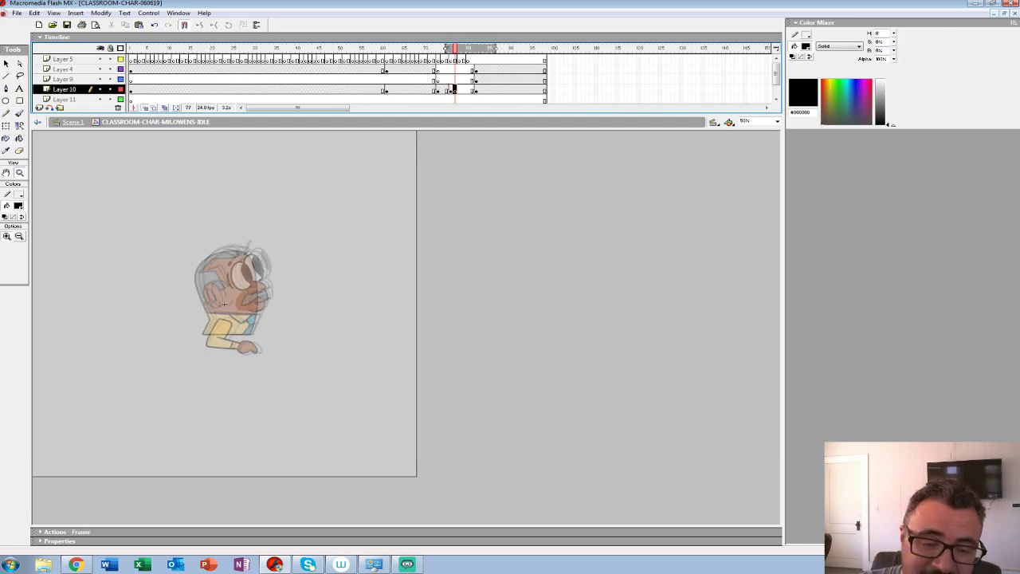
{"action": "left_click", "coordinate": [229, 305]}
{"action": "left_click", "coordinate": [371, 301]}
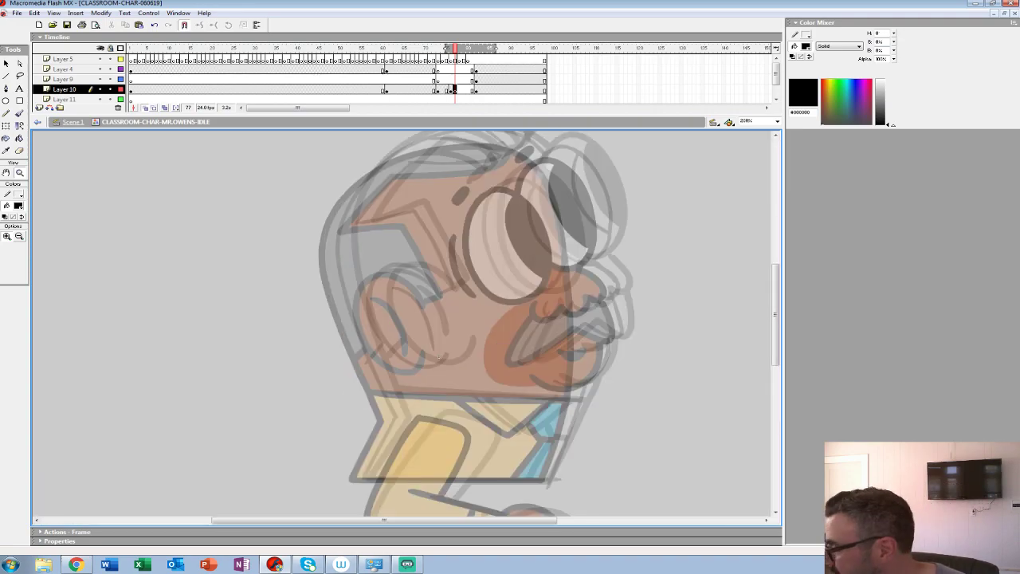
Step: Recolour the rough sketch at frame 76 on Layer 10 to red (#FF0000)
{"action": "left_click", "coordinate": [450, 89]}
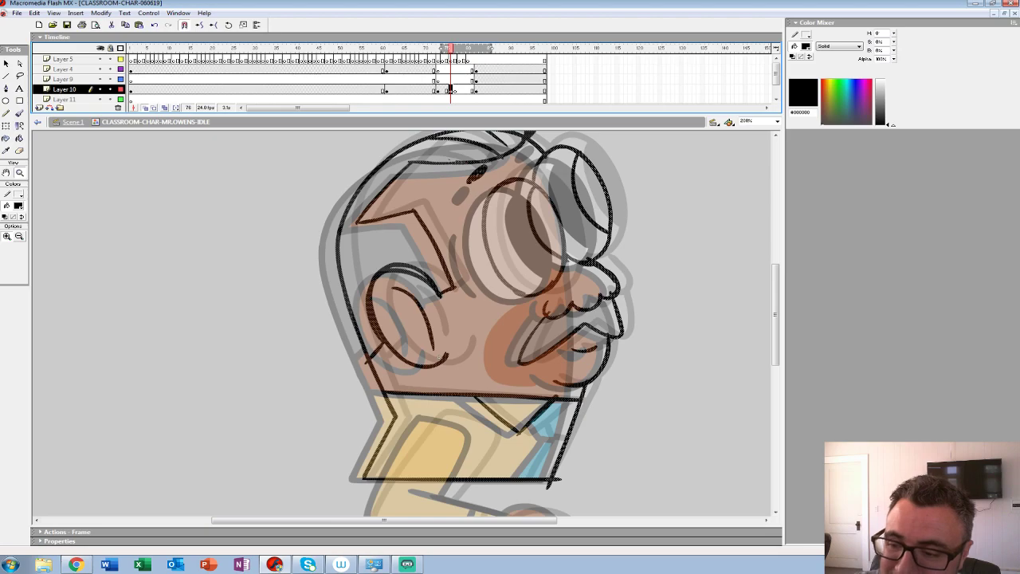
{"action": "left_click", "coordinate": [17, 206]}
{"action": "left_click", "coordinate": [8, 258]}
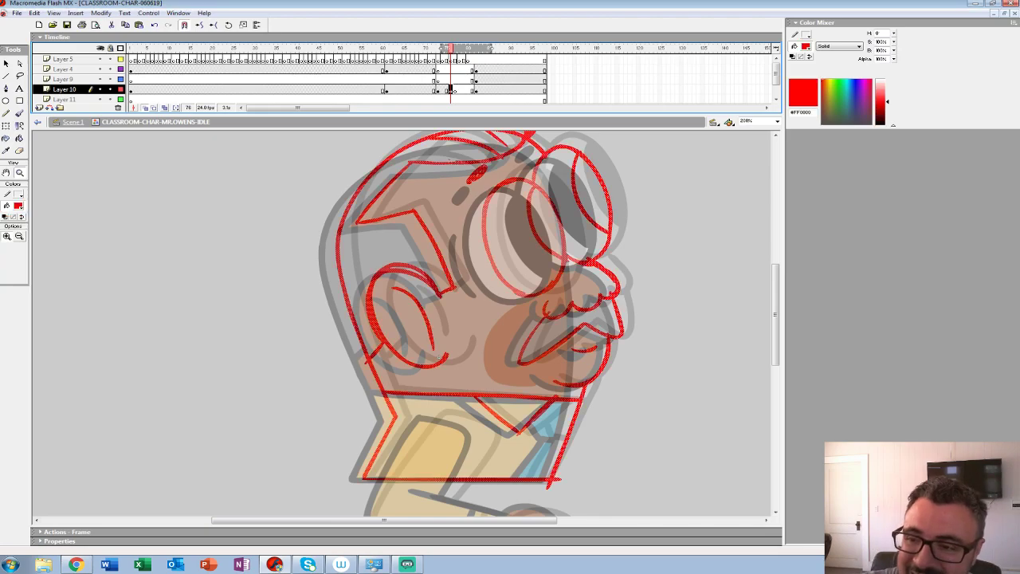
Step: Set the Brush to a larger size for inking over the onion-skinned sketch at frame 77
{"action": "left_click", "coordinate": [455, 89]}
{"action": "key", "text": "Return"}
{"action": "key", "text": "period"}
{"action": "key", "text": "comma"}
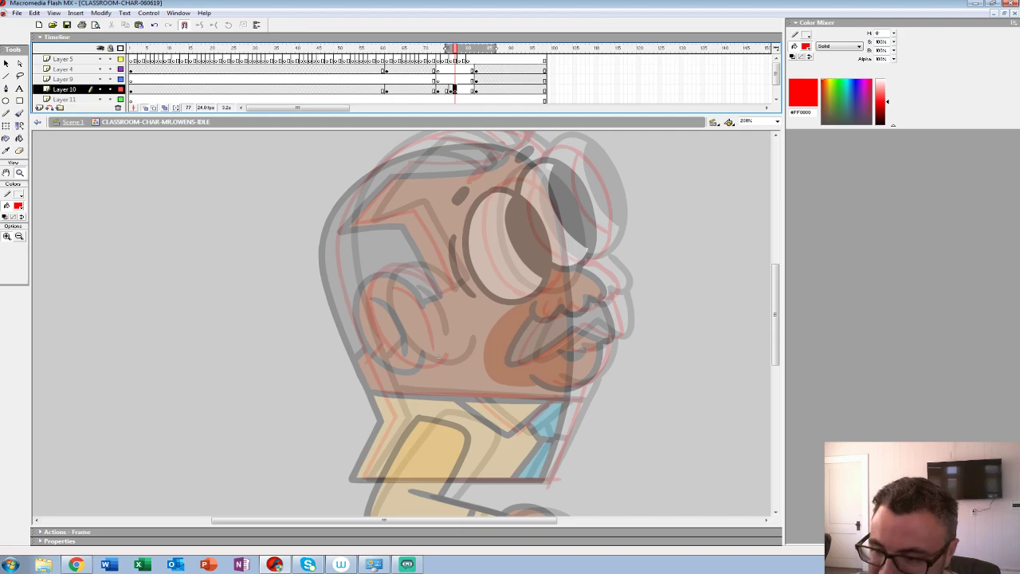
{"action": "left_click", "coordinate": [532, 211]}
{"action": "left_click_drag", "start_coordinate": [526, 239], "coordinate": [572, 186]}
{"action": "left_click", "coordinate": [20, 113]}
{"action": "left_click", "coordinate": [21, 264]}
{"action": "left_click", "coordinate": [14, 362]}
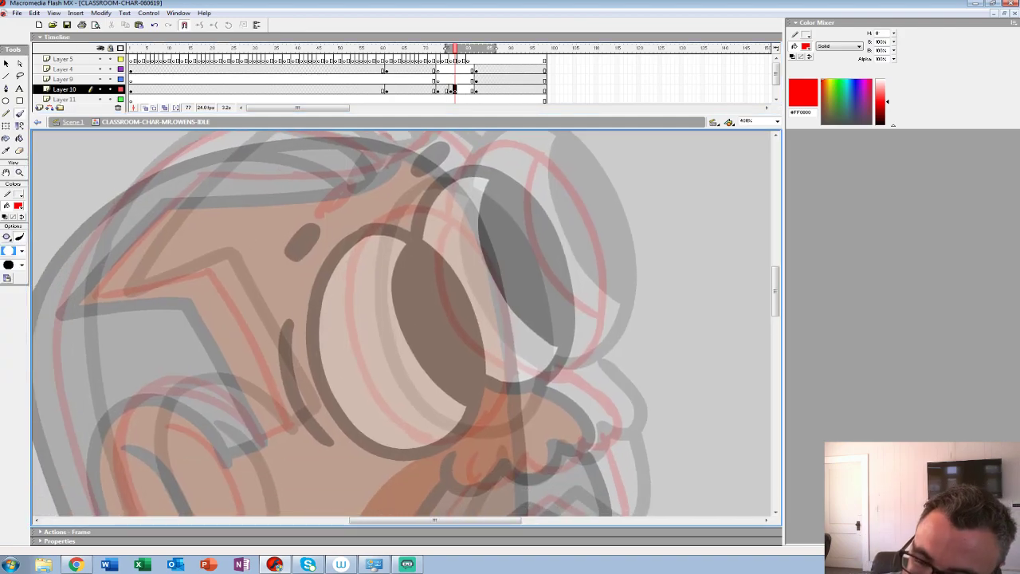
Step: Undo the red test stroke and set the fill colour to black (#000000)
{"action": "left_click_drag", "start_coordinate": [367, 240], "coordinate": [407, 209]}
{"action": "key", "text": "ctrl+z"}
{"action": "left_click", "coordinate": [18, 205]}
{"action": "left_click", "coordinate": [5, 226]}
Step: Ink both eyes and the nose in black over the red sketch at frame 77
{"action": "mouse_move", "coordinate": [391, 213]}
{"action": "left_mouse_down"}
{"action": "mouse_move", "coordinate": [365, 231]}
{"action": "mouse_move", "coordinate": [344, 295]}
{"action": "mouse_move", "coordinate": [368, 379]}
{"action": "mouse_move", "coordinate": [430, 438]}
{"action": "mouse_move", "coordinate": [501, 426]}
{"action": "mouse_move", "coordinate": [522, 349]}
{"action": "mouse_move", "coordinate": [483, 249]}
{"action": "mouse_move", "coordinate": [411, 209]}
{"action": "mouse_move", "coordinate": [387, 215]}
{"action": "left_mouse_up"}
{"action": "mouse_move", "coordinate": [448, 221]}
{"action": "left_mouse_down"}
{"action": "mouse_move", "coordinate": [439, 291]}
{"action": "mouse_move", "coordinate": [510, 373]}
{"action": "left_mouse_up"}
{"action": "left_click_drag", "start_coordinate": [510, 319], "coordinate": [395, 387]}
{"action": "mouse_move", "coordinate": [335, 278]}
{"action": "left_mouse_down"}
{"action": "mouse_move", "coordinate": [415, 221]}
{"action": "mouse_move", "coordinate": [460, 266]}
{"action": "mouse_move", "coordinate": [488, 361]}
{"action": "mouse_move", "coordinate": [465, 430]}
{"action": "mouse_move", "coordinate": [409, 443]}
{"action": "left_mouse_up"}
{"action": "mouse_move", "coordinate": [424, 233]}
{"action": "left_mouse_down"}
{"action": "mouse_move", "coordinate": [427, 334]}
{"action": "mouse_move", "coordinate": [480, 386]}
{"action": "left_mouse_up"}
{"action": "mouse_move", "coordinate": [472, 415]}
{"action": "left_mouse_down"}
{"action": "mouse_move", "coordinate": [462, 217]}
{"action": "mouse_move", "coordinate": [449, 243]}
{"action": "mouse_move", "coordinate": [488, 315]}
{"action": "mouse_move", "coordinate": [437, 338]}
{"action": "mouse_move", "coordinate": [343, 345]}
{"action": "left_mouse_up"}
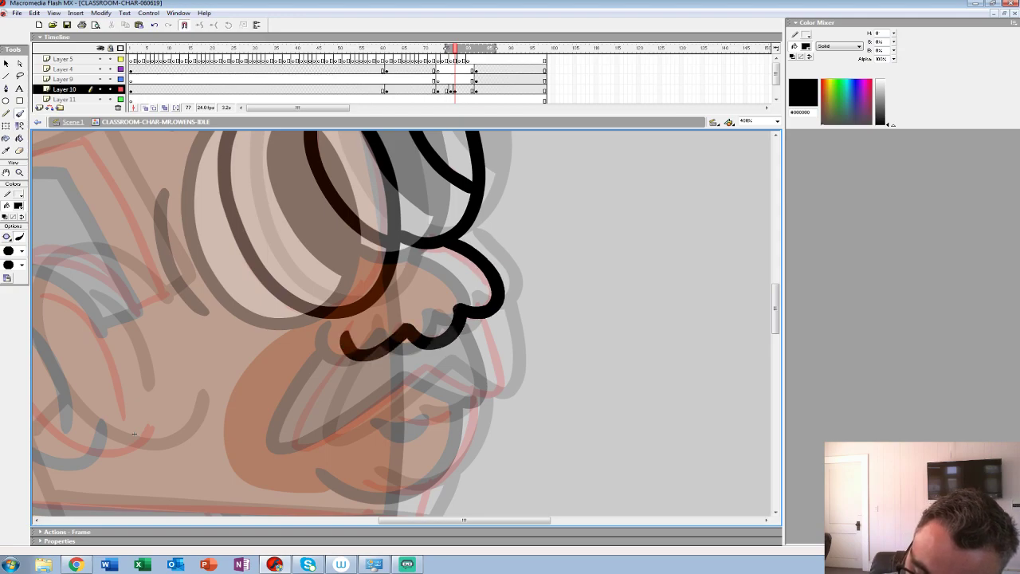
Step: Ink the moustache, mouth and chin over the red sketch at frame 77
{"action": "scroll", "coordinate": [283, 323], "scroll_direction": "down", "scroll_amount": 3}
{"action": "mouse_move", "coordinate": [487, 203]}
{"action": "left_mouse_down"}
{"action": "mouse_move", "coordinate": [498, 259]}
{"action": "mouse_move", "coordinate": [434, 256]}
{"action": "mouse_move", "coordinate": [373, 301]}
{"action": "mouse_move", "coordinate": [297, 335]}
{"action": "mouse_move", "coordinate": [344, 244]}
{"action": "left_mouse_up"}
{"action": "mouse_move", "coordinate": [404, 309]}
{"action": "left_mouse_down"}
{"action": "mouse_move", "coordinate": [459, 295]}
{"action": "mouse_move", "coordinate": [455, 306]}
{"action": "left_mouse_up"}
{"action": "left_click_drag", "start_coordinate": [472, 338], "coordinate": [511, 250]}
{"action": "mouse_move", "coordinate": [517, 197]}
{"action": "left_mouse_down"}
{"action": "mouse_move", "coordinate": [493, 263]}
{"action": "mouse_move", "coordinate": [461, 287]}
{"action": "mouse_move", "coordinate": [394, 274]}
{"action": "mouse_move", "coordinate": [447, 294]}
{"action": "mouse_move", "coordinate": [502, 263]}
{"action": "mouse_move", "coordinate": [523, 204]}
{"action": "left_mouse_up"}
{"action": "key", "text": "ctrl+z"}
Step: Ink both eyebrows and the top of the skull in black over the red sketch at frame 77
{"action": "mouse_move", "coordinate": [462, 184]}
{"action": "left_mouse_down"}
{"action": "mouse_move", "coordinate": [450, 224]}
{"action": "mouse_move", "coordinate": [448, 494]}
{"action": "left_mouse_up"}
{"action": "mouse_move", "coordinate": [383, 303]}
{"action": "left_mouse_down"}
{"action": "mouse_move", "coordinate": [511, 367]}
{"action": "mouse_move", "coordinate": [529, 357]}
{"action": "left_mouse_up"}
{"action": "mouse_move", "coordinate": [390, 243]}
{"action": "left_mouse_down"}
{"action": "mouse_move", "coordinate": [368, 267]}
{"action": "mouse_move", "coordinate": [398, 241]}
{"action": "mouse_move", "coordinate": [382, 255]}
{"action": "left_mouse_up"}
{"action": "left_click_drag", "start_coordinate": [398, 255], "coordinate": [373, 313]}
{"action": "mouse_move", "coordinate": [475, 211]}
{"action": "left_mouse_down"}
{"action": "mouse_move", "coordinate": [459, 230]}
{"action": "mouse_move", "coordinate": [481, 209]}
{"action": "left_mouse_up"}
{"action": "mouse_move", "coordinate": [474, 249]}
{"action": "left_mouse_down"}
{"action": "mouse_move", "coordinate": [654, 182]}
{"action": "mouse_move", "coordinate": [605, 160]}
{"action": "mouse_move", "coordinate": [536, 150]}
{"action": "mouse_move", "coordinate": [455, 164]}
{"action": "mouse_move", "coordinate": [374, 197]}
{"action": "mouse_move", "coordinate": [310, 253]}
{"action": "mouse_move", "coordinate": [263, 368]}
{"action": "left_mouse_up"}
{"action": "left_click_drag", "start_coordinate": [383, 478], "coordinate": [514, 280]}
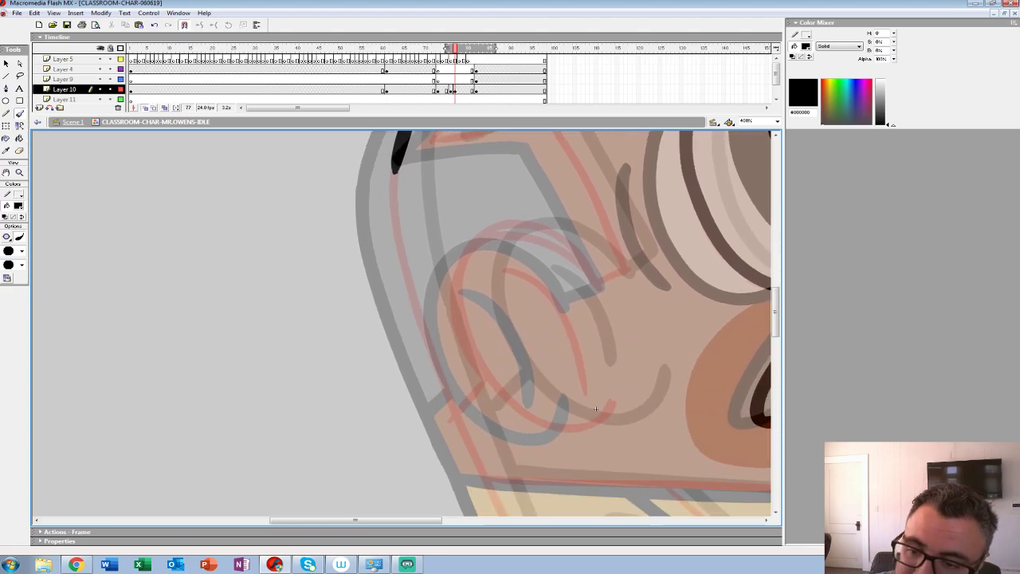
Step: Ink the back of the head and neck, then the back, front and lower edge of the torso
{"action": "mouse_move", "coordinate": [399, 143]}
{"action": "left_mouse_down"}
{"action": "mouse_move", "coordinate": [405, 263]}
{"action": "mouse_move", "coordinate": [451, 434]}
{"action": "left_mouse_up"}
{"action": "left_click_drag", "start_coordinate": [584, 412], "coordinate": [528, 181]}
{"action": "mouse_move", "coordinate": [379, 171]}
{"action": "left_mouse_down"}
{"action": "mouse_move", "coordinate": [431, 279]}
{"action": "mouse_move", "coordinate": [439, 323]}
{"action": "mouse_move", "coordinate": [369, 429]}
{"action": "left_mouse_up"}
{"action": "key", "text": "ctrl+z"}
{"action": "mouse_move", "coordinate": [387, 189]}
{"action": "left_mouse_down"}
{"action": "mouse_move", "coordinate": [437, 300]}
{"action": "mouse_move", "coordinate": [374, 427]}
{"action": "mouse_move", "coordinate": [421, 427]}
{"action": "left_mouse_up"}
{"action": "mouse_move", "coordinate": [529, 181]}
{"action": "left_mouse_down"}
{"action": "mouse_move", "coordinate": [376, 89]}
{"action": "mouse_move", "coordinate": [306, 153]}
{"action": "left_mouse_up"}
{"action": "left_click_drag", "start_coordinate": [590, 215], "coordinate": [519, 417]}
{"action": "key", "text": "ctrl+z"}
{"action": "mouse_move", "coordinate": [590, 216]}
{"action": "left_mouse_down"}
{"action": "mouse_move", "coordinate": [519, 400]}
{"action": "mouse_move", "coordinate": [356, 401]}
{"action": "left_mouse_up"}
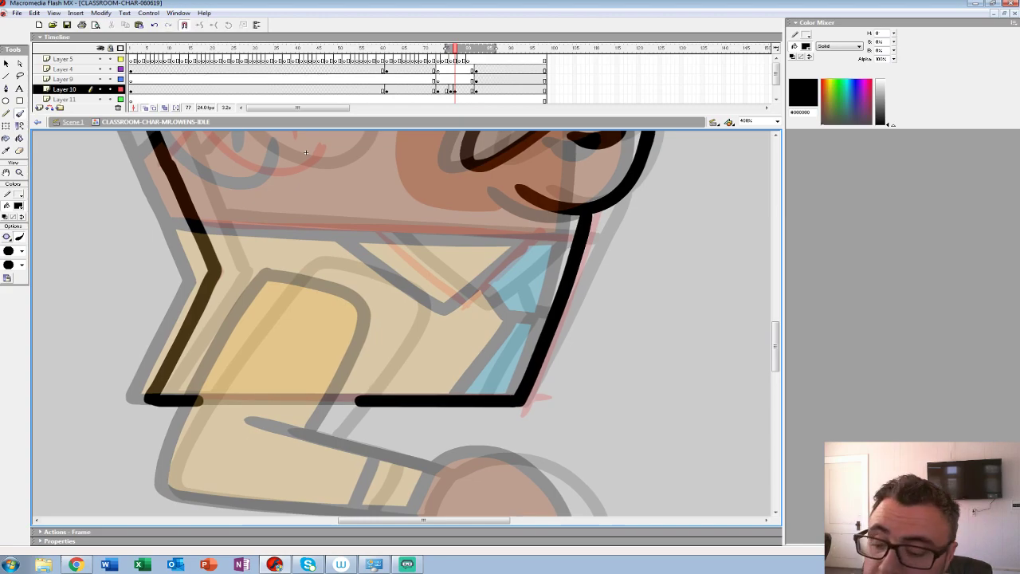
Step: Ink the arm, forearm, sleeve cuff and hand in black at frame 77
{"action": "left_click_drag", "start_coordinate": [306, 152], "coordinate": [418, 98]}
{"action": "mouse_move", "coordinate": [401, 218]}
{"action": "left_mouse_down"}
{"action": "mouse_move", "coordinate": [338, 301]}
{"action": "mouse_move", "coordinate": [279, 419]}
{"action": "mouse_move", "coordinate": [401, 217]}
{"action": "mouse_move", "coordinate": [469, 226]}
{"action": "mouse_move", "coordinate": [507, 257]}
{"action": "mouse_move", "coordinate": [439, 378]}
{"action": "mouse_move", "coordinate": [480, 324]}
{"action": "mouse_move", "coordinate": [510, 261]}
{"action": "mouse_move", "coordinate": [500, 241]}
{"action": "mouse_move", "coordinate": [397, 217]}
{"action": "left_mouse_up"}
{"action": "key", "text": "ctrl+z"}
{"action": "left_click_drag", "start_coordinate": [526, 383], "coordinate": [445, 289]}
{"action": "mouse_move", "coordinate": [476, 320]}
{"action": "left_mouse_down"}
{"action": "mouse_move", "coordinate": [454, 365]}
{"action": "mouse_move", "coordinate": [467, 400]}
{"action": "mouse_move", "coordinate": [525, 404]}
{"action": "mouse_move", "coordinate": [567, 377]}
{"action": "mouse_move", "coordinate": [592, 402]}
{"action": "mouse_move", "coordinate": [618, 401]}
{"action": "mouse_move", "coordinate": [608, 359]}
{"action": "mouse_move", "coordinate": [580, 326]}
{"action": "mouse_move", "coordinate": [548, 311]}
{"action": "mouse_move", "coordinate": [472, 325]}
{"action": "left_mouse_up"}
{"action": "mouse_move", "coordinate": [473, 324]}
{"action": "left_mouse_down"}
{"action": "mouse_move", "coordinate": [535, 321]}
{"action": "mouse_move", "coordinate": [363, 275]}
{"action": "left_mouse_up"}
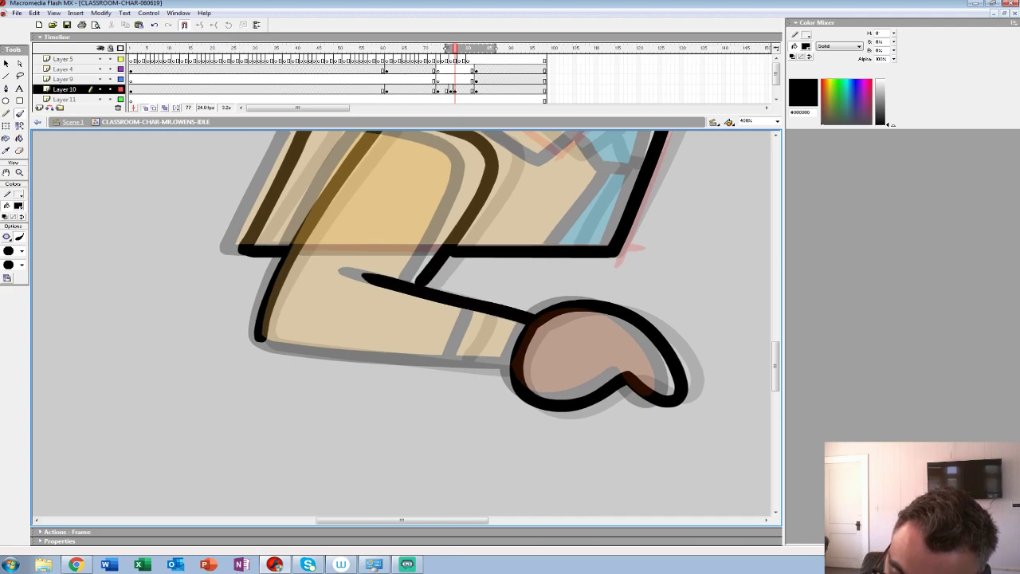
{"action": "mouse_move", "coordinate": [516, 369]}
{"action": "left_mouse_down"}
{"action": "mouse_move", "coordinate": [306, 353]}
{"action": "mouse_move", "coordinate": [255, 337]}
{"action": "left_mouse_up"}
{"action": "left_click_drag", "start_coordinate": [479, 311], "coordinate": [461, 357]}
Step: Ink the neckline beneath the jaw, the shirt collar and the tie at frame 77
{"action": "left_click_drag", "start_coordinate": [422, 199], "coordinate": [405, 380]}
{"action": "mouse_move", "coordinate": [384, 183]}
{"action": "left_mouse_down"}
{"action": "mouse_move", "coordinate": [382, 225]}
{"action": "mouse_move", "coordinate": [313, 217]}
{"action": "left_mouse_up"}
{"action": "left_click_drag", "start_coordinate": [581, 302], "coordinate": [204, 279]}
{"action": "left_click_drag", "start_coordinate": [314, 217], "coordinate": [288, 175]}
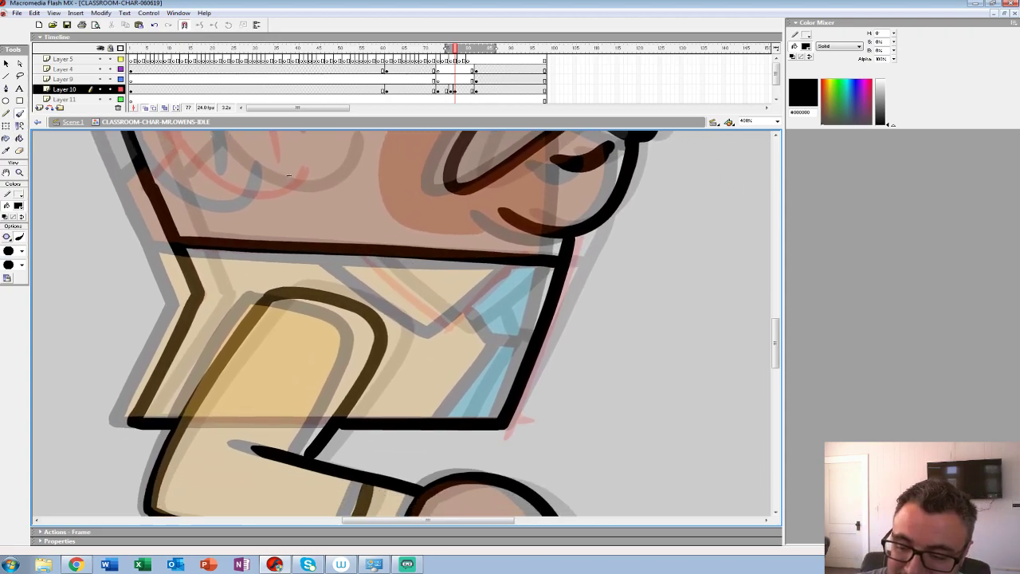
{"action": "mouse_move", "coordinate": [338, 252]}
{"action": "left_mouse_down"}
{"action": "mouse_move", "coordinate": [451, 333]}
{"action": "mouse_move", "coordinate": [535, 266]}
{"action": "left_mouse_up"}
{"action": "left_click_drag", "start_coordinate": [289, 174], "coordinate": [274, 143]}
{"action": "mouse_move", "coordinate": [474, 273]}
{"action": "left_mouse_down"}
{"action": "mouse_move", "coordinate": [528, 306]}
{"action": "mouse_move", "coordinate": [444, 378]}
{"action": "left_mouse_up"}
Step: Ink the ear's outer contour and inner fold over the red sketch at frame 77
{"action": "mouse_move", "coordinate": [274, 142]}
{"action": "left_mouse_down"}
{"action": "mouse_move", "coordinate": [291, 426]}
{"action": "mouse_move", "coordinate": [542, 353]}
{"action": "left_mouse_up"}
{"action": "mouse_move", "coordinate": [547, 233]}
{"action": "left_mouse_down"}
{"action": "mouse_move", "coordinate": [476, 174]}
{"action": "mouse_move", "coordinate": [419, 199]}
{"action": "mouse_move", "coordinate": [403, 269]}
{"action": "mouse_move", "coordinate": [470, 365]}
{"action": "mouse_move", "coordinate": [558, 347]}
{"action": "mouse_move", "coordinate": [556, 336]}
{"action": "left_mouse_up"}
{"action": "mouse_move", "coordinate": [456, 213]}
{"action": "left_mouse_down"}
{"action": "mouse_move", "coordinate": [529, 327]}
{"action": "mouse_move", "coordinate": [497, 250]}
{"action": "left_mouse_up"}
{"action": "key", "text": "ctrl+z"}
Step: Ink the hairline, the angular sideburn down to the ear and the hair strands on top of the head
{"action": "scroll", "coordinate": [541, 354], "scroll_direction": "up", "scroll_amount": 5}
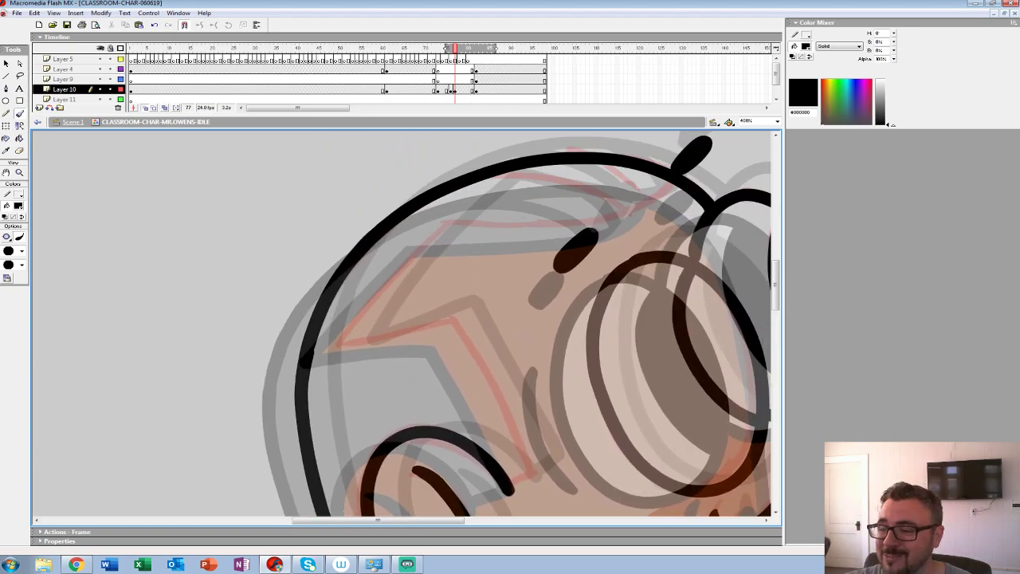
{"action": "left_click_drag", "start_coordinate": [510, 335], "coordinate": [489, 326]}
{"action": "mouse_move", "coordinate": [655, 169]}
{"action": "left_mouse_down"}
{"action": "mouse_move", "coordinate": [622, 201]}
{"action": "mouse_move", "coordinate": [415, 217]}
{"action": "mouse_move", "coordinate": [315, 339]}
{"action": "left_mouse_up"}
{"action": "scroll", "coordinate": [403, 323], "scroll_direction": "down", "scroll_amount": 2}
{"action": "mouse_move", "coordinate": [483, 392]}
{"action": "left_mouse_down"}
{"action": "mouse_move", "coordinate": [520, 373]}
{"action": "mouse_move", "coordinate": [427, 231]}
{"action": "mouse_move", "coordinate": [319, 251]}
{"action": "left_mouse_up"}
{"action": "mouse_move", "coordinate": [399, 343]}
{"action": "left_mouse_down"}
{"action": "mouse_move", "coordinate": [446, 281]}
{"action": "mouse_move", "coordinate": [512, 159]}
{"action": "left_mouse_up"}
{"action": "left_click_drag", "start_coordinate": [483, 309], "coordinate": [458, 334]}
{"action": "mouse_move", "coordinate": [518, 180]}
{"action": "left_mouse_down"}
{"action": "mouse_move", "coordinate": [367, 439]}
{"action": "mouse_move", "coordinate": [375, 486]}
{"action": "left_mouse_up"}
{"action": "mouse_move", "coordinate": [573, 238]}
{"action": "left_mouse_down"}
{"action": "mouse_move", "coordinate": [550, 219]}
{"action": "mouse_move", "coordinate": [446, 197]}
{"action": "left_mouse_up"}
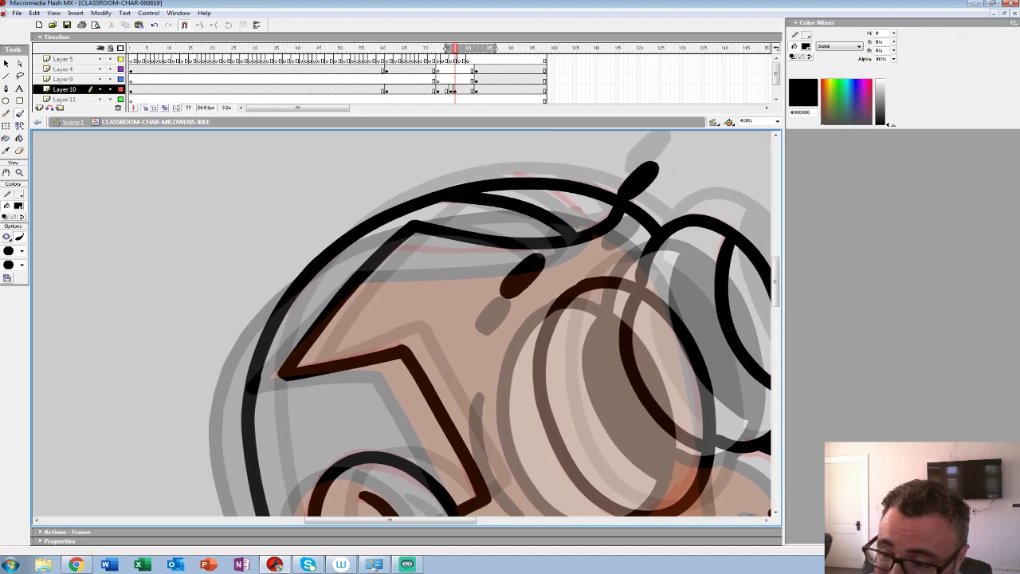
{"action": "left_click_drag", "start_coordinate": [597, 225], "coordinate": [558, 193]}
{"action": "key", "text": "ctrl+z"}
{"action": "left_click_drag", "start_coordinate": [598, 226], "coordinate": [563, 193]}
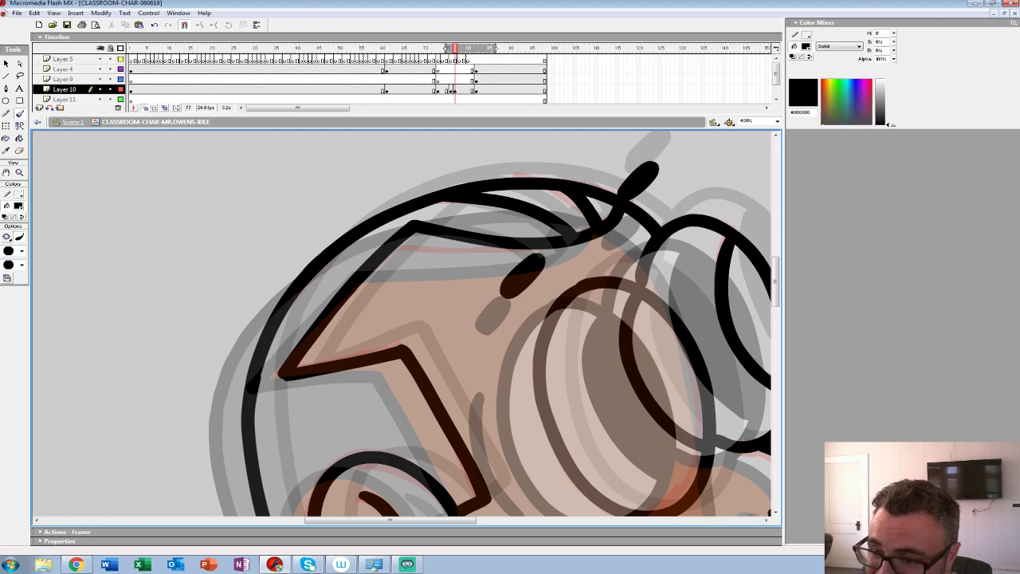
Step: Move the inked drawing on Layer 10 from frame 77 to frame 76
{"action": "key", "text": "z"}
{"action": "left_click", "coordinate": [541, 270], "text": "alt"}
{"action": "left_click", "coordinate": [383, 304], "text": "alt"}
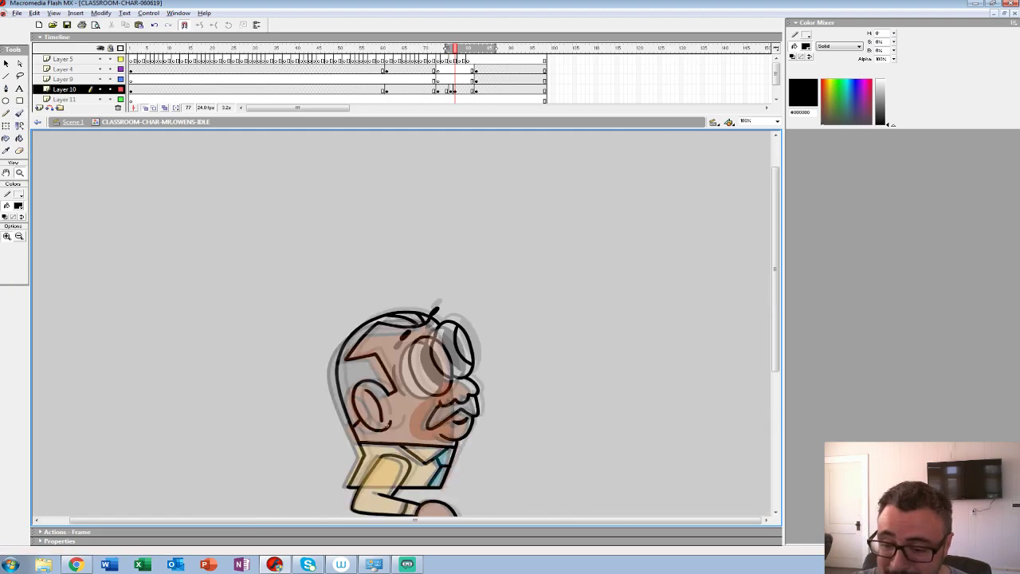
{"action": "left_click", "coordinate": [382, 306], "text": "alt"}
{"action": "left_click", "coordinate": [455, 90]}
{"action": "left_click_drag", "start_coordinate": [455, 90], "coordinate": [451, 90]}
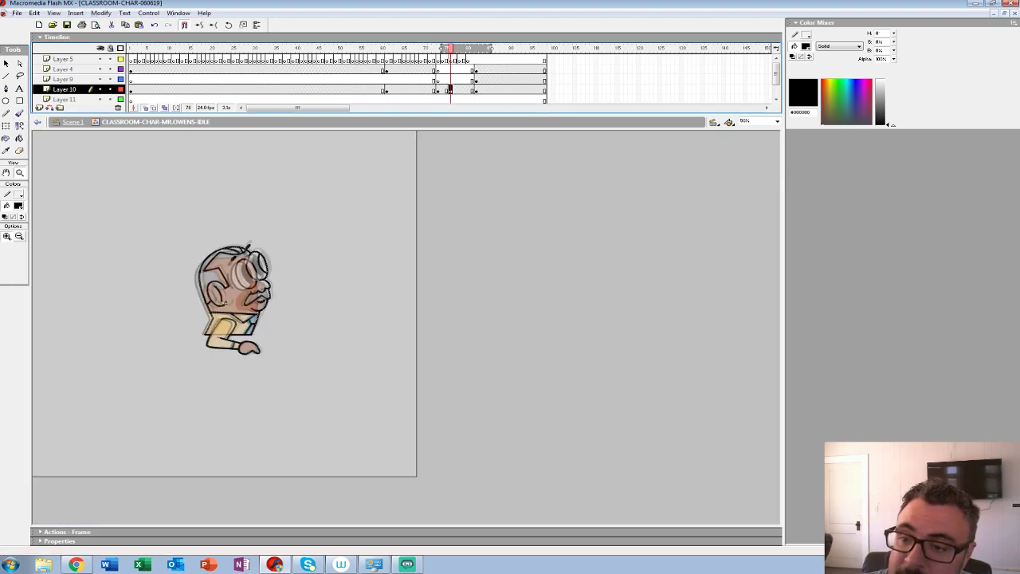
Step: Play back the animation from about frame 60 to review the turn into the side pose
{"action": "left_click", "coordinate": [386, 80]}
{"action": "key", "text": "Return"}
{"action": "key", "text": "Return"}
{"action": "left_click", "coordinate": [400, 70]}
{"action": "key", "text": "Return"}
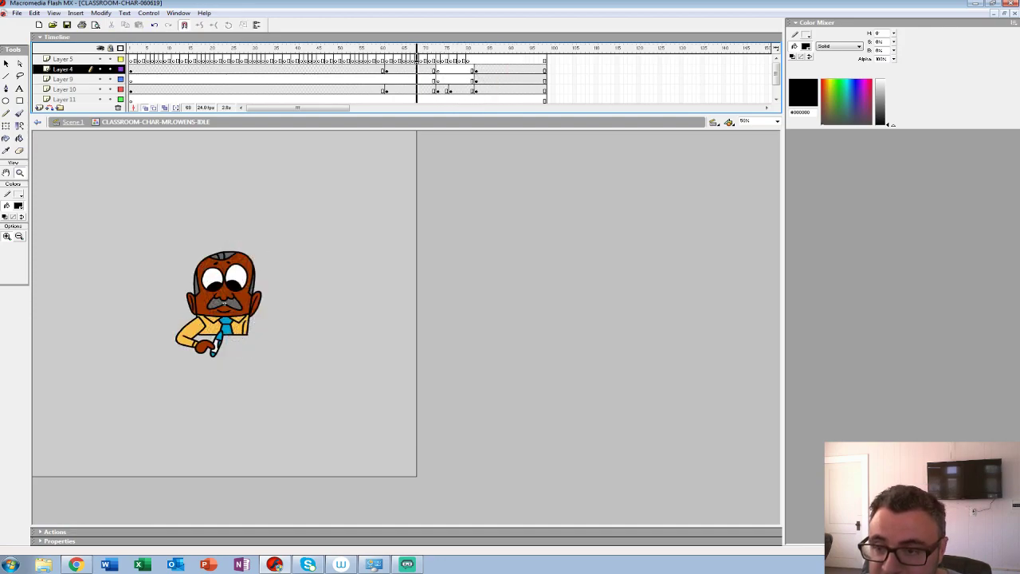
Step: Insert blank keyframes at frame 68 on Layers 4, 9 and 10, with a shortened onion-skin range around them
{"action": "left_click", "coordinate": [345, 69]}
{"action": "key", "text": "Return"}
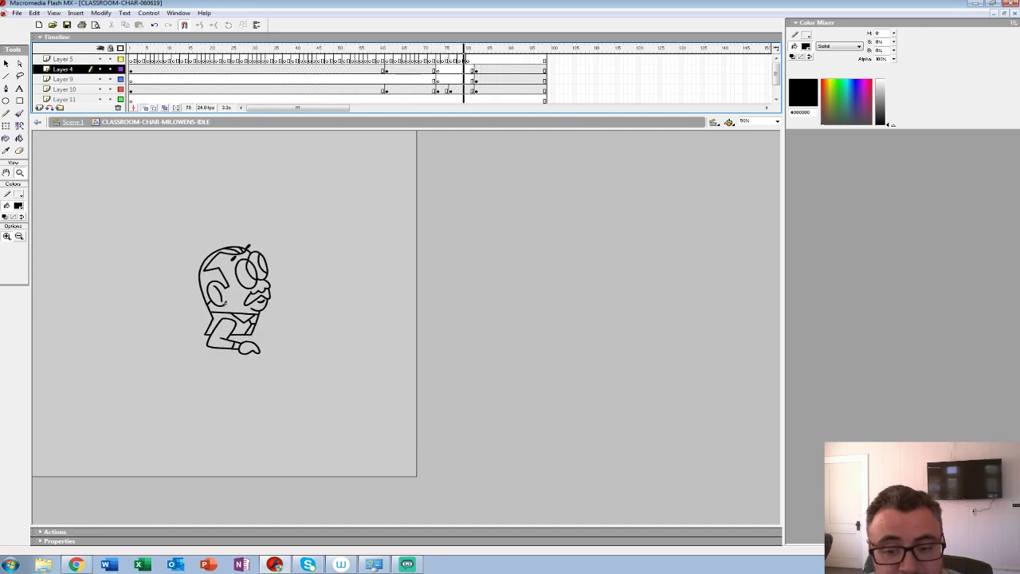
{"action": "key", "text": "Return"}
{"action": "left_click_drag", "start_coordinate": [417, 70], "coordinate": [417, 89]}
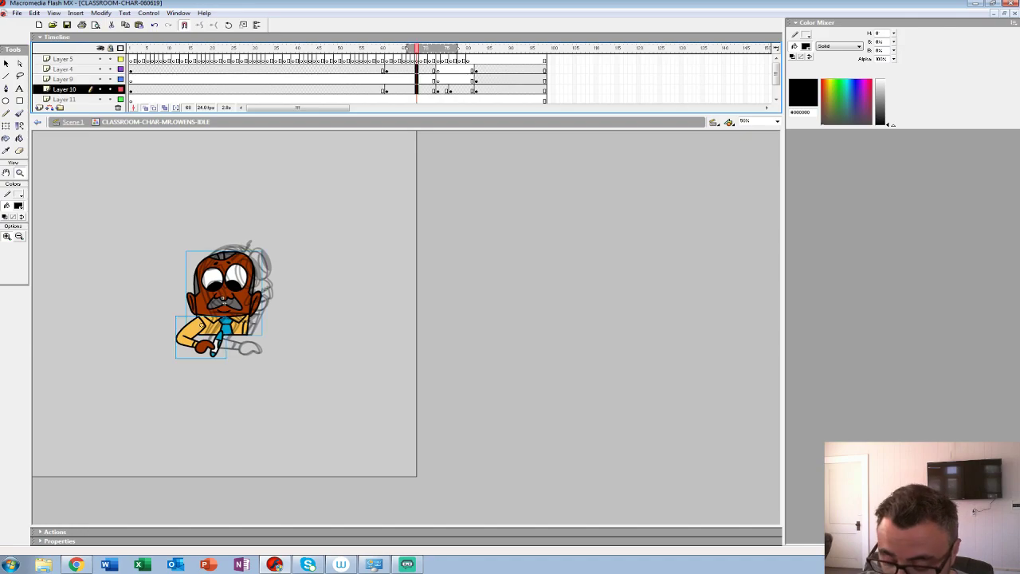
{"action": "key", "text": "F7"}
{"action": "left_click_drag", "start_coordinate": [456, 49], "coordinate": [445, 49]}
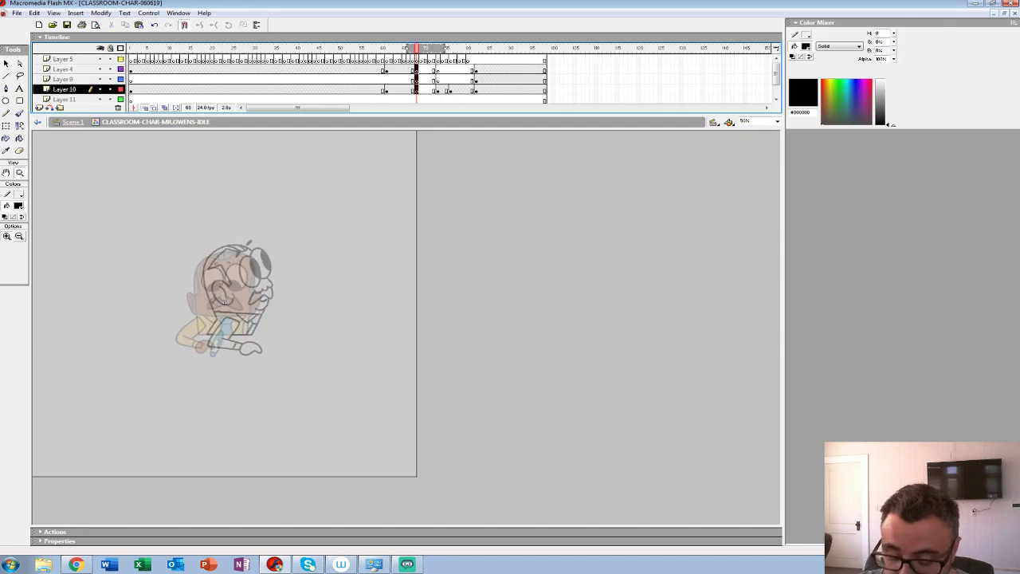
Step: Brush two large touching eye circles on Layer 10 at frame 68, midway between the onion-skinned front and side poses
{"action": "left_click", "coordinate": [20, 172]}
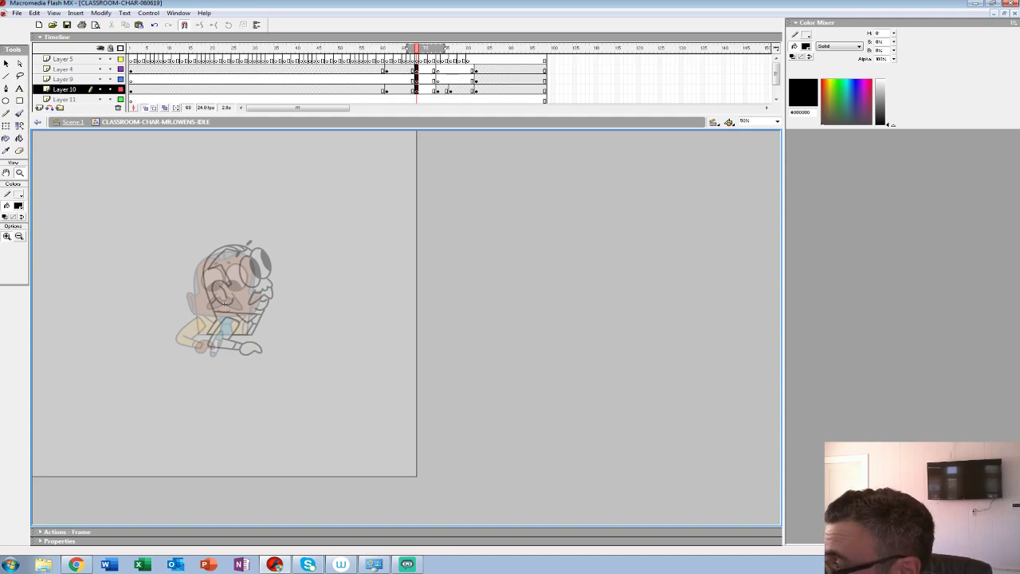
{"action": "left_click", "coordinate": [219, 346]}
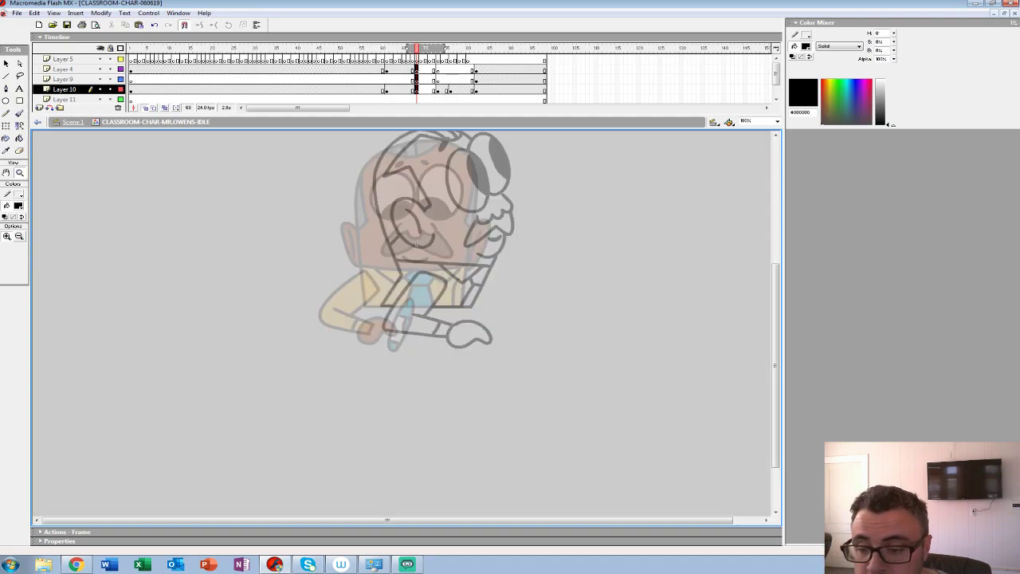
{"action": "left_click", "coordinate": [338, 254]}
{"action": "left_click_drag", "start_coordinate": [338, 253], "coordinate": [223, 289]}
{"action": "left_click", "coordinate": [438, 335], "text": "alt"}
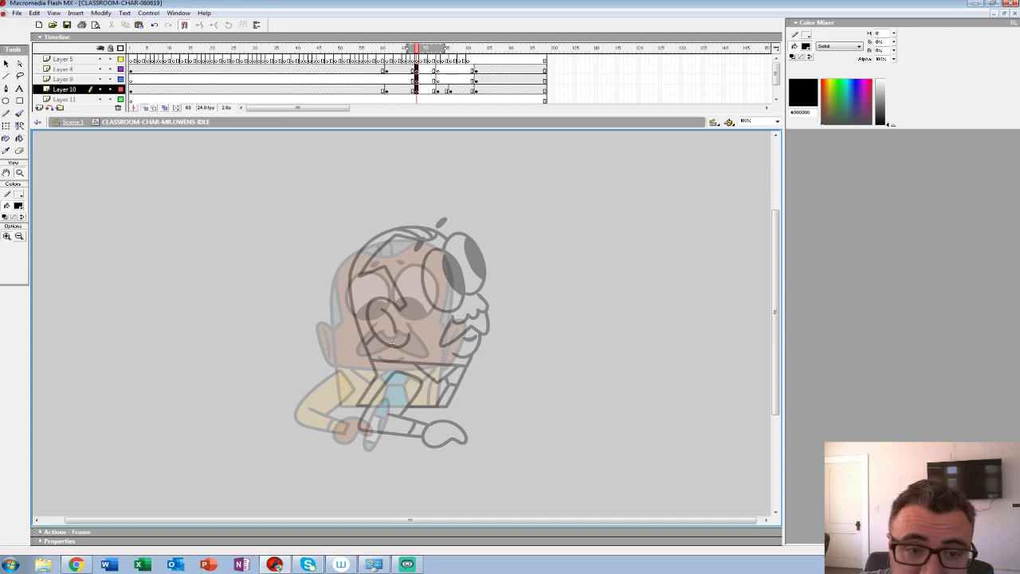
{"action": "left_click", "coordinate": [20, 113]}
{"action": "left_click", "coordinate": [21, 251]}
{"action": "left_click", "coordinate": [11, 276]}
{"action": "key", "text": "z"}
{"action": "left_click", "coordinate": [390, 343]}
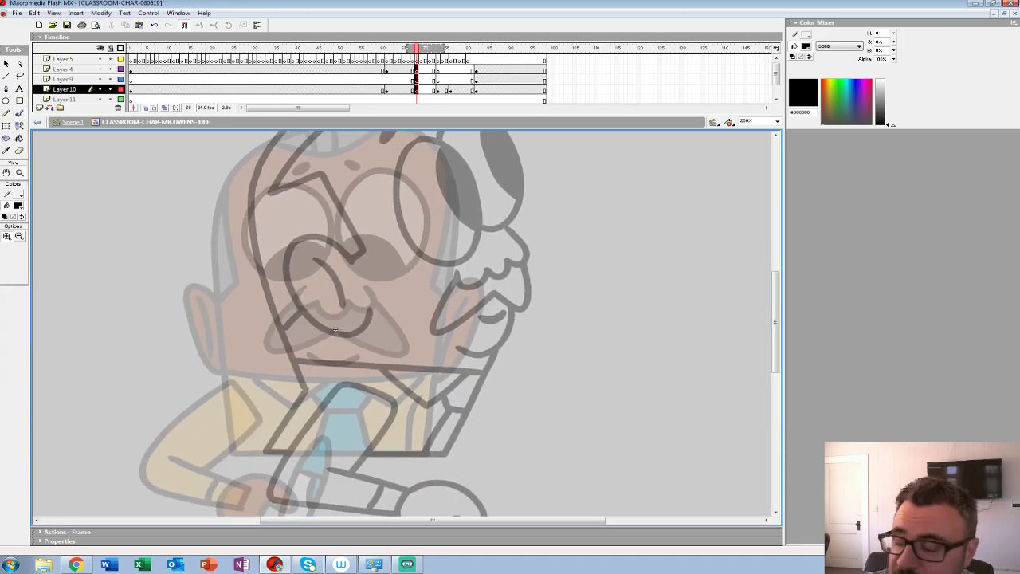
{"action": "key", "text": "b"}
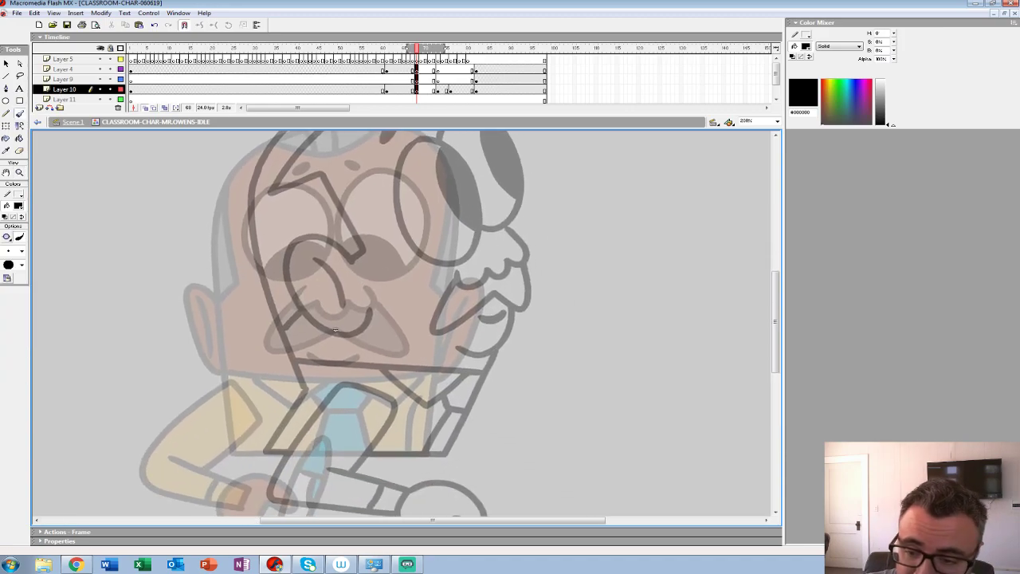
{"action": "mouse_move", "coordinate": [314, 240]}
{"action": "left_mouse_down"}
{"action": "mouse_move", "coordinate": [295, 268]}
{"action": "mouse_move", "coordinate": [323, 231]}
{"action": "mouse_move", "coordinate": [346, 305]}
{"action": "mouse_move", "coordinate": [293, 293]}
{"action": "mouse_move", "coordinate": [380, 307]}
{"action": "left_mouse_up"}
{"action": "key", "text": "ctrl+z"}
{"action": "mouse_move", "coordinate": [381, 307]}
{"action": "left_mouse_down"}
{"action": "mouse_move", "coordinate": [365, 343]}
{"action": "mouse_move", "coordinate": [344, 357]}
{"action": "mouse_move", "coordinate": [352, 312]}
{"action": "left_mouse_up"}
{"action": "left_click_drag", "start_coordinate": [301, 358], "coordinate": [353, 311]}
{"action": "mouse_move", "coordinate": [349, 262]}
{"action": "left_mouse_down"}
{"action": "mouse_move", "coordinate": [415, 232]}
{"action": "mouse_move", "coordinate": [355, 318]}
{"action": "left_mouse_up"}
{"action": "key", "text": "ctrl+z"}
{"action": "mouse_move", "coordinate": [370, 232]}
{"action": "left_mouse_down"}
{"action": "mouse_move", "coordinate": [439, 305]}
{"action": "mouse_move", "coordinate": [374, 330]}
{"action": "mouse_move", "coordinate": [375, 214]}
{"action": "left_mouse_up"}
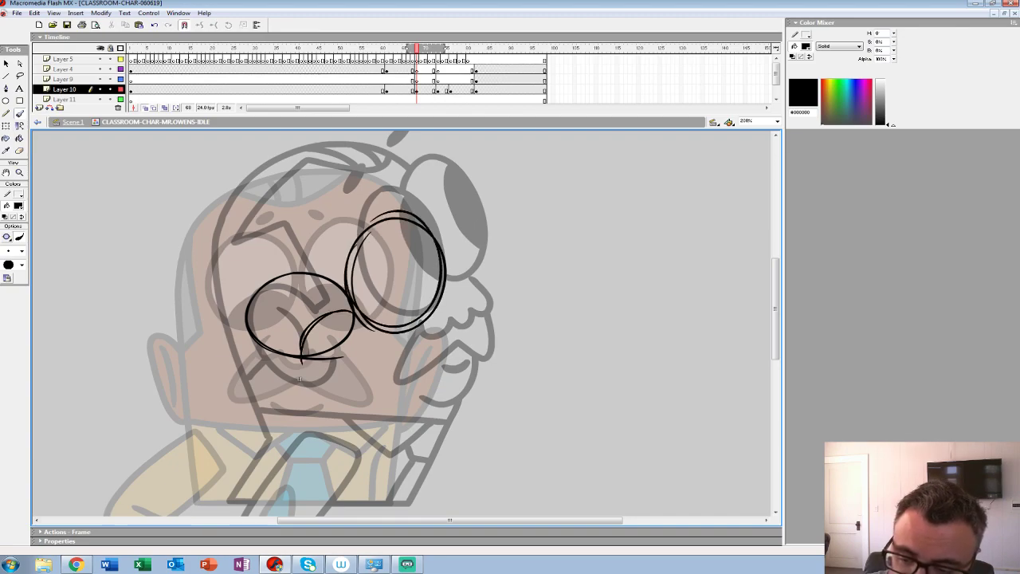
Step: Sketch the scalloped nose base, the far eye's inner curve, both eyebrows and a curved guide line across the eyes
{"action": "mouse_move", "coordinate": [402, 312]}
{"action": "left_mouse_down"}
{"action": "mouse_move", "coordinate": [438, 249]}
{"action": "mouse_move", "coordinate": [423, 257]}
{"action": "left_mouse_up"}
{"action": "mouse_move", "coordinate": [341, 353]}
{"action": "left_mouse_down"}
{"action": "mouse_move", "coordinate": [331, 365]}
{"action": "mouse_move", "coordinate": [344, 376]}
{"action": "mouse_move", "coordinate": [401, 341]}
{"action": "mouse_move", "coordinate": [390, 331]}
{"action": "left_mouse_up"}
{"action": "mouse_move", "coordinate": [326, 361]}
{"action": "left_mouse_down"}
{"action": "mouse_move", "coordinate": [357, 371]}
{"action": "mouse_move", "coordinate": [412, 332]}
{"action": "left_mouse_up"}
{"action": "left_click_drag", "start_coordinate": [274, 268], "coordinate": [298, 260]}
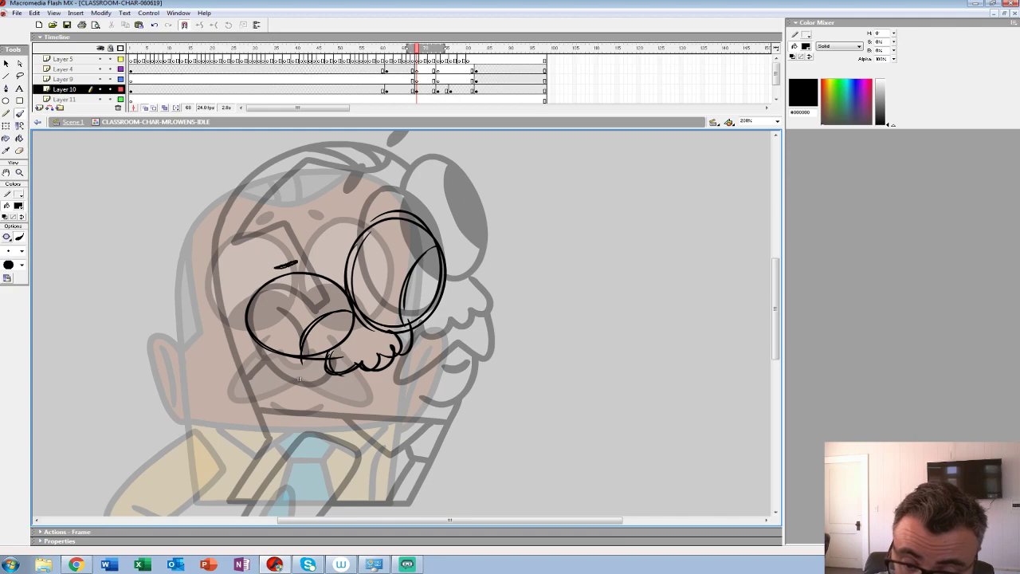
{"action": "left_click_drag", "start_coordinate": [359, 213], "coordinate": [347, 232]}
{"action": "left_click_drag", "start_coordinate": [211, 300], "coordinate": [438, 258]}
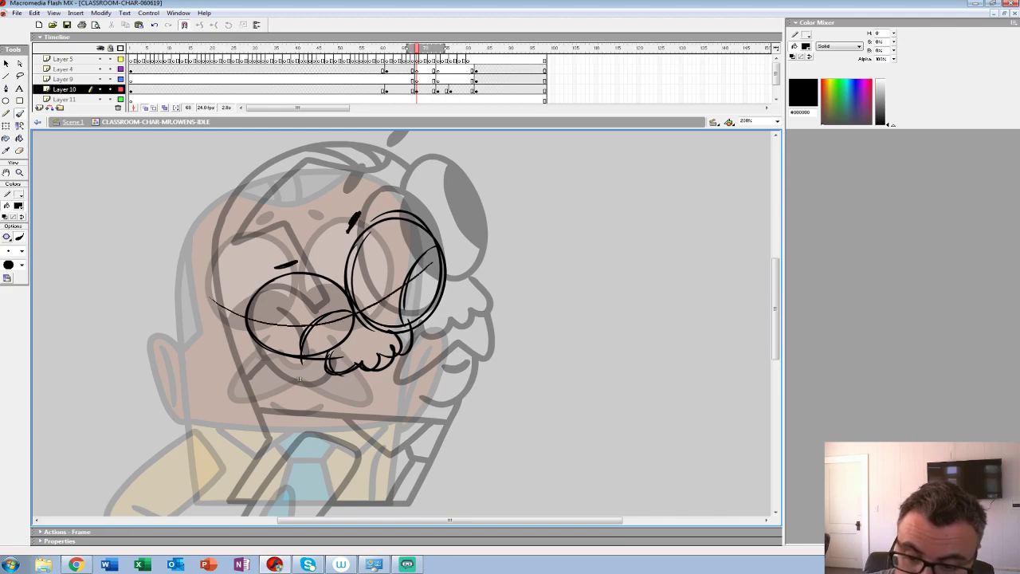
Step: Nudge the face sketch on Layer 10 at frame 68 slightly down
{"action": "left_click", "coordinate": [417, 90]}
{"action": "key", "text": "Down"}
{"action": "key", "text": "Down"}
{"action": "key", "text": "Down"}
{"action": "key", "text": "Down"}
{"action": "key", "text": "Down"}
{"action": "key", "text": "Down"}
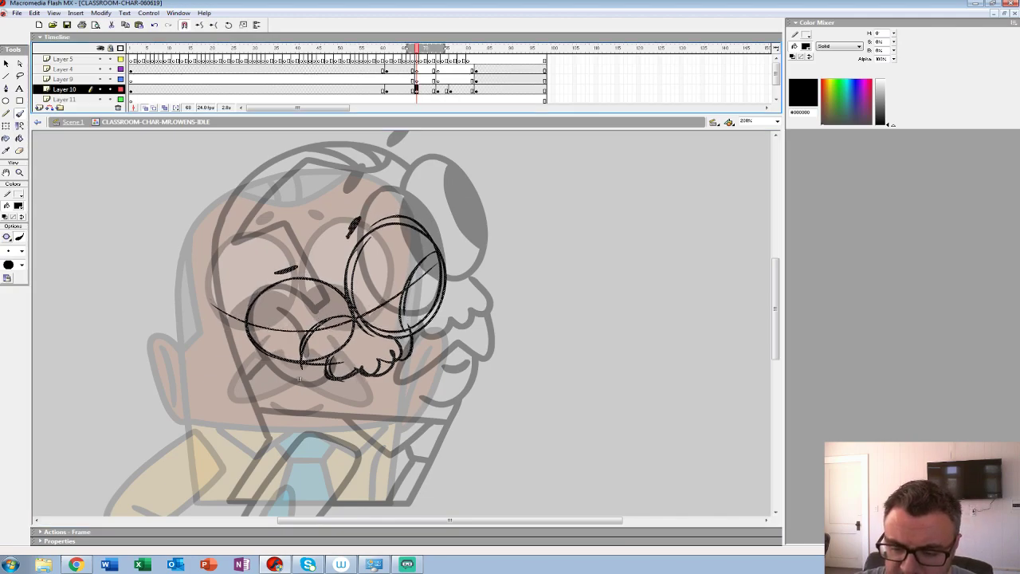
Step: Sketch the moustache outline beneath the nose
{"action": "mouse_move", "coordinate": [300, 379]}
{"action": "left_mouse_down"}
{"action": "mouse_move", "coordinate": [391, 246]}
{"action": "mouse_move", "coordinate": [384, 284]}
{"action": "mouse_move", "coordinate": [450, 262]}
{"action": "mouse_move", "coordinate": [498, 272]}
{"action": "mouse_move", "coordinate": [513, 259]}
{"action": "mouse_move", "coordinate": [494, 213]}
{"action": "left_mouse_up"}
{"action": "key", "text": "ctrl+z"}
{"action": "left_click_drag", "start_coordinate": [457, 254], "coordinate": [502, 272]}
{"action": "left_click_drag", "start_coordinate": [390, 245], "coordinate": [347, 431]}
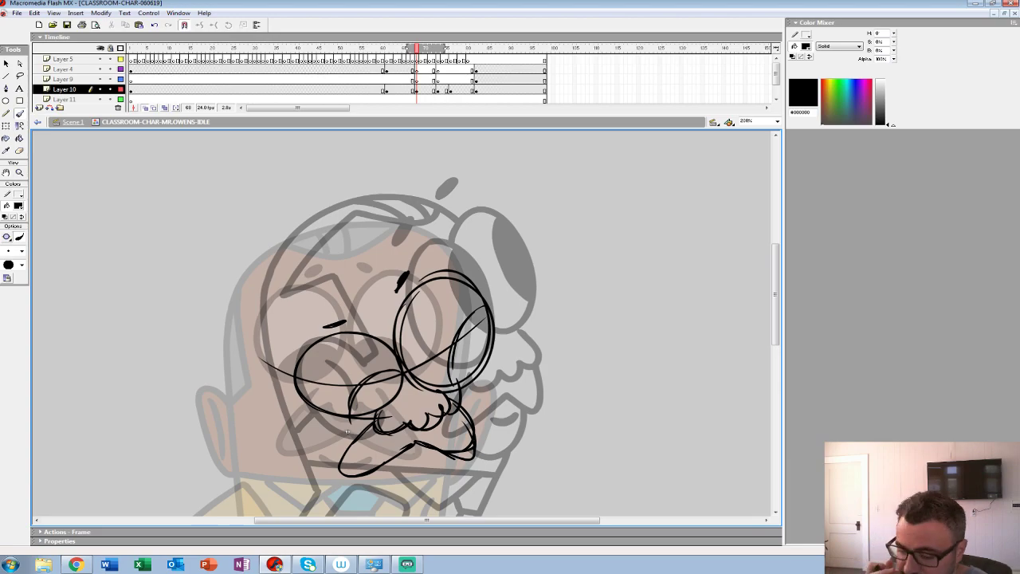
Step: Sketch the mouth line and the lower lip curve beneath the moustache
{"action": "left_click_drag", "start_coordinate": [347, 431], "coordinate": [377, 282]}
{"action": "mouse_move", "coordinate": [404, 340]}
{"action": "left_mouse_down"}
{"action": "mouse_move", "coordinate": [456, 346]}
{"action": "mouse_move", "coordinate": [465, 330]}
{"action": "left_mouse_up"}
{"action": "mouse_move", "coordinate": [410, 341]}
{"action": "left_mouse_down"}
{"action": "mouse_move", "coordinate": [454, 344]}
{"action": "mouse_move", "coordinate": [466, 327]}
{"action": "mouse_move", "coordinate": [462, 301]}
{"action": "mouse_move", "coordinate": [445, 312]}
{"action": "left_mouse_up"}
{"action": "mouse_move", "coordinate": [410, 336]}
{"action": "left_mouse_down"}
{"action": "mouse_move", "coordinate": [456, 344]}
{"action": "mouse_move", "coordinate": [479, 312]}
{"action": "mouse_move", "coordinate": [463, 337]}
{"action": "left_mouse_up"}
{"action": "mouse_move", "coordinate": [377, 282]}
{"action": "left_mouse_down"}
{"action": "mouse_move", "coordinate": [387, 379]}
{"action": "mouse_move", "coordinate": [424, 333]}
{"action": "mouse_move", "coordinate": [404, 376]}
{"action": "mouse_move", "coordinate": [367, 376]}
{"action": "left_mouse_up"}
Step: Select the whole face sketch and nudge it slightly down and to the left
{"action": "key", "text": "ctrl+a"}
{"action": "key", "text": "shift+Down"}
{"action": "key", "text": "shift+Down"}
{"action": "key", "text": "shift+Down"}
{"action": "key", "text": "shift+Left"}
{"action": "key", "text": "shift+Left"}
{"action": "key", "text": "shift+Up"}
{"action": "key", "text": "shift+Up"}
{"action": "key", "text": "shift+Right"}
{"action": "key", "text": "shift+Right"}
{"action": "key", "text": "Left"}
Step: Sketch the near ear with its inner curve beside the left end of the eye guide line
{"action": "mouse_move", "coordinate": [297, 354]}
{"action": "left_mouse_down"}
{"action": "mouse_move", "coordinate": [279, 330]}
{"action": "mouse_move", "coordinate": [263, 364]}
{"action": "mouse_move", "coordinate": [291, 341]}
{"action": "mouse_move", "coordinate": [263, 361]}
{"action": "mouse_move", "coordinate": [275, 321]}
{"action": "mouse_move", "coordinate": [273, 389]}
{"action": "left_mouse_up"}
{"action": "key", "text": "ctrl+z"}
{"action": "key", "text": "ctrl+z"}
{"action": "mouse_move", "coordinate": [268, 344]}
{"action": "left_mouse_down"}
{"action": "mouse_move", "coordinate": [309, 389]}
{"action": "mouse_move", "coordinate": [294, 389]}
{"action": "left_mouse_up"}
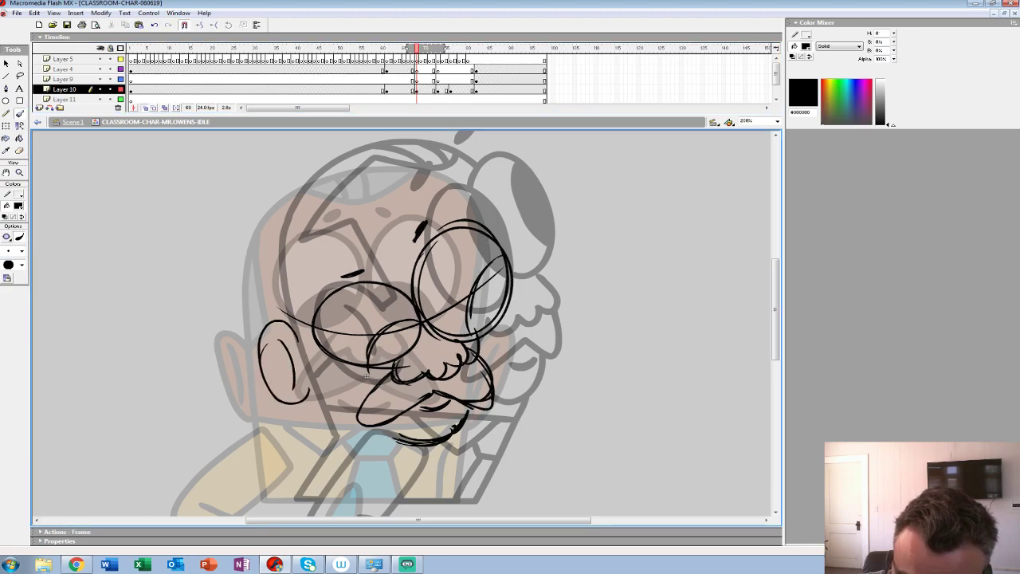
Step: Sketch the far side of the face and the rounded skull outline over the eyes
{"action": "left_click_drag", "start_coordinate": [366, 377], "coordinate": [333, 311]}
{"action": "mouse_move", "coordinate": [420, 433]}
{"action": "left_mouse_down"}
{"action": "mouse_move", "coordinate": [478, 302]}
{"action": "mouse_move", "coordinate": [477, 269]}
{"action": "left_mouse_up"}
{"action": "scroll", "coordinate": [407, 327], "scroll_direction": "up", "scroll_amount": 3}
{"action": "mouse_move", "coordinate": [455, 482]}
{"action": "left_mouse_down"}
{"action": "mouse_move", "coordinate": [478, 288]}
{"action": "mouse_move", "coordinate": [469, 257]}
{"action": "mouse_move", "coordinate": [409, 206]}
{"action": "left_mouse_up"}
{"action": "key", "text": "ctrl+z"}
{"action": "mouse_move", "coordinate": [481, 351]}
{"action": "left_mouse_down"}
{"action": "mouse_move", "coordinate": [478, 323]}
{"action": "mouse_move", "coordinate": [400, 205]}
{"action": "mouse_move", "coordinate": [303, 221]}
{"action": "left_mouse_up"}
{"action": "mouse_move", "coordinate": [482, 303]}
{"action": "left_mouse_down"}
{"action": "mouse_move", "coordinate": [305, 219]}
{"action": "mouse_move", "coordinate": [274, 235]}
{"action": "mouse_move", "coordinate": [241, 286]}
{"action": "left_mouse_up"}
{"action": "mouse_move", "coordinate": [455, 248]}
{"action": "left_mouse_down"}
{"action": "mouse_move", "coordinate": [385, 205]}
{"action": "mouse_move", "coordinate": [243, 361]}
{"action": "left_mouse_up"}
Step: Sketch the neck line below the ear, the near collar flap and the bottom edge of the shirt
{"action": "mouse_move", "coordinate": [271, 430]}
{"action": "left_mouse_down"}
{"action": "mouse_move", "coordinate": [307, 281]}
{"action": "mouse_move", "coordinate": [288, 377]}
{"action": "left_mouse_up"}
{"action": "left_click_drag", "start_coordinate": [289, 295], "coordinate": [278, 396]}
{"action": "mouse_move", "coordinate": [292, 320]}
{"action": "left_mouse_down"}
{"action": "mouse_move", "coordinate": [427, 334]}
{"action": "mouse_move", "coordinate": [380, 338]}
{"action": "mouse_move", "coordinate": [512, 317]}
{"action": "left_mouse_up"}
{"action": "key", "text": "ctrl+z"}
{"action": "left_click_drag", "start_coordinate": [405, 338], "coordinate": [371, 364]}
{"action": "left_click_drag", "start_coordinate": [333, 327], "coordinate": [373, 366]}
{"action": "left_click_drag", "start_coordinate": [285, 391], "coordinate": [495, 390]}
Step: Sketch the tie knot, the far collar flap and the far side of the neck and shirt
{"action": "mouse_move", "coordinate": [399, 343]}
{"action": "left_mouse_down"}
{"action": "mouse_move", "coordinate": [410, 365]}
{"action": "mouse_move", "coordinate": [442, 356]}
{"action": "left_mouse_up"}
{"action": "mouse_move", "coordinate": [410, 358]}
{"action": "left_mouse_down"}
{"action": "mouse_move", "coordinate": [441, 356]}
{"action": "mouse_move", "coordinate": [411, 367]}
{"action": "left_mouse_up"}
{"action": "left_click_drag", "start_coordinate": [408, 365], "coordinate": [399, 389]}
{"action": "mouse_move", "coordinate": [445, 357]}
{"action": "left_mouse_down"}
{"action": "mouse_move", "coordinate": [447, 387]}
{"action": "mouse_move", "coordinate": [465, 361]}
{"action": "left_mouse_up"}
{"action": "left_click_drag", "start_coordinate": [493, 329], "coordinate": [467, 363]}
{"action": "left_click_drag", "start_coordinate": [485, 335], "coordinate": [454, 402]}
{"action": "left_click_drag", "start_coordinate": [507, 275], "coordinate": [462, 390]}
Step: Extend the far edge of the head over the crown and sketch the curved front hairline
{"action": "left_click_drag", "start_coordinate": [514, 171], "coordinate": [487, 322]}
{"action": "key", "text": "space"}
{"action": "mouse_move", "coordinate": [483, 239]}
{"action": "left_mouse_down"}
{"action": "mouse_move", "coordinate": [485, 345]}
{"action": "mouse_move", "coordinate": [502, 389]}
{"action": "left_mouse_up"}
{"action": "left_click_drag", "start_coordinate": [480, 208], "coordinate": [522, 256]}
{"action": "mouse_move", "coordinate": [364, 263]}
{"action": "left_mouse_down"}
{"action": "mouse_move", "coordinate": [428, 250]}
{"action": "mouse_move", "coordinate": [379, 262]}
{"action": "left_mouse_up"}
{"action": "left_click_drag", "start_coordinate": [443, 239], "coordinate": [446, 214]}
{"action": "left_click_drag", "start_coordinate": [437, 244], "coordinate": [453, 211]}
{"action": "left_click_drag", "start_coordinate": [335, 251], "coordinate": [394, 260]}
{"action": "left_click_drag", "start_coordinate": [452, 212], "coordinate": [434, 249]}
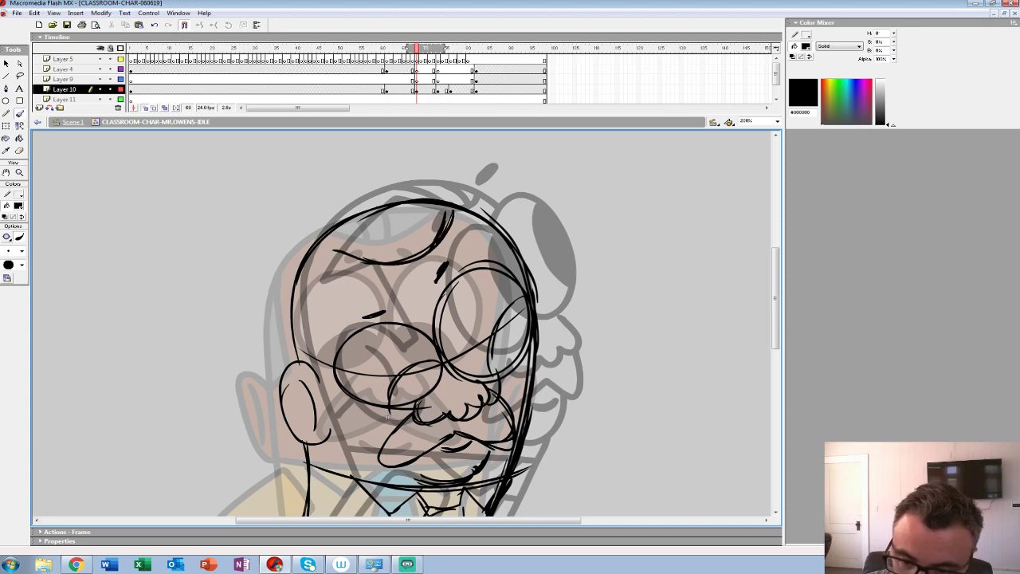
Step: Sketch the sideburn above the ear, add strand lines to the hair and reinforce the crown outline
{"action": "mouse_move", "coordinate": [327, 247]}
{"action": "left_mouse_down"}
{"action": "mouse_move", "coordinate": [296, 297]}
{"action": "mouse_move", "coordinate": [327, 374]}
{"action": "left_mouse_up"}
{"action": "mouse_move", "coordinate": [309, 317]}
{"action": "left_mouse_down"}
{"action": "mouse_move", "coordinate": [331, 384]}
{"action": "mouse_move", "coordinate": [309, 292]}
{"action": "mouse_move", "coordinate": [294, 299]}
{"action": "left_mouse_up"}
{"action": "key", "text": "ctrl+z"}
{"action": "key", "text": "ctrl+z"}
{"action": "mouse_move", "coordinate": [296, 293]}
{"action": "left_mouse_down"}
{"action": "mouse_move", "coordinate": [329, 251]}
{"action": "mouse_move", "coordinate": [438, 248]}
{"action": "mouse_move", "coordinate": [451, 209]}
{"action": "left_mouse_up"}
{"action": "left_click_drag", "start_coordinate": [363, 215], "coordinate": [407, 263]}
{"action": "mouse_move", "coordinate": [392, 207]}
{"action": "left_mouse_down"}
{"action": "mouse_move", "coordinate": [420, 256]}
{"action": "mouse_move", "coordinate": [421, 247]}
{"action": "left_mouse_up"}
{"action": "left_click_drag", "start_coordinate": [481, 209], "coordinate": [532, 295]}
{"action": "left_click_drag", "start_coordinate": [405, 199], "coordinate": [531, 285]}
{"action": "left_click_drag", "start_coordinate": [328, 229], "coordinate": [414, 199]}
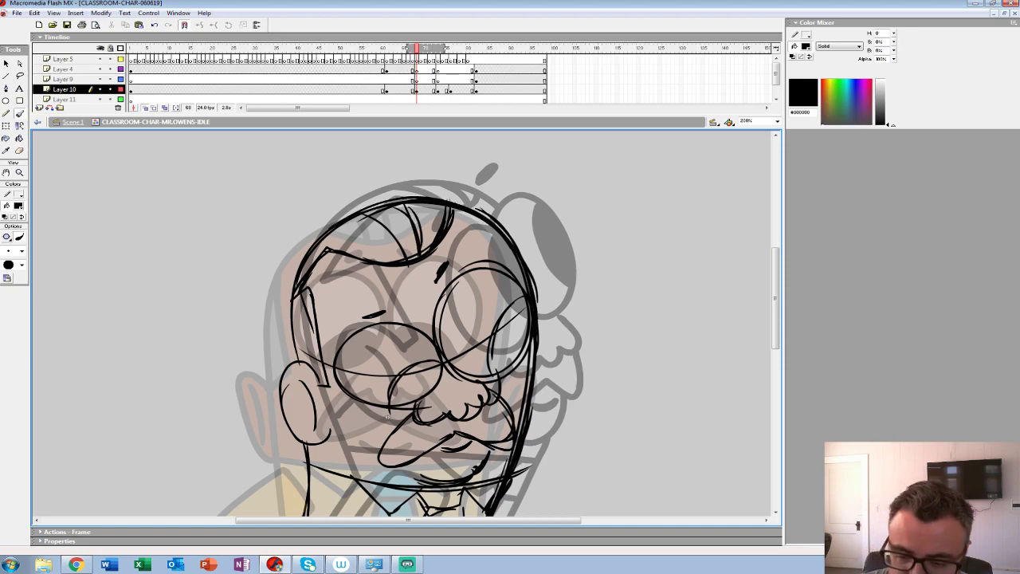
Step: Sketch a slanted oval pupil inside the lower right part of each eye
{"action": "mouse_move", "coordinate": [434, 357]}
{"action": "left_mouse_down"}
{"action": "mouse_move", "coordinate": [392, 399]}
{"action": "mouse_move", "coordinate": [401, 400]}
{"action": "left_mouse_up"}
{"action": "left_click_drag", "start_coordinate": [515, 307], "coordinate": [497, 355]}
{"action": "left_click_drag", "start_coordinate": [526, 333], "coordinate": [496, 369]}
Step: Sketch the bent near arm from the shoulder down to the elbow and along the forearm
{"action": "left_click_drag", "start_coordinate": [446, 398], "coordinate": [461, 235]}
{"action": "mouse_move", "coordinate": [326, 303]}
{"action": "left_mouse_down"}
{"action": "mouse_move", "coordinate": [315, 373]}
{"action": "mouse_move", "coordinate": [374, 376]}
{"action": "left_mouse_up"}
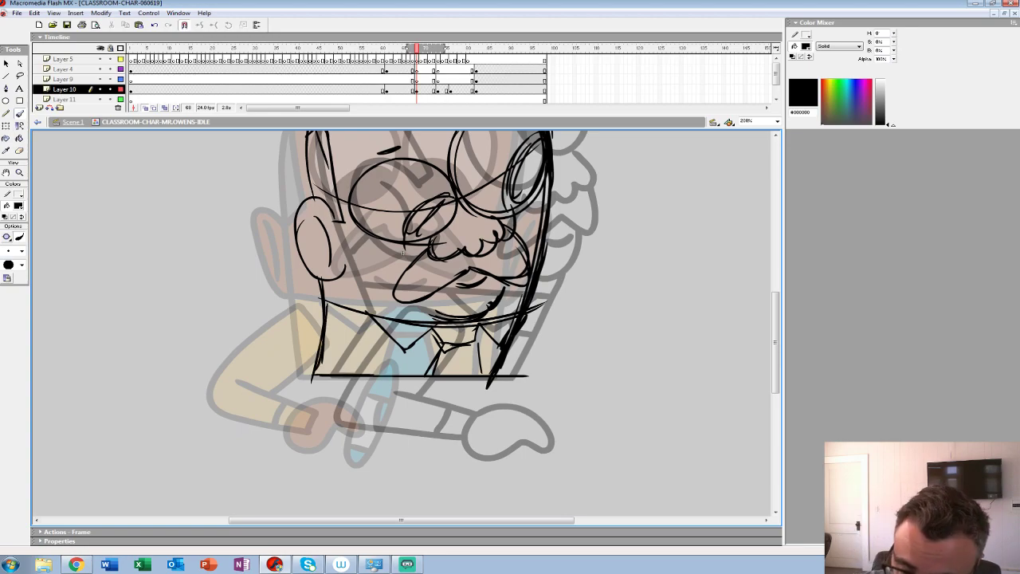
{"action": "left_click_drag", "start_coordinate": [349, 324], "coordinate": [322, 370]}
{"action": "key", "text": "ctrl+z"}
{"action": "left_click_drag", "start_coordinate": [343, 320], "coordinate": [284, 402]}
{"action": "mouse_move", "coordinate": [314, 359]}
{"action": "left_mouse_down"}
{"action": "mouse_move", "coordinate": [287, 398]}
{"action": "mouse_move", "coordinate": [346, 314]}
{"action": "mouse_move", "coordinate": [400, 349]}
{"action": "mouse_move", "coordinate": [362, 396]}
{"action": "left_mouse_up"}
{"action": "left_click_drag", "start_coordinate": [401, 349], "coordinate": [363, 396]}
{"action": "mouse_move", "coordinate": [311, 381]}
{"action": "left_mouse_down"}
{"action": "mouse_move", "coordinate": [285, 416]}
{"action": "mouse_move", "coordinate": [291, 427]}
{"action": "left_mouse_up"}
{"action": "left_click_drag", "start_coordinate": [282, 418], "coordinate": [387, 429]}
{"action": "left_click_drag", "start_coordinate": [344, 396], "coordinate": [411, 415]}
{"action": "mouse_move", "coordinate": [357, 400]}
{"action": "left_mouse_down"}
{"action": "mouse_move", "coordinate": [417, 414]}
{"action": "mouse_move", "coordinate": [393, 404]}
{"action": "mouse_move", "coordinate": [405, 409]}
{"action": "mouse_move", "coordinate": [366, 427]}
{"action": "mouse_move", "coordinate": [420, 412]}
{"action": "mouse_move", "coordinate": [400, 410]}
{"action": "left_mouse_up"}
Step: Reinforce the shoulder, upper sleeve and elbow lines of the near arm
{"action": "left_click_drag", "start_coordinate": [395, 345], "coordinate": [365, 393]}
{"action": "left_click_drag", "start_coordinate": [352, 324], "coordinate": [383, 338]}
{"action": "left_click_drag", "start_coordinate": [343, 319], "coordinate": [389, 352]}
{"action": "left_click_drag", "start_coordinate": [322, 334], "coordinate": [274, 408]}
{"action": "left_click_drag", "start_coordinate": [305, 365], "coordinate": [268, 428]}
{"action": "mouse_move", "coordinate": [306, 387]}
{"action": "left_mouse_down"}
{"action": "mouse_move", "coordinate": [284, 426]}
{"action": "mouse_move", "coordinate": [353, 417]}
{"action": "left_mouse_up"}
Step: Sketch the hand at the end of the forearm as a circle with a short pointed finger
{"action": "mouse_move", "coordinate": [382, 366]}
{"action": "left_mouse_down"}
{"action": "mouse_move", "coordinate": [352, 396]}
{"action": "mouse_move", "coordinate": [451, 418]}
{"action": "mouse_move", "coordinate": [448, 430]}
{"action": "left_mouse_up"}
{"action": "key", "text": "ctrl+z"}
{"action": "mouse_move", "coordinate": [390, 414]}
{"action": "left_mouse_down"}
{"action": "mouse_move", "coordinate": [402, 451]}
{"action": "mouse_move", "coordinate": [456, 439]}
{"action": "left_mouse_up"}
{"action": "key", "text": "ctrl+z"}
{"action": "mouse_move", "coordinate": [391, 410]}
{"action": "left_mouse_down"}
{"action": "mouse_move", "coordinate": [386, 419]}
{"action": "mouse_move", "coordinate": [441, 409]}
{"action": "left_mouse_up"}
{"action": "left_click_drag", "start_coordinate": [443, 412], "coordinate": [463, 443]}
{"action": "left_click_drag", "start_coordinate": [442, 426], "coordinate": [461, 446]}
{"action": "mouse_move", "coordinate": [384, 431]}
{"action": "left_mouse_down"}
{"action": "mouse_move", "coordinate": [447, 409]}
{"action": "mouse_move", "coordinate": [431, 453]}
{"action": "left_mouse_up"}
Step: Redraw the torso's bottom edge and far side, and touch up the face and neck lines
{"action": "key", "text": "space"}
{"action": "left_click_drag", "start_coordinate": [415, 374], "coordinate": [416, 435]}
{"action": "mouse_move", "coordinate": [399, 415]}
{"action": "left_mouse_down"}
{"action": "mouse_move", "coordinate": [370, 456]}
{"action": "mouse_move", "coordinate": [340, 380]}
{"action": "mouse_move", "coordinate": [331, 401]}
{"action": "left_mouse_up"}
{"action": "left_click_drag", "start_coordinate": [347, 438], "coordinate": [489, 446]}
{"action": "left_click_drag", "start_coordinate": [539, 312], "coordinate": [507, 436]}
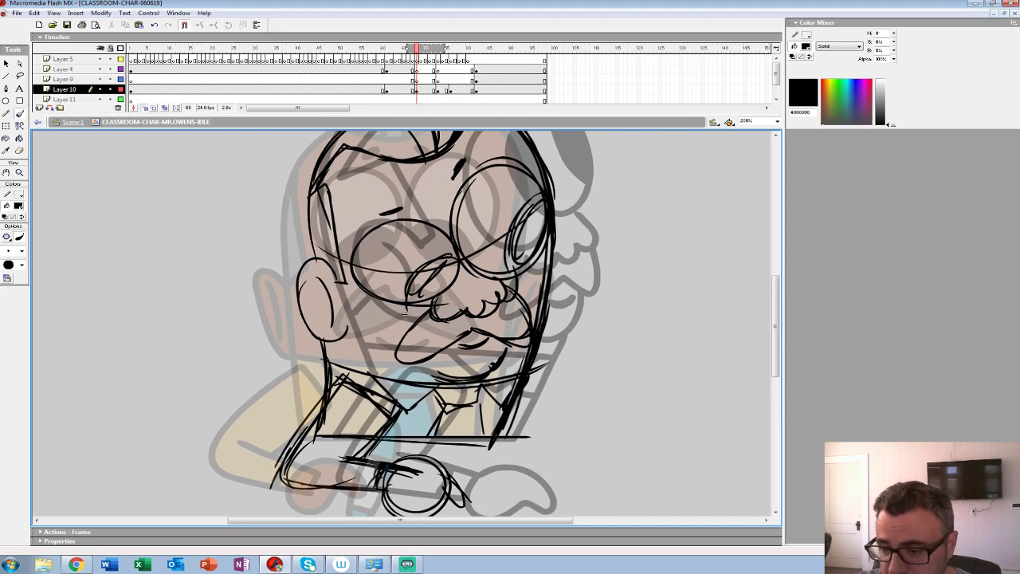
{"action": "key", "text": "space"}
{"action": "left_click_drag", "start_coordinate": [430, 311], "coordinate": [426, 396]}
{"action": "left_click_drag", "start_coordinate": [529, 237], "coordinate": [542, 267]}
{"action": "left_click_drag", "start_coordinate": [382, 187], "coordinate": [423, 180]}
{"action": "key", "text": "space"}
{"action": "left_click_drag", "start_coordinate": [401, 400], "coordinate": [387, 319]}
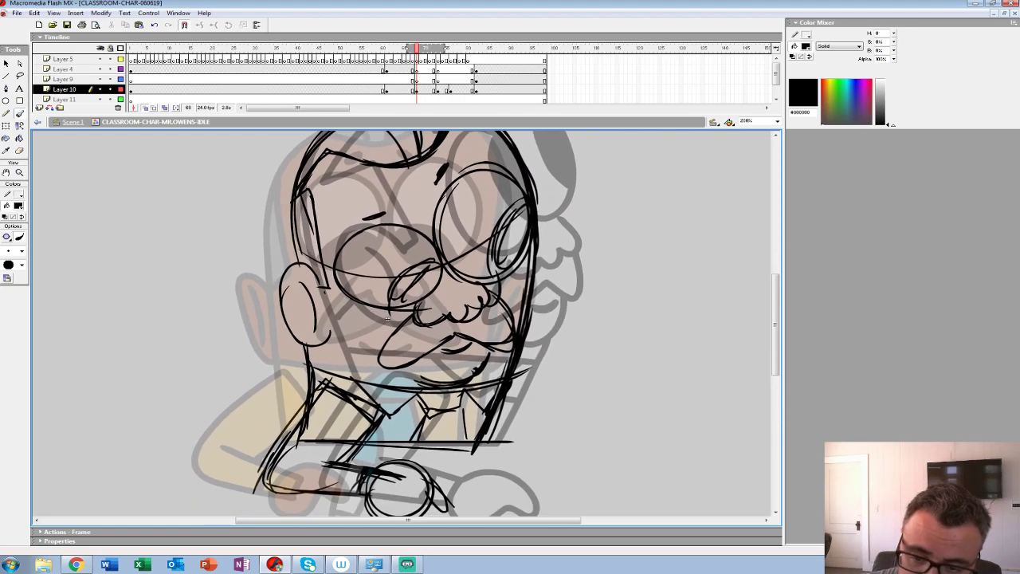
{"action": "left_click_drag", "start_coordinate": [311, 342], "coordinate": [318, 403]}
Step: Turn off onion skinning and play the head turn repeatedly from frame 61 to check the new in-between pose
{"action": "key", "text": "z"}
{"action": "left_click", "coordinate": [387, 321], "text": "alt"}
{"action": "left_click", "coordinate": [388, 320], "text": "alt"}
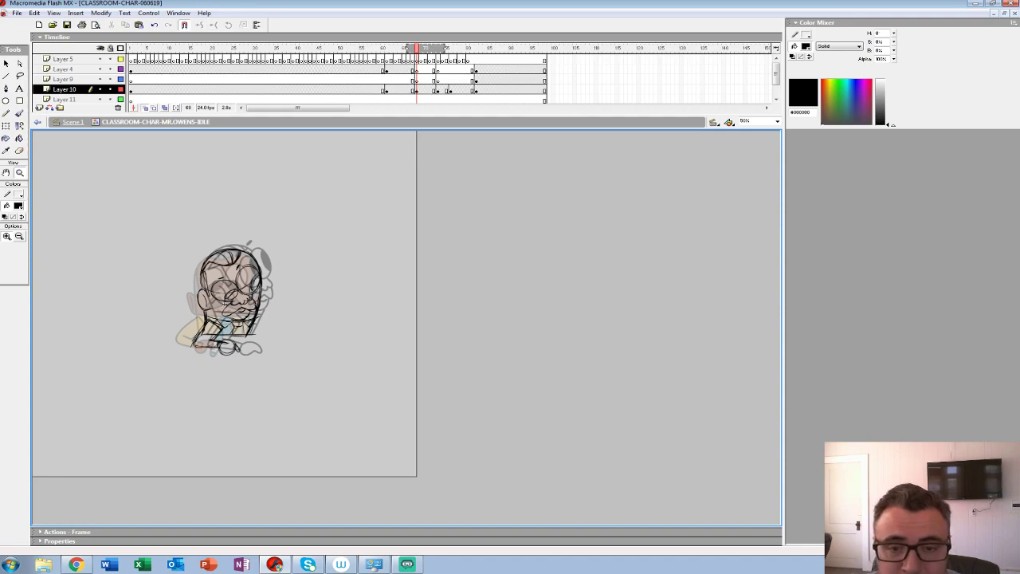
{"action": "left_click", "coordinate": [145, 108]}
{"action": "left_click", "coordinate": [386, 69]}
{"action": "key", "text": "Return"}
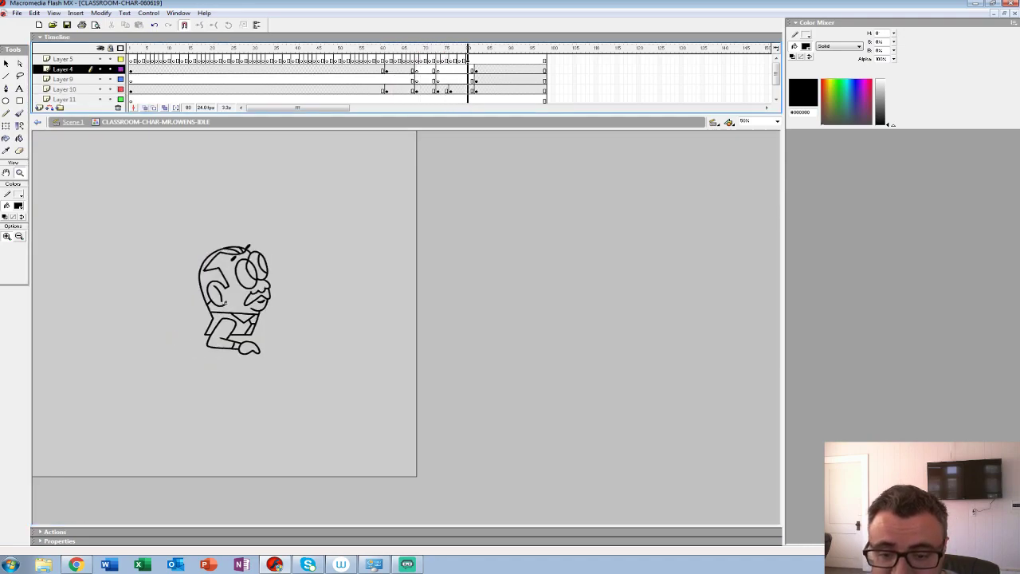
{"action": "left_click", "coordinate": [386, 69]}
{"action": "key", "text": "Return"}
{"action": "left_click", "coordinate": [387, 69]}
{"action": "key", "text": "Return"}
{"action": "left_click", "coordinate": [386, 69]}
{"action": "key", "text": "Return"}
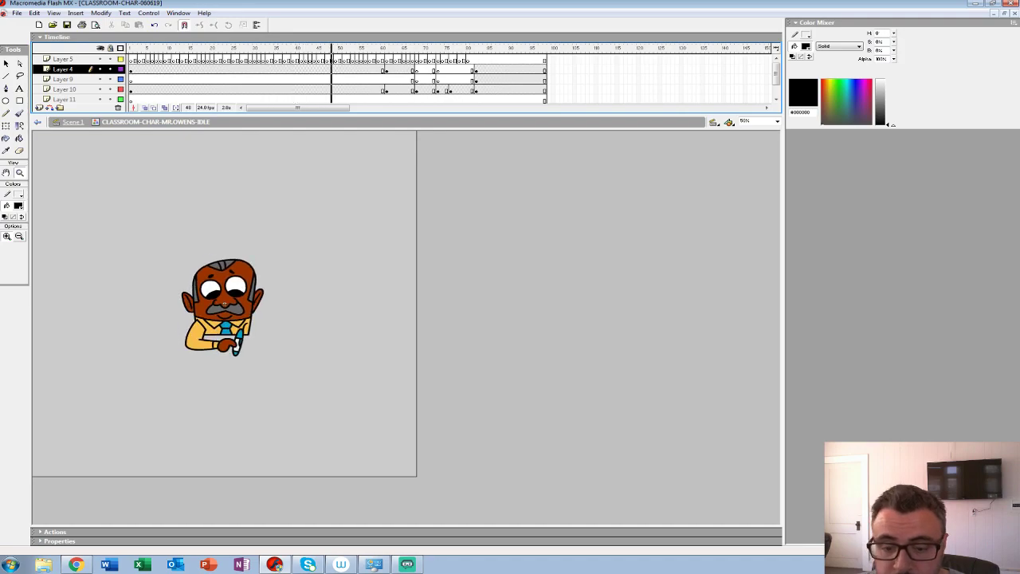
{"action": "key", "text": "Return"}
Step: Move the frame 68 keyframes on Layers 4, 9 and 10 to frame 67 and replay the turn from frame 61
{"action": "left_click_drag", "start_coordinate": [416, 70], "coordinate": [412, 90]}
{"action": "left_click", "coordinate": [386, 80]}
{"action": "key", "text": "Return"}
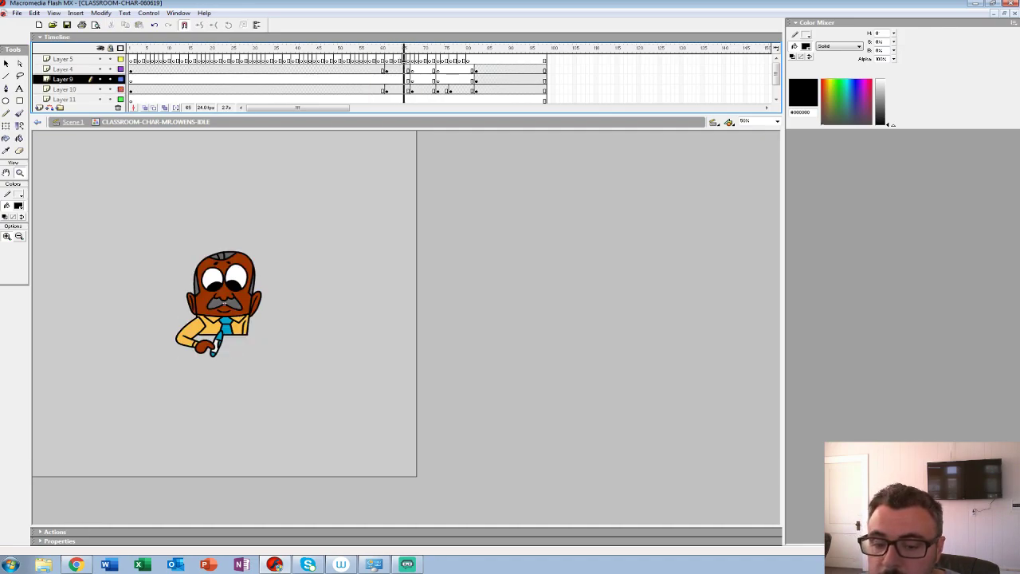
{"action": "left_click", "coordinate": [387, 81]}
{"action": "key", "text": "Return"}
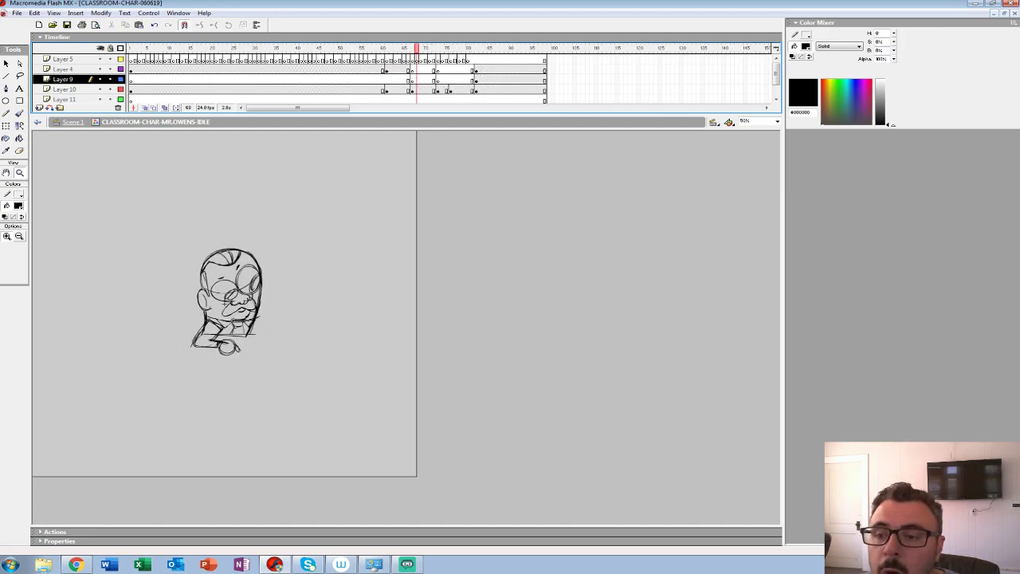
Step: On Layer 10 at frame 67, fill in both pupils with the brush and thicken the nose, moustache and chin lines
{"action": "left_click", "coordinate": [412, 89]}
{"action": "left_click", "coordinate": [231, 305]}
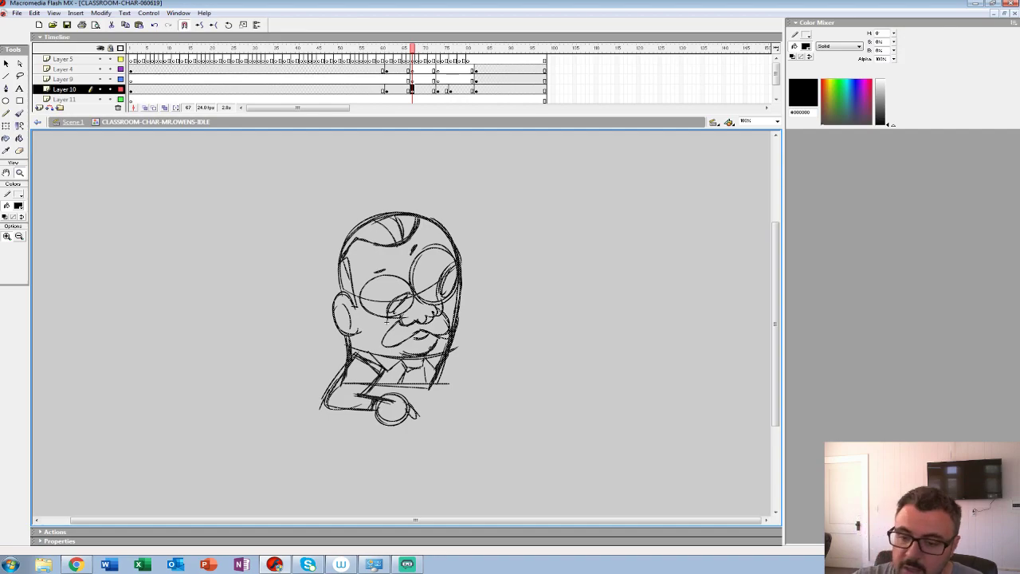
{"action": "key", "text": "b"}
{"action": "mouse_move", "coordinate": [388, 312]}
{"action": "left_mouse_down"}
{"action": "mouse_move", "coordinate": [406, 299]}
{"action": "mouse_move", "coordinate": [400, 306]}
{"action": "left_mouse_up"}
{"action": "mouse_move", "coordinate": [453, 272]}
{"action": "left_mouse_down"}
{"action": "mouse_move", "coordinate": [443, 295]}
{"action": "mouse_move", "coordinate": [454, 268]}
{"action": "left_mouse_up"}
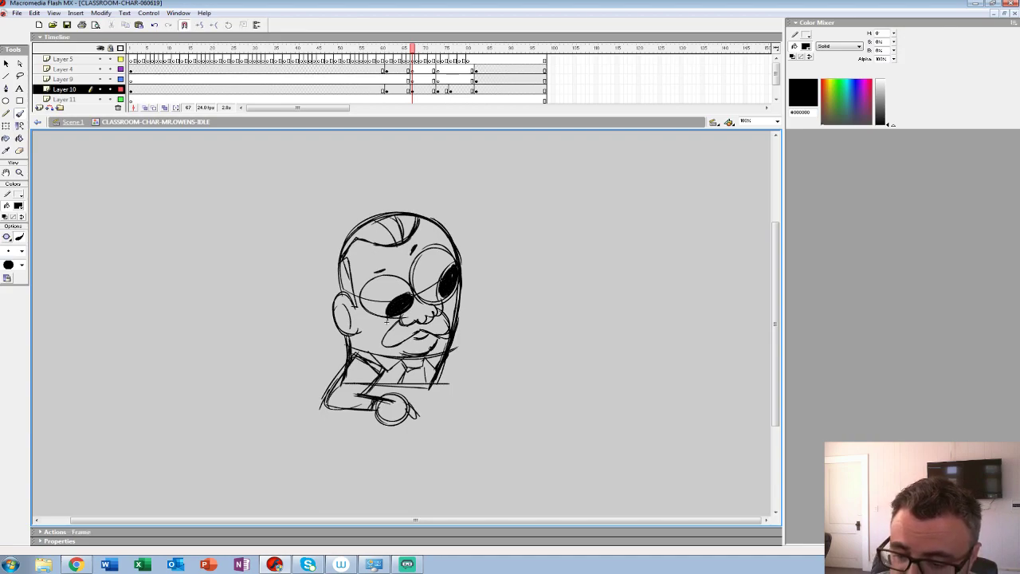
{"action": "mouse_move", "coordinate": [443, 290]}
{"action": "left_mouse_down"}
{"action": "mouse_move", "coordinate": [453, 277]}
{"action": "mouse_move", "coordinate": [410, 338]}
{"action": "mouse_move", "coordinate": [448, 317]}
{"action": "left_mouse_up"}
{"action": "mouse_move", "coordinate": [402, 353]}
{"action": "left_mouse_down"}
{"action": "mouse_move", "coordinate": [435, 346]}
{"action": "mouse_move", "coordinate": [426, 354]}
{"action": "left_mouse_up"}
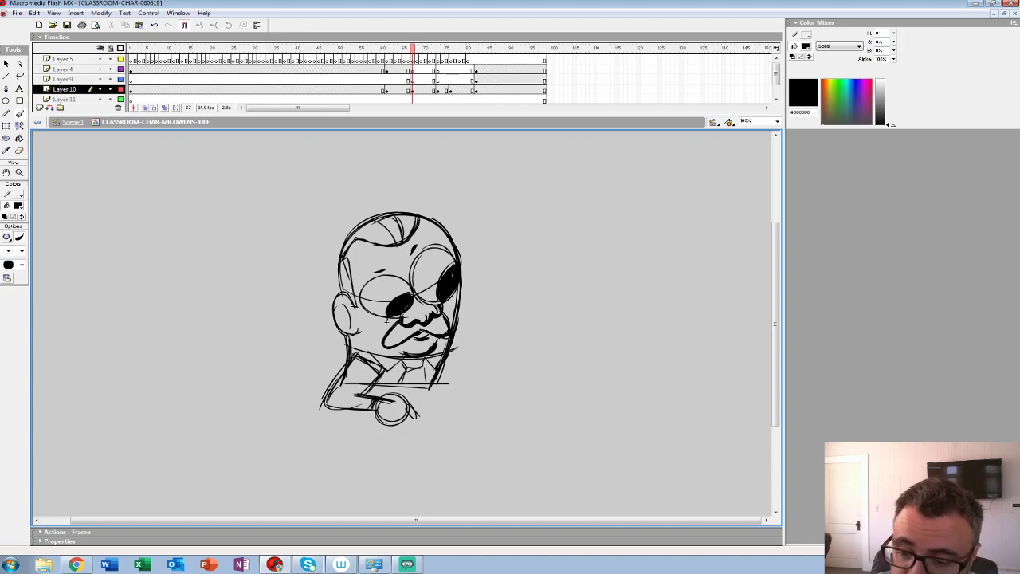
Step: Thicken the ear, sideburn, hairline and top of the head outline in the frame 67 sketch
{"action": "mouse_move", "coordinate": [346, 259]}
{"action": "left_mouse_down"}
{"action": "mouse_move", "coordinate": [356, 306]}
{"action": "mouse_move", "coordinate": [336, 297]}
{"action": "mouse_move", "coordinate": [359, 332]}
{"action": "mouse_move", "coordinate": [352, 327]}
{"action": "left_mouse_up"}
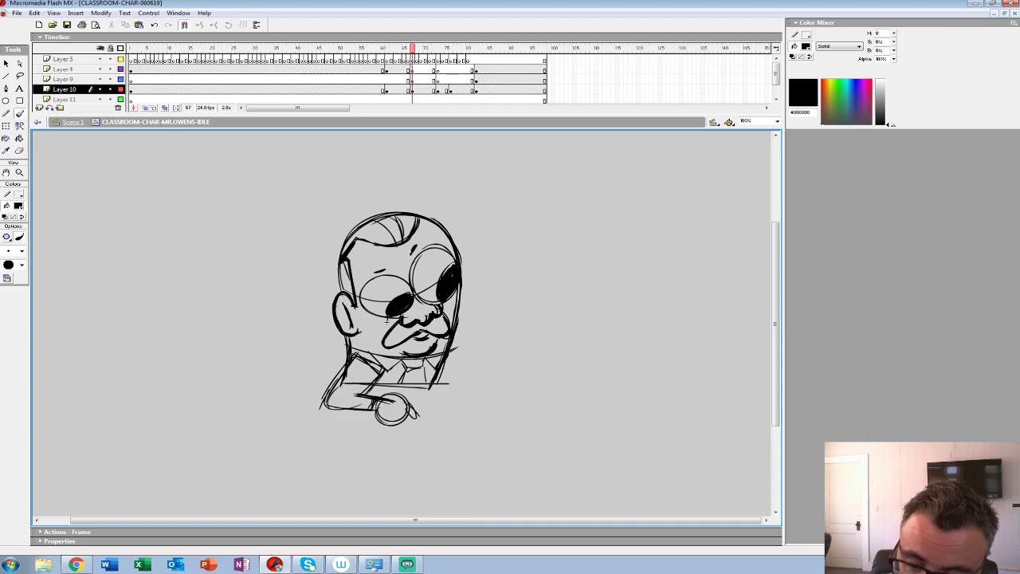
{"action": "left_click_drag", "start_coordinate": [341, 291], "coordinate": [338, 247]}
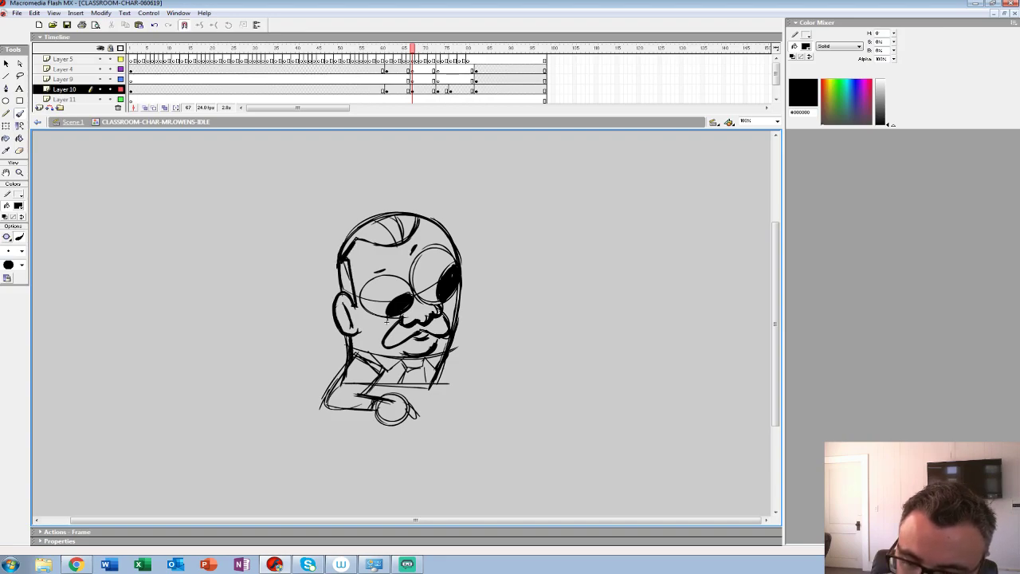
{"action": "mouse_move", "coordinate": [448, 232]}
{"action": "left_mouse_down"}
{"action": "mouse_move", "coordinate": [402, 215]}
{"action": "mouse_move", "coordinate": [349, 236]}
{"action": "left_mouse_up"}
{"action": "mouse_move", "coordinate": [417, 219]}
{"action": "left_mouse_down"}
{"action": "mouse_move", "coordinate": [360, 240]}
{"action": "mouse_move", "coordinate": [357, 304]}
{"action": "left_mouse_up"}
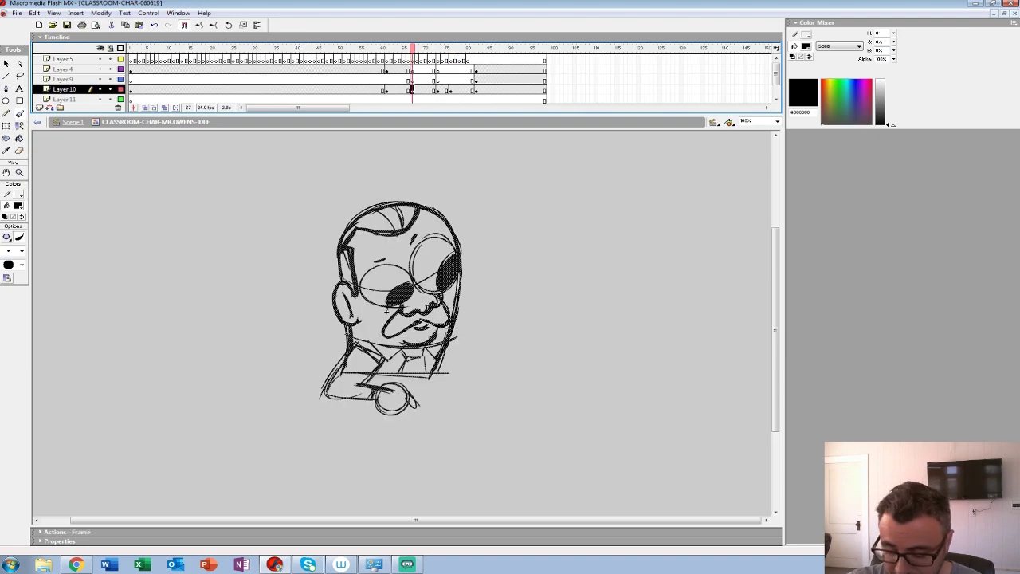
Step: Add a blank keyframe at frame 68 of Layer 10 with onion skinning on, and recolor the frame 67 sketch red (#FF0000)
{"action": "key", "text": "period"}
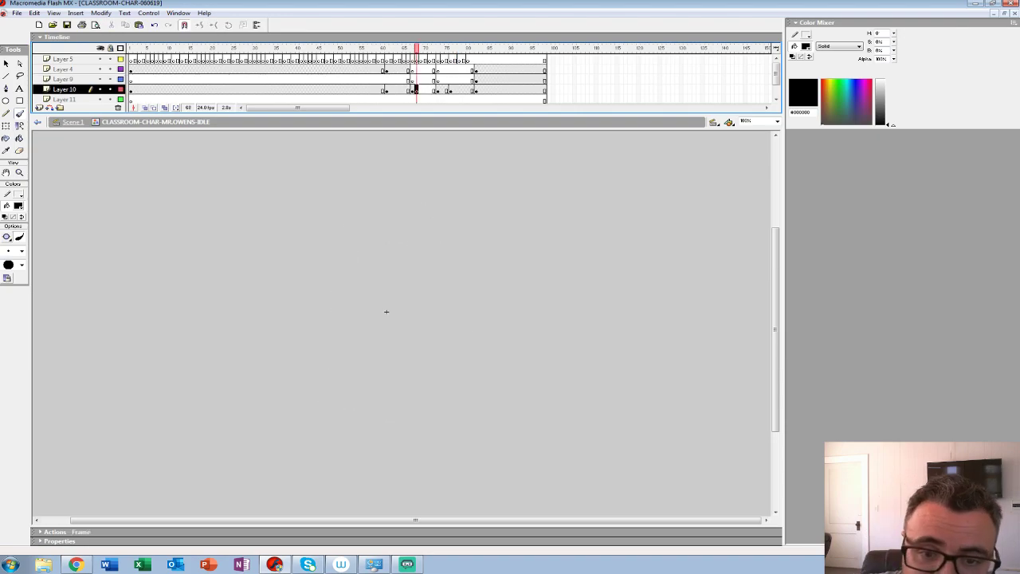
{"action": "key", "text": "alt+shift+o"}
{"action": "key", "text": "z"}
{"action": "left_click", "coordinate": [435, 285]}
{"action": "key", "text": "comma"}
{"action": "left_click", "coordinate": [19, 206]}
{"action": "left_click", "coordinate": [10, 262]}
{"action": "key", "text": "period"}
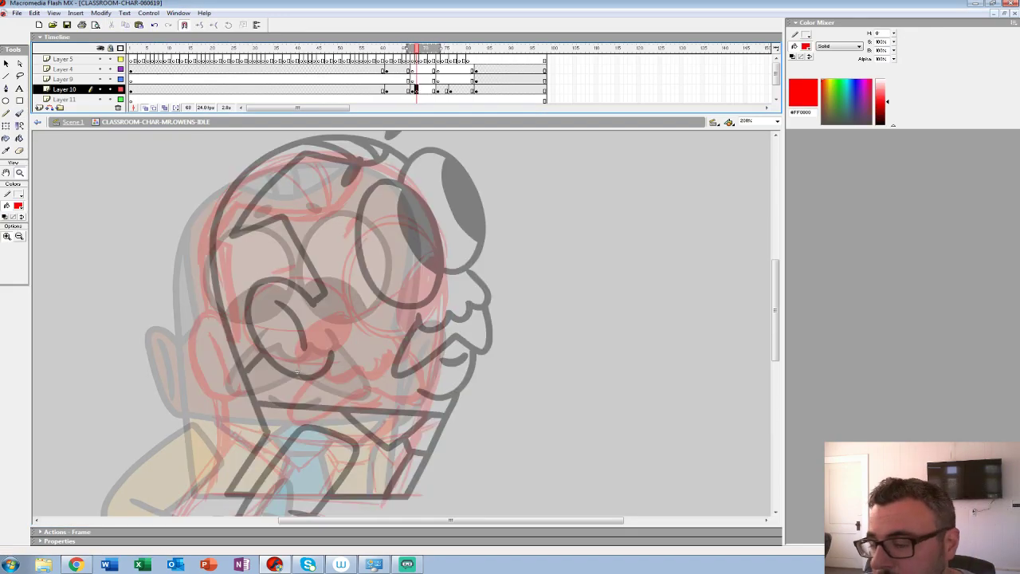
Step: At frame 68, ink the lower eye in black with a larger brush, drawing an oval outline and a curved pupil edge
{"action": "left_click", "coordinate": [17, 205]}
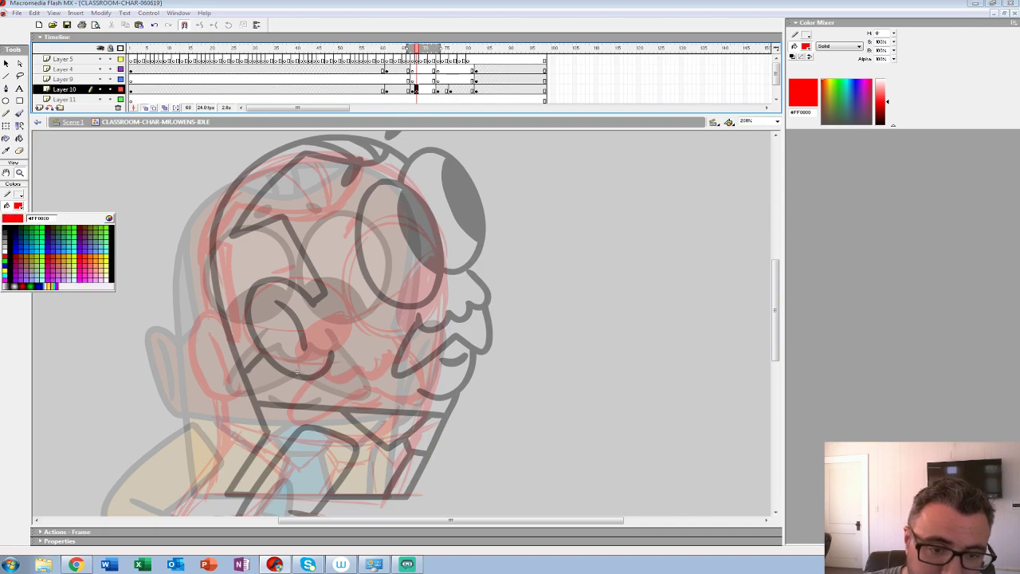
{"action": "left_click", "coordinate": [4, 226]}
{"action": "left_click", "coordinate": [388, 318]}
{"action": "left_click_drag", "start_coordinate": [211, 436], "coordinate": [333, 424]}
{"action": "left_click", "coordinate": [20, 113]}
{"action": "left_click", "coordinate": [21, 251]}
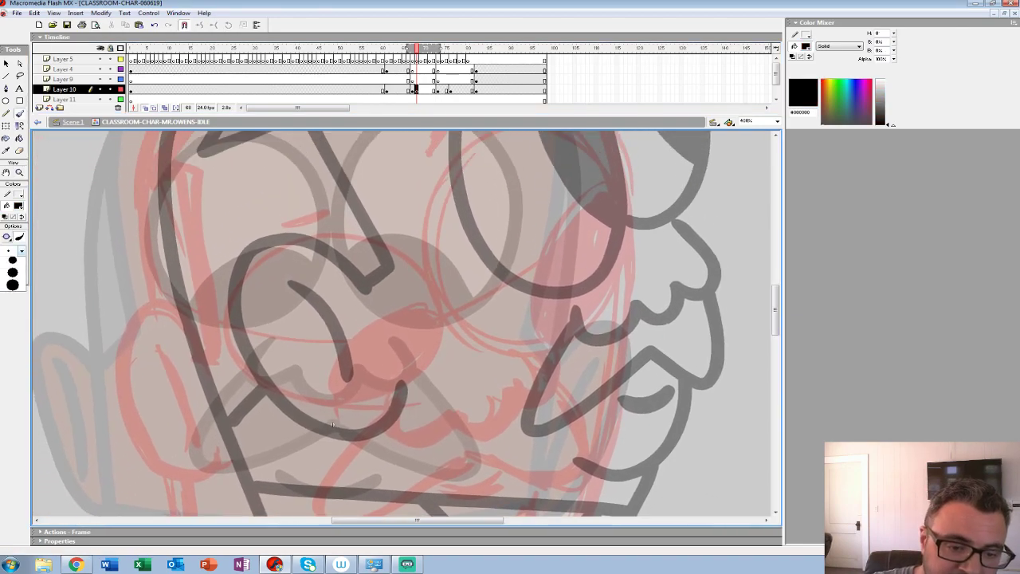
{"action": "left_click", "coordinate": [13, 363]}
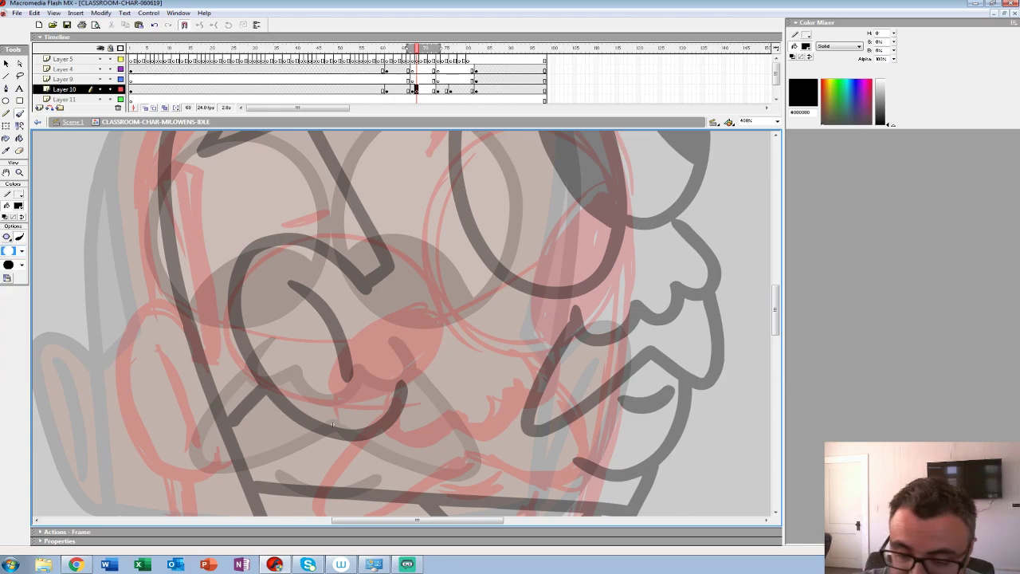
{"action": "mouse_move", "coordinate": [257, 265]}
{"action": "left_mouse_down"}
{"action": "mouse_move", "coordinate": [231, 314]}
{"action": "mouse_move", "coordinate": [238, 352]}
{"action": "mouse_move", "coordinate": [270, 383]}
{"action": "mouse_move", "coordinate": [365, 399]}
{"action": "mouse_move", "coordinate": [417, 386]}
{"action": "left_mouse_up"}
{"action": "key", "text": "ctrl+z"}
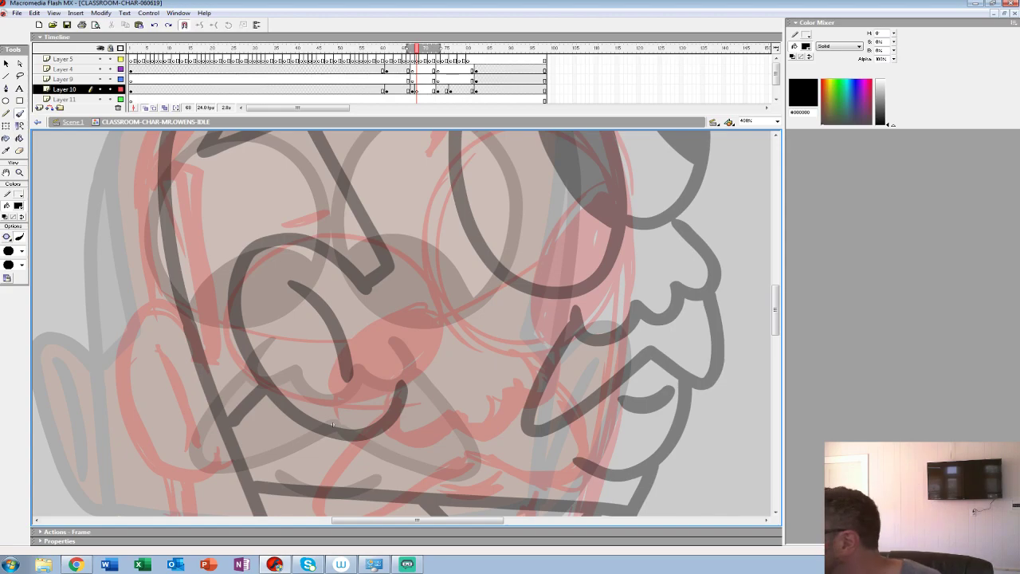
{"action": "mouse_move", "coordinate": [255, 266]}
{"action": "left_mouse_down"}
{"action": "mouse_move", "coordinate": [227, 322]}
{"action": "mouse_move", "coordinate": [252, 375]}
{"action": "mouse_move", "coordinate": [287, 393]}
{"action": "mouse_move", "coordinate": [364, 398]}
{"action": "mouse_move", "coordinate": [400, 391]}
{"action": "mouse_move", "coordinate": [433, 365]}
{"action": "mouse_move", "coordinate": [446, 325]}
{"action": "mouse_move", "coordinate": [432, 285]}
{"action": "mouse_move", "coordinate": [403, 254]}
{"action": "mouse_move", "coordinate": [329, 236]}
{"action": "mouse_move", "coordinate": [255, 267]}
{"action": "left_mouse_up"}
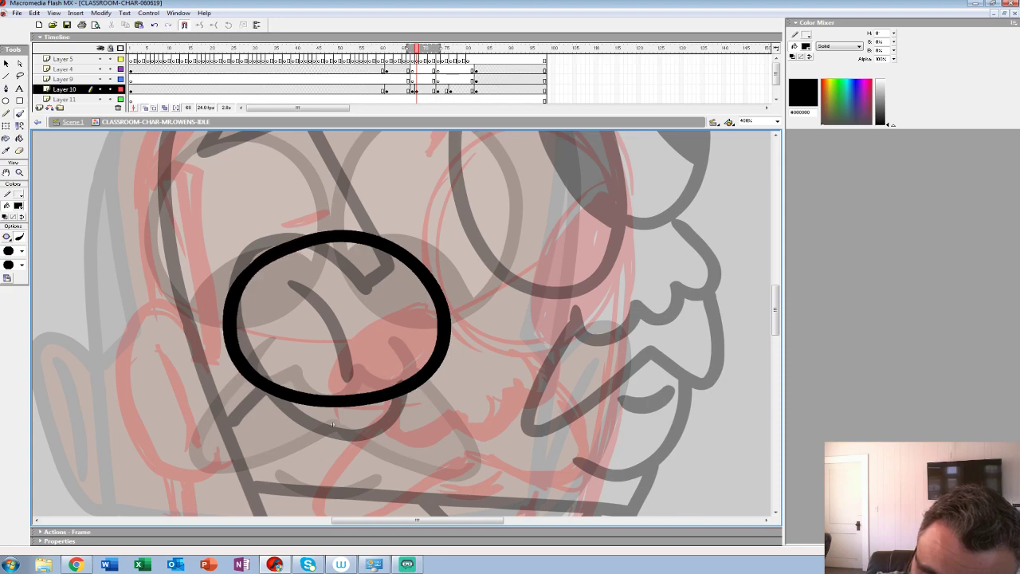
{"action": "mouse_move", "coordinate": [441, 320]}
{"action": "left_mouse_down"}
{"action": "mouse_move", "coordinate": [424, 315]}
{"action": "mouse_move", "coordinate": [330, 397]}
{"action": "left_mouse_up"}
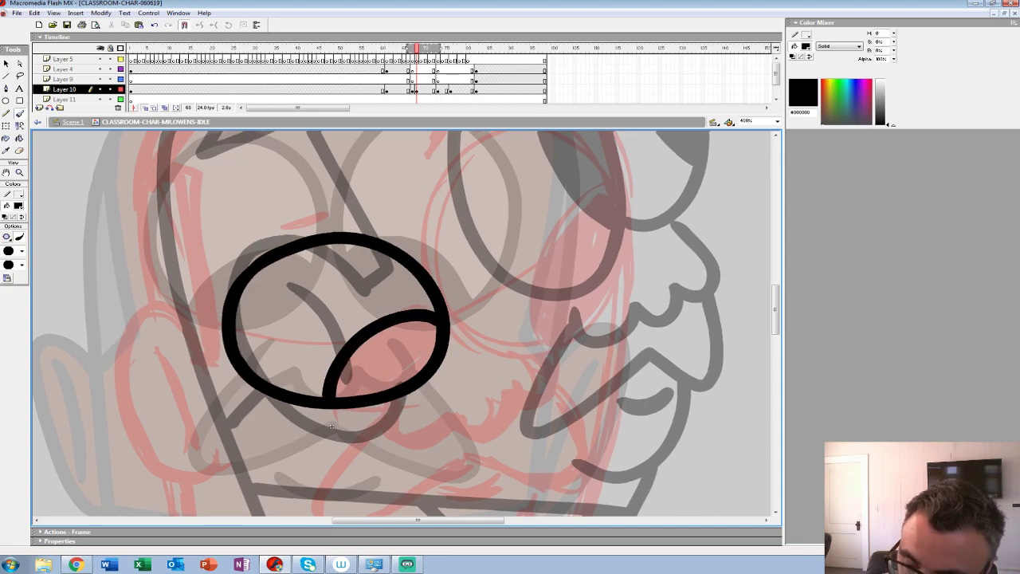
Step: Ink the upper eye's round outline and its curved pupil edge over the red sketch
{"action": "left_click_drag", "start_coordinate": [478, 295], "coordinate": [323, 386]}
{"action": "mouse_move", "coordinate": [283, 350]}
{"action": "left_mouse_down"}
{"action": "mouse_move", "coordinate": [288, 402]}
{"action": "mouse_move", "coordinate": [334, 430]}
{"action": "mouse_move", "coordinate": [380, 438]}
{"action": "mouse_move", "coordinate": [425, 418]}
{"action": "mouse_move", "coordinate": [458, 370]}
{"action": "mouse_move", "coordinate": [467, 298]}
{"action": "mouse_move", "coordinate": [439, 236]}
{"action": "mouse_move", "coordinate": [372, 213]}
{"action": "mouse_move", "coordinate": [310, 241]}
{"action": "mouse_move", "coordinate": [280, 301]}
{"action": "mouse_move", "coordinate": [283, 363]}
{"action": "left_mouse_up"}
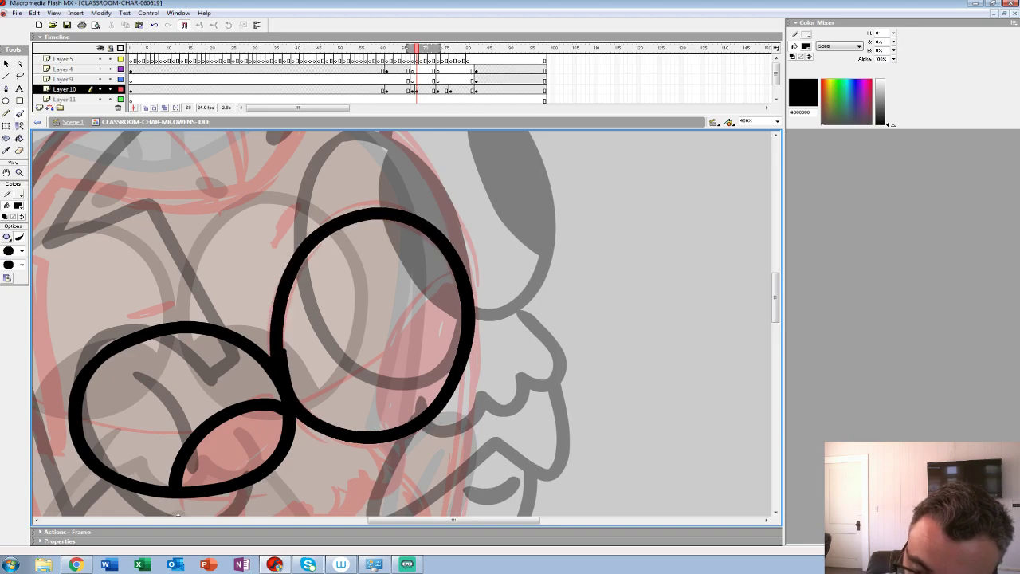
{"action": "mouse_move", "coordinate": [460, 275]}
{"action": "left_mouse_down"}
{"action": "mouse_move", "coordinate": [384, 409]}
{"action": "mouse_move", "coordinate": [393, 425]}
{"action": "left_mouse_up"}
{"action": "mouse_move", "coordinate": [391, 442]}
{"action": "left_mouse_down"}
{"action": "mouse_move", "coordinate": [478, 238]}
{"action": "mouse_move", "coordinate": [459, 271]}
{"action": "mouse_move", "coordinate": [432, 265]}
{"action": "mouse_move", "coordinate": [410, 304]}
{"action": "mouse_move", "coordinate": [372, 289]}
{"action": "mouse_move", "coordinate": [358, 301]}
{"action": "mouse_move", "coordinate": [307, 301]}
{"action": "mouse_move", "coordinate": [307, 274]}
{"action": "left_mouse_up"}
Step: Ink the nose, scalloped moustache, mouth and chin over the red sketch
{"action": "mouse_move", "coordinate": [478, 255]}
{"action": "left_mouse_down"}
{"action": "mouse_move", "coordinate": [493, 280]}
{"action": "mouse_move", "coordinate": [497, 346]}
{"action": "mouse_move", "coordinate": [442, 347]}
{"action": "mouse_move", "coordinate": [401, 327]}
{"action": "mouse_move", "coordinate": [282, 387]}
{"action": "mouse_move", "coordinate": [244, 363]}
{"action": "left_mouse_up"}
{"action": "left_click_drag", "start_coordinate": [307, 275], "coordinate": [246, 361]}
{"action": "left_click_drag", "start_coordinate": [367, 365], "coordinate": [416, 360]}
{"action": "mouse_move", "coordinate": [311, 407]}
{"action": "left_mouse_down"}
{"action": "mouse_move", "coordinate": [338, 422]}
{"action": "mouse_move", "coordinate": [465, 371]}
{"action": "left_mouse_up"}
{"action": "left_click_drag", "start_coordinate": [407, 279], "coordinate": [361, 459]}
{"action": "left_click_drag", "start_coordinate": [208, 350], "coordinate": [309, 461]}
Step: Ink both eyebrows above the eyes as short thick strokes
{"action": "left_click_drag", "start_coordinate": [266, 381], "coordinate": [301, 369]}
{"action": "key", "text": "ctrl+z"}
{"action": "mouse_move", "coordinate": [411, 299]}
{"action": "left_mouse_down"}
{"action": "mouse_move", "coordinate": [429, 275]}
{"action": "mouse_move", "coordinate": [405, 308]}
{"action": "left_mouse_up"}
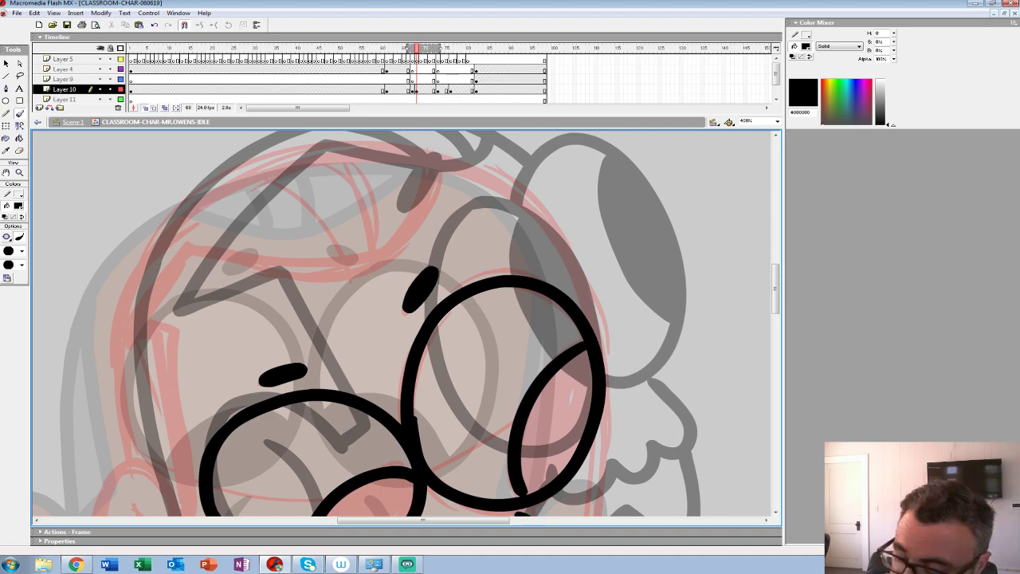
{"action": "left_click", "coordinate": [20, 173]}
{"action": "left_click", "coordinate": [388, 301], "text": "alt"}
{"action": "left_click", "coordinate": [388, 300], "text": "alt"}
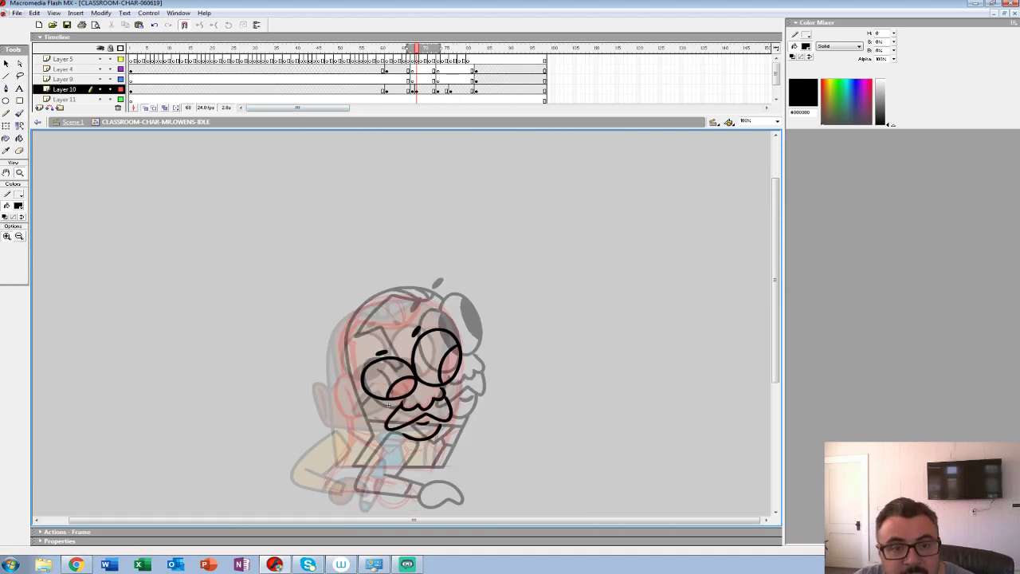
Step: Open the file TreeFort_ELEMENTS_052819 from the BLUD video game folder, under BG-ART and NEIGHBORHOOD
{"action": "left_click", "coordinate": [16, 12]}
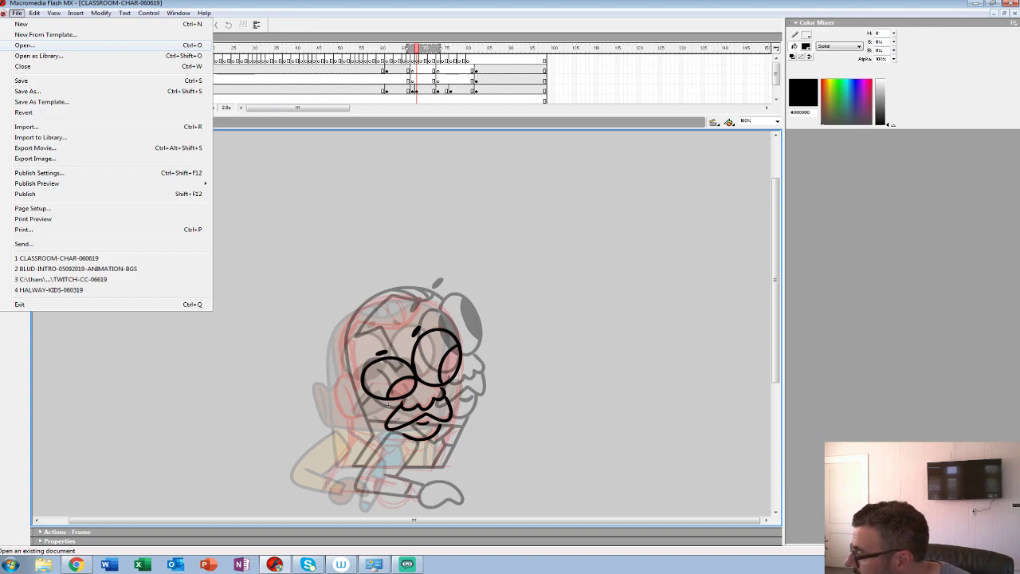
{"action": "left_click", "coordinate": [24, 46]}
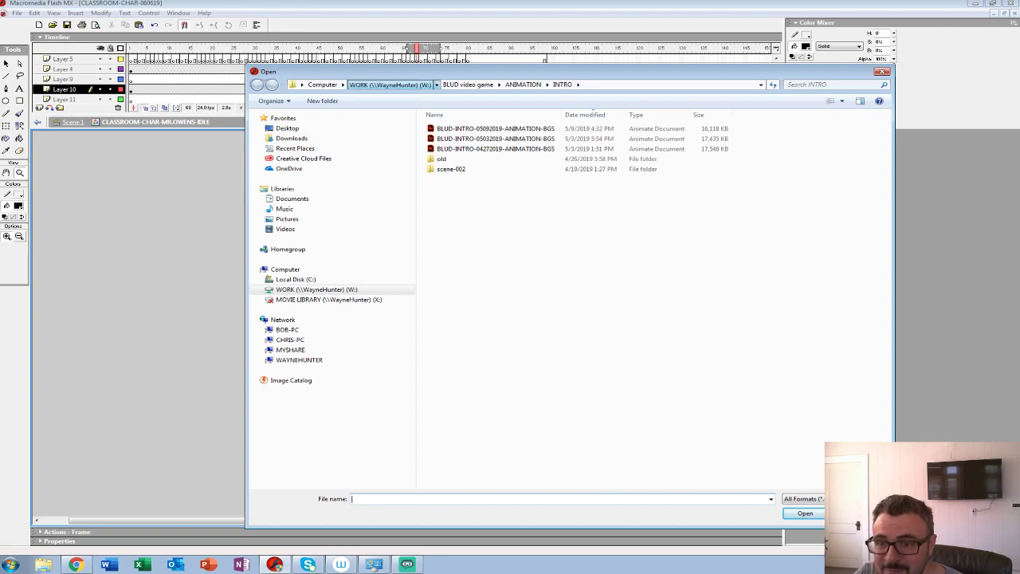
{"action": "left_click", "coordinate": [388, 85]}
{"action": "double_click", "coordinate": [462, 250]}
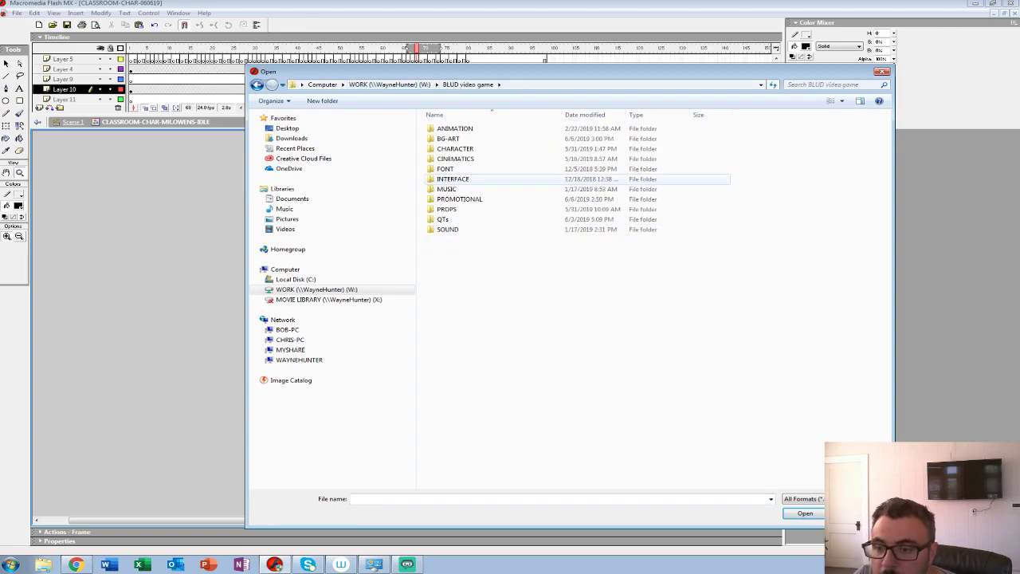
{"action": "double_click", "coordinate": [451, 138]}
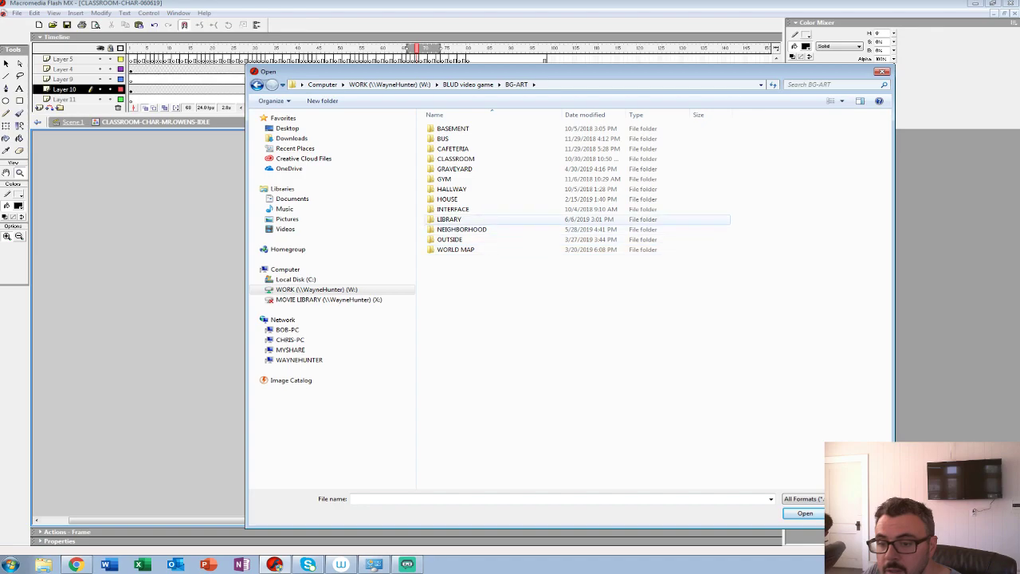
{"action": "double_click", "coordinate": [462, 229]}
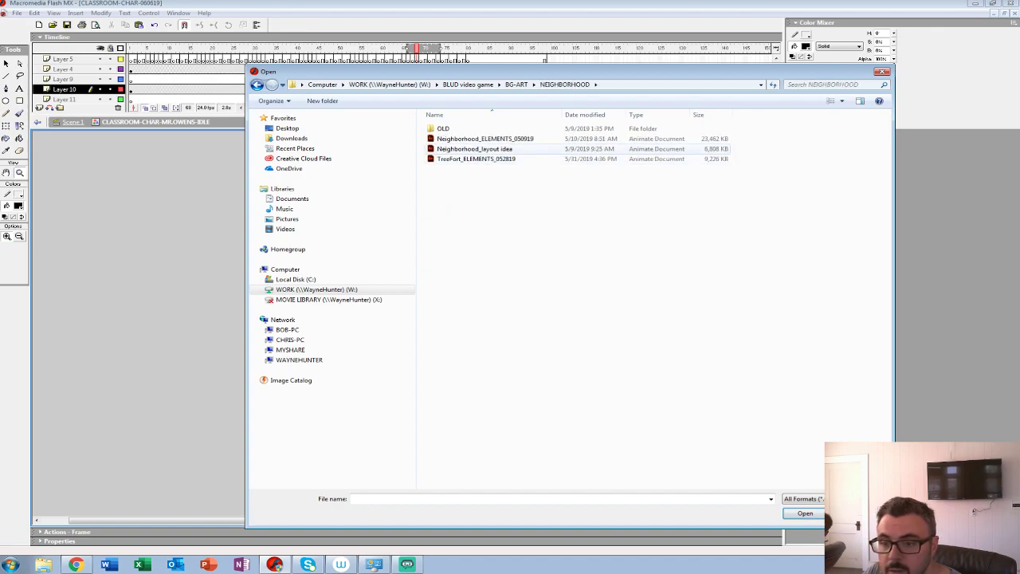
{"action": "double_click", "coordinate": [476, 159]}
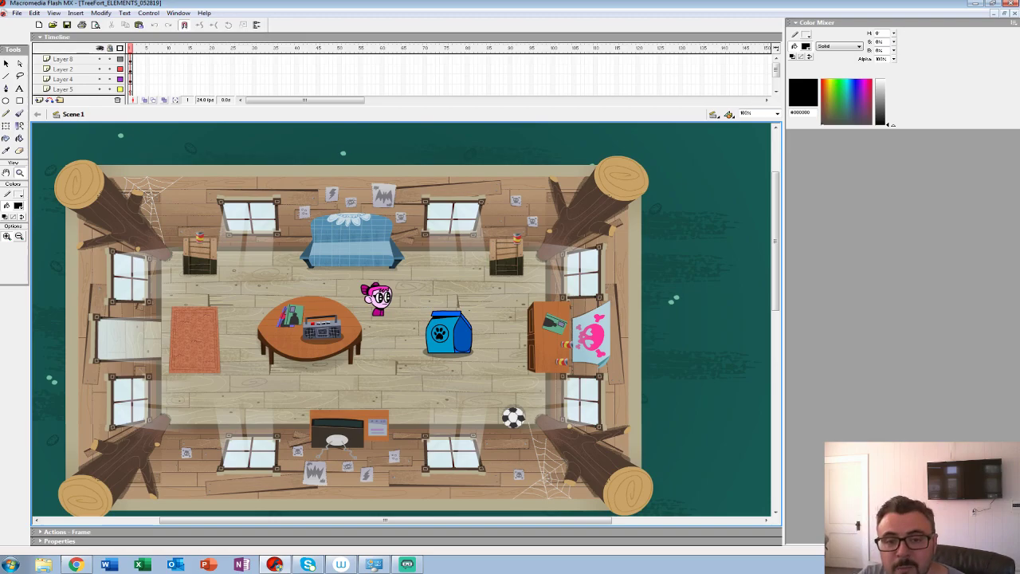
Step: Show all layers of the tree fort scene in the timeline and extend their frames to about frame 72
{"action": "left_click", "coordinate": [351, 277], "text": "alt"}
{"action": "left_click", "coordinate": [396, 275]}
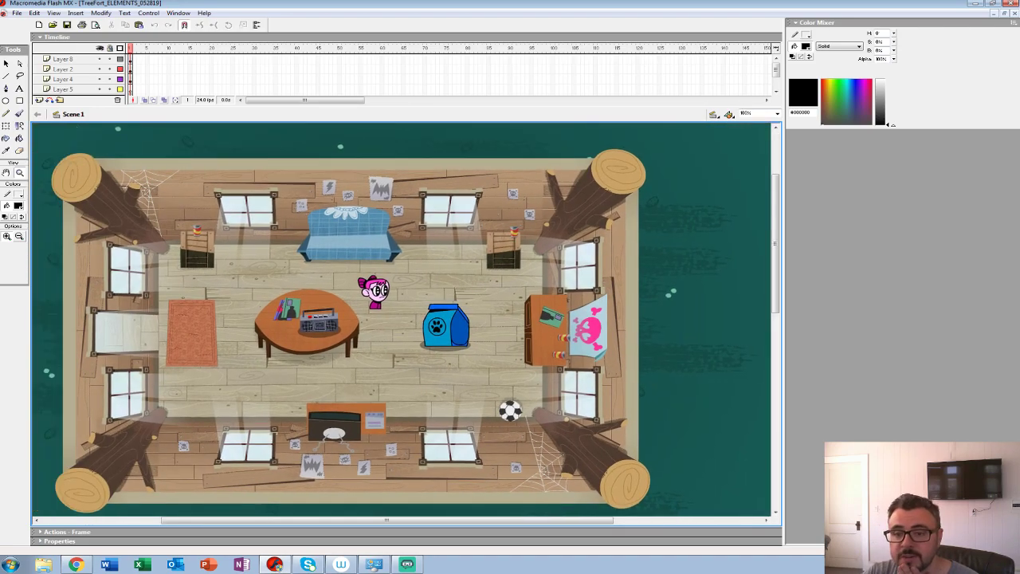
{"action": "left_click_drag", "start_coordinate": [399, 107], "coordinate": [399, 169]}
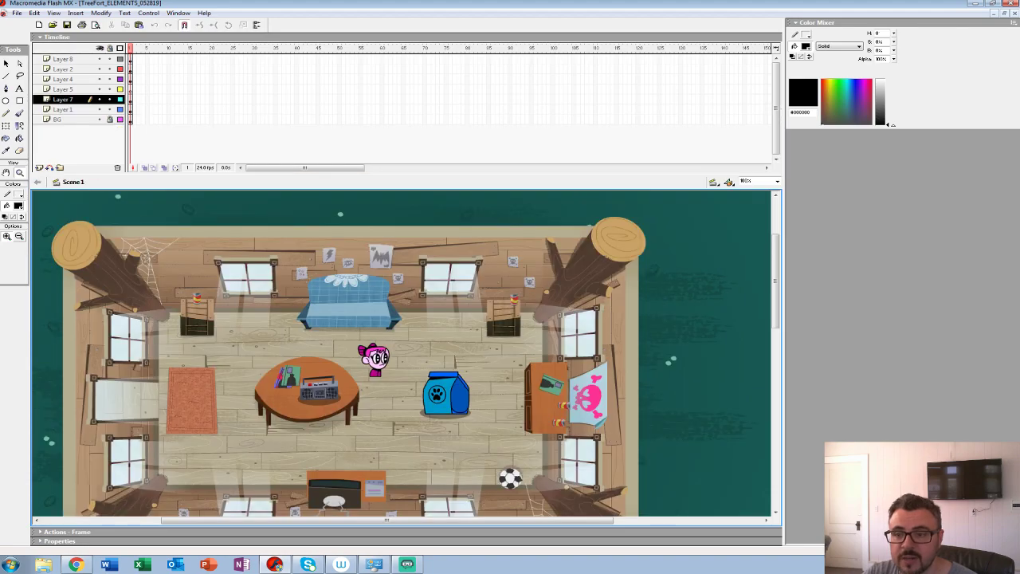
{"action": "left_click_drag", "start_coordinate": [432, 59], "coordinate": [130, 49]}
{"action": "key", "text": "F5"}
{"action": "left_click_drag", "start_coordinate": [399, 383], "coordinate": [423, 324]}
{"action": "left_click_drag", "start_coordinate": [398, 174], "coordinate": [398, 148]}
{"action": "left_click_drag", "start_coordinate": [398, 318], "coordinate": [397, 342]}
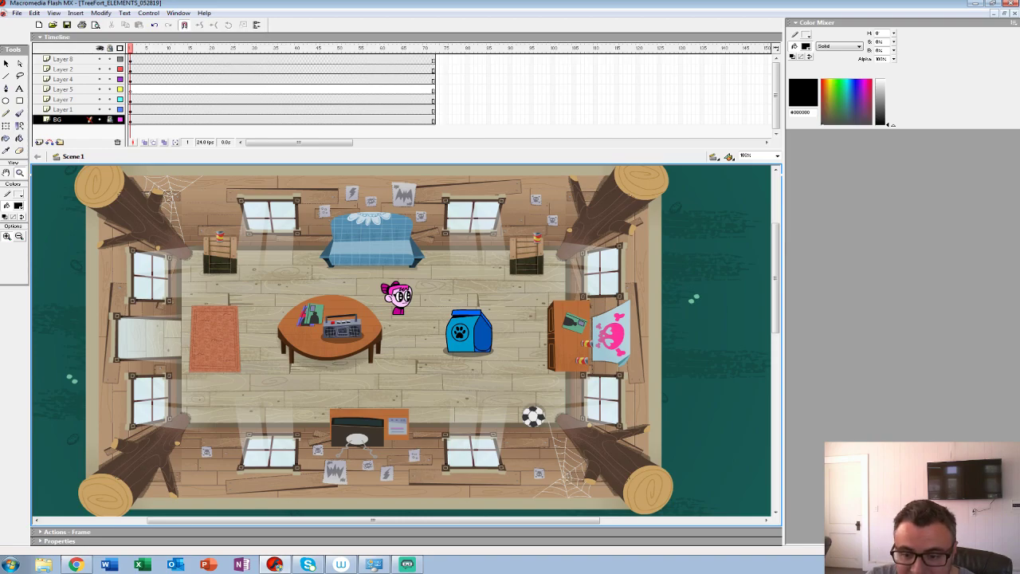
Step: Open the boombox symbol on the table, play its music animation, and return to Scene 1
{"action": "right_click", "coordinate": [341, 320]}
{"action": "left_click", "coordinate": [375, 428]}
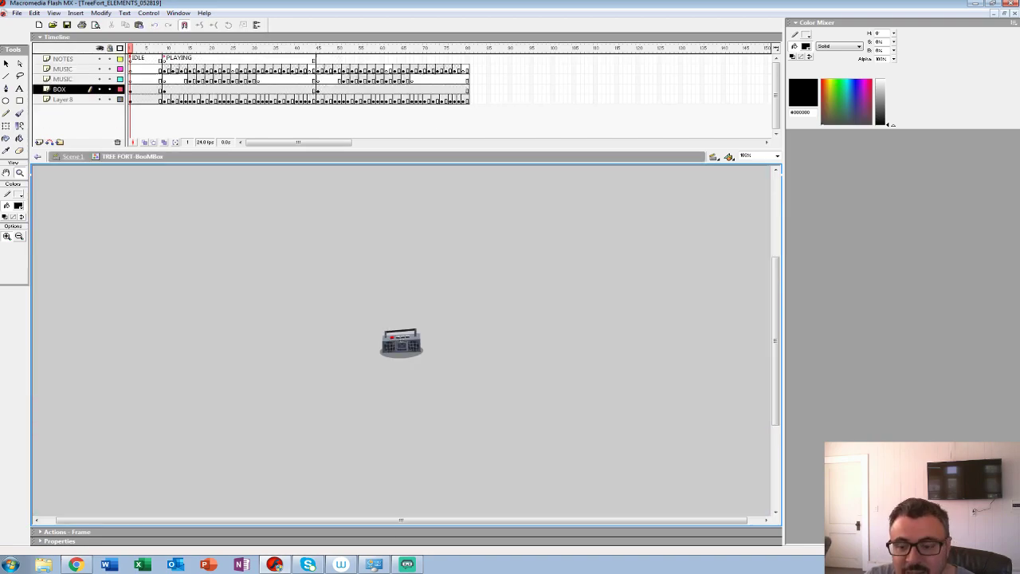
{"action": "key", "text": "Return"}
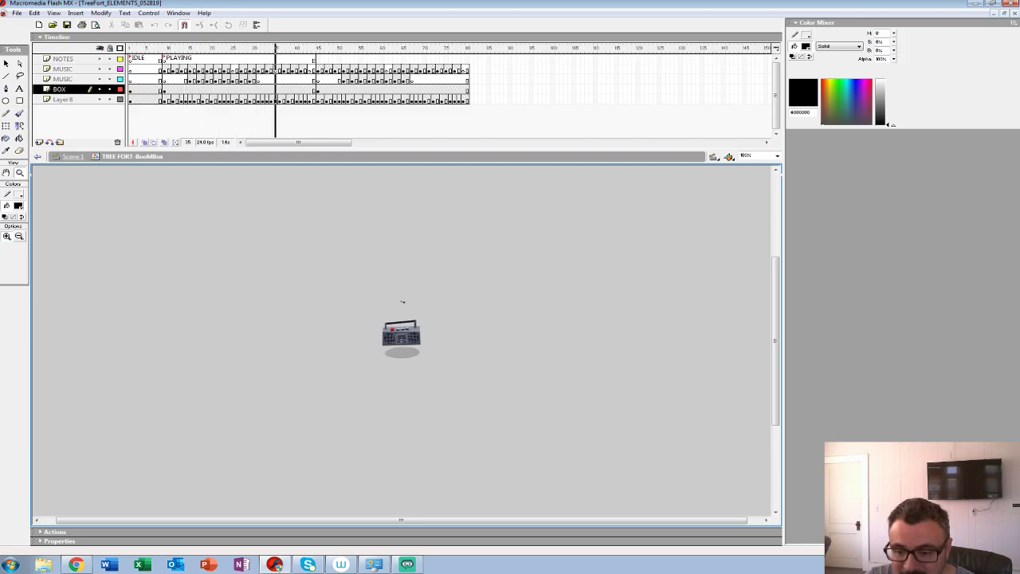
{"action": "left_click", "coordinate": [439, 332]}
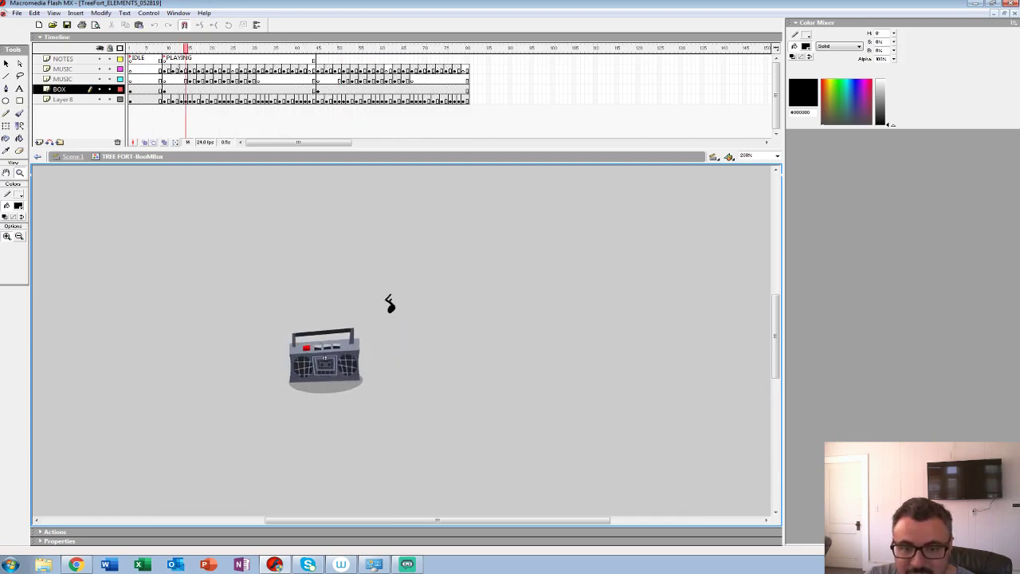
{"action": "key", "text": "ctrl+e"}
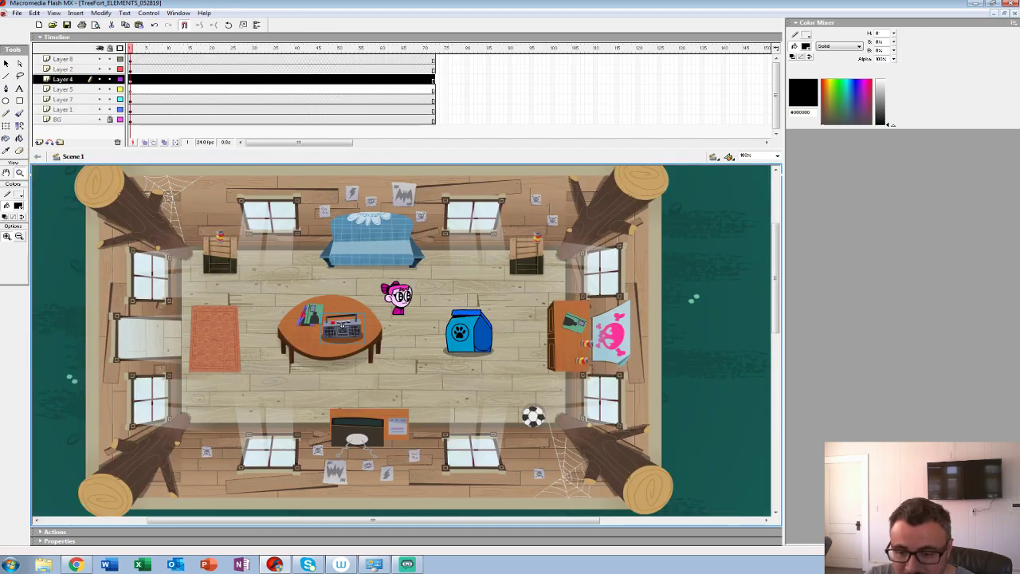
Step: Open the blue dog food bag symbol, play its idle animation, and return to Scene 1
{"action": "right_click", "coordinate": [462, 335]}
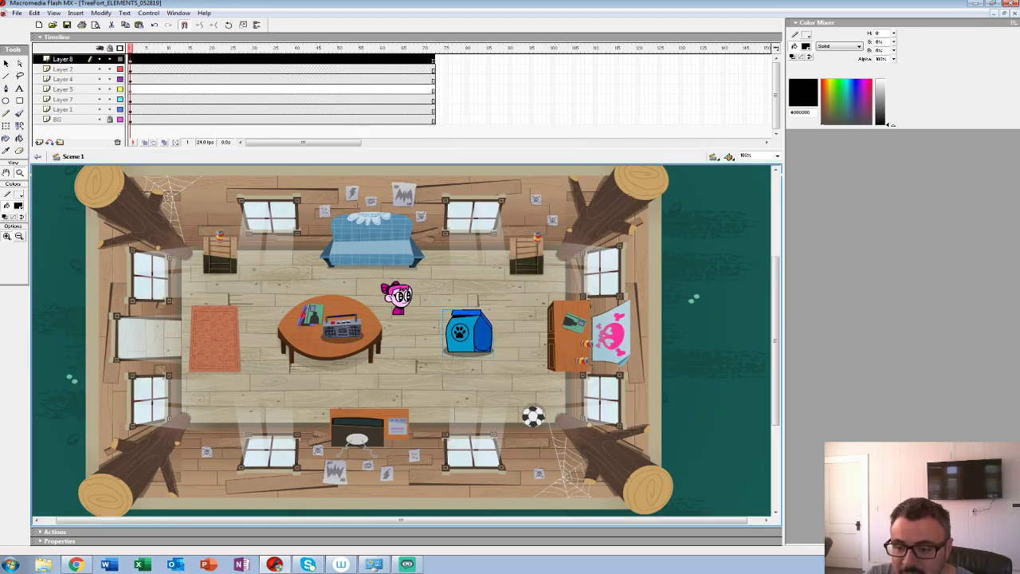
{"action": "left_click", "coordinate": [486, 229]}
{"action": "key", "text": "Return"}
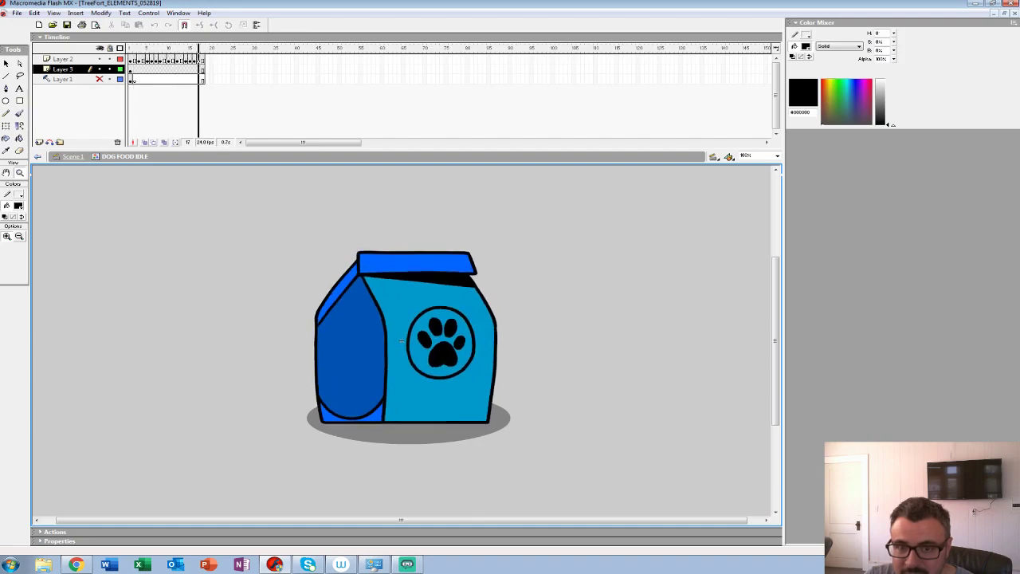
{"action": "key", "text": "ctrl+e"}
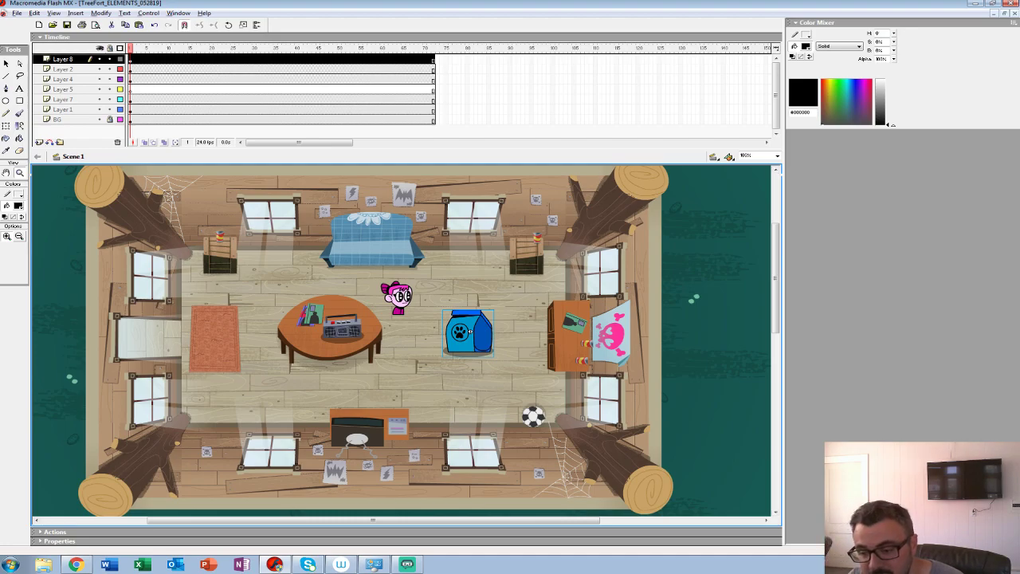
Step: Open the crate symbol to the right of the couch and play its breaking animation
{"action": "right_click", "coordinate": [520, 256]}
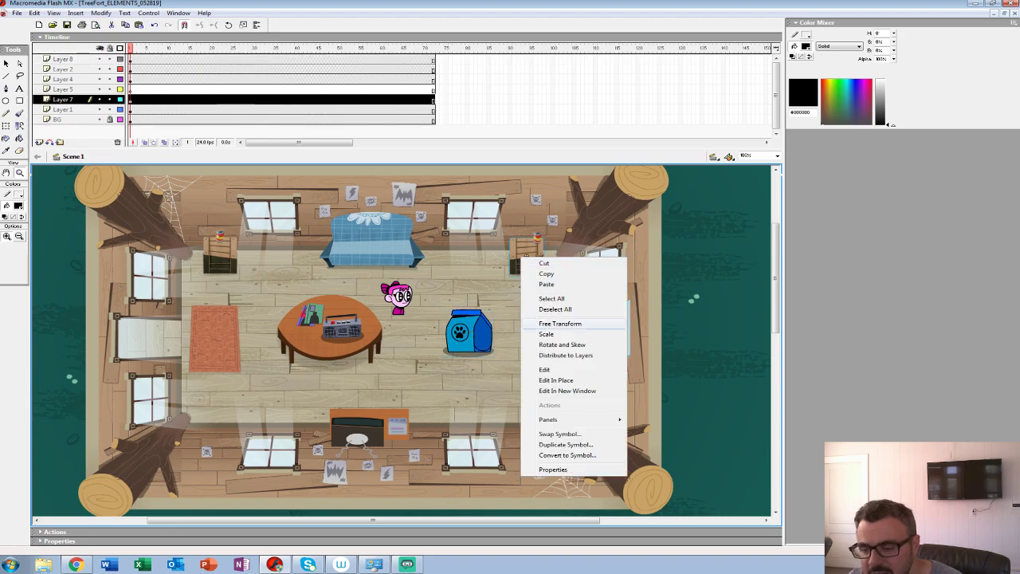
{"action": "left_click", "coordinate": [550, 369]}
{"action": "key", "text": "Return"}
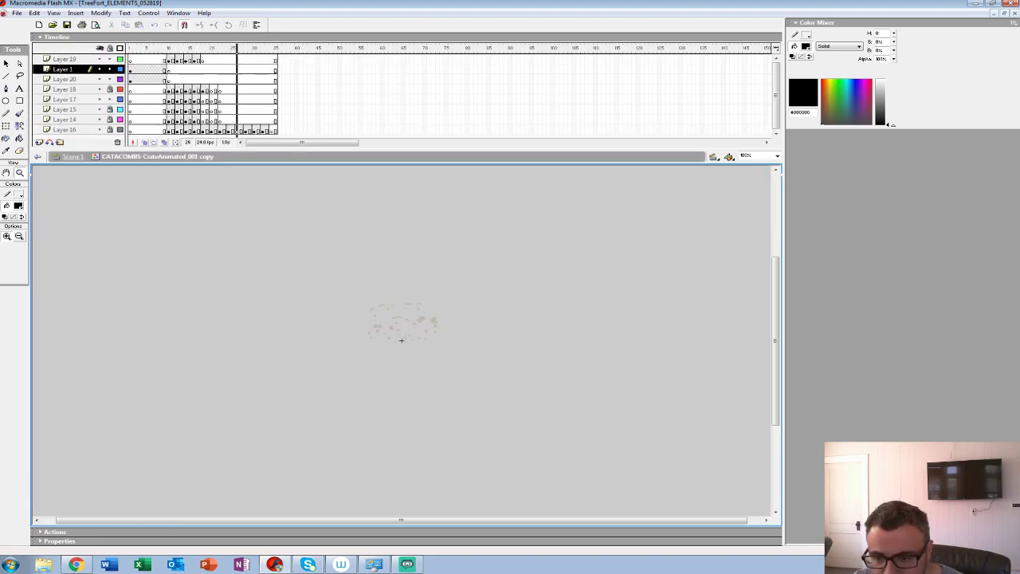
Step: Return to Scene 1 and play the animation of the whole tree fort scene
{"action": "key", "text": "ctrl+e"}
{"action": "key", "text": "ctrl+e"}
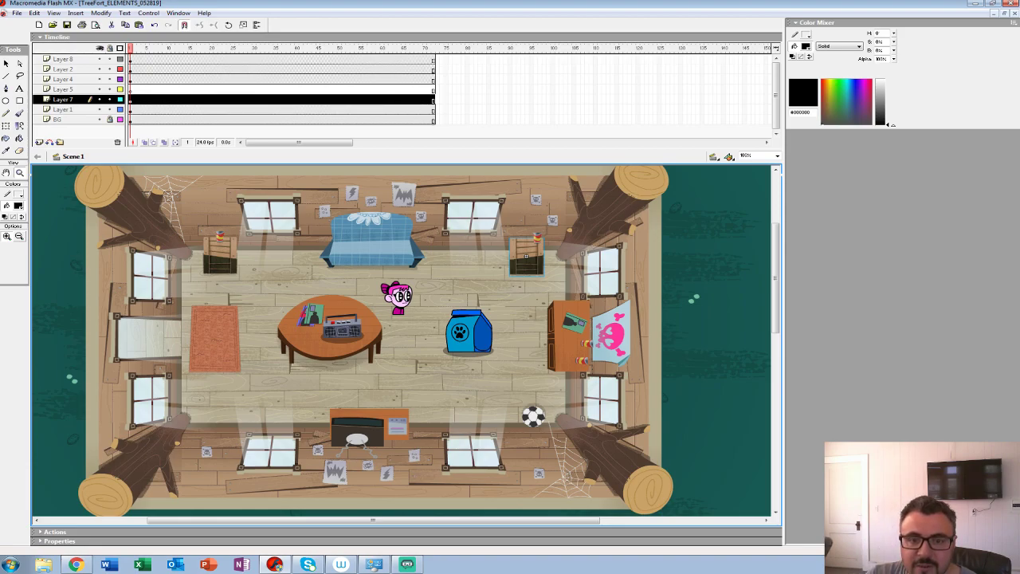
{"action": "key", "text": "Return"}
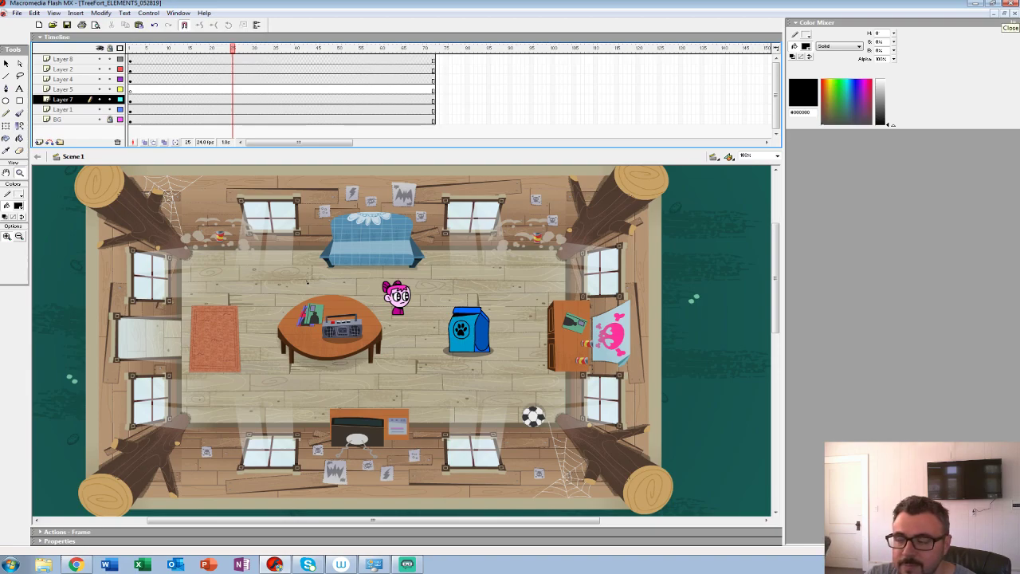
Step: Close the tree fort file without saving and open BLUD-BECKY-CLIMB TREE-060319 from the CHARACTER folder's BECKY subfolder
{"action": "left_click", "coordinate": [1015, 13]}
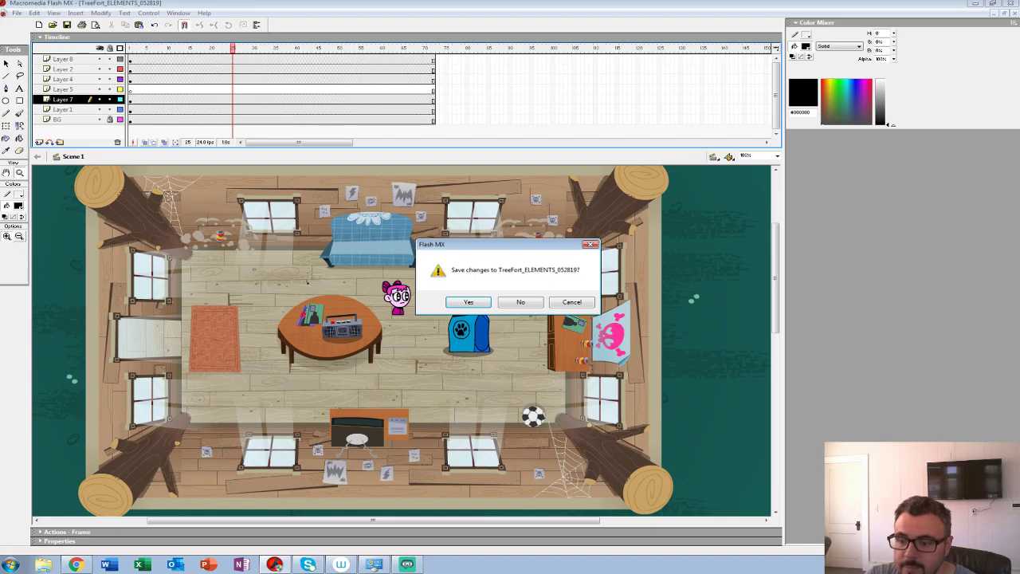
{"action": "left_click", "coordinate": [521, 302]}
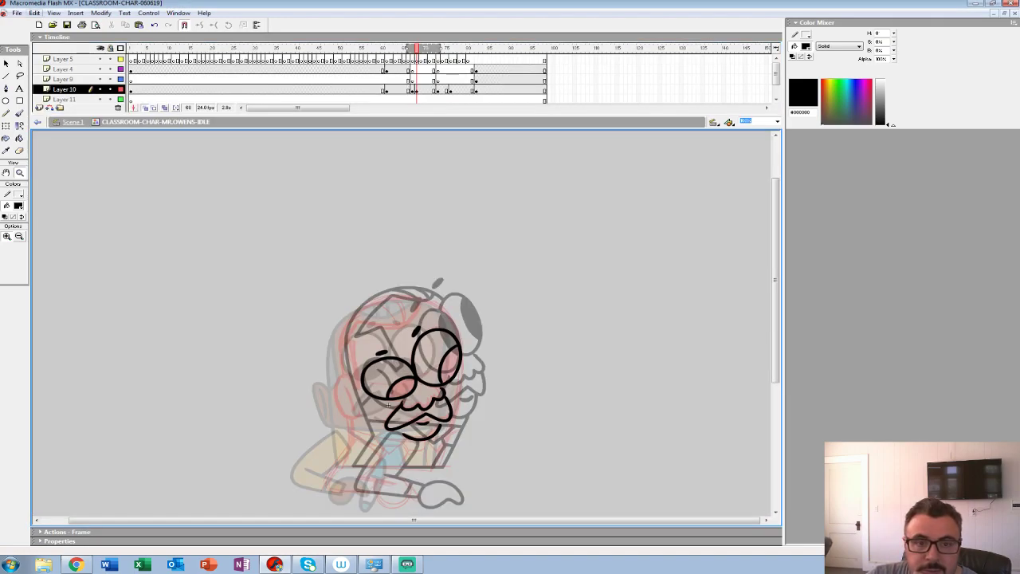
{"action": "left_click", "coordinate": [17, 13]}
{"action": "left_click", "coordinate": [22, 46]}
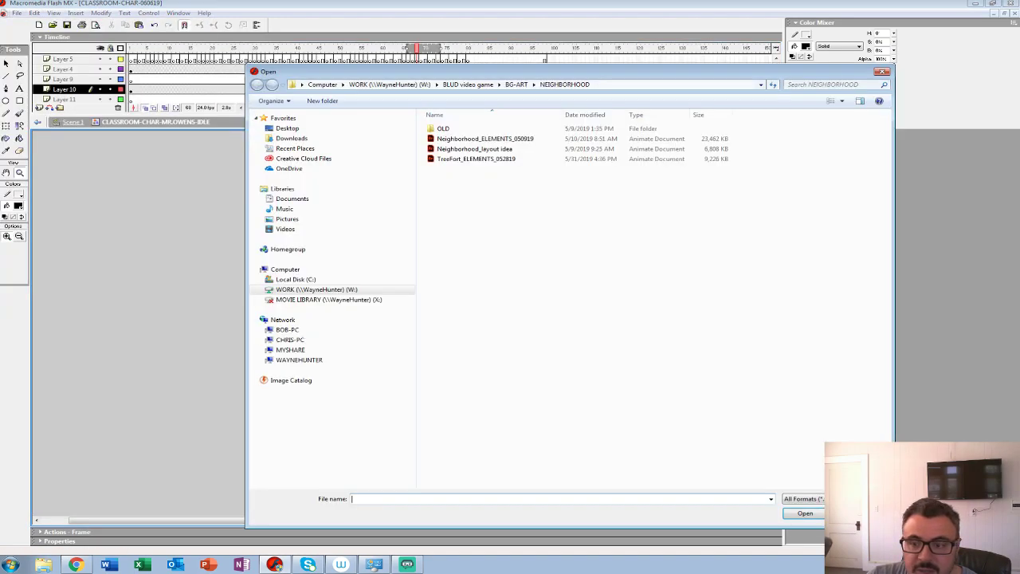
{"action": "left_click", "coordinate": [517, 84]}
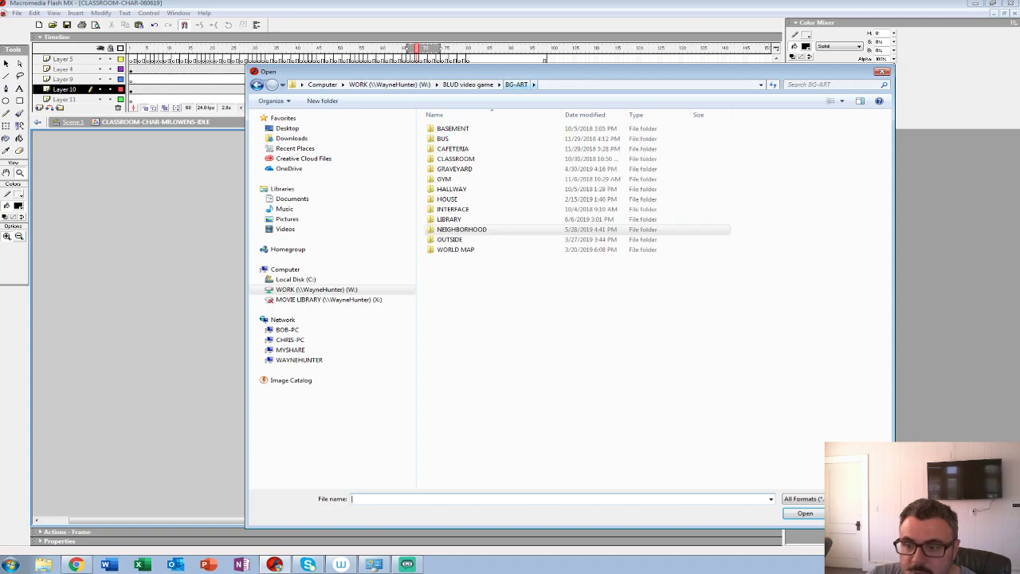
{"action": "left_click", "coordinate": [468, 85]}
{"action": "double_click", "coordinate": [453, 129]}
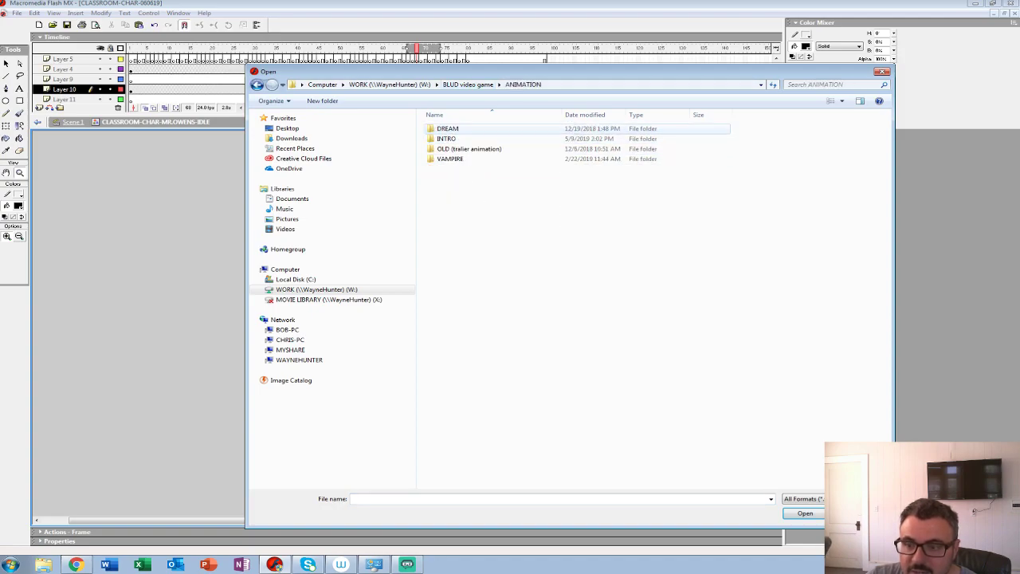
{"action": "left_click", "coordinate": [468, 84]}
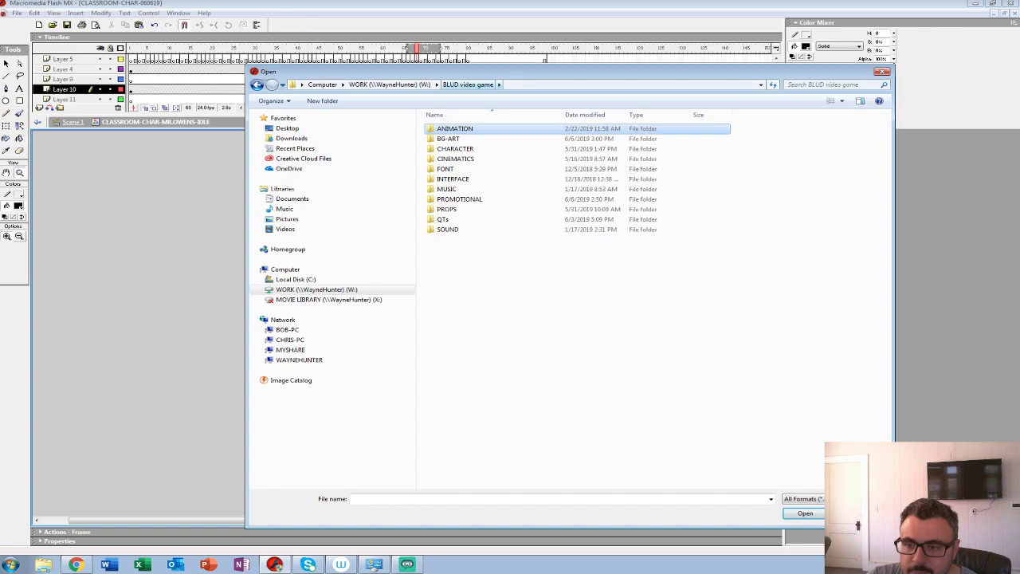
{"action": "double_click", "coordinate": [447, 148]}
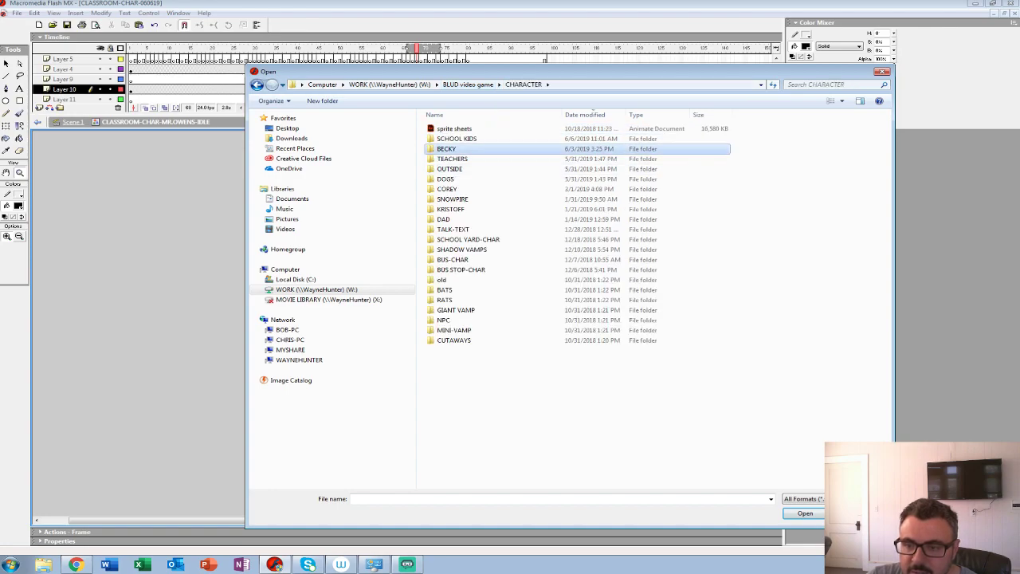
{"action": "double_click", "coordinate": [446, 148]}
{"action": "double_click", "coordinate": [478, 159]}
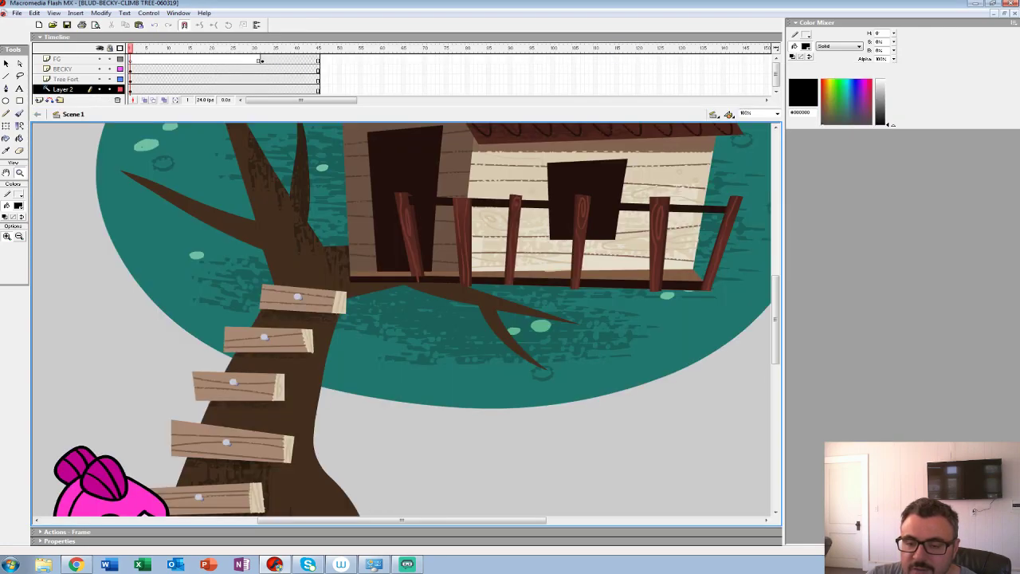
Step: Play the character's tree-climbing animation repeatedly, examining her movement up the planks and into the tree fort
{"action": "key", "text": "ctrl+minus"}
{"action": "key", "text": "ctrl+minus"}
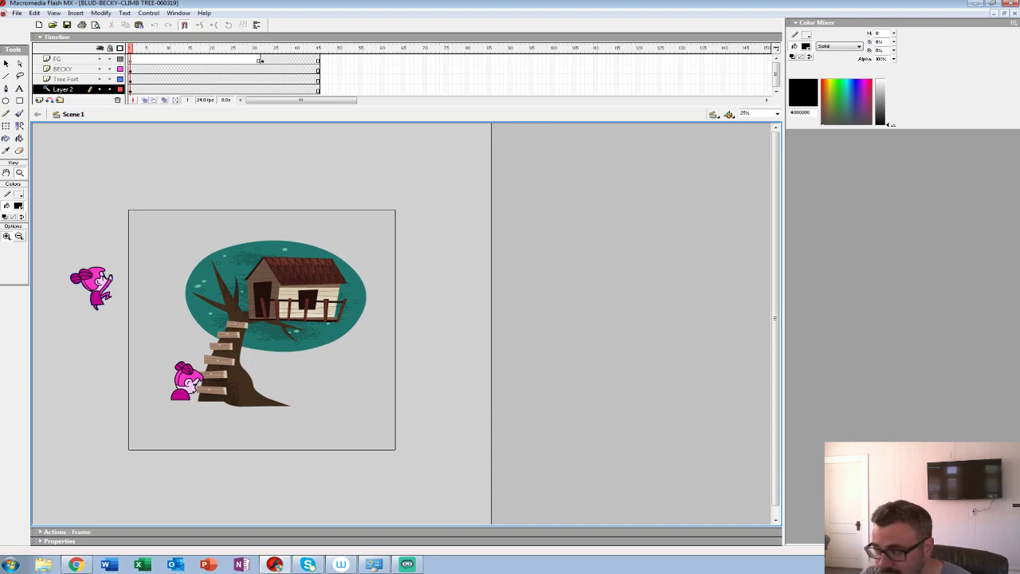
{"action": "key", "text": "Return"}
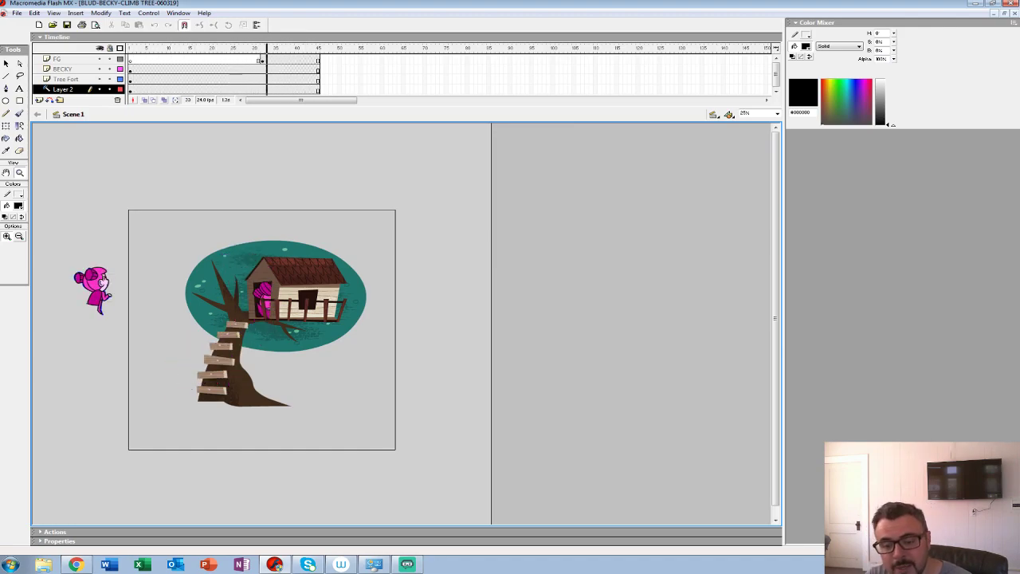
{"action": "key", "text": "Return"}
{"action": "left_click", "coordinate": [224, 394]}
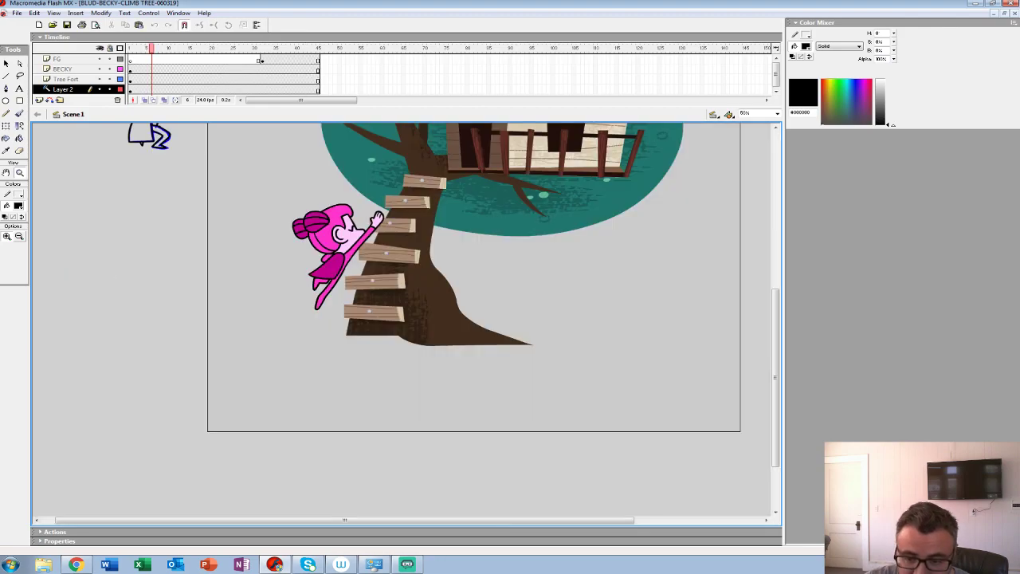
{"action": "left_click", "coordinate": [314, 346]}
{"action": "key", "text": "ctrl+equal"}
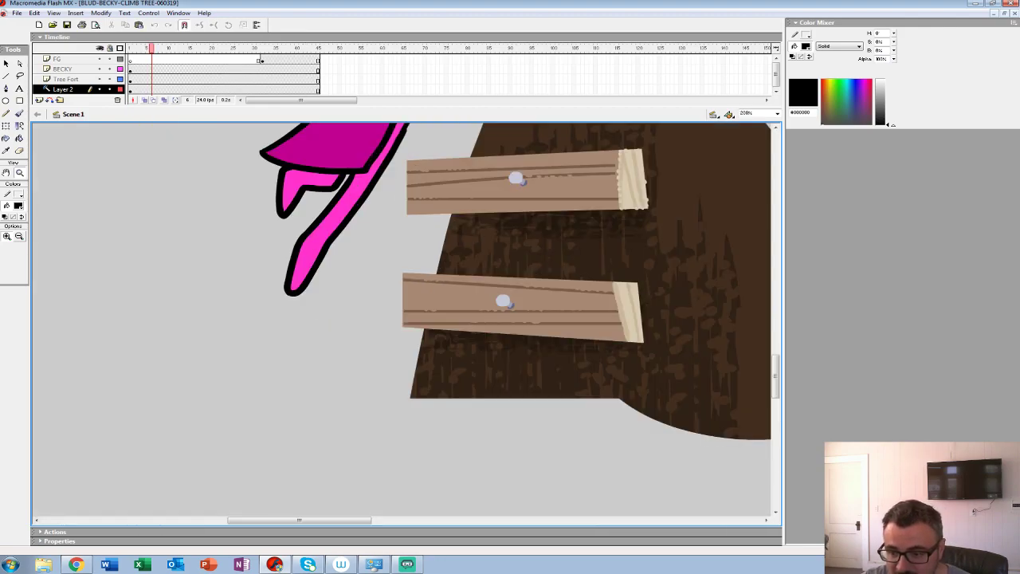
{"action": "key", "text": "ctrl+minus"}
{"action": "key", "text": "ctrl+minus"}
{"action": "key", "text": "ctrl+minus"}
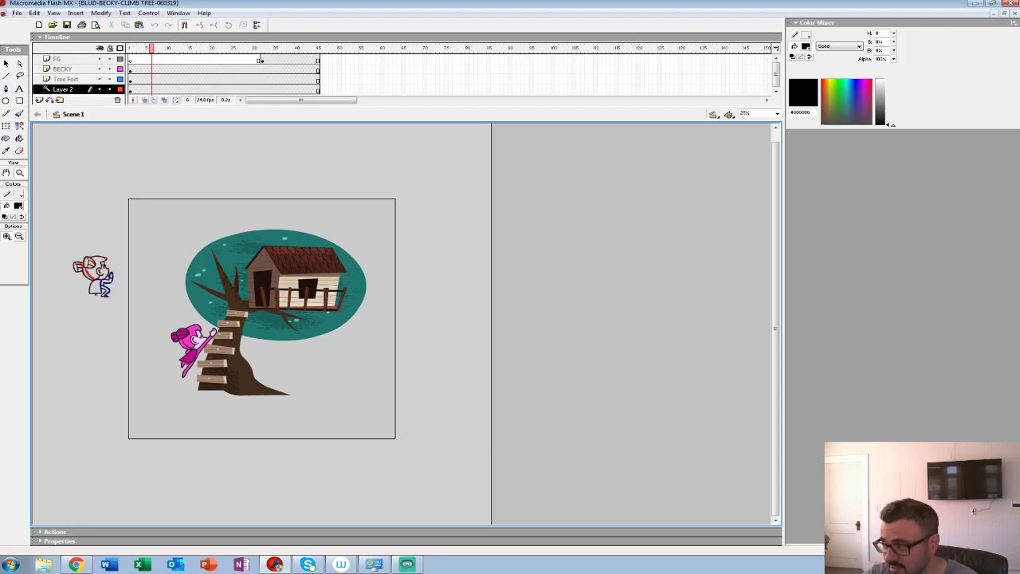
{"action": "key", "text": "Return"}
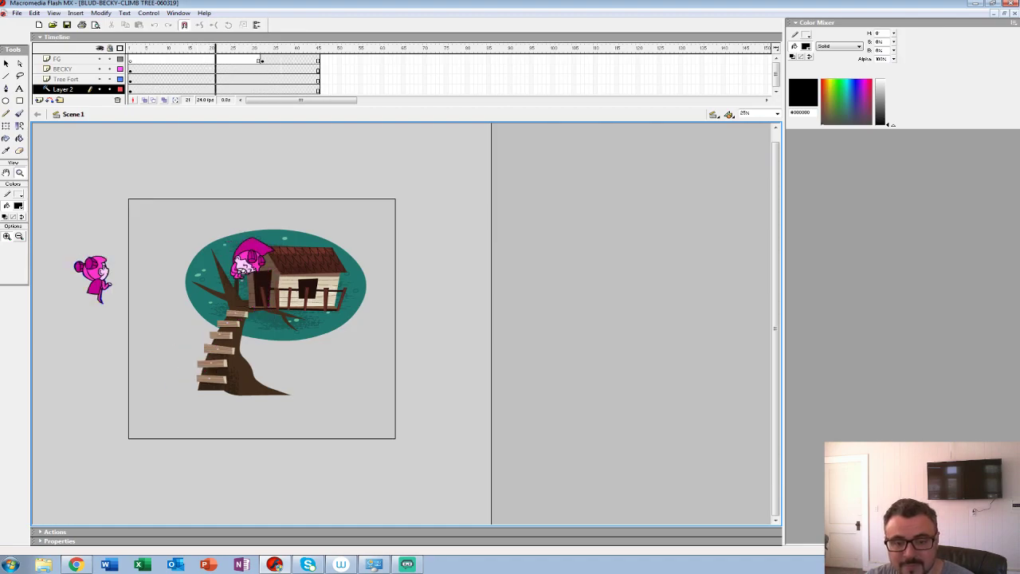
{"action": "key", "text": "ctrl+equal"}
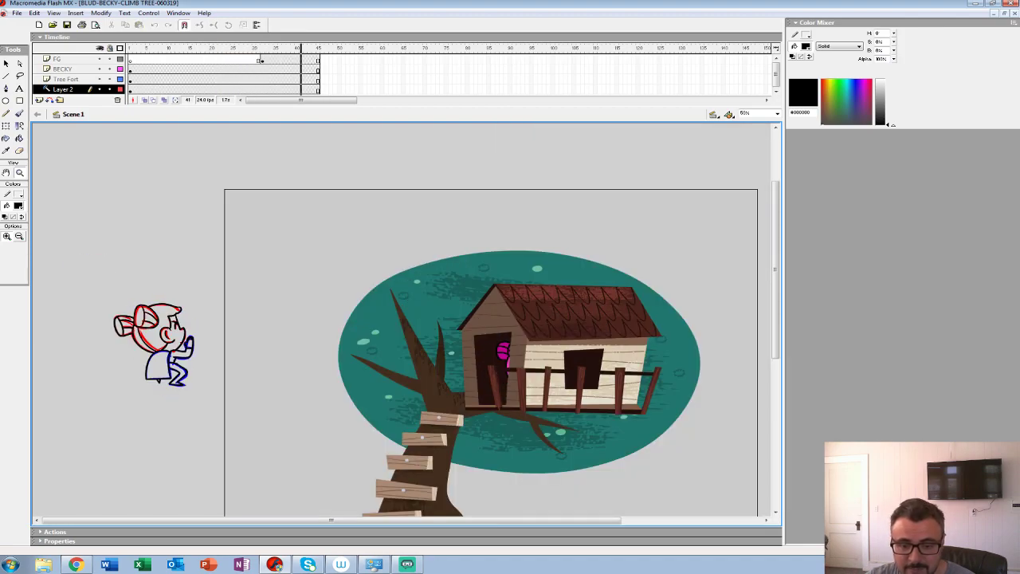
{"action": "key", "text": "Return"}
{"action": "key", "text": "ctrl+minus"}
{"action": "key", "text": "Return"}
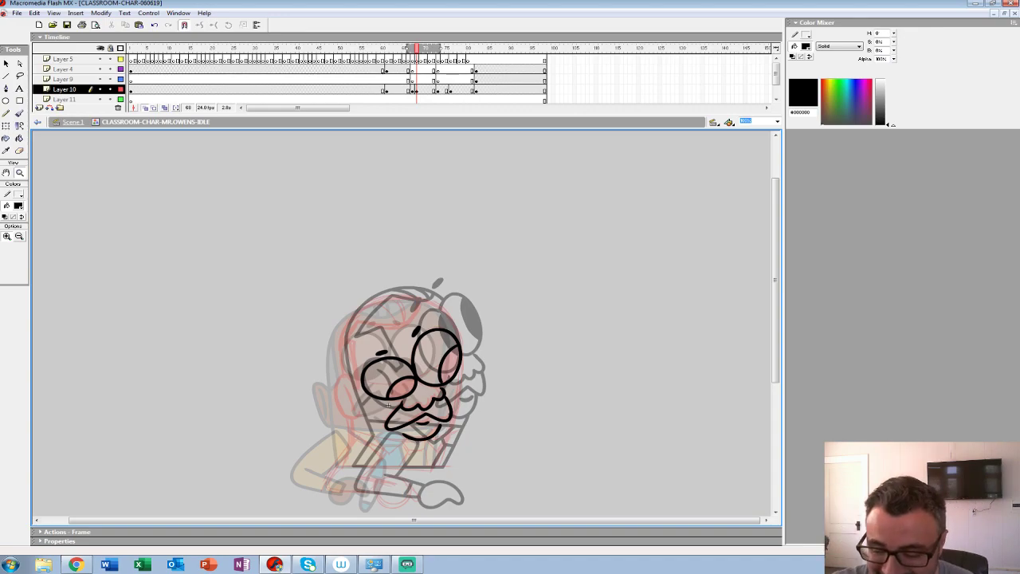
Step: In the CLASSROOM-CHAR-060619 teacher symbol, ink the sleeve's inner edge and the fist over the red sketch at frame 68 of Layer 10
{"action": "left_click", "coordinate": [458, 392]}
{"action": "left_click_drag", "start_coordinate": [459, 392], "coordinate": [569, 322]}
{"action": "left_click_drag", "start_coordinate": [372, 278], "coordinate": [388, 281]}
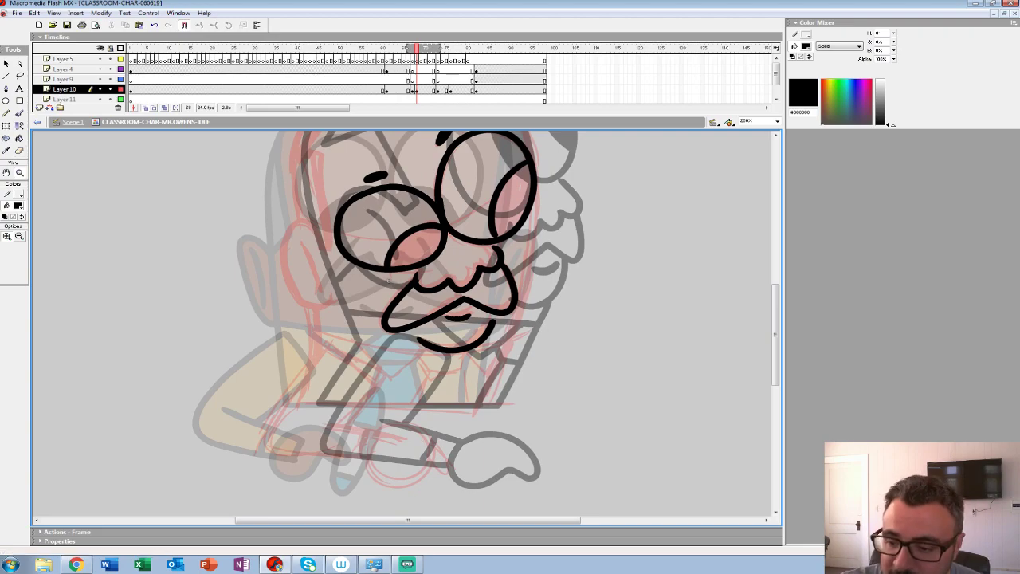
{"action": "left_click", "coordinate": [519, 266]}
{"action": "left_click_drag", "start_coordinate": [519, 266], "coordinate": [621, 141]}
{"action": "left_click_drag", "start_coordinate": [502, 319], "coordinate": [671, 168]}
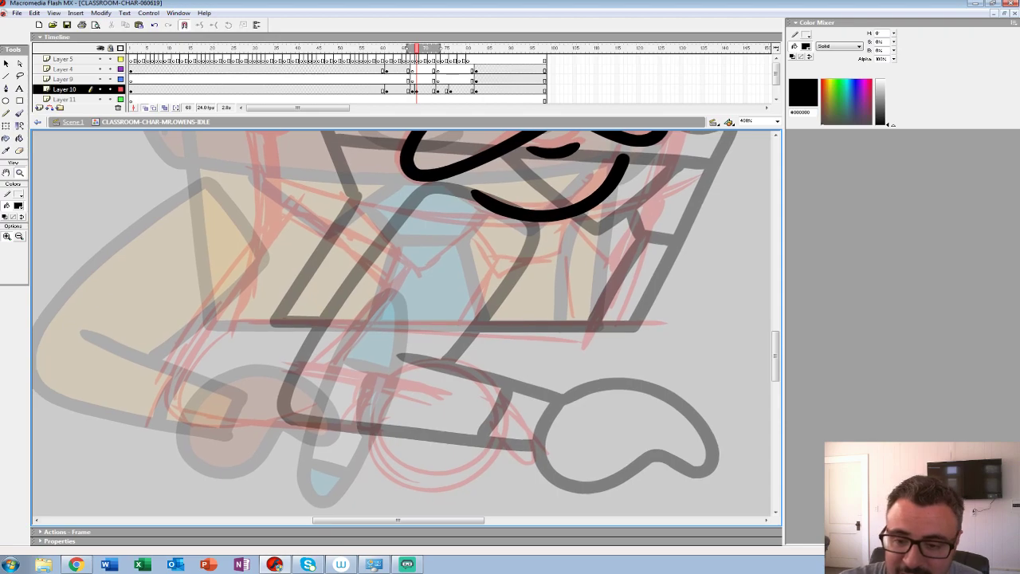
{"action": "key", "text": "b"}
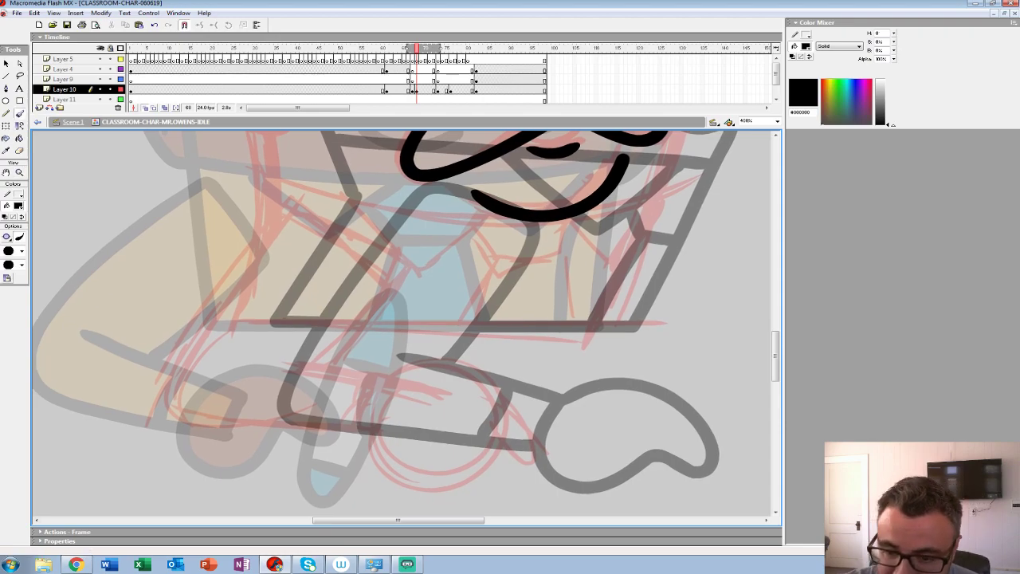
{"action": "mouse_move", "coordinate": [292, 211]}
{"action": "left_mouse_down"}
{"action": "mouse_move", "coordinate": [396, 276]}
{"action": "mouse_move", "coordinate": [318, 366]}
{"action": "left_mouse_up"}
{"action": "scroll", "coordinate": [398, 318], "scroll_direction": "down", "scroll_amount": 3}
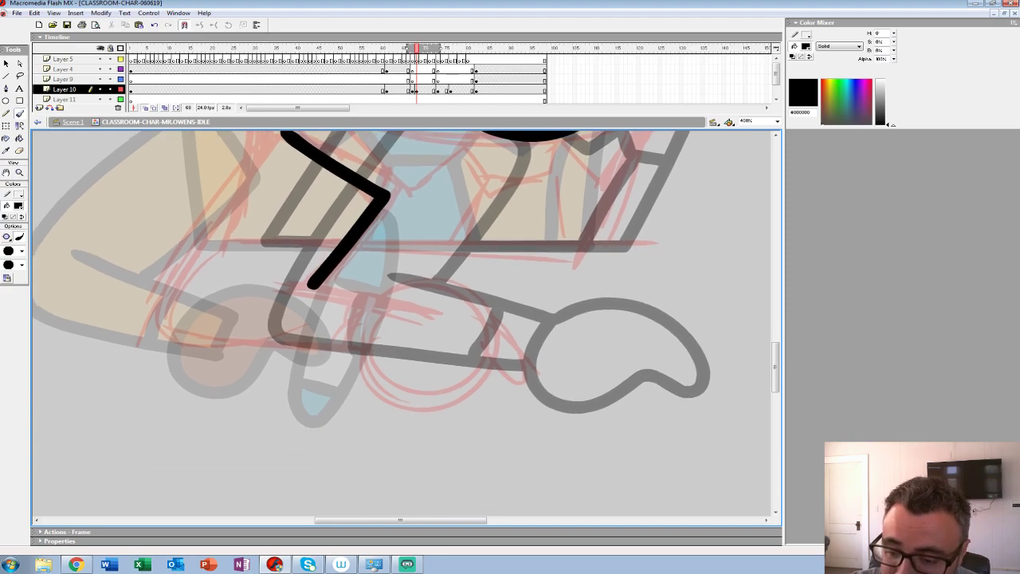
{"action": "mouse_move", "coordinate": [384, 302]}
{"action": "left_mouse_down"}
{"action": "mouse_move", "coordinate": [366, 343]}
{"action": "mouse_move", "coordinate": [376, 386]}
{"action": "mouse_move", "coordinate": [420, 399]}
{"action": "mouse_move", "coordinate": [461, 382]}
{"action": "mouse_move", "coordinate": [479, 358]}
{"action": "mouse_move", "coordinate": [524, 379]}
{"action": "mouse_move", "coordinate": [535, 370]}
{"action": "mouse_move", "coordinate": [506, 314]}
{"action": "mouse_move", "coordinate": [471, 290]}
{"action": "mouse_move", "coordinate": [422, 280]}
{"action": "mouse_move", "coordinate": [372, 313]}
{"action": "mouse_move", "coordinate": [416, 286]}
{"action": "mouse_move", "coordinate": [471, 297]}
{"action": "mouse_move", "coordinate": [507, 344]}
{"action": "mouse_move", "coordinate": [502, 384]}
{"action": "mouse_move", "coordinate": [475, 388]}
{"action": "left_mouse_up"}
{"action": "key", "text": "ctrl+z"}
{"action": "key", "text": "ctrl+z"}
{"action": "mouse_move", "coordinate": [386, 302]}
{"action": "left_mouse_down"}
{"action": "mouse_move", "coordinate": [360, 375]}
{"action": "mouse_move", "coordinate": [466, 365]}
{"action": "mouse_move", "coordinate": [414, 284]}
{"action": "mouse_move", "coordinate": [482, 306]}
{"action": "mouse_move", "coordinate": [500, 375]}
{"action": "mouse_move", "coordinate": [446, 390]}
{"action": "left_mouse_up"}
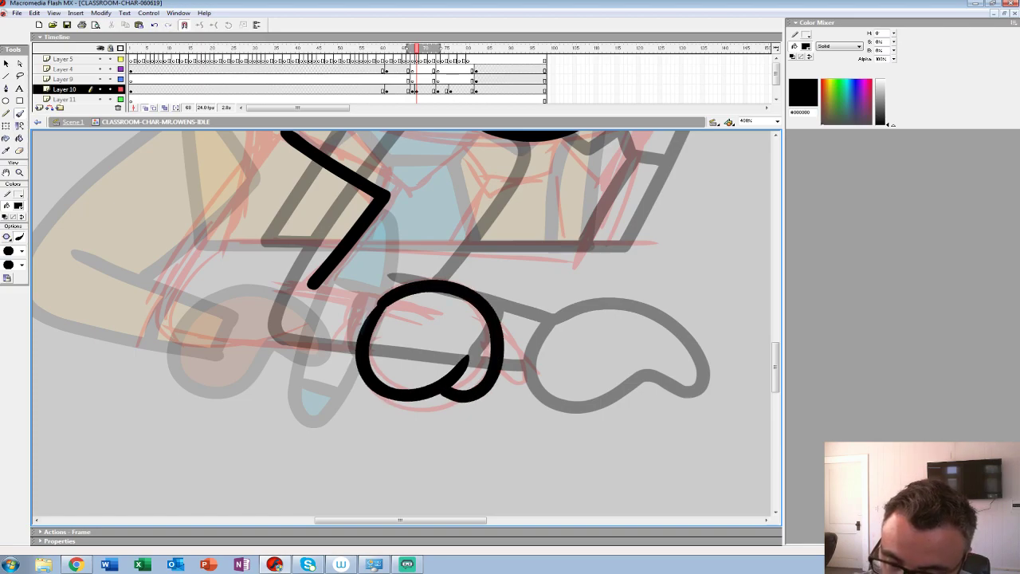
Step: Ink the teacher's forearm, outer sleeve and cuff, joining them to the fist
{"action": "left_click_drag", "start_coordinate": [378, 301], "coordinate": [246, 278]}
{"action": "left_click_drag", "start_coordinate": [249, 281], "coordinate": [423, 323]}
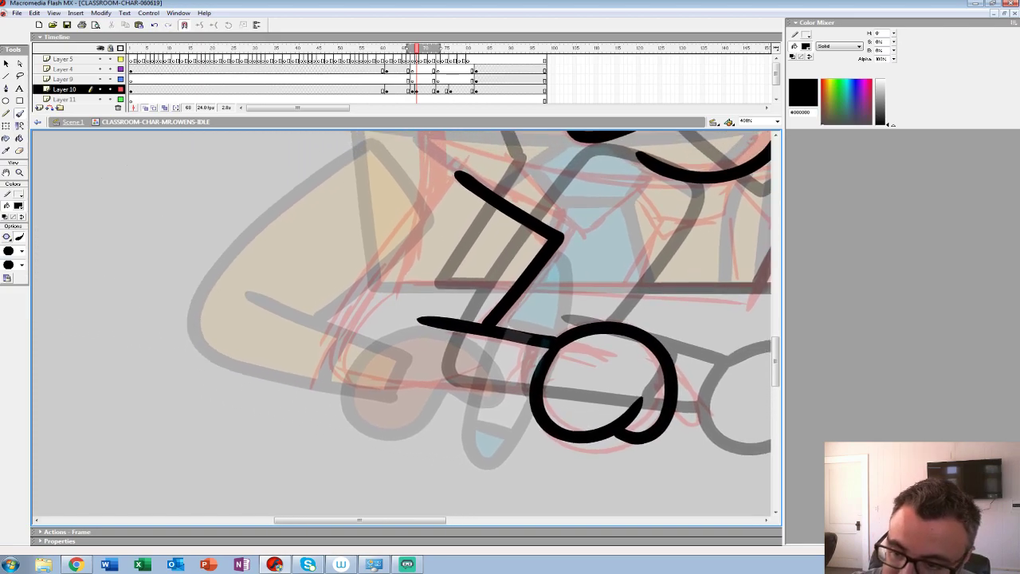
{"action": "mouse_move", "coordinate": [458, 175]}
{"action": "left_mouse_down"}
{"action": "mouse_move", "coordinate": [350, 311]}
{"action": "mouse_move", "coordinate": [343, 378]}
{"action": "mouse_move", "coordinate": [532, 387]}
{"action": "left_mouse_up"}
{"action": "left_click_drag", "start_coordinate": [514, 338], "coordinate": [497, 384]}
{"action": "left_click_drag", "start_coordinate": [532, 231], "coordinate": [352, 472]}
Step: Ink the far side of the face, the curved head outline and the ear over the red sketch
{"action": "left_click_drag", "start_coordinate": [400, 280], "coordinate": [235, 327]}
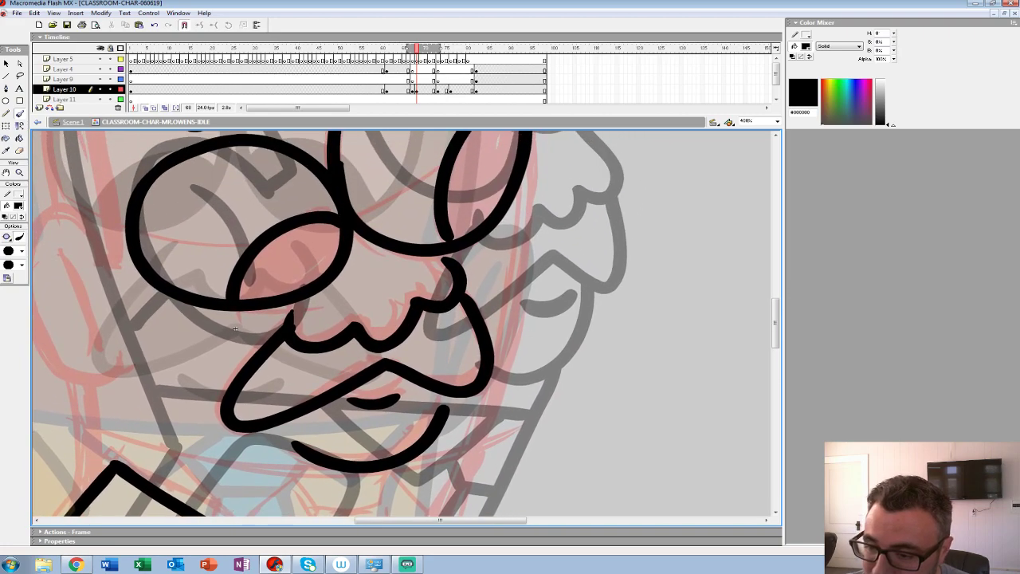
{"action": "mouse_move", "coordinate": [525, 189]}
{"action": "left_mouse_down"}
{"action": "mouse_move", "coordinate": [520, 301]}
{"action": "mouse_move", "coordinate": [485, 430]}
{"action": "mouse_move", "coordinate": [541, 243]}
{"action": "mouse_move", "coordinate": [482, 371]}
{"action": "mouse_move", "coordinate": [242, 371]}
{"action": "left_mouse_up"}
{"action": "left_click_drag", "start_coordinate": [430, 191], "coordinate": [457, 486]}
{"action": "left_click_drag", "start_coordinate": [446, 334], "coordinate": [485, 369]}
{"action": "mouse_move", "coordinate": [680, 386]}
{"action": "left_mouse_down"}
{"action": "mouse_move", "coordinate": [635, 284]}
{"action": "mouse_move", "coordinate": [578, 237]}
{"action": "mouse_move", "coordinate": [500, 212]}
{"action": "mouse_move", "coordinate": [400, 217]}
{"action": "mouse_move", "coordinate": [281, 277]}
{"action": "left_mouse_up"}
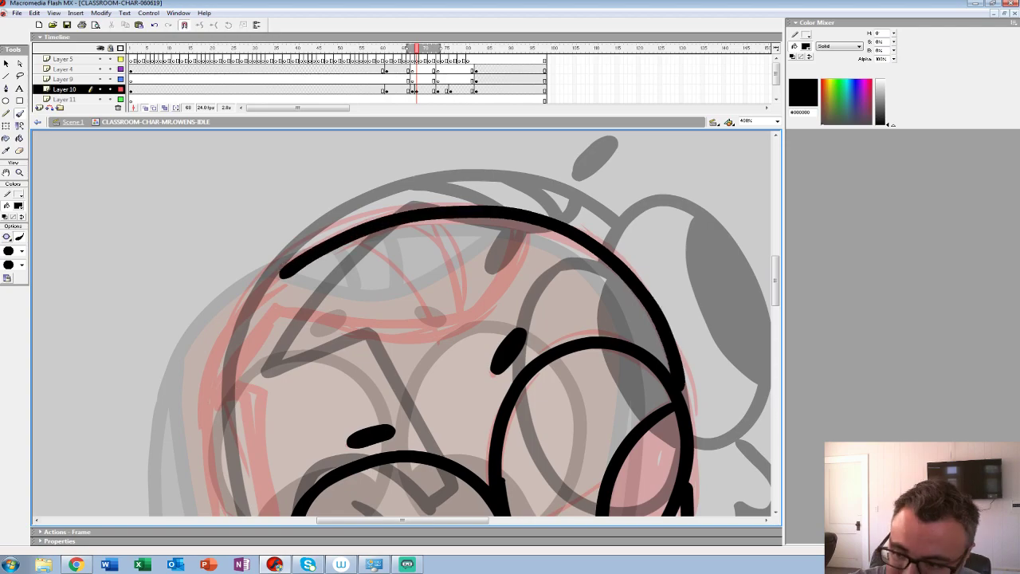
{"action": "key", "text": "ctrl+z"}
{"action": "mouse_move", "coordinate": [684, 395]}
{"action": "left_mouse_down"}
{"action": "mouse_move", "coordinate": [669, 341]}
{"action": "mouse_move", "coordinate": [618, 269]}
{"action": "mouse_move", "coordinate": [533, 222]}
{"action": "mouse_move", "coordinate": [429, 208]}
{"action": "mouse_move", "coordinate": [325, 237]}
{"action": "mouse_move", "coordinate": [242, 305]}
{"action": "mouse_move", "coordinate": [211, 373]}
{"action": "left_mouse_up"}
{"action": "left_click_drag", "start_coordinate": [343, 446], "coordinate": [517, 243]}
{"action": "mouse_move", "coordinate": [392, 142]}
{"action": "left_mouse_down"}
{"action": "mouse_move", "coordinate": [383, 223]}
{"action": "mouse_move", "coordinate": [406, 320]}
{"action": "left_mouse_up"}
Step: Ink the neck, jaw line, shirt collar, tie and lower body edge of the in-between pose
{"action": "scroll", "coordinate": [517, 327], "scroll_direction": "down", "scroll_amount": 5}
{"action": "scroll", "coordinate": [517, 327], "scroll_direction": "left", "scroll_amount": 2}
{"action": "mouse_move", "coordinate": [509, 209]}
{"action": "left_mouse_down"}
{"action": "mouse_move", "coordinate": [473, 155]}
{"action": "mouse_move", "coordinate": [439, 162]}
{"action": "mouse_move", "coordinate": [424, 204]}
{"action": "mouse_move", "coordinate": [435, 277]}
{"action": "mouse_move", "coordinate": [471, 319]}
{"action": "mouse_move", "coordinate": [514, 298]}
{"action": "left_mouse_up"}
{"action": "mouse_move", "coordinate": [456, 183]}
{"action": "left_mouse_down"}
{"action": "mouse_move", "coordinate": [479, 210]}
{"action": "mouse_move", "coordinate": [490, 291]}
{"action": "mouse_move", "coordinate": [486, 427]}
{"action": "left_mouse_up"}
{"action": "left_click_drag", "start_coordinate": [632, 271], "coordinate": [348, 137]}
{"action": "mouse_move", "coordinate": [579, 265]}
{"action": "left_mouse_down"}
{"action": "mouse_move", "coordinate": [476, 285]}
{"action": "mouse_move", "coordinate": [327, 269]}
{"action": "mouse_move", "coordinate": [216, 239]}
{"action": "left_mouse_up"}
{"action": "mouse_move", "coordinate": [419, 290]}
{"action": "left_mouse_down"}
{"action": "mouse_move", "coordinate": [364, 336]}
{"action": "mouse_move", "coordinate": [290, 271]}
{"action": "left_mouse_up"}
{"action": "mouse_move", "coordinate": [416, 296]}
{"action": "left_mouse_down"}
{"action": "mouse_move", "coordinate": [429, 324]}
{"action": "mouse_move", "coordinate": [498, 320]}
{"action": "mouse_move", "coordinate": [512, 288]}
{"action": "left_mouse_up"}
{"action": "left_click_drag", "start_coordinate": [429, 328], "coordinate": [394, 384]}
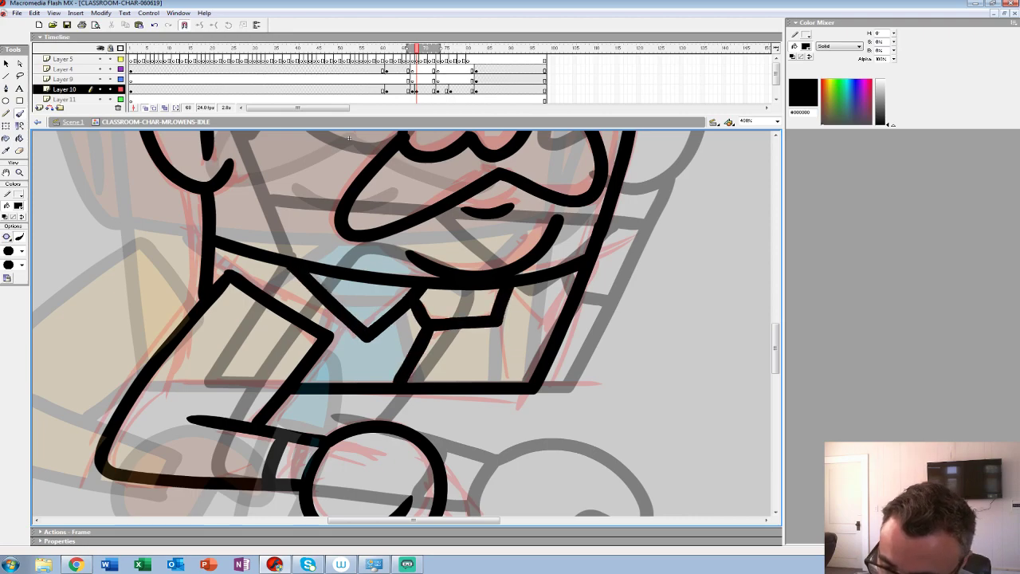
{"action": "left_click_drag", "start_coordinate": [500, 324], "coordinate": [507, 380]}
{"action": "left_click_drag", "start_coordinate": [513, 288], "coordinate": [556, 328]}
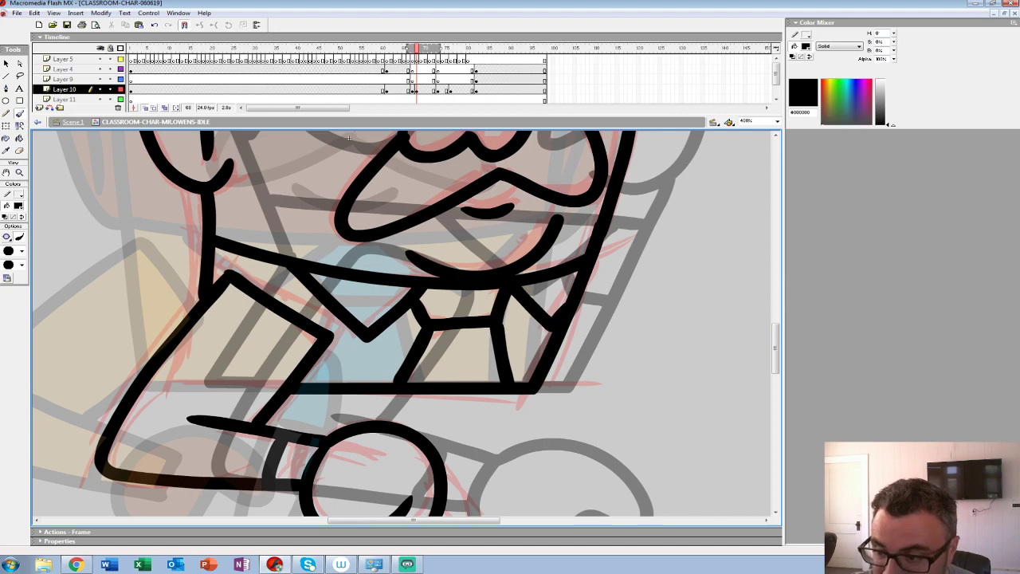
Step: Ink the sideburn, the hairline across the forehead and the curved strands in the hair
{"action": "left_click_drag", "start_coordinate": [349, 138], "coordinate": [257, 465]}
{"action": "left_click_drag", "start_coordinate": [303, 215], "coordinate": [528, 336]}
{"action": "mouse_move", "coordinate": [608, 172]}
{"action": "left_mouse_down"}
{"action": "mouse_move", "coordinate": [582, 234]}
{"action": "mouse_move", "coordinate": [522, 273]}
{"action": "mouse_move", "coordinate": [365, 255]}
{"action": "mouse_move", "coordinate": [351, 271]}
{"action": "mouse_move", "coordinate": [305, 336]}
{"action": "mouse_move", "coordinate": [333, 341]}
{"action": "mouse_move", "coordinate": [351, 518]}
{"action": "left_mouse_up"}
{"action": "mouse_move", "coordinate": [355, 478]}
{"action": "left_mouse_down"}
{"action": "mouse_move", "coordinate": [361, 427]}
{"action": "mouse_move", "coordinate": [346, 493]}
{"action": "mouse_move", "coordinate": [399, 244]}
{"action": "mouse_move", "coordinate": [388, 435]}
{"action": "left_mouse_up"}
{"action": "key", "text": "ctrl+z"}
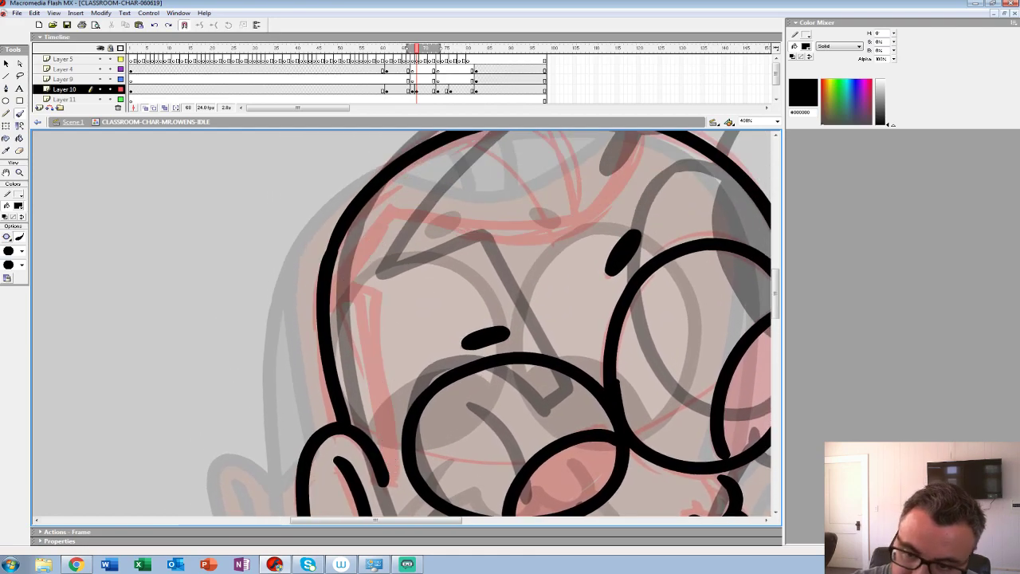
{"action": "mouse_move", "coordinate": [391, 211]}
{"action": "left_mouse_down"}
{"action": "mouse_move", "coordinate": [355, 287]}
{"action": "mouse_move", "coordinate": [390, 460]}
{"action": "left_mouse_up"}
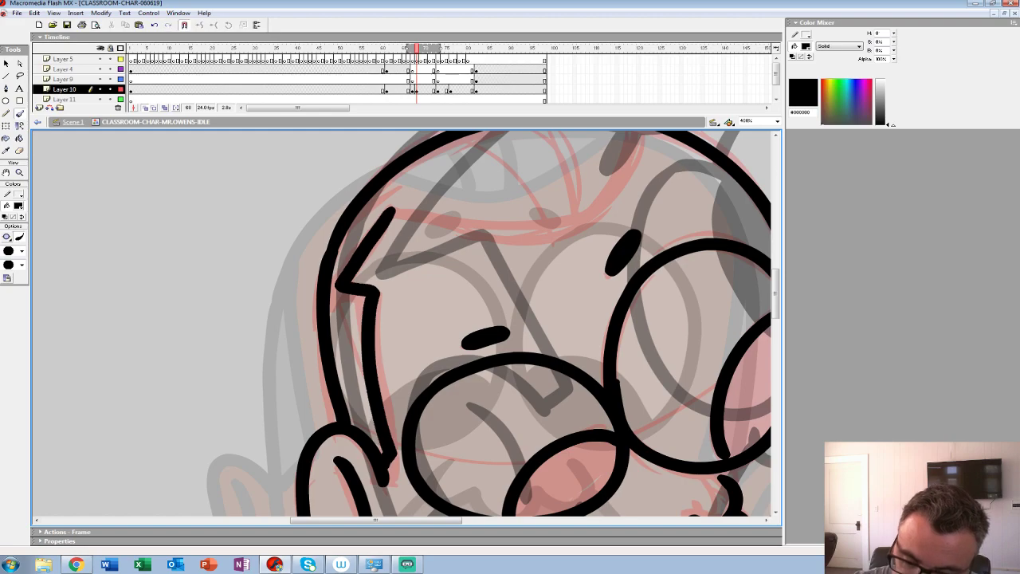
{"action": "left_click_drag", "start_coordinate": [398, 263], "coordinate": [311, 392]}
{"action": "mouse_move", "coordinate": [548, 254]}
{"action": "left_mouse_down"}
{"action": "mouse_move", "coordinate": [532, 308]}
{"action": "mouse_move", "coordinate": [485, 353]}
{"action": "mouse_move", "coordinate": [424, 356]}
{"action": "mouse_move", "coordinate": [302, 344]}
{"action": "left_mouse_up"}
{"action": "left_click_drag", "start_coordinate": [357, 267], "coordinate": [466, 350]}
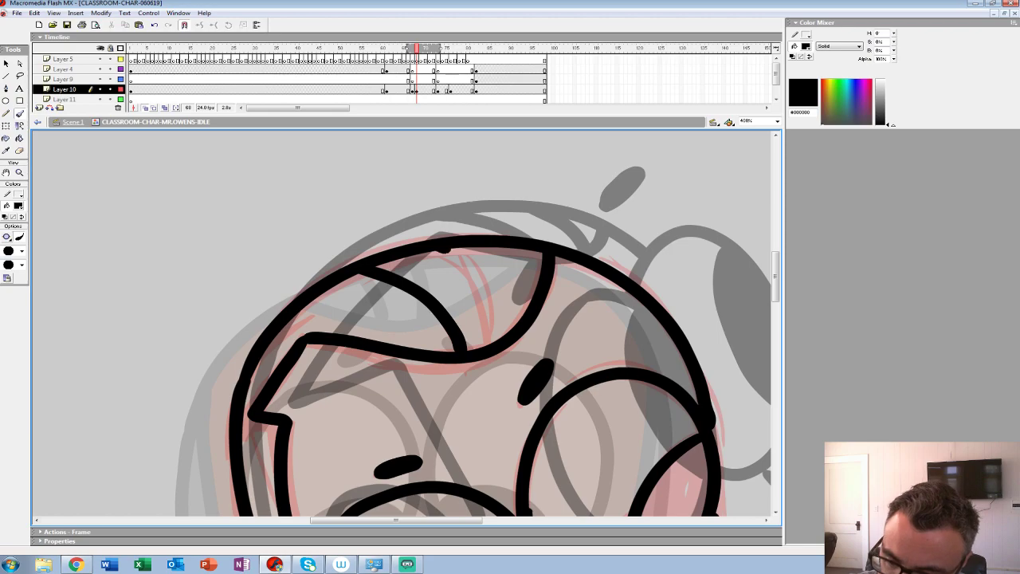
Step: Fill the pupils of both eyes with black using the Paint Bucket
{"action": "scroll", "coordinate": [355, 382], "scroll_direction": "down", "scroll_amount": 6}
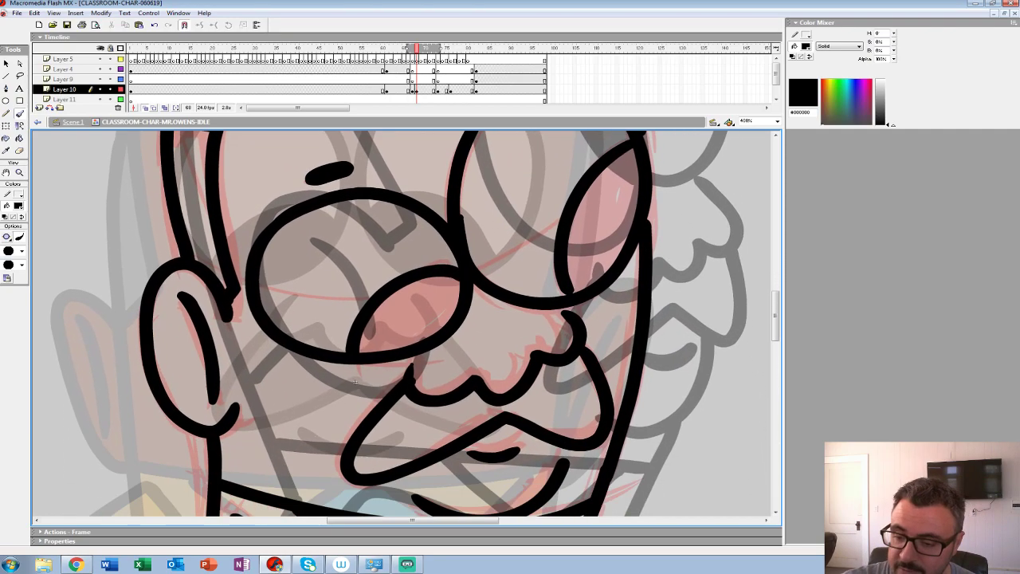
{"action": "left_click_drag", "start_coordinate": [354, 382], "coordinate": [278, 378]}
{"action": "key", "text": "z"}
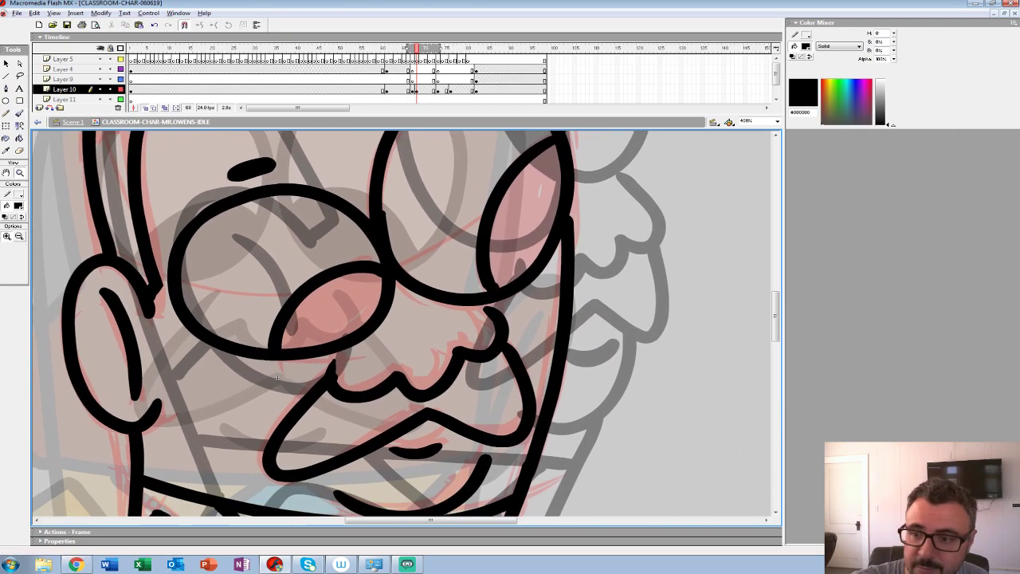
{"action": "left_click", "coordinate": [387, 358], "text": "alt"}
{"action": "left_click", "coordinate": [387, 358], "text": "alt"}
{"action": "left_click_drag", "start_coordinate": [388, 358], "coordinate": [389, 332]}
{"action": "left_click", "coordinate": [19, 138]}
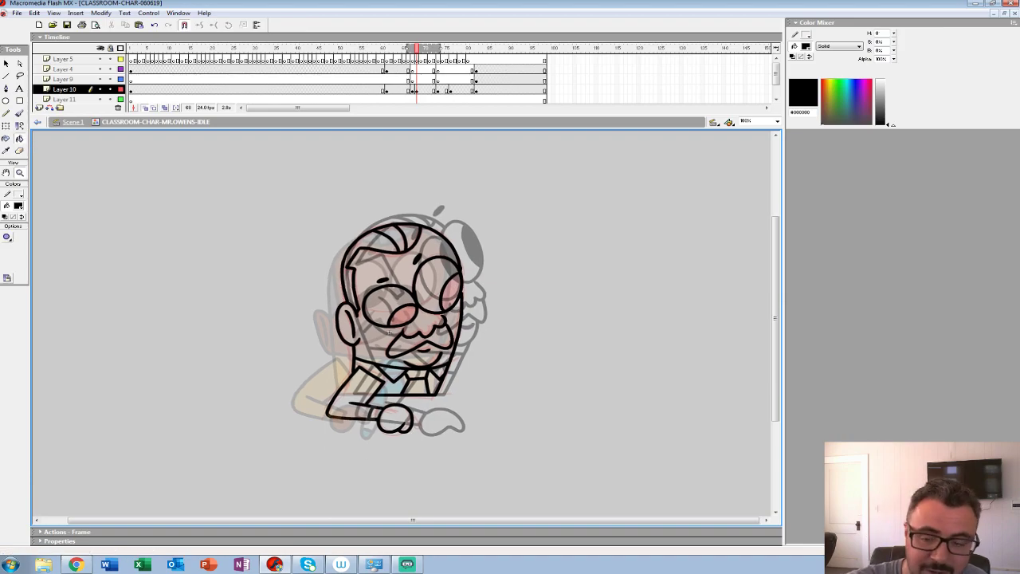
{"action": "left_click", "coordinate": [403, 312]}
{"action": "left_click", "coordinate": [451, 292]}
Step: Move the inked Layer 10 keyframe one frame earlier and play the head turn from just before it
{"action": "left_click", "coordinate": [416, 90]}
{"action": "left_click_drag", "start_coordinate": [416, 89], "coordinate": [412, 89]}
{"action": "left_click", "coordinate": [391, 80]}
{"action": "key", "text": "Return"}
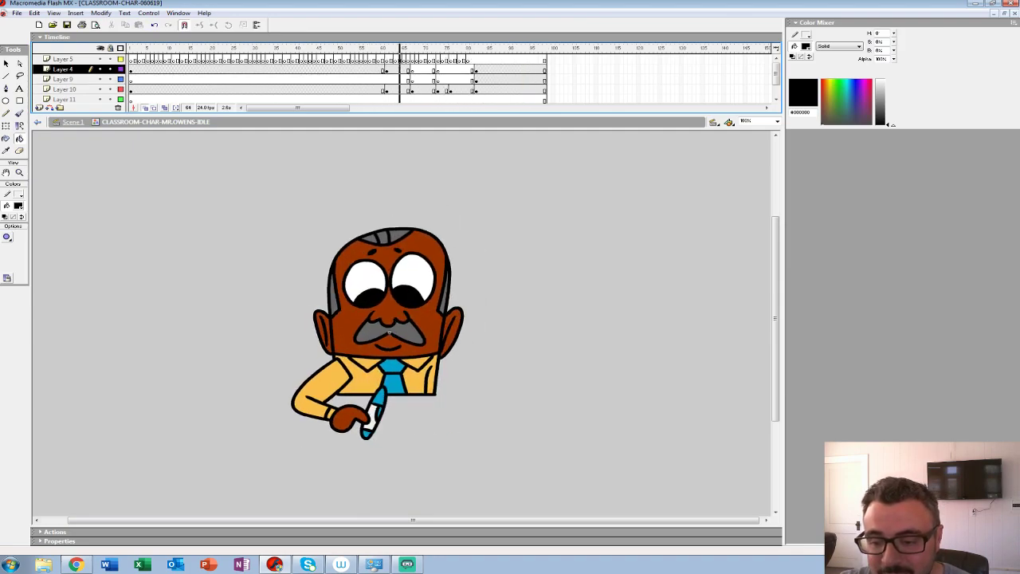
Step: Play the head turn and compare the inked poses around frames 70 to 76
{"action": "key", "text": "Return"}
{"action": "left_click", "coordinate": [425, 80]}
{"action": "left_click", "coordinate": [437, 90]}
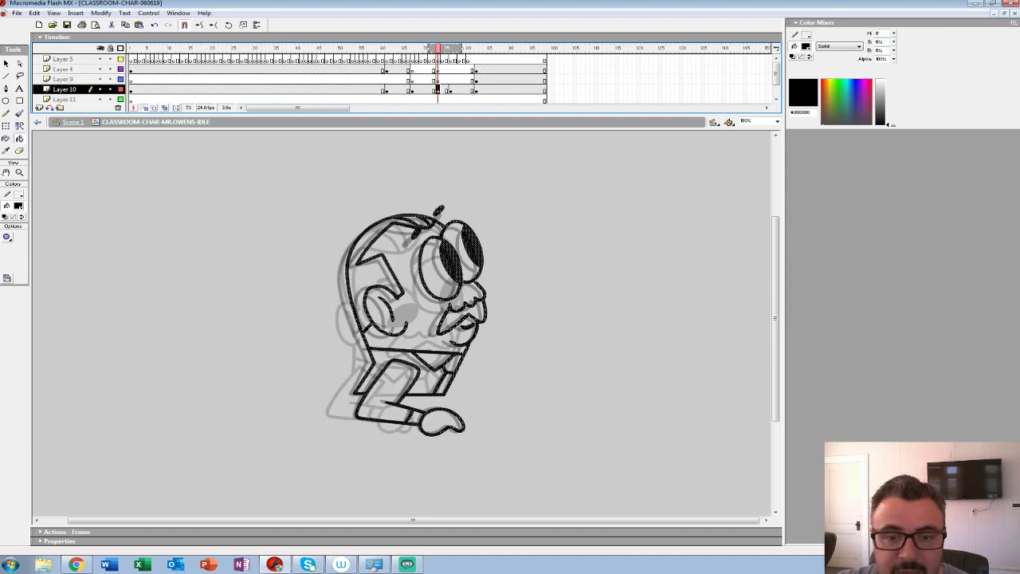
{"action": "key", "text": "Return"}
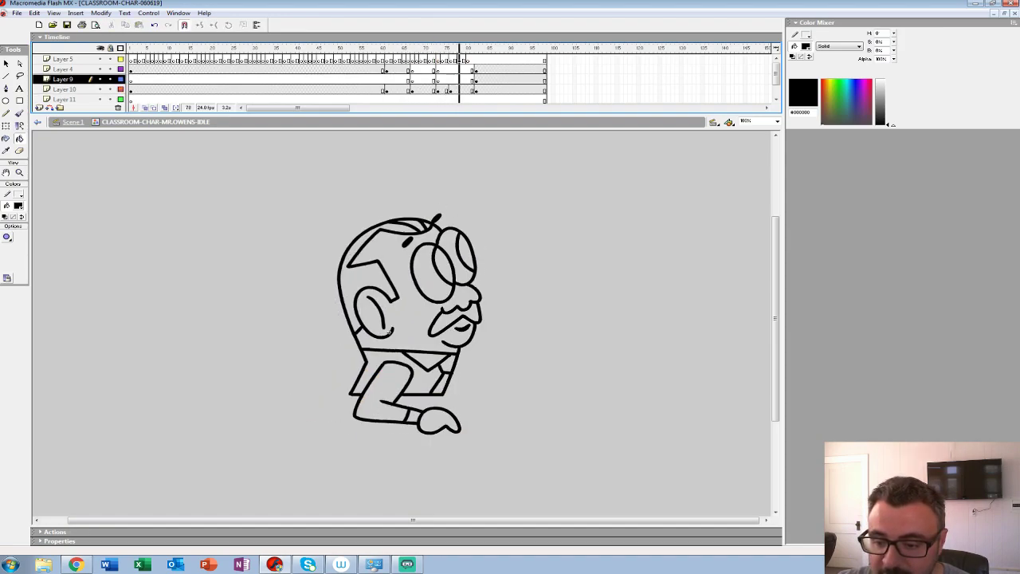
{"action": "left_click", "coordinate": [444, 89]}
{"action": "left_click", "coordinate": [425, 98]}
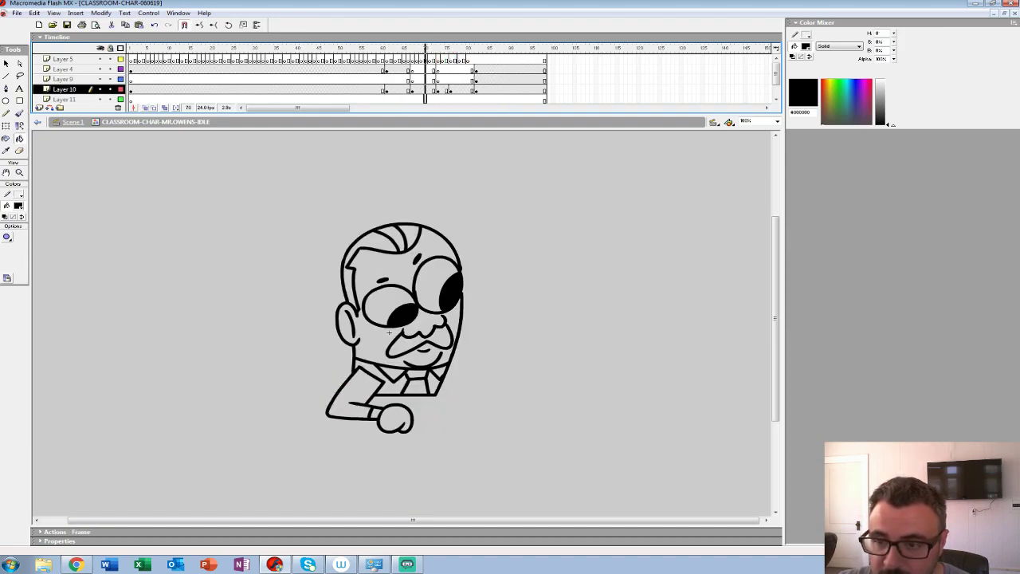
{"action": "left_click", "coordinate": [446, 89]}
{"action": "left_click", "coordinate": [382, 89]}
{"action": "key", "text": "Return"}
Step: Fill the pupils of both eyes with black in the frame 76 pose and replay the head turn
{"action": "mouse_move", "coordinate": [450, 48]}
{"action": "left_mouse_down"}
{"action": "mouse_move", "coordinate": [438, 48]}
{"action": "mouse_move", "coordinate": [450, 49]}
{"action": "left_mouse_up"}
{"action": "left_click", "coordinate": [467, 253]}
{"action": "left_click", "coordinate": [444, 265]}
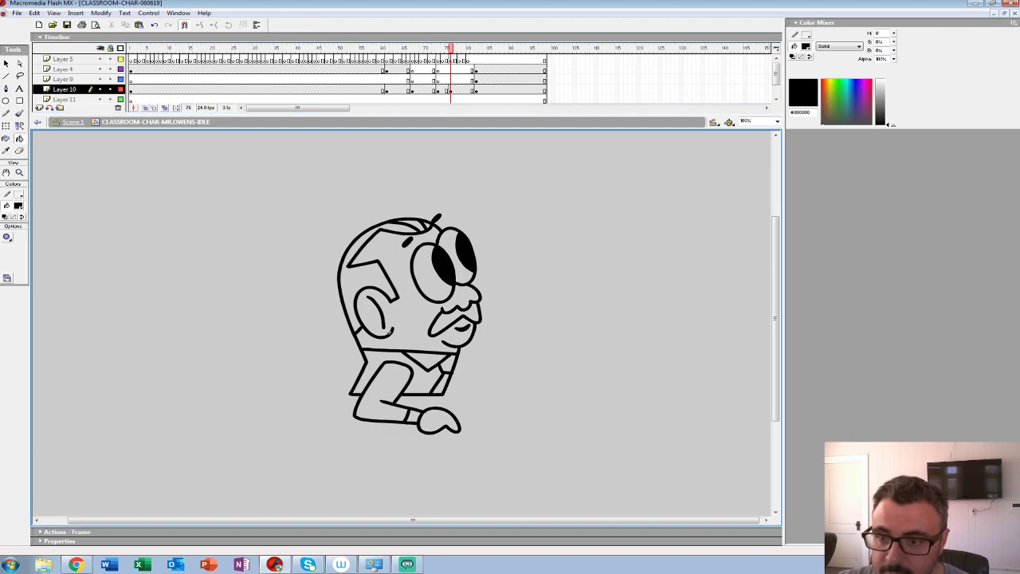
{"action": "left_click", "coordinate": [344, 79]}
{"action": "key", "text": "Return"}
Step: Insert a blank keyframe on Layer 10 at frame 69 and turn on onion skinning
{"action": "left_click_drag", "start_coordinate": [476, 49], "coordinate": [412, 49]}
{"action": "left_click", "coordinate": [417, 90]}
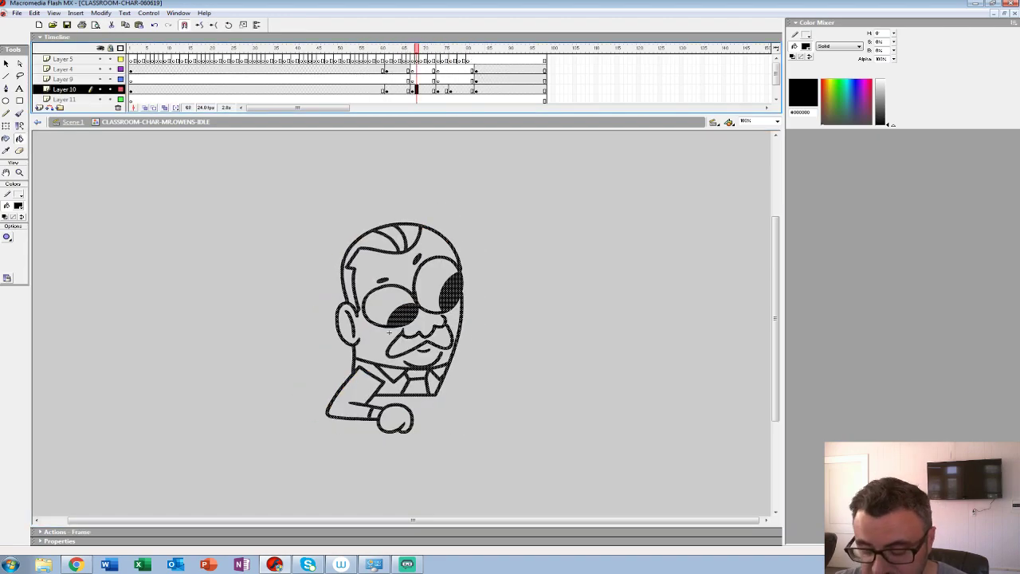
{"action": "key", "text": "period"}
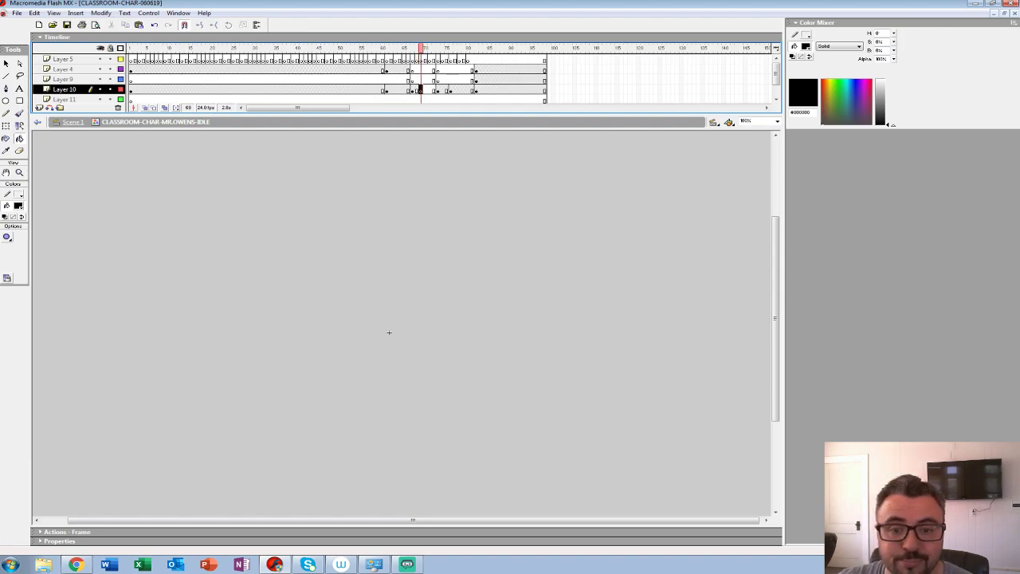
{"action": "key", "text": "alt+shift+o"}
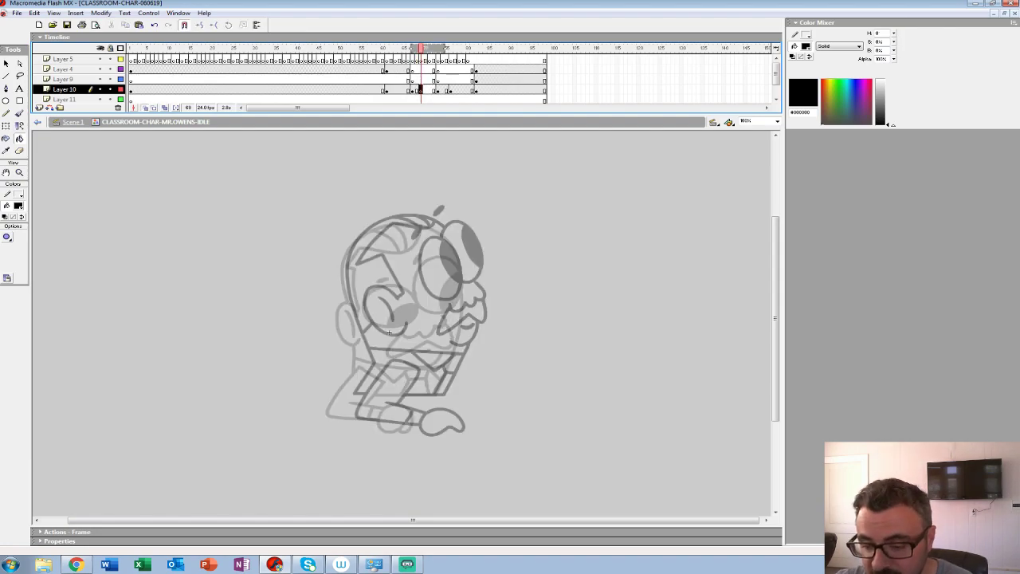
Step: Sketch the far eye and its pupil with a red brush, midway between the onion-skinned poses
{"action": "key", "text": "z"}
{"action": "left_click", "coordinate": [416, 303]}
{"action": "mouse_move", "coordinate": [416, 303]}
{"action": "left_mouse_down"}
{"action": "mouse_move", "coordinate": [342, 335]}
{"action": "mouse_move", "coordinate": [326, 382]}
{"action": "left_mouse_up"}
{"action": "key", "text": "b"}
{"action": "left_click", "coordinate": [21, 251]}
{"action": "left_click", "coordinate": [13, 276]}
{"action": "left_click", "coordinate": [18, 205]}
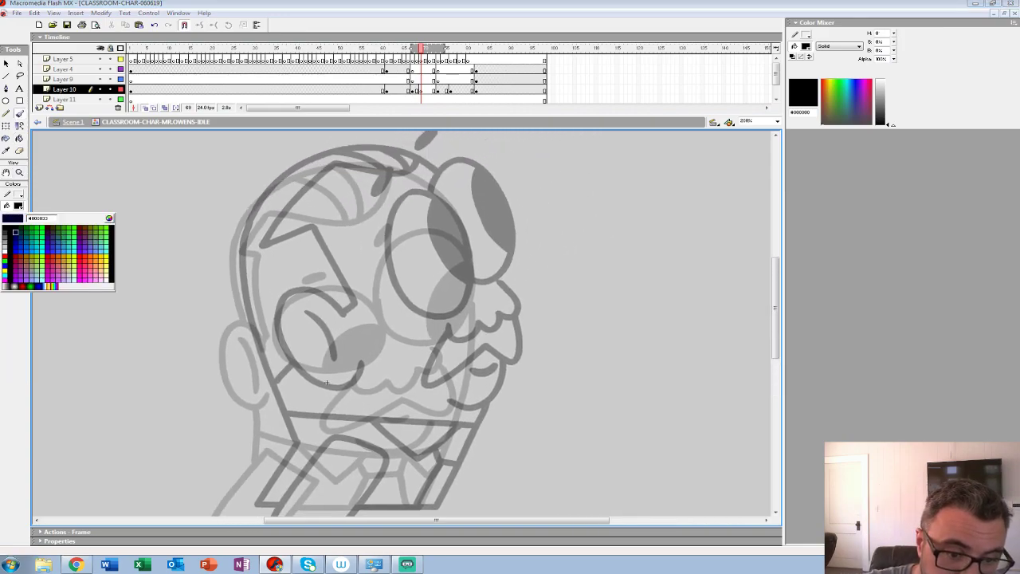
{"action": "left_click", "coordinate": [5, 257]}
{"action": "mouse_move", "coordinate": [417, 243]}
{"action": "left_mouse_down"}
{"action": "mouse_move", "coordinate": [490, 299]}
{"action": "mouse_move", "coordinate": [468, 199]}
{"action": "mouse_move", "coordinate": [432, 208]}
{"action": "mouse_move", "coordinate": [462, 315]}
{"action": "left_mouse_up"}
{"action": "key", "text": "ctrl+z"}
{"action": "mouse_move", "coordinate": [433, 198]}
{"action": "left_mouse_down"}
{"action": "mouse_move", "coordinate": [500, 247]}
{"action": "mouse_move", "coordinate": [430, 199]}
{"action": "left_mouse_up"}
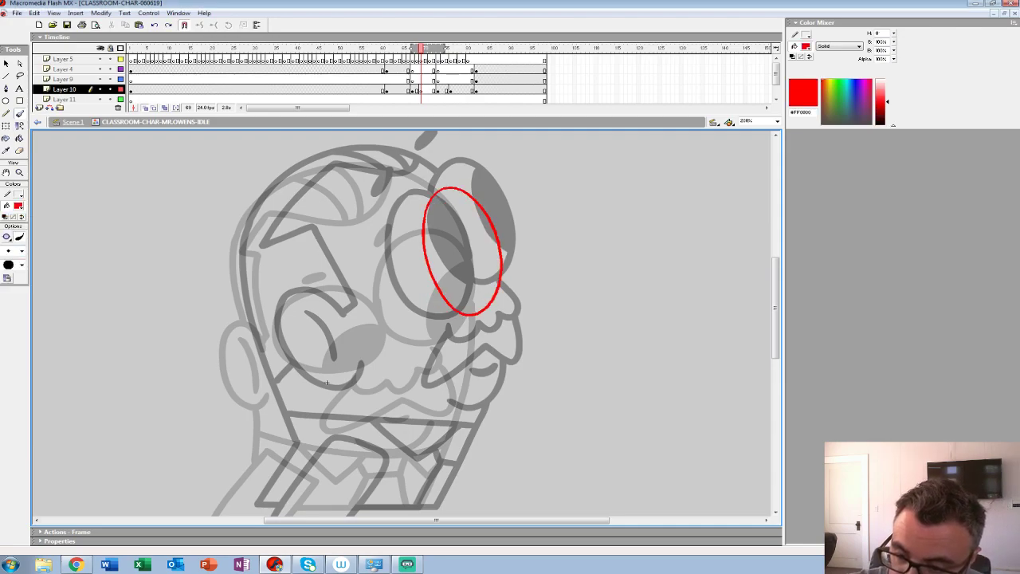
{"action": "left_click_drag", "start_coordinate": [478, 222], "coordinate": [502, 286]}
Step: Sketch the round near eye and its pupil beside the far eye in red
{"action": "mouse_move", "coordinate": [374, 266]}
{"action": "left_mouse_down"}
{"action": "mouse_move", "coordinate": [438, 284]}
{"action": "mouse_move", "coordinate": [351, 271]}
{"action": "mouse_move", "coordinate": [383, 360]}
{"action": "mouse_move", "coordinate": [351, 272]}
{"action": "mouse_move", "coordinate": [409, 249]}
{"action": "mouse_move", "coordinate": [366, 353]}
{"action": "left_mouse_up"}
{"action": "key", "text": "ctrl+z"}
{"action": "mouse_move", "coordinate": [409, 257]}
{"action": "left_mouse_down"}
{"action": "mouse_move", "coordinate": [416, 310]}
{"action": "mouse_move", "coordinate": [432, 338]}
{"action": "left_mouse_up"}
{"action": "left_click_drag", "start_coordinate": [410, 255], "coordinate": [407, 286]}
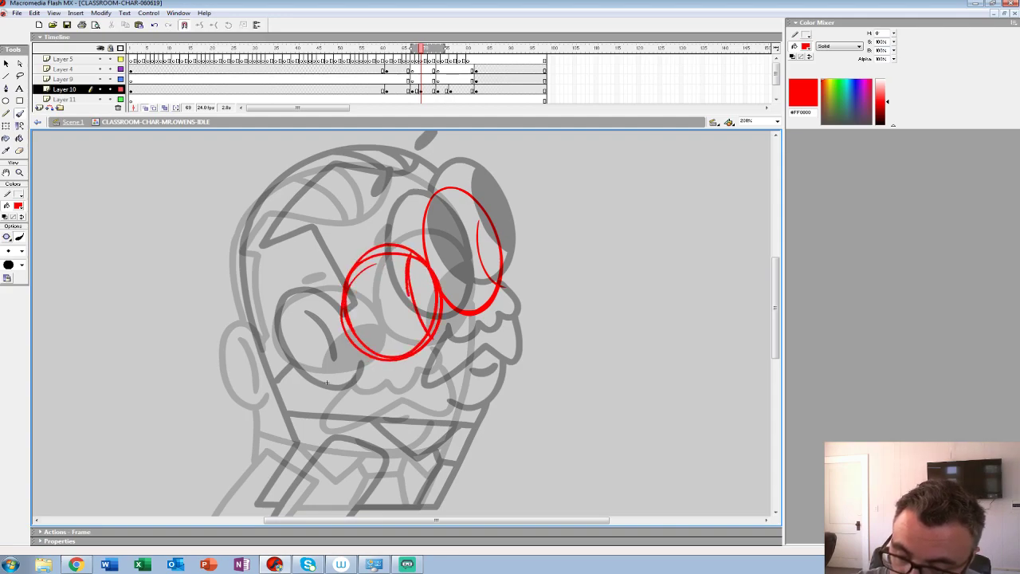
Step: Sketch the nose, mustache, mouth, chin and near eyebrow of the in-between pose
{"action": "left_click_drag", "start_coordinate": [326, 383], "coordinate": [299, 318]}
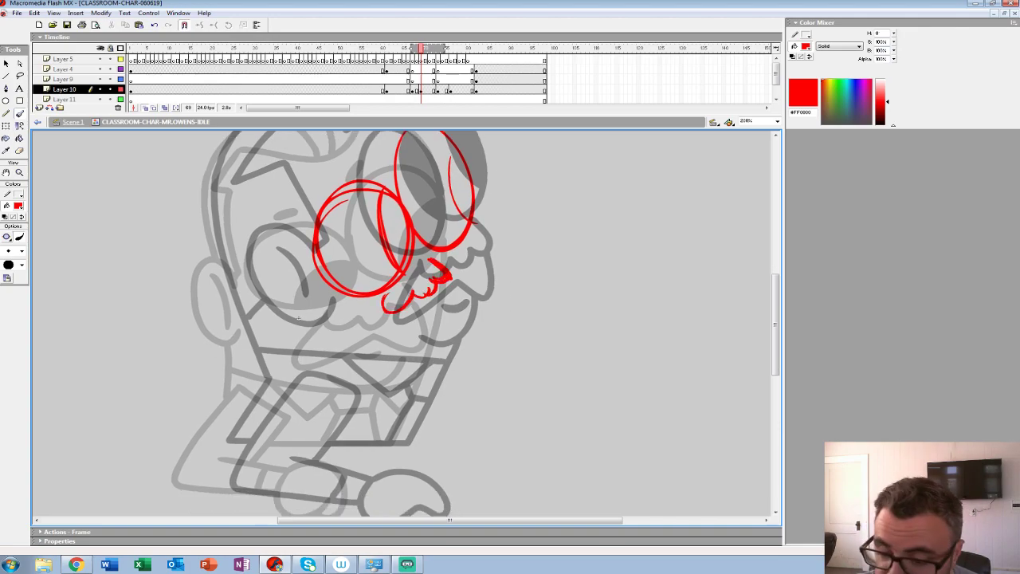
{"action": "mouse_move", "coordinate": [356, 335]}
{"action": "left_mouse_down"}
{"action": "mouse_move", "coordinate": [467, 319]}
{"action": "mouse_move", "coordinate": [448, 280]}
{"action": "left_mouse_up"}
{"action": "mouse_move", "coordinate": [376, 361]}
{"action": "left_mouse_down"}
{"action": "mouse_move", "coordinate": [438, 357]}
{"action": "mouse_move", "coordinate": [408, 328]}
{"action": "left_mouse_up"}
{"action": "left_click_drag", "start_coordinate": [299, 317], "coordinate": [381, 398]}
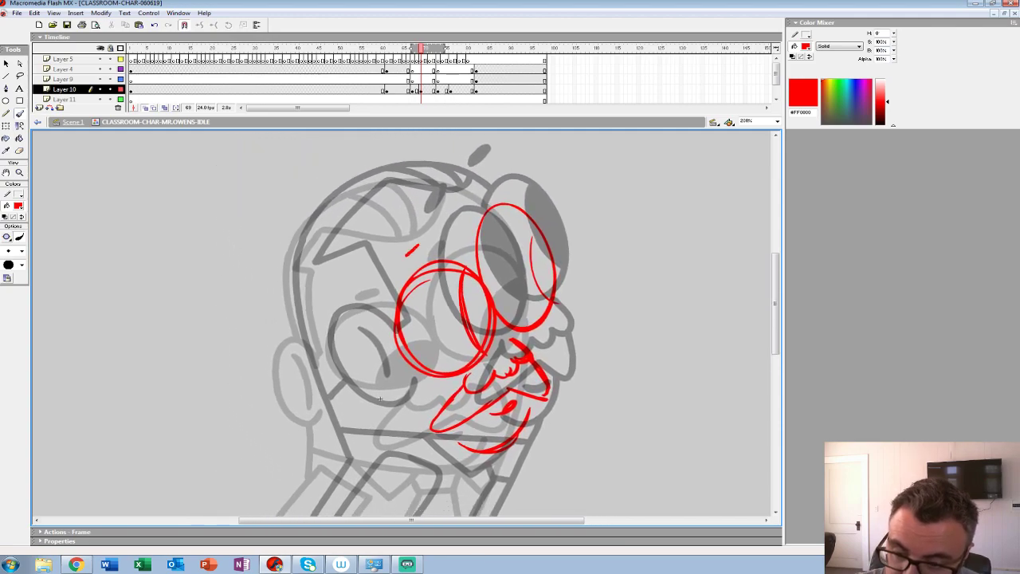
Step: Sketch the far eyebrow and the front line of the face running down into the torso
{"action": "left_click_drag", "start_coordinate": [380, 399], "coordinate": [332, 275]}
{"action": "mouse_move", "coordinate": [495, 200]}
{"action": "left_mouse_down"}
{"action": "mouse_move", "coordinate": [444, 386]}
{"action": "mouse_move", "coordinate": [485, 272]}
{"action": "mouse_move", "coordinate": [431, 395]}
{"action": "mouse_move", "coordinate": [266, 397]}
{"action": "left_mouse_up"}
{"action": "key", "text": "ctrl+z"}
{"action": "left_click_drag", "start_coordinate": [332, 275], "coordinate": [394, 409]}
{"action": "left_click", "coordinate": [400, 89]}
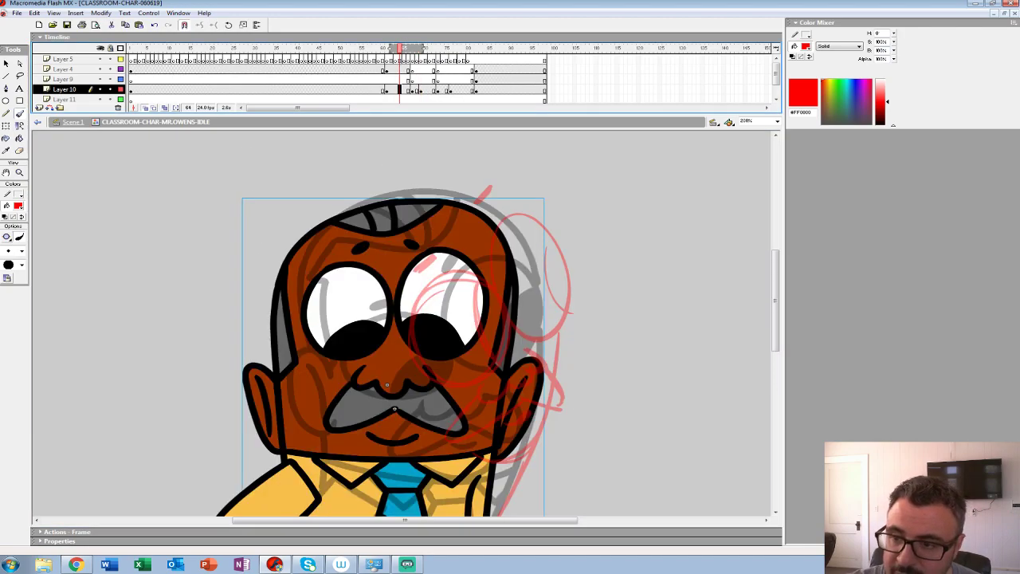
{"action": "left_click", "coordinate": [484, 89]}
{"action": "left_click", "coordinate": [395, 90]}
{"action": "mouse_move", "coordinate": [423, 193]}
{"action": "left_mouse_down"}
{"action": "mouse_move", "coordinate": [626, 157]}
{"action": "mouse_move", "coordinate": [712, 253]}
{"action": "mouse_move", "coordinate": [424, 193]}
{"action": "left_mouse_up"}
{"action": "key", "text": "ctrl+z"}
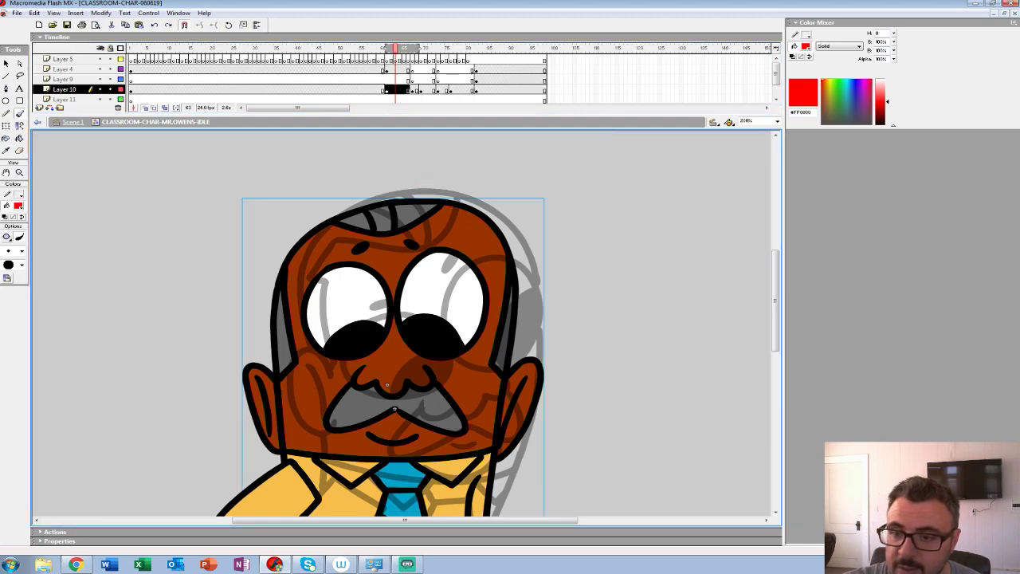
{"action": "left_click_drag", "start_coordinate": [194, 306], "coordinate": [611, 218]}
{"action": "key", "text": "ctrl+z"}
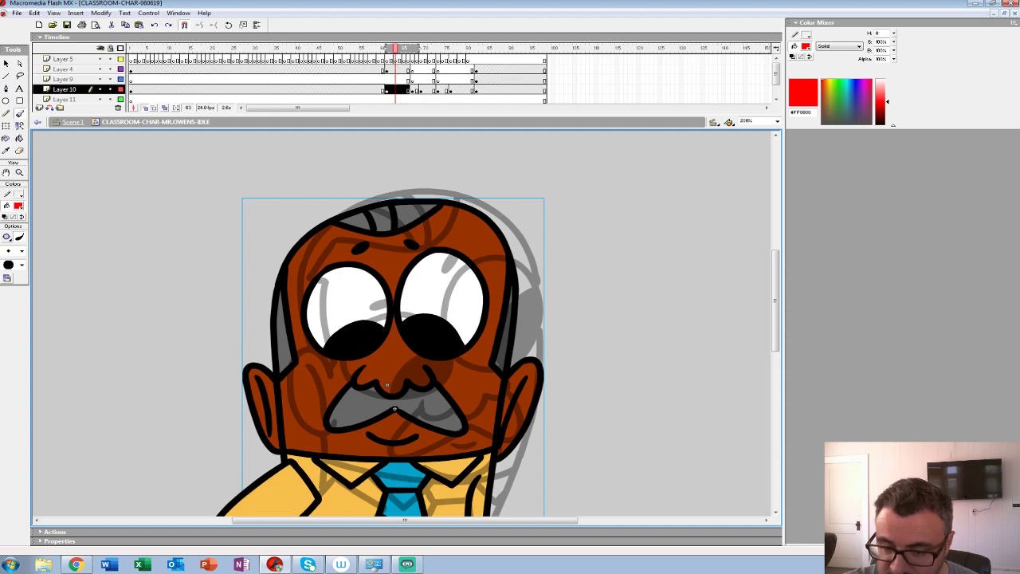
{"action": "left_click", "coordinate": [421, 90]}
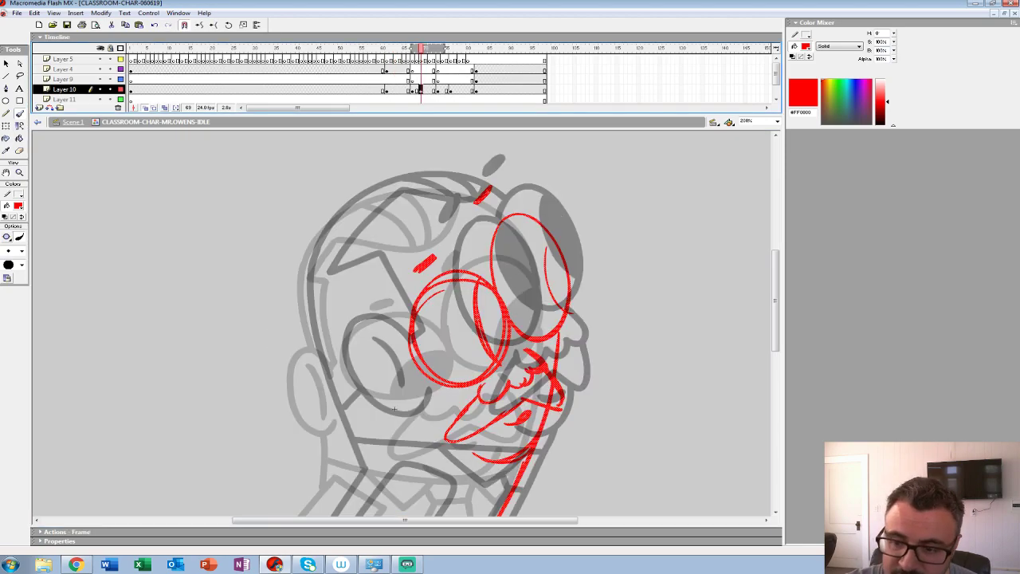
Step: Strengthen the pupil lines and sketch the lower body edge and the near ear with its inner fold
{"action": "mouse_move", "coordinate": [547, 235]}
{"action": "left_mouse_down"}
{"action": "mouse_move", "coordinate": [562, 314]}
{"action": "mouse_move", "coordinate": [491, 274]}
{"action": "left_mouse_up"}
{"action": "left_click_drag", "start_coordinate": [394, 409], "coordinate": [478, 312]}
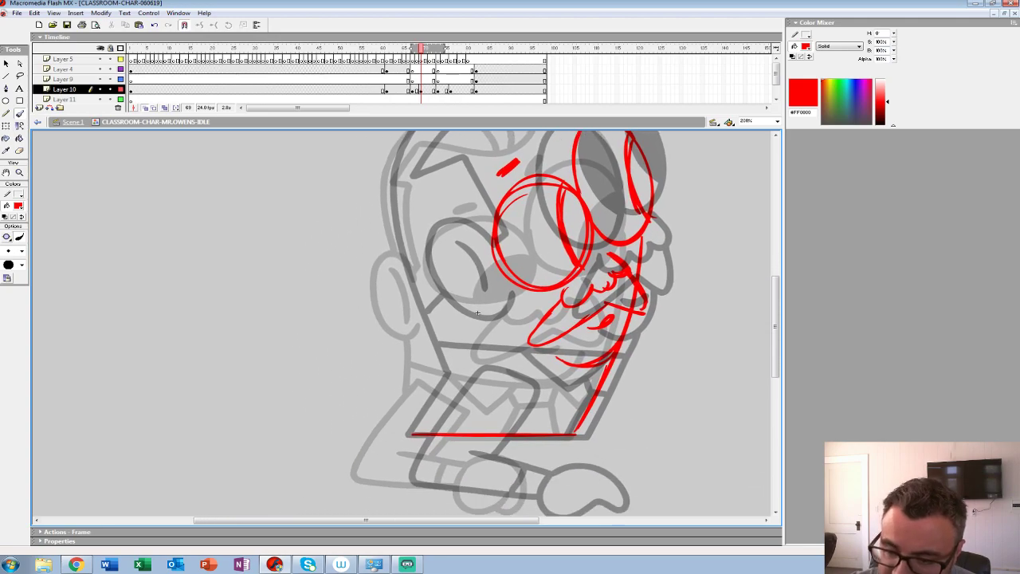
{"action": "mouse_move", "coordinate": [447, 257]}
{"action": "left_mouse_down"}
{"action": "mouse_move", "coordinate": [398, 277]}
{"action": "mouse_move", "coordinate": [445, 330]}
{"action": "left_mouse_up"}
{"action": "left_click_drag", "start_coordinate": [429, 257], "coordinate": [443, 322]}
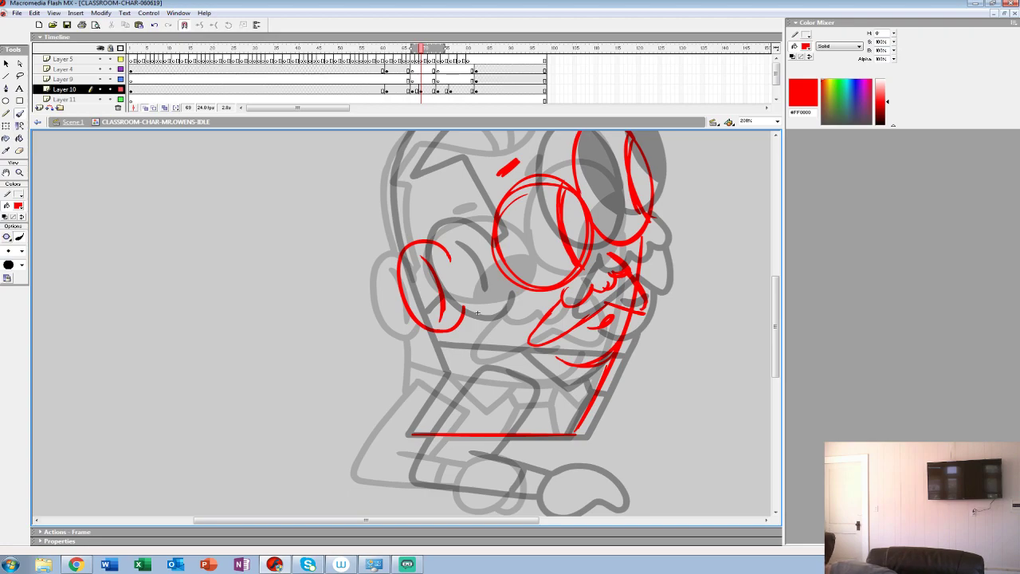
Step: Sketch the top and back of the head, the sideburn, the neck and the back edge of the body
{"action": "left_click_drag", "start_coordinate": [477, 313], "coordinate": [482, 416]}
{"action": "mouse_move", "coordinate": [598, 217]}
{"action": "left_mouse_down"}
{"action": "mouse_move", "coordinate": [554, 192]}
{"action": "mouse_move", "coordinate": [499, 192]}
{"action": "mouse_move", "coordinate": [435, 217]}
{"action": "mouse_move", "coordinate": [400, 263]}
{"action": "mouse_move", "coordinate": [403, 344]}
{"action": "left_mouse_up"}
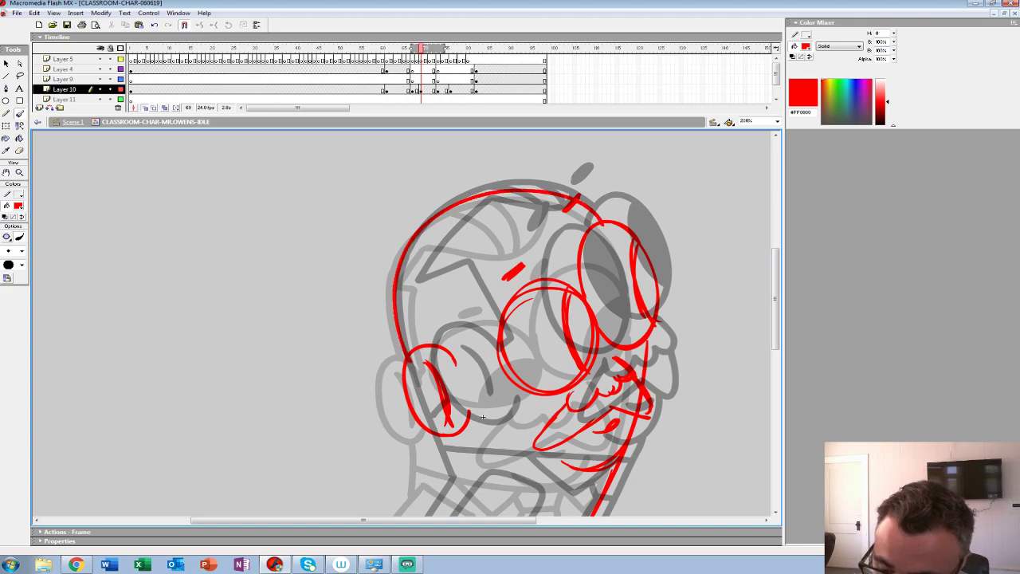
{"action": "left_click_drag", "start_coordinate": [443, 279], "coordinate": [477, 363]}
{"action": "key", "text": "ctrl+z"}
{"action": "mouse_move", "coordinate": [464, 325]}
{"action": "left_mouse_down"}
{"action": "mouse_move", "coordinate": [473, 355]}
{"action": "mouse_move", "coordinate": [426, 278]}
{"action": "mouse_move", "coordinate": [438, 238]}
{"action": "mouse_move", "coordinate": [458, 221]}
{"action": "mouse_move", "coordinate": [507, 231]}
{"action": "mouse_move", "coordinate": [562, 208]}
{"action": "mouse_move", "coordinate": [394, 271]}
{"action": "left_mouse_up"}
{"action": "mouse_move", "coordinate": [483, 417]}
{"action": "left_mouse_down"}
{"action": "mouse_move", "coordinate": [437, 261]}
{"action": "mouse_move", "coordinate": [381, 325]}
{"action": "mouse_move", "coordinate": [363, 386]}
{"action": "mouse_move", "coordinate": [572, 385]}
{"action": "left_mouse_up"}
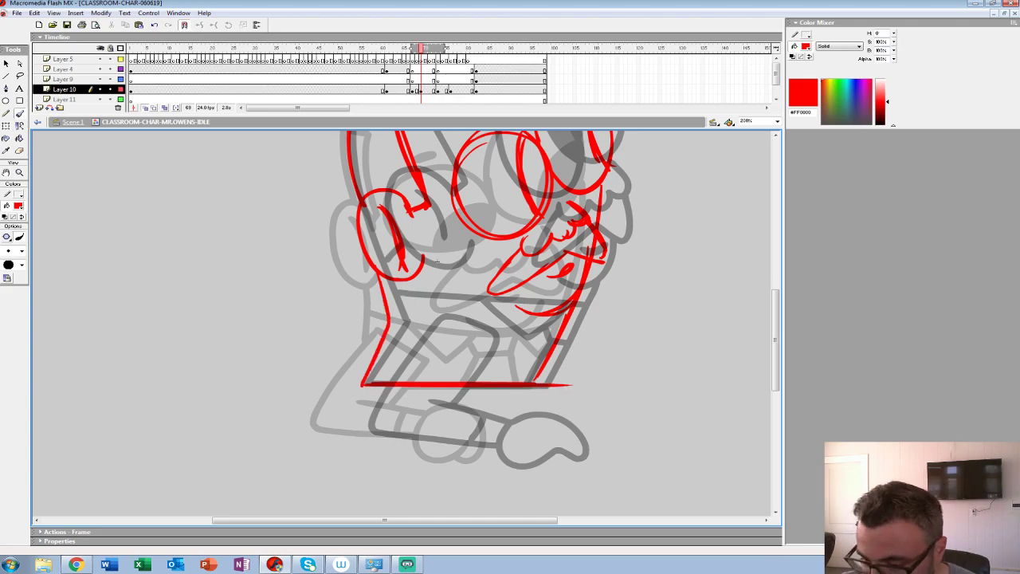
Step: Sketch the bent arm with its sleeve and cuff, and the round hand with its thumb
{"action": "mouse_move", "coordinate": [416, 322]}
{"action": "left_mouse_down"}
{"action": "mouse_move", "coordinate": [339, 419]}
{"action": "mouse_move", "coordinate": [429, 428]}
{"action": "mouse_move", "coordinate": [508, 457]}
{"action": "mouse_move", "coordinate": [455, 443]}
{"action": "left_mouse_up"}
{"action": "key", "text": "ctrl+z"}
{"action": "key", "text": "ctrl+z"}
{"action": "mouse_move", "coordinate": [483, 411]}
{"action": "left_mouse_down"}
{"action": "mouse_move", "coordinate": [465, 461]}
{"action": "mouse_move", "coordinate": [504, 405]}
{"action": "mouse_move", "coordinate": [448, 364]}
{"action": "mouse_move", "coordinate": [438, 387]}
{"action": "mouse_move", "coordinate": [381, 340]}
{"action": "mouse_move", "coordinate": [353, 360]}
{"action": "left_mouse_up"}
{"action": "left_click_drag", "start_coordinate": [290, 332], "coordinate": [382, 347]}
{"action": "left_click_drag", "start_coordinate": [386, 280], "coordinate": [348, 333]}
{"action": "mouse_move", "coordinate": [335, 260]}
{"action": "left_mouse_down"}
{"action": "mouse_move", "coordinate": [384, 279]}
{"action": "mouse_move", "coordinate": [271, 321]}
{"action": "left_mouse_up"}
{"action": "mouse_move", "coordinate": [271, 320]}
{"action": "left_mouse_down"}
{"action": "mouse_move", "coordinate": [248, 352]}
{"action": "mouse_move", "coordinate": [265, 370]}
{"action": "mouse_move", "coordinate": [378, 374]}
{"action": "mouse_move", "coordinate": [236, 361]}
{"action": "left_mouse_up"}
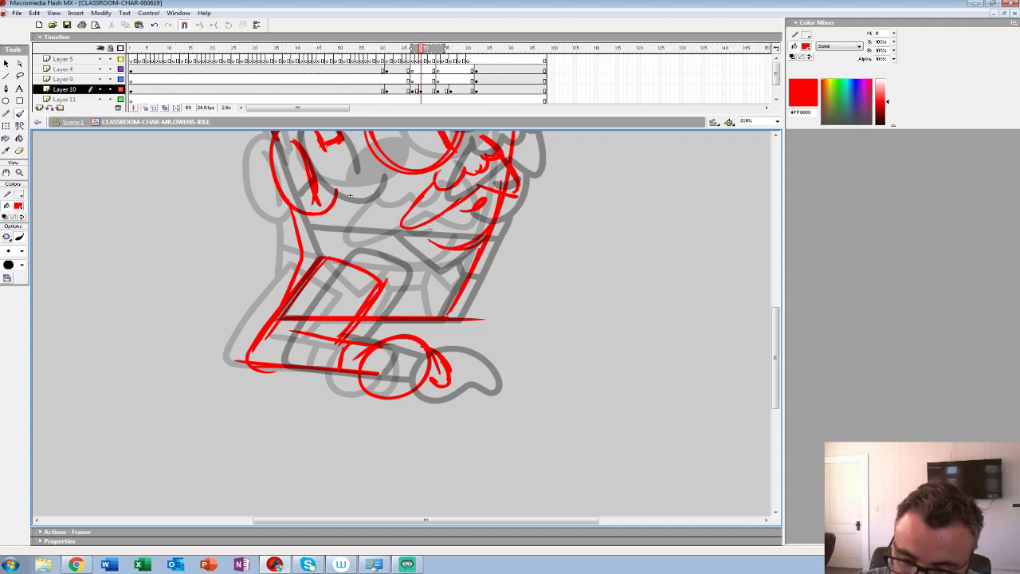
Step: Sketch the neckline, the shirt collar and the tie under the chin
{"action": "scroll", "coordinate": [402, 323], "scroll_direction": "up", "scroll_amount": 2}
{"action": "left_click_drag", "start_coordinate": [483, 332], "coordinate": [299, 315]}
{"action": "mouse_move", "coordinate": [290, 311]}
{"action": "left_mouse_down"}
{"action": "mouse_move", "coordinate": [417, 333]}
{"action": "mouse_move", "coordinate": [499, 322]}
{"action": "left_mouse_up"}
{"action": "mouse_move", "coordinate": [345, 320]}
{"action": "left_mouse_down"}
{"action": "mouse_move", "coordinate": [414, 366]}
{"action": "mouse_move", "coordinate": [440, 330]}
{"action": "left_mouse_up"}
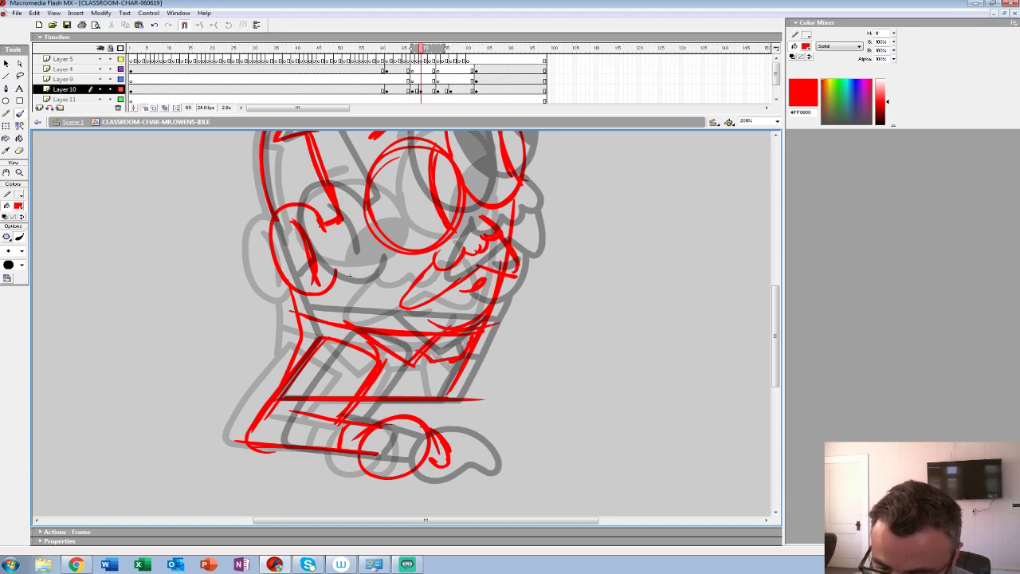
Step: Sketch the hairline and curved hair strands, and thicken the far eyebrow
{"action": "left_click_drag", "start_coordinate": [349, 276], "coordinate": [377, 405]}
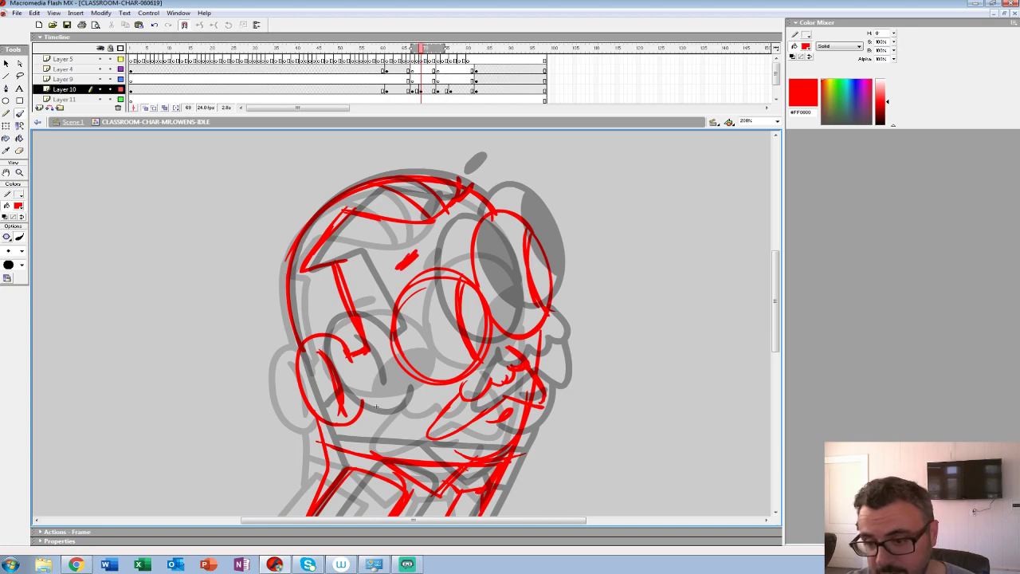
{"action": "left_click_drag", "start_coordinate": [471, 199], "coordinate": [455, 214]}
{"action": "key", "text": "ctrl+z"}
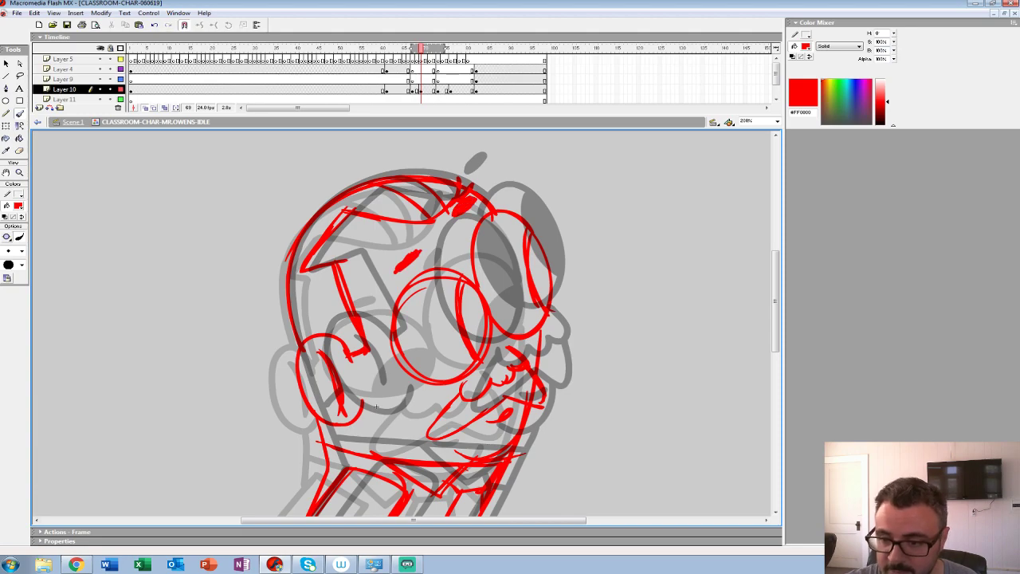
Step: Play the head turn repeatedly from frame 62 to check the motion with the rough in-between
{"action": "key", "text": "z"}
{"action": "left_click", "coordinate": [410, 302], "text": "alt"}
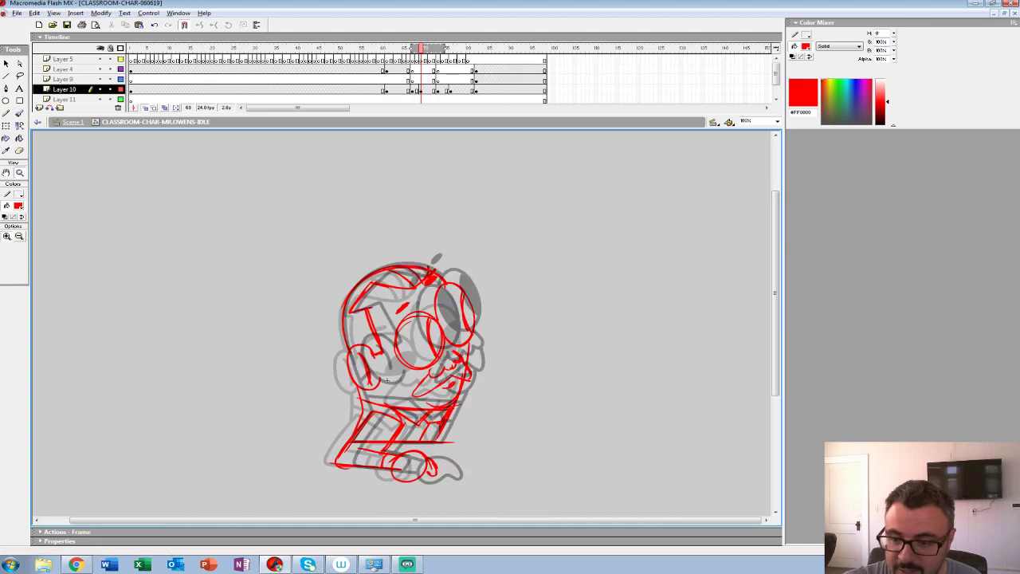
{"action": "left_click", "coordinate": [410, 301], "text": "alt"}
{"action": "left_click", "coordinate": [389, 80]}
{"action": "key", "text": "Return"}
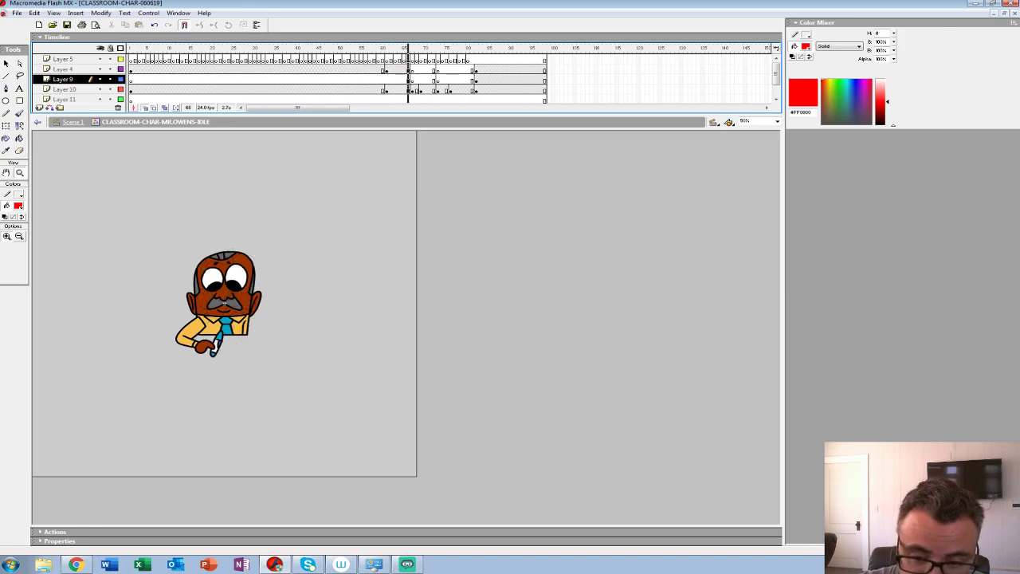
{"action": "left_click", "coordinate": [389, 80]}
{"action": "key", "text": "Return"}
{"action": "left_click", "coordinate": [390, 80]}
{"action": "key", "text": "Return"}
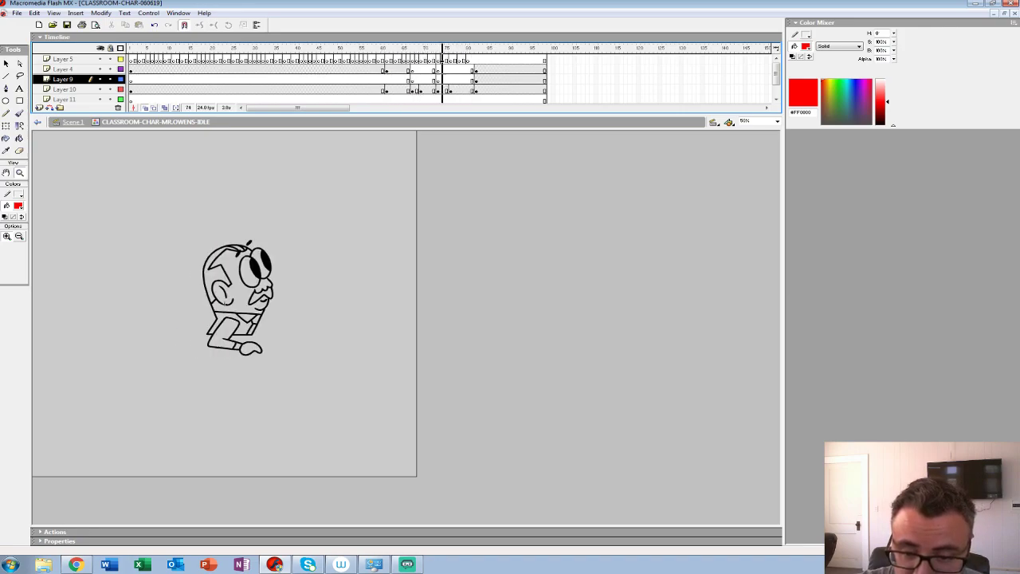
{"action": "left_click", "coordinate": [390, 80]}
{"action": "key", "text": "Return"}
{"action": "key", "text": "Return"}
{"action": "left_click_drag", "start_coordinate": [430, 48], "coordinate": [452, 48]}
Step: Turn off onion skinning at the frame 69 sketch and replay the head turn from frame 62
{"action": "left_click", "coordinate": [421, 89]}
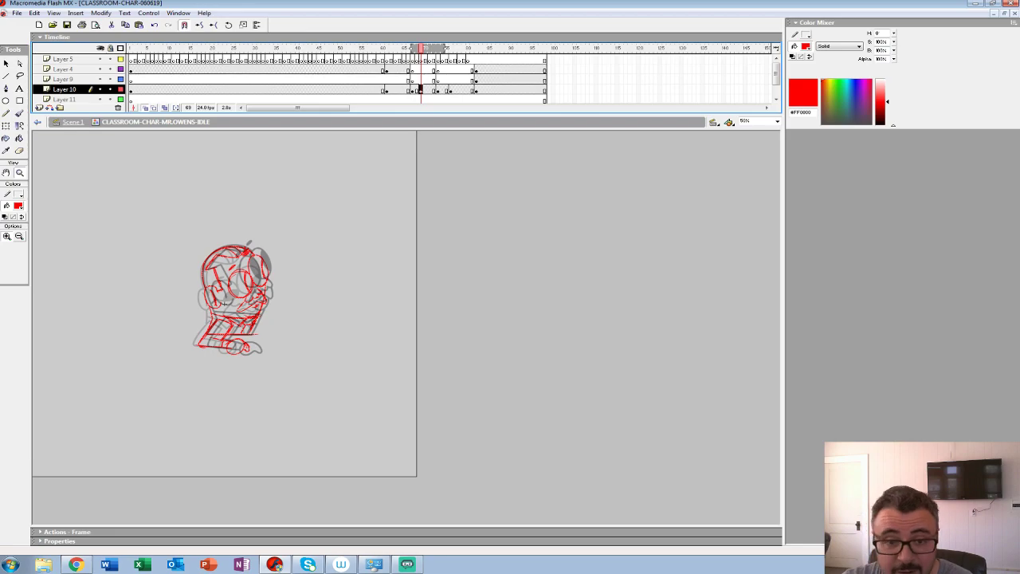
{"action": "key", "text": "Return"}
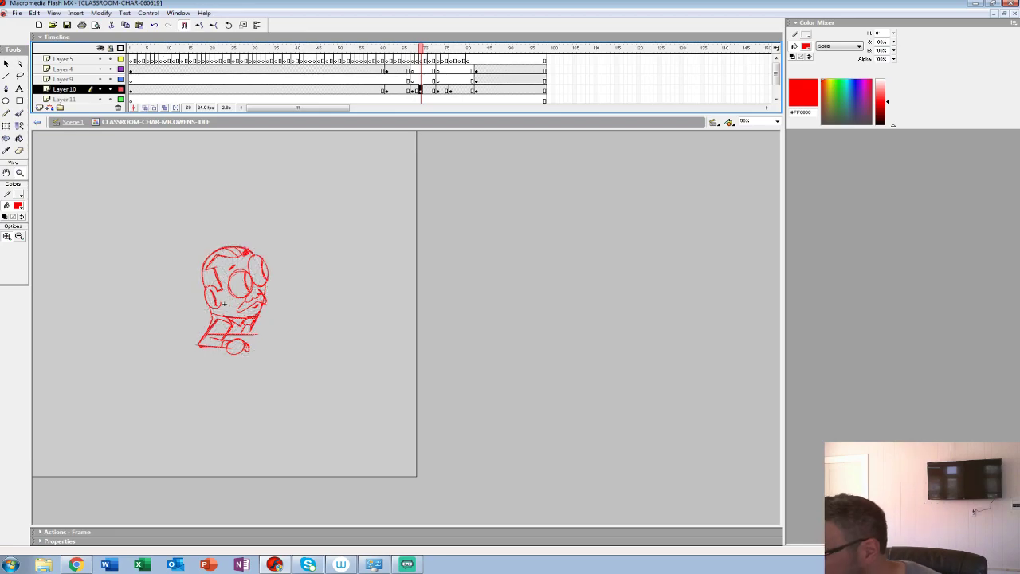
{"action": "left_click", "coordinate": [388, 70]}
{"action": "key", "text": "Return"}
{"action": "left_click", "coordinate": [388, 69]}
{"action": "key", "text": "Return"}
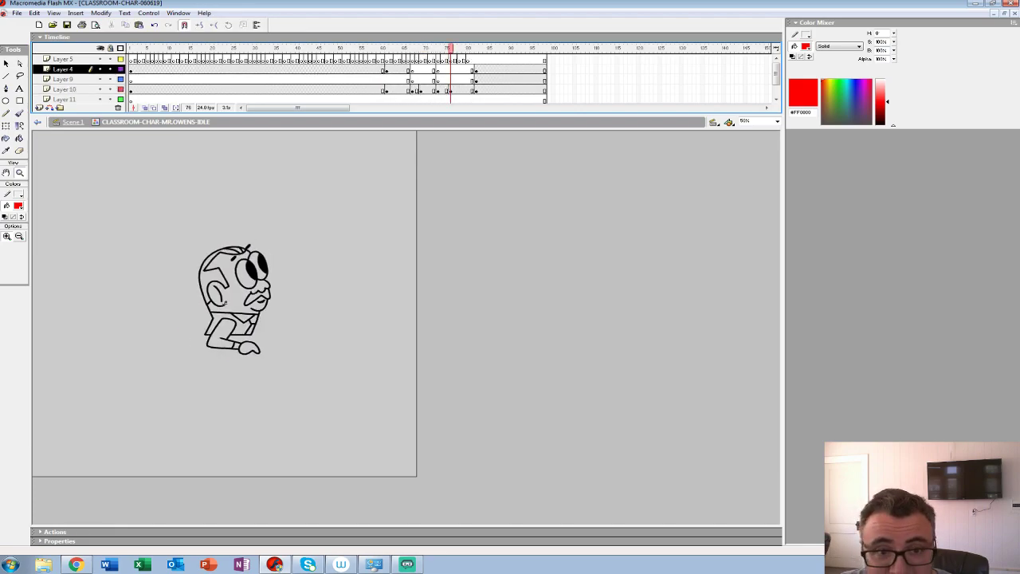
Step: Replay the head turn from frame 63 onward and return to the rough sketch at frame 69
{"action": "left_click", "coordinate": [17, 13]}
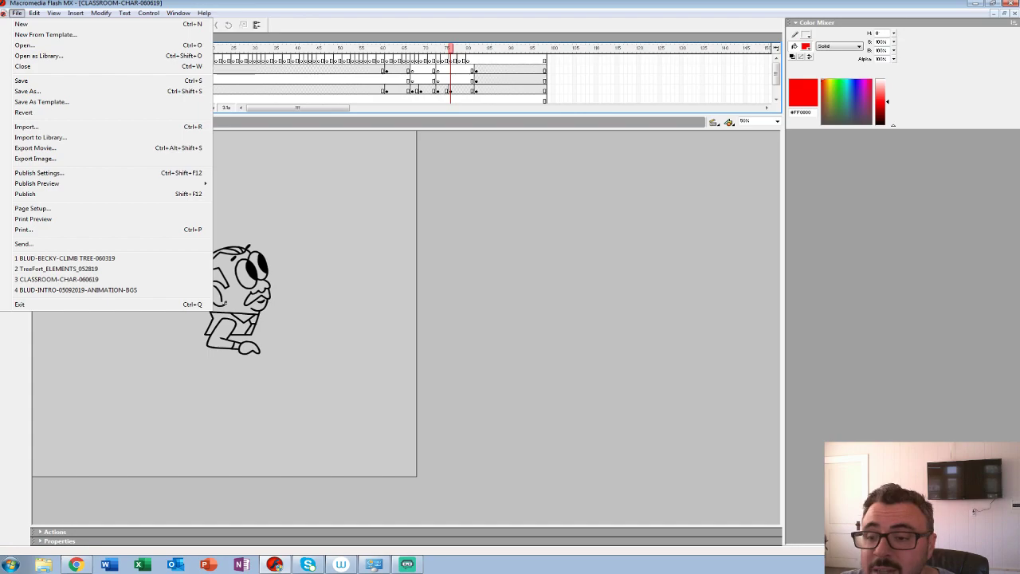
{"action": "left_click", "coordinate": [395, 78]}
{"action": "key", "text": "Return"}
{"action": "left_click", "coordinate": [408, 89]}
{"action": "key", "text": "Return"}
{"action": "key", "text": "Return"}
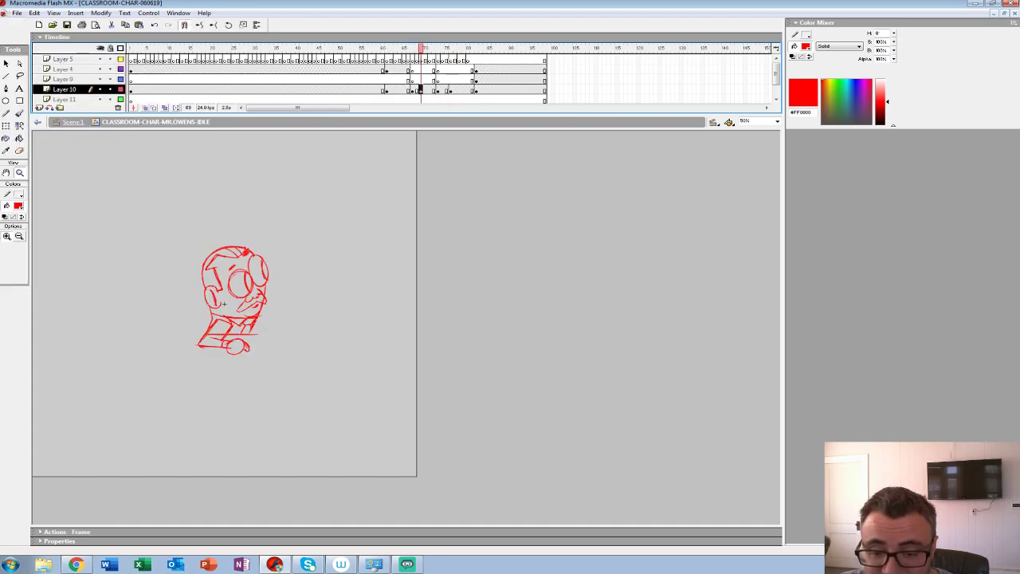
{"action": "left_click", "coordinate": [395, 79]}
{"action": "key", "text": "Return"}
{"action": "left_click", "coordinate": [404, 79]}
{"action": "key", "text": "Return"}
{"action": "left_click", "coordinate": [420, 90]}
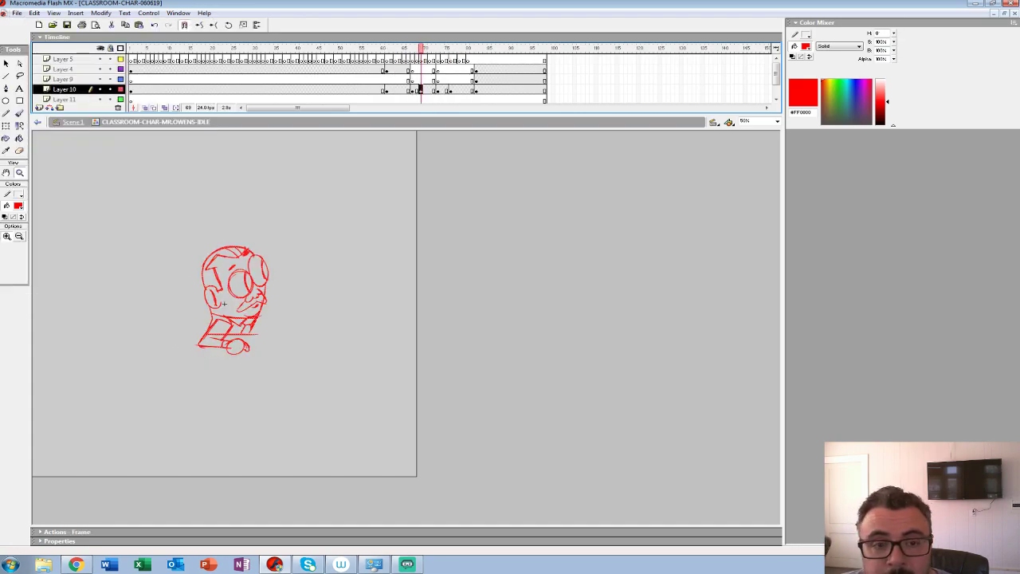
Step: Browse for a file to open in the Boltron the Series folder on the WORK drive
{"action": "key", "text": "alt+f"}
{"action": "key", "text": "o"}
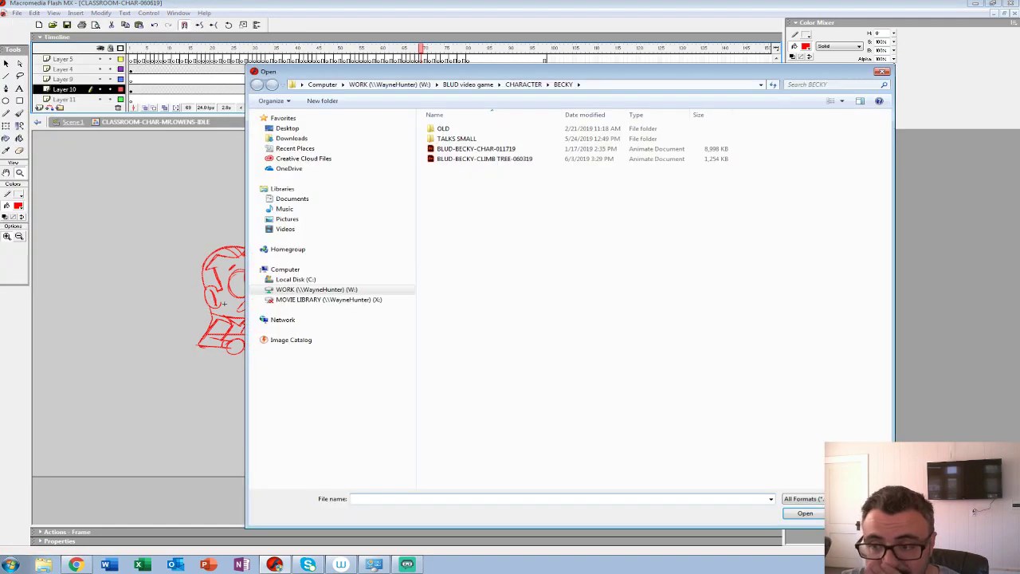
{"action": "key", "text": "alt+Up"}
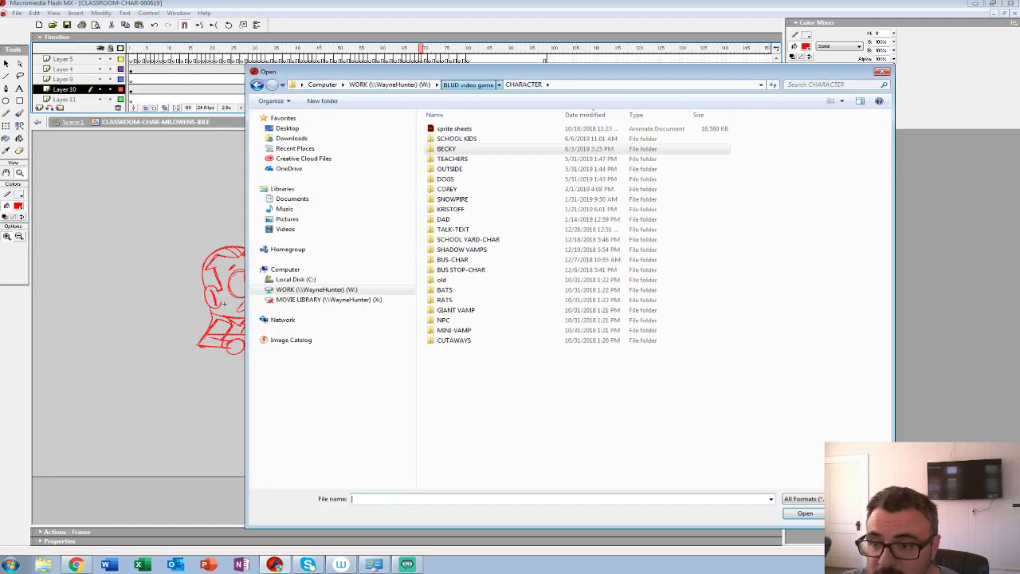
{"action": "key", "text": "alt+Up"}
{"action": "key", "text": "alt+Up"}
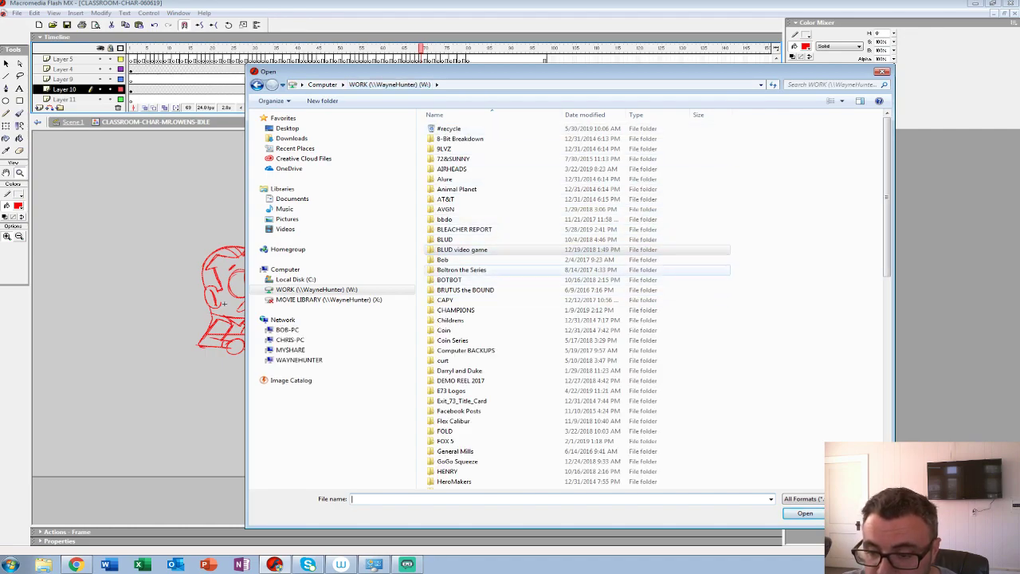
{"action": "double_click", "coordinate": [462, 270]}
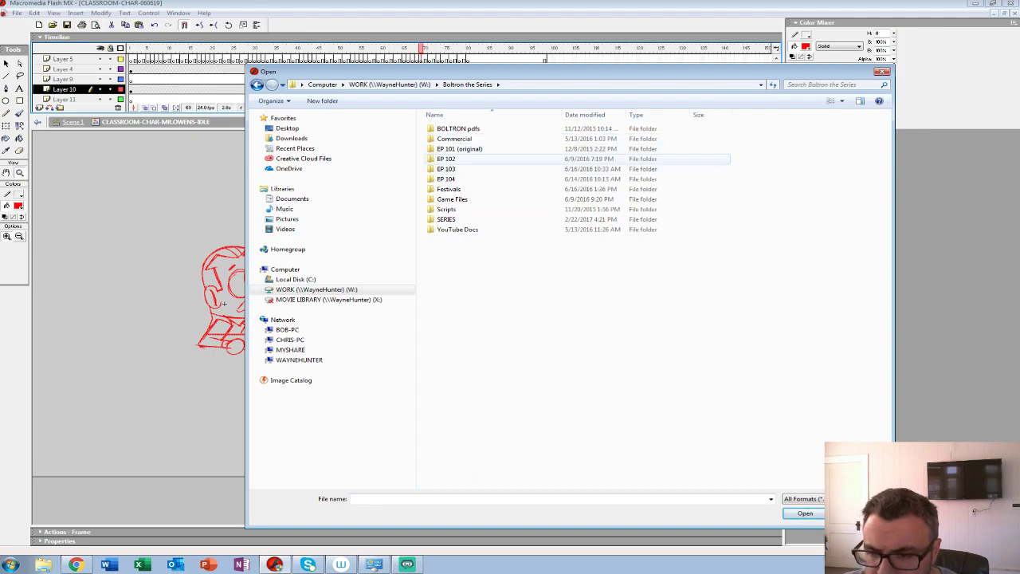
Step: Look through the EP 101 (original) folder and its BOLTRON, FINAL and OPENING SHOT subfolders, and return to Boltron the Series
{"action": "left_click", "coordinate": [460, 149]}
{"action": "double_click", "coordinate": [459, 149]}
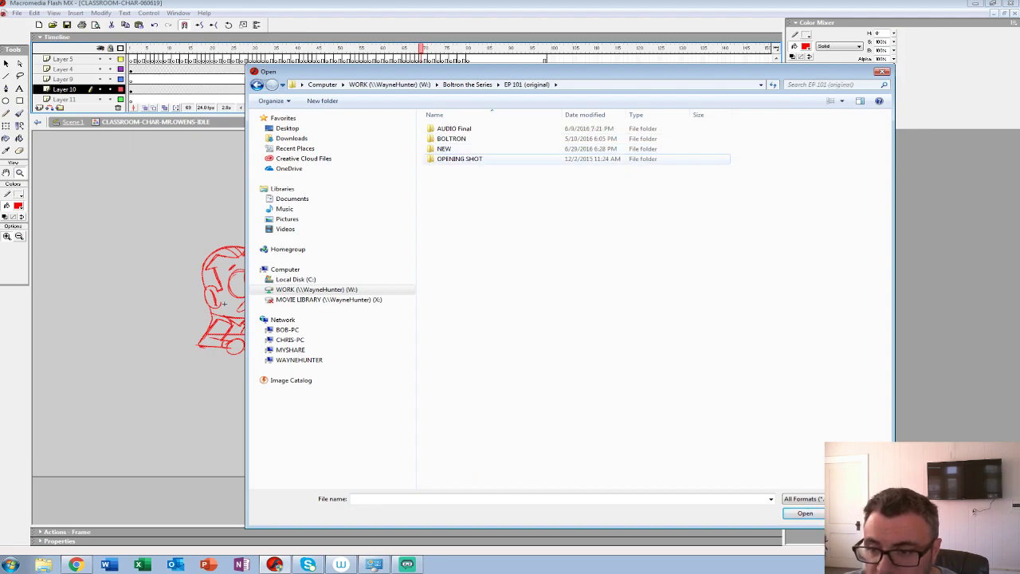
{"action": "double_click", "coordinate": [451, 139]}
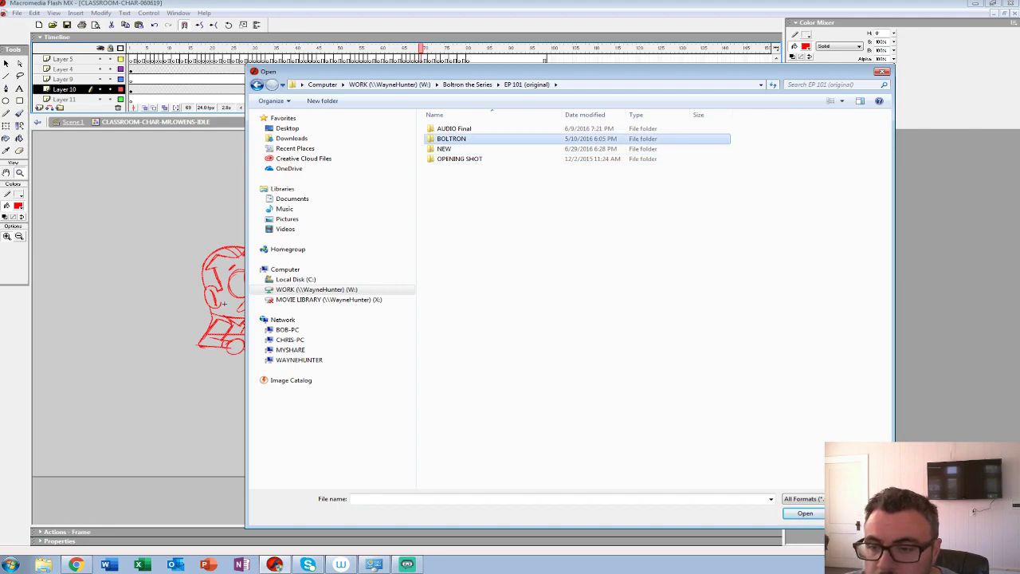
{"action": "double_click", "coordinate": [451, 149]}
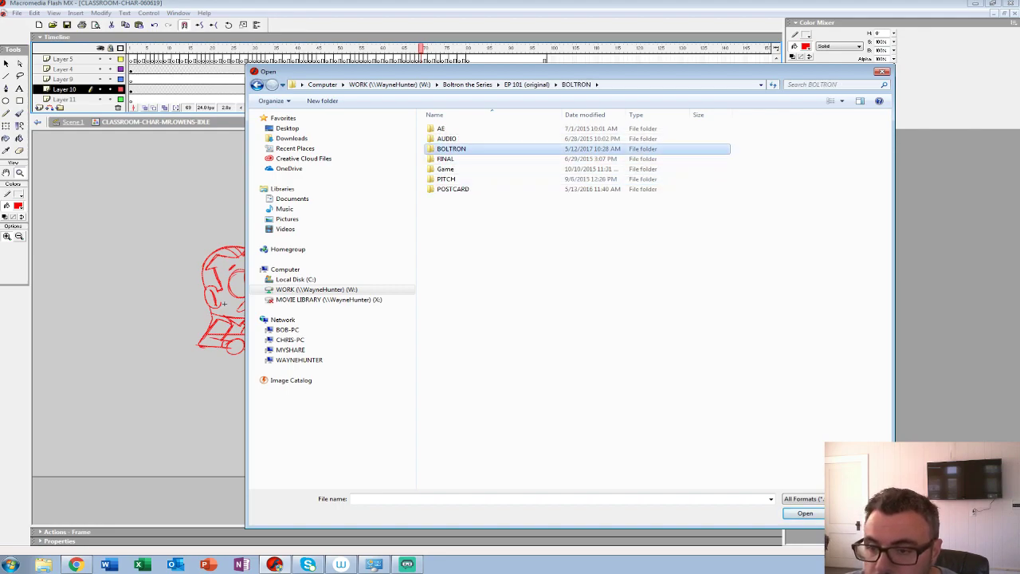
{"action": "left_click", "coordinate": [576, 85]}
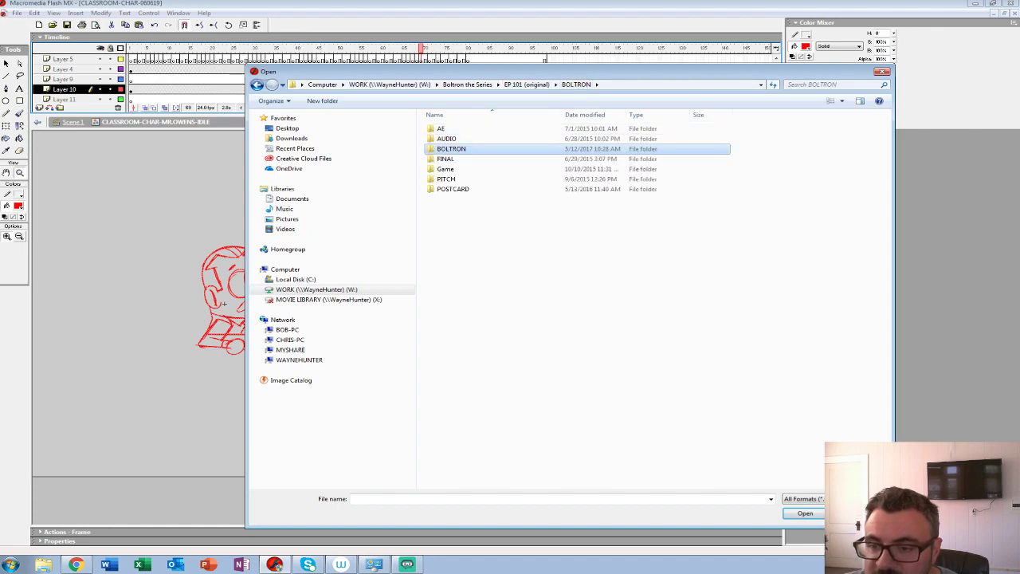
{"action": "double_click", "coordinate": [446, 158]}
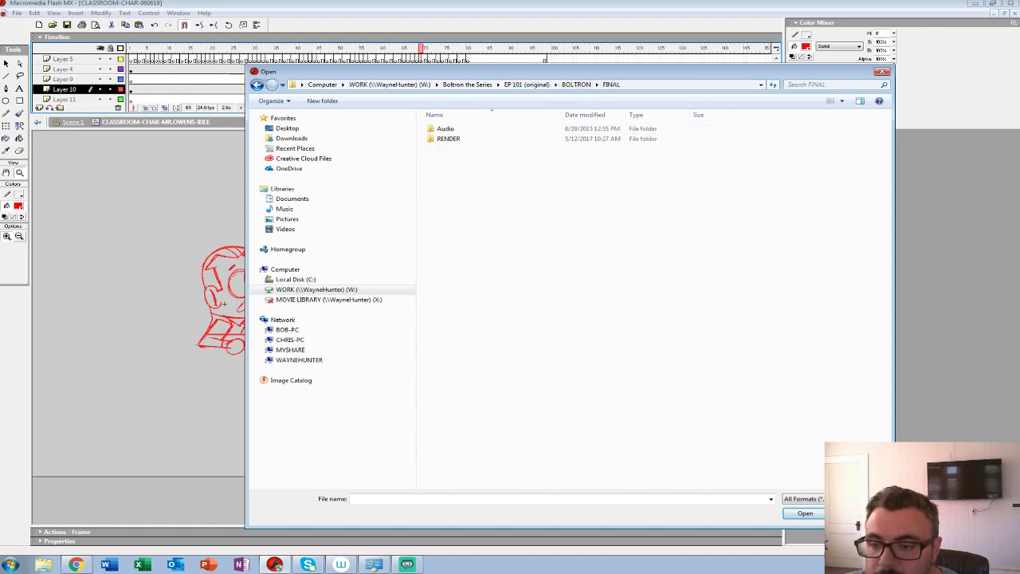
{"action": "left_click", "coordinate": [576, 84]}
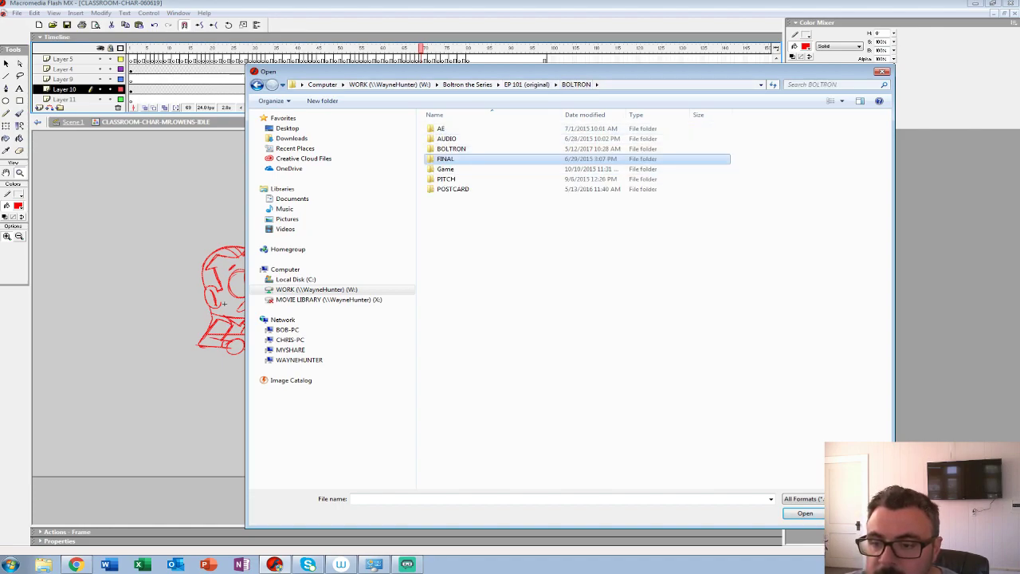
{"action": "left_click", "coordinate": [526, 85]}
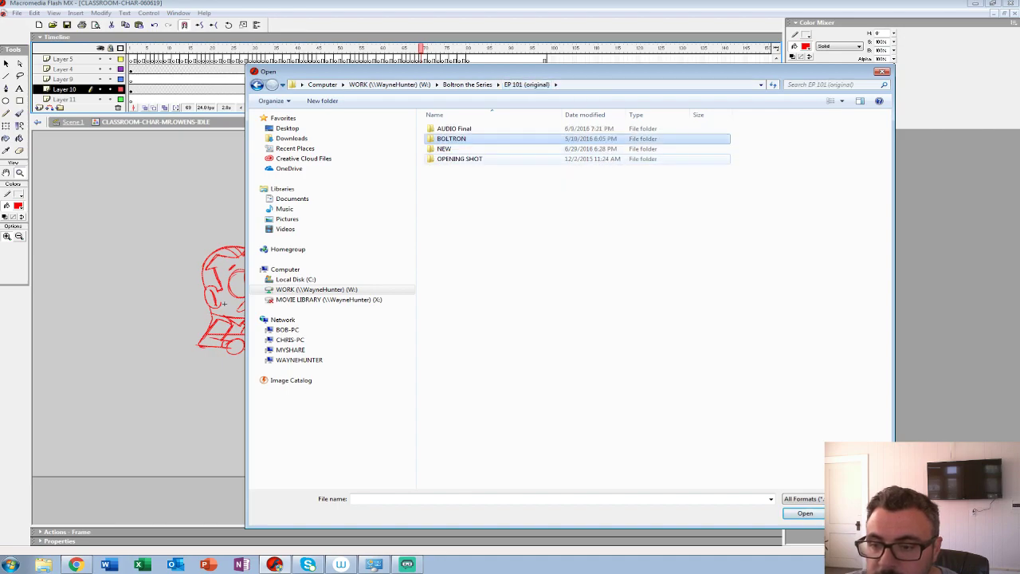
{"action": "left_click", "coordinate": [444, 149]}
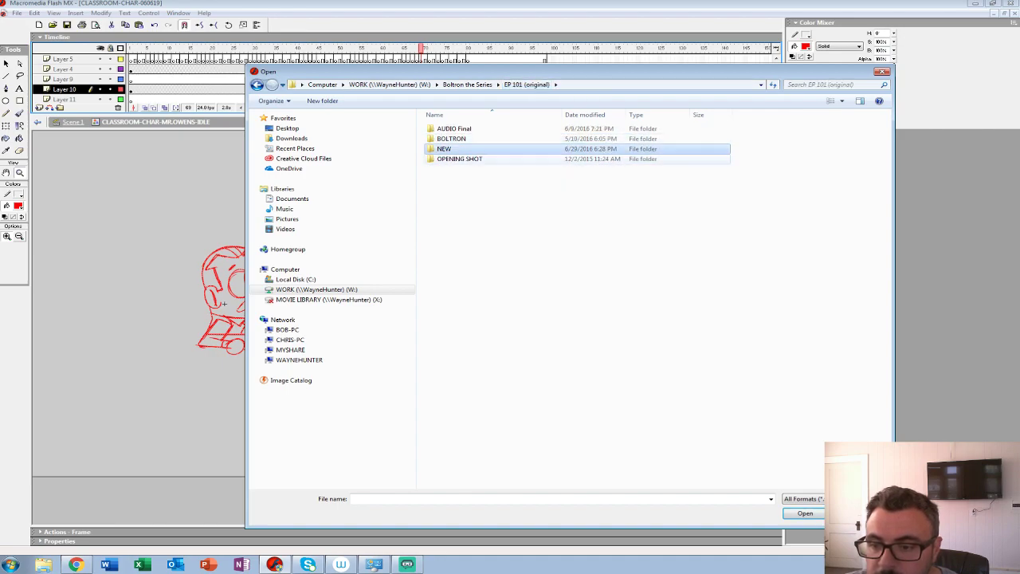
{"action": "double_click", "coordinate": [460, 159]}
{"action": "left_click", "coordinate": [526, 85]}
{"action": "left_click", "coordinate": [468, 85]}
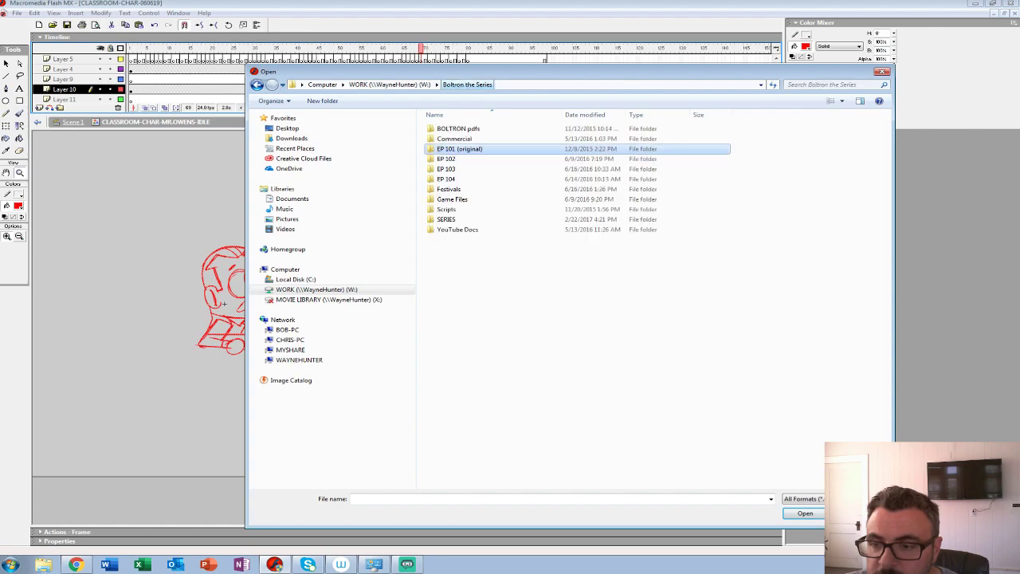
Step: Open the file BOLT-EP01-PART-001-FINAL from the EP-001 folder inside SERIES
{"action": "key", "text": "Down"}
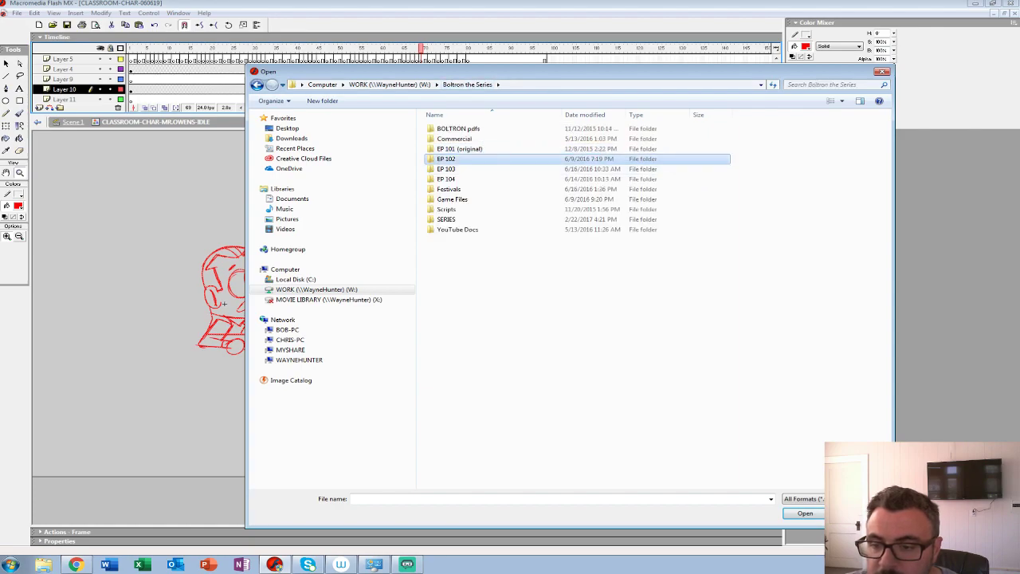
{"action": "key", "text": "s"}
{"action": "key", "text": "s"}
{"action": "key", "text": "Return"}
{"action": "key", "text": "Down"}
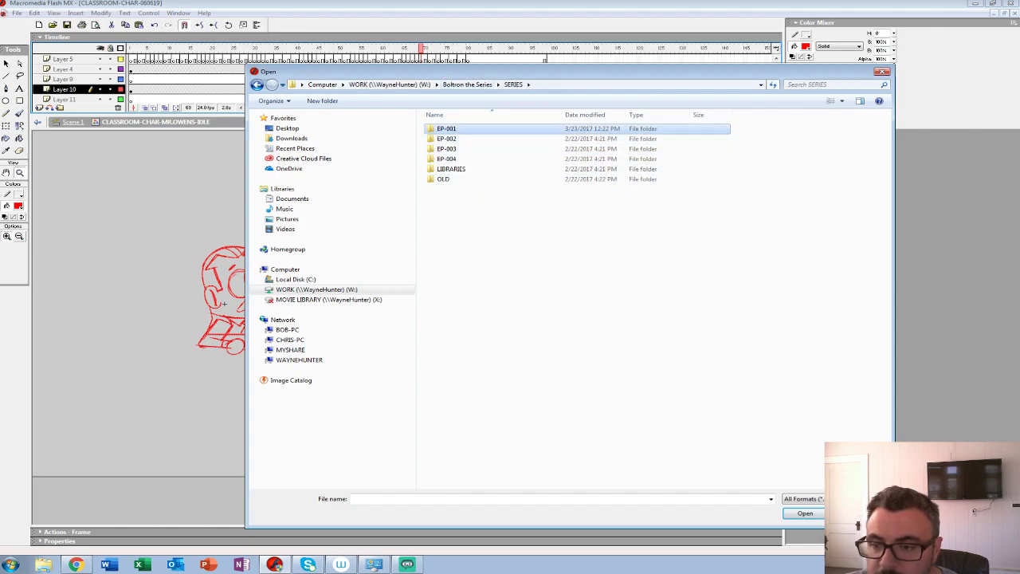
{"action": "key", "text": "Return"}
{"action": "left_click", "coordinate": [489, 189]}
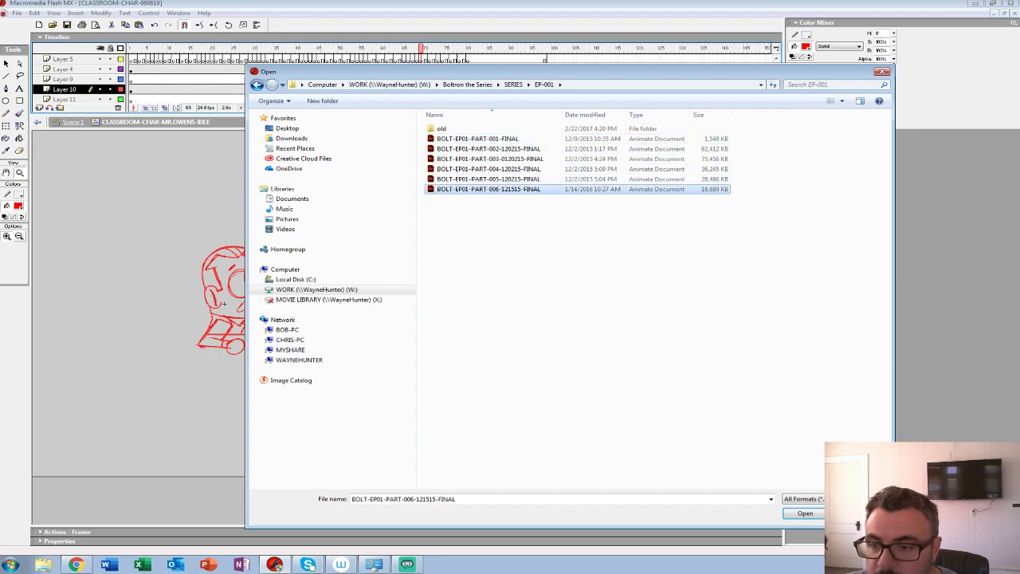
{"action": "double_click", "coordinate": [478, 139]}
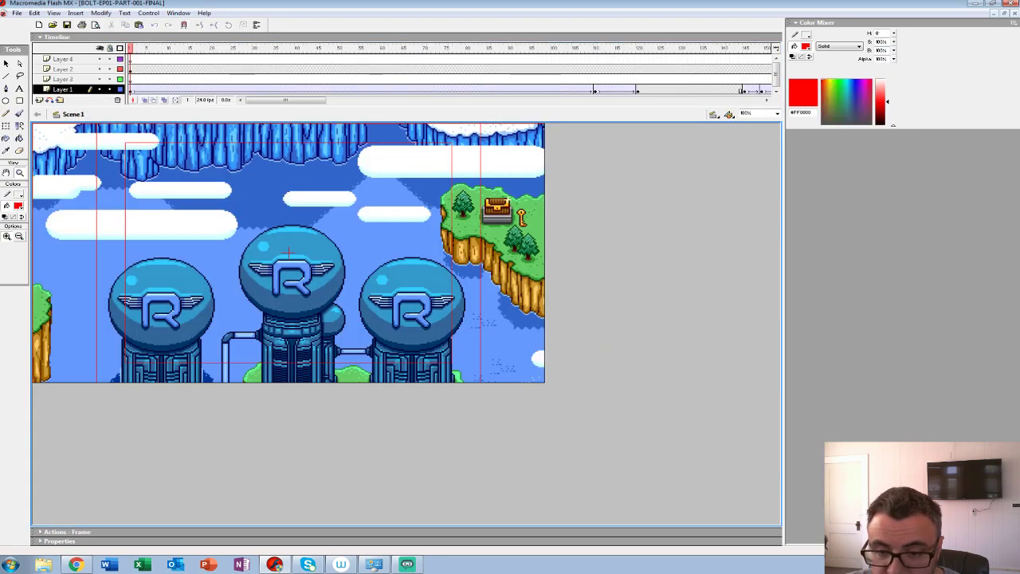
Step: Play the BOLT-EP01-PART-001-FINAL scene from frame 1 and close the file without saving changes
{"action": "key", "text": "Return"}
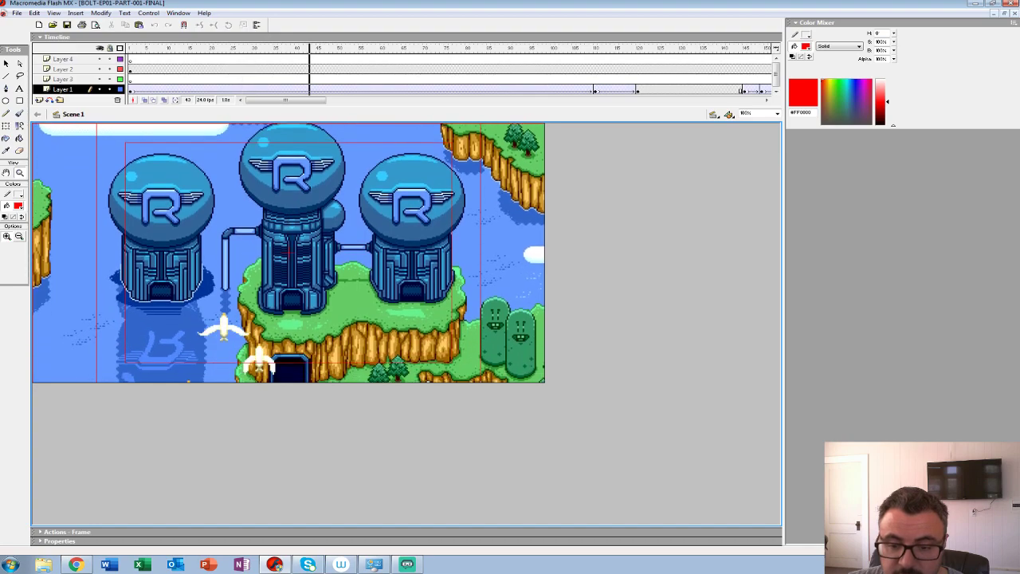
{"action": "left_click_drag", "start_coordinate": [356, 49], "coordinate": [130, 48]}
{"action": "key", "text": "Return"}
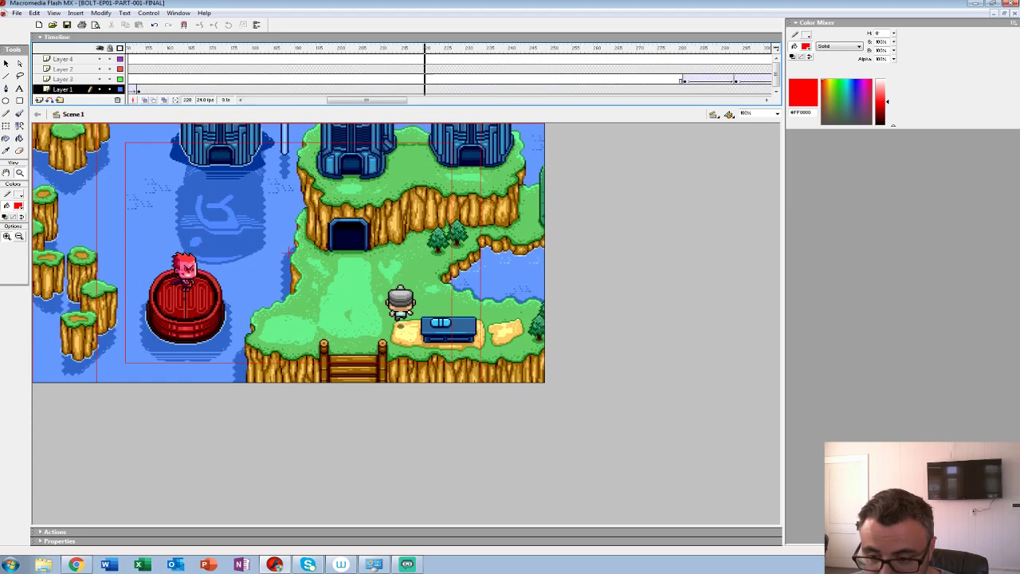
{"action": "key", "text": "ctrl+w"}
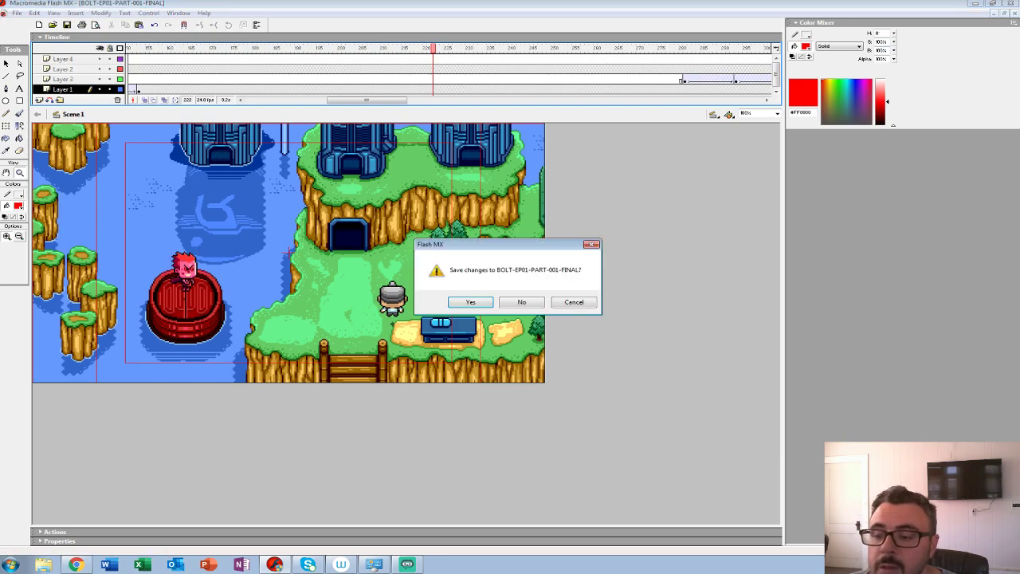
{"action": "left_click", "coordinate": [522, 302]}
Step: Open BOLT-EP01-PART-002-120215-FINAL and play its scene from frame 50
{"action": "left_click", "coordinate": [16, 13]}
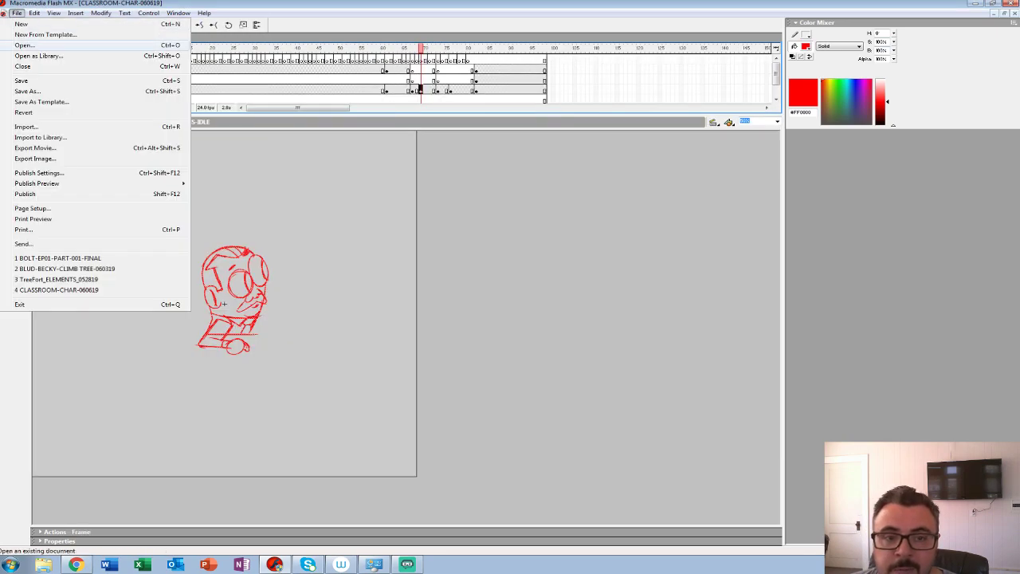
{"action": "left_click", "coordinate": [25, 46]}
{"action": "key", "text": "Escape"}
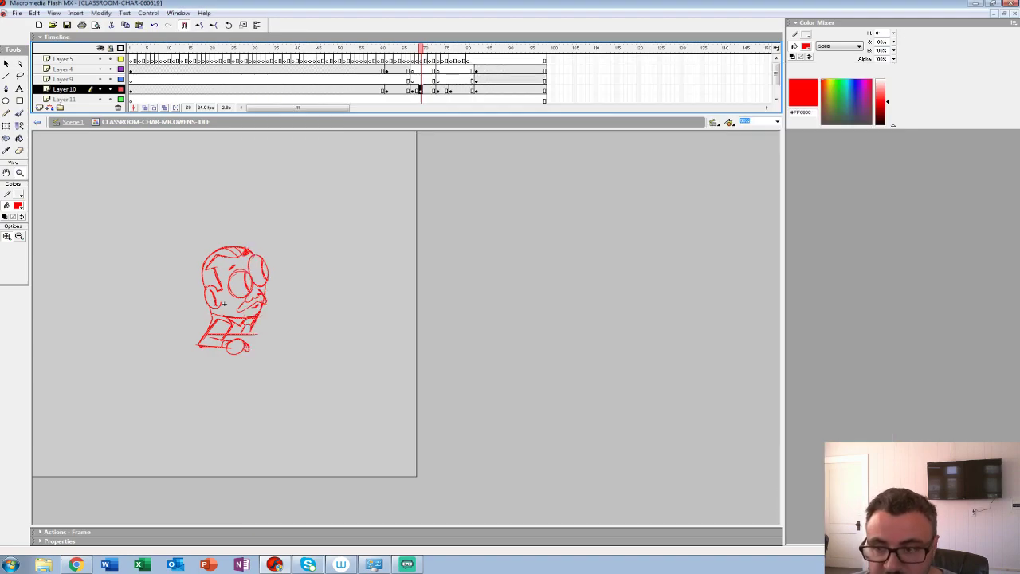
{"action": "left_click", "coordinate": [339, 70]}
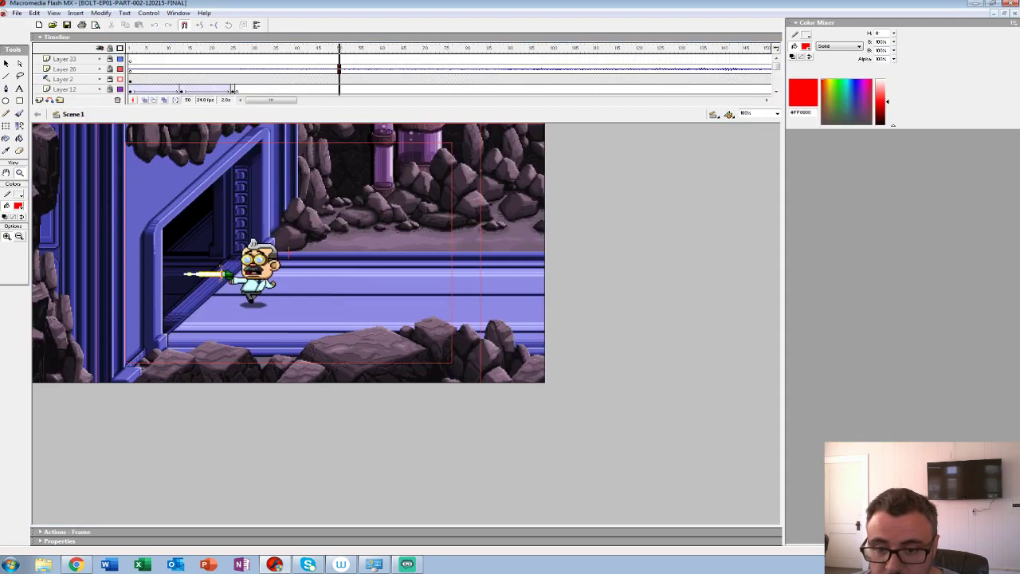
{"action": "key", "text": "Return"}
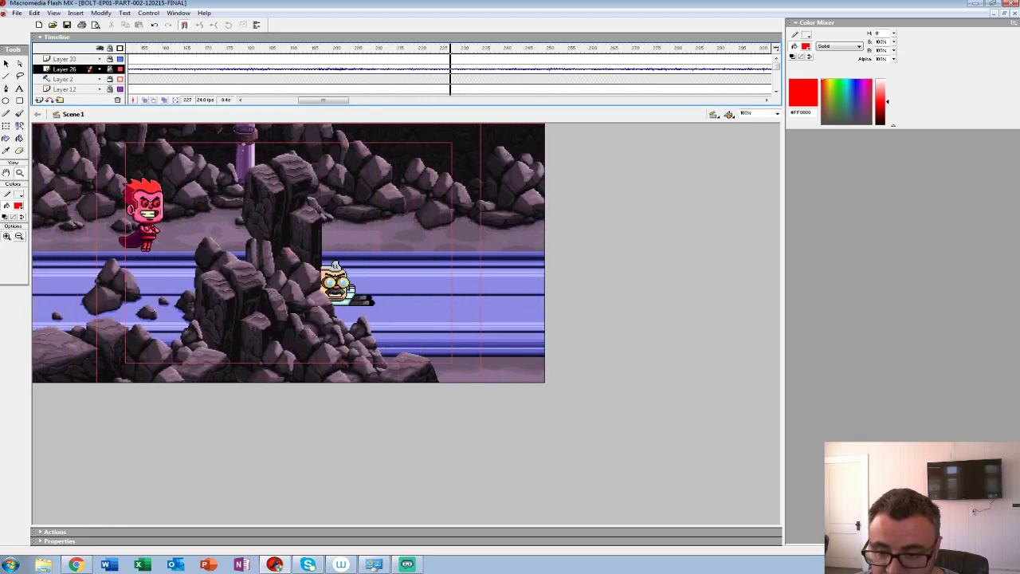
Step: Examine the fight around frame 256 up close, and close BOLT-EP01-PART-002-120215-FINAL without saving changes
{"action": "key", "text": "ctrl+equal"}
{"action": "key", "text": "ctrl+equal"}
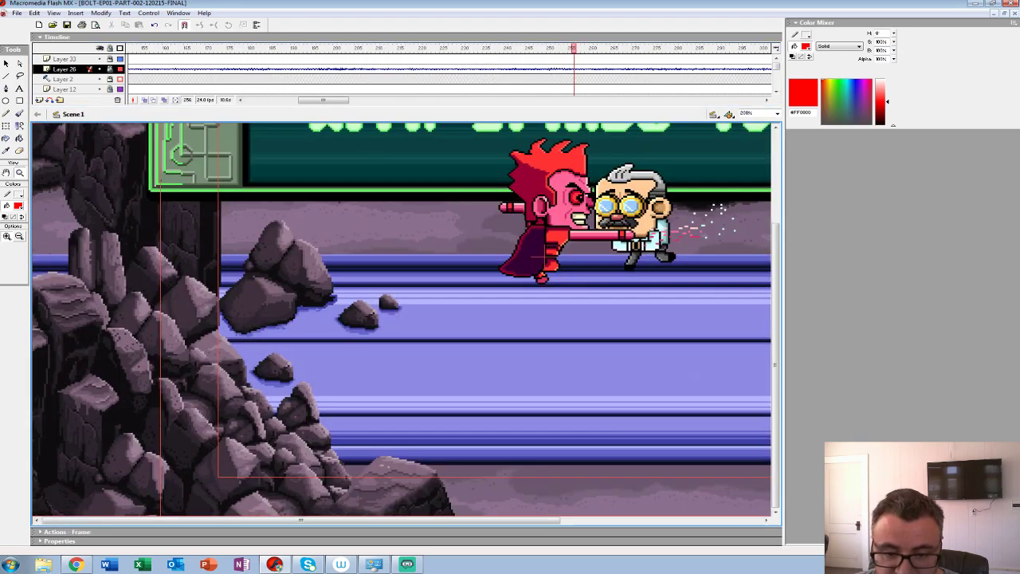
{"action": "key", "text": "ctrl+equal"}
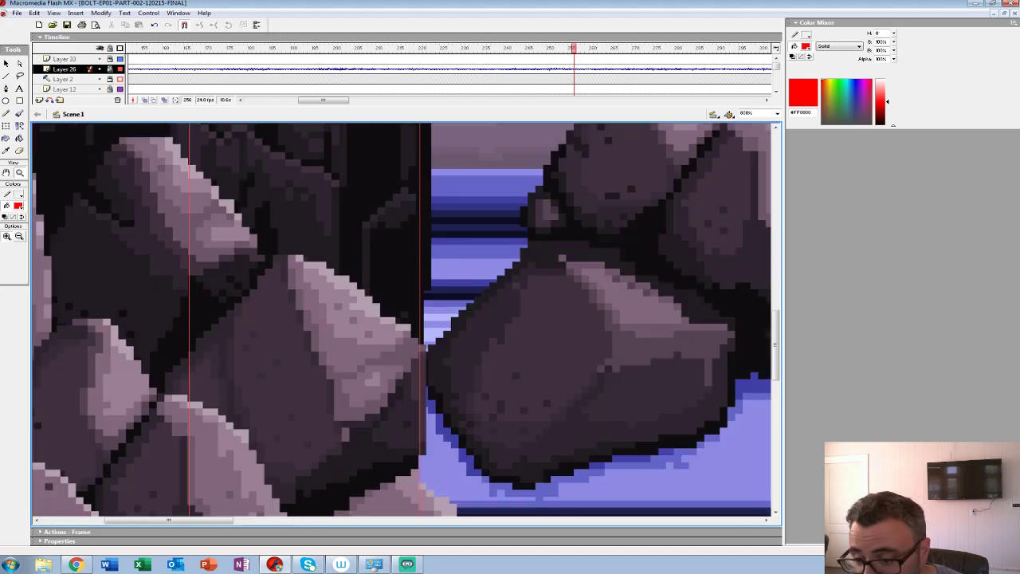
{"action": "key", "text": "ctrl+minus"}
{"action": "key", "text": "ctrl+minus"}
{"action": "key", "text": "ctrl+minus"}
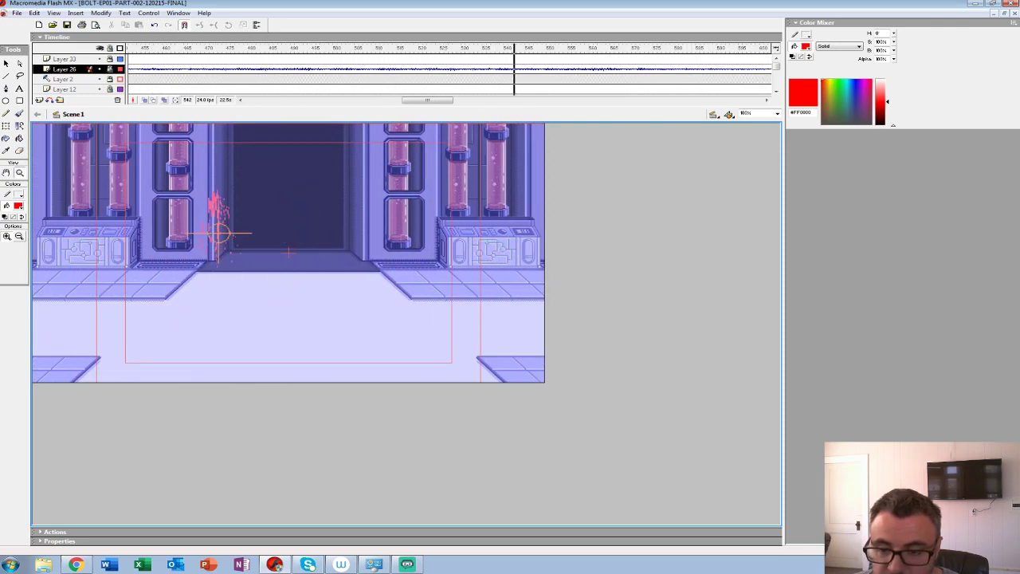
{"action": "key", "text": "ctrl+w"}
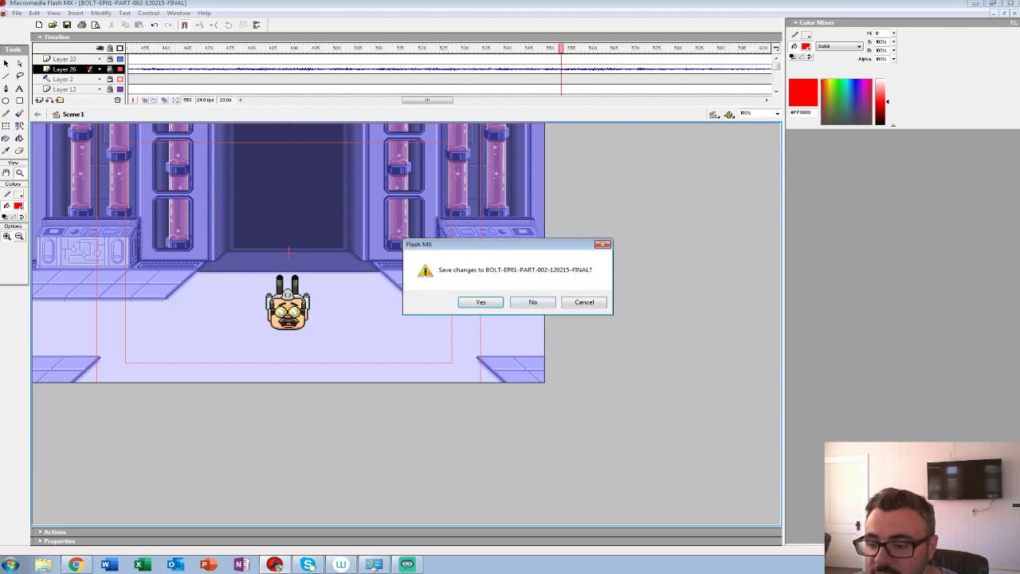
{"action": "left_click", "coordinate": [533, 302]}
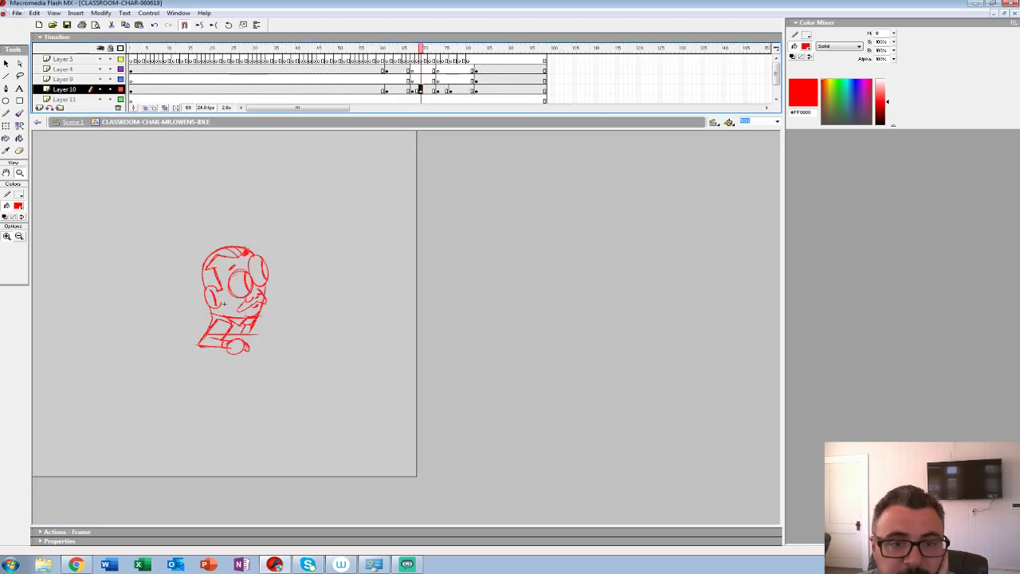
Step: Browse for another file to open in the AVGN folder on the WORK drive
{"action": "left_click", "coordinate": [16, 13]}
{"action": "left_click", "coordinate": [27, 46]}
{"action": "key", "text": "alt+Up"}
{"action": "key", "text": "alt+Up"}
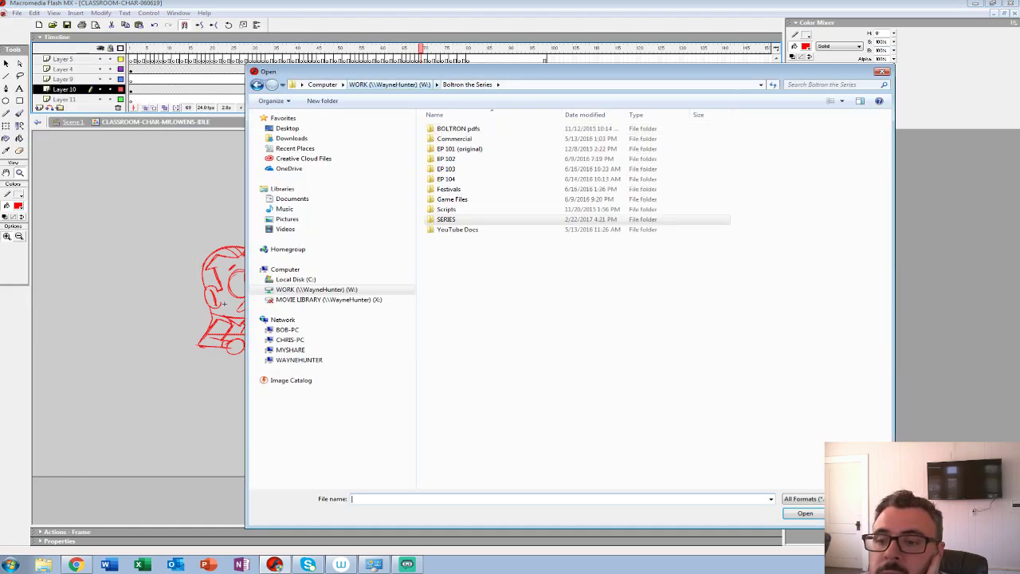
{"action": "left_click", "coordinate": [389, 84]}
{"action": "double_click", "coordinate": [446, 210]}
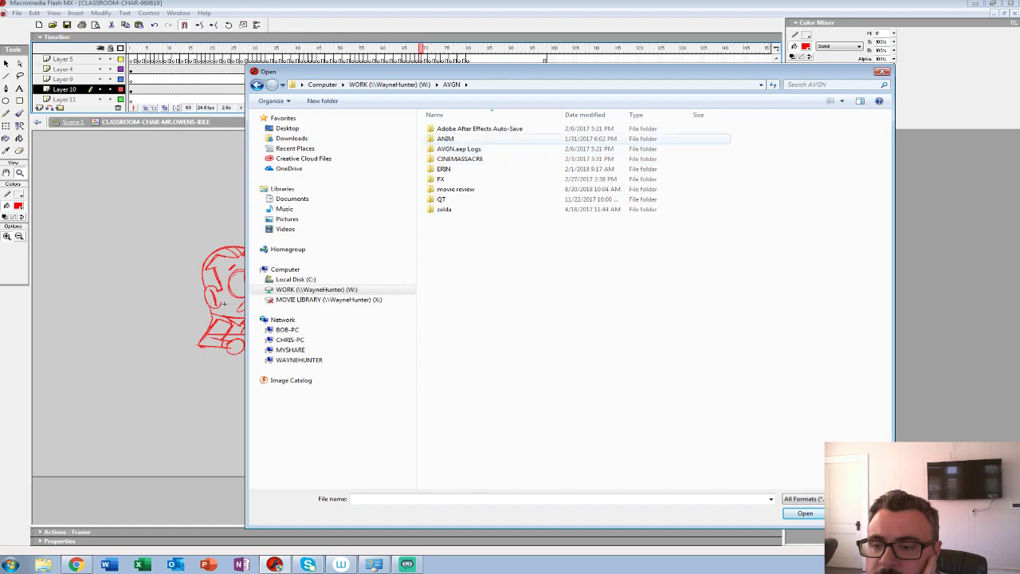
Step: Check the ANIM and CINEMASSACRE folders inside AVGN and return to the WORK drive's folder list
{"action": "double_click", "coordinate": [446, 139]}
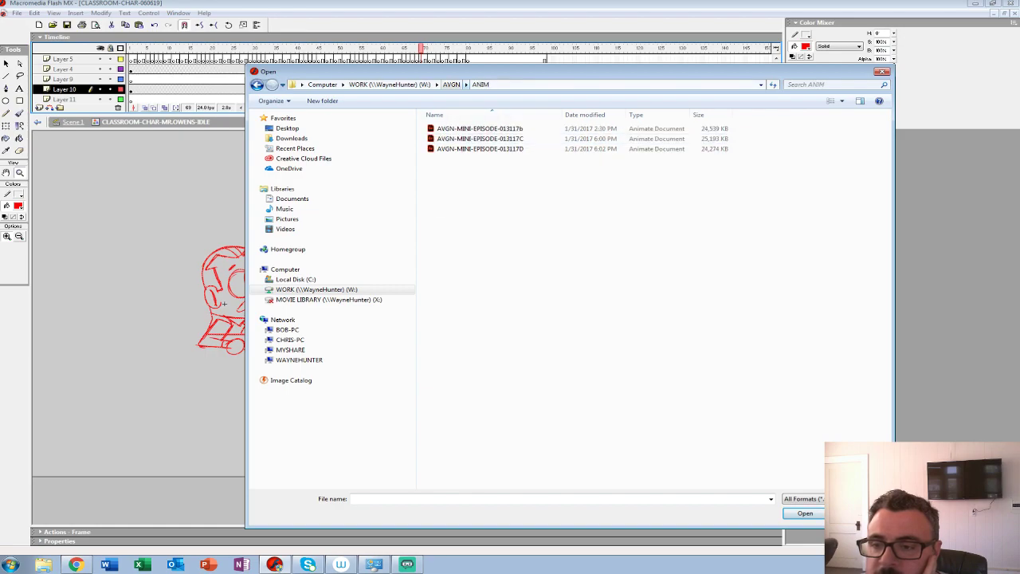
{"action": "left_click", "coordinate": [451, 84]}
{"action": "double_click", "coordinate": [460, 159]}
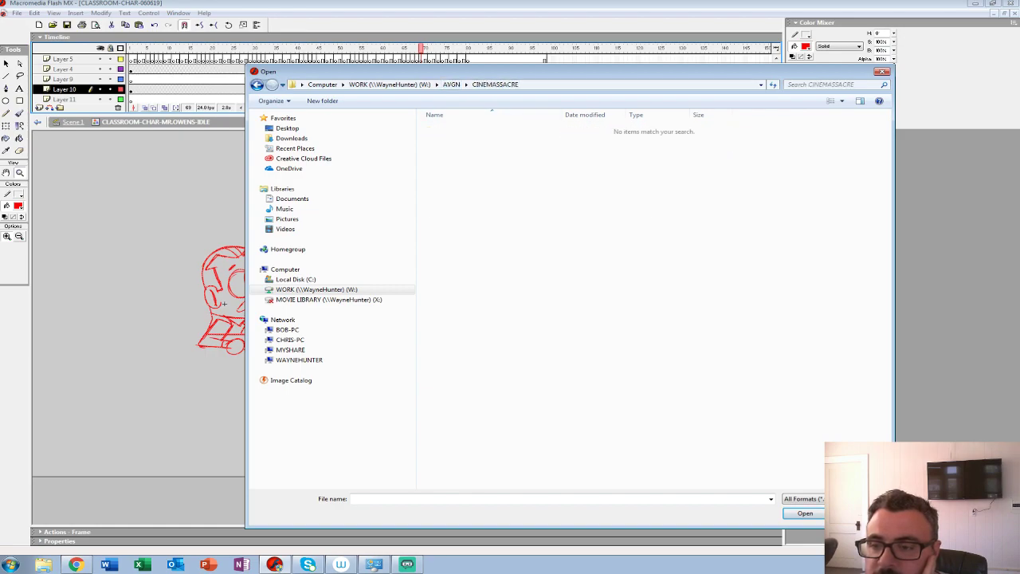
{"action": "left_click", "coordinate": [451, 84]}
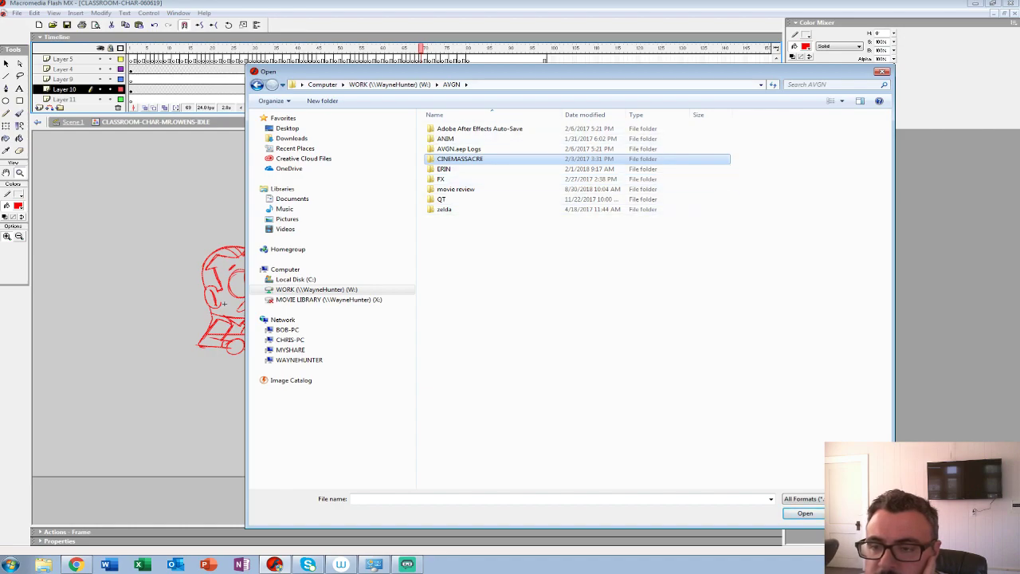
{"action": "left_click", "coordinate": [390, 84]}
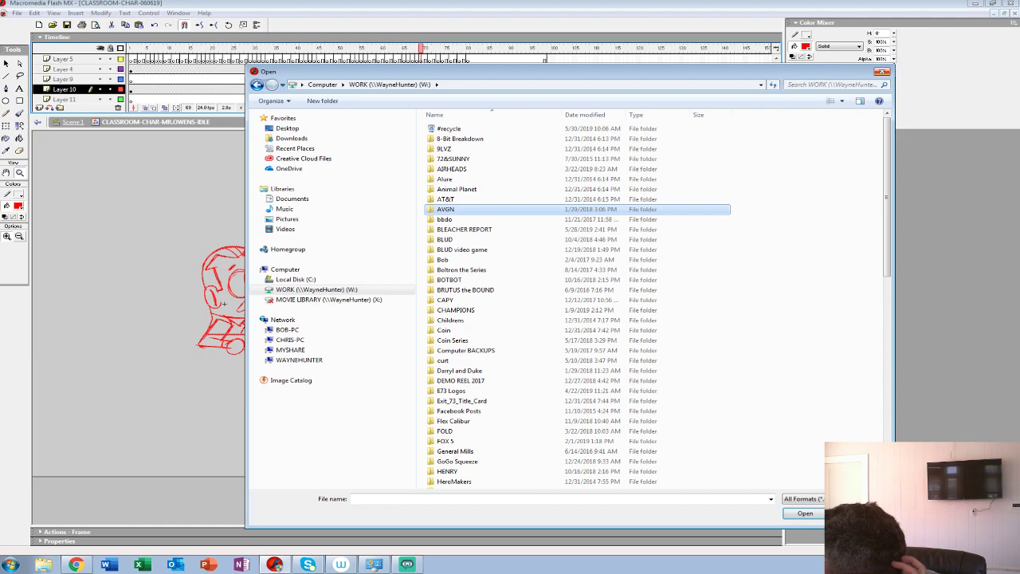
Step: Close the file browser, create a new document and set its dimensions to 2200 px by 2200 px
{"action": "left_click", "coordinate": [881, 71]}
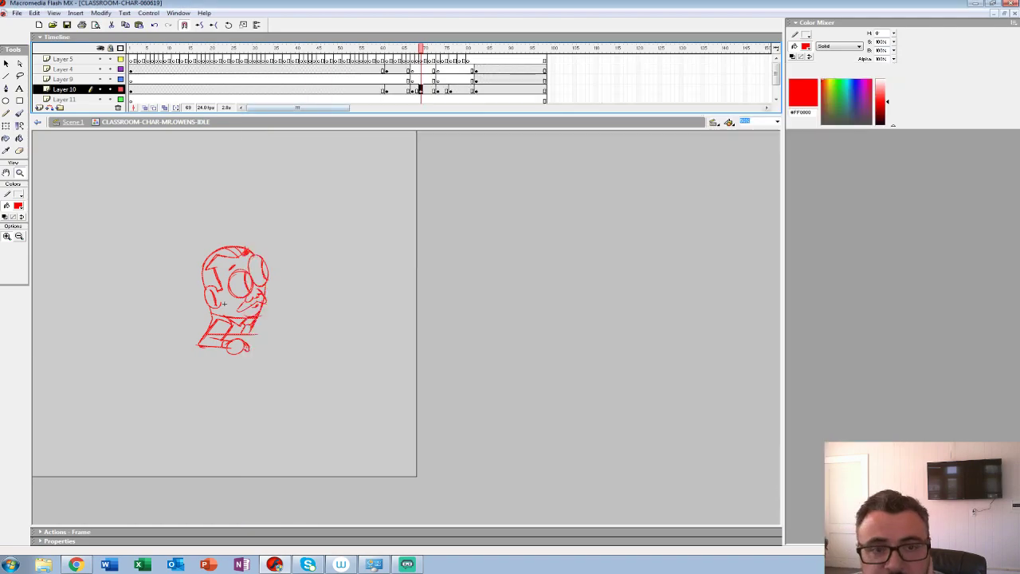
{"action": "key", "text": "alt+f"}
{"action": "key", "text": "Return"}
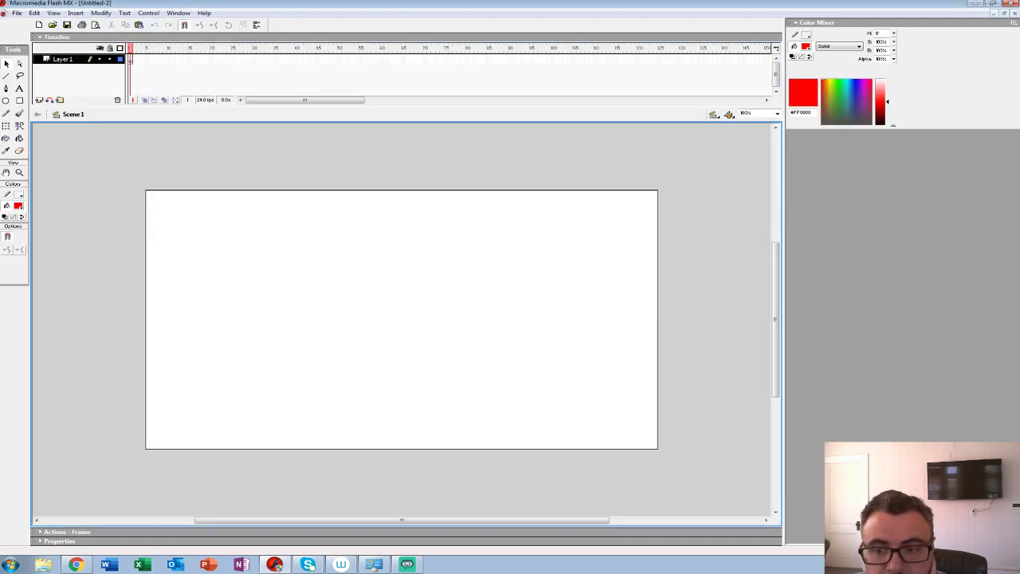
{"action": "key", "text": "ctrl+j"}
{"action": "key", "text": "shift+Left"}
{"action": "key", "text": "shift+Left"}
{"action": "key", "text": "shift+Left"}
{"action": "type", "text": "2"}
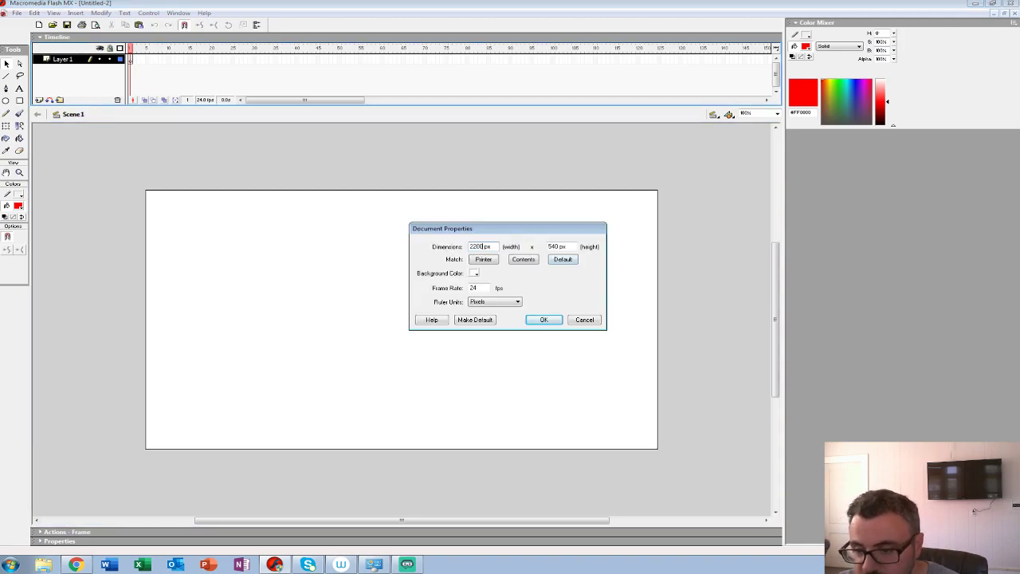
{"action": "key", "text": "Tab"}
{"action": "type", "text": "22"}
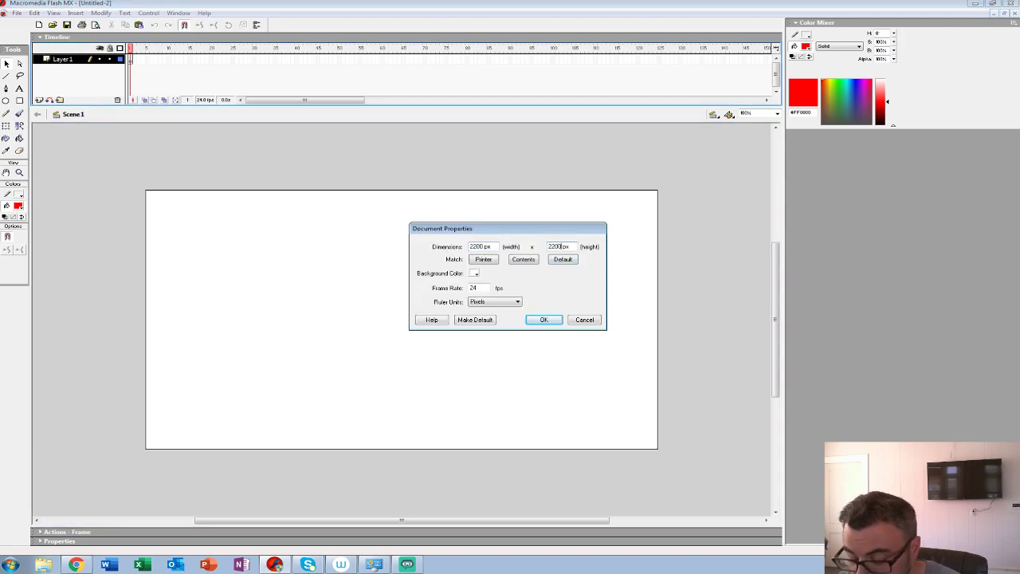
{"action": "key", "text": "Return"}
Step: Show the drawing grid over the blank stage of the new document
{"action": "left_click_drag", "start_coordinate": [383, 295], "coordinate": [273, 249]}
{"action": "left_click", "coordinate": [20, 172]}
{"action": "left_click", "coordinate": [391, 277], "text": "alt"}
{"action": "left_click_drag", "start_coordinate": [494, 343], "coordinate": [263, 235]}
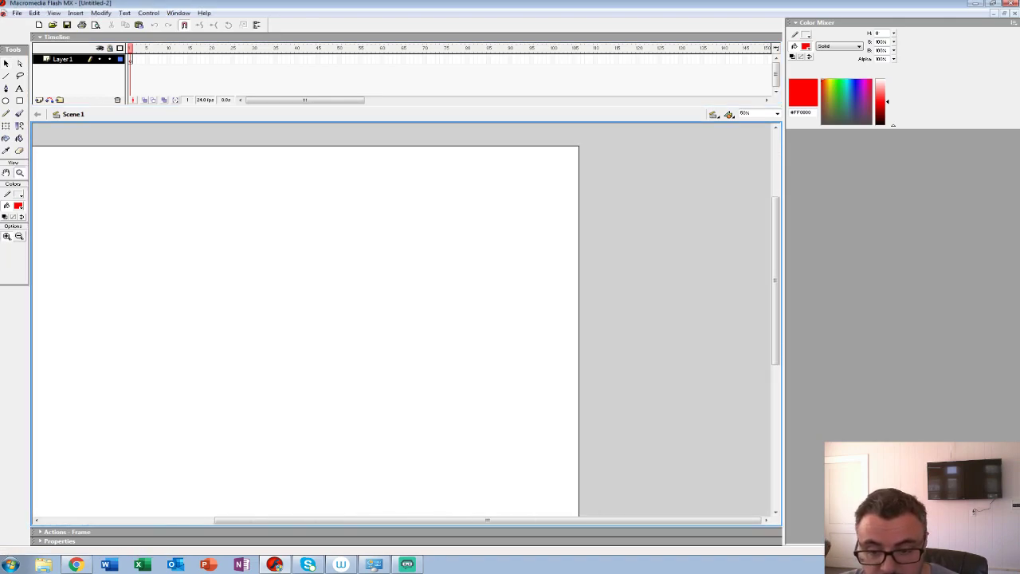
{"action": "left_click_drag", "start_coordinate": [359, 319], "coordinate": [445, 237]}
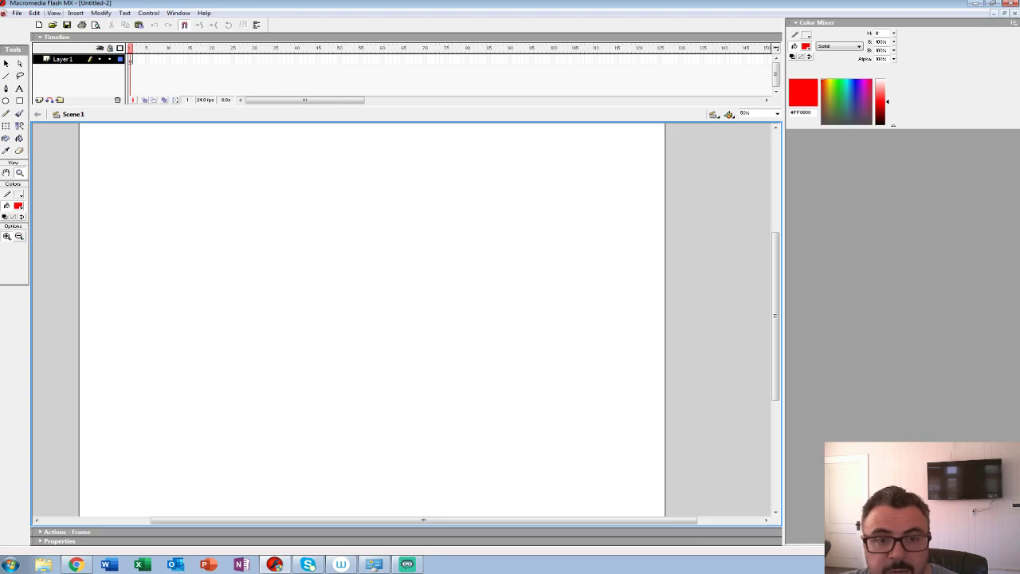
{"action": "left_click", "coordinate": [53, 12]}
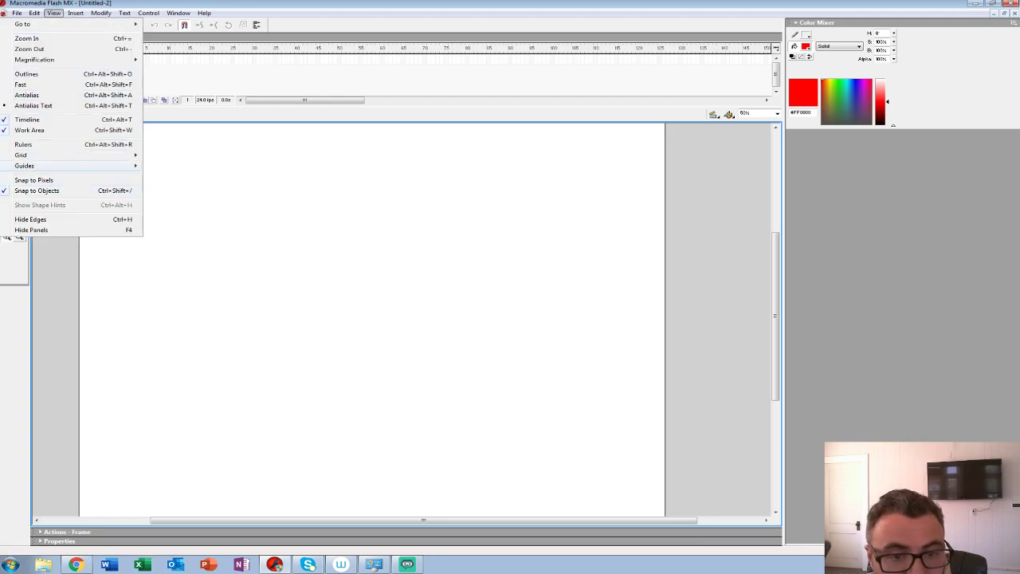
{"action": "mouse_move", "coordinate": [48, 155]}
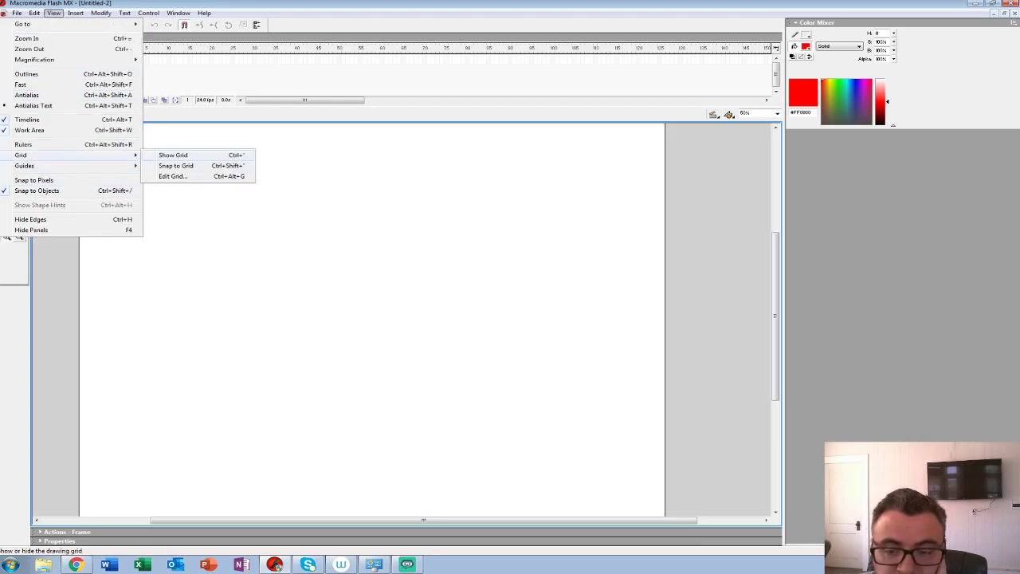
{"action": "left_click", "coordinate": [173, 155]}
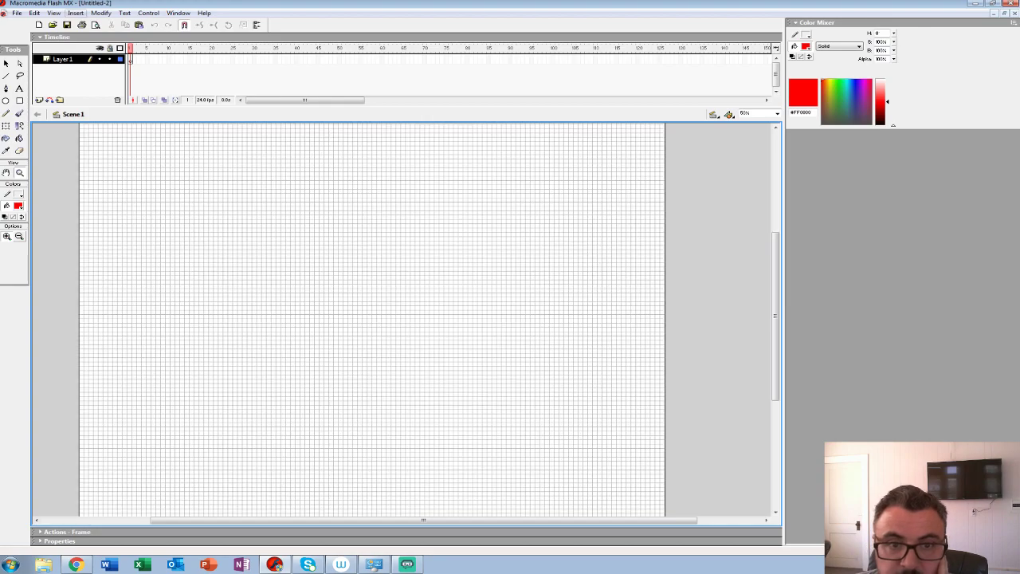
Step: Set the grid spacing to 12 px both horizontally and vertically
{"action": "left_click", "coordinate": [53, 13]}
{"action": "mouse_move", "coordinate": [48, 155]}
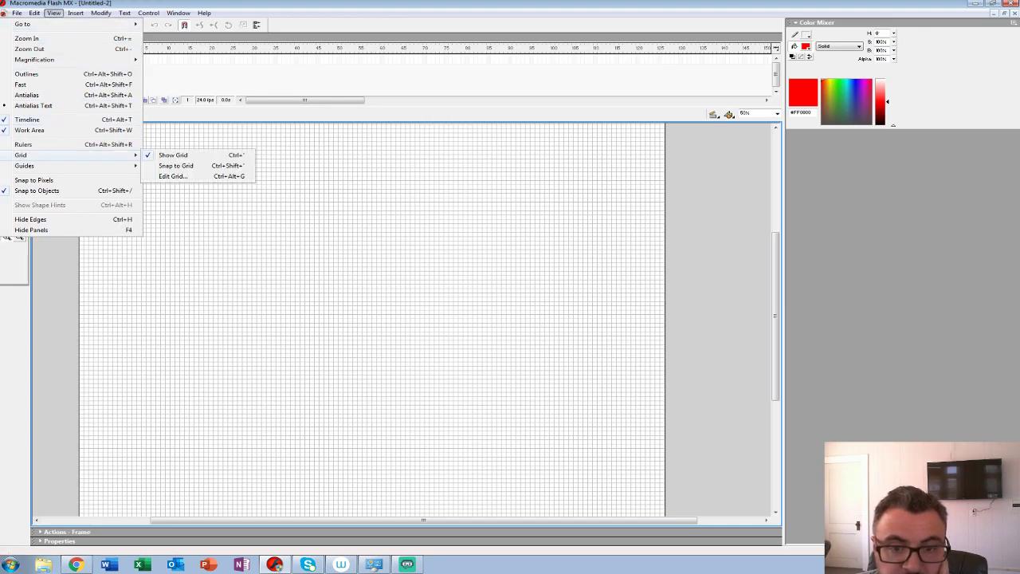
{"action": "left_click", "coordinate": [173, 176]}
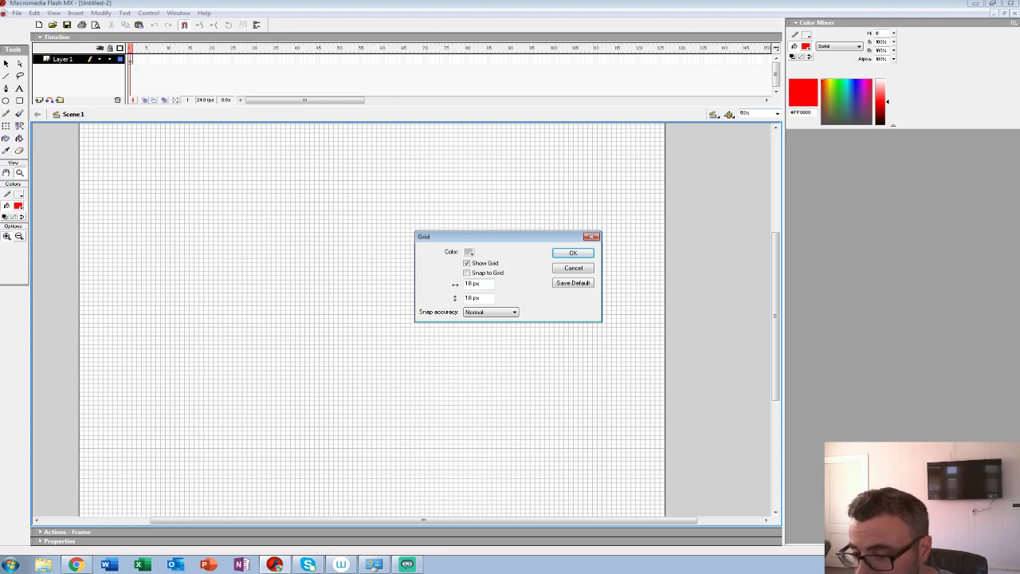
{"action": "double_click", "coordinate": [469, 284]}
{"action": "double_click", "coordinate": [467, 297]}
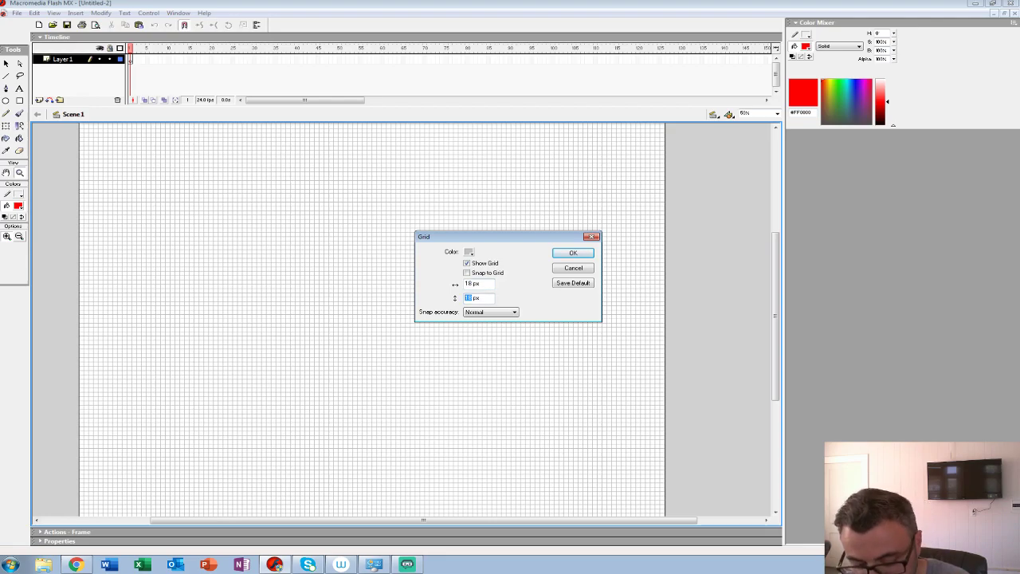
{"action": "type", "text": "12"}
{"action": "double_click", "coordinate": [469, 283]}
{"action": "key", "text": "Return"}
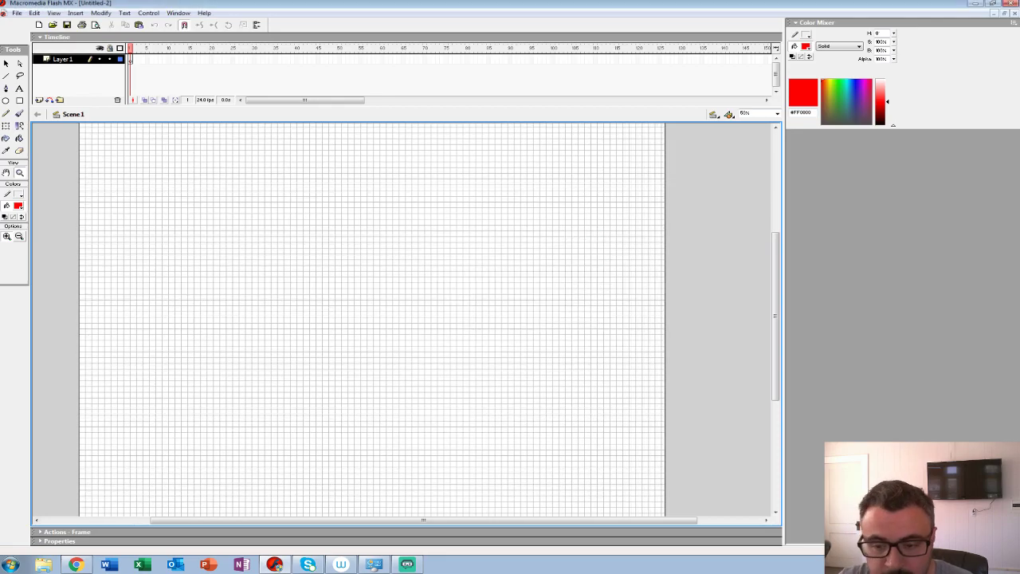
Step: Turn off Snap to Objects and turn on Snap to Grid at 100% magnification
{"action": "key", "text": "ctrl+1"}
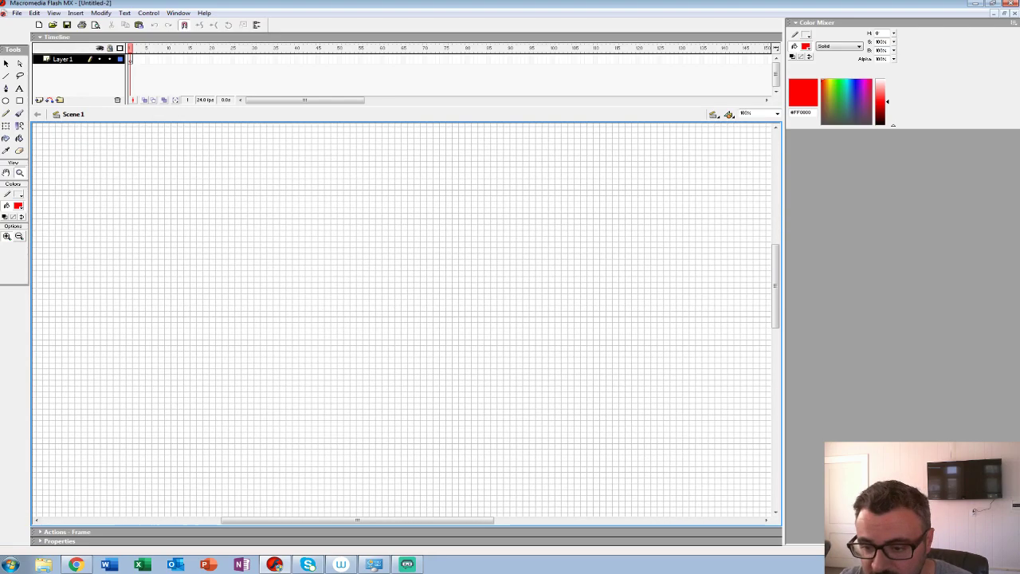
{"action": "left_click_drag", "start_coordinate": [383, 319], "coordinate": [416, 308]}
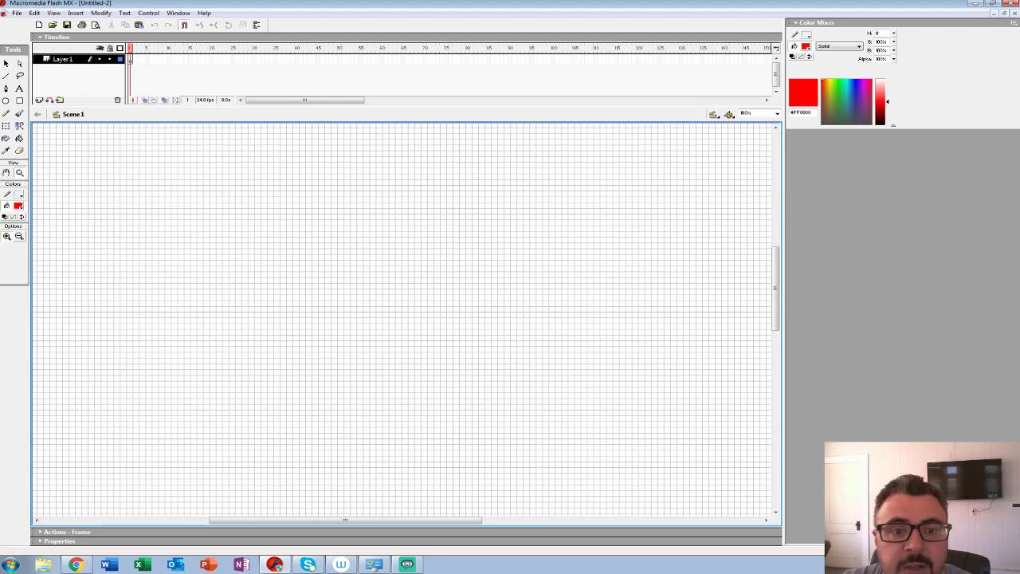
{"action": "left_click", "coordinate": [53, 12]}
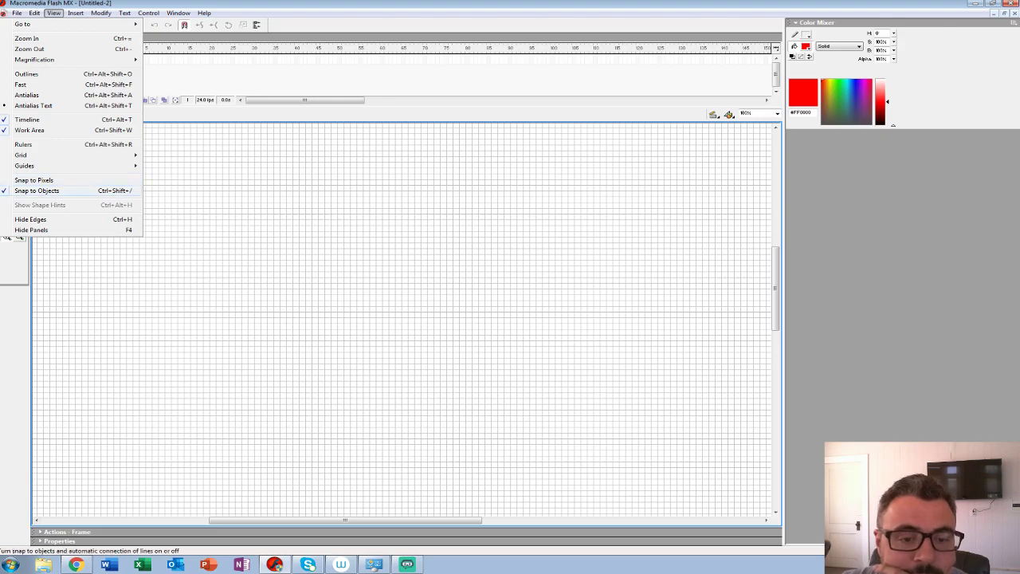
{"action": "left_click", "coordinate": [36, 190]}
{"action": "left_click", "coordinate": [54, 13]}
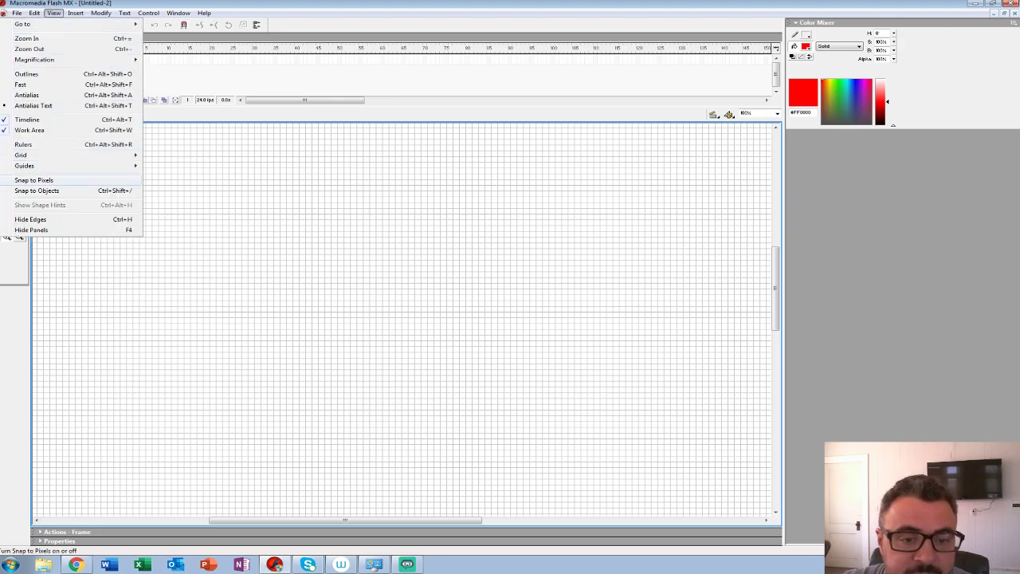
{"action": "mouse_move", "coordinate": [24, 155]}
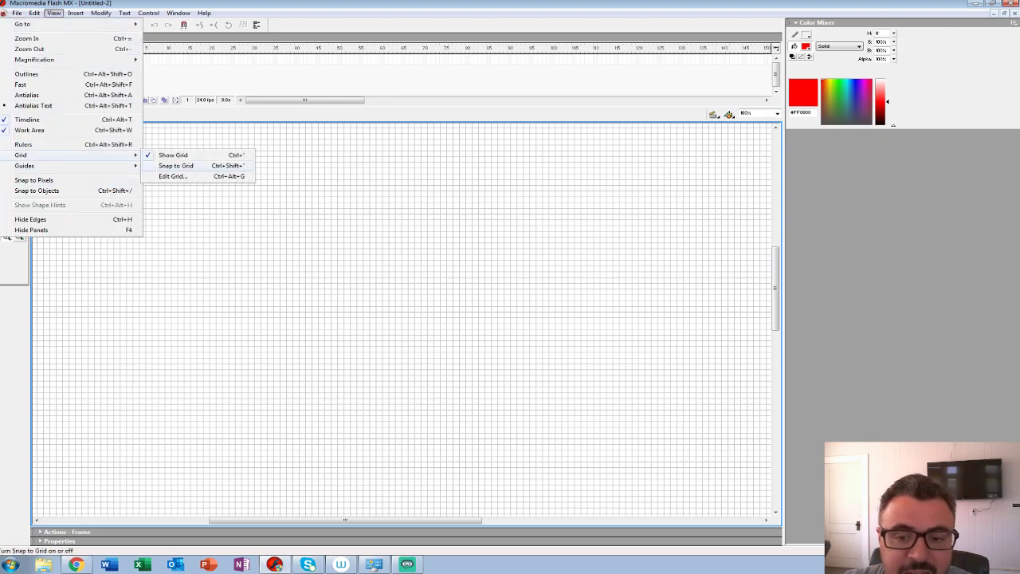
{"action": "left_click", "coordinate": [176, 165]}
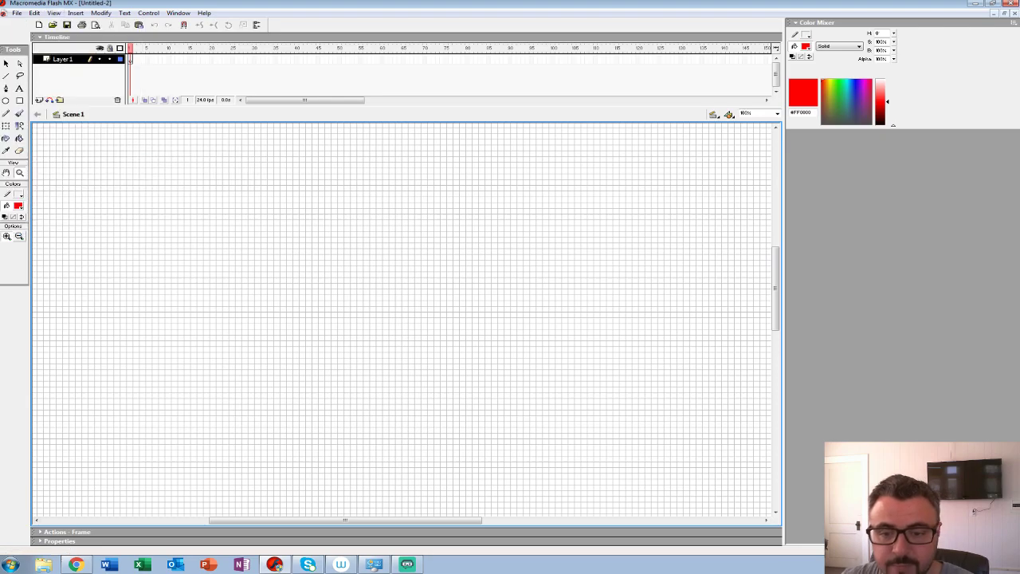
Step: Set the Rectangle tool's stroke color to magenta #FF00FF and its fill color to black #000000
{"action": "left_click", "coordinate": [19, 194]}
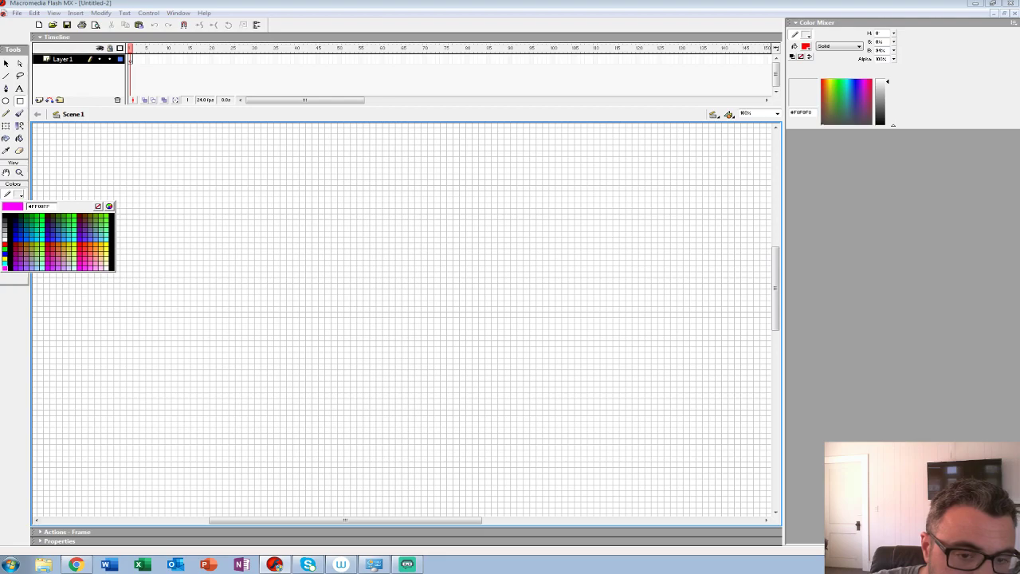
{"action": "left_click", "coordinate": [5, 265]}
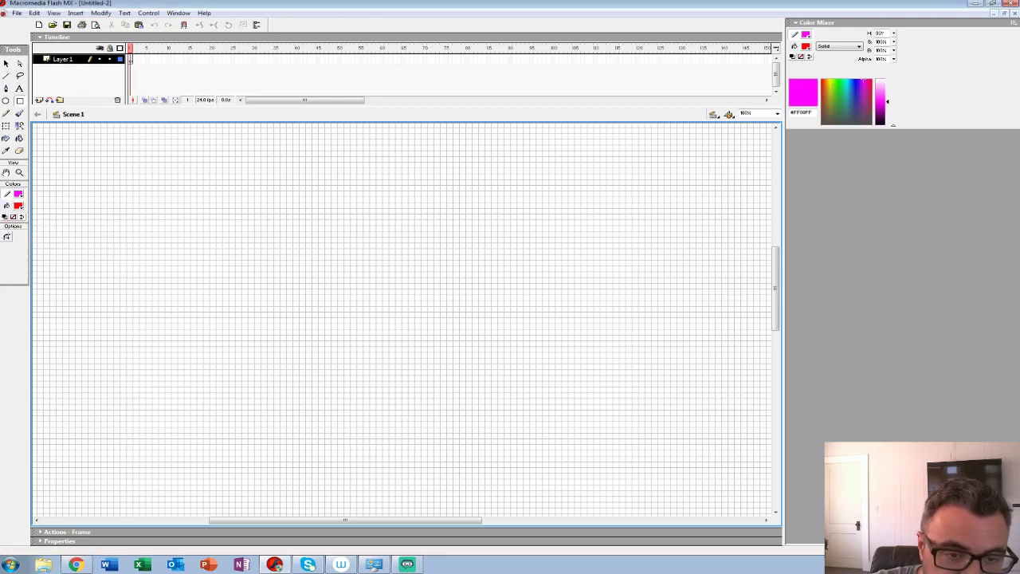
{"action": "left_click", "coordinate": [18, 205]}
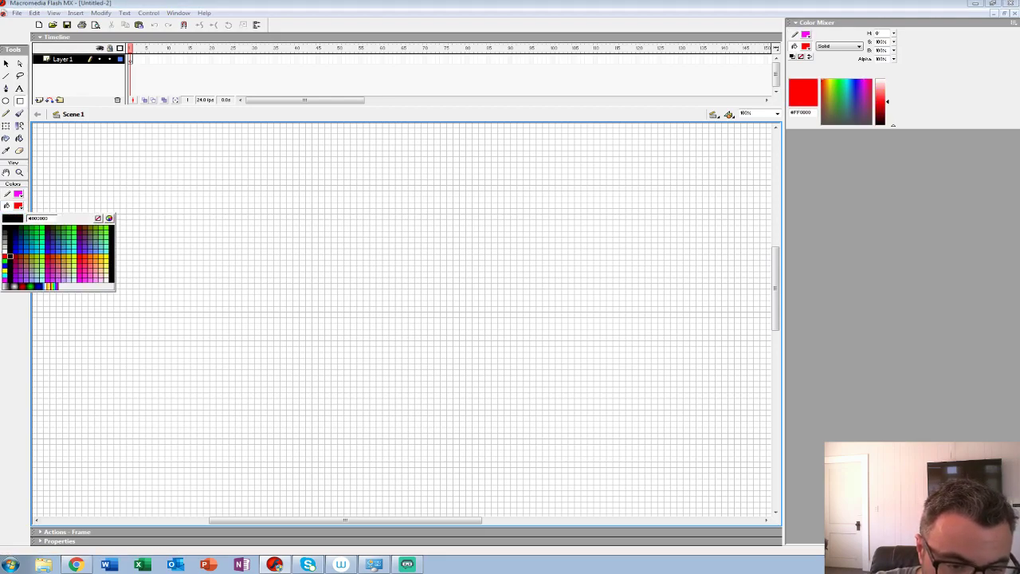
{"action": "left_click", "coordinate": [10, 252]}
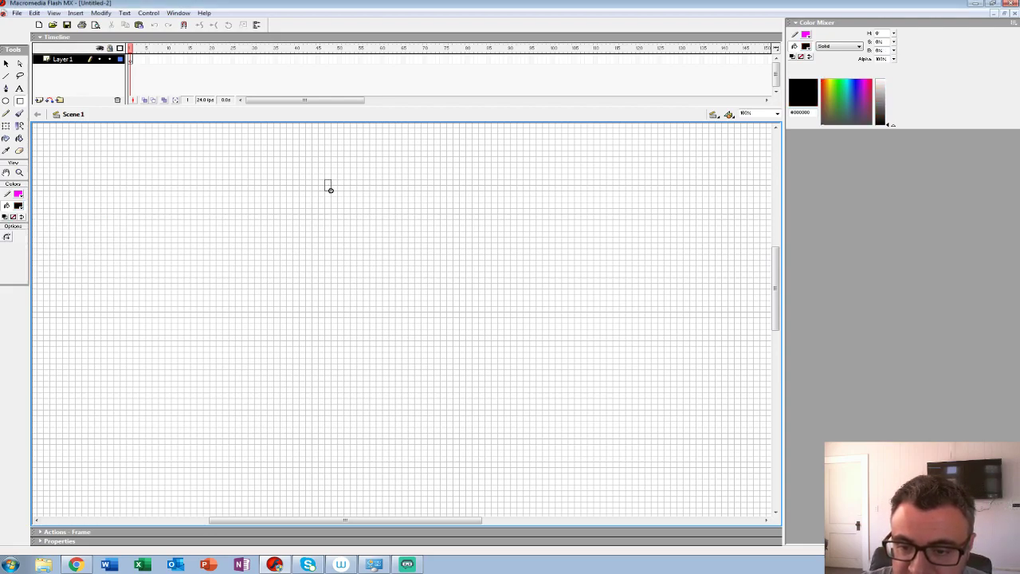
Step: Draw a blocky pixel outline of a tall vertical bar with a horn shape flaring out from its right side
{"action": "mouse_move", "coordinate": [326, 180]}
{"action": "left_mouse_down"}
{"action": "mouse_move", "coordinate": [338, 374]}
{"action": "mouse_move", "coordinate": [542, 385]}
{"action": "mouse_move", "coordinate": [331, 387]}
{"action": "left_mouse_up"}
{"action": "mouse_move", "coordinate": [330, 221]}
{"action": "left_mouse_down"}
{"action": "mouse_move", "coordinate": [401, 225]}
{"action": "mouse_move", "coordinate": [436, 187]}
{"action": "mouse_move", "coordinate": [383, 186]}
{"action": "mouse_move", "coordinate": [392, 194]}
{"action": "mouse_move", "coordinate": [386, 309]}
{"action": "mouse_move", "coordinate": [335, 270]}
{"action": "mouse_move", "coordinate": [271, 276]}
{"action": "left_mouse_up"}
{"action": "key", "text": "space"}
{"action": "key", "text": "space"}
{"action": "left_click_drag", "start_coordinate": [271, 276], "coordinate": [488, 298]}
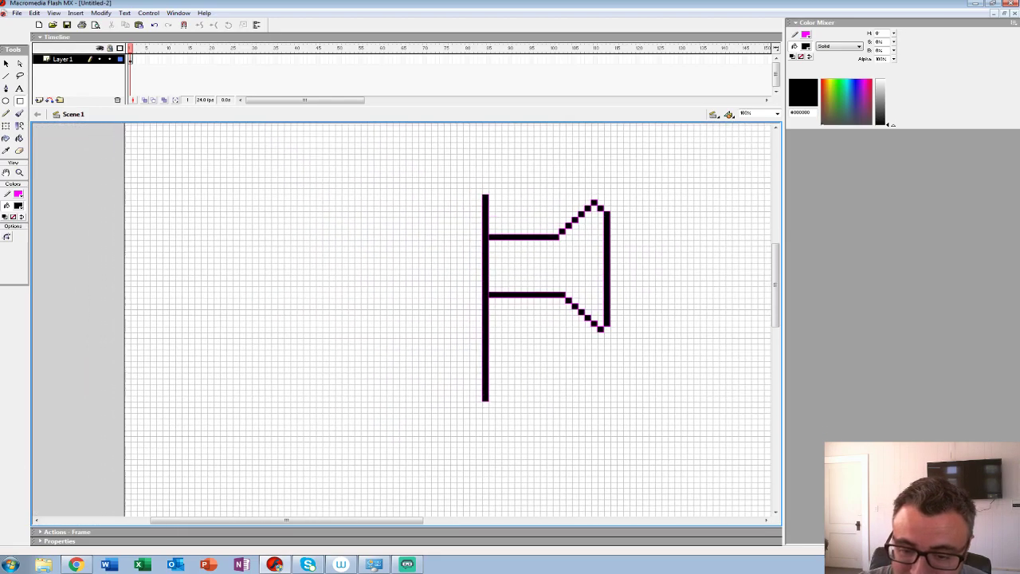
Step: Build two round pixel-style eyes side by side left of the horn shape, each with a tall black pupil
{"action": "mouse_move", "coordinate": [227, 286]}
{"action": "left_mouse_down"}
{"action": "mouse_move", "coordinate": [233, 320]}
{"action": "mouse_move", "coordinate": [240, 286]}
{"action": "mouse_move", "coordinate": [286, 273]}
{"action": "mouse_move", "coordinate": [300, 289]}
{"action": "mouse_move", "coordinate": [301, 320]}
{"action": "left_mouse_up"}
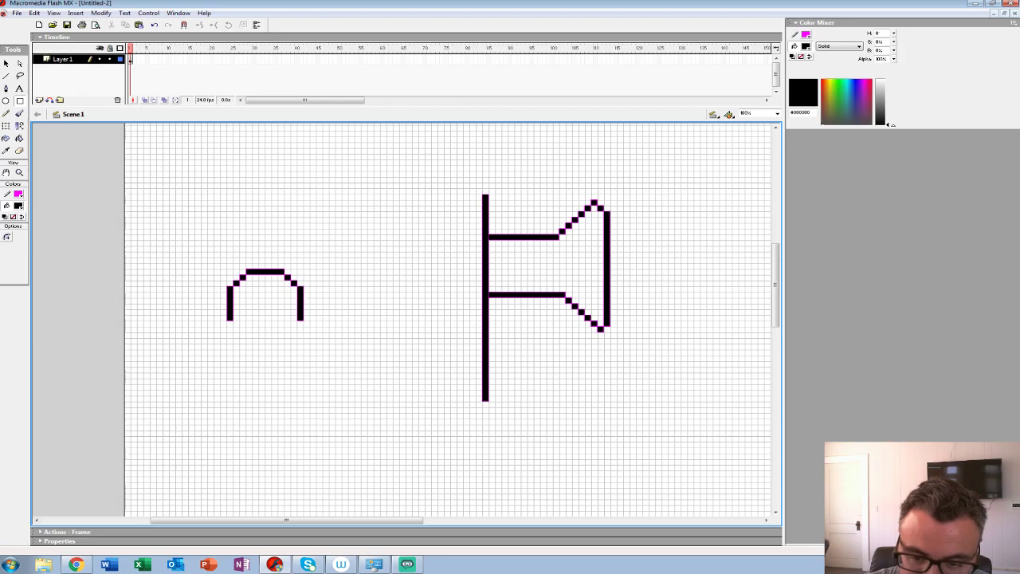
{"action": "mouse_move", "coordinate": [237, 323]}
{"action": "left_mouse_down"}
{"action": "mouse_move", "coordinate": [283, 337]}
{"action": "mouse_move", "coordinate": [297, 325]}
{"action": "mouse_move", "coordinate": [271, 314]}
{"action": "mouse_move", "coordinate": [279, 284]}
{"action": "left_mouse_up"}
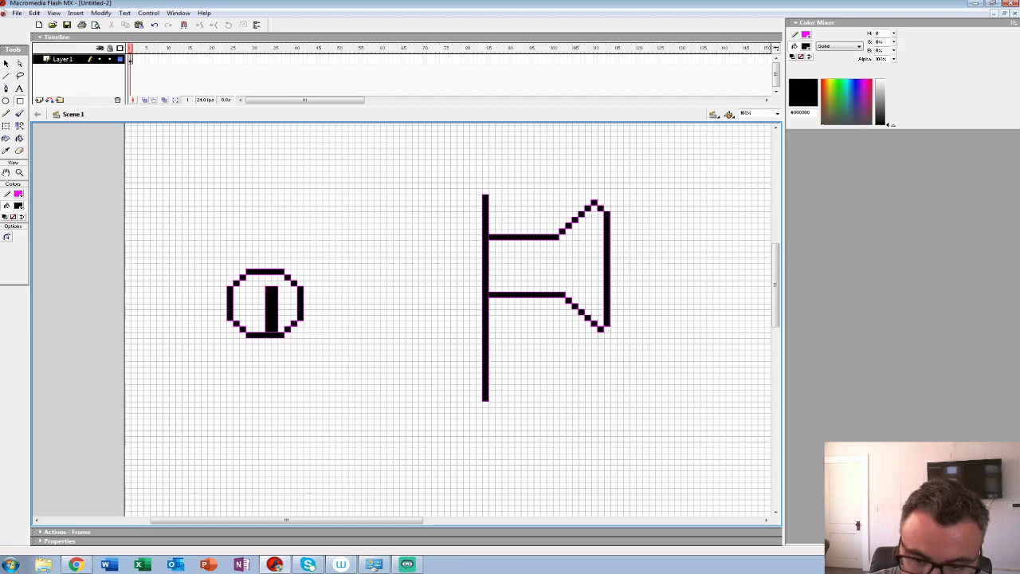
{"action": "left_click_drag", "start_coordinate": [283, 332], "coordinate": [283, 331]}
{"action": "left_click_drag", "start_coordinate": [277, 286], "coordinate": [317, 320]}
{"action": "left_click_drag", "start_coordinate": [316, 320], "coordinate": [361, 335]}
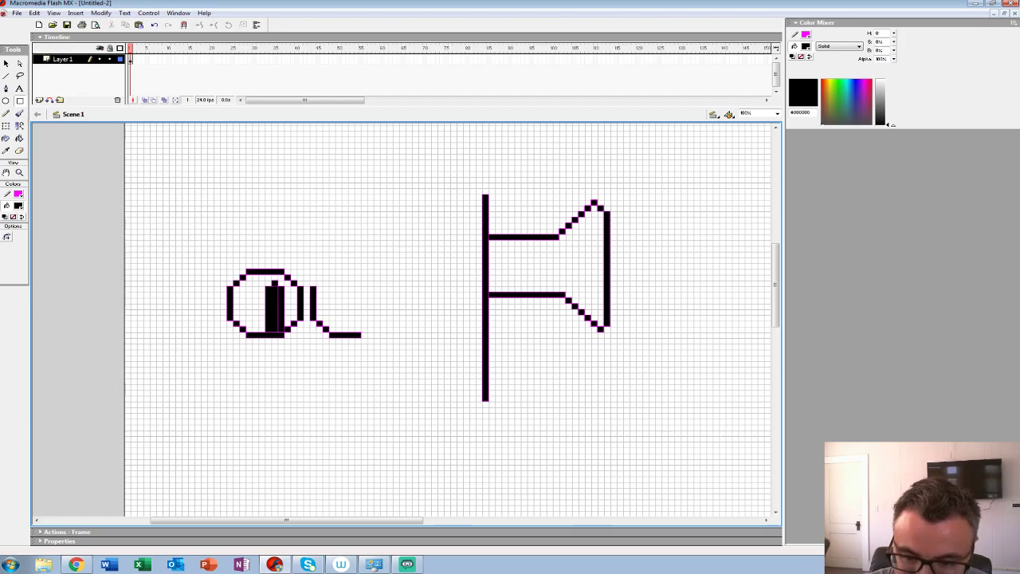
{"action": "mouse_move", "coordinate": [319, 283]}
{"action": "left_mouse_down"}
{"action": "mouse_move", "coordinate": [364, 272]}
{"action": "mouse_move", "coordinate": [353, 272]}
{"action": "mouse_move", "coordinate": [372, 286]}
{"action": "mouse_move", "coordinate": [380, 320]}
{"action": "left_mouse_up"}
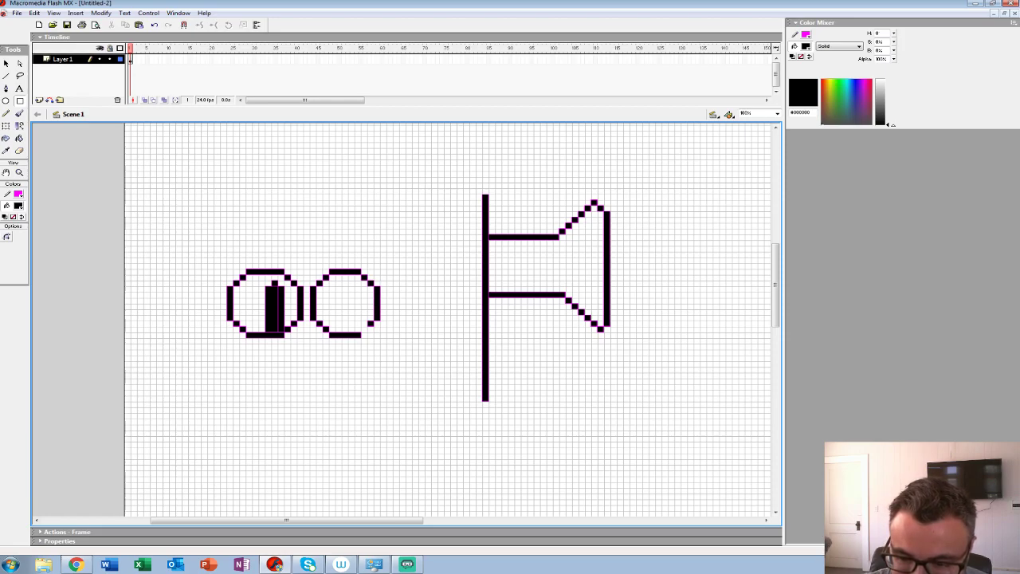
{"action": "mouse_move", "coordinate": [335, 298]}
{"action": "left_mouse_down"}
{"action": "mouse_move", "coordinate": [348, 331]}
{"action": "mouse_move", "coordinate": [342, 286]}
{"action": "left_mouse_up"}
{"action": "left_click_drag", "start_coordinate": [342, 286], "coordinate": [413, 225]}
Step: Draw a U-shaped nose between the eyes and a wide smiling mouth with a short lip mark below it
{"action": "mouse_move", "coordinate": [365, 277]}
{"action": "left_mouse_down"}
{"action": "mouse_move", "coordinate": [365, 293]}
{"action": "mouse_move", "coordinate": [388, 296]}
{"action": "mouse_move", "coordinate": [389, 278]}
{"action": "left_mouse_up"}
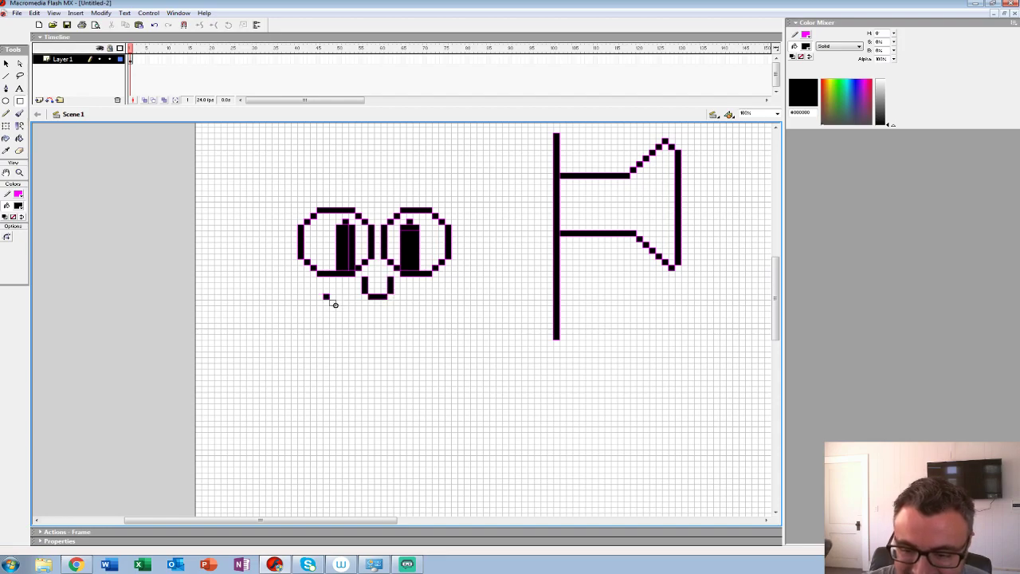
{"action": "left_click_drag", "start_coordinate": [347, 310], "coordinate": [407, 315]}
{"action": "key", "text": "ctrl+z"}
{"action": "key", "text": "ctrl+z"}
{"action": "left_click_drag", "start_coordinate": [342, 309], "coordinate": [405, 316]}
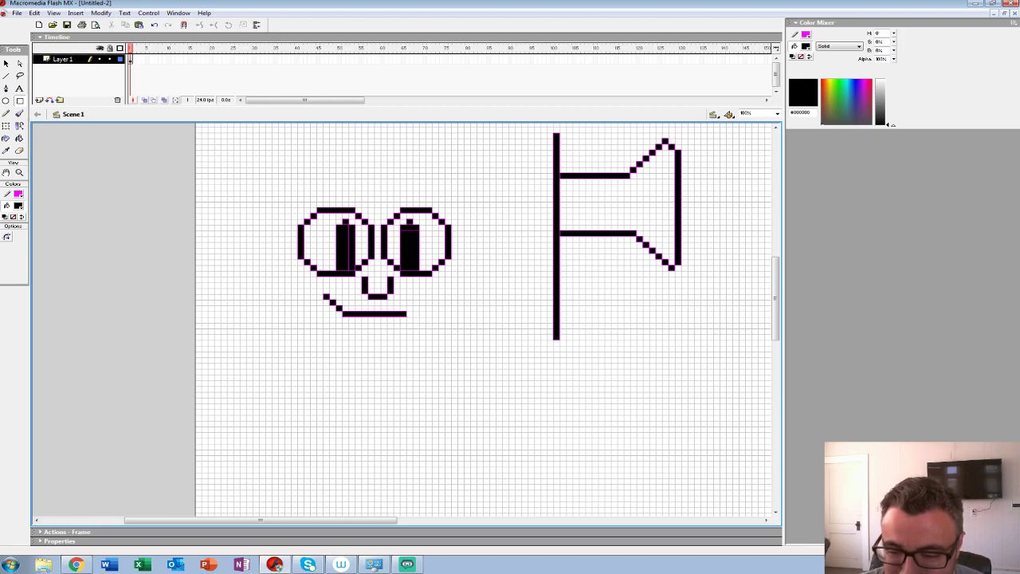
{"action": "mouse_move", "coordinate": [362, 322]}
{"action": "left_mouse_down"}
{"action": "mouse_move", "coordinate": [388, 328]}
{"action": "mouse_move", "coordinate": [393, 378]}
{"action": "left_mouse_up"}
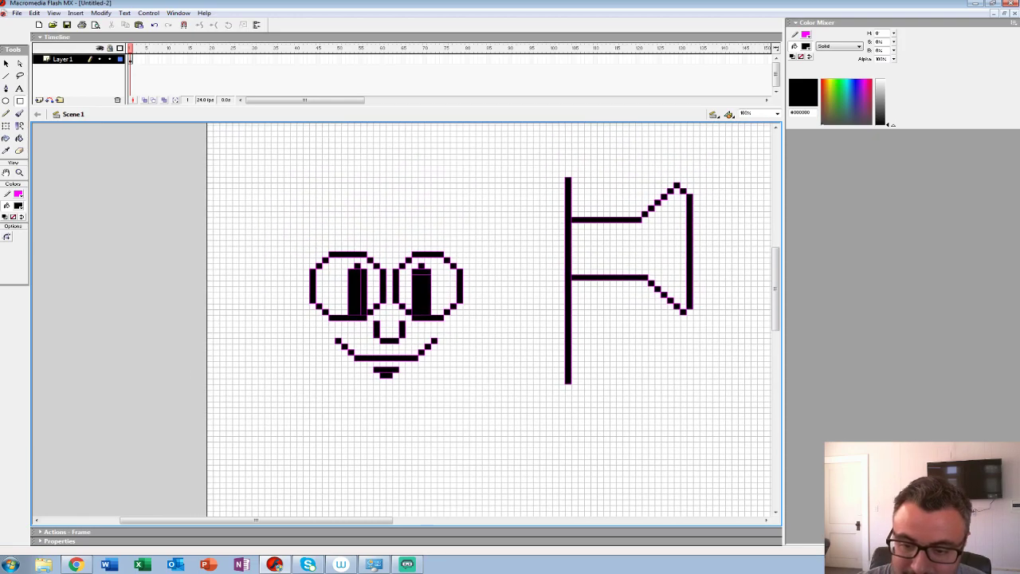
Step: Block out the head outline around the face, with a thick black hair band on top and a sideburn on the left
{"action": "mouse_move", "coordinate": [288, 270]}
{"action": "left_mouse_down"}
{"action": "mouse_move", "coordinate": [290, 382]}
{"action": "mouse_move", "coordinate": [365, 404]}
{"action": "mouse_move", "coordinate": [456, 405]}
{"action": "mouse_move", "coordinate": [484, 289]}
{"action": "mouse_move", "coordinate": [467, 279]}
{"action": "mouse_move", "coordinate": [472, 252]}
{"action": "left_mouse_up"}
{"action": "mouse_move", "coordinate": [288, 271]}
{"action": "left_mouse_down"}
{"action": "mouse_move", "coordinate": [290, 239]}
{"action": "mouse_move", "coordinate": [354, 229]}
{"action": "mouse_move", "coordinate": [460, 228]}
{"action": "left_mouse_up"}
{"action": "key", "text": "ctrl+z"}
{"action": "left_click_drag", "start_coordinate": [302, 211], "coordinate": [463, 234]}
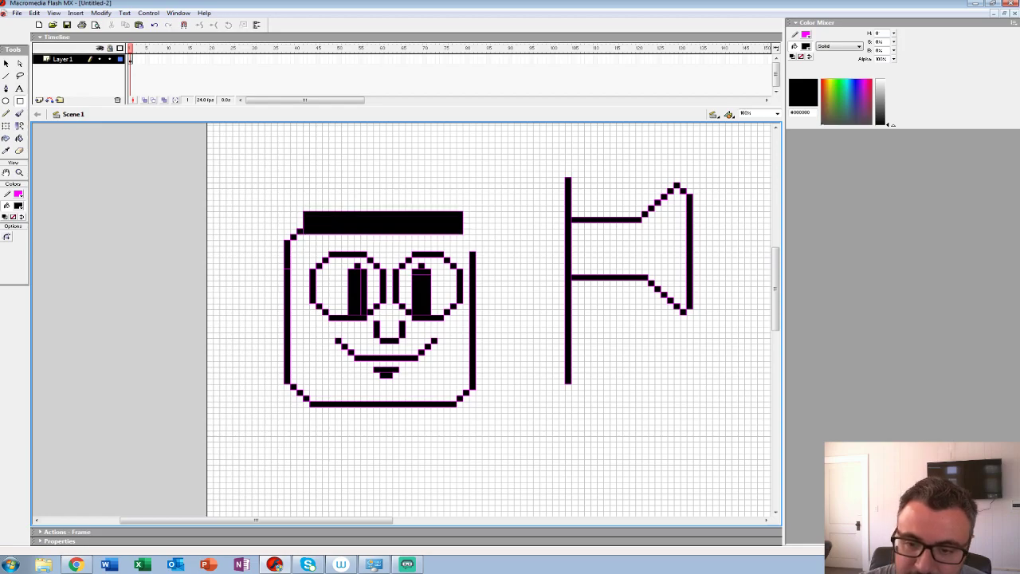
{"action": "left_click_drag", "start_coordinate": [300, 213], "coordinate": [303, 338]}
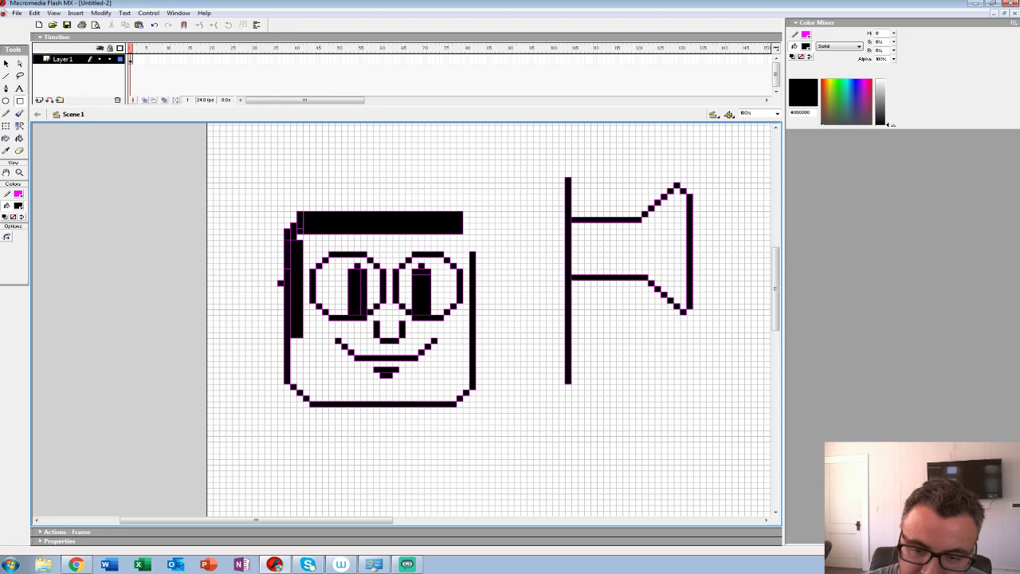
Step: Draw a blocky ear on the head's left side with a vertical bar inside, redoing the first narrower ear outline
{"action": "left_click_drag", "start_coordinate": [266, 280], "coordinate": [271, 344]}
{"action": "left_click_drag", "start_coordinate": [271, 344], "coordinate": [276, 349]}
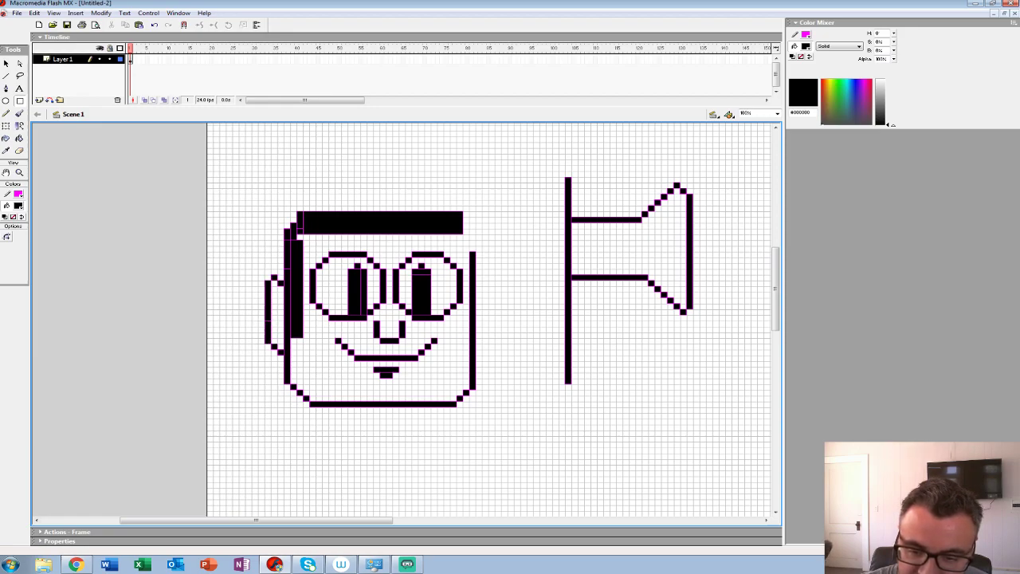
{"action": "key", "text": "ctrl+z"}
{"action": "key", "text": "ctrl+z"}
{"action": "left_click_drag", "start_coordinate": [258, 281], "coordinate": [282, 349]}
{"action": "left_click_drag", "start_coordinate": [271, 292], "coordinate": [276, 333]}
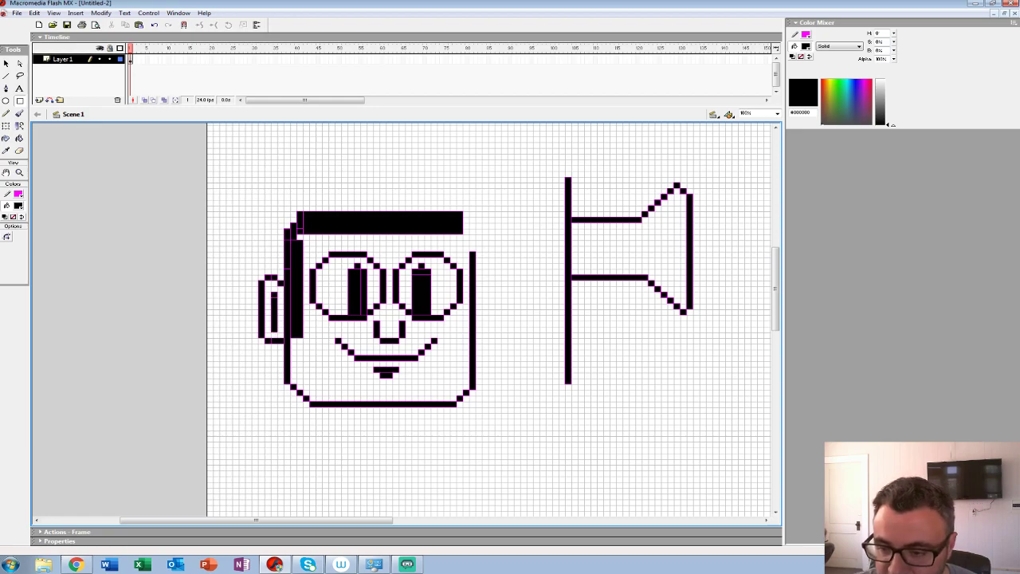
Step: Thicken the pixel face's black hair band upward and add a small raised tuft at its right end
{"action": "mouse_move", "coordinate": [475, 252]}
{"action": "left_mouse_down"}
{"action": "mouse_move", "coordinate": [469, 189]}
{"action": "mouse_move", "coordinate": [309, 212]}
{"action": "left_mouse_up"}
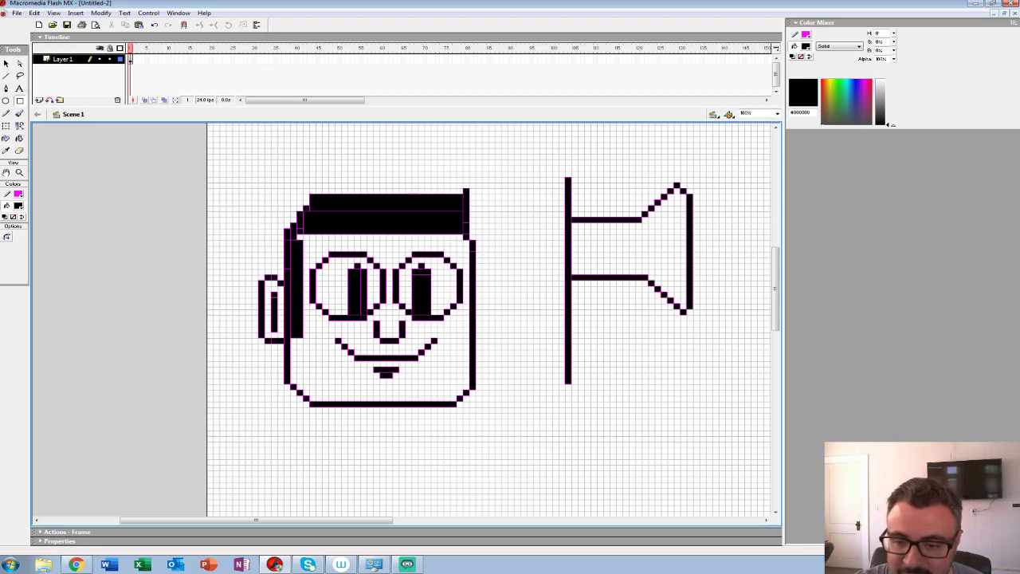
{"action": "key", "text": "ctrl+z"}
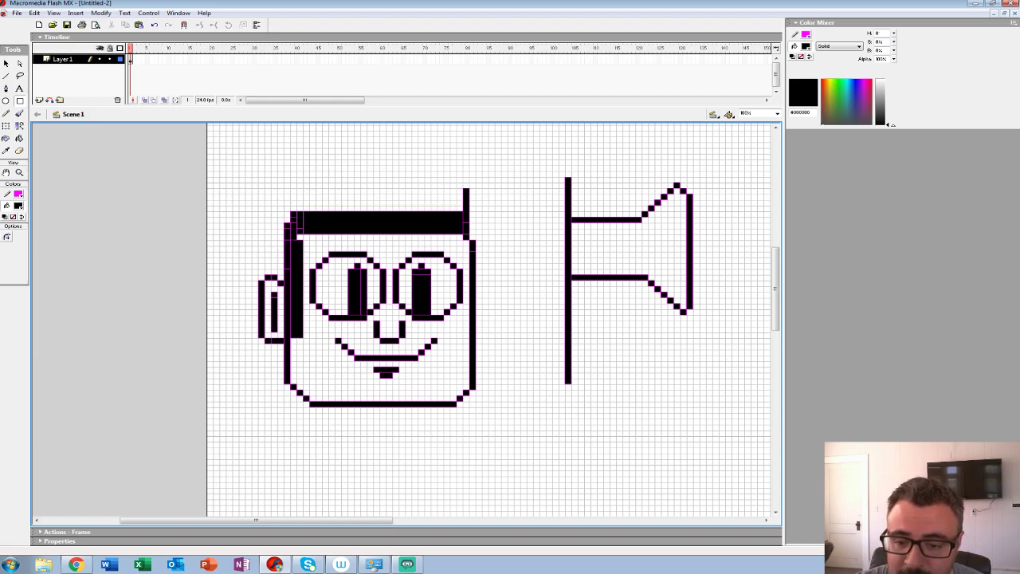
{"action": "mouse_move", "coordinate": [297, 206]}
{"action": "left_mouse_down"}
{"action": "mouse_move", "coordinate": [468, 217]}
{"action": "mouse_move", "coordinate": [445, 206]}
{"action": "mouse_move", "coordinate": [463, 211]}
{"action": "mouse_move", "coordinate": [457, 198]}
{"action": "left_mouse_up"}
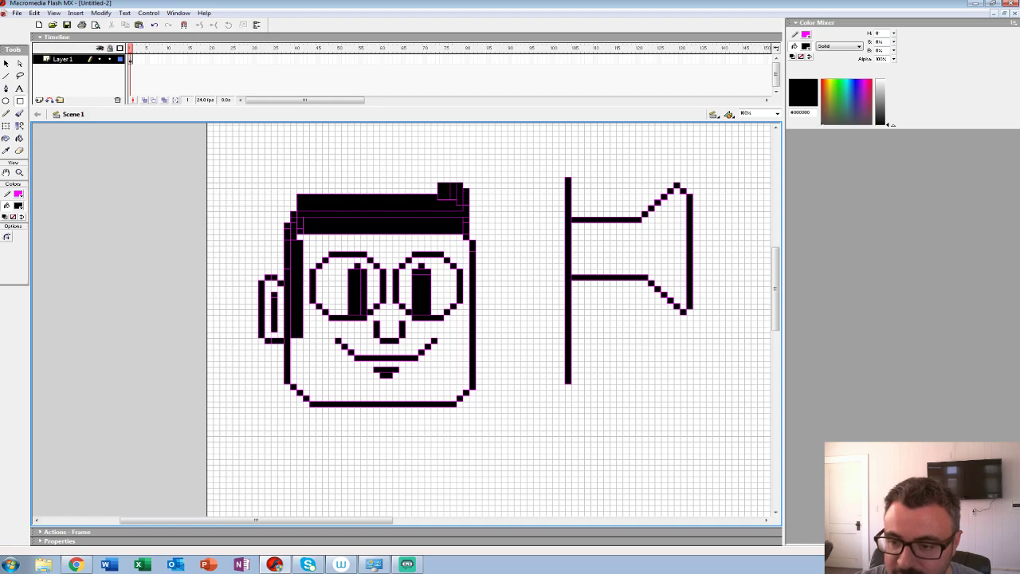
Step: Draw a narrow black neck block under the chin with a white toothed strip inside it
{"action": "scroll", "coordinate": [437, 188], "scroll_direction": "down", "scroll_amount": 5}
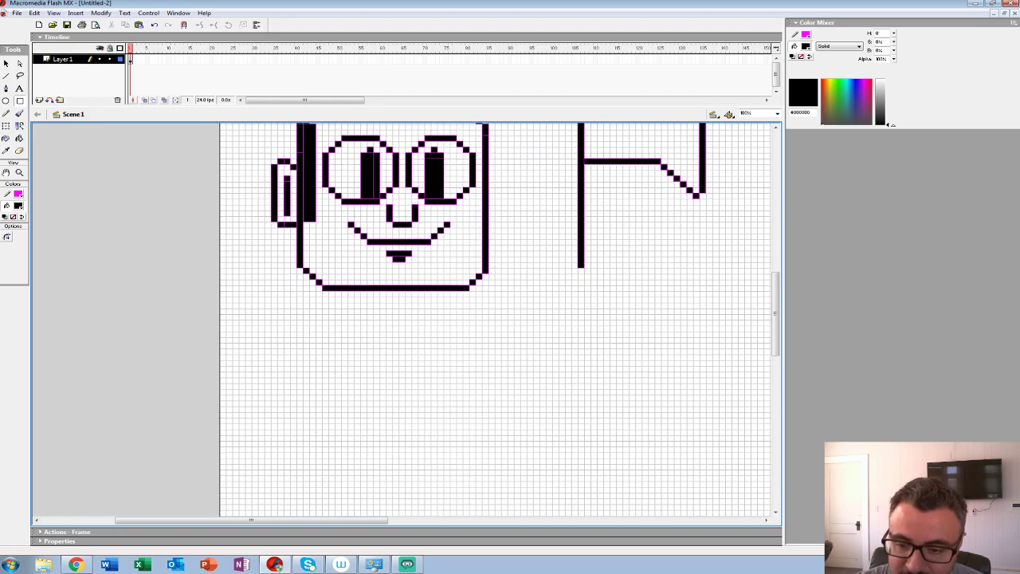
{"action": "mouse_move", "coordinate": [366, 307]}
{"action": "left_mouse_down"}
{"action": "mouse_move", "coordinate": [366, 319]}
{"action": "mouse_move", "coordinate": [417, 323]}
{"action": "mouse_move", "coordinate": [420, 312]}
{"action": "mouse_move", "coordinate": [437, 314]}
{"action": "left_mouse_up"}
{"action": "left_click_drag", "start_coordinate": [425, 314], "coordinate": [437, 319]}
{"action": "mouse_move", "coordinate": [367, 291]}
{"action": "left_mouse_down"}
{"action": "mouse_move", "coordinate": [437, 303]}
{"action": "mouse_move", "coordinate": [368, 296]}
{"action": "mouse_move", "coordinate": [385, 308]}
{"action": "mouse_move", "coordinate": [401, 400]}
{"action": "left_mouse_up"}
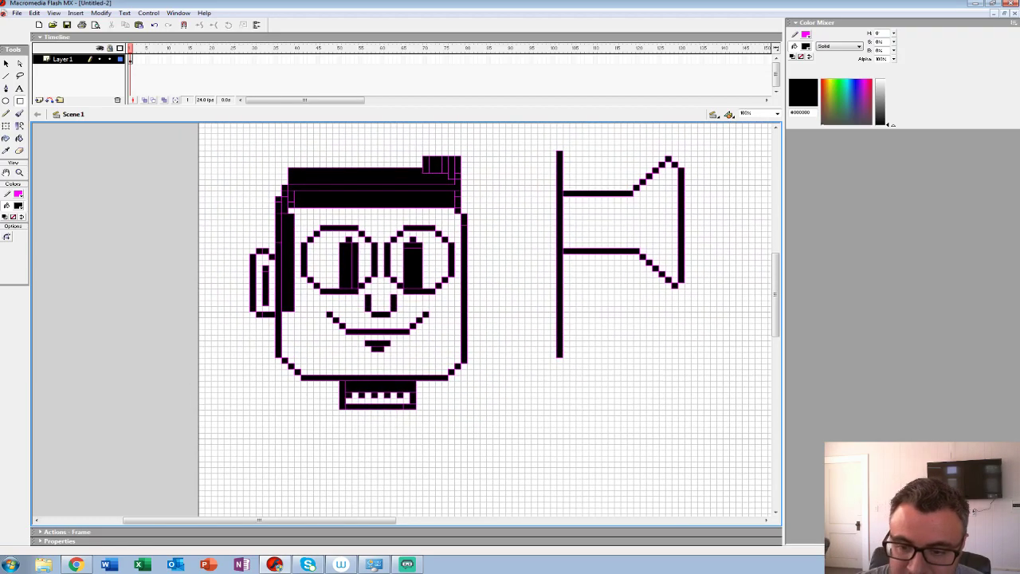
Step: Erase only the magenta outlines from the pixel face using Erase Lines mode and add a short eyebrow bar above each eye
{"action": "key", "text": "z"}
{"action": "left_click", "coordinate": [553, 281], "text": "alt"}
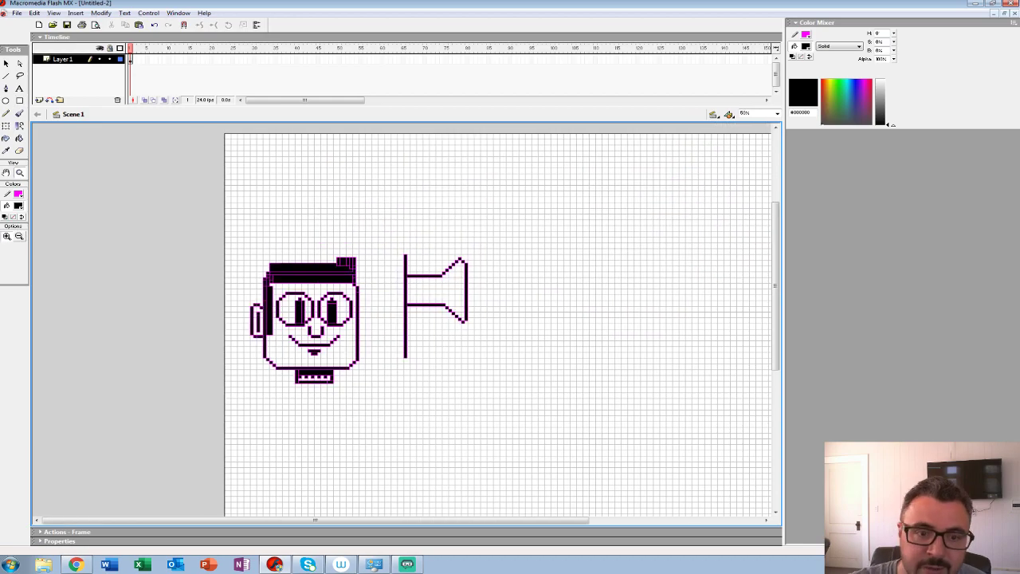
{"action": "left_click", "coordinate": [20, 151]}
{"action": "left_click", "coordinate": [7, 237]}
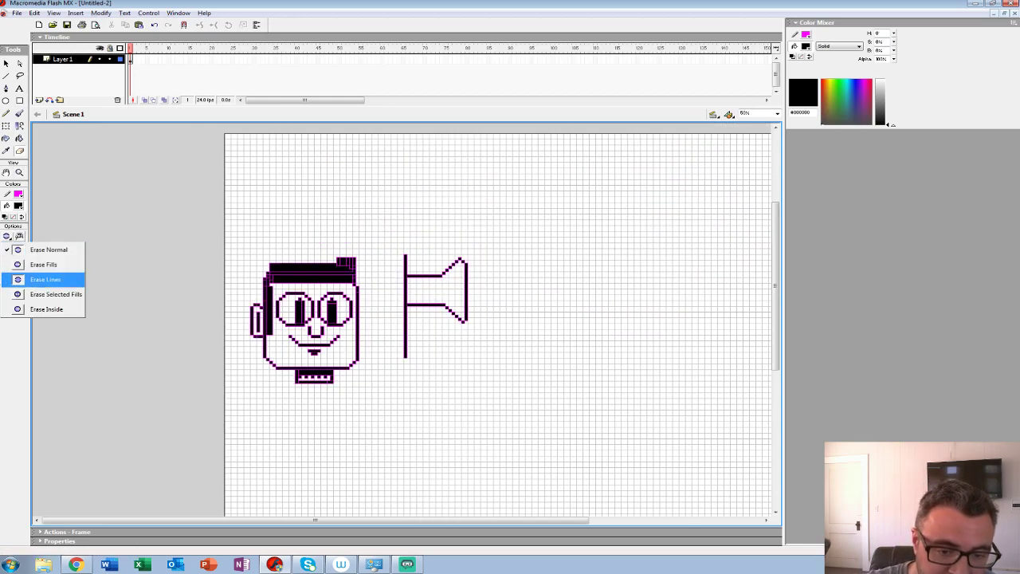
{"action": "left_click", "coordinate": [44, 280]}
{"action": "mouse_move", "coordinate": [275, 256]}
{"action": "left_mouse_down"}
{"action": "mouse_move", "coordinate": [243, 371]}
{"action": "mouse_move", "coordinate": [289, 252]}
{"action": "mouse_move", "coordinate": [322, 231]}
{"action": "mouse_move", "coordinate": [345, 253]}
{"action": "mouse_move", "coordinate": [338, 386]}
{"action": "mouse_move", "coordinate": [363, 335]}
{"action": "mouse_move", "coordinate": [359, 259]}
{"action": "mouse_move", "coordinate": [365, 317]}
{"action": "left_mouse_up"}
{"action": "key", "text": "ctrl+z"}
{"action": "left_click", "coordinate": [19, 172]}
{"action": "left_click", "coordinate": [363, 336]}
{"action": "left_click_drag", "start_coordinate": [287, 520], "coordinate": [241, 520]}
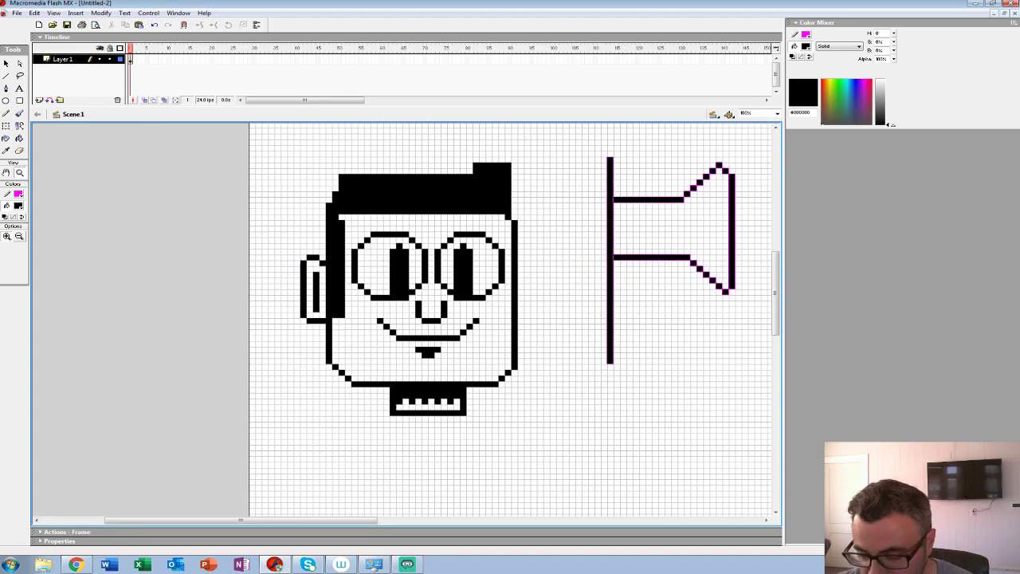
{"action": "key", "text": "r"}
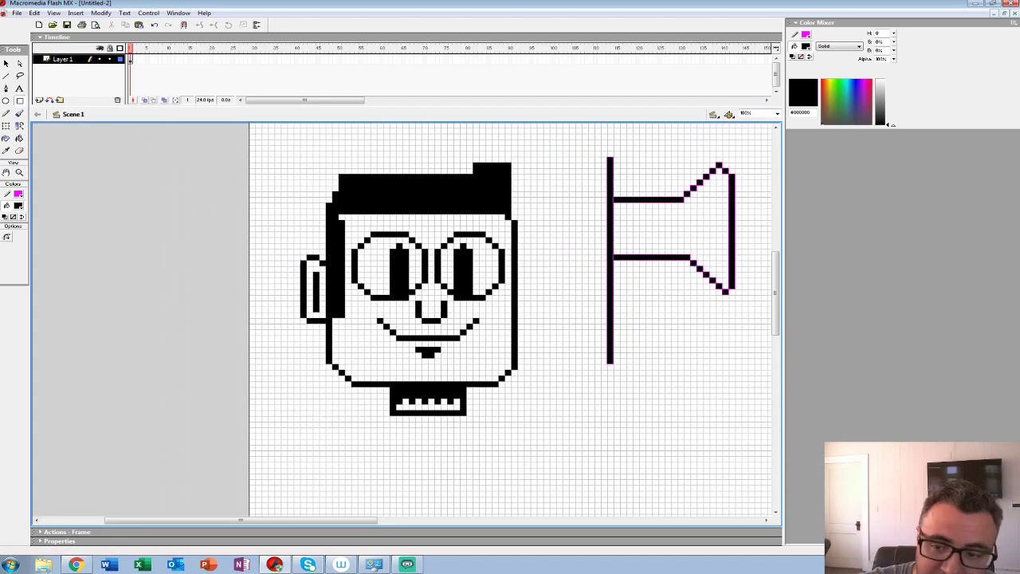
{"action": "left_click_drag", "start_coordinate": [383, 220], "coordinate": [480, 227]}
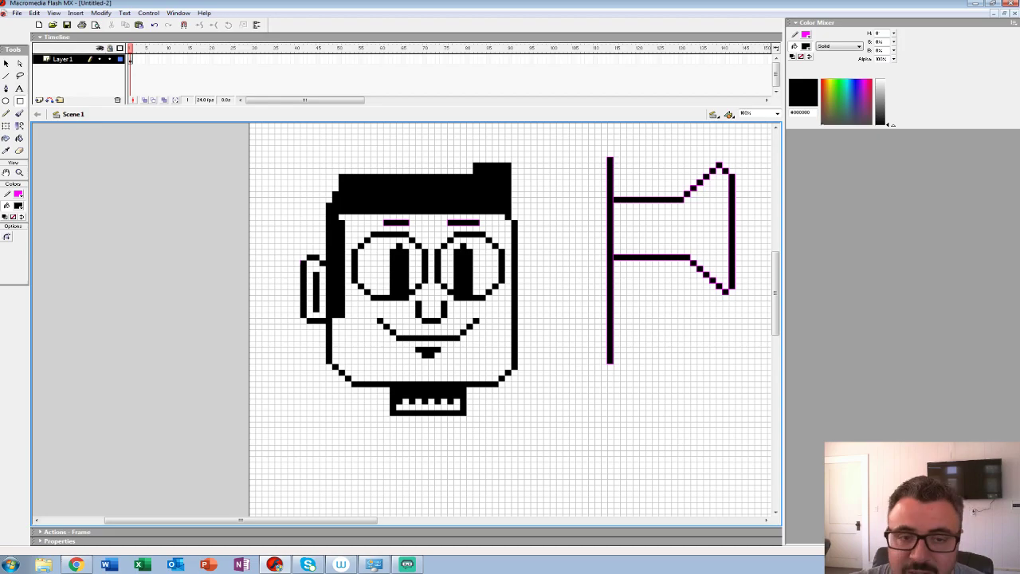
Step: Browse the series' LIBRARIES > CHAR character folders and open NINJAS-8PIX-120815 from the NINJAS folder
{"action": "left_click", "coordinate": [16, 13]}
{"action": "left_click", "coordinate": [24, 30]}
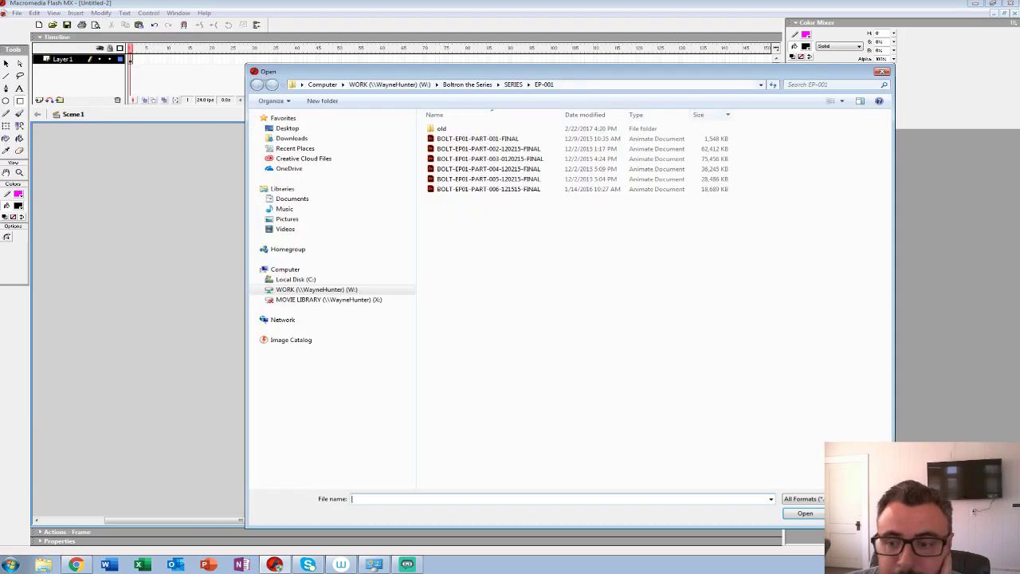
{"action": "left_click", "coordinate": [512, 84]}
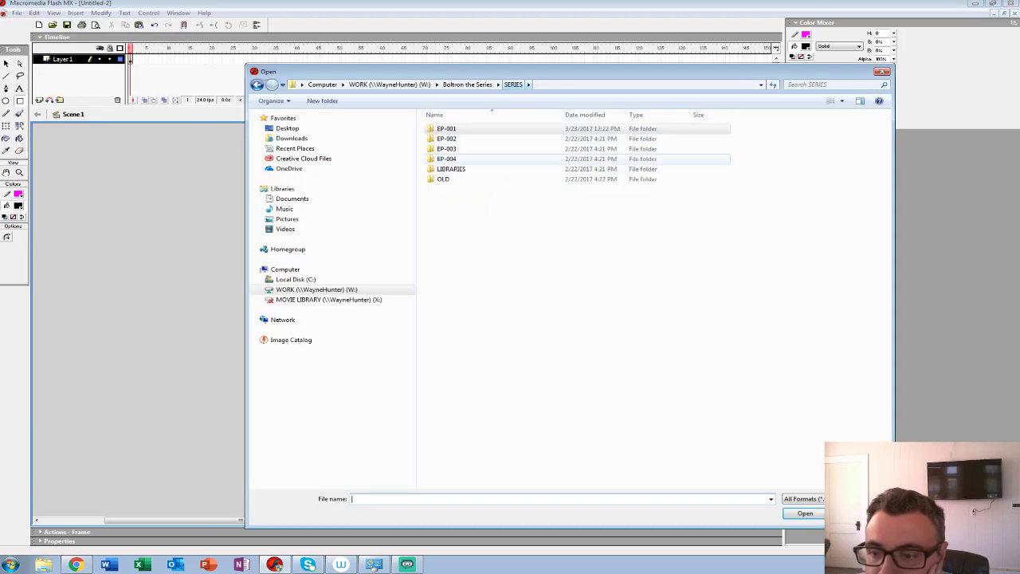
{"action": "double_click", "coordinate": [451, 169]}
{"action": "double_click", "coordinate": [446, 138]}
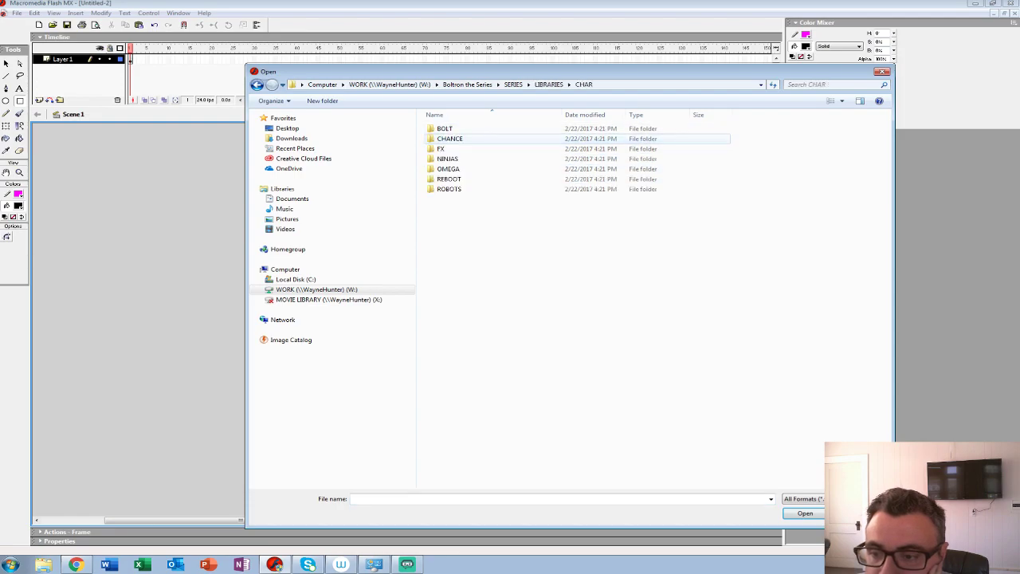
{"action": "double_click", "coordinate": [449, 139]}
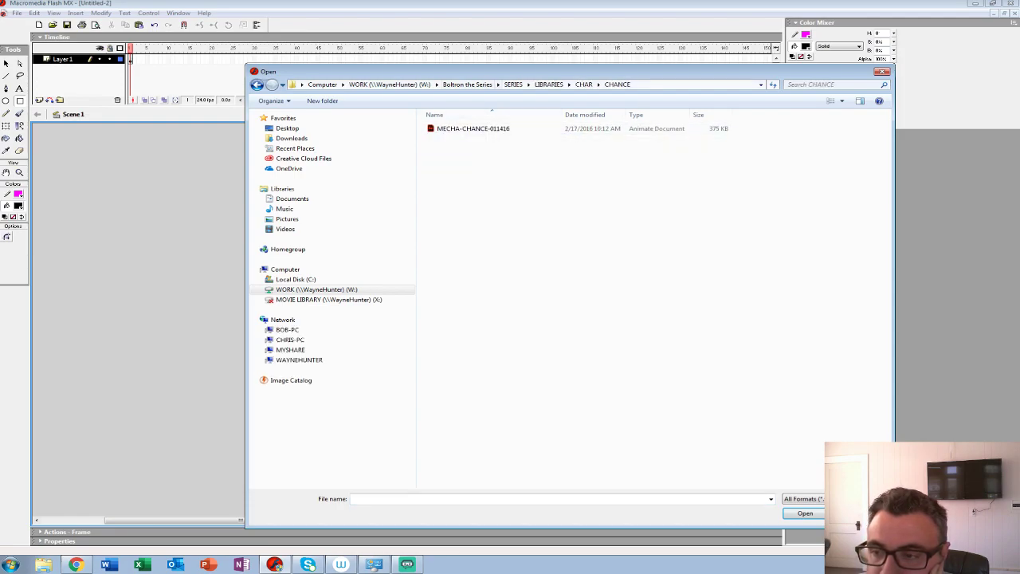
{"action": "left_click", "coordinate": [584, 84]}
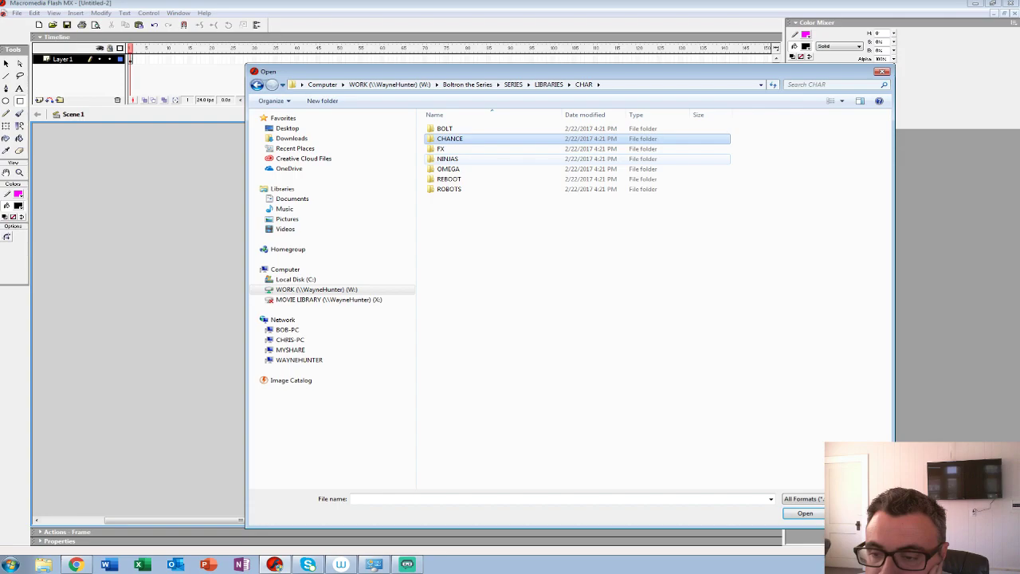
{"action": "double_click", "coordinate": [447, 158]}
{"action": "left_click", "coordinate": [467, 139]}
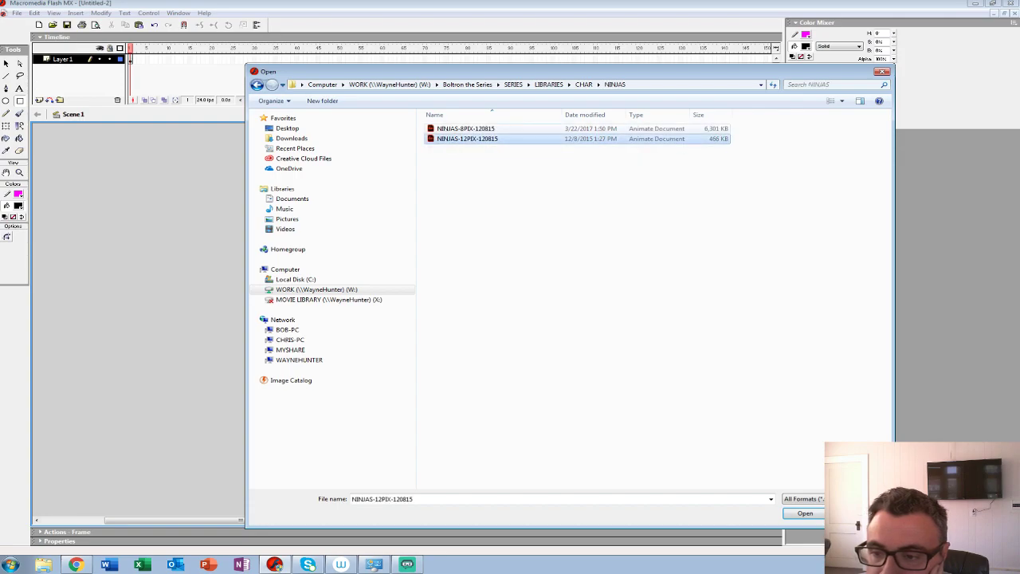
{"action": "key", "text": "Return"}
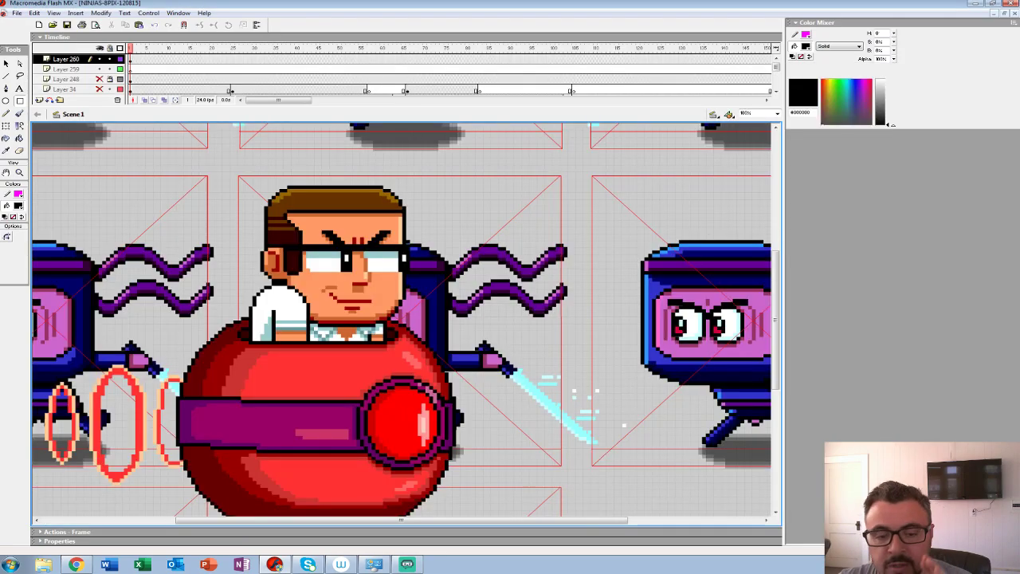
Step: Hide Layer 260, show Layer 248 and Layer 34, and play the grid of running ninjas at 25% zoom
{"action": "left_click", "coordinate": [19, 172]}
{"action": "left_click", "coordinate": [358, 287], "text": "alt"}
{"action": "left_click", "coordinate": [358, 287], "text": "alt"}
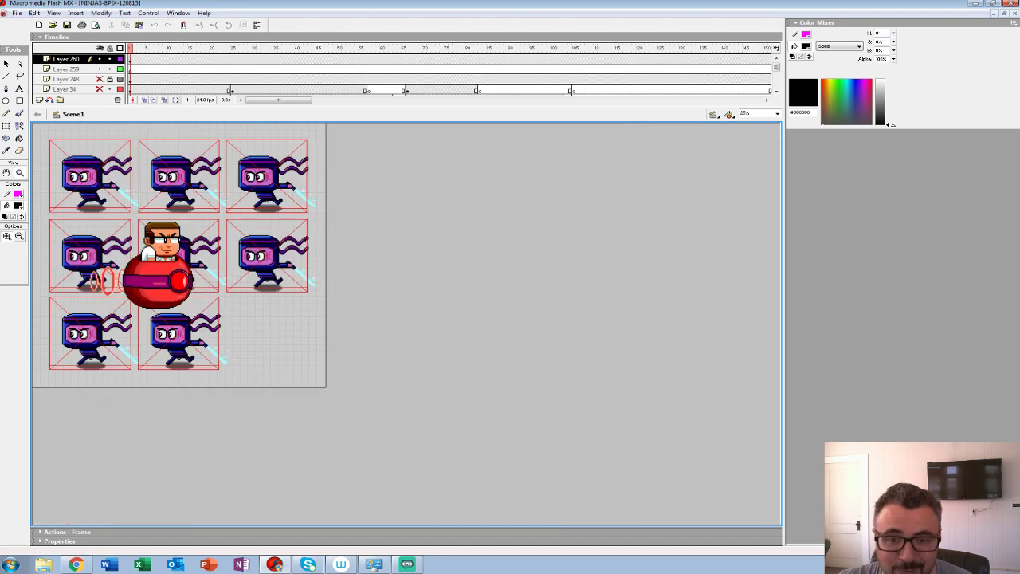
{"action": "left_click", "coordinate": [99, 59]}
{"action": "left_click_drag", "start_coordinate": [99, 79], "coordinate": [99, 89]}
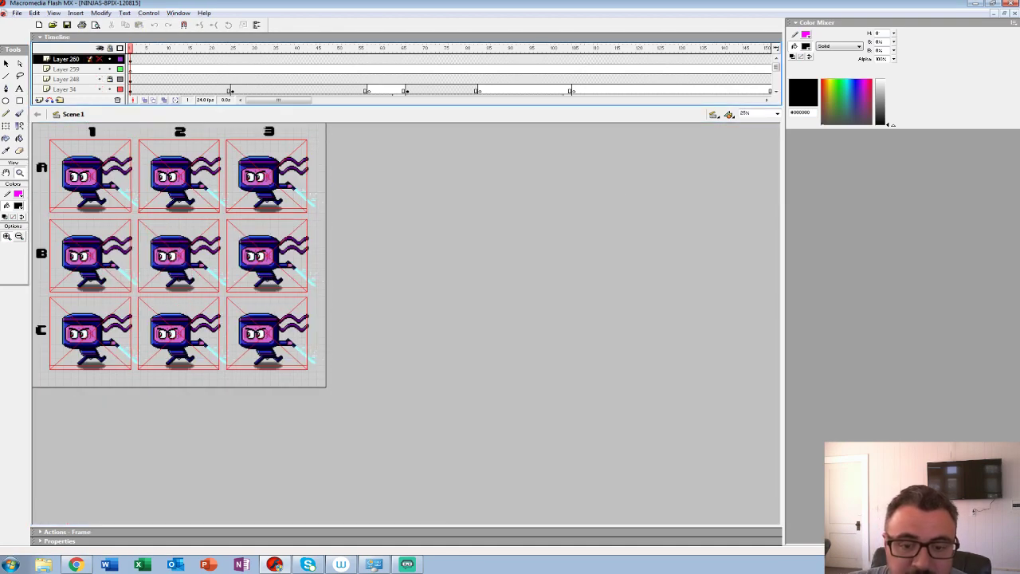
{"action": "key", "text": "Return"}
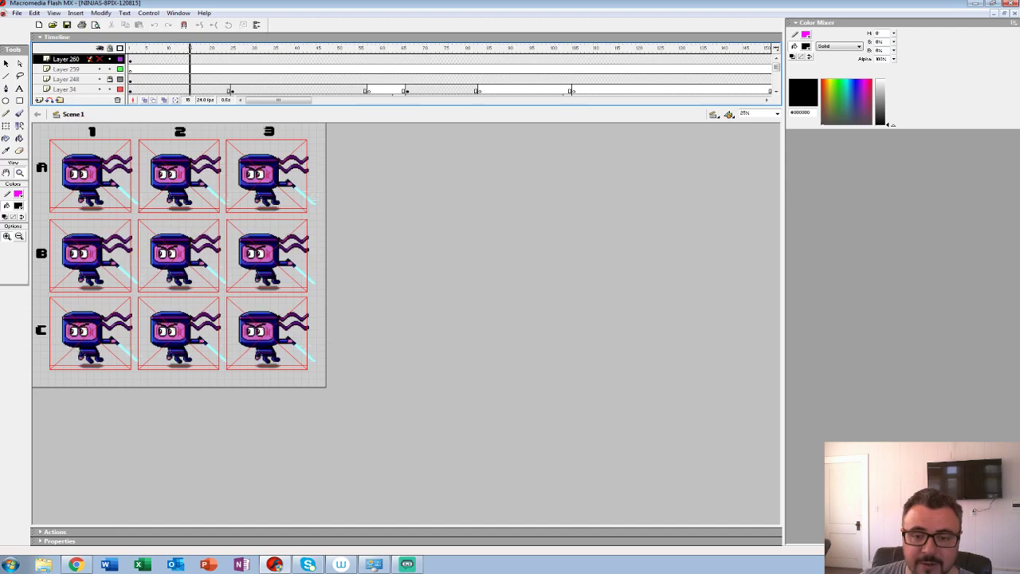
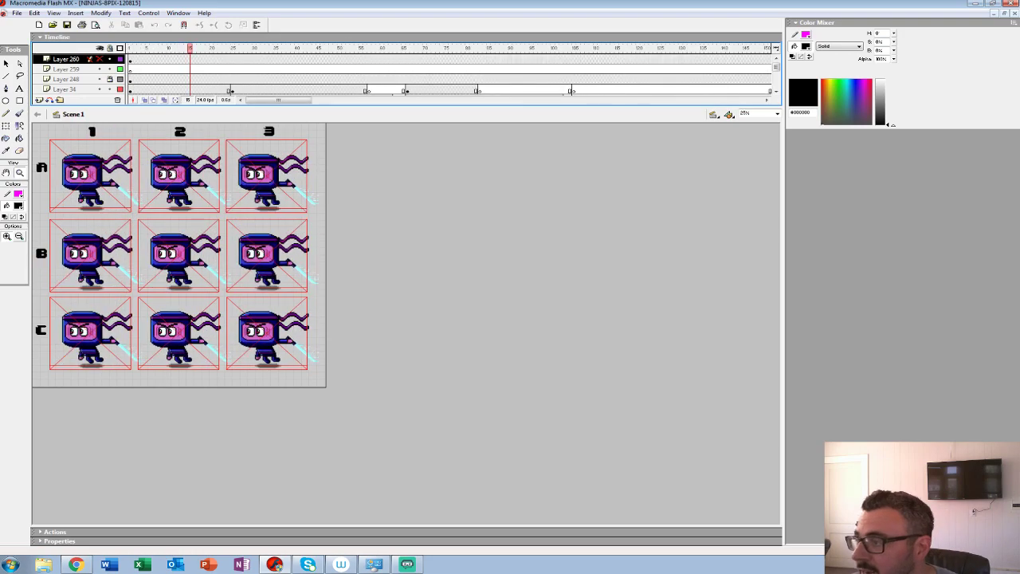
Step: Close the ninja file and the untitled pixel-face document without saving, returning to CLASSROOM-CHAR-060619
{"action": "key", "text": "ctrl+w"}
{"action": "left_click", "coordinate": [517, 302]}
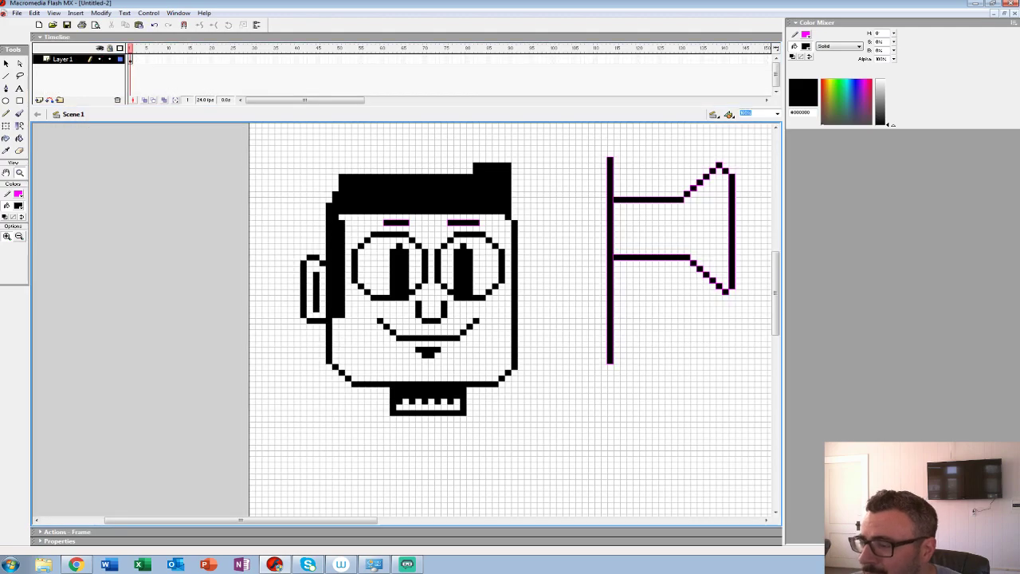
{"action": "key", "text": "ctrl+w"}
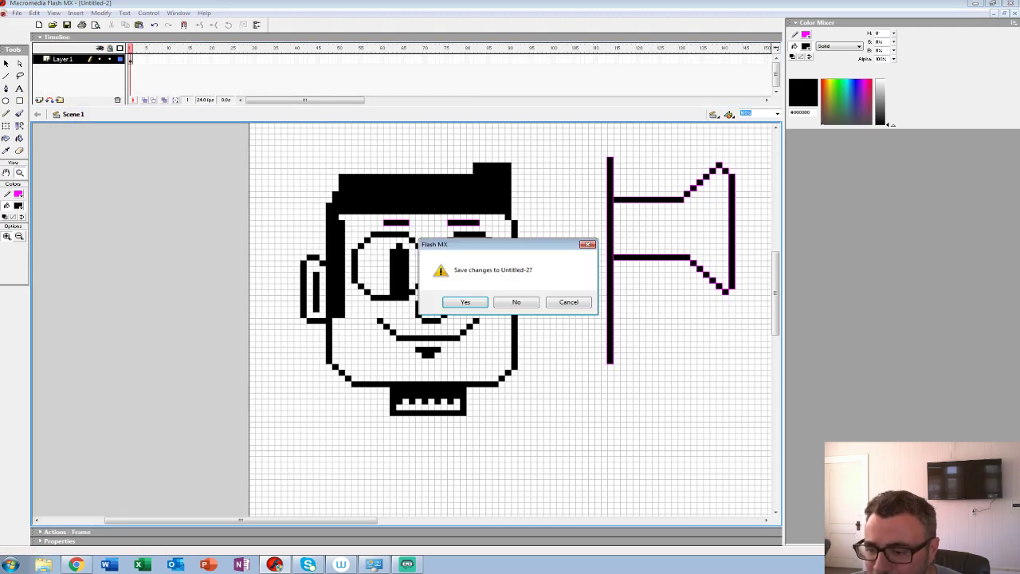
{"action": "key", "text": "n"}
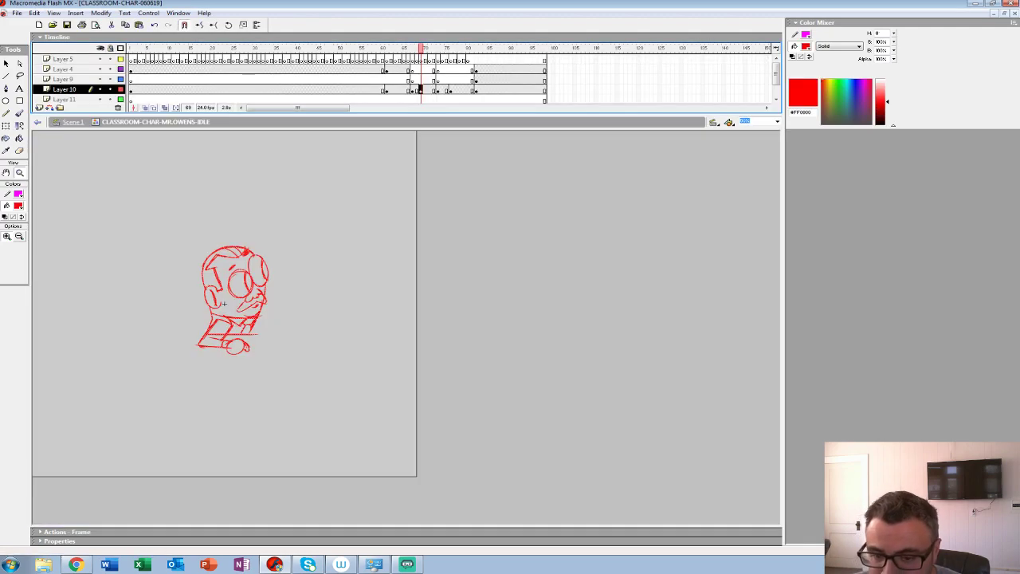
{"action": "left_click", "coordinate": [386, 80]}
{"action": "key", "text": "Return"}
{"action": "left_click", "coordinate": [391, 70]}
{"action": "key", "text": "Return"}
{"action": "left_click", "coordinate": [421, 90]}
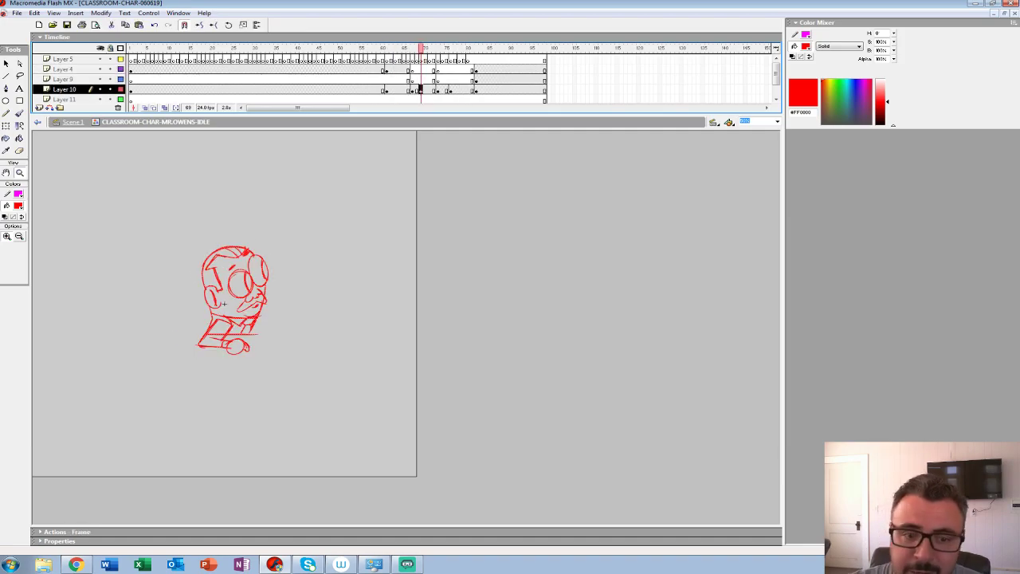
Step: Insert a blank keyframe at frame 70 on Layer 10 and turn on onion skinning with a shortened range after the frame
{"action": "left_click", "coordinate": [232, 305]}
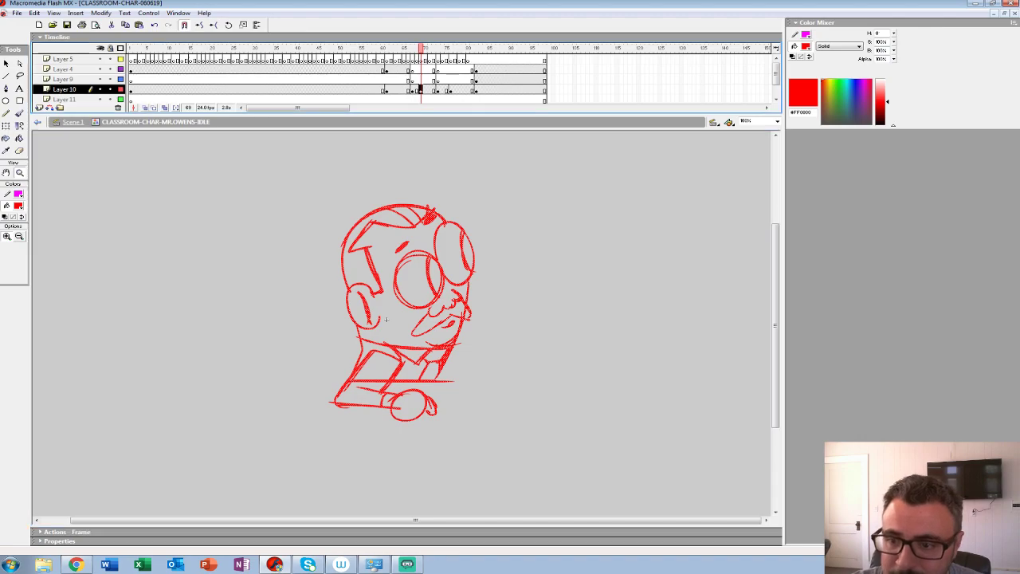
{"action": "key", "text": "period"}
{"action": "key", "text": "alt+shift+o"}
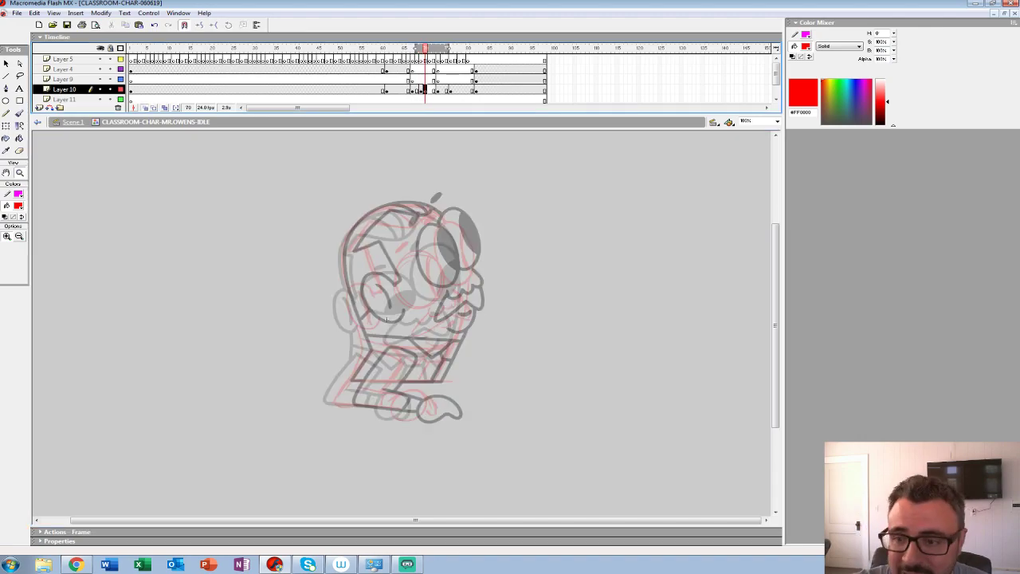
{"action": "left_click_drag", "start_coordinate": [447, 48], "coordinate": [439, 48]}
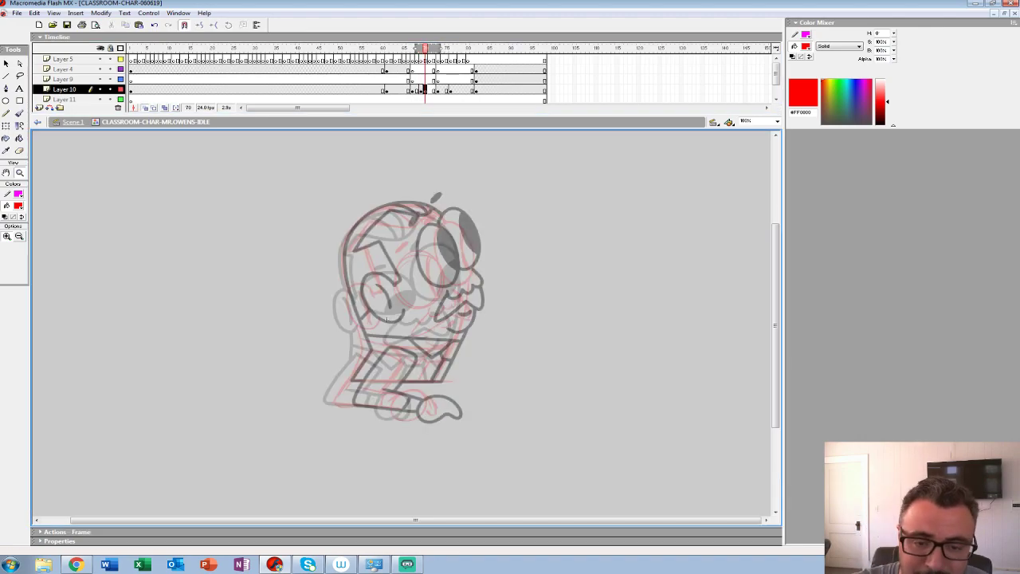
Step: Set up the Brush with a black #000000 fill and a large brush size for inking the head at 400% zoom
{"action": "key", "text": "ctrl+equal"}
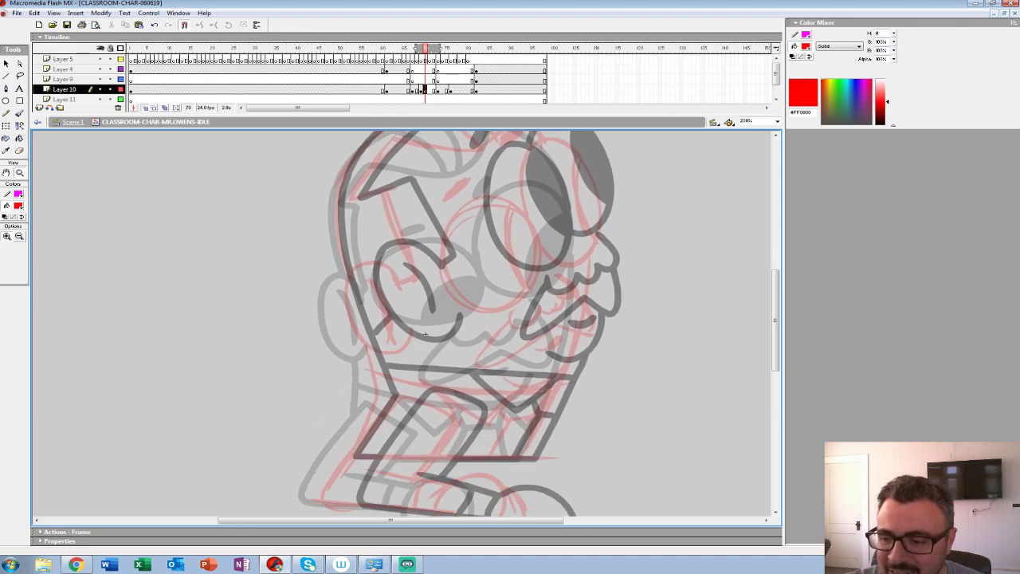
{"action": "left_click", "coordinate": [494, 251]}
{"action": "right_click", "coordinate": [580, 273]}
{"action": "left_click", "coordinate": [19, 205]}
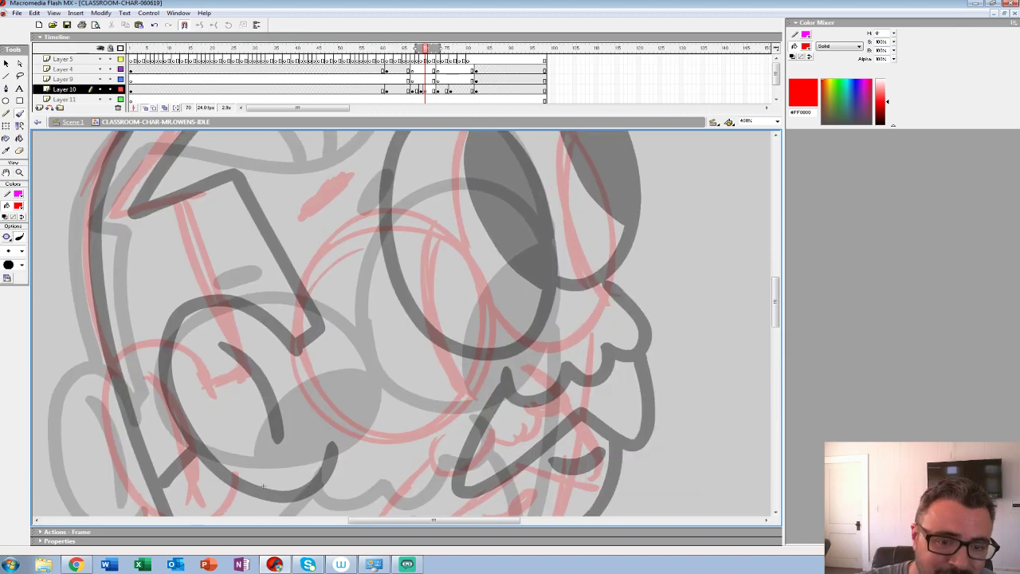
{"action": "left_click", "coordinate": [18, 206]}
{"action": "left_click", "coordinate": [5, 228]}
{"action": "key", "text": "b"}
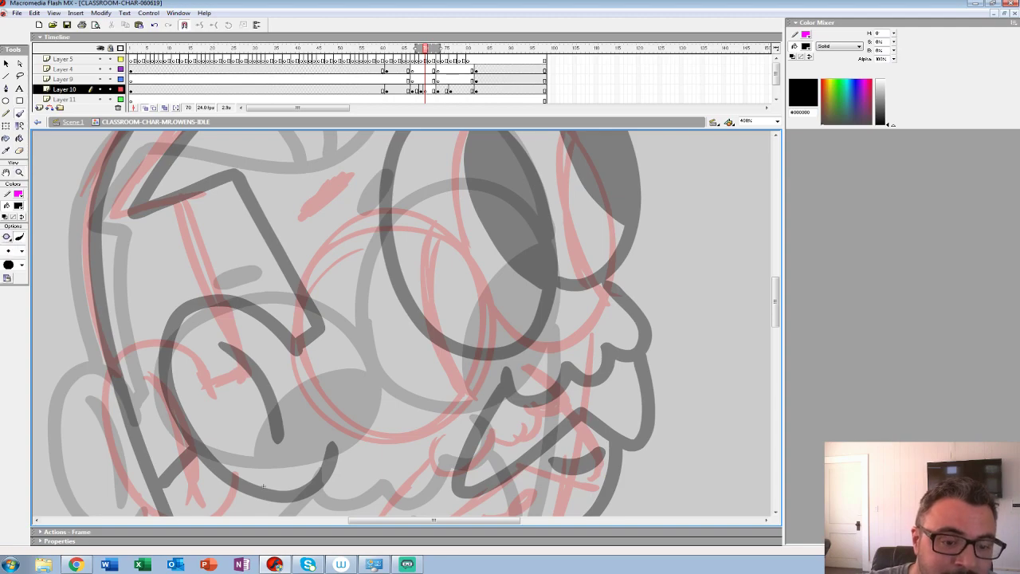
{"action": "left_click", "coordinate": [22, 265]}
{"action": "left_click", "coordinate": [12, 363]}
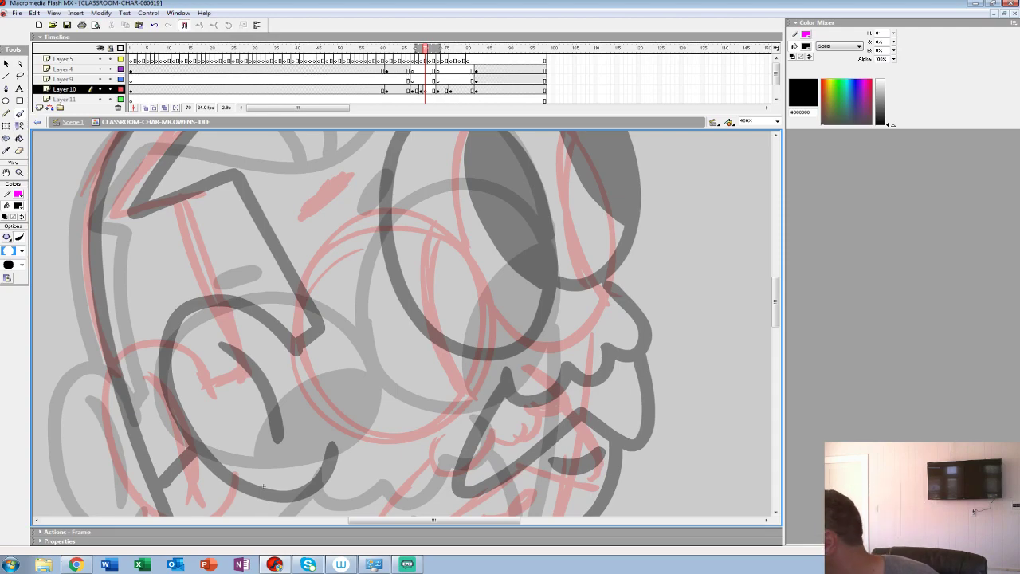
Step: Ink the teacher's two overlapping oval eyes and their pupil curves over the red rough
{"action": "mouse_move", "coordinate": [343, 228]}
{"action": "left_mouse_down"}
{"action": "mouse_move", "coordinate": [297, 301]}
{"action": "mouse_move", "coordinate": [309, 373]}
{"action": "mouse_move", "coordinate": [337, 410]}
{"action": "mouse_move", "coordinate": [414, 430]}
{"action": "mouse_move", "coordinate": [459, 402]}
{"action": "mouse_move", "coordinate": [483, 371]}
{"action": "mouse_move", "coordinate": [492, 312]}
{"action": "mouse_move", "coordinate": [474, 262]}
{"action": "mouse_move", "coordinate": [436, 220]}
{"action": "mouse_move", "coordinate": [393, 209]}
{"action": "mouse_move", "coordinate": [334, 228]}
{"action": "left_mouse_up"}
{"action": "mouse_move", "coordinate": [436, 226]}
{"action": "left_mouse_down"}
{"action": "mouse_move", "coordinate": [424, 300]}
{"action": "mouse_move", "coordinate": [471, 382]}
{"action": "left_mouse_up"}
{"action": "mouse_move", "coordinate": [472, 335]}
{"action": "left_mouse_down"}
{"action": "mouse_move", "coordinate": [403, 428]}
{"action": "mouse_move", "coordinate": [444, 339]}
{"action": "left_mouse_up"}
{"action": "key", "text": "ctrl+z"}
{"action": "mouse_move", "coordinate": [410, 233]}
{"action": "left_mouse_down"}
{"action": "mouse_move", "coordinate": [422, 376]}
{"action": "mouse_move", "coordinate": [436, 397]}
{"action": "left_mouse_up"}
{"action": "mouse_move", "coordinate": [457, 320]}
{"action": "left_mouse_down"}
{"action": "mouse_move", "coordinate": [394, 434]}
{"action": "mouse_move", "coordinate": [428, 461]}
{"action": "mouse_move", "coordinate": [519, 380]}
{"action": "mouse_move", "coordinate": [451, 225]}
{"action": "mouse_move", "coordinate": [350, 307]}
{"action": "mouse_move", "coordinate": [363, 347]}
{"action": "left_mouse_up"}
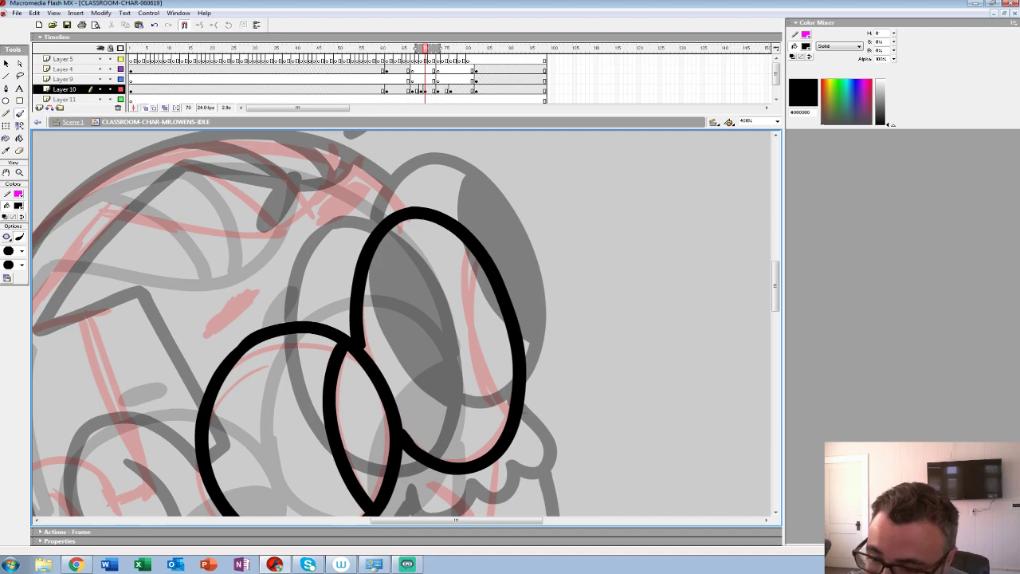
{"action": "mouse_move", "coordinate": [466, 250]}
{"action": "left_mouse_down"}
{"action": "mouse_move", "coordinate": [508, 418]}
{"action": "mouse_move", "coordinate": [580, 165]}
{"action": "left_mouse_up"}
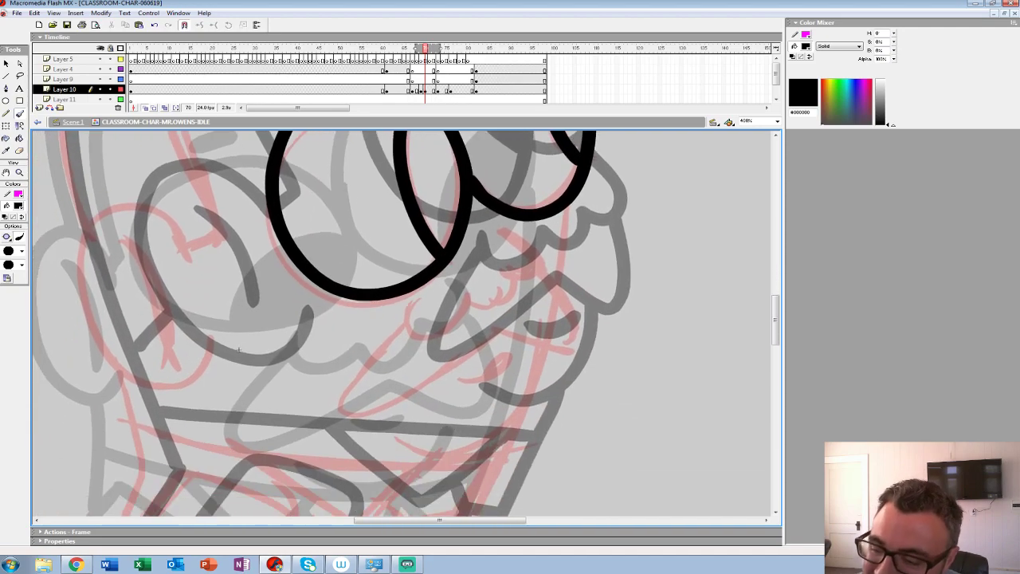
Step: Ink the teacher's nose, moustache, mouth and chin following the red rough
{"action": "mouse_move", "coordinate": [505, 230]}
{"action": "left_mouse_down"}
{"action": "mouse_move", "coordinate": [514, 283]}
{"action": "mouse_move", "coordinate": [486, 307]}
{"action": "mouse_move", "coordinate": [430, 335]}
{"action": "mouse_move", "coordinate": [408, 309]}
{"action": "left_mouse_up"}
{"action": "mouse_move", "coordinate": [548, 271]}
{"action": "left_mouse_down"}
{"action": "mouse_move", "coordinate": [576, 316]}
{"action": "mouse_move", "coordinate": [554, 351]}
{"action": "mouse_move", "coordinate": [506, 331]}
{"action": "mouse_move", "coordinate": [372, 414]}
{"action": "mouse_move", "coordinate": [359, 386]}
{"action": "mouse_move", "coordinate": [408, 323]}
{"action": "left_mouse_up"}
{"action": "mouse_move", "coordinate": [460, 381]}
{"action": "left_mouse_down"}
{"action": "mouse_move", "coordinate": [497, 375]}
{"action": "mouse_move", "coordinate": [514, 358]}
{"action": "left_mouse_up"}
{"action": "mouse_move", "coordinate": [510, 362]}
{"action": "left_mouse_down"}
{"action": "mouse_move", "coordinate": [558, 292]}
{"action": "mouse_move", "coordinate": [500, 344]}
{"action": "mouse_move", "coordinate": [432, 342]}
{"action": "left_mouse_up"}
{"action": "mouse_move", "coordinate": [431, 231]}
{"action": "left_mouse_down"}
{"action": "mouse_move", "coordinate": [439, 482]}
{"action": "mouse_move", "coordinate": [601, 465]}
{"action": "left_mouse_up"}
{"action": "left_click_drag", "start_coordinate": [430, 481], "coordinate": [410, 568]}
{"action": "mouse_move", "coordinate": [490, 256]}
{"action": "left_mouse_down"}
{"action": "mouse_move", "coordinate": [458, 290]}
{"action": "mouse_move", "coordinate": [500, 255]}
{"action": "mouse_move", "coordinate": [424, 366]}
{"action": "left_mouse_up"}
{"action": "mouse_move", "coordinate": [530, 254]}
{"action": "left_mouse_down"}
{"action": "mouse_move", "coordinate": [508, 271]}
{"action": "mouse_move", "coordinate": [536, 255]}
{"action": "mouse_move", "coordinate": [681, 249]}
{"action": "mouse_move", "coordinate": [601, 201]}
{"action": "left_mouse_up"}
{"action": "mouse_move", "coordinate": [489, 193]}
{"action": "left_mouse_down"}
{"action": "mouse_move", "coordinate": [419, 211]}
{"action": "mouse_move", "coordinate": [351, 247]}
{"action": "mouse_move", "coordinate": [293, 309]}
{"action": "mouse_move", "coordinate": [271, 376]}
{"action": "left_mouse_up"}
Step: Ink the teacher's ear and the surrounding head and hair lines over the rough
{"action": "left_click_drag", "start_coordinate": [399, 455], "coordinate": [485, 253]}
{"action": "left_click_drag", "start_coordinate": [359, 181], "coordinate": [384, 325]}
{"action": "left_click_drag", "start_coordinate": [391, 351], "coordinate": [425, 240]}
{"action": "mouse_move", "coordinate": [526, 244]}
{"action": "left_mouse_down"}
{"action": "mouse_move", "coordinate": [460, 194]}
{"action": "mouse_move", "coordinate": [429, 208]}
{"action": "mouse_move", "coordinate": [413, 282]}
{"action": "mouse_move", "coordinate": [437, 345]}
{"action": "mouse_move", "coordinate": [478, 375]}
{"action": "mouse_move", "coordinate": [512, 375]}
{"action": "mouse_move", "coordinate": [542, 328]}
{"action": "left_mouse_up"}
{"action": "mouse_move", "coordinate": [455, 228]}
{"action": "left_mouse_down"}
{"action": "mouse_move", "coordinate": [489, 268]}
{"action": "mouse_move", "coordinate": [502, 336]}
{"action": "left_mouse_up"}
{"action": "mouse_move", "coordinate": [502, 359]}
{"action": "left_mouse_down"}
{"action": "mouse_move", "coordinate": [478, 184]}
{"action": "mouse_move", "coordinate": [455, 301]}
{"action": "mouse_move", "coordinate": [406, 394]}
{"action": "left_mouse_up"}
{"action": "mouse_move", "coordinate": [494, 359]}
{"action": "left_mouse_down"}
{"action": "mouse_move", "coordinate": [380, 335]}
{"action": "mouse_move", "coordinate": [328, 343]}
{"action": "mouse_move", "coordinate": [358, 271]}
{"action": "mouse_move", "coordinate": [335, 202]}
{"action": "left_mouse_up"}
{"action": "mouse_move", "coordinate": [408, 352]}
{"action": "left_mouse_down"}
{"action": "mouse_move", "coordinate": [442, 399]}
{"action": "mouse_move", "coordinate": [495, 390]}
{"action": "mouse_move", "coordinate": [518, 374]}
{"action": "mouse_move", "coordinate": [409, 343]}
{"action": "mouse_move", "coordinate": [444, 305]}
{"action": "mouse_move", "coordinate": [516, 296]}
{"action": "mouse_move", "coordinate": [563, 341]}
{"action": "mouse_move", "coordinate": [569, 374]}
{"action": "mouse_move", "coordinate": [551, 385]}
{"action": "mouse_move", "coordinate": [508, 352]}
{"action": "mouse_move", "coordinate": [476, 395]}
{"action": "mouse_move", "coordinate": [432, 399]}
{"action": "mouse_move", "coordinate": [407, 355]}
{"action": "left_mouse_up"}
{"action": "key", "text": "ctrl+z"}
Step: Ink the teacher's bent arm with its sleeve cuff and the rounded hand
{"action": "mouse_move", "coordinate": [439, 307]}
{"action": "left_mouse_down"}
{"action": "mouse_move", "coordinate": [285, 278]}
{"action": "mouse_move", "coordinate": [369, 368]}
{"action": "left_mouse_up"}
{"action": "mouse_move", "coordinate": [368, 209]}
{"action": "left_mouse_down"}
{"action": "mouse_move", "coordinate": [490, 251]}
{"action": "mouse_move", "coordinate": [398, 367]}
{"action": "mouse_move", "coordinate": [550, 326]}
{"action": "left_mouse_up"}
{"action": "mouse_move", "coordinate": [520, 166]}
{"action": "left_mouse_down"}
{"action": "mouse_move", "coordinate": [381, 350]}
{"action": "mouse_move", "coordinate": [371, 384]}
{"action": "left_mouse_up"}
{"action": "left_click_drag", "start_coordinate": [587, 405], "coordinate": [372, 384]}
{"action": "left_click_drag", "start_coordinate": [570, 344], "coordinate": [546, 396]}
{"action": "mouse_move", "coordinate": [638, 239]}
{"action": "left_mouse_down"}
{"action": "mouse_move", "coordinate": [430, 398]}
{"action": "mouse_move", "coordinate": [391, 332]}
{"action": "left_mouse_up"}
Step: Ink the torso's front edge and hem, the shirt collar and the tie knot
{"action": "mouse_move", "coordinate": [599, 224]}
{"action": "left_mouse_down"}
{"action": "mouse_move", "coordinate": [518, 386]}
{"action": "mouse_move", "coordinate": [339, 389]}
{"action": "left_mouse_up"}
{"action": "mouse_move", "coordinate": [592, 233]}
{"action": "left_mouse_down"}
{"action": "mouse_move", "coordinate": [553, 254]}
{"action": "mouse_move", "coordinate": [438, 260]}
{"action": "mouse_move", "coordinate": [299, 242]}
{"action": "mouse_move", "coordinate": [231, 220]}
{"action": "left_mouse_up"}
{"action": "left_click_drag", "start_coordinate": [326, 139], "coordinate": [331, 126]}
{"action": "mouse_move", "coordinate": [501, 257]}
{"action": "left_mouse_down"}
{"action": "mouse_move", "coordinate": [458, 303]}
{"action": "mouse_move", "coordinate": [356, 240]}
{"action": "left_mouse_up"}
{"action": "mouse_move", "coordinate": [482, 273]}
{"action": "left_mouse_down"}
{"action": "mouse_move", "coordinate": [496, 295]}
{"action": "mouse_move", "coordinate": [555, 293]}
{"action": "mouse_move", "coordinate": [575, 247]}
{"action": "left_mouse_up"}
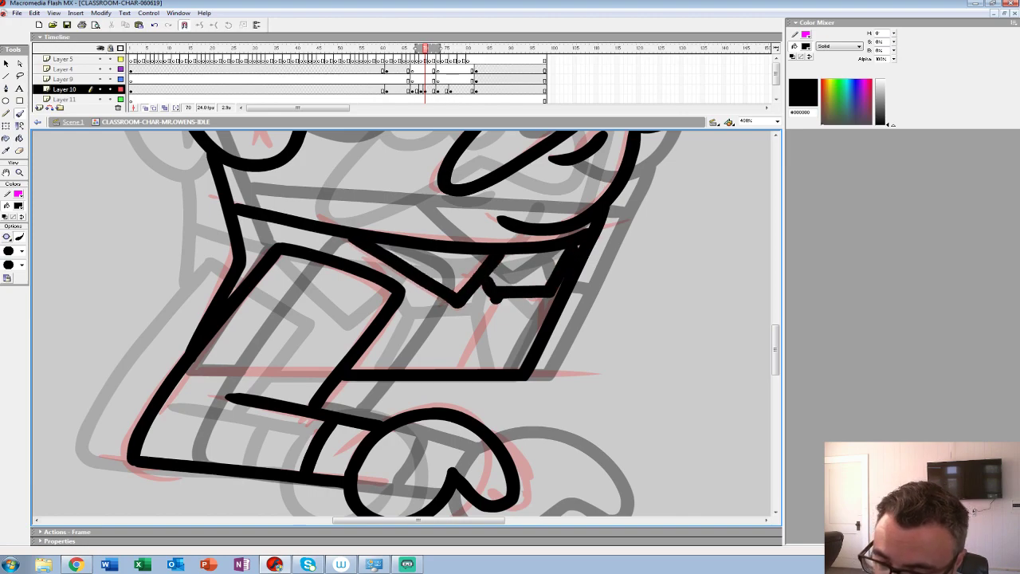
Step: Ink the tie's hanging edges and the shirt lines beside it between the knot and the torso hem
{"action": "left_click_drag", "start_coordinate": [500, 296], "coordinate": [452, 368]}
{"action": "left_click_drag", "start_coordinate": [544, 304], "coordinate": [510, 369]}
{"action": "mouse_move", "coordinate": [334, 131]}
{"action": "left_mouse_down"}
{"action": "mouse_move", "coordinate": [284, 317]}
{"action": "mouse_move", "coordinate": [256, 499]}
{"action": "mouse_move", "coordinate": [231, 438]}
{"action": "left_mouse_up"}
{"action": "left_click_drag", "start_coordinate": [557, 298], "coordinate": [550, 365]}
Step: Ink the teacher's angular hairline and sideburn over the rough, with two curved strands across the hair on top
{"action": "mouse_move", "coordinate": [462, 247]}
{"action": "left_mouse_down"}
{"action": "mouse_move", "coordinate": [516, 459]}
{"action": "mouse_move", "coordinate": [659, 409]}
{"action": "left_mouse_up"}
{"action": "scroll", "coordinate": [402, 322], "scroll_direction": "left", "scroll_amount": 3}
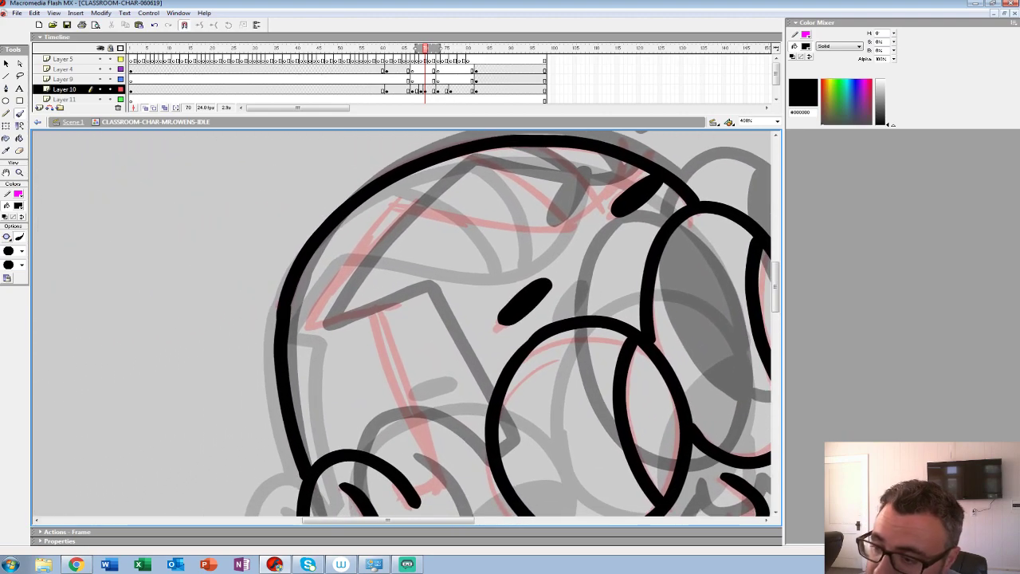
{"action": "mouse_move", "coordinate": [632, 169]}
{"action": "left_mouse_down"}
{"action": "mouse_move", "coordinate": [594, 208]}
{"action": "mouse_move", "coordinate": [549, 224]}
{"action": "mouse_move", "coordinate": [403, 200]}
{"action": "mouse_move", "coordinate": [307, 328]}
{"action": "left_mouse_up"}
{"action": "left_click_drag", "start_coordinate": [430, 374], "coordinate": [508, 241]}
{"action": "left_click_drag", "start_coordinate": [388, 193], "coordinate": [459, 191]}
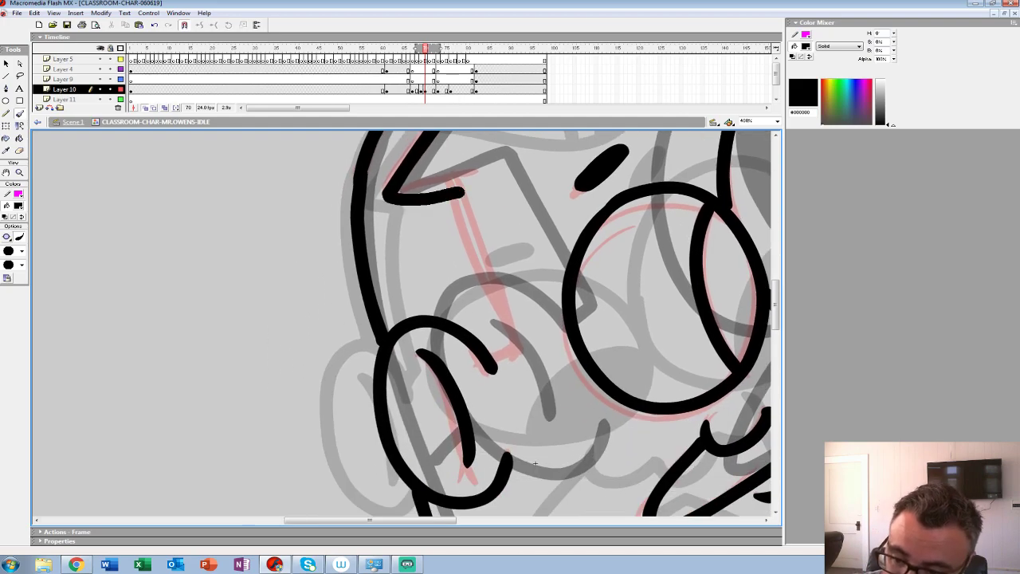
{"action": "key", "text": "ctrl+z"}
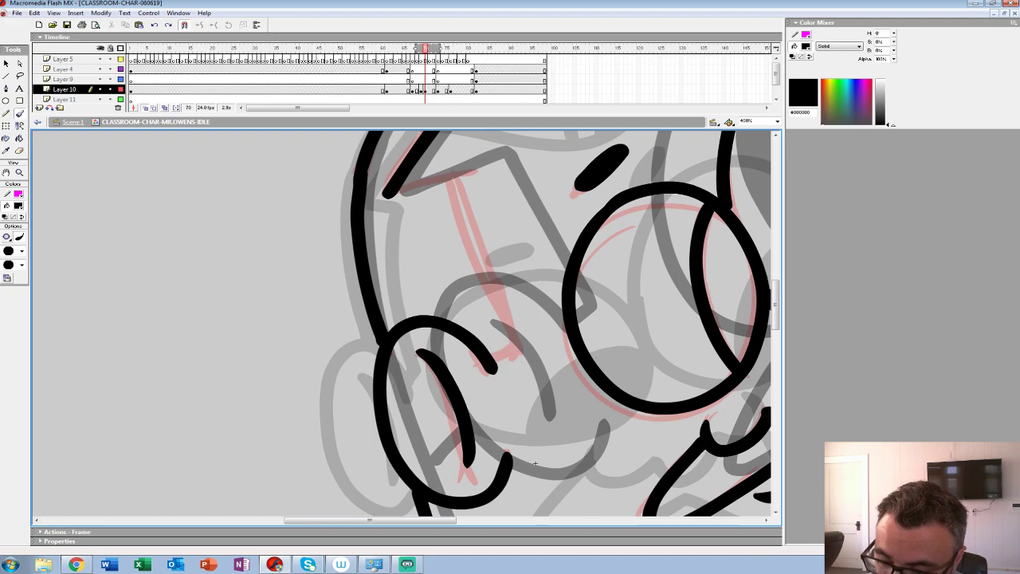
{"action": "mouse_move", "coordinate": [518, 362]}
{"action": "left_mouse_down"}
{"action": "mouse_move", "coordinate": [449, 178]}
{"action": "mouse_move", "coordinate": [387, 195]}
{"action": "left_mouse_up"}
{"action": "left_click_drag", "start_coordinate": [542, 231], "coordinate": [414, 467]}
{"action": "left_click_drag", "start_coordinate": [402, 258], "coordinate": [500, 317]}
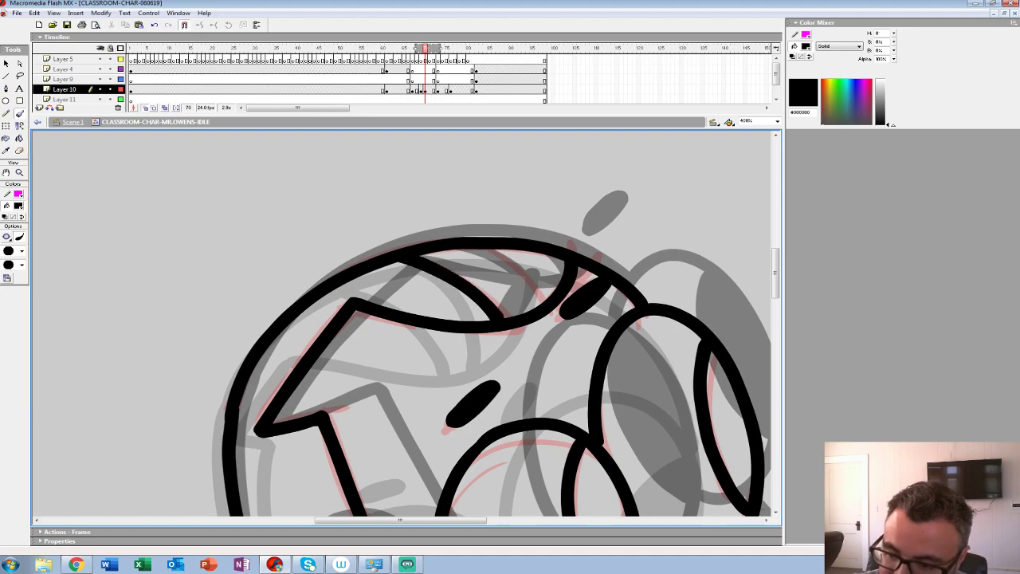
{"action": "left_click_drag", "start_coordinate": [487, 250], "coordinate": [544, 303]}
Step: Fill the pupils of both eyes with black on the inked frame 70 drawing
{"action": "left_click", "coordinate": [19, 172]}
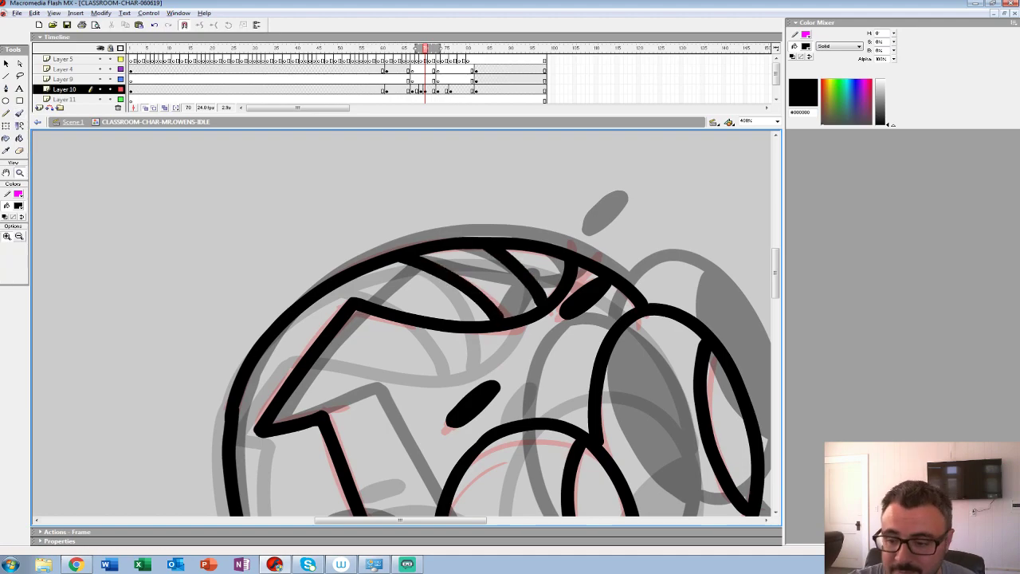
{"action": "left_click", "coordinate": [478, 303], "text": "alt"}
{"action": "left_click", "coordinate": [478, 303], "text": "alt"}
{"action": "left_click_drag", "start_coordinate": [479, 319], "coordinate": [486, 225]}
{"action": "key", "text": "k"}
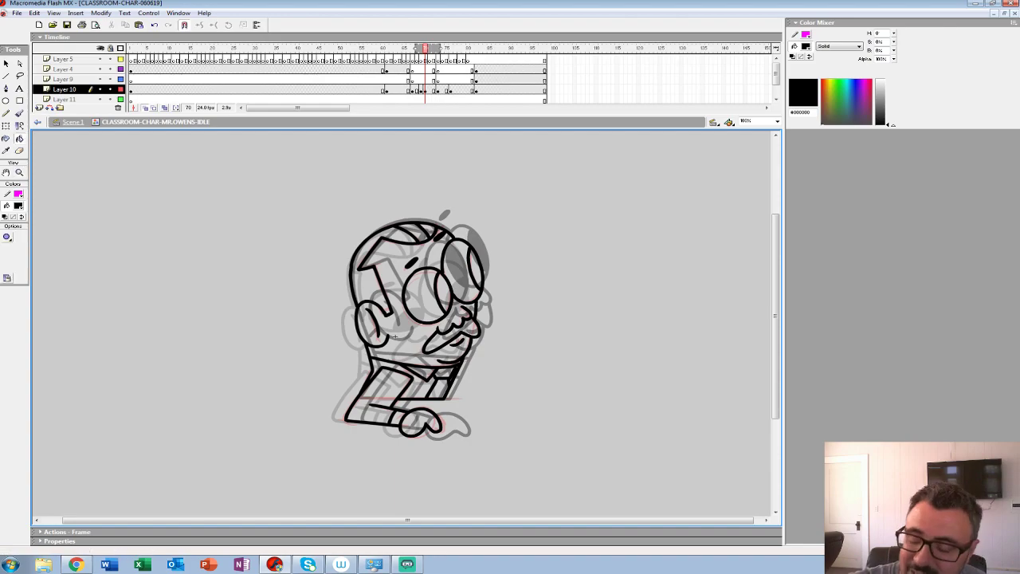
{"action": "left_click", "coordinate": [444, 293]}
{"action": "left_click", "coordinate": [475, 267]}
Step: Play back and step through the head turn to check how the inked frame 70 in-between reads
{"action": "key", "text": "comma"}
{"action": "key", "text": "comma"}
{"action": "key", "text": "comma"}
{"action": "key", "text": "comma"}
{"action": "key", "text": "comma"}
{"action": "key", "text": "comma"}
{"action": "key", "text": "comma"}
{"action": "key", "text": "comma"}
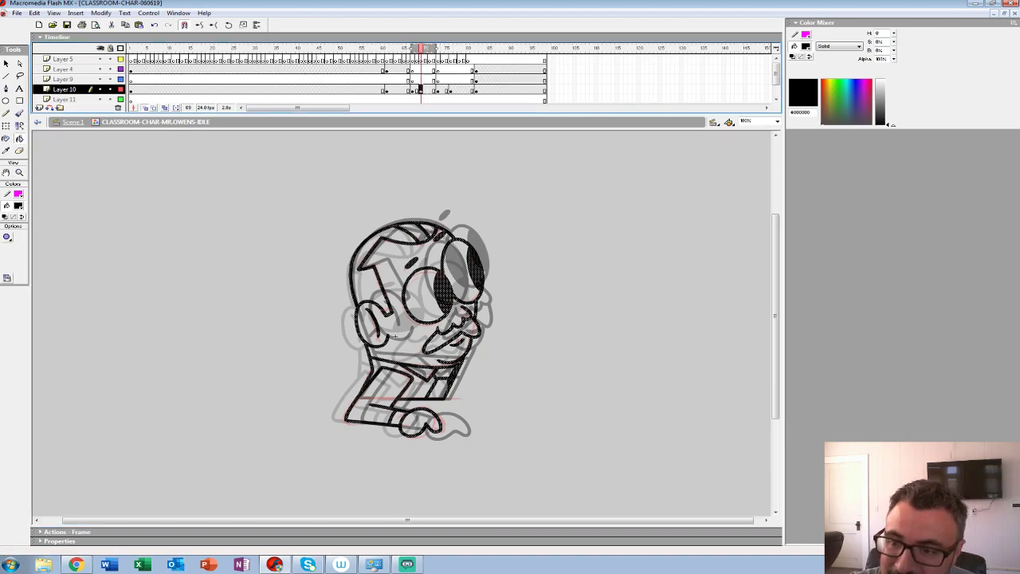
{"action": "key", "text": "Return"}
{"action": "key", "text": "Return"}
{"action": "left_click", "coordinate": [369, 70]}
{"action": "key", "text": "Return"}
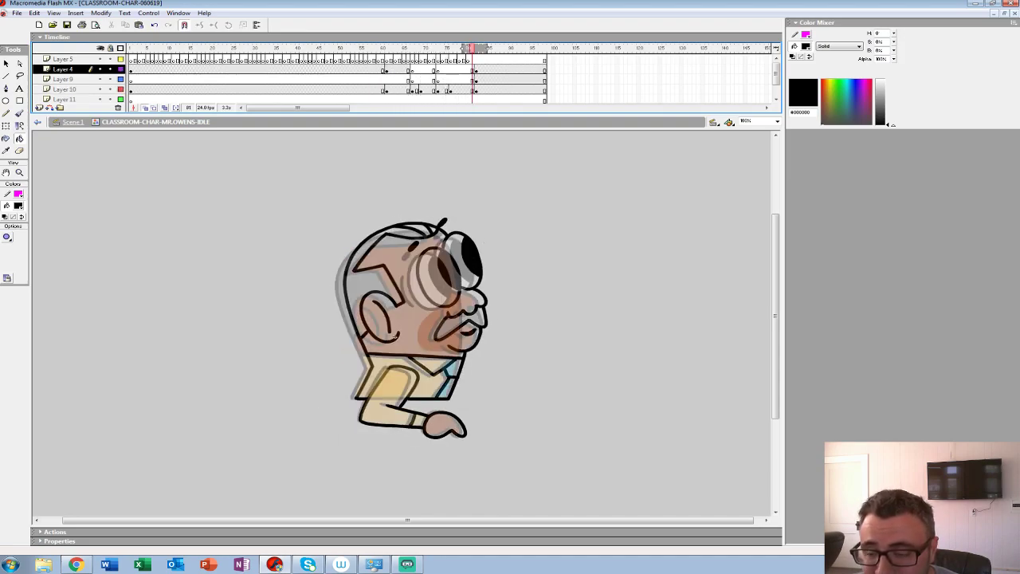
{"action": "left_click", "coordinate": [430, 90]}
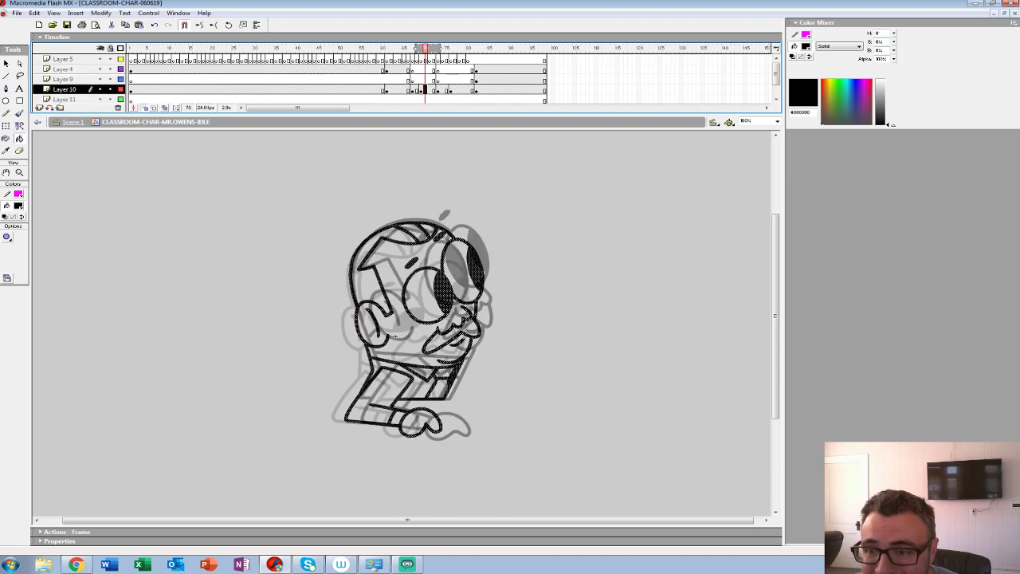
{"action": "left_click", "coordinate": [374, 80]}
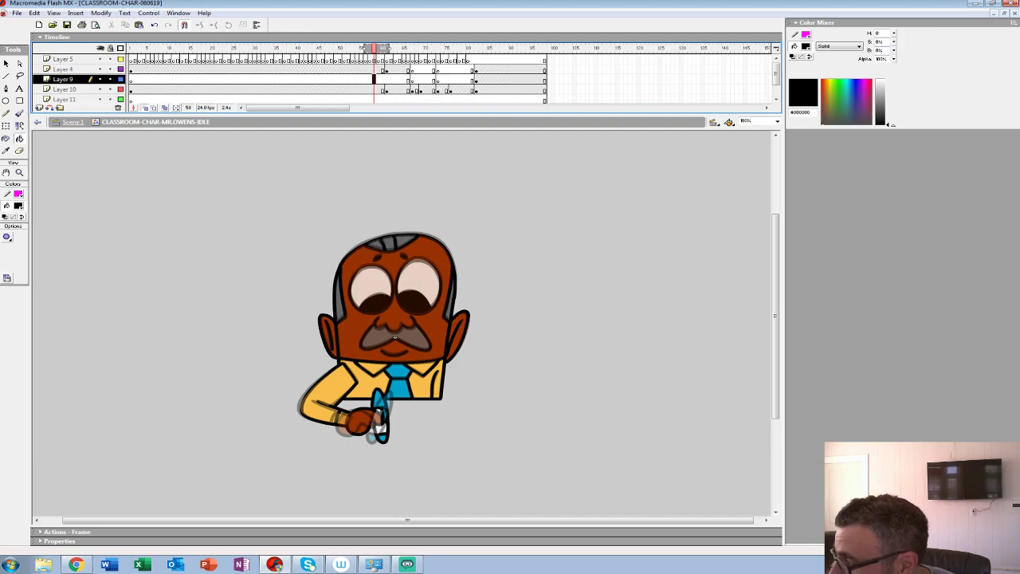
{"action": "key", "text": "Return"}
{"action": "key", "text": "Return"}
{"action": "key", "text": "comma"}
{"action": "key", "text": "comma"}
{"action": "key", "text": "comma"}
{"action": "key", "text": "comma"}
{"action": "key", "text": "comma"}
{"action": "key", "text": "comma"}
{"action": "key", "text": "comma"}
{"action": "key", "text": "comma"}
{"action": "key", "text": "comma"}
{"action": "key", "text": "comma"}
Step: Try shifting the head-turn frames on Layers 4, 9 and 10 slightly later, play back the timing, and undo the shift
{"action": "left_click_drag", "start_coordinate": [413, 71], "coordinate": [431, 90]}
{"action": "left_click", "coordinate": [386, 80]}
{"action": "key", "text": "Return"}
{"action": "key", "text": "Return"}
{"action": "key", "text": "comma"}
{"action": "key", "text": "comma"}
{"action": "key", "text": "comma"}
{"action": "key", "text": "comma"}
{"action": "key", "text": "comma"}
{"action": "key", "text": "comma"}
{"action": "key", "text": "comma"}
{"action": "key", "text": "comma"}
{"action": "key", "text": "comma"}
{"action": "key", "text": "comma"}
{"action": "key", "text": "comma"}
{"action": "key", "text": "comma"}
{"action": "key", "text": "comma"}
{"action": "key", "text": "comma"}
{"action": "key", "text": "comma"}
{"action": "key", "text": "comma"}
{"action": "key", "text": "comma"}
{"action": "key", "text": "comma"}
{"action": "key", "text": "comma"}
{"action": "key", "text": "comma"}
{"action": "key", "text": "Return"}
{"action": "key", "text": "Return"}
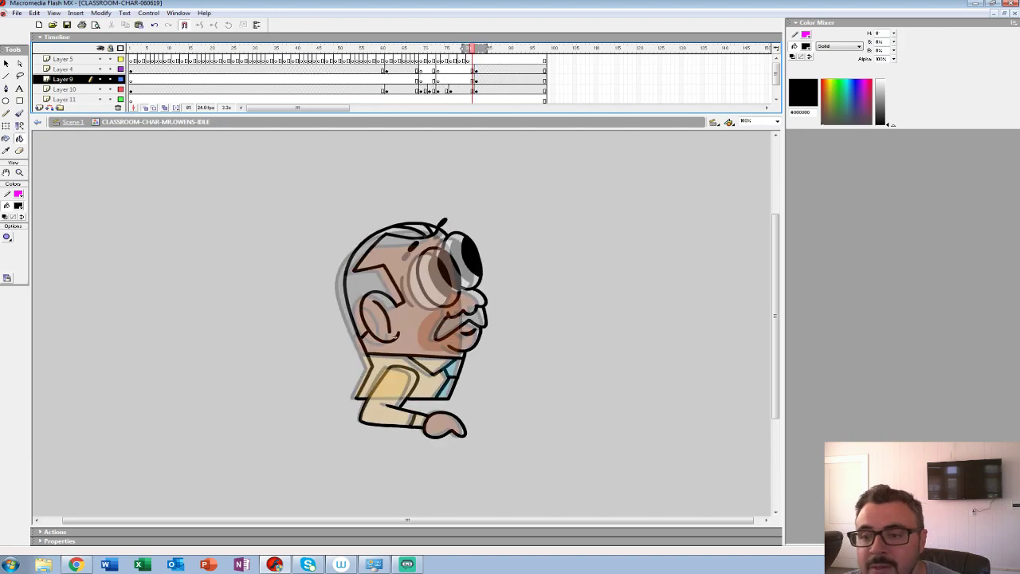
{"action": "key", "text": "ctrl+z"}
Step: Make frame 71 on Layer 10 a blank keyframe for a new in-between
{"action": "left_click", "coordinate": [425, 49]}
{"action": "left_click", "coordinate": [430, 90]}
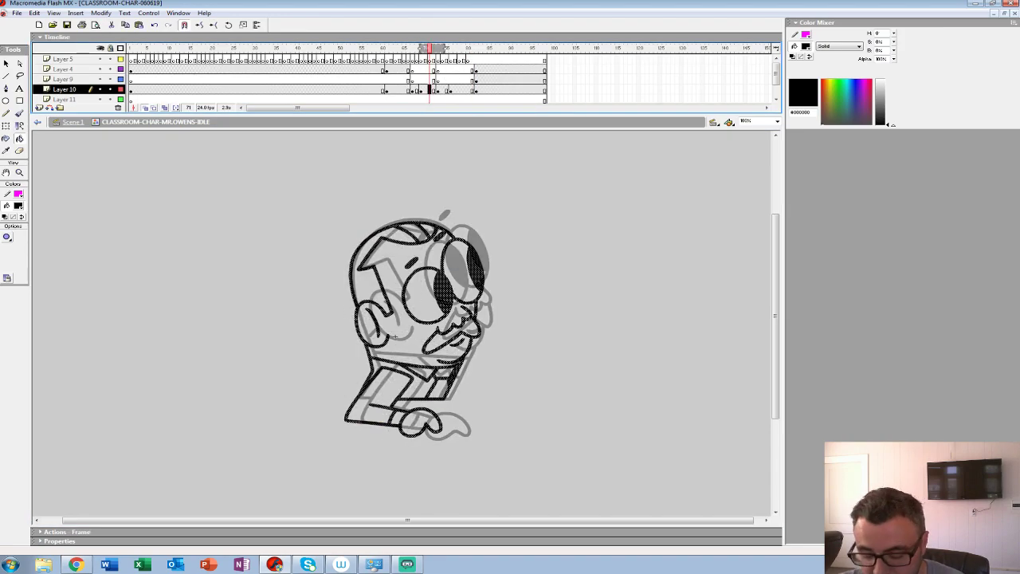
{"action": "key", "text": "Delete"}
Step: Play back the head turn from before the turn starts to check its timing
{"action": "left_click", "coordinate": [339, 70]}
{"action": "key", "text": "Return"}
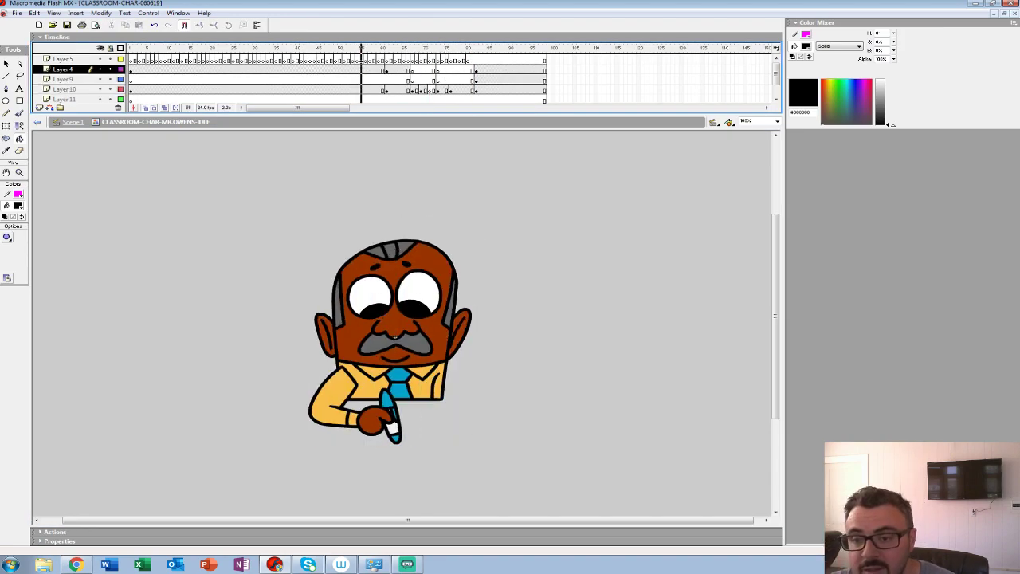
{"action": "left_click", "coordinate": [395, 80]}
{"action": "key", "text": "Return"}
{"action": "key", "text": "Return"}
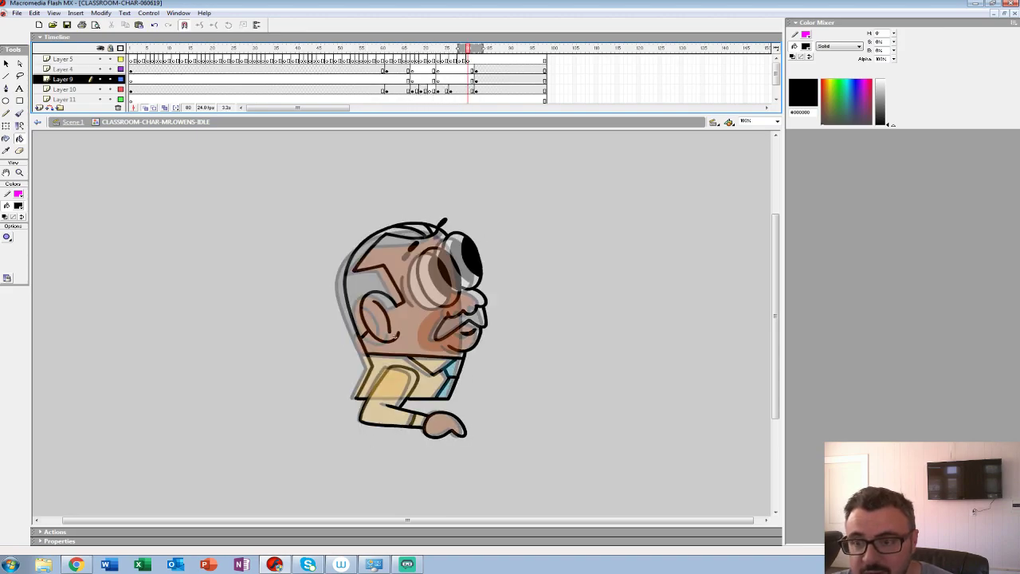
Step: Rough in both eye outlines and the far pupil's edge on frame 71 of Layer 10 with a small #FF0000 brush
{"action": "left_click", "coordinate": [429, 49]}
{"action": "left_click", "coordinate": [429, 90]}
{"action": "left_click", "coordinate": [395, 336]}
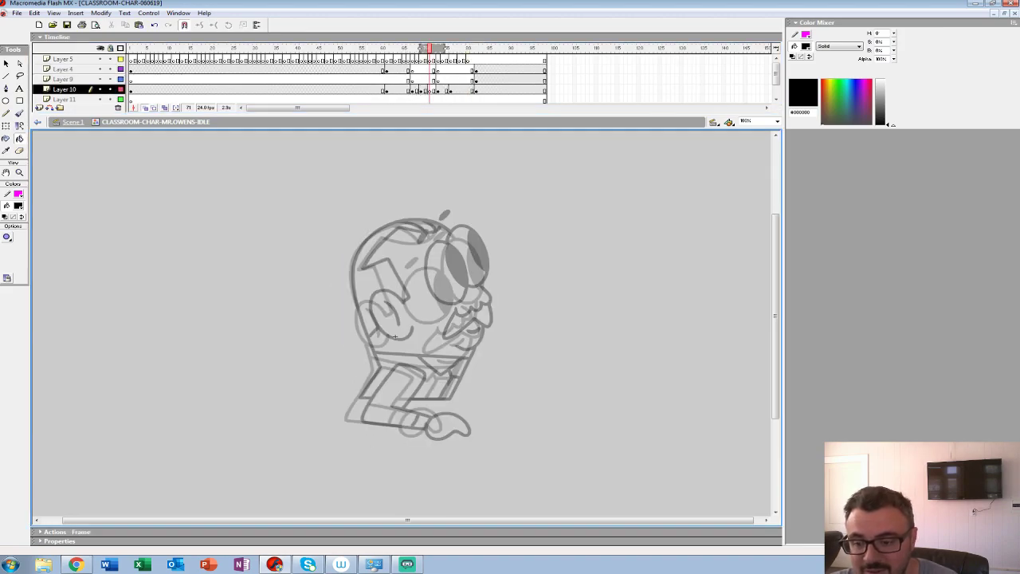
{"action": "key", "text": "z"}
{"action": "left_click", "coordinate": [435, 293]}
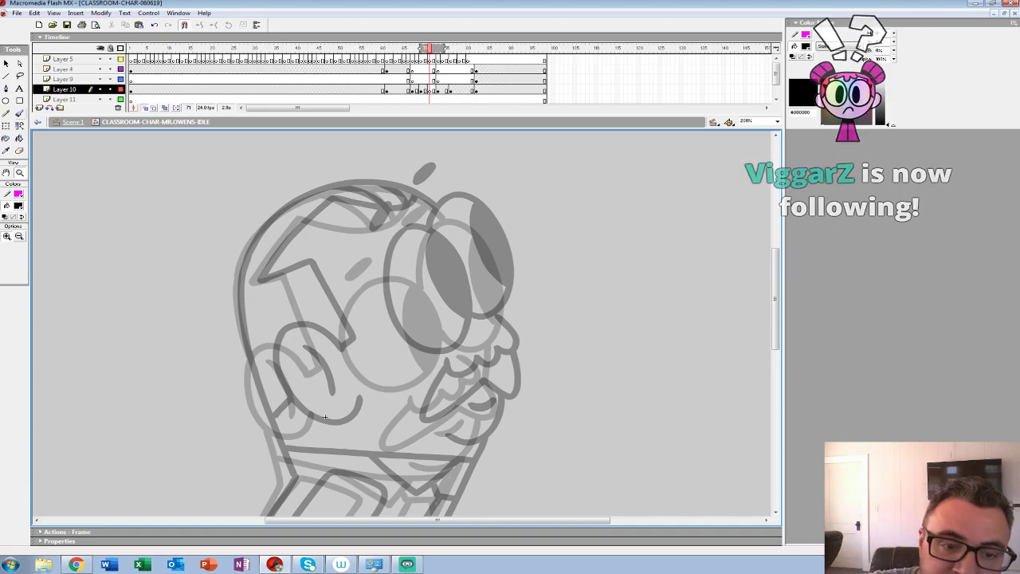
{"action": "key", "text": "b"}
{"action": "left_click", "coordinate": [18, 205]}
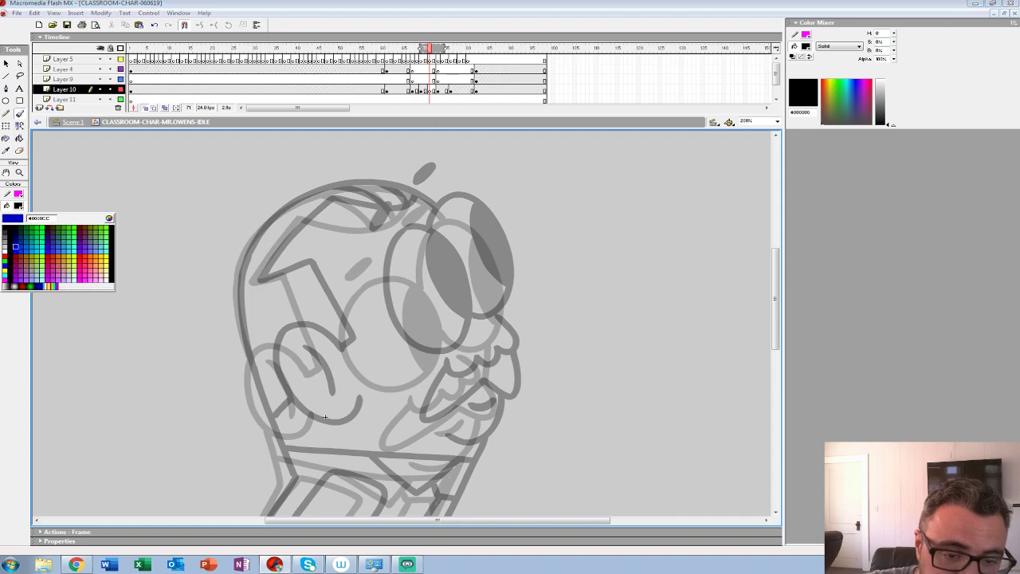
{"action": "left_click", "coordinate": [4, 261]}
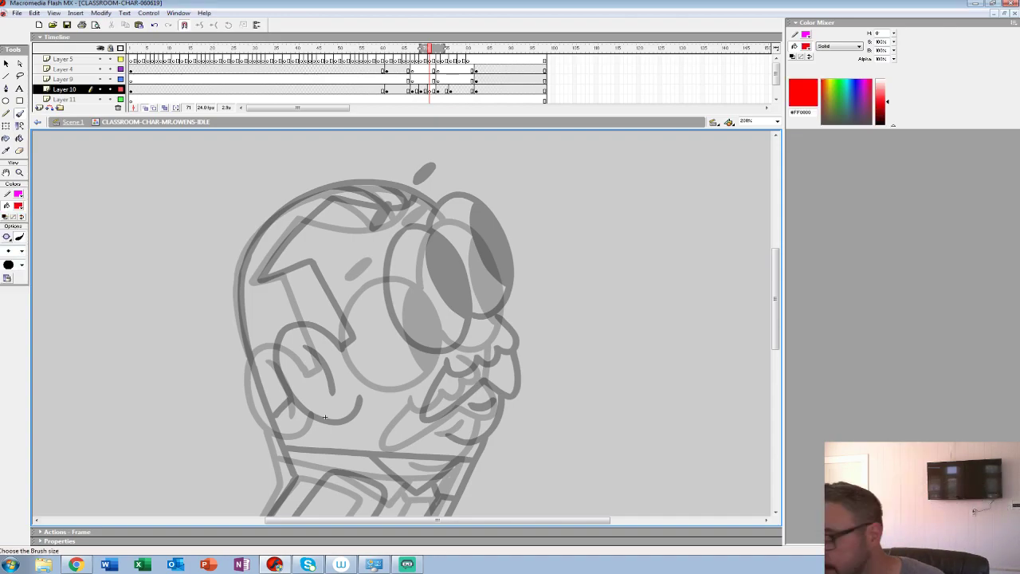
{"action": "mouse_move", "coordinate": [382, 267]}
{"action": "left_mouse_down"}
{"action": "mouse_move", "coordinate": [375, 336]}
{"action": "mouse_move", "coordinate": [416, 368]}
{"action": "mouse_move", "coordinate": [451, 322]}
{"action": "mouse_move", "coordinate": [441, 285]}
{"action": "mouse_move", "coordinate": [369, 290]}
{"action": "mouse_move", "coordinate": [447, 307]}
{"action": "left_mouse_up"}
{"action": "mouse_move", "coordinate": [421, 266]}
{"action": "left_mouse_down"}
{"action": "mouse_move", "coordinate": [449, 337]}
{"action": "mouse_move", "coordinate": [500, 243]}
{"action": "mouse_move", "coordinate": [423, 259]}
{"action": "left_mouse_up"}
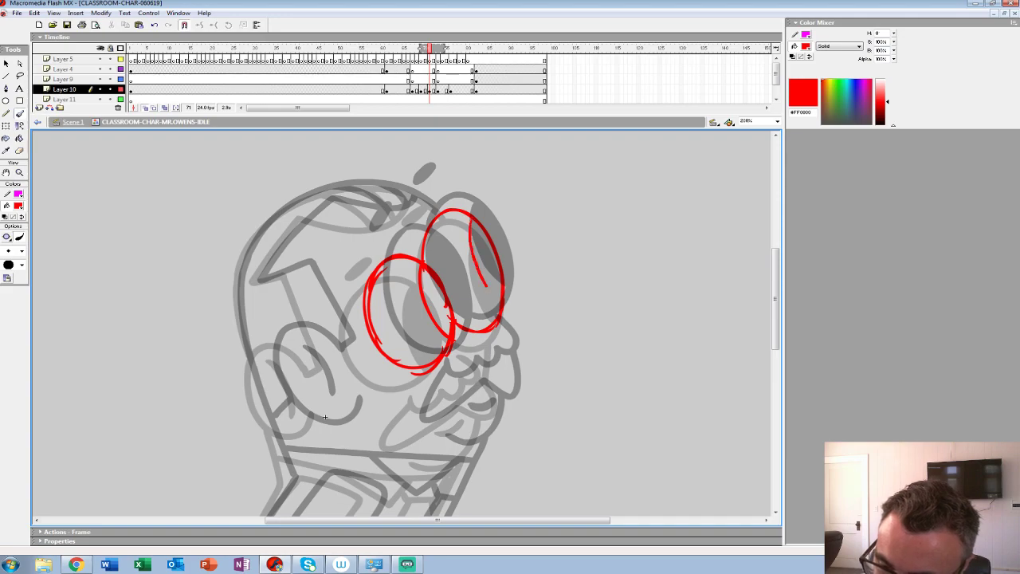
{"action": "left_click_drag", "start_coordinate": [472, 219], "coordinate": [505, 307]}
Step: Rough in the nose, moustache, mouth and chin in red between the two onion-skinned poses
{"action": "left_click_drag", "start_coordinate": [325, 417], "coordinate": [338, 302]}
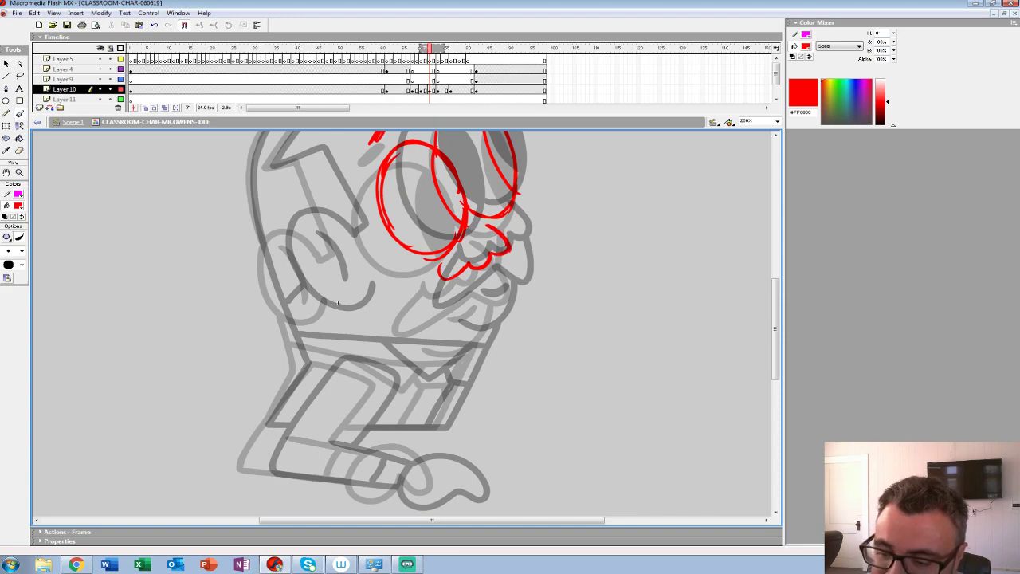
{"action": "left_click_drag", "start_coordinate": [415, 317], "coordinate": [489, 279]}
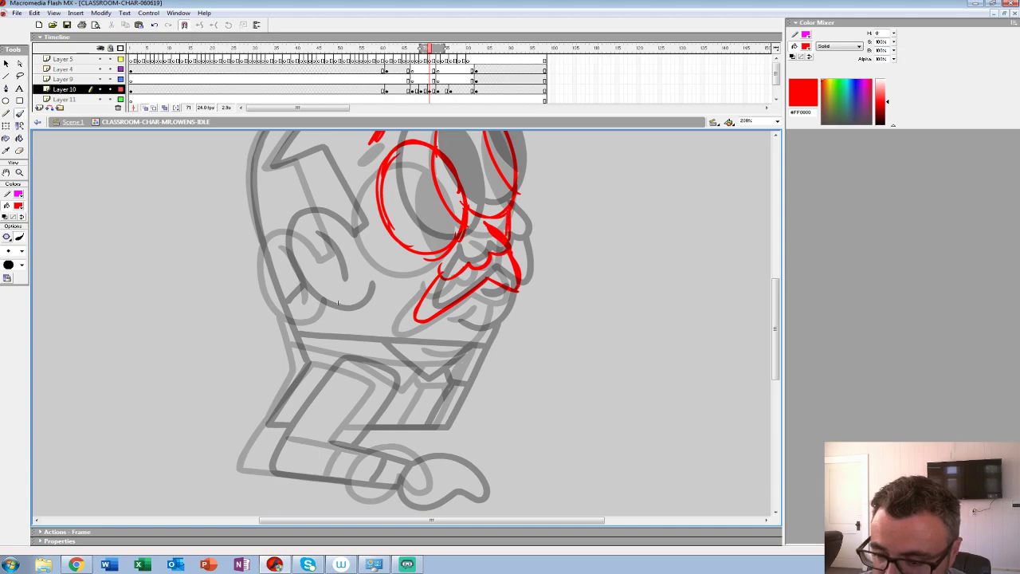
{"action": "left_click_drag", "start_coordinate": [338, 303], "coordinate": [381, 308]}
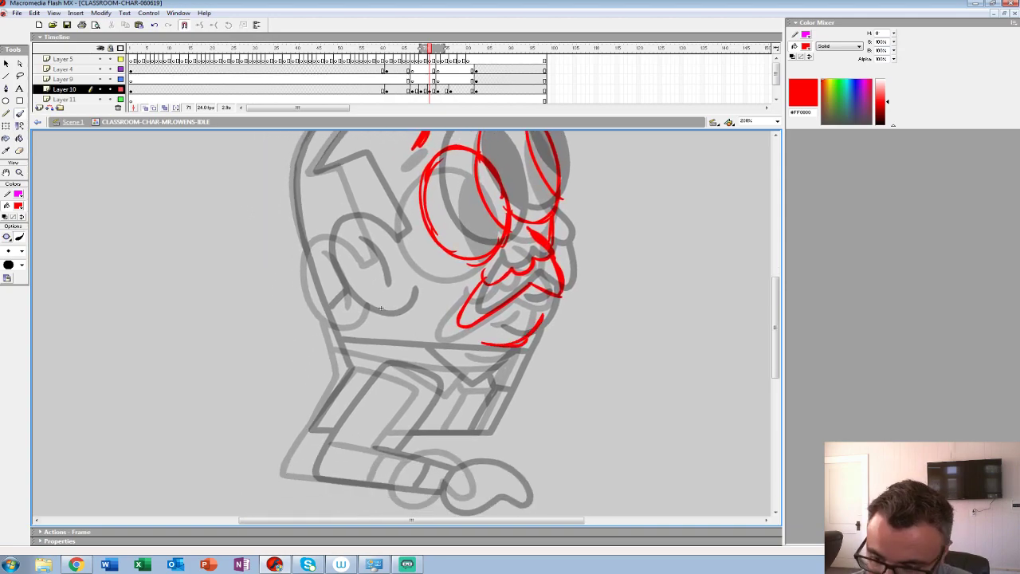
{"action": "left_click_drag", "start_coordinate": [545, 292], "coordinate": [494, 348]}
Step: Rough in the top and back contour of the head down to the collar in red
{"action": "mouse_move", "coordinate": [381, 308]}
{"action": "left_mouse_down"}
{"action": "mouse_move", "coordinate": [408, 288]}
{"action": "mouse_move", "coordinate": [429, 398]}
{"action": "mouse_move", "coordinate": [487, 393]}
{"action": "left_mouse_up"}
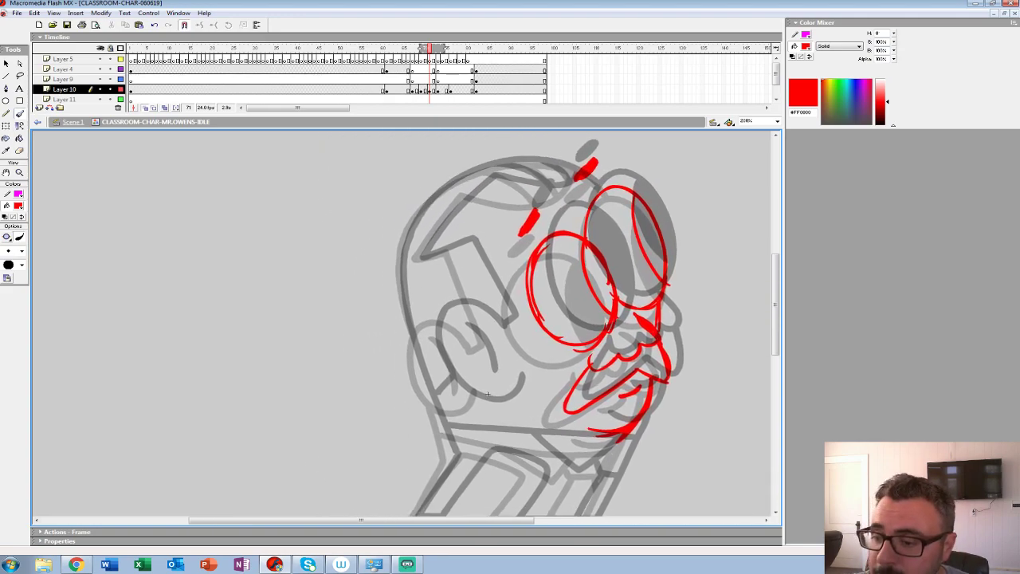
{"action": "mouse_move", "coordinate": [498, 165]}
{"action": "left_mouse_down"}
{"action": "mouse_move", "coordinate": [436, 195]}
{"action": "mouse_move", "coordinate": [408, 235]}
{"action": "left_mouse_up"}
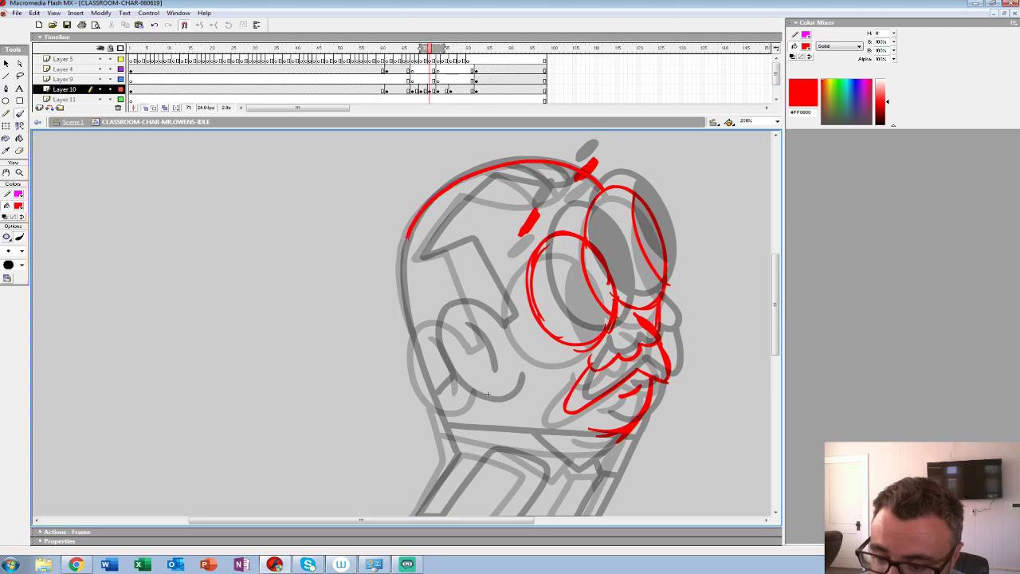
{"action": "left_click_drag", "start_coordinate": [405, 312], "coordinate": [449, 443]}
Step: Rough in the ear with its inner fold and the hairline in red, replacing the first ear stroke
{"action": "left_click_drag", "start_coordinate": [488, 392], "coordinate": [504, 310]}
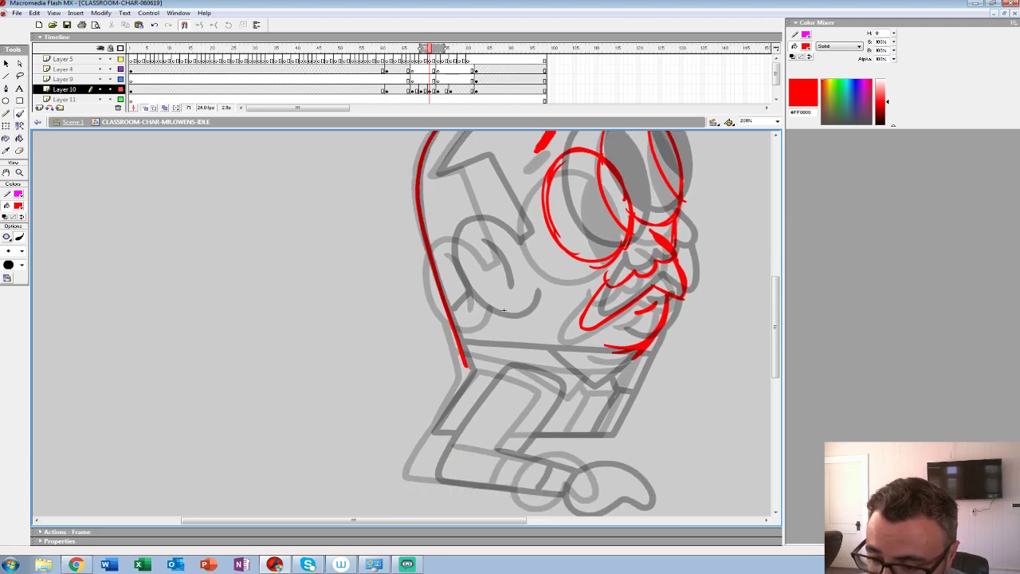
{"action": "key", "text": "ctrl+z"}
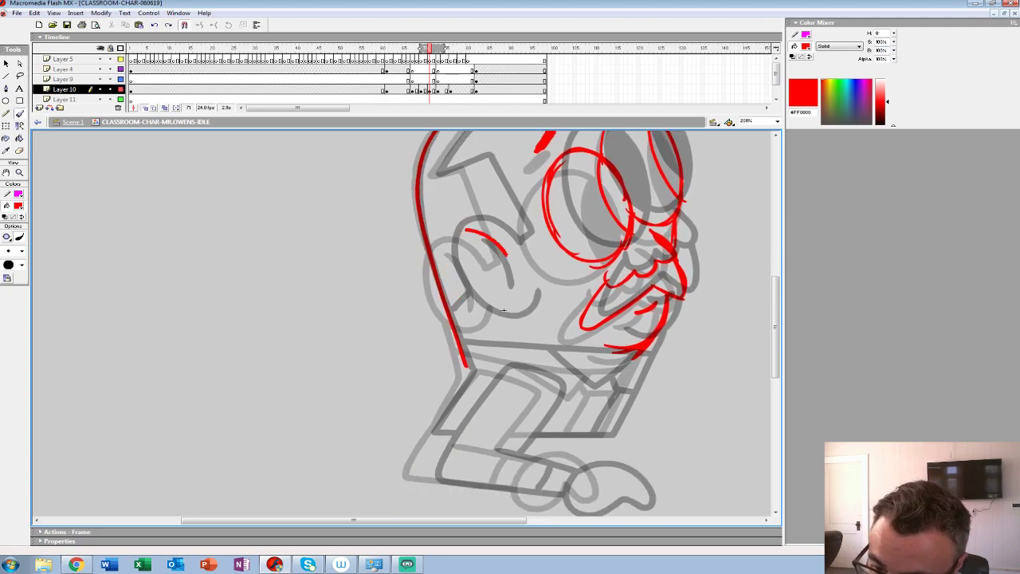
{"action": "mouse_move", "coordinate": [447, 283]}
{"action": "left_mouse_down"}
{"action": "mouse_move", "coordinate": [484, 321]}
{"action": "mouse_move", "coordinate": [510, 315]}
{"action": "left_mouse_up"}
{"action": "mouse_move", "coordinate": [471, 245]}
{"action": "left_mouse_down"}
{"action": "mouse_move", "coordinate": [503, 310]}
{"action": "mouse_move", "coordinate": [503, 371]}
{"action": "left_mouse_up"}
{"action": "mouse_move", "coordinate": [518, 306]}
{"action": "left_mouse_down"}
{"action": "mouse_move", "coordinate": [479, 230]}
{"action": "mouse_move", "coordinate": [433, 234]}
{"action": "mouse_move", "coordinate": [487, 163]}
{"action": "mouse_move", "coordinate": [590, 154]}
{"action": "left_mouse_up"}
Step: Rough in the collar line and torso outline in red, with the shirt collar and tie inside it
{"action": "mouse_move", "coordinate": [502, 370]}
{"action": "left_mouse_down"}
{"action": "mouse_move", "coordinate": [427, 287]}
{"action": "mouse_move", "coordinate": [388, 210]}
{"action": "left_mouse_up"}
{"action": "left_click_drag", "start_coordinate": [507, 255], "coordinate": [346, 262]}
{"action": "left_click_drag", "start_coordinate": [416, 256], "coordinate": [533, 249]}
{"action": "mouse_move", "coordinate": [490, 331]}
{"action": "left_mouse_down"}
{"action": "mouse_move", "coordinate": [317, 330]}
{"action": "mouse_move", "coordinate": [352, 266]}
{"action": "left_mouse_up"}
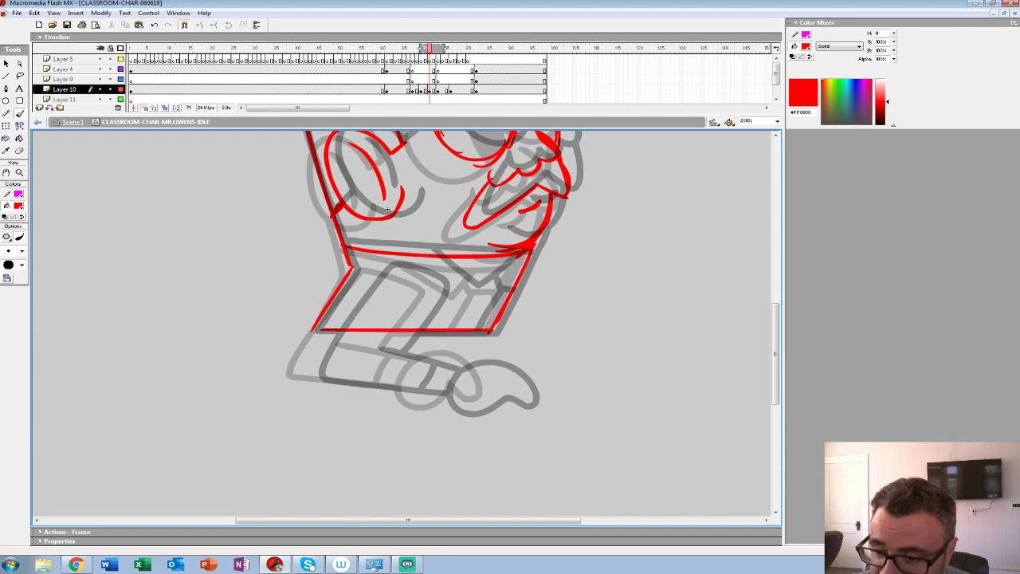
{"action": "left_click_drag", "start_coordinate": [482, 273], "coordinate": [417, 250]}
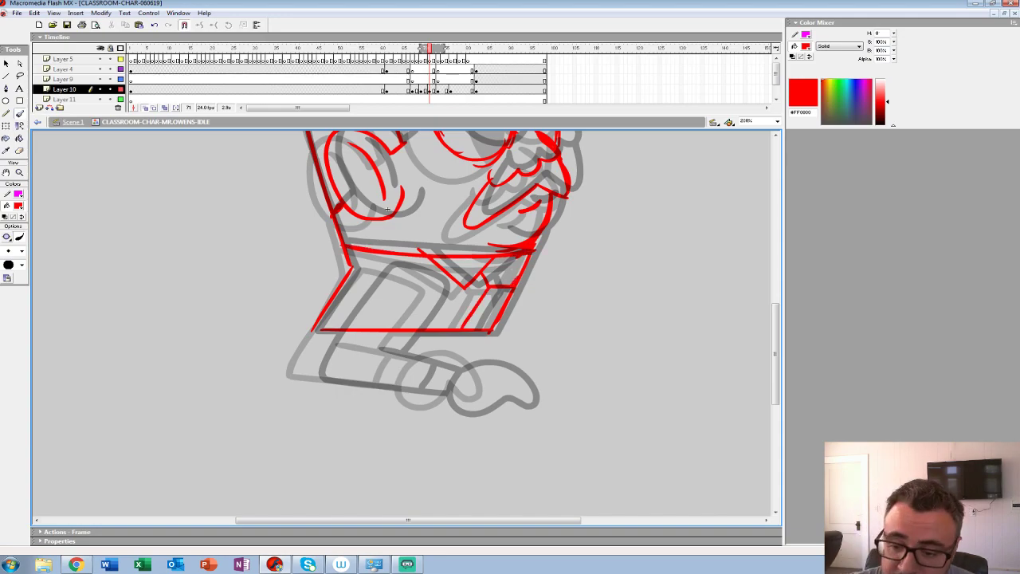
Step: Rough in the bent arm with its sleeve cuff and the rounded hand in red
{"action": "left_click_drag", "start_coordinate": [375, 266], "coordinate": [307, 362]}
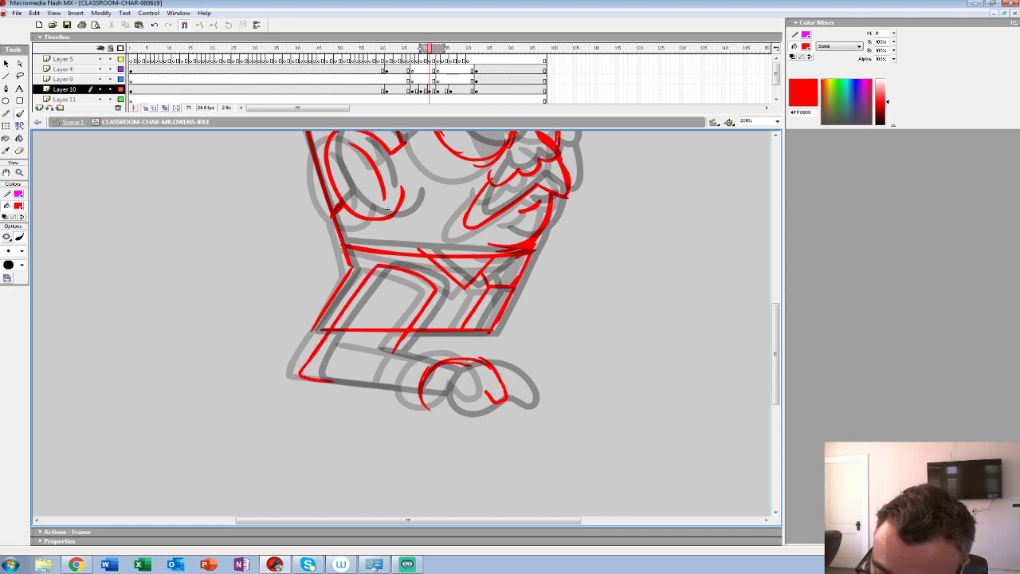
{"action": "left_click_drag", "start_coordinate": [488, 360], "coordinate": [443, 408]}
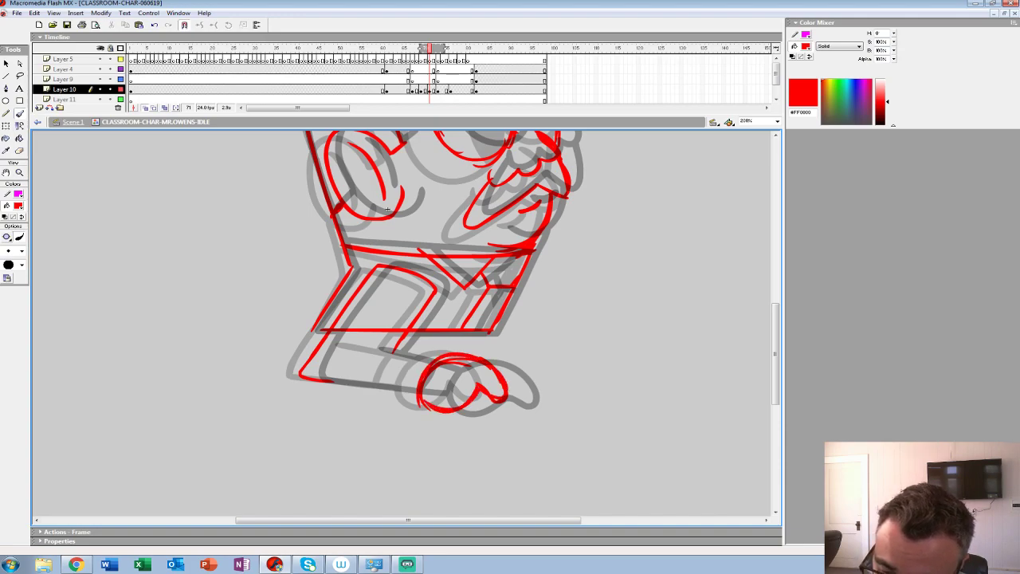
{"action": "left_click_drag", "start_coordinate": [409, 356], "coordinate": [361, 346]}
{"action": "left_click_drag", "start_coordinate": [309, 378], "coordinate": [424, 392]}
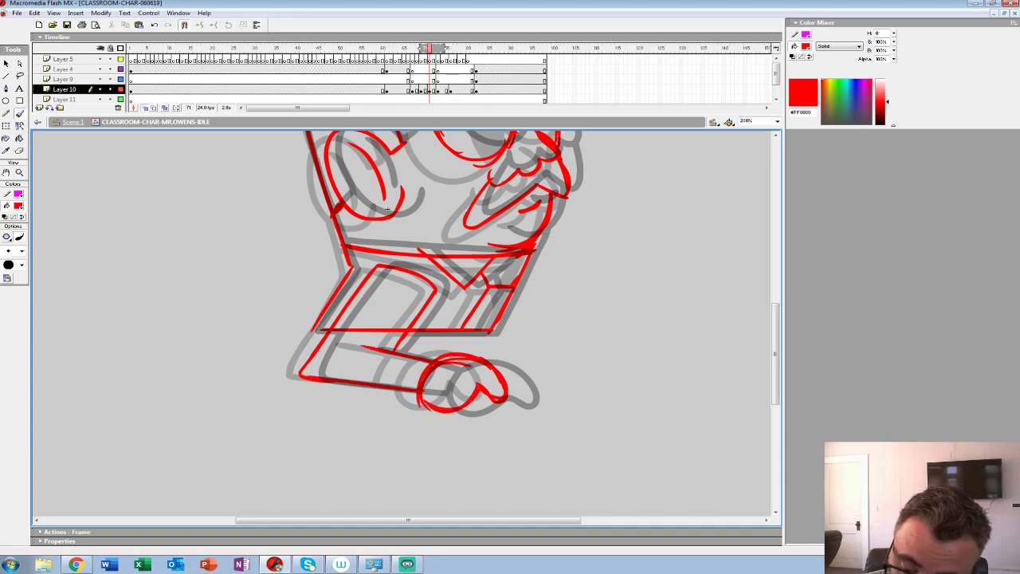
{"action": "left_click_drag", "start_coordinate": [336, 341], "coordinate": [416, 359]}
{"action": "left_click_drag", "start_coordinate": [304, 367], "coordinate": [371, 269]}
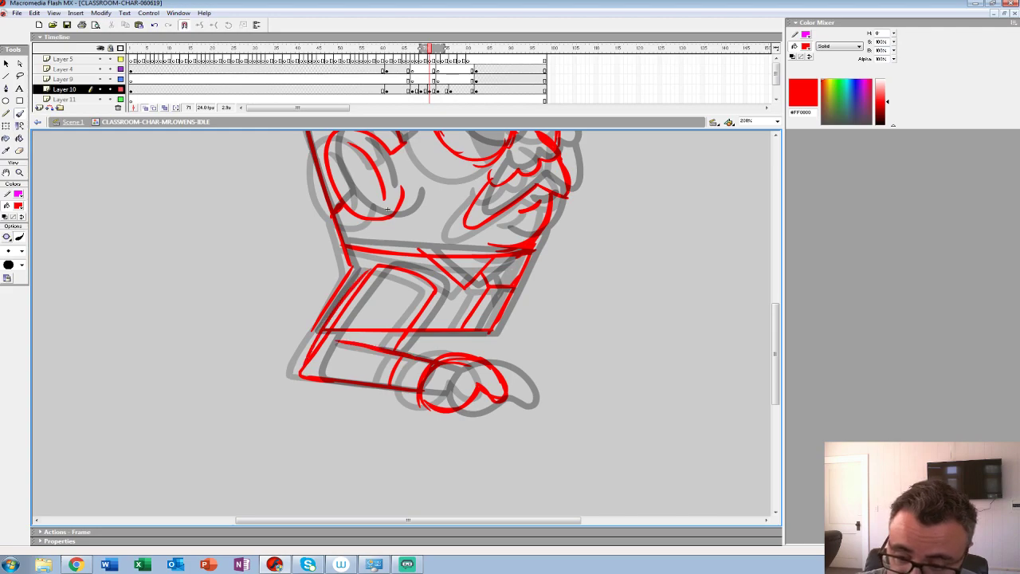
Step: Play back the head turn at 50% zoom to check the new frame 71 rough in motion
{"action": "mouse_move", "coordinate": [388, 209]}
{"action": "left_mouse_down"}
{"action": "mouse_move", "coordinate": [372, 306]}
{"action": "mouse_move", "coordinate": [374, 383]}
{"action": "left_mouse_up"}
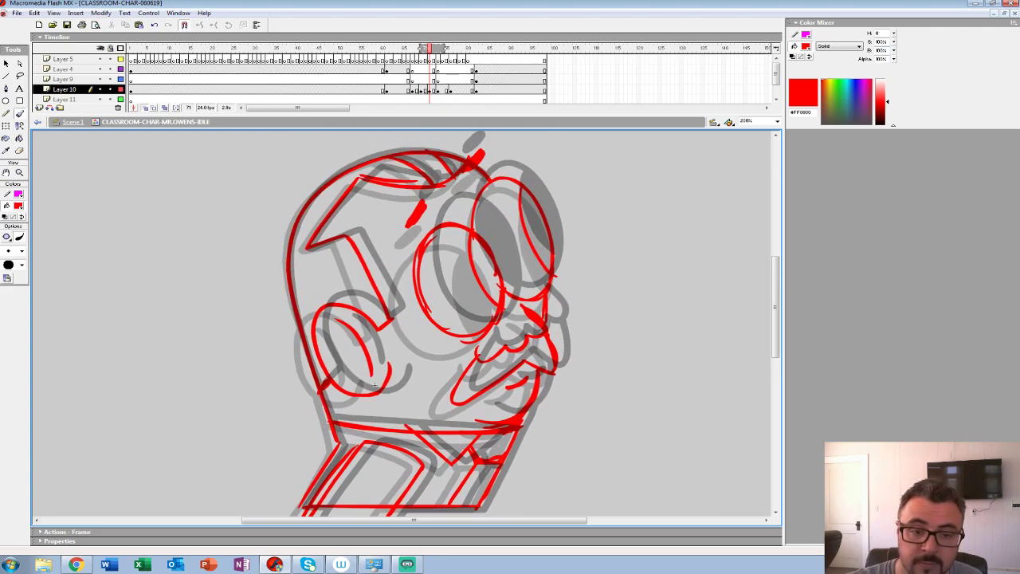
{"action": "left_click", "coordinate": [19, 172]}
{"action": "left_click", "coordinate": [398, 308], "text": "alt"}
{"action": "left_click", "coordinate": [399, 308], "text": "alt"}
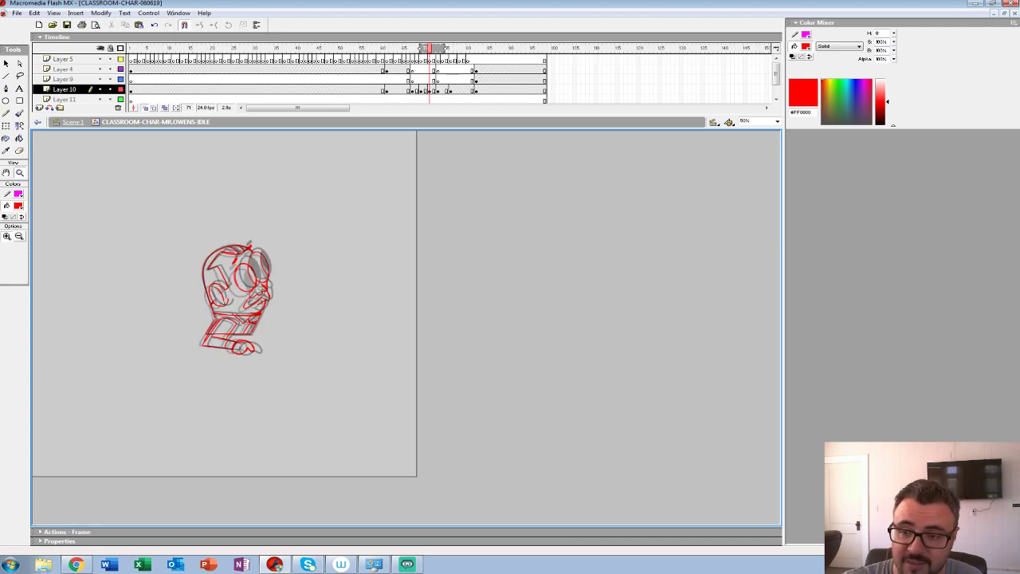
{"action": "left_click", "coordinate": [374, 79]}
{"action": "key", "text": "Return"}
{"action": "key", "text": "Return"}
{"action": "left_click", "coordinate": [374, 80]}
{"action": "key", "text": "Return"}
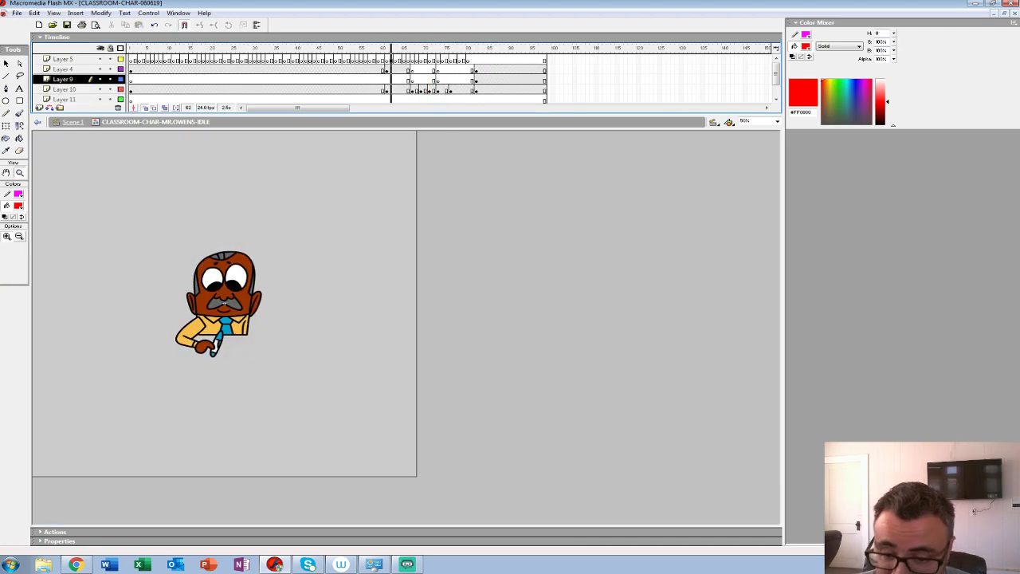
Step: Play back the head turn several times from the frames just before the turn and around its end
{"action": "left_click", "coordinate": [375, 70]}
{"action": "key", "text": "Return"}
{"action": "left_click", "coordinate": [374, 70]}
{"action": "key", "text": "Return"}
{"action": "left_click", "coordinate": [362, 70]}
{"action": "key", "text": "Return"}
{"action": "left_click_drag", "start_coordinate": [421, 69], "coordinate": [443, 69]}
{"action": "key", "text": "Return"}
{"action": "left_click", "coordinate": [443, 79]}
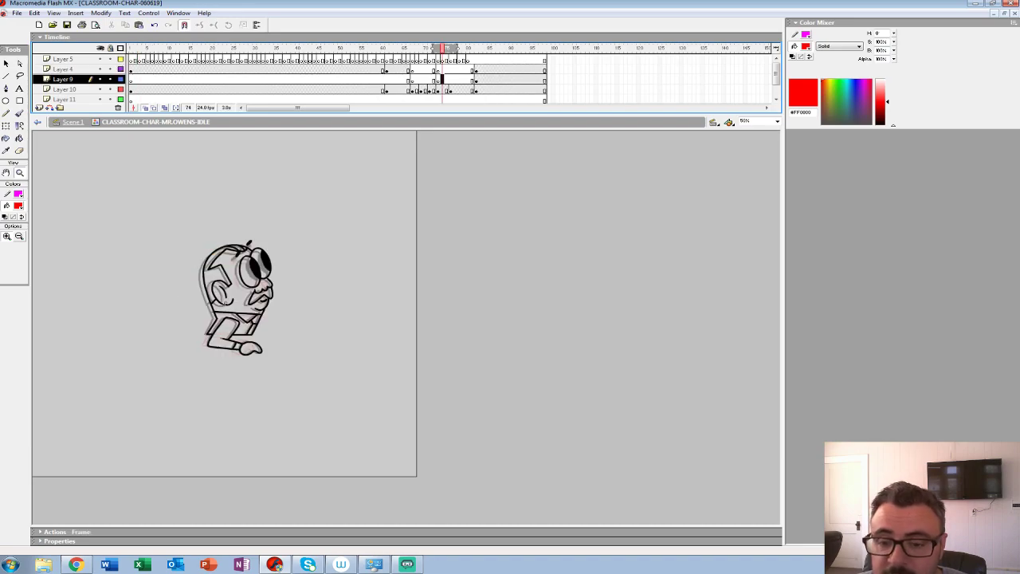
Step: Brush a black eye-bag line beside the near eye on Layer 10's frame 73 drawing, with a wider onion skin range
{"action": "left_click", "coordinate": [438, 89]}
{"action": "left_click", "coordinate": [235, 280]}
{"action": "left_click", "coordinate": [425, 325]}
{"action": "left_click_drag", "start_coordinate": [430, 49], "coordinate": [495, 49]}
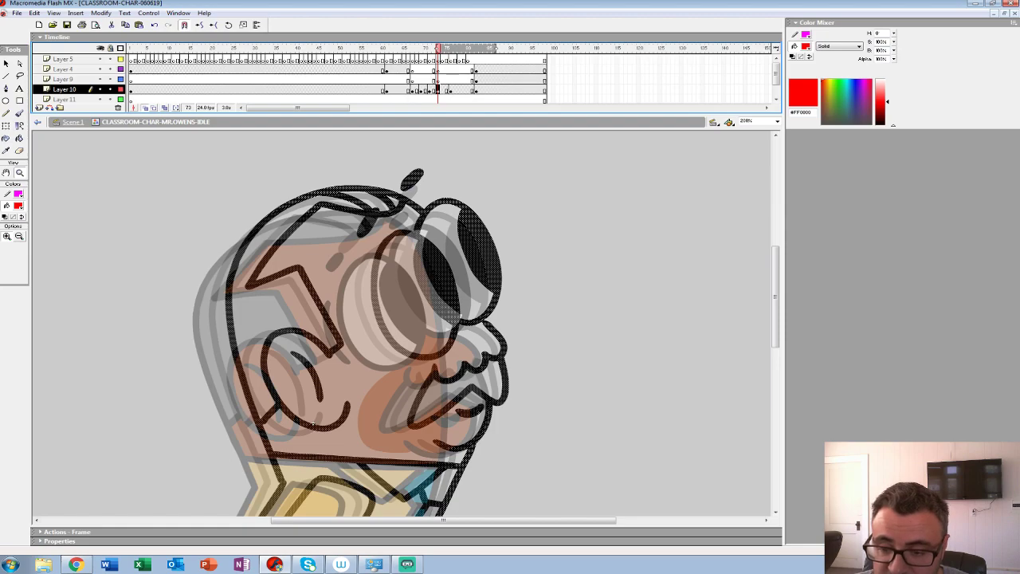
{"action": "left_click", "coordinate": [429, 310]}
{"action": "left_click", "coordinate": [18, 206]}
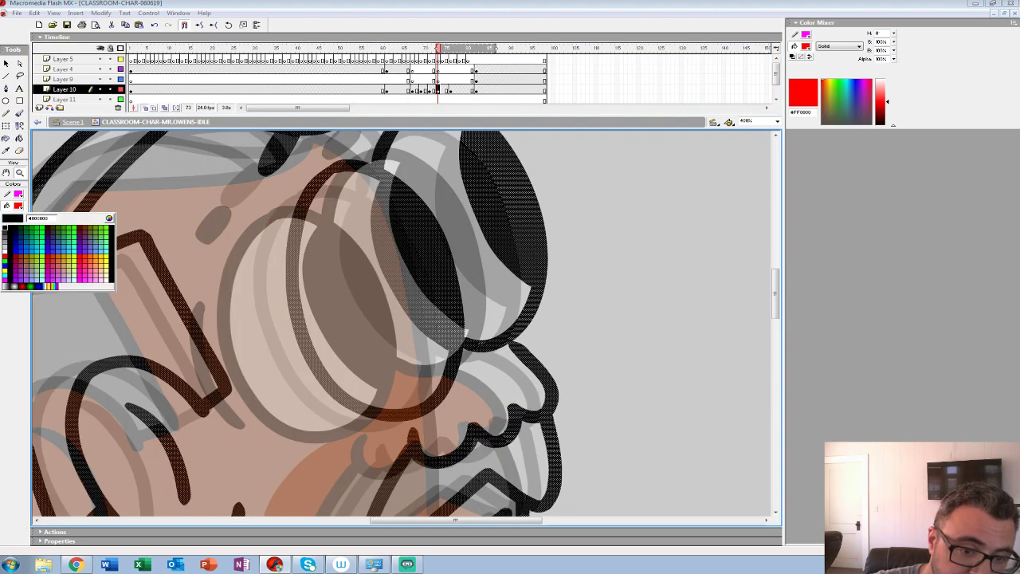
{"action": "left_click", "coordinate": [5, 228]}
{"action": "left_click", "coordinate": [19, 113]}
{"action": "left_click", "coordinate": [12, 264]}
{"action": "left_click", "coordinate": [12, 362]}
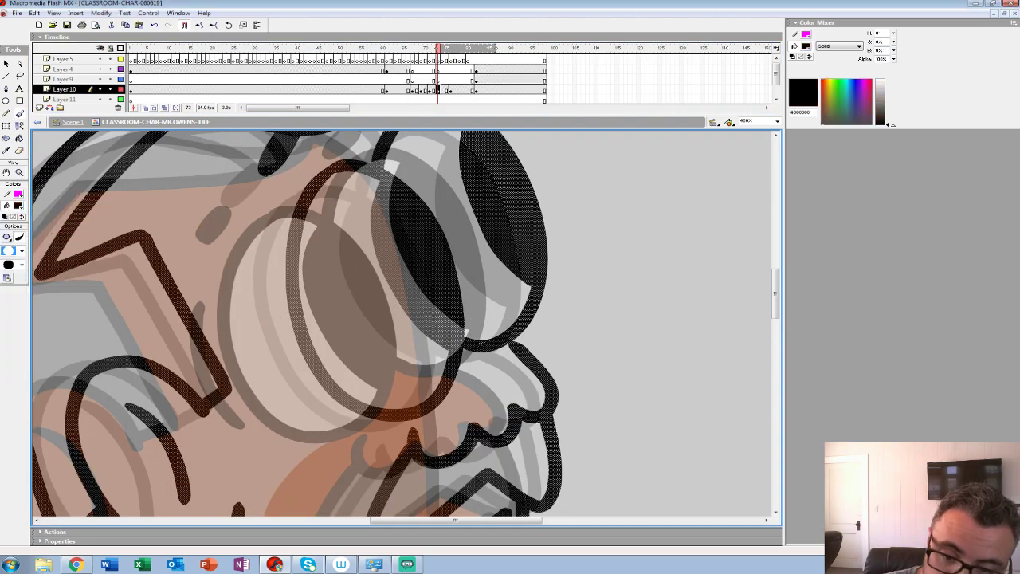
{"action": "mouse_move", "coordinate": [263, 249]}
{"action": "left_mouse_down"}
{"action": "mouse_move", "coordinate": [260, 334]}
{"action": "mouse_move", "coordinate": [317, 423]}
{"action": "left_mouse_up"}
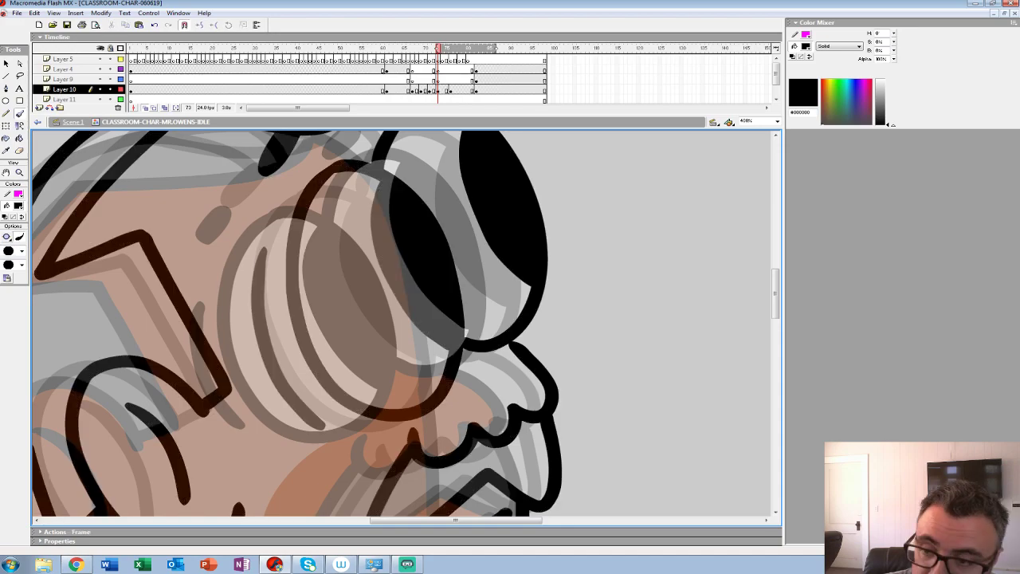
Step: Brush the matching black eye-bag line beside the near eye on Layer 10's frame 76 drawing
{"action": "left_click", "coordinate": [451, 90]}
{"action": "mouse_move", "coordinate": [236, 274]}
{"action": "left_mouse_down"}
{"action": "mouse_move", "coordinate": [279, 409]}
{"action": "mouse_move", "coordinate": [305, 433]}
{"action": "left_mouse_up"}
{"action": "key", "text": "ctrl+a"}
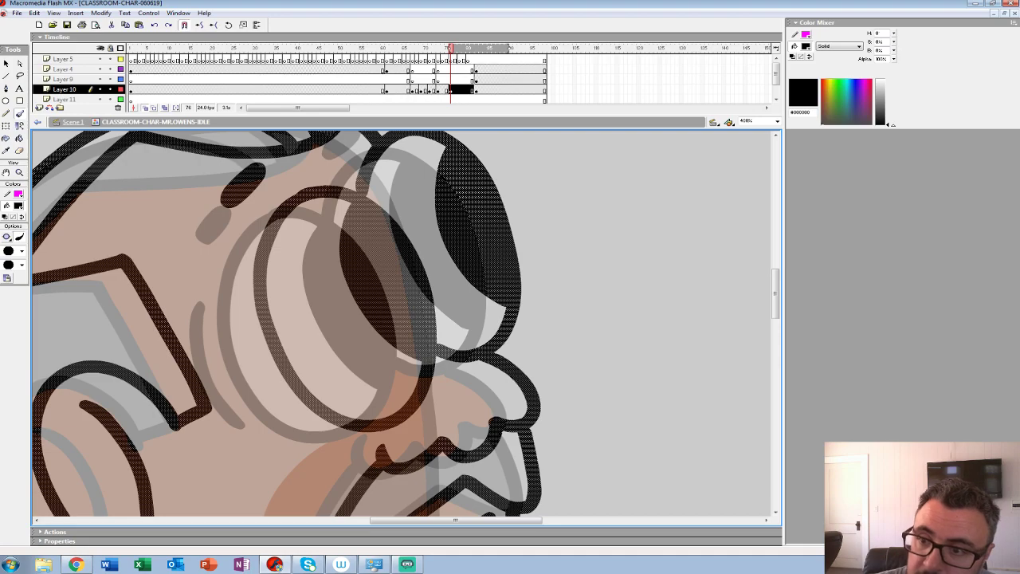
{"action": "left_click_drag", "start_coordinate": [449, 49], "coordinate": [445, 48]}
{"action": "mouse_move", "coordinate": [232, 295]}
{"action": "left_mouse_down"}
{"action": "mouse_move", "coordinate": [256, 397]}
{"action": "mouse_move", "coordinate": [291, 434]}
{"action": "left_mouse_up"}
Step: Play back the head turn at 50% zoom with onion skinning off
{"action": "key", "text": "z"}
{"action": "left_click", "coordinate": [456, 306], "text": "alt"}
{"action": "left_click", "coordinate": [456, 307], "text": "alt"}
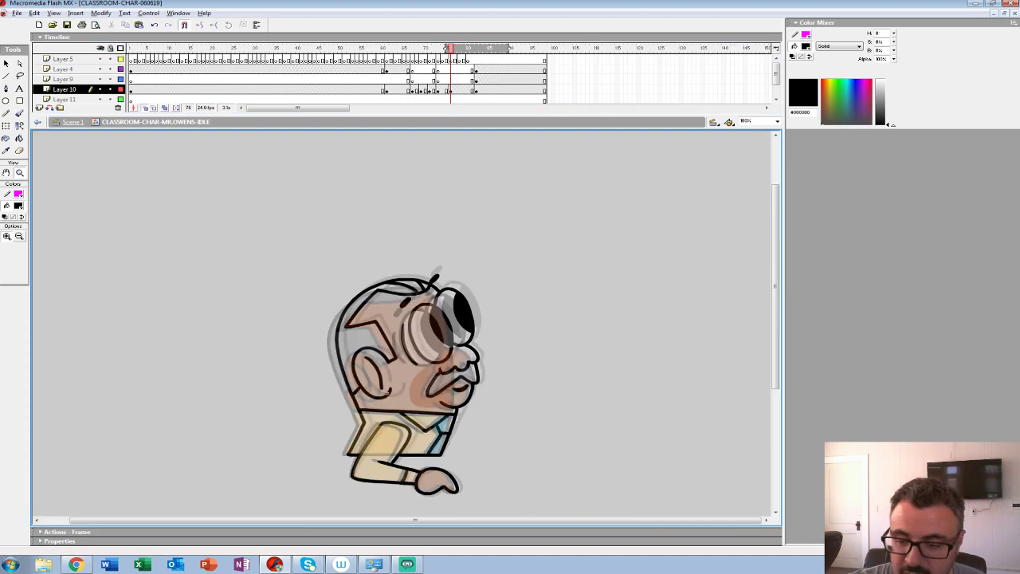
{"action": "left_click", "coordinate": [456, 307], "text": "alt"}
{"action": "left_click", "coordinate": [145, 107]}
{"action": "left_click", "coordinate": [408, 69]}
{"action": "key", "text": "Return"}
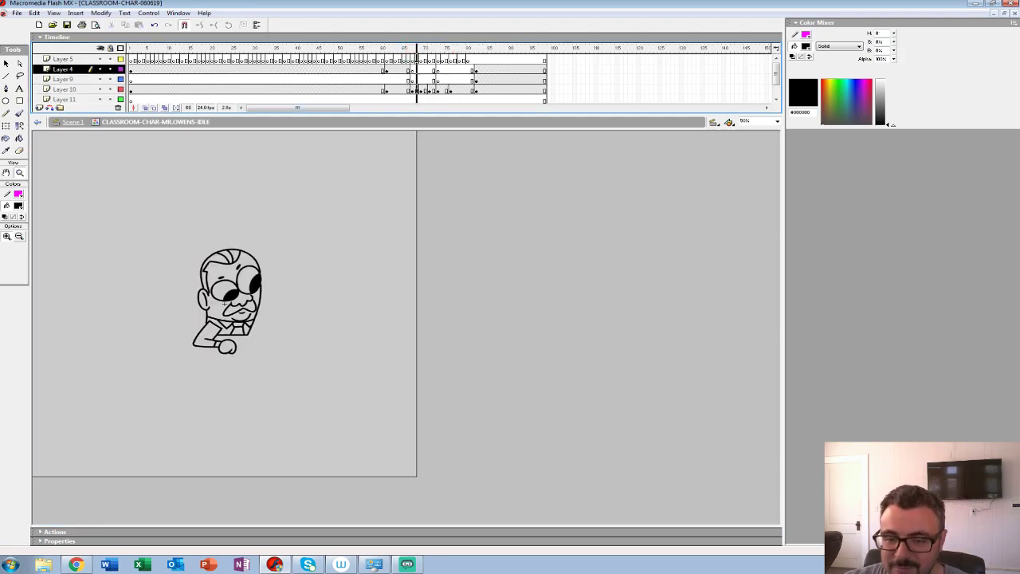
{"action": "key", "text": "Return"}
Step: Turn on onion skinning with a narrow range around the empty frame 72 of Layer 10 and choose a brush size for inking
{"action": "left_click_drag", "start_coordinate": [493, 49], "coordinate": [421, 49]}
{"action": "left_click", "coordinate": [429, 90]}
{"action": "left_click", "coordinate": [219, 346]}
{"action": "left_click", "coordinate": [408, 70]}
{"action": "left_click", "coordinate": [396, 79]}
{"action": "left_click", "coordinate": [425, 90]}
{"action": "left_click", "coordinate": [434, 90]}
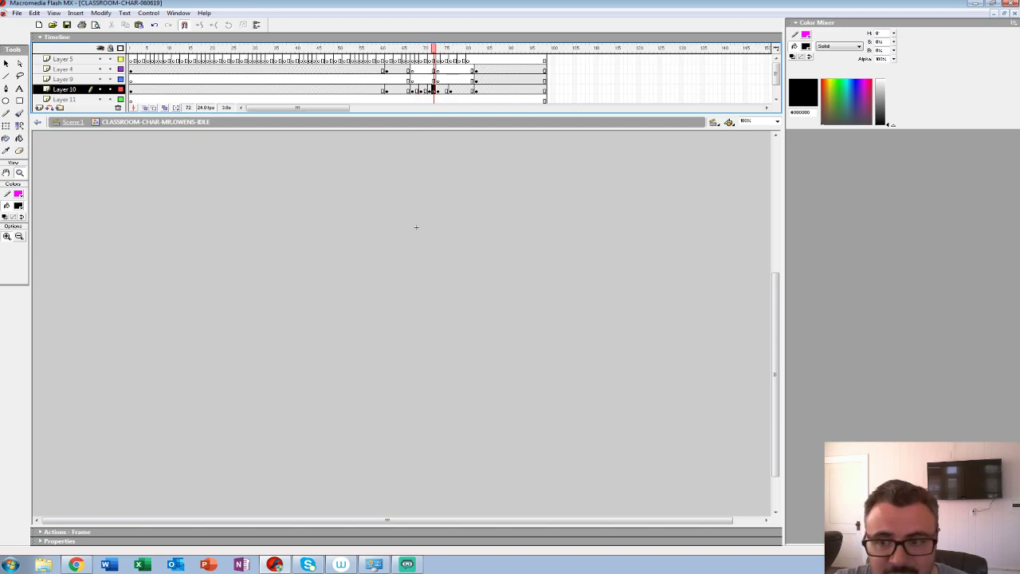
{"action": "key", "text": "alt+shift+o"}
{"action": "left_click_drag", "start_coordinate": [491, 49], "coordinate": [425, 48]}
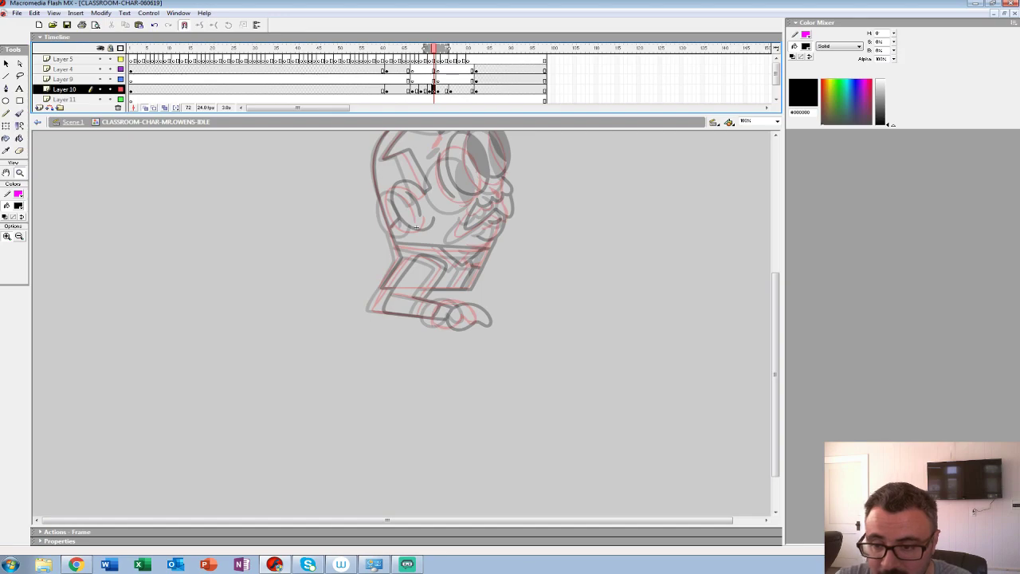
{"action": "left_click_drag", "start_coordinate": [416, 227], "coordinate": [393, 284]}
{"action": "left_click", "coordinate": [412, 262]}
{"action": "left_click", "coordinate": [450, 256]}
{"action": "left_click_drag", "start_coordinate": [451, 256], "coordinate": [490, 264]}
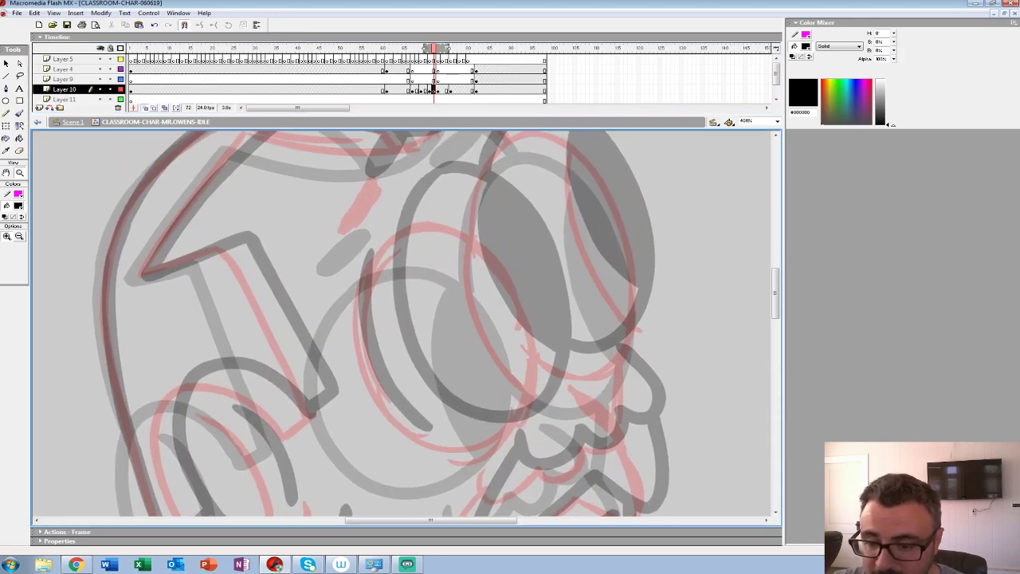
{"action": "left_click", "coordinate": [19, 113]}
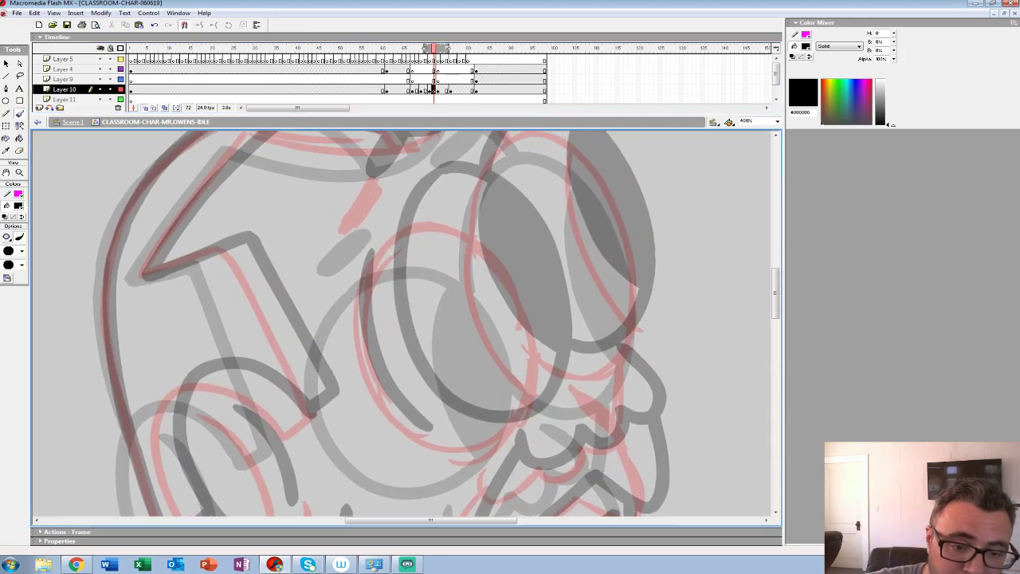
{"action": "left_click", "coordinate": [22, 251]}
{"action": "left_click", "coordinate": [12, 363]}
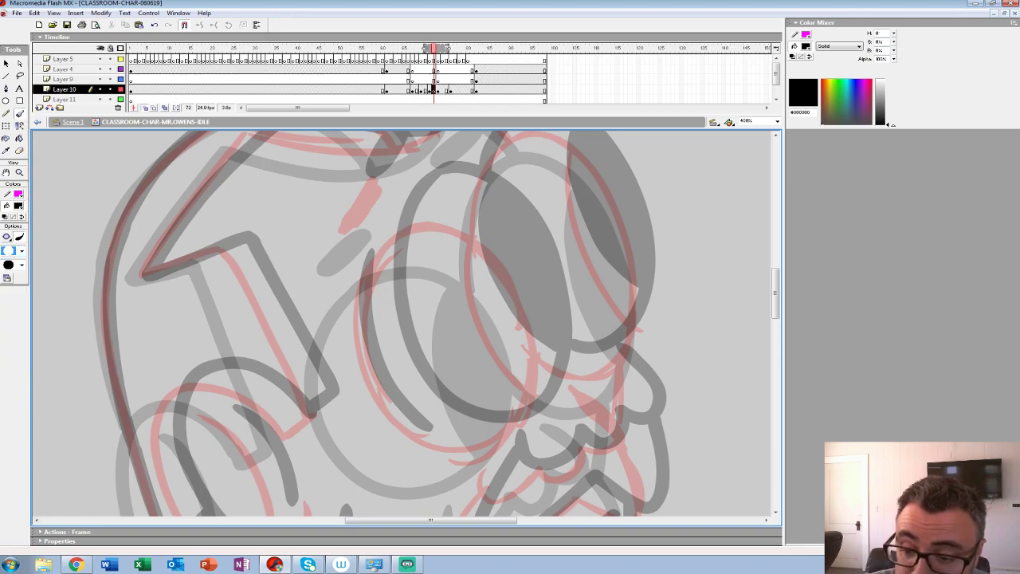
{"action": "mouse_move", "coordinate": [381, 249]}
{"action": "left_mouse_down"}
{"action": "mouse_move", "coordinate": [364, 312]}
{"action": "mouse_move", "coordinate": [386, 391]}
{"action": "mouse_move", "coordinate": [416, 427]}
{"action": "mouse_move", "coordinate": [486, 372]}
{"action": "left_mouse_up"}
{"action": "key", "text": "ctrl+z"}
{"action": "mouse_move", "coordinate": [459, 189]}
{"action": "left_mouse_down"}
{"action": "mouse_move", "coordinate": [428, 293]}
{"action": "mouse_move", "coordinate": [477, 380]}
{"action": "mouse_move", "coordinate": [526, 396]}
{"action": "mouse_move", "coordinate": [581, 386]}
{"action": "mouse_move", "coordinate": [614, 273]}
{"action": "left_mouse_up"}
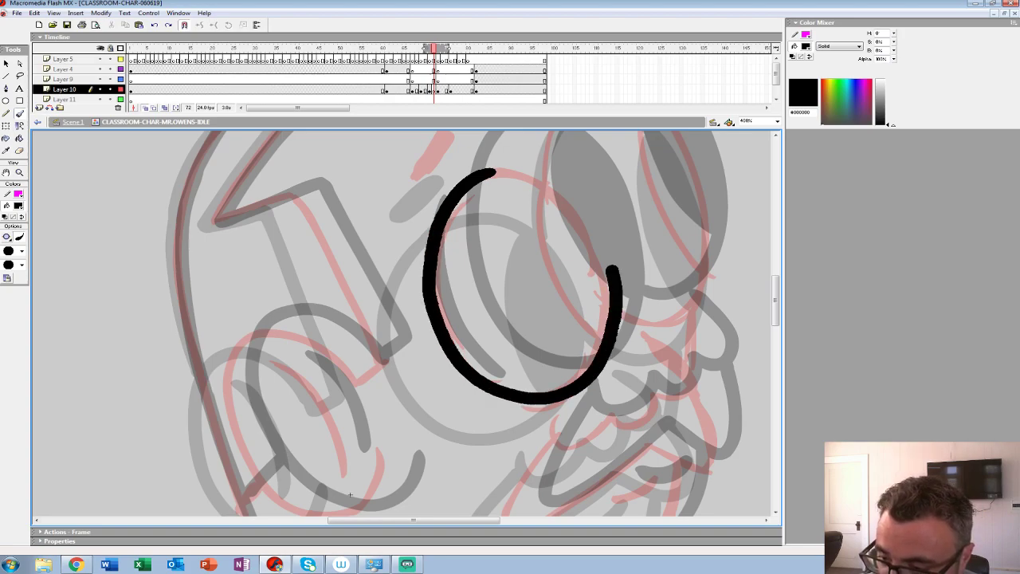
{"action": "key", "text": "ctrl+z"}
{"action": "mouse_move", "coordinate": [491, 172]}
{"action": "left_mouse_down"}
{"action": "mouse_move", "coordinate": [431, 243]}
{"action": "mouse_move", "coordinate": [460, 367]}
{"action": "mouse_move", "coordinate": [558, 403]}
{"action": "mouse_move", "coordinate": [606, 307]}
{"action": "mouse_move", "coordinate": [546, 191]}
{"action": "mouse_move", "coordinate": [495, 170]}
{"action": "left_mouse_up"}
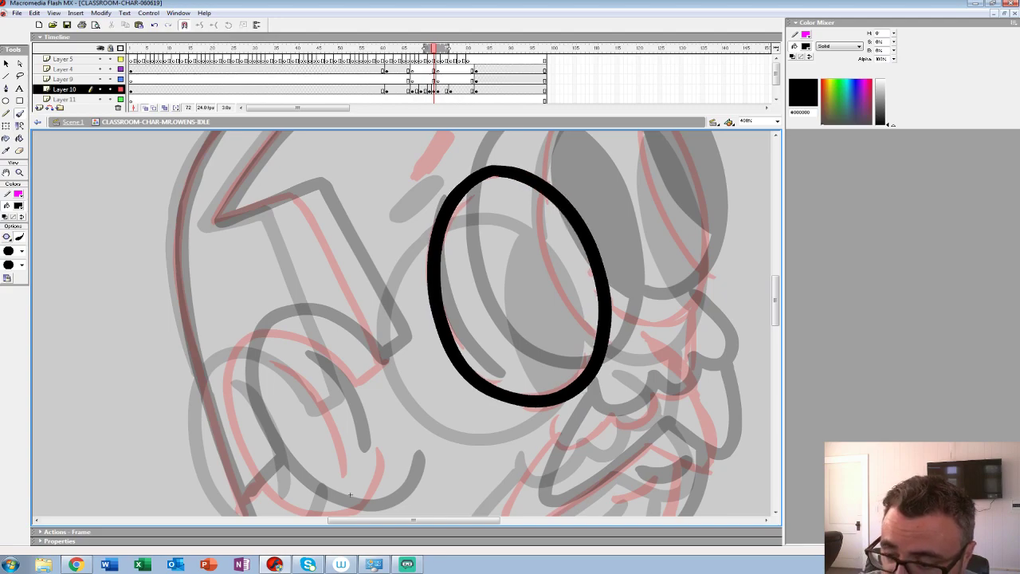
{"action": "left_click_drag", "start_coordinate": [510, 215], "coordinate": [417, 246]}
{"action": "key", "text": "ctrl+z"}
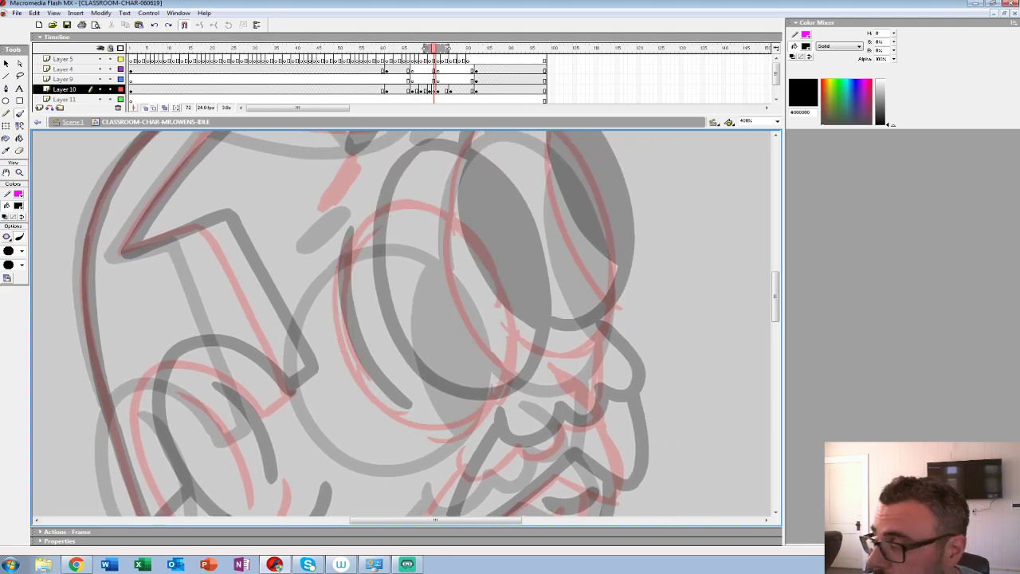
{"action": "mouse_move", "coordinate": [466, 163]}
{"action": "left_mouse_down"}
{"action": "mouse_move", "coordinate": [421, 189]}
{"action": "mouse_move", "coordinate": [401, 257]}
{"action": "mouse_move", "coordinate": [408, 302]}
{"action": "mouse_move", "coordinate": [481, 385]}
{"action": "left_mouse_up"}
{"action": "key", "text": "ctrl+z"}
Step: Ink both overlapping eye outlines and the far eye's pupil edge in black over the red rough
{"action": "mouse_move", "coordinate": [429, 182]}
{"action": "left_mouse_down"}
{"action": "mouse_move", "coordinate": [399, 267]}
{"action": "mouse_move", "coordinate": [442, 366]}
{"action": "mouse_move", "coordinate": [536, 385]}
{"action": "mouse_move", "coordinate": [578, 299]}
{"action": "mouse_move", "coordinate": [548, 210]}
{"action": "mouse_move", "coordinate": [457, 167]}
{"action": "left_mouse_up"}
{"action": "mouse_move", "coordinate": [479, 239]}
{"action": "left_mouse_down"}
{"action": "mouse_move", "coordinate": [457, 263]}
{"action": "mouse_move", "coordinate": [387, 290]}
{"action": "left_mouse_up"}
{"action": "mouse_move", "coordinate": [422, 236]}
{"action": "left_mouse_down"}
{"action": "mouse_move", "coordinate": [424, 302]}
{"action": "mouse_move", "coordinate": [475, 381]}
{"action": "left_mouse_up"}
{"action": "mouse_move", "coordinate": [471, 334]}
{"action": "left_mouse_down"}
{"action": "mouse_move", "coordinate": [439, 420]}
{"action": "mouse_move", "coordinate": [551, 405]}
{"action": "mouse_move", "coordinate": [537, 292]}
{"action": "left_mouse_up"}
{"action": "key", "text": "ctrl+z"}
{"action": "mouse_move", "coordinate": [464, 437]}
{"action": "left_mouse_down"}
{"action": "mouse_move", "coordinate": [542, 430]}
{"action": "mouse_move", "coordinate": [557, 370]}
{"action": "mouse_move", "coordinate": [548, 312]}
{"action": "mouse_move", "coordinate": [520, 250]}
{"action": "mouse_move", "coordinate": [471, 210]}
{"action": "mouse_move", "coordinate": [420, 221]}
{"action": "mouse_move", "coordinate": [393, 266]}
{"action": "mouse_move", "coordinate": [394, 307]}
{"action": "left_mouse_up"}
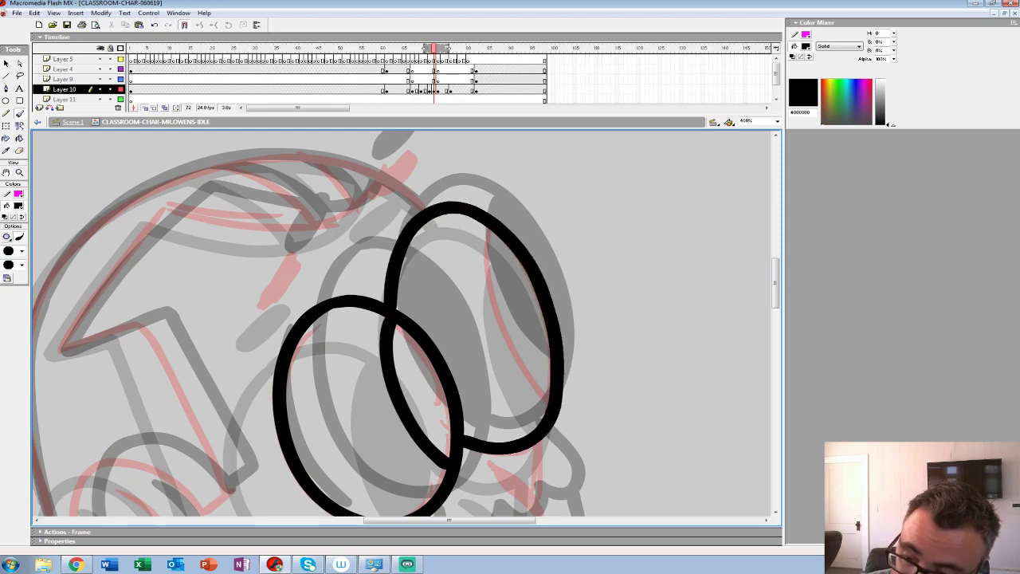
{"action": "mouse_move", "coordinate": [492, 230]}
{"action": "left_mouse_down"}
{"action": "mouse_move", "coordinate": [495, 304]}
{"action": "mouse_move", "coordinate": [550, 403]}
{"action": "left_mouse_up"}
Step: Ink the nose, moustache, mouth, chin and the near eye's bag line in black over the red rough
{"action": "mouse_move", "coordinate": [478, 447]}
{"action": "left_mouse_down"}
{"action": "mouse_move", "coordinate": [455, 253]}
{"action": "mouse_move", "coordinate": [491, 323]}
{"action": "mouse_move", "coordinate": [454, 367]}
{"action": "left_mouse_up"}
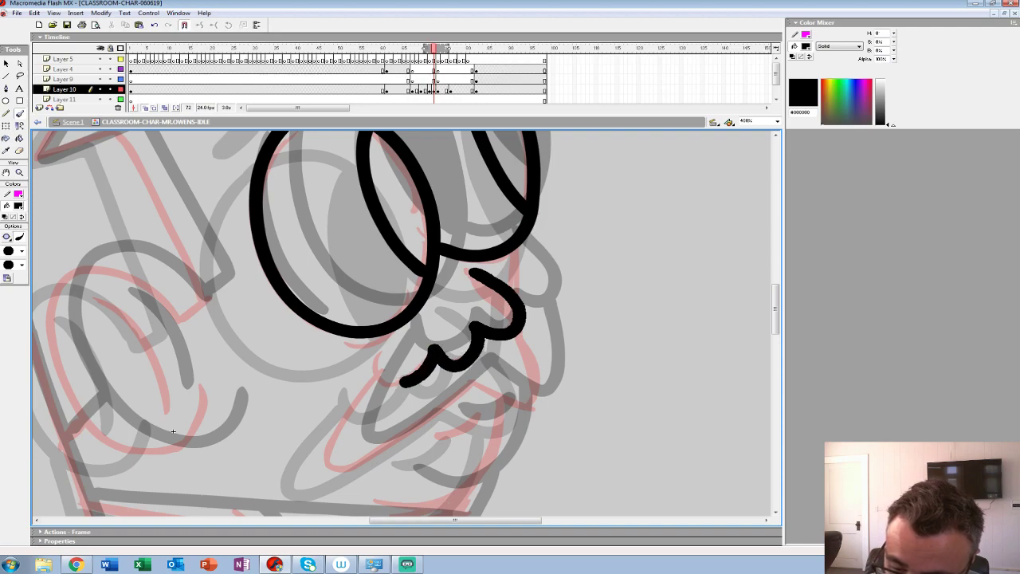
{"action": "scroll", "coordinate": [173, 431], "scroll_direction": "down", "scroll_amount": 3}
{"action": "mouse_move", "coordinate": [556, 219]}
{"action": "left_mouse_down"}
{"action": "mouse_move", "coordinate": [567, 293]}
{"action": "mouse_move", "coordinate": [503, 280]}
{"action": "mouse_move", "coordinate": [431, 335]}
{"action": "mouse_move", "coordinate": [369, 351]}
{"action": "mouse_move", "coordinate": [399, 279]}
{"action": "left_mouse_up"}
{"action": "mouse_move", "coordinate": [470, 335]}
{"action": "left_mouse_down"}
{"action": "mouse_move", "coordinate": [512, 313]}
{"action": "mouse_move", "coordinate": [528, 342]}
{"action": "mouse_move", "coordinate": [490, 385]}
{"action": "mouse_move", "coordinate": [454, 400]}
{"action": "mouse_move", "coordinate": [403, 387]}
{"action": "left_mouse_up"}
{"action": "mouse_move", "coordinate": [212, 324]}
{"action": "left_mouse_down"}
{"action": "mouse_move", "coordinate": [252, 510]}
{"action": "mouse_move", "coordinate": [368, 500]}
{"action": "left_mouse_up"}
{"action": "left_click_drag", "start_coordinate": [421, 270], "coordinate": [482, 409]}
{"action": "left_click_drag", "start_coordinate": [447, 319], "coordinate": [431, 431]}
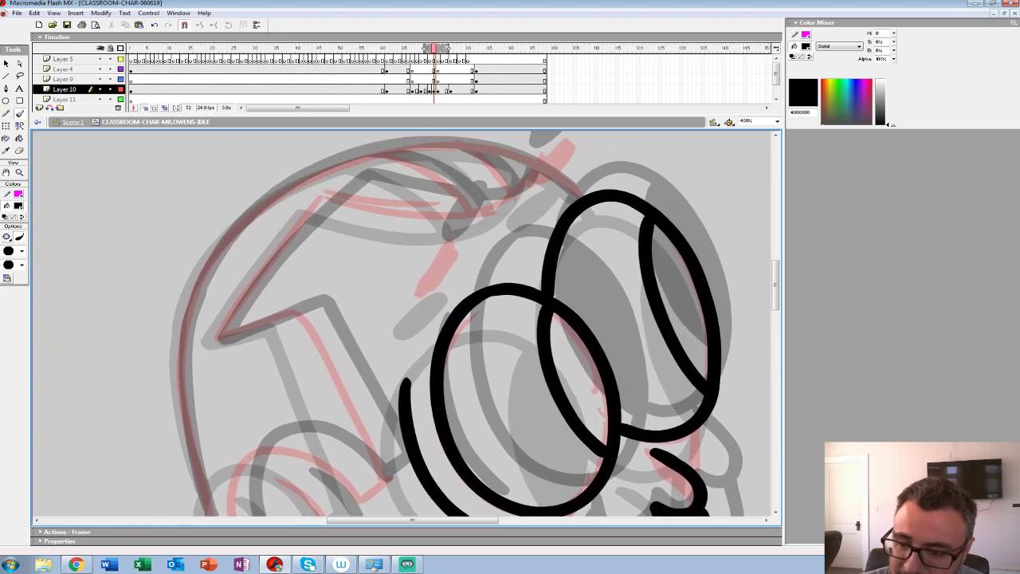
Step: Ink both eyebrows and the head outline over the skull and down the back of the head in black
{"action": "mouse_move", "coordinate": [443, 252]}
{"action": "left_mouse_down"}
{"action": "mouse_move", "coordinate": [455, 243]}
{"action": "mouse_move", "coordinate": [423, 290]}
{"action": "left_mouse_up"}
{"action": "left_click_drag", "start_coordinate": [434, 275], "coordinate": [393, 351]}
{"action": "mouse_move", "coordinate": [525, 219]}
{"action": "left_mouse_down"}
{"action": "mouse_move", "coordinate": [498, 249]}
{"action": "mouse_move", "coordinate": [529, 221]}
{"action": "left_mouse_up"}
{"action": "left_click_drag", "start_coordinate": [358, 350], "coordinate": [494, 288]}
{"action": "mouse_move", "coordinate": [628, 176]}
{"action": "left_mouse_down"}
{"action": "mouse_move", "coordinate": [529, 158]}
{"action": "mouse_move", "coordinate": [450, 170]}
{"action": "mouse_move", "coordinate": [375, 199]}
{"action": "mouse_move", "coordinate": [321, 245]}
{"action": "mouse_move", "coordinate": [286, 298]}
{"action": "mouse_move", "coordinate": [276, 338]}
{"action": "left_mouse_up"}
{"action": "mouse_move", "coordinate": [335, 430]}
{"action": "left_mouse_down"}
{"action": "mouse_move", "coordinate": [454, 248]}
{"action": "mouse_move", "coordinate": [464, 253]}
{"action": "left_mouse_up"}
{"action": "mouse_move", "coordinate": [408, 144]}
{"action": "left_mouse_down"}
{"action": "mouse_move", "coordinate": [406, 227]}
{"action": "mouse_move", "coordinate": [465, 447]}
{"action": "left_mouse_up"}
{"action": "key", "text": "ctrl+z"}
{"action": "mouse_move", "coordinate": [410, 136]}
{"action": "left_mouse_down"}
{"action": "mouse_move", "coordinate": [407, 229]}
{"action": "mouse_move", "coordinate": [462, 448]}
{"action": "left_mouse_up"}
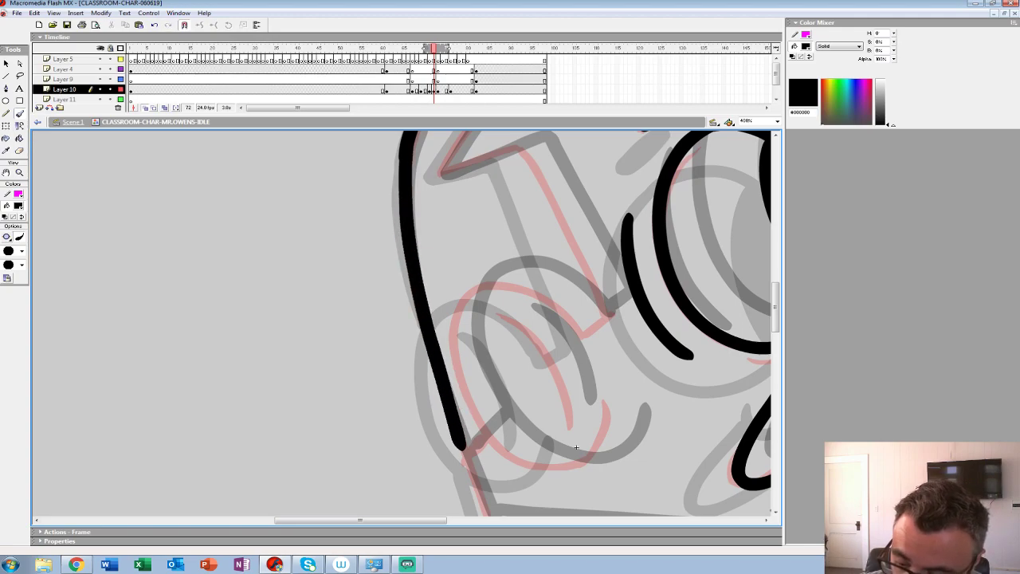
Step: Ink the back of the neck and torso edge, and the ear with its inner fold, in black
{"action": "left_click_drag", "start_coordinate": [576, 447], "coordinate": [539, 215]}
{"action": "left_click_drag", "start_coordinate": [428, 212], "coordinate": [462, 329]}
{"action": "left_click_drag", "start_coordinate": [455, 362], "coordinate": [395, 462]}
{"action": "left_click_drag", "start_coordinate": [534, 203], "coordinate": [430, 387]}
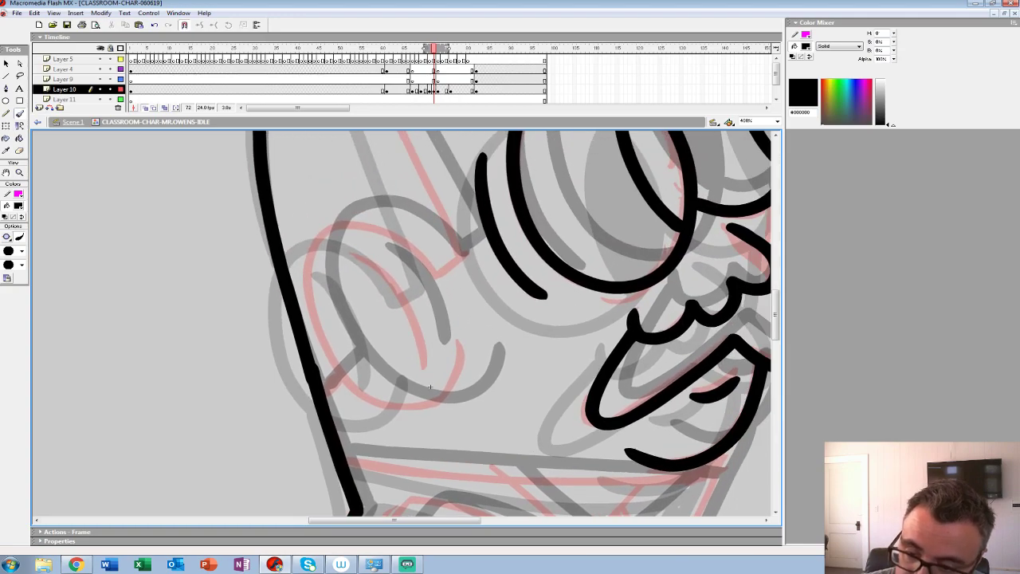
{"action": "mouse_move", "coordinate": [446, 280]}
{"action": "left_mouse_down"}
{"action": "mouse_move", "coordinate": [391, 229]}
{"action": "mouse_move", "coordinate": [341, 223]}
{"action": "mouse_move", "coordinate": [315, 243]}
{"action": "mouse_move", "coordinate": [304, 279]}
{"action": "mouse_move", "coordinate": [315, 328]}
{"action": "mouse_move", "coordinate": [338, 377]}
{"action": "mouse_move", "coordinate": [384, 403]}
{"action": "left_mouse_up"}
{"action": "key", "text": "ctrl+z"}
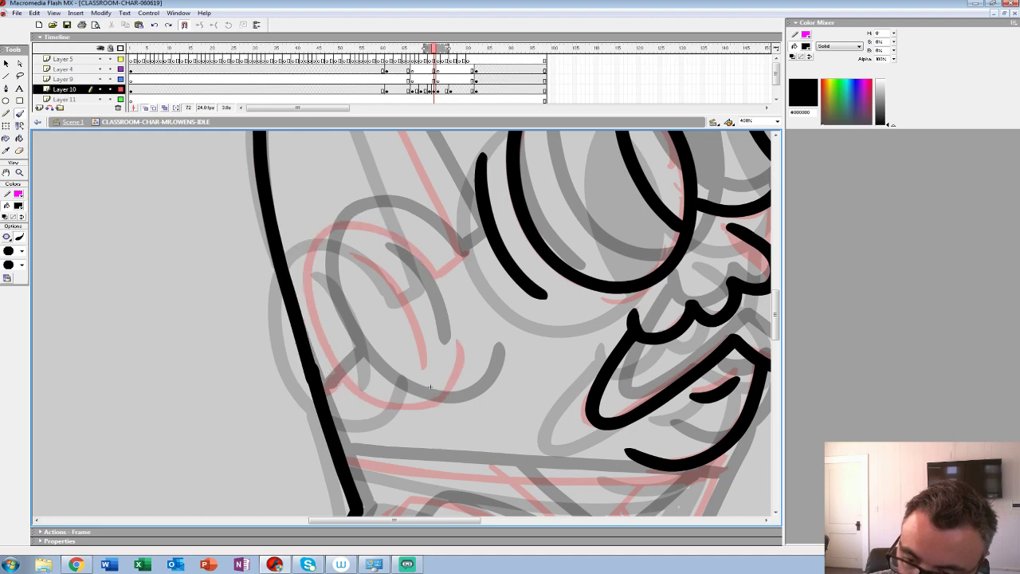
{"action": "mouse_move", "coordinate": [425, 257]}
{"action": "left_mouse_down"}
{"action": "mouse_move", "coordinate": [337, 223]}
{"action": "mouse_move", "coordinate": [313, 246]}
{"action": "mouse_move", "coordinate": [308, 283]}
{"action": "mouse_move", "coordinate": [321, 328]}
{"action": "mouse_move", "coordinate": [347, 374]}
{"action": "mouse_move", "coordinate": [392, 401]}
{"action": "mouse_move", "coordinate": [429, 396]}
{"action": "mouse_move", "coordinate": [459, 346]}
{"action": "left_mouse_up"}
{"action": "mouse_move", "coordinate": [348, 249]}
{"action": "left_mouse_down"}
{"action": "mouse_move", "coordinate": [414, 364]}
{"action": "mouse_move", "coordinate": [433, 555]}
{"action": "left_mouse_up"}
{"action": "left_click_drag", "start_coordinate": [478, 318], "coordinate": [443, 398]}
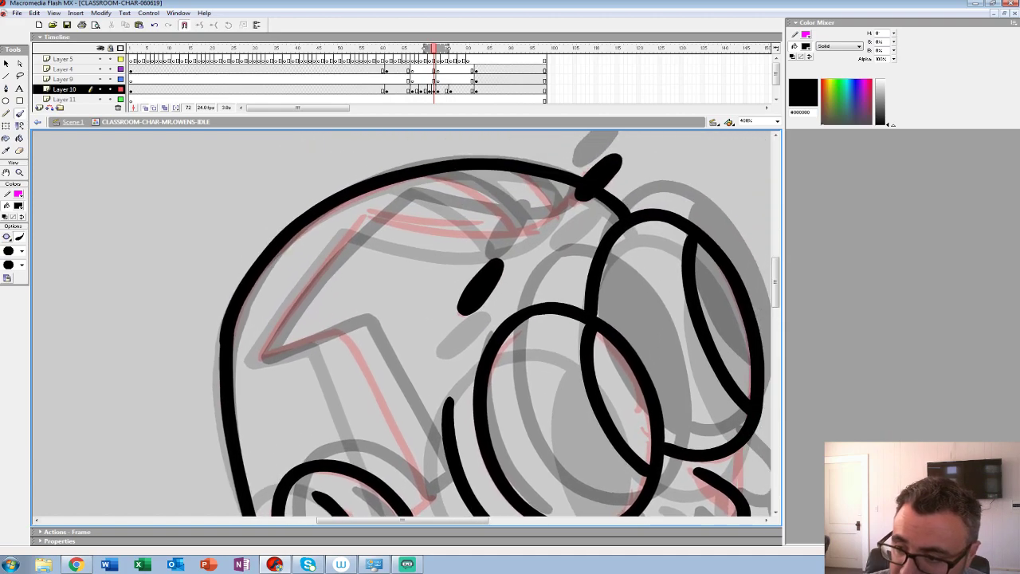
Step: Ink the hairline, the sideburn edge and the two hair strands on top of the head in black
{"action": "mouse_move", "coordinate": [569, 188]}
{"action": "left_mouse_down"}
{"action": "mouse_move", "coordinate": [555, 217]}
{"action": "mouse_move", "coordinate": [503, 235]}
{"action": "mouse_move", "coordinate": [369, 215]}
{"action": "mouse_move", "coordinate": [254, 360]}
{"action": "mouse_move", "coordinate": [351, 337]}
{"action": "left_mouse_up"}
{"action": "left_click_drag", "start_coordinate": [390, 430], "coordinate": [447, 269]}
{"action": "mouse_move", "coordinate": [408, 178]}
{"action": "left_mouse_down"}
{"action": "mouse_move", "coordinate": [442, 249]}
{"action": "mouse_move", "coordinate": [465, 359]}
{"action": "left_mouse_up"}
{"action": "left_click_drag", "start_coordinate": [470, 263], "coordinate": [393, 484]}
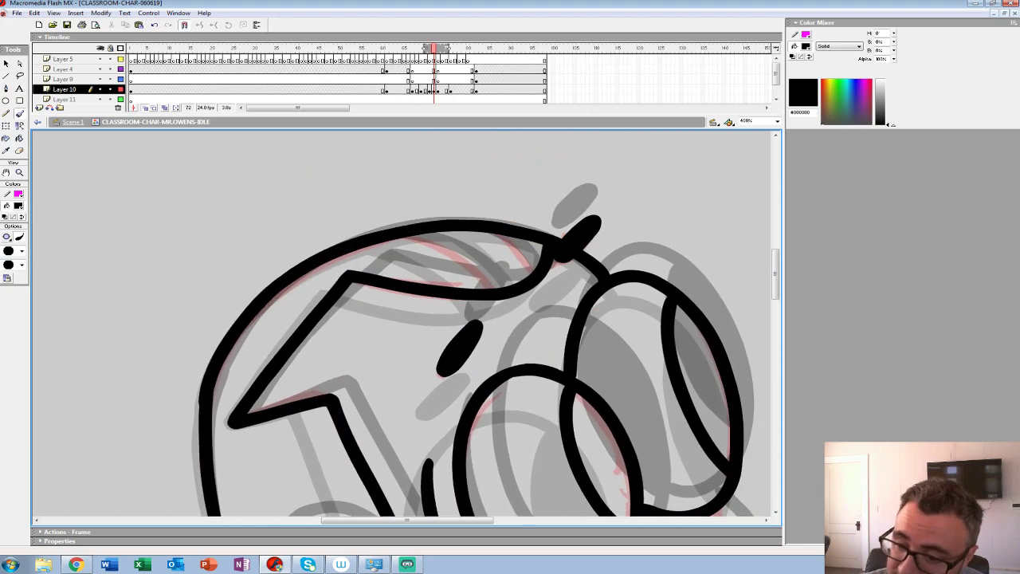
{"action": "left_click_drag", "start_coordinate": [398, 236], "coordinate": [488, 288]}
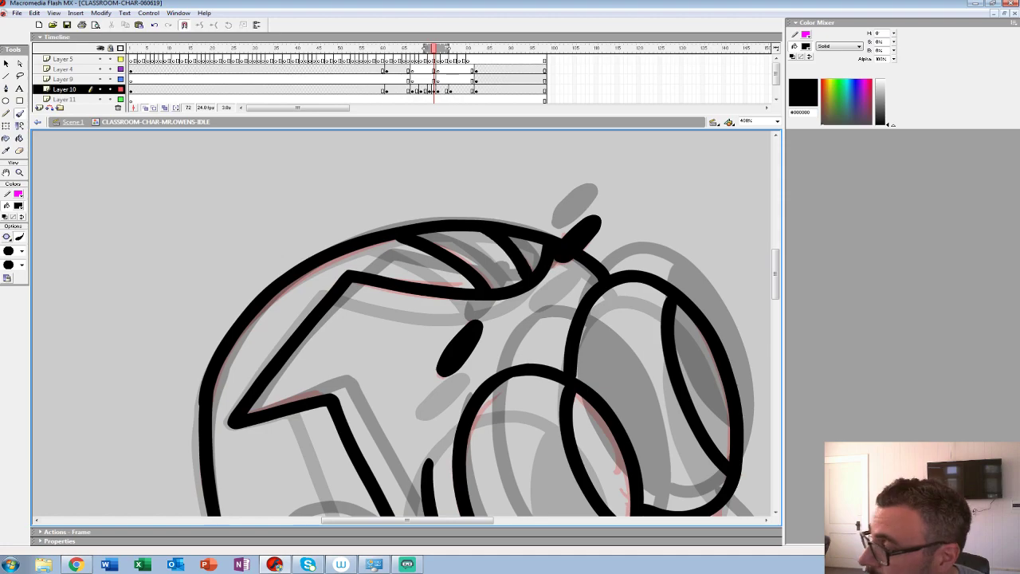
Step: Ink the neckline and the front and bottom torso outline in black, with the shirt collar and tie inside it
{"action": "left_click_drag", "start_coordinate": [415, 430], "coordinate": [377, 216]}
{"action": "mouse_move", "coordinate": [358, 494]}
{"action": "left_mouse_down"}
{"action": "mouse_move", "coordinate": [348, 256]}
{"action": "mouse_move", "coordinate": [310, 155]}
{"action": "left_mouse_up"}
{"action": "mouse_move", "coordinate": [600, 196]}
{"action": "left_mouse_down"}
{"action": "mouse_move", "coordinate": [500, 383]}
{"action": "mouse_move", "coordinate": [333, 389]}
{"action": "mouse_move", "coordinate": [357, 416]}
{"action": "left_mouse_up"}
{"action": "mouse_move", "coordinate": [607, 246]}
{"action": "left_mouse_down"}
{"action": "mouse_move", "coordinate": [534, 269]}
{"action": "mouse_move", "coordinate": [376, 264]}
{"action": "mouse_move", "coordinate": [236, 239]}
{"action": "left_mouse_up"}
{"action": "mouse_move", "coordinate": [532, 271]}
{"action": "left_mouse_down"}
{"action": "mouse_move", "coordinate": [464, 327]}
{"action": "mouse_move", "coordinate": [380, 266]}
{"action": "left_mouse_up"}
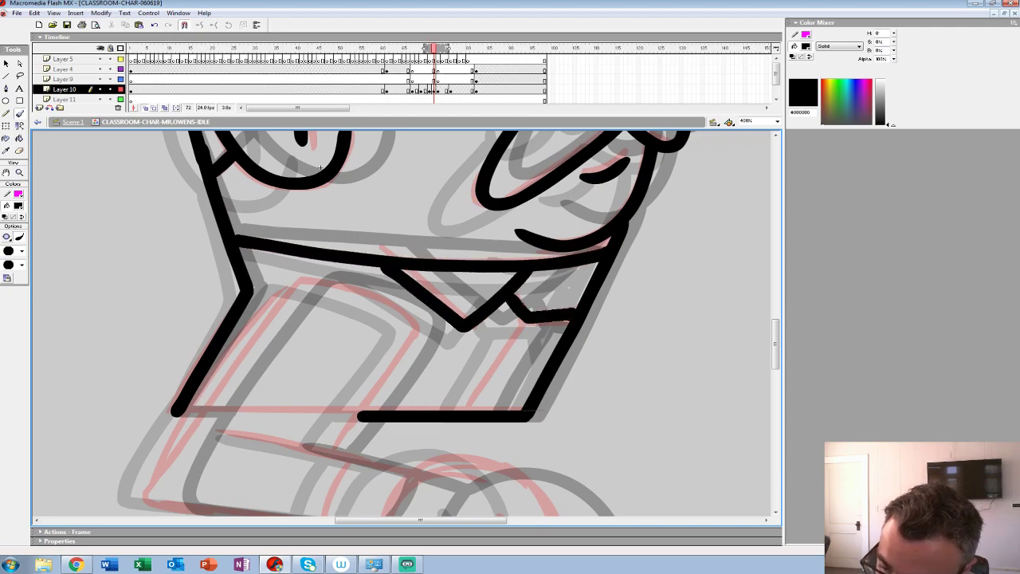
{"action": "mouse_move", "coordinate": [530, 320]}
{"action": "left_mouse_down"}
{"action": "mouse_move", "coordinate": [468, 409]}
{"action": "mouse_move", "coordinate": [589, 315]}
{"action": "left_mouse_up"}
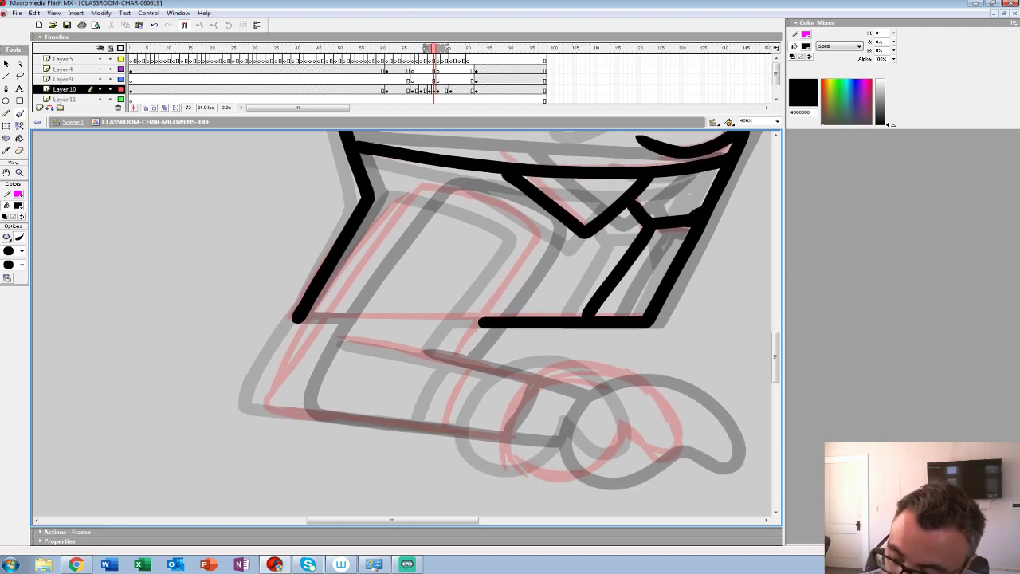
Step: Ink the bent arm with its sleeve cuff and the rounded hand in black over the red rough
{"action": "left_click_drag", "start_coordinate": [482, 322], "coordinate": [432, 224]}
{"action": "mouse_move", "coordinate": [466, 303]}
{"action": "left_mouse_down"}
{"action": "mouse_move", "coordinate": [530, 373]}
{"action": "mouse_move", "coordinate": [580, 333]}
{"action": "mouse_move", "coordinate": [567, 269]}
{"action": "mouse_move", "coordinate": [456, 310]}
{"action": "left_mouse_up"}
{"action": "left_click_drag", "start_coordinate": [452, 274], "coordinate": [311, 244]}
{"action": "left_click_drag", "start_coordinate": [375, 255], "coordinate": [453, 352]}
{"action": "mouse_move", "coordinate": [550, 211]}
{"action": "left_mouse_down"}
{"action": "mouse_move", "coordinate": [532, 275]}
{"action": "mouse_move", "coordinate": [477, 351]}
{"action": "left_mouse_up"}
{"action": "mouse_move", "coordinate": [528, 199]}
{"action": "left_mouse_down"}
{"action": "mouse_move", "coordinate": [452, 189]}
{"action": "mouse_move", "coordinate": [334, 335]}
{"action": "mouse_move", "coordinate": [306, 408]}
{"action": "mouse_move", "coordinate": [327, 304]}
{"action": "left_mouse_up"}
{"action": "left_click_drag", "start_coordinate": [498, 335], "coordinate": [280, 303]}
{"action": "left_click_drag", "start_coordinate": [480, 264], "coordinate": [456, 320]}
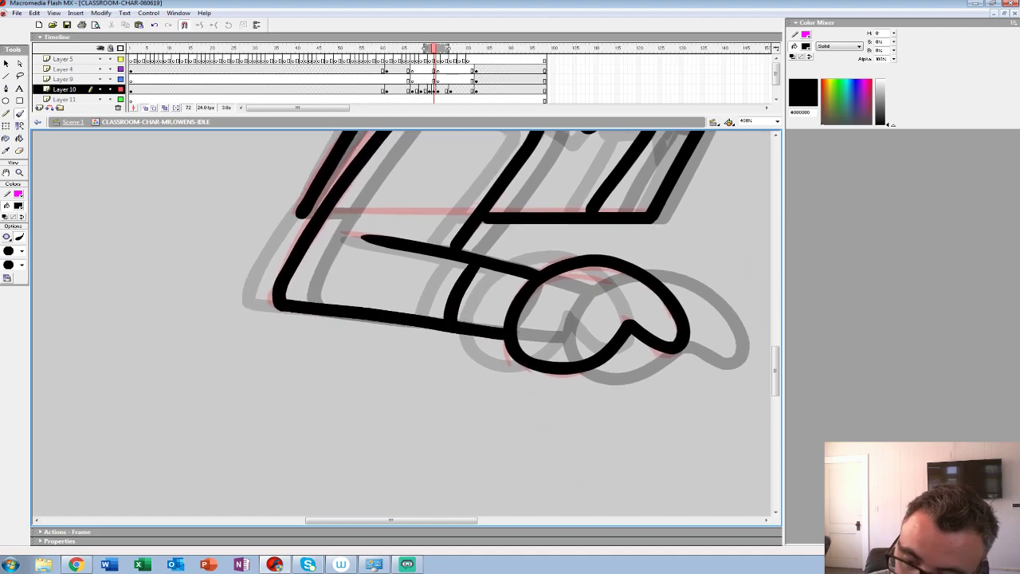
Step: Move the in-between drawings on Layers 4, 9 and 10 earlier so the newly inked one falls on frame 68
{"action": "key", "text": "z"}
{"action": "left_click", "coordinate": [474, 273], "text": "alt"}
{"action": "left_click", "coordinate": [418, 285], "text": "alt"}
{"action": "left_click", "coordinate": [433, 89]}
{"action": "left_click_drag", "start_coordinate": [430, 89], "coordinate": [400, 72]}
{"action": "key", "text": "ctrl+minus"}
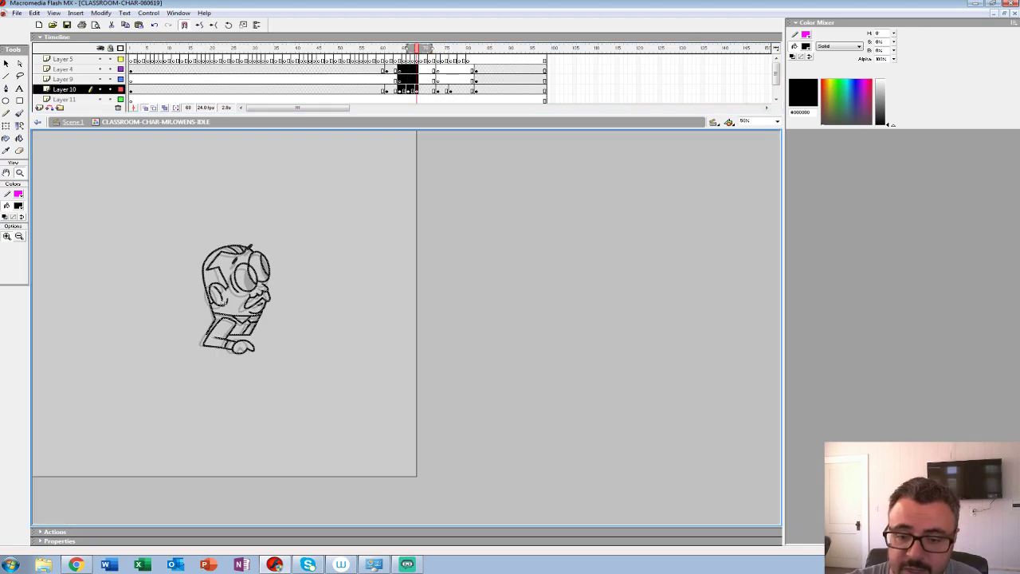
Step: Play back the head turn at 50% zoom to check the timing of the earlier in-betweens
{"action": "left_click", "coordinate": [361, 70]}
{"action": "key", "text": "Return"}
{"action": "left_click", "coordinate": [361, 70]}
{"action": "key", "text": "Return"}
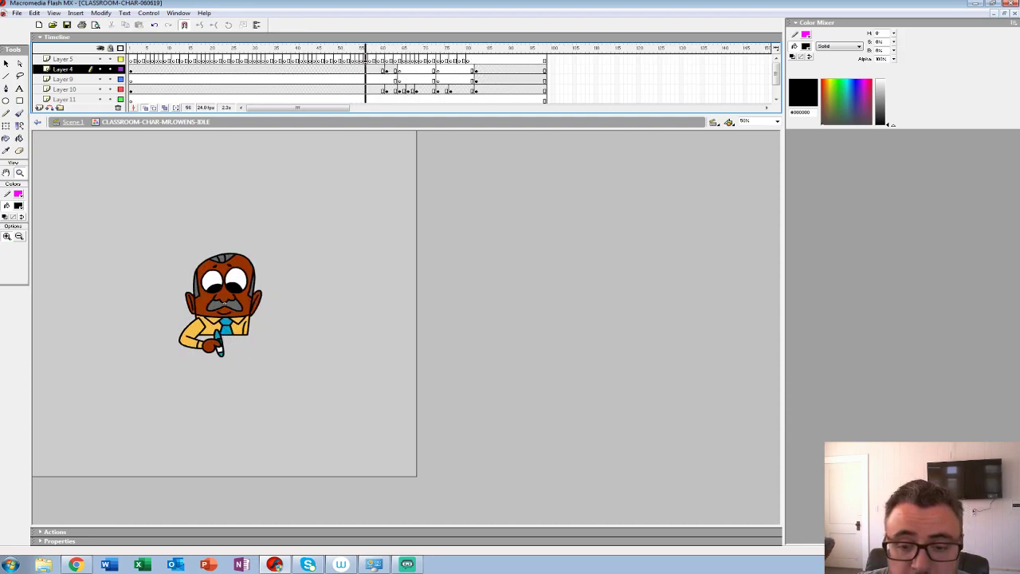
{"action": "key", "text": "Return"}
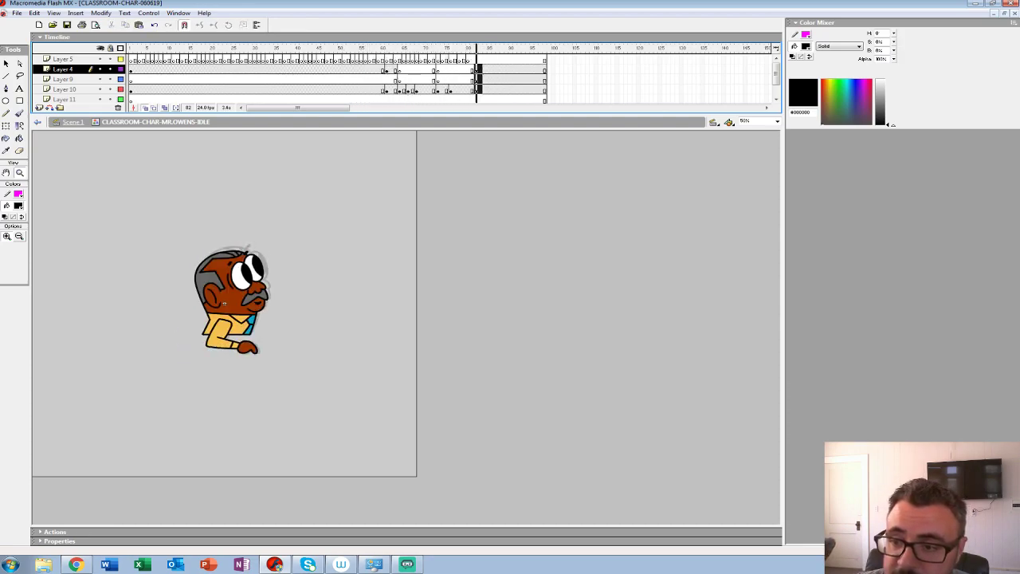
Step: Lengthen the hold before the coloured profile pose on Layers 4, 9 and 10 so the pose starts at frame 84
{"action": "key", "text": "period"}
{"action": "key", "text": "comma"}
{"action": "key", "text": "F5"}
{"action": "key", "text": "period"}
{"action": "key", "text": "period"}
{"action": "key", "text": "comma"}
Step: Move the frame 76 drawing on Layers 4, 9 and 10 two frames later to frame 78
{"action": "key", "text": "comma"}
{"action": "key", "text": "comma"}
{"action": "key", "text": "comma"}
{"action": "key", "text": "comma"}
{"action": "key", "text": "comma"}
{"action": "key", "text": "comma"}
{"action": "key", "text": "comma"}
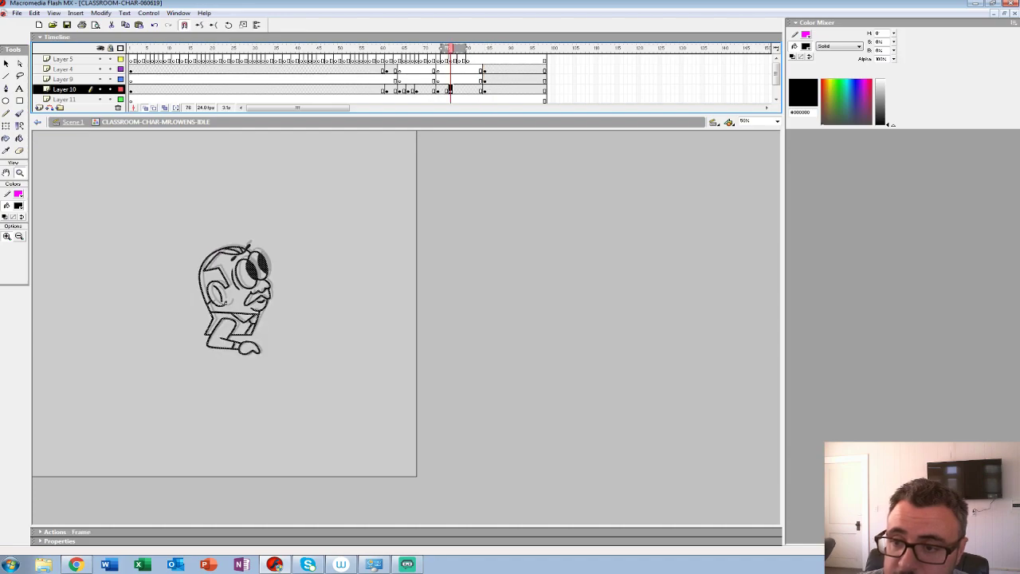
{"action": "left_click_drag", "start_coordinate": [451, 89], "coordinate": [450, 70]}
{"action": "left_click_drag", "start_coordinate": [451, 71], "coordinate": [460, 70]}
Step: Play back the retimed head turn and go to frame 69 on Layer 10
{"action": "left_click", "coordinate": [356, 80]}
{"action": "key", "text": "Return"}
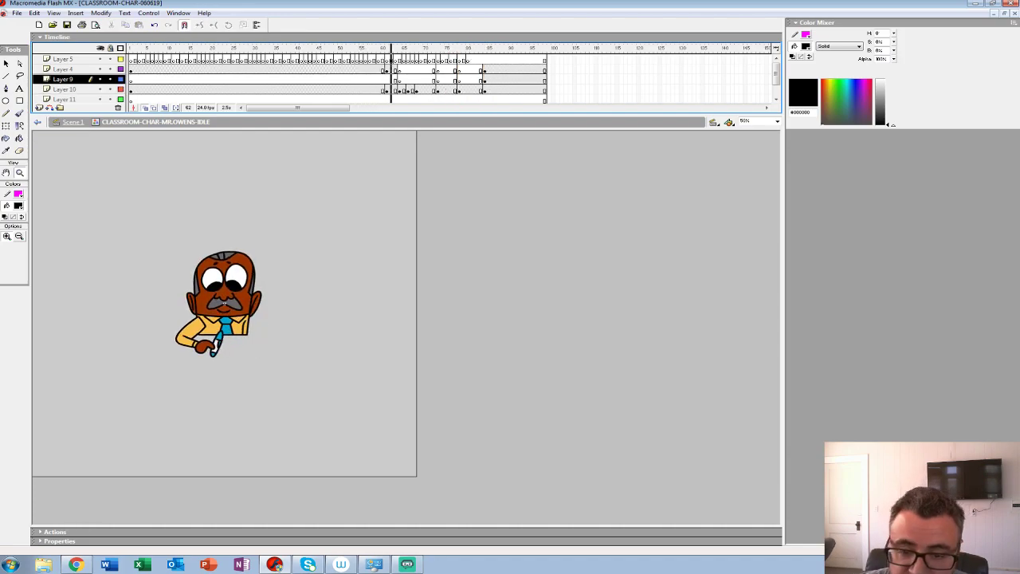
{"action": "key", "text": "Return"}
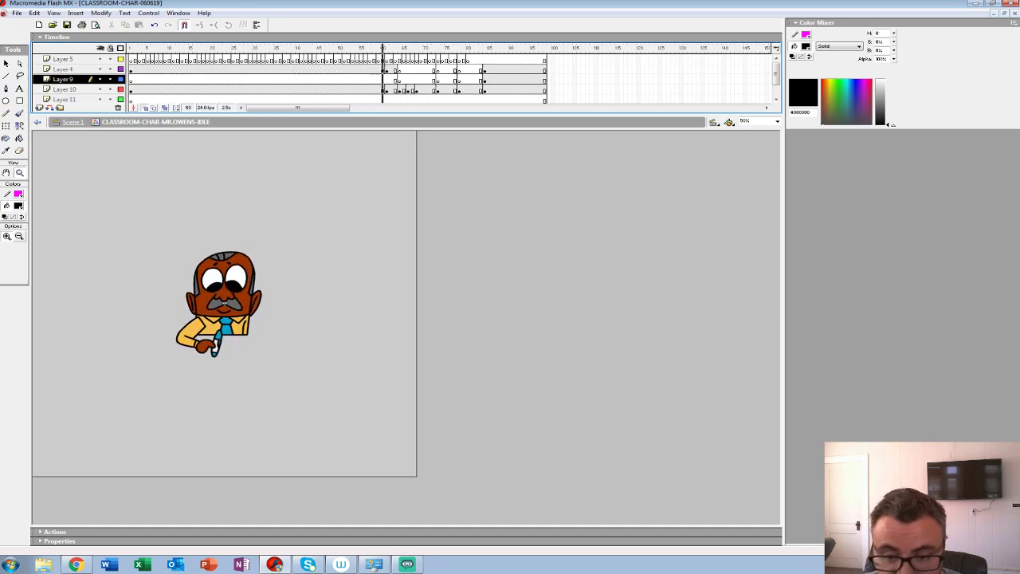
{"action": "left_click", "coordinate": [421, 90]}
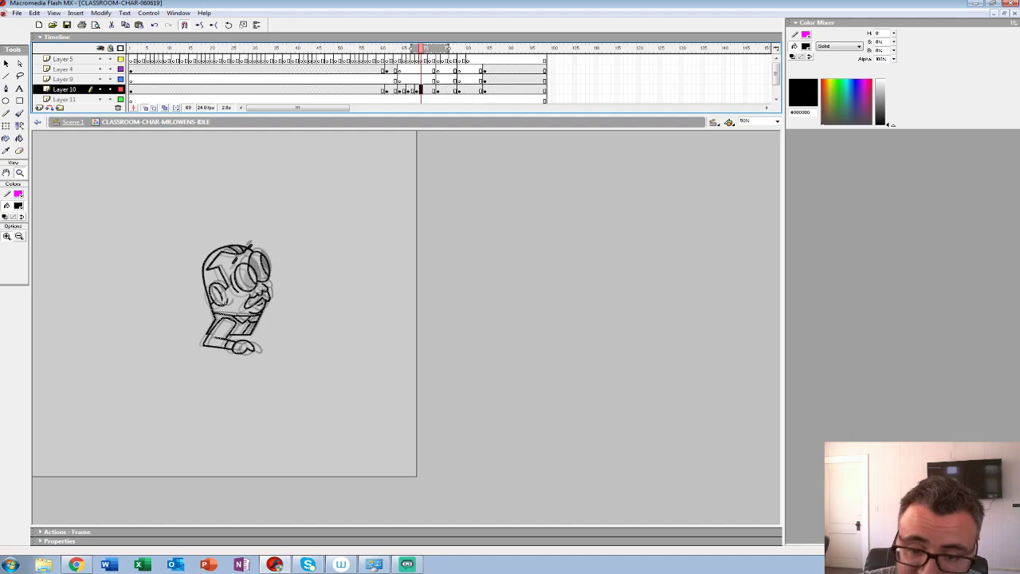
Step: Ink the short nose bridge line below the far eye on the frame 69 drawing of Layer 10
{"action": "left_click", "coordinate": [233, 301]}
{"action": "left_click", "coordinate": [440, 279]}
{"action": "left_click", "coordinate": [478, 329]}
{"action": "left_click_drag", "start_coordinate": [478, 329], "coordinate": [486, 273]}
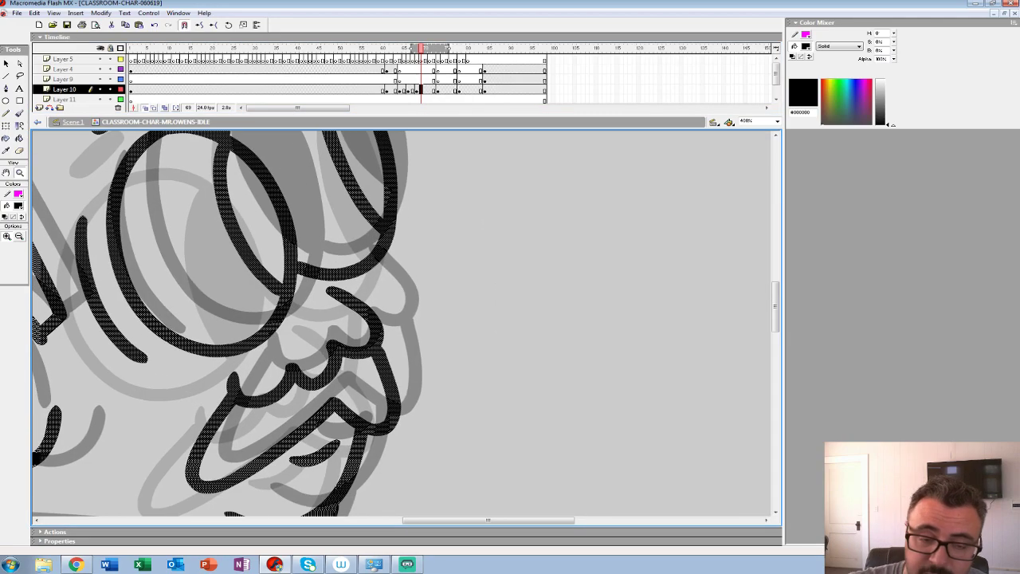
{"action": "key", "text": "b"}
{"action": "left_click_drag", "start_coordinate": [365, 266], "coordinate": [372, 312]}
{"action": "key", "text": "z"}
{"action": "left_click", "coordinate": [534, 274], "text": "alt"}
{"action": "left_click", "coordinate": [534, 275], "text": "alt"}
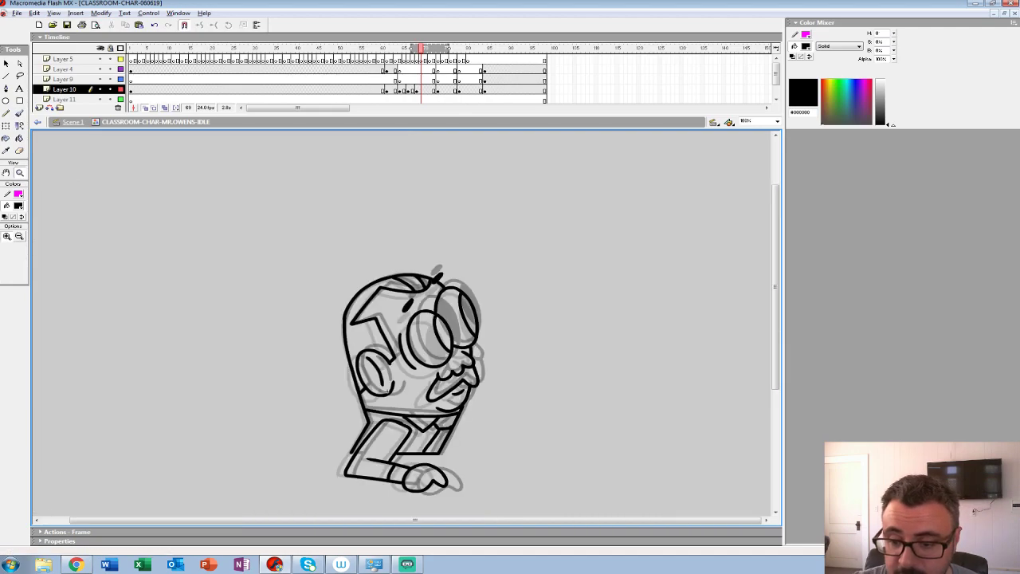
{"action": "left_click", "coordinate": [534, 275], "text": "alt"}
Step: Play back the head turn from the front-facing pose to check the finished in-between
{"action": "left_click", "coordinate": [361, 69]}
{"action": "key", "text": "Return"}
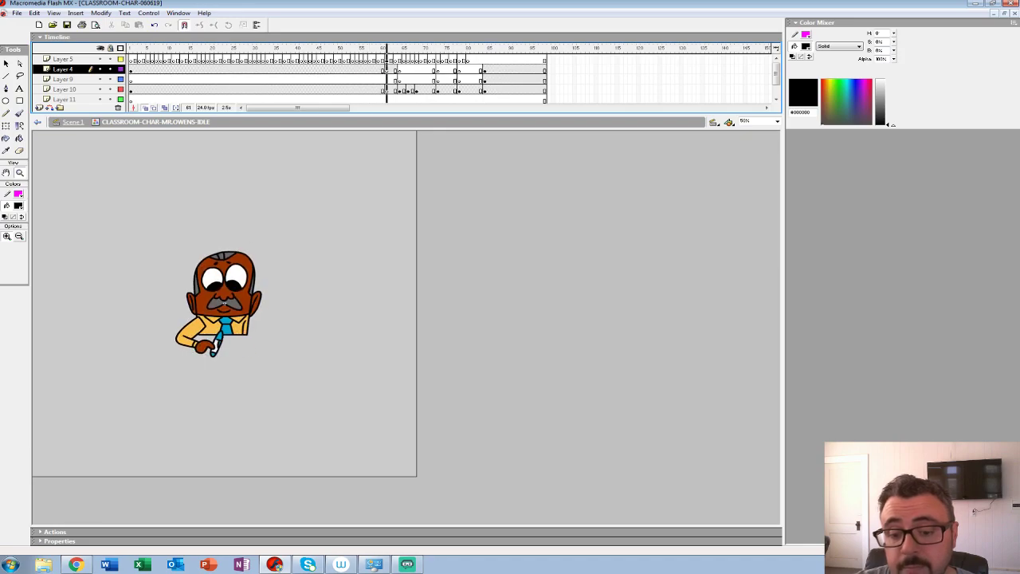
{"action": "key", "text": "Return"}
Step: Check the neighbouring drawings on Layer 10 frame by frame and clear a surplus keyframe among the in-betweens
{"action": "left_click", "coordinate": [420, 90]}
{"action": "key", "text": "period"}
{"action": "key", "text": "comma"}
{"action": "key", "text": "comma"}
{"action": "key", "text": "comma"}
{"action": "key", "text": "comma"}
{"action": "key", "text": "shift+F6"}
{"action": "key", "text": "comma"}
{"action": "key", "text": "period"}
{"action": "key", "text": "period"}
{"action": "key", "text": "period"}
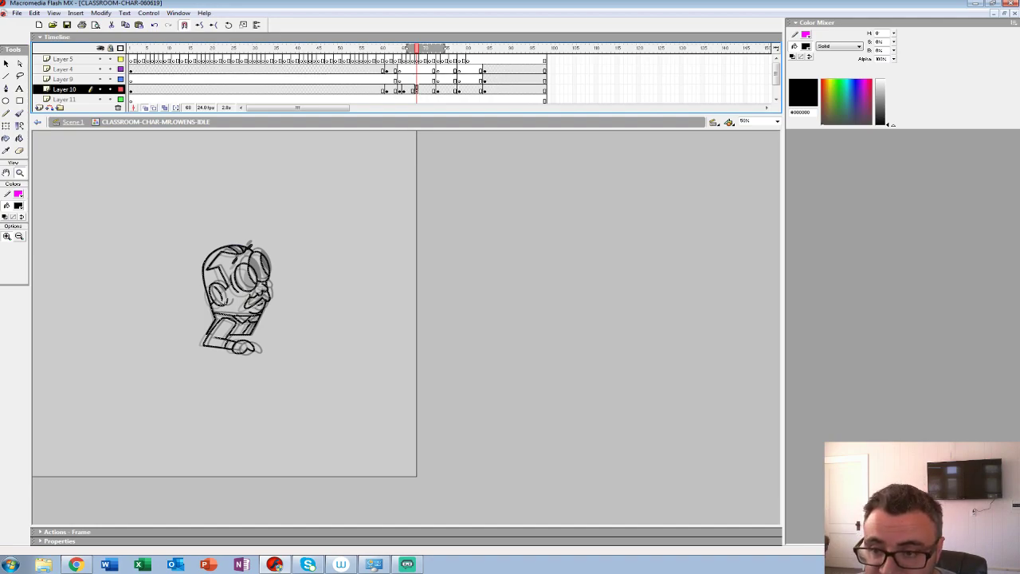
{"action": "key", "text": "comma"}
Step: Play back the head turn from frame 57 to check the revised in-between timing
{"action": "left_click", "coordinate": [367, 79]}
{"action": "key", "text": "Return"}
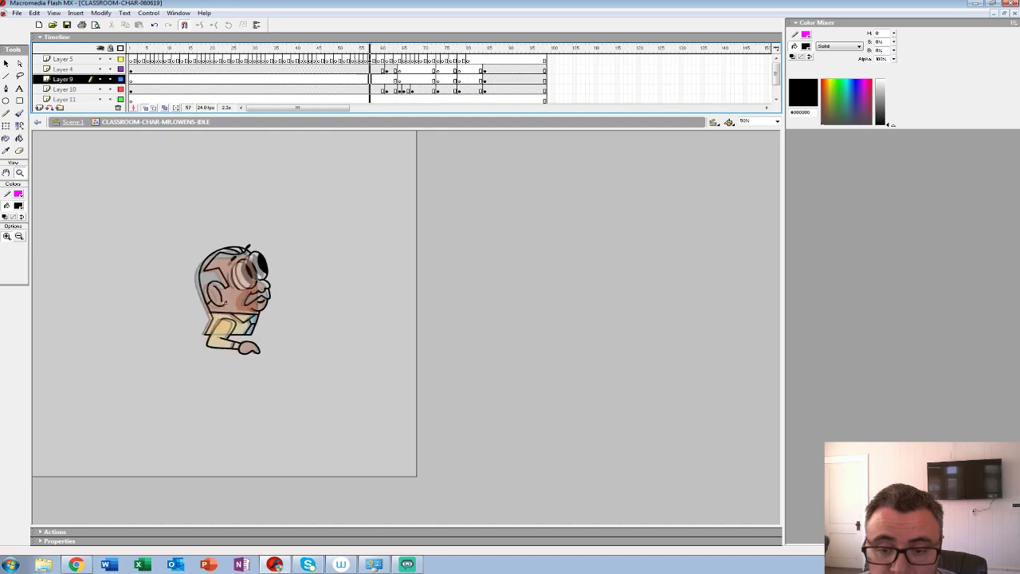
{"action": "key", "text": "Return"}
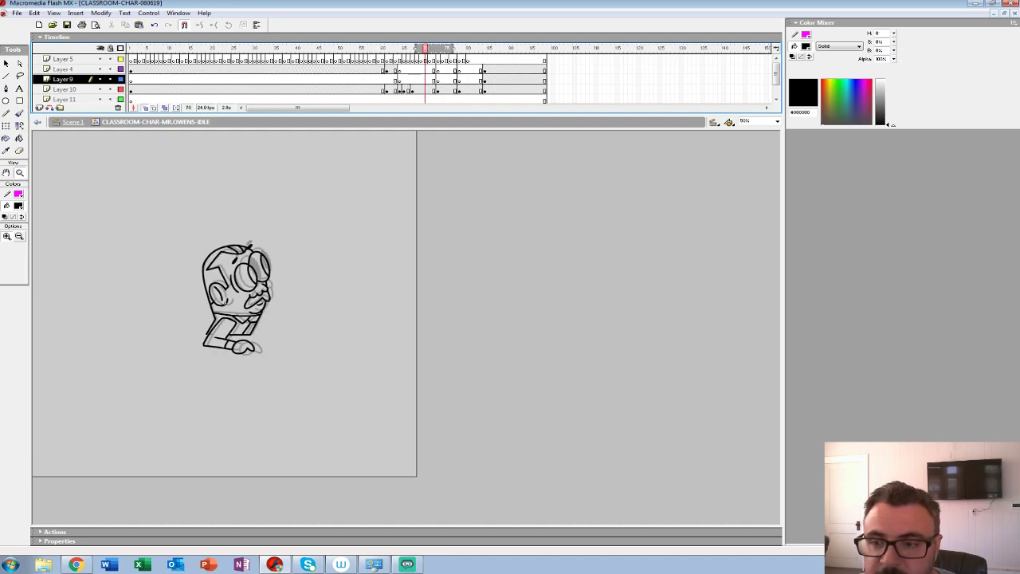
Step: Insert blank keyframes on Layer 10 at frames 69 and 71 and play back the turn
{"action": "left_click", "coordinate": [417, 90]}
{"action": "key", "text": "period"}
{"action": "key", "text": "period"}
{"action": "key", "text": "F7"}
{"action": "left_click", "coordinate": [392, 79]}
{"action": "key", "text": "Return"}
{"action": "key", "text": "Return"}
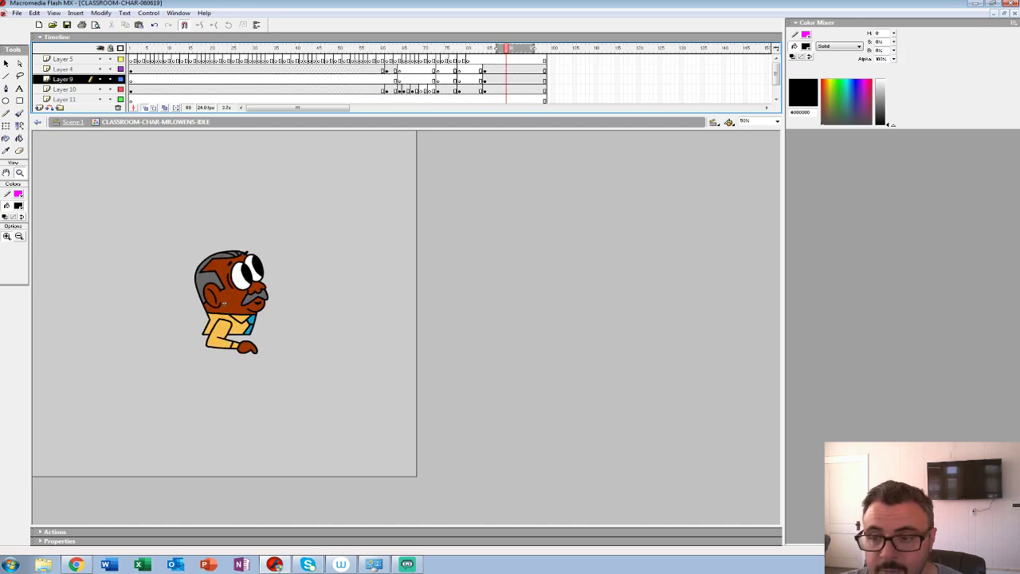
Step: Ink the near eye's outline and pupil edge on the blank frame 69 of Layer 10, between the onion-skinned drawings
{"action": "left_click", "coordinate": [417, 90]}
{"action": "key", "text": "."}
{"action": "left_click", "coordinate": [235, 296]}
{"action": "left_click", "coordinate": [421, 327]}
{"action": "left_click", "coordinate": [427, 254]}
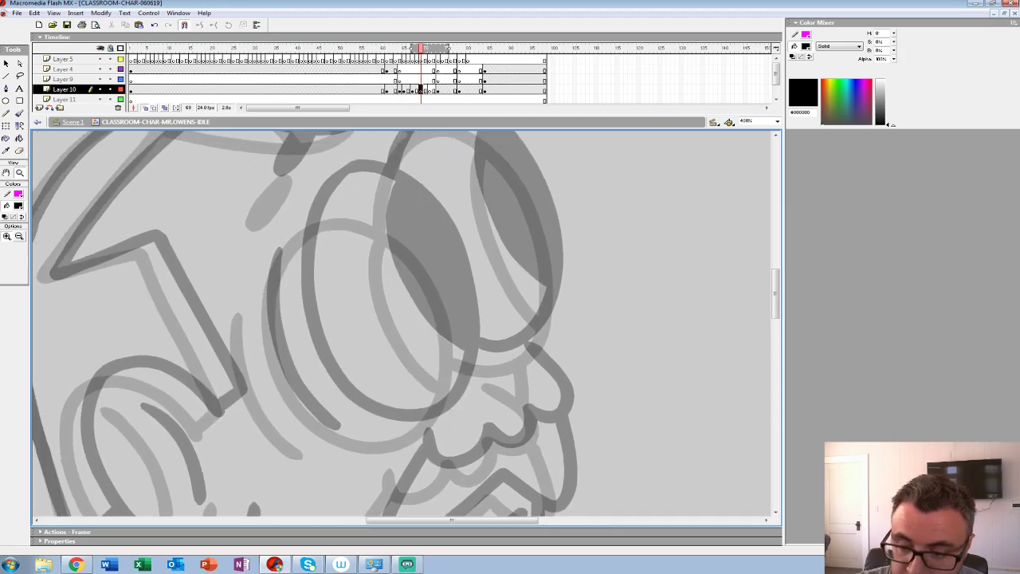
{"action": "left_click_drag", "start_coordinate": [422, 279], "coordinate": [530, 282]}
{"action": "key", "text": "b"}
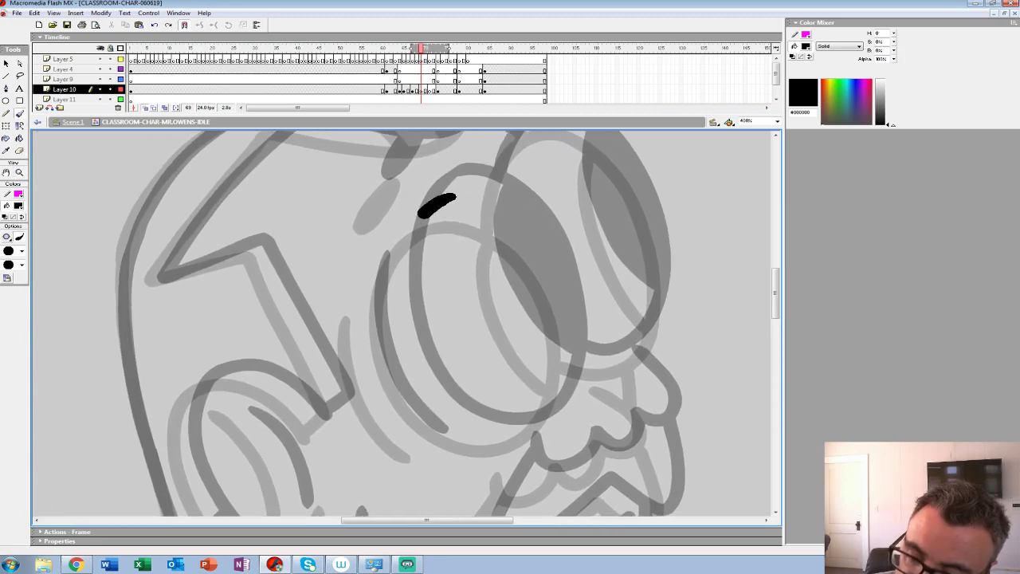
{"action": "key", "text": "ctrl+z"}
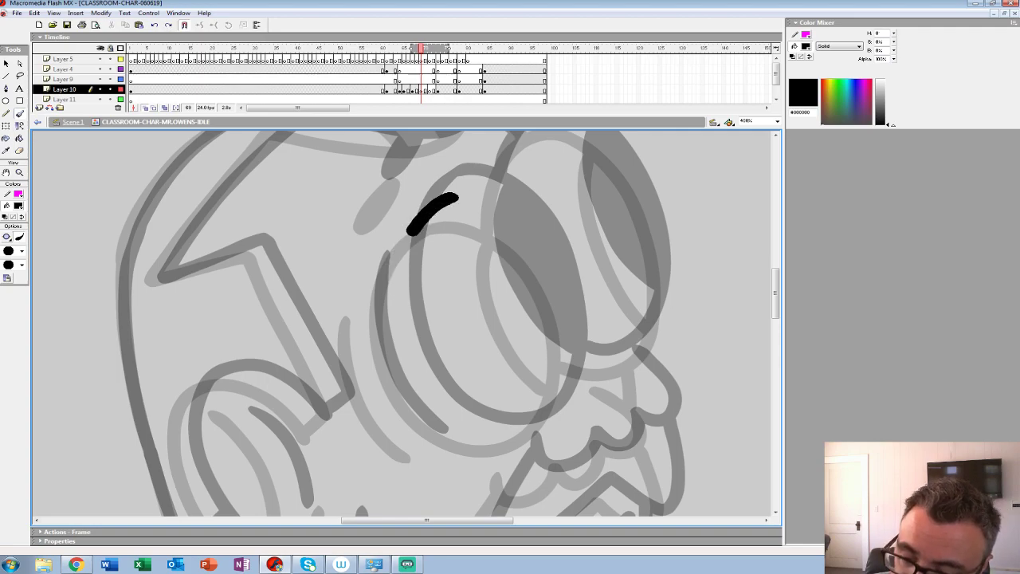
{"action": "key", "text": "ctrl+z"}
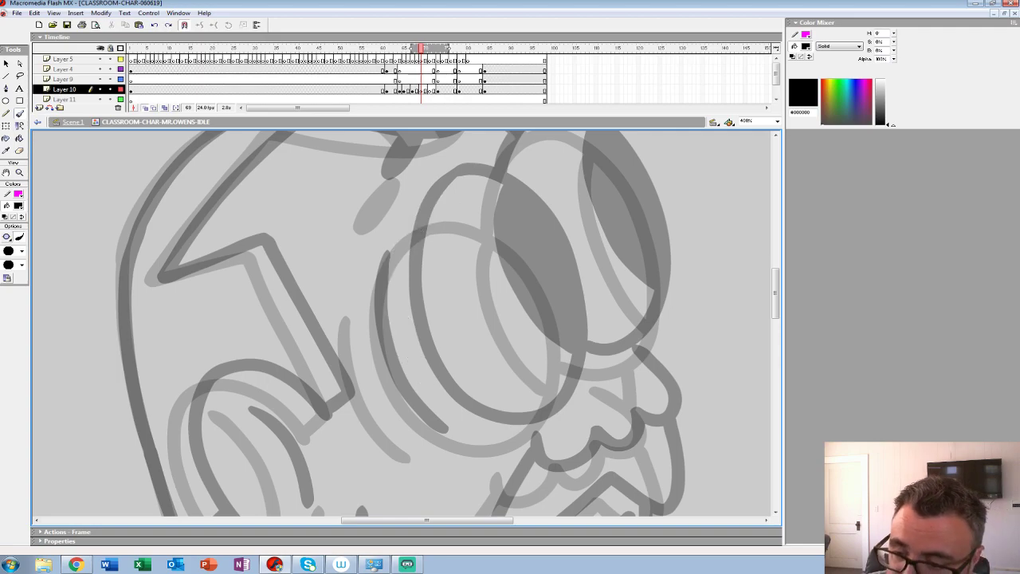
{"action": "left_click_drag", "start_coordinate": [458, 201], "coordinate": [404, 249]}
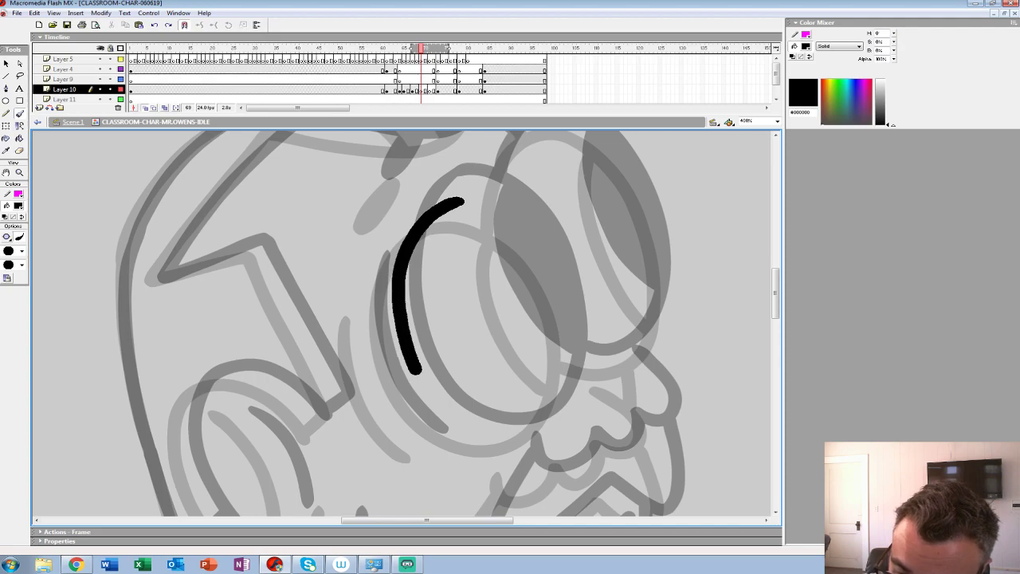
{"action": "left_click_drag", "start_coordinate": [413, 369], "coordinate": [467, 428]}
{"action": "mouse_move", "coordinate": [564, 402]}
{"action": "left_mouse_down"}
{"action": "mouse_move", "coordinate": [572, 328]}
{"action": "mouse_move", "coordinate": [544, 248]}
{"action": "mouse_move", "coordinate": [488, 199]}
{"action": "mouse_move", "coordinate": [461, 199]}
{"action": "mouse_move", "coordinate": [561, 373]}
{"action": "left_mouse_up"}
{"action": "left_click_drag", "start_coordinate": [550, 335], "coordinate": [464, 411]}
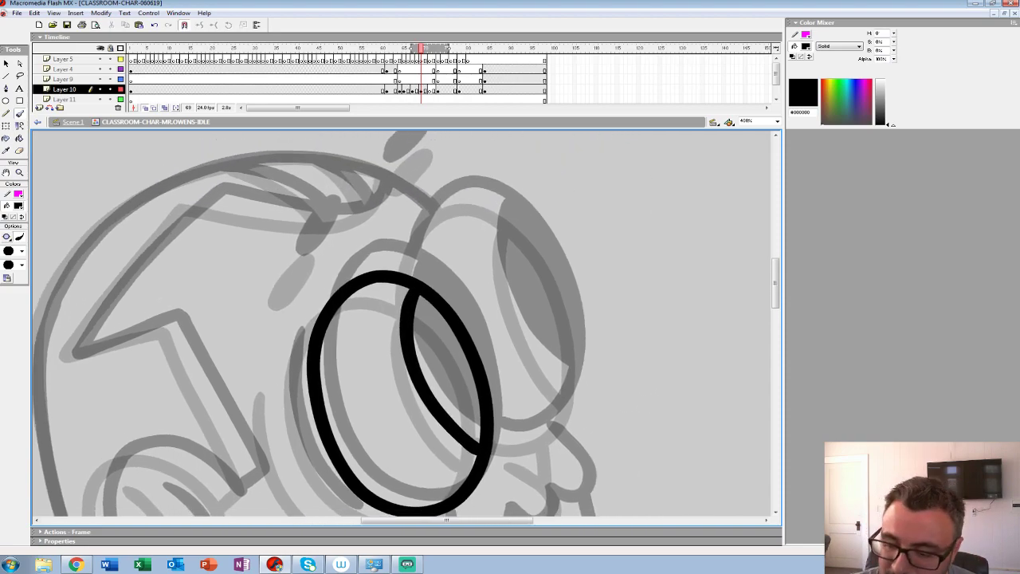
Step: Ink the far eye's outline and pupil edge on the frame 69 drawing
{"action": "mouse_move", "coordinate": [548, 428]}
{"action": "left_mouse_down"}
{"action": "mouse_move", "coordinate": [580, 351]}
{"action": "mouse_move", "coordinate": [560, 266]}
{"action": "mouse_move", "coordinate": [473, 191]}
{"action": "mouse_move", "coordinate": [409, 259]}
{"action": "left_mouse_up"}
{"action": "mouse_move", "coordinate": [505, 215]}
{"action": "left_mouse_down"}
{"action": "mouse_move", "coordinate": [505, 280]}
{"action": "mouse_move", "coordinate": [543, 355]}
{"action": "mouse_move", "coordinate": [558, 382]}
{"action": "left_mouse_up"}
{"action": "key", "text": "ctrl+z"}
{"action": "mouse_move", "coordinate": [497, 212]}
{"action": "left_mouse_down"}
{"action": "mouse_move", "coordinate": [526, 338]}
{"action": "mouse_move", "coordinate": [560, 384]}
{"action": "left_mouse_up"}
Step: Ink the nose and moustache, then the lower lip and chin below them
{"action": "scroll", "coordinate": [203, 420], "scroll_direction": "down", "scroll_amount": 3}
{"action": "mouse_move", "coordinate": [418, 321]}
{"action": "left_mouse_down"}
{"action": "mouse_move", "coordinate": [438, 357]}
{"action": "mouse_move", "coordinate": [482, 326]}
{"action": "mouse_move", "coordinate": [521, 332]}
{"action": "mouse_move", "coordinate": [532, 298]}
{"action": "mouse_move", "coordinate": [566, 299]}
{"action": "mouse_move", "coordinate": [572, 277]}
{"action": "mouse_move", "coordinate": [522, 236]}
{"action": "left_mouse_up"}
{"action": "scroll", "coordinate": [403, 323], "scroll_direction": "down", "scroll_amount": 3}
{"action": "mouse_move", "coordinate": [594, 210]}
{"action": "left_mouse_down"}
{"action": "mouse_move", "coordinate": [587, 297]}
{"action": "mouse_move", "coordinate": [531, 272]}
{"action": "mouse_move", "coordinate": [427, 349]}
{"action": "mouse_move", "coordinate": [401, 343]}
{"action": "mouse_move", "coordinate": [440, 261]}
{"action": "left_mouse_up"}
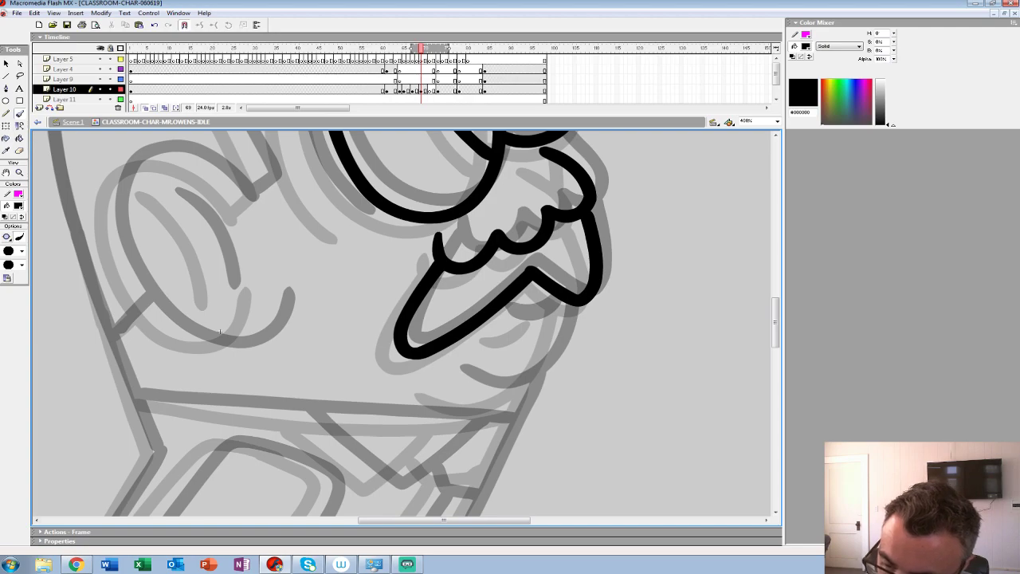
{"action": "left_click_drag", "start_coordinate": [495, 326], "coordinate": [548, 307]}
{"action": "mouse_move", "coordinate": [443, 379]}
{"action": "left_mouse_down"}
{"action": "mouse_move", "coordinate": [470, 397]}
{"action": "mouse_move", "coordinate": [558, 323]}
{"action": "mouse_move", "coordinate": [567, 299]}
{"action": "left_mouse_up"}
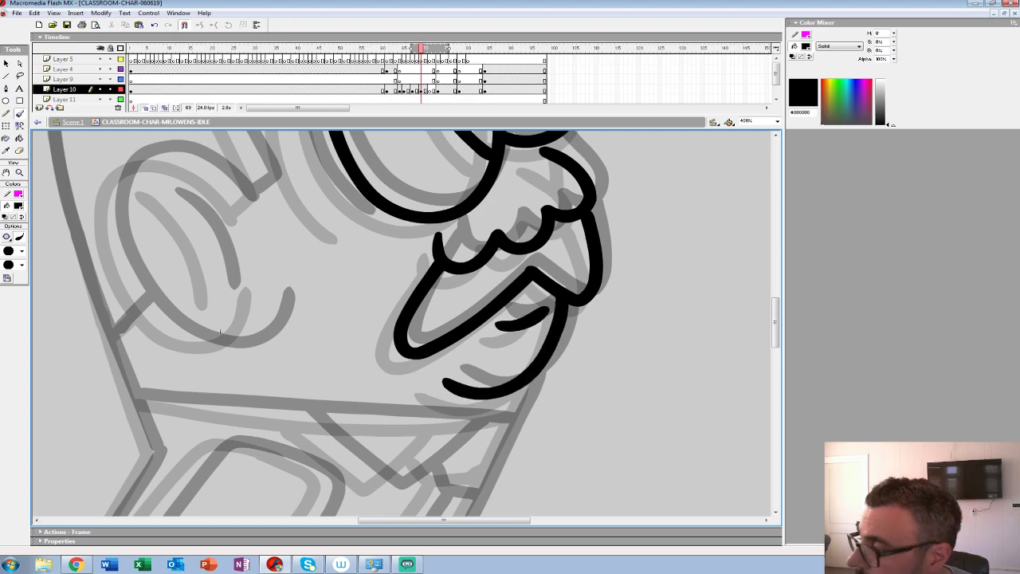
Step: Ink the crown of the head and the ear with its inner fold on frame 69
{"action": "left_click_drag", "start_coordinate": [220, 332], "coordinate": [206, 493]}
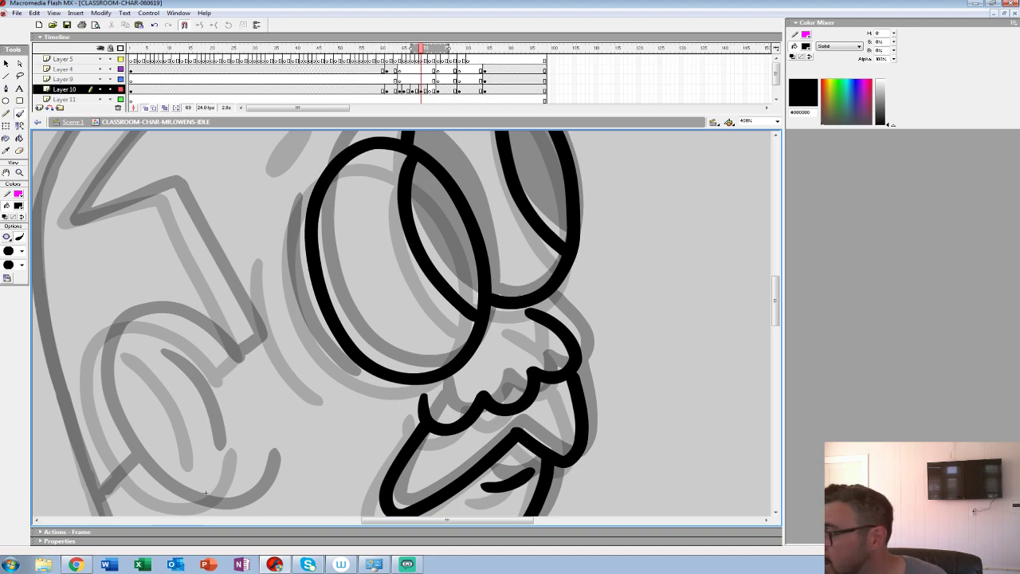
{"action": "mouse_move", "coordinate": [549, 294]}
{"action": "left_mouse_down"}
{"action": "mouse_move", "coordinate": [578, 404]}
{"action": "mouse_move", "coordinate": [656, 468]}
{"action": "mouse_move", "coordinate": [736, 409]}
{"action": "left_mouse_up"}
{"action": "left_click_drag", "start_coordinate": [397, 570], "coordinate": [515, 356]}
{"action": "left_click_drag", "start_coordinate": [544, 235], "coordinate": [512, 204]}
{"action": "key", "text": "ctrl+z"}
{"action": "mouse_move", "coordinate": [544, 237]}
{"action": "left_mouse_down"}
{"action": "mouse_move", "coordinate": [483, 185]}
{"action": "mouse_move", "coordinate": [447, 179]}
{"action": "mouse_move", "coordinate": [420, 194]}
{"action": "mouse_move", "coordinate": [404, 244]}
{"action": "mouse_move", "coordinate": [444, 333]}
{"action": "mouse_move", "coordinate": [484, 363]}
{"action": "mouse_move", "coordinate": [546, 360]}
{"action": "mouse_move", "coordinate": [562, 317]}
{"action": "left_mouse_up"}
{"action": "mouse_move", "coordinate": [450, 213]}
{"action": "left_mouse_down"}
{"action": "mouse_move", "coordinate": [501, 268]}
{"action": "mouse_move", "coordinate": [517, 320]}
{"action": "left_mouse_up"}
{"action": "mouse_move", "coordinate": [514, 175]}
{"action": "left_mouse_down"}
{"action": "mouse_move", "coordinate": [436, 504]}
{"action": "mouse_move", "coordinate": [495, 460]}
{"action": "left_mouse_up"}
{"action": "mouse_move", "coordinate": [711, 217]}
{"action": "left_mouse_down"}
{"action": "mouse_move", "coordinate": [637, 177]}
{"action": "mouse_move", "coordinate": [591, 169]}
{"action": "mouse_move", "coordinate": [484, 184]}
{"action": "mouse_move", "coordinate": [383, 237]}
{"action": "mouse_move", "coordinate": [324, 332]}
{"action": "left_mouse_up"}
{"action": "left_click_drag", "start_coordinate": [486, 478], "coordinate": [613, 307]}
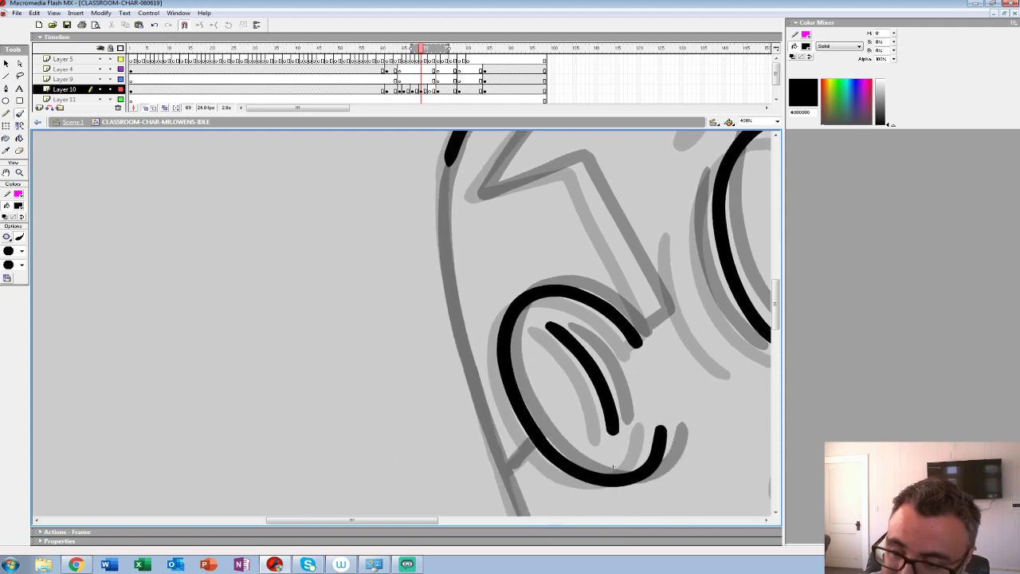
Step: Ink the back of the head down through the neck and along the back of the shirt
{"action": "mouse_move", "coordinate": [449, 163]}
{"action": "left_mouse_down"}
{"action": "mouse_move", "coordinate": [455, 319]}
{"action": "mouse_move", "coordinate": [507, 472]}
{"action": "left_mouse_up"}
{"action": "scroll", "coordinate": [593, 389], "scroll_direction": "down", "scroll_amount": 3}
{"action": "scroll", "coordinate": [594, 389], "scroll_direction": "right", "scroll_amount": 1}
{"action": "scroll", "coordinate": [593, 389], "scroll_direction": "down", "scroll_amount": 5}
{"action": "scroll", "coordinate": [594, 389], "scroll_direction": "right", "scroll_amount": 1}
{"action": "mouse_move", "coordinate": [456, 193]}
{"action": "left_mouse_down"}
{"action": "mouse_move", "coordinate": [505, 317]}
{"action": "mouse_move", "coordinate": [429, 449]}
{"action": "left_mouse_up"}
{"action": "scroll", "coordinate": [312, 318], "scroll_direction": "up", "scroll_amount": 3}
{"action": "scroll", "coordinate": [312, 318], "scroll_direction": "right", "scroll_amount": 7}
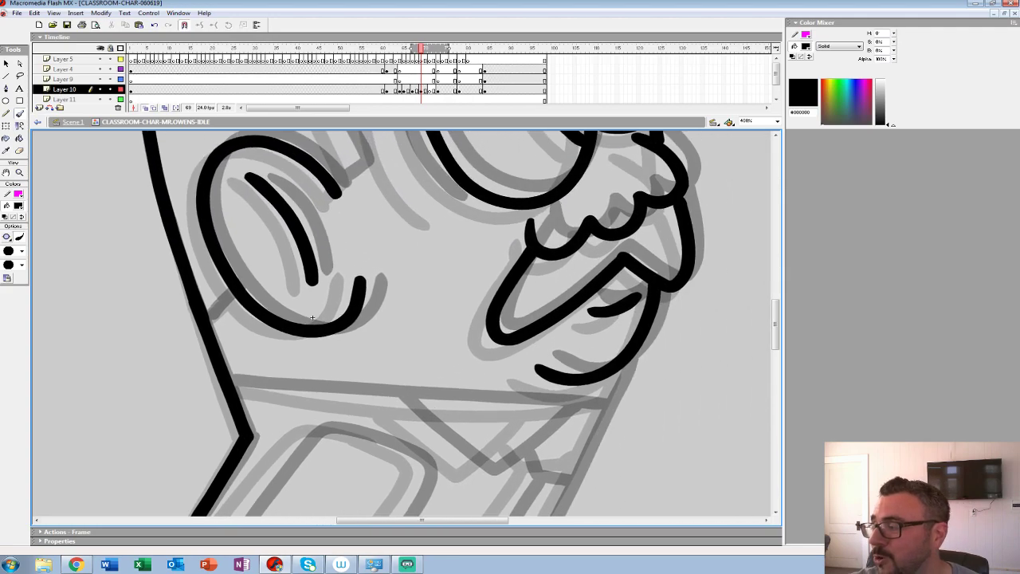
Step: Ink the angular hairline and sideburn down to the ear, and the short line joining the ear to the head outline
{"action": "scroll", "coordinate": [312, 318], "scroll_direction": "up", "scroll_amount": 6}
{"action": "scroll", "coordinate": [313, 318], "scroll_direction": "left", "scroll_amount": 3}
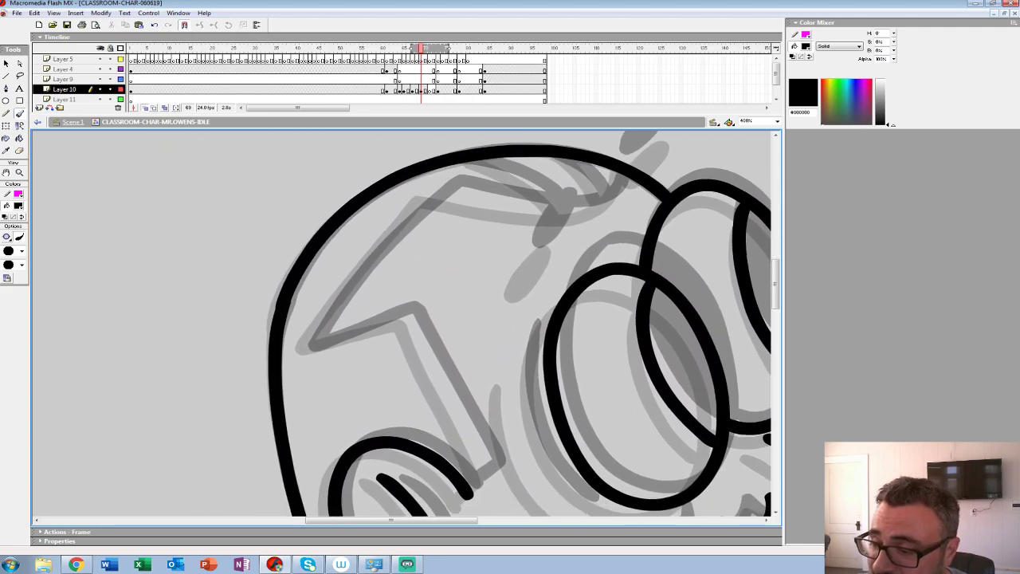
{"action": "mouse_move", "coordinate": [620, 172]}
{"action": "left_mouse_down"}
{"action": "mouse_move", "coordinate": [599, 207]}
{"action": "mouse_move", "coordinate": [550, 214]}
{"action": "mouse_move", "coordinate": [443, 191]}
{"action": "mouse_move", "coordinate": [305, 345]}
{"action": "left_mouse_up"}
{"action": "scroll", "coordinate": [306, 345], "scroll_direction": "down", "scroll_amount": 4}
{"action": "scroll", "coordinate": [306, 345], "scroll_direction": "left", "scroll_amount": 2}
{"action": "mouse_move", "coordinate": [530, 353]}
{"action": "left_mouse_down"}
{"action": "mouse_move", "coordinate": [554, 330]}
{"action": "mouse_move", "coordinate": [470, 177]}
{"action": "mouse_move", "coordinate": [377, 208]}
{"action": "left_mouse_up"}
{"action": "left_click_drag", "start_coordinate": [407, 476], "coordinate": [428, 455]}
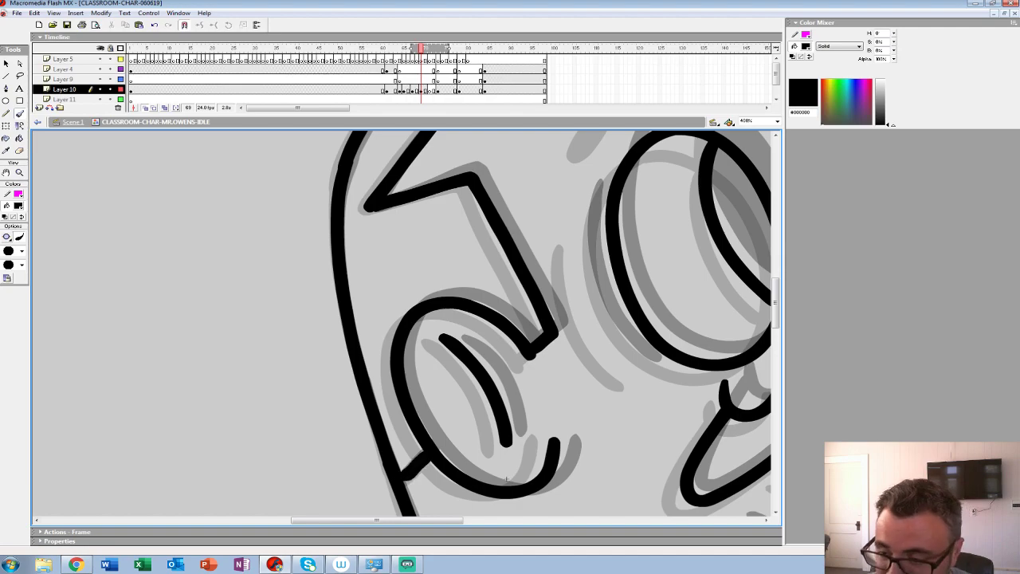
Step: Ink the hair strands and tuft on top of the head
{"action": "left_click_drag", "start_coordinate": [526, 239], "coordinate": [435, 429]}
{"action": "left_click_drag", "start_coordinate": [519, 277], "coordinate": [532, 269]}
{"action": "left_click_drag", "start_coordinate": [595, 216], "coordinate": [636, 182]}
{"action": "mouse_move", "coordinate": [537, 252]}
{"action": "left_mouse_down"}
{"action": "mouse_move", "coordinate": [462, 211]}
{"action": "mouse_move", "coordinate": [442, 211]}
{"action": "left_mouse_up"}
{"action": "left_click_drag", "start_coordinate": [576, 248], "coordinate": [526, 208]}
Step: Ink the hand and the top edge of the forearm
{"action": "scroll", "coordinate": [526, 209], "scroll_direction": "down", "scroll_amount": 3}
{"action": "scroll", "coordinate": [526, 209], "scroll_direction": "right", "scroll_amount": 2}
{"action": "scroll", "coordinate": [406, 327], "scroll_direction": "down", "scroll_amount": 10}
{"action": "scroll", "coordinate": [406, 327], "scroll_direction": "left", "scroll_amount": 1}
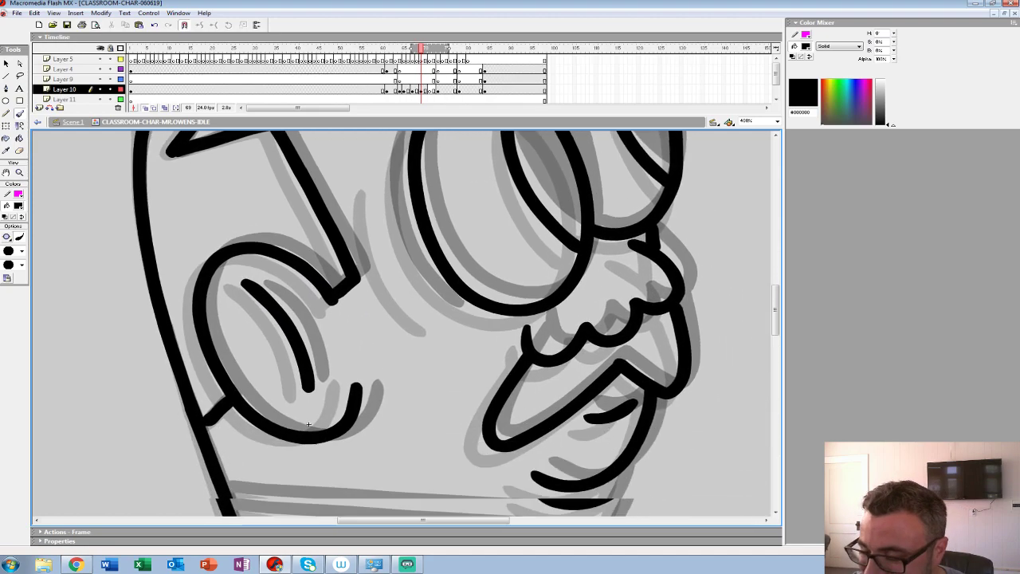
{"action": "scroll", "coordinate": [406, 327], "scroll_direction": "down", "scroll_amount": 4}
{"action": "scroll", "coordinate": [407, 327], "scroll_direction": "right", "scroll_amount": 1}
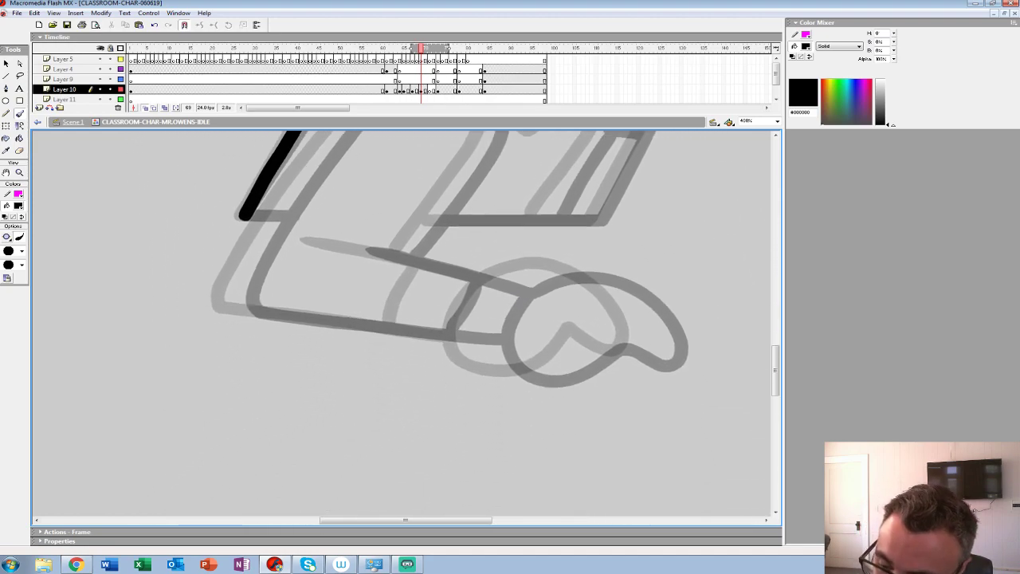
{"action": "mouse_move", "coordinate": [500, 293]}
{"action": "left_mouse_down"}
{"action": "mouse_move", "coordinate": [483, 353]}
{"action": "mouse_move", "coordinate": [515, 375]}
{"action": "mouse_move", "coordinate": [555, 368]}
{"action": "mouse_move", "coordinate": [595, 333]}
{"action": "mouse_move", "coordinate": [647, 359]}
{"action": "mouse_move", "coordinate": [657, 351]}
{"action": "mouse_move", "coordinate": [612, 285]}
{"action": "mouse_move", "coordinate": [571, 270]}
{"action": "mouse_move", "coordinate": [498, 299]}
{"action": "left_mouse_up"}
{"action": "scroll", "coordinate": [406, 319], "scroll_direction": "up", "scroll_amount": 3}
{"action": "scroll", "coordinate": [406, 319], "scroll_direction": "left", "scroll_amount": 1}
{"action": "left_click_drag", "start_coordinate": [554, 375], "coordinate": [384, 334]}
Step: Ink the upper arm, the underside of the sleeve and the cuff, and close the shirt's rear hem
{"action": "scroll", "coordinate": [407, 319], "scroll_direction": "up", "scroll_amount": 1}
{"action": "scroll", "coordinate": [406, 318], "scroll_direction": "left", "scroll_amount": 1}
{"action": "left_click", "coordinate": [552, 212]}
{"action": "mouse_move", "coordinate": [552, 212]}
{"action": "left_mouse_down"}
{"action": "mouse_move", "coordinate": [572, 232]}
{"action": "mouse_move", "coordinate": [482, 355]}
{"action": "left_mouse_up"}
{"action": "mouse_move", "coordinate": [562, 209]}
{"action": "left_mouse_down"}
{"action": "mouse_move", "coordinate": [510, 192]}
{"action": "mouse_move", "coordinate": [441, 205]}
{"action": "mouse_move", "coordinate": [377, 283]}
{"action": "mouse_move", "coordinate": [318, 375]}
{"action": "mouse_move", "coordinate": [309, 410]}
{"action": "left_mouse_up"}
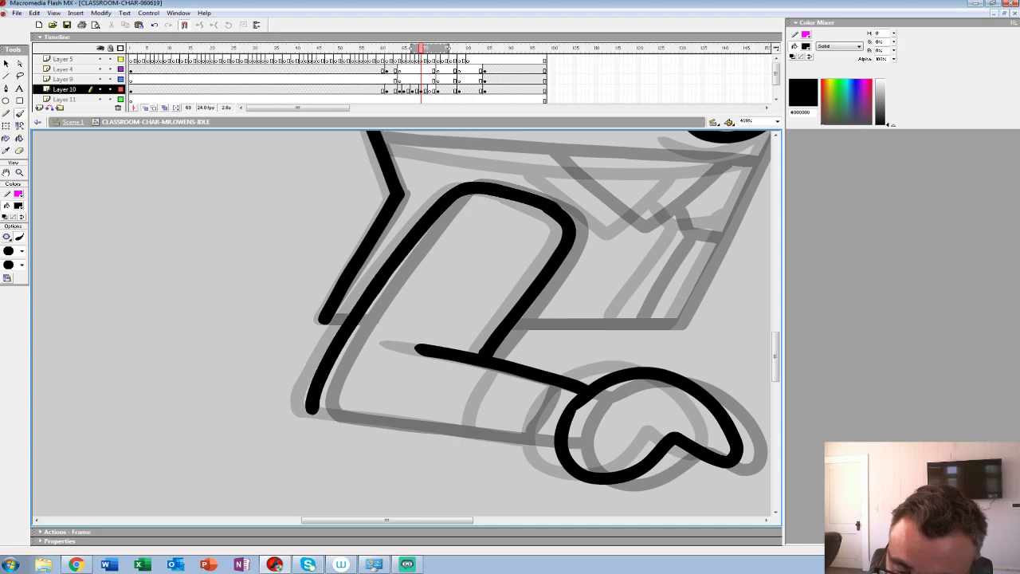
{"action": "scroll", "coordinate": [526, 311], "scroll_direction": "down", "scroll_amount": 3}
{"action": "left_click_drag", "start_coordinate": [546, 335], "coordinate": [299, 306]}
{"action": "mouse_move", "coordinate": [518, 273]}
{"action": "left_mouse_down"}
{"action": "mouse_move", "coordinate": [492, 321]}
{"action": "mouse_move", "coordinate": [525, 436]}
{"action": "left_mouse_up"}
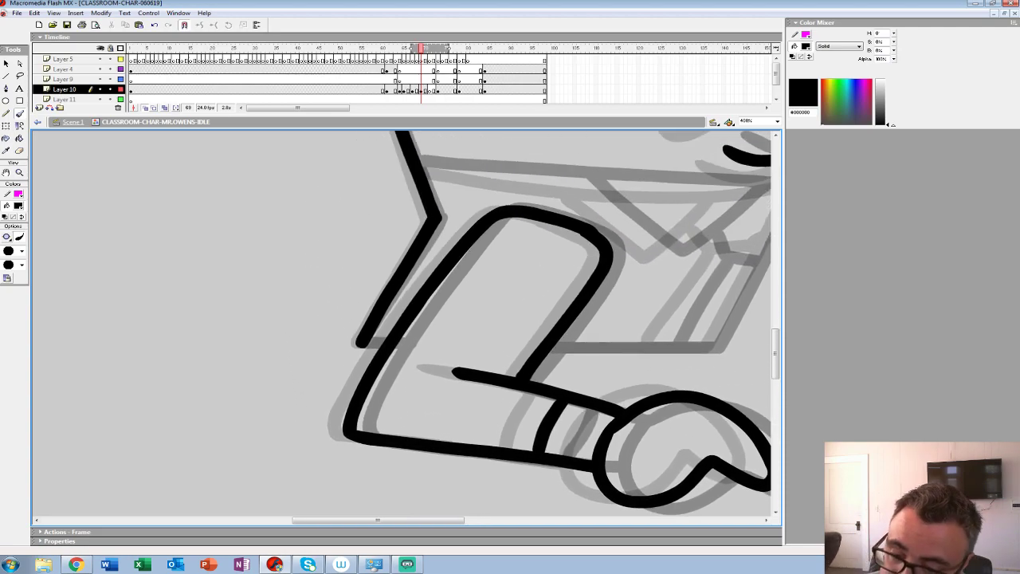
{"action": "left_click_drag", "start_coordinate": [358, 346], "coordinate": [381, 342]}
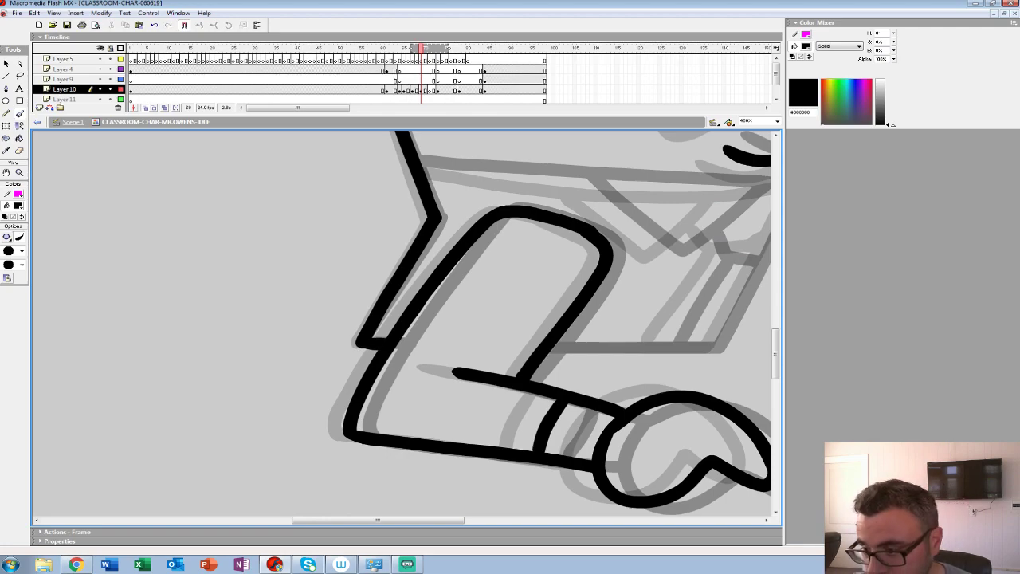
Step: Ink the neckline, collar, tie and shirt front on the frame 69 drawing
{"action": "left_click_drag", "start_coordinate": [502, 175], "coordinate": [283, 221]}
{"action": "mouse_move", "coordinate": [602, 183]}
{"action": "left_mouse_down"}
{"action": "mouse_move", "coordinate": [490, 392]}
{"action": "mouse_move", "coordinate": [217, 388]}
{"action": "left_mouse_up"}
{"action": "left_click_drag", "start_coordinate": [478, 239], "coordinate": [503, 280]}
{"action": "mouse_move", "coordinate": [610, 251]}
{"action": "left_mouse_down"}
{"action": "mouse_move", "coordinate": [451, 273]}
{"action": "mouse_move", "coordinate": [227, 252]}
{"action": "left_mouse_up"}
{"action": "mouse_move", "coordinate": [545, 277]}
{"action": "left_mouse_down"}
{"action": "mouse_move", "coordinate": [465, 342]}
{"action": "mouse_move", "coordinate": [382, 274]}
{"action": "left_mouse_up"}
{"action": "mouse_move", "coordinate": [491, 271]}
{"action": "left_mouse_down"}
{"action": "mouse_move", "coordinate": [497, 298]}
{"action": "mouse_move", "coordinate": [547, 295]}
{"action": "mouse_move", "coordinate": [448, 381]}
{"action": "left_mouse_up"}
Step: Ink the curved crease behind the near eye
{"action": "left_click_drag", "start_coordinate": [446, 160], "coordinate": [319, 510]}
{"action": "mouse_move", "coordinate": [382, 263]}
{"action": "left_mouse_down"}
{"action": "mouse_move", "coordinate": [379, 402]}
{"action": "mouse_move", "coordinate": [467, 299]}
{"action": "left_mouse_up"}
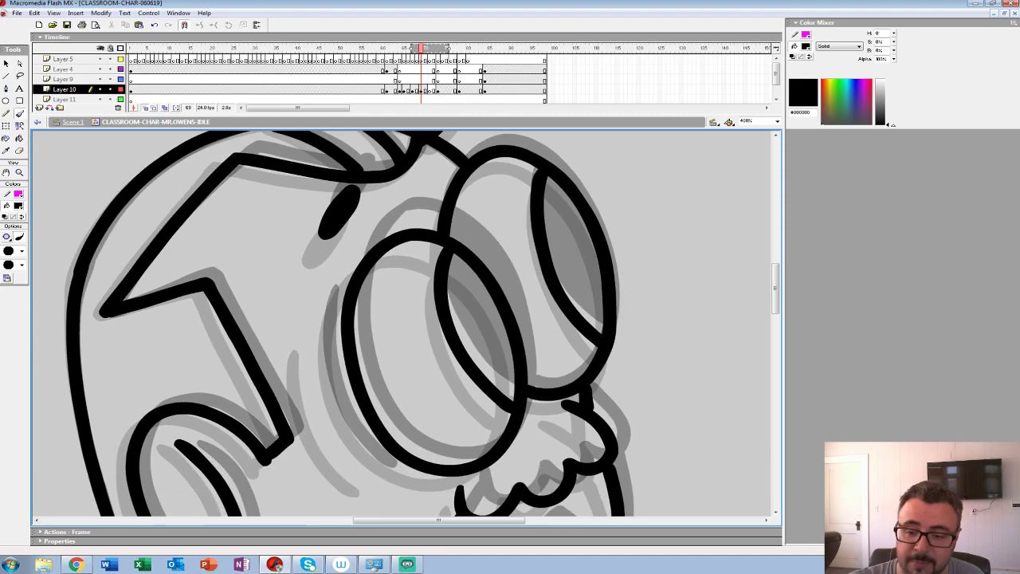
{"action": "mouse_move", "coordinate": [316, 311]}
{"action": "left_mouse_down"}
{"action": "mouse_move", "coordinate": [309, 350]}
{"action": "mouse_move", "coordinate": [322, 406]}
{"action": "mouse_move", "coordinate": [373, 477]}
{"action": "left_mouse_up"}
Step: Fill both pupils of the frame 69 drawing with black and turn off onion skinning
{"action": "scroll", "coordinate": [177, 464], "scroll_direction": "down", "scroll_amount": 4}
{"action": "scroll", "coordinate": [177, 464], "scroll_direction": "right", "scroll_amount": 2}
{"action": "key", "text": "z"}
{"action": "left_click", "coordinate": [225, 303], "text": "alt"}
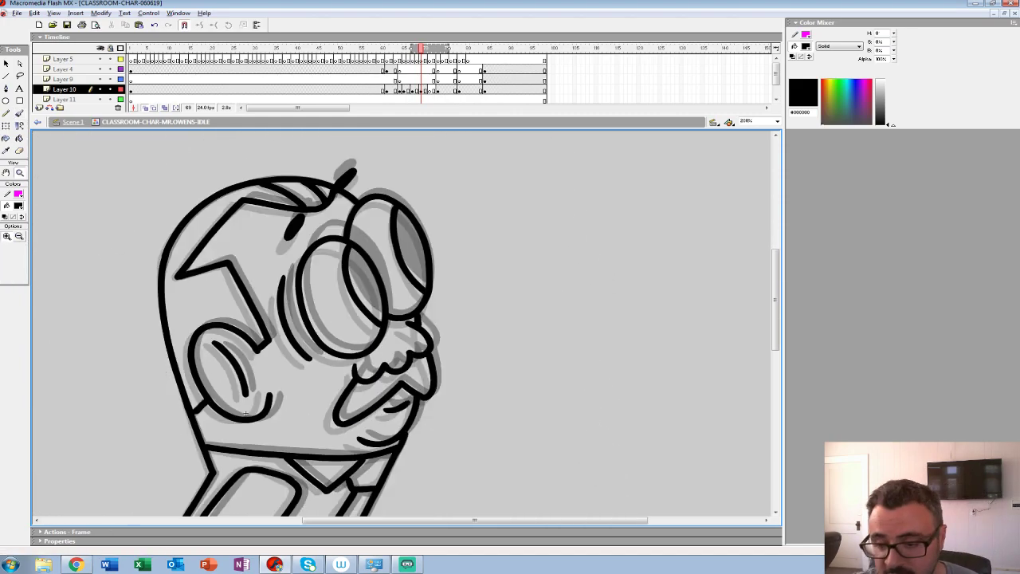
{"action": "left_click", "coordinate": [225, 303], "text": "alt"}
{"action": "left_click", "coordinate": [226, 303], "text": "alt"}
{"action": "key", "text": "k"}
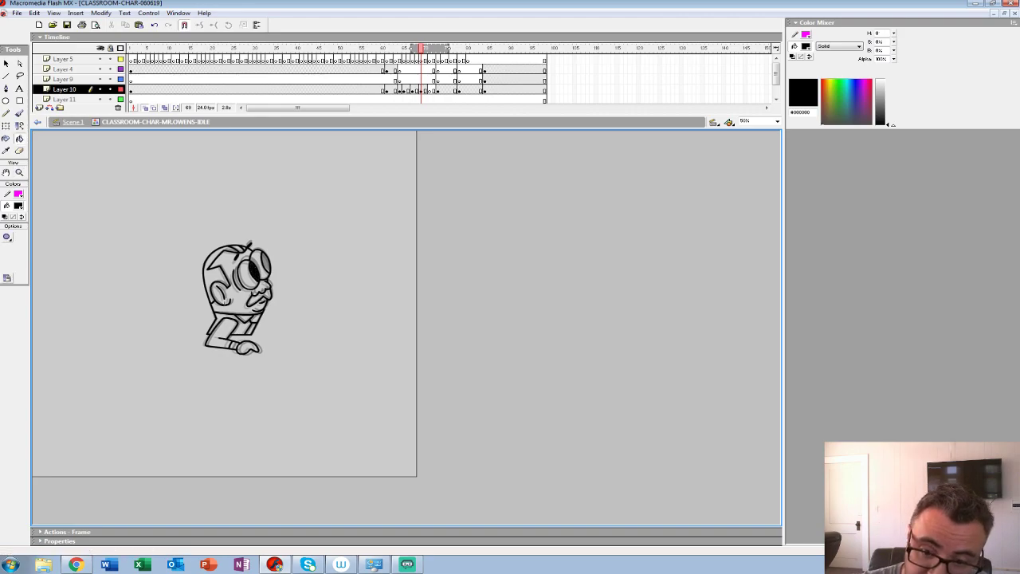
{"action": "left_click", "coordinate": [145, 108]}
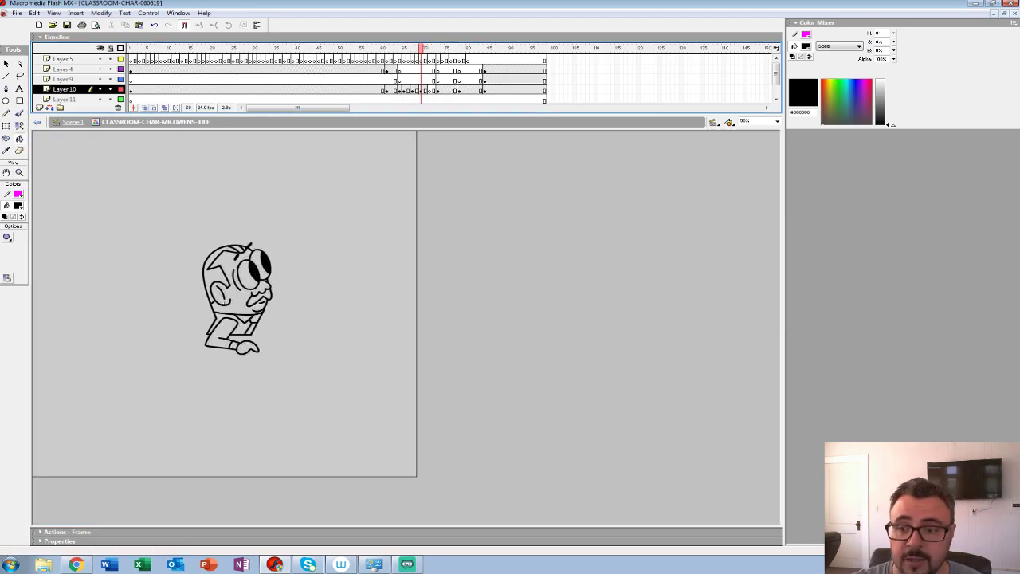
Step: Play back the head turn repeatedly from about frame 60 to check how the new frame 69 drawing moves
{"action": "left_click", "coordinate": [383, 70]}
{"action": "key", "text": "Return"}
{"action": "left_click", "coordinate": [382, 70]}
{"action": "key", "text": "Return"}
{"action": "left_click_drag", "start_coordinate": [412, 48], "coordinate": [412, 48]}
{"action": "left_click", "coordinate": [224, 302]}
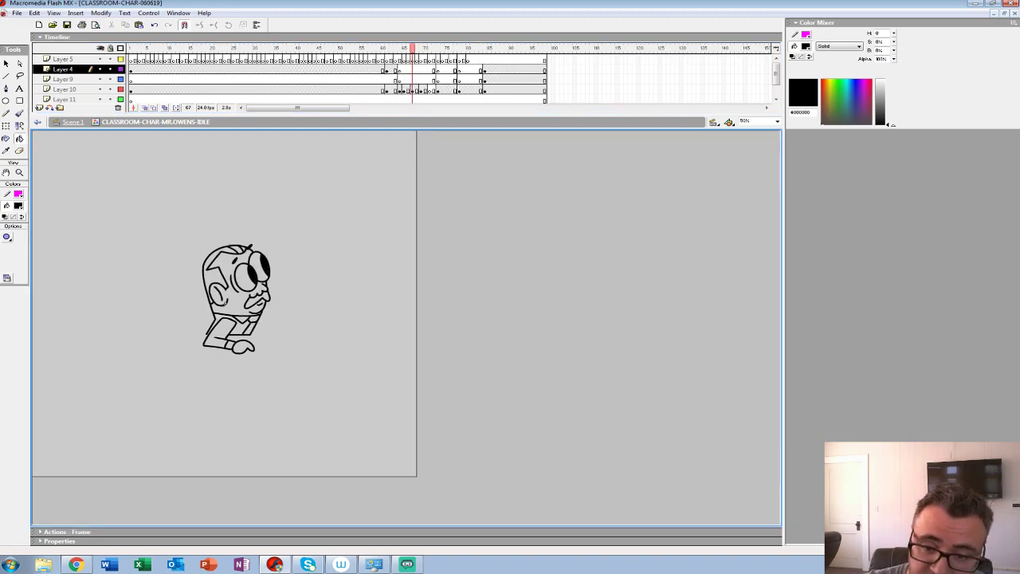
{"action": "left_click", "coordinate": [383, 70]}
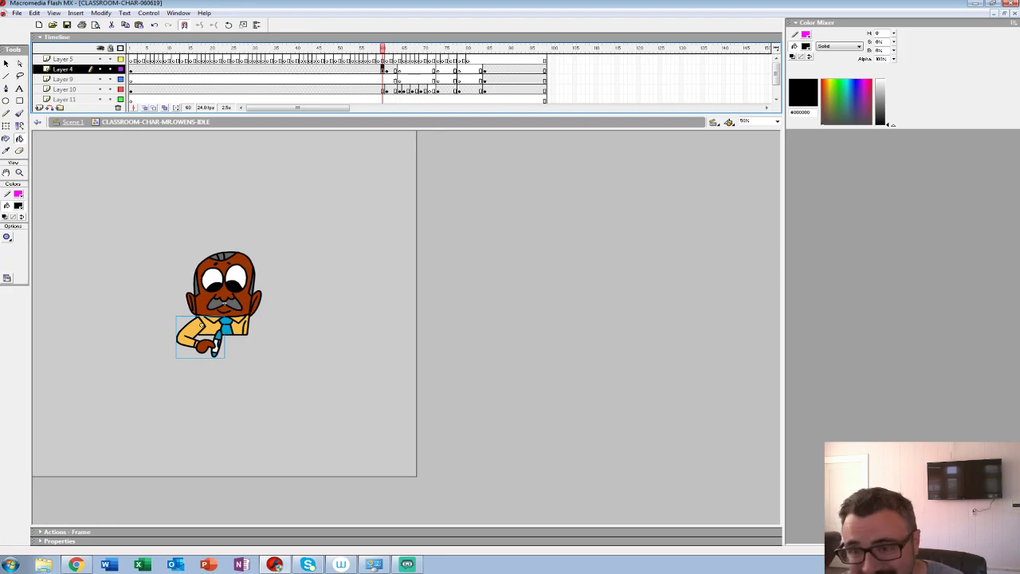
{"action": "key", "text": "Return"}
{"action": "left_click_drag", "start_coordinate": [395, 69], "coordinate": [399, 70]}
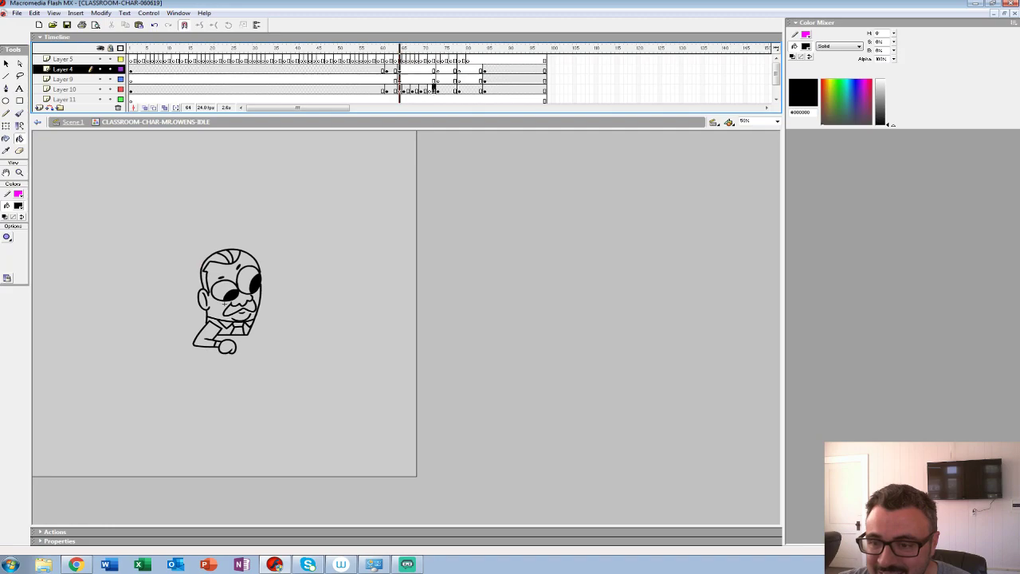
Step: Go to the blank keyframe at frame 71 on Layer 10 and turn onion skinning on
{"action": "key", "text": "ctrl+z"}
{"action": "key", "text": "ctrl+z"}
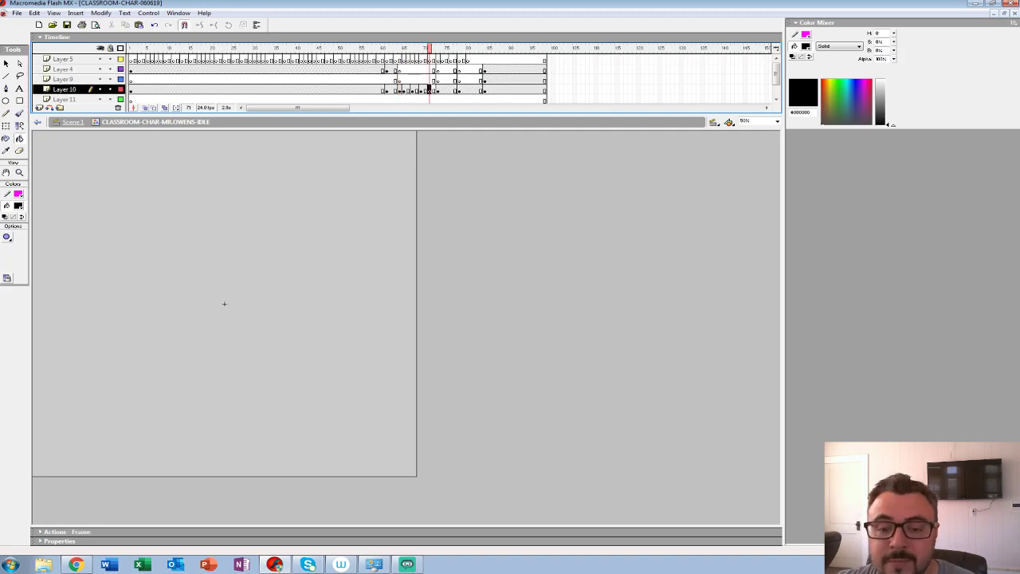
{"action": "key", "text": "alt+shift+o"}
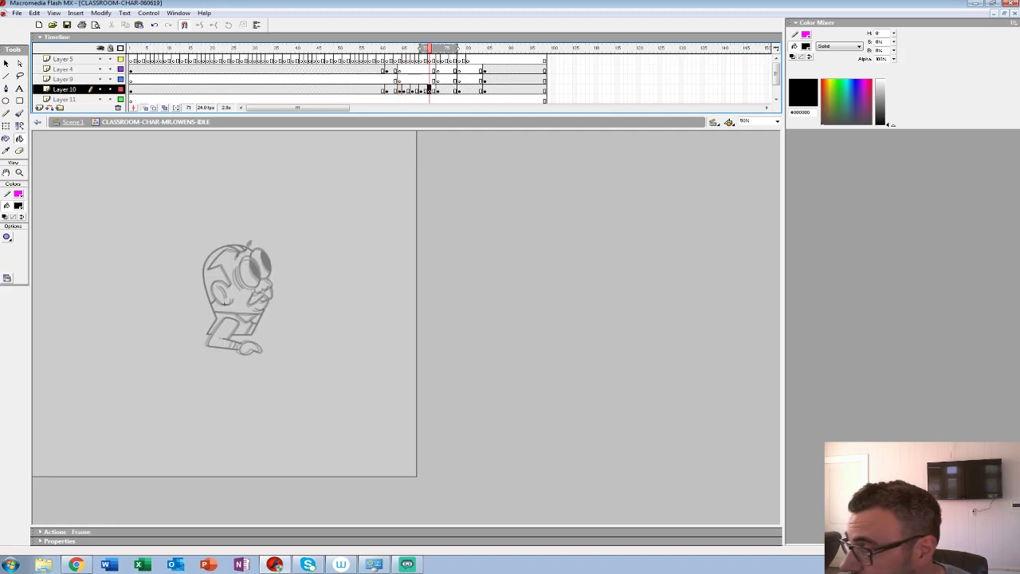
{"action": "left_click", "coordinate": [224, 303]}
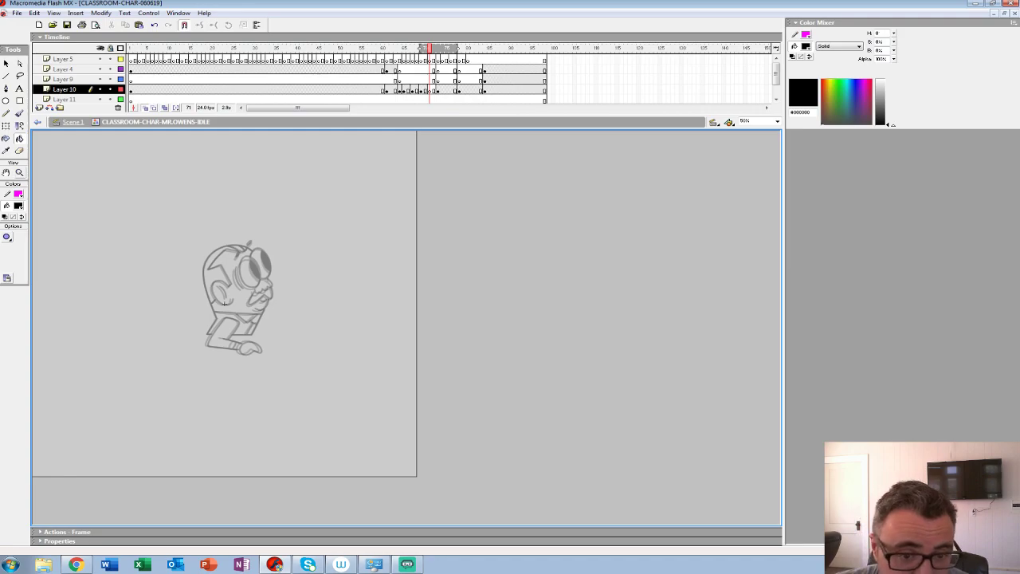
Step: Ink the near eye's outline and its pupil edge on the frame 71 keyframe, following the onion-skinned drawings
{"action": "key", "text": "z"}
{"action": "left_click", "coordinate": [220, 256]}
{"action": "left_click", "coordinate": [344, 318]}
{"action": "left_click", "coordinate": [558, 375]}
{"action": "mouse_move", "coordinate": [558, 376]}
{"action": "left_mouse_down"}
{"action": "mouse_move", "coordinate": [443, 337]}
{"action": "mouse_move", "coordinate": [460, 298]}
{"action": "left_mouse_up"}
{"action": "key", "text": "b"}
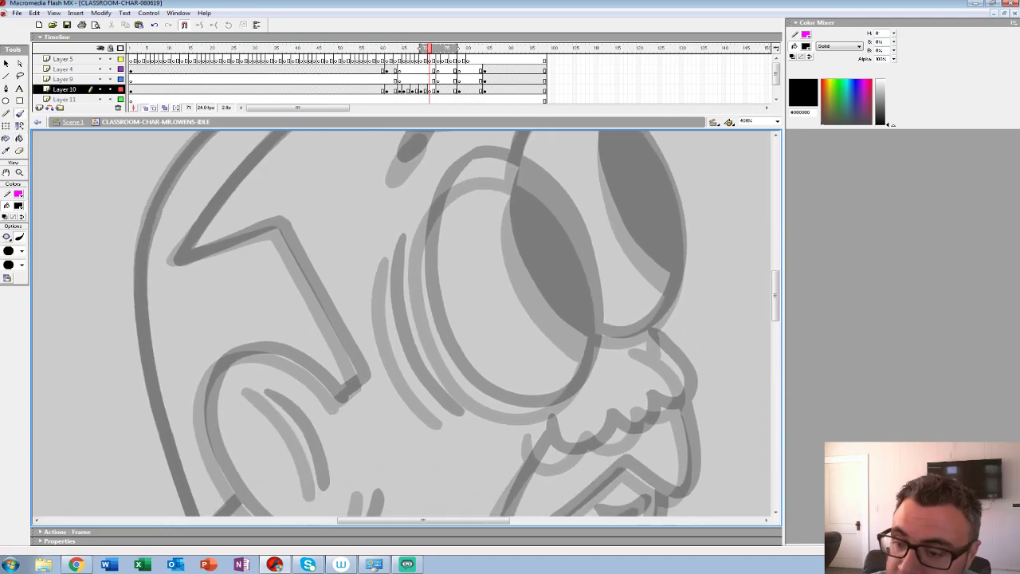
{"action": "mouse_move", "coordinate": [486, 166]}
{"action": "left_mouse_down"}
{"action": "mouse_move", "coordinate": [437, 202]}
{"action": "mouse_move", "coordinate": [421, 256]}
{"action": "mouse_move", "coordinate": [431, 315]}
{"action": "mouse_move", "coordinate": [460, 378]}
{"action": "mouse_move", "coordinate": [519, 412]}
{"action": "mouse_move", "coordinate": [565, 401]}
{"action": "mouse_move", "coordinate": [597, 332]}
{"action": "mouse_move", "coordinate": [582, 241]}
{"action": "mouse_move", "coordinate": [543, 188]}
{"action": "mouse_move", "coordinate": [478, 165]}
{"action": "mouse_move", "coordinate": [517, 188]}
{"action": "mouse_move", "coordinate": [520, 287]}
{"action": "mouse_move", "coordinate": [588, 355]}
{"action": "mouse_move", "coordinate": [489, 456]}
{"action": "mouse_move", "coordinate": [448, 459]}
{"action": "mouse_move", "coordinate": [433, 438]}
{"action": "left_mouse_up"}
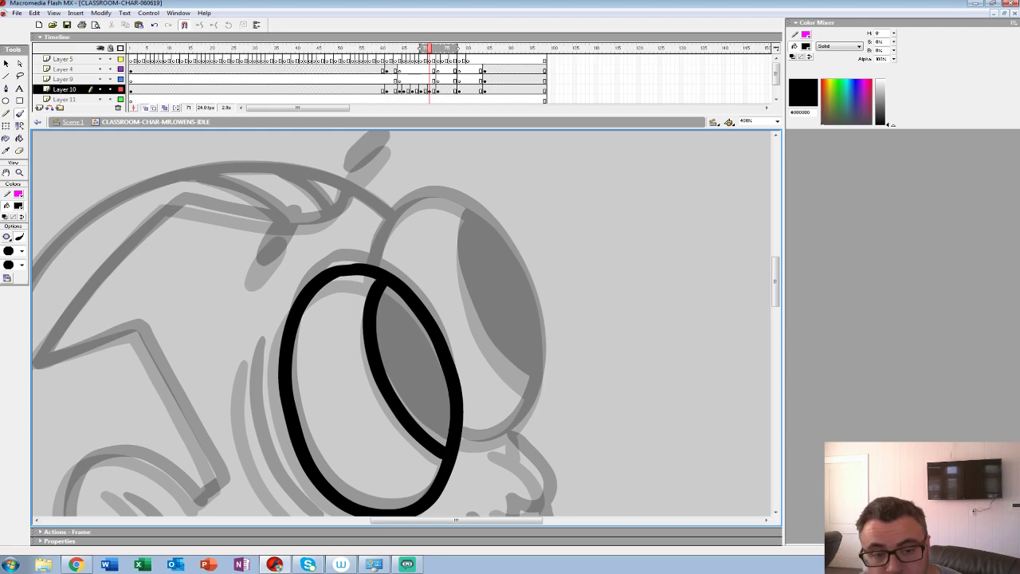
{"action": "key", "text": "z"}
{"action": "left_click", "coordinate": [398, 302], "text": "alt"}
{"action": "left_click", "coordinate": [399, 302], "text": "alt"}
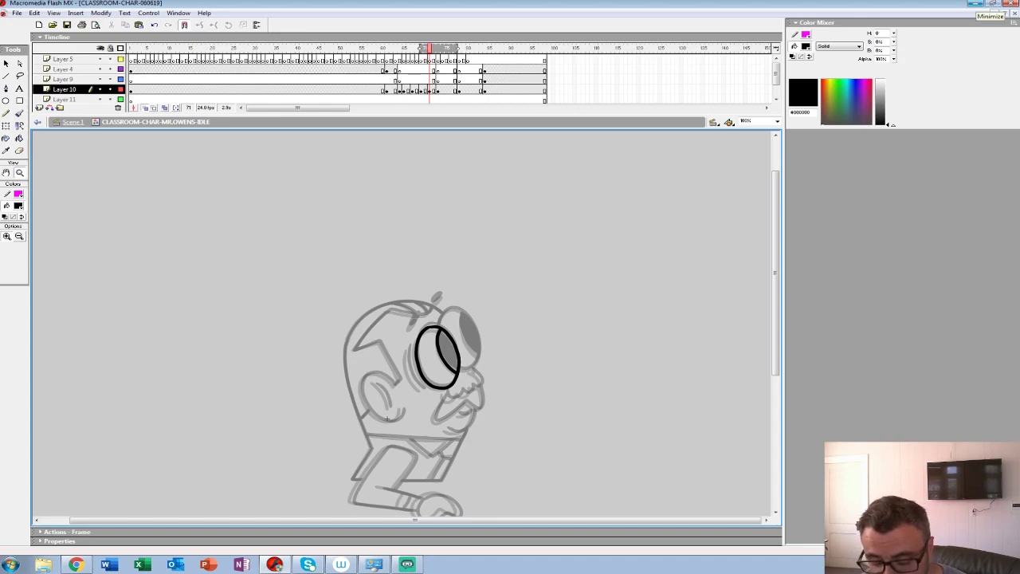
Step: Switch to File Explorer, open BLUD video game > PROMOTIONAL > EDGE MAGAZINE on the WORK drive and sort it by date modified
{"action": "left_click", "coordinate": [975, 4]}
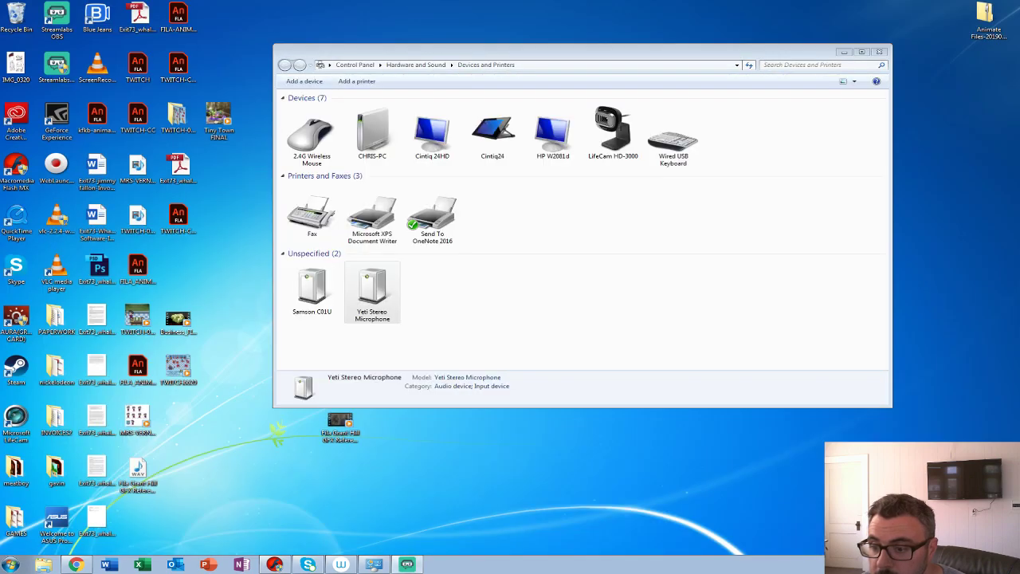
{"action": "left_click", "coordinate": [844, 51]}
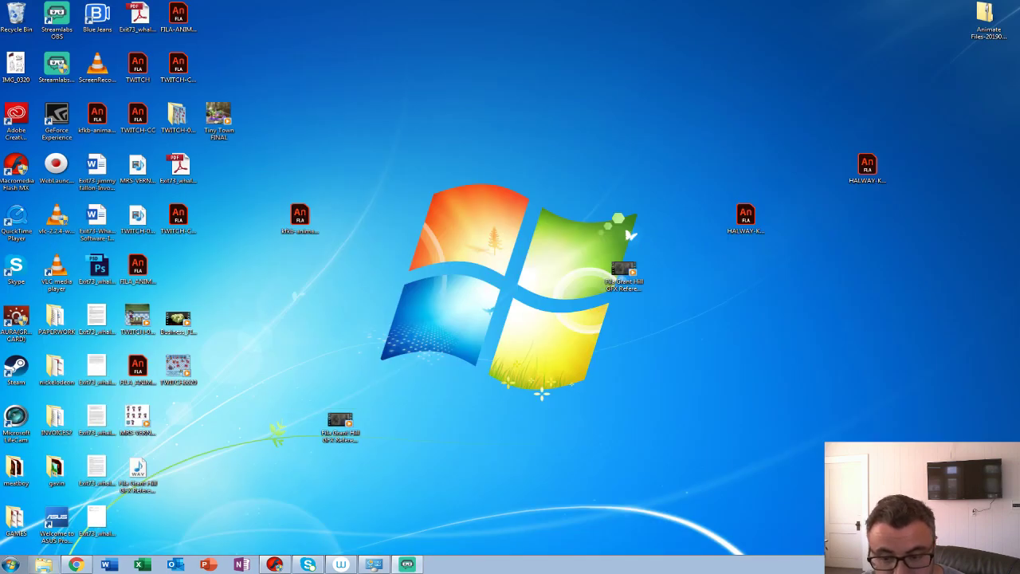
{"action": "left_click", "coordinate": [43, 564]}
{"action": "left_click", "coordinate": [490, 291]}
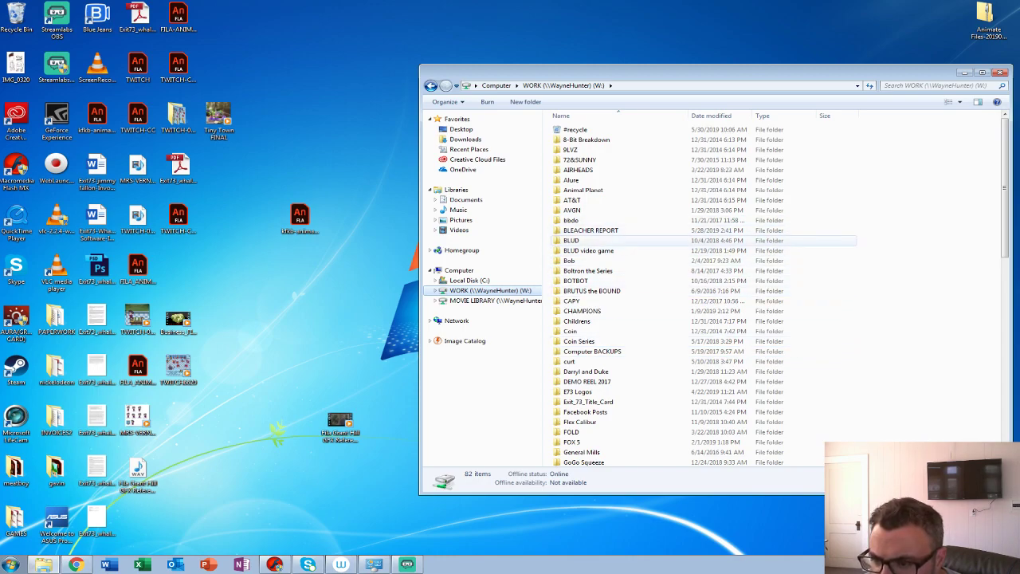
{"action": "double_click", "coordinate": [588, 251]}
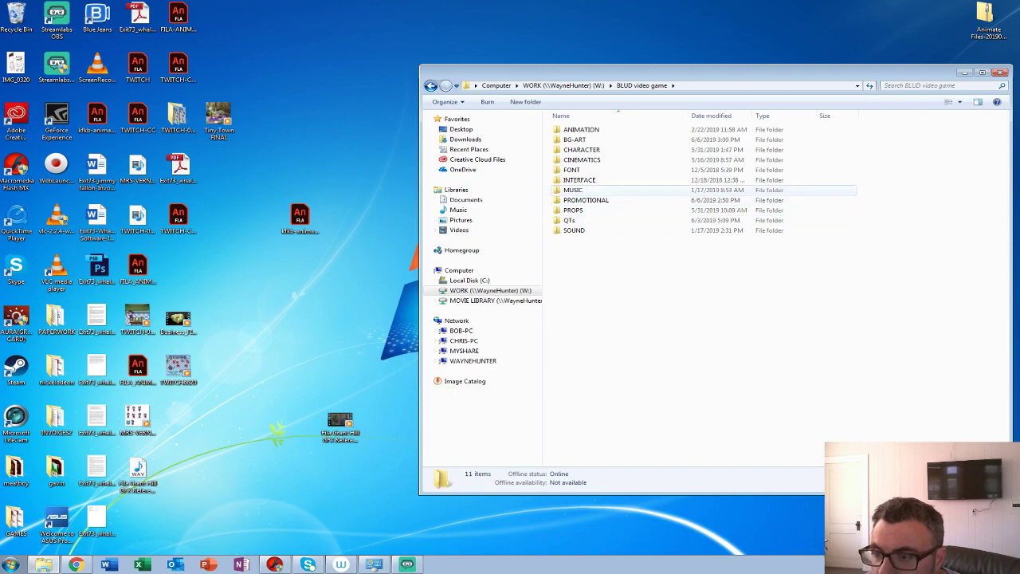
{"action": "double_click", "coordinate": [586, 200]}
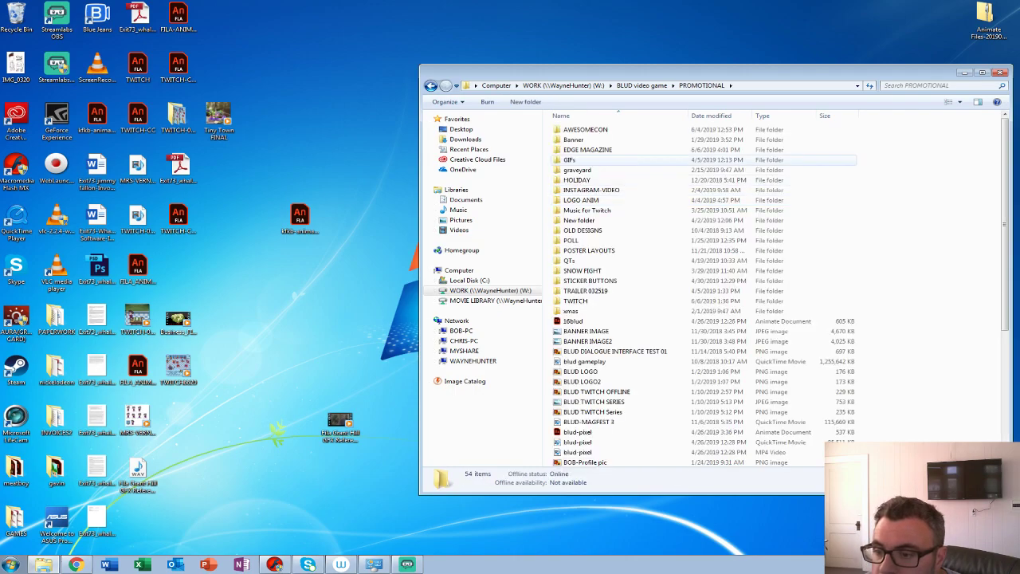
{"action": "double_click", "coordinate": [590, 161]}
{"action": "left_click", "coordinate": [712, 115]}
{"action": "left_click", "coordinate": [718, 115]}
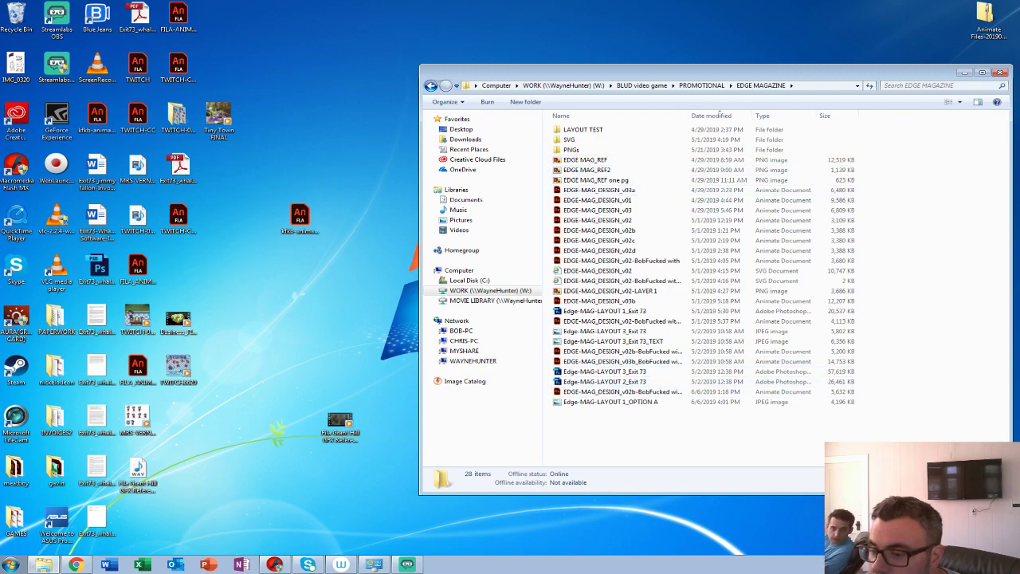
Step: Open the image Edge-MAG-LAYOUT 1_OPTION A in Windows Photo Viewer and maximize it
{"action": "left_click", "coordinate": [612, 401]}
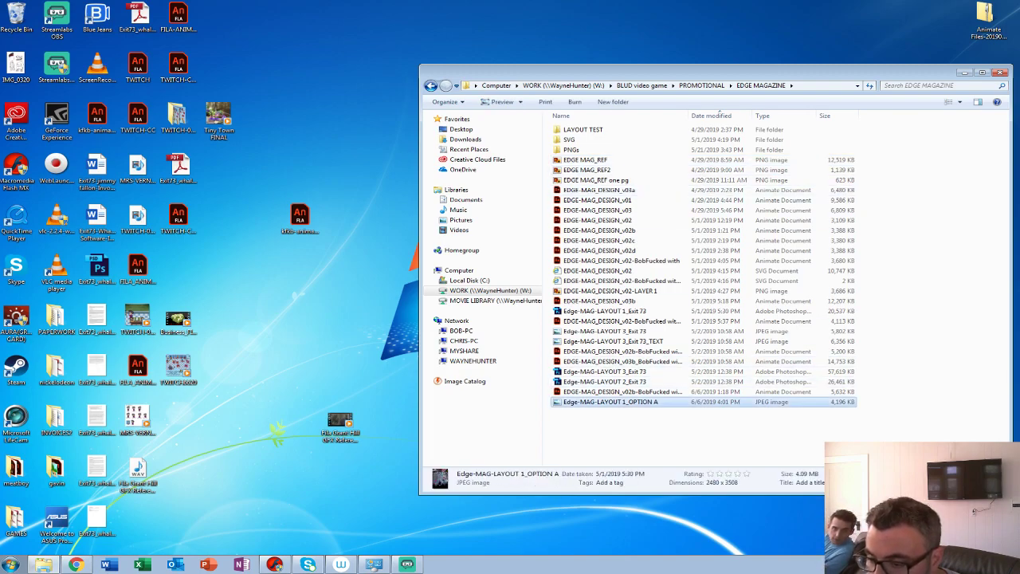
{"action": "key", "text": "Return"}
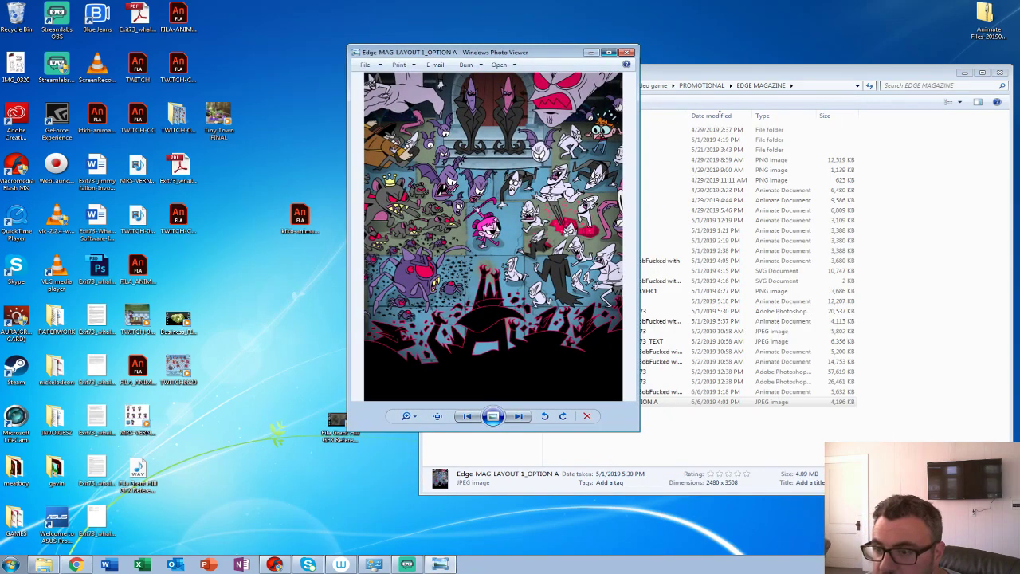
{"action": "left_click", "coordinate": [607, 49]}
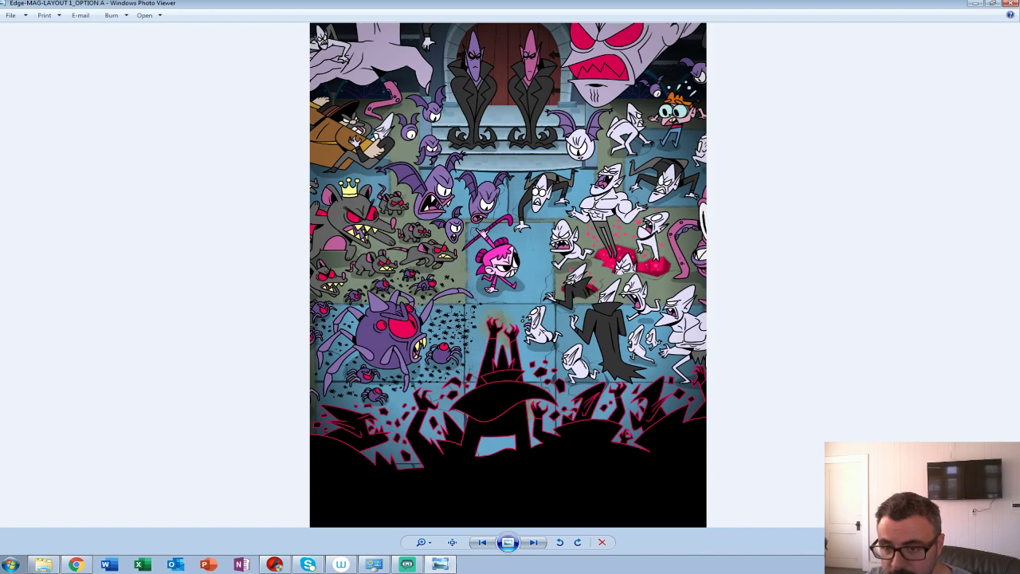
Step: Examine the magazine layout's crowd of monsters around the pink-haired girl at several magnifications, and close the image
{"action": "scroll", "coordinate": [508, 275], "scroll_direction": "up", "scroll_amount": 2}
{"action": "scroll", "coordinate": [508, 275], "scroll_direction": "down", "scroll_amount": 2}
{"action": "scroll", "coordinate": [507, 275], "scroll_direction": "up", "scroll_amount": 1}
{"action": "scroll", "coordinate": [507, 275], "scroll_direction": "down", "scroll_amount": 1}
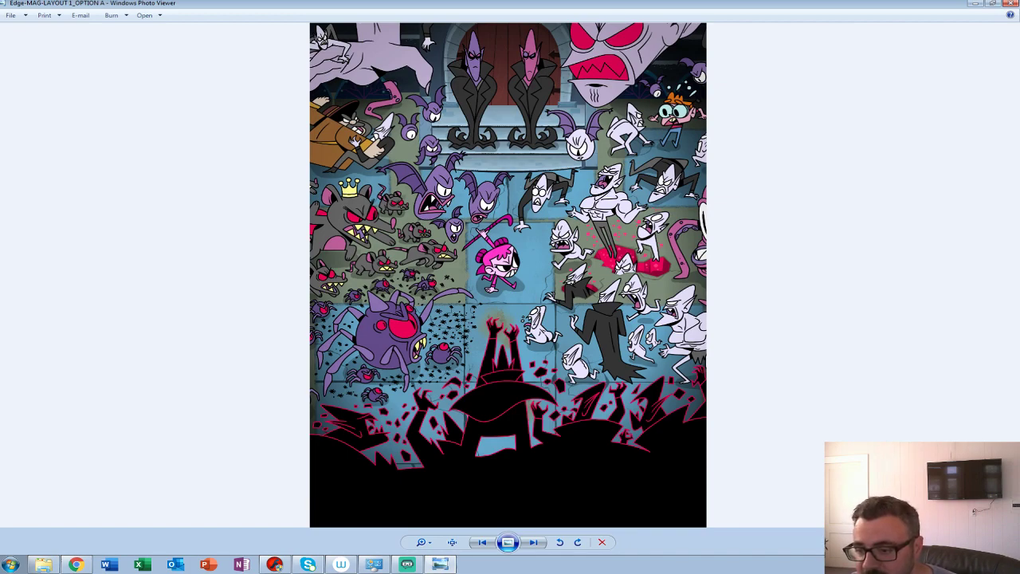
{"action": "scroll", "coordinate": [508, 275], "scroll_direction": "up", "scroll_amount": 3}
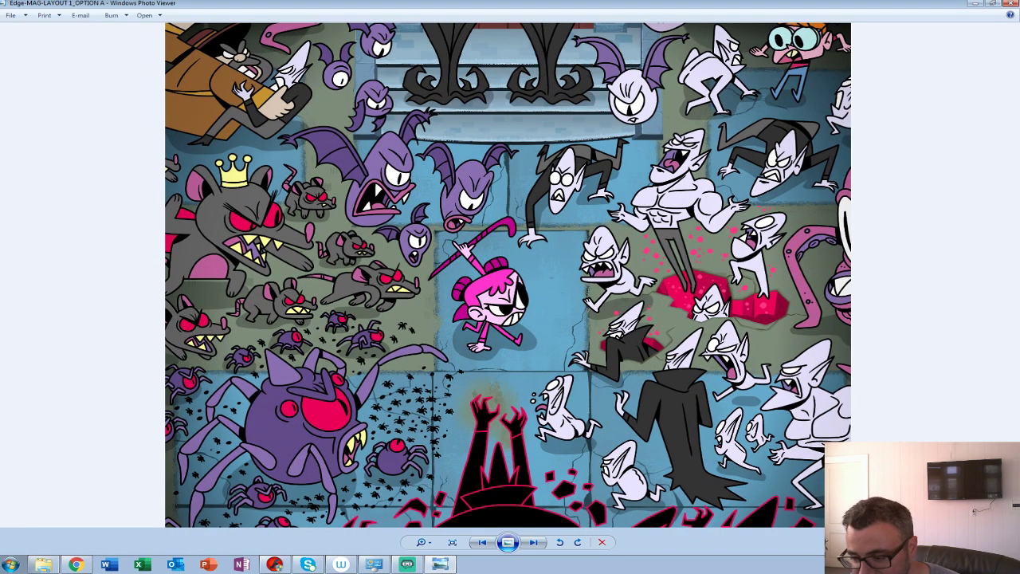
{"action": "scroll", "coordinate": [508, 274], "scroll_direction": "down", "scroll_amount": 2}
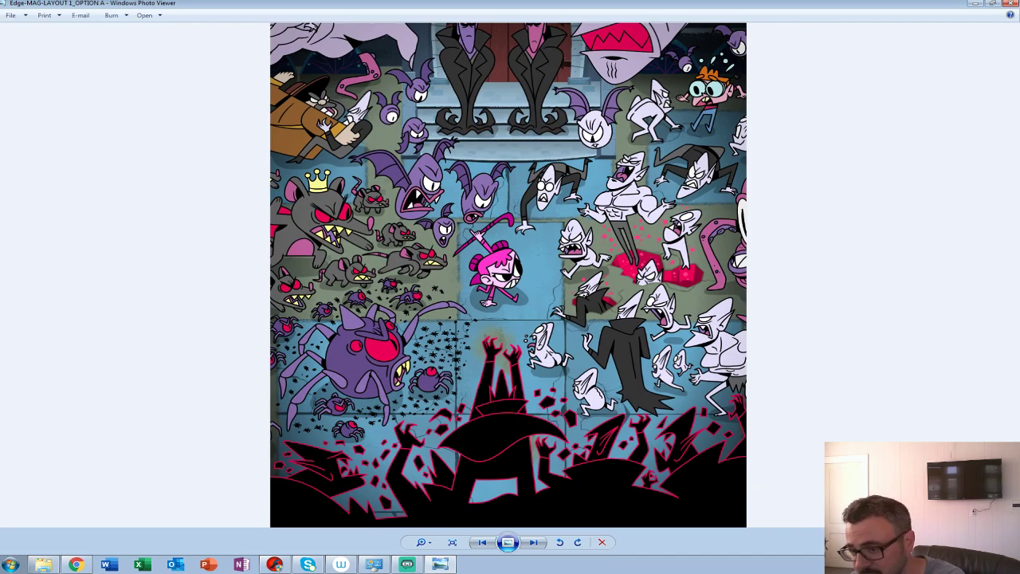
{"action": "scroll", "coordinate": [507, 275], "scroll_direction": "up", "scroll_amount": 2}
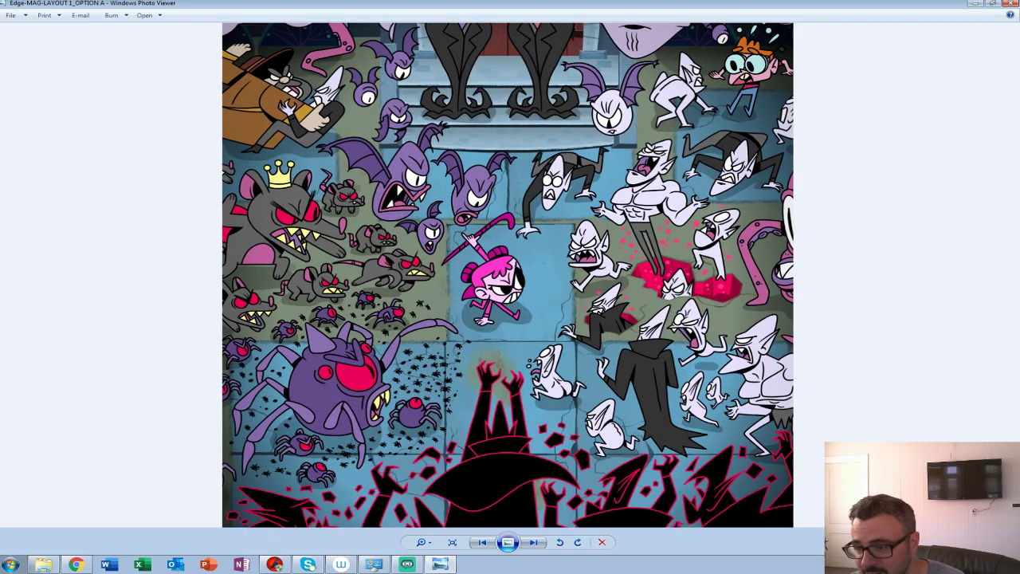
{"action": "scroll", "coordinate": [508, 275], "scroll_direction": "down", "scroll_amount": 2}
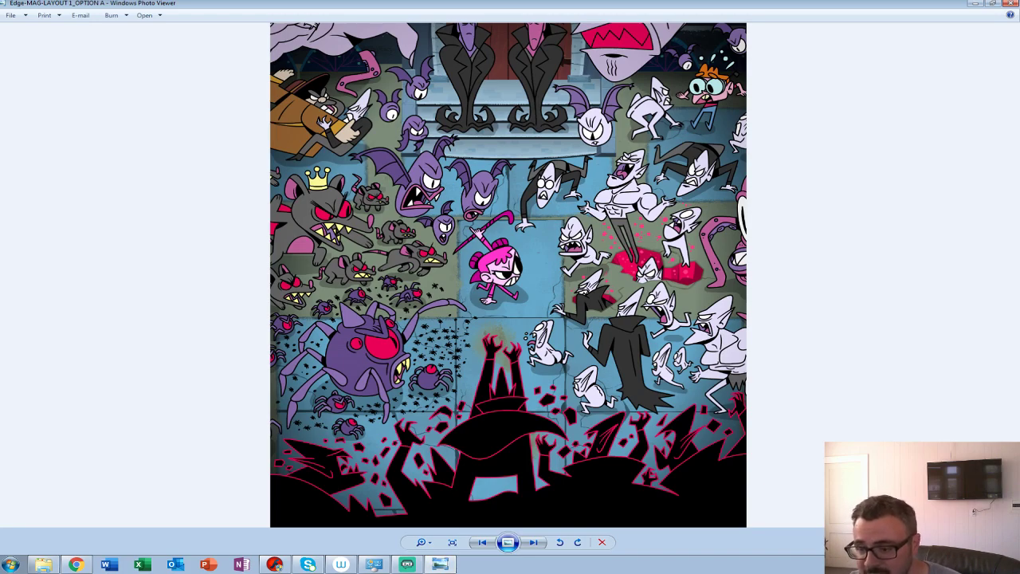
{"action": "scroll", "coordinate": [507, 275], "scroll_direction": "up", "scroll_amount": 2}
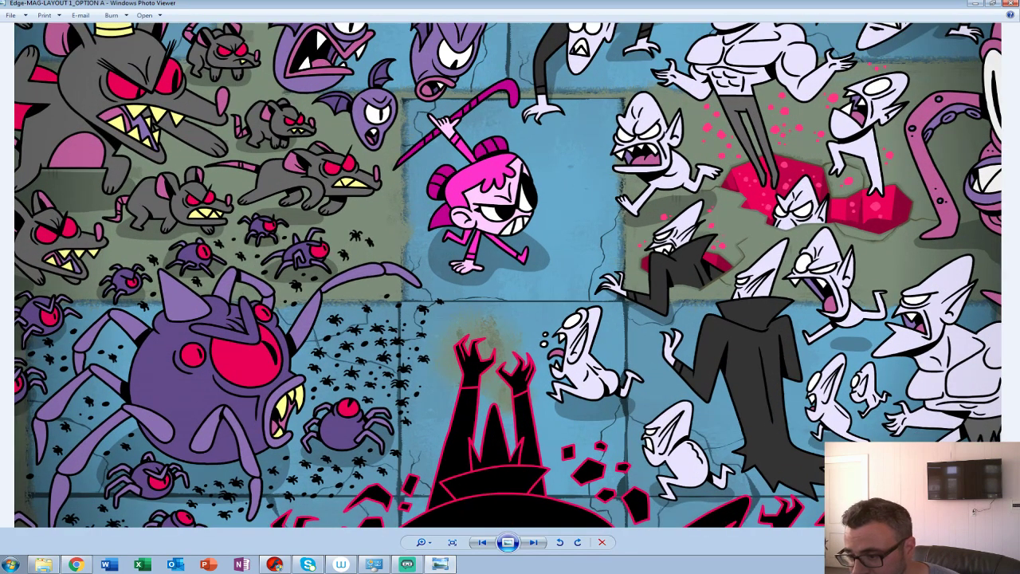
{"action": "scroll", "coordinate": [507, 275], "scroll_direction": "down", "scroll_amount": 2}
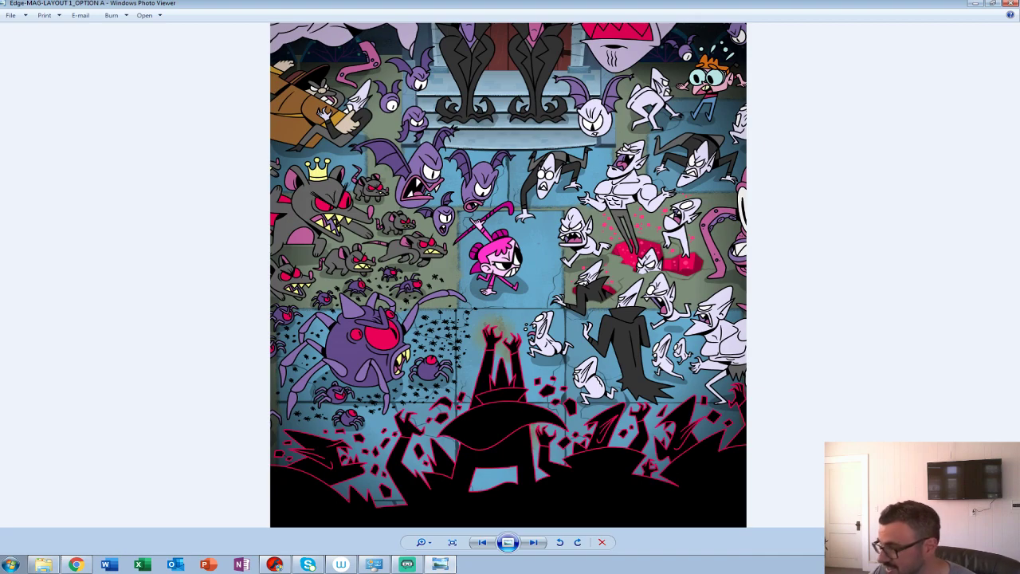
{"action": "scroll", "coordinate": [508, 275], "scroll_direction": "down", "scroll_amount": 2}
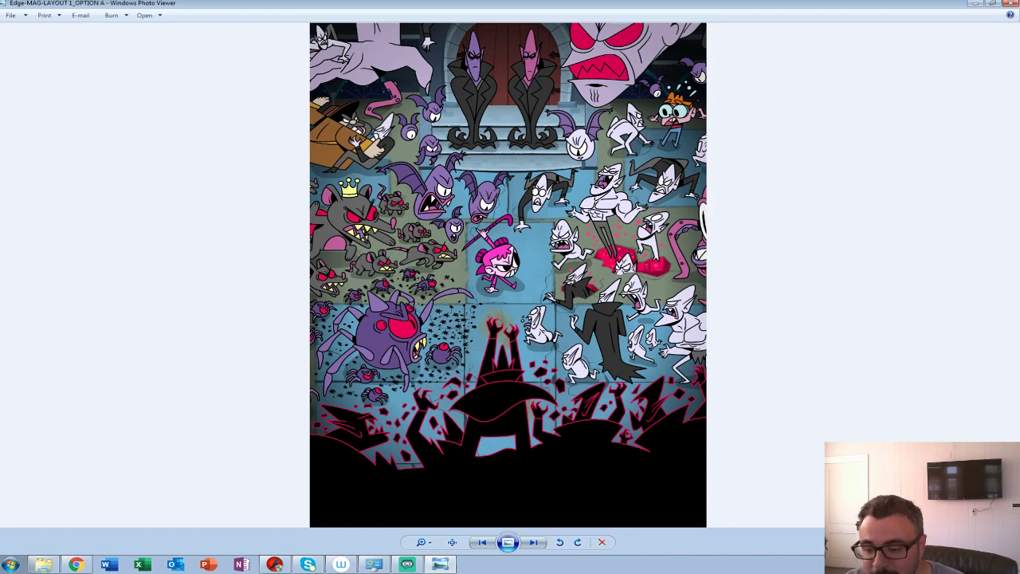
{"action": "scroll", "coordinate": [504, 392], "scroll_direction": "up", "scroll_amount": 3}
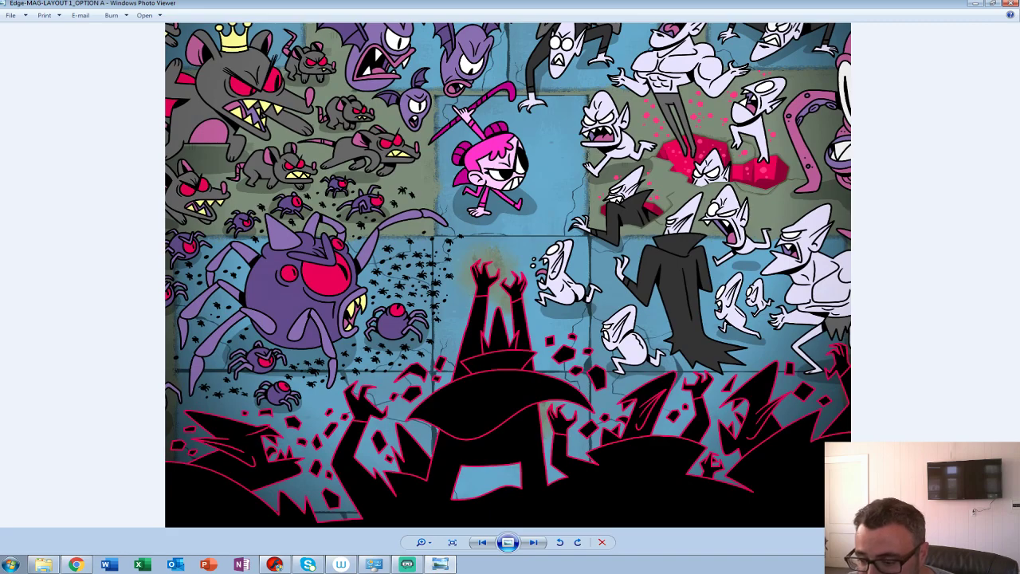
{"action": "scroll", "coordinate": [503, 392], "scroll_direction": "down", "scroll_amount": 3}
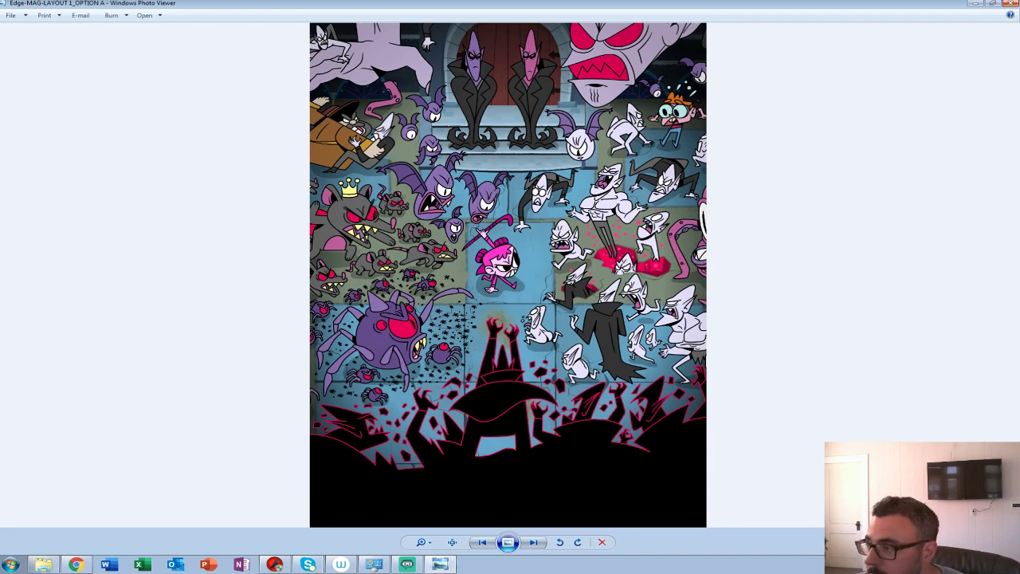
{"action": "left_click", "coordinate": [1010, 4]}
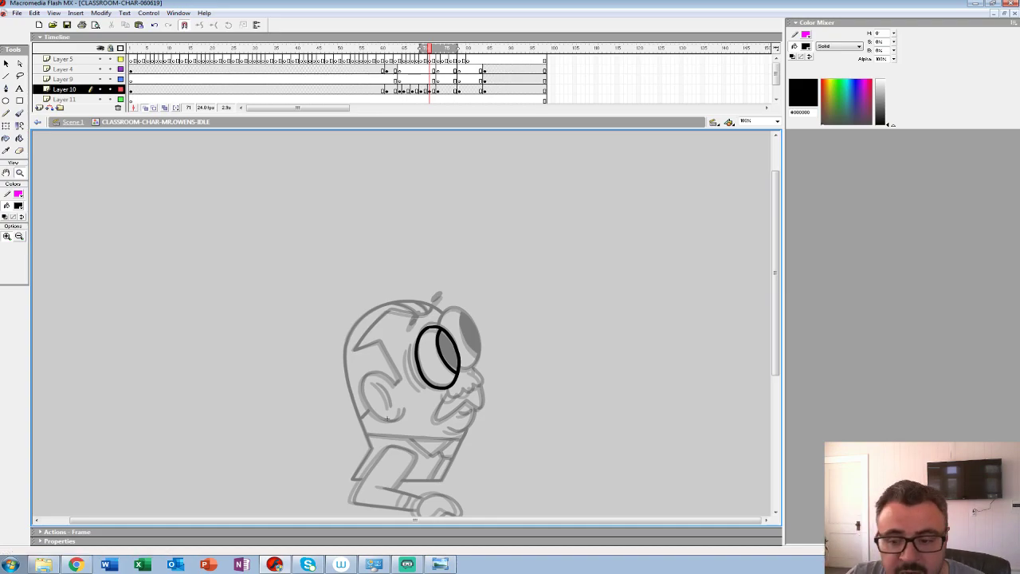
Step: Return to the frame 71 drawing in Flash and ink the far eye's outline and pupil edge
{"action": "left_click", "coordinate": [414, 318]}
{"action": "left_click", "coordinate": [532, 364]}
{"action": "left_click_drag", "start_coordinate": [532, 364], "coordinate": [637, 383]}
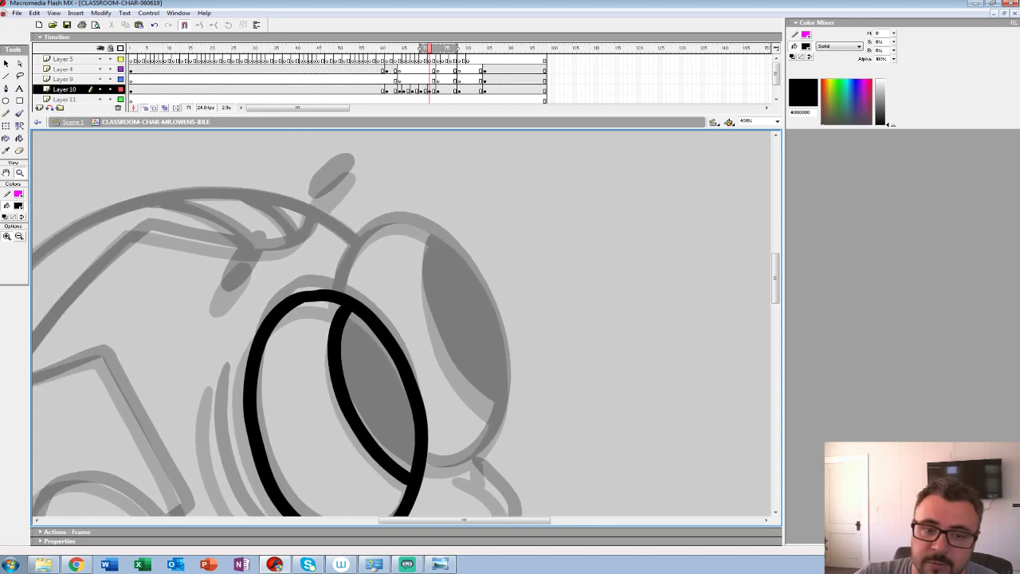
{"action": "left_click", "coordinate": [20, 113]}
{"action": "left_click_drag", "start_coordinate": [378, 375], "coordinate": [367, 327]}
{"action": "mouse_move", "coordinate": [325, 243]}
{"action": "left_mouse_down"}
{"action": "mouse_move", "coordinate": [353, 192]}
{"action": "mouse_move", "coordinate": [399, 175]}
{"action": "mouse_move", "coordinate": [448, 204]}
{"action": "mouse_move", "coordinate": [471, 238]}
{"action": "mouse_move", "coordinate": [493, 348]}
{"action": "mouse_move", "coordinate": [482, 385]}
{"action": "mouse_move", "coordinate": [416, 414]}
{"action": "left_mouse_up"}
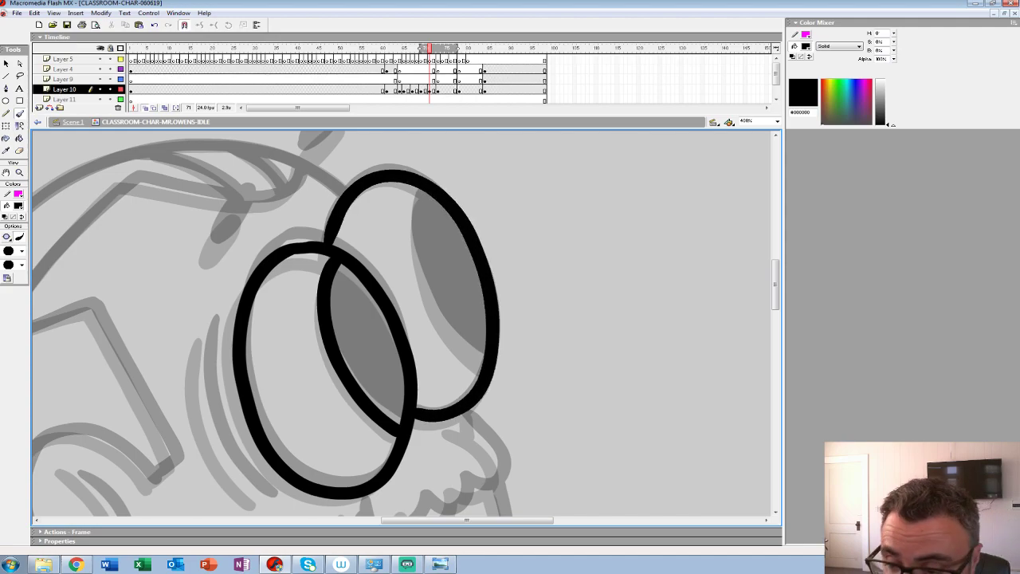
{"action": "mouse_move", "coordinate": [422, 192]}
{"action": "left_mouse_down"}
{"action": "mouse_move", "coordinate": [441, 311]}
{"action": "mouse_move", "coordinate": [483, 362]}
{"action": "left_mouse_up"}
Step: Ink the nose, moustache, mouth and chin of the frame 71 drawing
{"action": "mouse_move", "coordinate": [414, 407]}
{"action": "left_mouse_down"}
{"action": "mouse_move", "coordinate": [429, 389]}
{"action": "mouse_move", "coordinate": [447, 212]}
{"action": "mouse_move", "coordinate": [533, 285]}
{"action": "mouse_move", "coordinate": [488, 290]}
{"action": "mouse_move", "coordinate": [416, 344]}
{"action": "mouse_move", "coordinate": [381, 315]}
{"action": "left_mouse_up"}
{"action": "scroll", "coordinate": [398, 319], "scroll_direction": "down", "scroll_amount": 3}
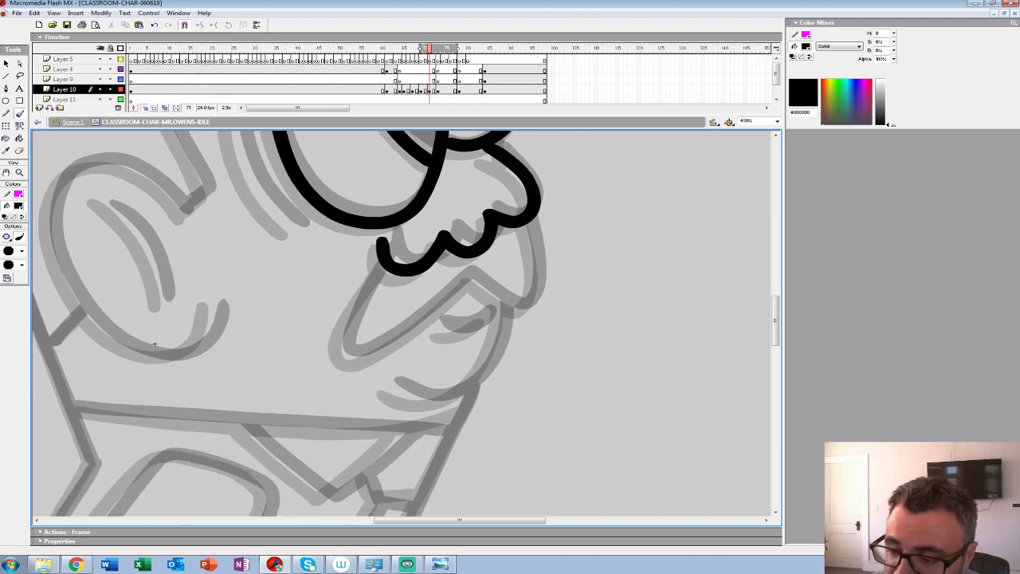
{"action": "mouse_move", "coordinate": [528, 213]}
{"action": "left_mouse_down"}
{"action": "mouse_move", "coordinate": [522, 311]}
{"action": "mouse_move", "coordinate": [466, 278]}
{"action": "mouse_move", "coordinate": [408, 330]}
{"action": "mouse_move", "coordinate": [338, 351]}
{"action": "mouse_move", "coordinate": [385, 254]}
{"action": "left_mouse_up"}
{"action": "mouse_move", "coordinate": [441, 326]}
{"action": "left_mouse_down"}
{"action": "mouse_move", "coordinate": [489, 313]}
{"action": "mouse_move", "coordinate": [442, 328]}
{"action": "mouse_move", "coordinate": [483, 251]}
{"action": "left_mouse_up"}
{"action": "mouse_move", "coordinate": [522, 221]}
{"action": "left_mouse_down"}
{"action": "mouse_move", "coordinate": [499, 282]}
{"action": "mouse_move", "coordinate": [457, 307]}
{"action": "mouse_move", "coordinate": [416, 298]}
{"action": "left_mouse_up"}
Step: Ink the curved crease behind the near eye, undoing and redrawing the stroke
{"action": "mouse_move", "coordinate": [406, 227]}
{"action": "left_mouse_down"}
{"action": "mouse_move", "coordinate": [483, 450]}
{"action": "mouse_move", "coordinate": [559, 511]}
{"action": "left_mouse_up"}
{"action": "mouse_move", "coordinate": [411, 250]}
{"action": "left_mouse_down"}
{"action": "mouse_move", "coordinate": [401, 316]}
{"action": "mouse_move", "coordinate": [446, 406]}
{"action": "mouse_move", "coordinate": [469, 421]}
{"action": "left_mouse_up"}
{"action": "scroll", "coordinate": [324, 486], "scroll_direction": "down", "scroll_amount": 2}
{"action": "key", "text": "ctrl+z"}
{"action": "mouse_move", "coordinate": [414, 195]}
{"action": "left_mouse_down"}
{"action": "mouse_move", "coordinate": [407, 291]}
{"action": "mouse_move", "coordinate": [426, 338]}
{"action": "mouse_move", "coordinate": [463, 371]}
{"action": "left_mouse_up"}
{"action": "left_click_drag", "start_coordinate": [414, 263], "coordinate": [454, 436]}
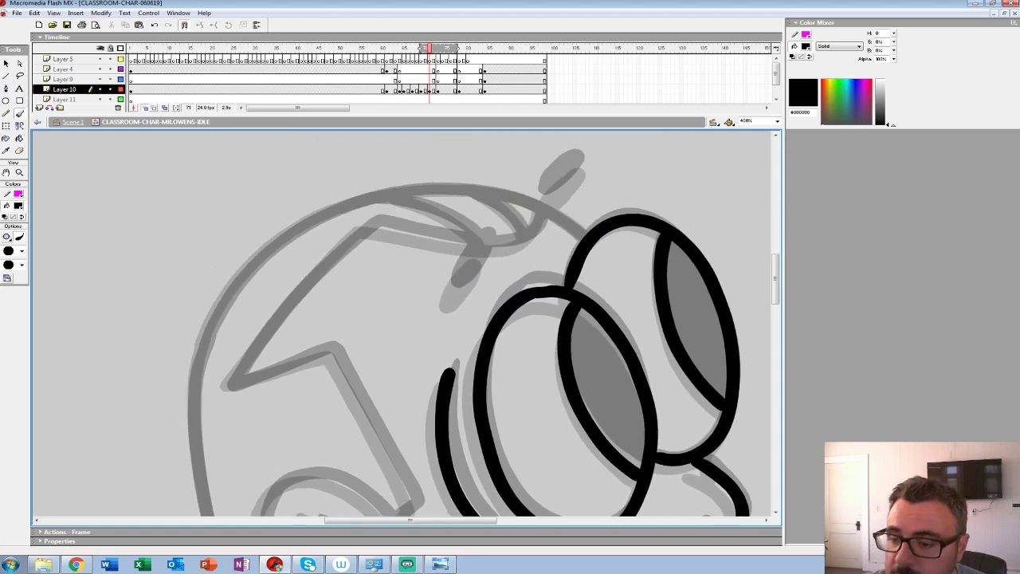
Step: Ink both eyebrows and the outline over the top and back of the head
{"action": "mouse_move", "coordinate": [474, 252]}
{"action": "left_mouse_down"}
{"action": "mouse_move", "coordinate": [454, 287]}
{"action": "mouse_move", "coordinate": [484, 246]}
{"action": "mouse_move", "coordinate": [457, 288]}
{"action": "left_mouse_up"}
{"action": "mouse_move", "coordinate": [565, 170]}
{"action": "left_mouse_down"}
{"action": "mouse_move", "coordinate": [580, 171]}
{"action": "mouse_move", "coordinate": [554, 192]}
{"action": "left_mouse_up"}
{"action": "left_click_drag", "start_coordinate": [494, 303], "coordinate": [534, 297]}
{"action": "mouse_move", "coordinate": [628, 229]}
{"action": "left_mouse_down"}
{"action": "mouse_move", "coordinate": [552, 190]}
{"action": "mouse_move", "coordinate": [400, 194]}
{"action": "mouse_move", "coordinate": [302, 248]}
{"action": "mouse_move", "coordinate": [267, 289]}
{"action": "mouse_move", "coordinate": [240, 350]}
{"action": "left_mouse_up"}
{"action": "left_click_drag", "start_coordinate": [319, 374], "coordinate": [474, 179]}
{"action": "mouse_move", "coordinate": [399, 150]}
{"action": "left_mouse_down"}
{"action": "mouse_move", "coordinate": [388, 185]}
{"action": "mouse_move", "coordinate": [404, 298]}
{"action": "mouse_move", "coordinate": [445, 450]}
{"action": "left_mouse_up"}
Step: Ink the back of the neck and the jacket's back edge, front edge and hem
{"action": "scroll", "coordinate": [514, 182], "scroll_direction": "down", "scroll_amount": 5}
{"action": "mouse_move", "coordinate": [398, 164]}
{"action": "left_mouse_down"}
{"action": "mouse_move", "coordinate": [449, 303]}
{"action": "mouse_move", "coordinate": [377, 426]}
{"action": "left_mouse_up"}
{"action": "left_click_drag", "start_coordinate": [379, 426], "coordinate": [408, 427]}
{"action": "mouse_move", "coordinate": [574, 319]}
{"action": "left_mouse_down"}
{"action": "mouse_move", "coordinate": [507, 325]}
{"action": "mouse_move", "coordinate": [278, 302]}
{"action": "mouse_move", "coordinate": [298, 292]}
{"action": "left_mouse_up"}
{"action": "left_click_drag", "start_coordinate": [560, 198], "coordinate": [454, 403]}
{"action": "left_click_drag", "start_coordinate": [454, 403], "coordinate": [299, 403]}
Step: Ink the neckline across the base of the head, the V-shaped shirt collar and the tie
{"action": "left_click_drag", "start_coordinate": [447, 263], "coordinate": [437, 323]}
{"action": "mouse_move", "coordinate": [534, 289]}
{"action": "left_mouse_down"}
{"action": "mouse_move", "coordinate": [401, 300]}
{"action": "mouse_move", "coordinate": [149, 275]}
{"action": "left_mouse_up"}
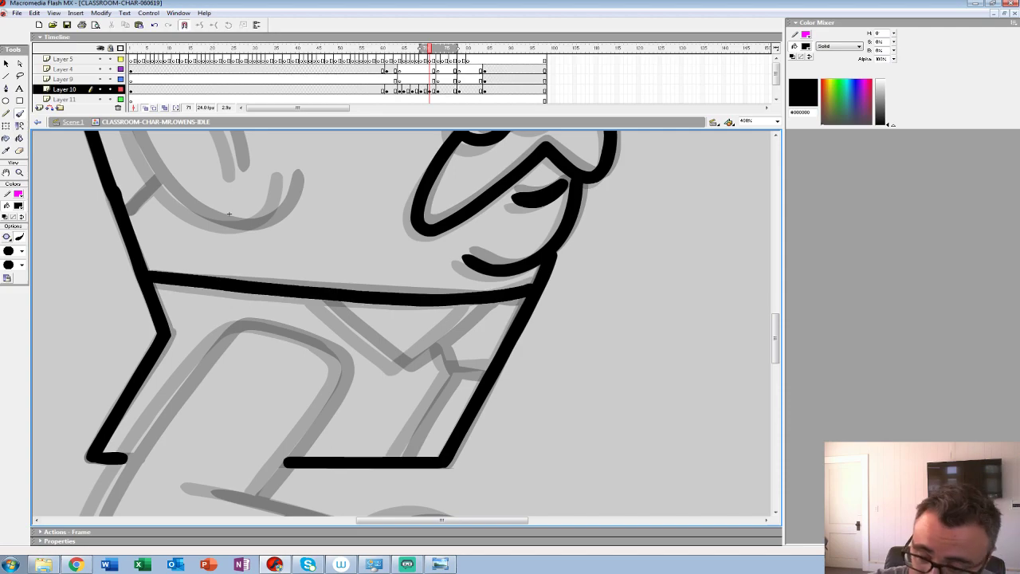
{"action": "mouse_move", "coordinate": [309, 299]}
{"action": "left_mouse_down"}
{"action": "mouse_move", "coordinate": [400, 367]}
{"action": "mouse_move", "coordinate": [485, 303]}
{"action": "left_mouse_up"}
{"action": "mouse_move", "coordinate": [435, 347]}
{"action": "left_mouse_down"}
{"action": "mouse_move", "coordinate": [488, 365]}
{"action": "mouse_move", "coordinate": [442, 390]}
{"action": "mouse_move", "coordinate": [397, 461]}
{"action": "left_mouse_up"}
Step: Ink the ear with its inner fold and the angular hairline running down to the sideburn
{"action": "mouse_move", "coordinate": [228, 215]}
{"action": "left_mouse_down"}
{"action": "mouse_move", "coordinate": [272, 422]}
{"action": "mouse_move", "coordinate": [458, 498]}
{"action": "mouse_move", "coordinate": [513, 392]}
{"action": "left_mouse_up"}
{"action": "mouse_move", "coordinate": [542, 261]}
{"action": "left_mouse_down"}
{"action": "mouse_move", "coordinate": [523, 237]}
{"action": "mouse_move", "coordinate": [434, 214]}
{"action": "mouse_move", "coordinate": [408, 287]}
{"action": "mouse_move", "coordinate": [455, 376]}
{"action": "mouse_move", "coordinate": [539, 402]}
{"action": "mouse_move", "coordinate": [573, 350]}
{"action": "left_mouse_up"}
{"action": "left_click_drag", "start_coordinate": [462, 252], "coordinate": [517, 349]}
{"action": "left_click_drag", "start_coordinate": [439, 357], "coordinate": [412, 390]}
{"action": "mouse_move", "coordinate": [510, 223]}
{"action": "left_mouse_down"}
{"action": "mouse_move", "coordinate": [460, 438]}
{"action": "mouse_move", "coordinate": [436, 465]}
{"action": "left_mouse_up"}
{"action": "mouse_move", "coordinate": [618, 189]}
{"action": "left_mouse_down"}
{"action": "mouse_move", "coordinate": [592, 220]}
{"action": "mouse_move", "coordinate": [473, 208]}
{"action": "mouse_move", "coordinate": [409, 236]}
{"action": "mouse_move", "coordinate": [305, 363]}
{"action": "left_mouse_up"}
{"action": "left_click_drag", "start_coordinate": [374, 391], "coordinate": [455, 272]}
{"action": "mouse_move", "coordinate": [403, 239]}
{"action": "left_mouse_down"}
{"action": "mouse_move", "coordinate": [409, 218]}
{"action": "mouse_move", "coordinate": [494, 186]}
{"action": "mouse_move", "coordinate": [580, 344]}
{"action": "left_mouse_up"}
{"action": "left_click_drag", "start_coordinate": [524, 497], "coordinate": [443, 311]}
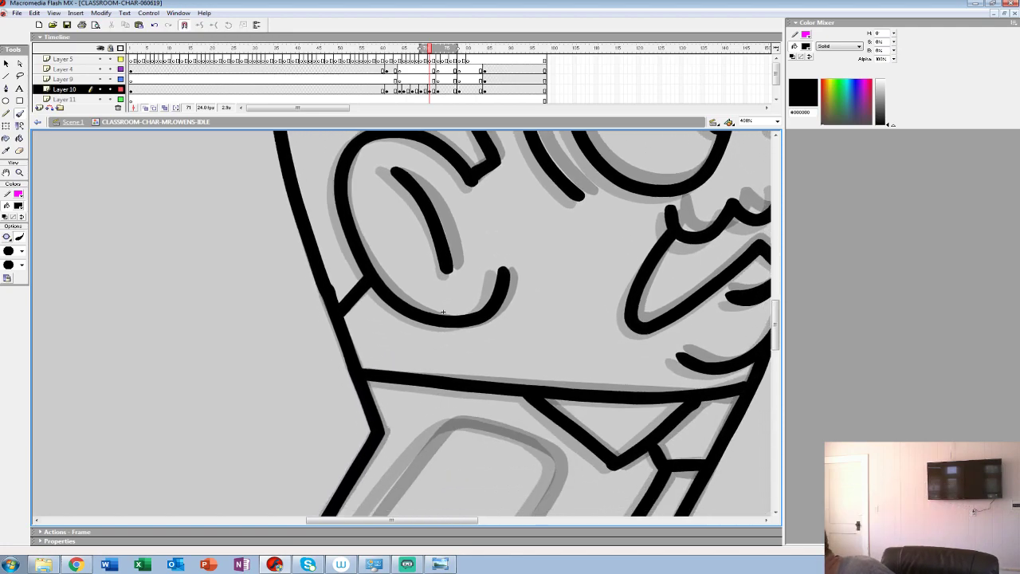
Step: Ink the hand and the upper edge of the forearm, undoing the misplaced strokes
{"action": "left_click_drag", "start_coordinate": [443, 312], "coordinate": [397, 99]}
{"action": "left_click_drag", "start_coordinate": [446, 343], "coordinate": [394, 223]}
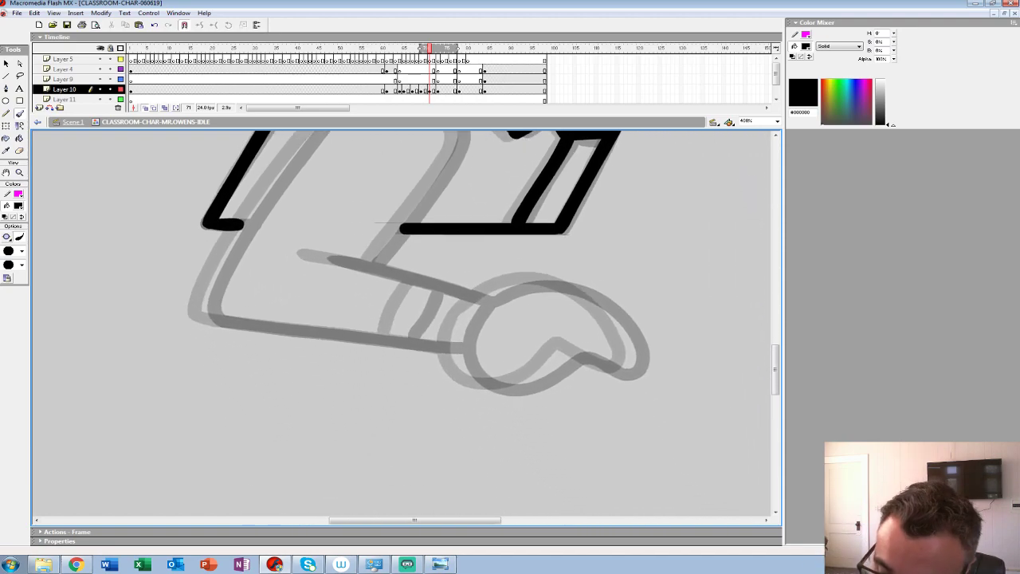
{"action": "mouse_move", "coordinate": [570, 348]}
{"action": "left_mouse_down"}
{"action": "mouse_move", "coordinate": [625, 369]}
{"action": "mouse_move", "coordinate": [623, 336]}
{"action": "mouse_move", "coordinate": [601, 311]}
{"action": "mouse_move", "coordinate": [576, 352]}
{"action": "mouse_move", "coordinate": [611, 371]}
{"action": "mouse_move", "coordinate": [633, 358]}
{"action": "mouse_move", "coordinate": [620, 331]}
{"action": "mouse_move", "coordinate": [565, 289]}
{"action": "mouse_move", "coordinate": [493, 295]}
{"action": "mouse_move", "coordinate": [460, 331]}
{"action": "mouse_move", "coordinate": [462, 375]}
{"action": "mouse_move", "coordinate": [502, 390]}
{"action": "mouse_move", "coordinate": [568, 349]}
{"action": "left_mouse_up"}
{"action": "key", "text": "ctrl+z"}
{"action": "mouse_move", "coordinate": [478, 327]}
{"action": "left_mouse_down"}
{"action": "mouse_move", "coordinate": [550, 363]}
{"action": "mouse_move", "coordinate": [547, 333]}
{"action": "mouse_move", "coordinate": [403, 291]}
{"action": "left_mouse_up"}
{"action": "key", "text": "ctrl+z"}
{"action": "left_click_drag", "start_coordinate": [551, 335], "coordinate": [391, 295]}
{"action": "left_click_drag", "start_coordinate": [478, 255], "coordinate": [519, 332]}
Step: Ink the upper arm's outline, the forearm's lower edge and the sleeve cuff
{"action": "mouse_move", "coordinate": [563, 234]}
{"action": "left_mouse_down"}
{"action": "mouse_move", "coordinate": [562, 268]}
{"action": "mouse_move", "coordinate": [478, 375]}
{"action": "left_mouse_up"}
{"action": "mouse_move", "coordinate": [567, 238]}
{"action": "left_mouse_down"}
{"action": "mouse_move", "coordinate": [494, 208]}
{"action": "mouse_move", "coordinate": [453, 212]}
{"action": "mouse_move", "coordinate": [374, 308]}
{"action": "mouse_move", "coordinate": [315, 424]}
{"action": "left_mouse_up"}
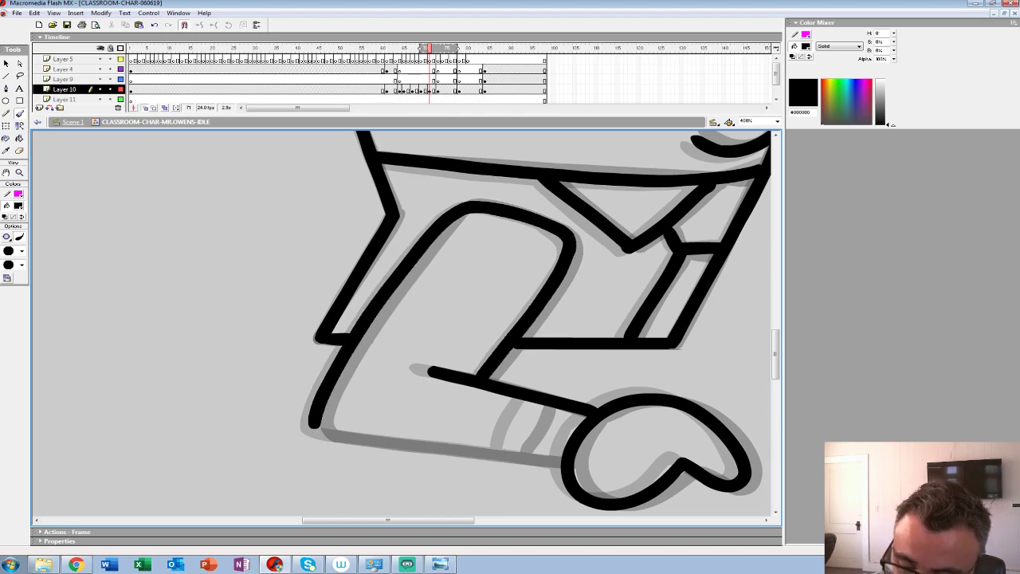
{"action": "left_click_drag", "start_coordinate": [415, 398], "coordinate": [376, 282]}
{"action": "left_click_drag", "start_coordinate": [524, 345], "coordinate": [272, 310]}
{"action": "left_click_drag", "start_coordinate": [494, 286], "coordinate": [475, 333]}
Step: Fill both pupils of the frame 71 drawing with black
{"action": "left_click_drag", "start_coordinate": [415, 191], "coordinate": [325, 417]}
{"action": "mouse_move", "coordinate": [330, 205]}
{"action": "left_mouse_down"}
{"action": "mouse_move", "coordinate": [314, 289]}
{"action": "mouse_move", "coordinate": [243, 415]}
{"action": "left_mouse_up"}
{"action": "left_click", "coordinate": [19, 173]}
{"action": "left_click", "coordinate": [415, 259], "text": "alt"}
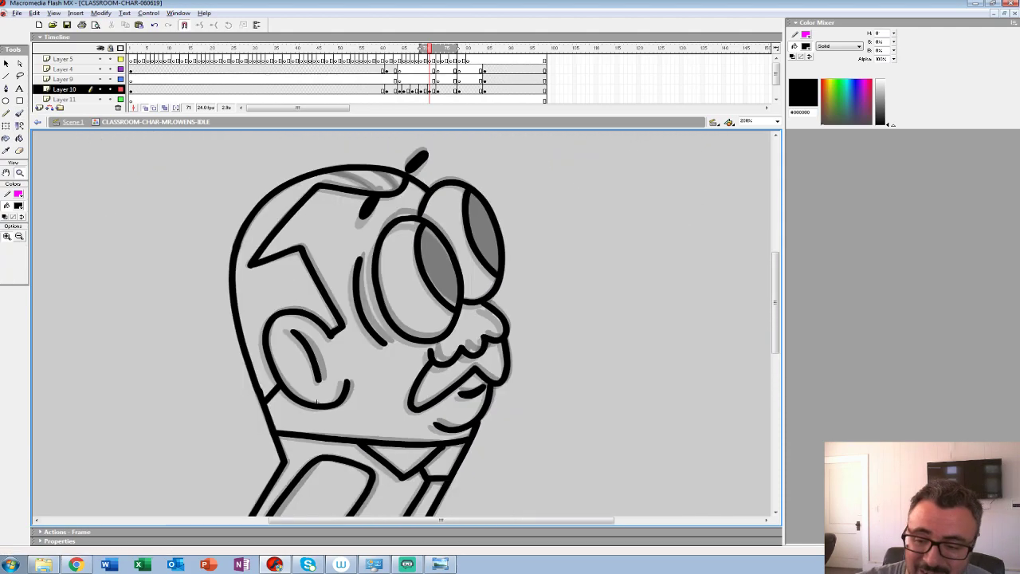
{"action": "left_click", "coordinate": [344, 268], "text": "alt"}
{"action": "key", "text": "k"}
{"action": "left_click", "coordinate": [448, 323]}
{"action": "left_click", "coordinate": [470, 305]}
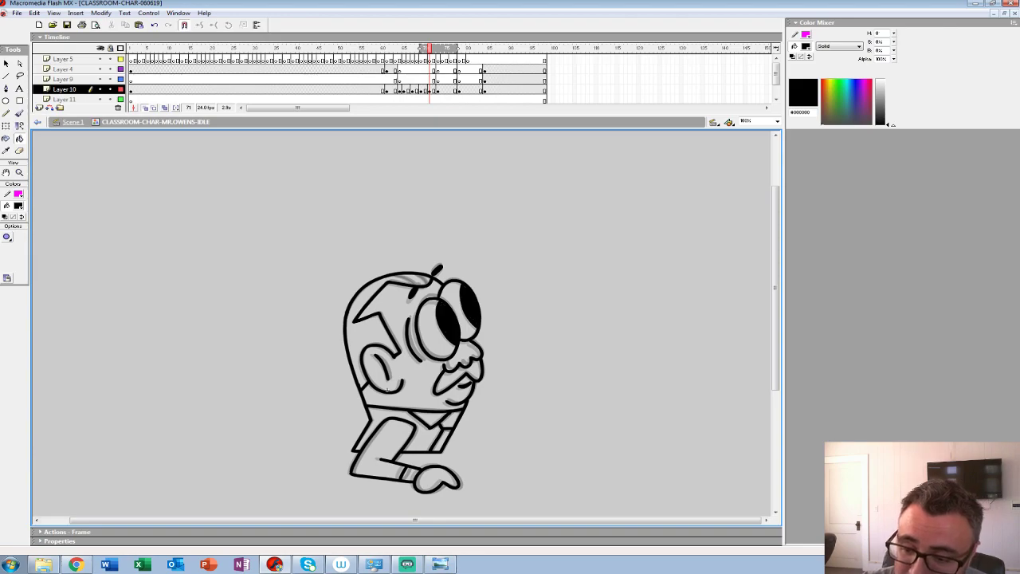
Step: Ink the hair strands on top of the head and turn off onion skinning
{"action": "left_click", "coordinate": [20, 173]}
{"action": "double_click", "coordinate": [450, 298]}
{"action": "left_click", "coordinate": [20, 114]}
{"action": "left_click_drag", "start_coordinate": [263, 334], "coordinate": [440, 303]}
{"action": "left_click_drag", "start_coordinate": [349, 286], "coordinate": [263, 252]}
{"action": "left_click_drag", "start_coordinate": [392, 286], "coordinate": [341, 252]}
{"action": "left_click", "coordinate": [19, 173]}
{"action": "left_click", "coordinate": [367, 281], "text": "alt"}
{"action": "left_click", "coordinate": [367, 281], "text": "alt"}
{"action": "left_click_drag", "start_coordinate": [388, 452], "coordinate": [404, 361]}
{"action": "left_click", "coordinate": [145, 107]}
Step: Step forward through the head turn frame by frame to check how the frame 71 drawing leads into frame 76
{"action": "key", "text": "period"}
{"action": "key", "text": "period"}
{"action": "key", "text": "period"}
{"action": "key", "text": "period"}
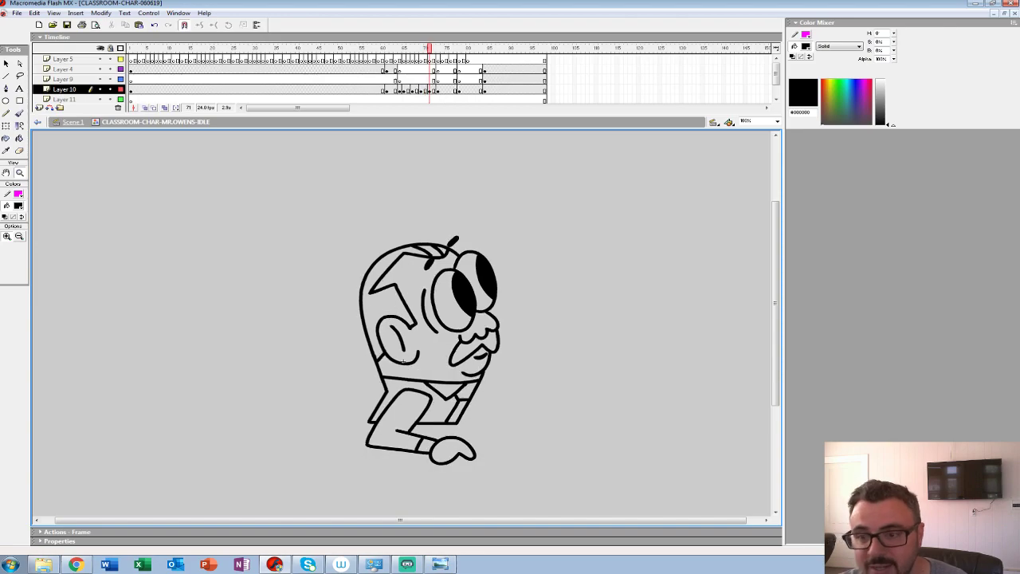
{"action": "key", "text": "period"}
{"action": "key", "text": "period"}
{"action": "key", "text": "period"}
{"action": "key", "text": "period"}
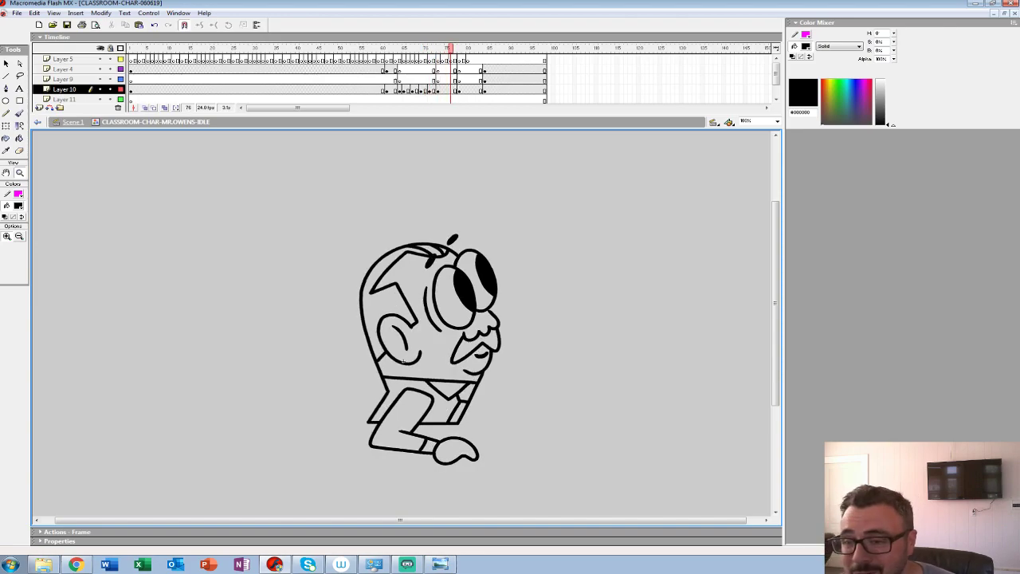
Step: Go back to the coloured drawing on frame 63 and pick up the white of the teacher's eye as the fill colour
{"action": "key", "text": "comma"}
{"action": "key", "text": "comma"}
{"action": "key", "text": "comma"}
{"action": "key", "text": "comma"}
{"action": "key", "text": "comma"}
{"action": "key", "text": "comma"}
{"action": "key", "text": "comma"}
{"action": "key", "text": "comma"}
{"action": "key", "text": "comma"}
{"action": "key", "text": "comma"}
{"action": "key", "text": "comma"}
{"action": "key", "text": "comma"}
{"action": "key", "text": "comma"}
{"action": "key", "text": "comma"}
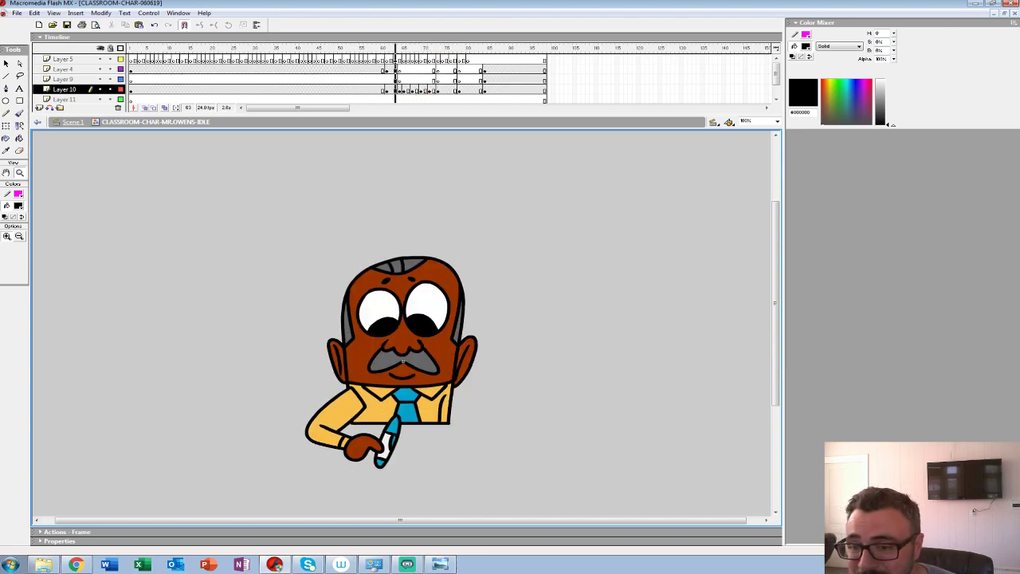
{"action": "key", "text": "comma"}
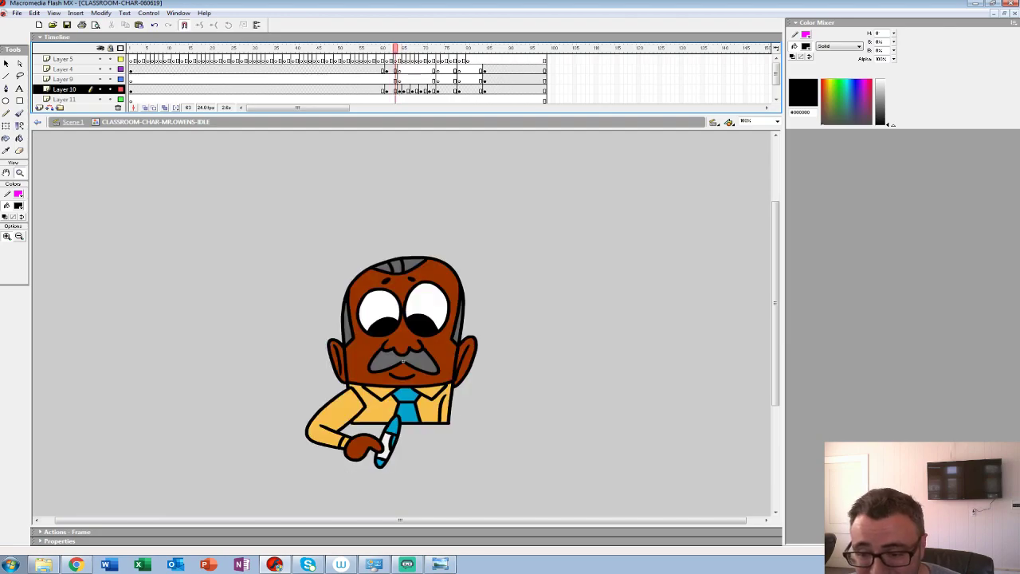
{"action": "left_click", "coordinate": [19, 205]}
{"action": "left_click", "coordinate": [380, 305]}
{"action": "key", "text": "e"}
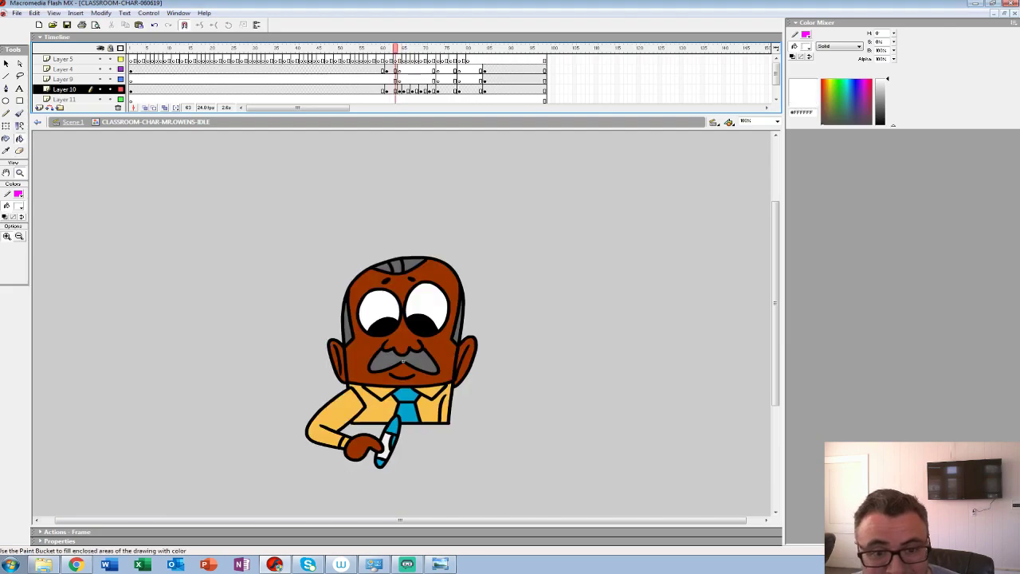
Step: Fill the teacher's nearer eye with white on the inked head-turn drawings, working frame by frame toward the coloured pose at frame 84
{"action": "key", "text": "period"}
{"action": "key", "text": "period"}
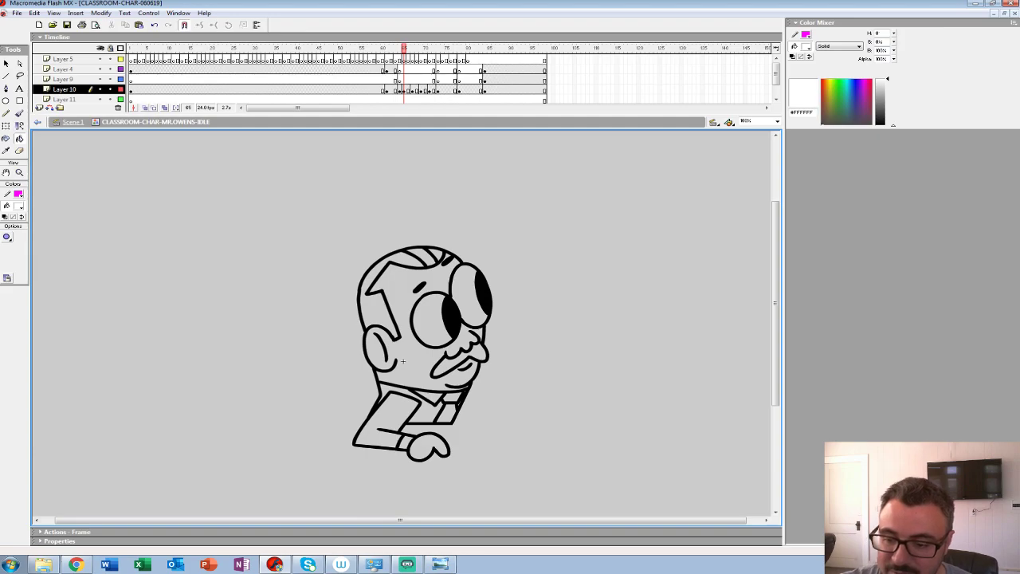
{"action": "key", "text": "period"}
{"action": "key", "text": "period"}
{"action": "key", "text": "period"}
{"action": "key", "text": "period"}
{"action": "key", "text": "period"}
{"action": "key", "text": "period"}
{"action": "key", "text": "period"}
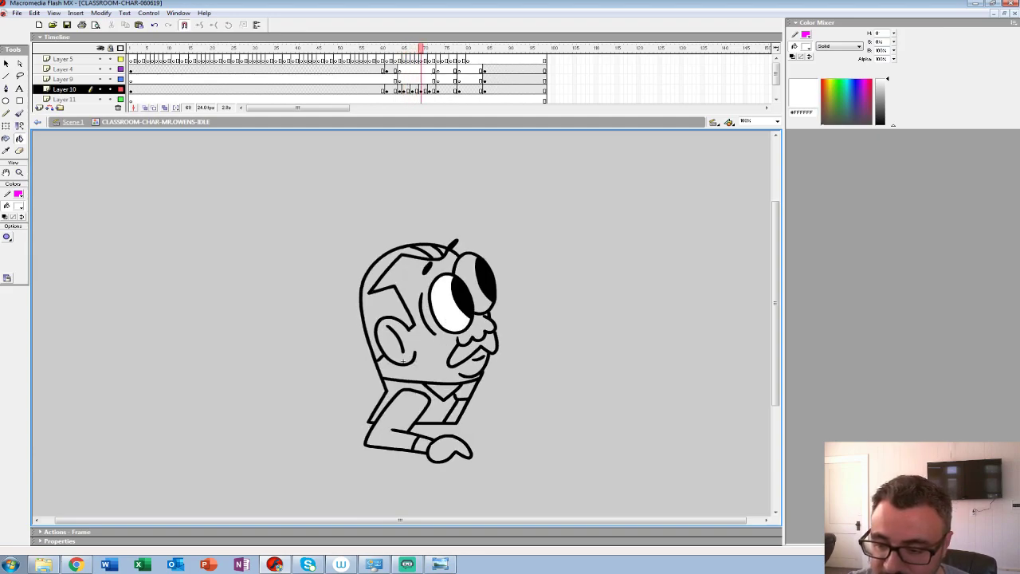
{"action": "key", "text": "period"}
{"action": "key", "text": "period"}
{"action": "key", "text": "period"}
{"action": "key", "text": "period"}
{"action": "key", "text": "period"}
{"action": "key", "text": "period"}
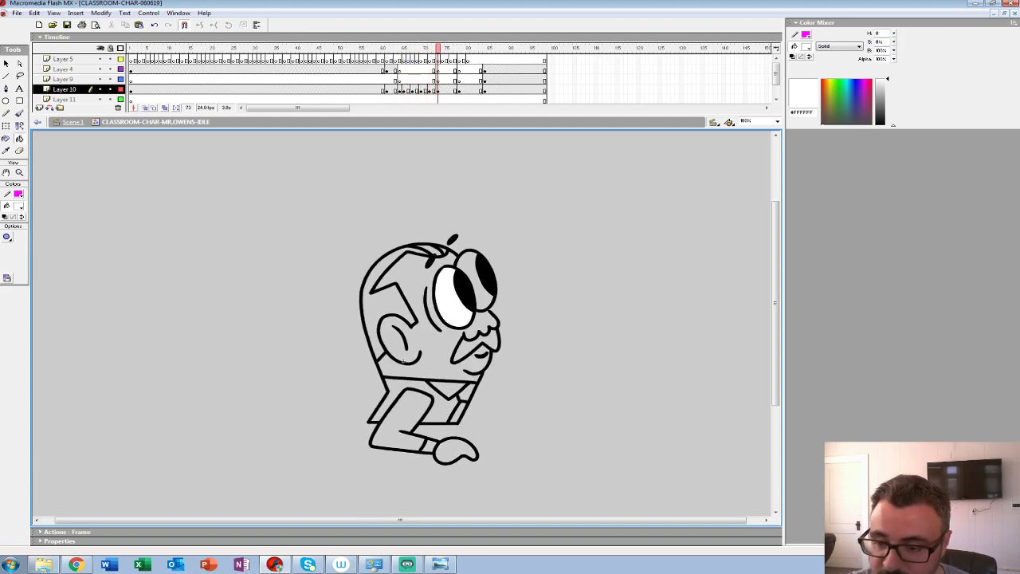
{"action": "key", "text": "period"}
{"action": "key", "text": "period"}
{"action": "key", "text": "period"}
{"action": "key", "text": "period"}
{"action": "key", "text": "period"}
{"action": "key", "text": "period"}
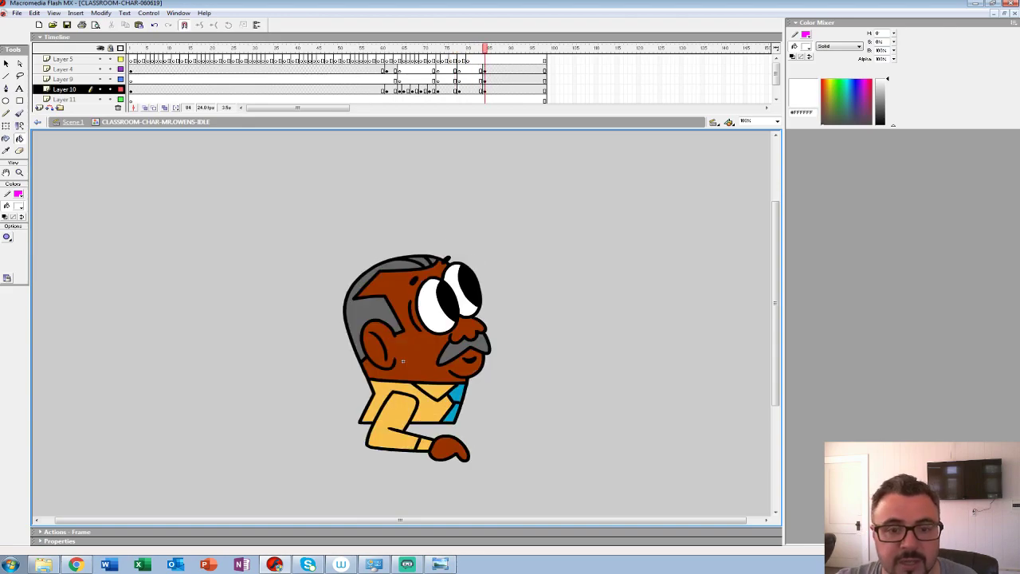
Step: Return to Scene 1 and play the classroom animation from frame 1 to check the teacher's head turn in context, then rewind to frame 1
{"action": "left_click", "coordinate": [72, 122]}
{"action": "key", "text": "z"}
{"action": "left_click", "coordinate": [671, 321], "text": "alt"}
{"action": "key", "text": "ctrl+1"}
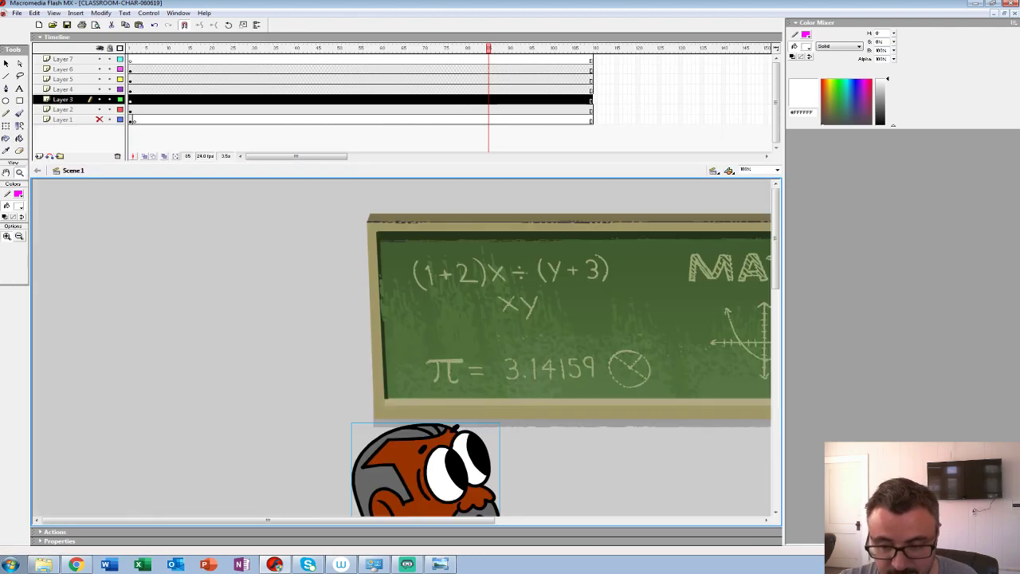
{"action": "key", "text": "ctrl+2"}
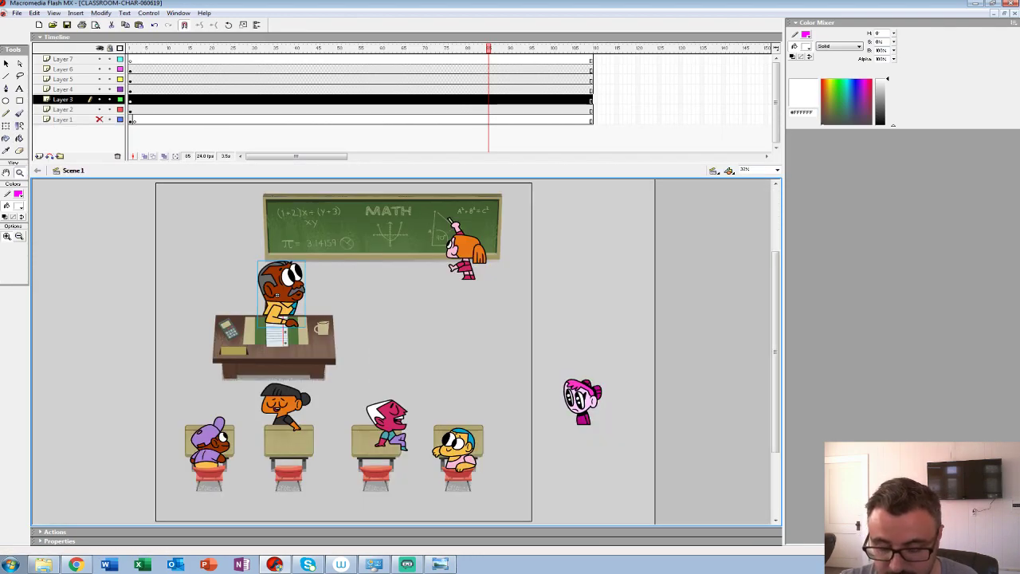
{"action": "key", "text": "ctrl+1"}
{"action": "key", "text": "ctrl+minus"}
{"action": "key", "text": "ctrl+minus"}
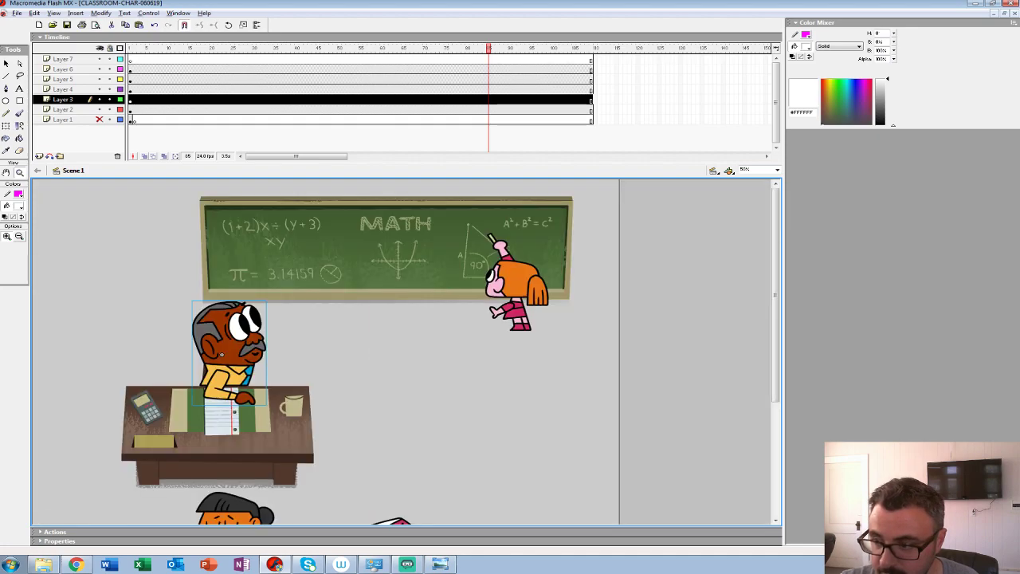
{"action": "left_click_drag", "start_coordinate": [489, 49], "coordinate": [130, 49]}
{"action": "key", "text": "Return"}
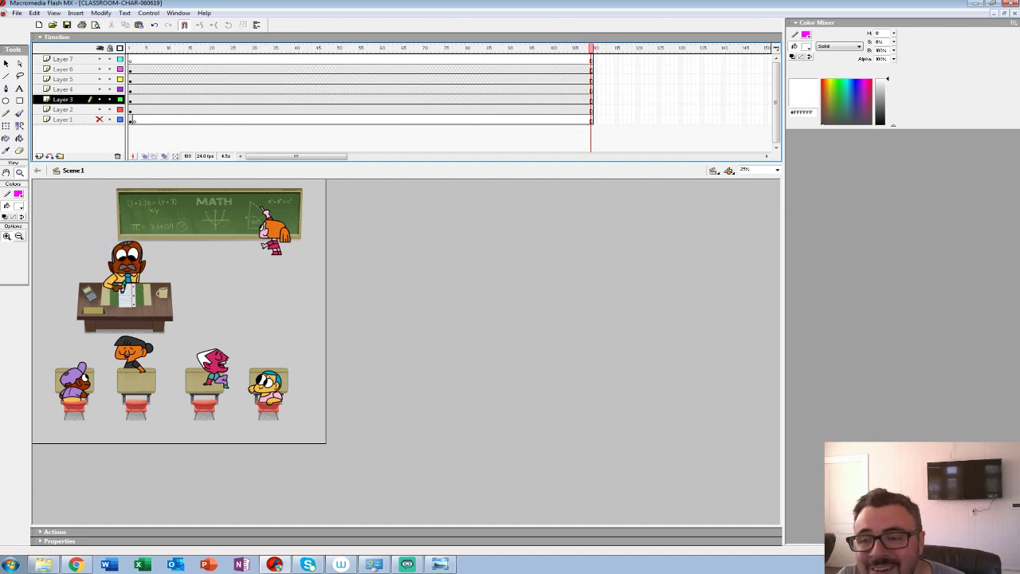
{"action": "left_click_drag", "start_coordinate": [591, 49], "coordinate": [130, 49]}
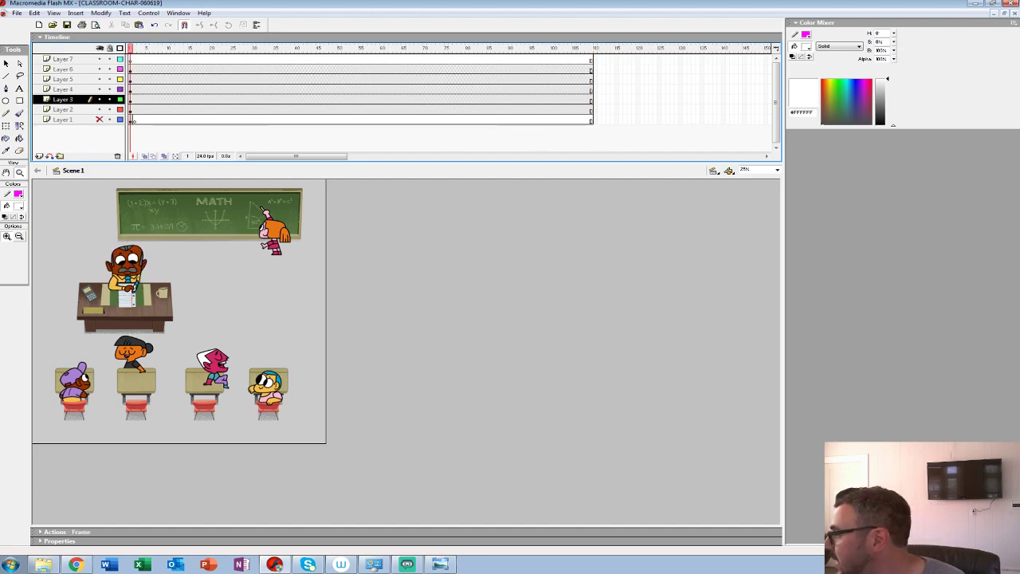